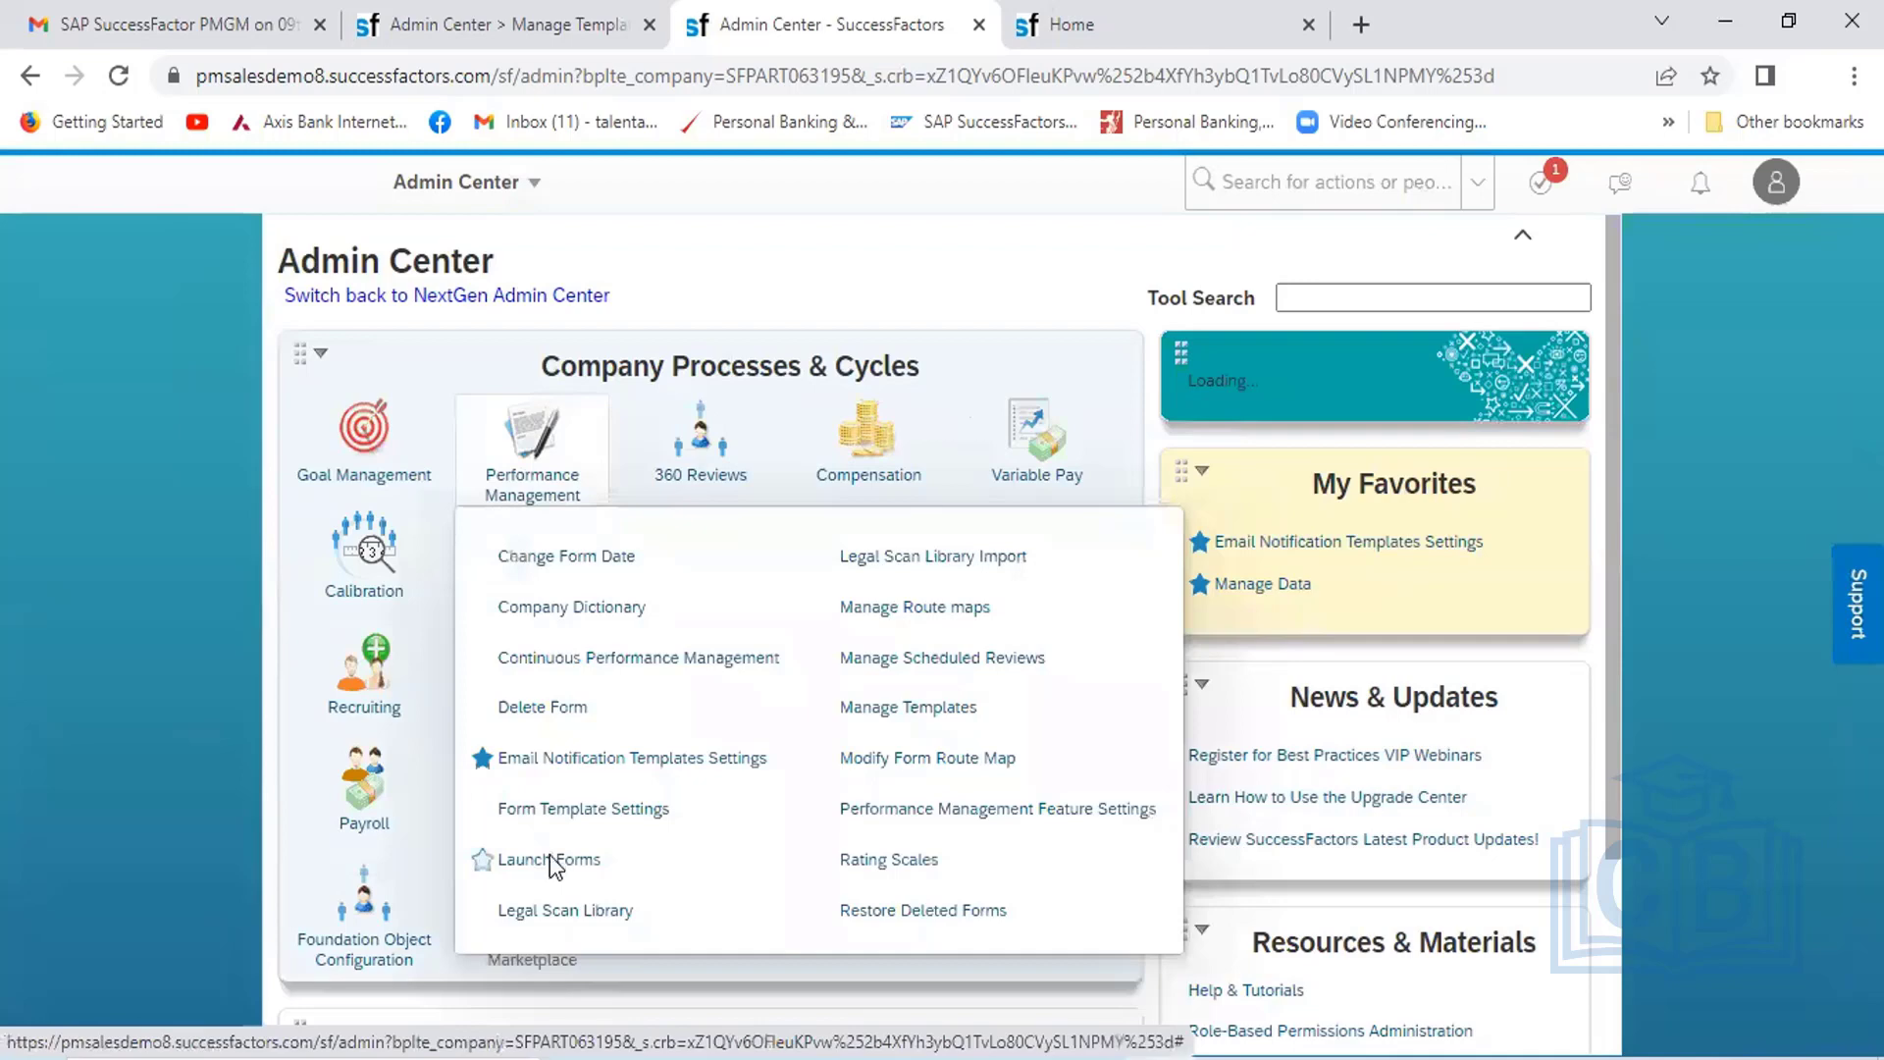
Open Launch Forms and browse the available Performance Management form templates
{"action": "left_click", "coordinate": [549, 858]}
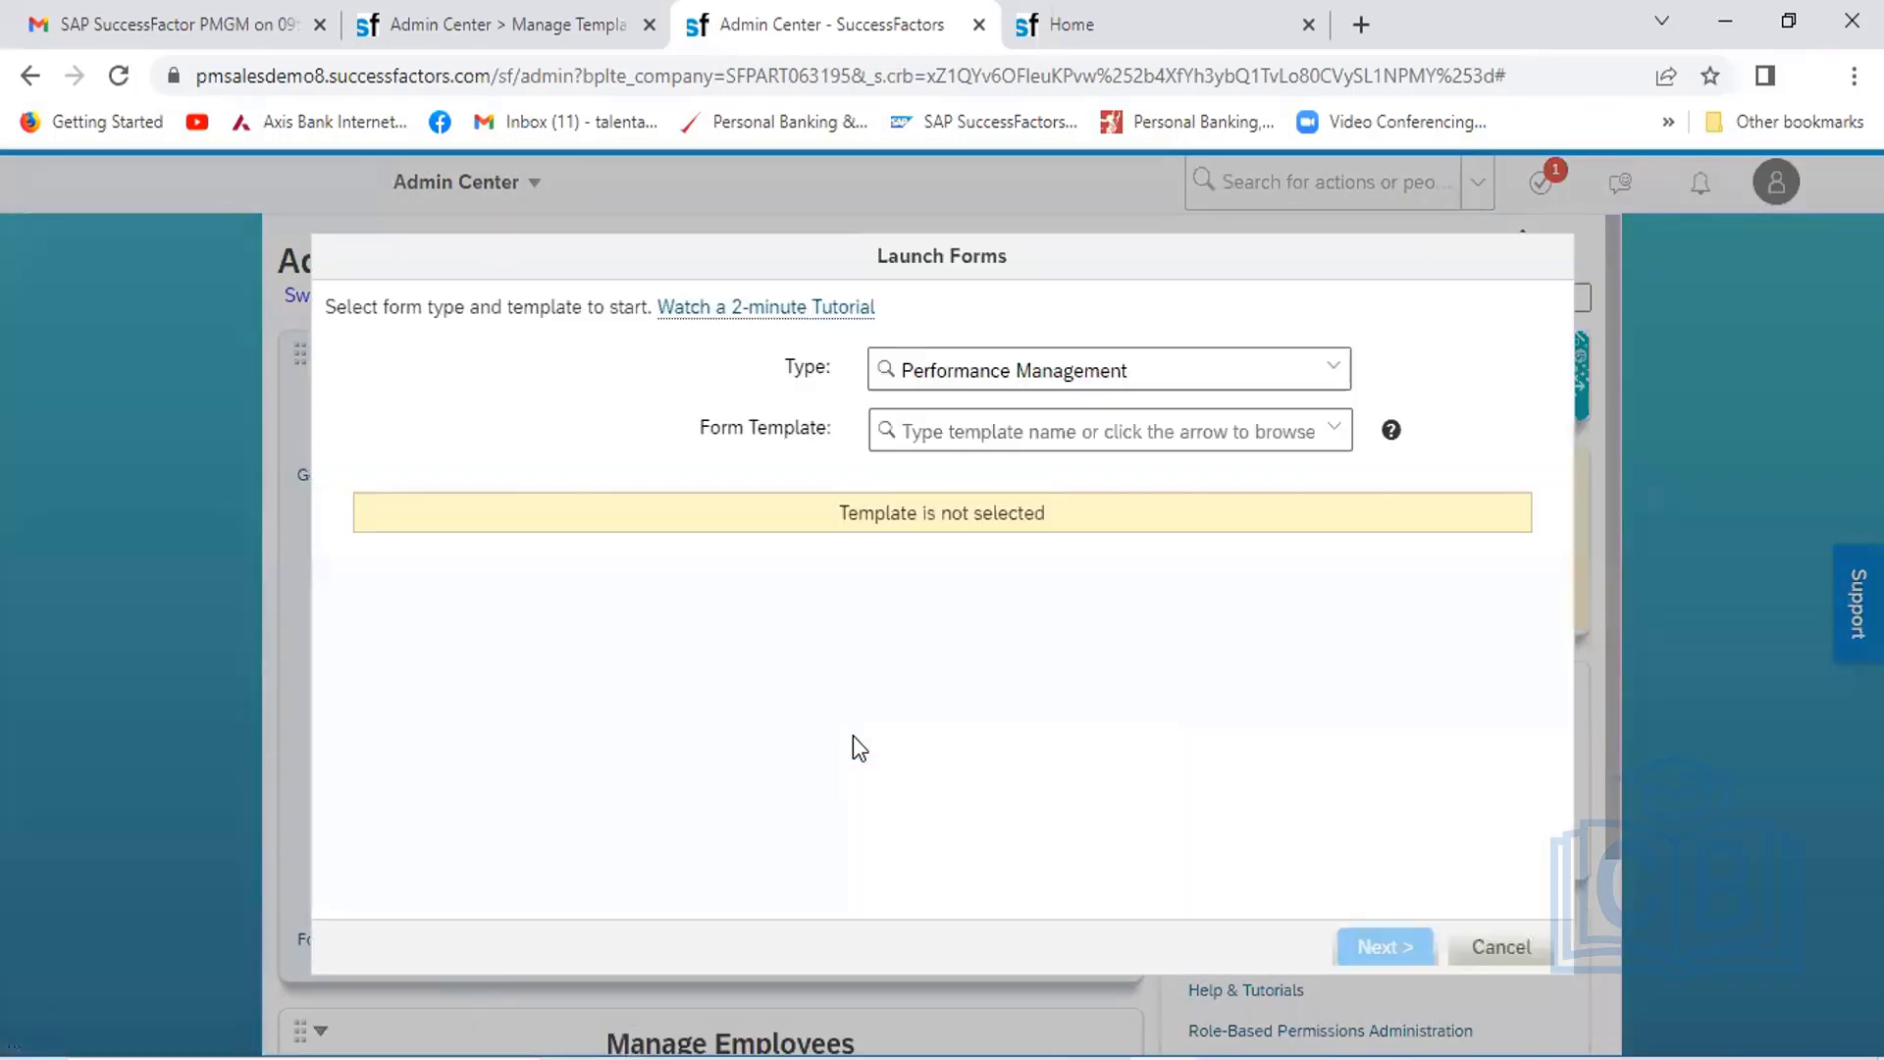
{"action": "left_click", "coordinate": [1336, 431]}
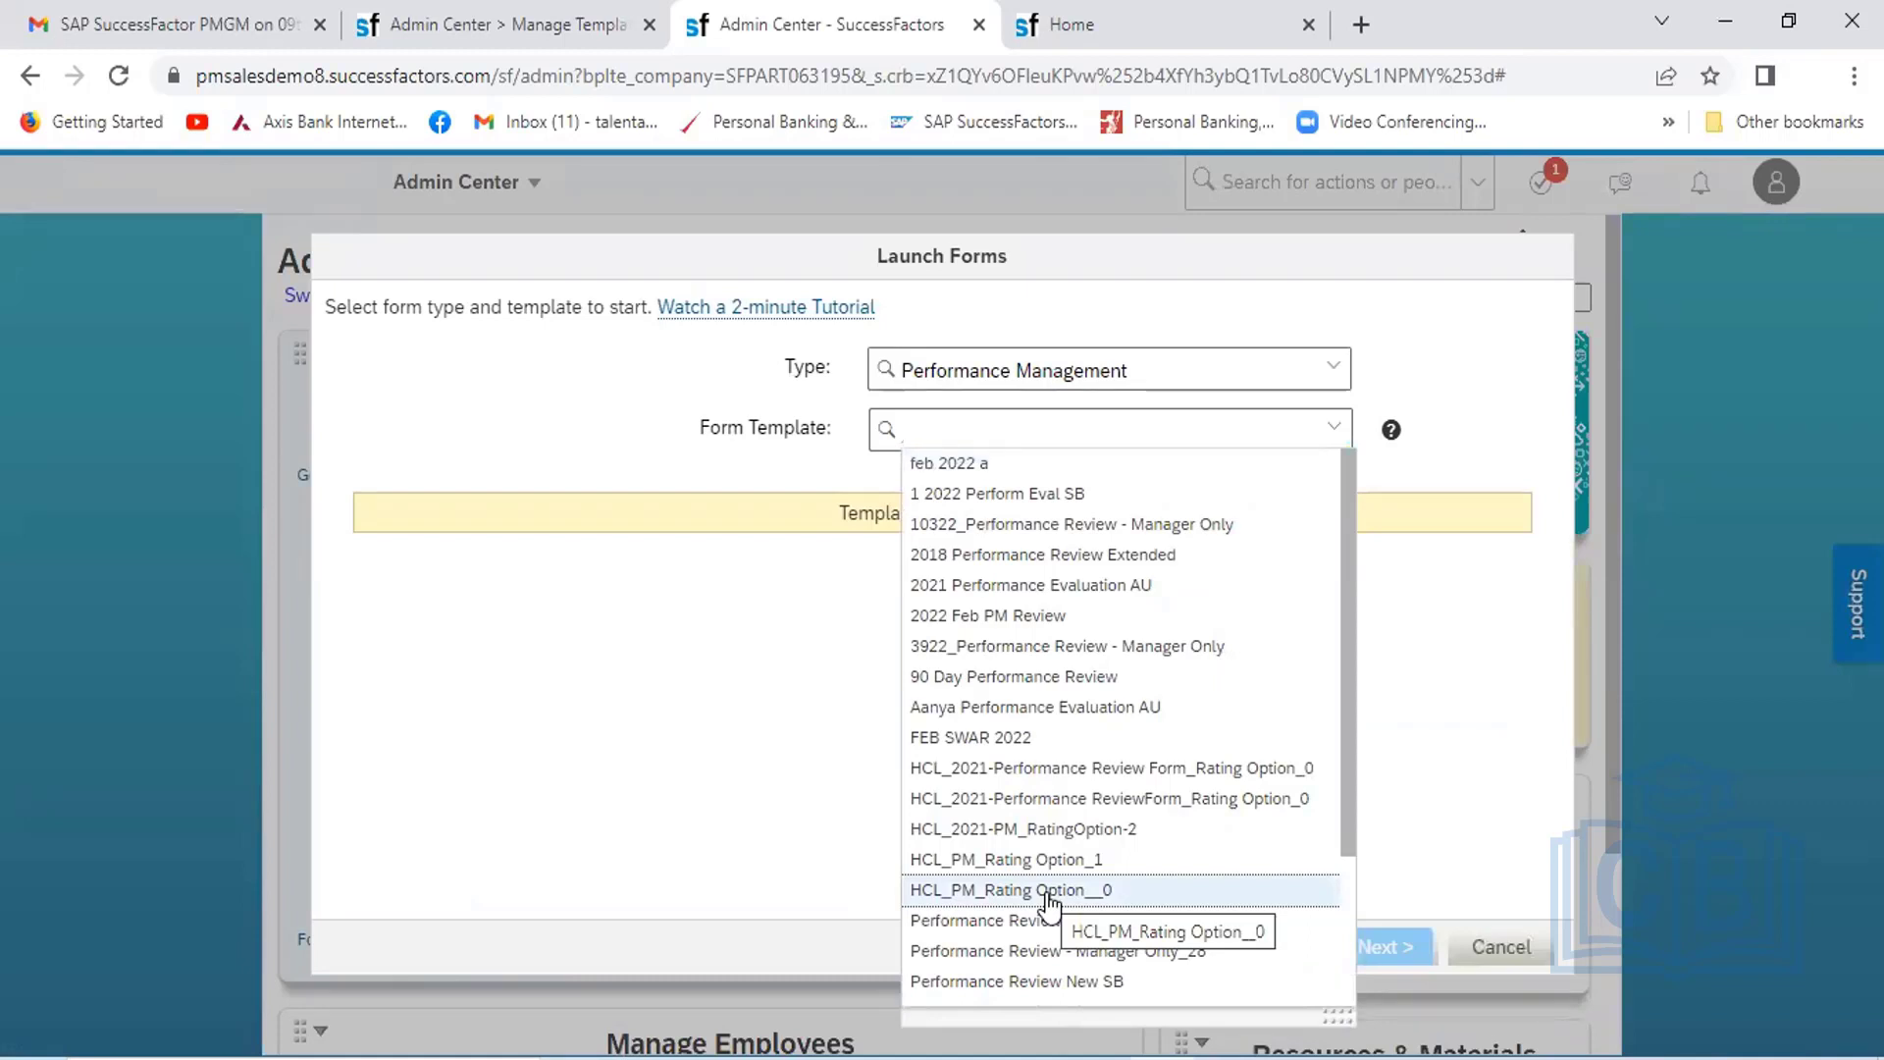
From the already open SuccessFactors home page, start a proxy session as the target employee, the SVP Operations & Maintenance
{"action": "left_click", "coordinate": [1126, 35]}
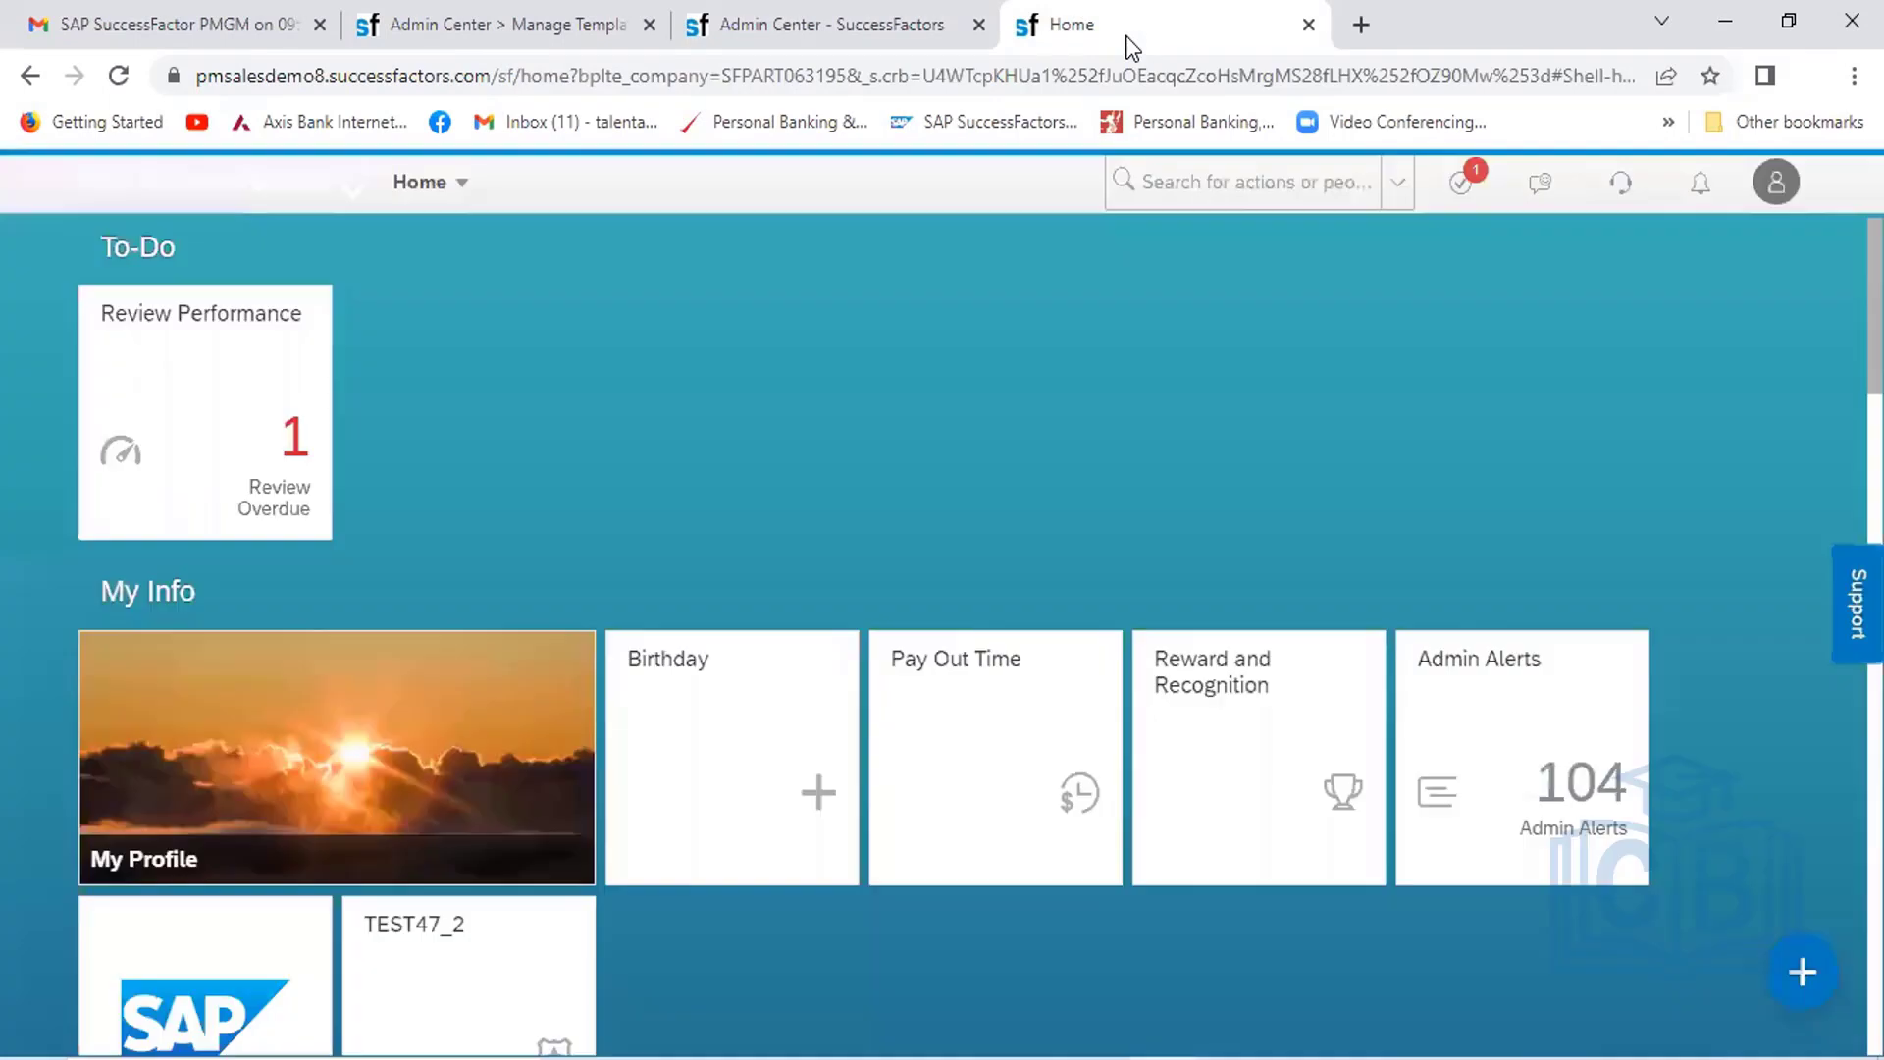
{"action": "left_click", "coordinate": [1772, 201]}
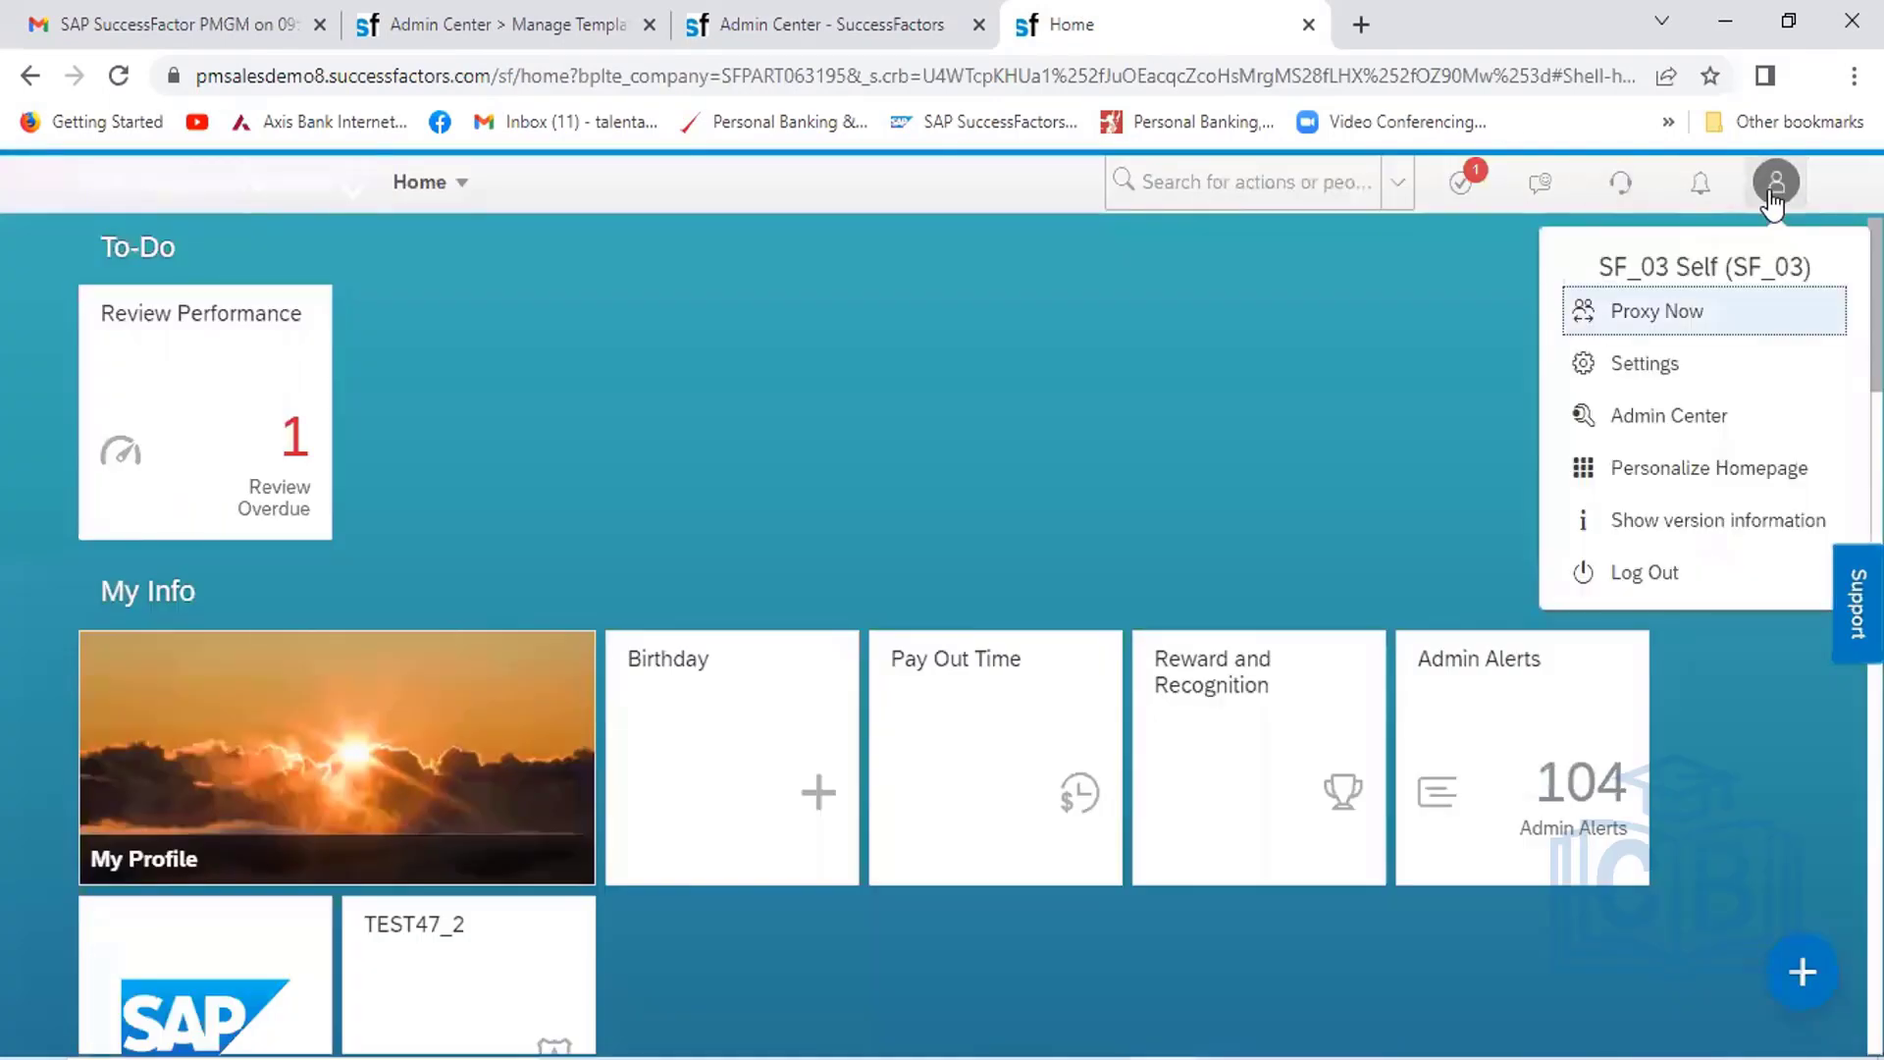
{"action": "left_click", "coordinate": [1658, 312]}
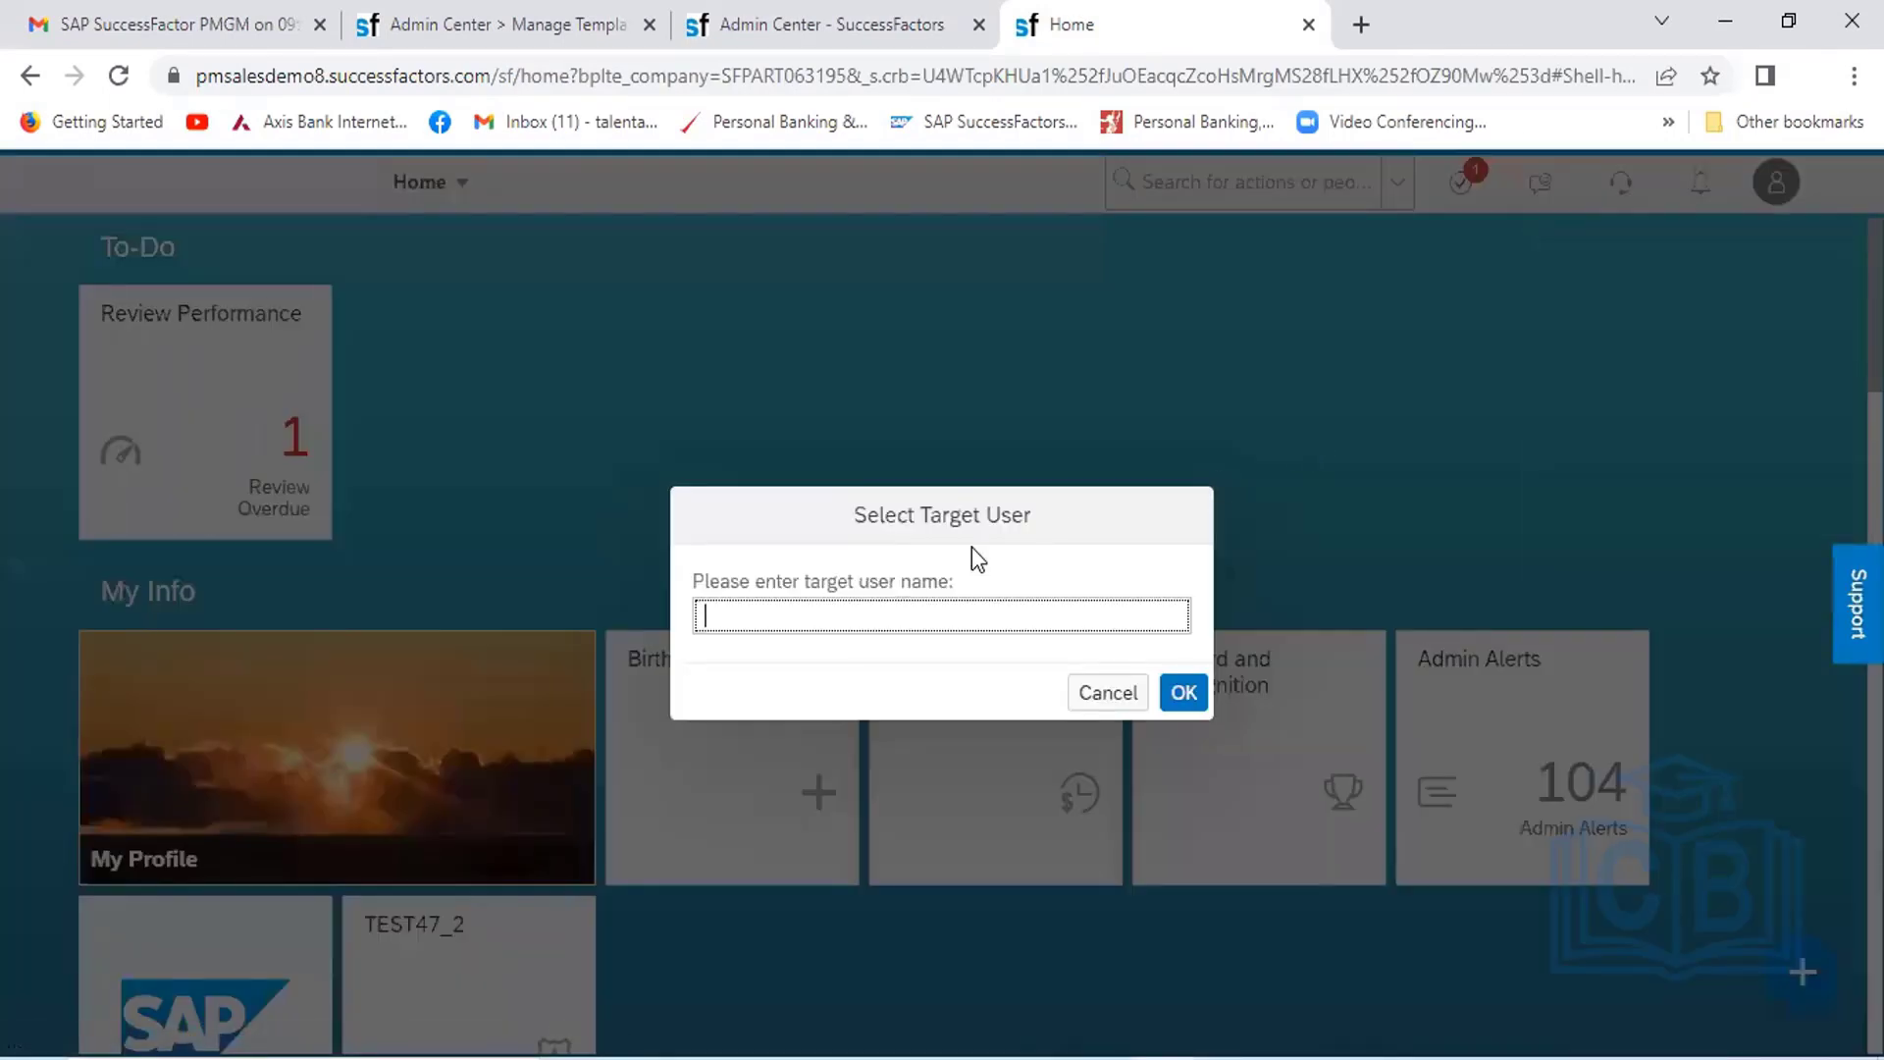
{"action": "type", "text": "Ahmad"}
{"action": "left_click", "coordinate": [868, 675]}
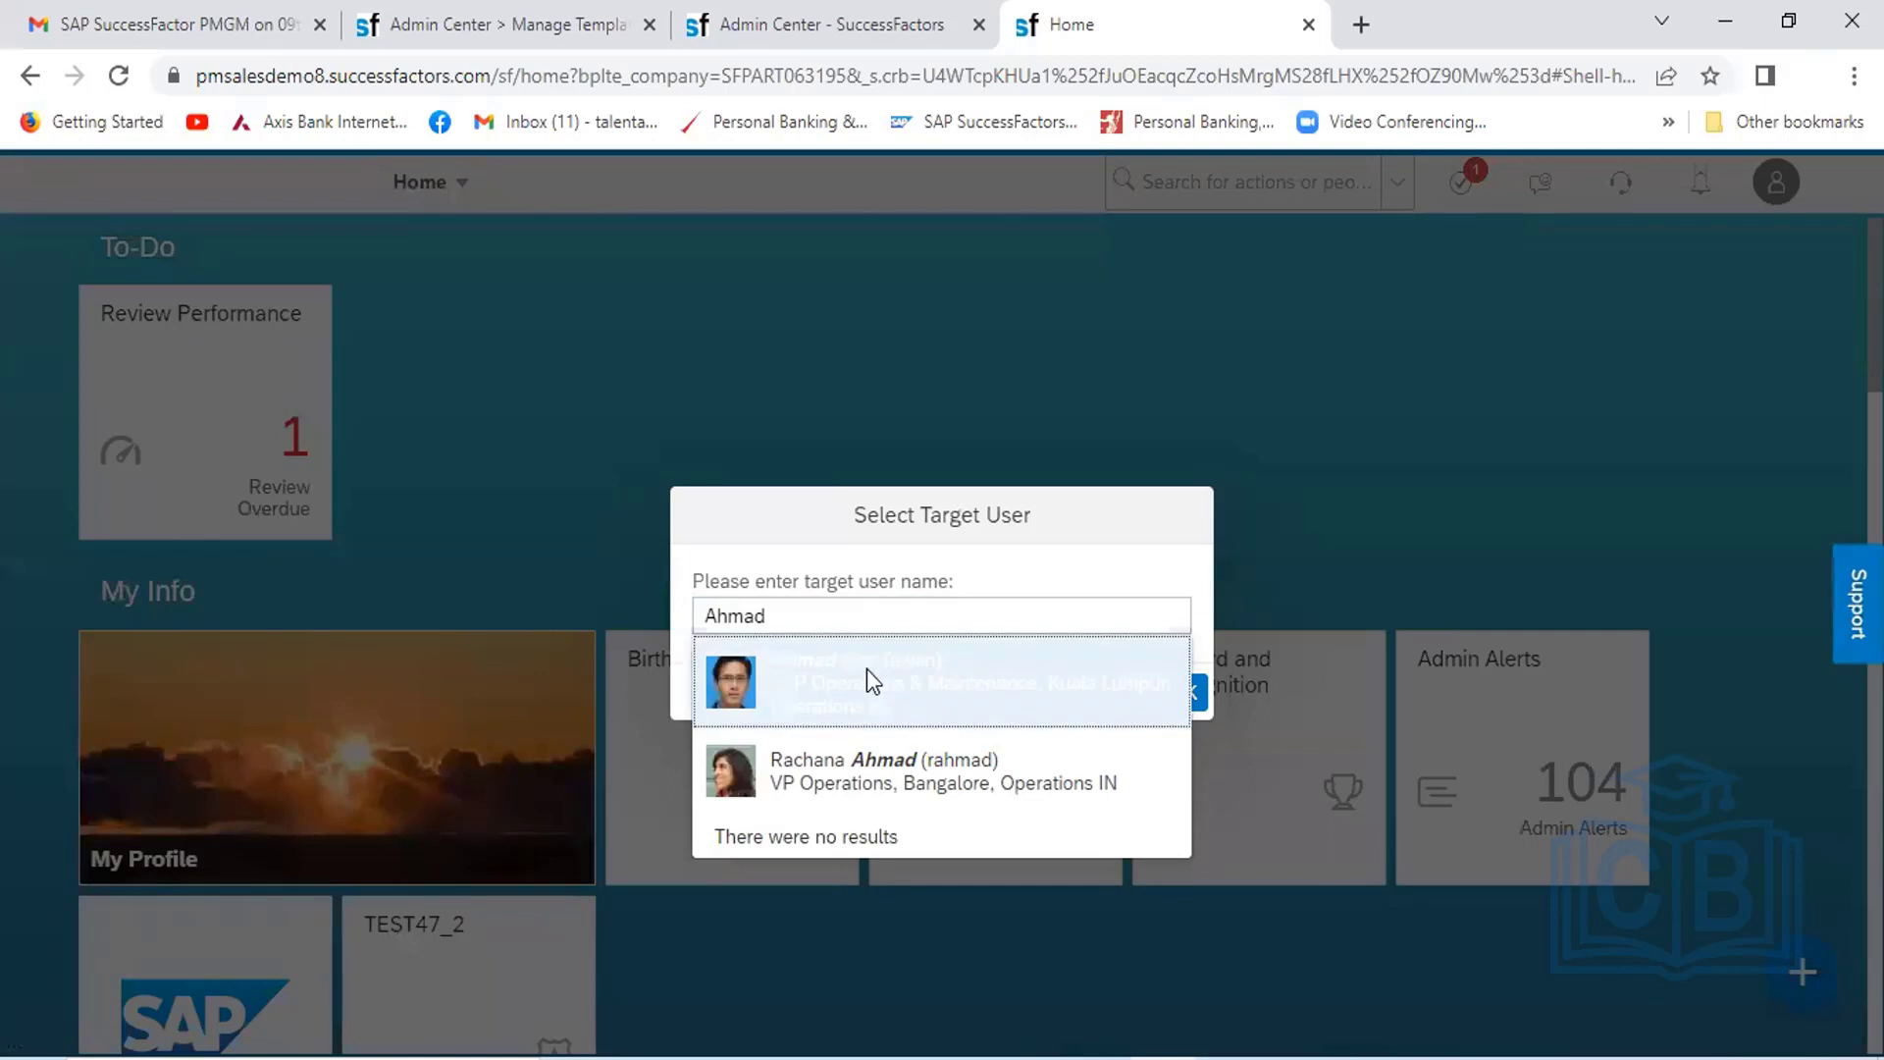
{"action": "left_click", "coordinate": [1180, 693]}
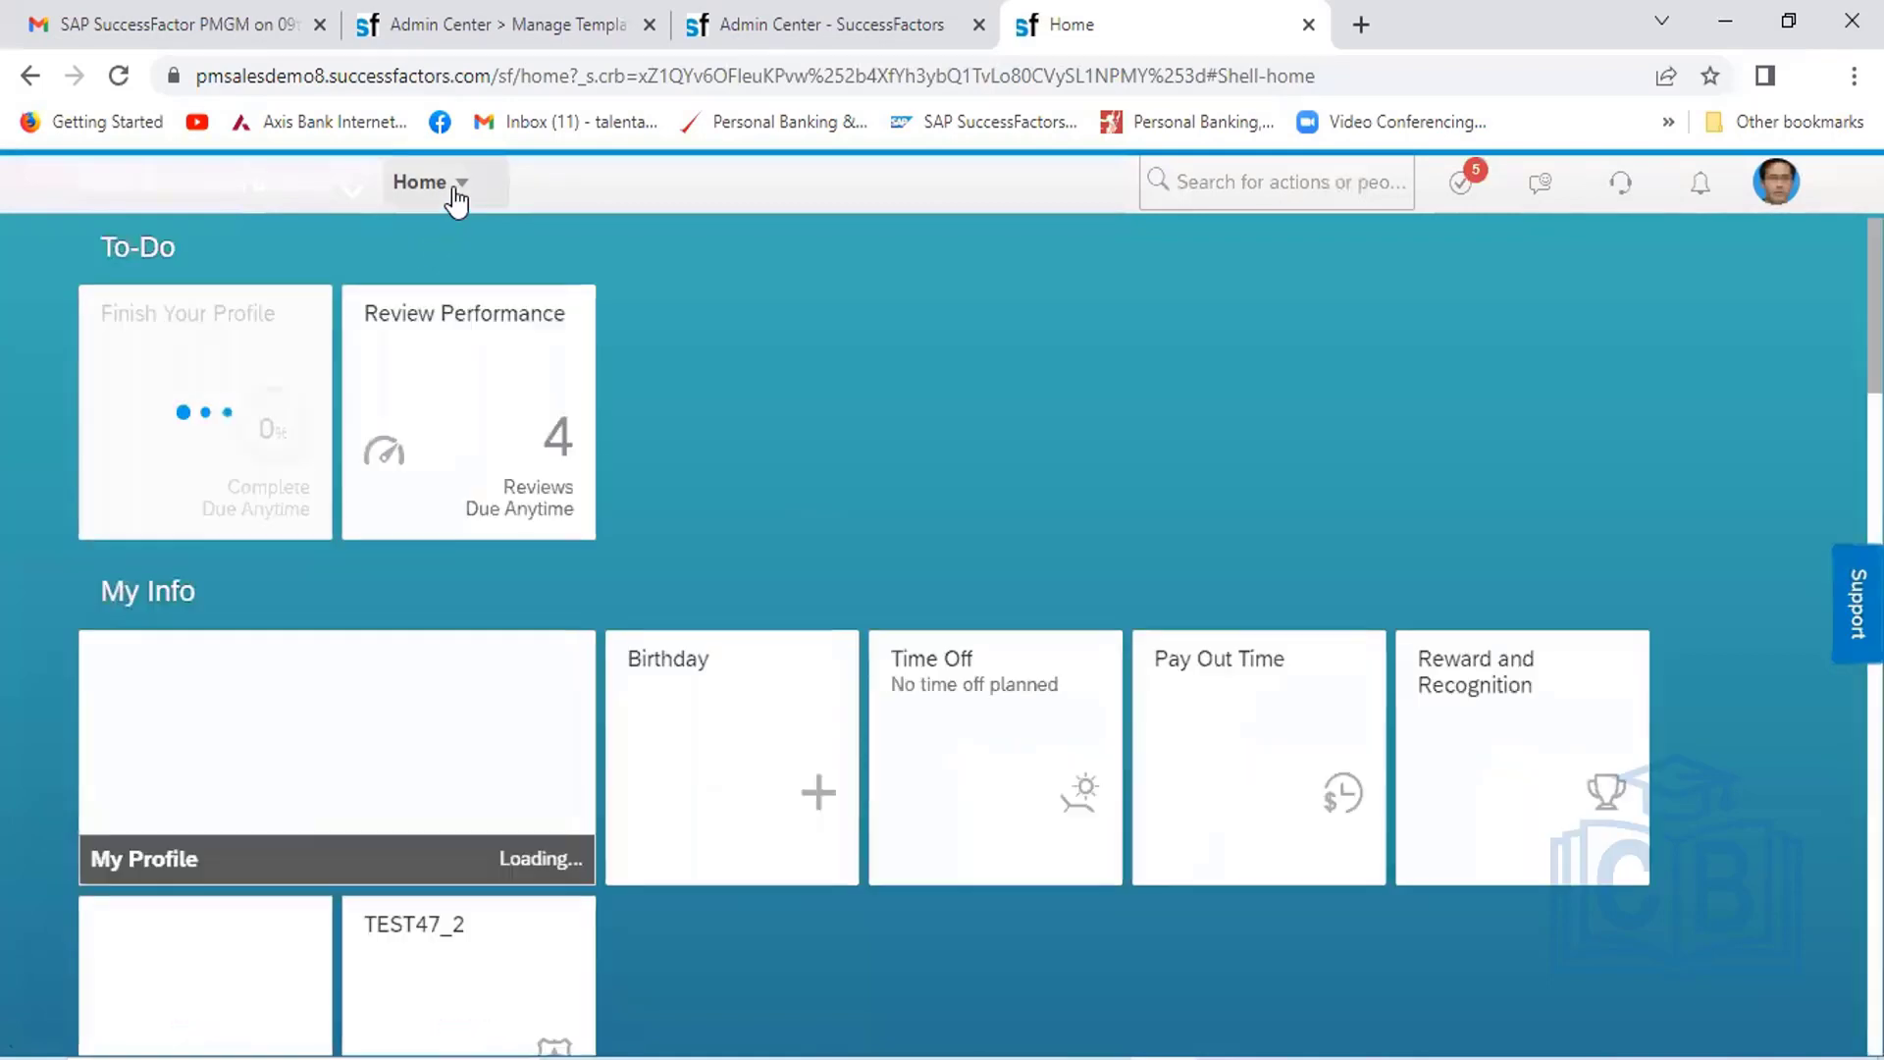
Open the employee's HCL_PM_Rating Option__0 form from the inbox of the Performances module
{"action": "left_click", "coordinate": [455, 193]}
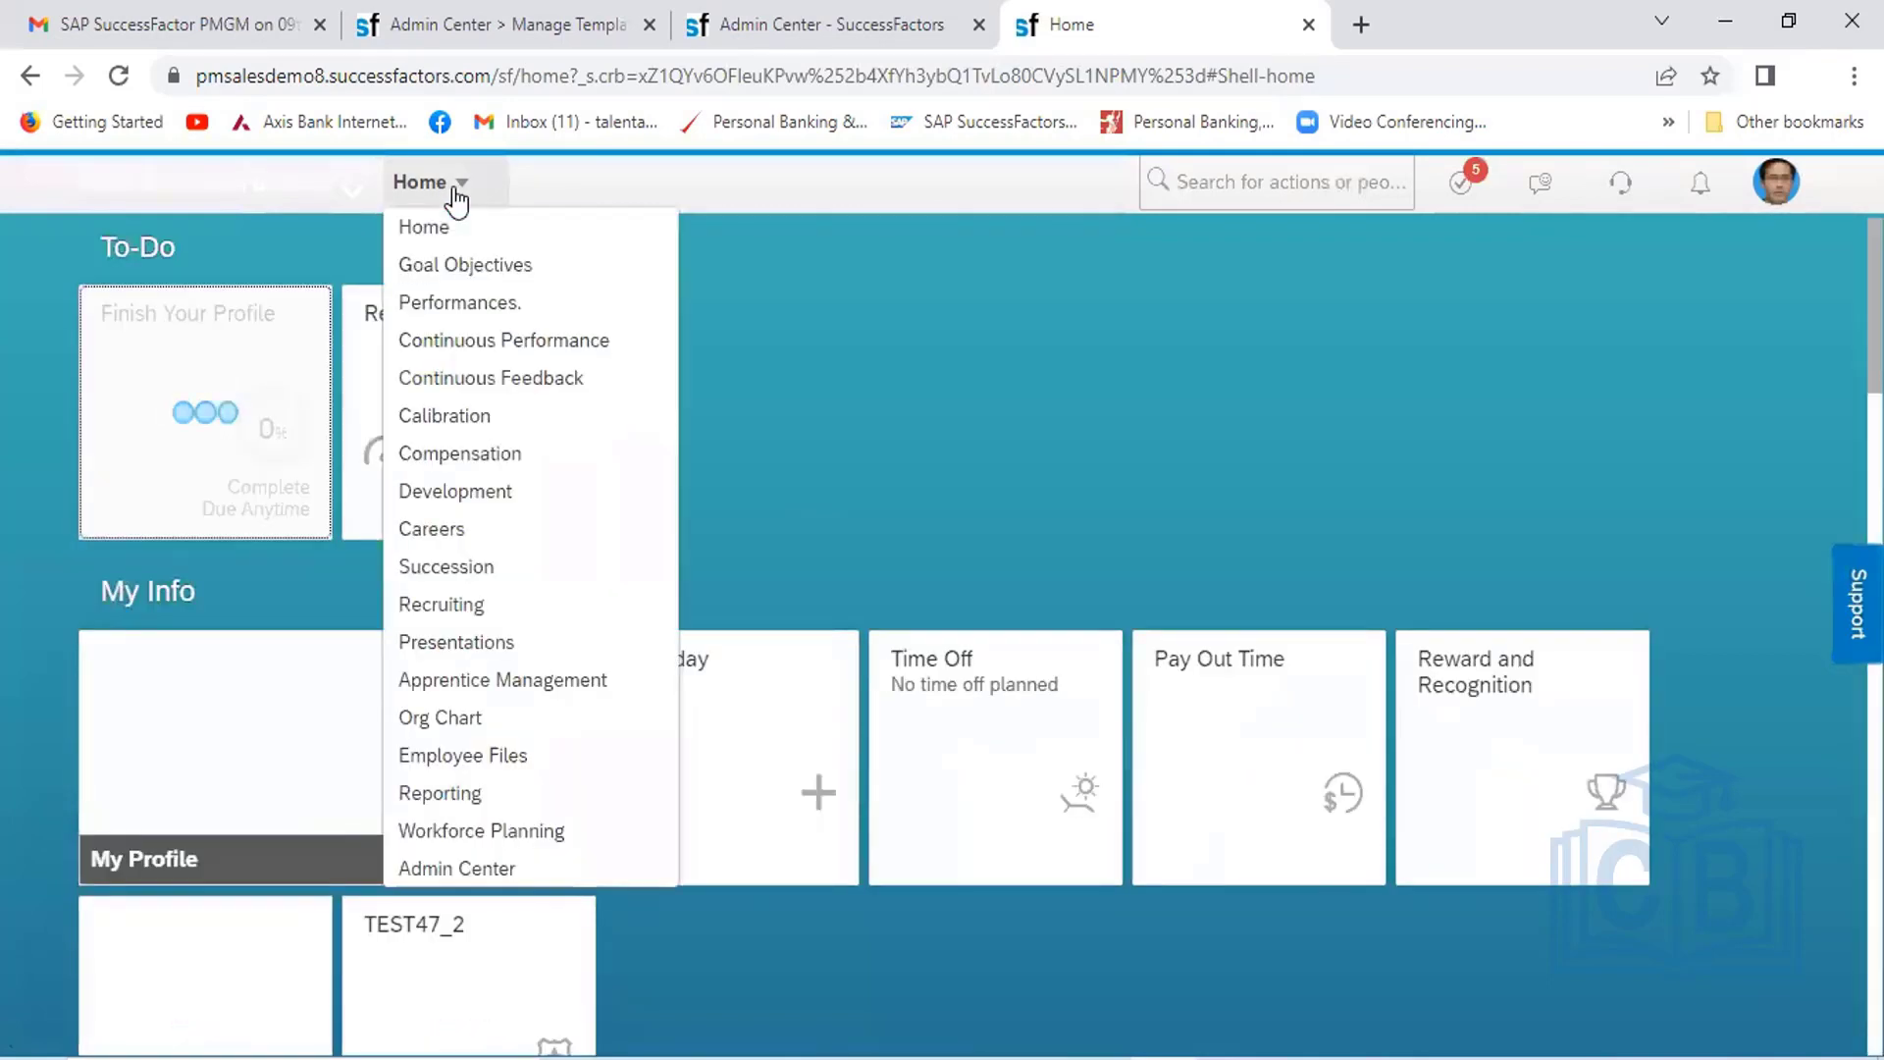
{"action": "left_click", "coordinate": [482, 310]}
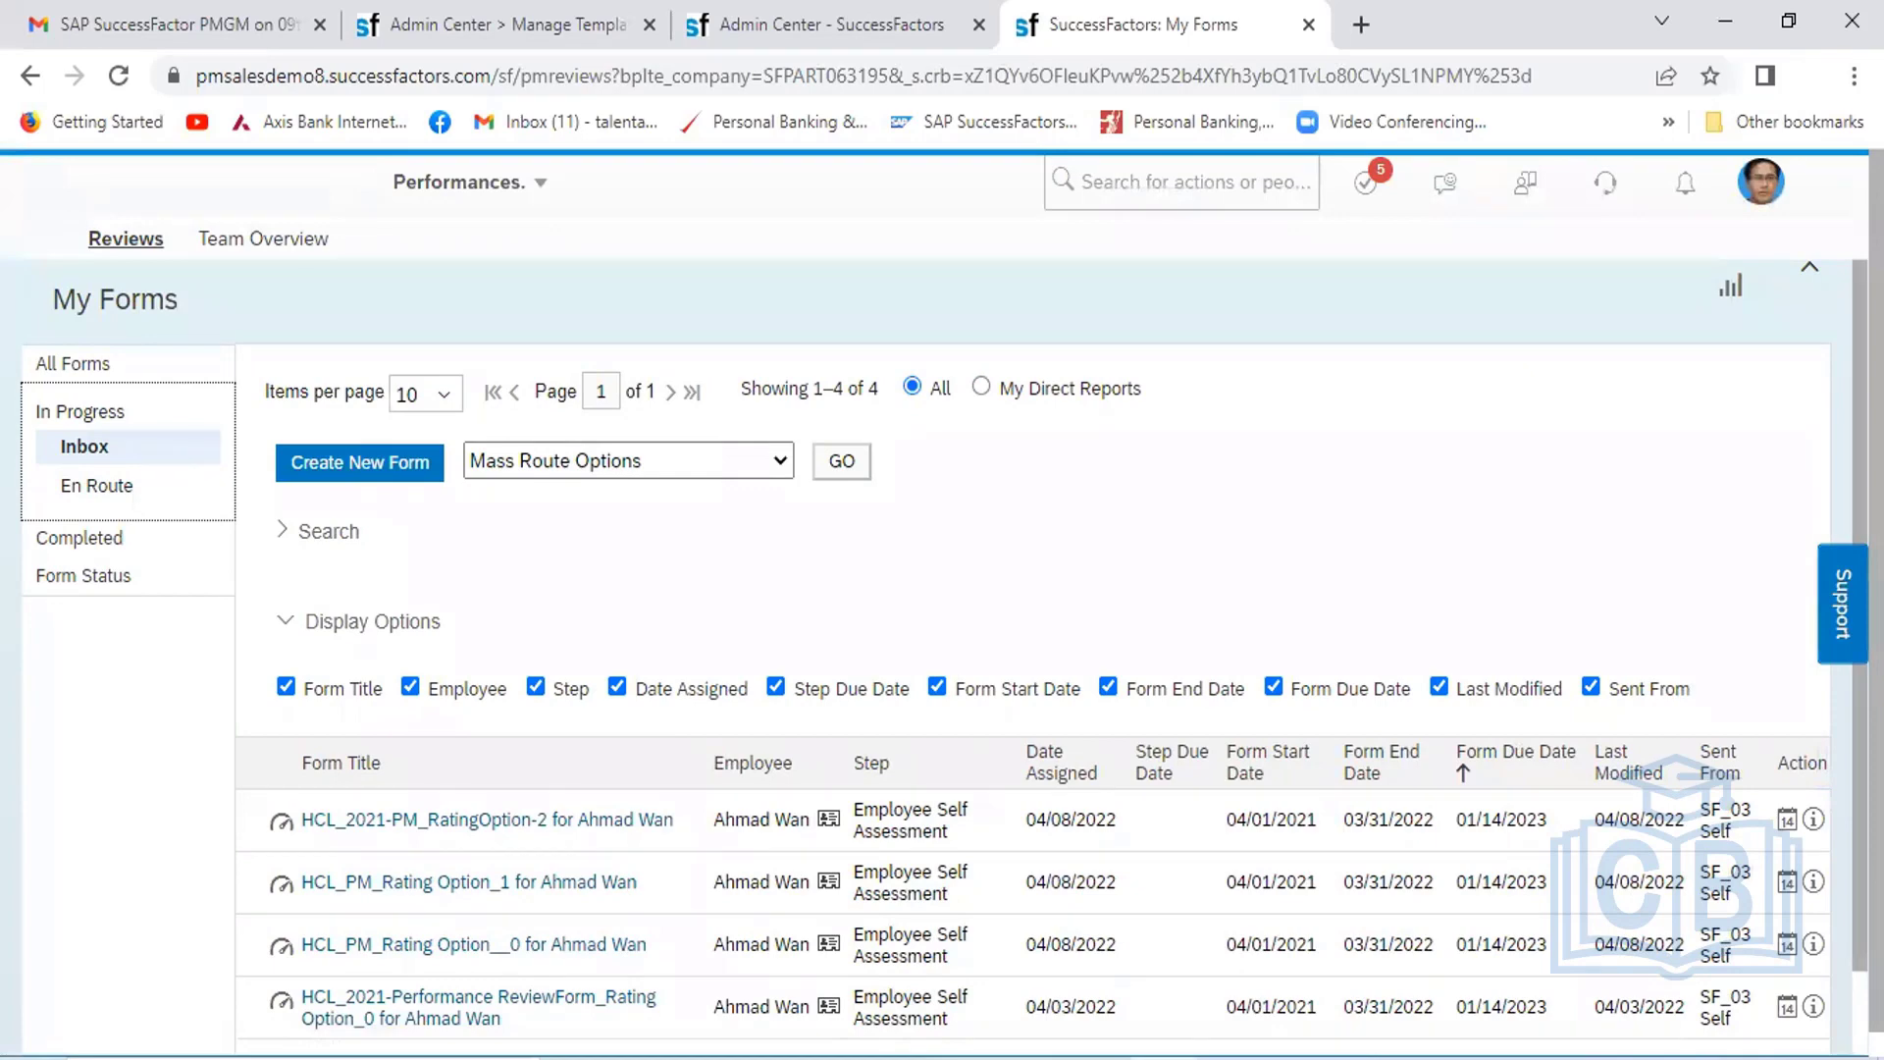
{"action": "scroll", "coordinate": [448, 872], "scroll_direction": "down", "scroll_amount": 1}
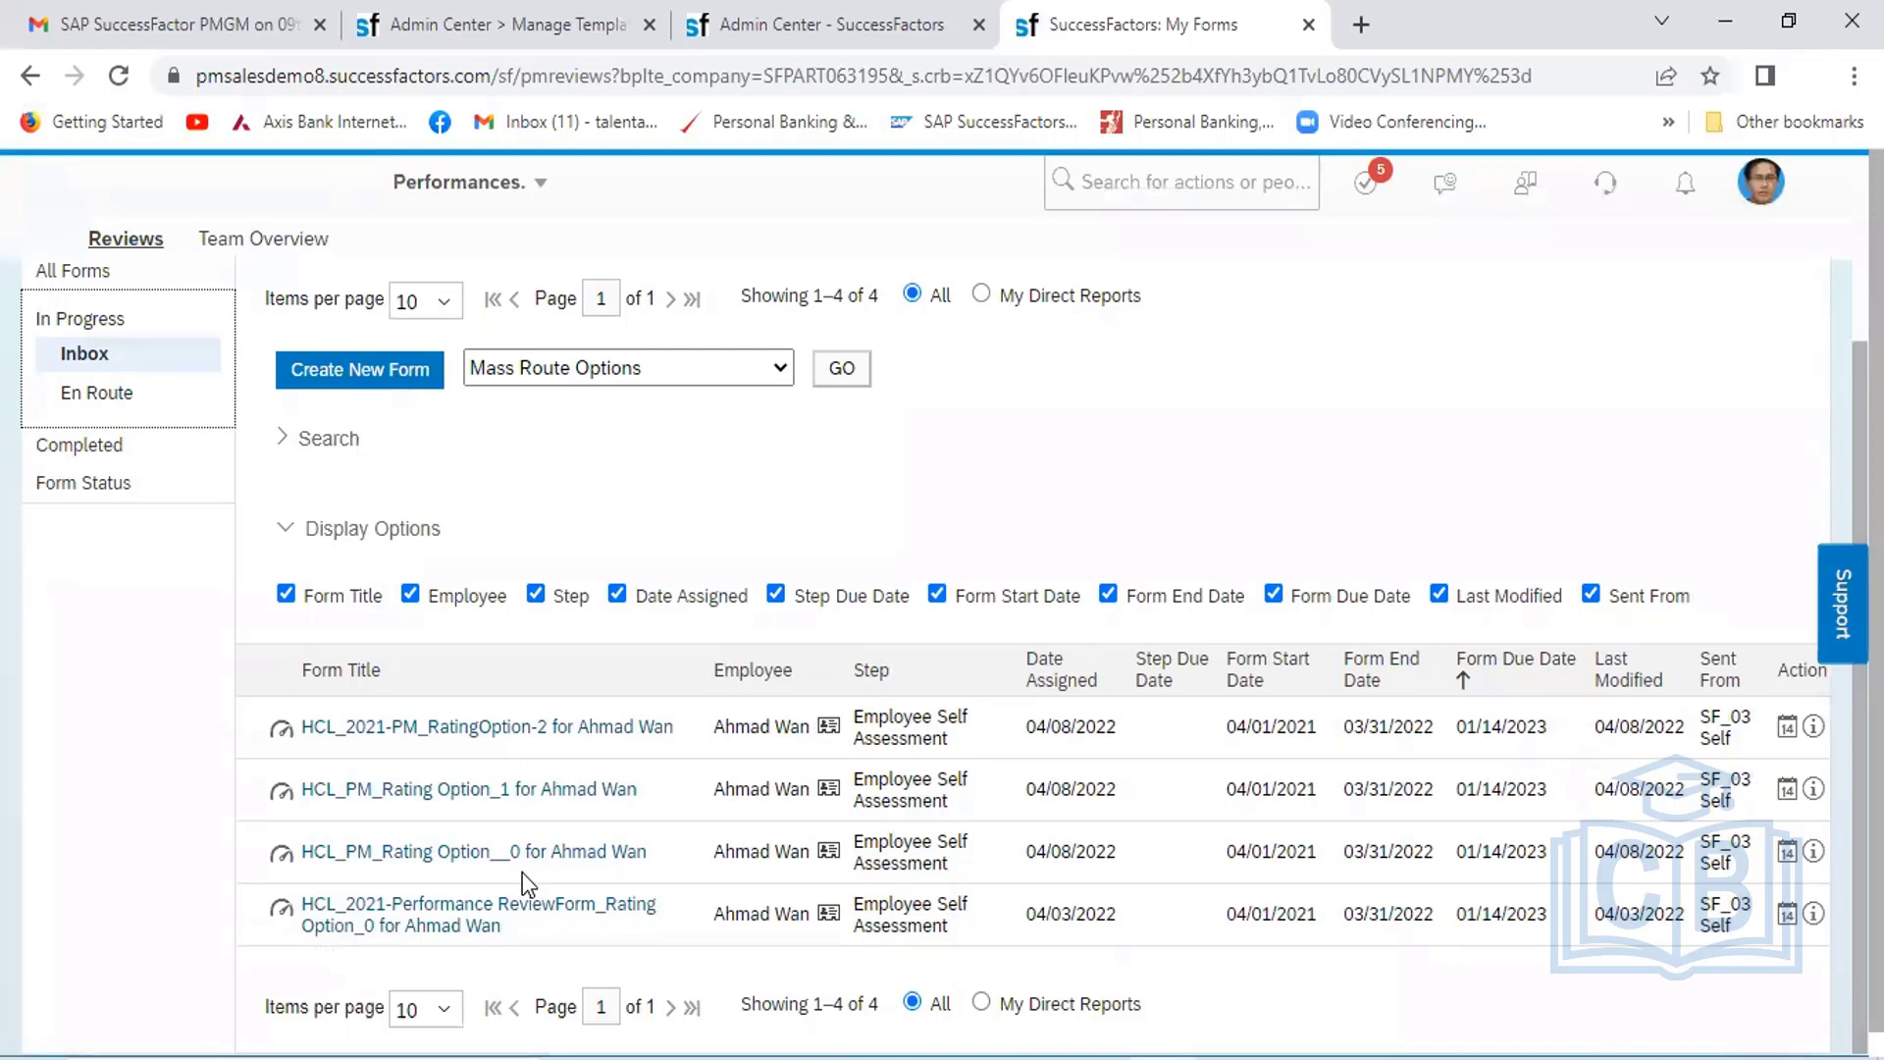
{"action": "left_click", "coordinate": [429, 854]}
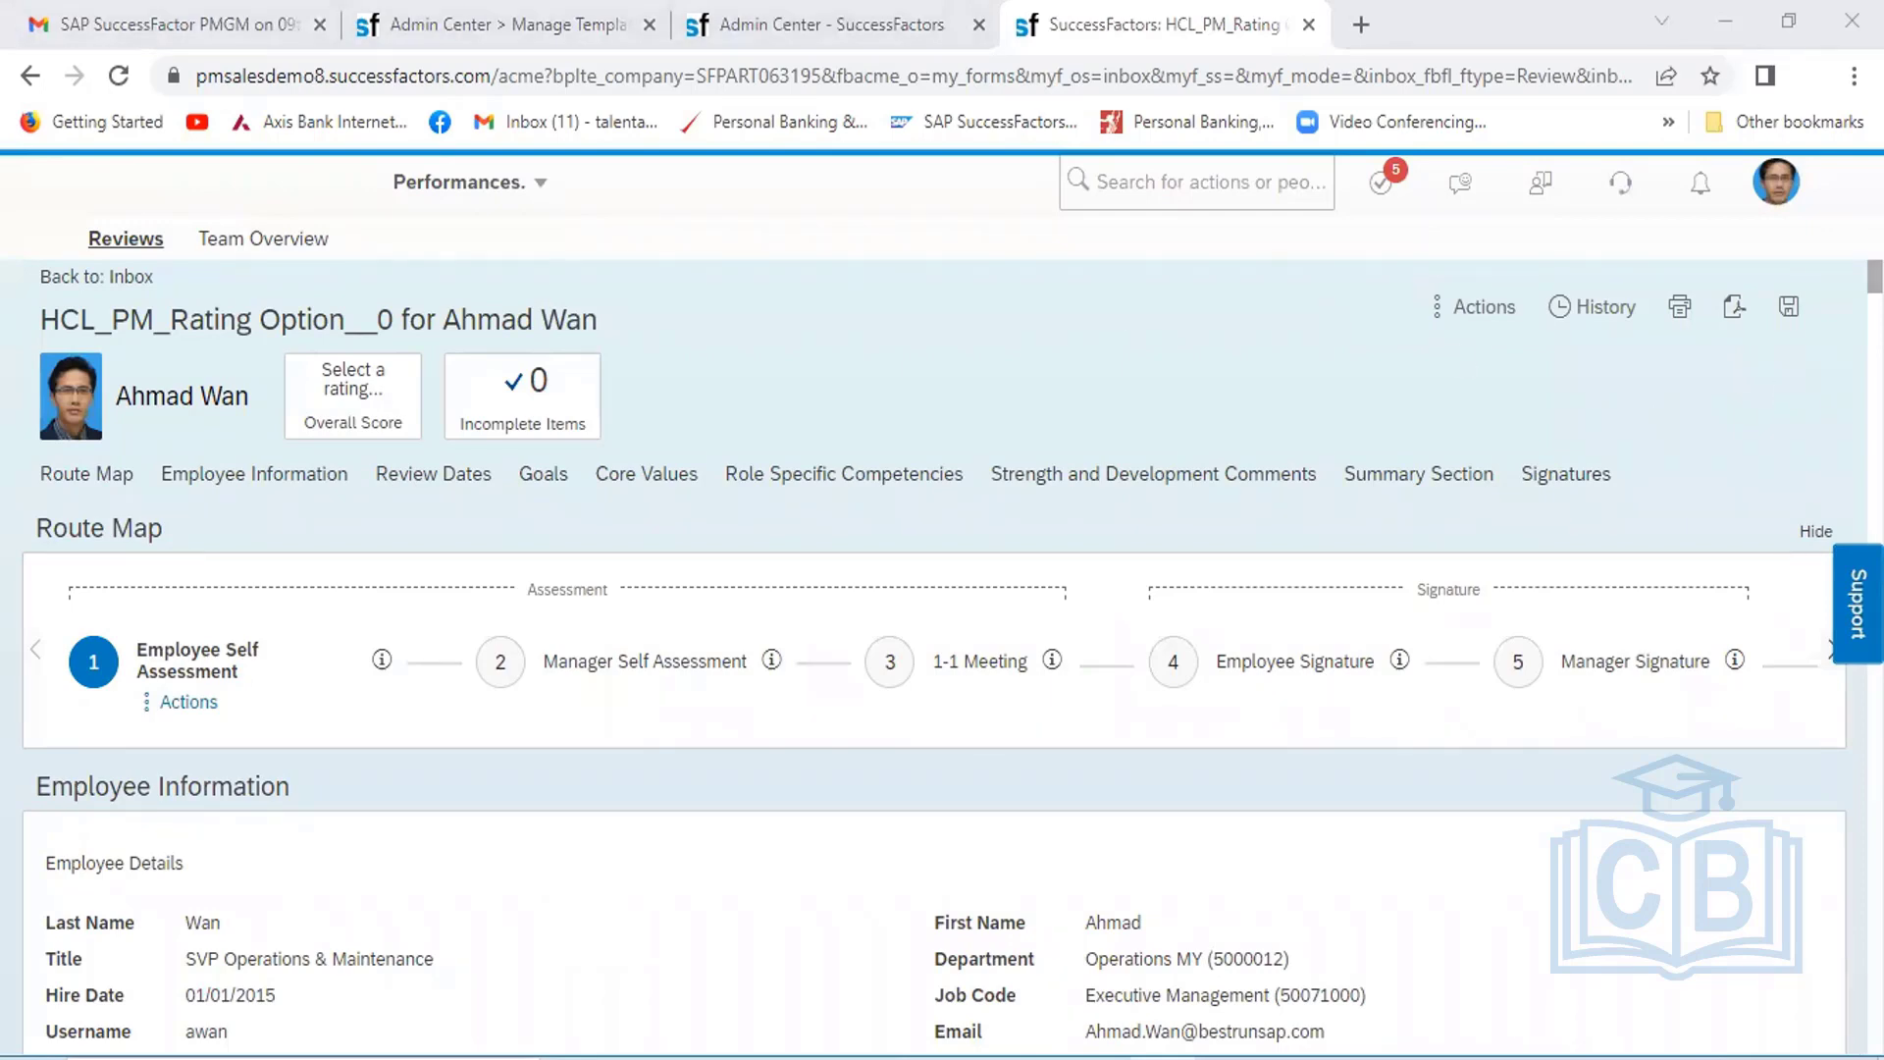
Rate the goal 1.1.1 Customer Re-Purchase two stars (Needs Development) in the Goals section
{"action": "scroll", "coordinate": [942, 654], "scroll_direction": "down", "scroll_amount": 5}
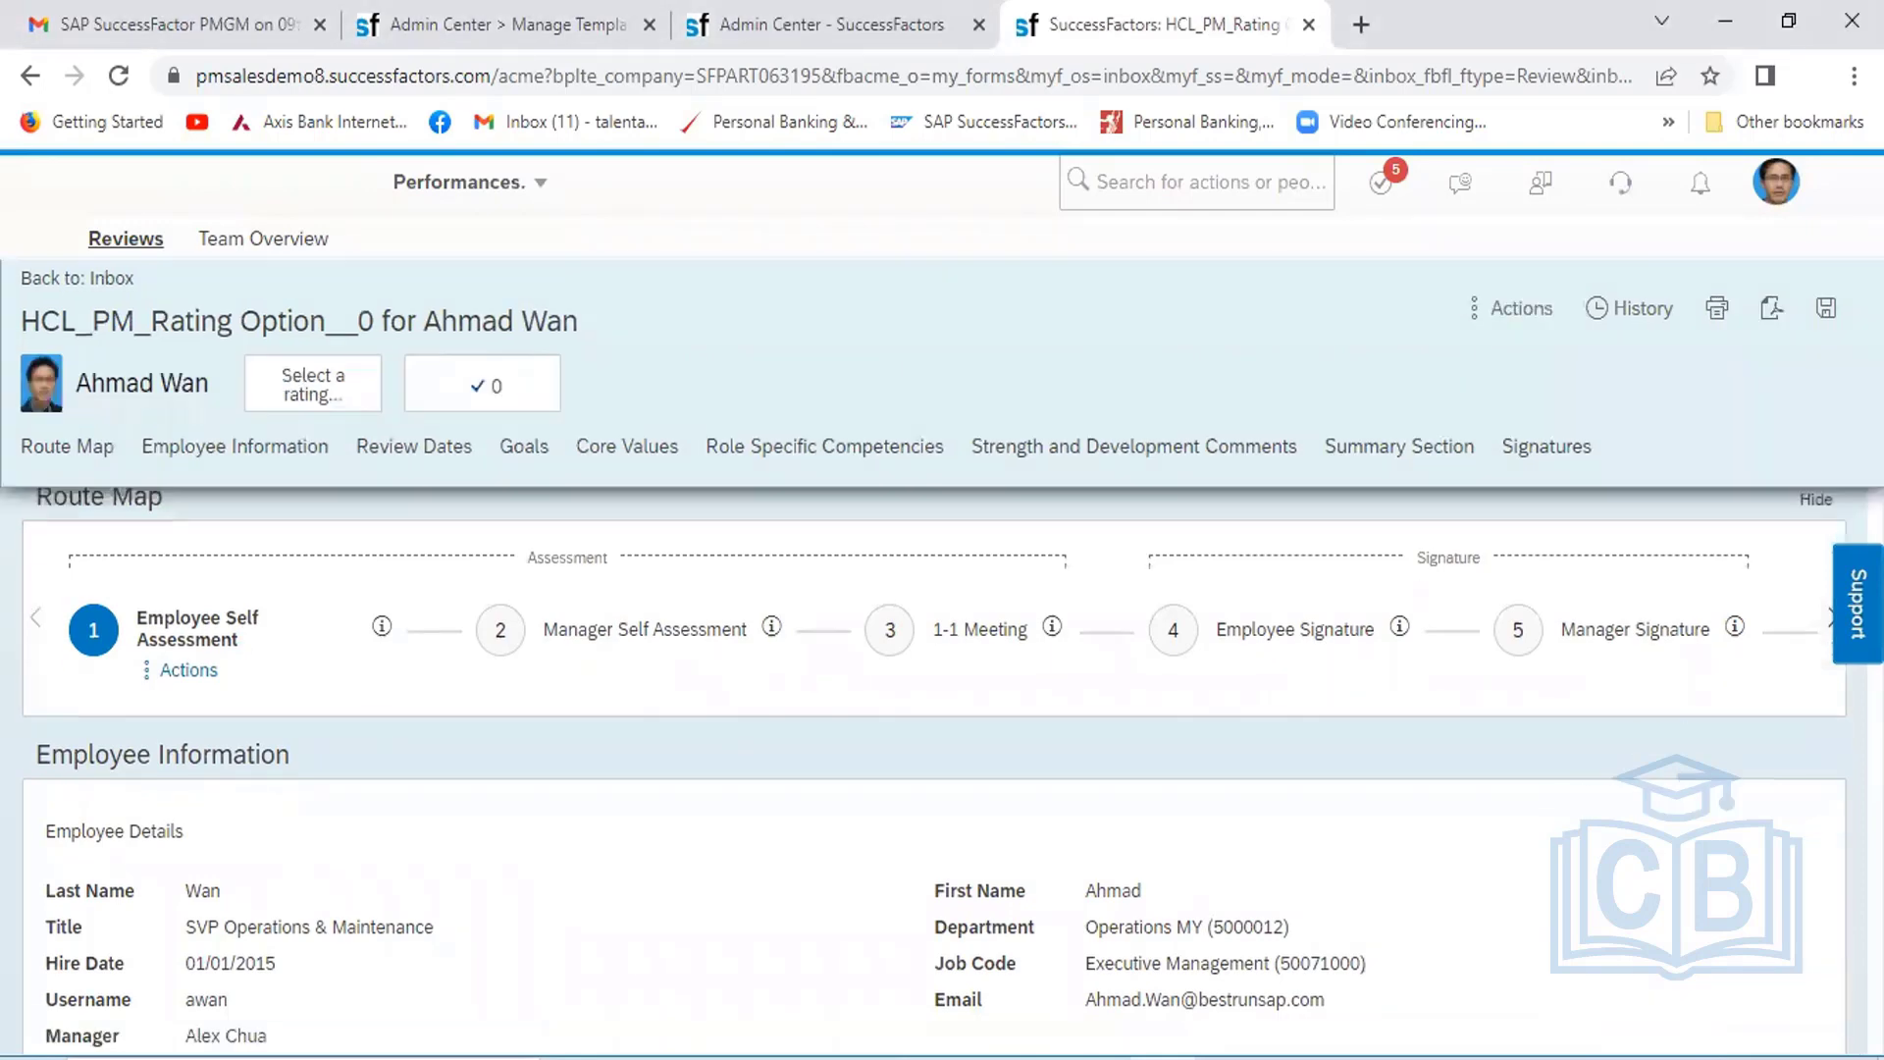
{"action": "scroll", "coordinate": [942, 653], "scroll_direction": "down", "scroll_amount": 2}
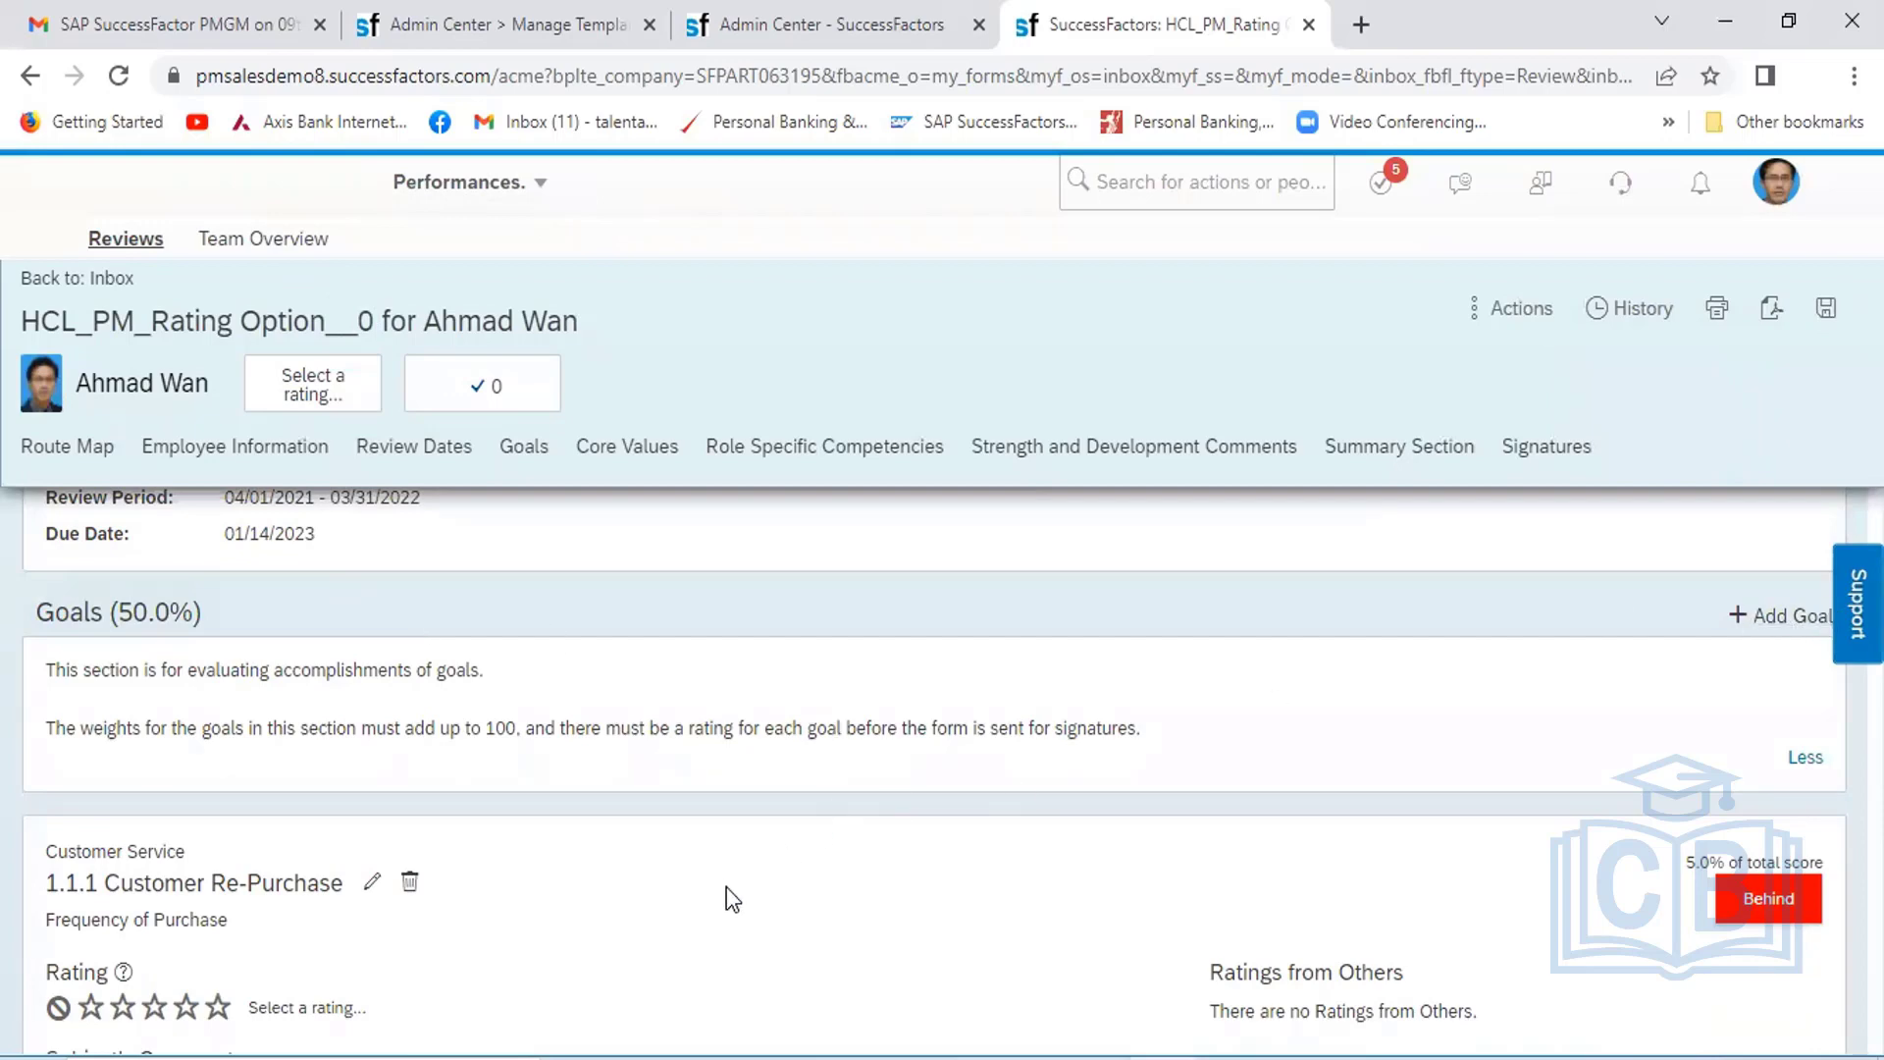
{"action": "scroll", "coordinate": [726, 887], "scroll_direction": "down", "scroll_amount": 3}
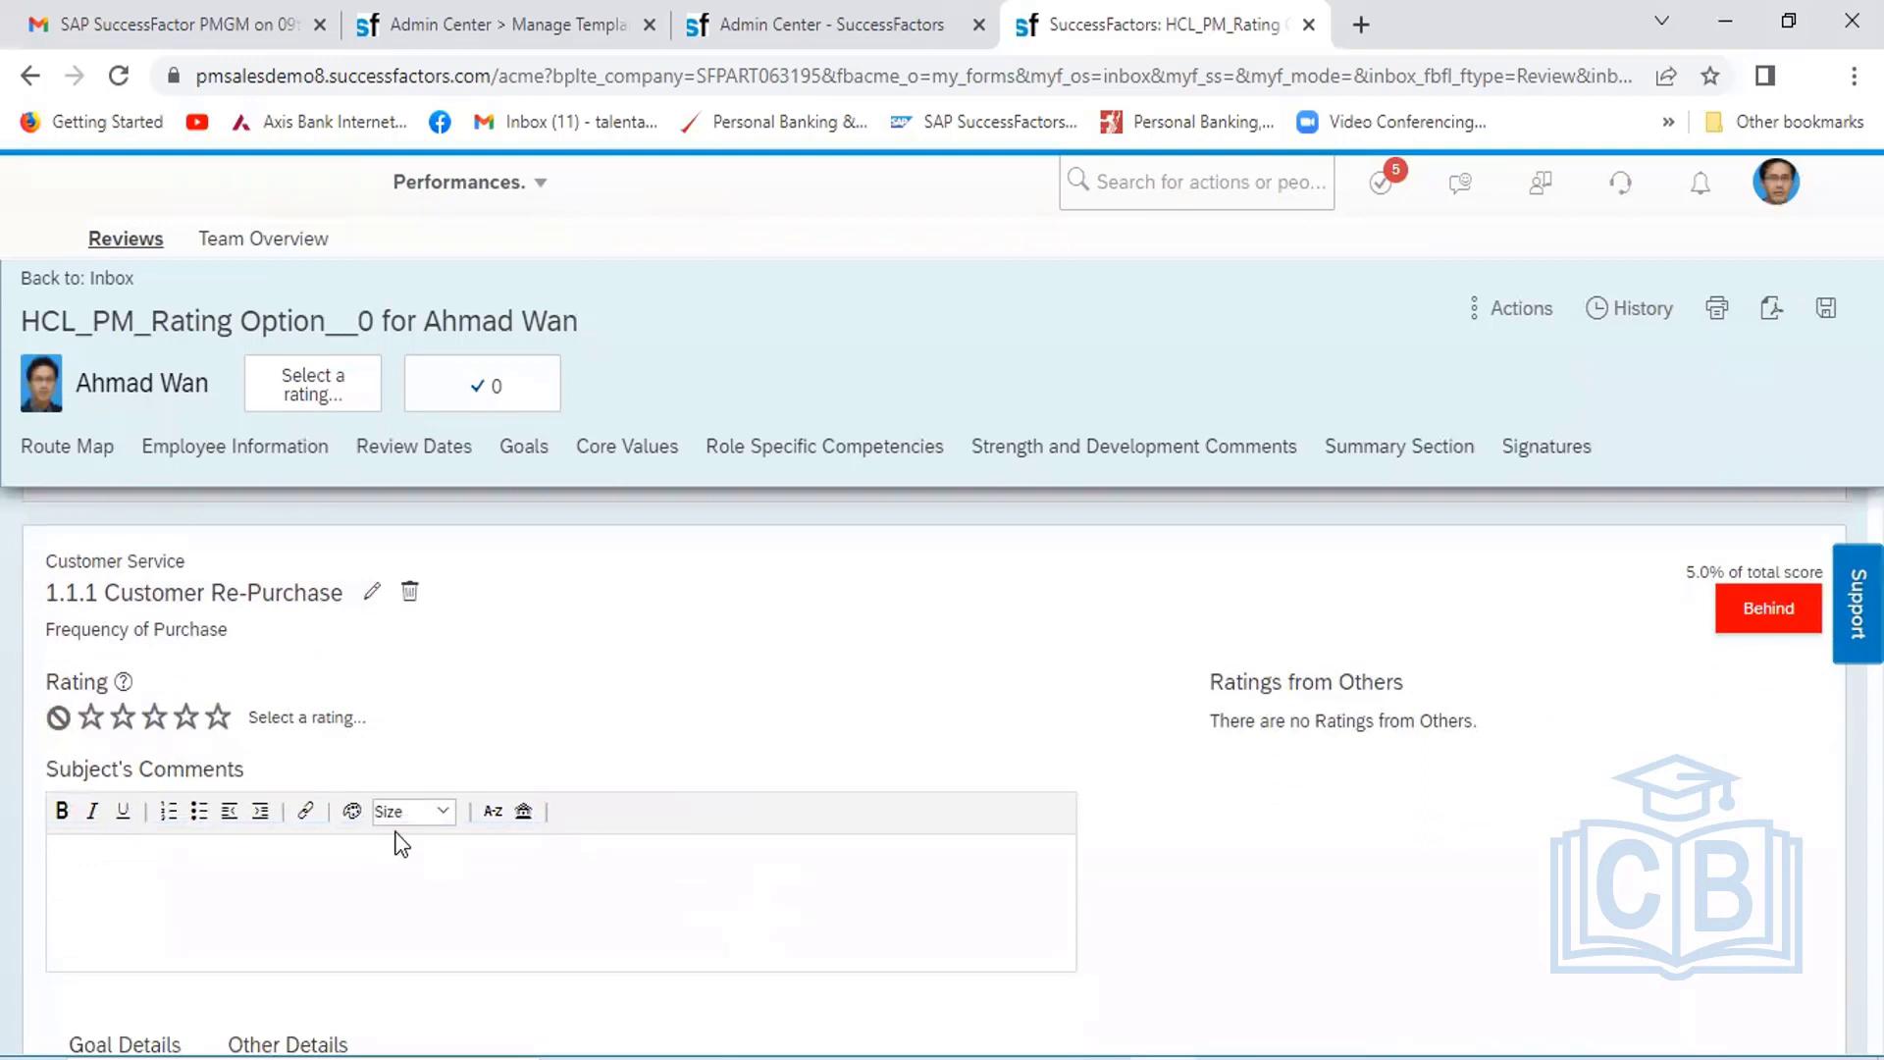
{"action": "left_click", "coordinate": [116, 723]}
{"action": "left_click", "coordinate": [138, 730]}
{"action": "left_click", "coordinate": [122, 723]}
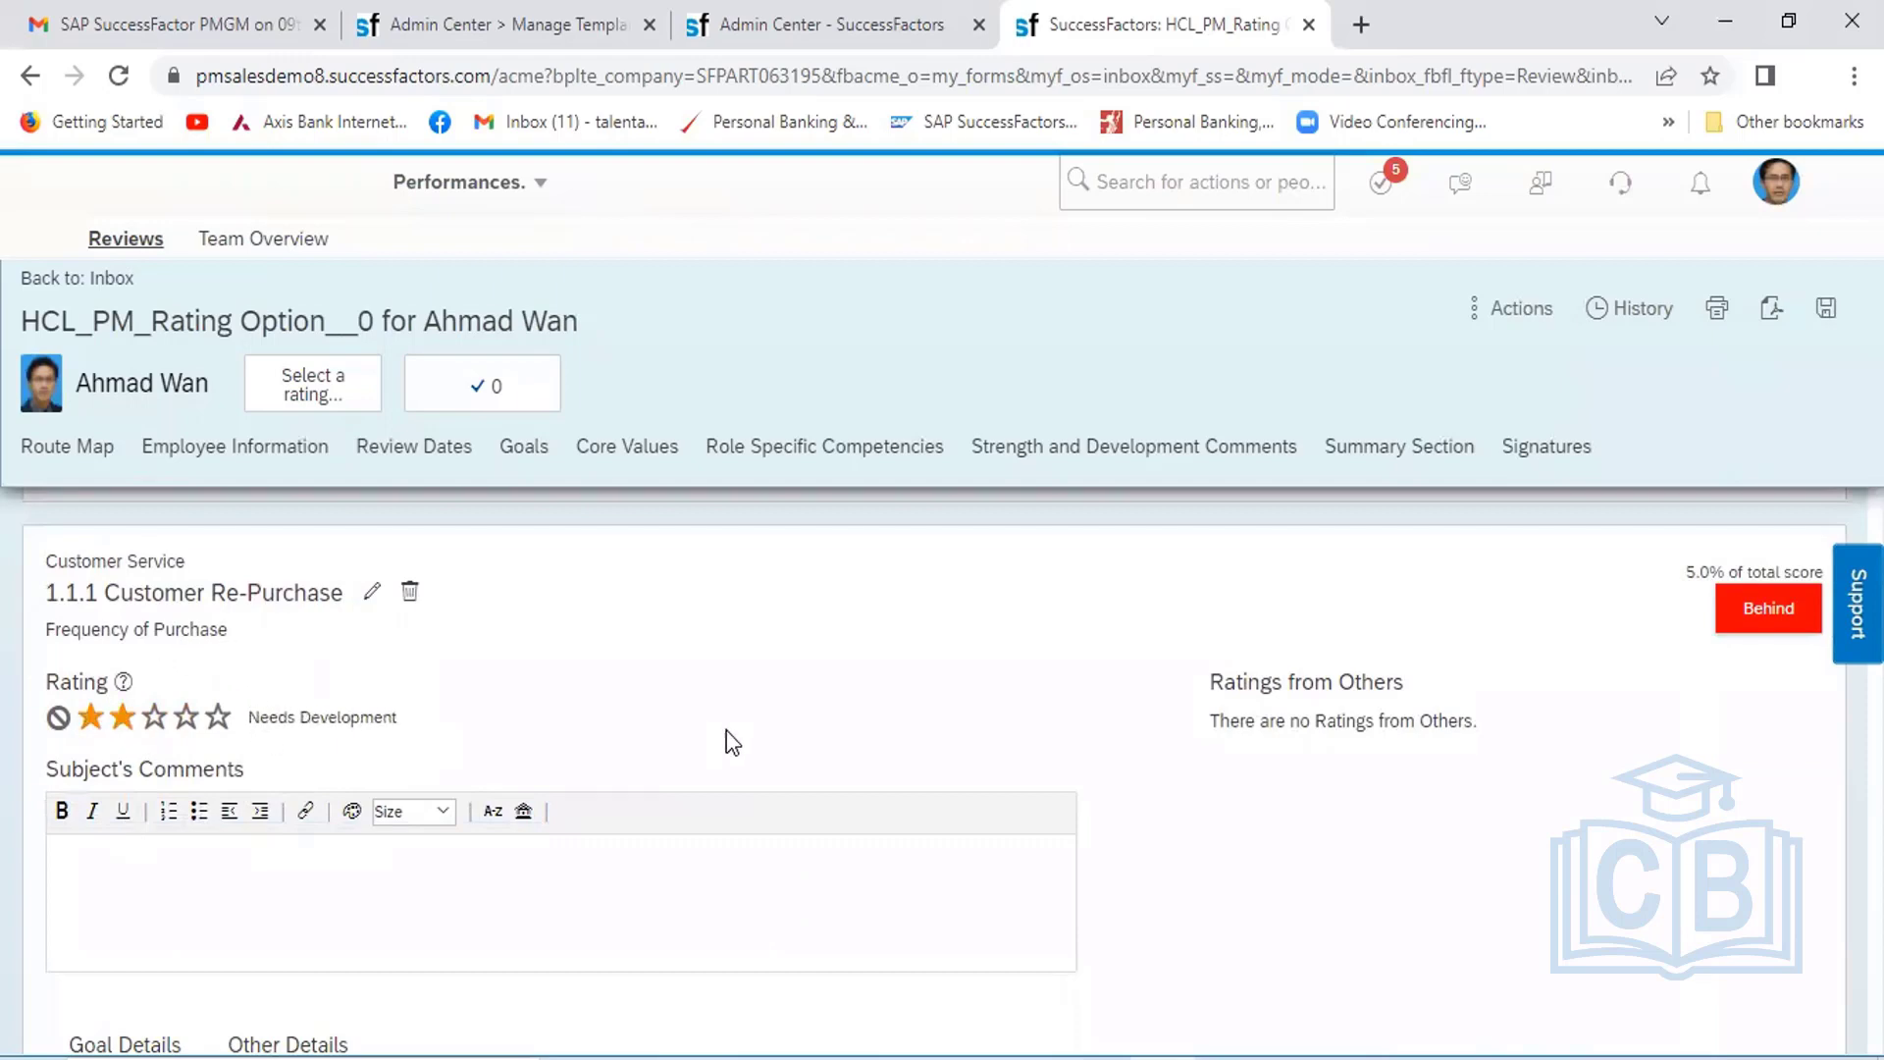
Rate the goal 1.2 Customer Satisfaction three stars (Meets Expectations)
{"action": "scroll", "coordinate": [726, 730], "scroll_direction": "down", "scroll_amount": 1}
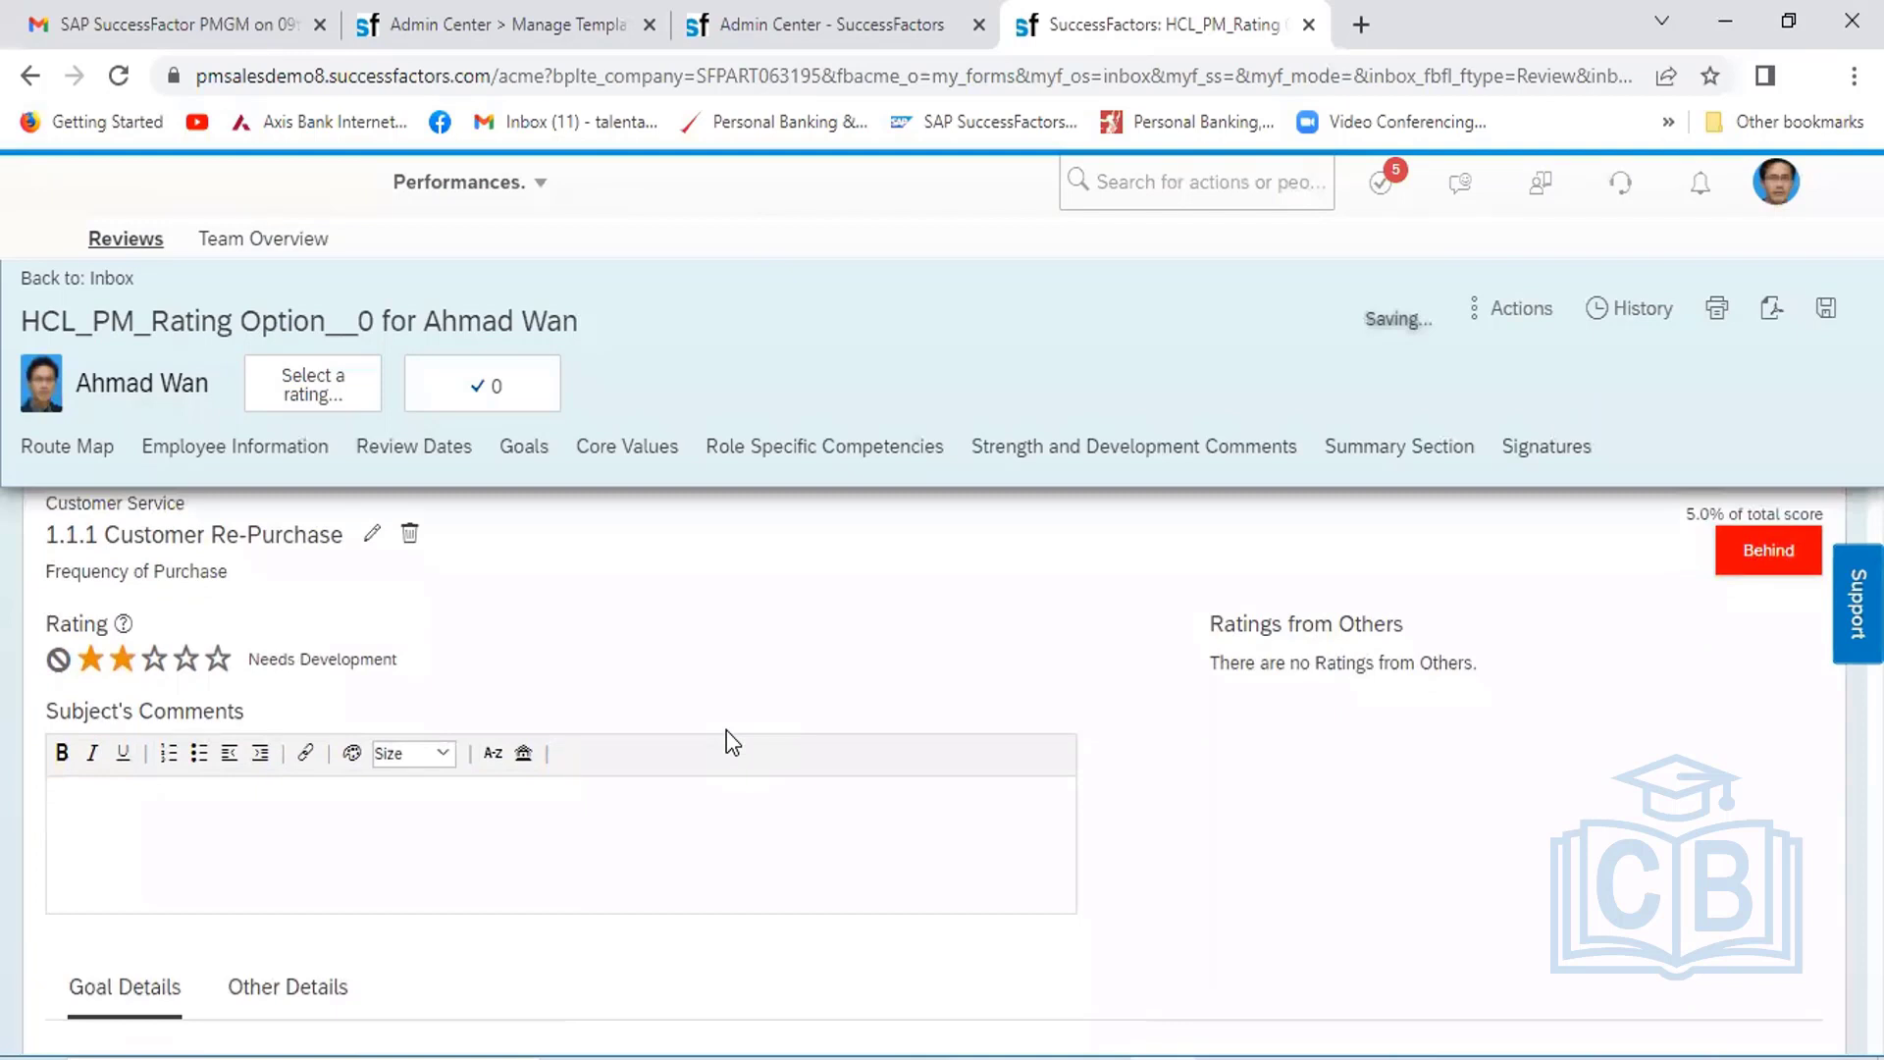
{"action": "scroll", "coordinate": [728, 731], "scroll_direction": "down", "scroll_amount": 4}
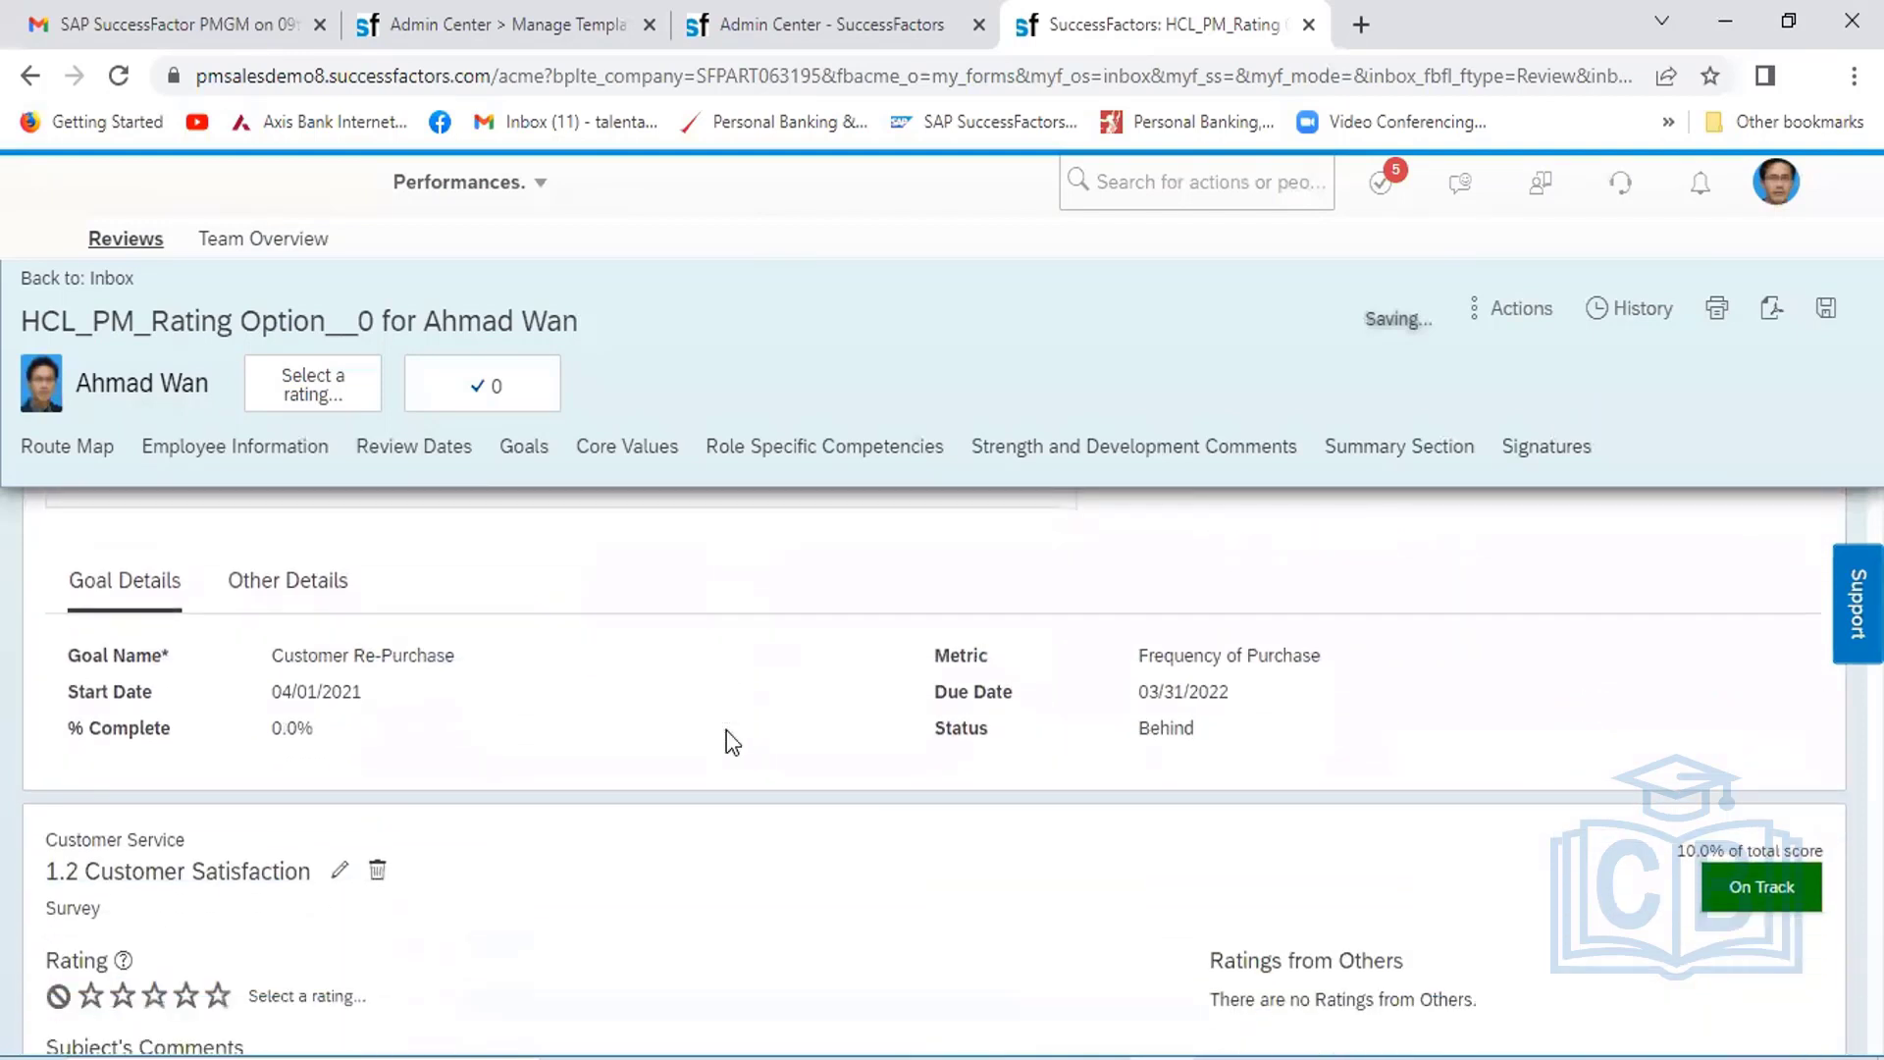
{"action": "scroll", "coordinate": [726, 730], "scroll_direction": "down", "scroll_amount": 2}
{"action": "left_click", "coordinate": [152, 820]}
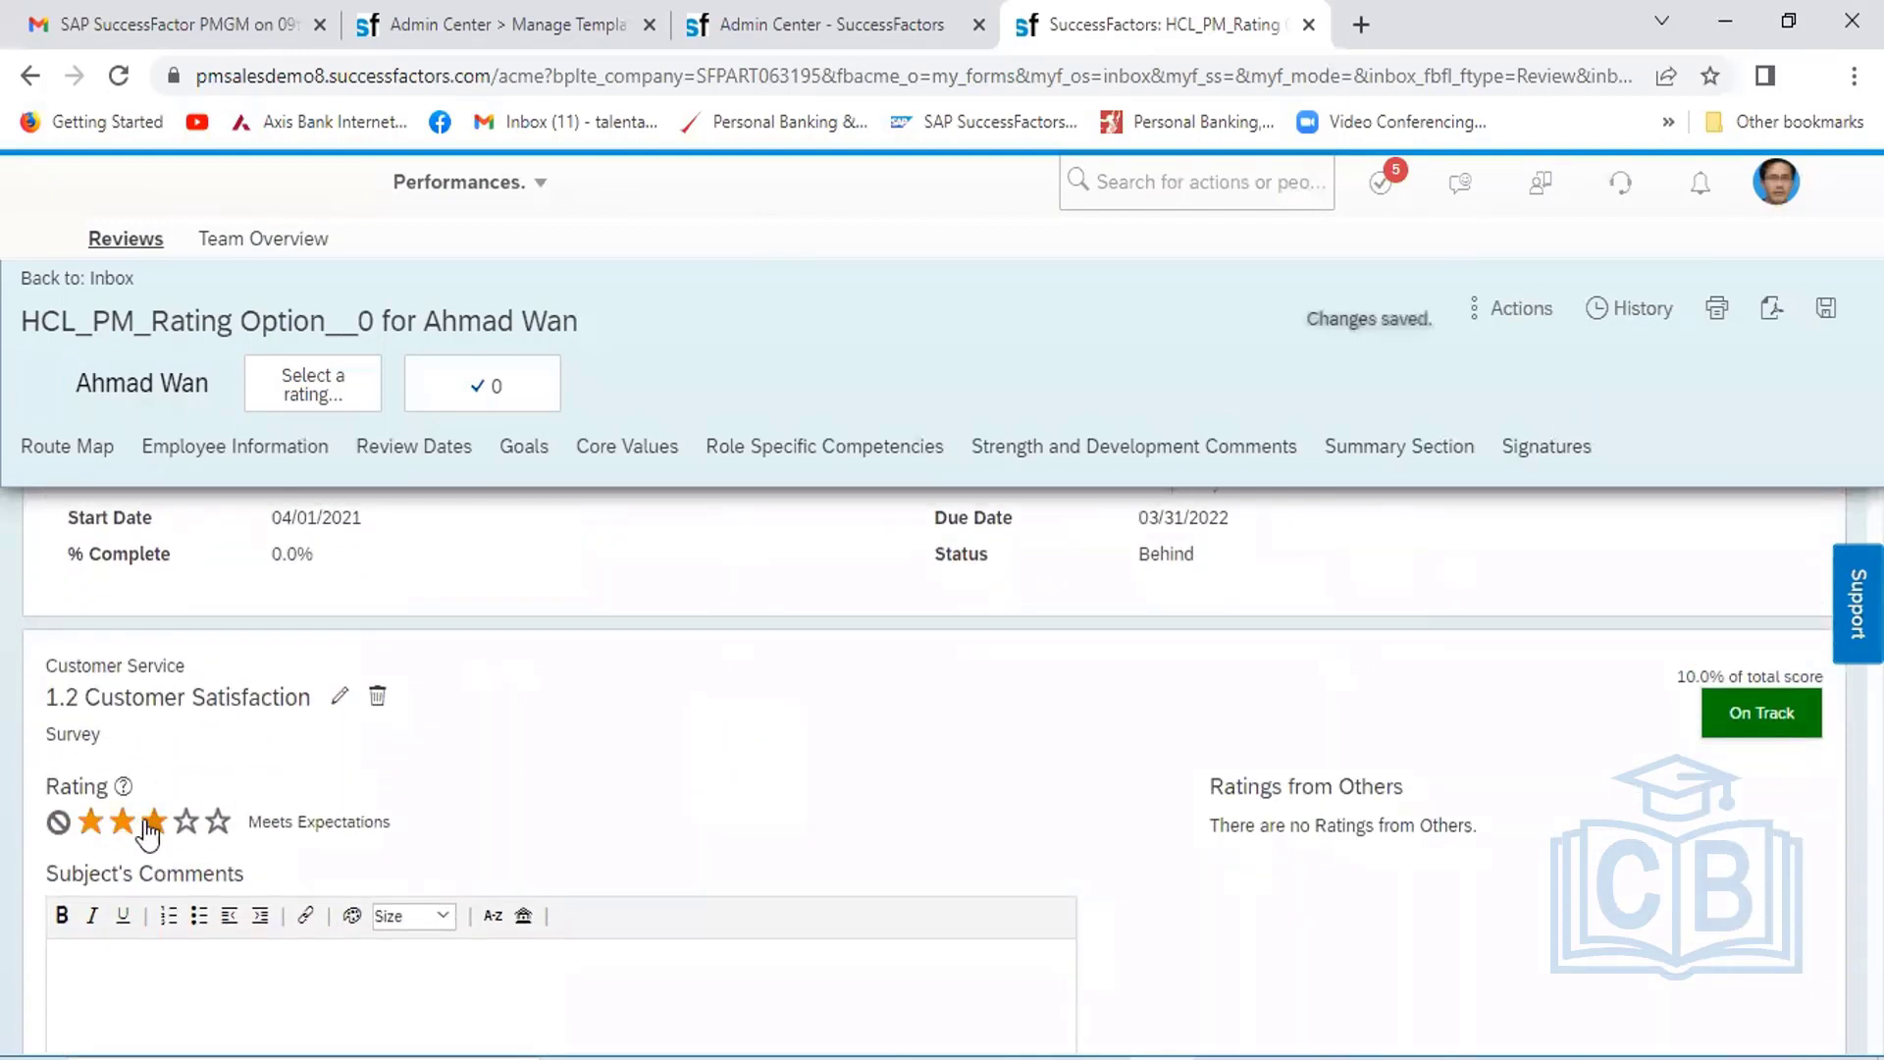
{"action": "left_click", "coordinate": [126, 827]}
{"action": "left_click", "coordinate": [154, 822]}
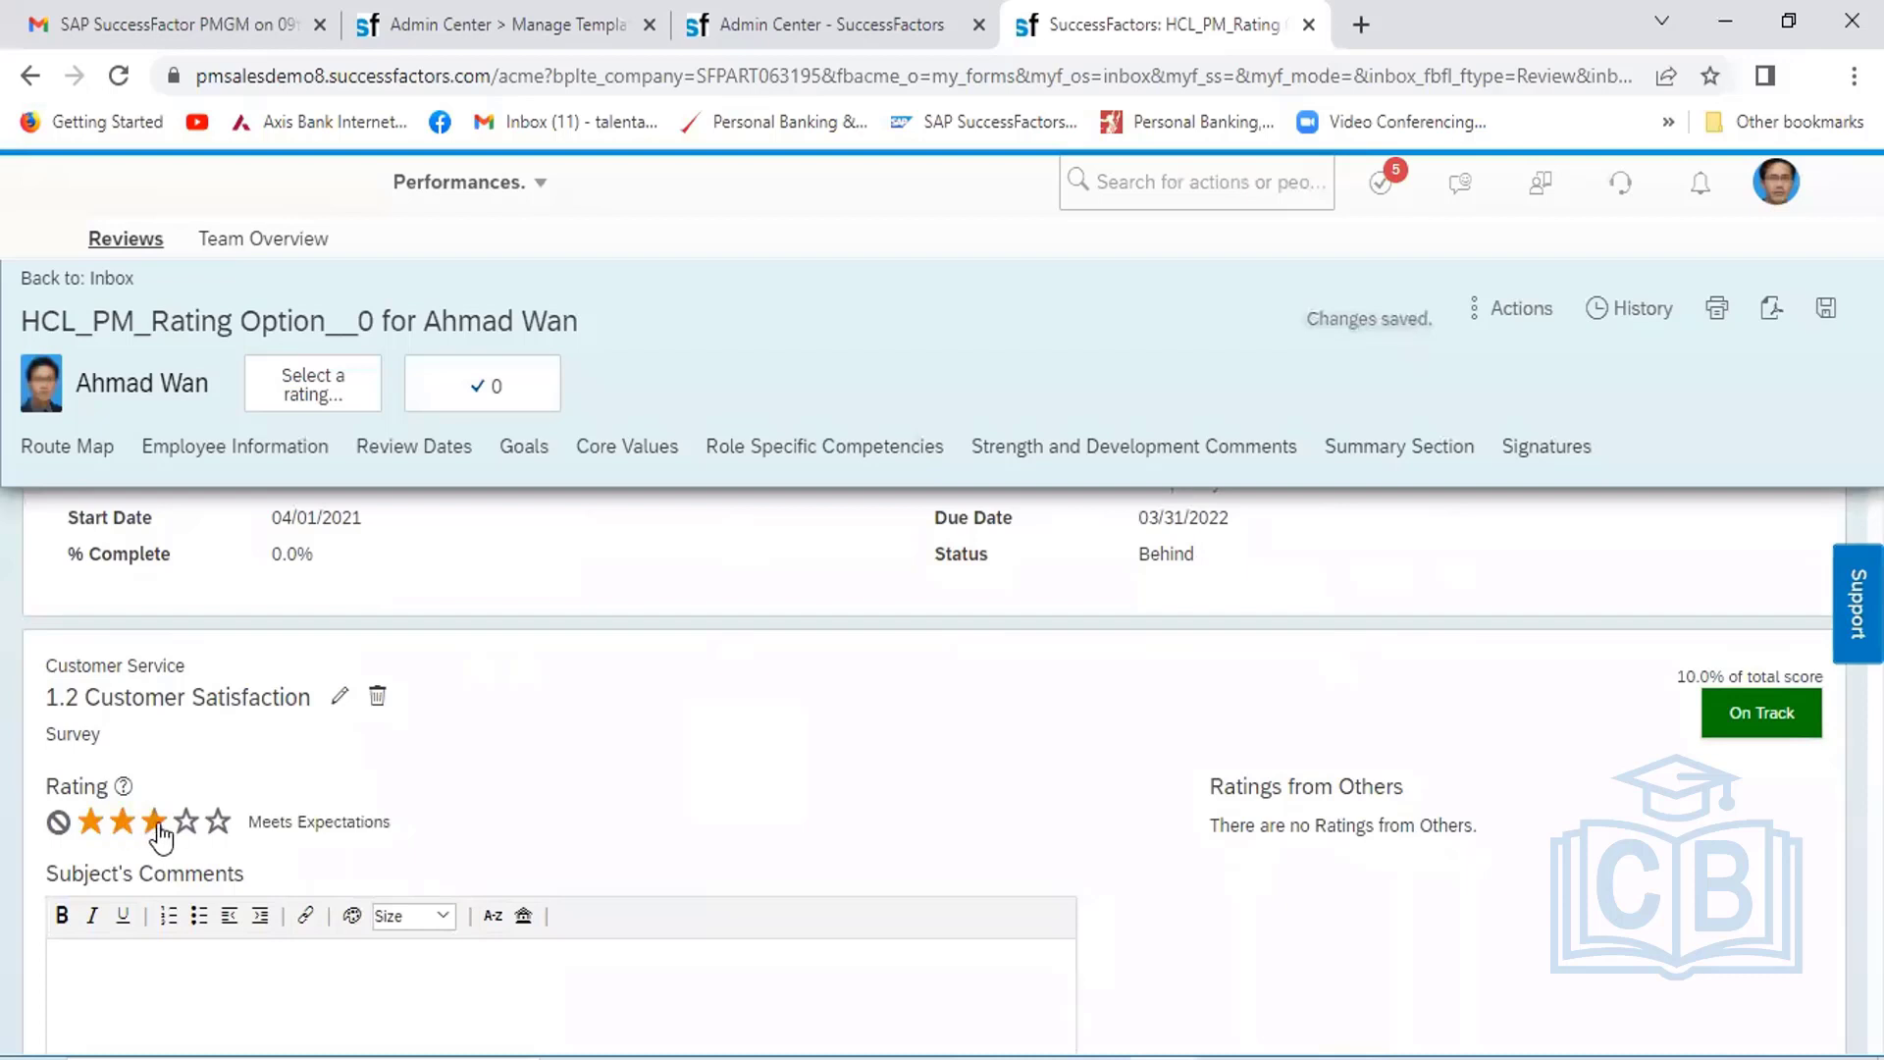
Rate the goals 2.1 New Skills and 2.2 Certification four stars each (Exceeds Expectations)
{"action": "scroll", "coordinate": [767, 767], "scroll_direction": "down", "scroll_amount": 5}
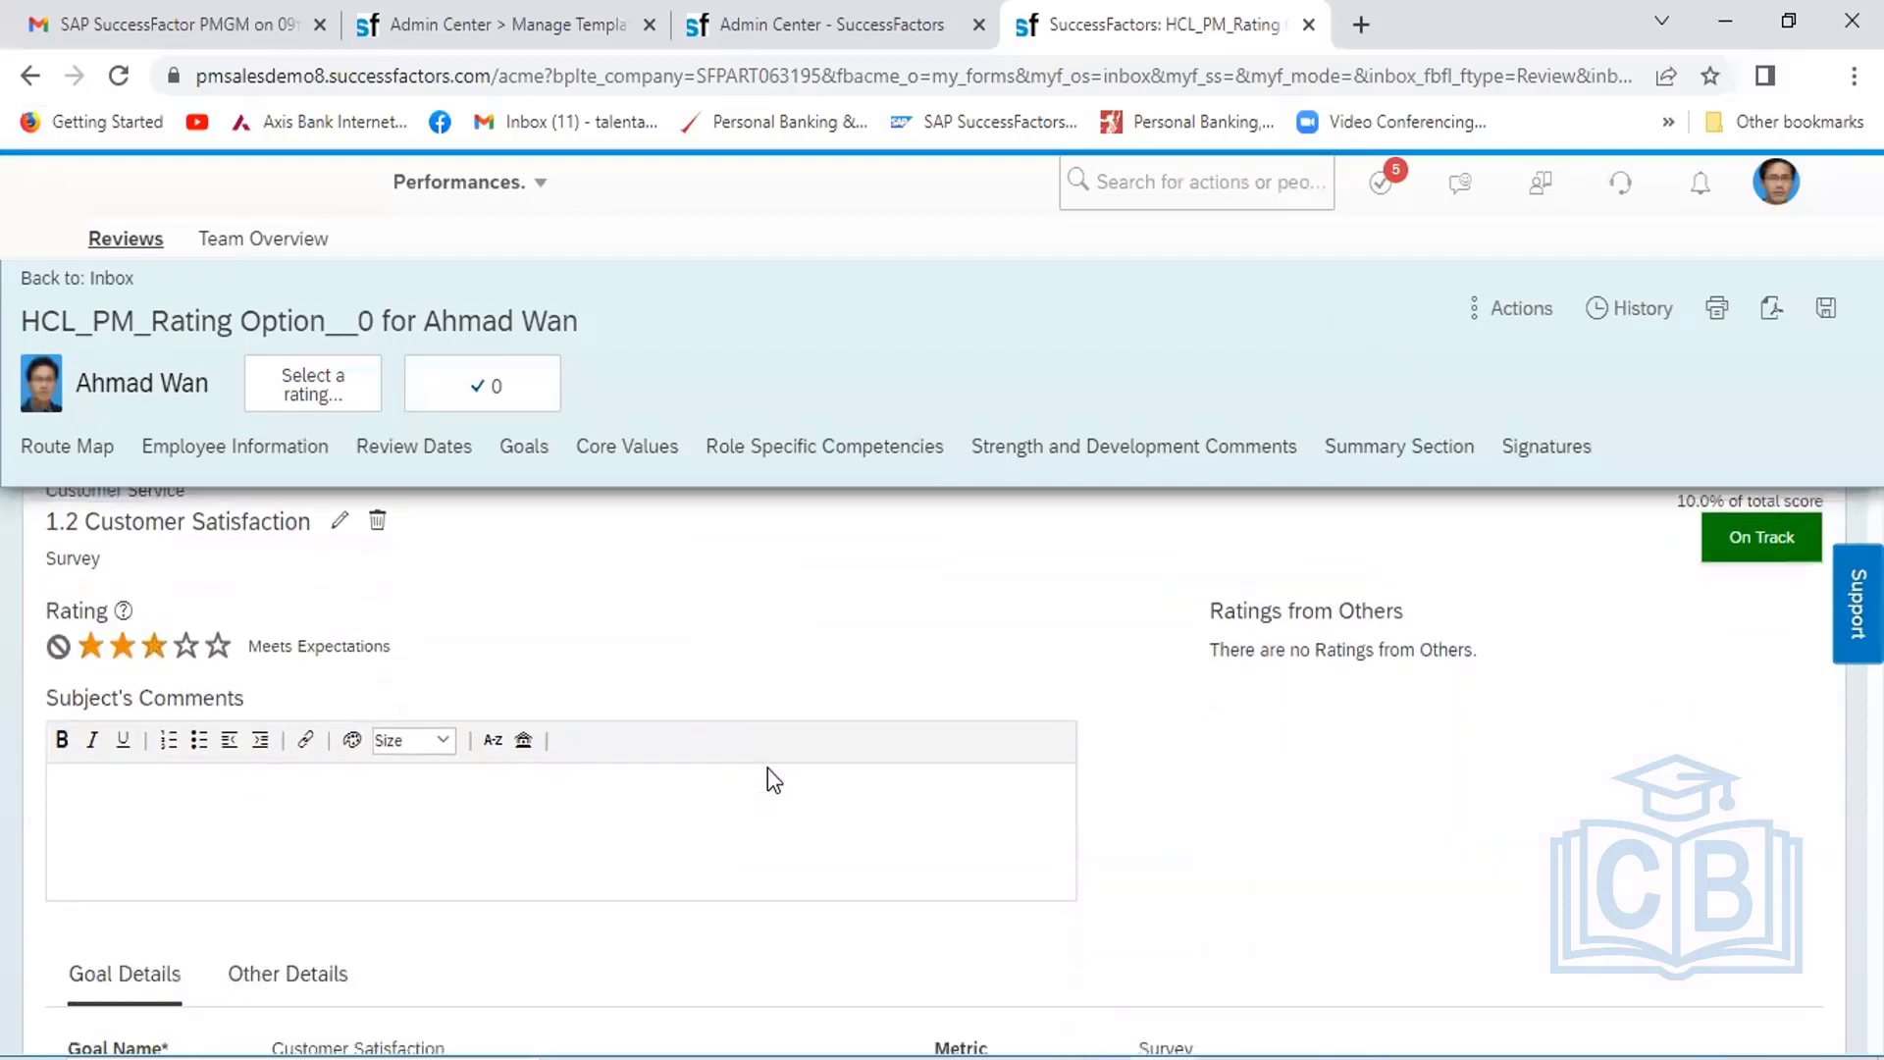
{"action": "scroll", "coordinate": [768, 770], "scroll_direction": "down", "scroll_amount": 3}
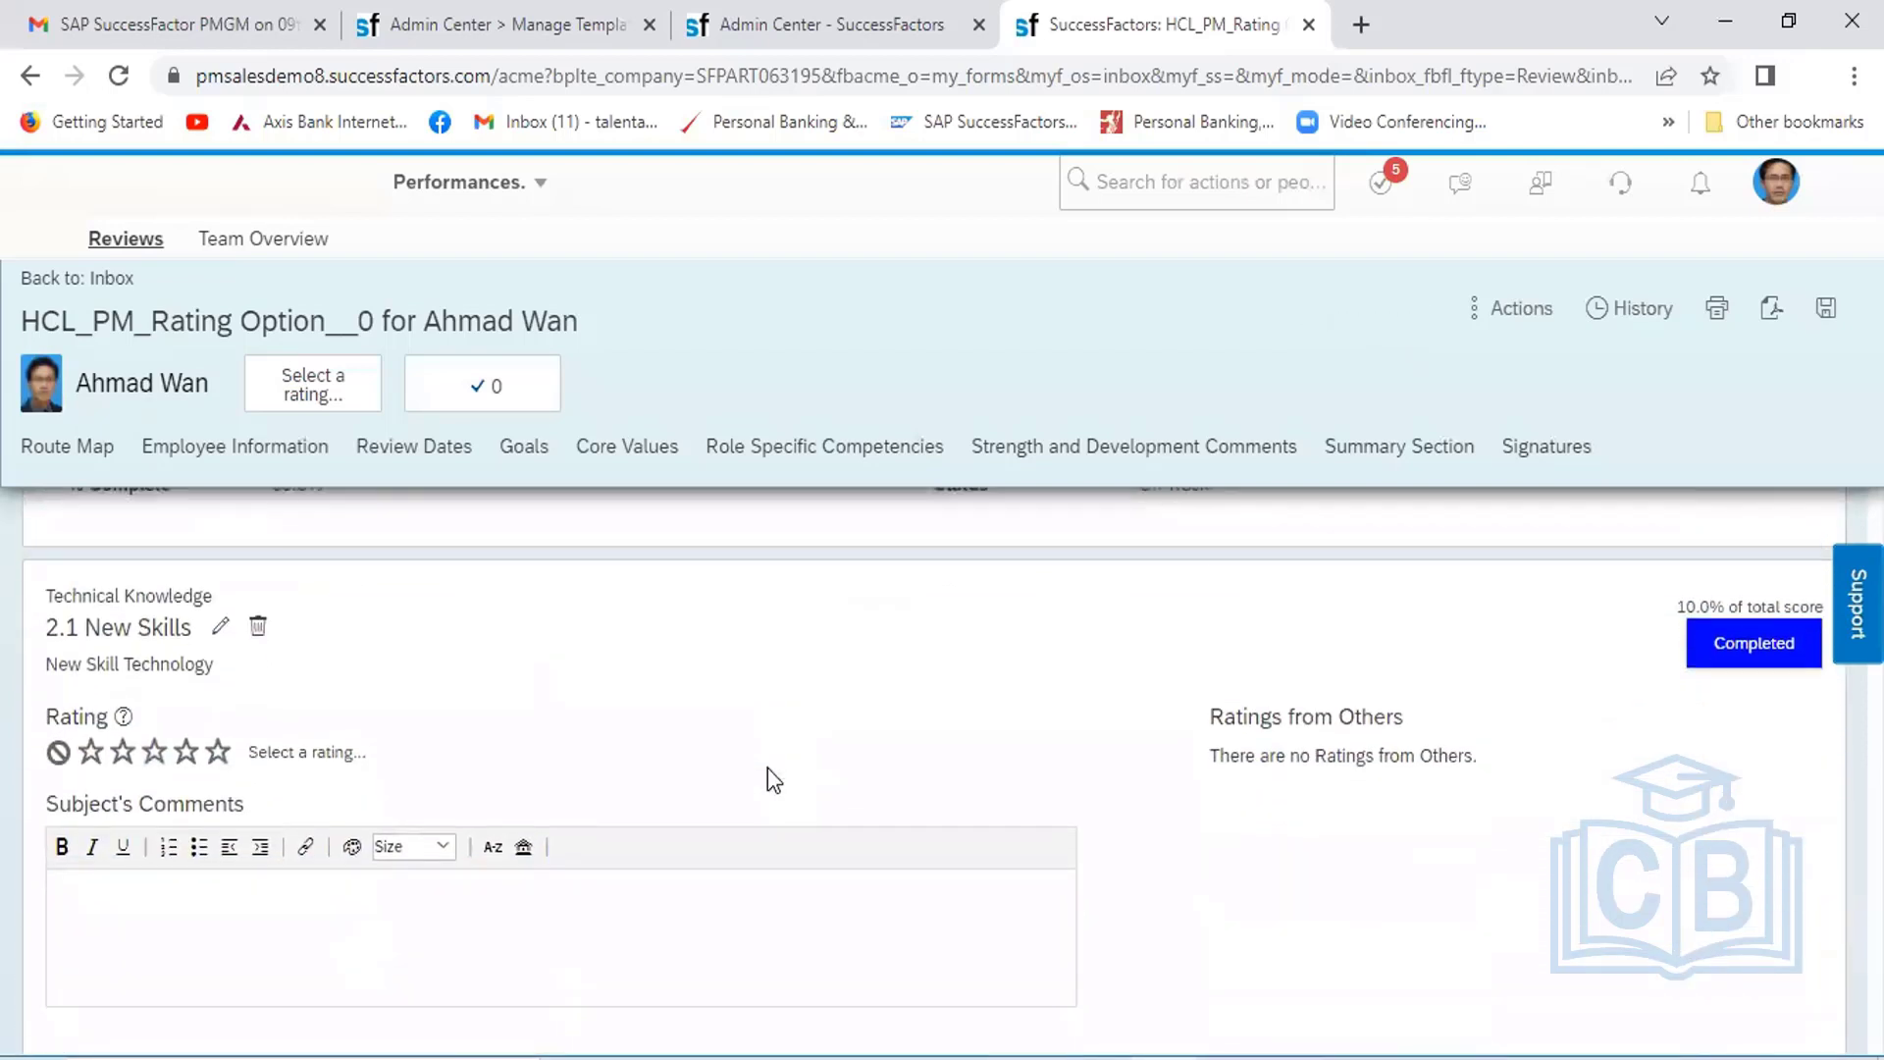
{"action": "left_click", "coordinate": [186, 754]}
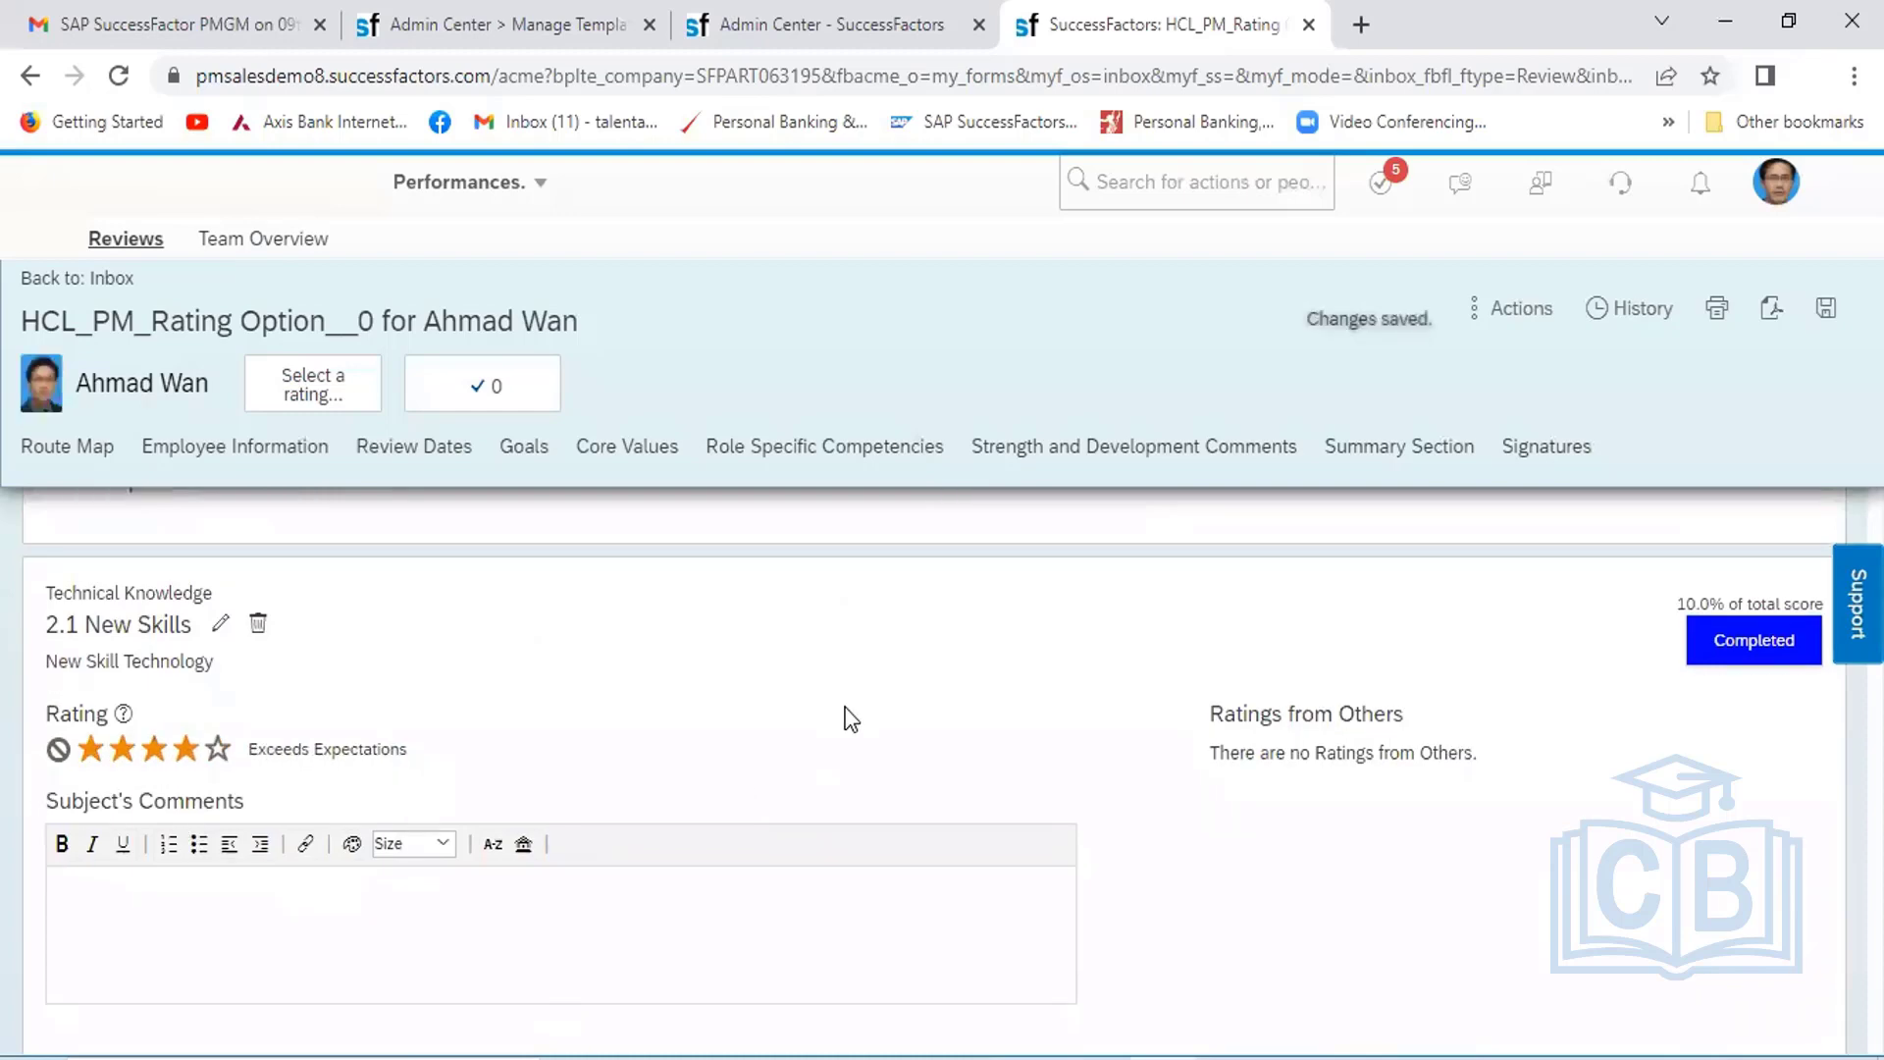
{"action": "scroll", "coordinate": [847, 708], "scroll_direction": "down", "scroll_amount": 2}
{"action": "scroll", "coordinate": [847, 709], "scroll_direction": "down", "scroll_amount": 4}
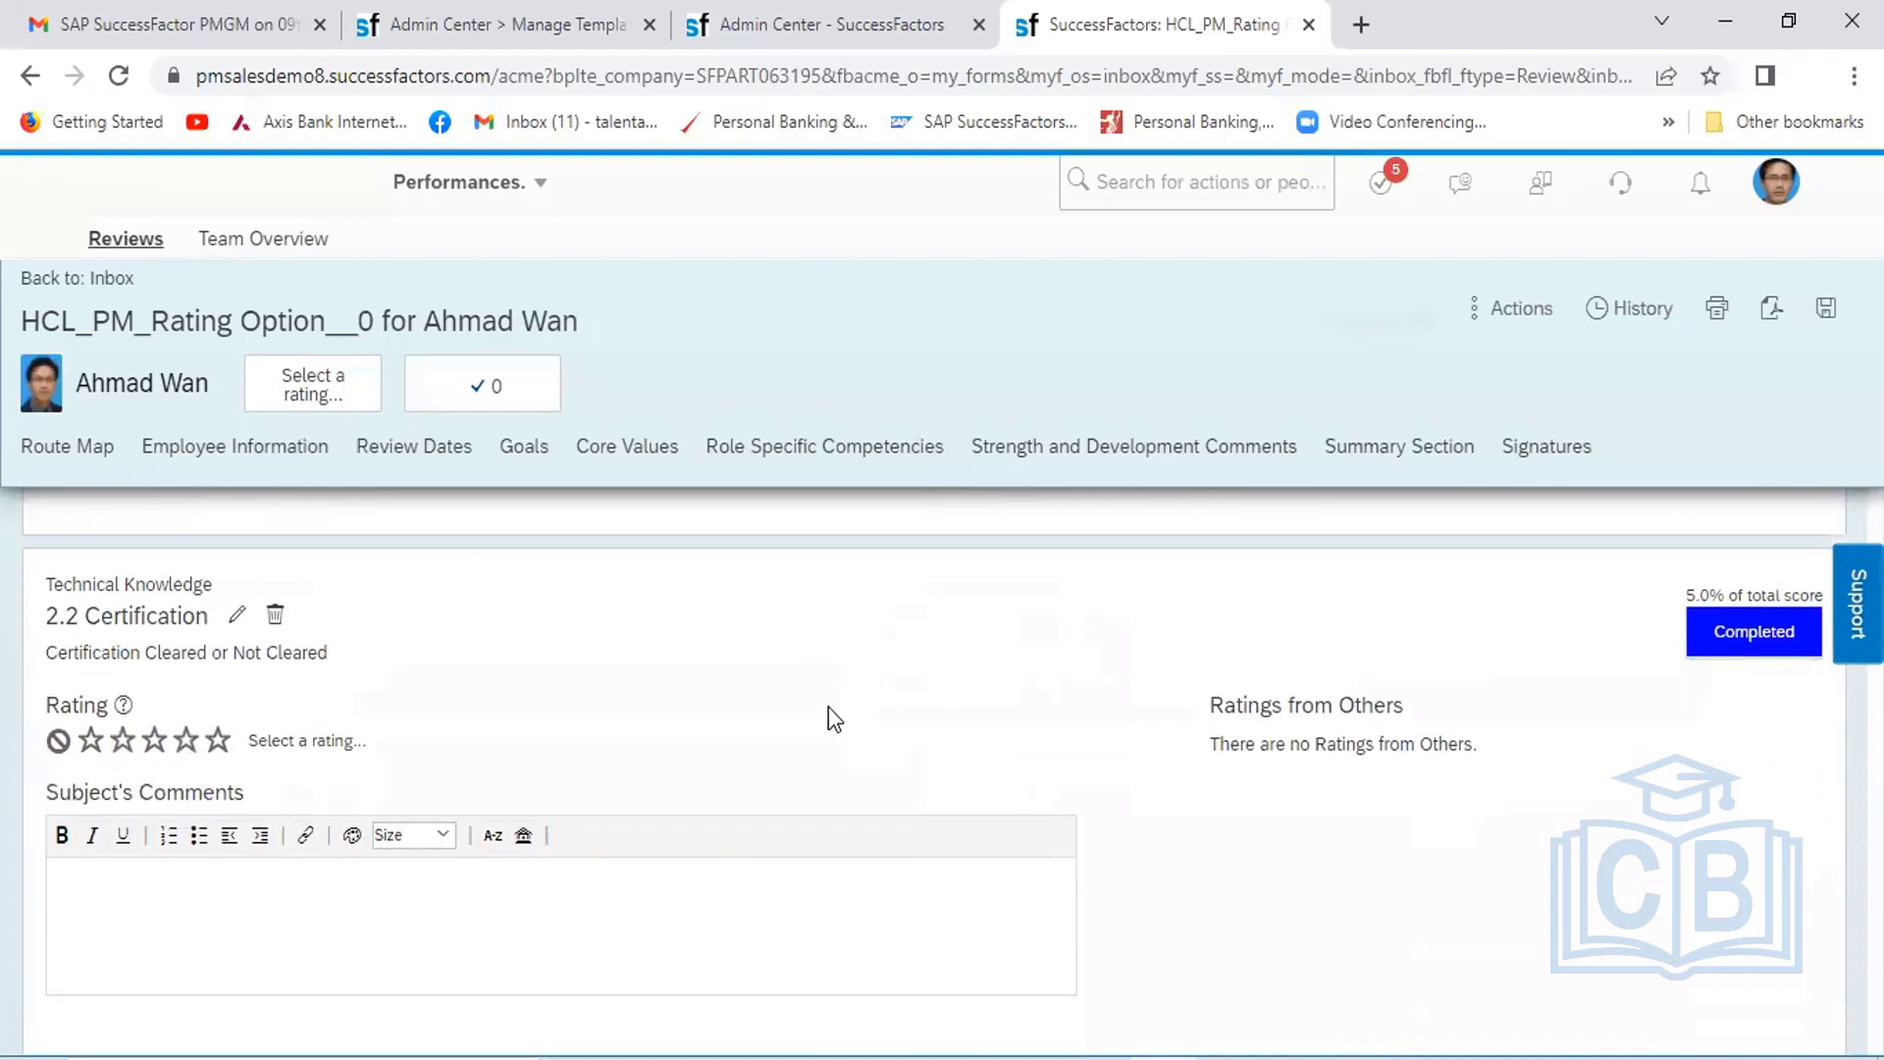
{"action": "left_click", "coordinate": [186, 740]}
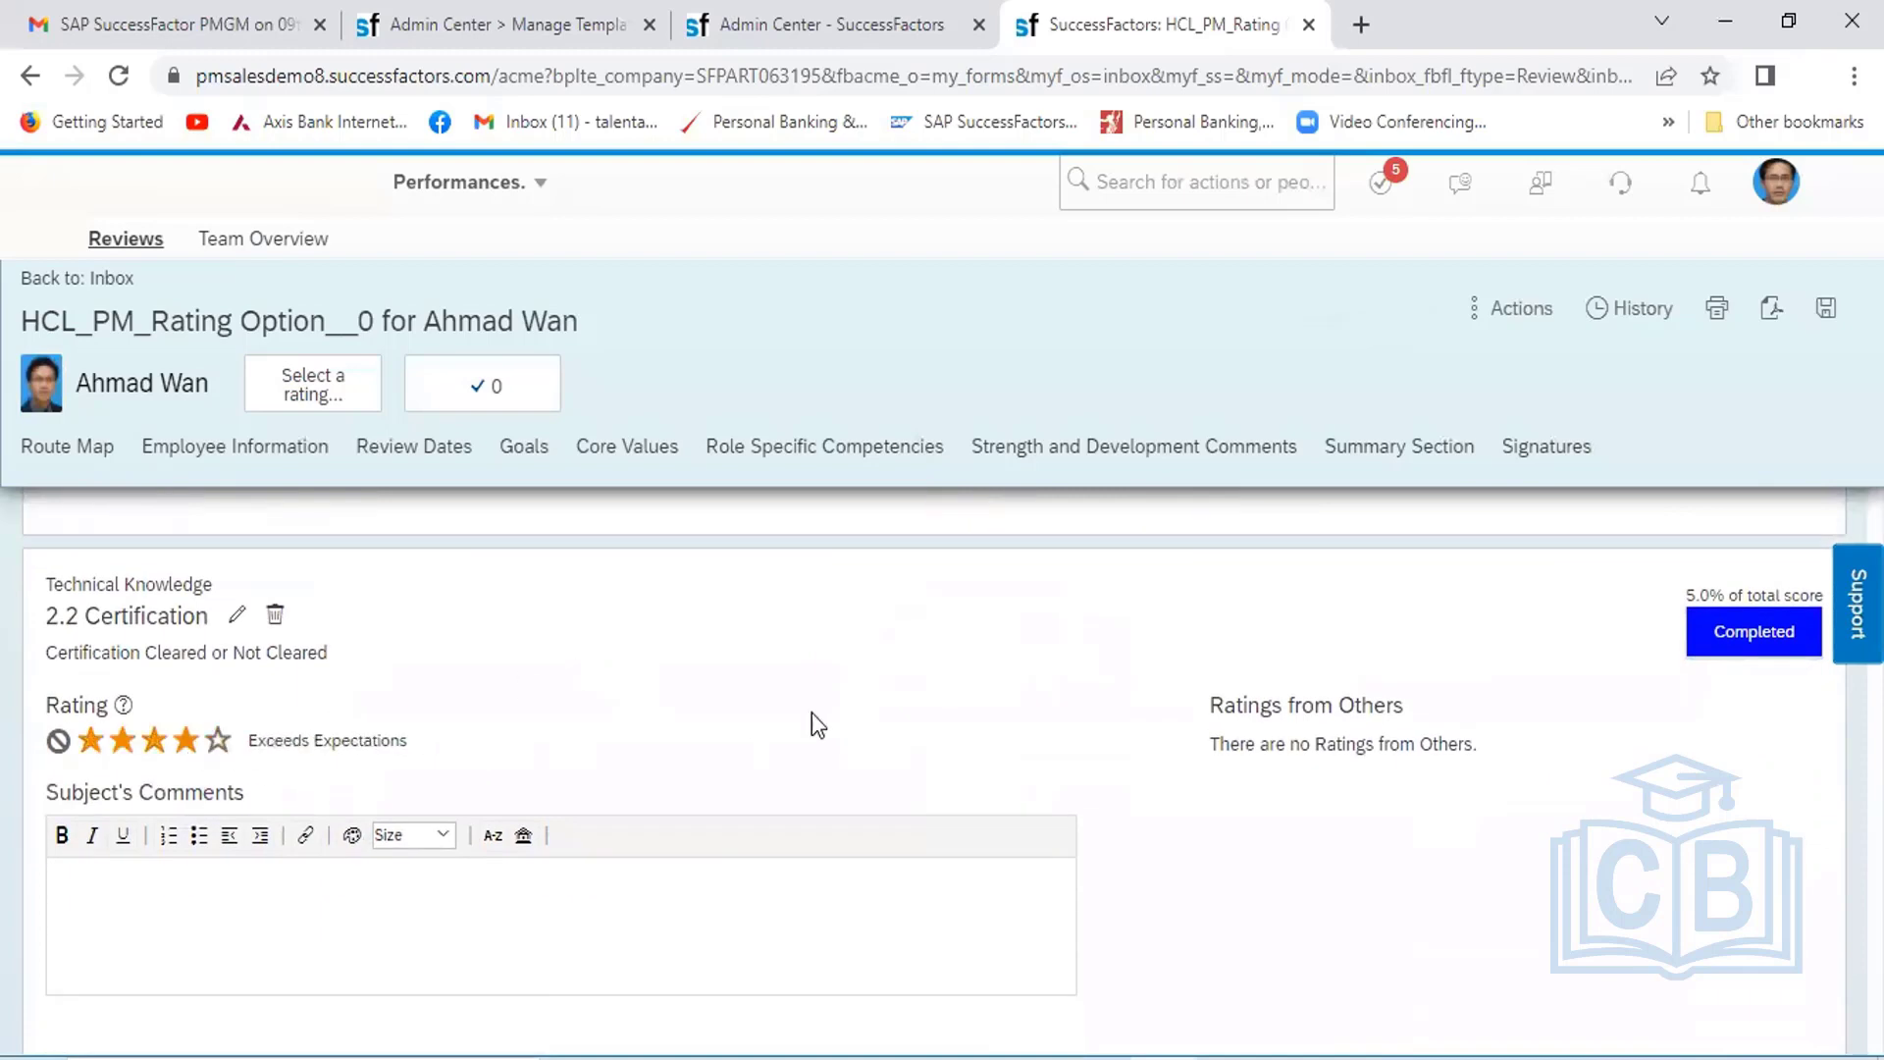
Rate goal 2.3 Internal Training three stars (Meets Expectations) and goal 3.1 on stock and margin performance four stars (Exceeds Expectations)
{"action": "scroll", "coordinate": [877, 724], "scroll_direction": "down", "scroll_amount": 6}
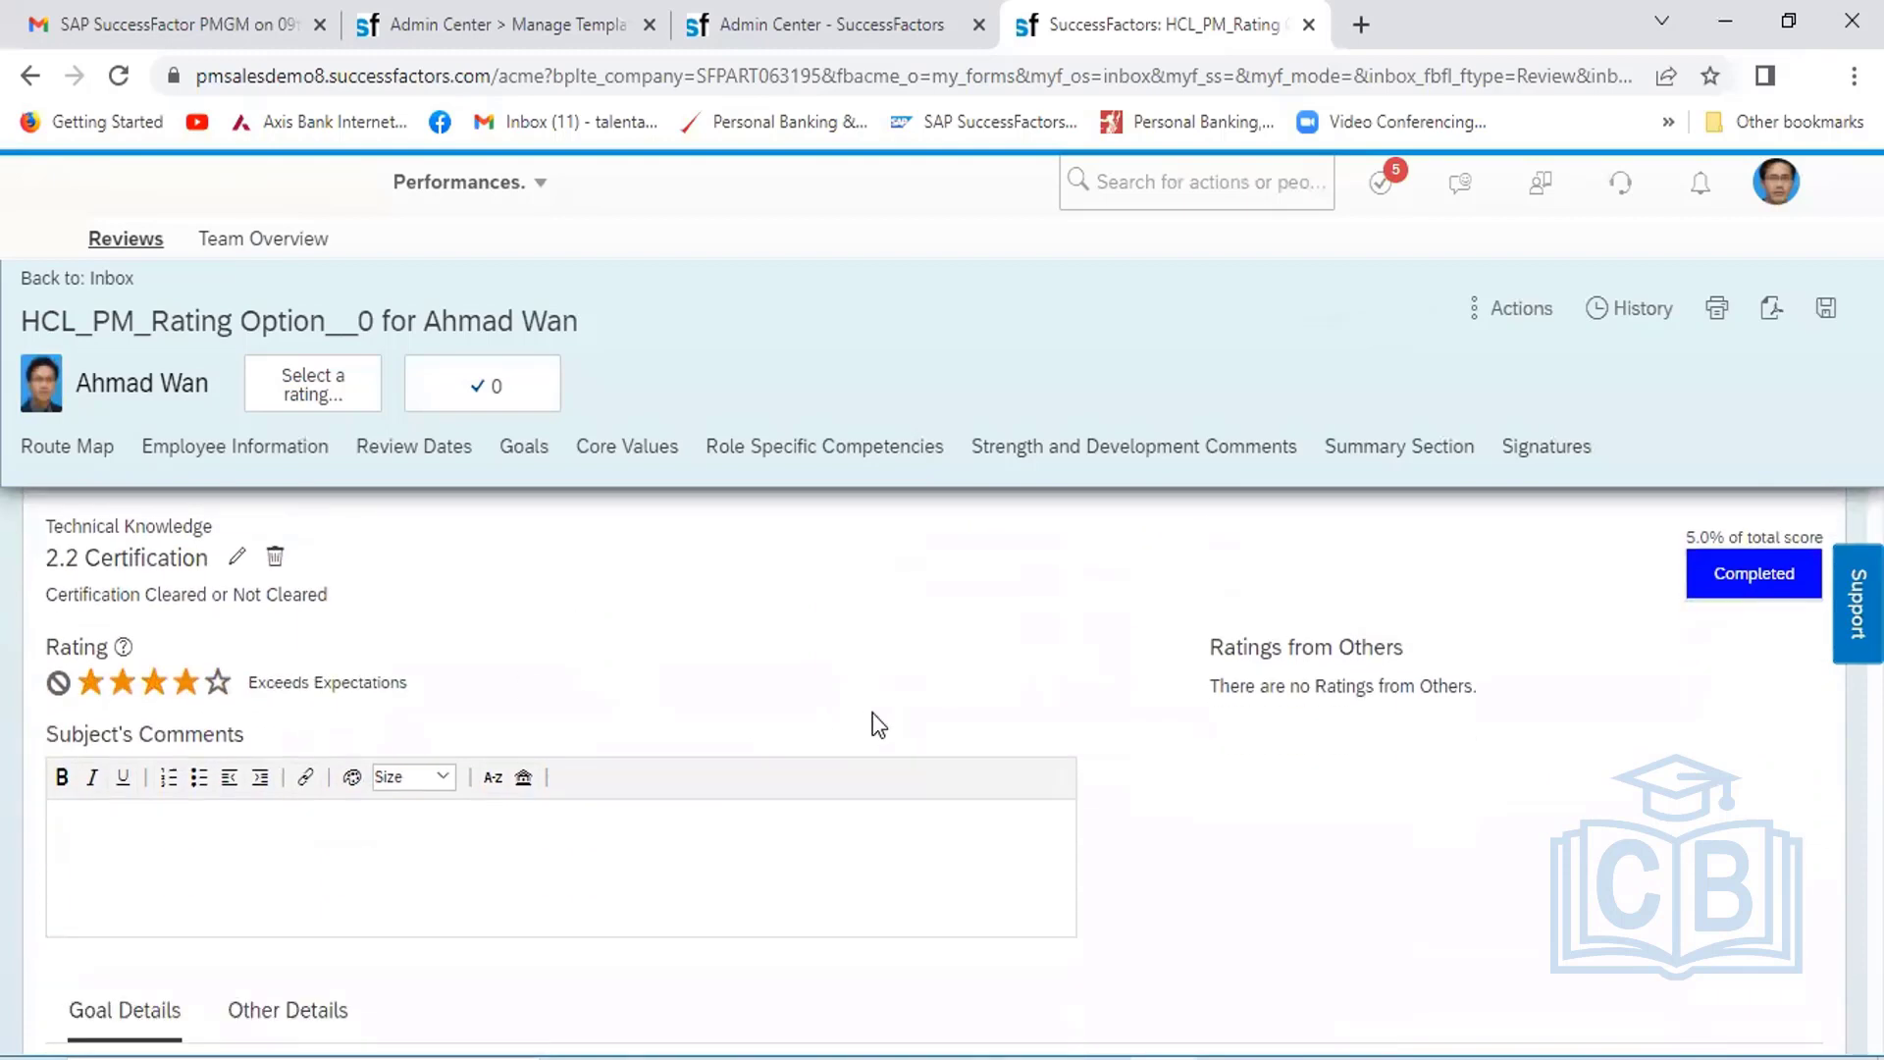
{"action": "left_click", "coordinate": [154, 903]}
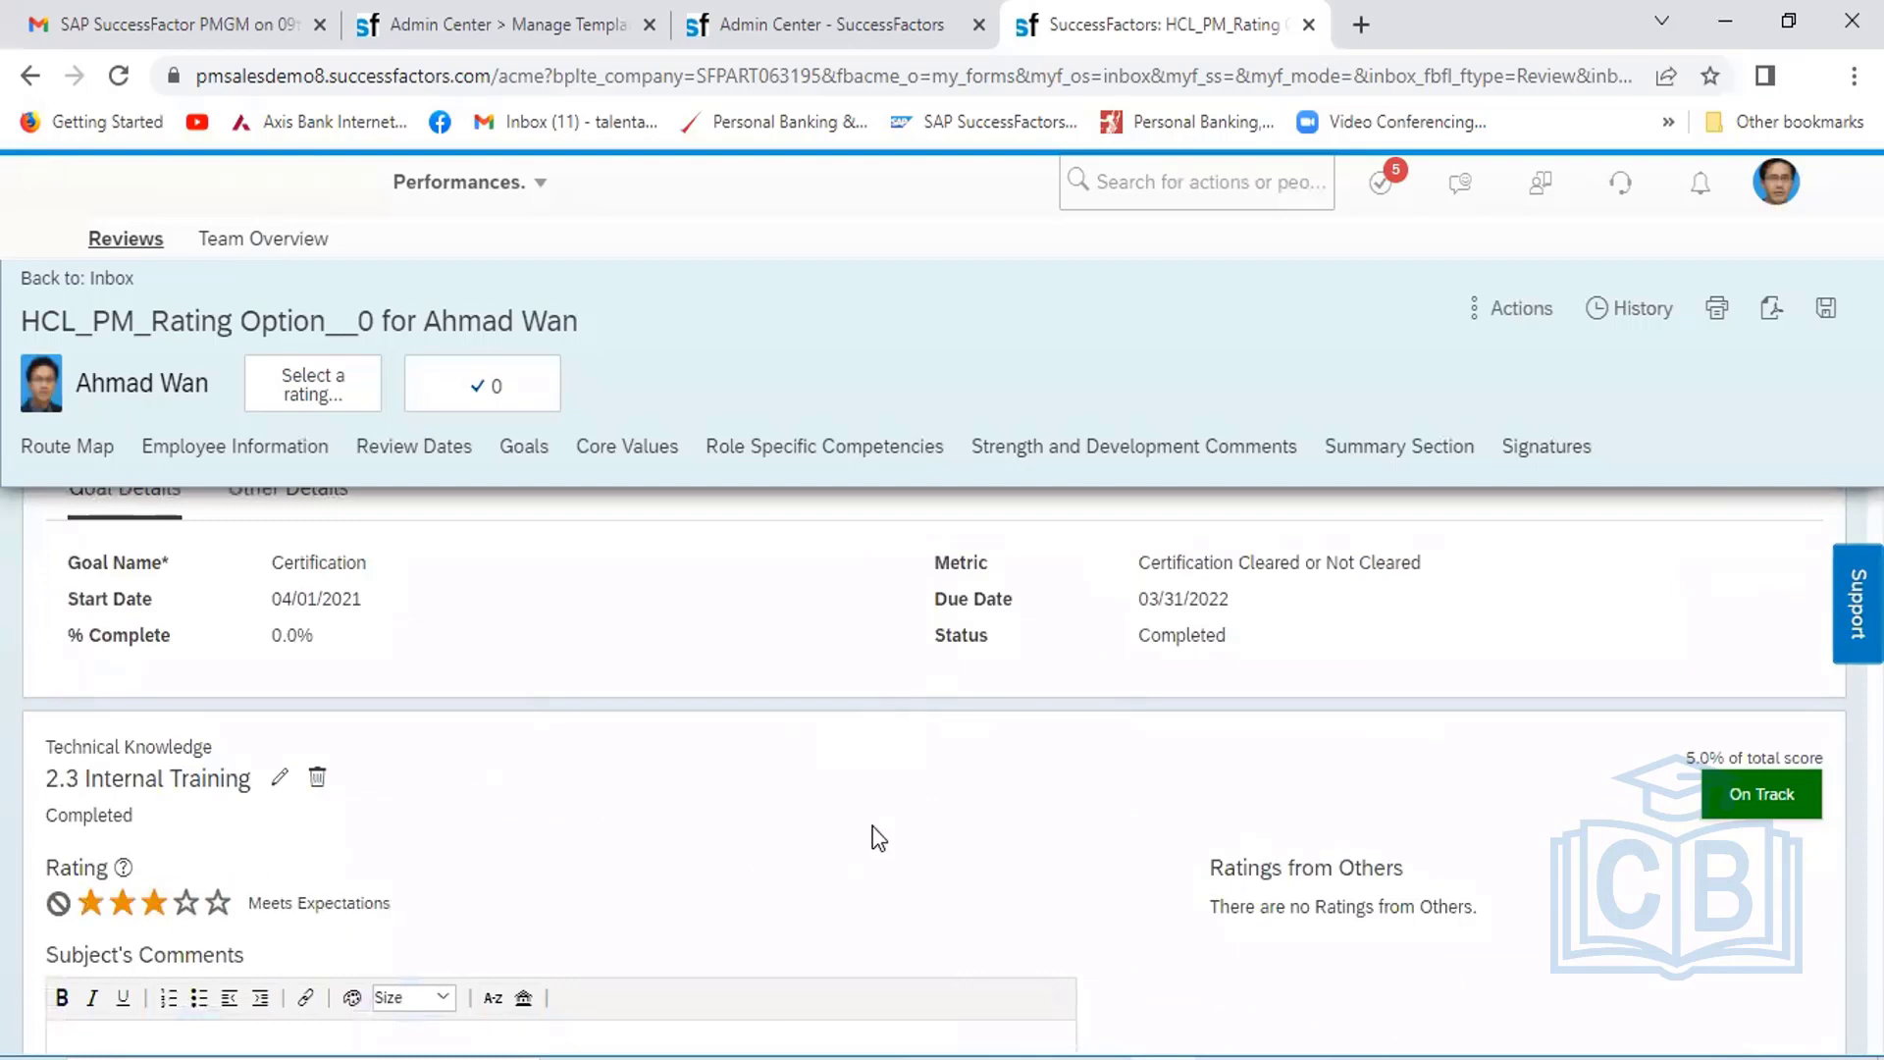
{"action": "scroll", "coordinate": [878, 837], "scroll_direction": "down", "scroll_amount": 5}
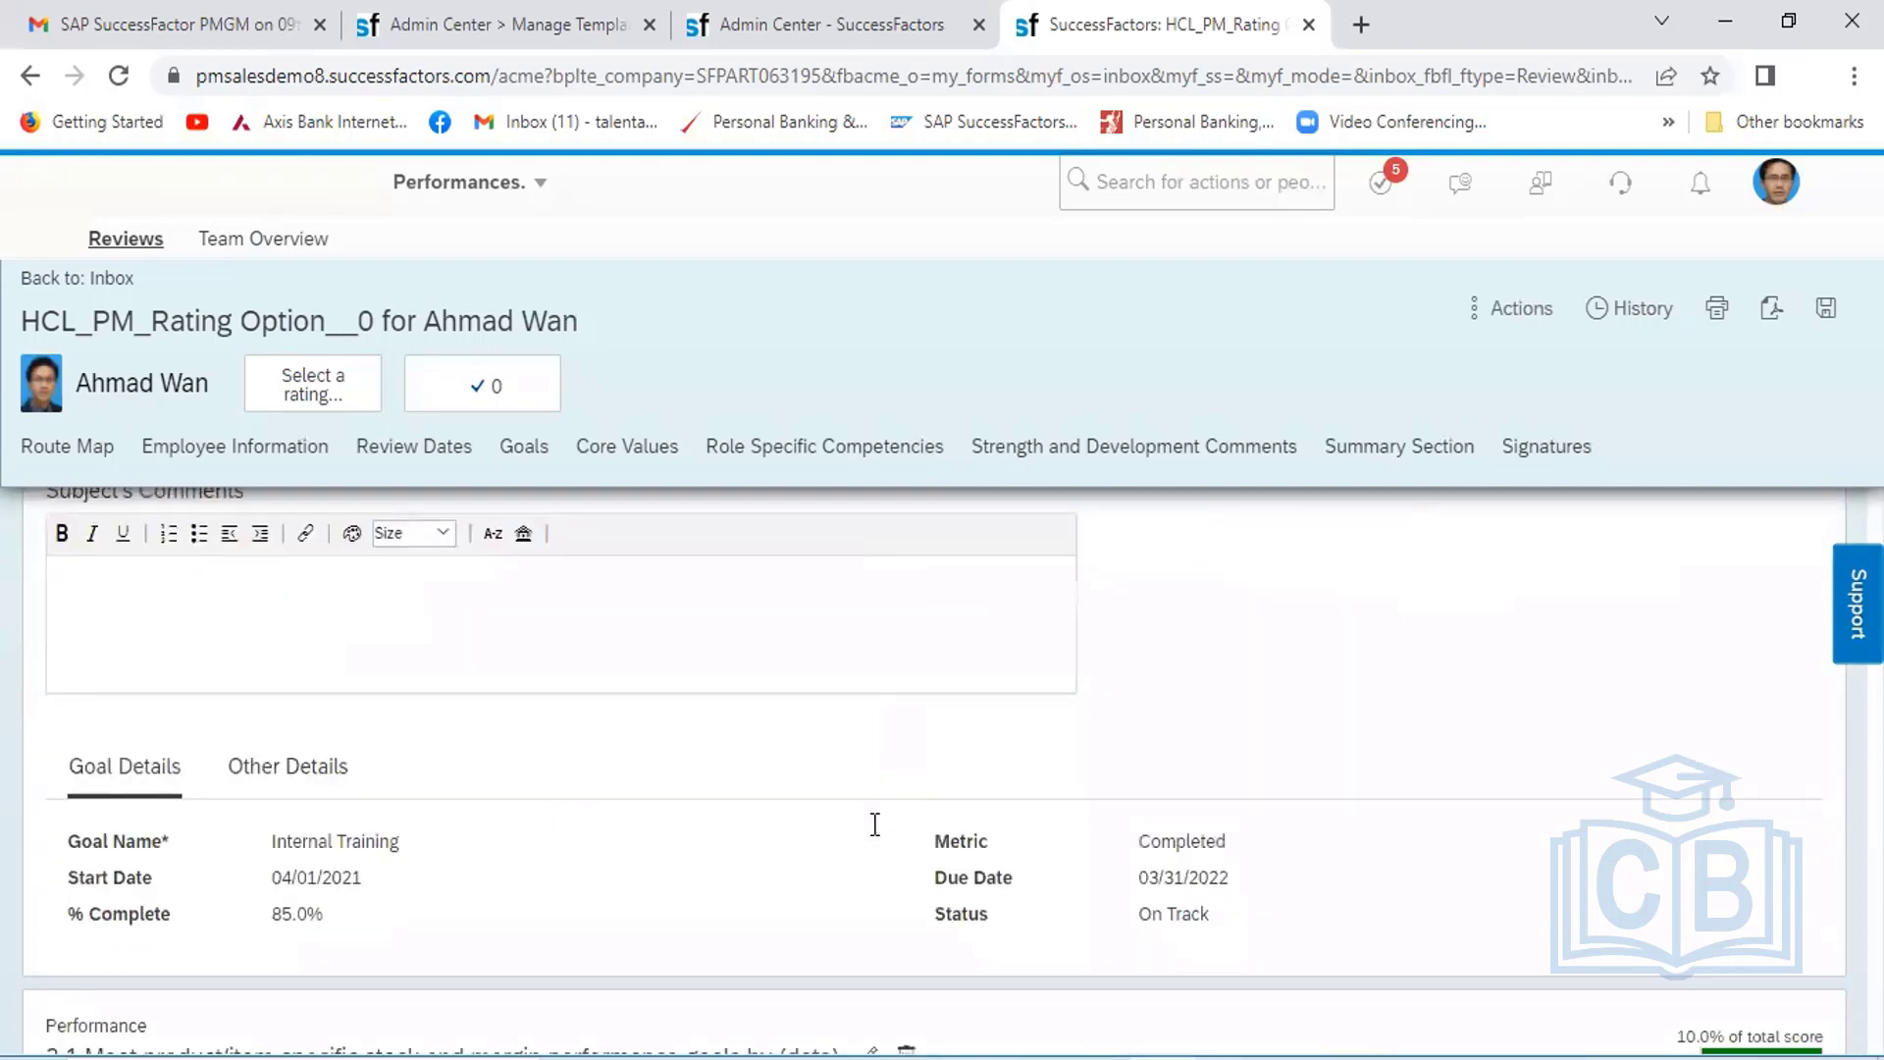
{"action": "scroll", "coordinate": [874, 824], "scroll_direction": "down", "scroll_amount": 4}
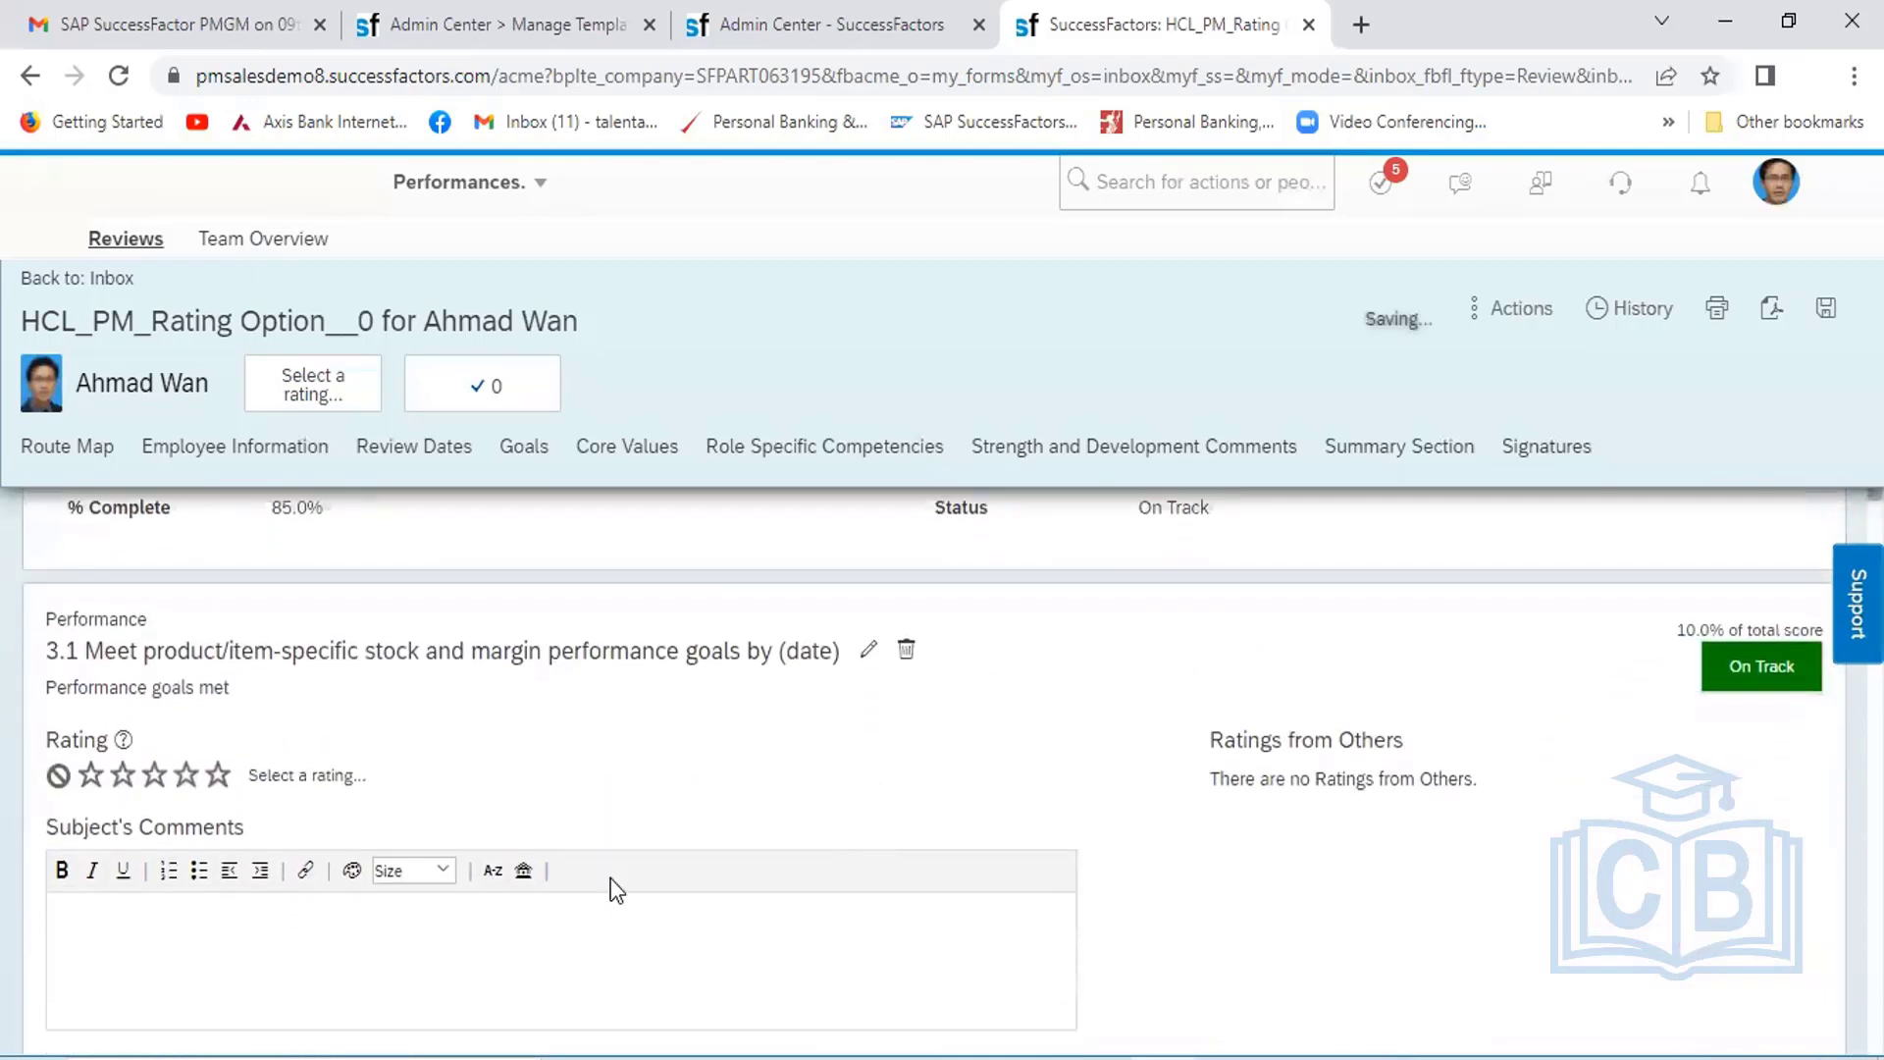
{"action": "left_click", "coordinate": [194, 782]}
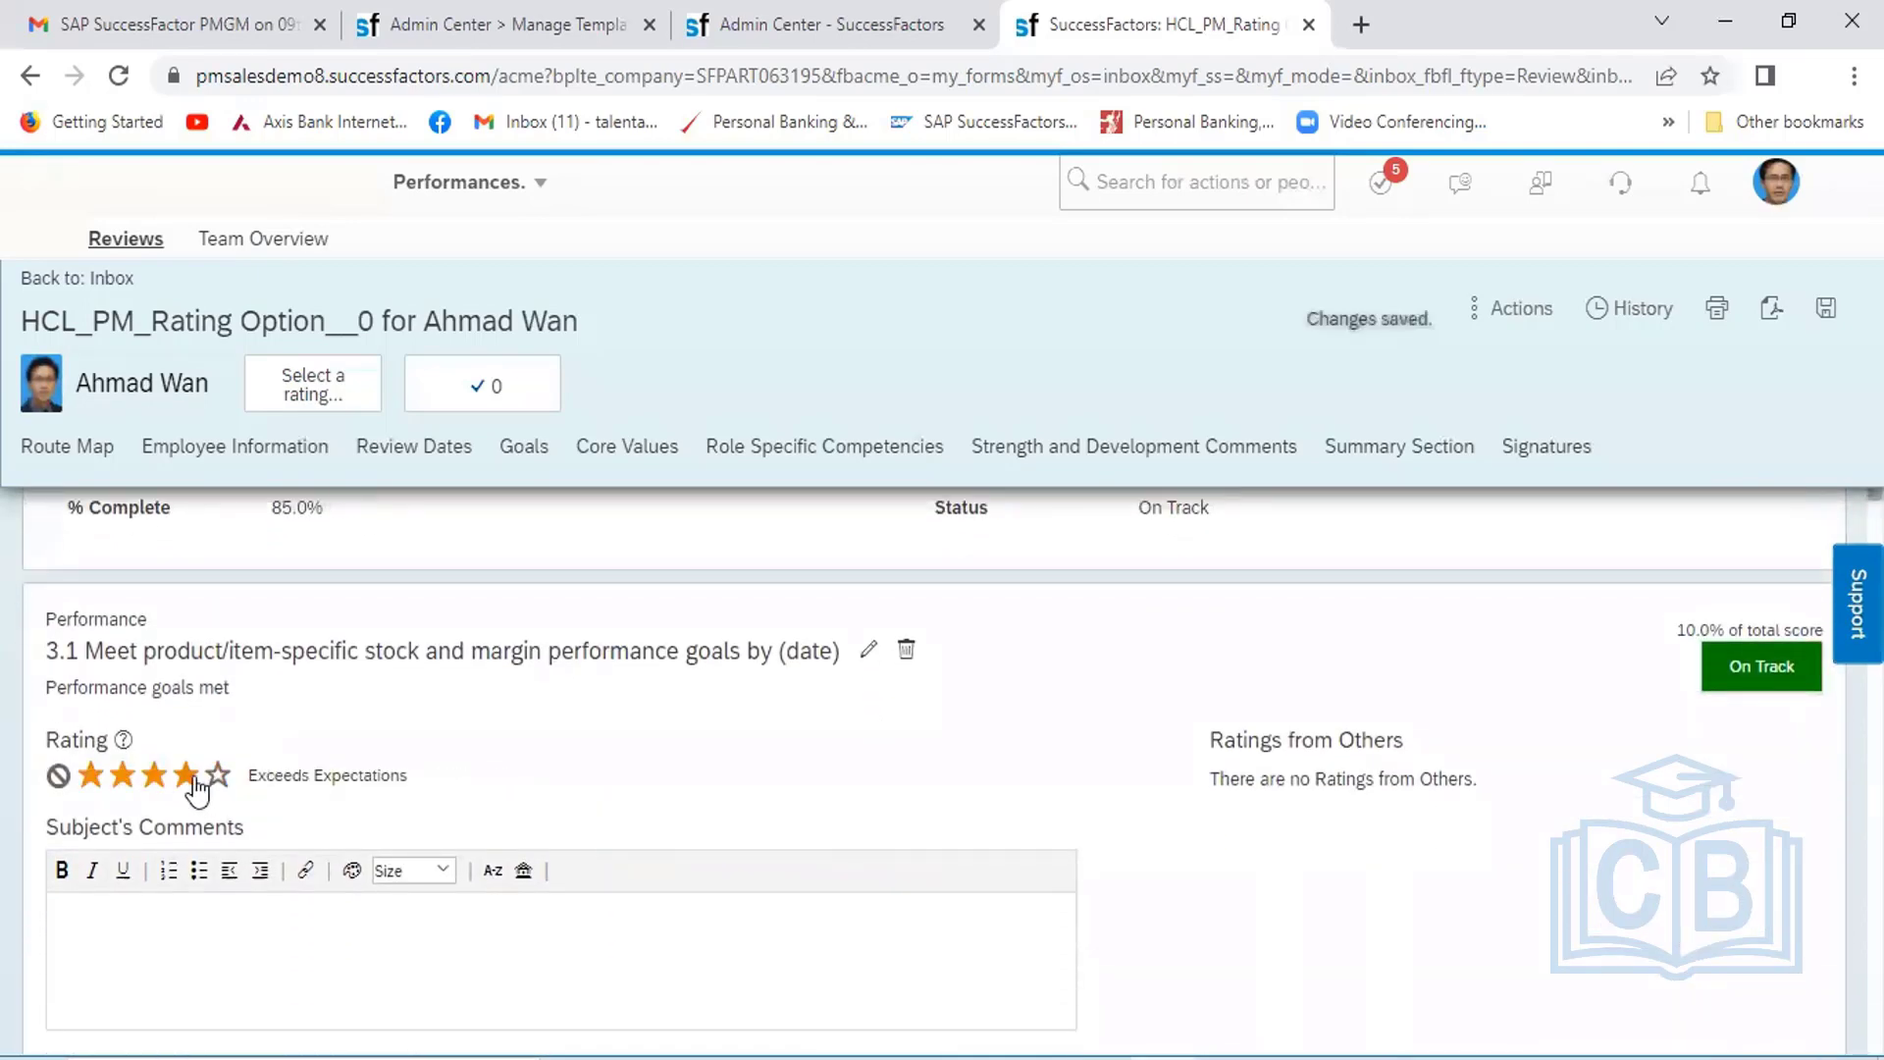
Rate the goal 3.2 Resolving Issue four stars (Exceeds Expectations)
{"action": "scroll", "coordinate": [719, 760], "scroll_direction": "down", "scroll_amount": 2}
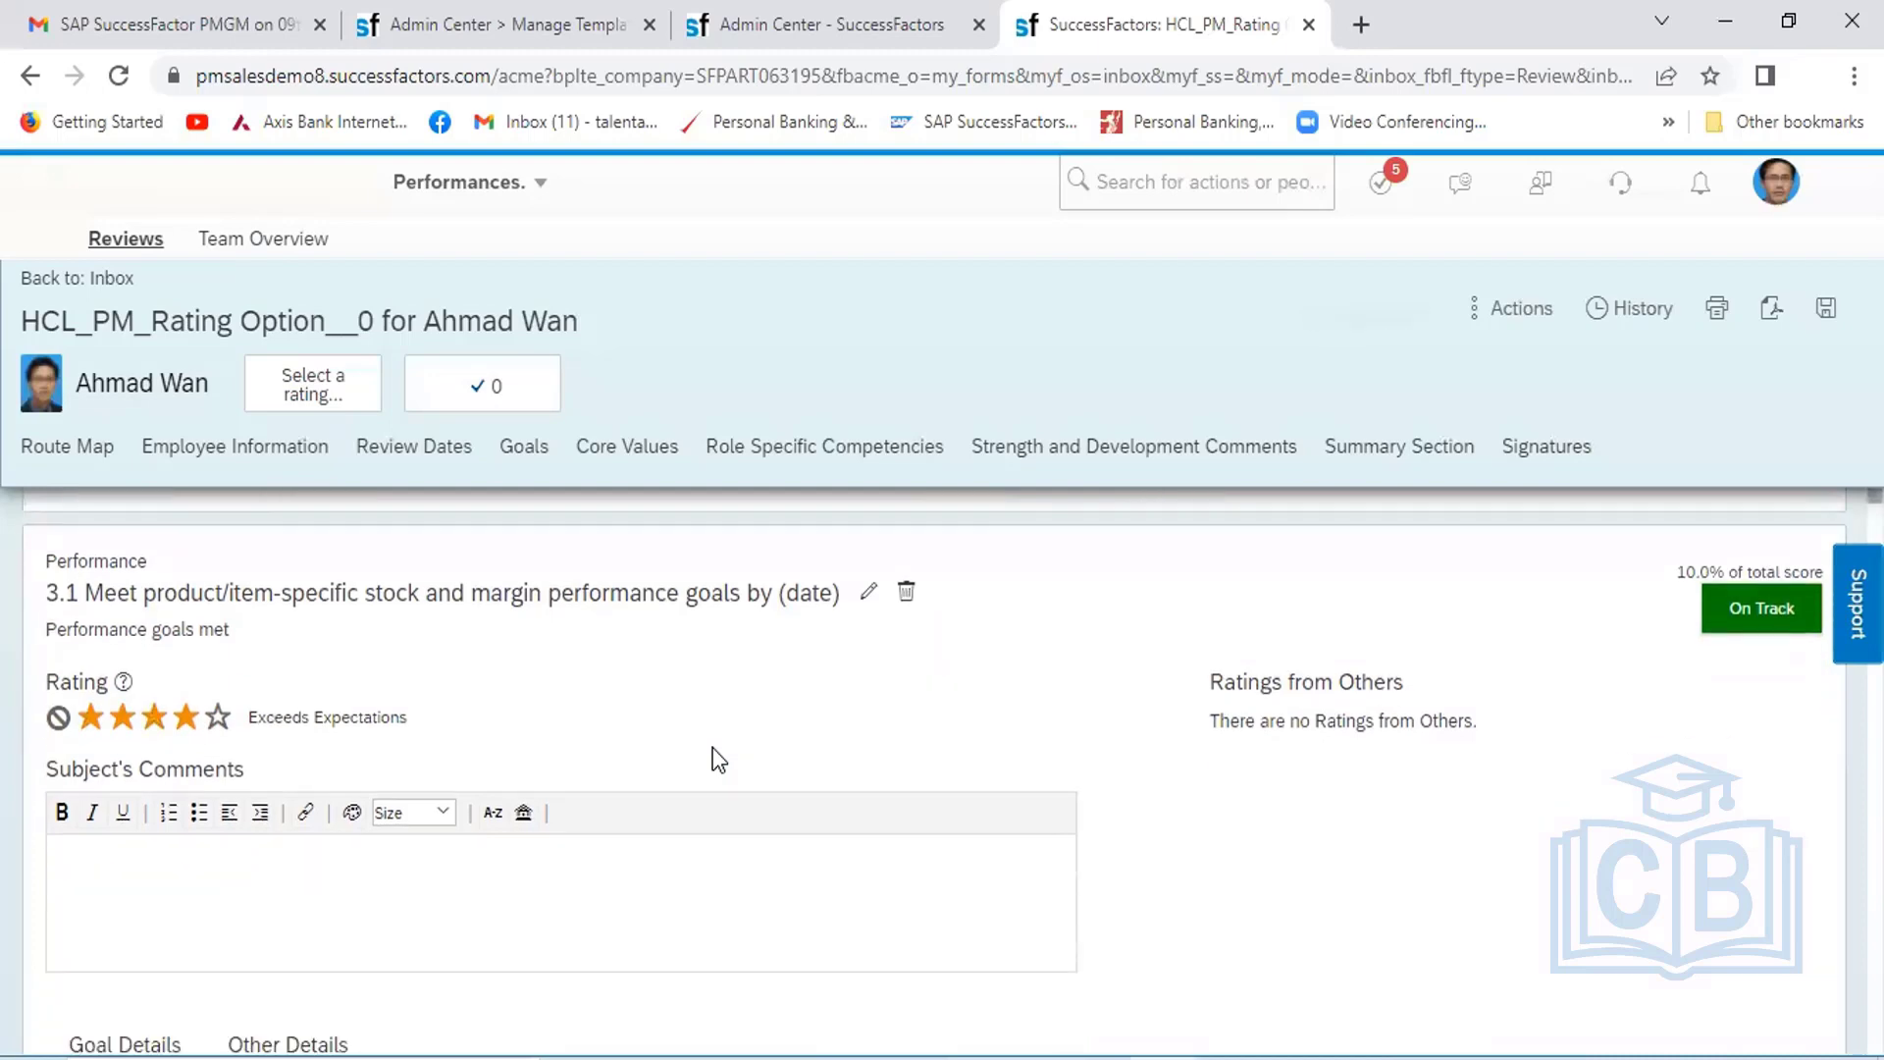
{"action": "scroll", "coordinate": [719, 760], "scroll_direction": "down", "scroll_amount": 5}
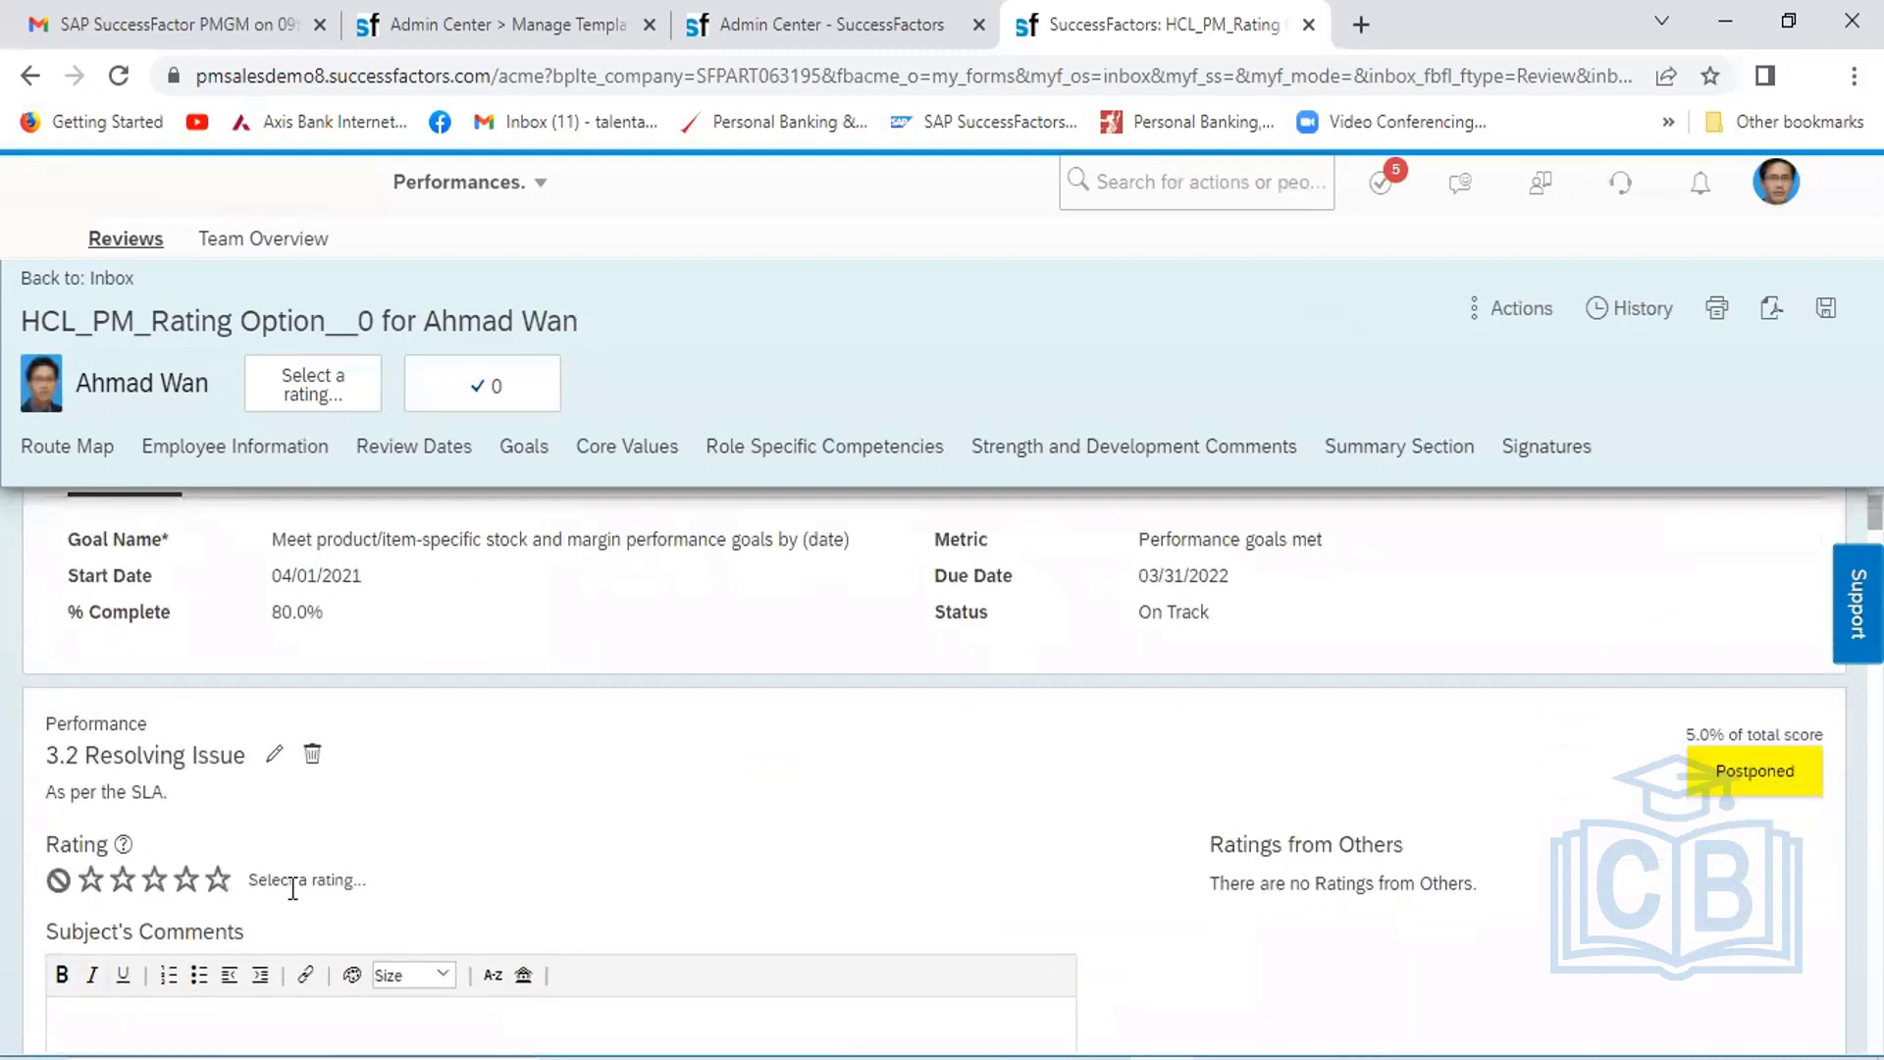
{"action": "left_click", "coordinate": [188, 883]}
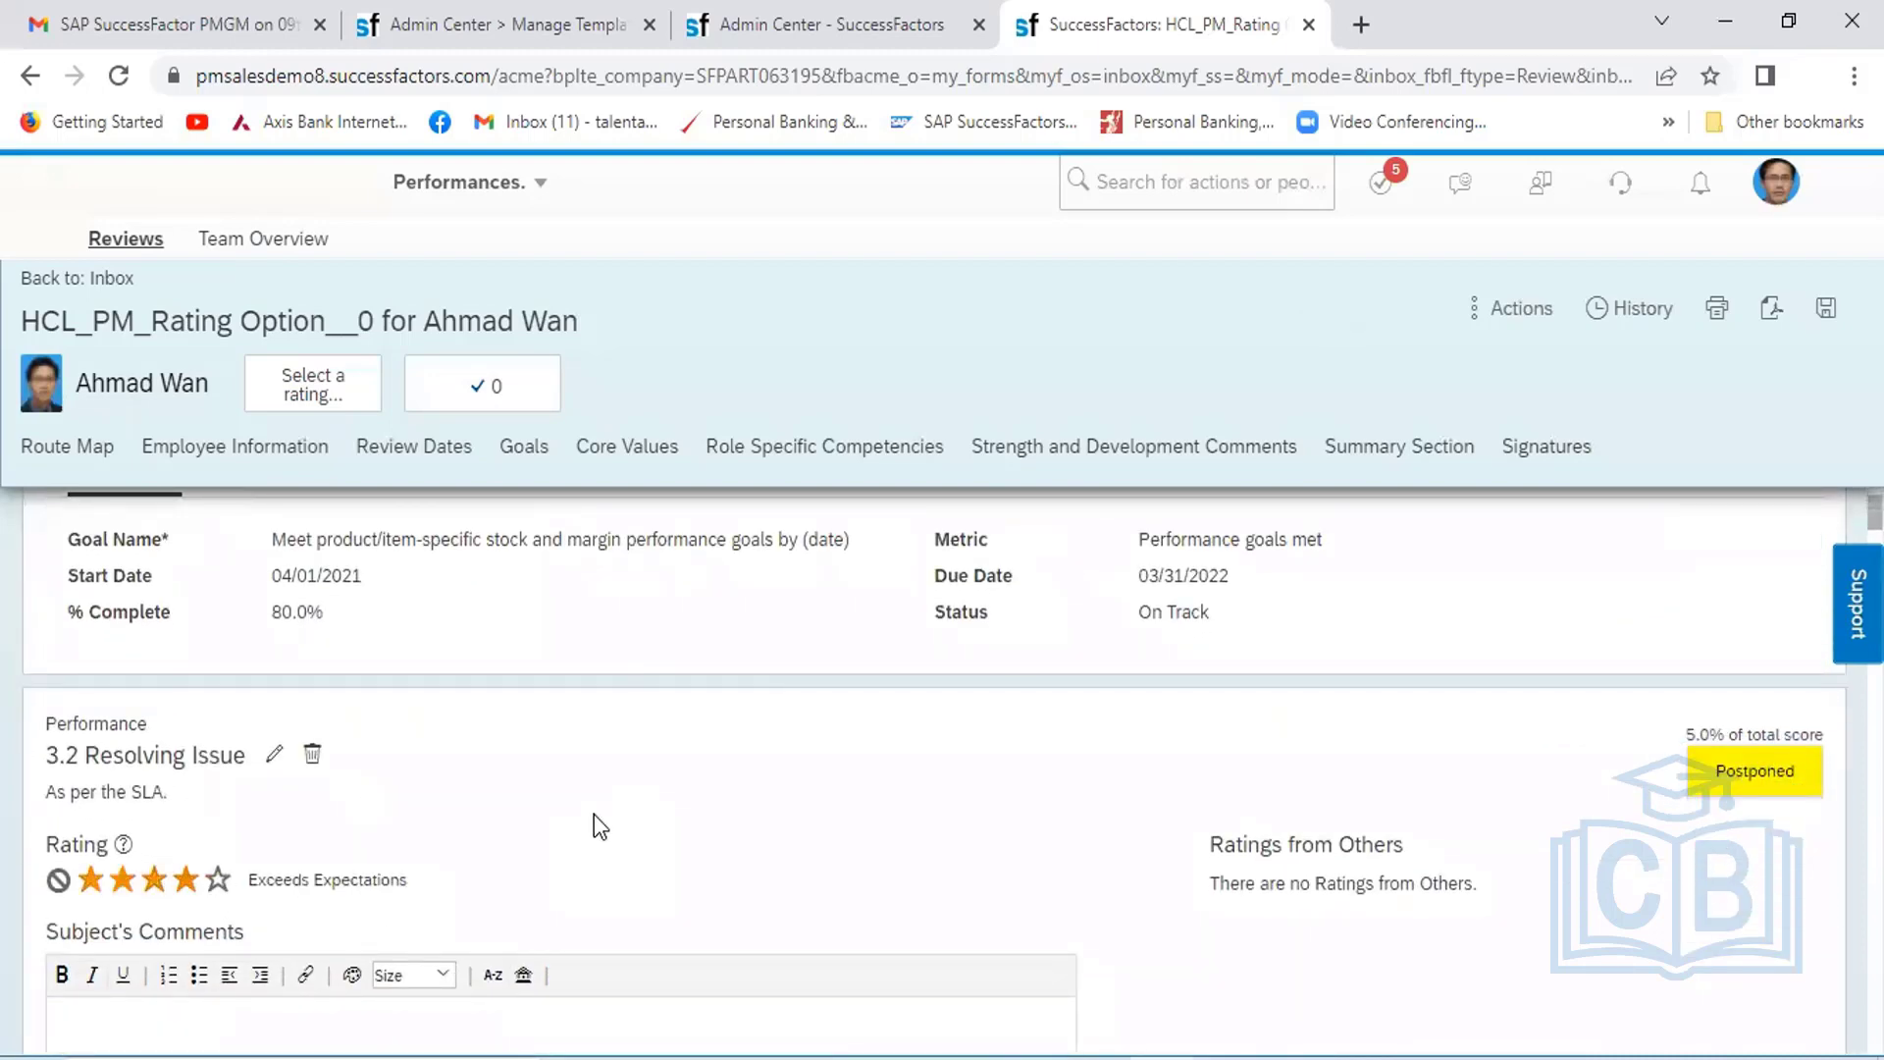
Give the DEMO LIBRARY 1 competency under Core Values three stars (Meets Expectations) in its second rating
{"action": "scroll", "coordinate": [593, 815], "scroll_direction": "down", "scroll_amount": 4}
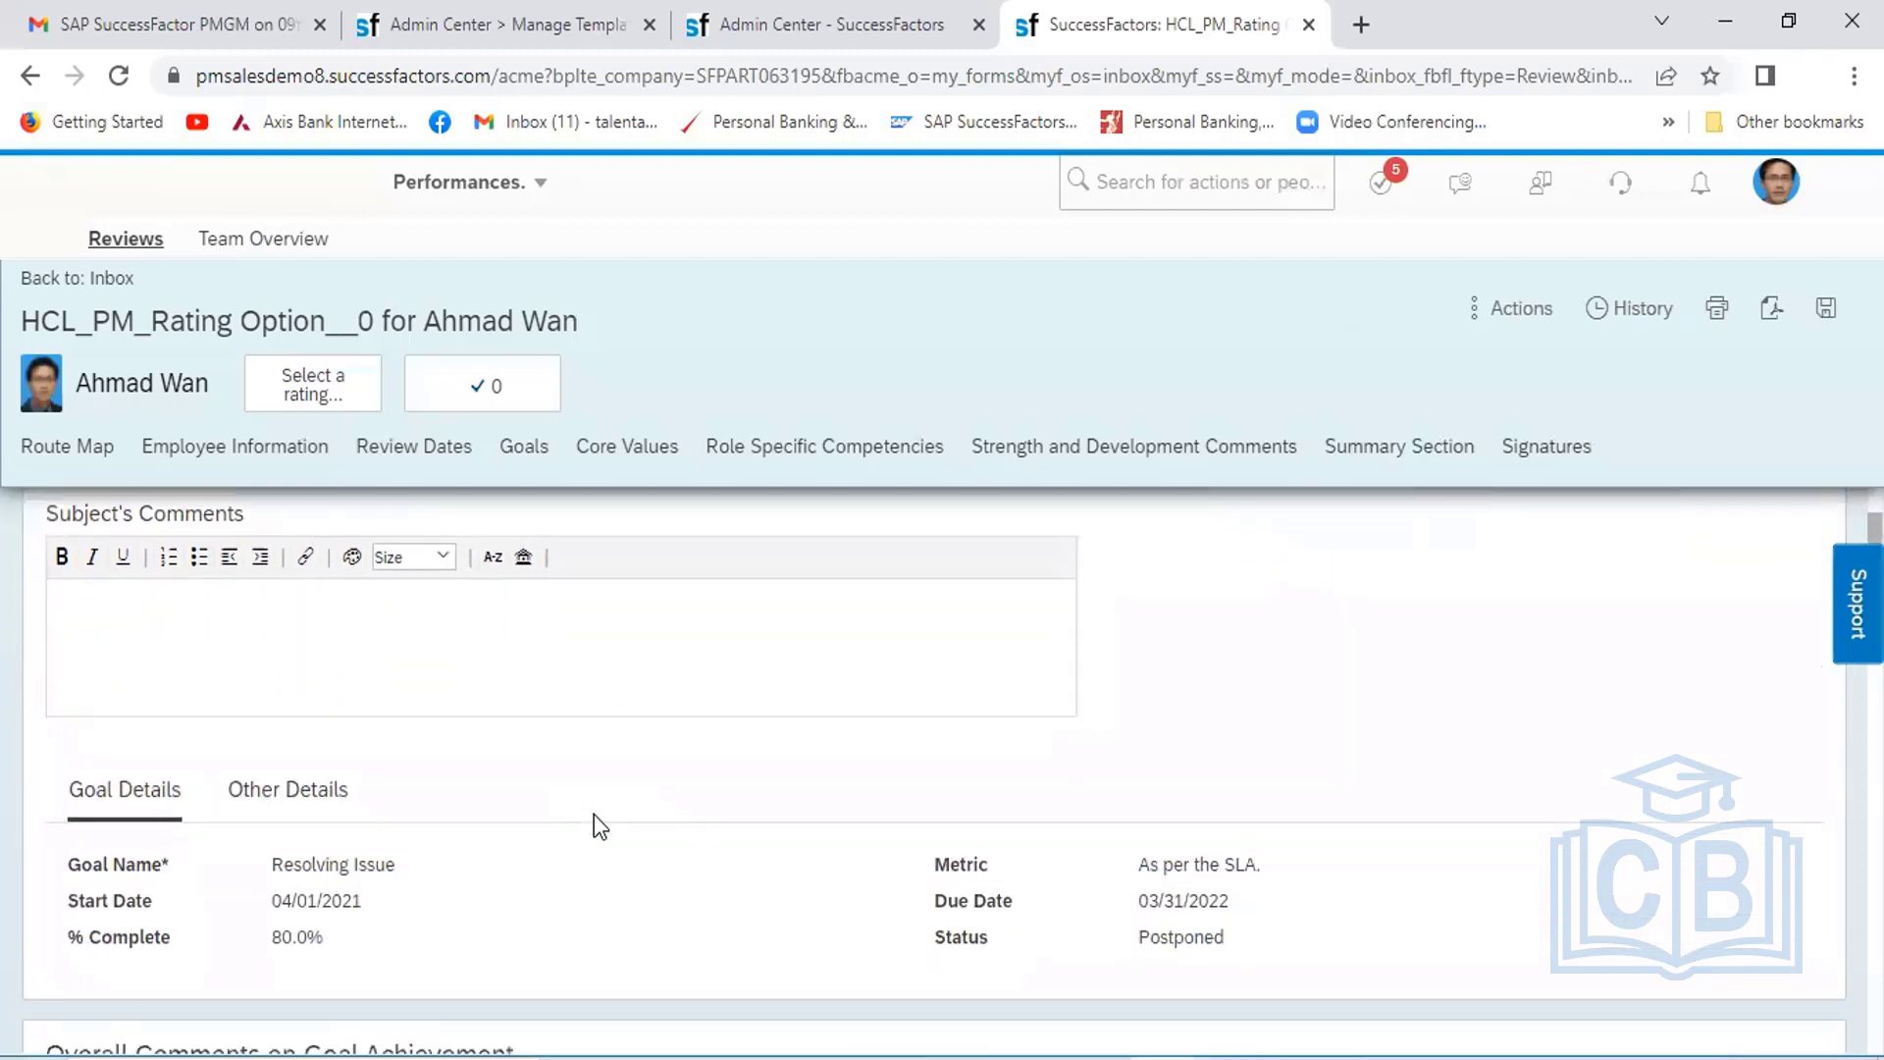
{"action": "scroll", "coordinate": [593, 814], "scroll_direction": "down", "scroll_amount": 6}
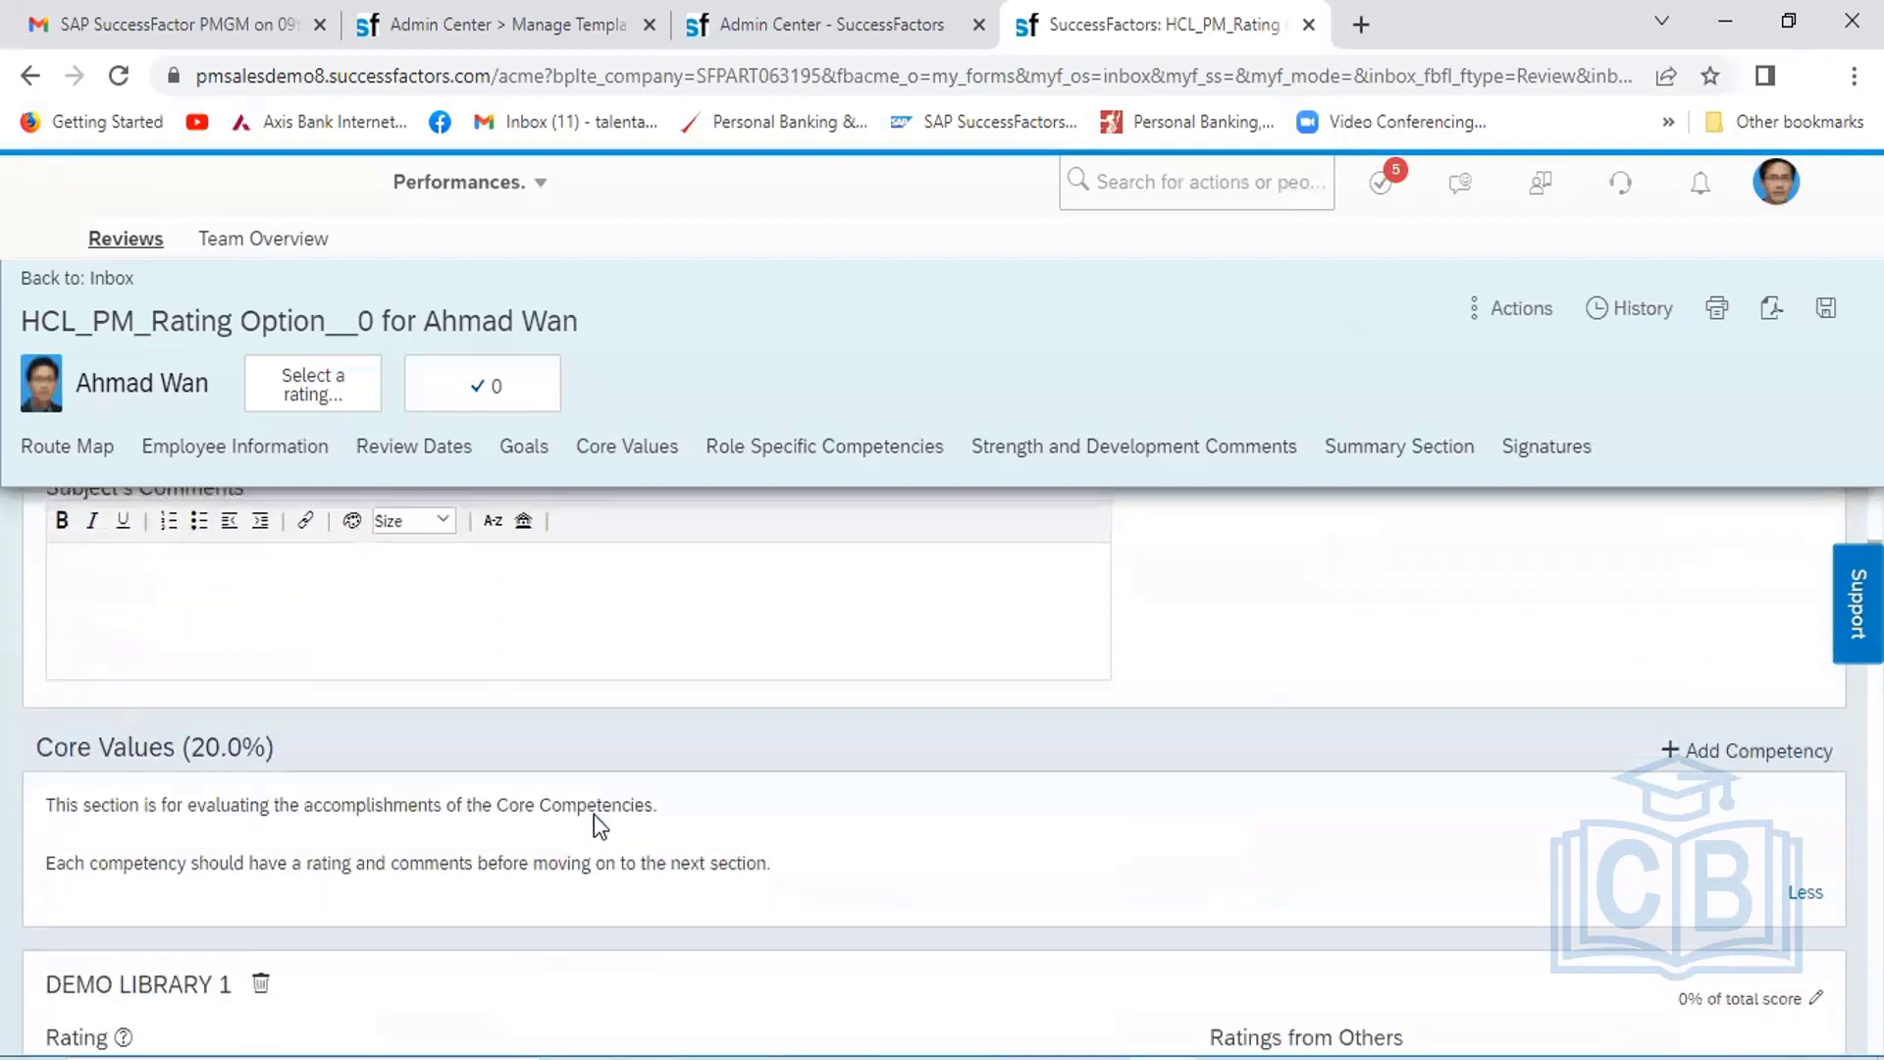
{"action": "scroll", "coordinate": [593, 814], "scroll_direction": "down", "scroll_amount": 3}
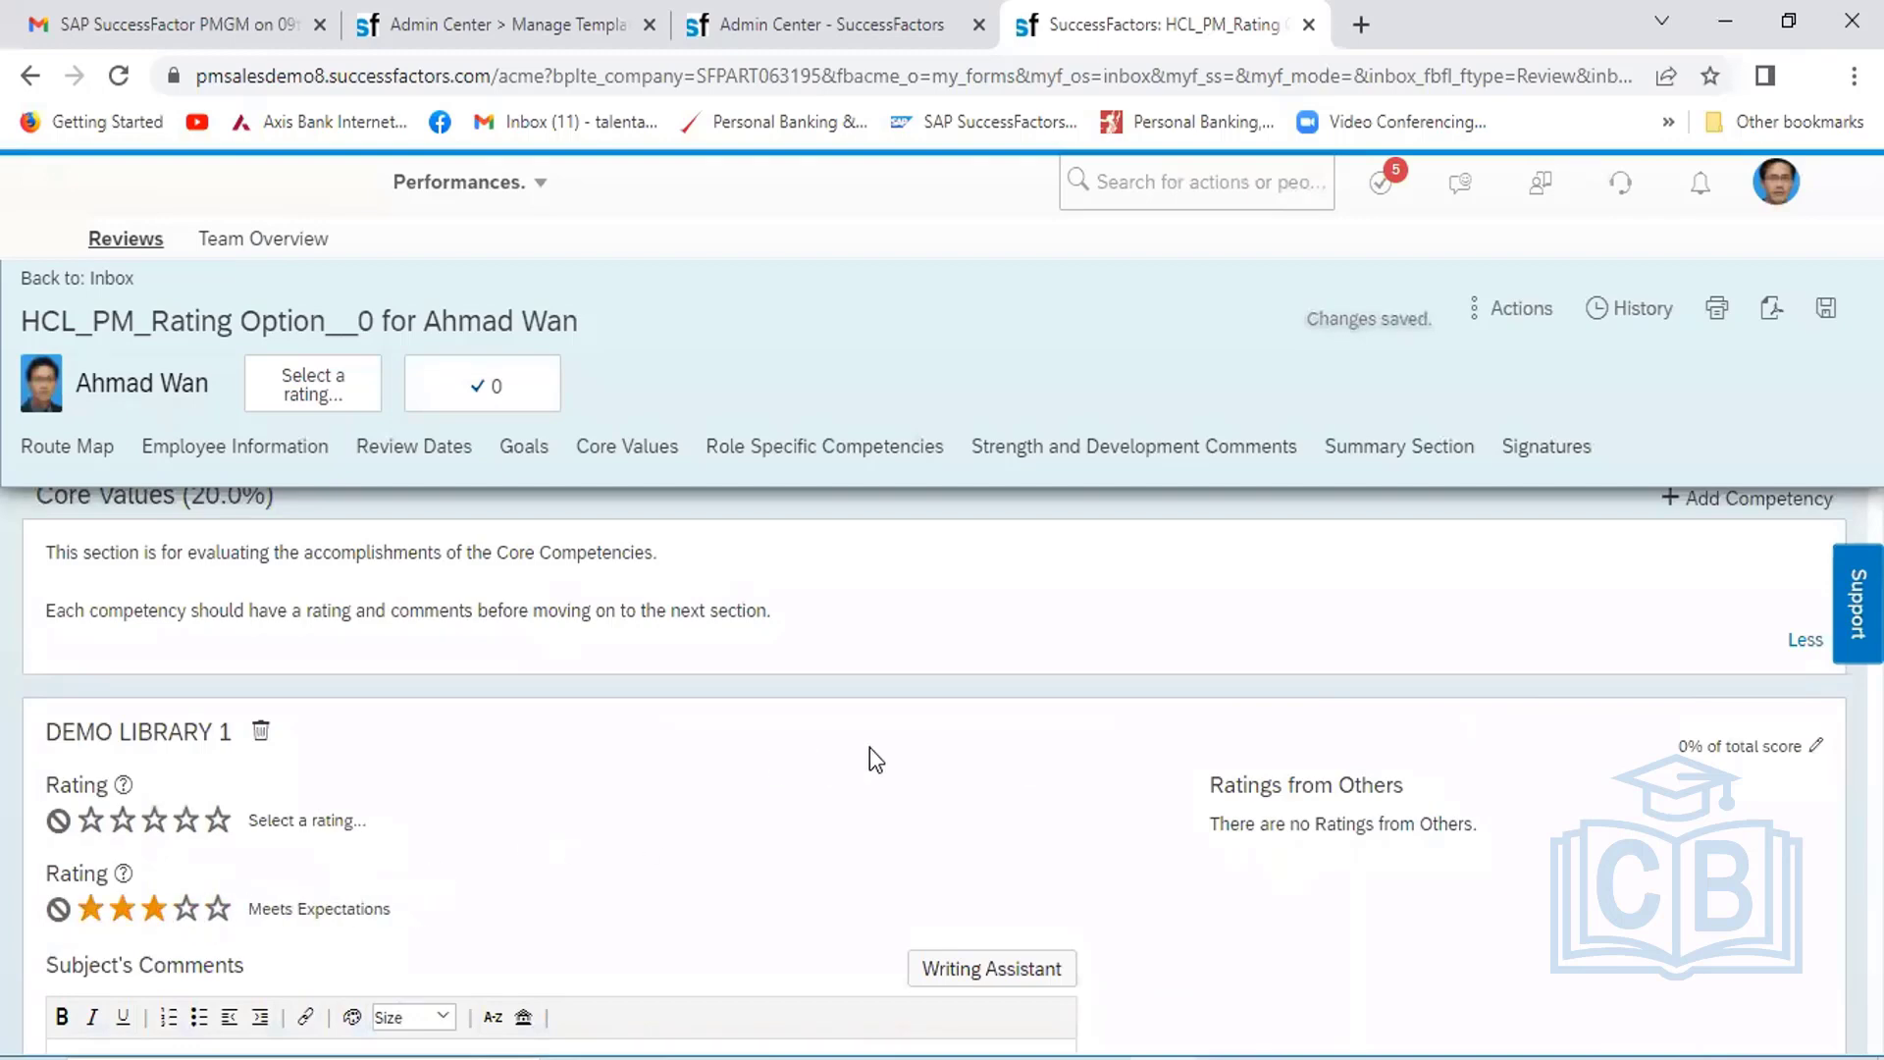
In the second ratings, give Acting Decisively five stars (Substantially Exceeds Expectations) and Acting Strategically four stars (Exceeds Expectations)
{"action": "scroll", "coordinate": [880, 746], "scroll_direction": "down", "scroll_amount": 6}
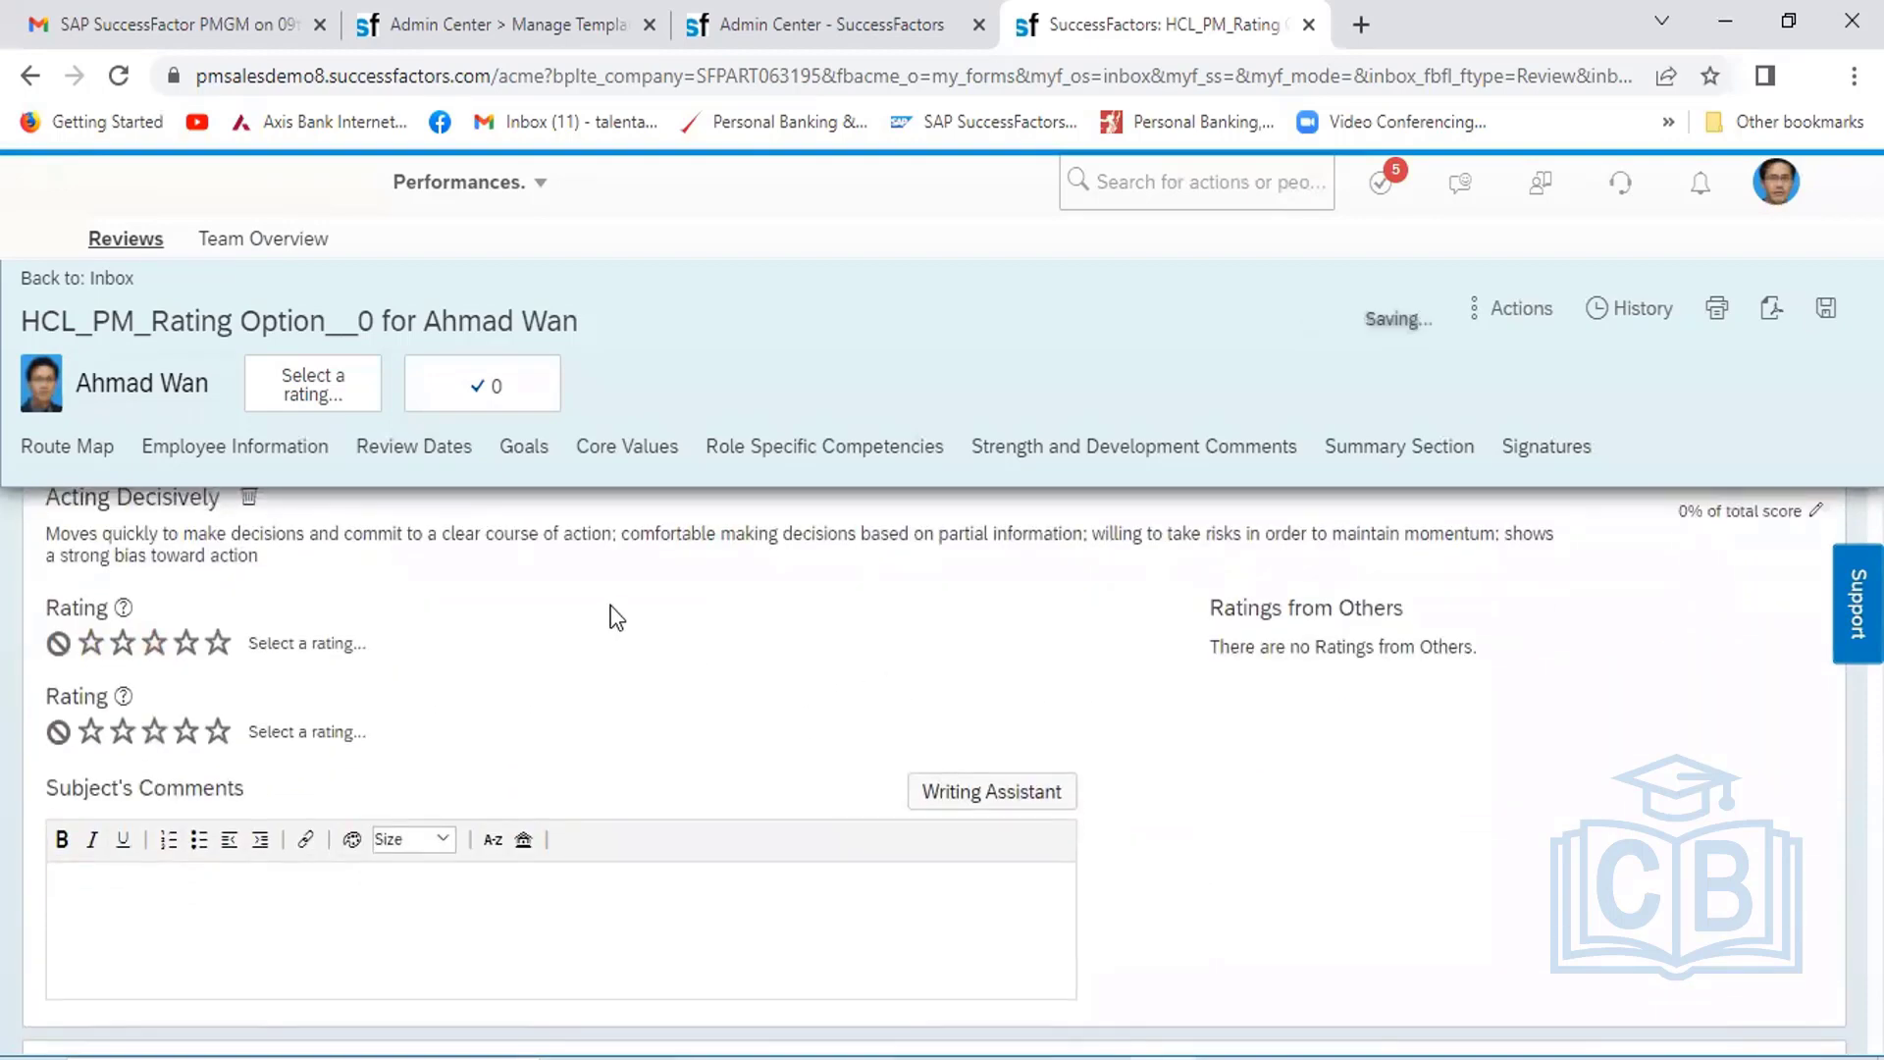
{"action": "left_click", "coordinate": [184, 734]}
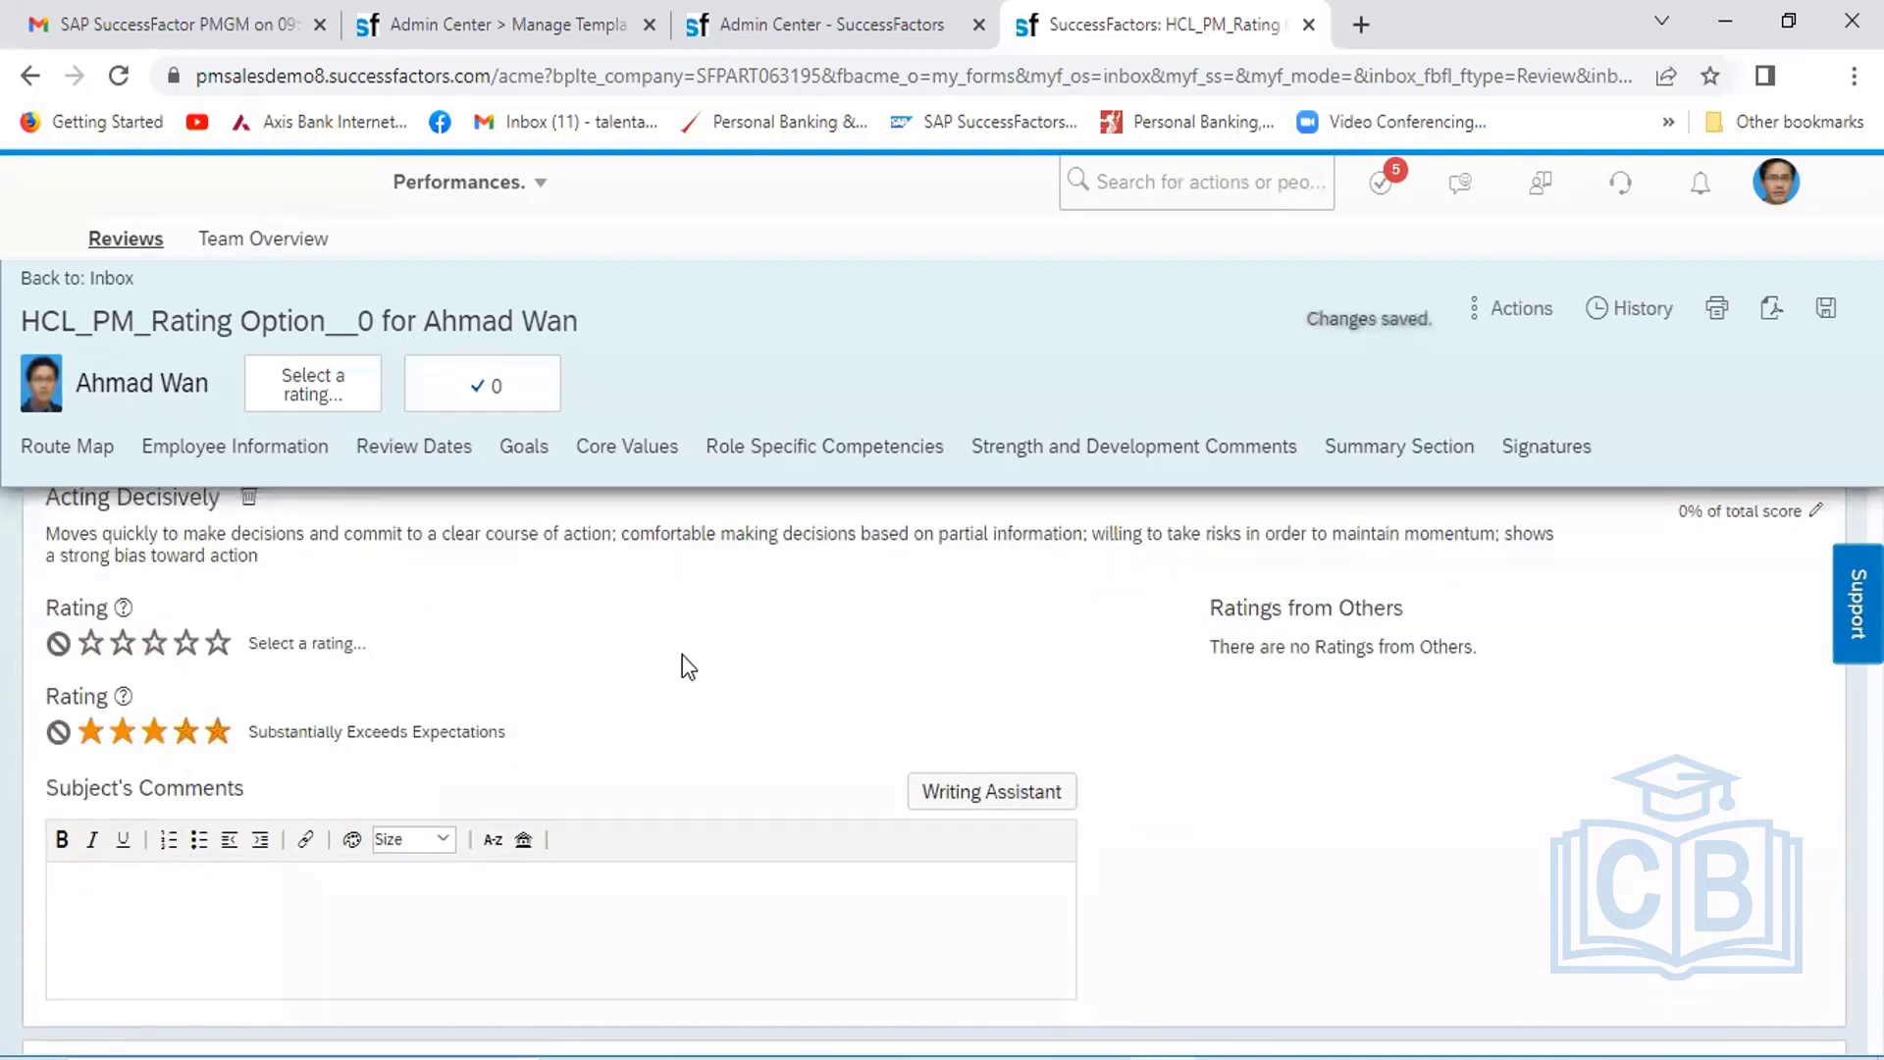
{"action": "scroll", "coordinate": [795, 660], "scroll_direction": "down", "scroll_amount": 1}
{"action": "scroll", "coordinate": [795, 652], "scroll_direction": "down", "scroll_amount": 5}
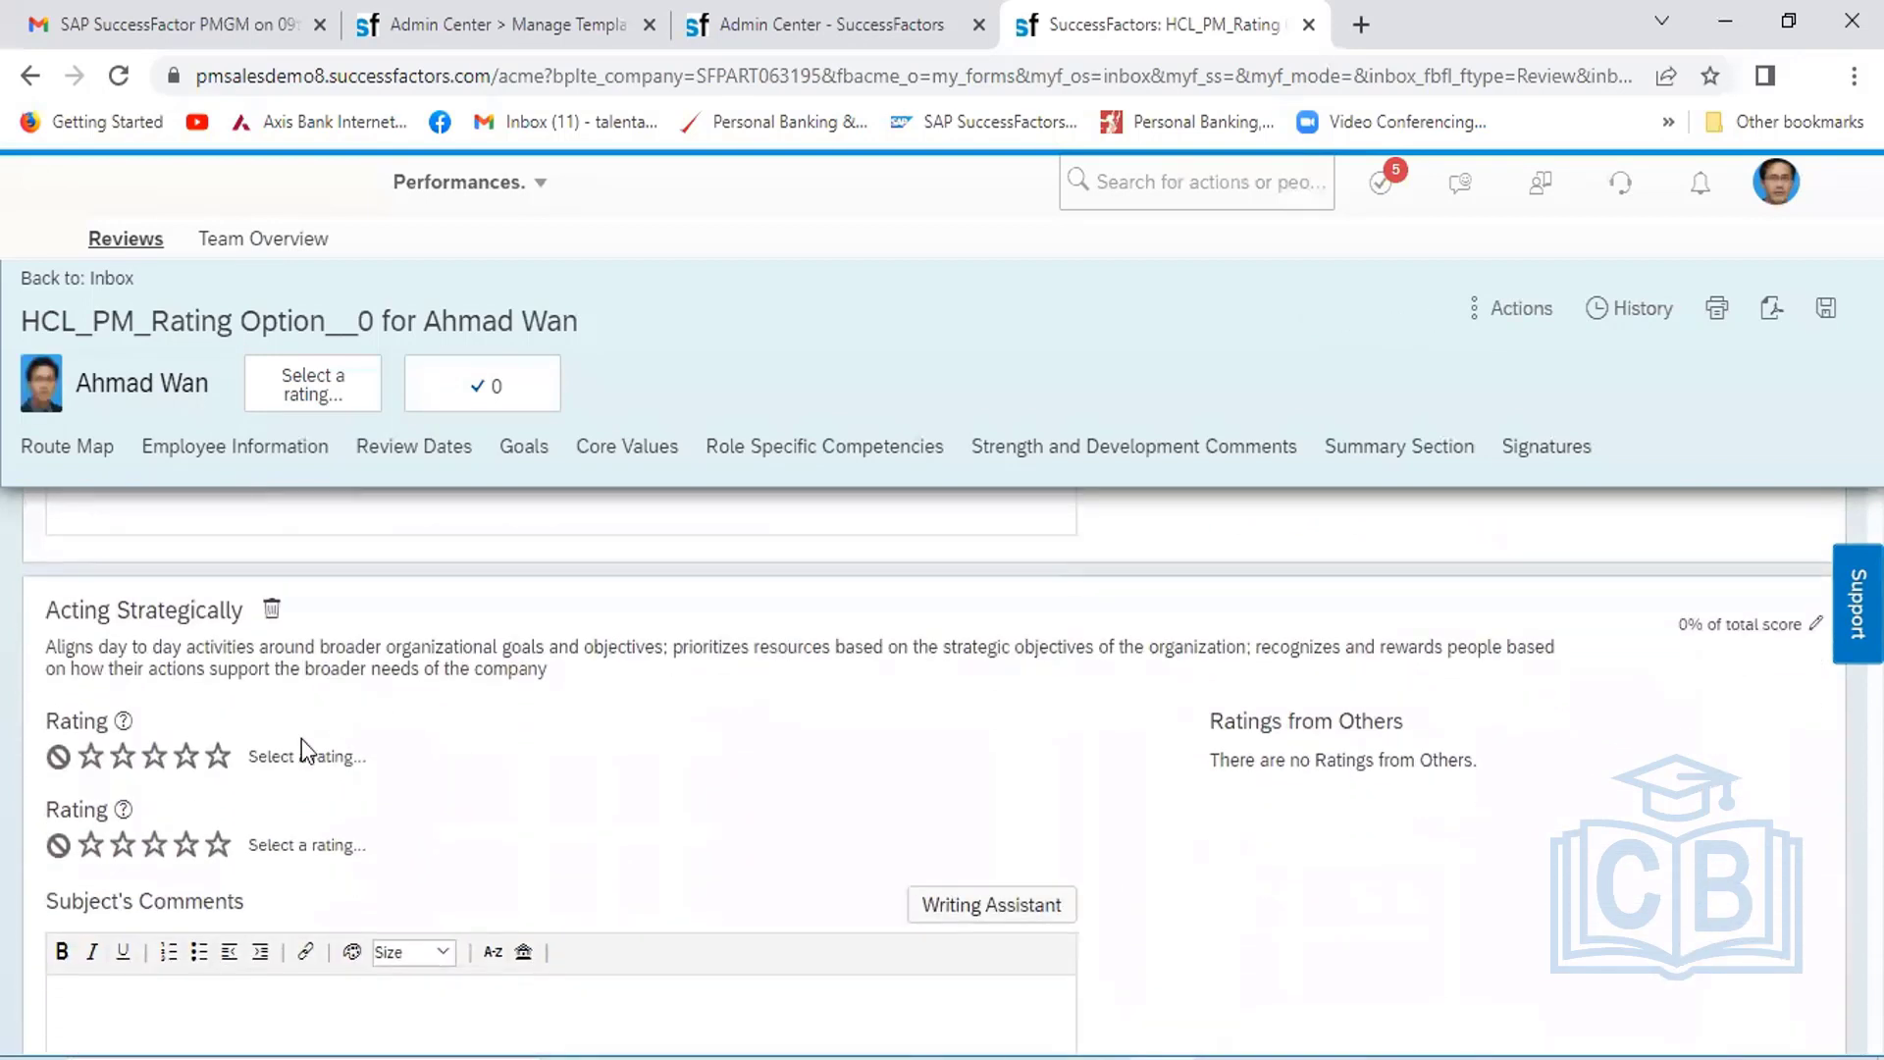
{"action": "left_click", "coordinate": [193, 840]}
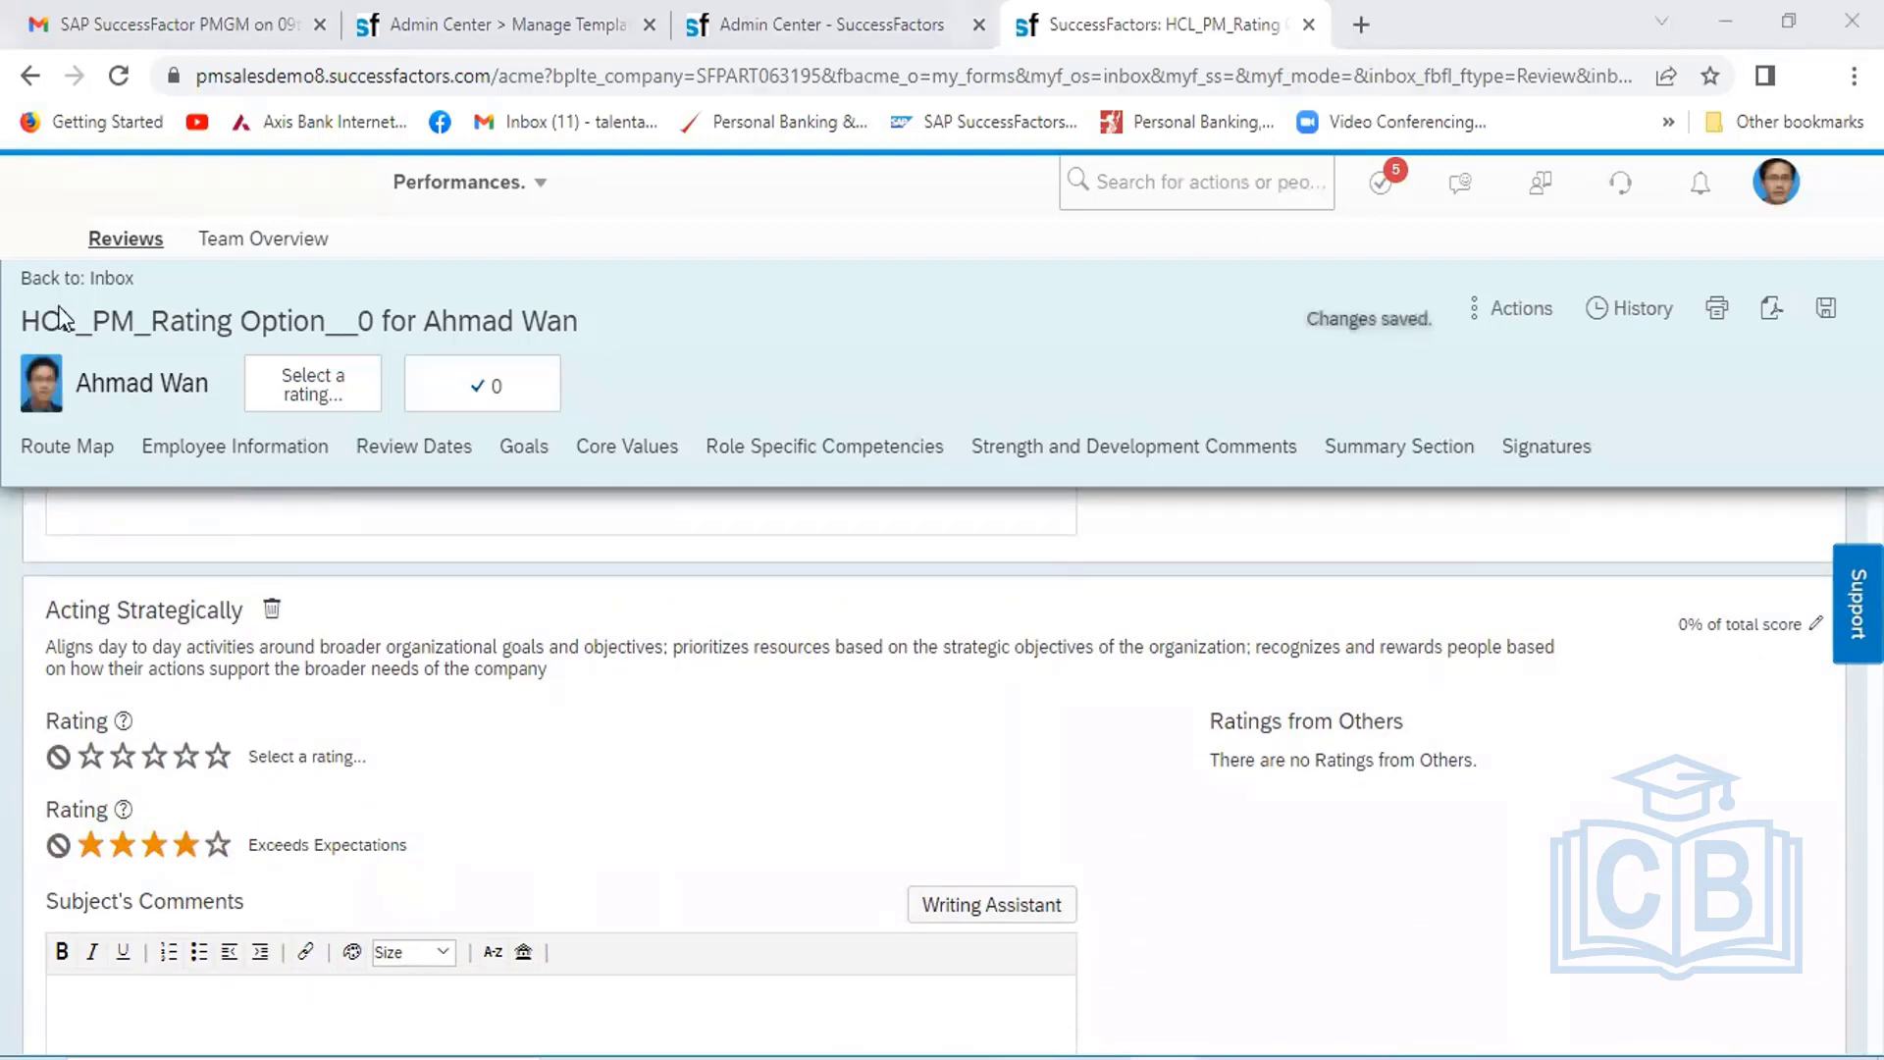
Switch to the HCL_PM_Rating Option__0 template in Manage Templates and view the Core Values and Role Specific Competencies section settings
{"action": "left_click", "coordinate": [498, 32]}
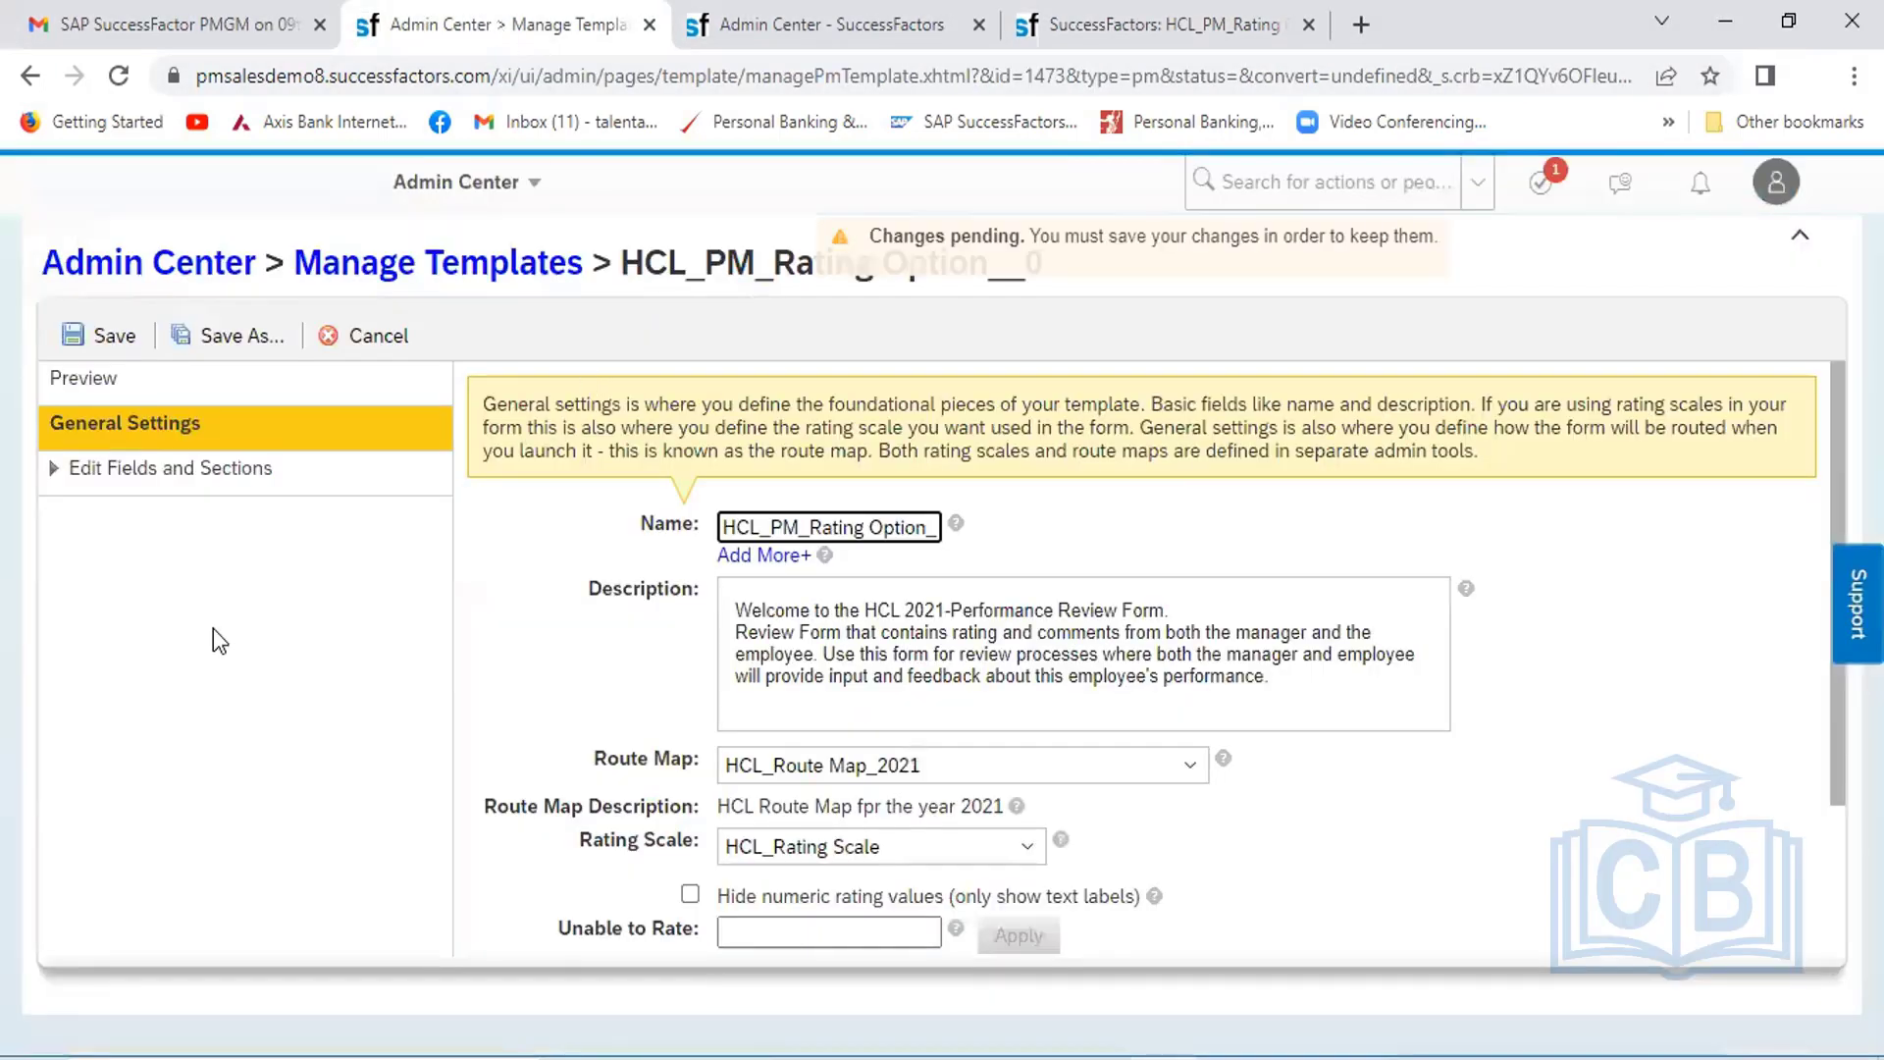
{"action": "left_click", "coordinate": [147, 473]}
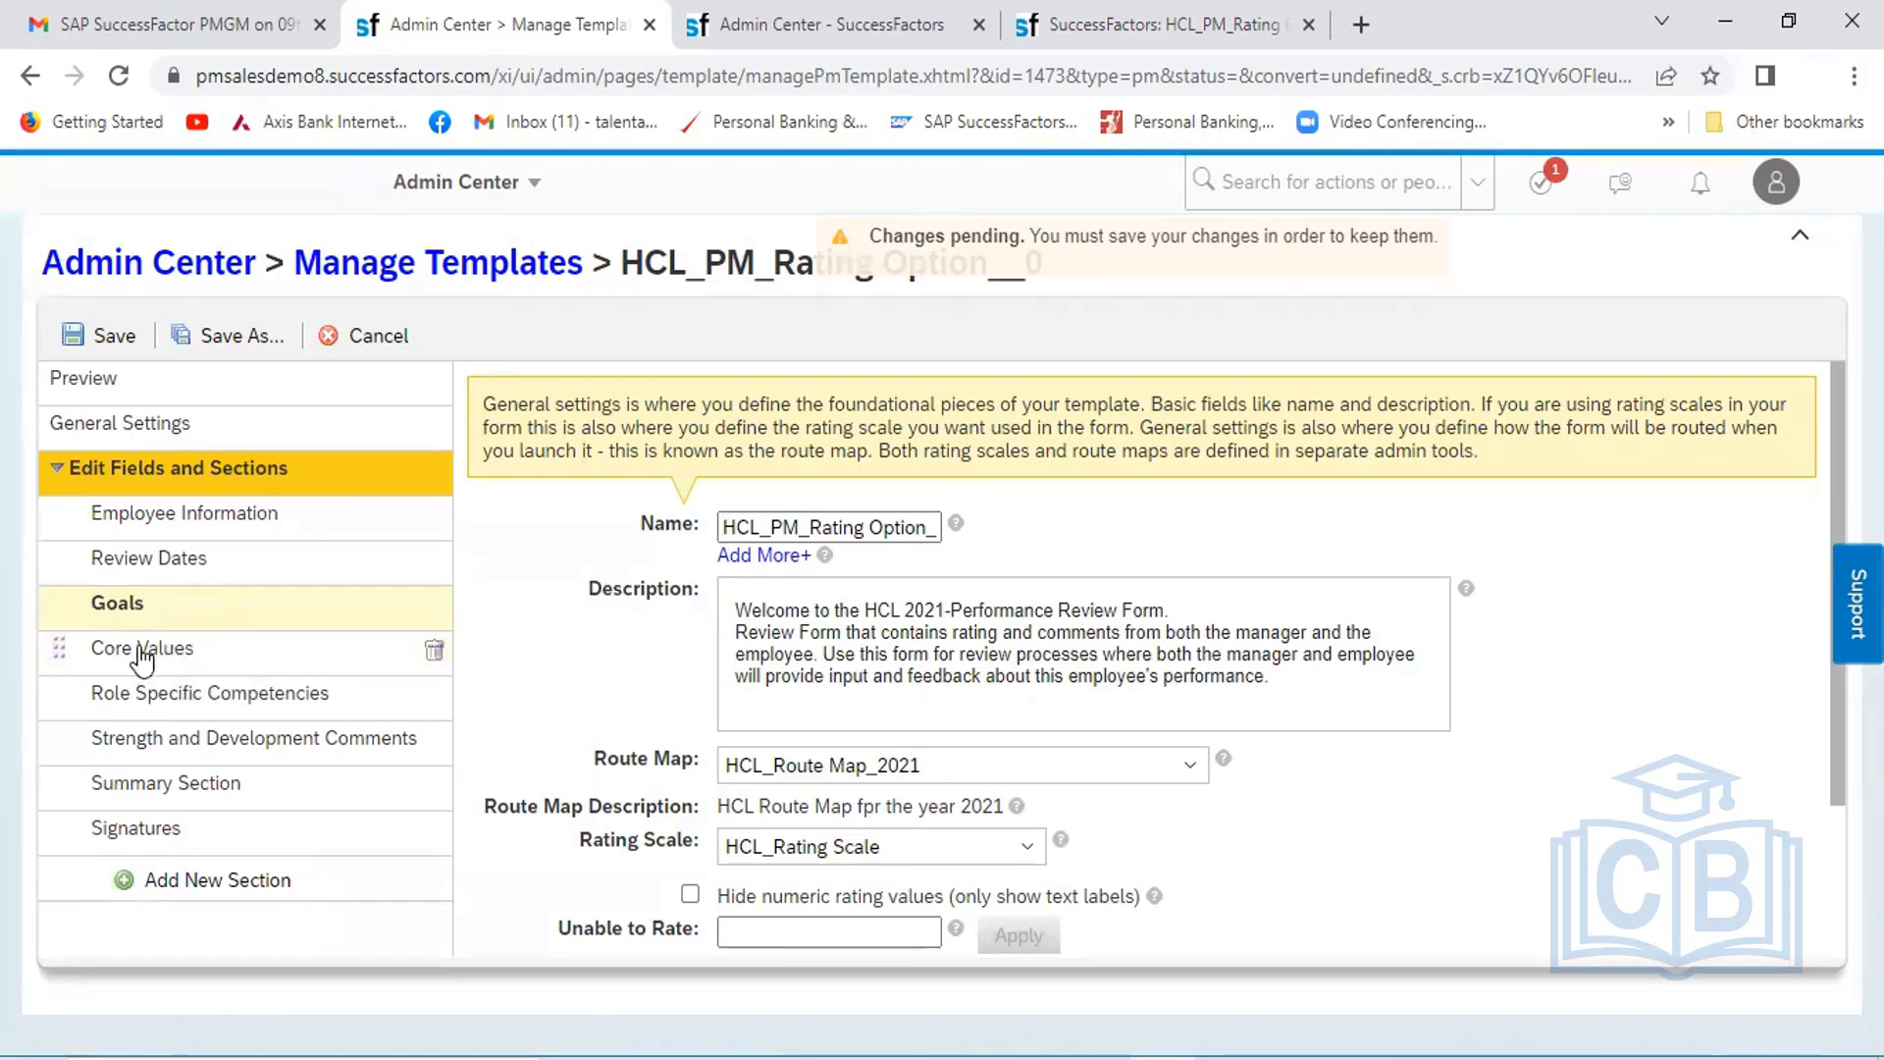
{"action": "left_click", "coordinate": [175, 665]}
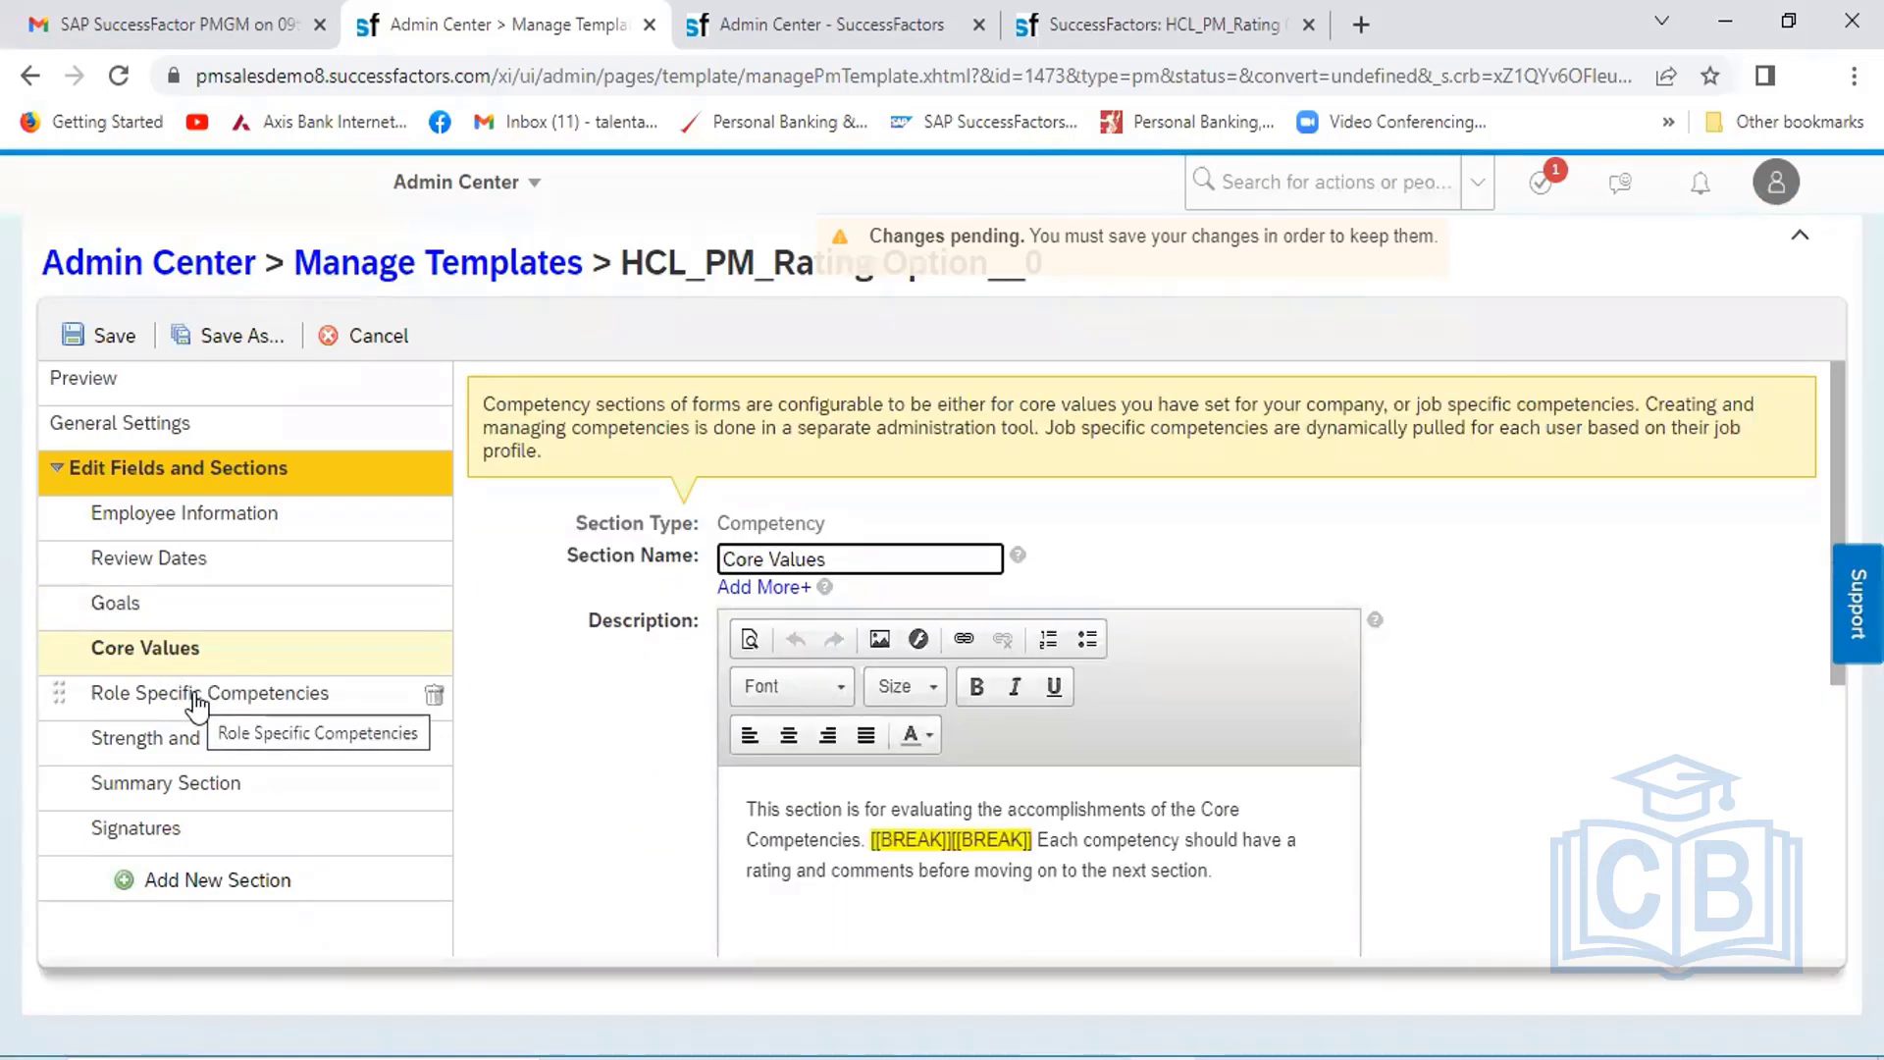
{"action": "left_click", "coordinate": [199, 697]}
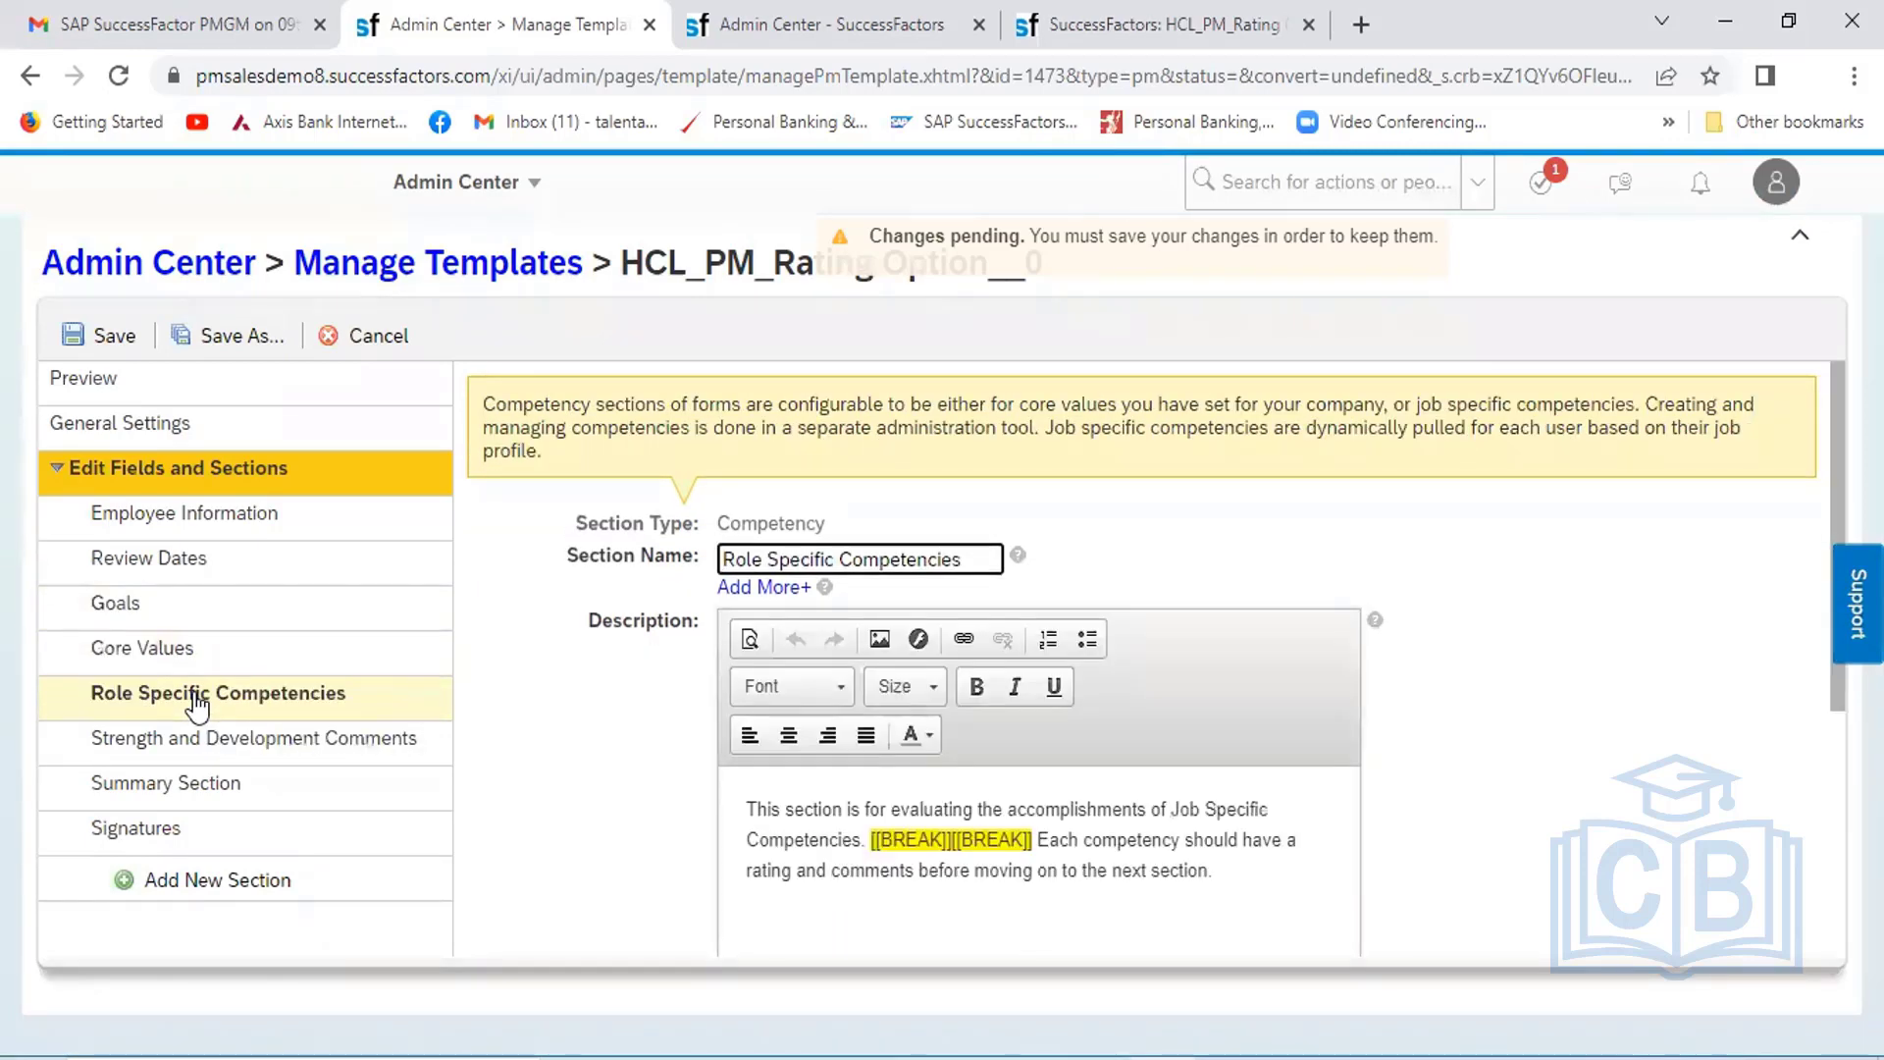
{"action": "left_click", "coordinate": [149, 652]}
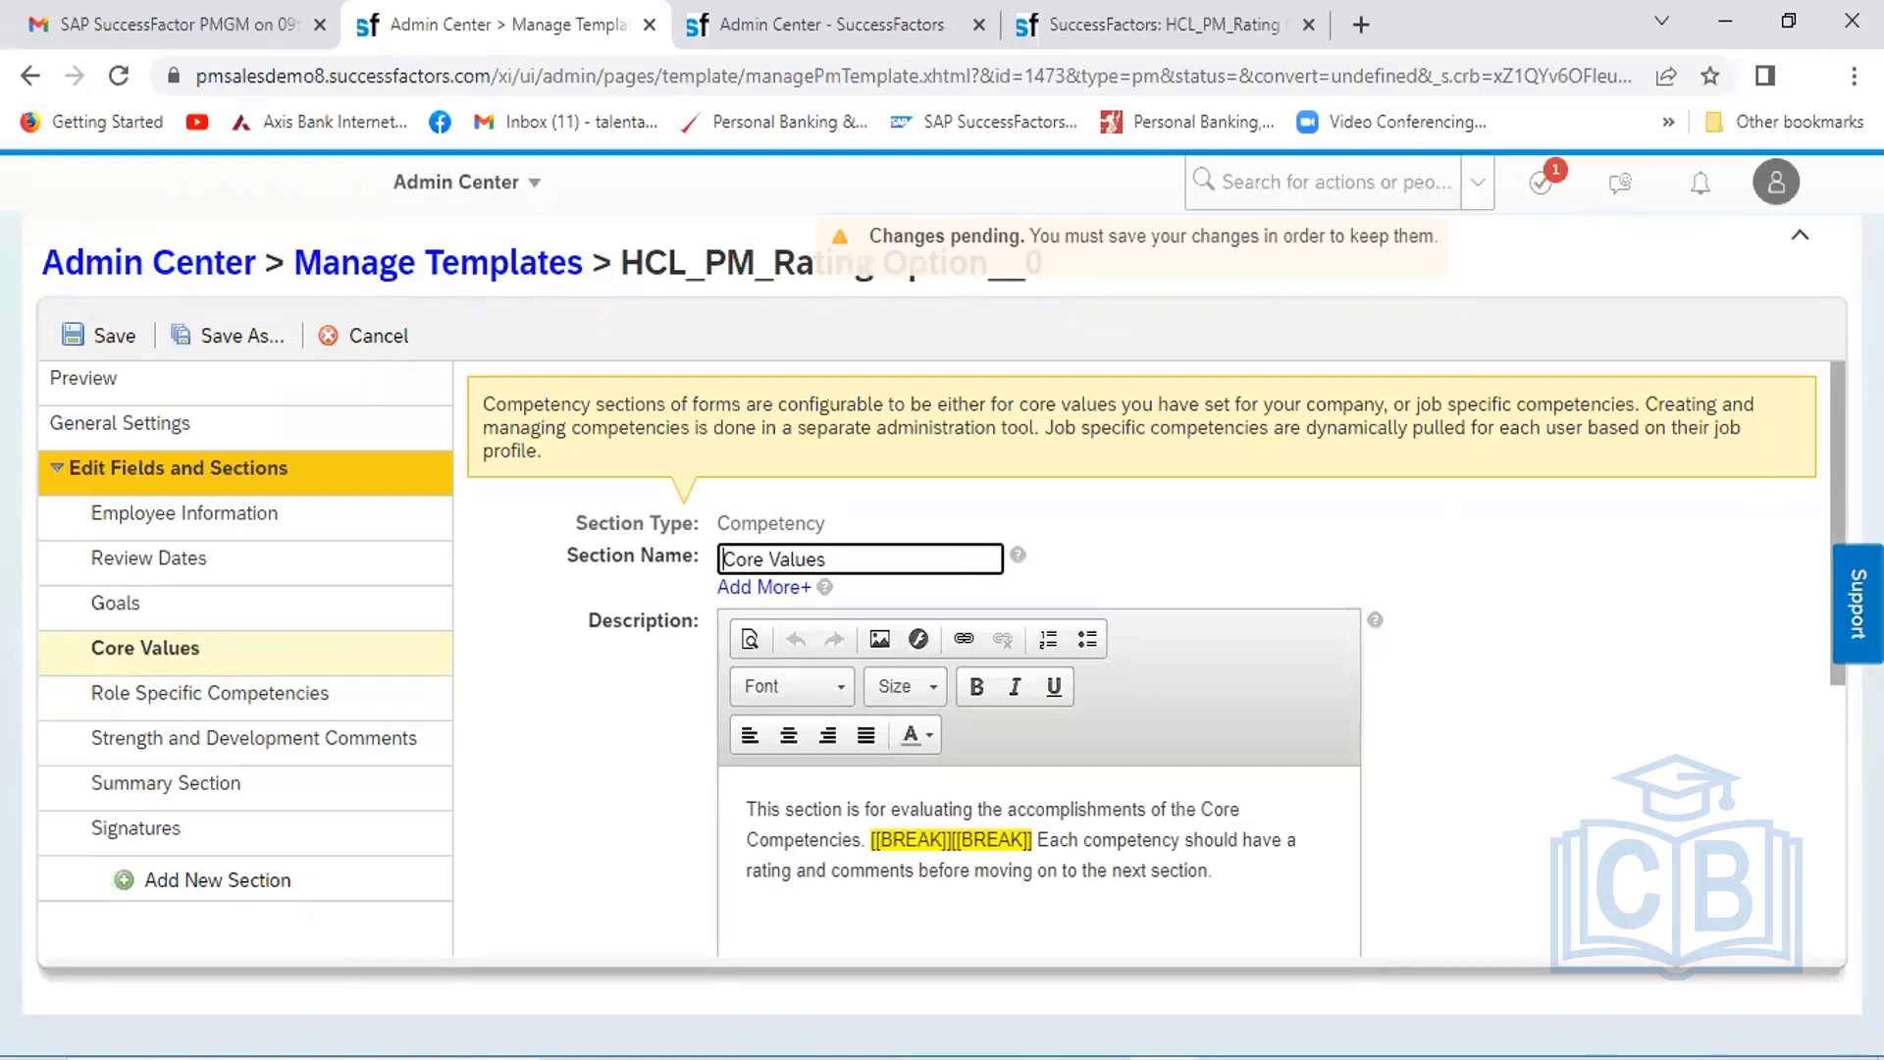
Show the advanced options of the Core Values section and review its rating box and self-assessment settings
{"action": "scroll", "coordinate": [1825, 691], "scroll_direction": "down", "scroll_amount": 5}
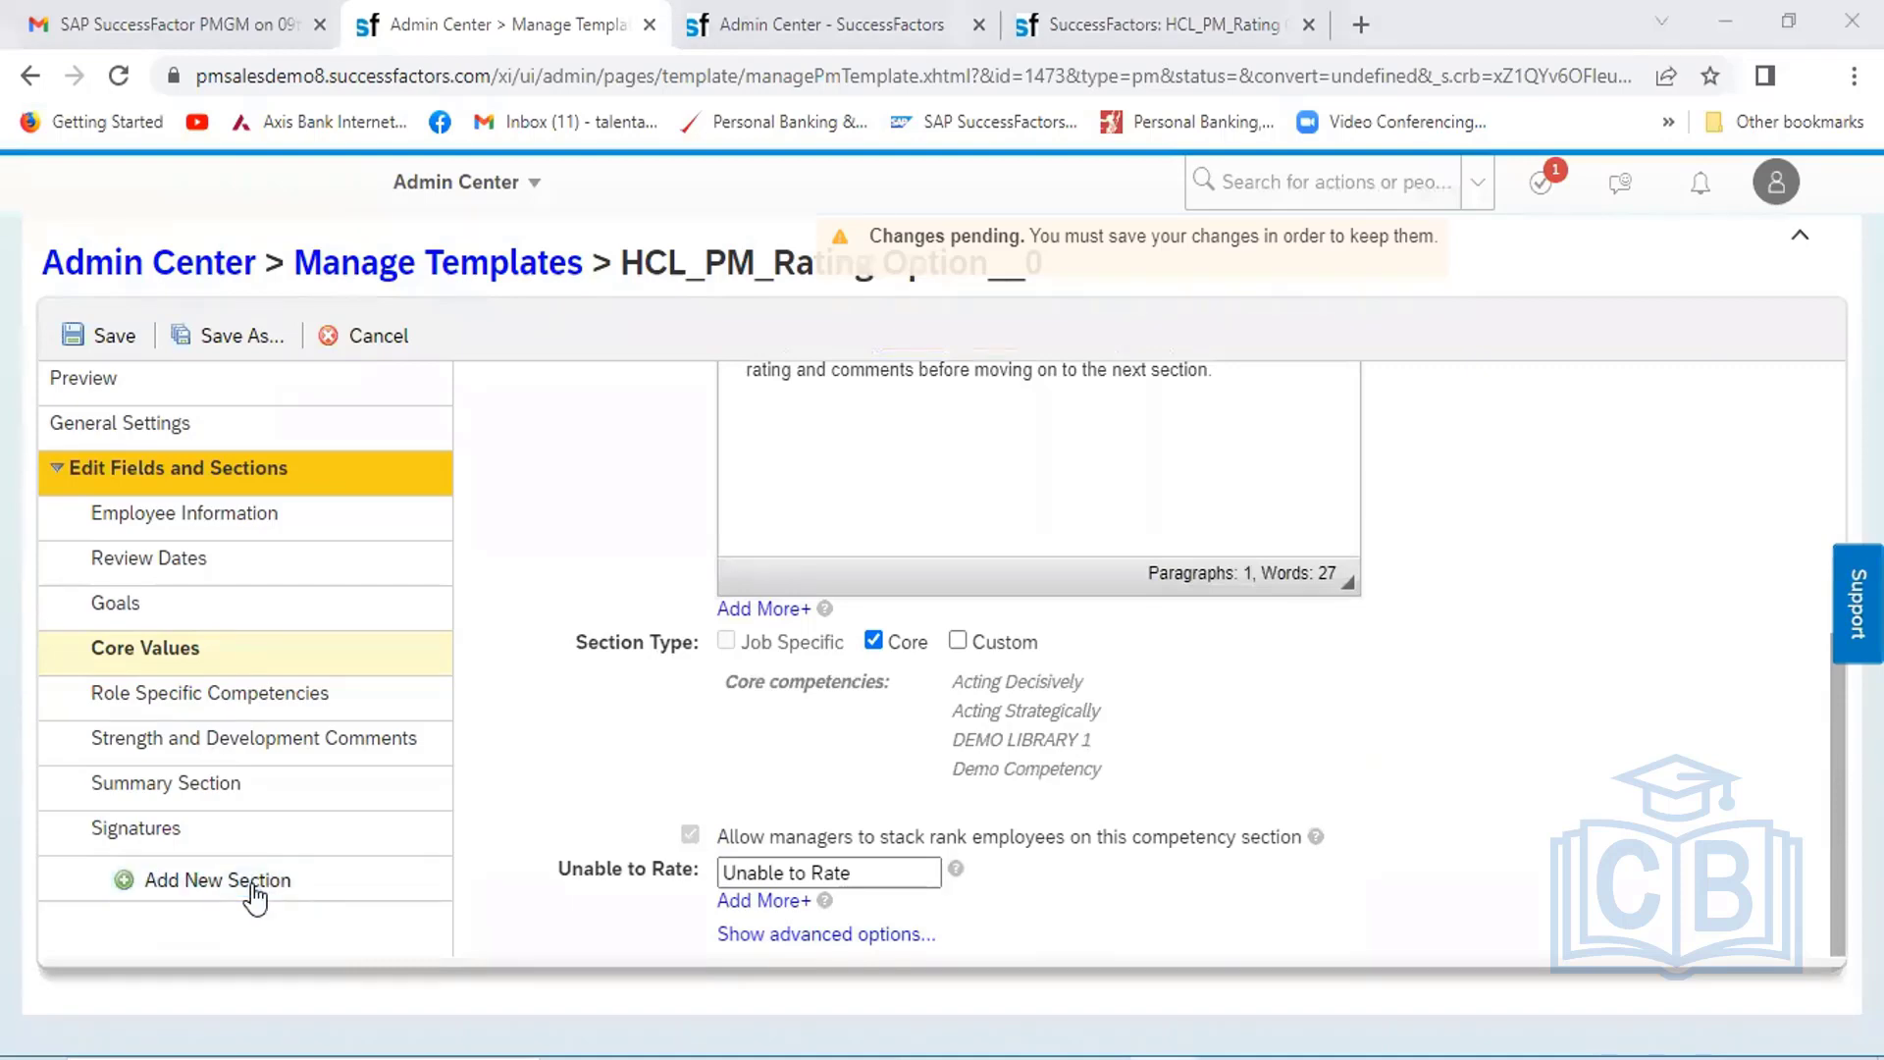
{"action": "left_click", "coordinate": [796, 935]}
{"action": "scroll", "coordinate": [1538, 640], "scroll_direction": "down", "scroll_amount": 5}
{"action": "scroll", "coordinate": [1537, 640], "scroll_direction": "up", "scroll_amount": 5}
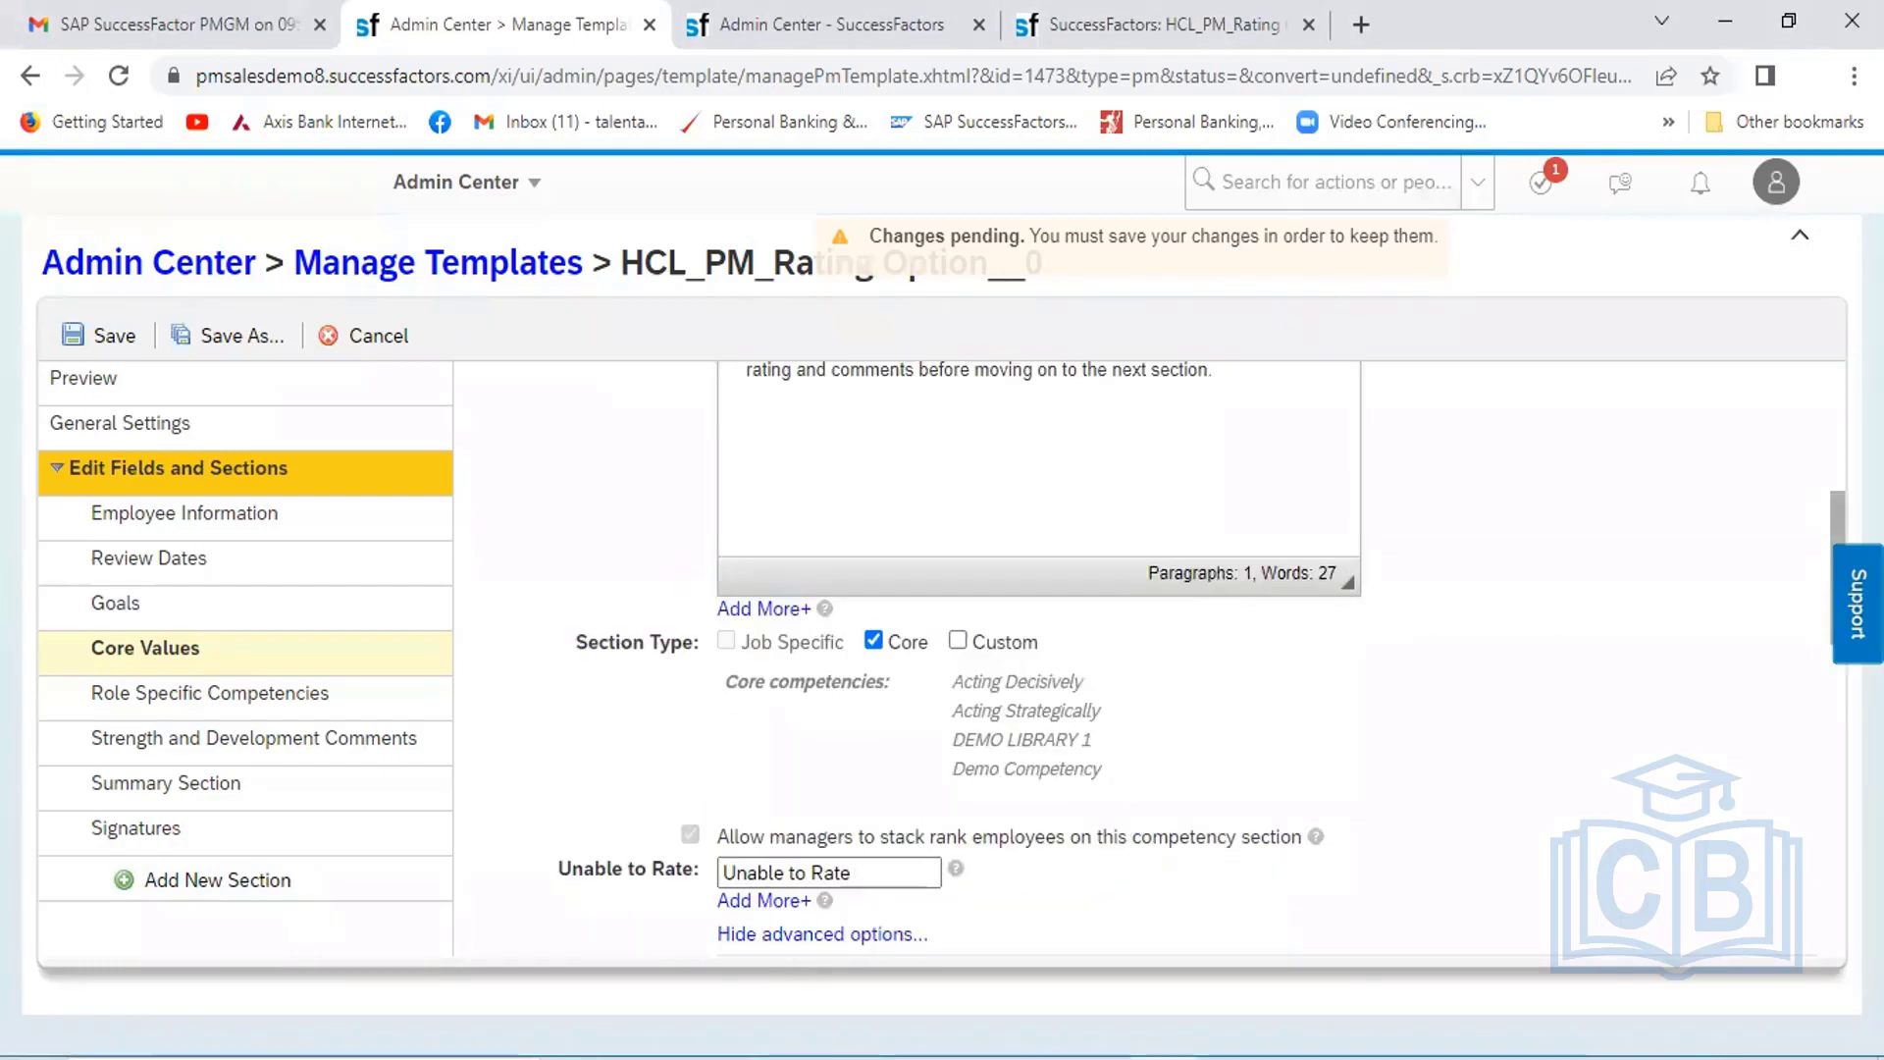
{"action": "scroll", "coordinate": [1829, 589], "scroll_direction": "down", "scroll_amount": 6}
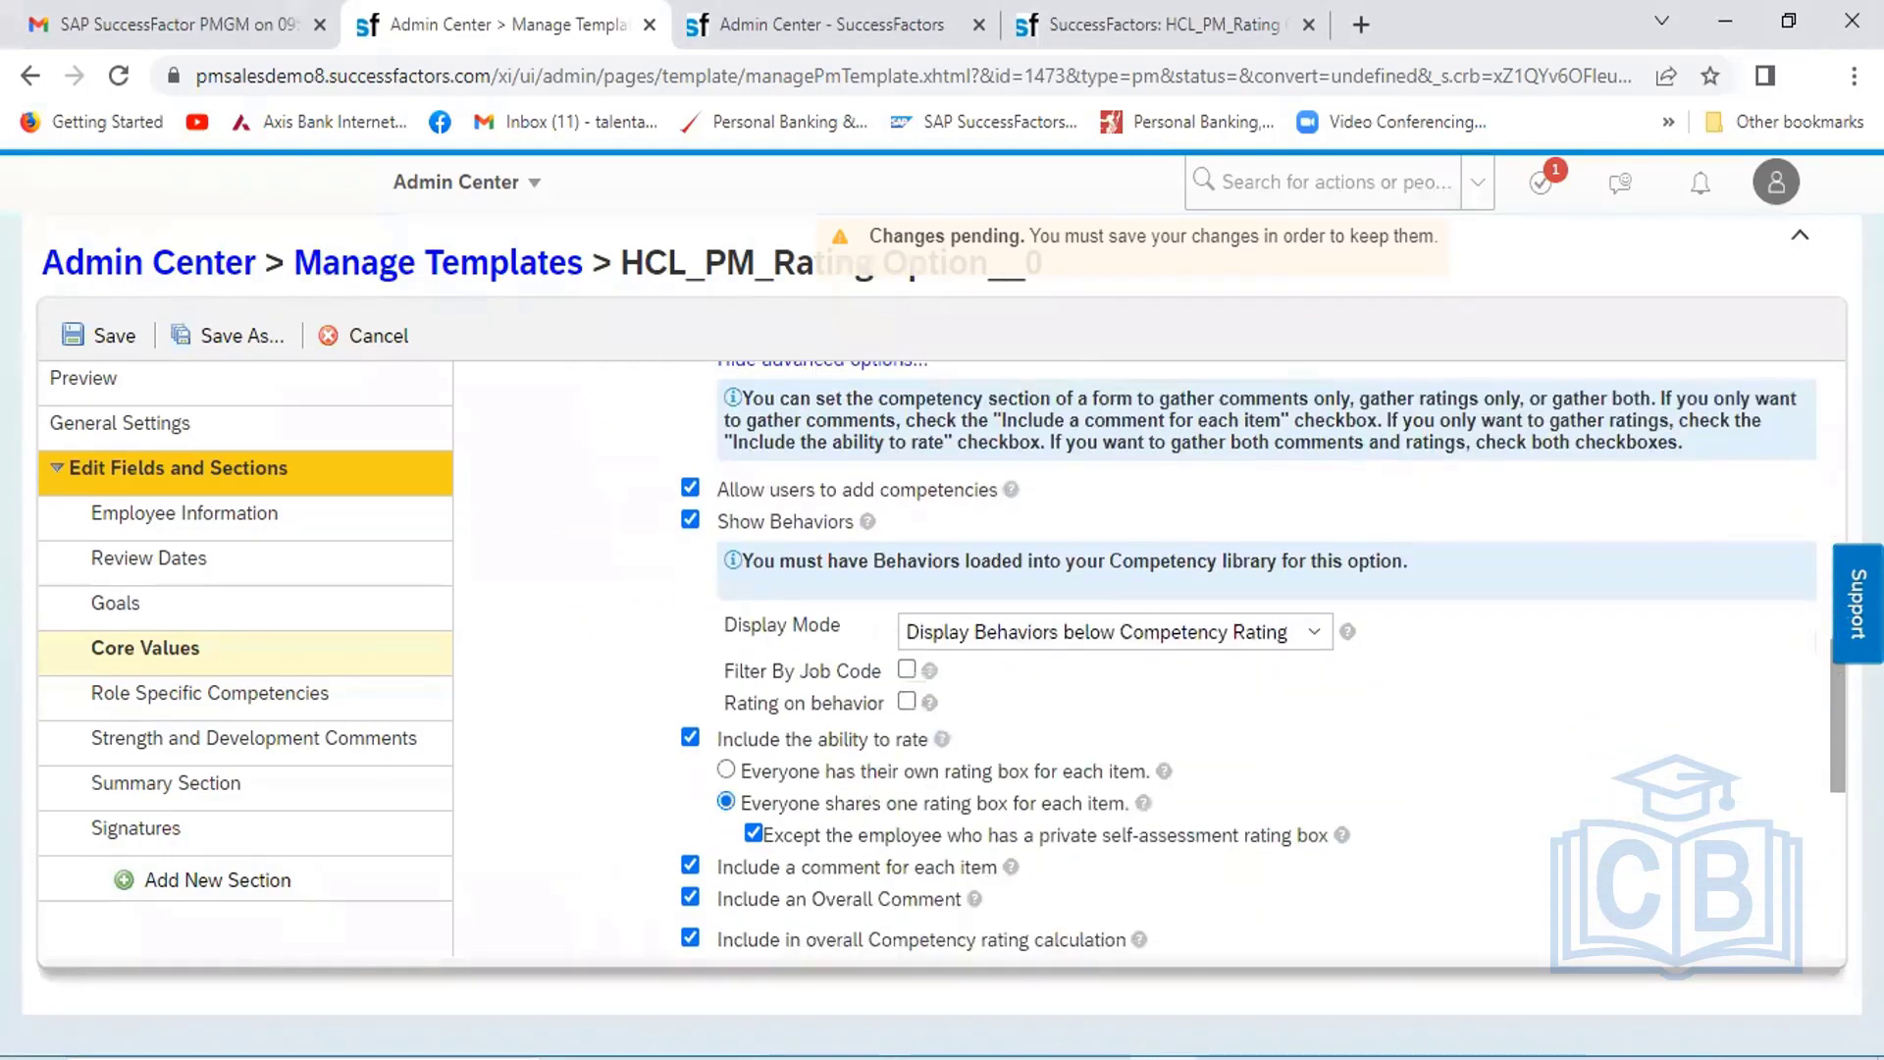
{"action": "scroll", "coordinate": [1834, 699], "scroll_direction": "down", "scroll_amount": 1}
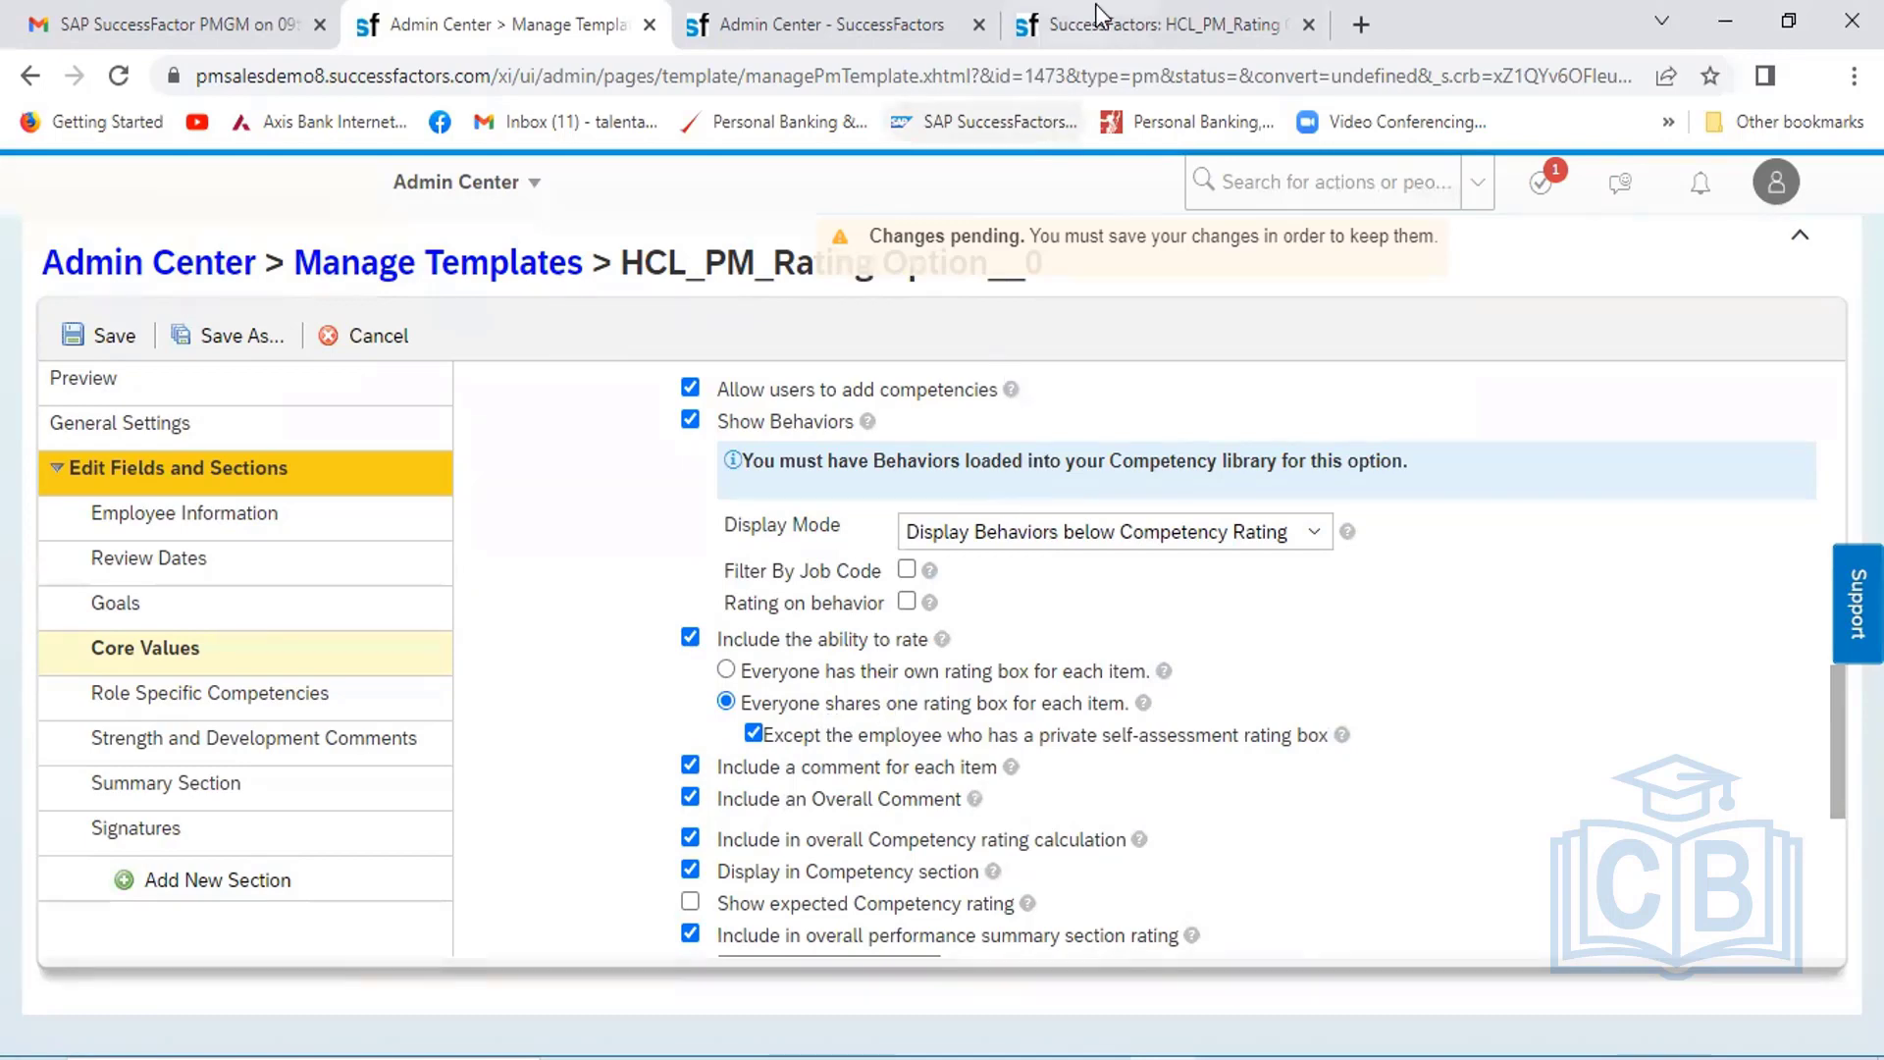
Return to the employee's performance form and give Demo Competency three stars (Meets Expectations) in its second rating
{"action": "left_click", "coordinate": [1133, 22]}
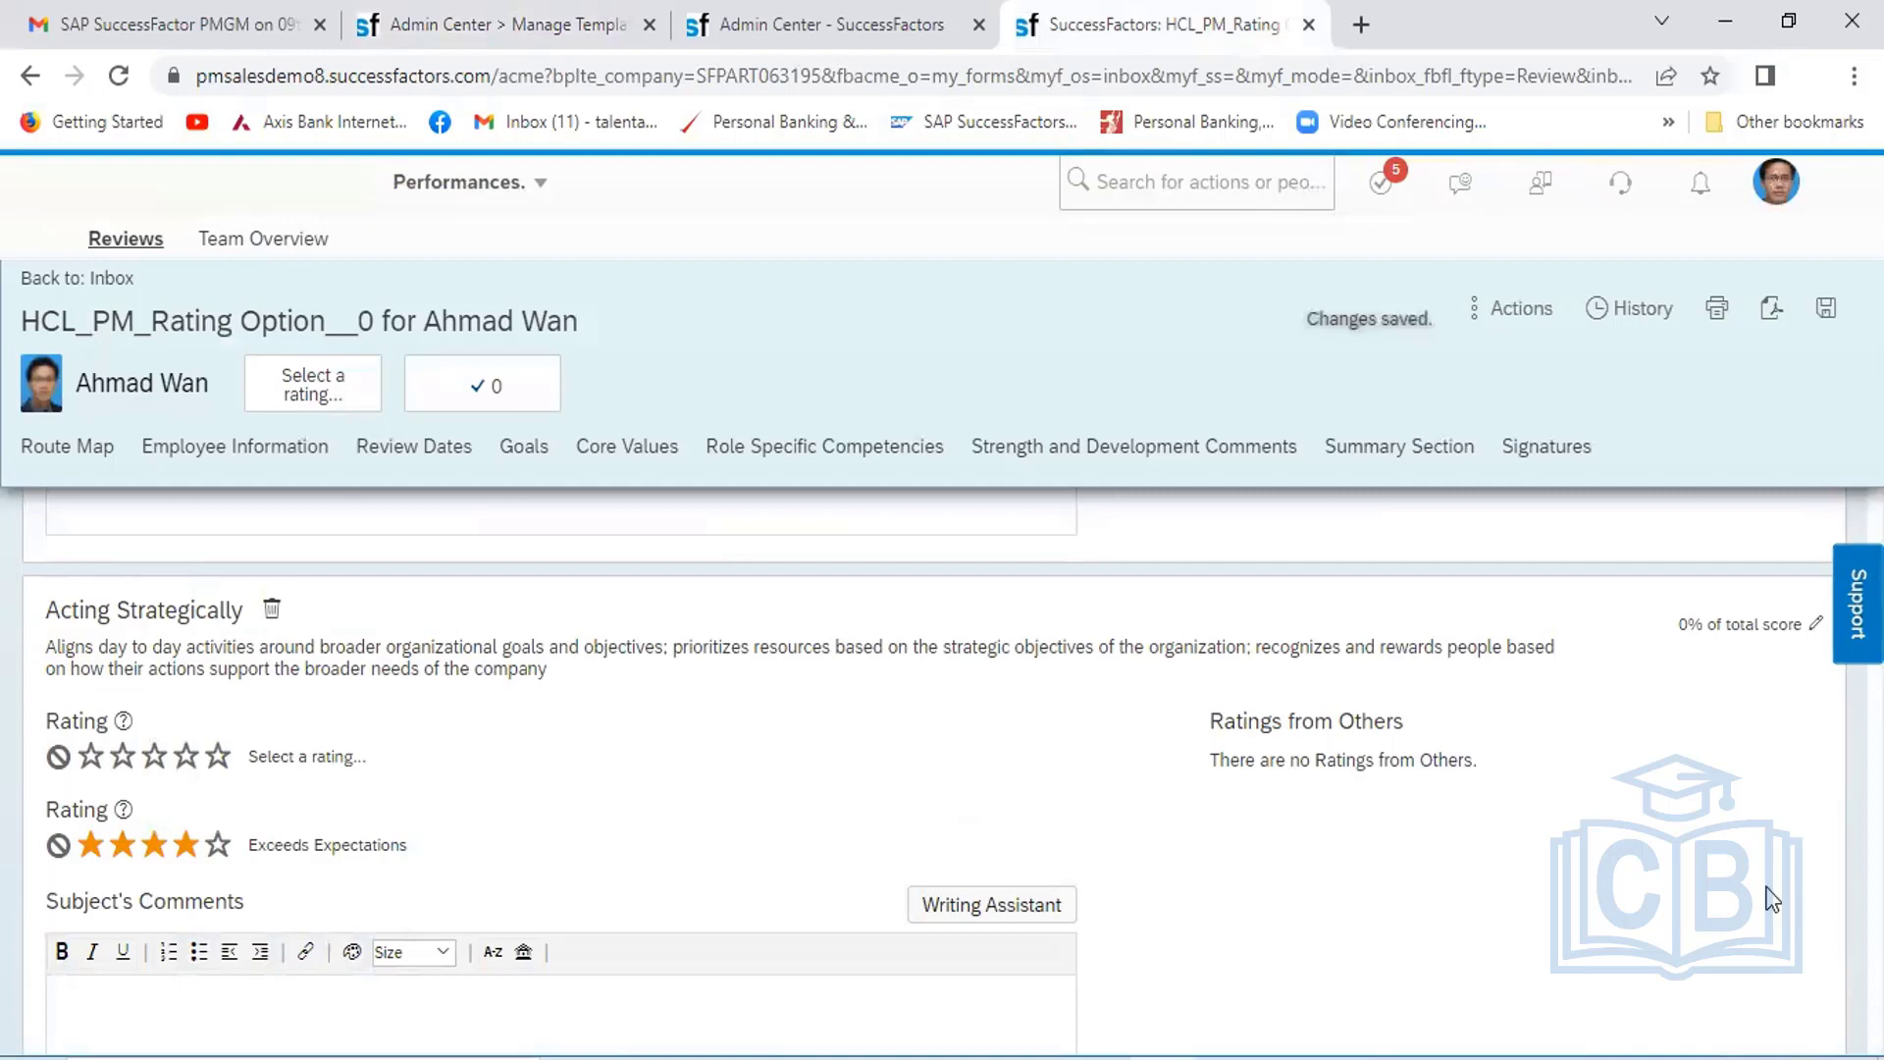
{"action": "scroll", "coordinate": [1771, 898], "scroll_direction": "down", "scroll_amount": 6}
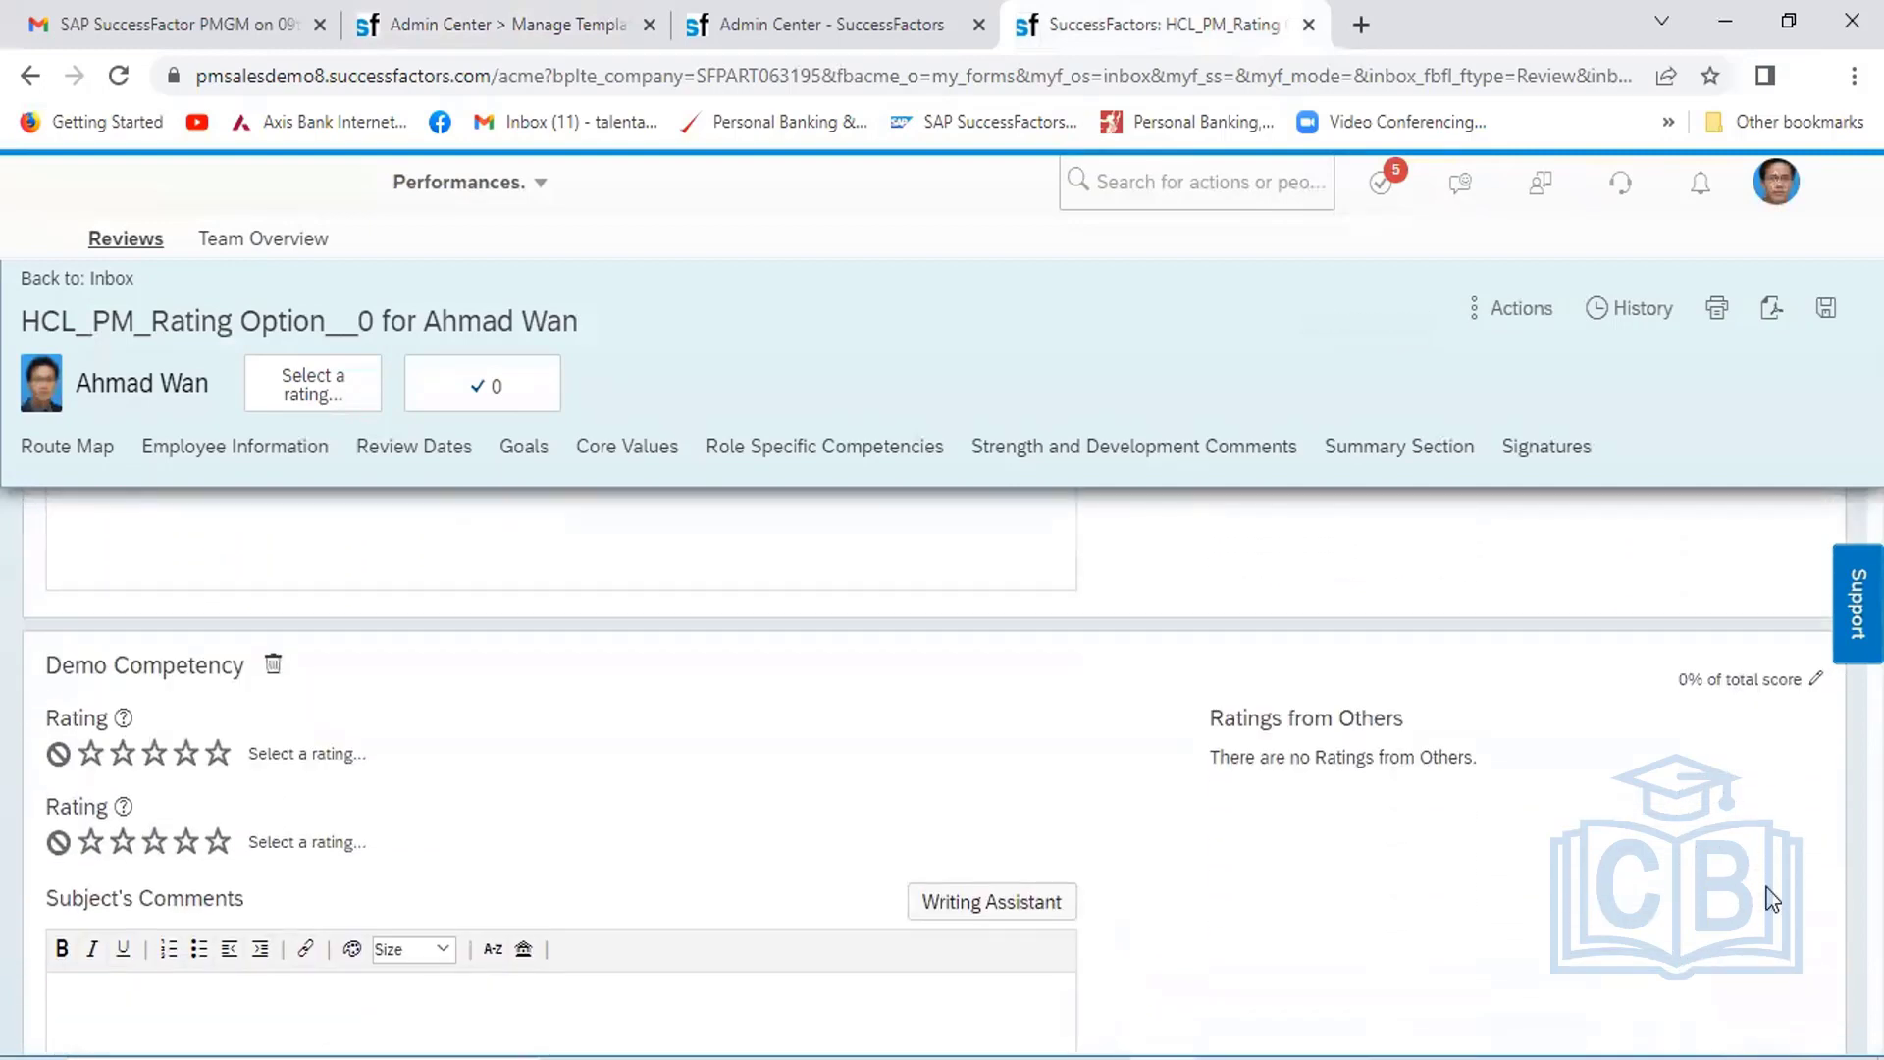
{"action": "scroll", "coordinate": [1771, 898], "scroll_direction": "down", "scroll_amount": 1}
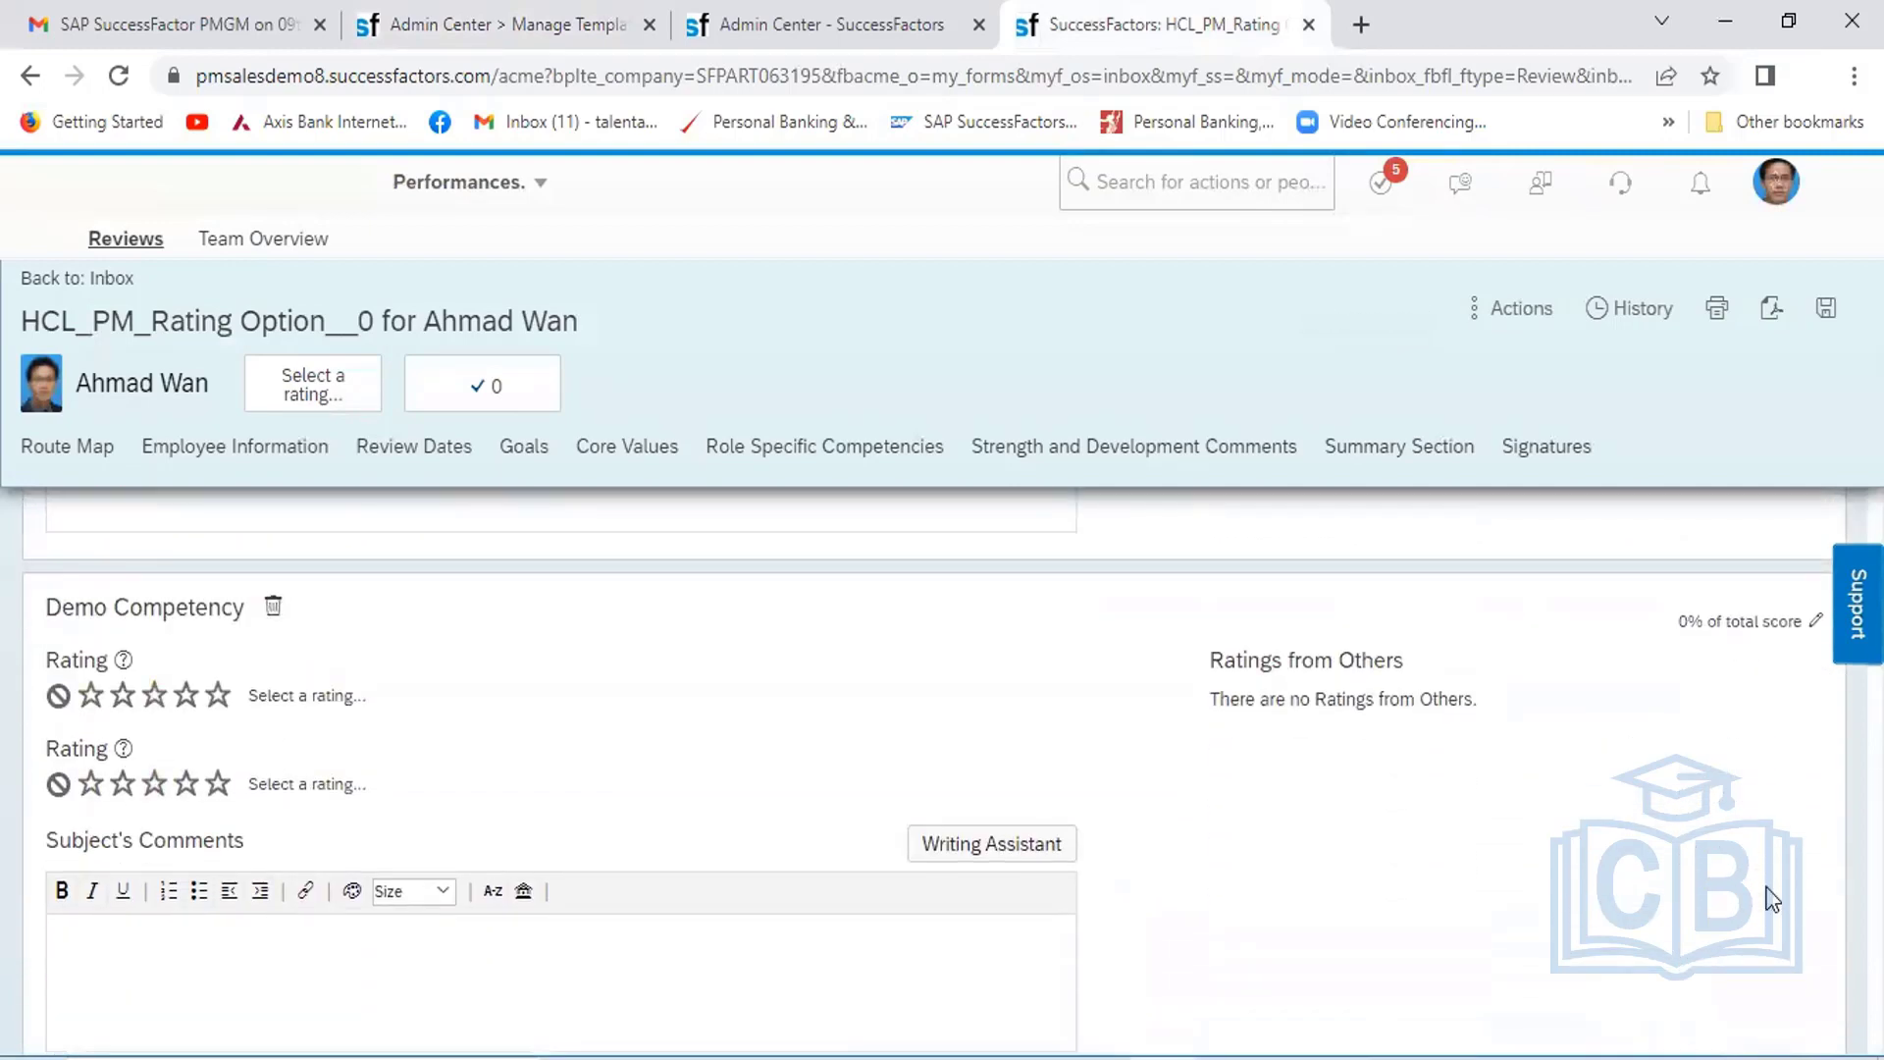
{"action": "left_click", "coordinate": [154, 783]}
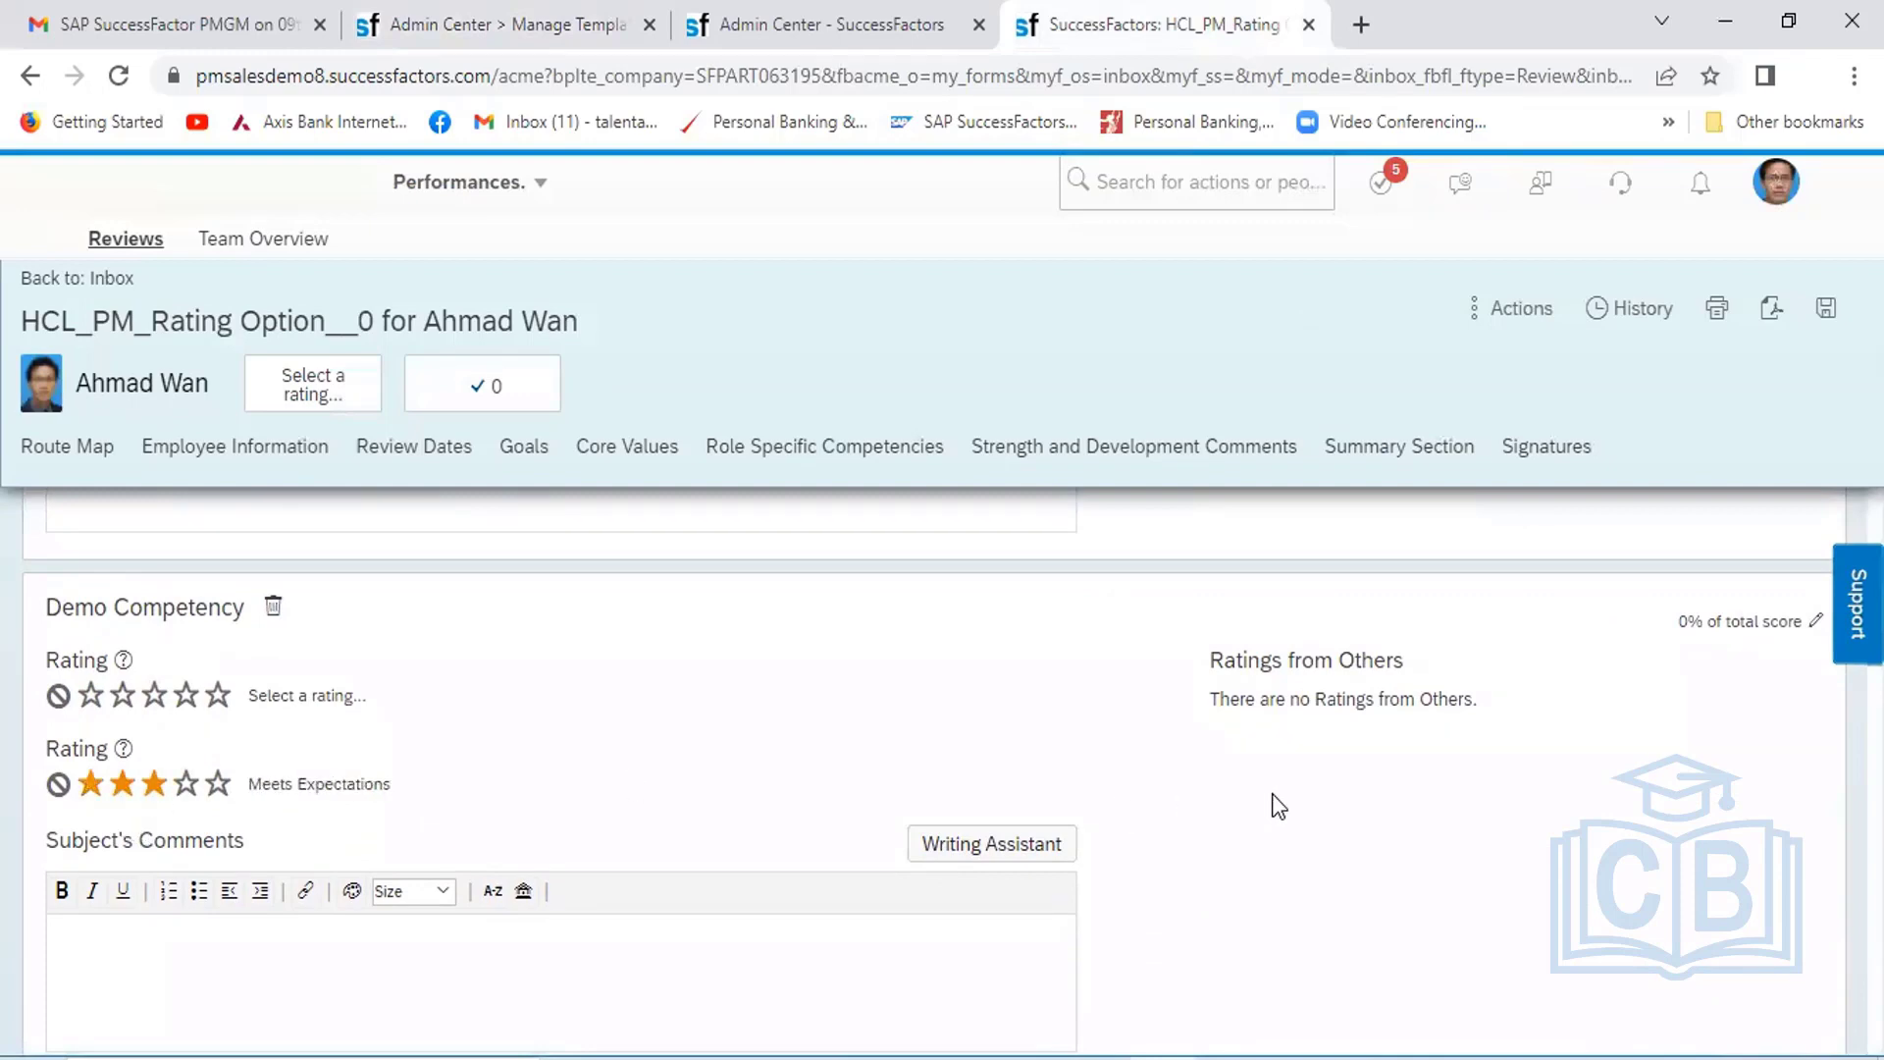
Under Role Specific Competencies, give Acting as a Champion for Change and Controlling Costs three stars each (Meets Expectations) in their second ratings
{"action": "scroll", "coordinate": [1278, 805], "scroll_direction": "down", "scroll_amount": 6}
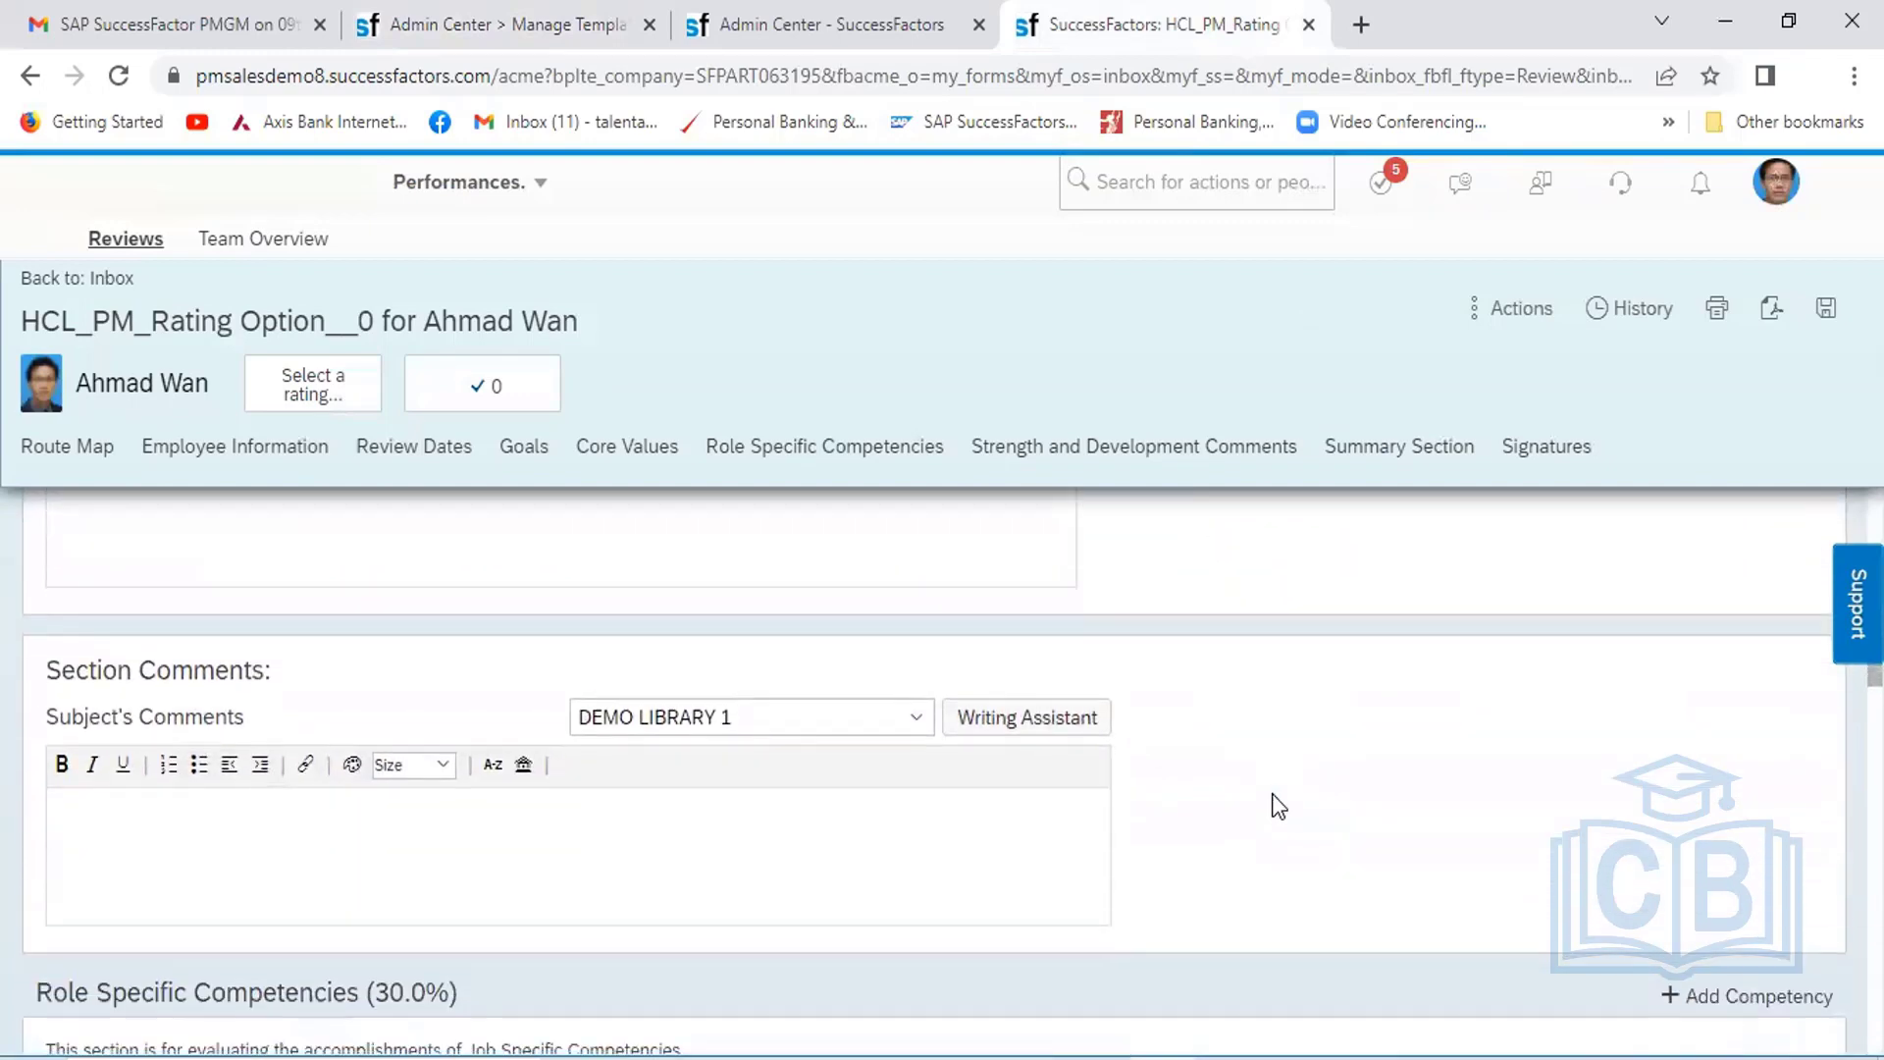
{"action": "scroll", "coordinate": [1279, 804], "scroll_direction": "down", "scroll_amount": 5}
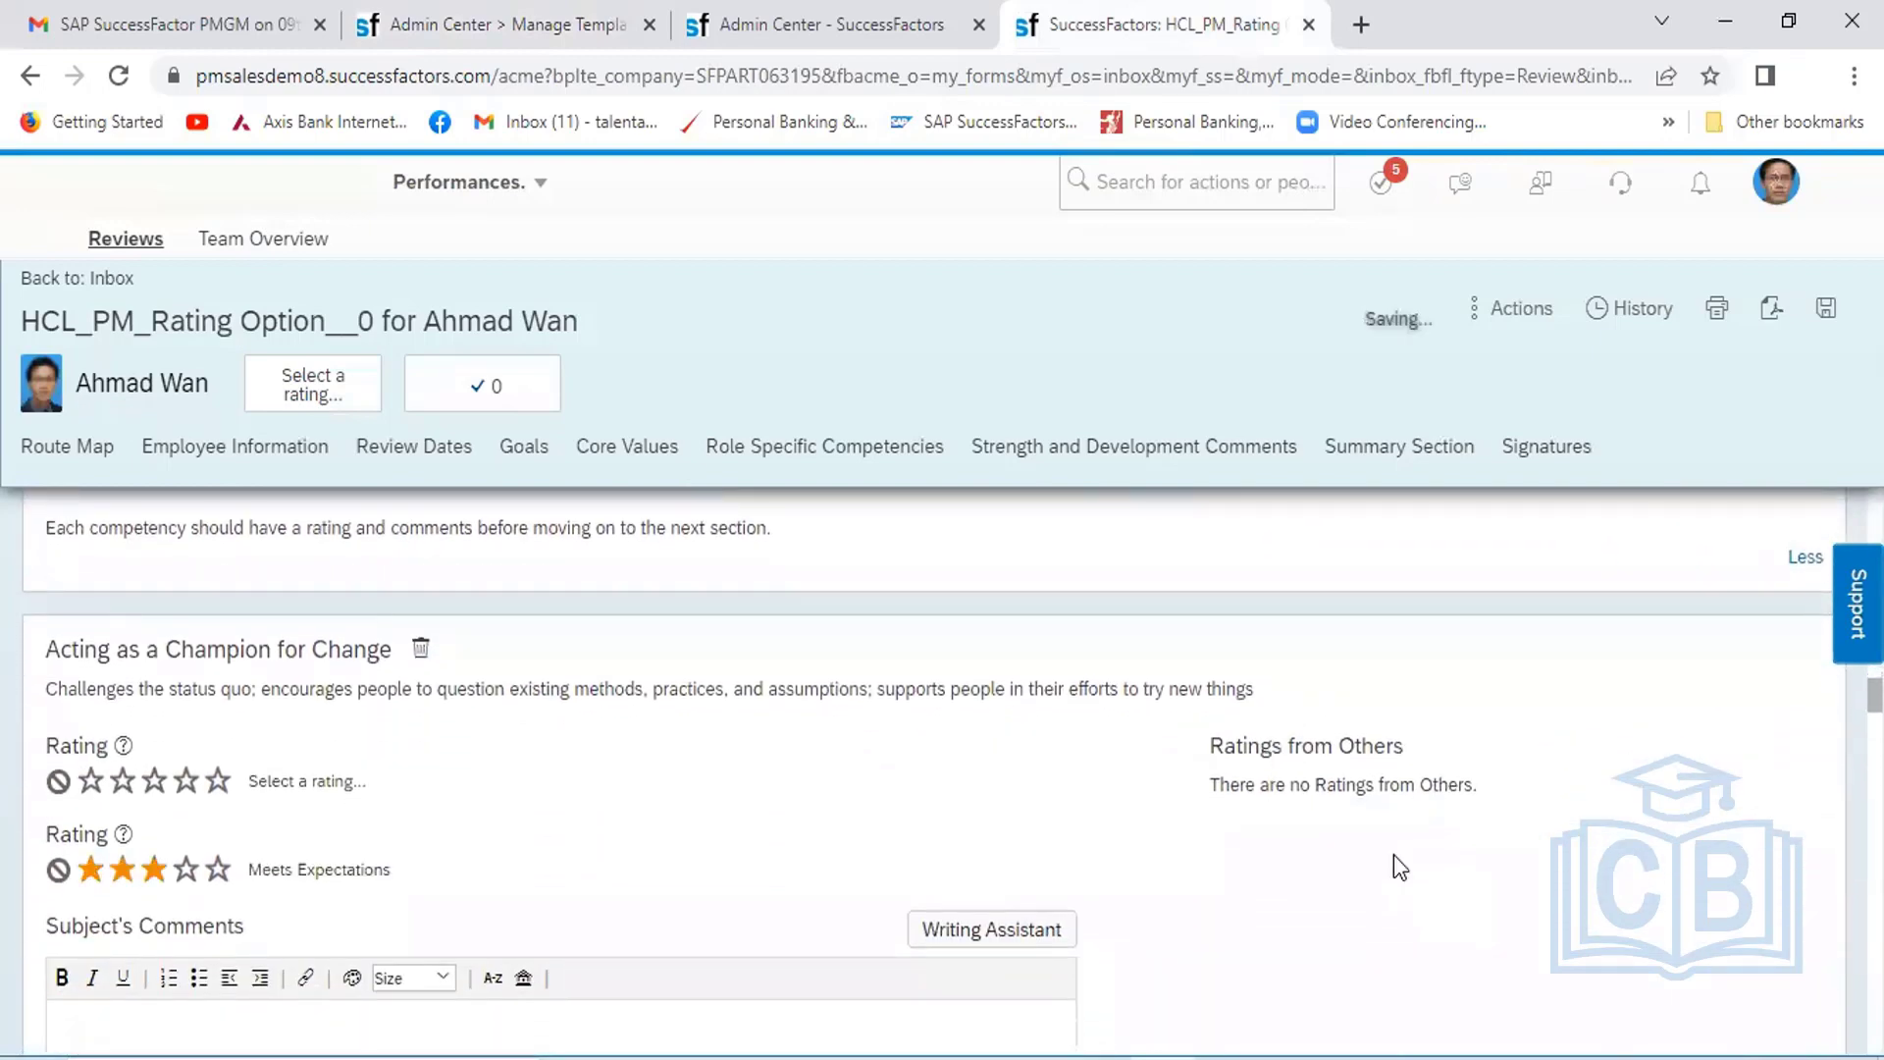
{"action": "scroll", "coordinate": [1393, 855], "scroll_direction": "down", "scroll_amount": 2}
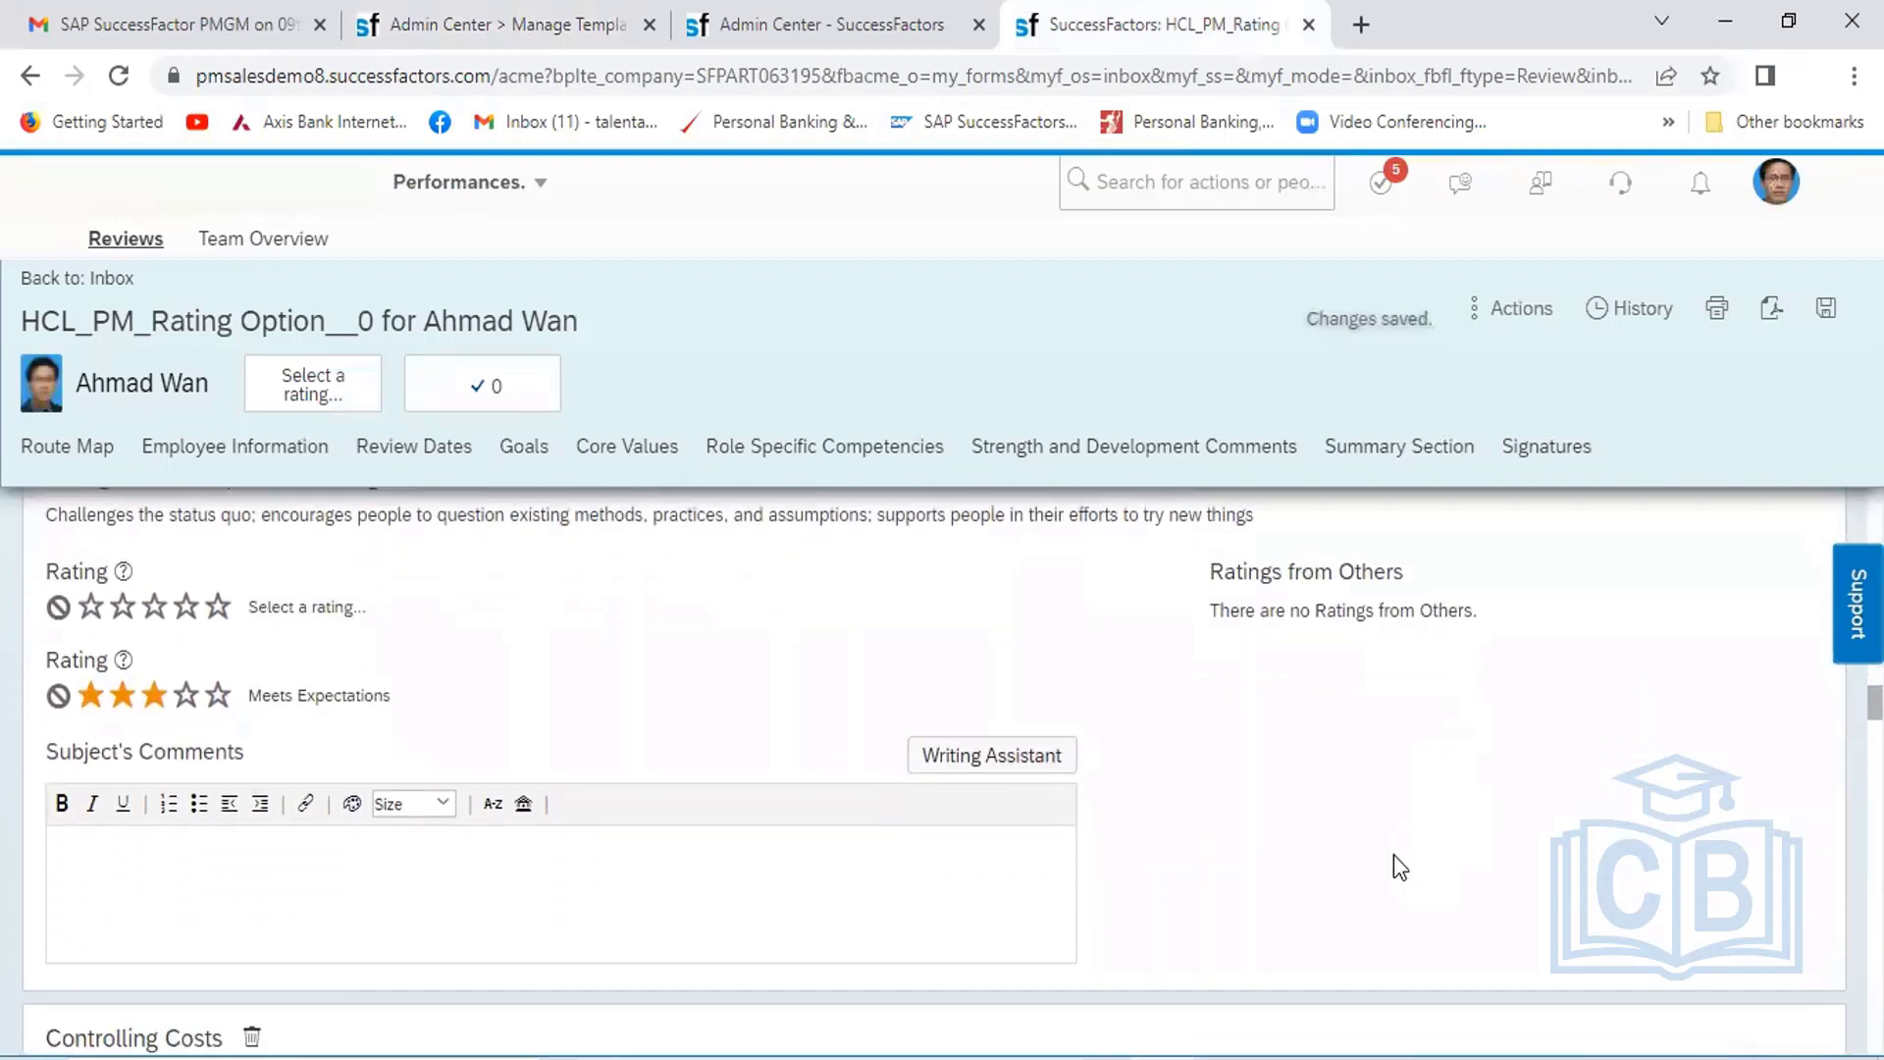
{"action": "scroll", "coordinate": [1393, 856], "scroll_direction": "down", "scroll_amount": 5}
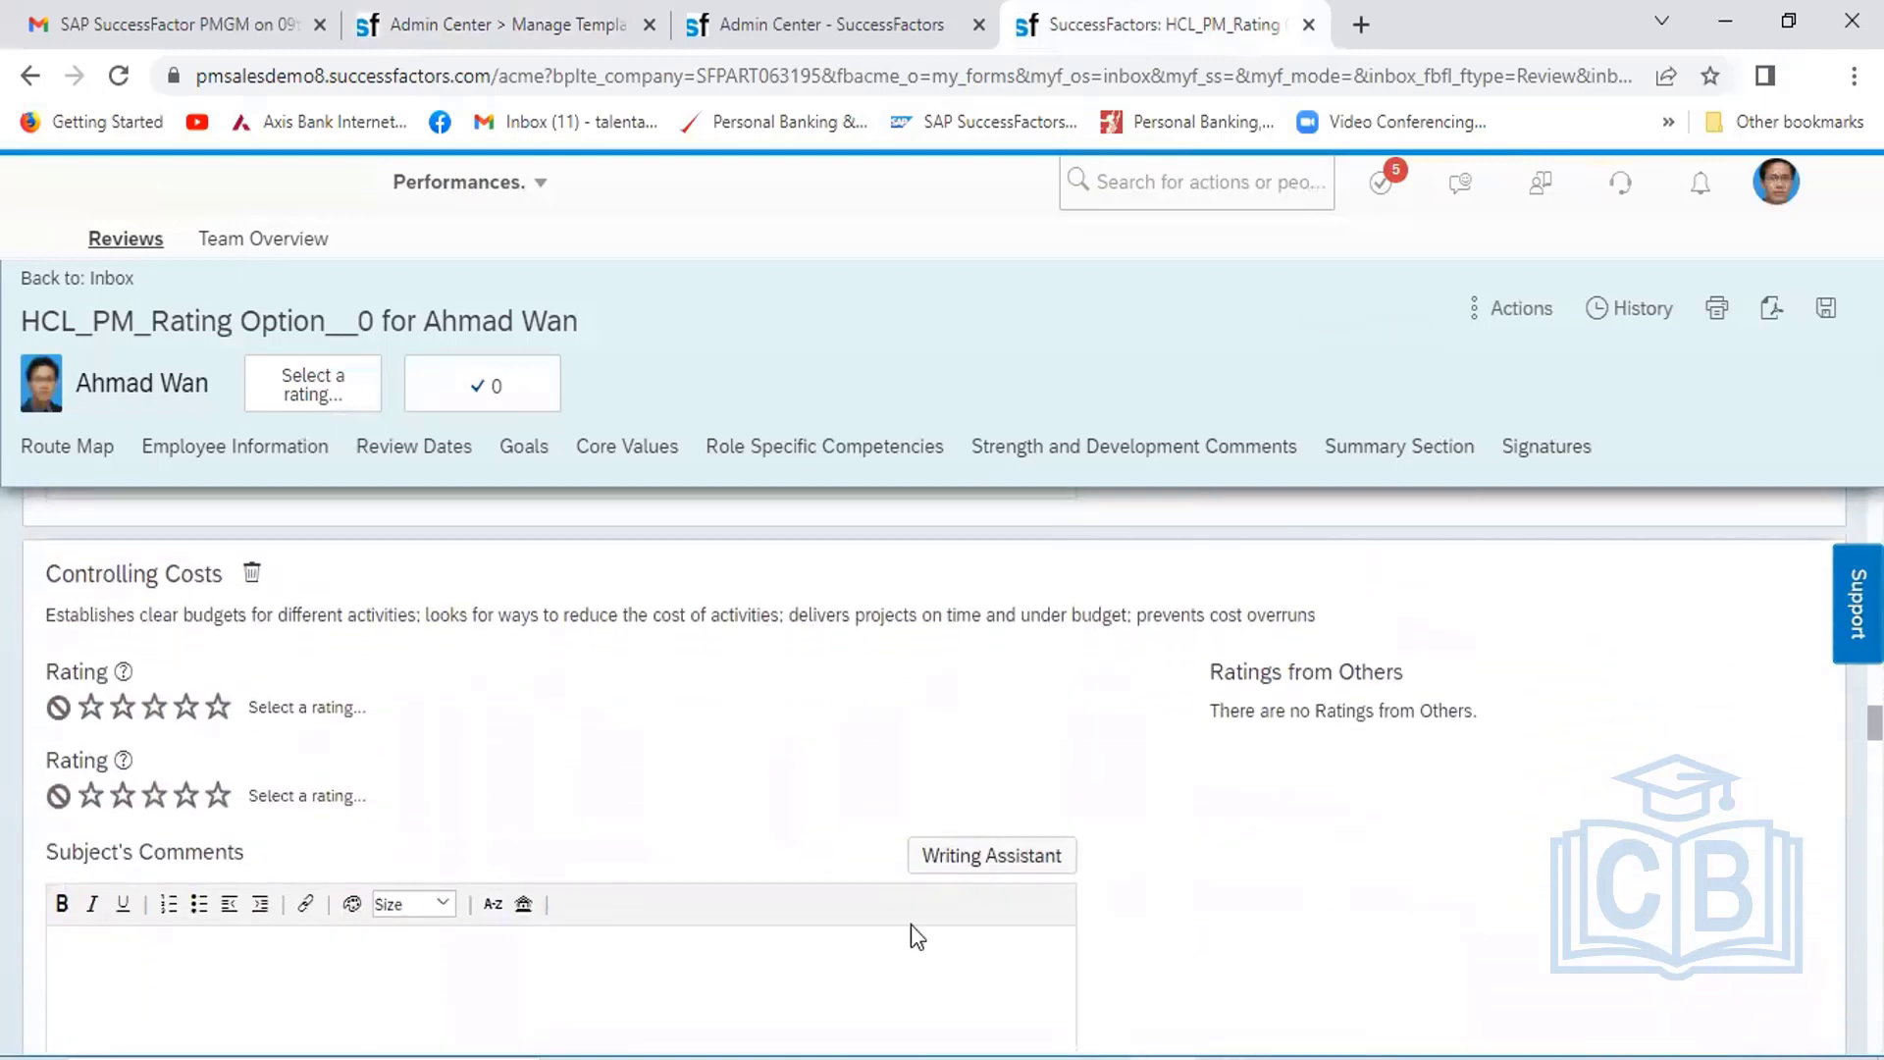
{"action": "left_click", "coordinate": [155, 796]}
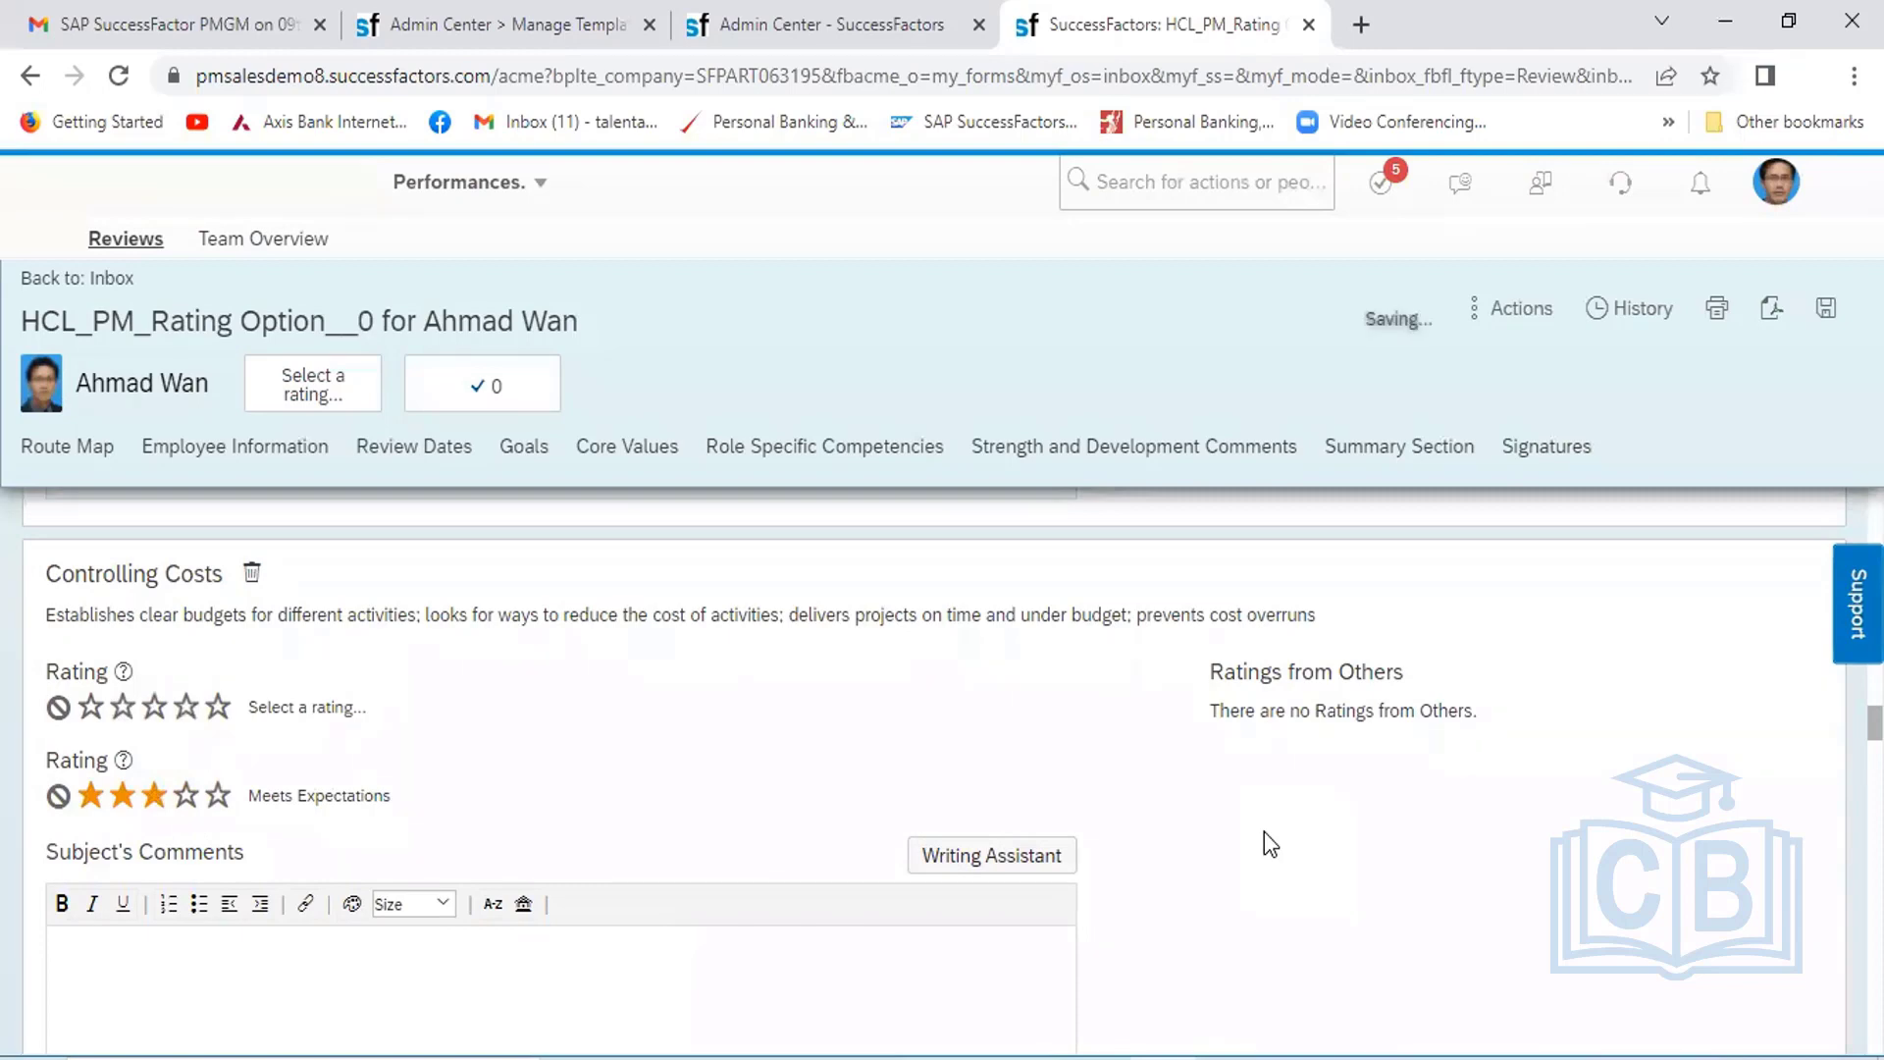
Give Critical Thinking and Delegating Responsibility three stars each (Meets Expectations) in their second ratings
{"action": "scroll", "coordinate": [1264, 832], "scroll_direction": "down", "scroll_amount": 6}
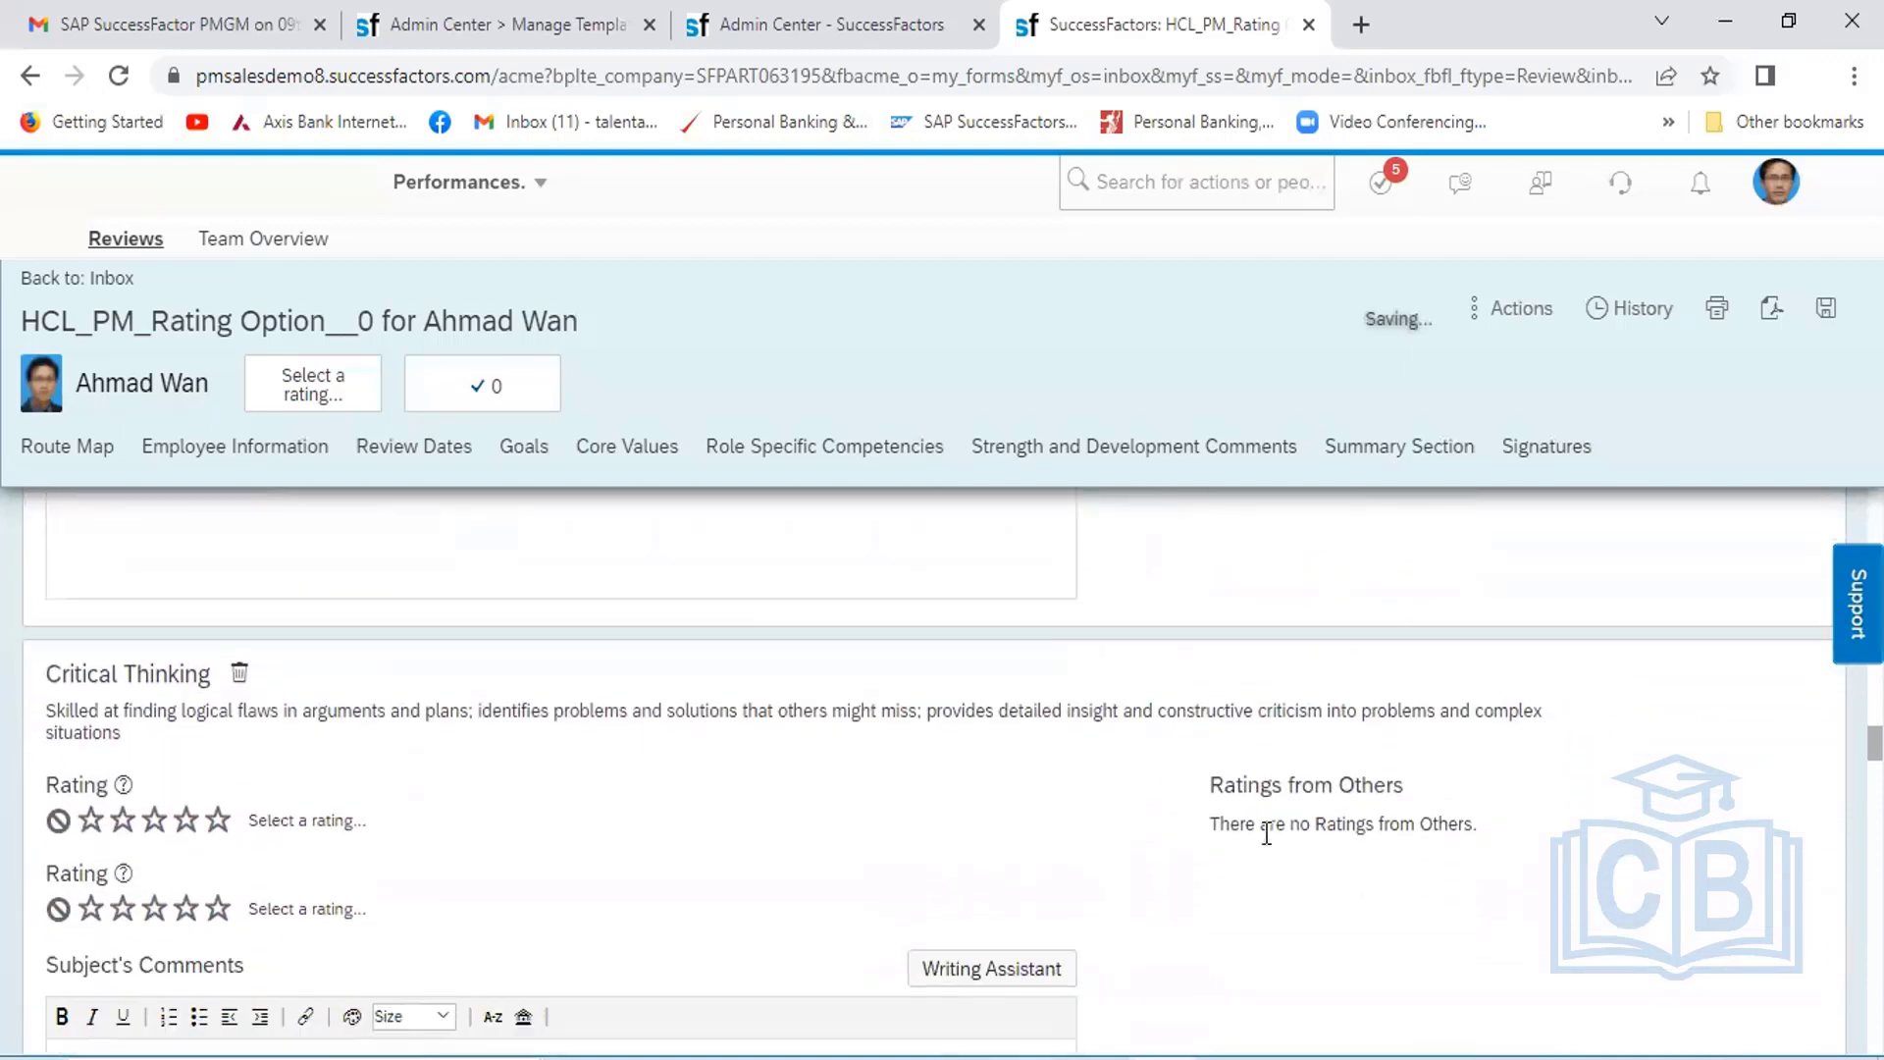
{"action": "scroll", "coordinate": [1266, 832], "scroll_direction": "down", "scroll_amount": 1}
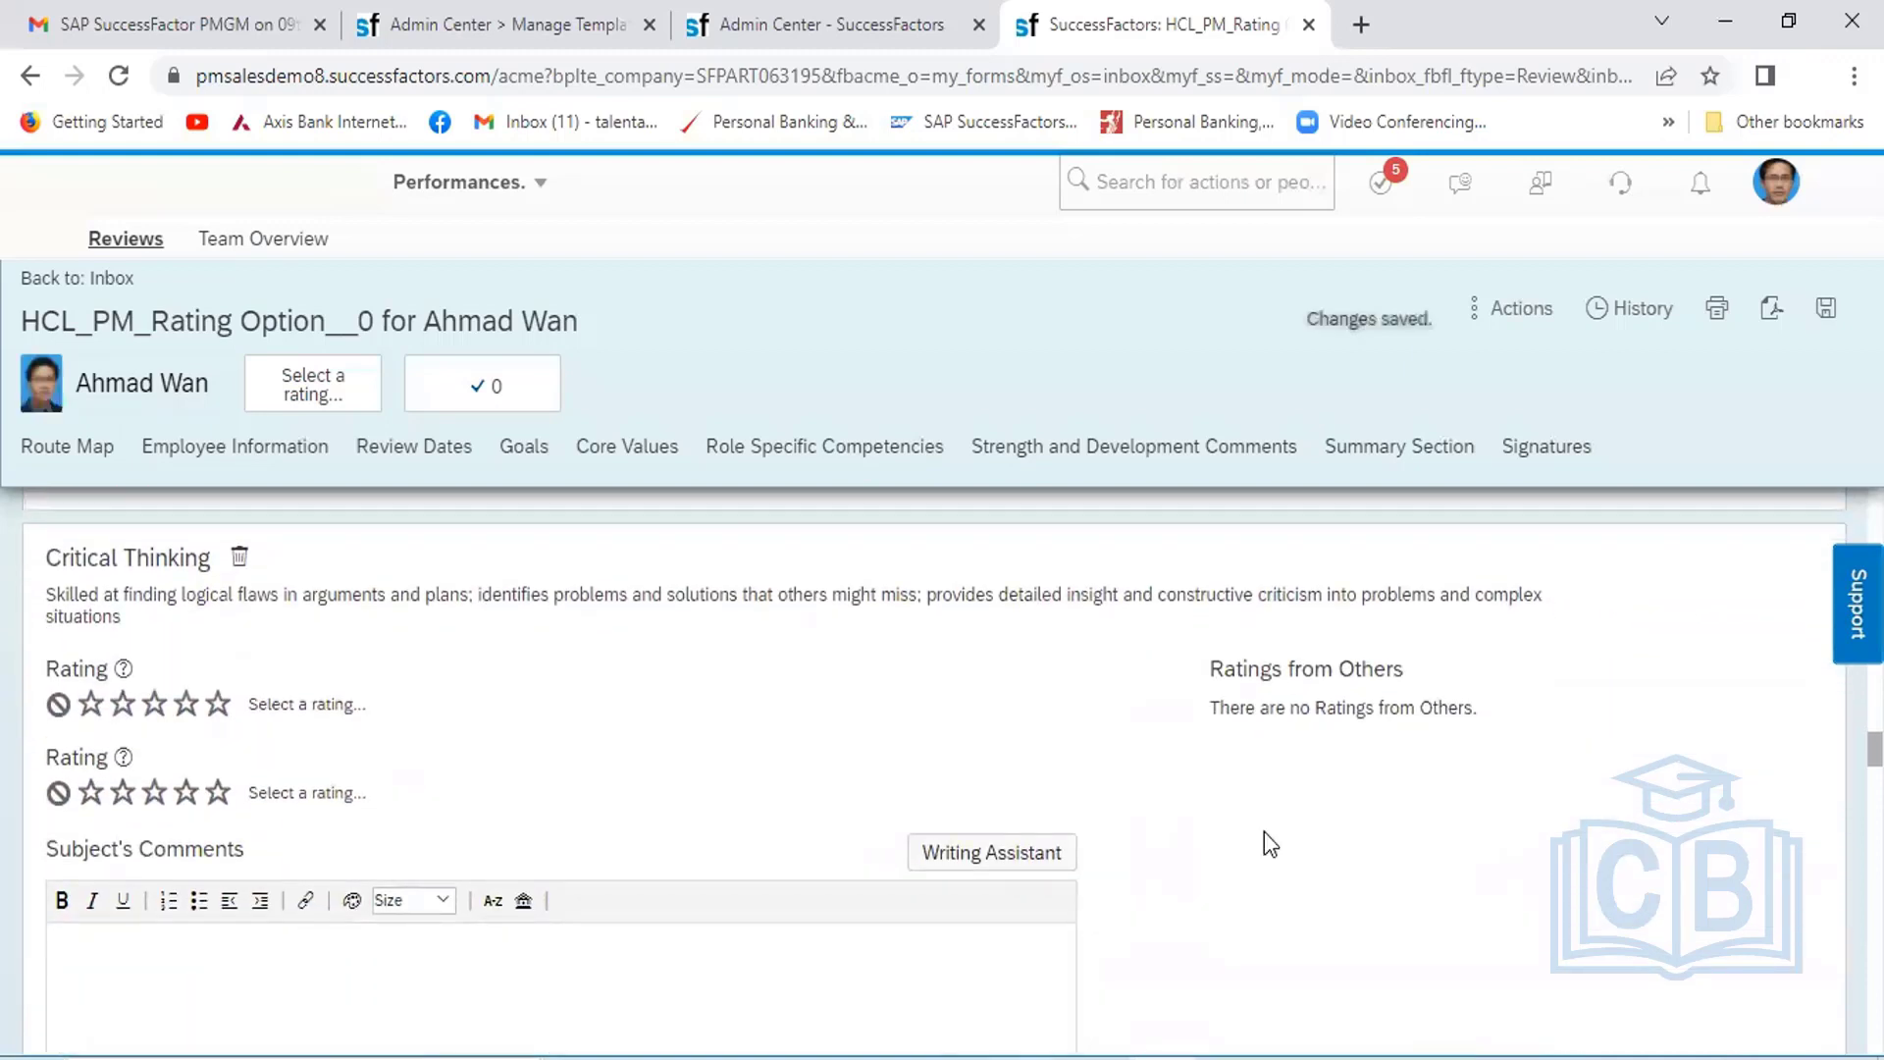
{"action": "left_click", "coordinate": [154, 795]}
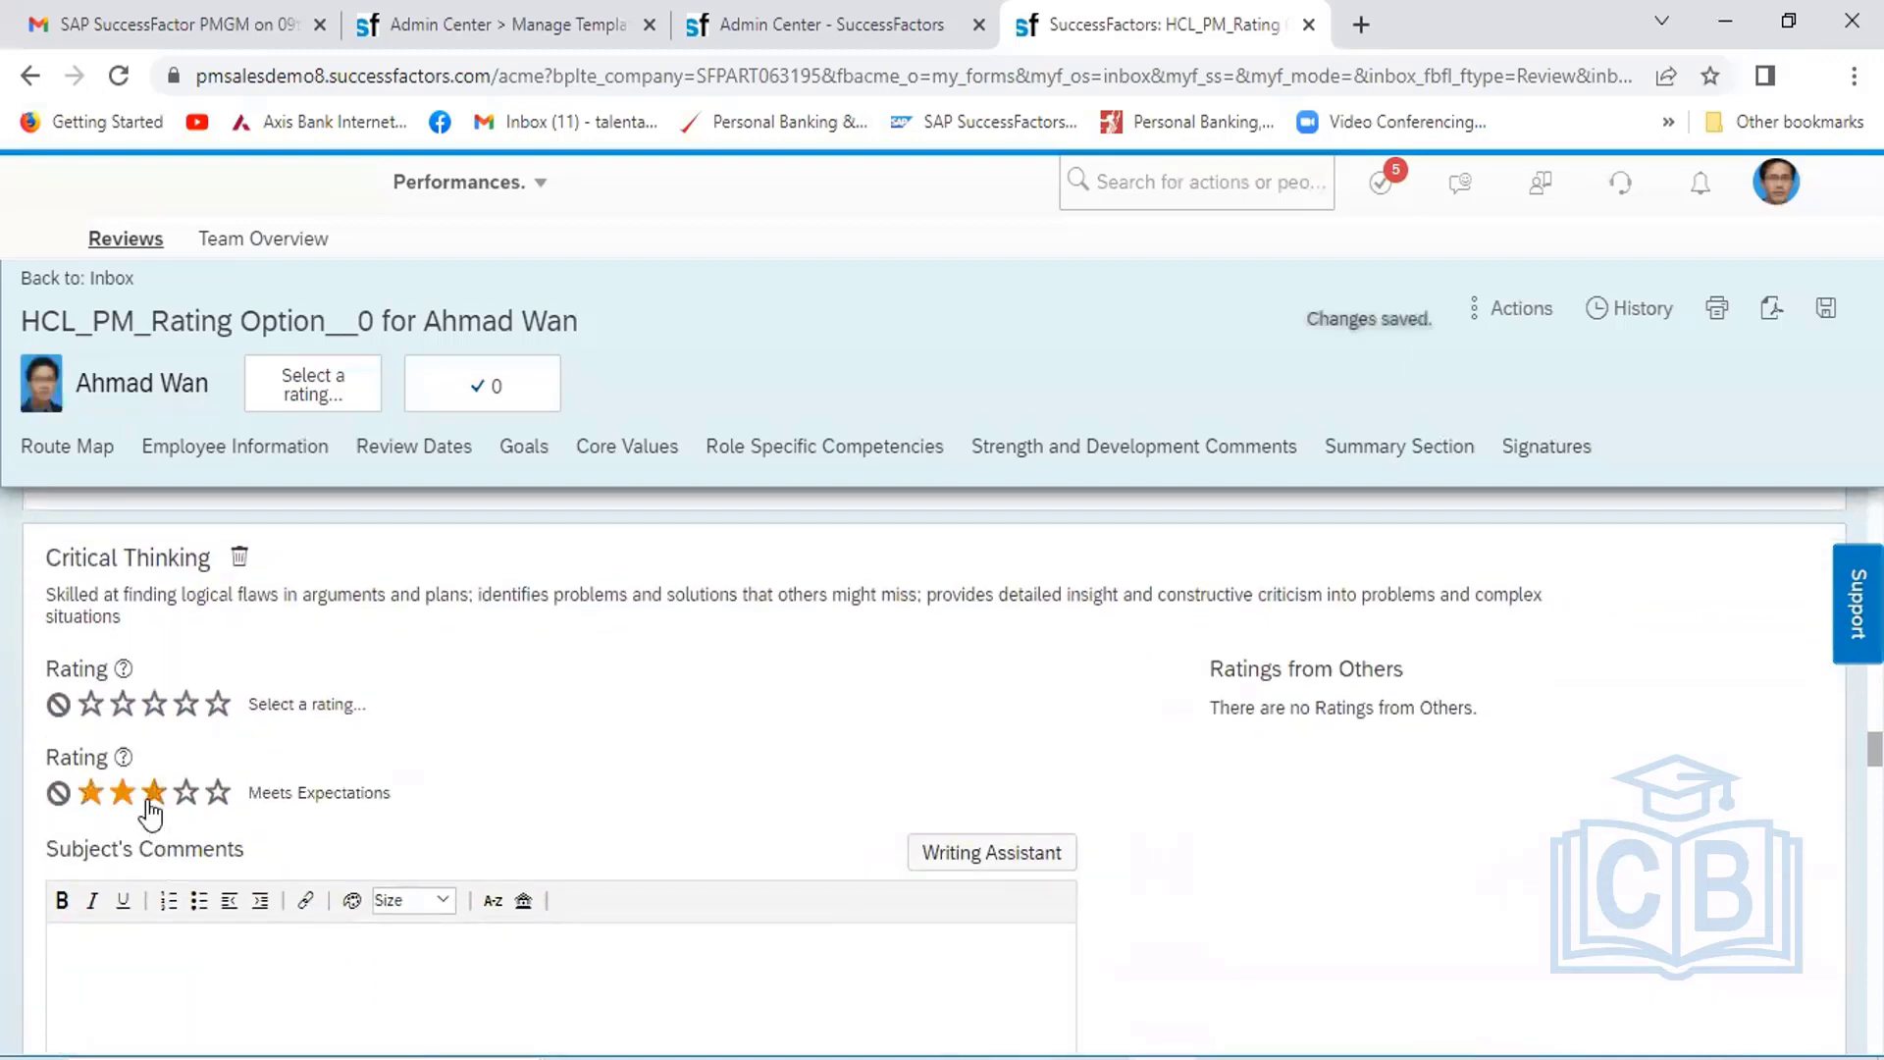
{"action": "scroll", "coordinate": [1288, 884], "scroll_direction": "down", "scroll_amount": 6}
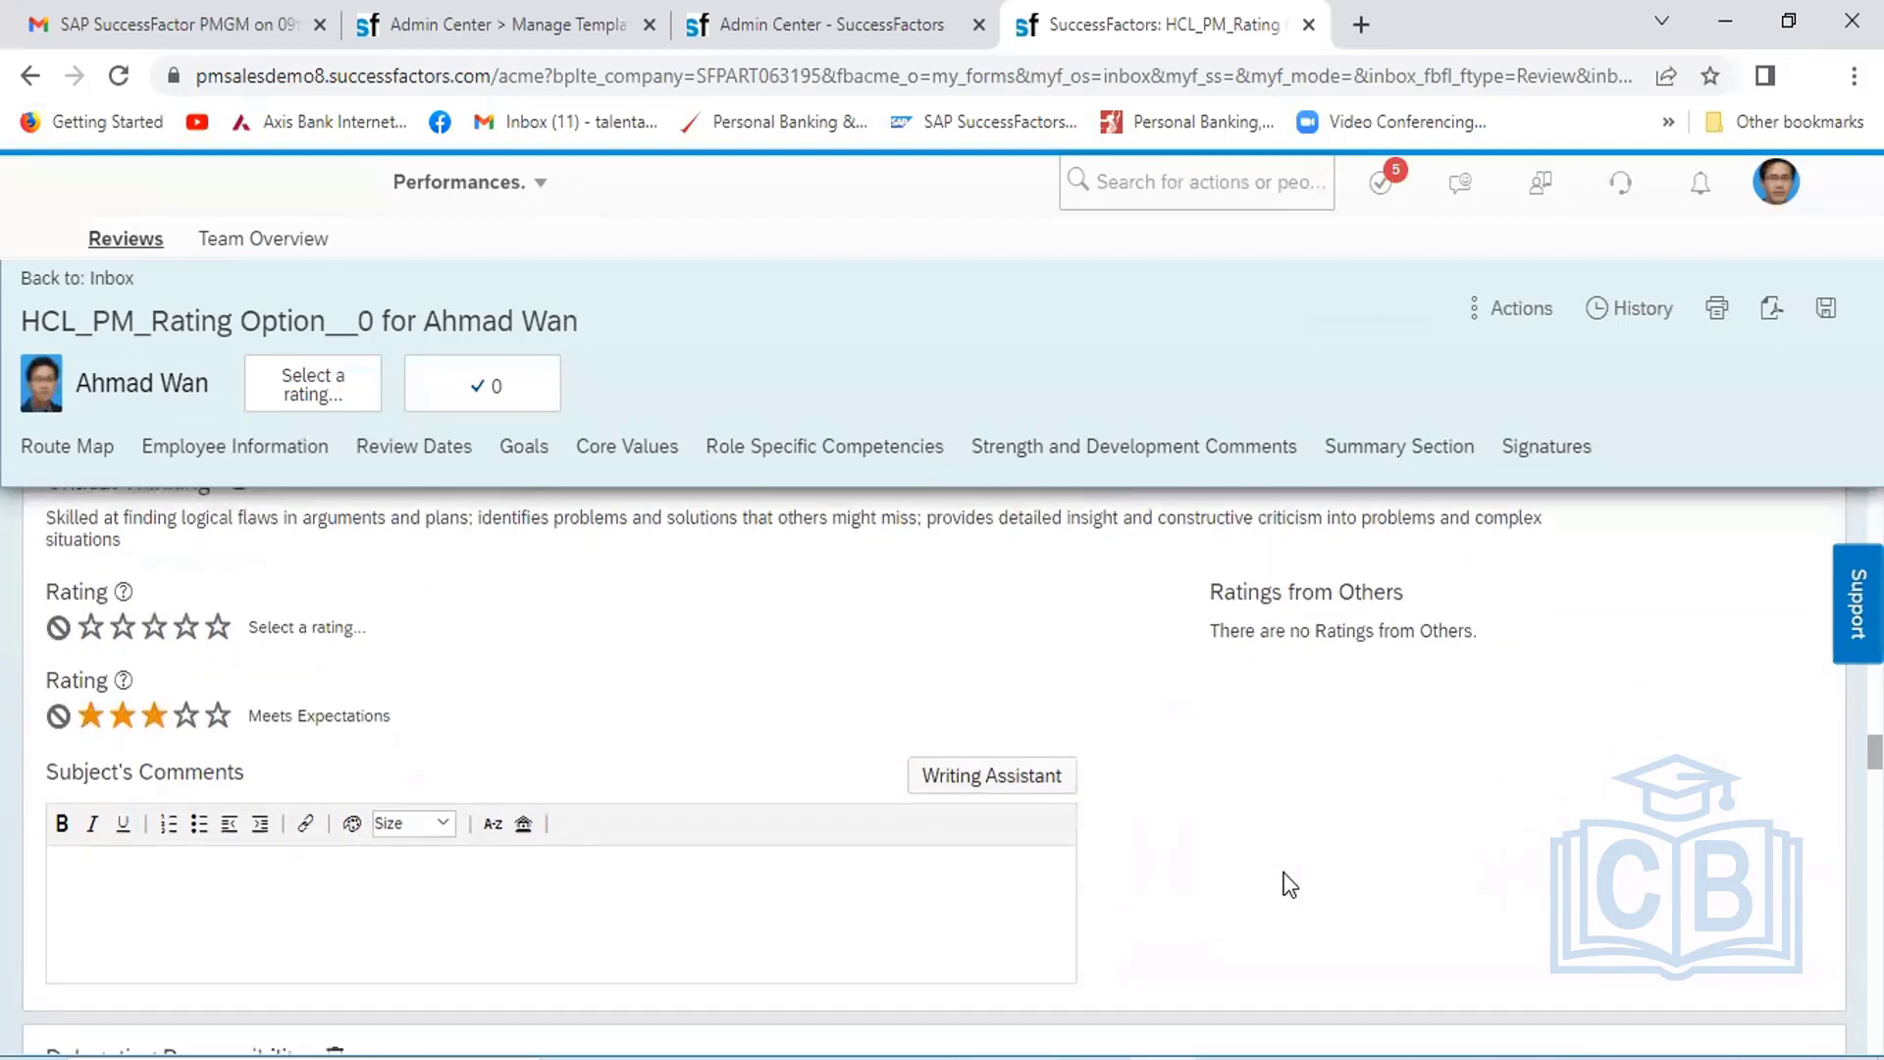
{"action": "scroll", "coordinate": [1288, 883], "scroll_direction": "down", "scroll_amount": 1}
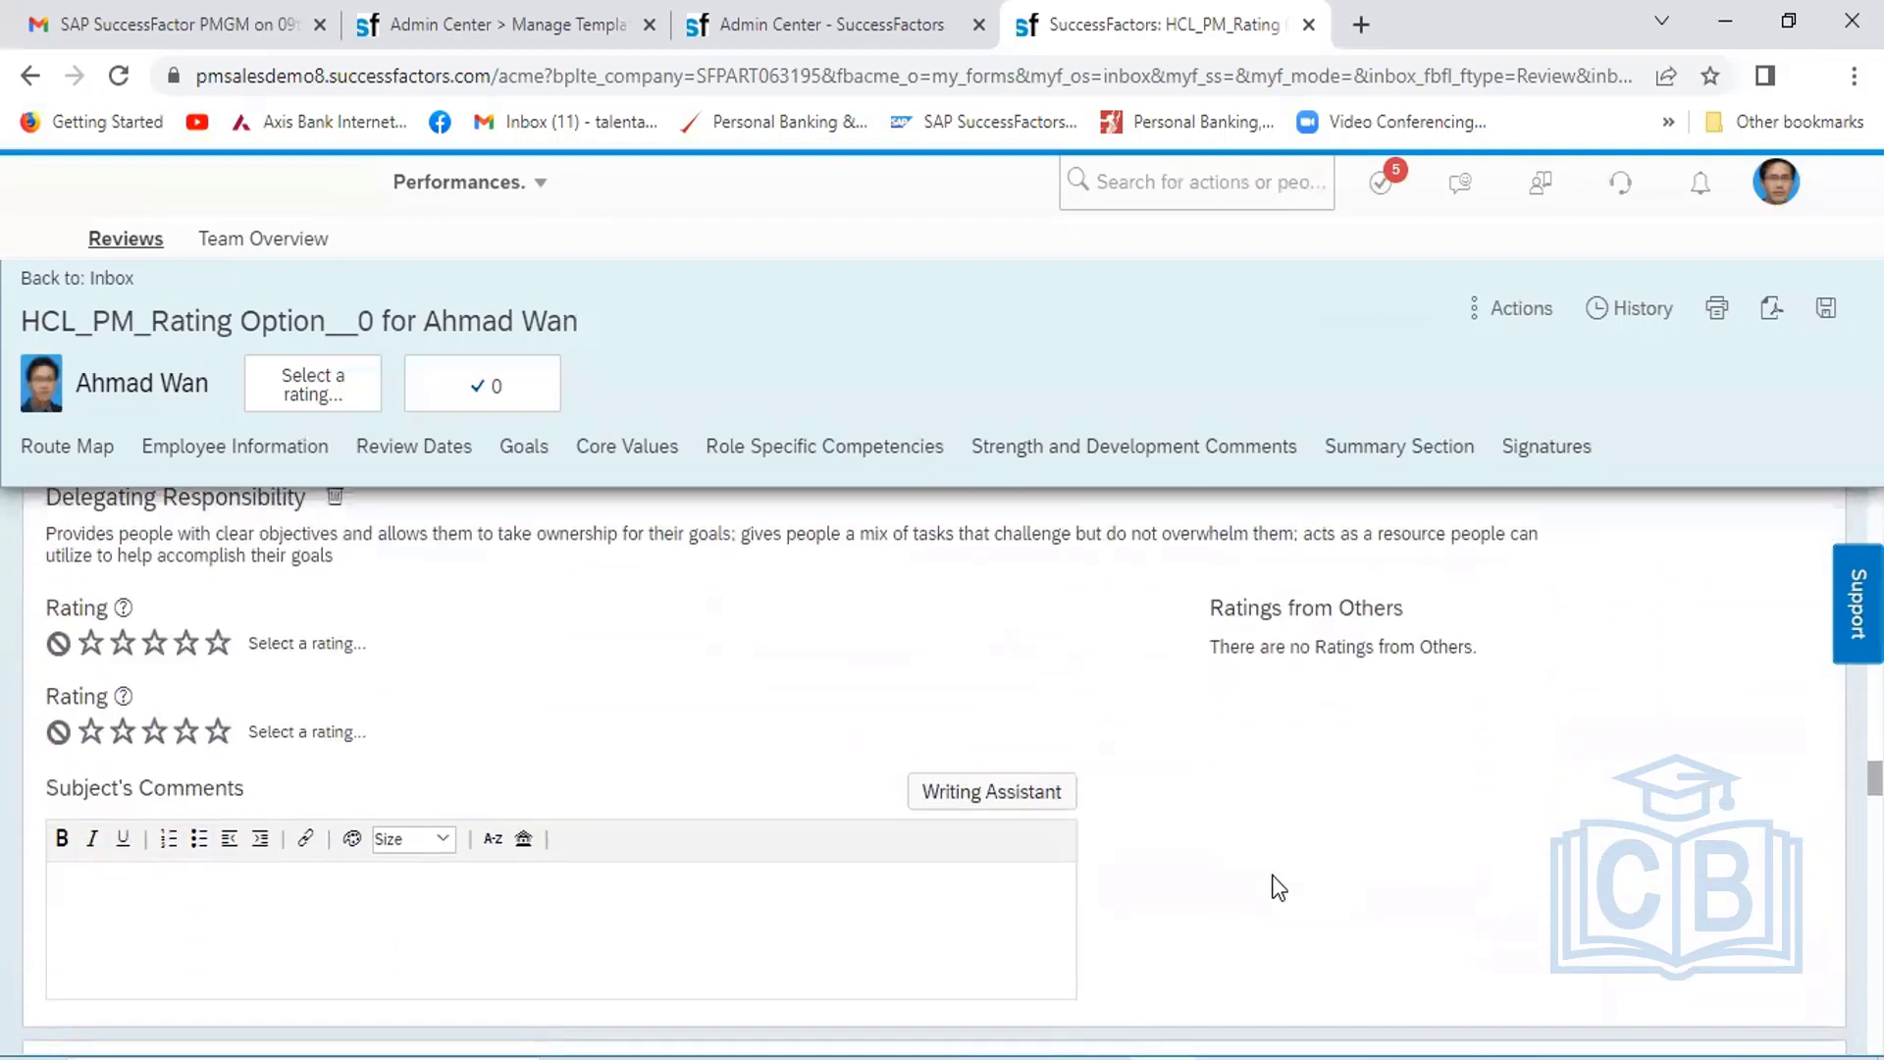
{"action": "left_click", "coordinate": [153, 731]}
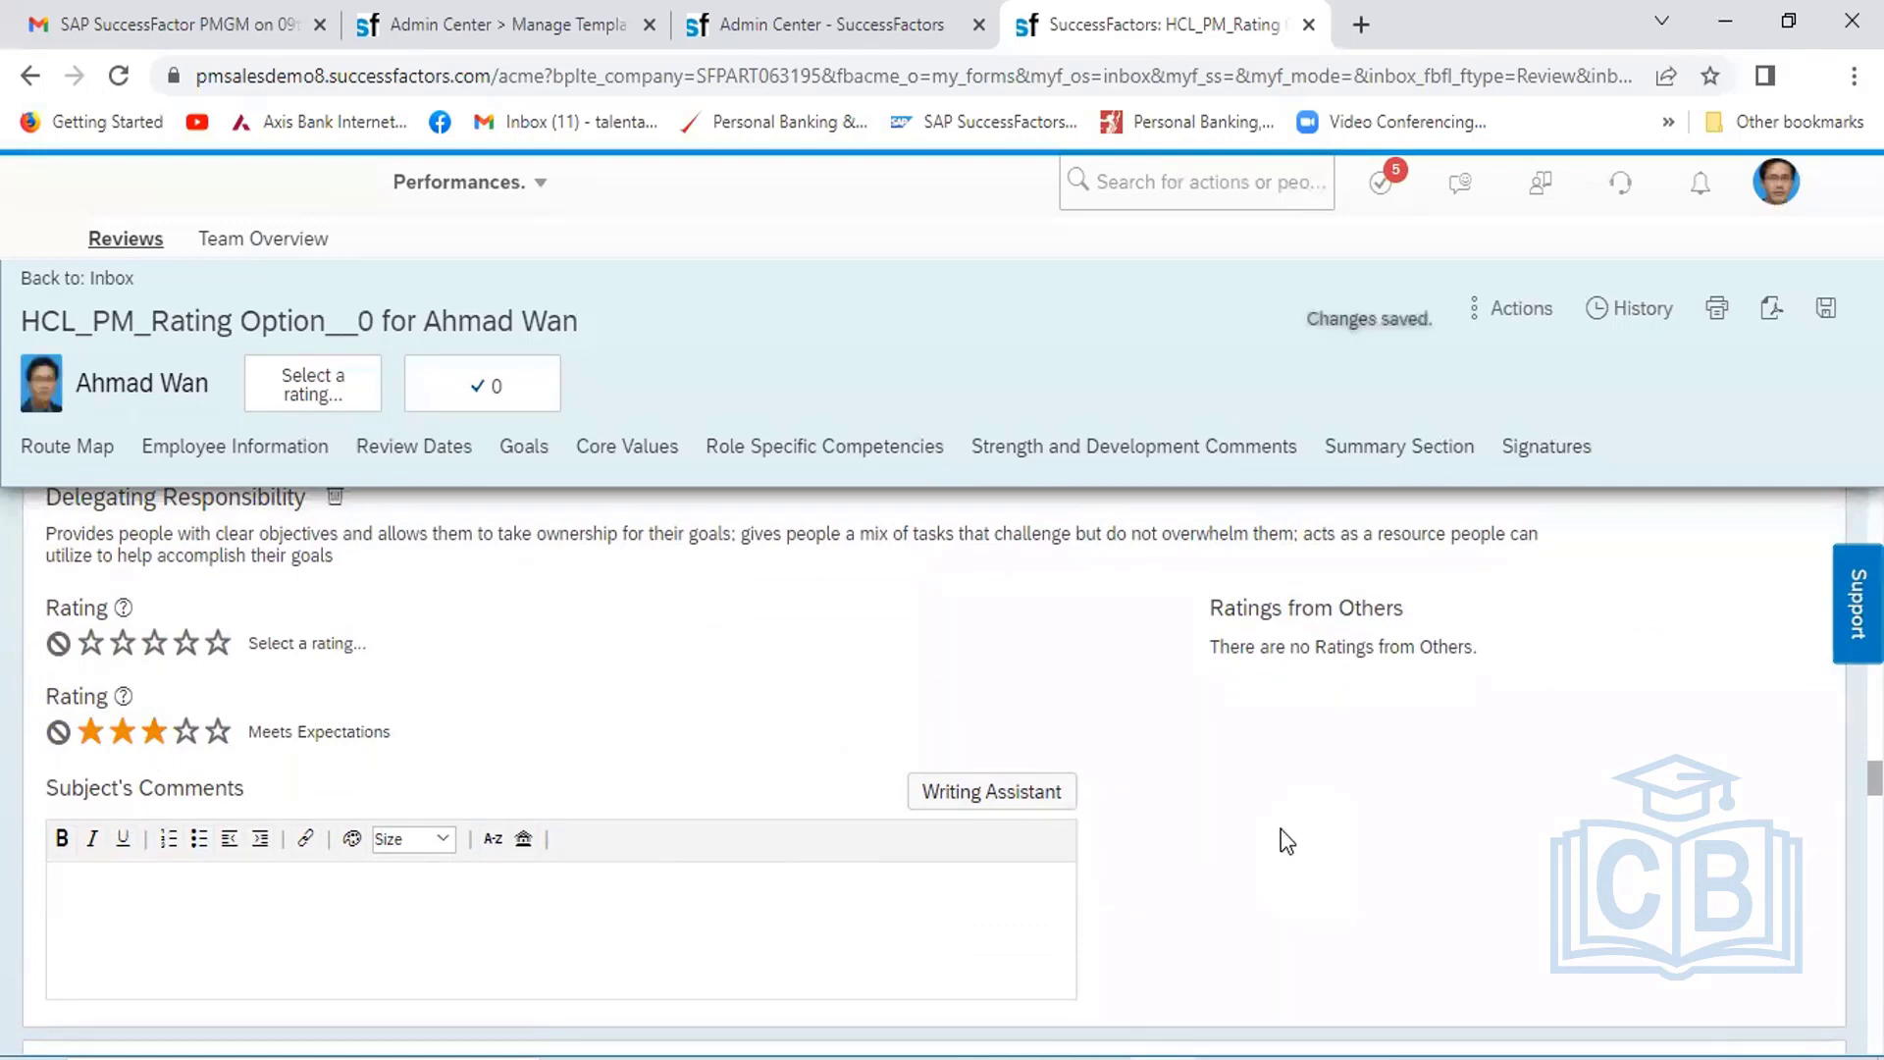
Give Inspiring and Motivating Others and Managing from a Distance three stars each (Meets Expectations) in their second ratings
{"action": "scroll", "coordinate": [1280, 828], "scroll_direction": "down", "scroll_amount": 5}
{"action": "scroll", "coordinate": [1283, 827], "scroll_direction": "down", "scroll_amount": 2}
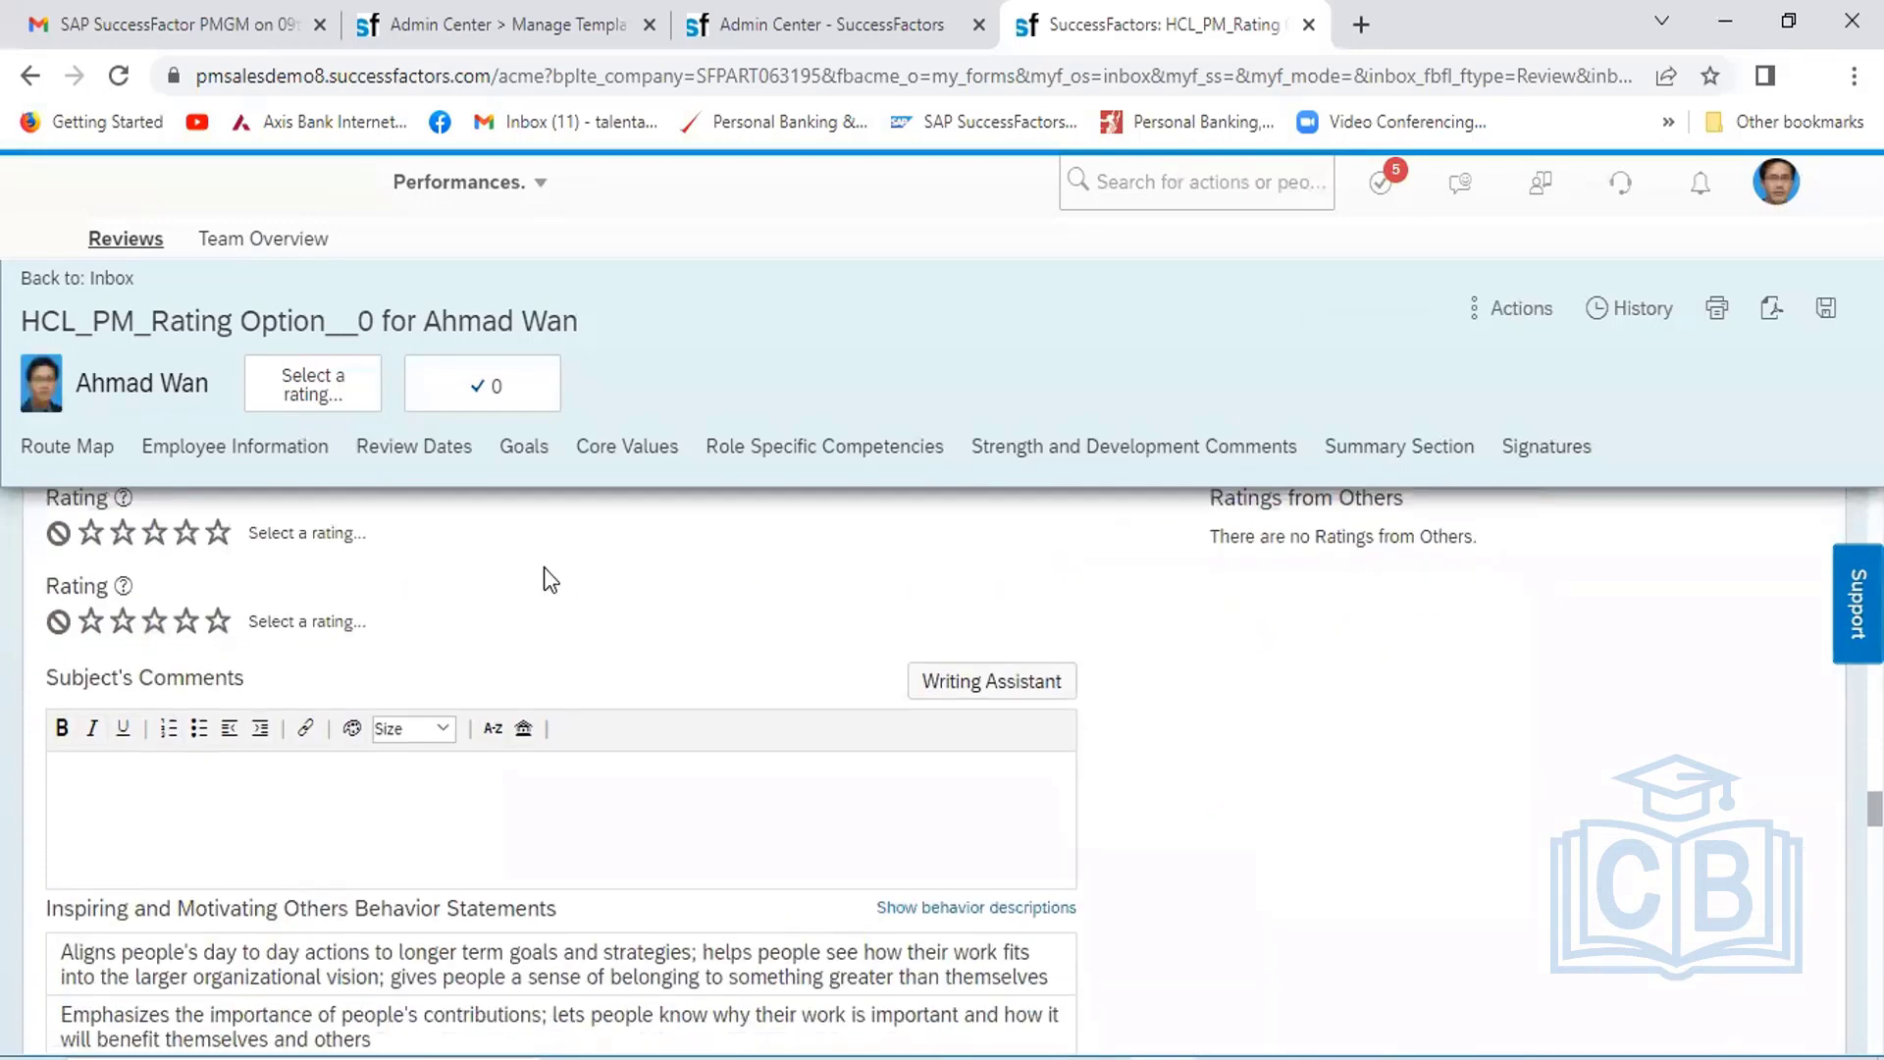
{"action": "left_click", "coordinate": [154, 620]}
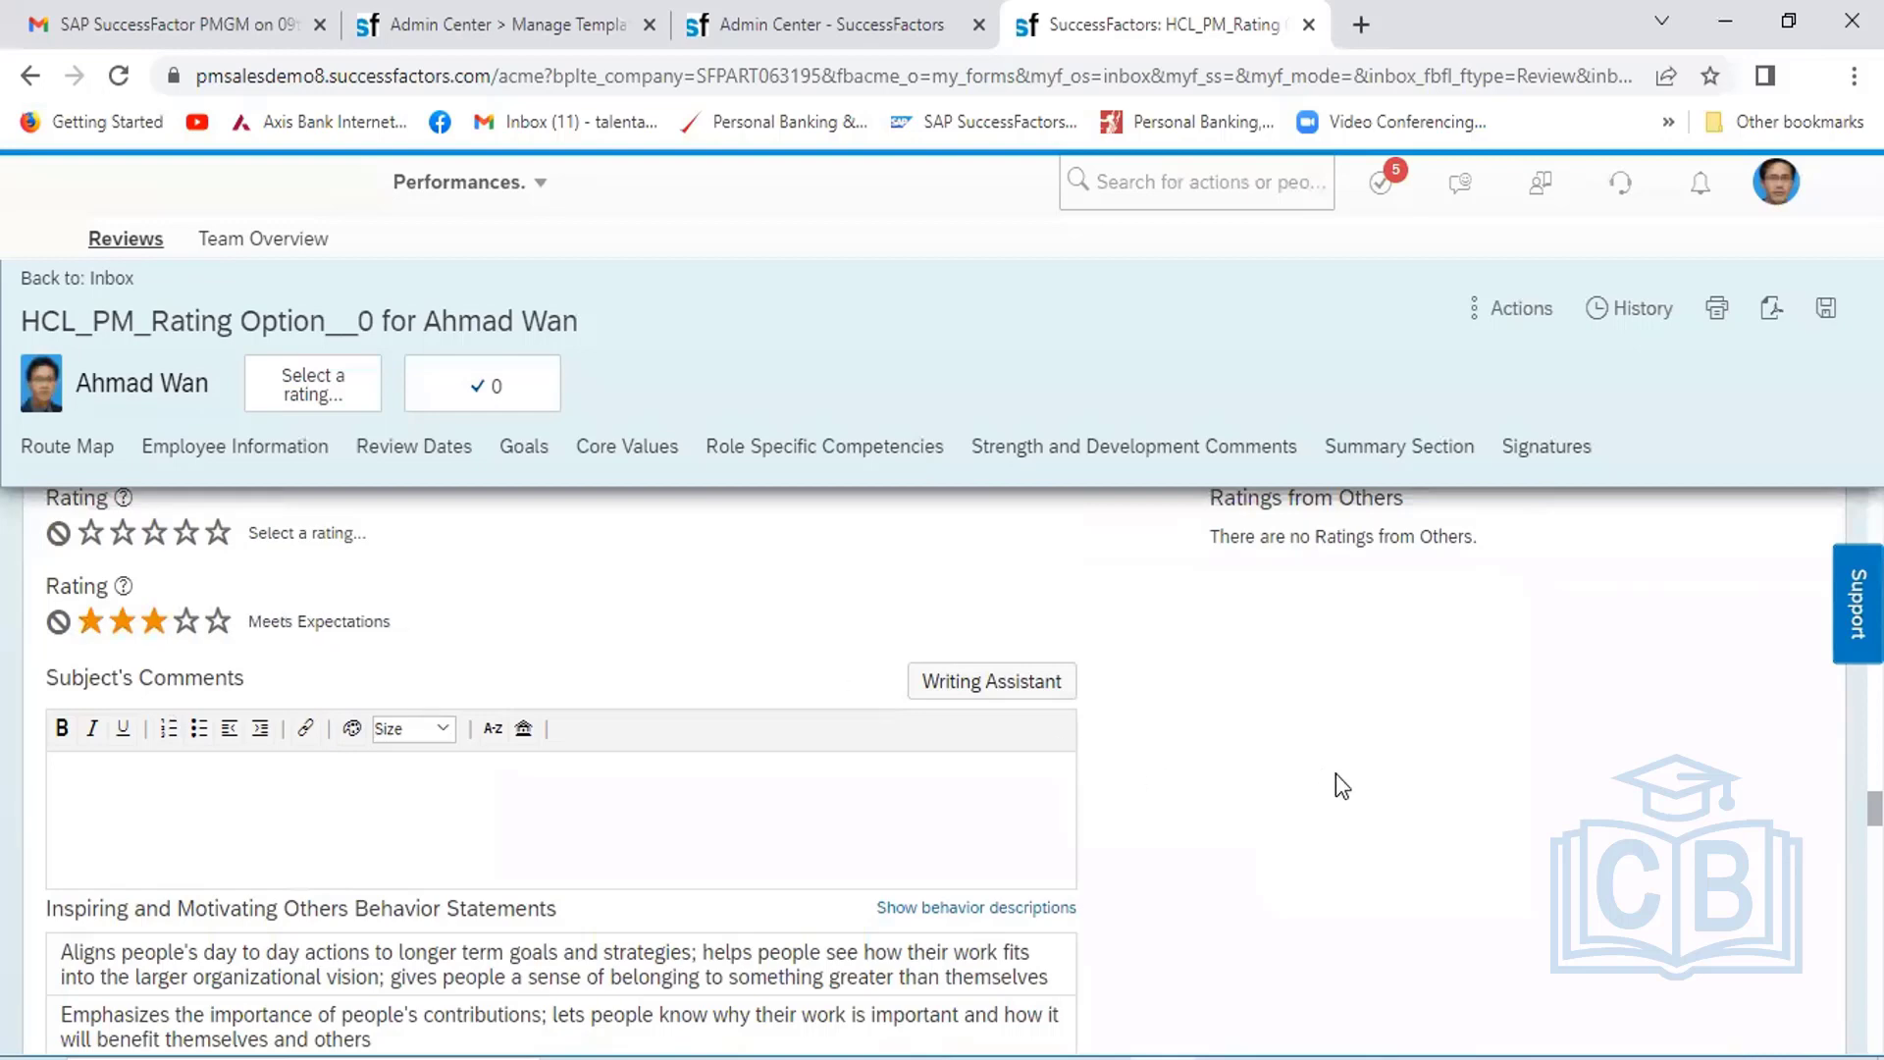
{"action": "scroll", "coordinate": [1334, 773], "scroll_direction": "down", "scroll_amount": 6}
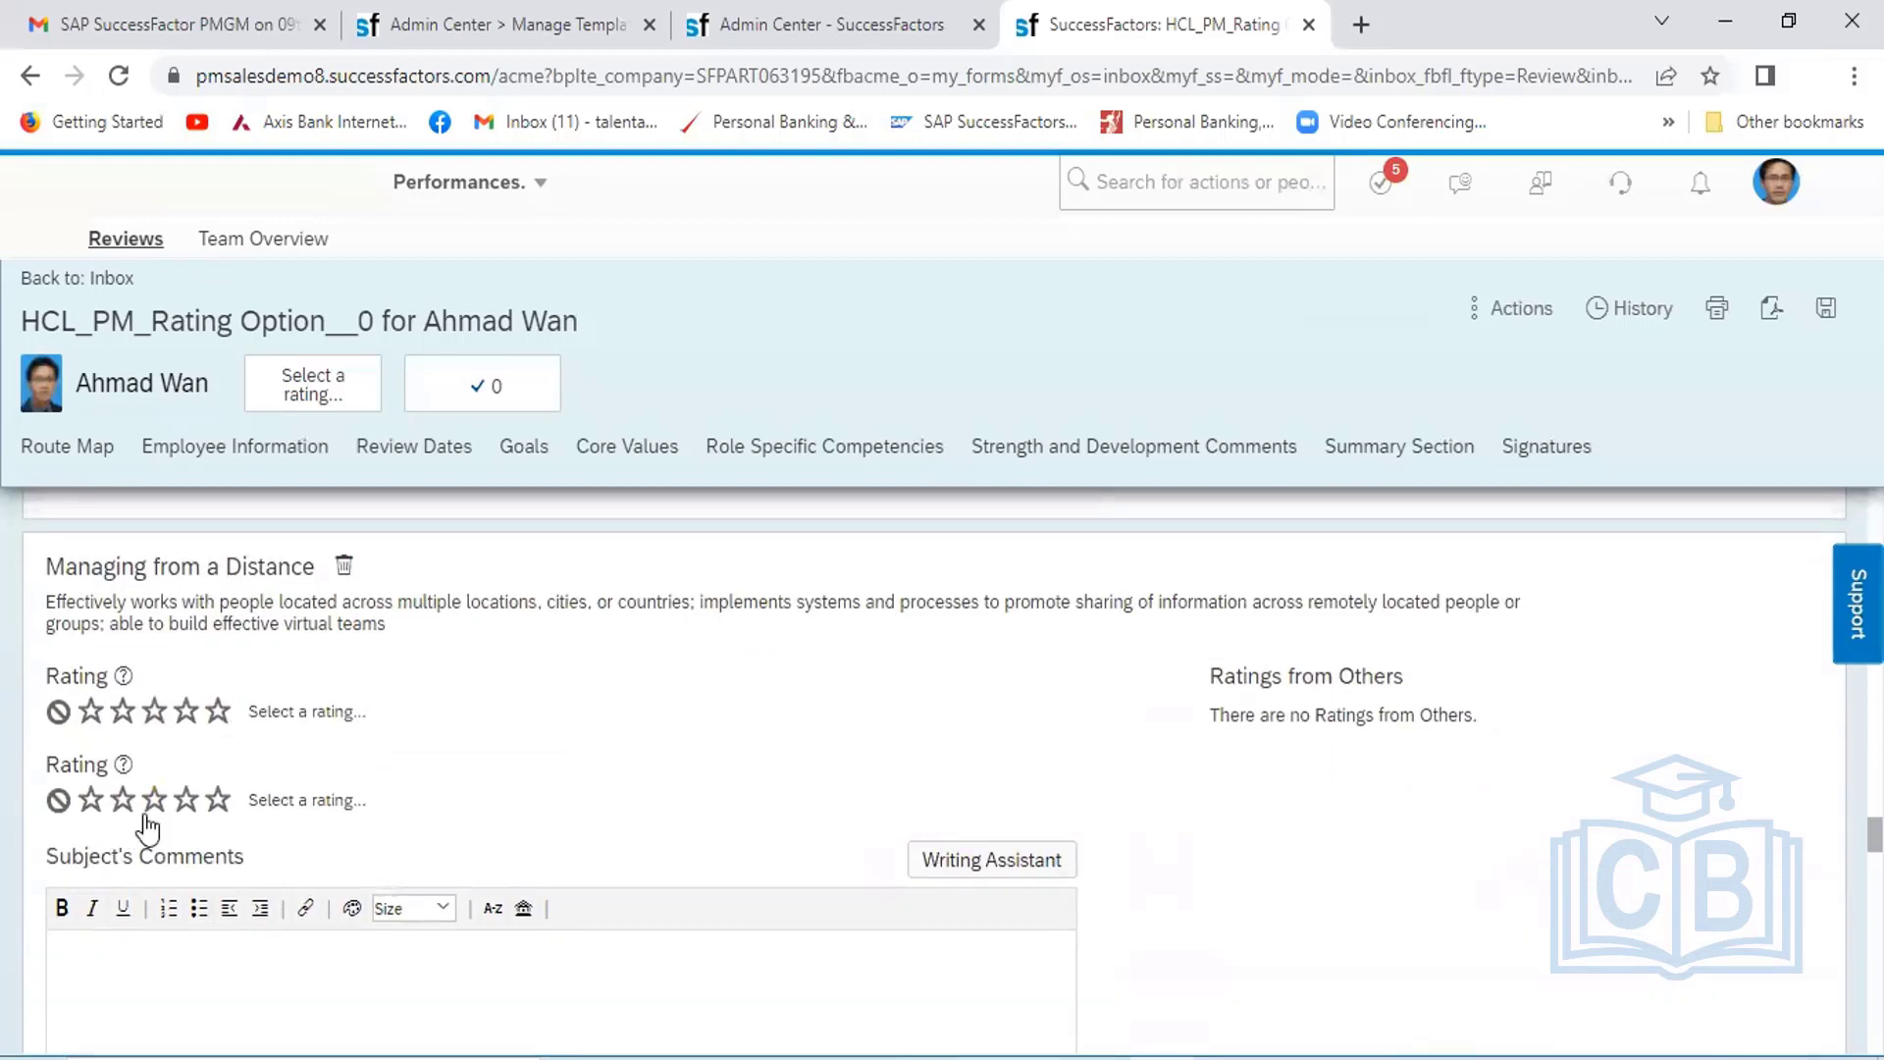
{"action": "left_click", "coordinate": [150, 812]}
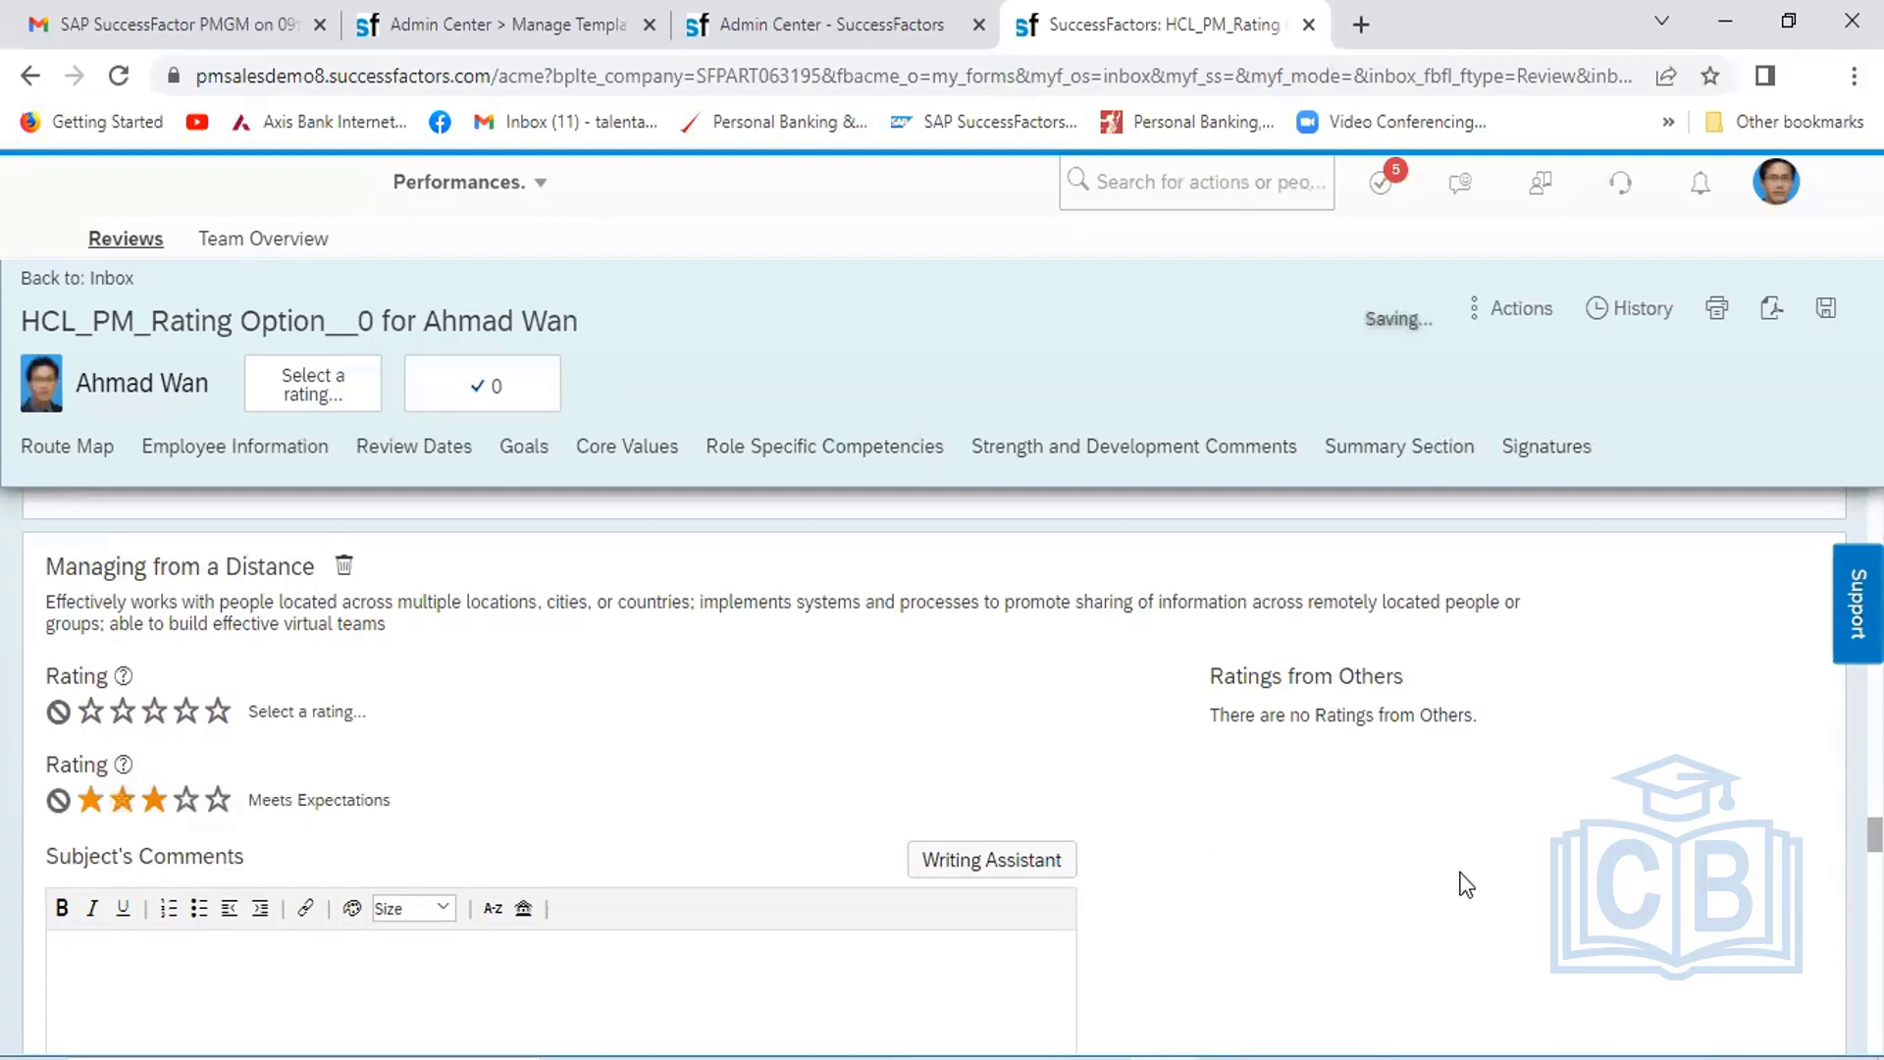
Give the Setting a Strategic Vision competency three stars (Meets Expectations) in its second rating
{"action": "scroll", "coordinate": [1465, 883], "scroll_direction": "down", "scroll_amount": 5}
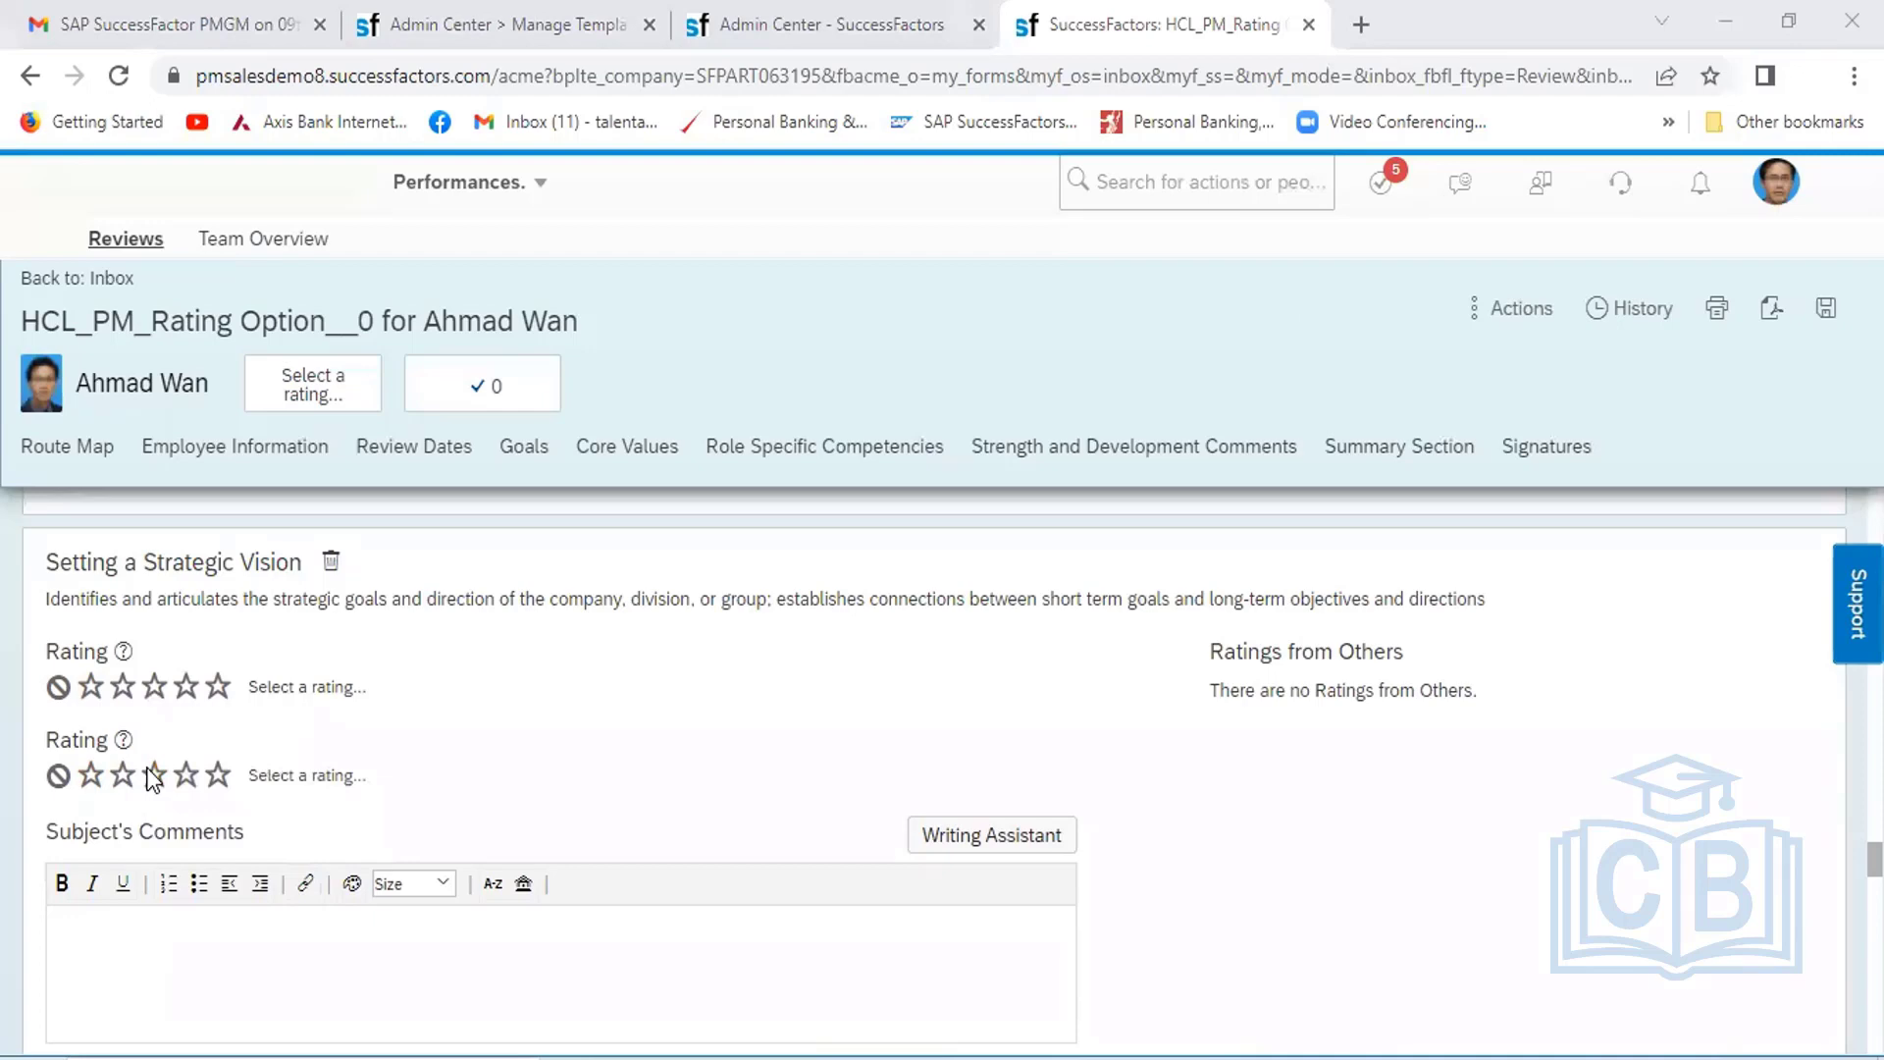
{"action": "key", "text": "super"}
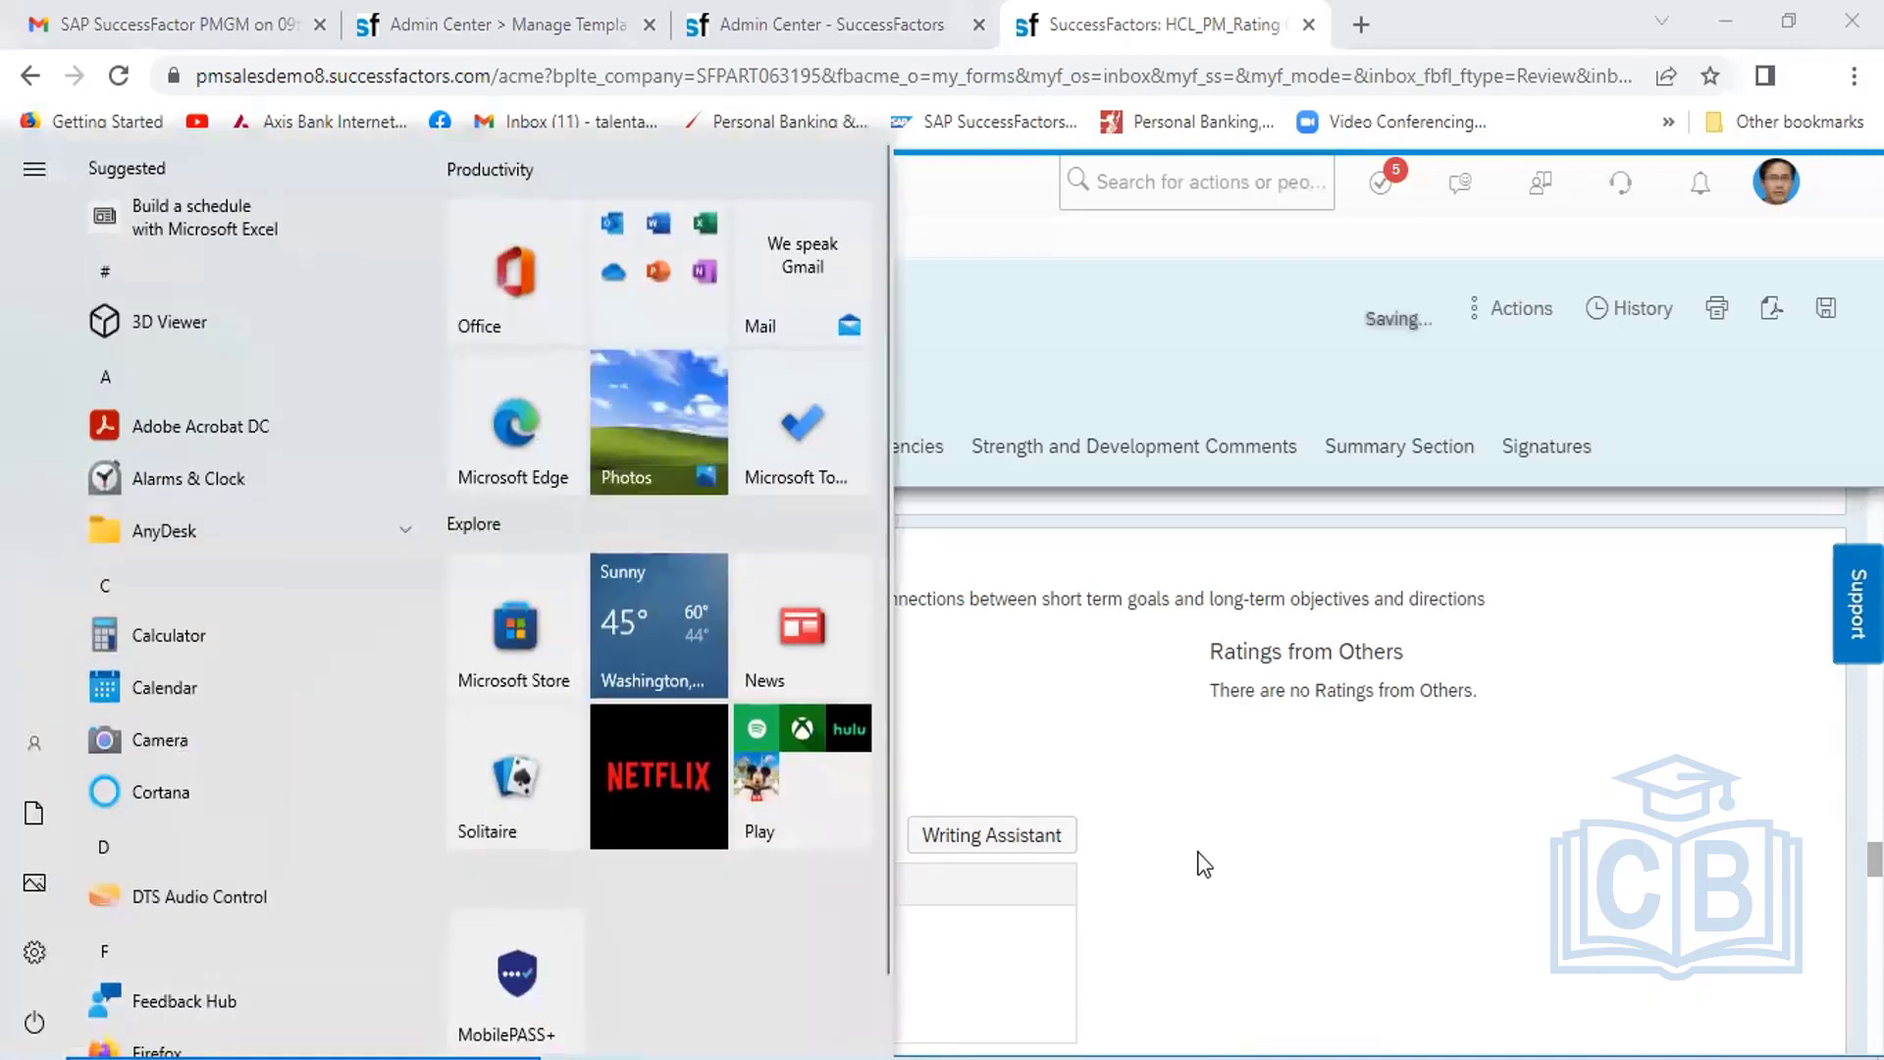
{"action": "key", "text": "super"}
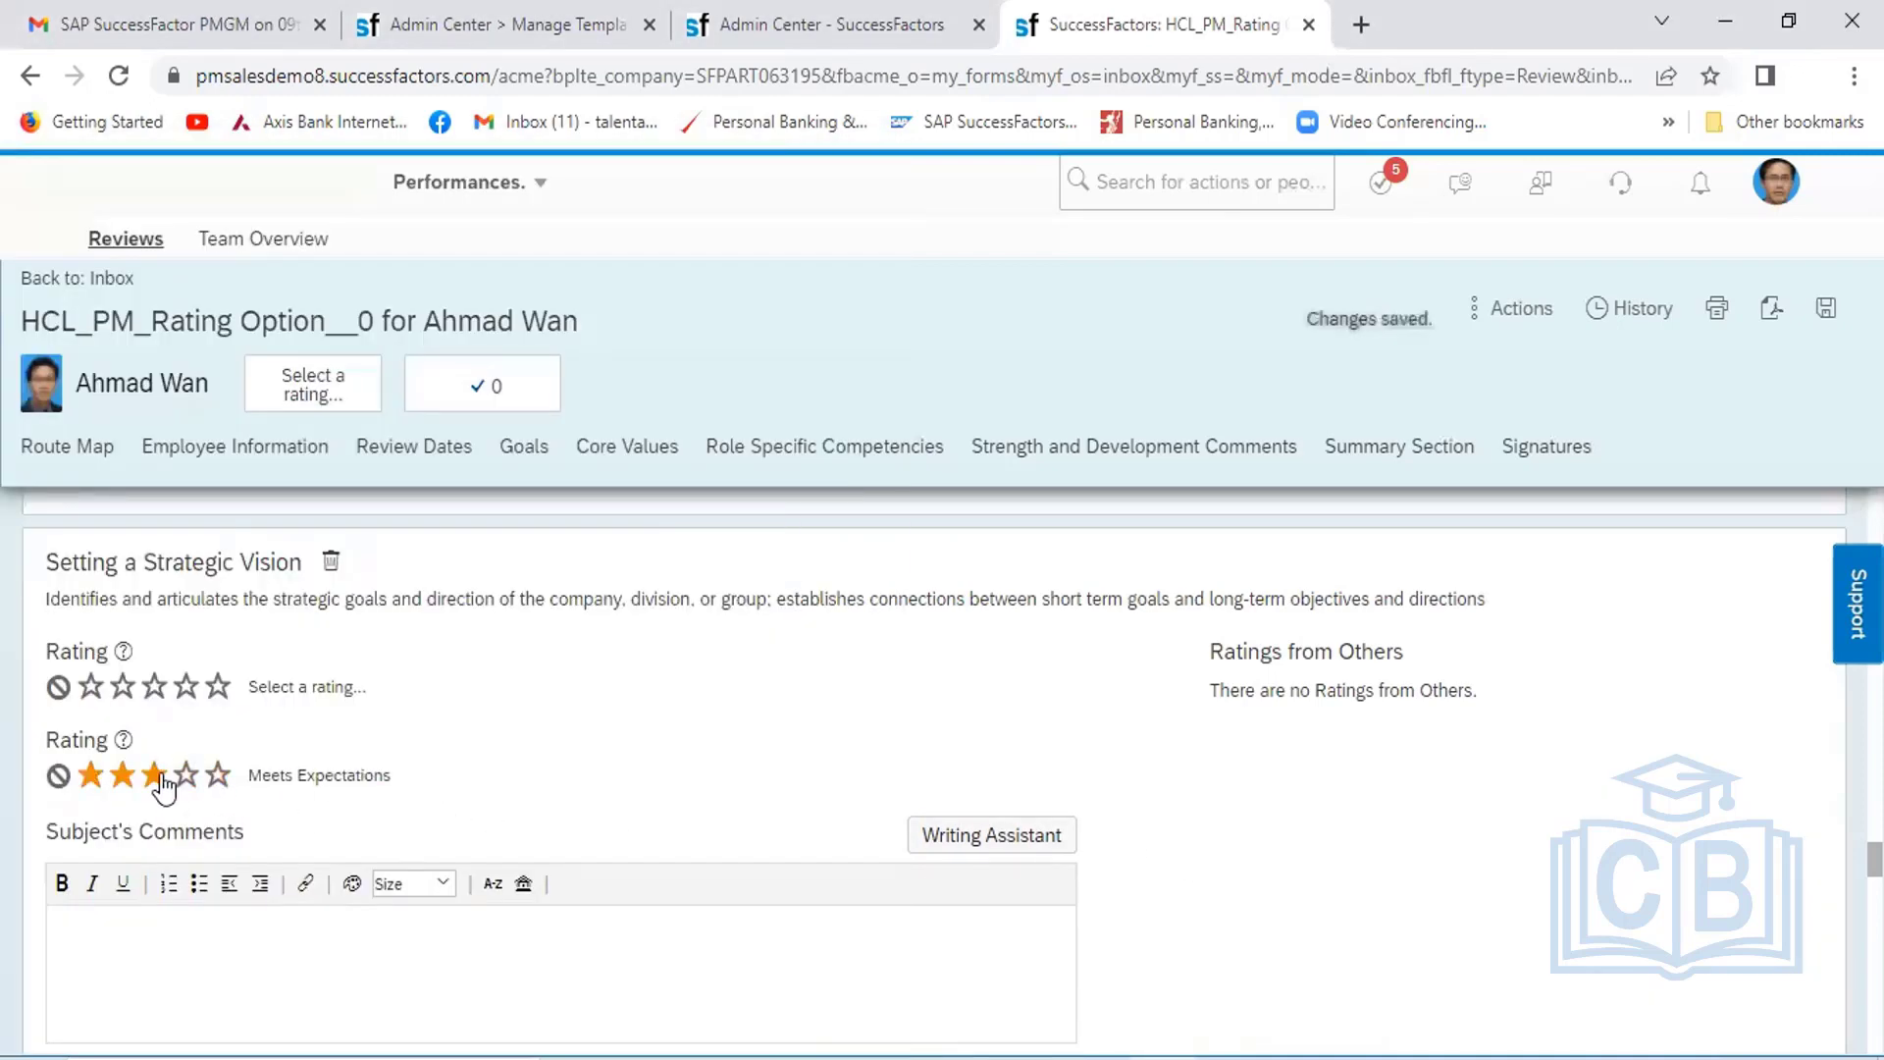
Keep three stars for Setting a Strategic Vision and give Thinking Globally four stars (Exceeds Expectations) in its second rating
{"action": "left_click", "coordinate": [157, 780]}
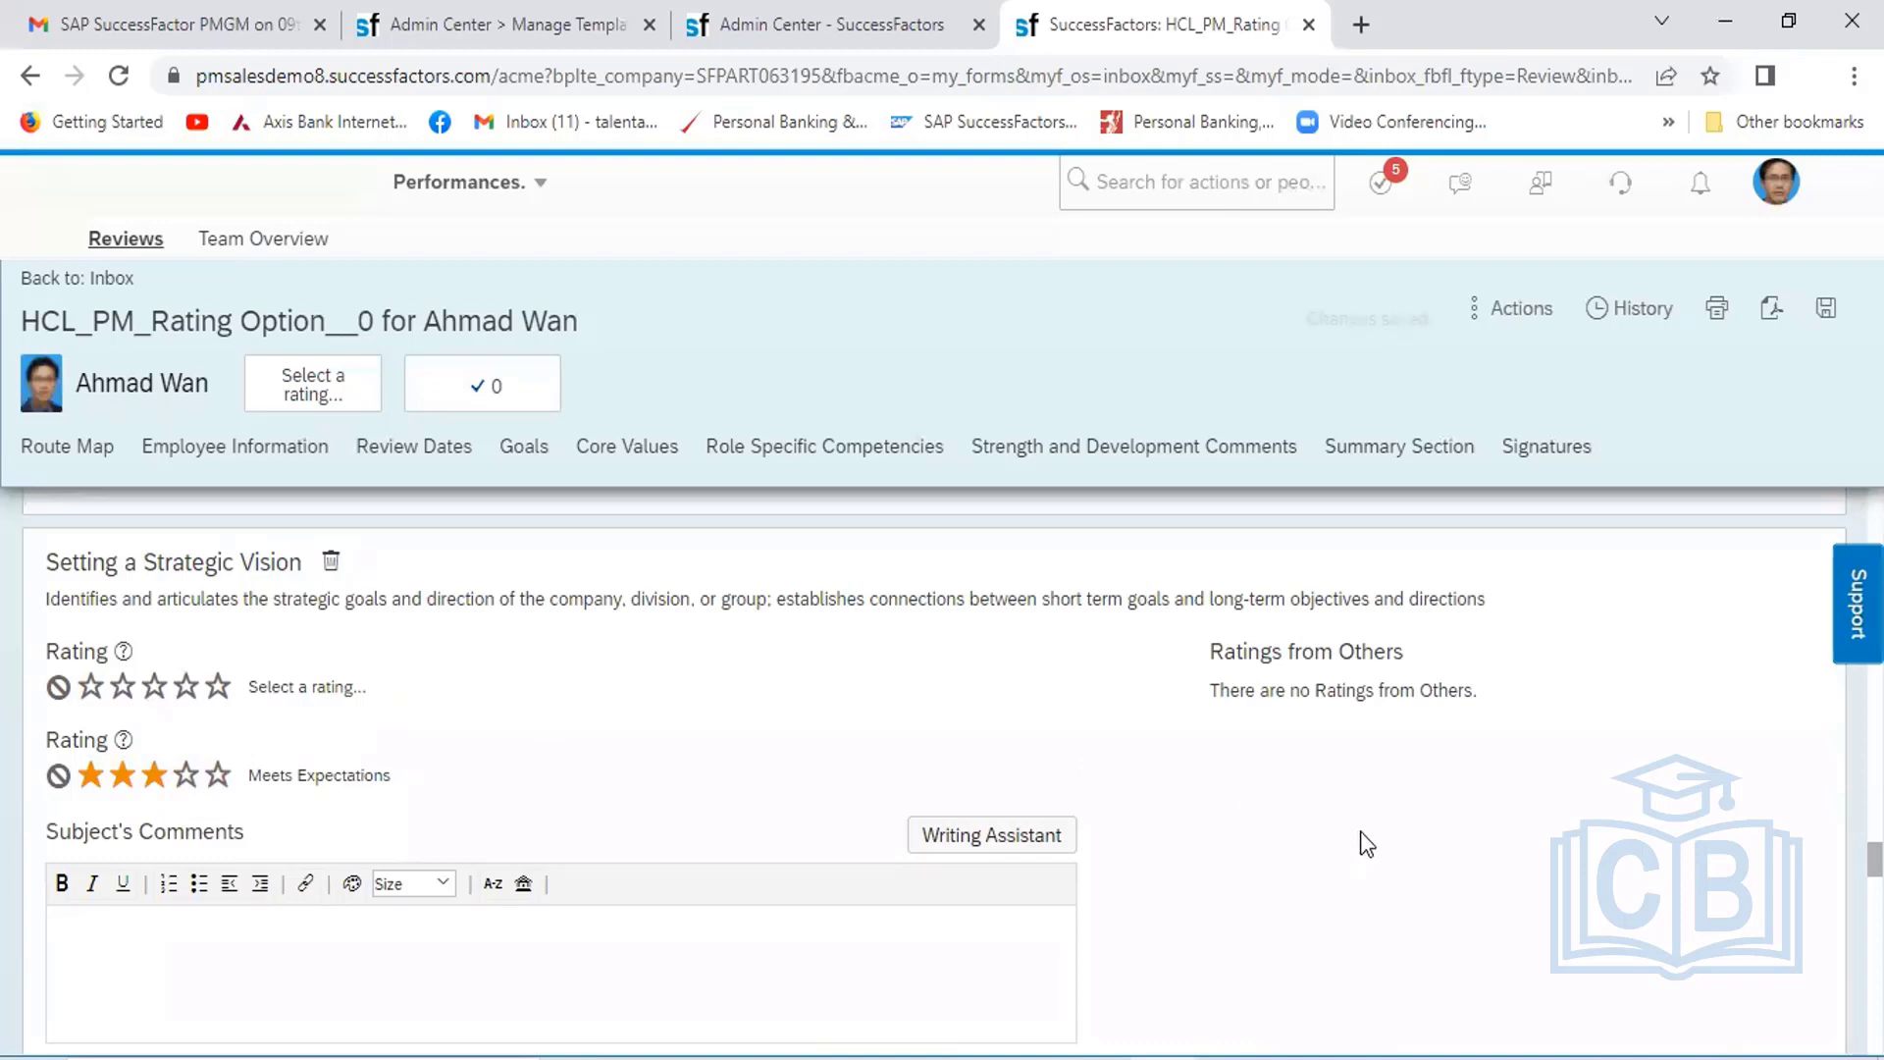
{"action": "scroll", "coordinate": [1360, 832], "scroll_direction": "down", "scroll_amount": 4}
{"action": "scroll", "coordinate": [1360, 832], "scroll_direction": "down", "scroll_amount": 2}
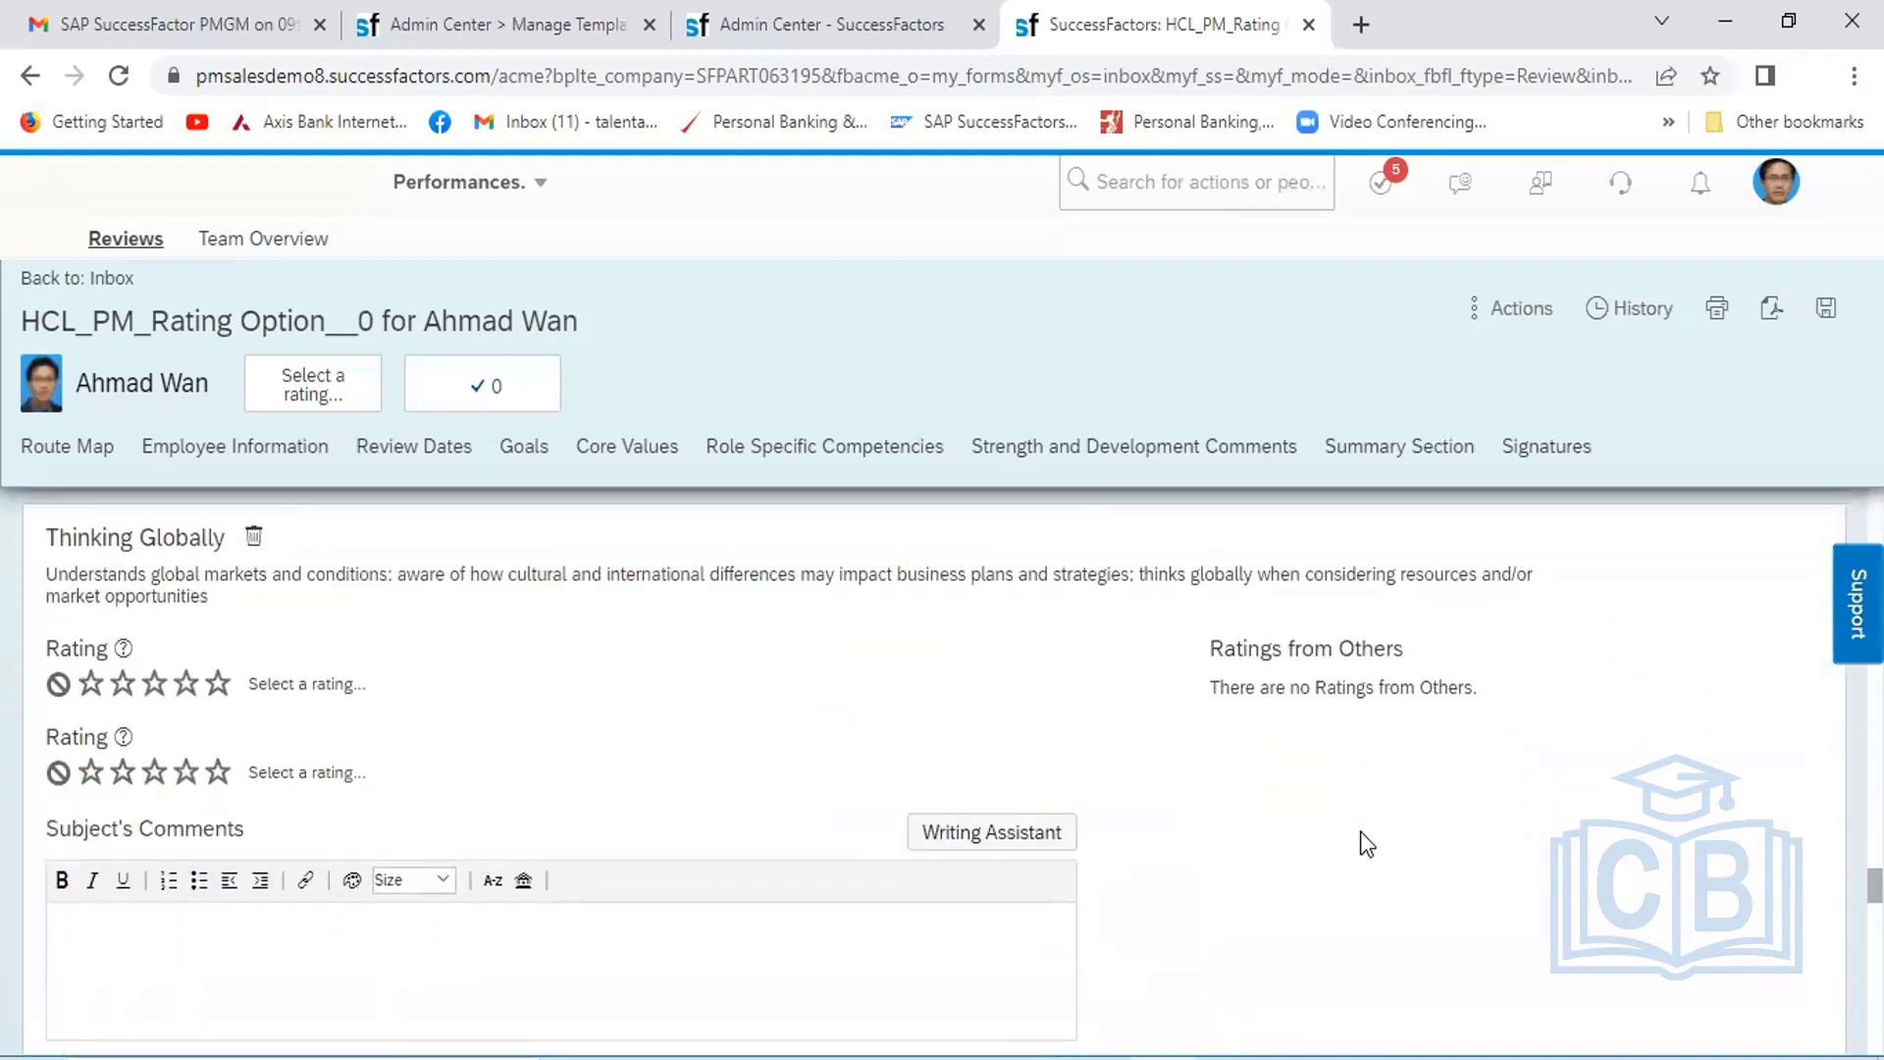
{"action": "left_click", "coordinate": [183, 772]}
{"action": "left_click", "coordinate": [184, 772]}
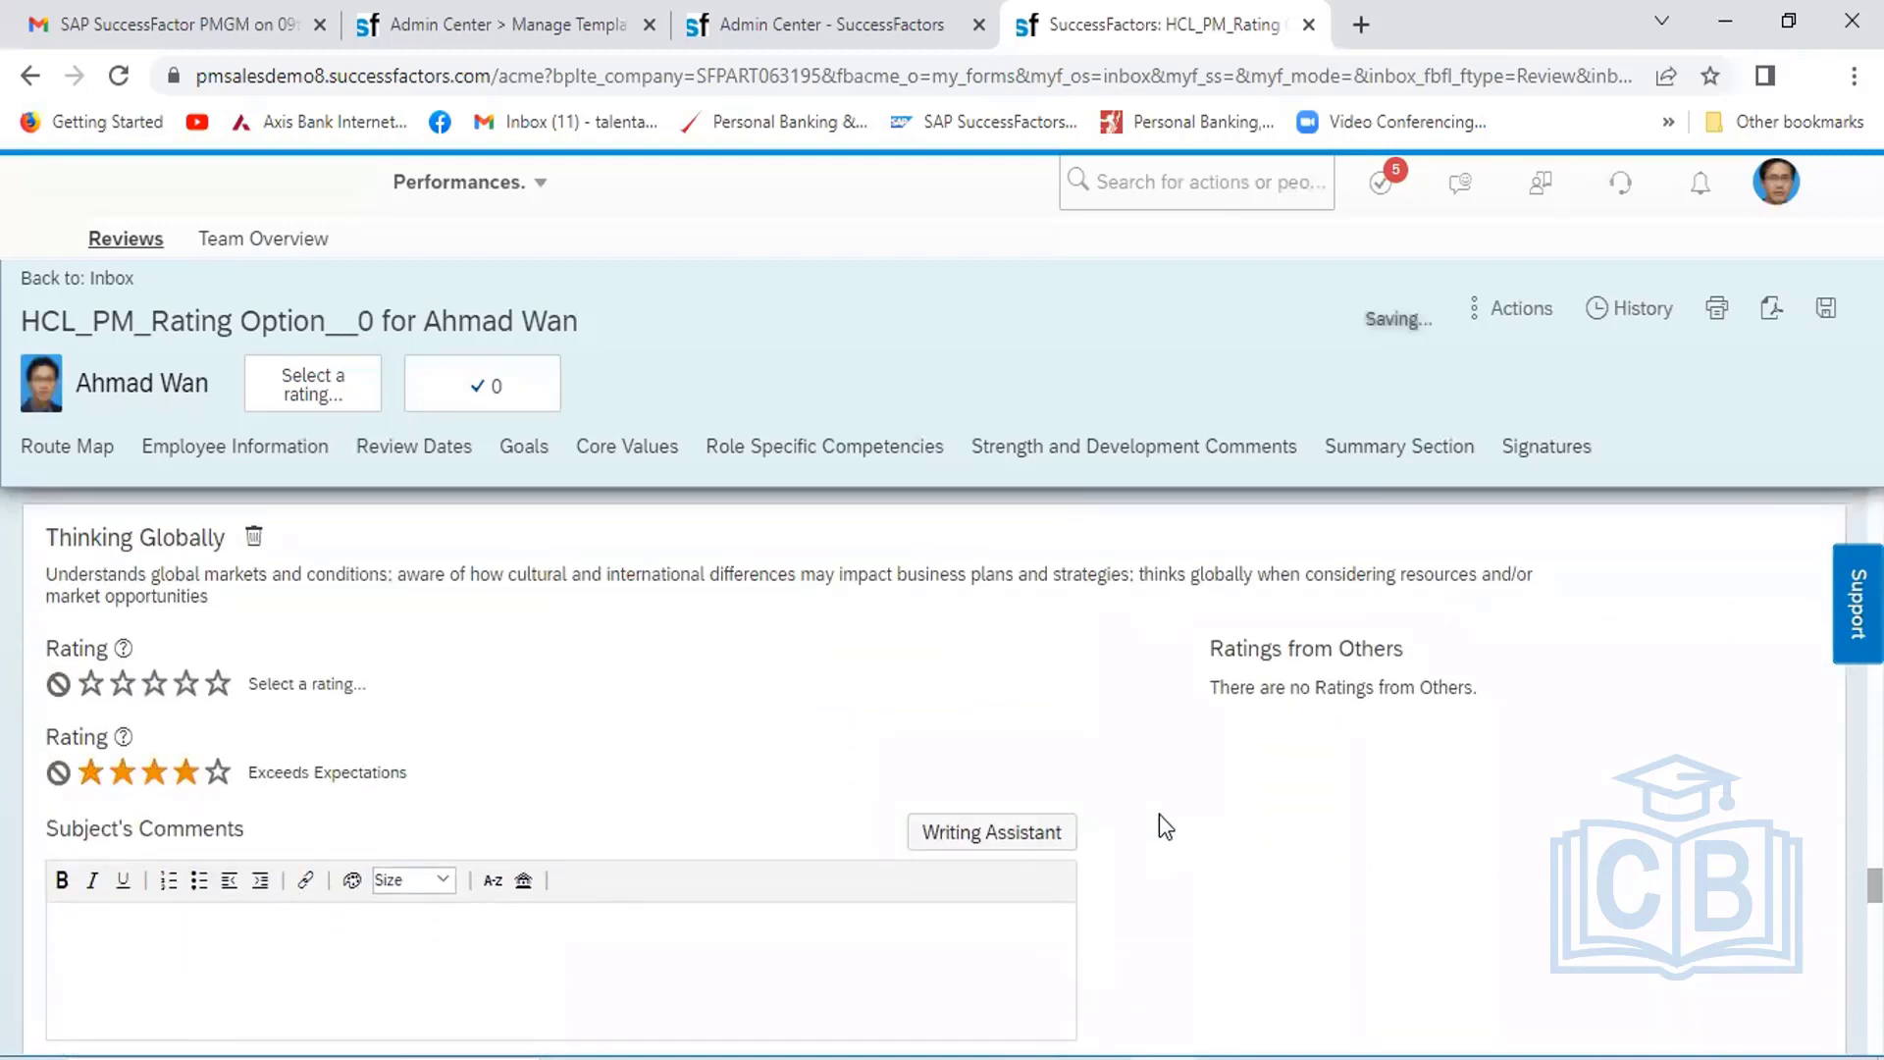
{"action": "scroll", "coordinate": [1392, 846], "scroll_direction": "down", "scroll_amount": 5}
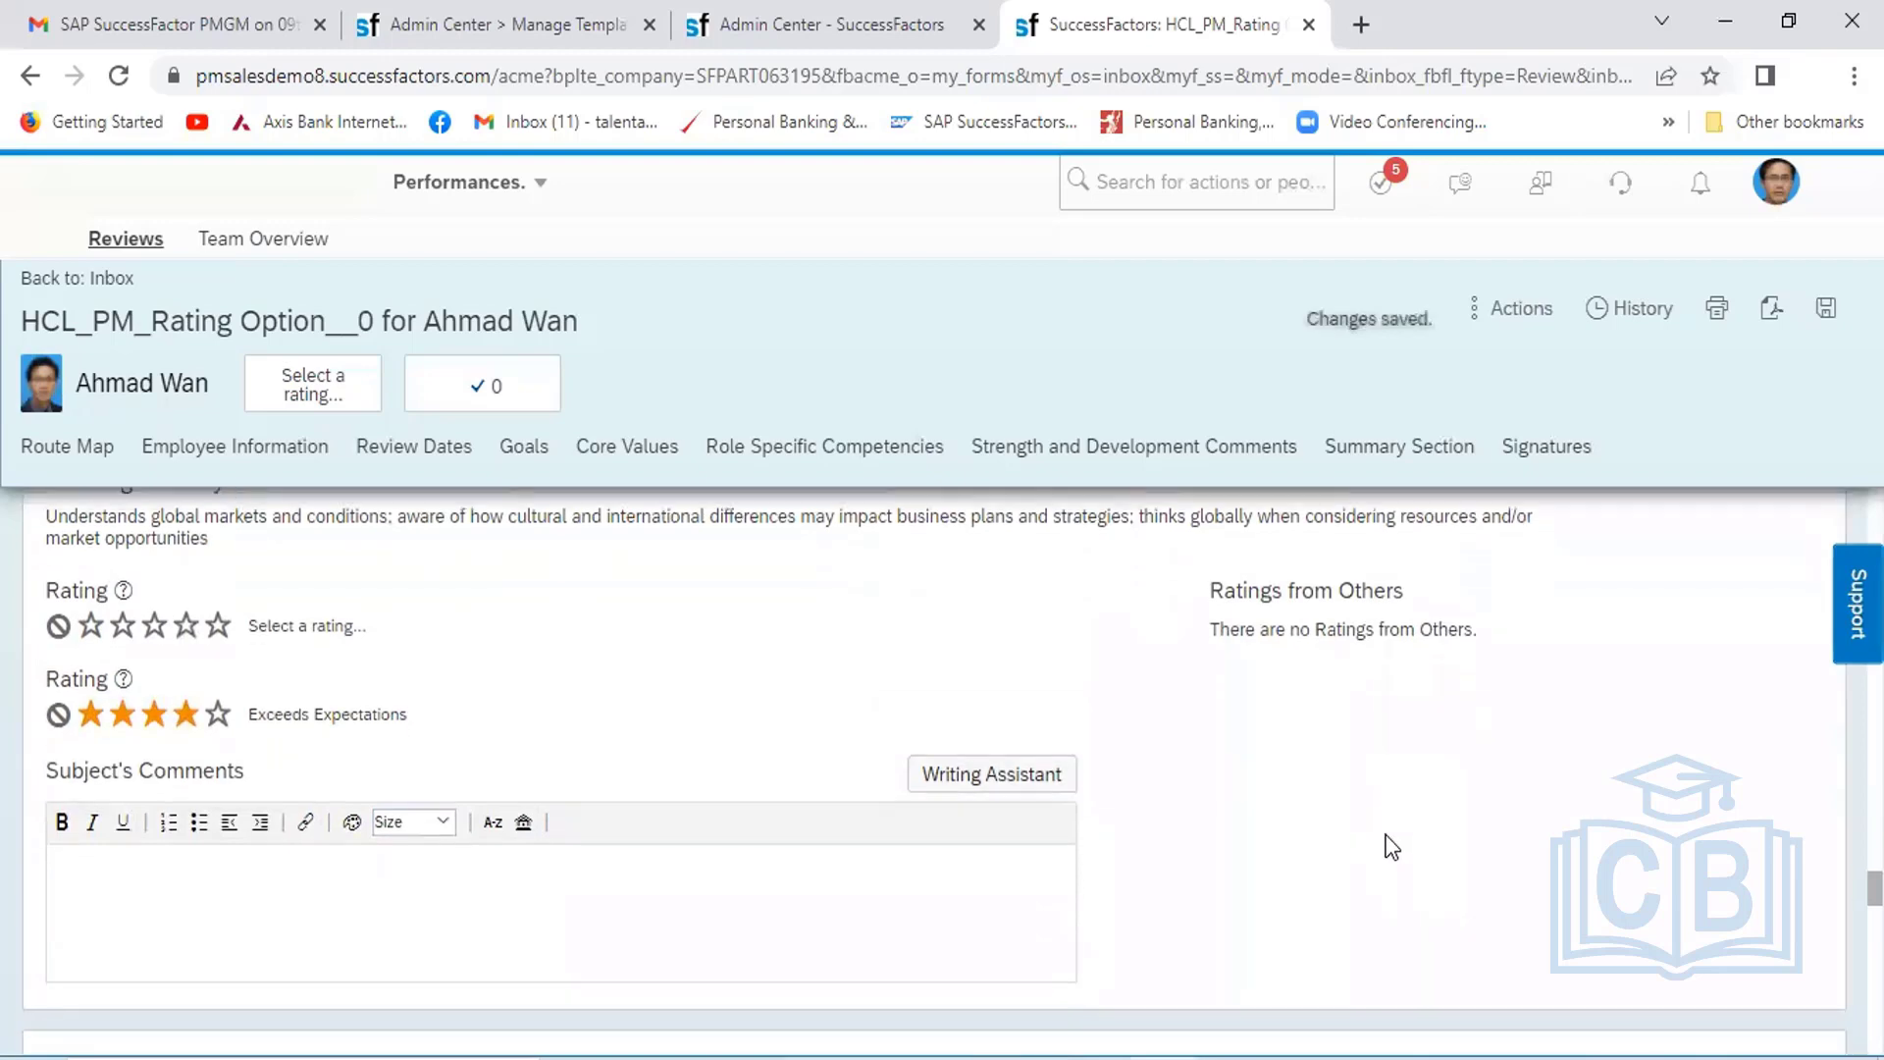
Examine the Summary Section's overall and calculated form ratings, the rating and weight of each goal and competency, and the signatures
{"action": "scroll", "coordinate": [1391, 846], "scroll_direction": "up", "scroll_amount": 5}
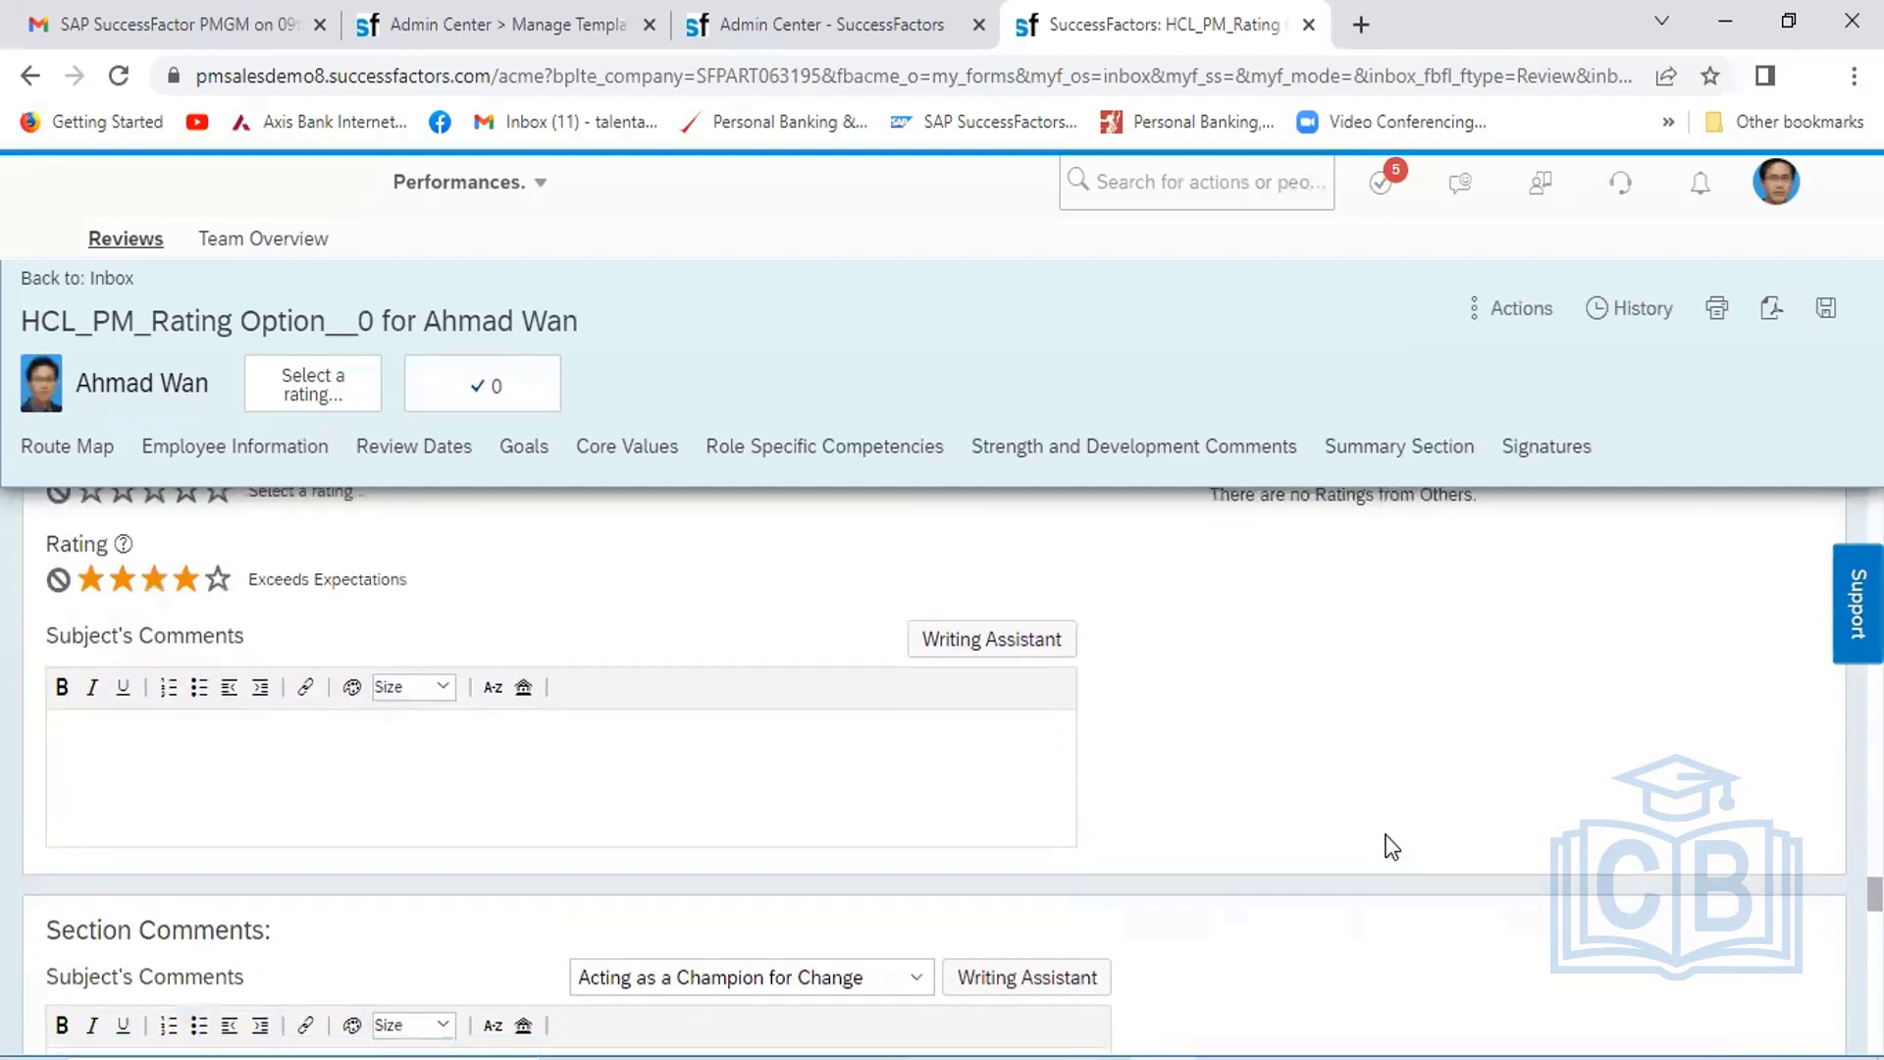
{"action": "scroll", "coordinate": [1391, 846], "scroll_direction": "down", "scroll_amount": 5}
{"action": "scroll", "coordinate": [1391, 846], "scroll_direction": "down", "scroll_amount": 5}
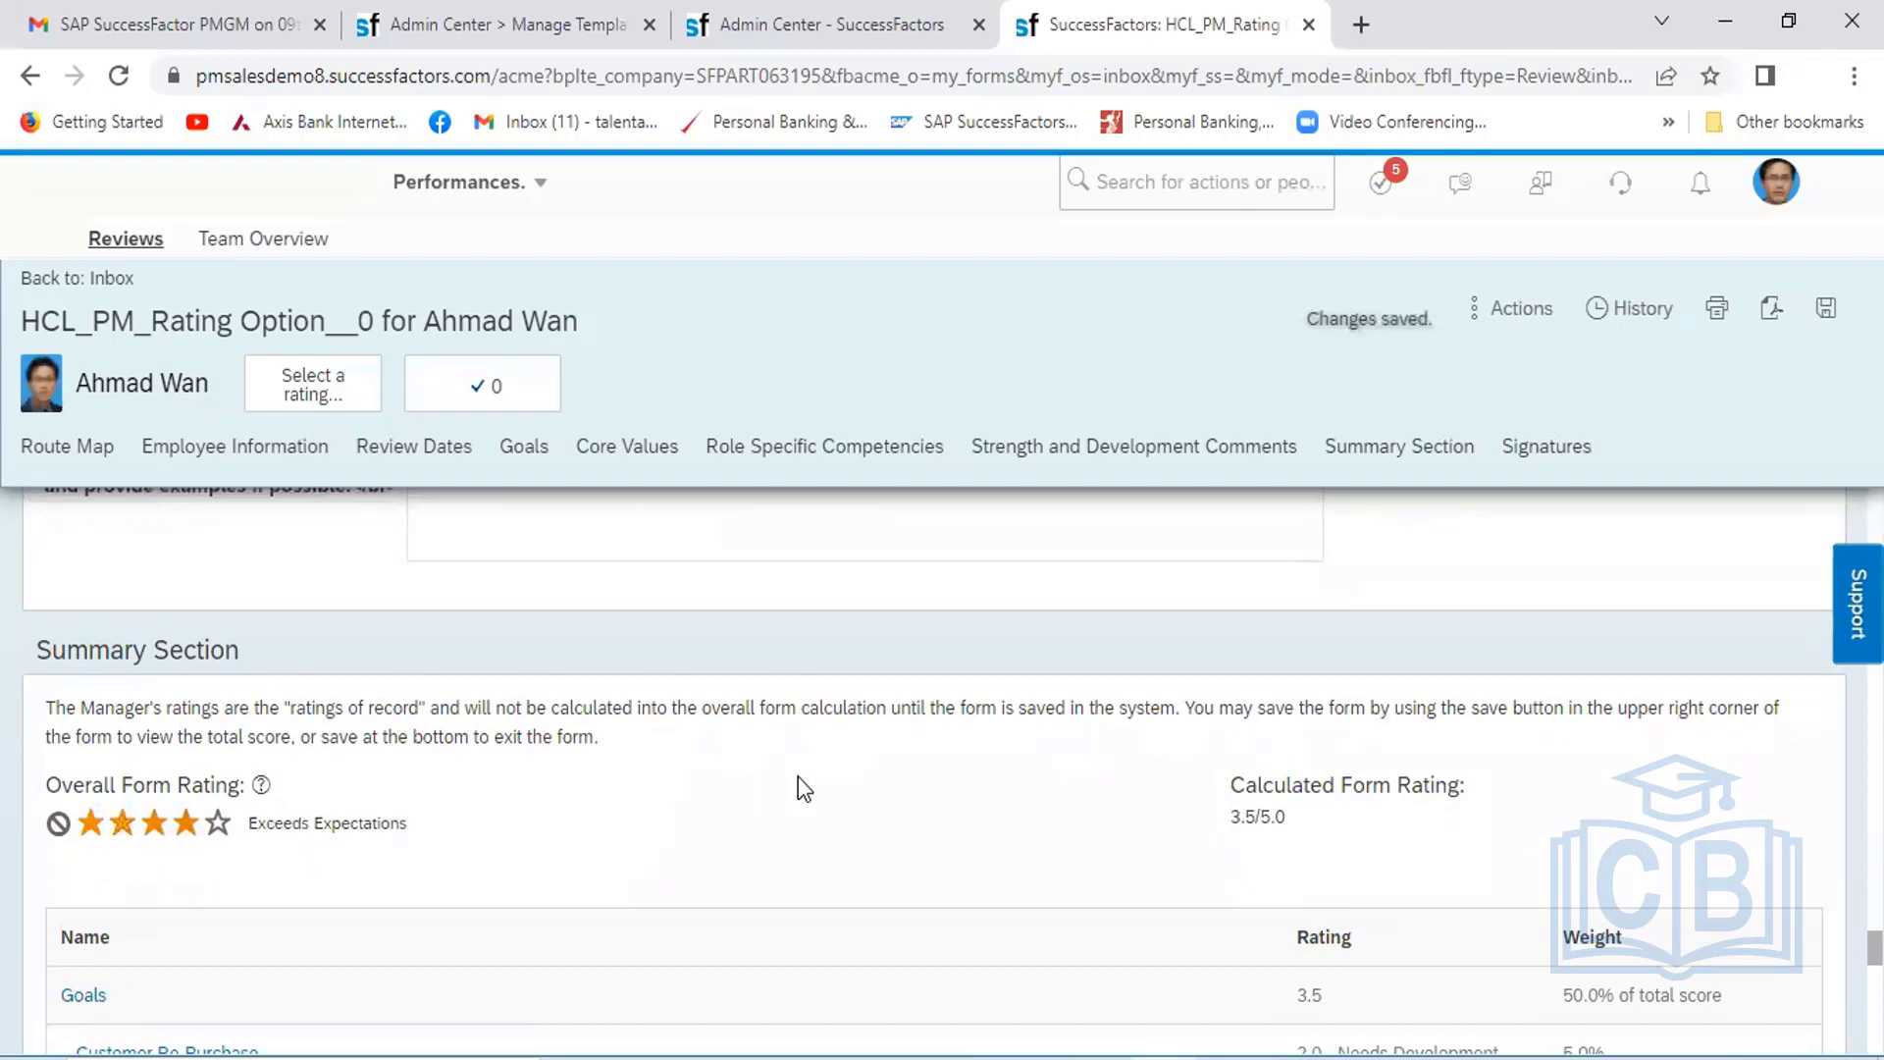
{"action": "scroll", "coordinate": [797, 775], "scroll_direction": "down", "scroll_amount": 5}
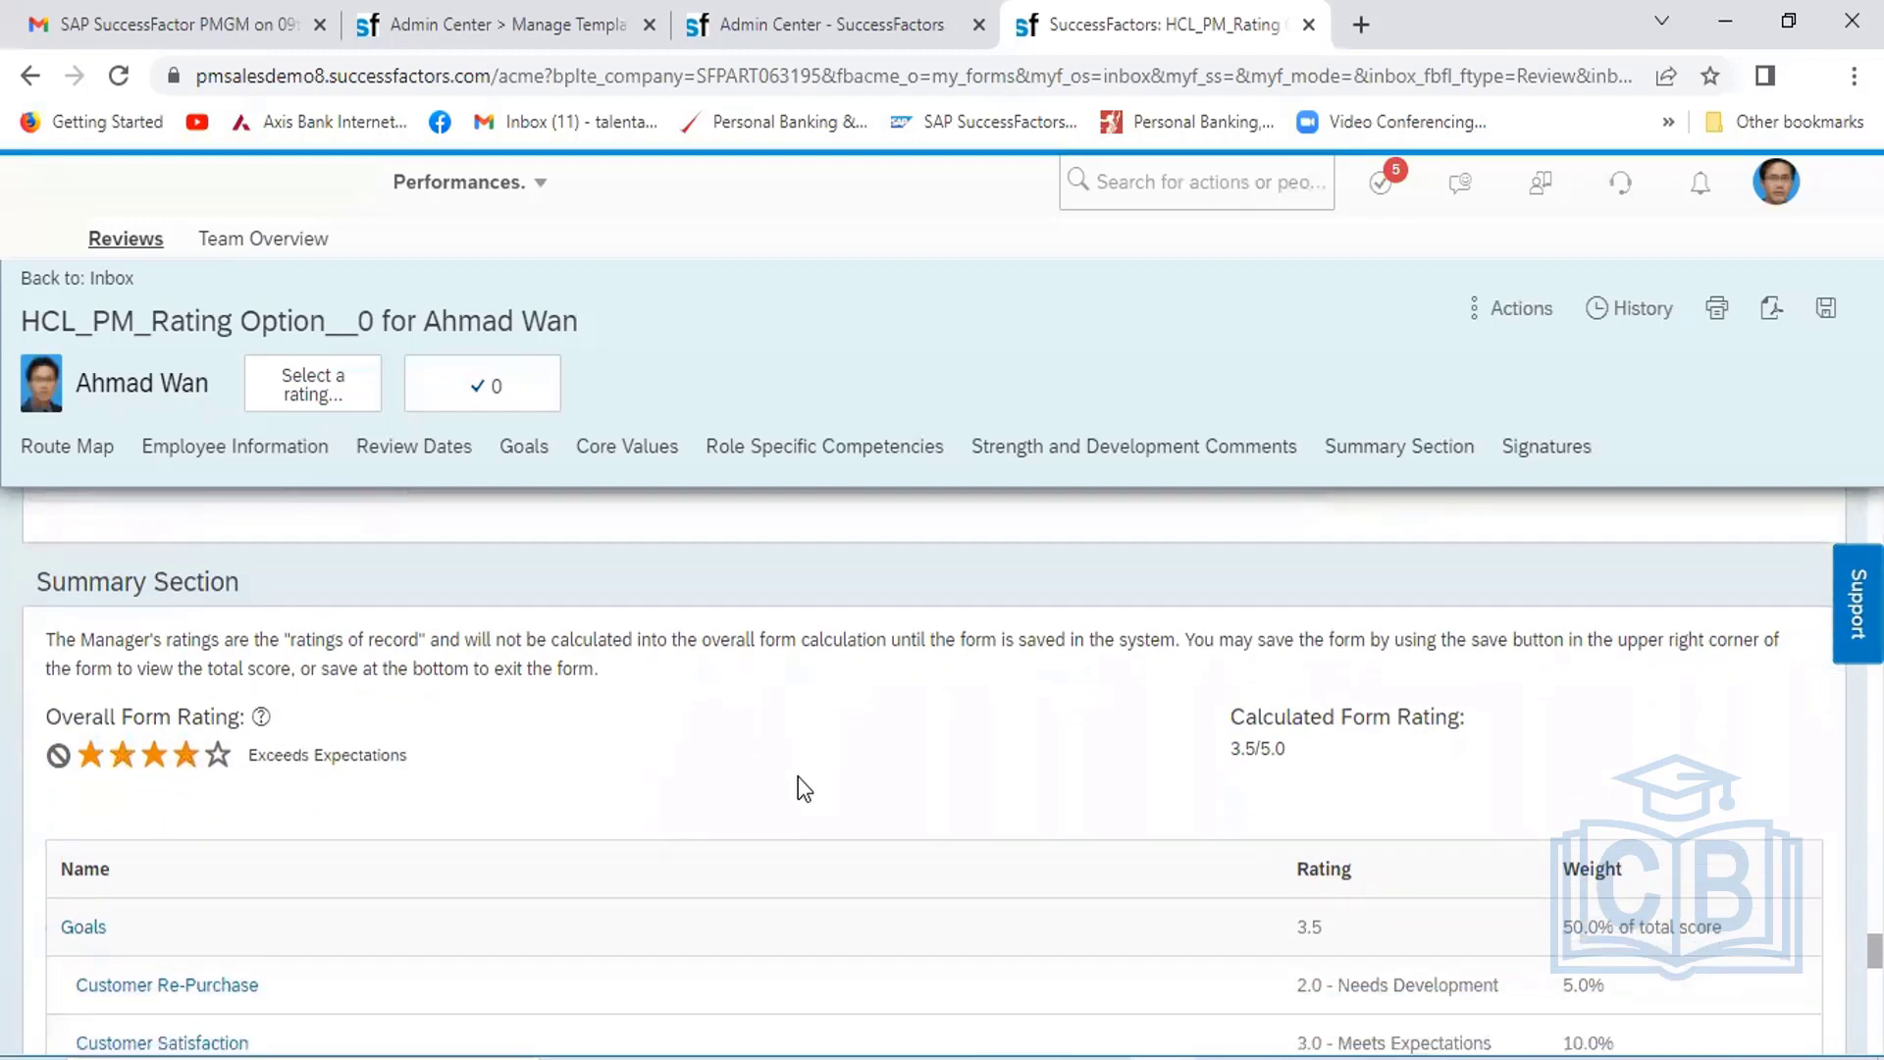
{"action": "scroll", "coordinate": [798, 779], "scroll_direction": "down", "scroll_amount": 2}
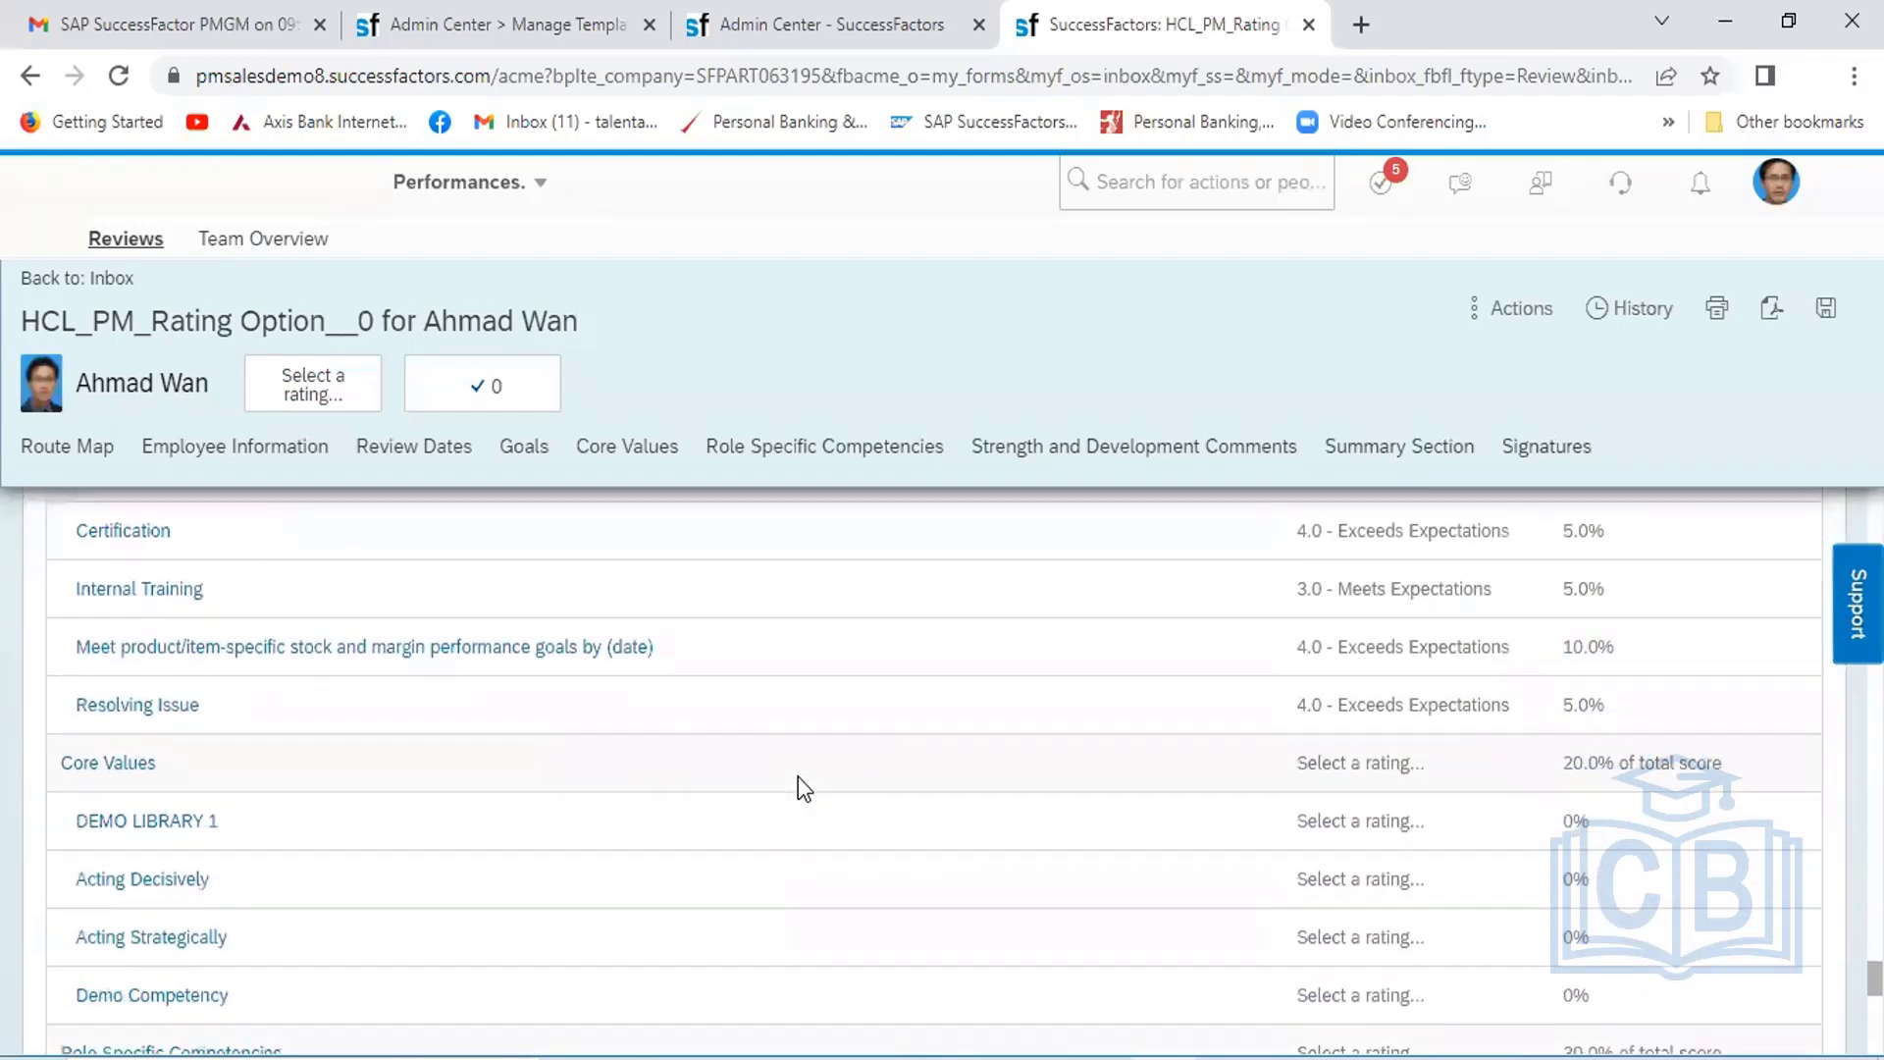
{"action": "scroll", "coordinate": [798, 775], "scroll_direction": "up", "scroll_amount": 5}
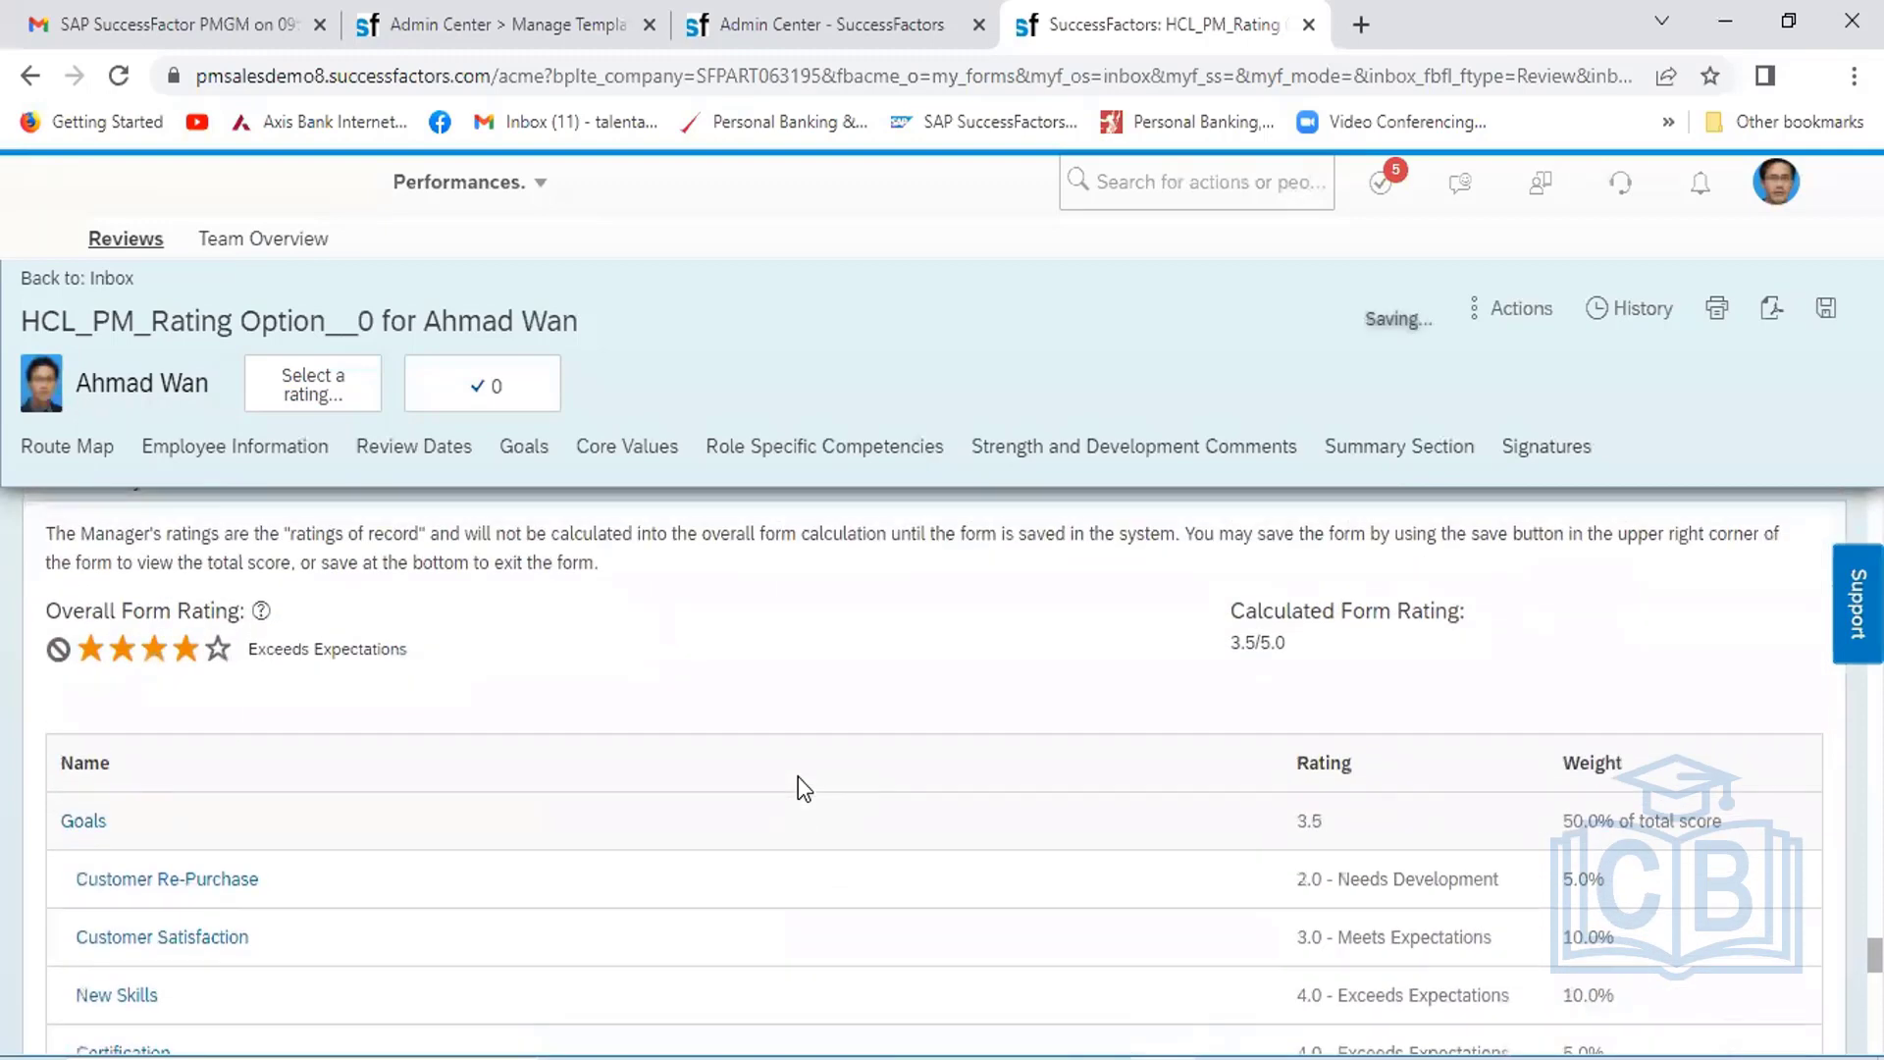
{"action": "scroll", "coordinate": [798, 776], "scroll_direction": "down", "scroll_amount": 6}
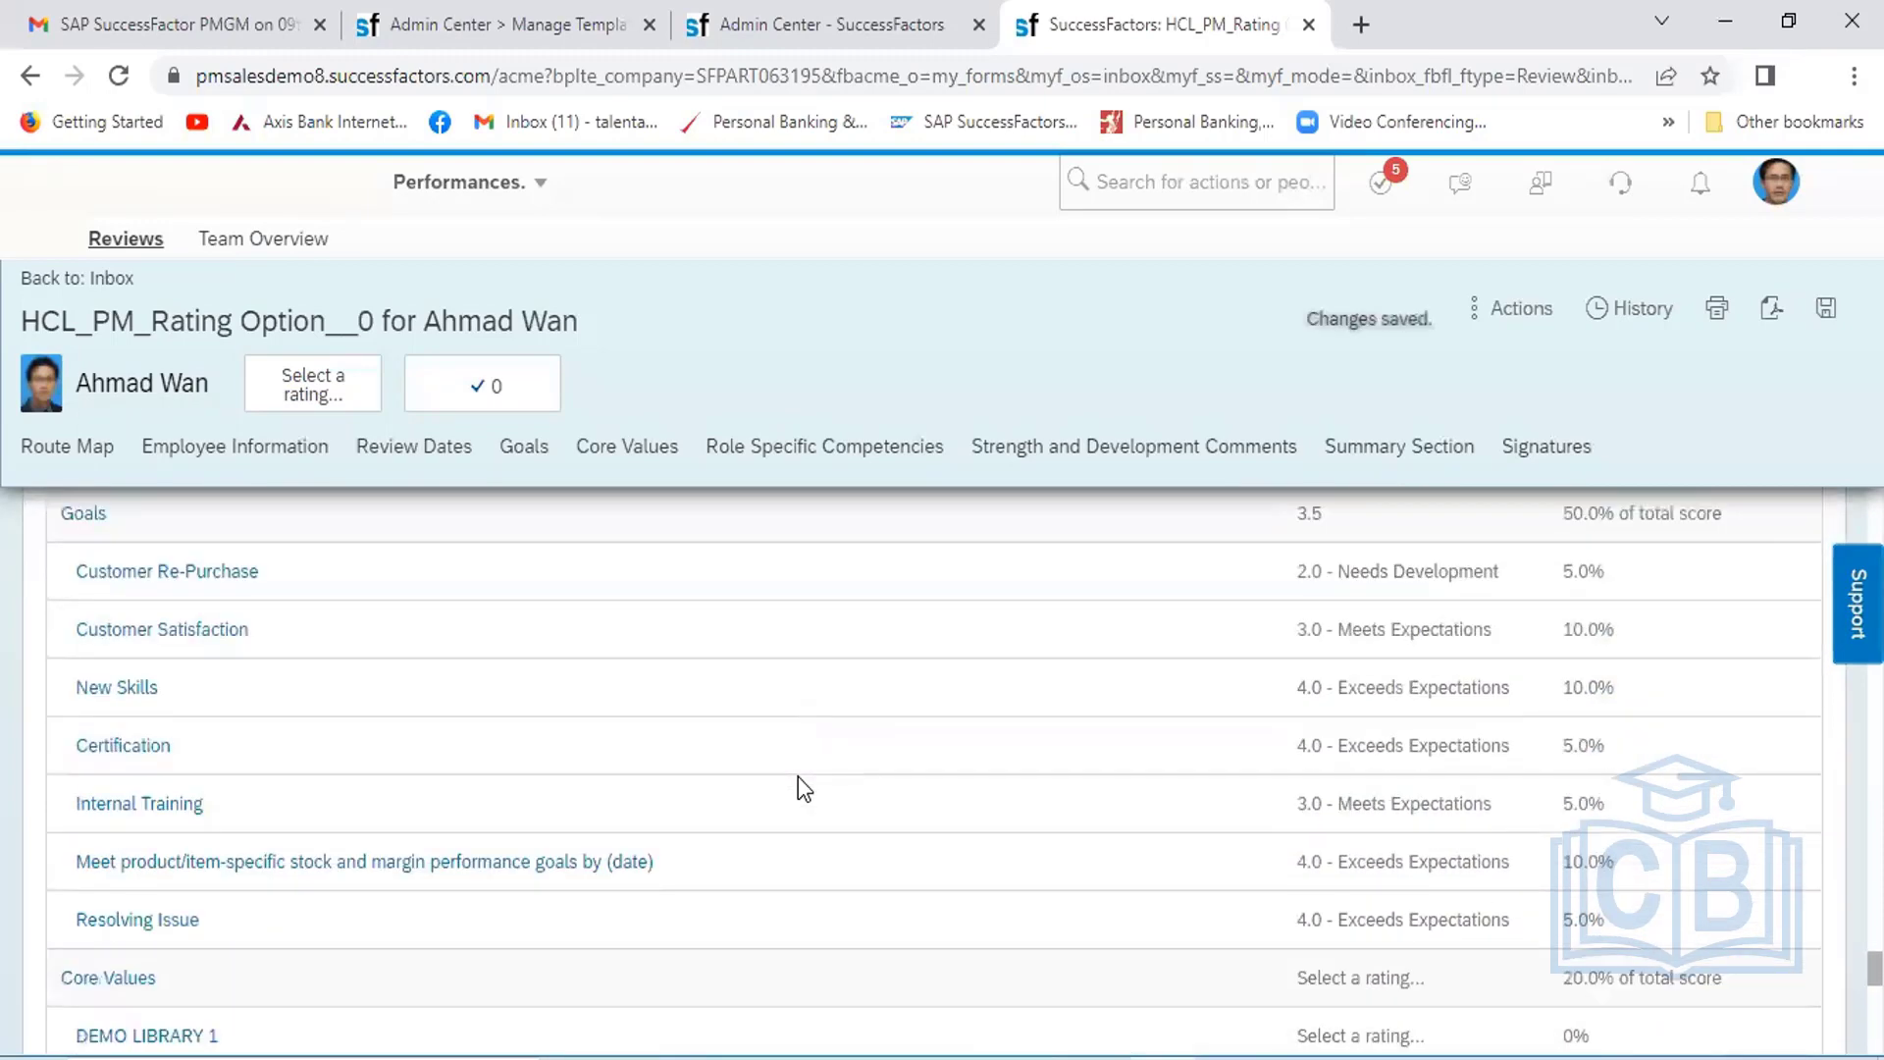
{"action": "scroll", "coordinate": [798, 775], "scroll_direction": "down", "scroll_amount": 10}
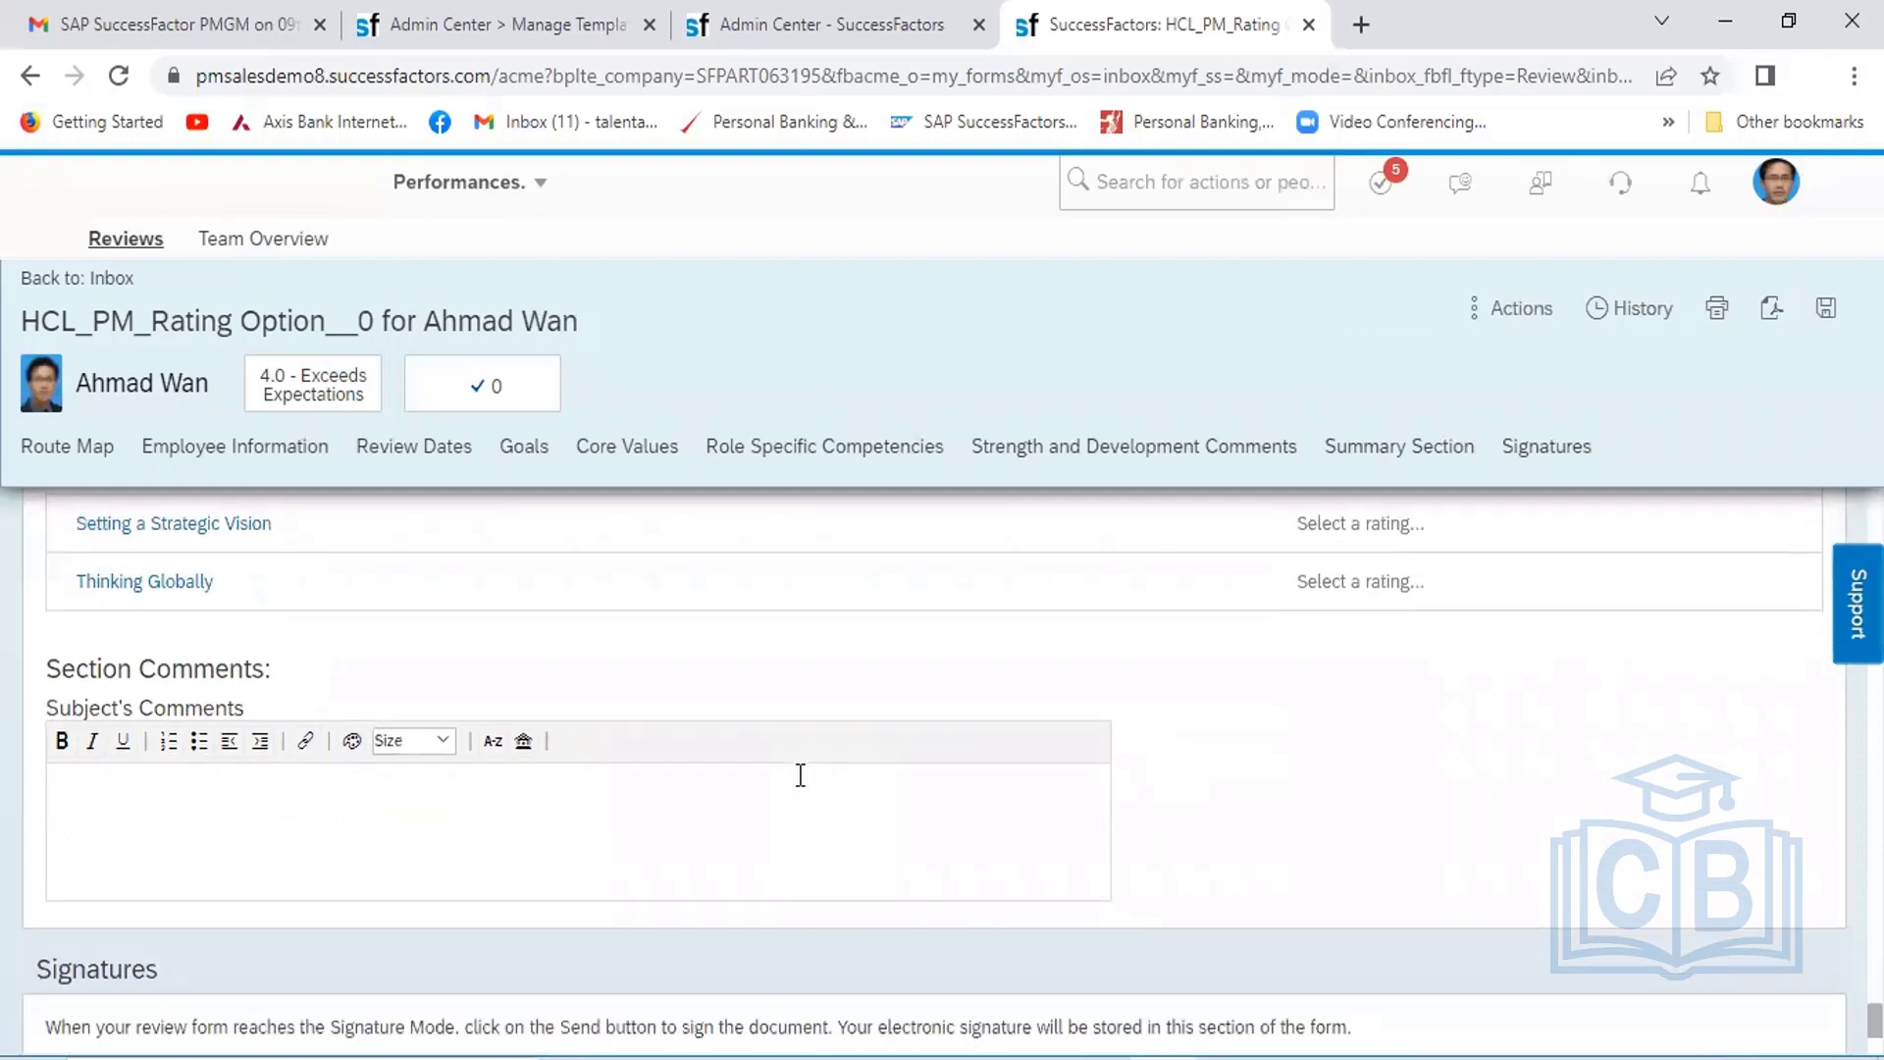
{"action": "scroll", "coordinate": [801, 775], "scroll_direction": "down", "scroll_amount": 1}
{"action": "scroll", "coordinate": [801, 775], "scroll_direction": "up", "scroll_amount": 2}
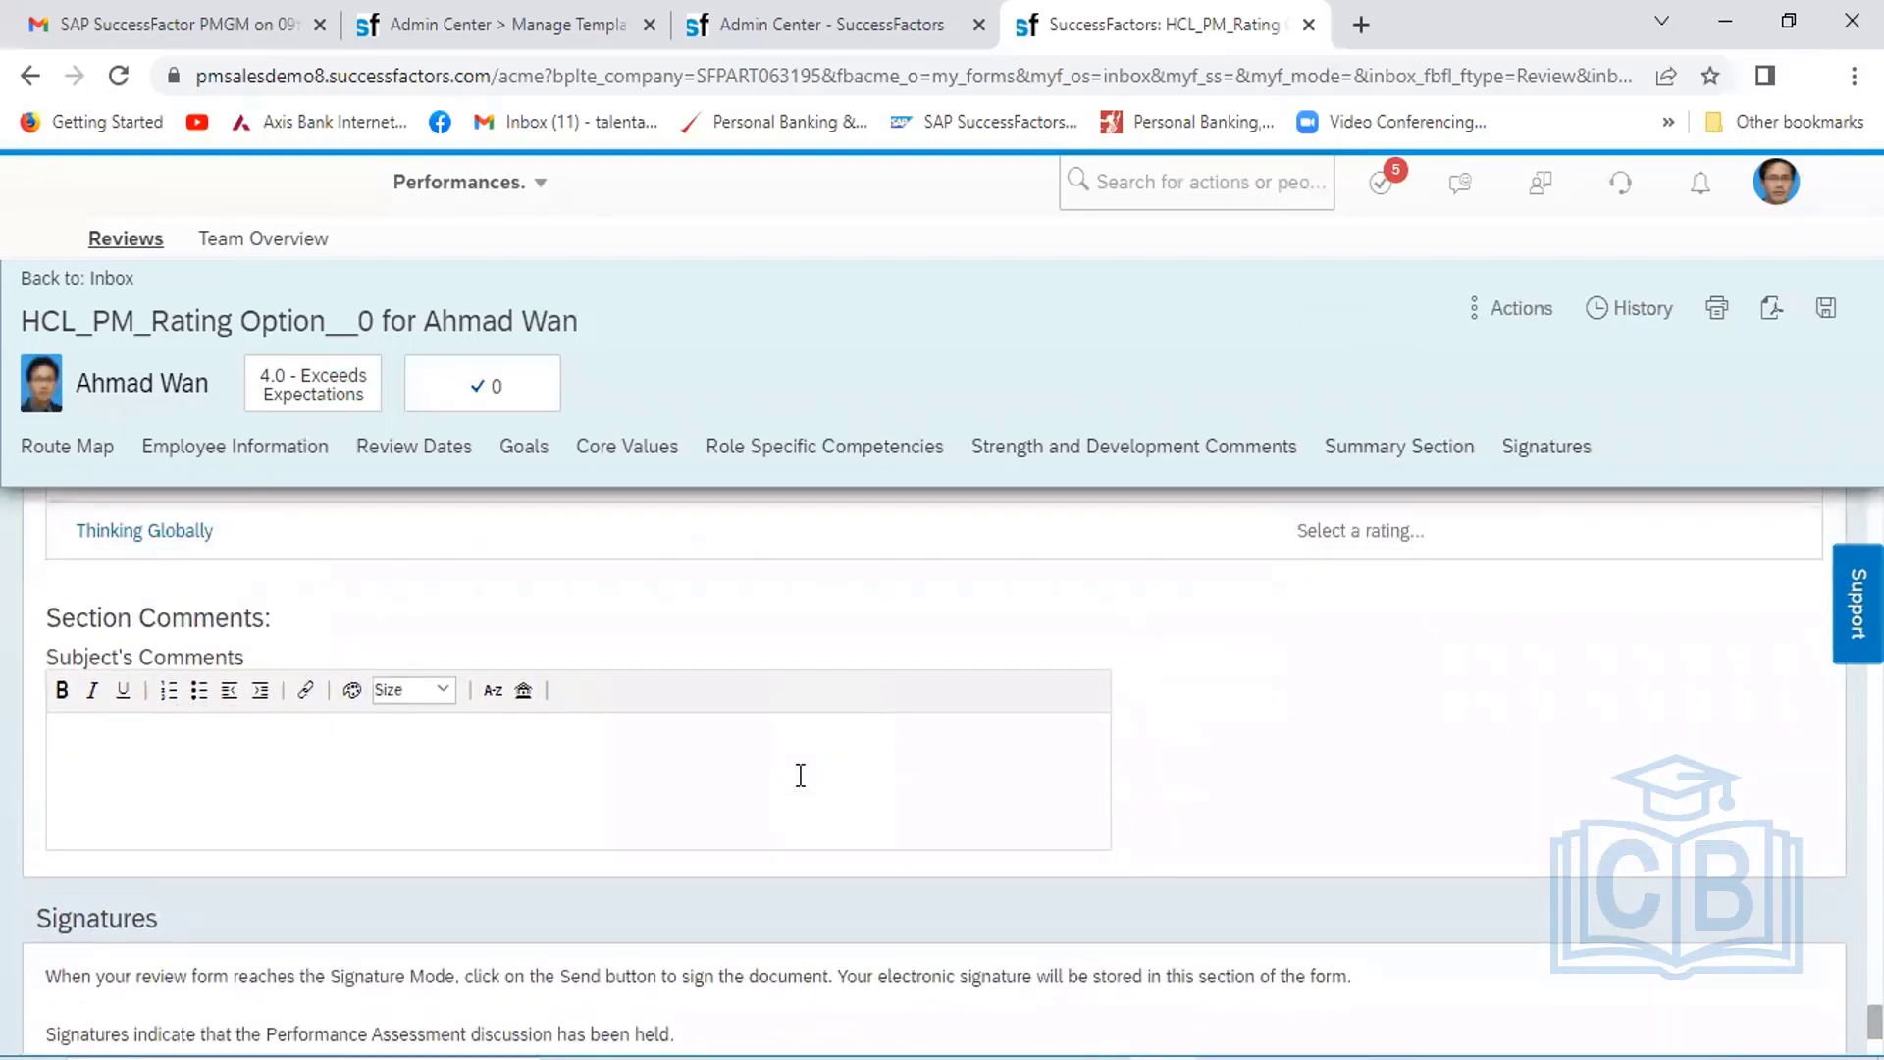
{"action": "scroll", "coordinate": [801, 775], "scroll_direction": "down", "scroll_amount": 3}
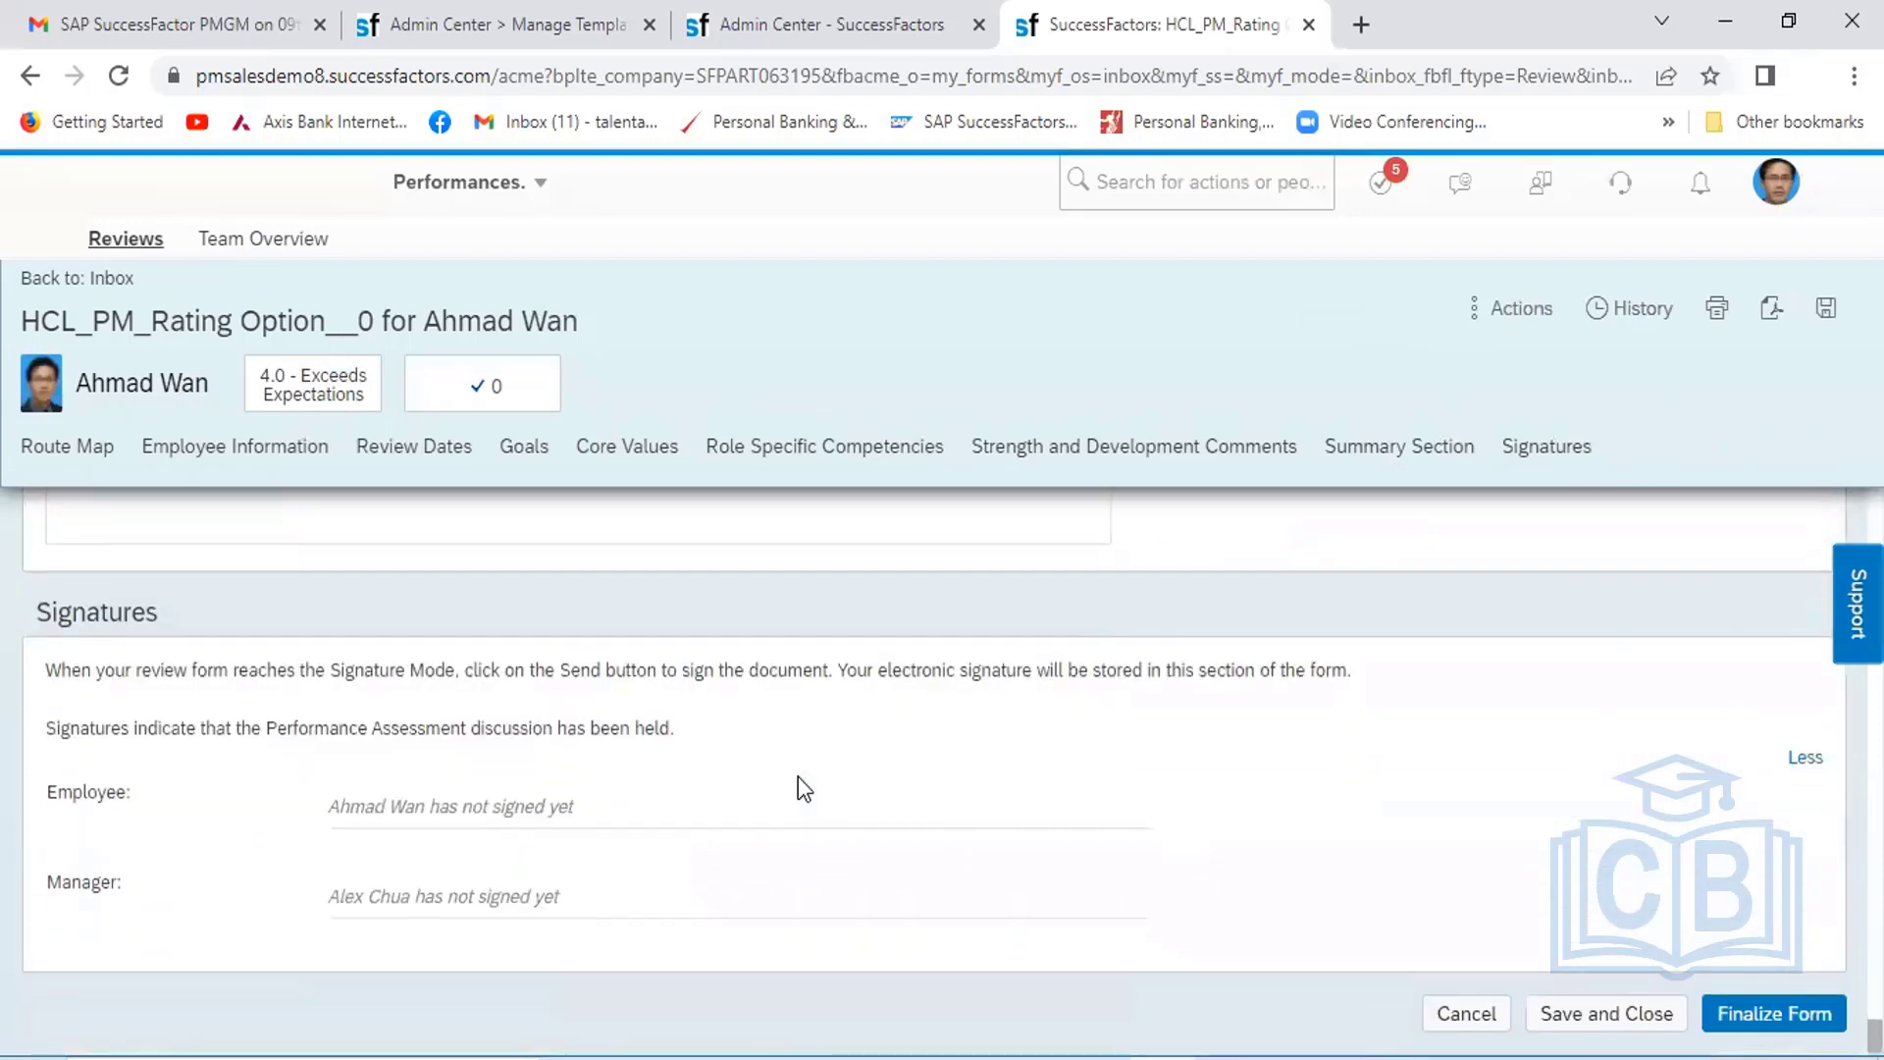
Finalize the self-assessment form, send it to the next workflow step, and list the en-route forms
{"action": "left_click", "coordinate": [1751, 1009]}
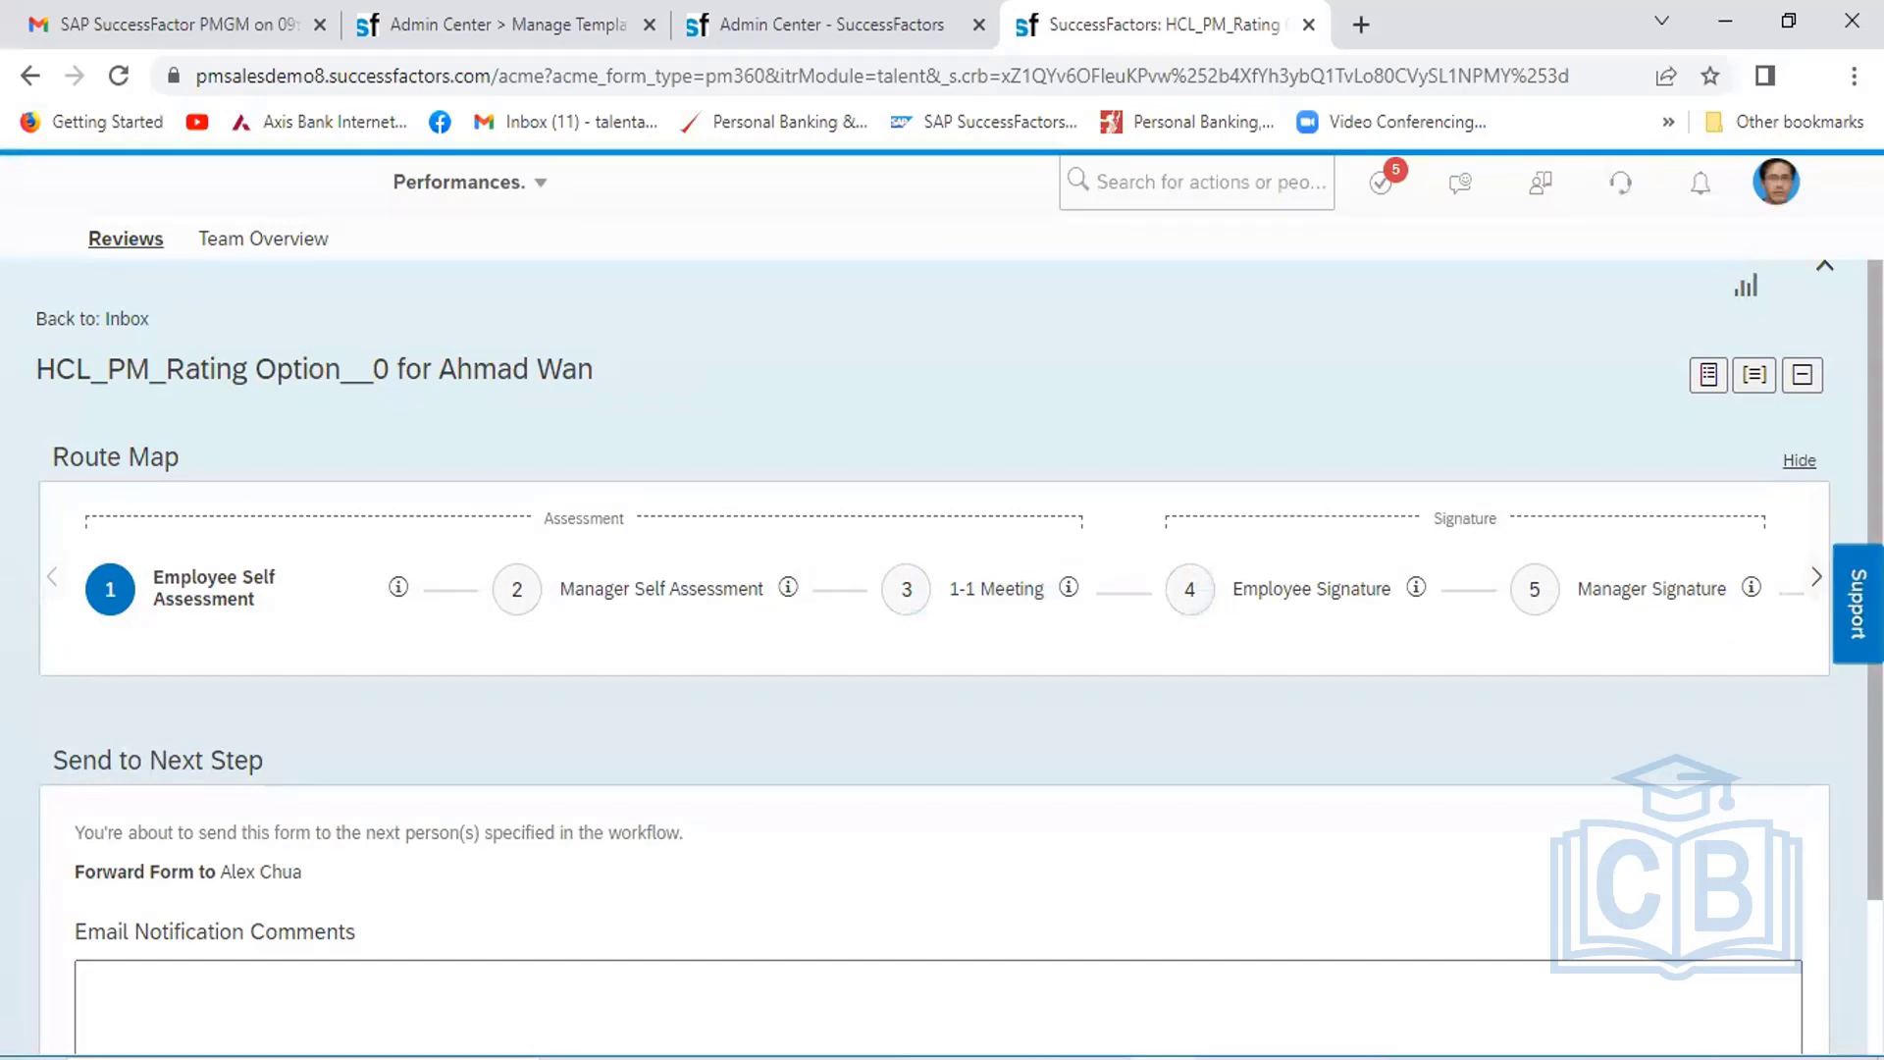
{"action": "scroll", "coordinate": [942, 608], "scroll_direction": "down", "scroll_amount": 2}
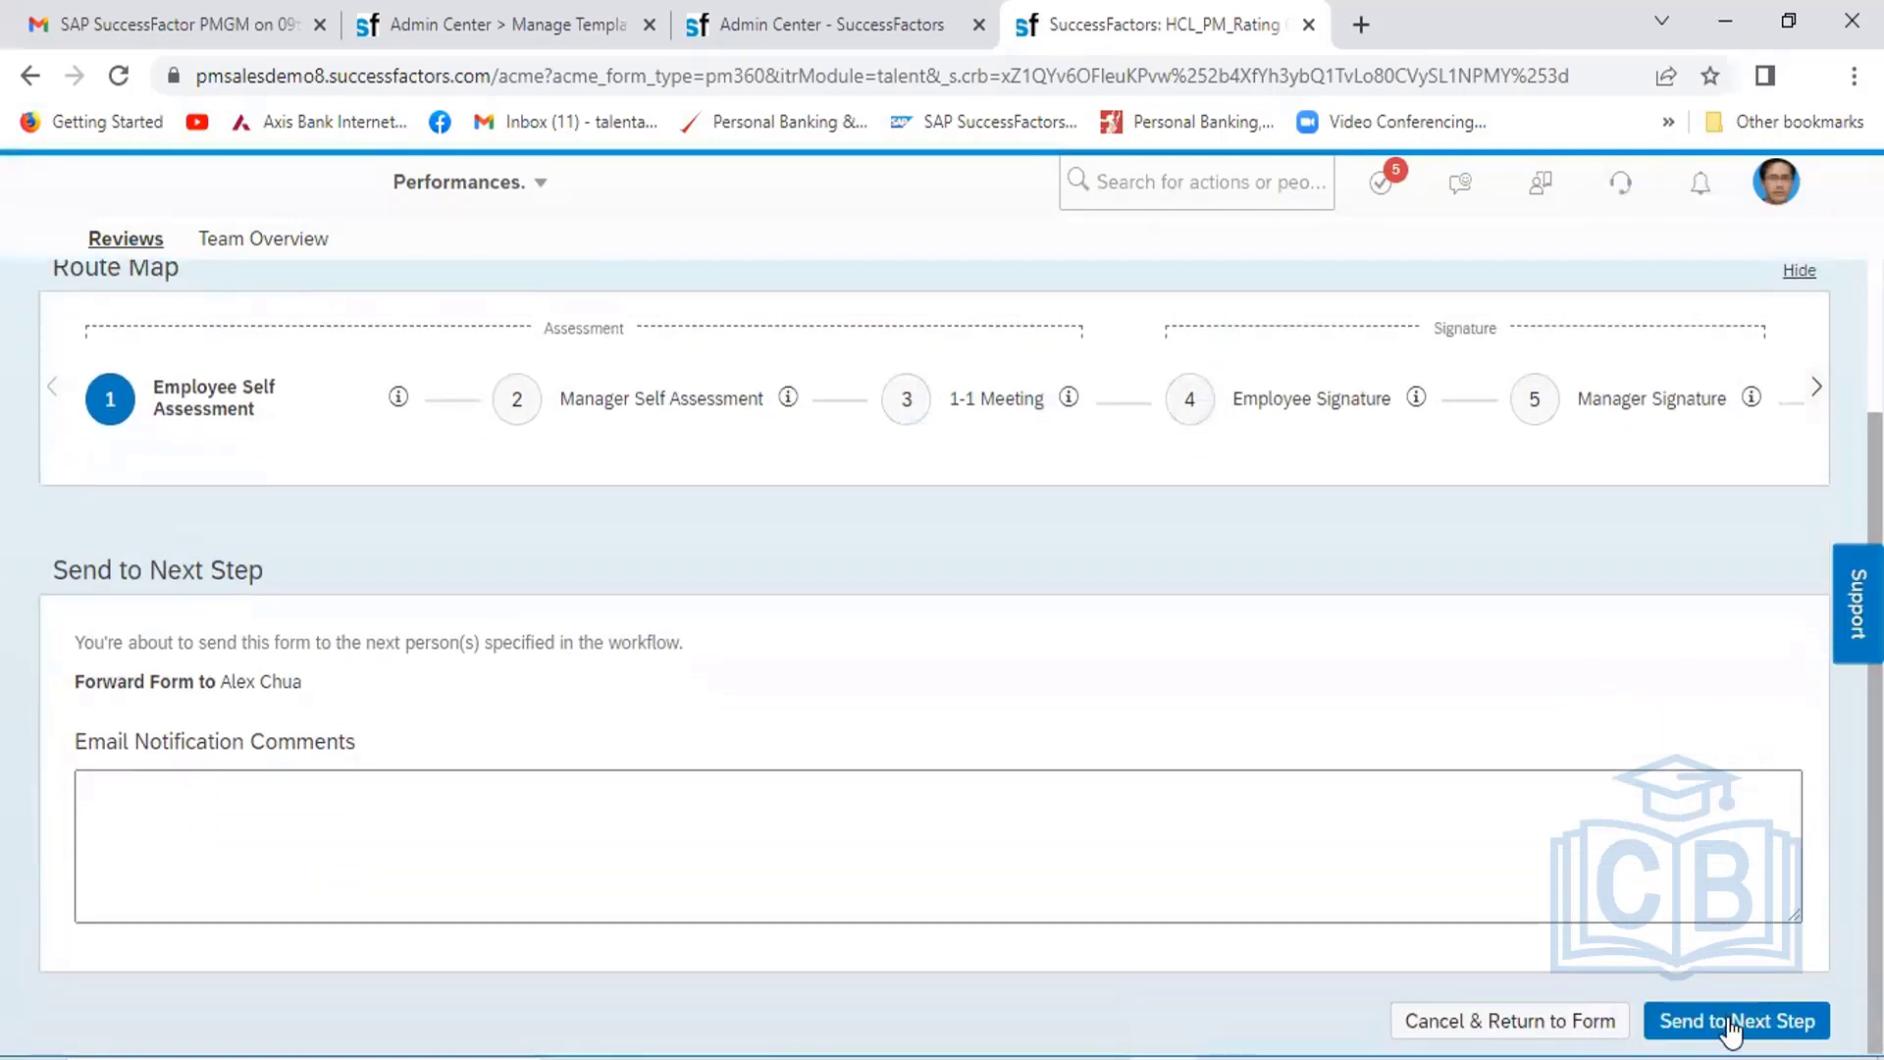
{"action": "left_click", "coordinate": [1729, 1020]}
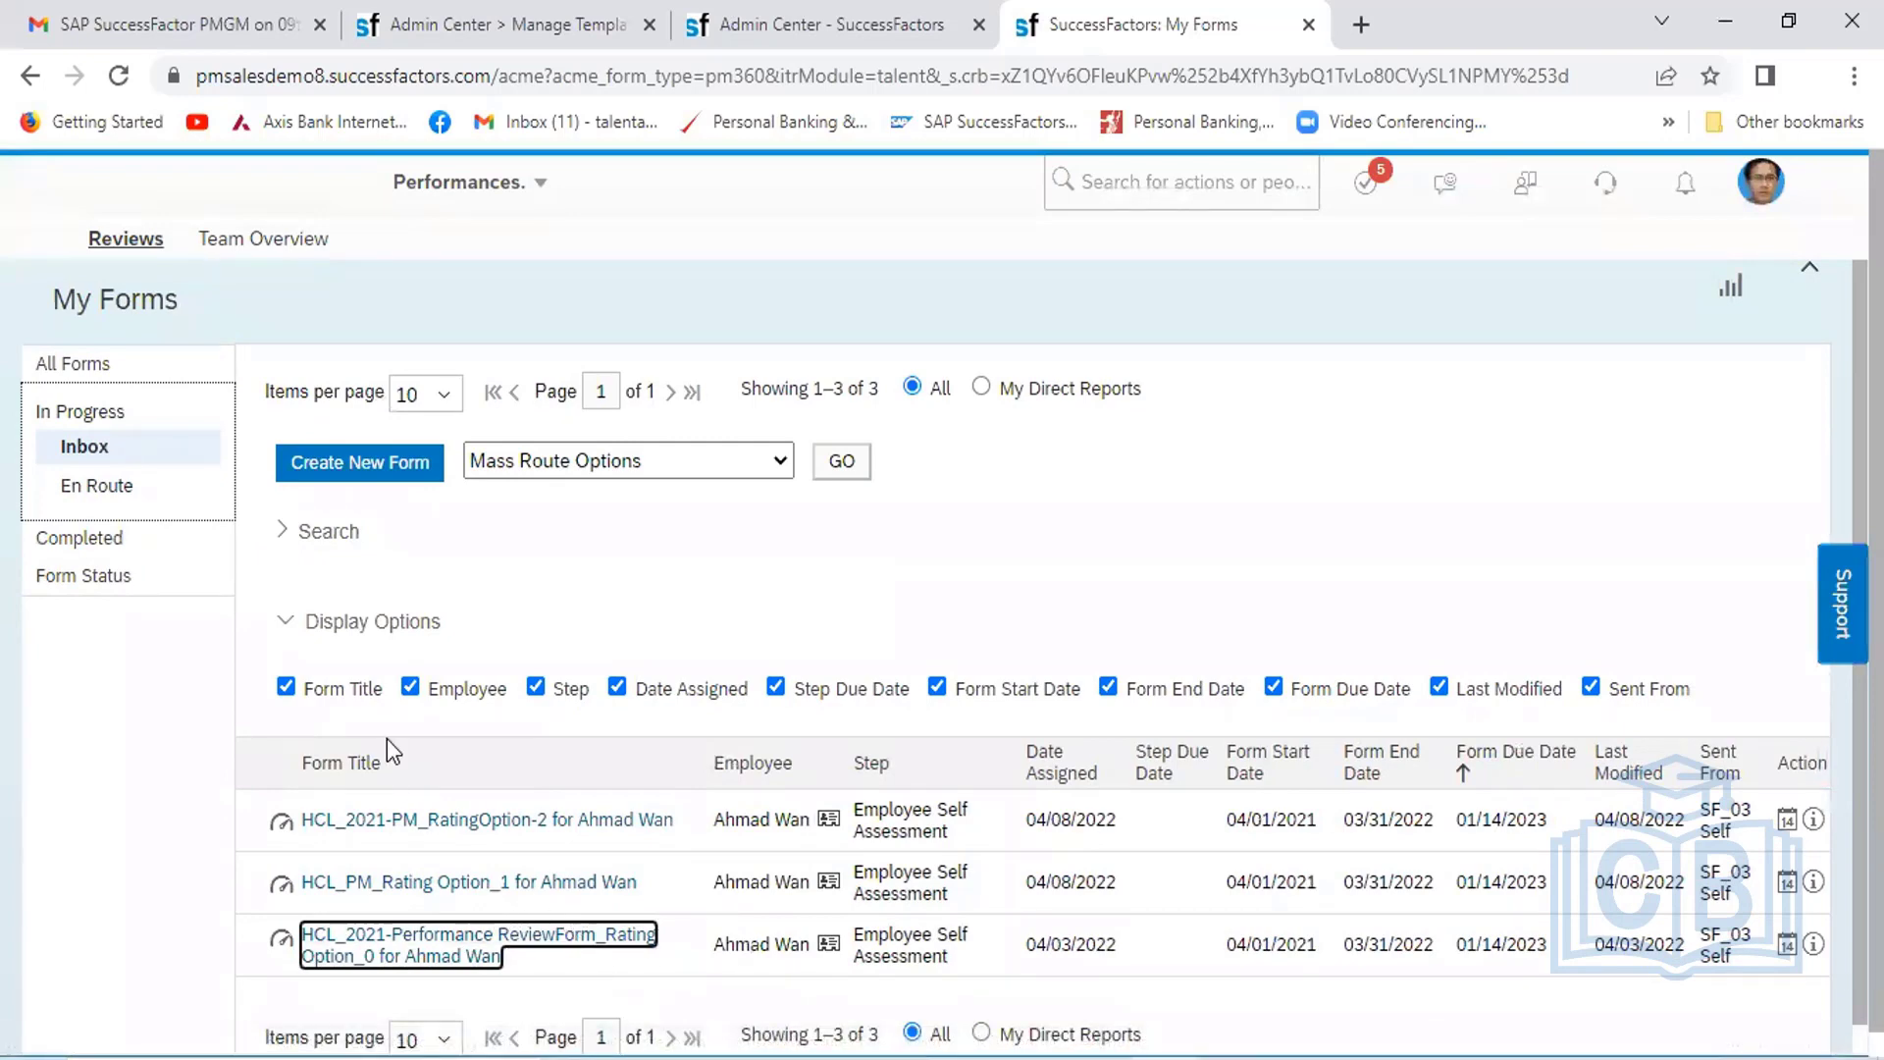
{"action": "left_click", "coordinate": [97, 487]}
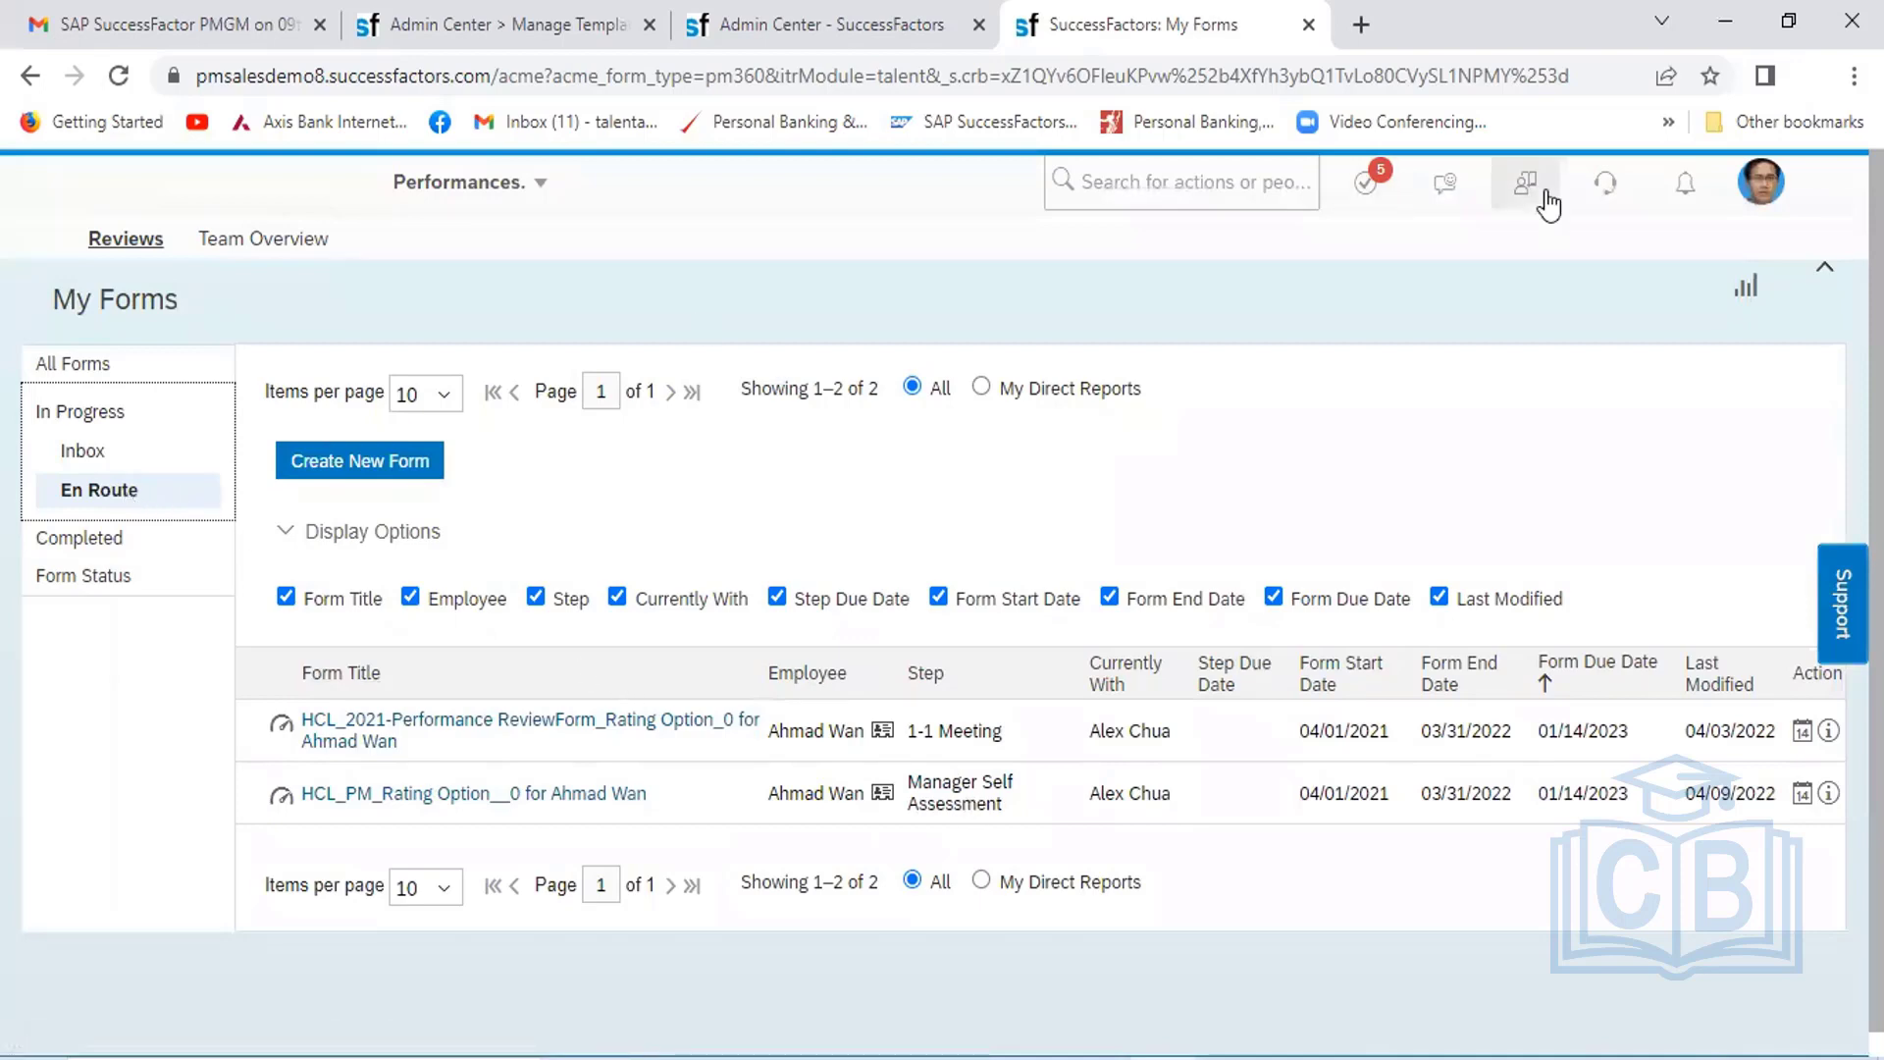
Switch the proxy session to the employee's manager, the President SEA in Singapore
{"action": "left_click", "coordinate": [1762, 181]}
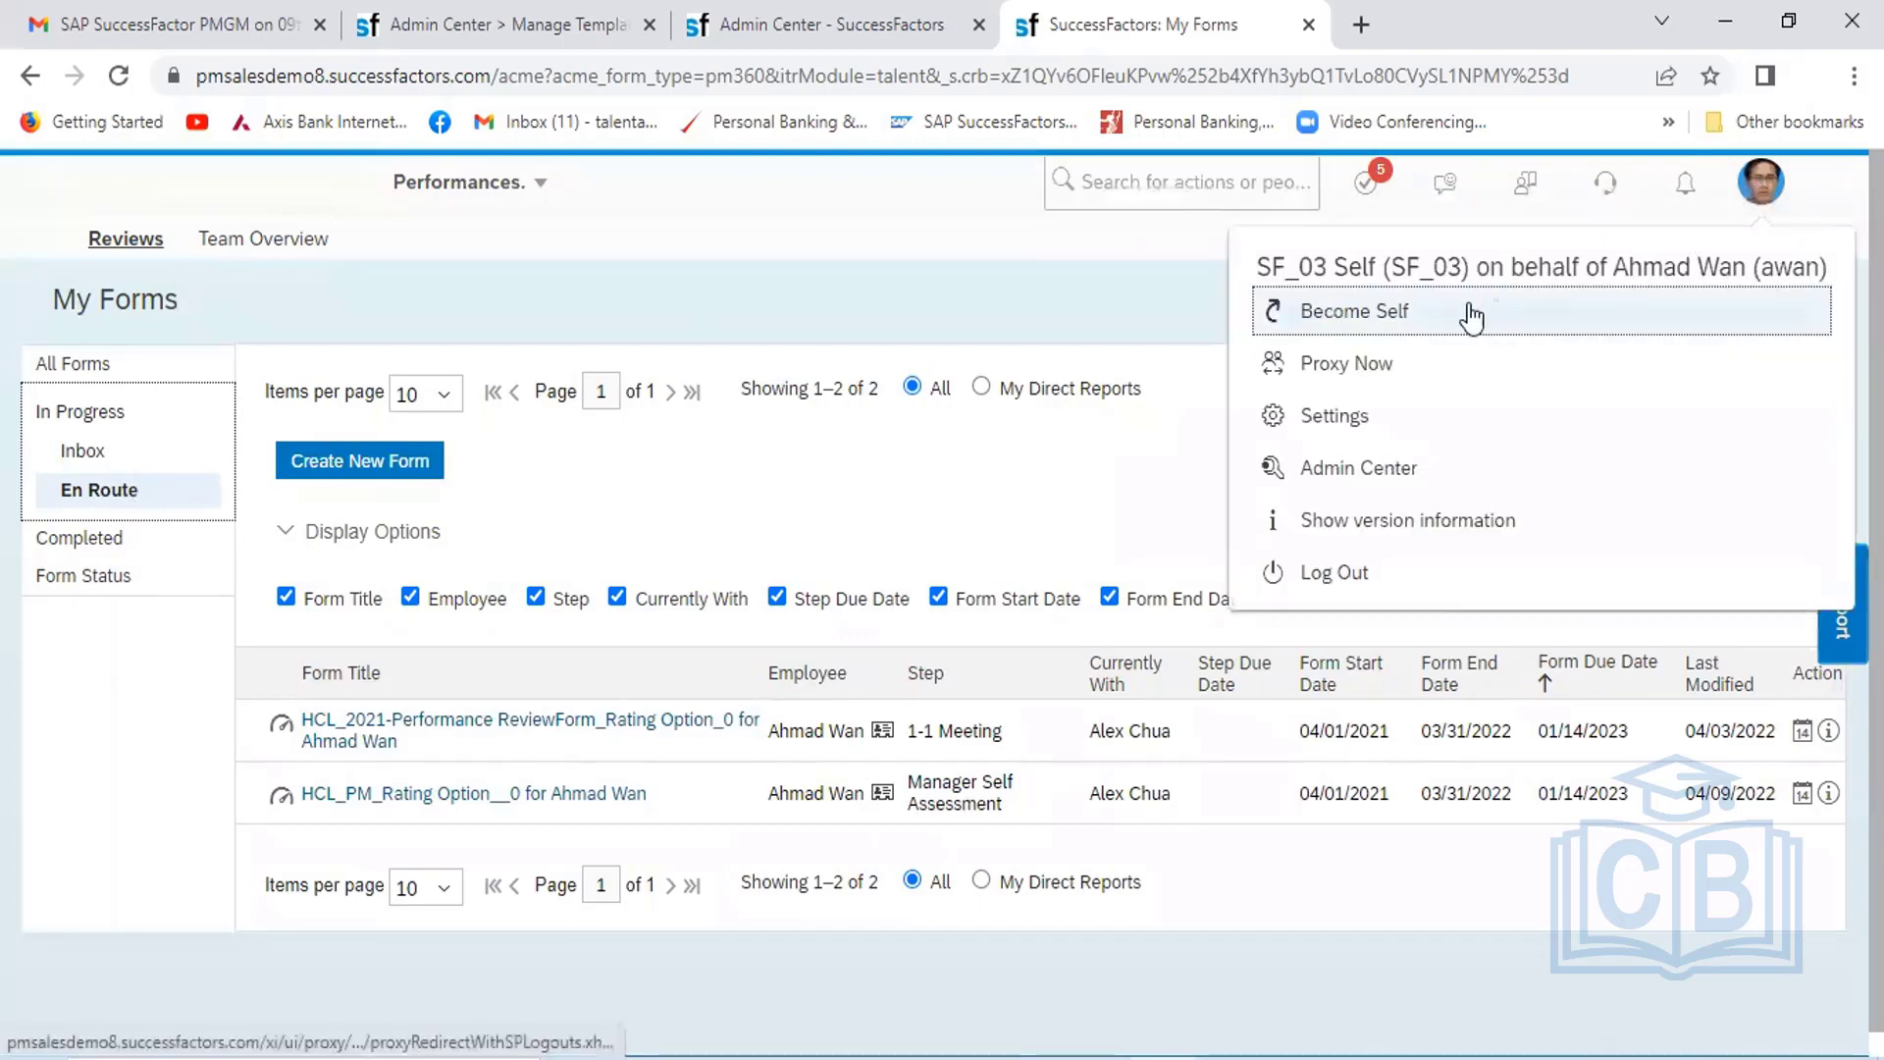
{"action": "left_click", "coordinate": [1369, 363]}
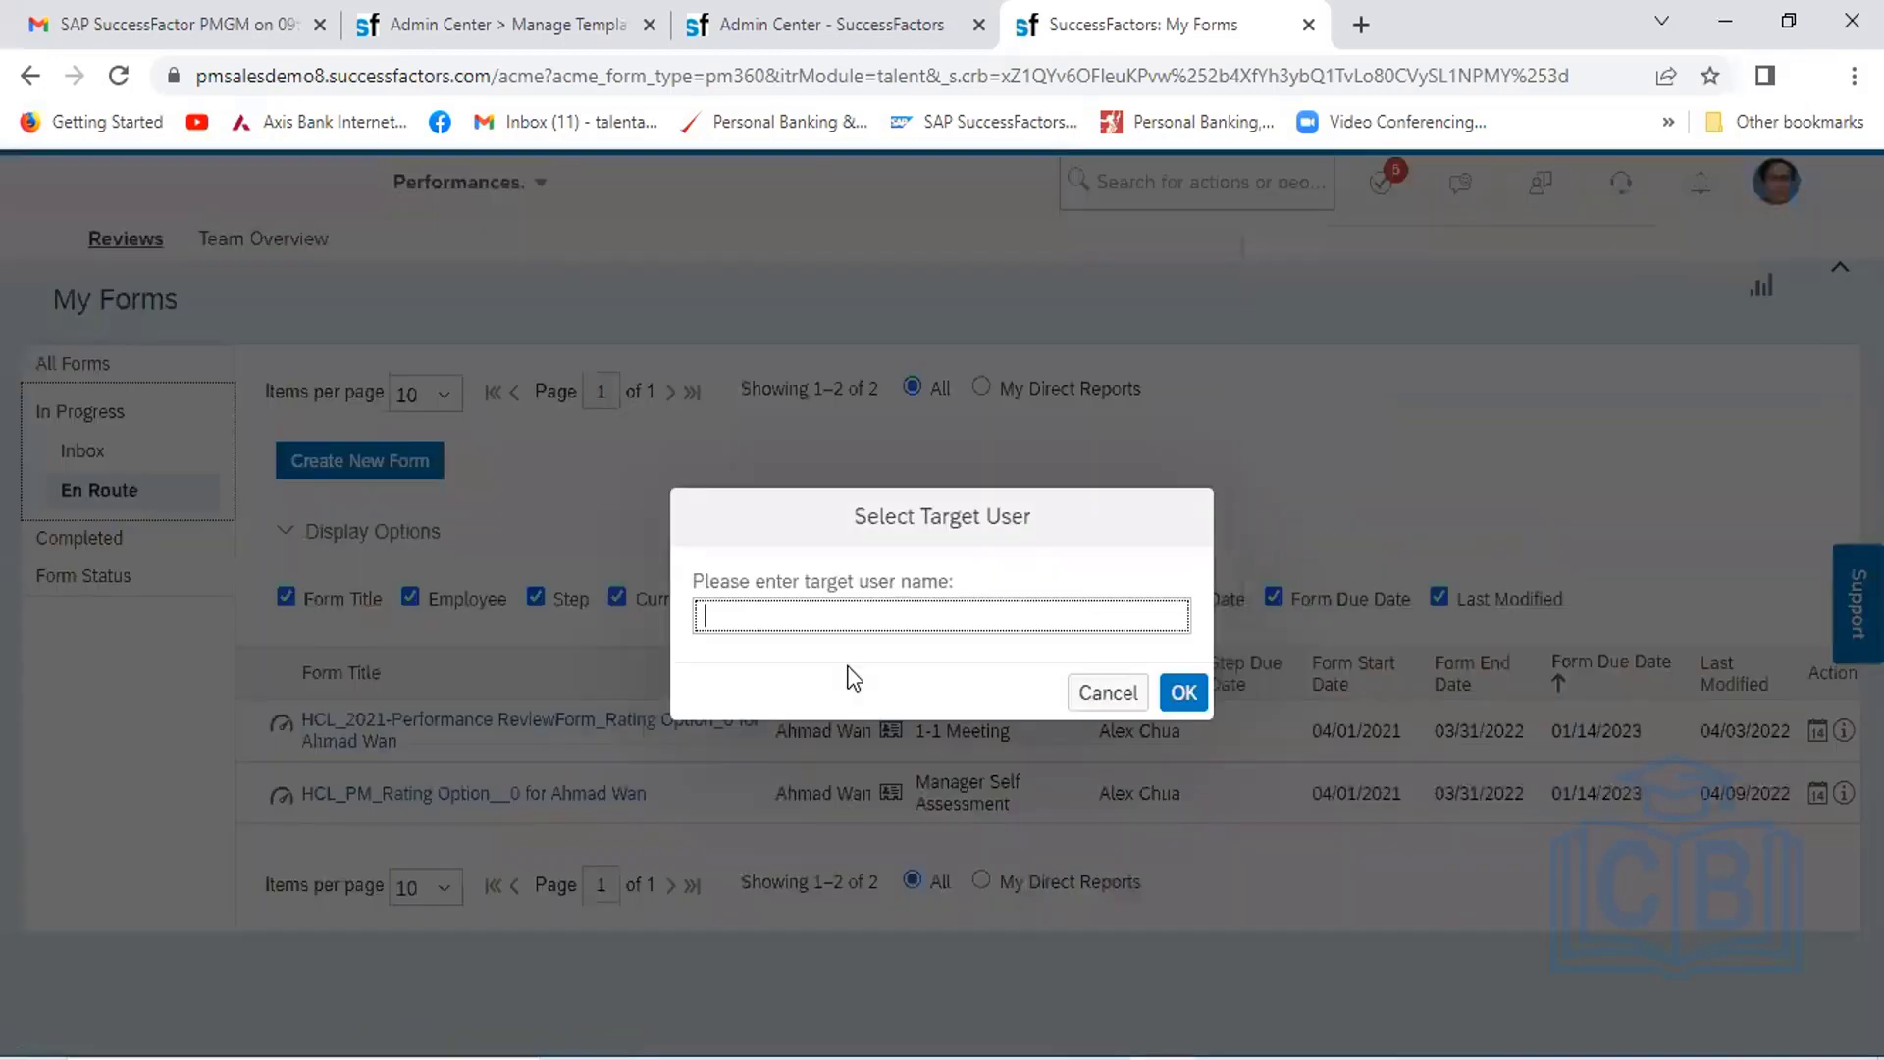
{"action": "type", "text": "Alex"}
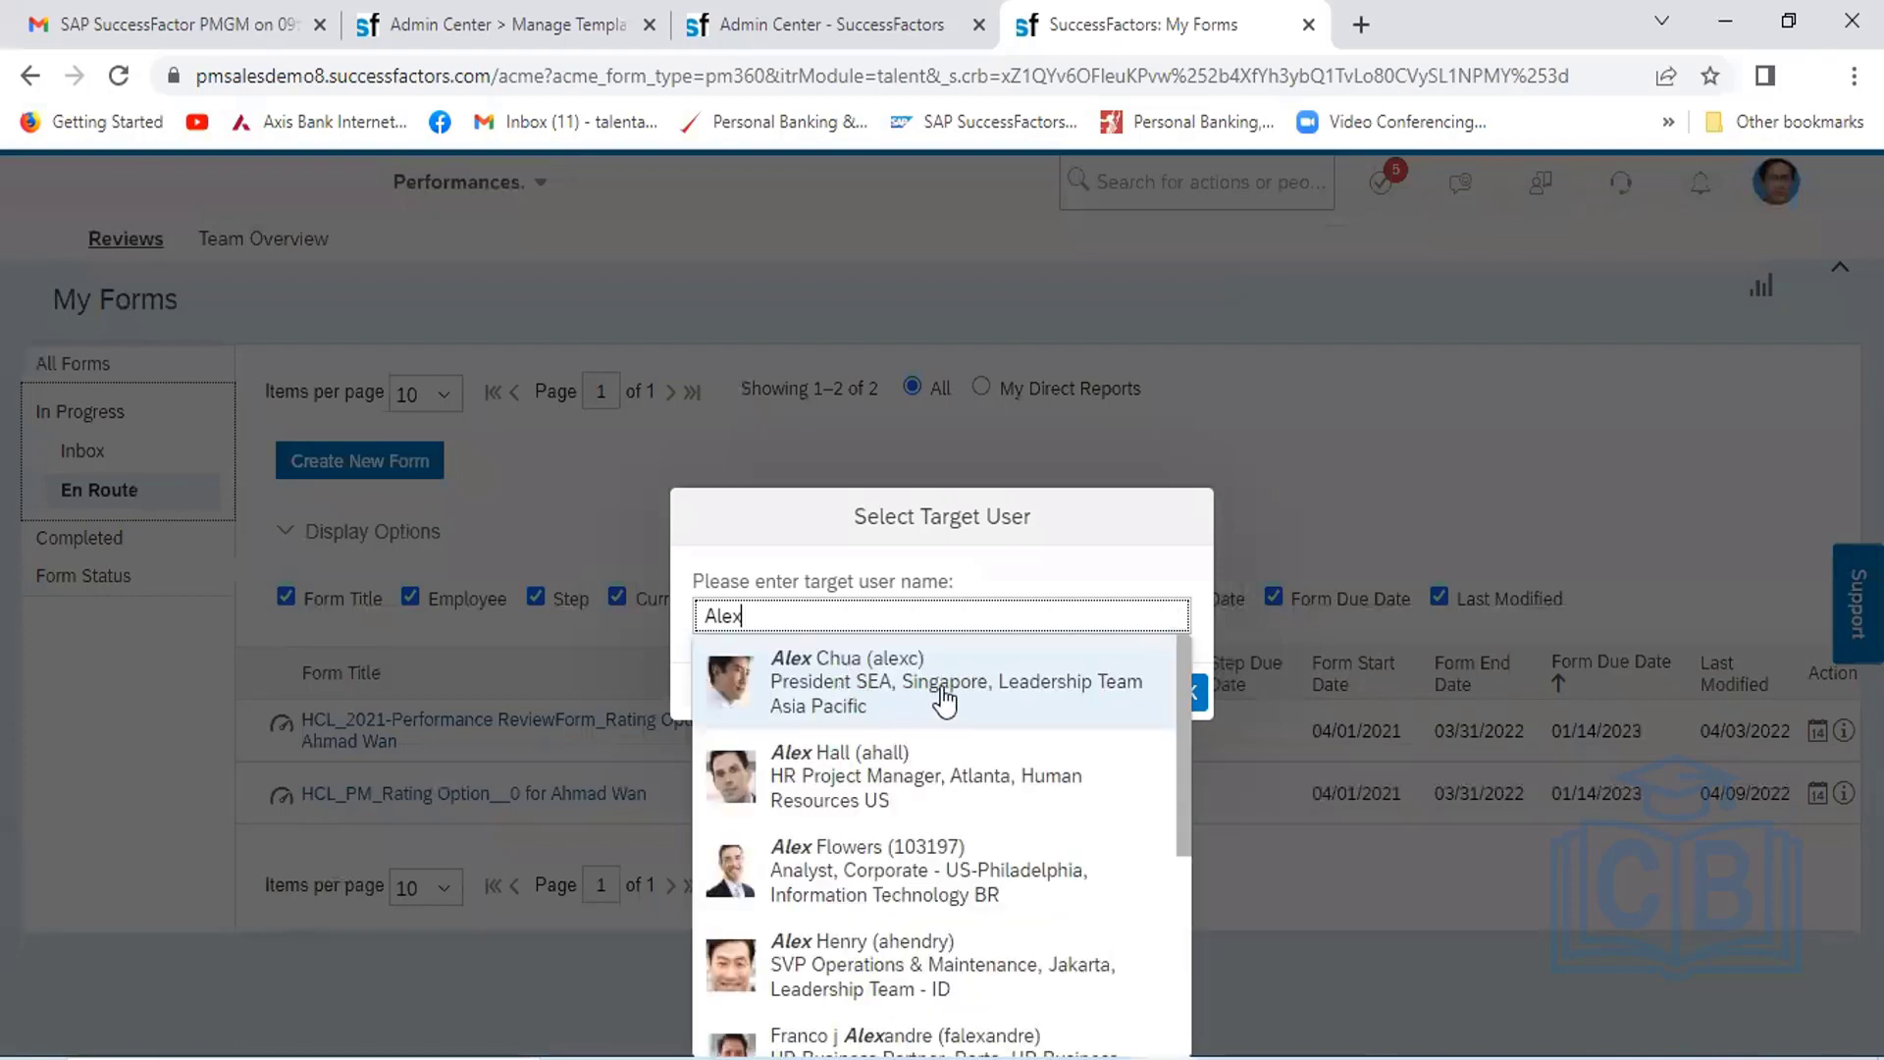
{"action": "left_click", "coordinate": [942, 695]}
{"action": "left_click", "coordinate": [1183, 693]}
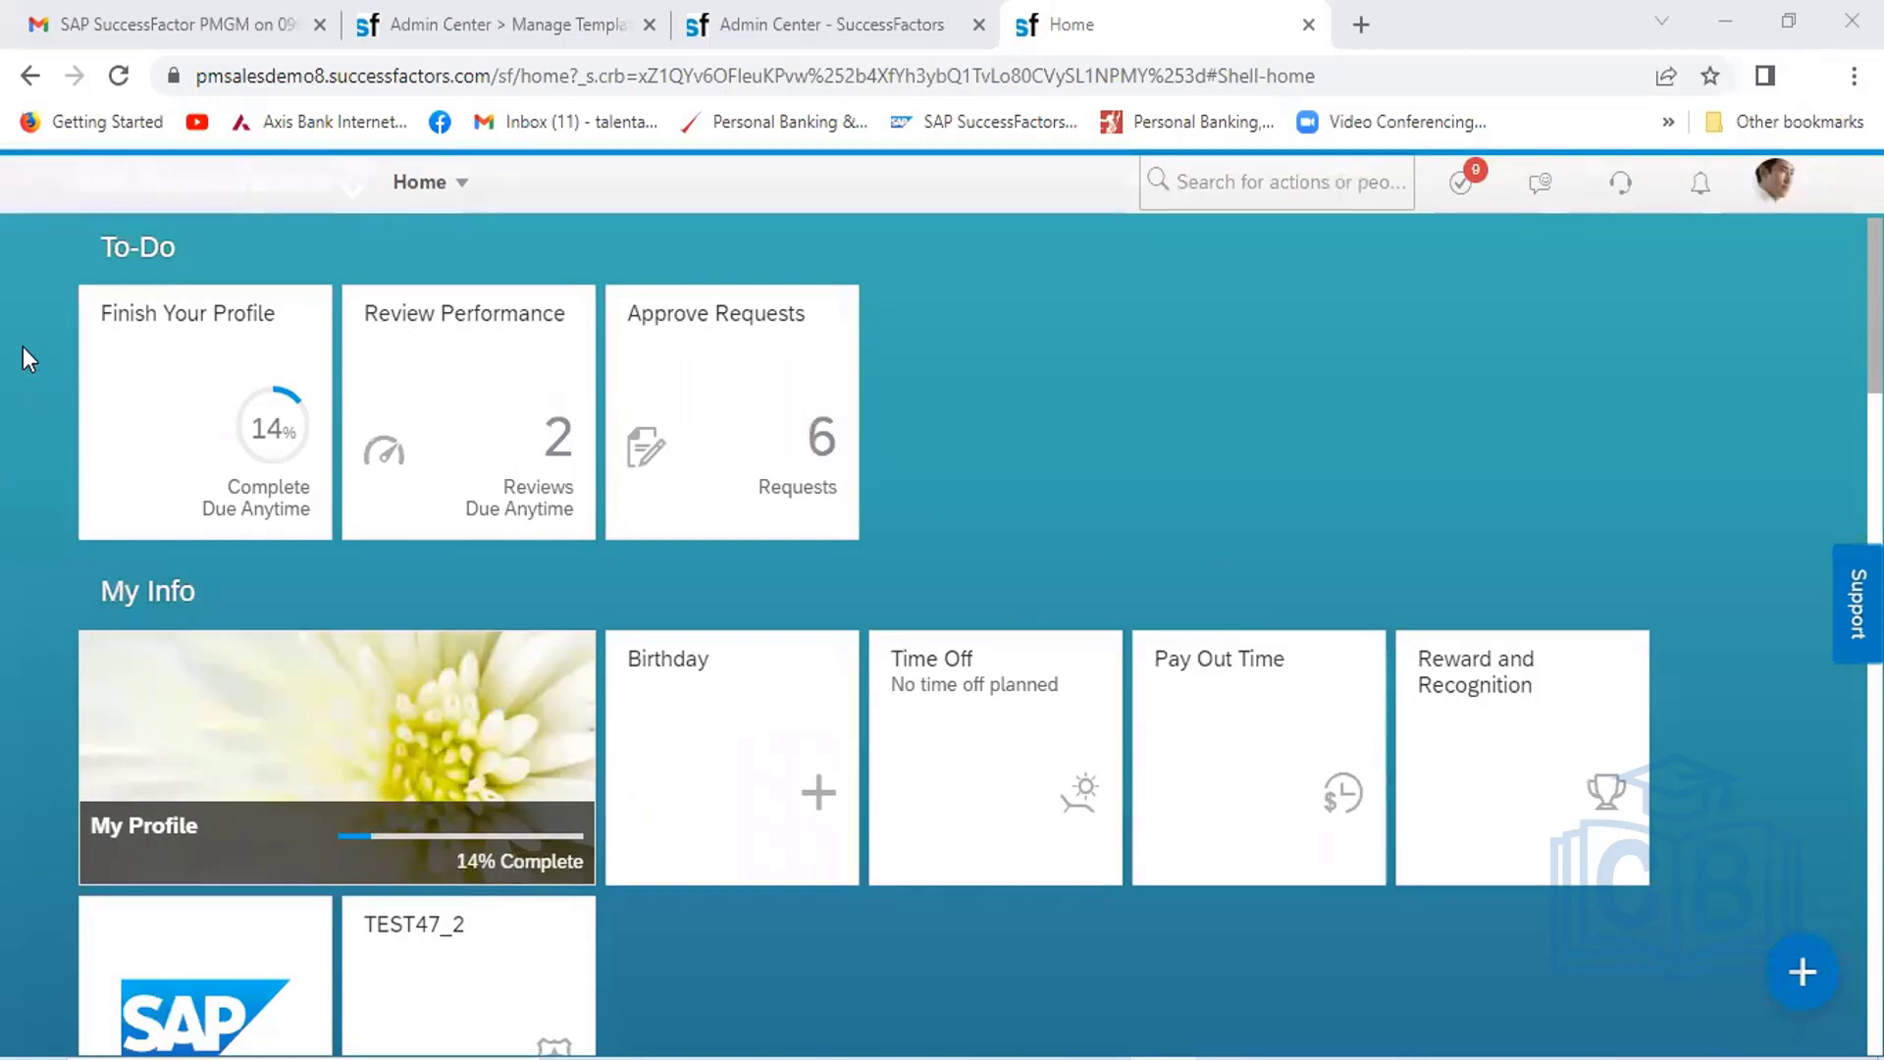
Open the HCL_PM_Rating Option__0 form at the Manager Self Assessment step from the manager's Performances inbox
{"action": "left_click", "coordinate": [463, 189]}
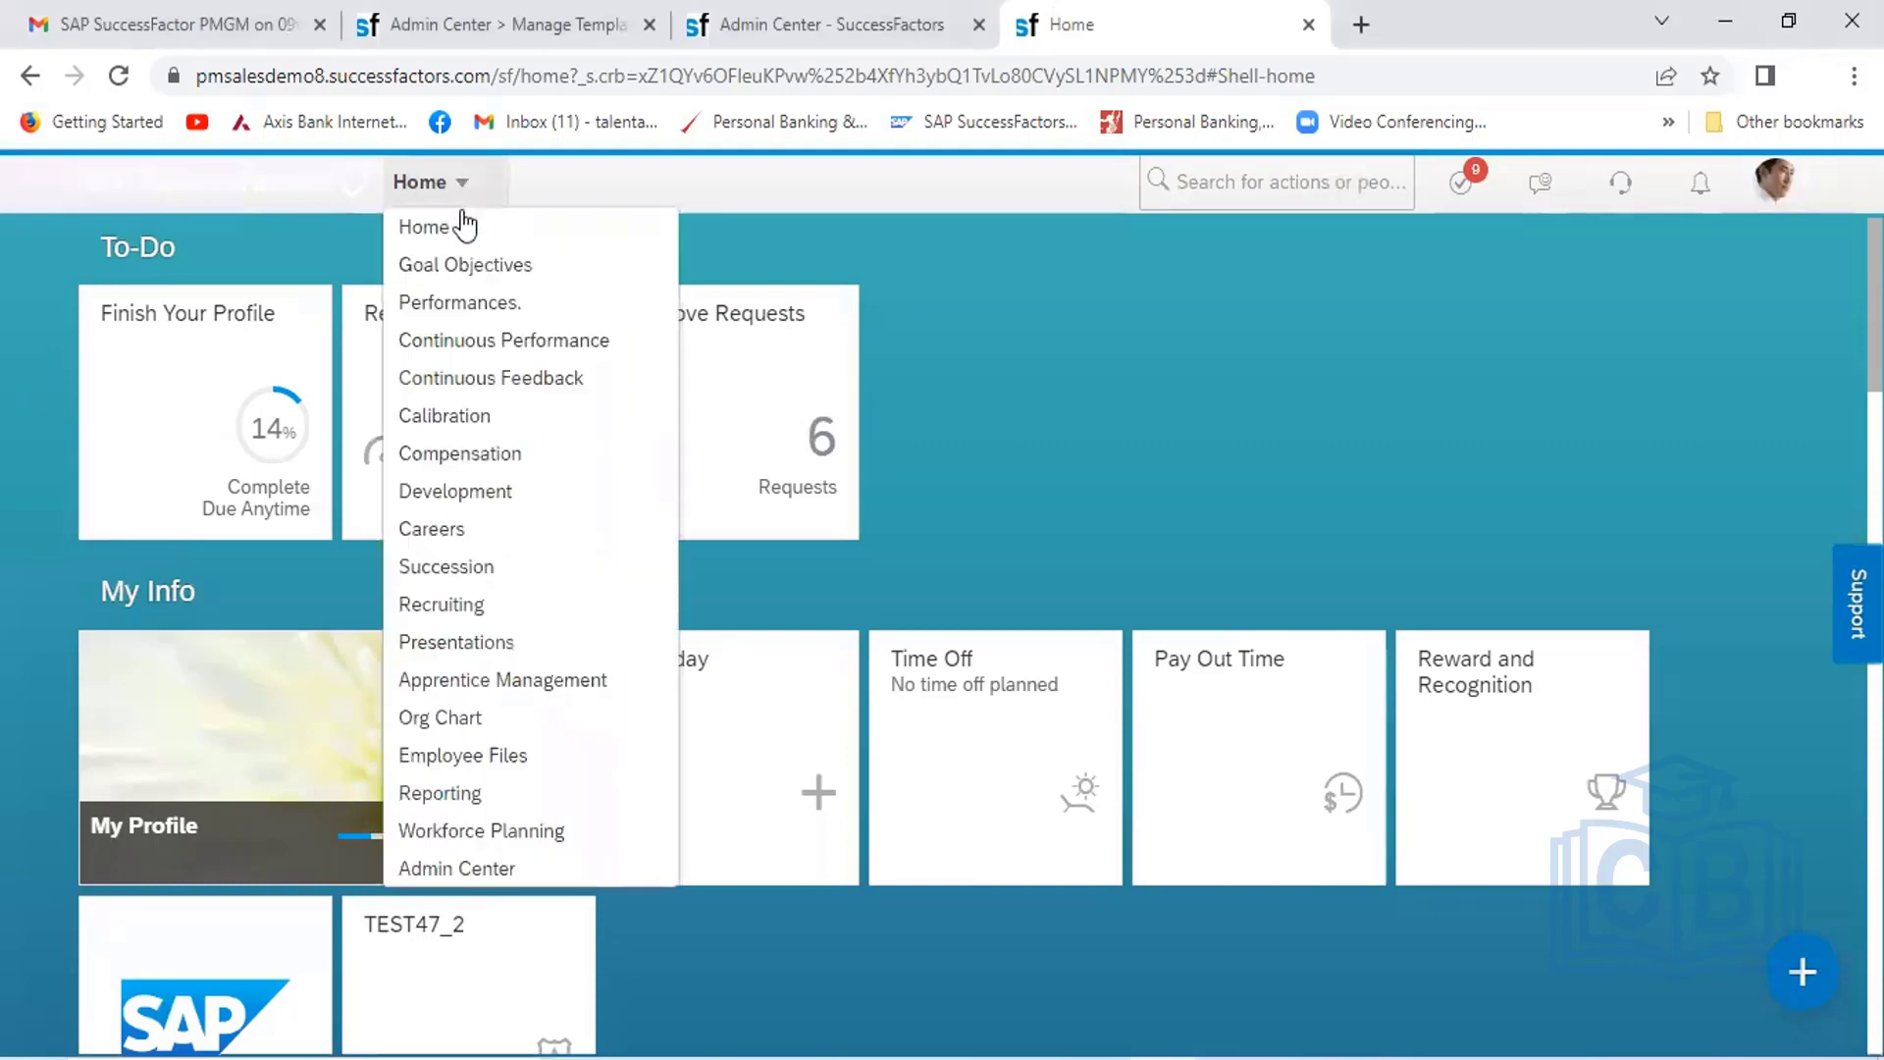
{"action": "left_click", "coordinate": [461, 304]}
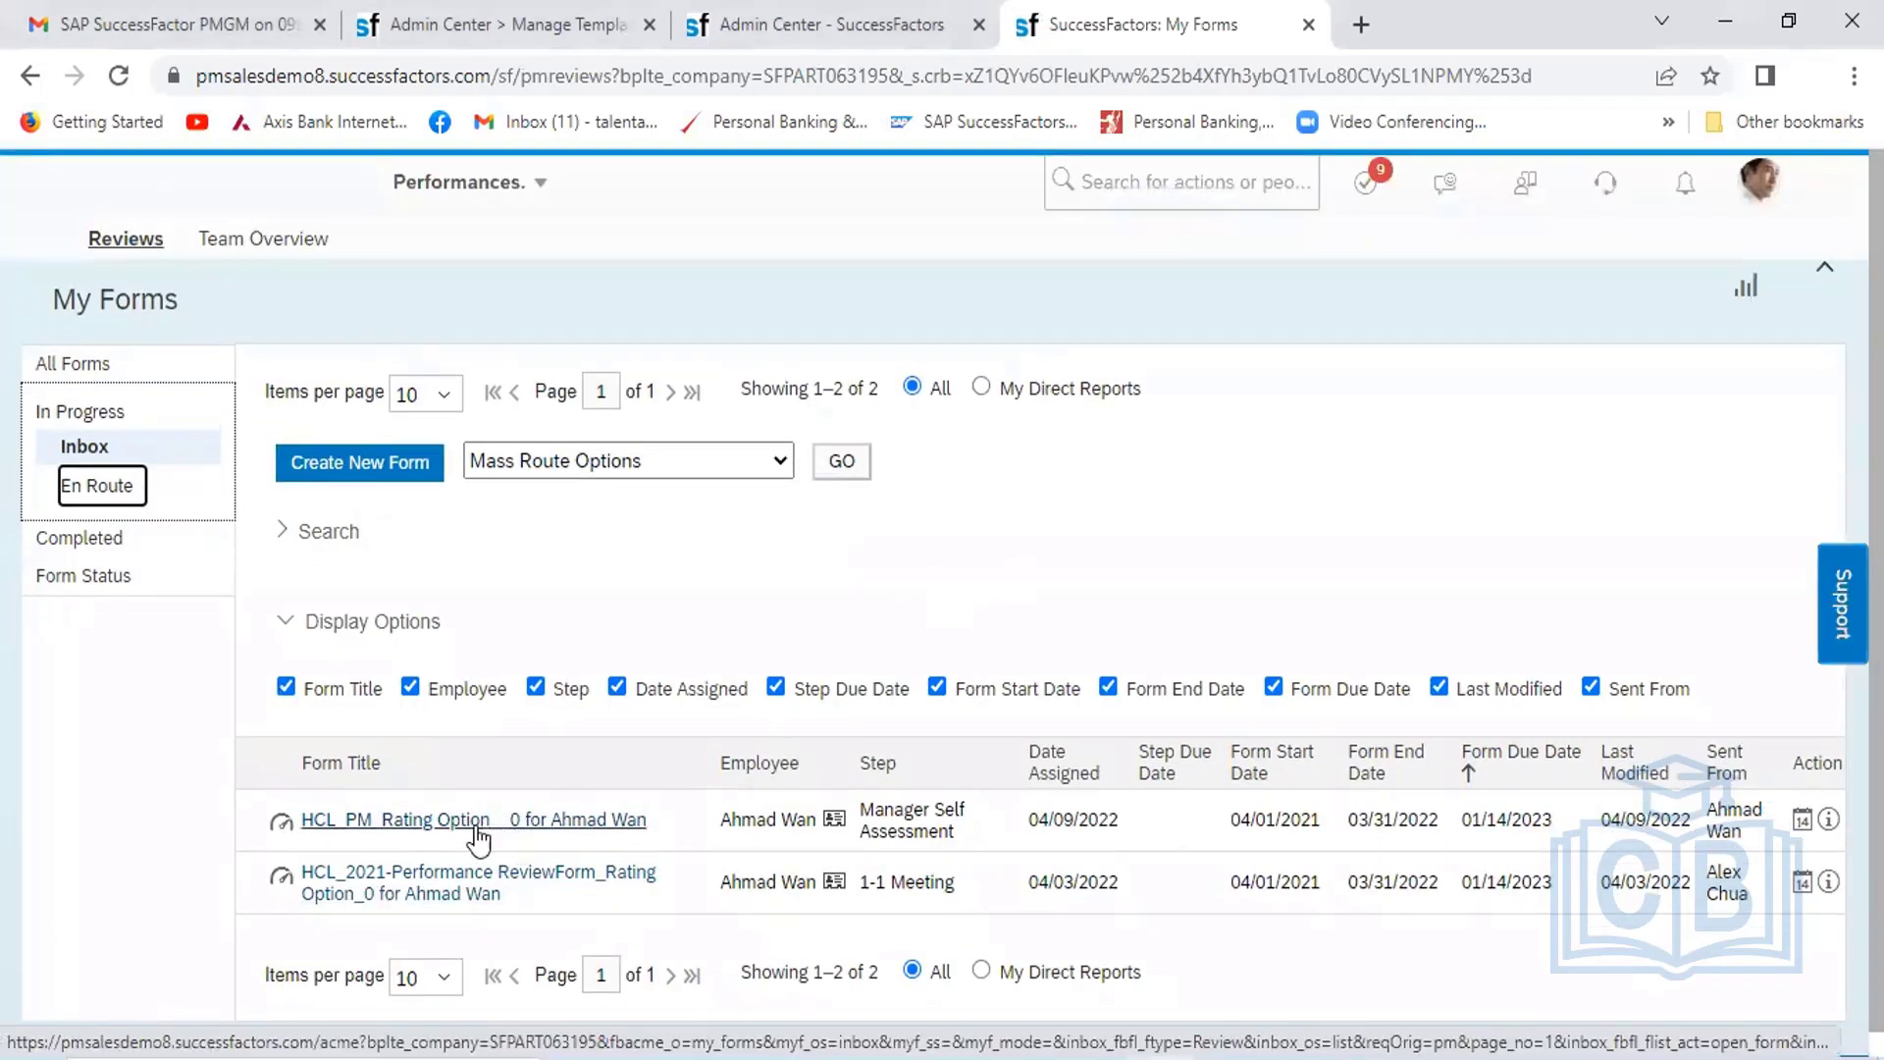
{"action": "left_click", "coordinate": [444, 820]}
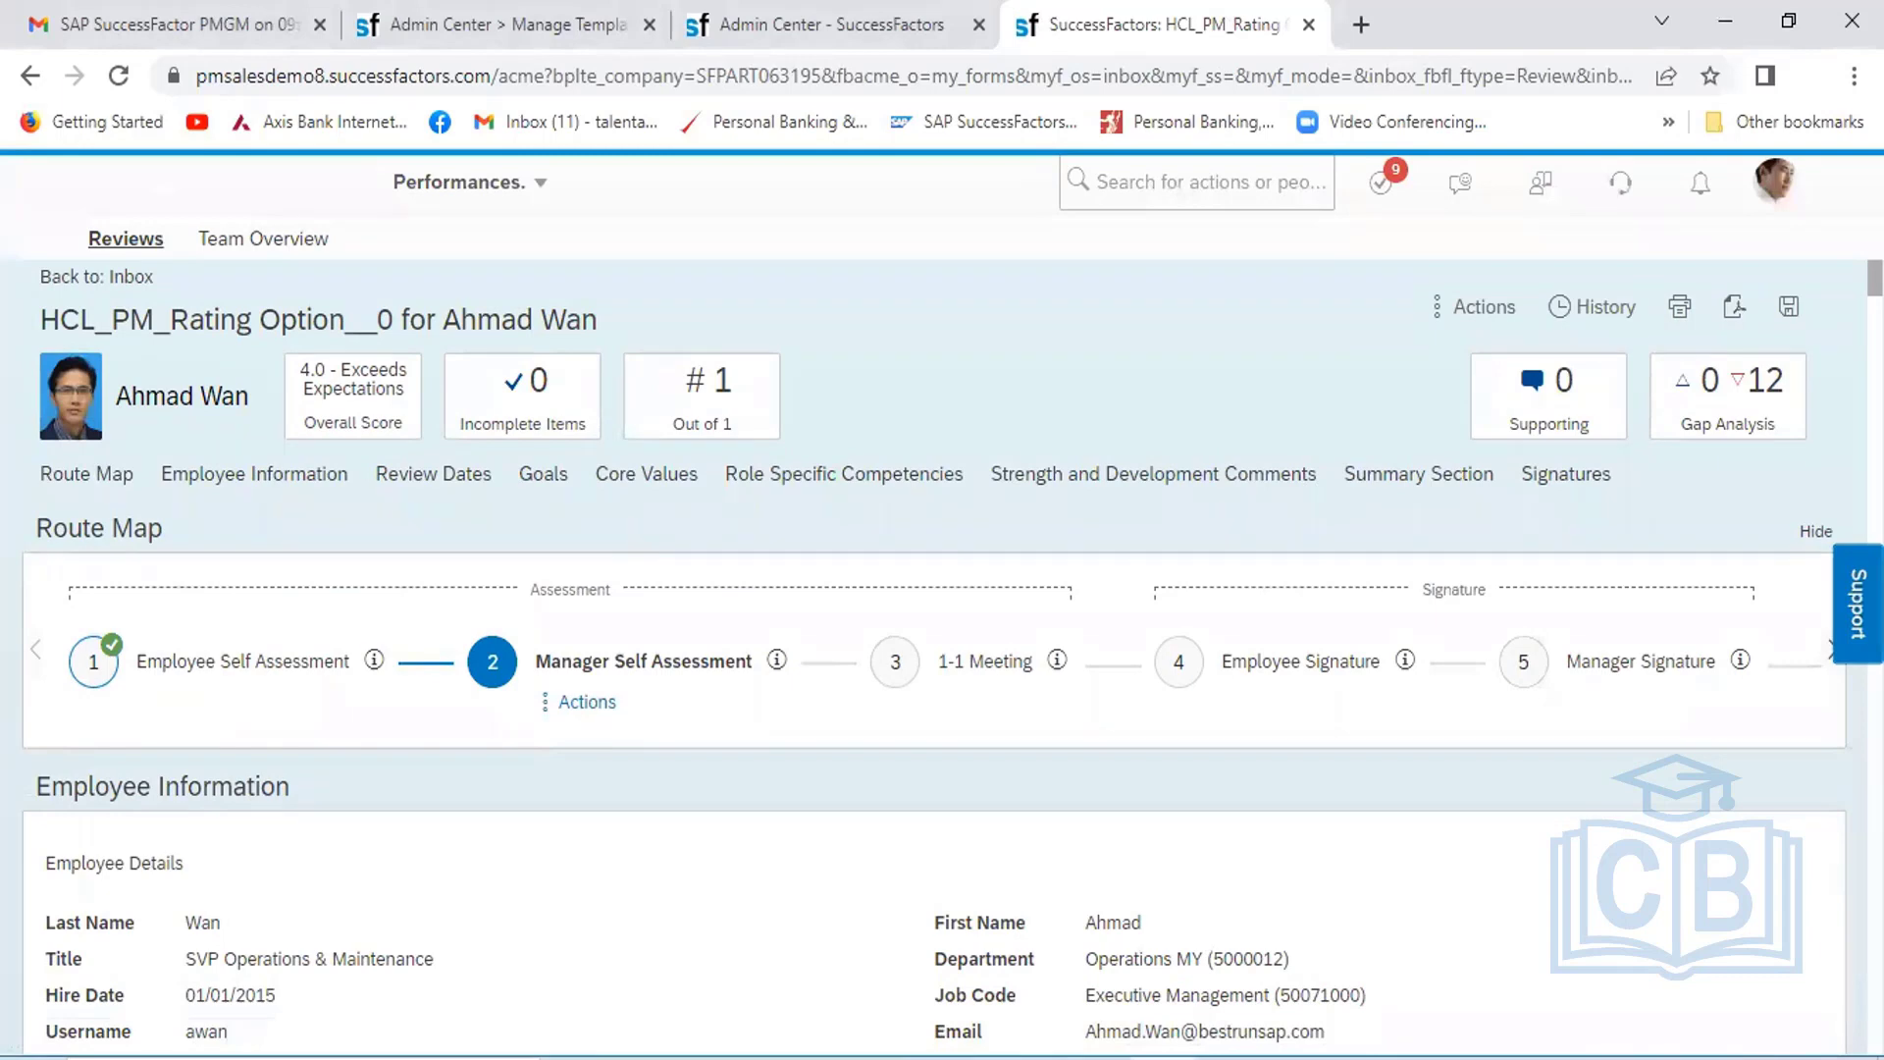
Review the rating box and Ratings from Others in the manager's Goals section, comparing them with the rating option notes in Word
{"action": "scroll", "coordinate": [934, 657], "scroll_direction": "down", "scroll_amount": 10}
{"action": "scroll", "coordinate": [934, 766], "scroll_direction": "down", "scroll_amount": 1}
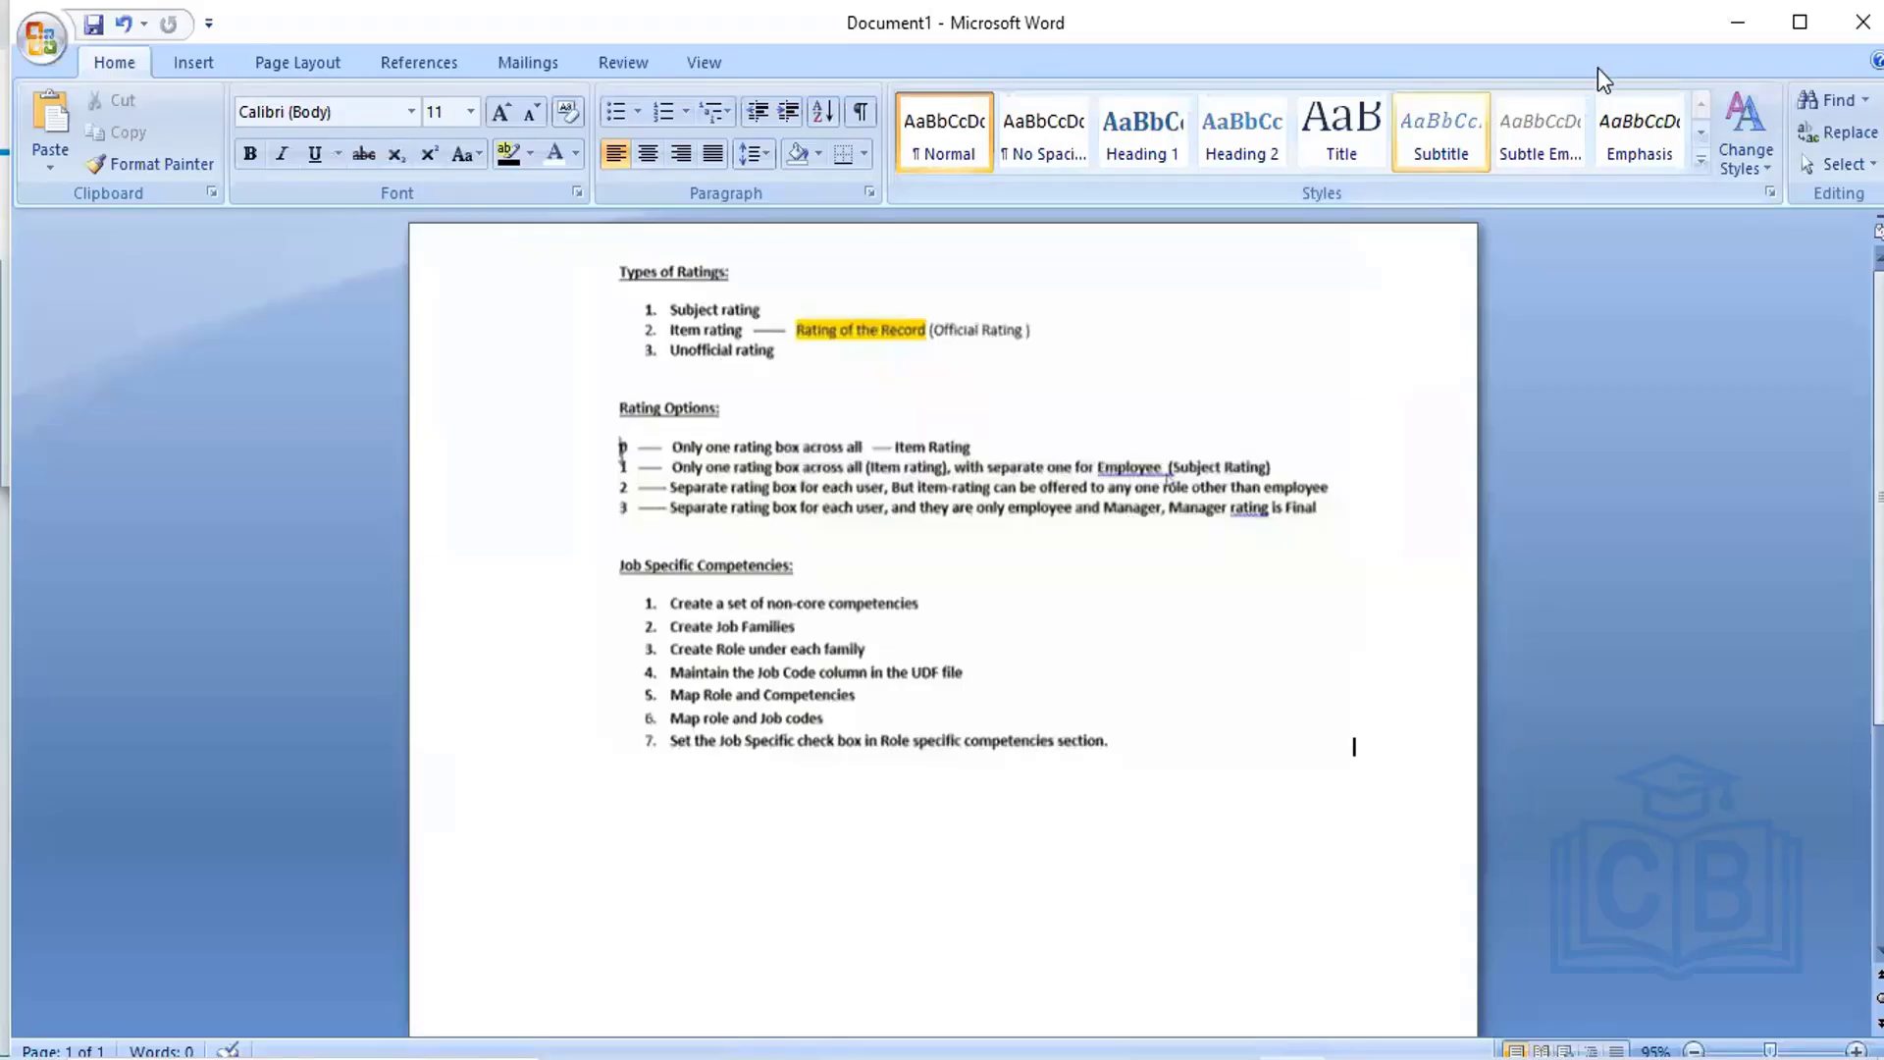
{"action": "left_click", "coordinate": [1735, 26]}
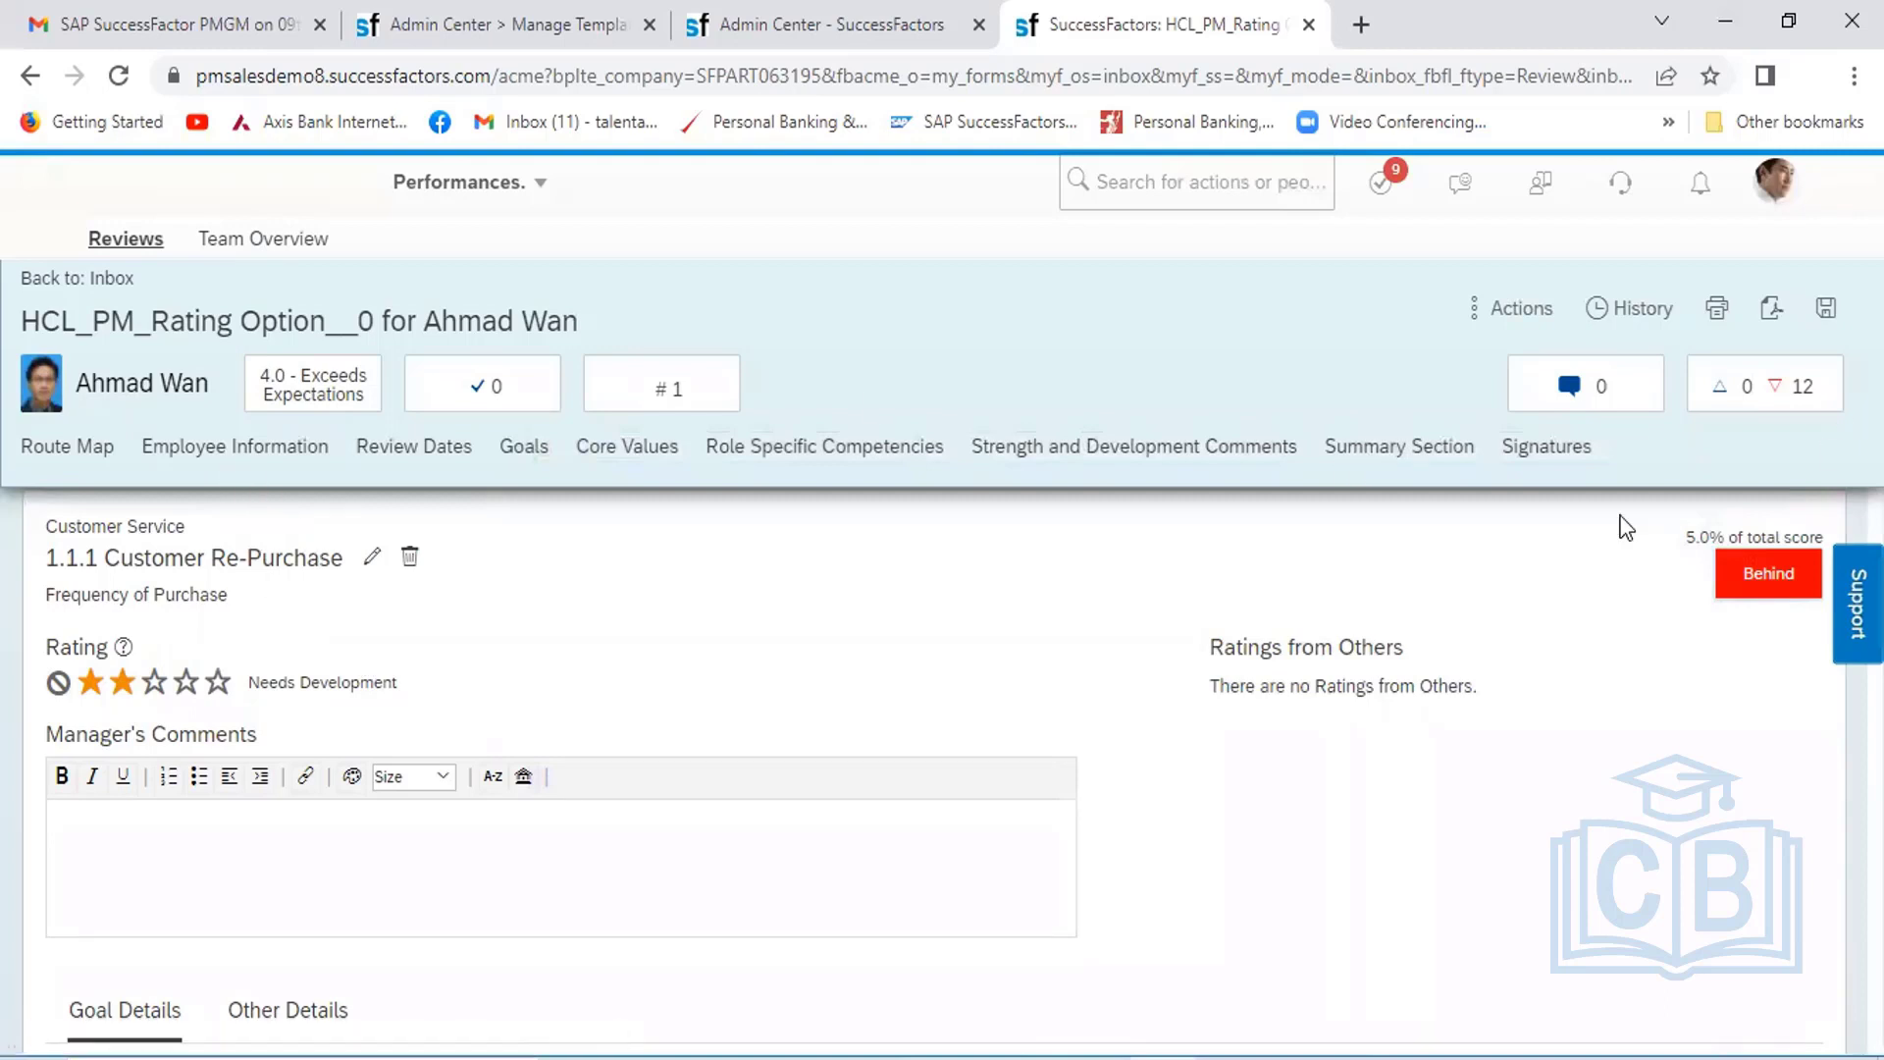
{"action": "scroll", "coordinate": [1584, 686], "scroll_direction": "up", "scroll_amount": 15}
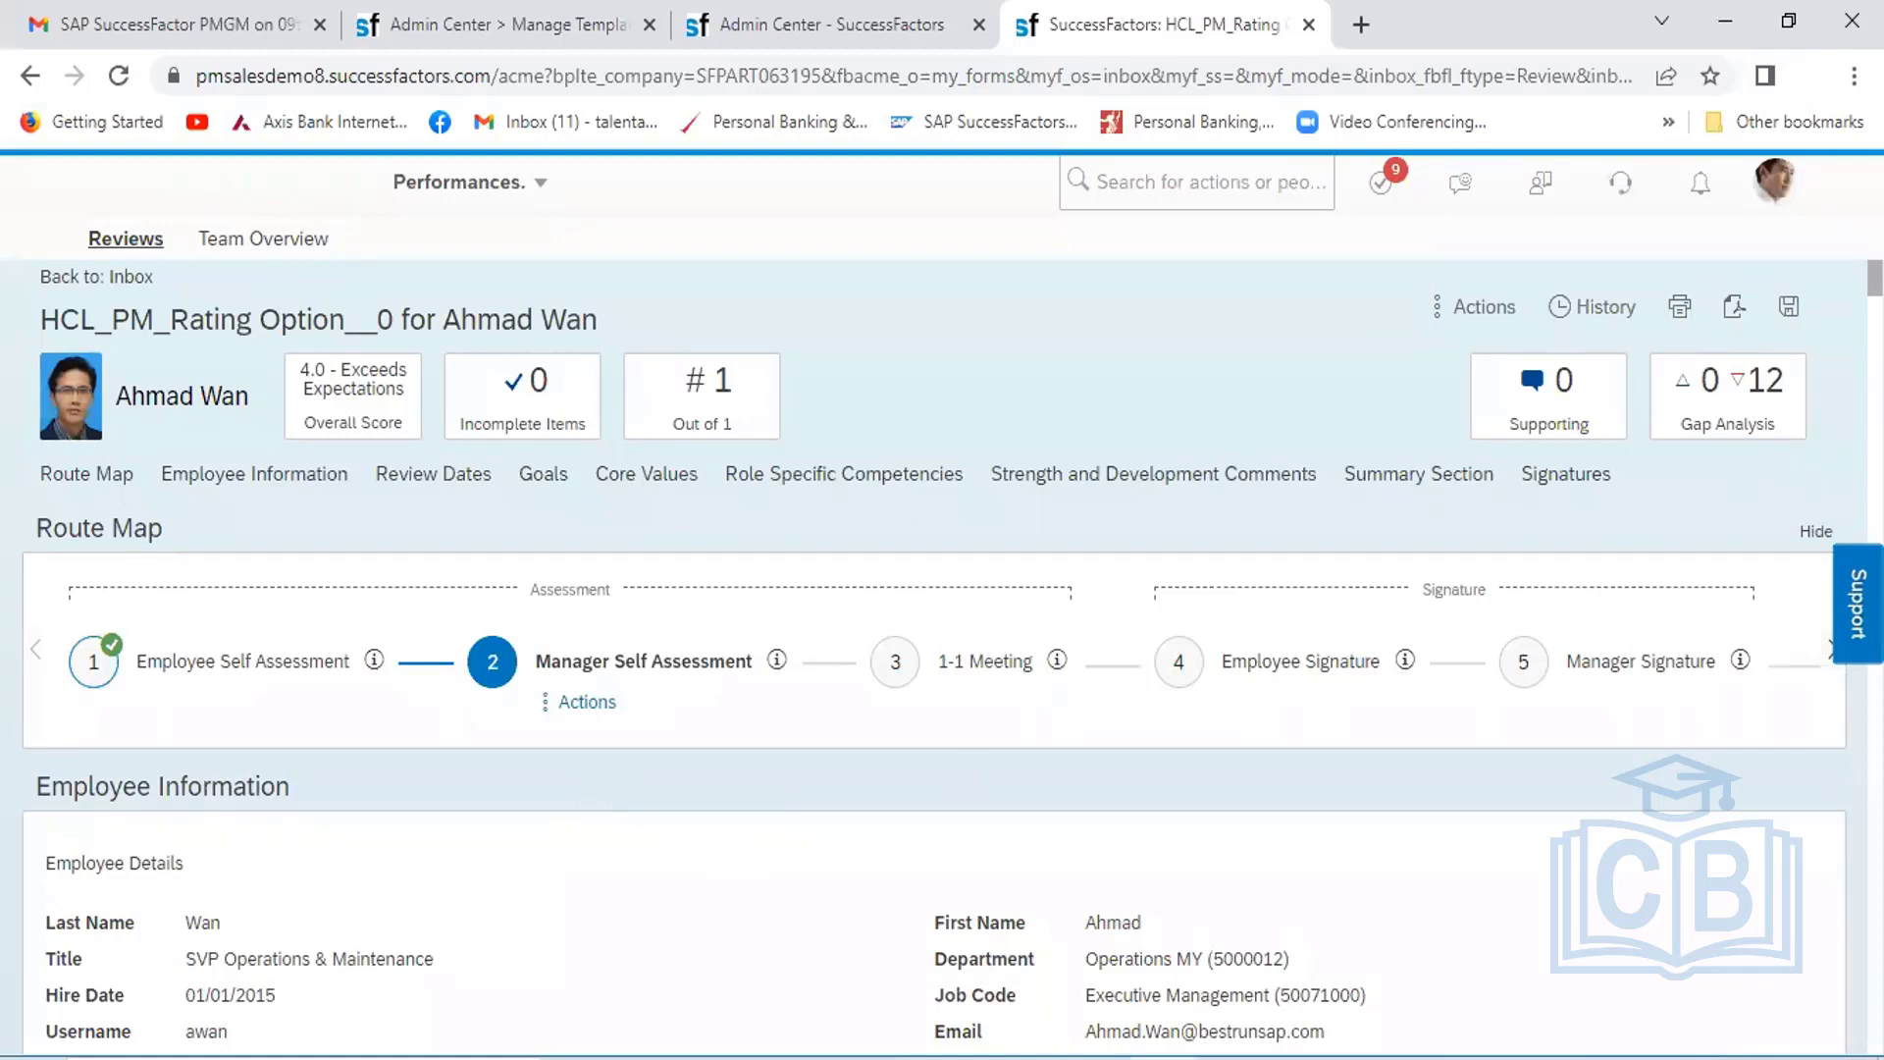
{"action": "scroll", "coordinate": [932, 765], "scroll_direction": "down", "scroll_amount": 10}
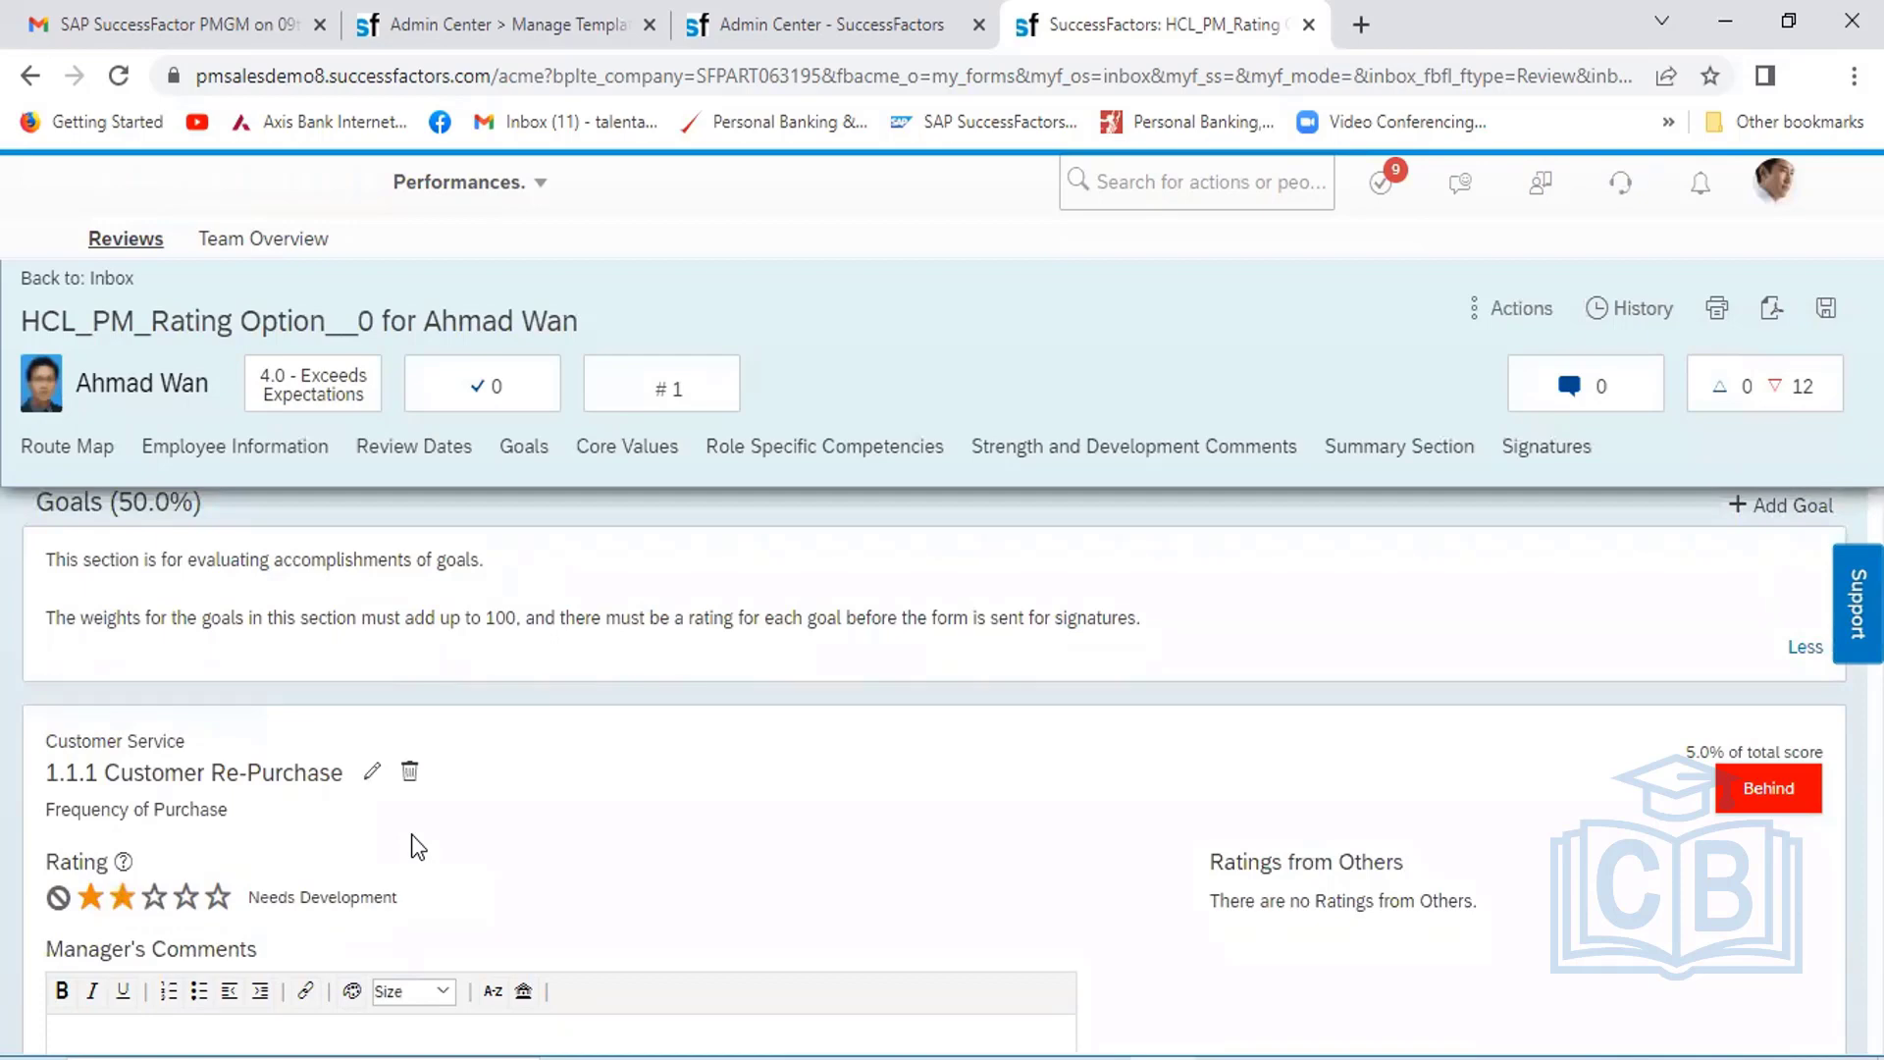
In the admin browser tab, leave the HCL_PM_Rating Option__0 template without saving and open the HCL_PM_Rating Option_1 template
{"action": "left_click", "coordinate": [490, 32]}
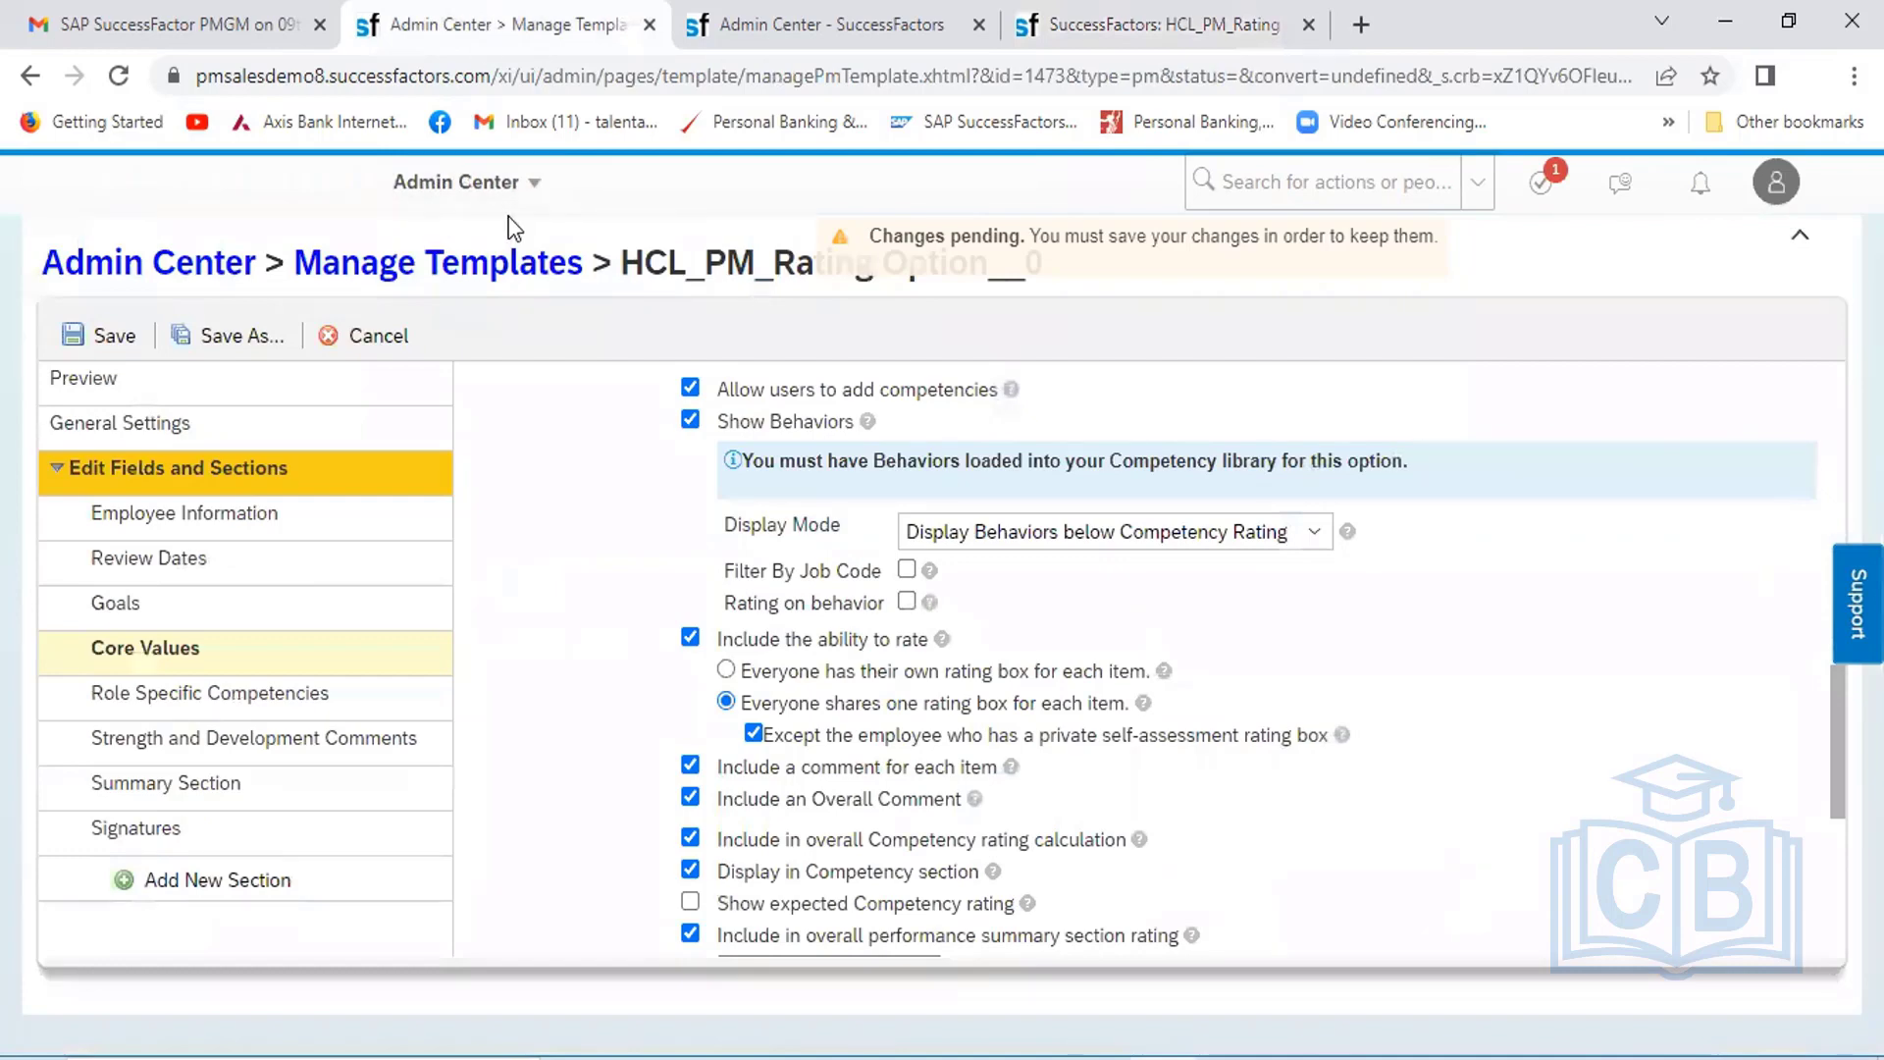
{"action": "left_click", "coordinate": [442, 265]}
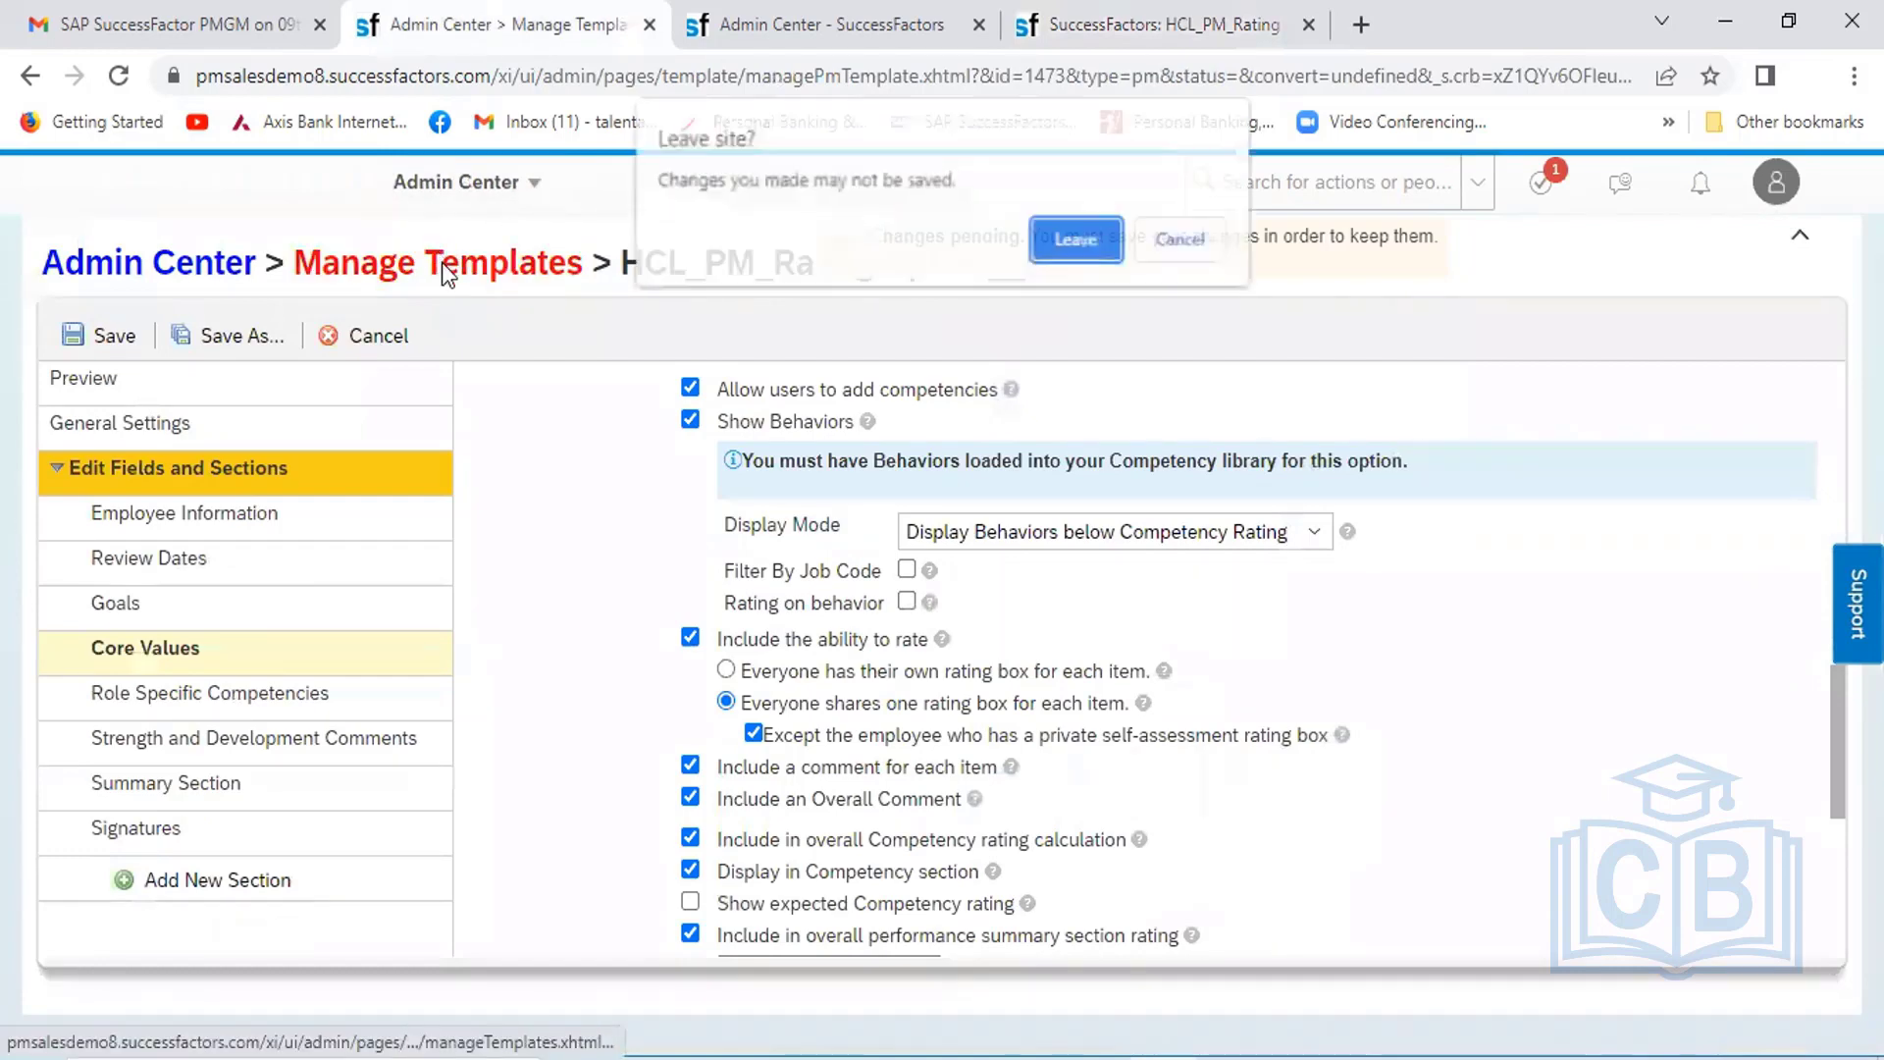
{"action": "left_click", "coordinate": [1070, 239]}
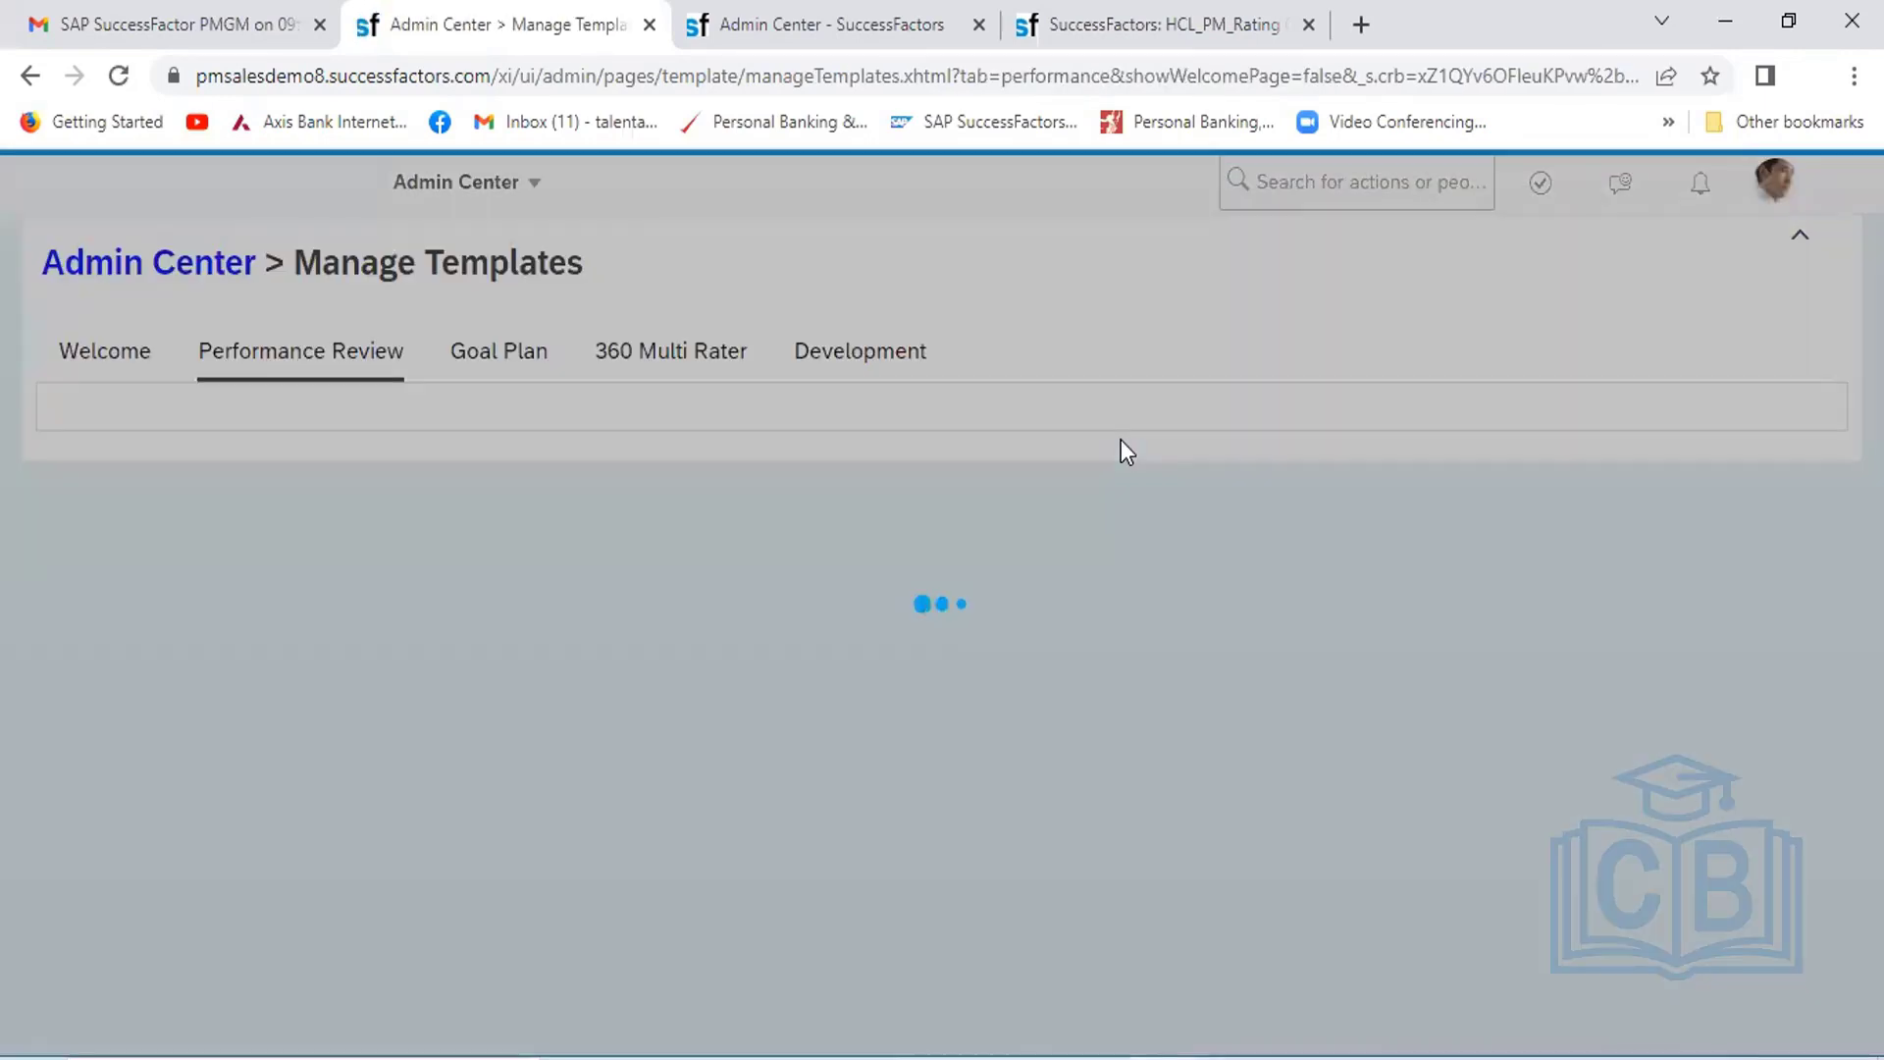
{"action": "scroll", "coordinate": [219, 950], "scroll_direction": "down", "scroll_amount": 1}
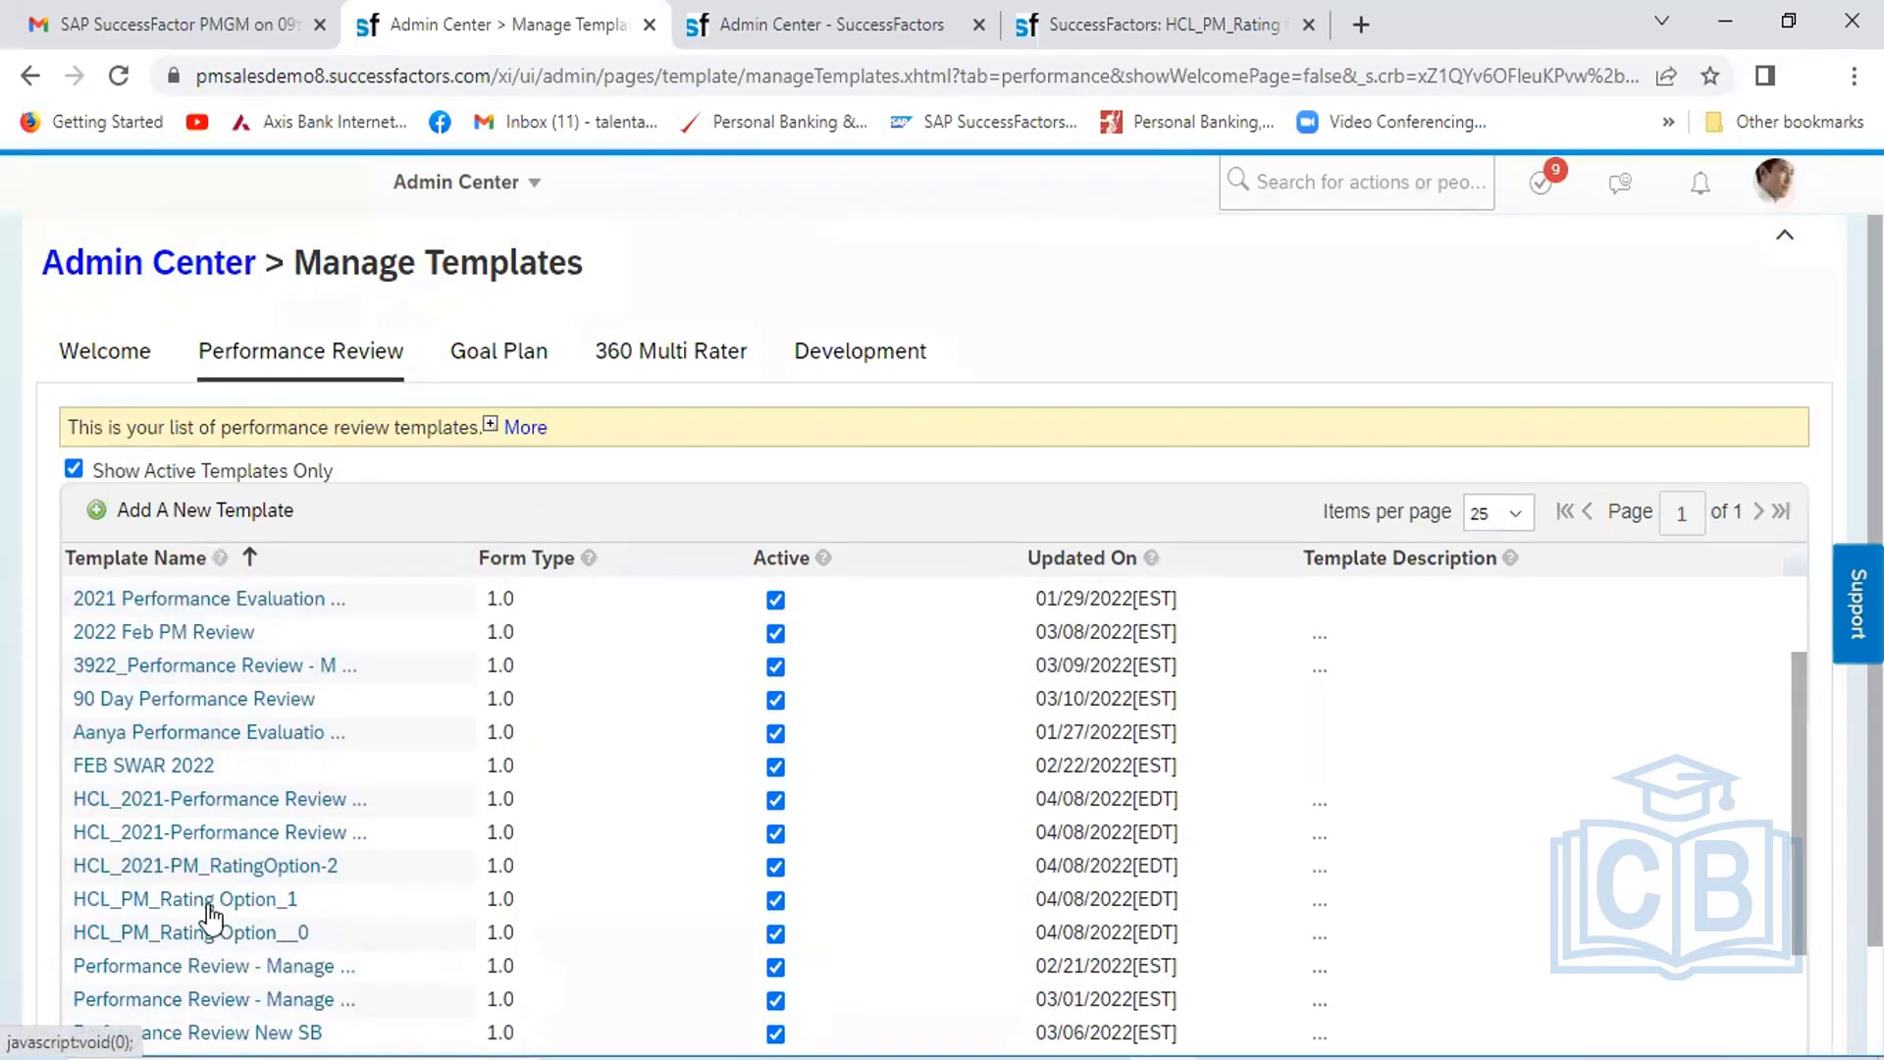
{"action": "left_click", "coordinate": [200, 911]}
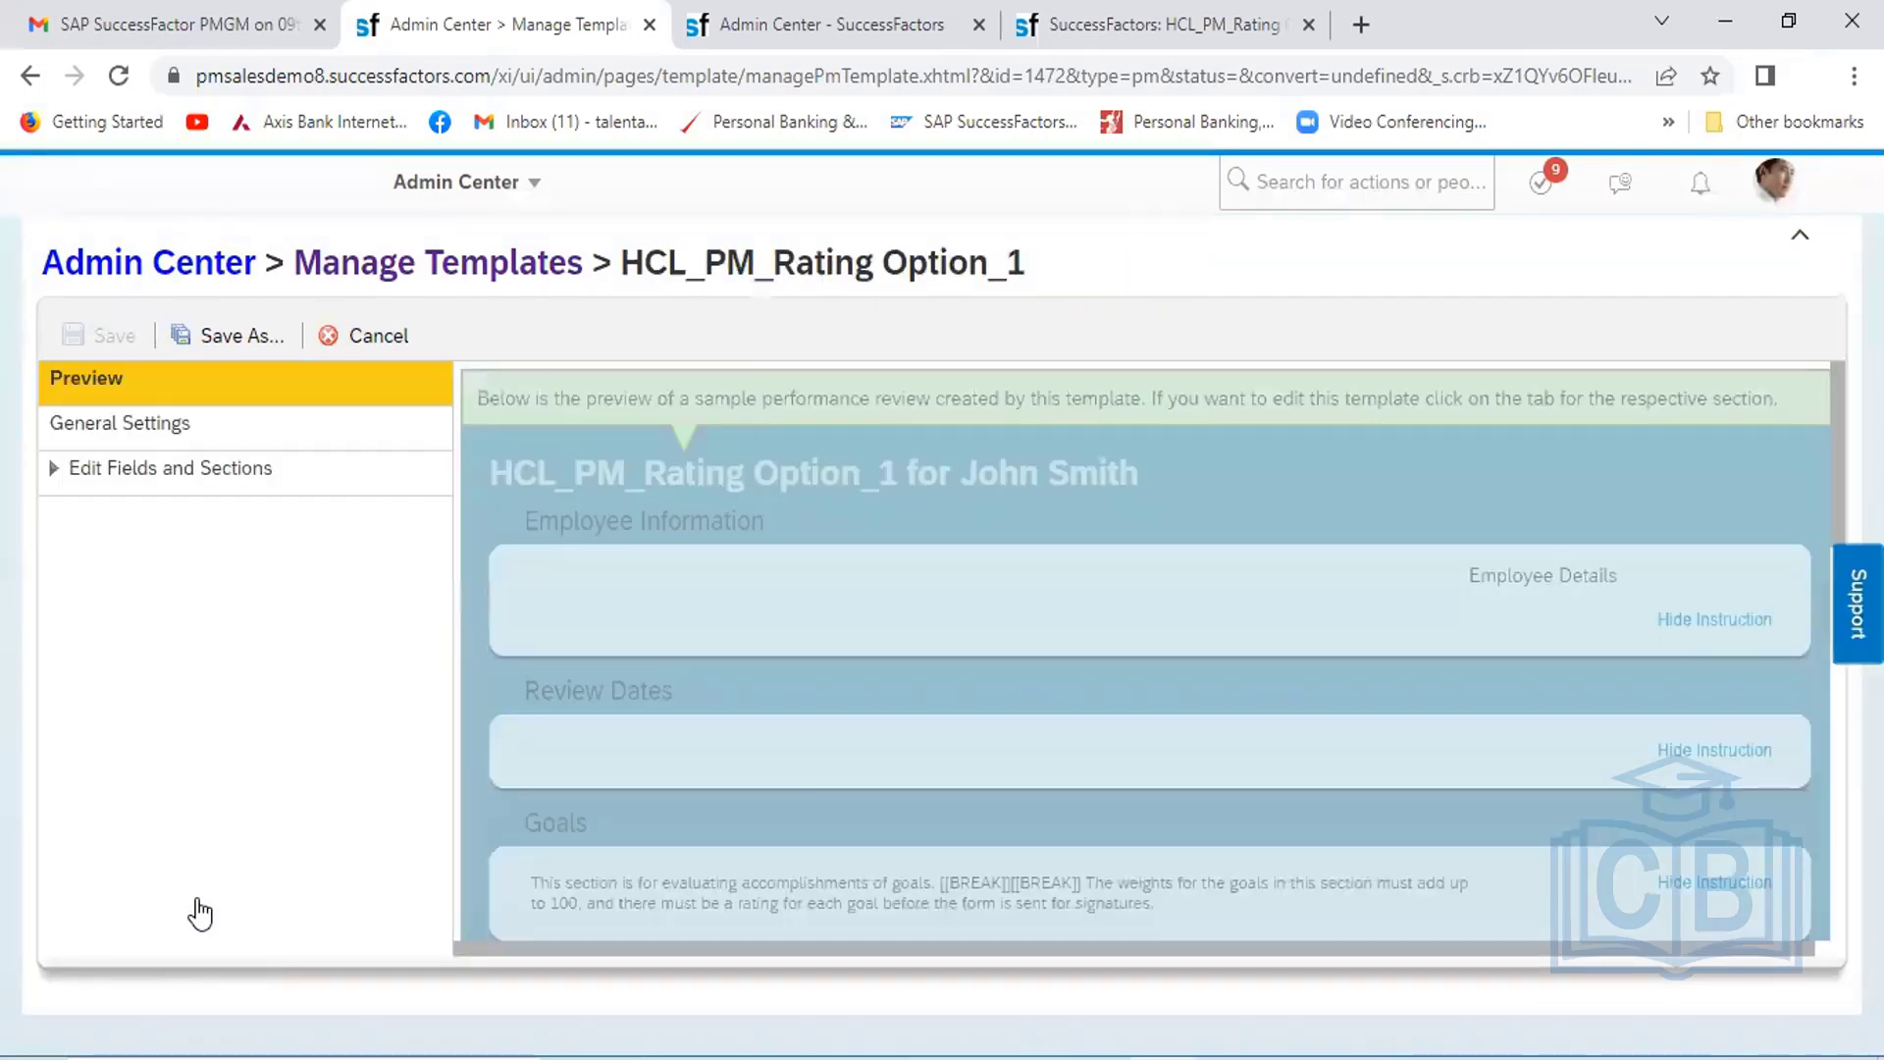
Open the template's general settings and read its full name through to the end
{"action": "left_click", "coordinate": [152, 432]}
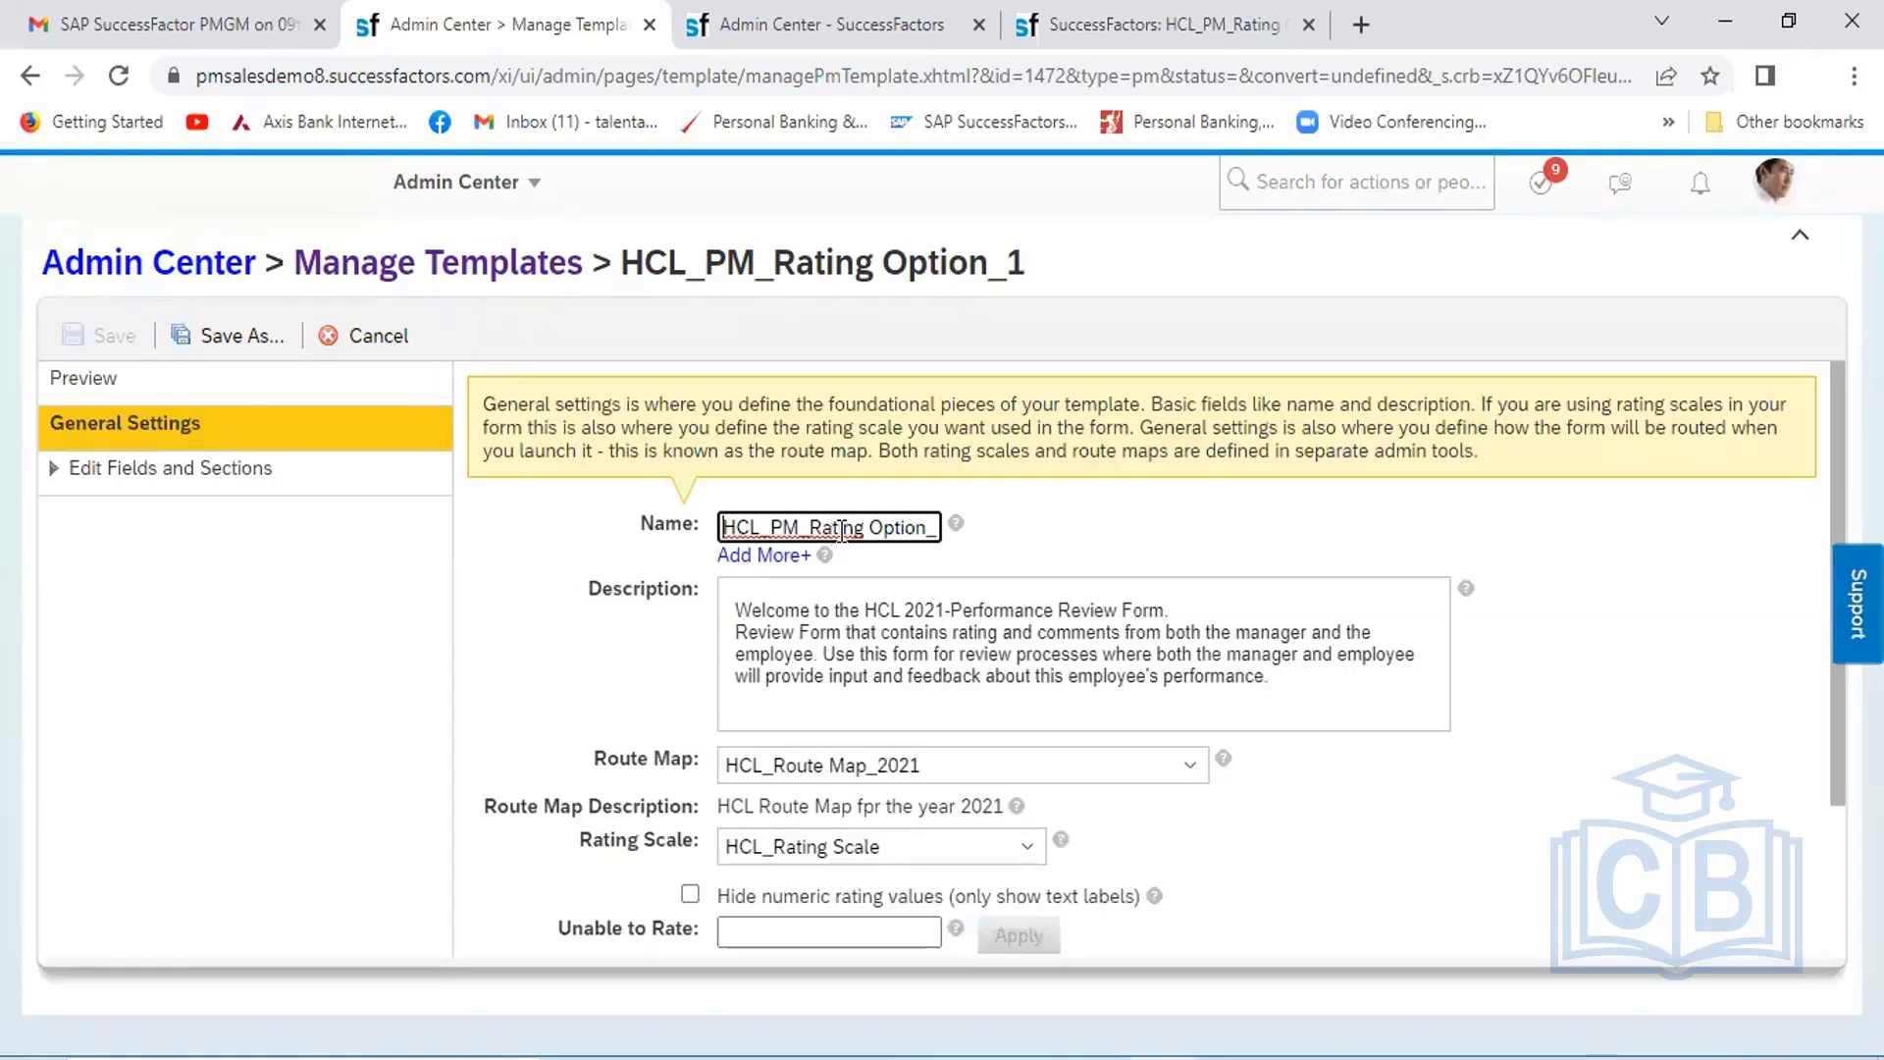
{"action": "key", "text": "Right"}
{"action": "key", "text": "Right"}
{"action": "key", "text": "Right"}
{"action": "key", "text": "Right"}
{"action": "key", "text": "Right"}
{"action": "key", "text": "Right"}
{"action": "key", "text": "Right"}
{"action": "key", "text": "Right"}
{"action": "key", "text": "Right"}
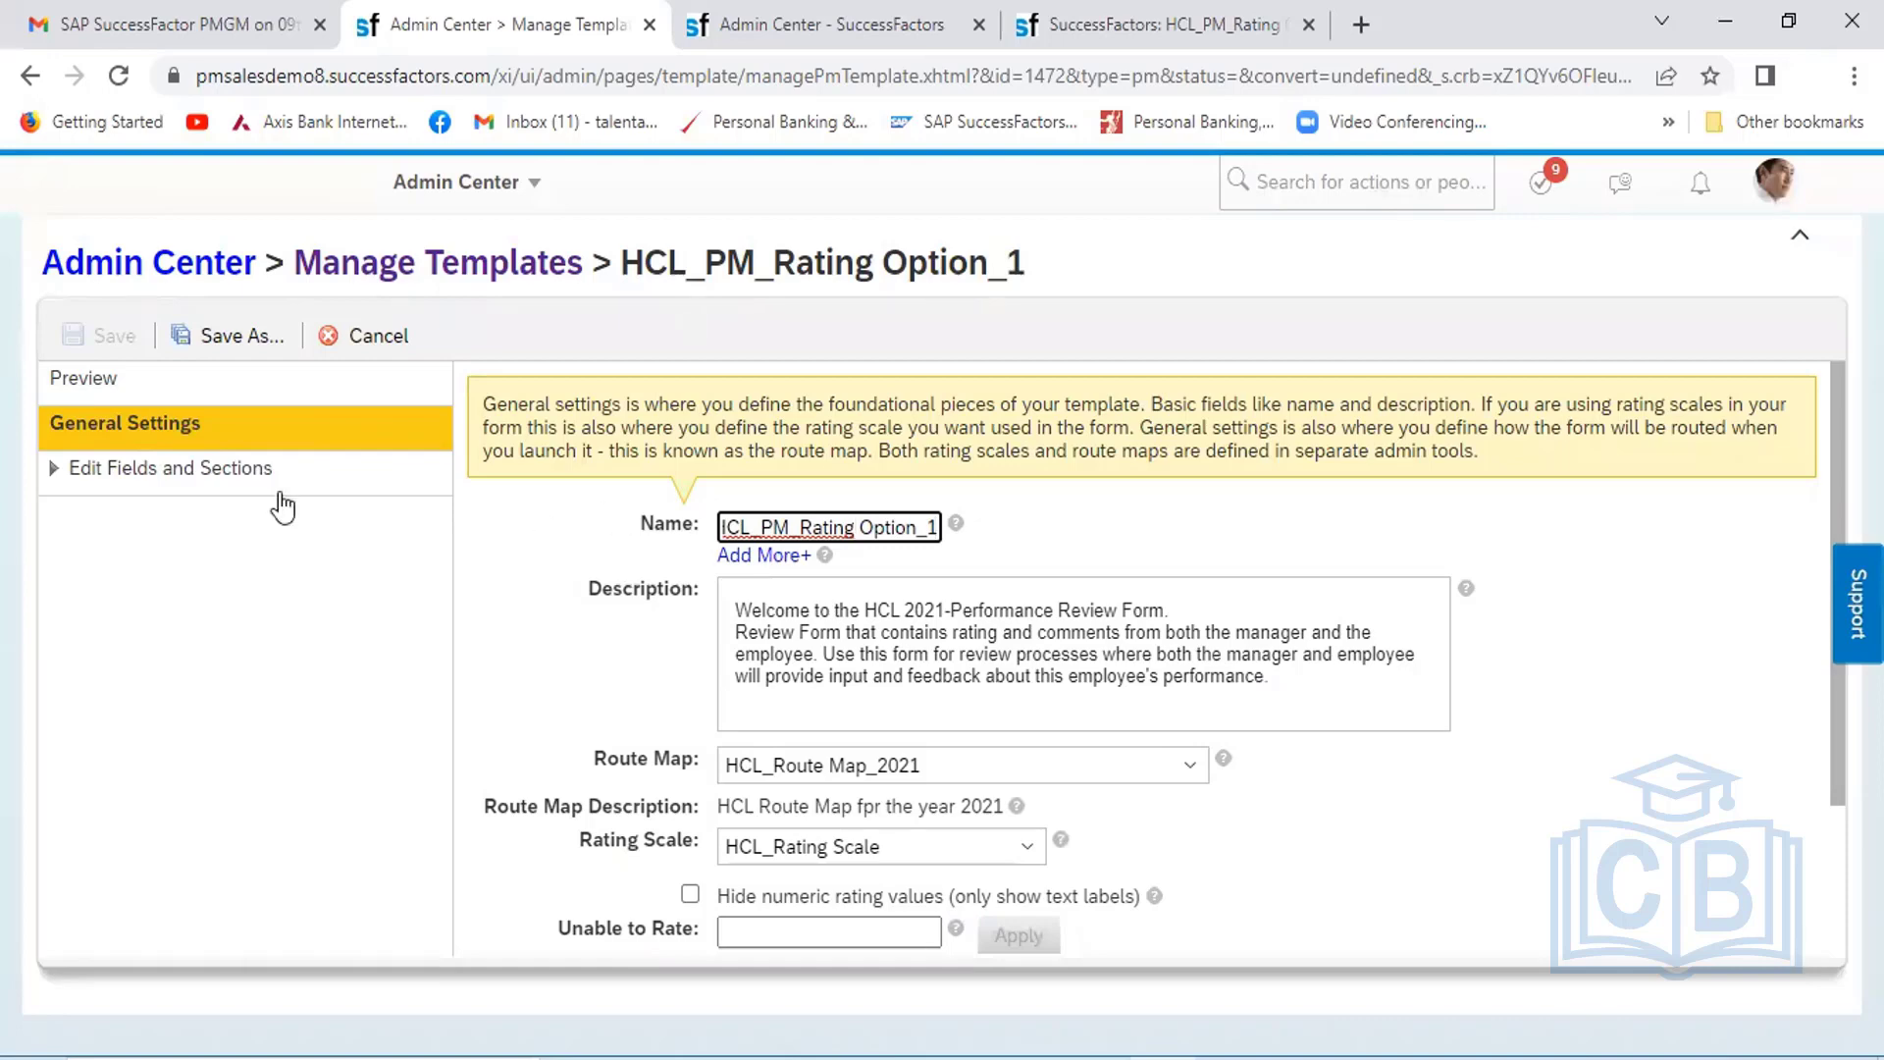
Open the template's Goals section and examine its advanced options for who gets a rating box for each item
{"action": "left_click", "coordinate": [233, 490]}
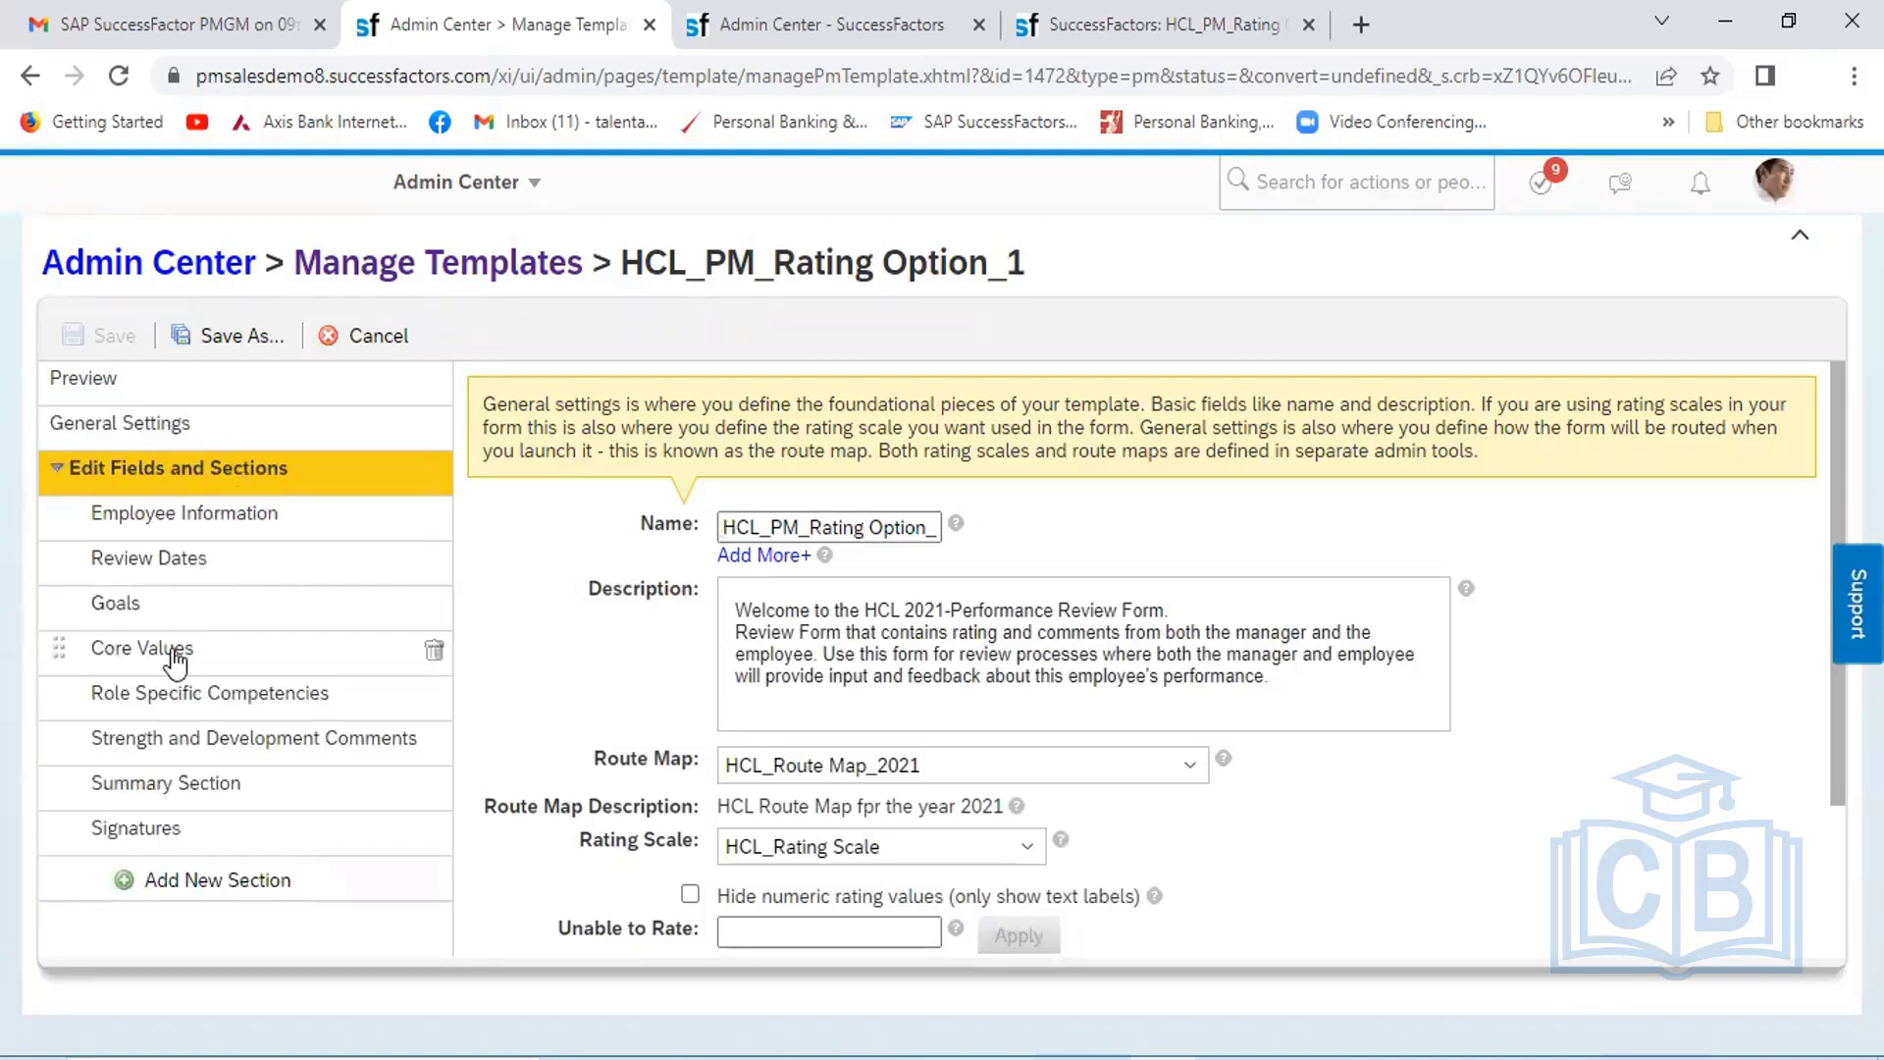
{"action": "left_click", "coordinate": [148, 614]}
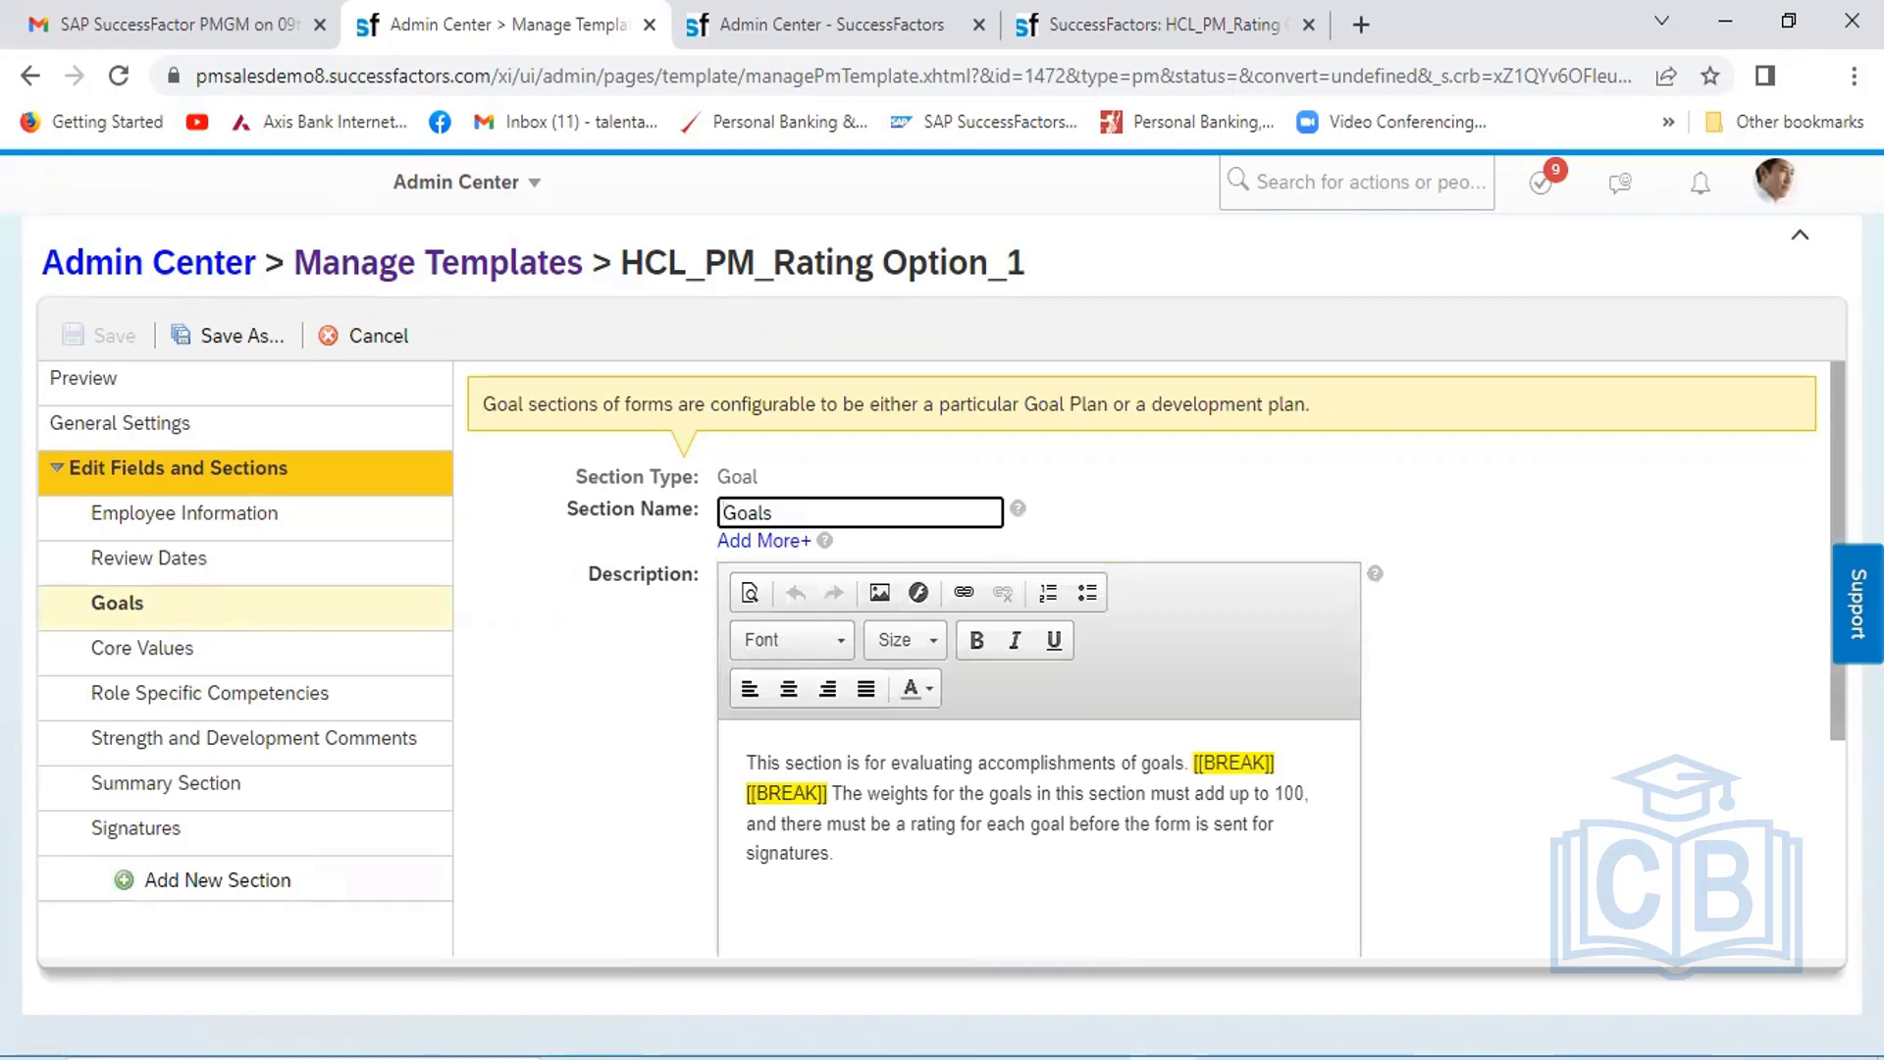
{"action": "scroll", "coordinate": [1138, 658], "scroll_direction": "down", "scroll_amount": 3}
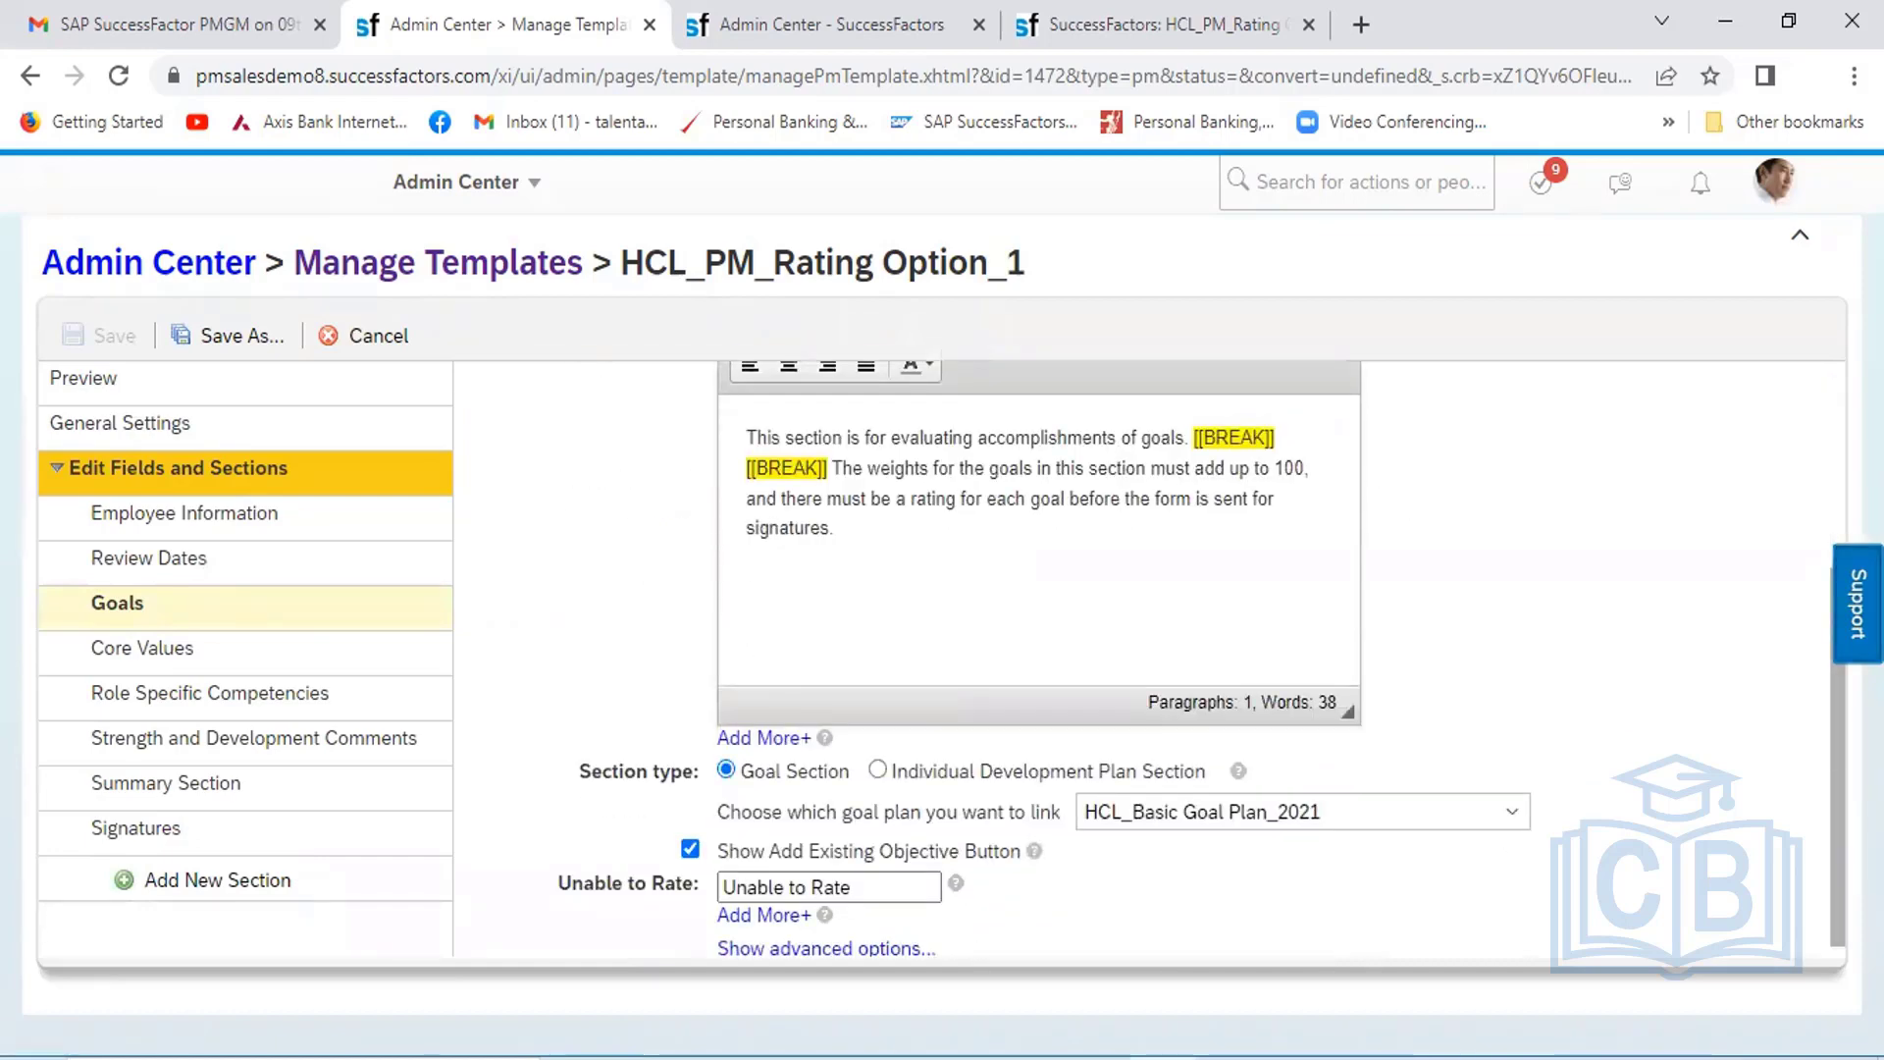
{"action": "left_click", "coordinate": [1104, 937]}
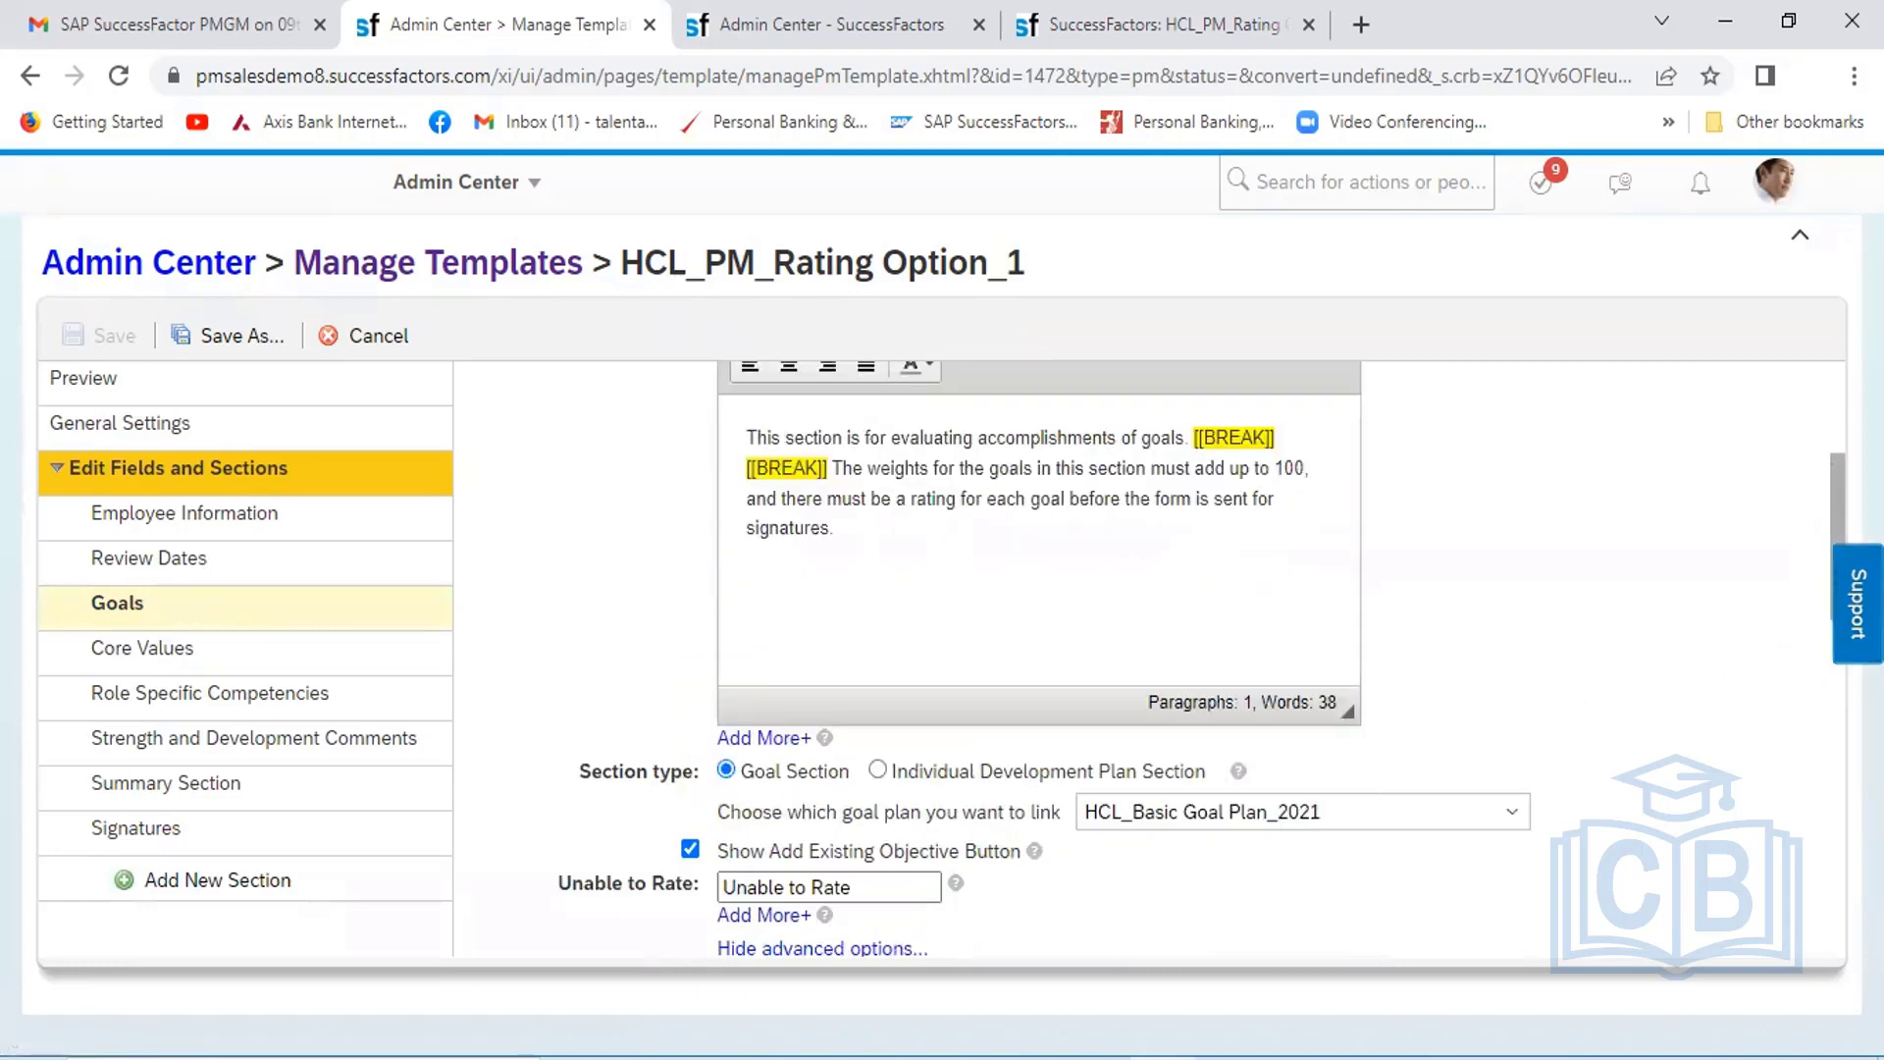
{"action": "scroll", "coordinate": [1138, 658], "scroll_direction": "down", "scroll_amount": 4}
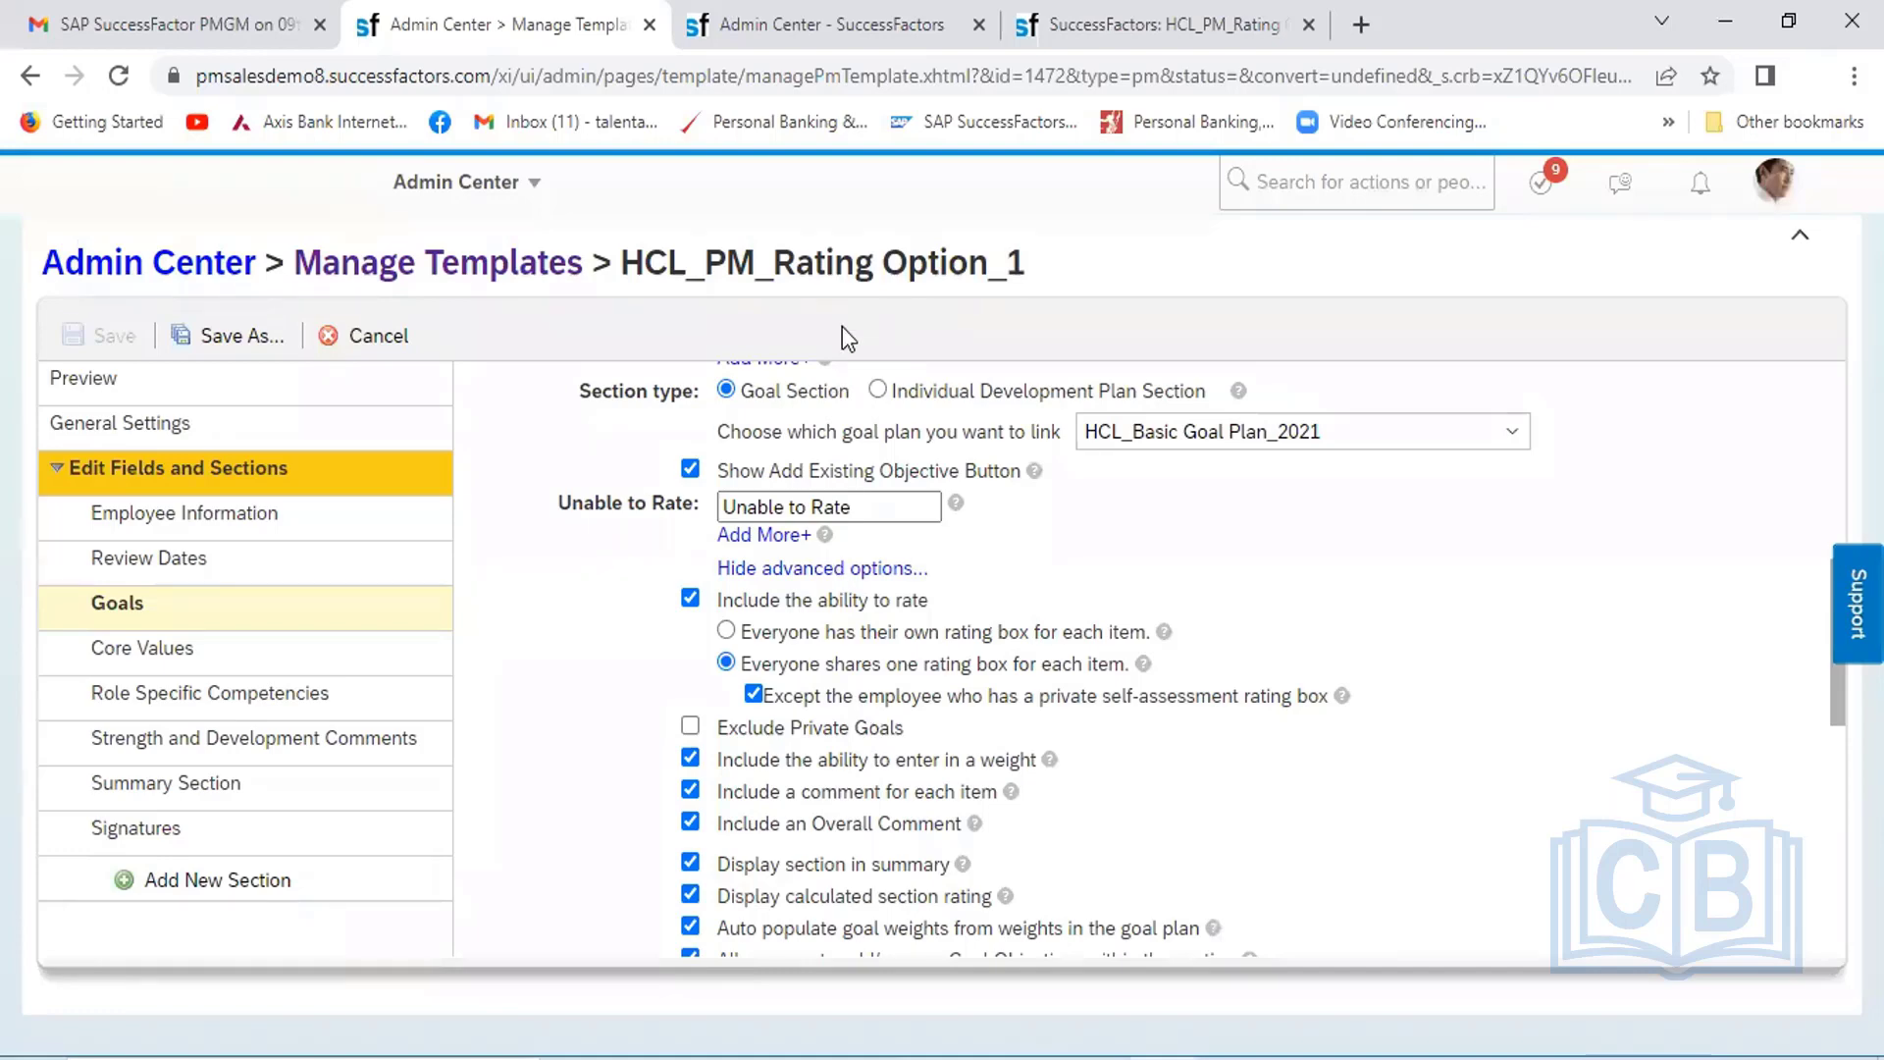
Check the Performance Management form templates available in the Launch Forms dialog of the other Admin Center browser tab
{"action": "left_click", "coordinate": [811, 22]}
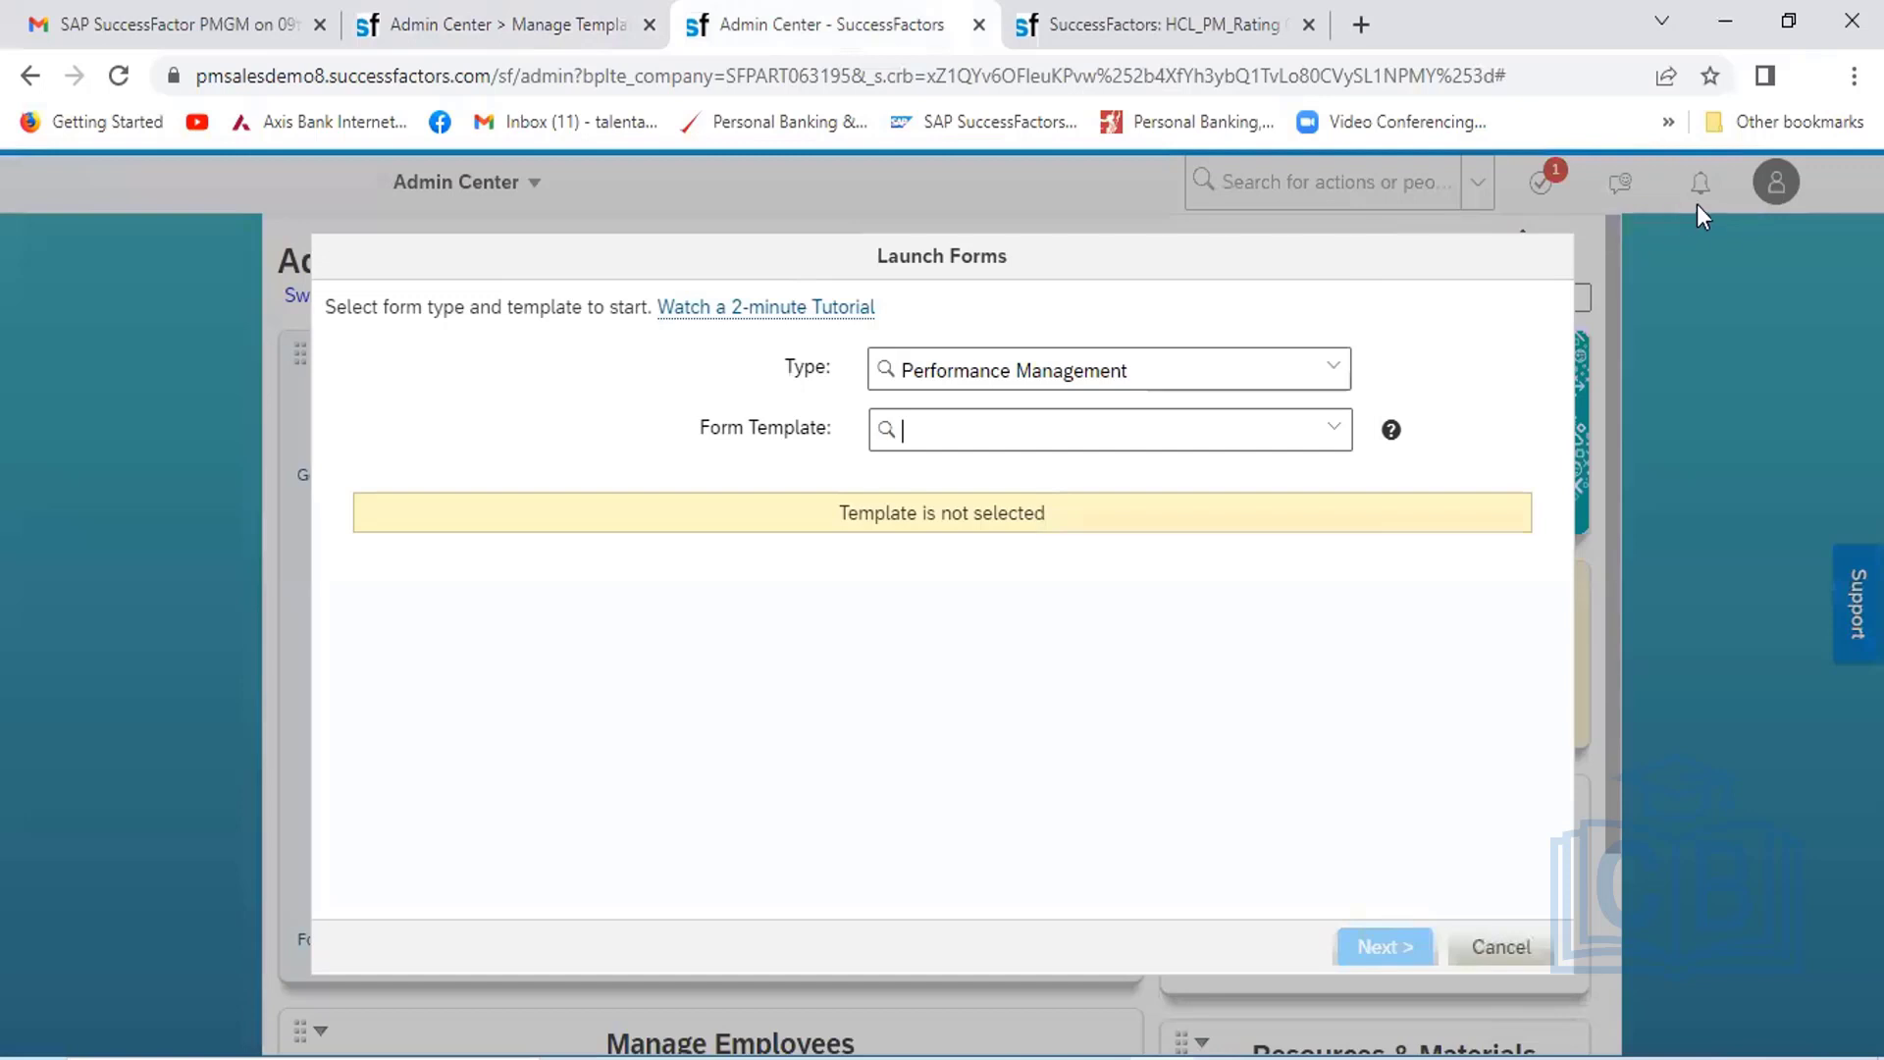
{"action": "left_click", "coordinate": [1194, 30]}
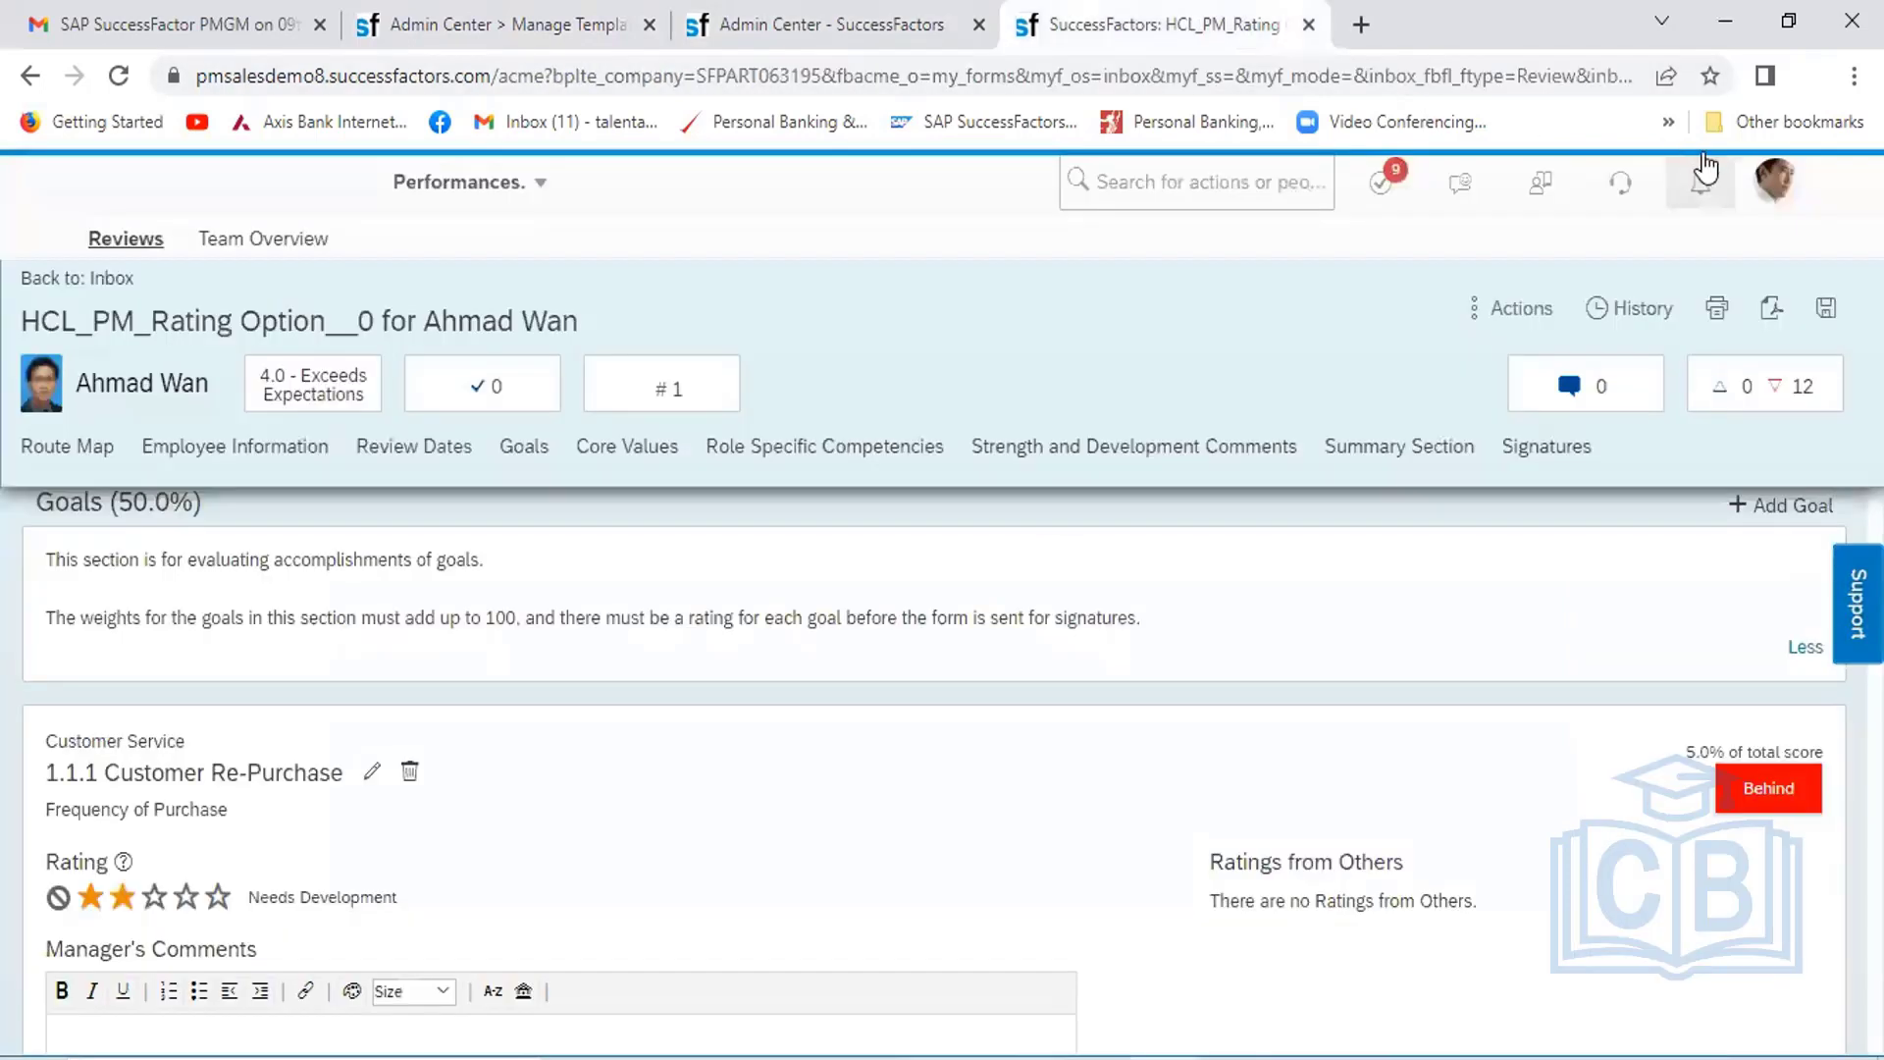
{"action": "left_click", "coordinate": [1774, 195]}
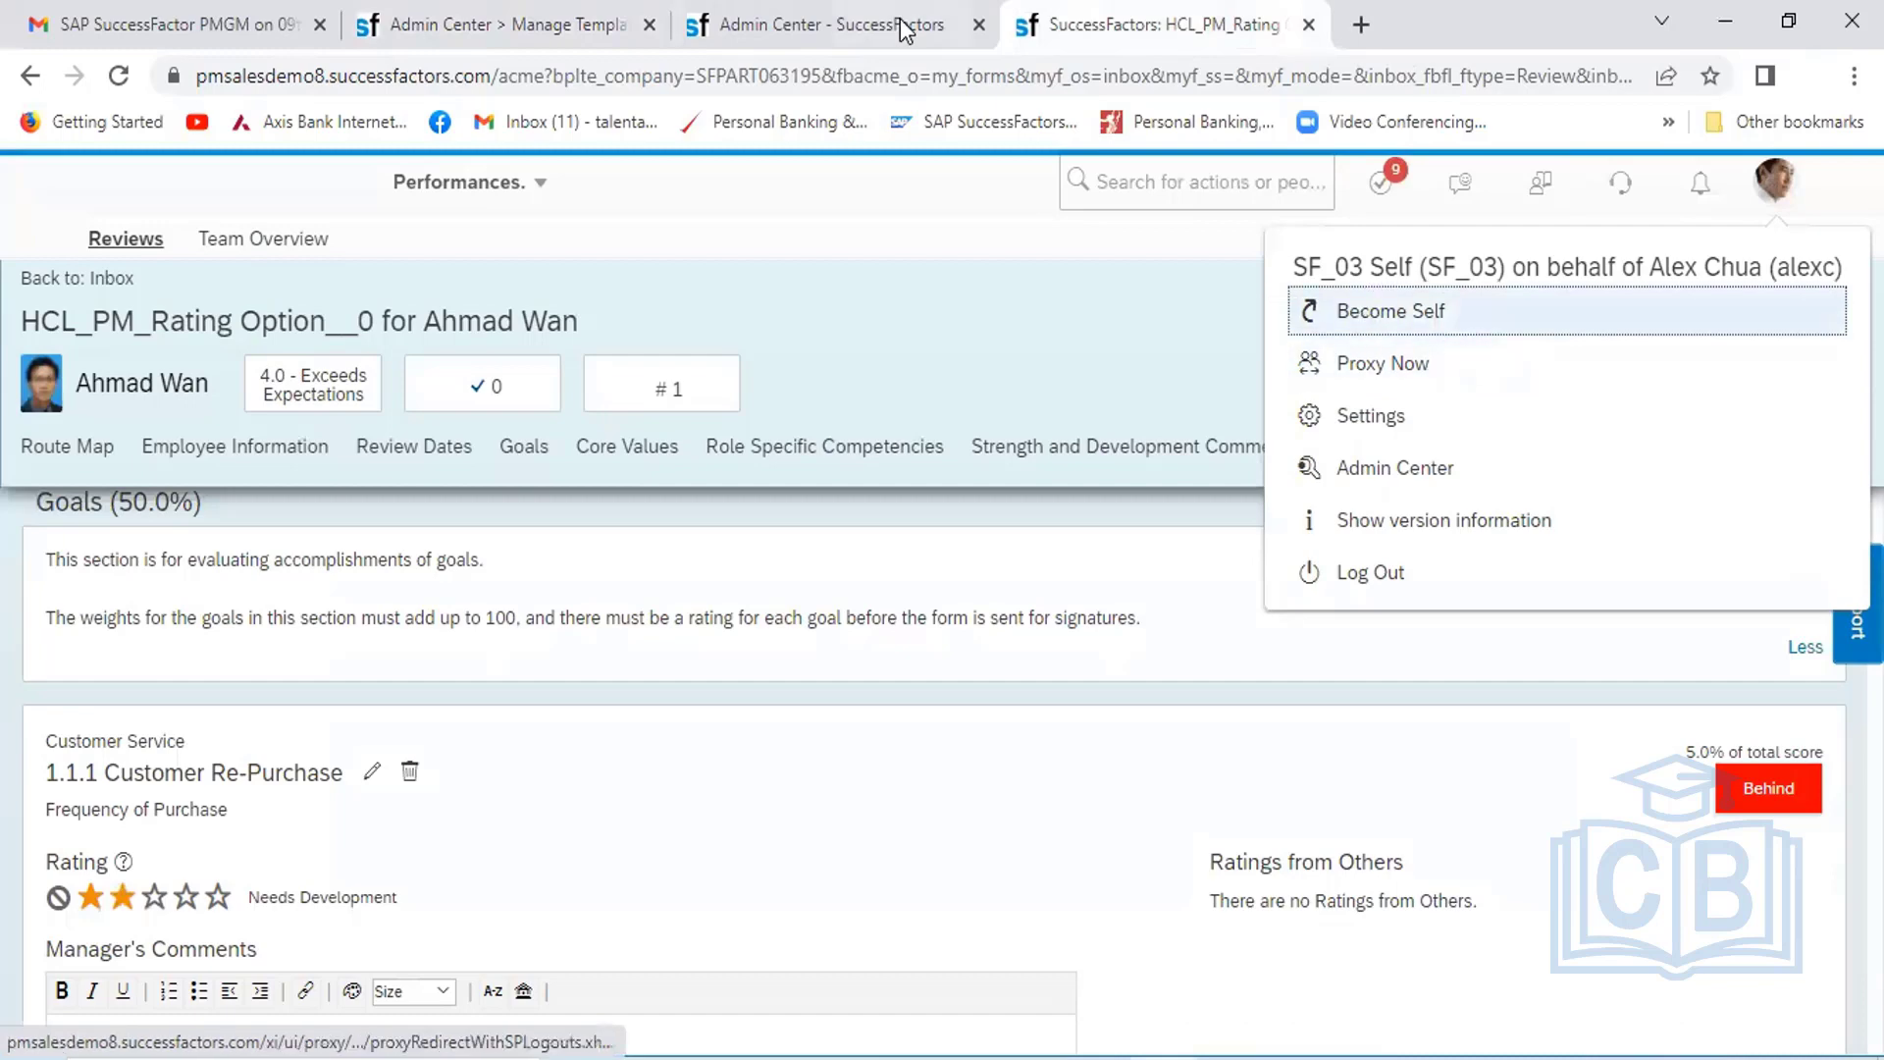
{"action": "left_click", "coordinate": [855, 31]}
{"action": "left_click", "coordinate": [1335, 429]}
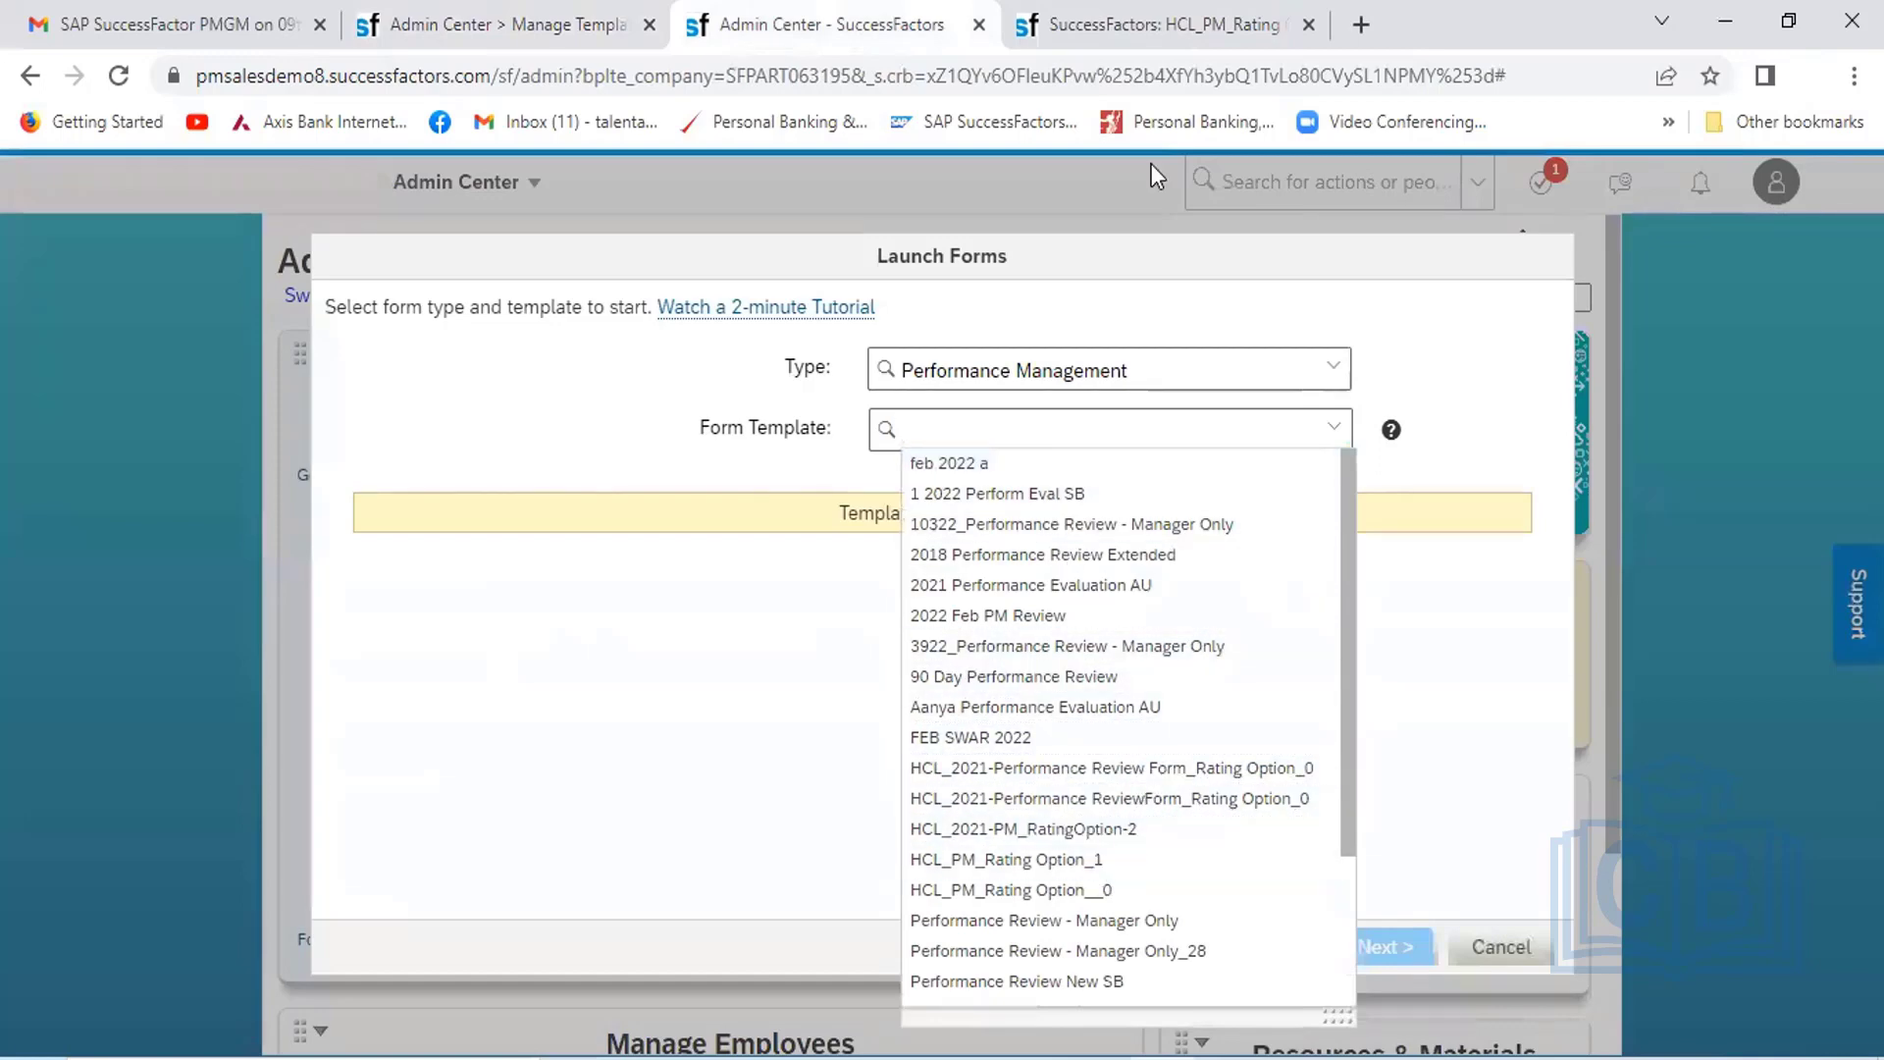
Return to the browser tab with the review form and proxy as the employee who is the form's subject
{"action": "left_click", "coordinate": [1189, 37]}
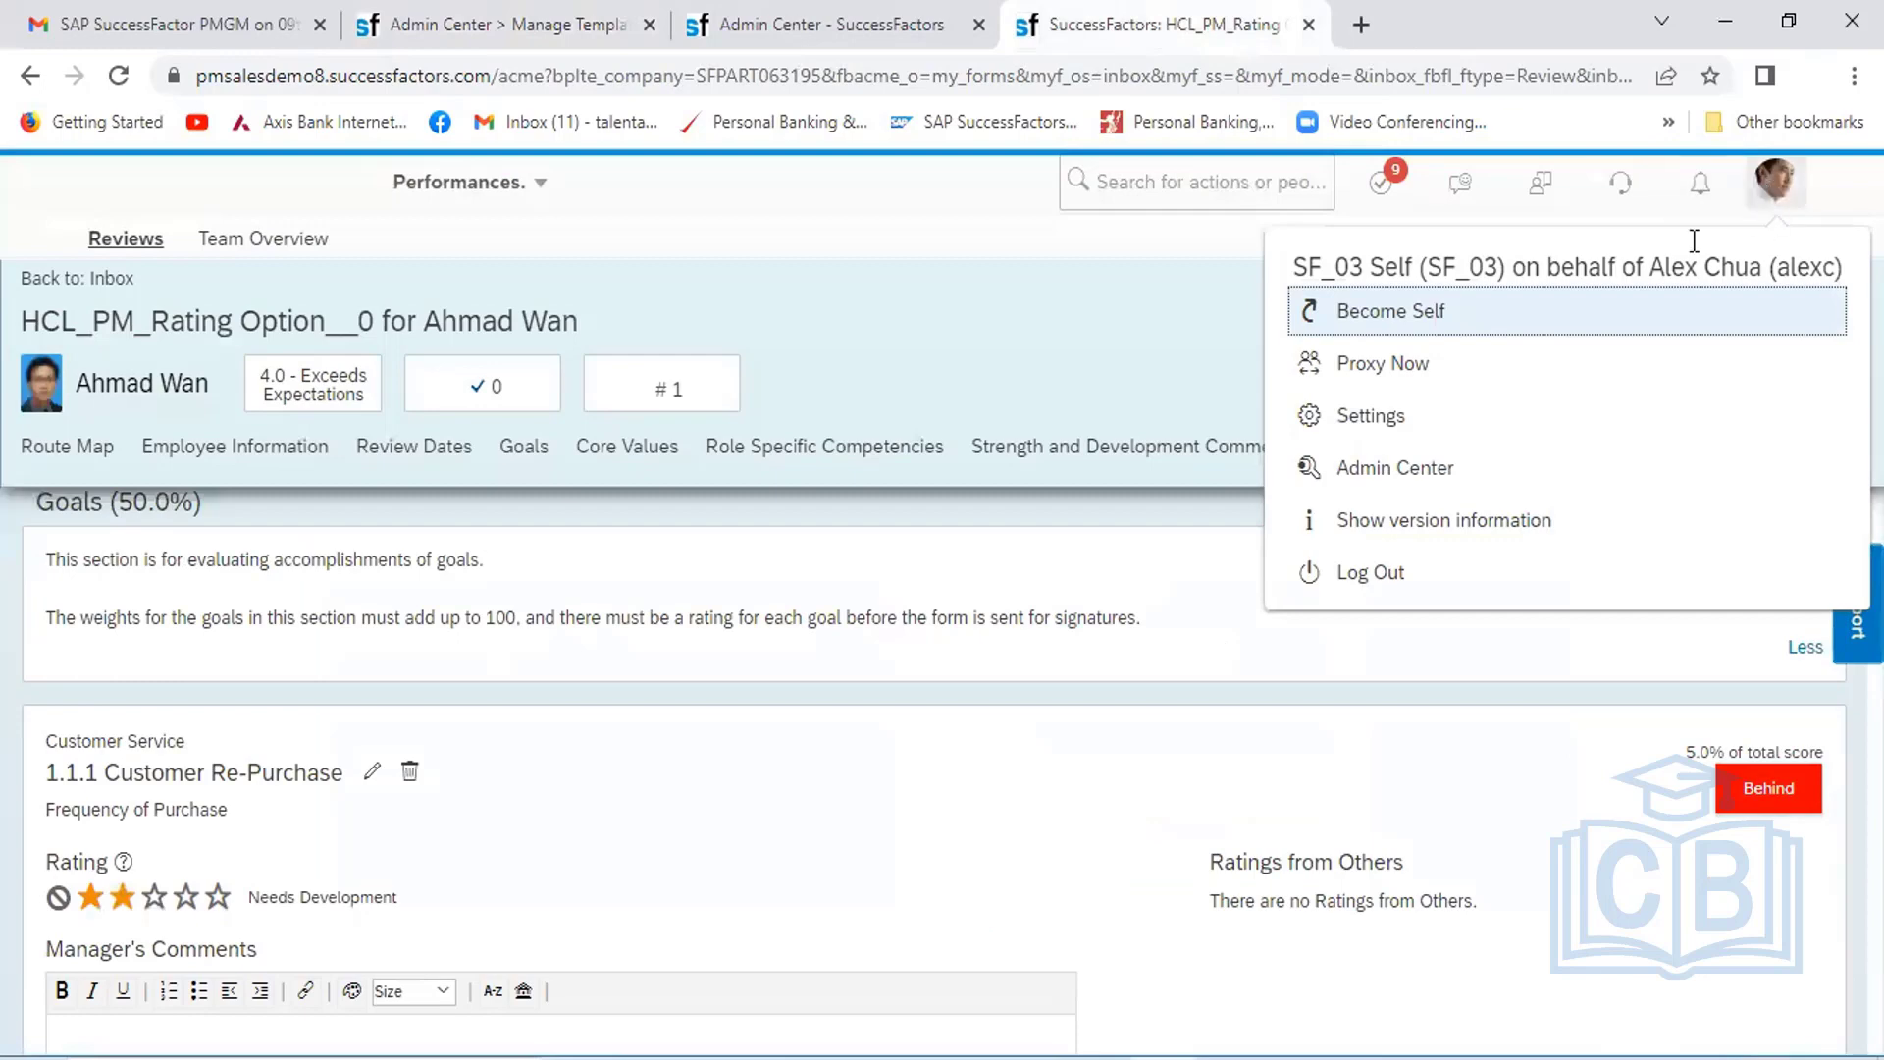
{"action": "left_click", "coordinate": [1383, 364]}
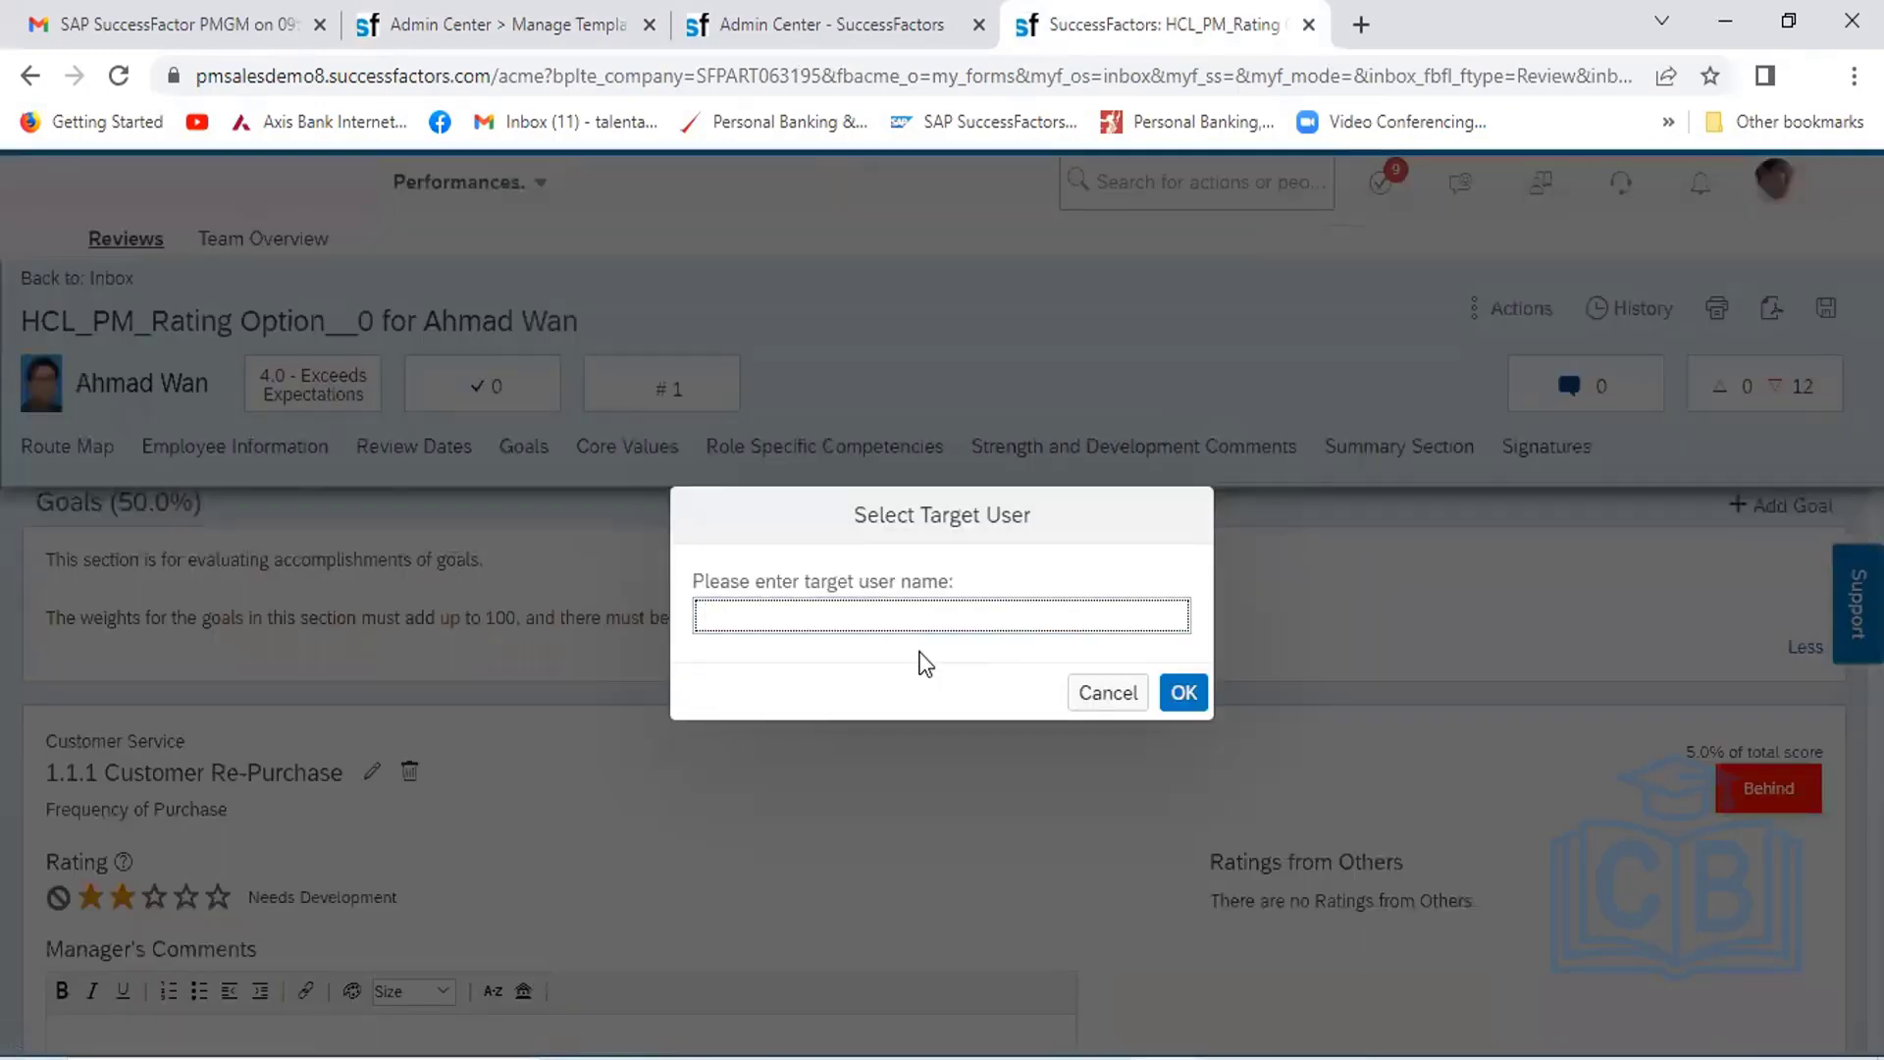
{"action": "type", "text": "Ahmad"}
{"action": "left_click", "coordinate": [867, 671]}
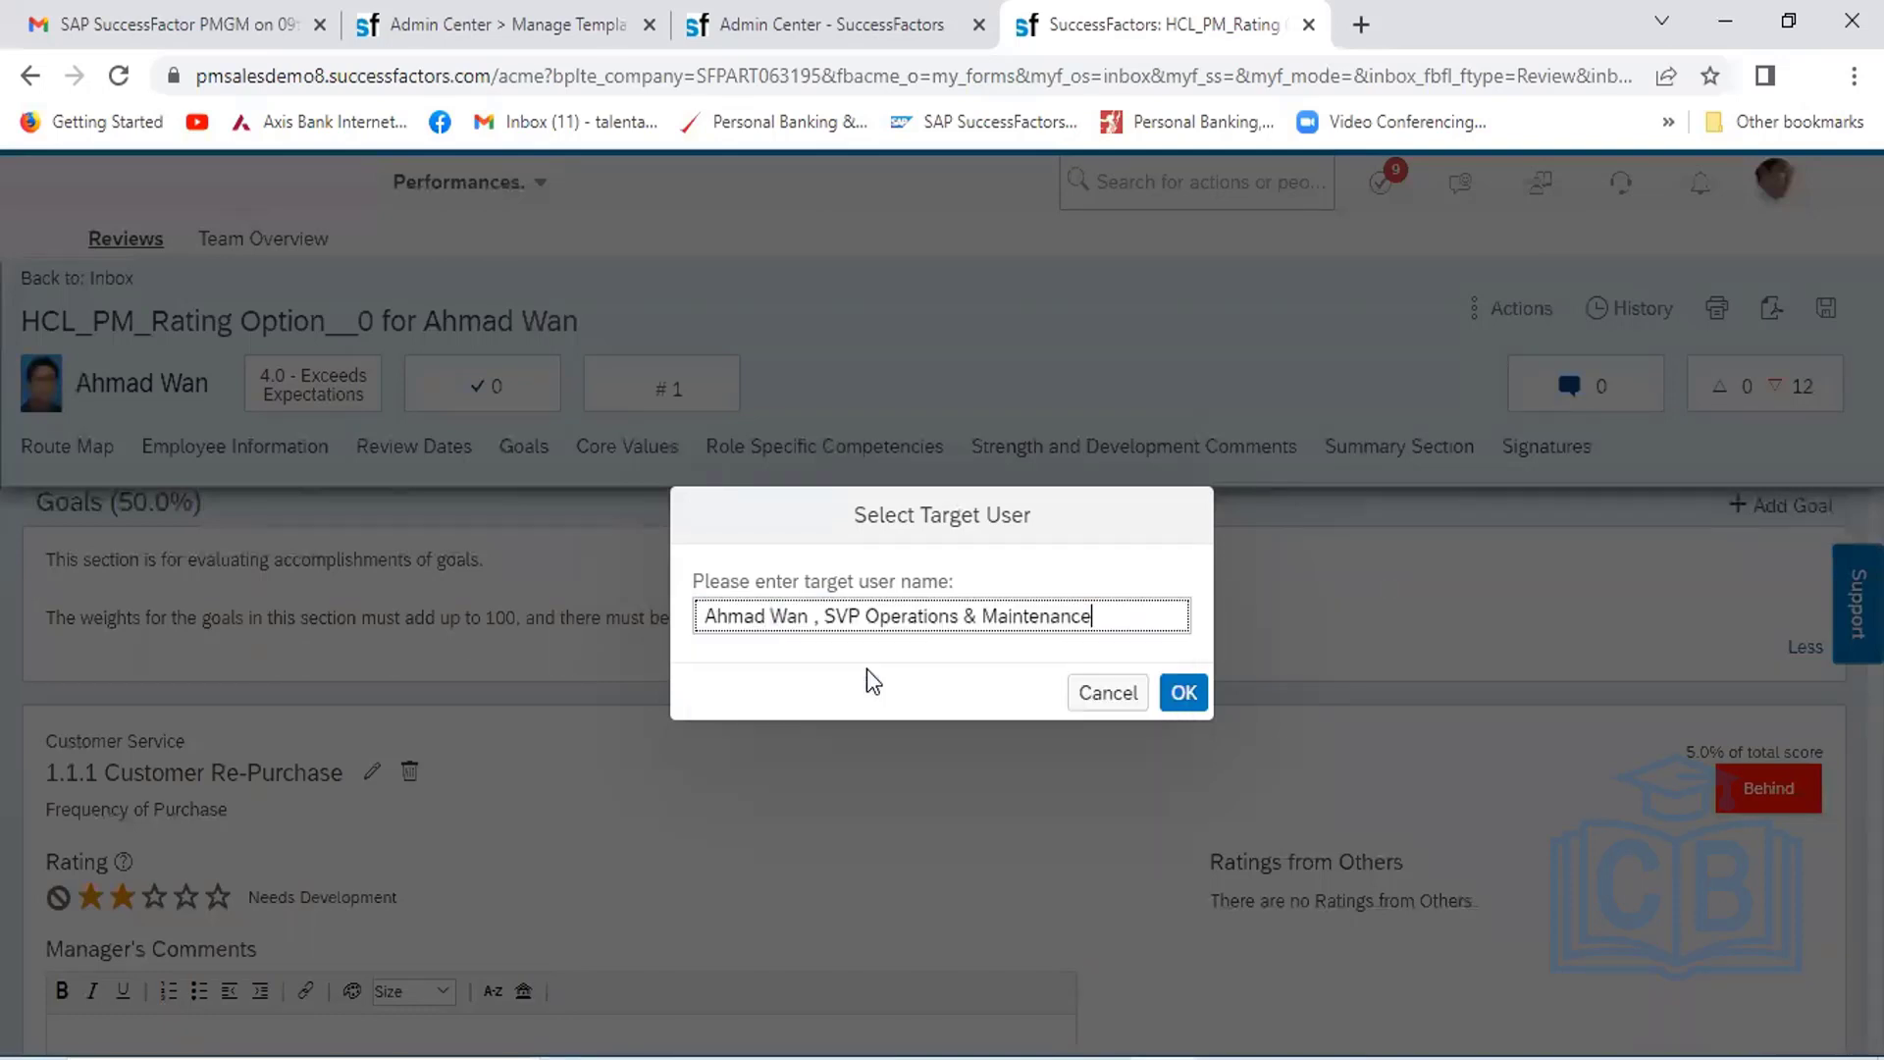
{"action": "left_click", "coordinate": [1182, 692]}
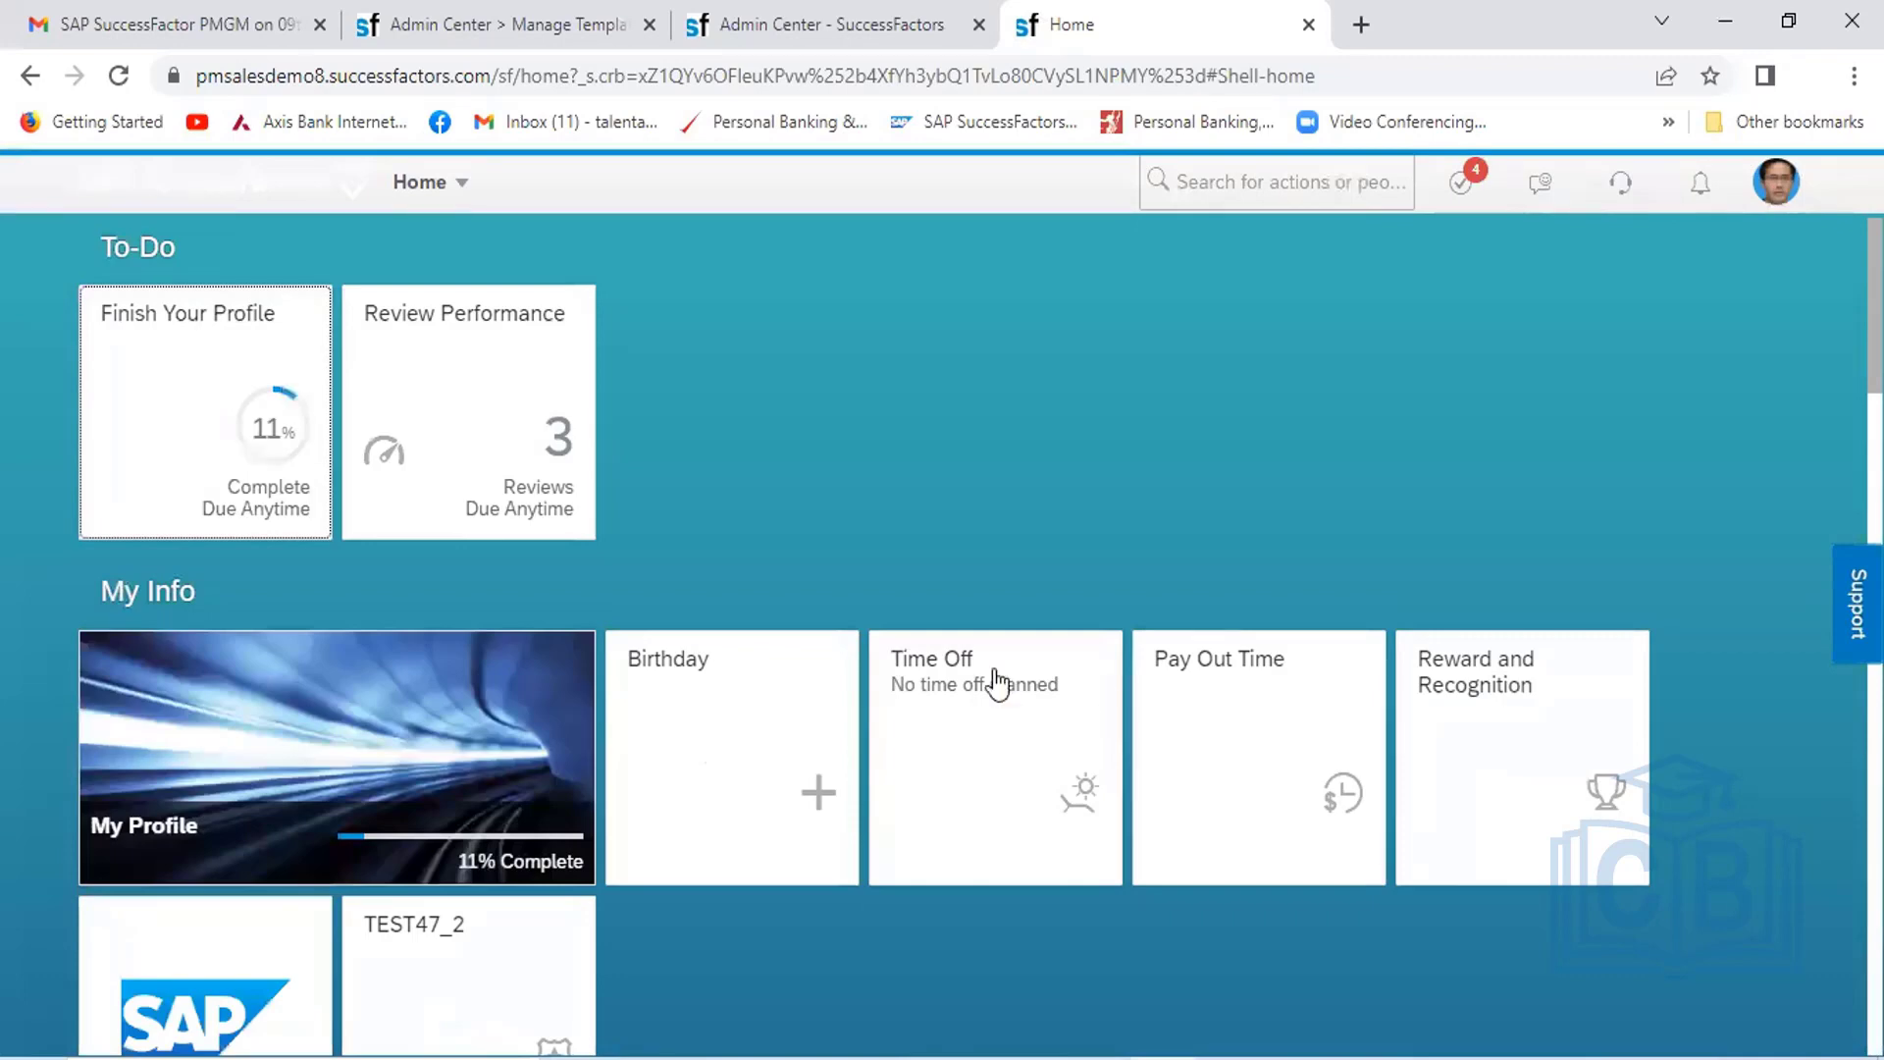
Open the HCL_PM_Rating Option_1 form at the Employee Self Assessment step from the employee's Performances inbox
{"action": "left_click", "coordinate": [466, 192]}
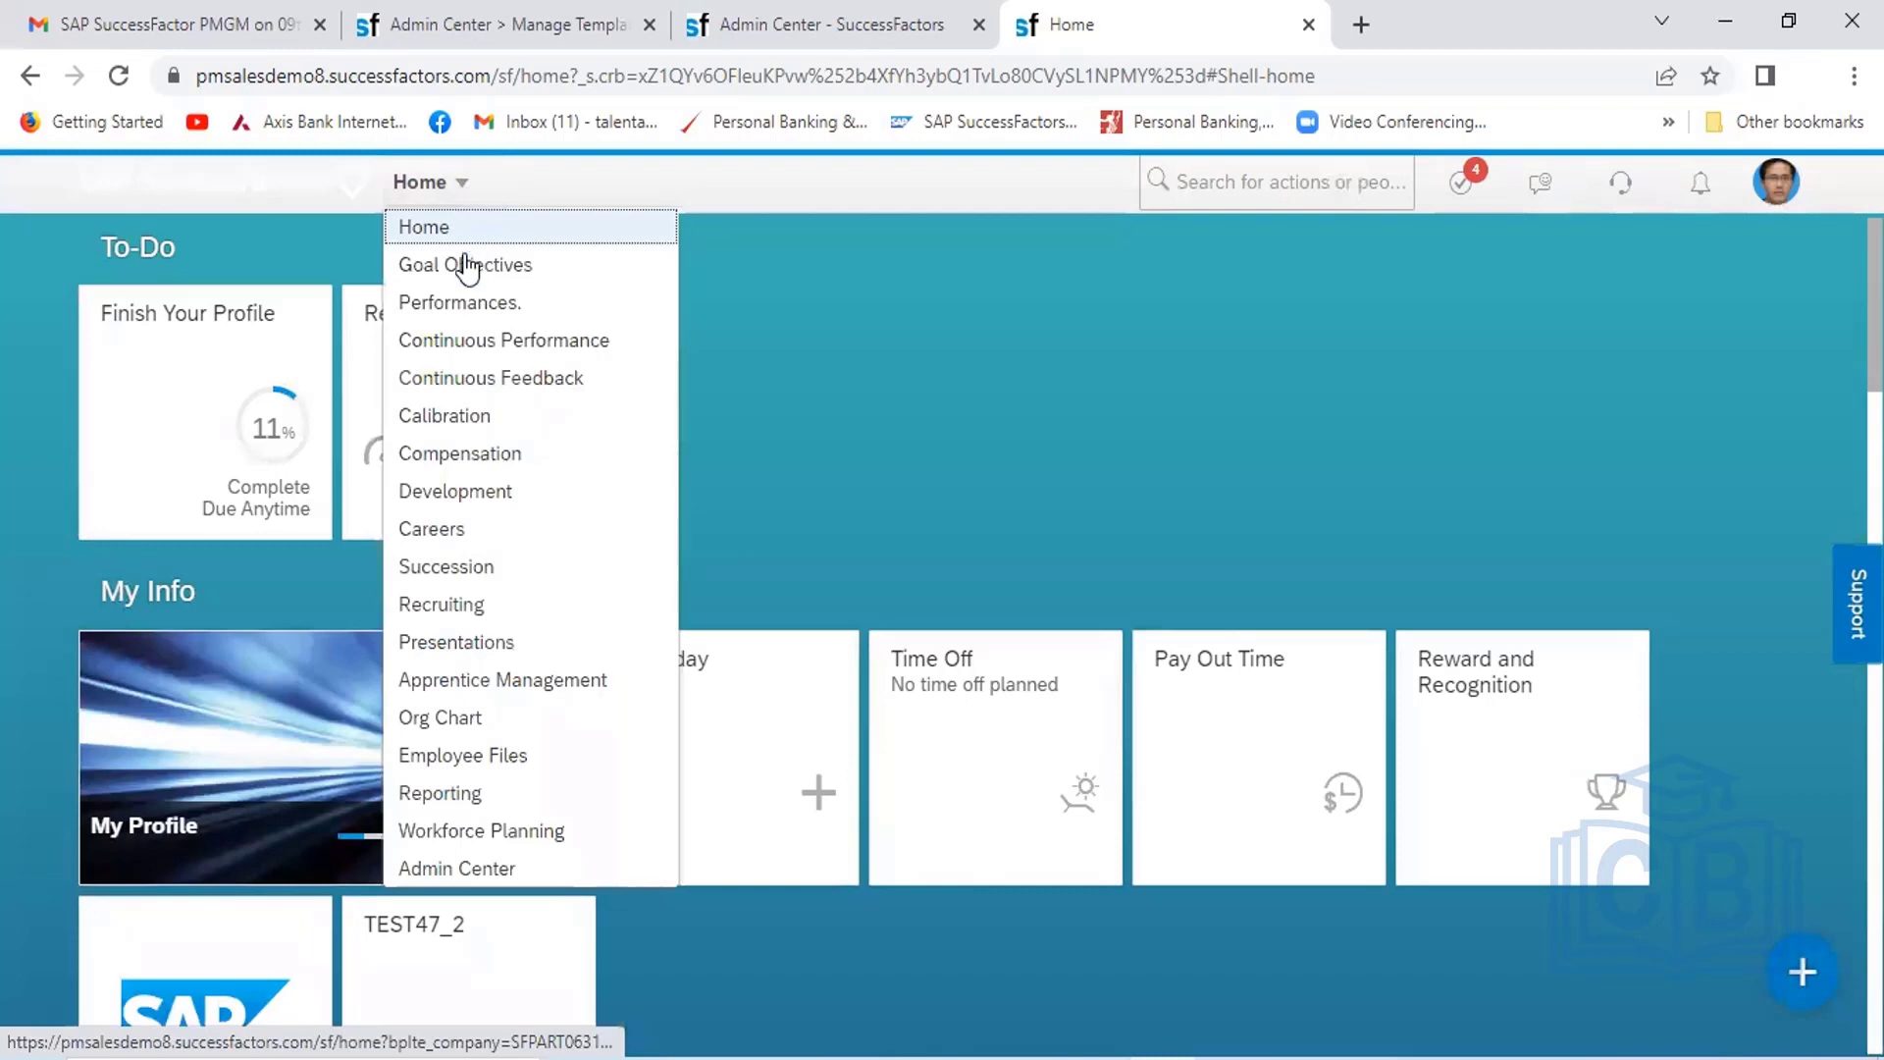
{"action": "left_click", "coordinate": [468, 306]}
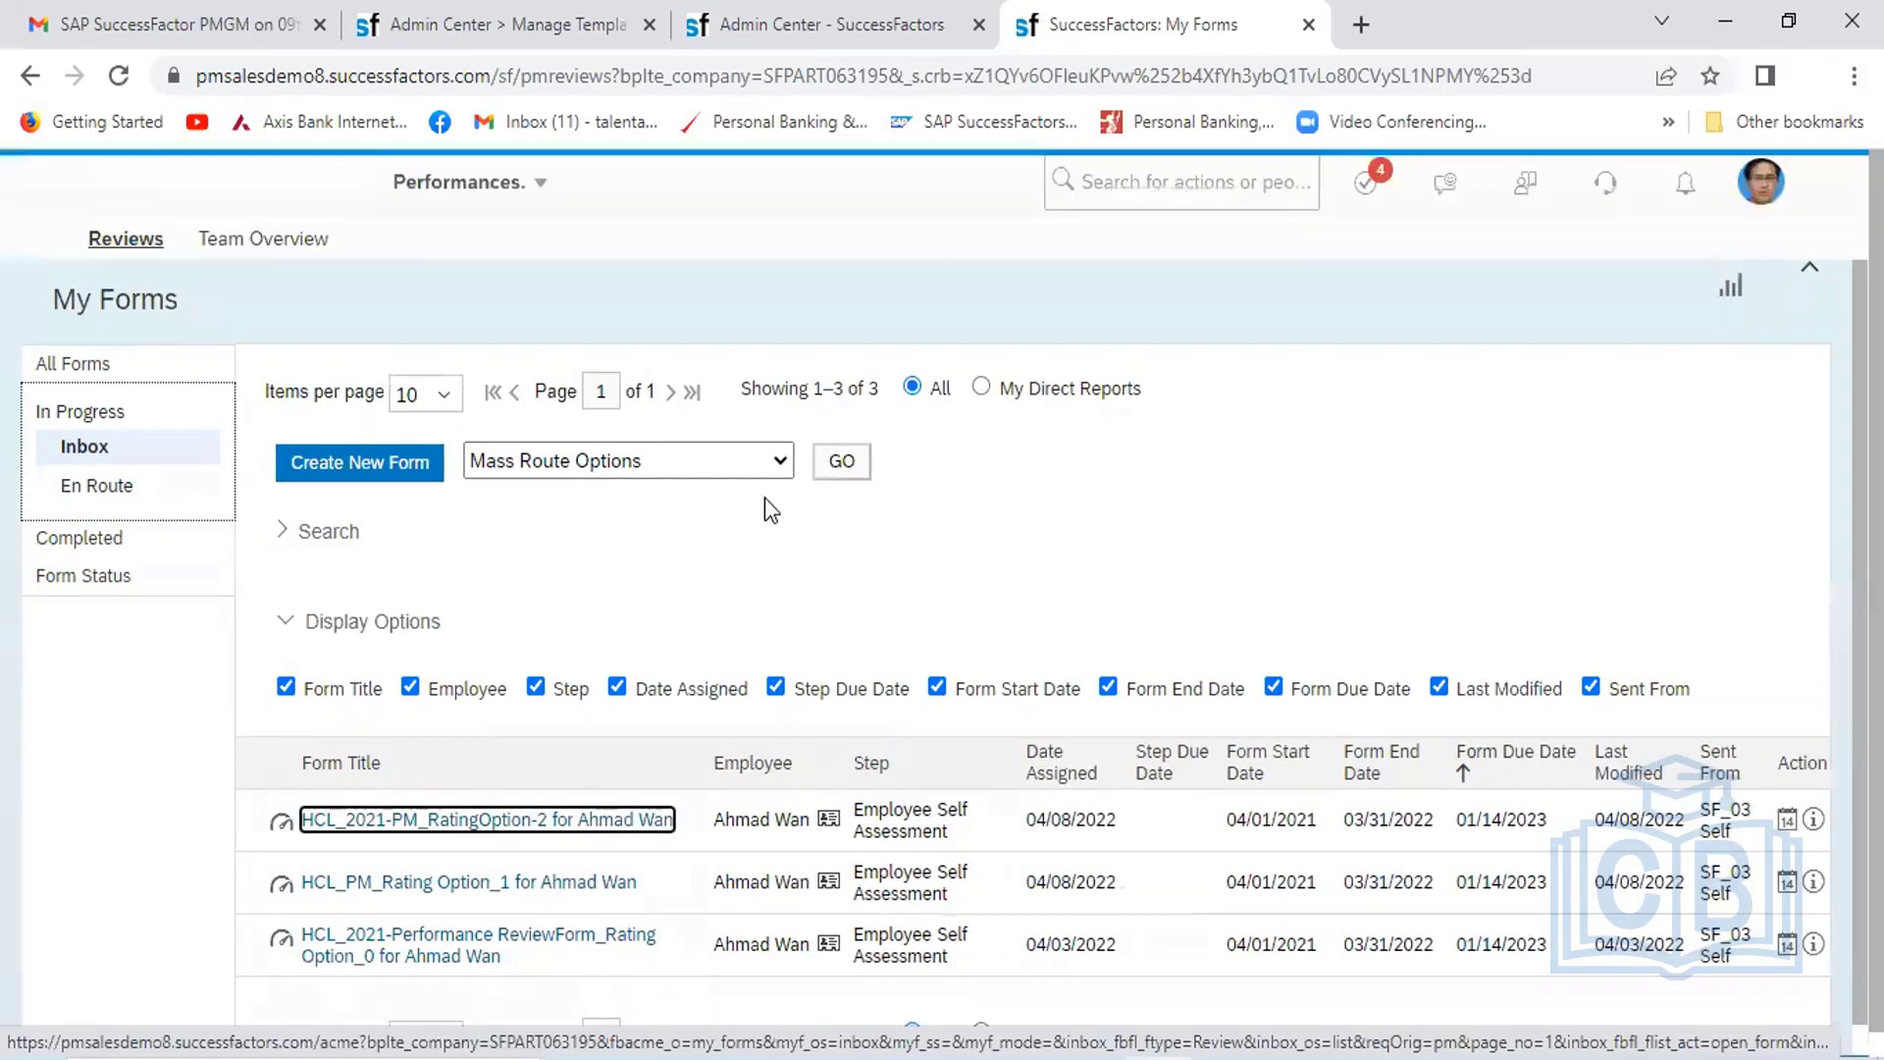
{"action": "left_click", "coordinate": [457, 883]}
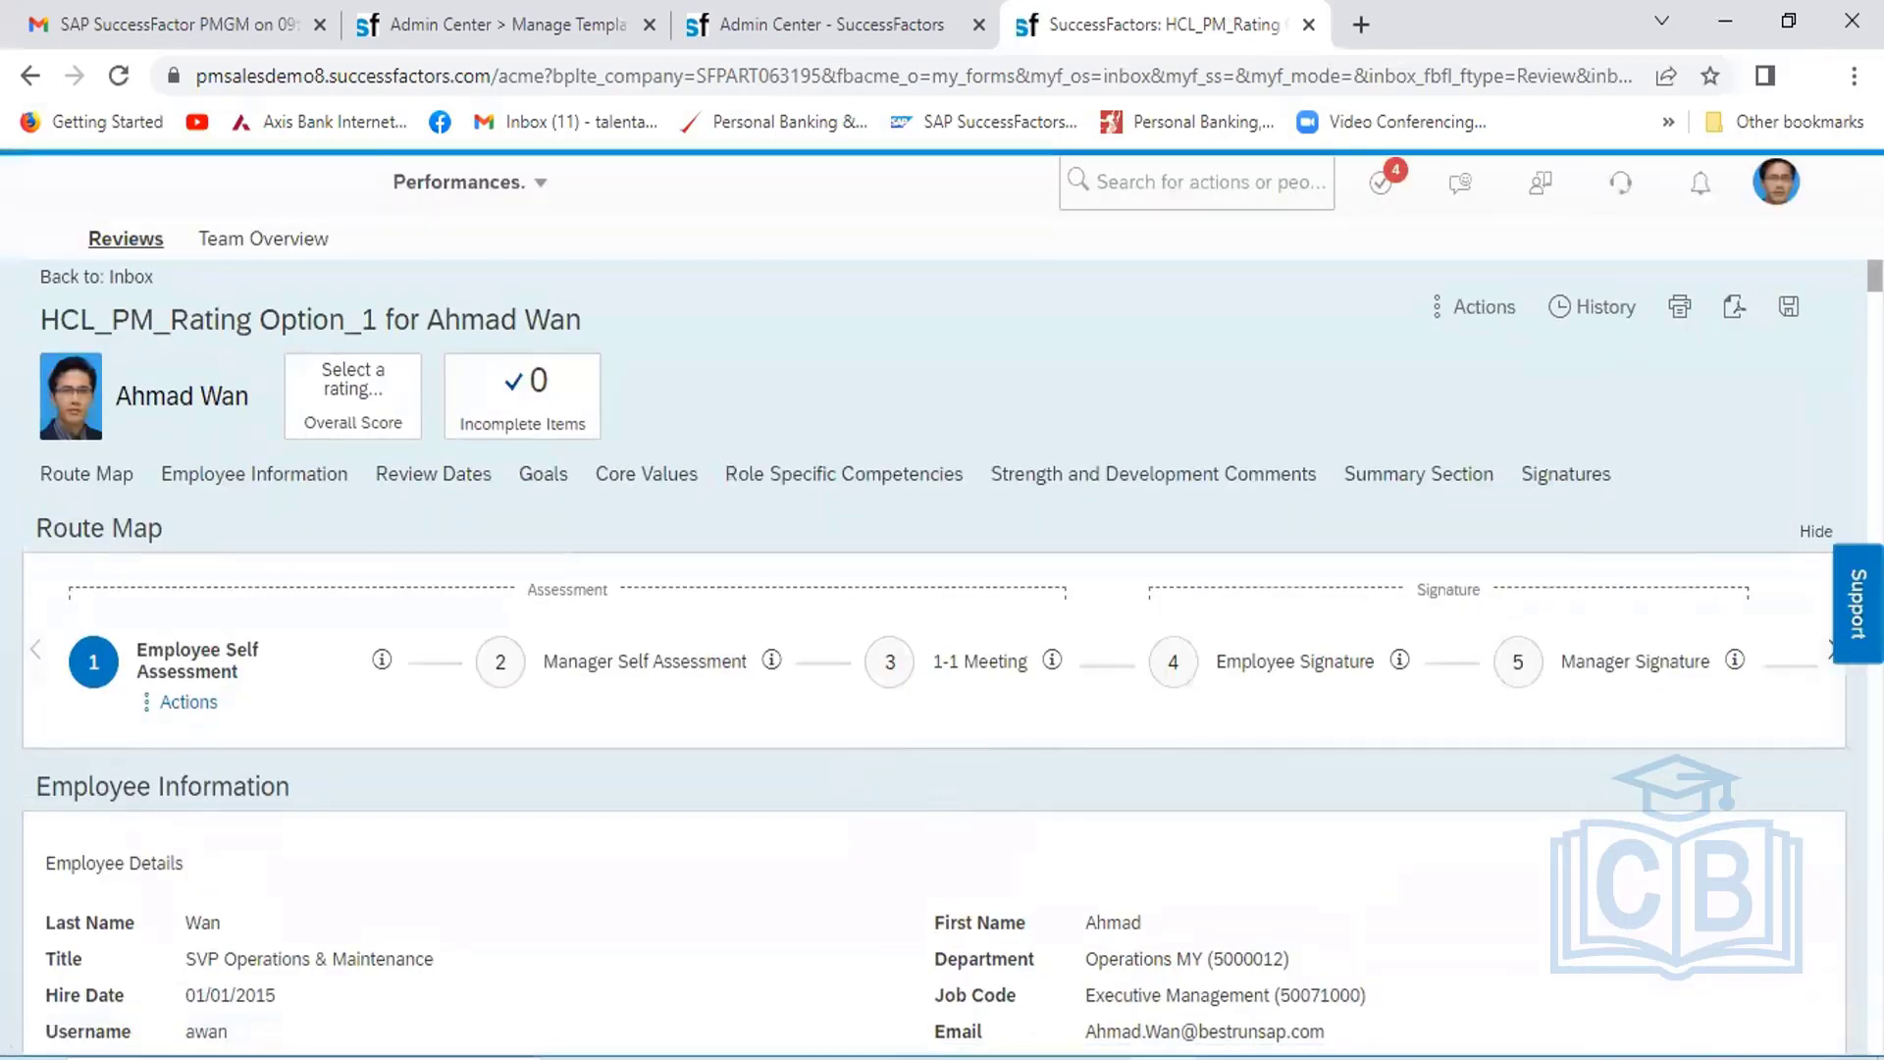
Rate the goals 1.1.1 Customer Re-Purchase and 1.2 Customer Satisfaction as Needs Development in their second rating boxes
{"action": "scroll", "coordinate": [932, 785], "scroll_direction": "down", "scroll_amount": 5}
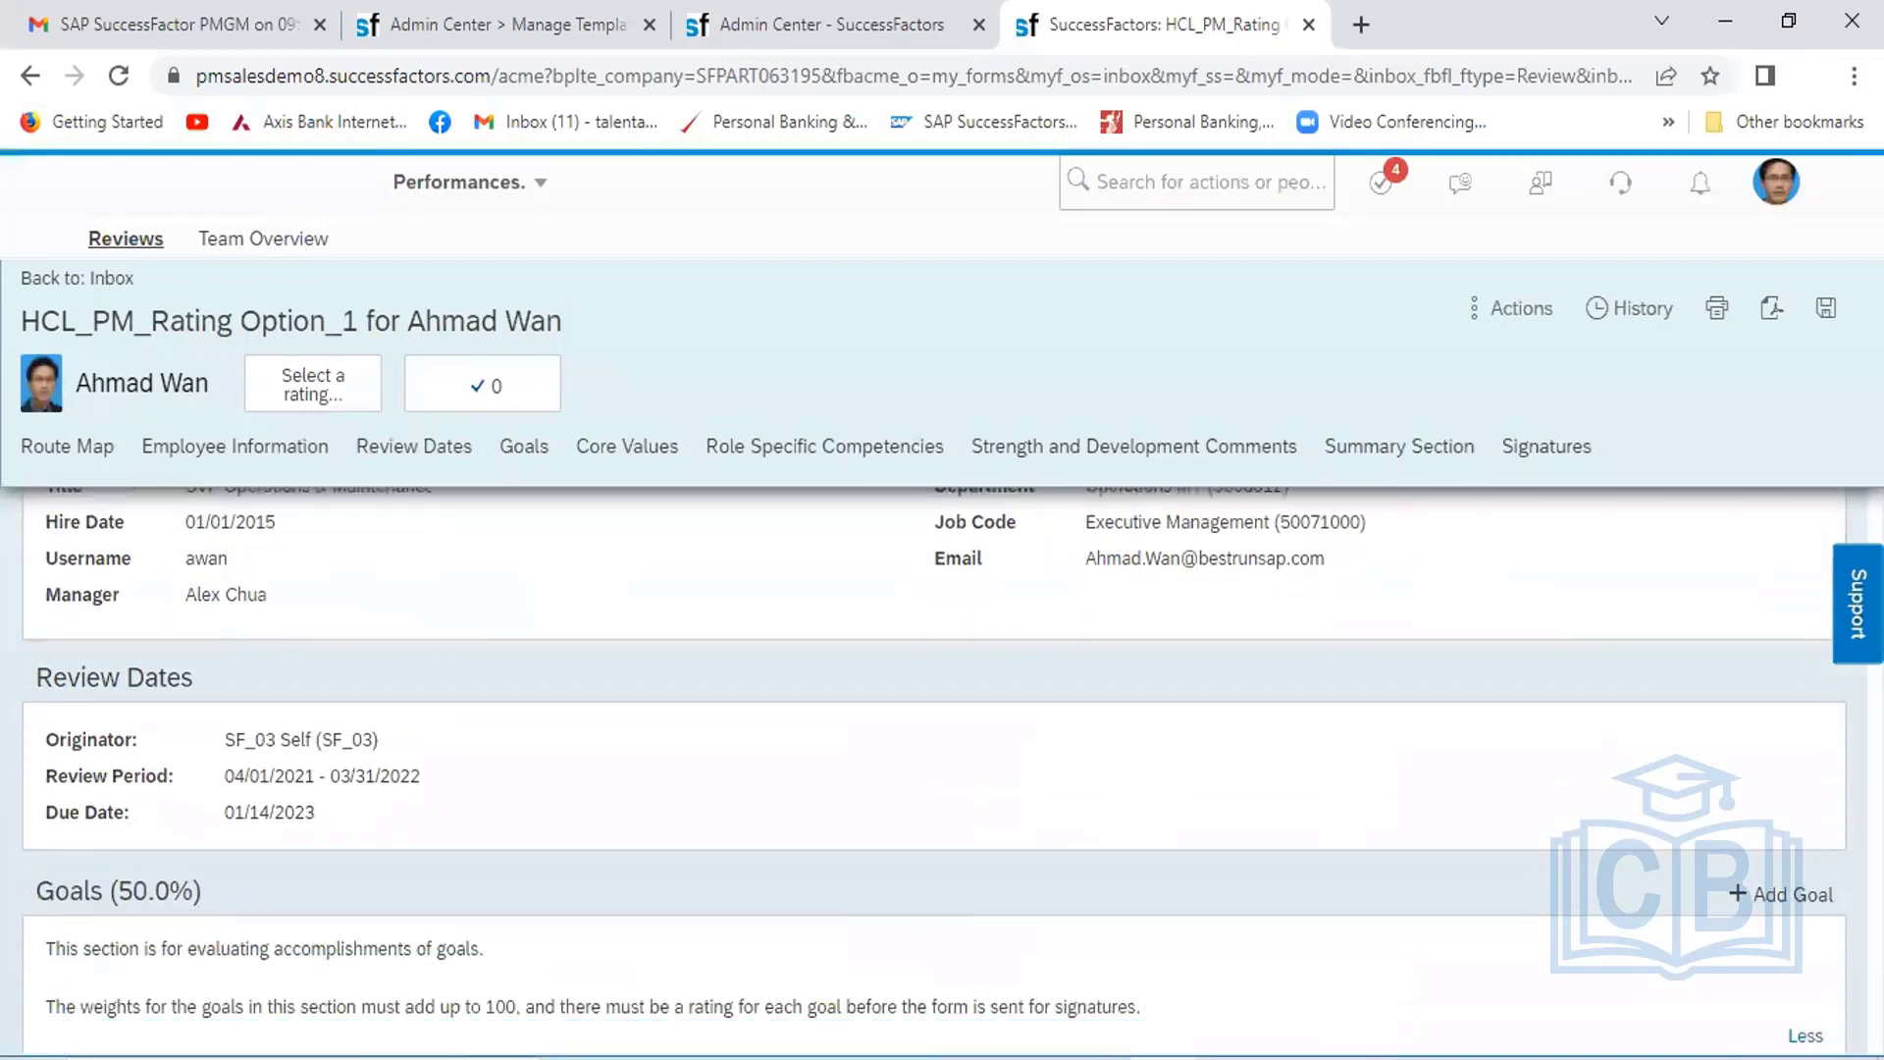
{"action": "scroll", "coordinate": [932, 785], "scroll_direction": "down", "scroll_amount": 2}
{"action": "scroll", "coordinate": [933, 785], "scroll_direction": "down", "scroll_amount": 2}
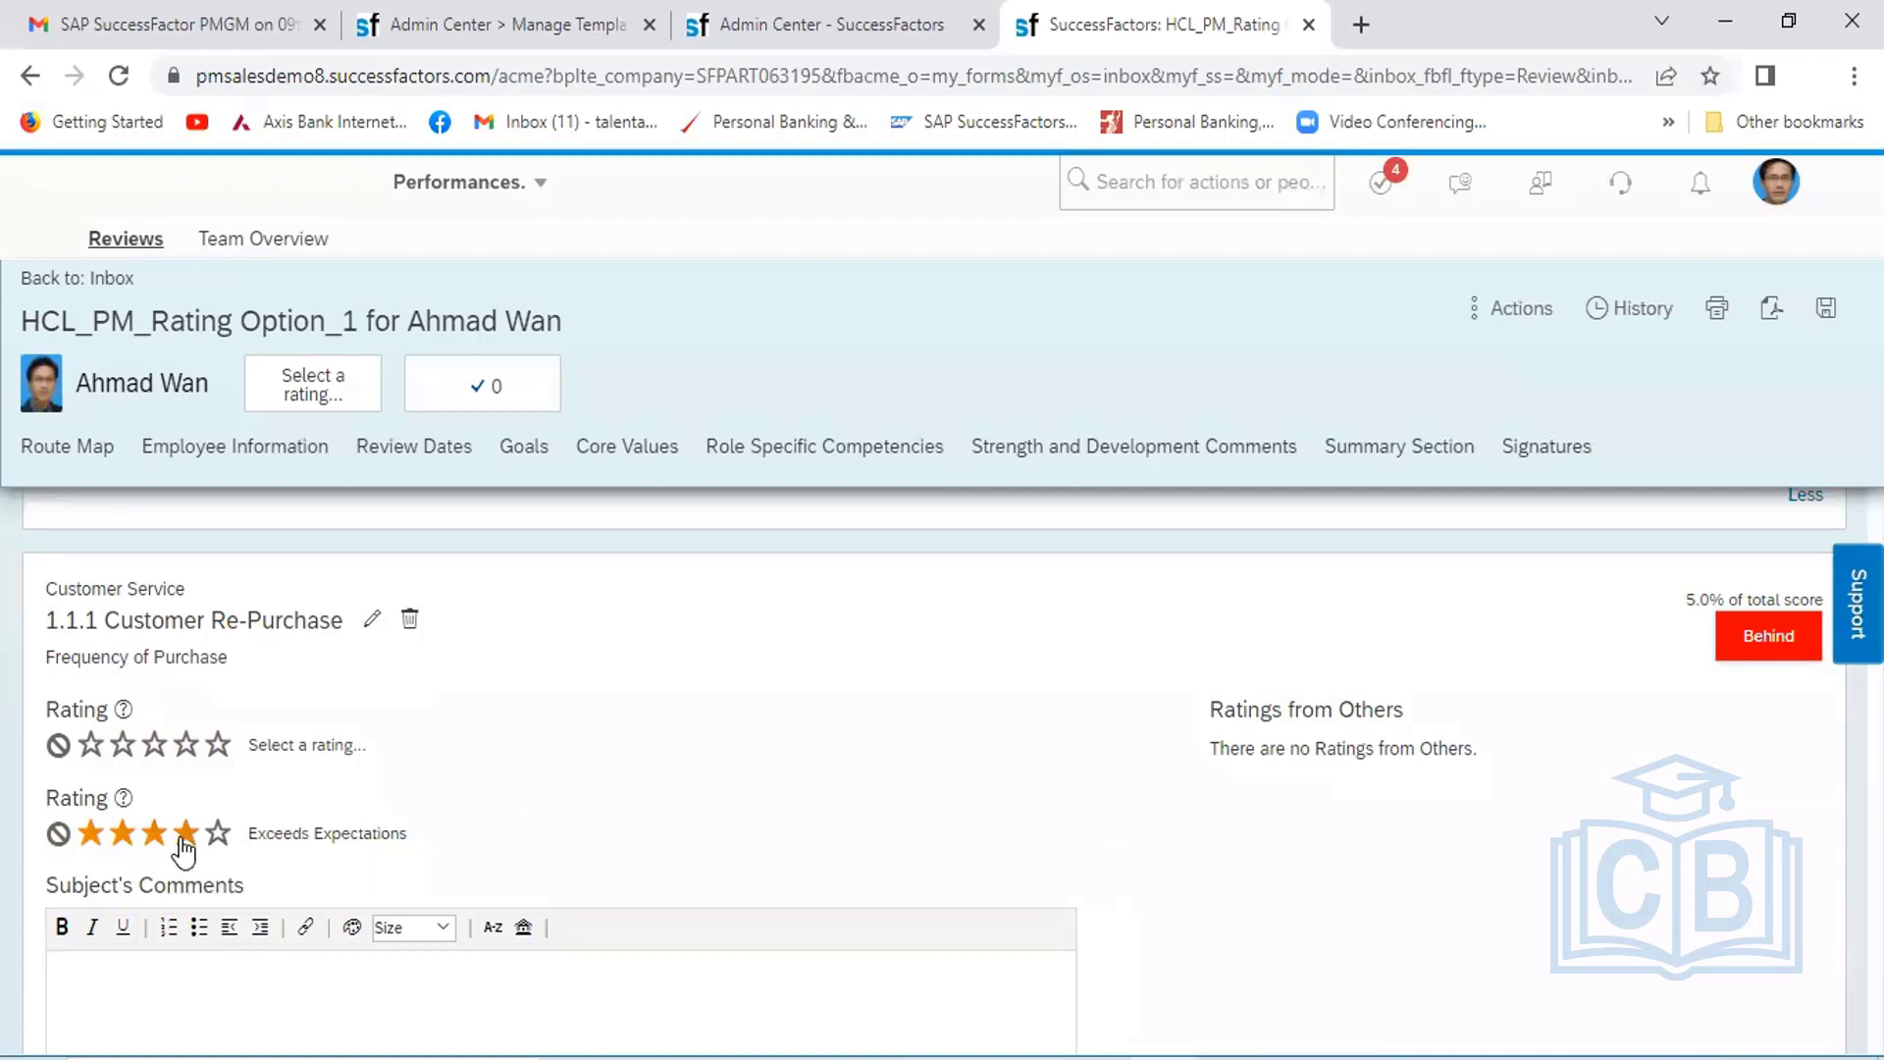
{"action": "left_click", "coordinate": [124, 833]}
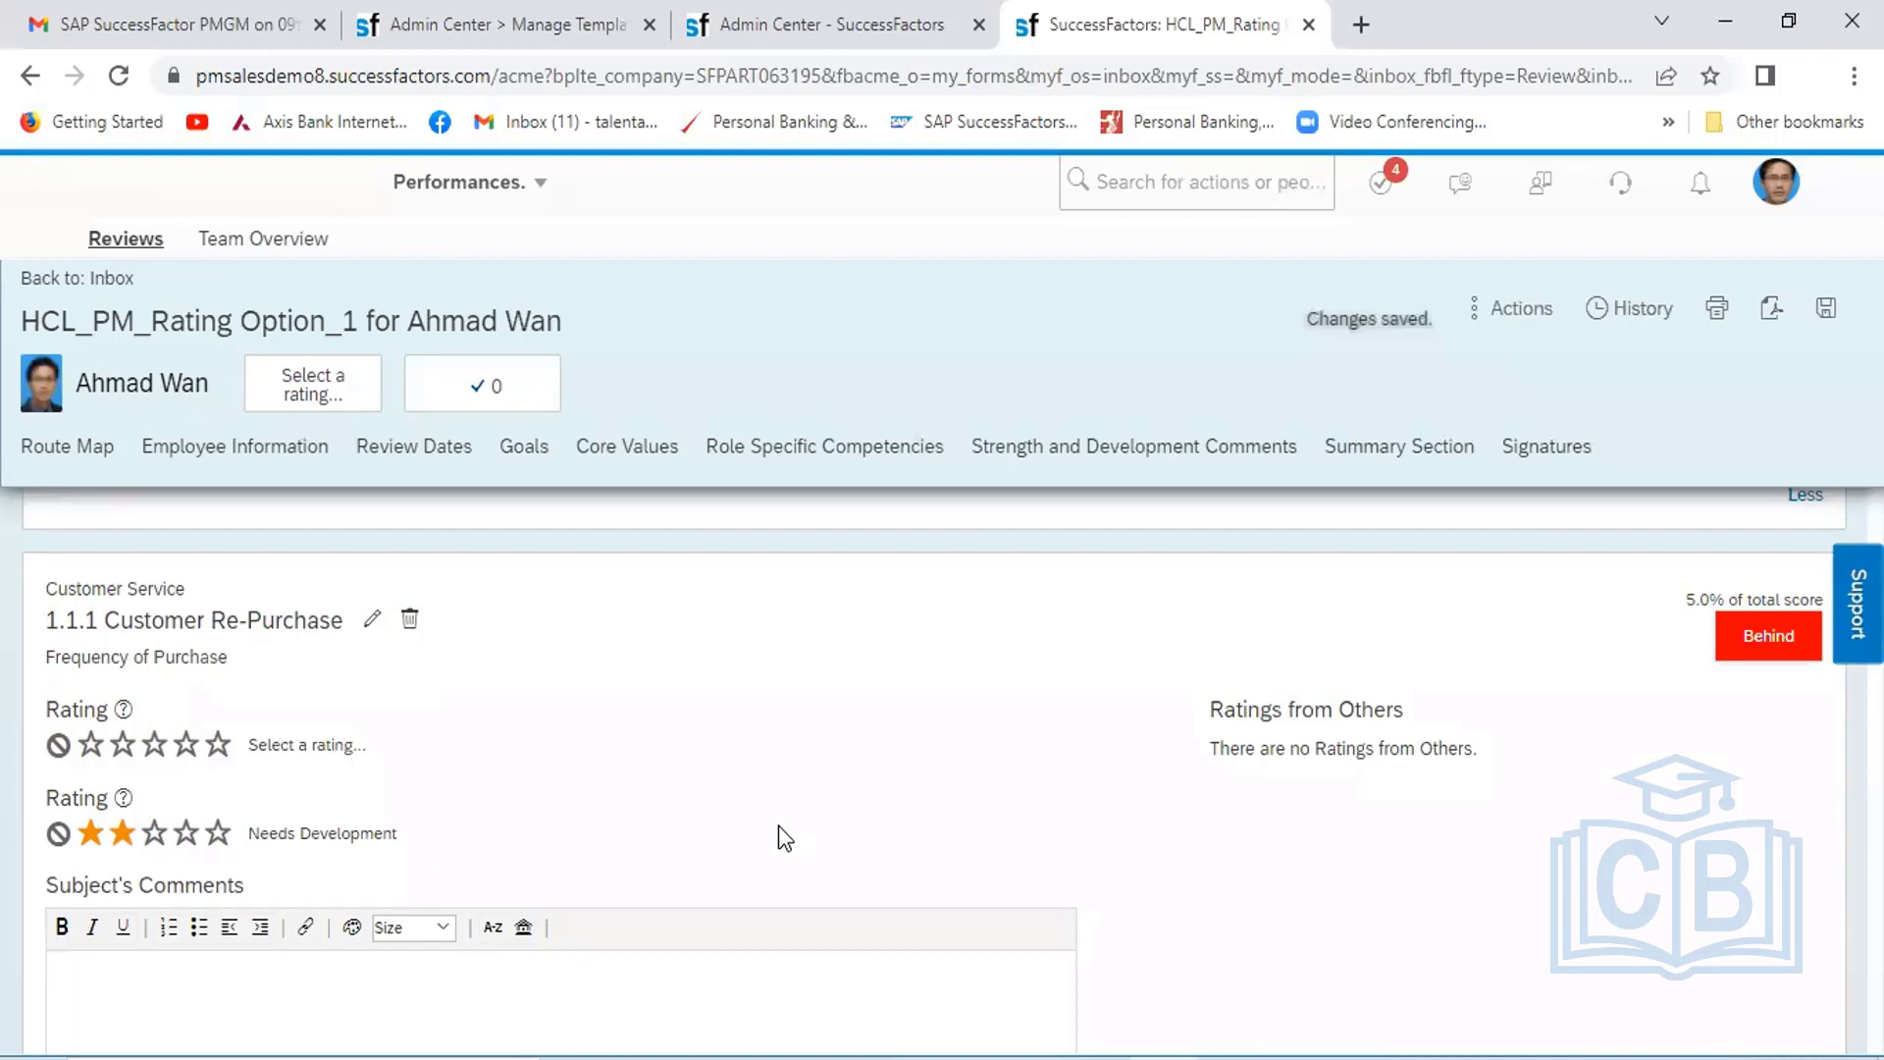
{"action": "scroll", "coordinate": [778, 825], "scroll_direction": "down", "scroll_amount": 5}
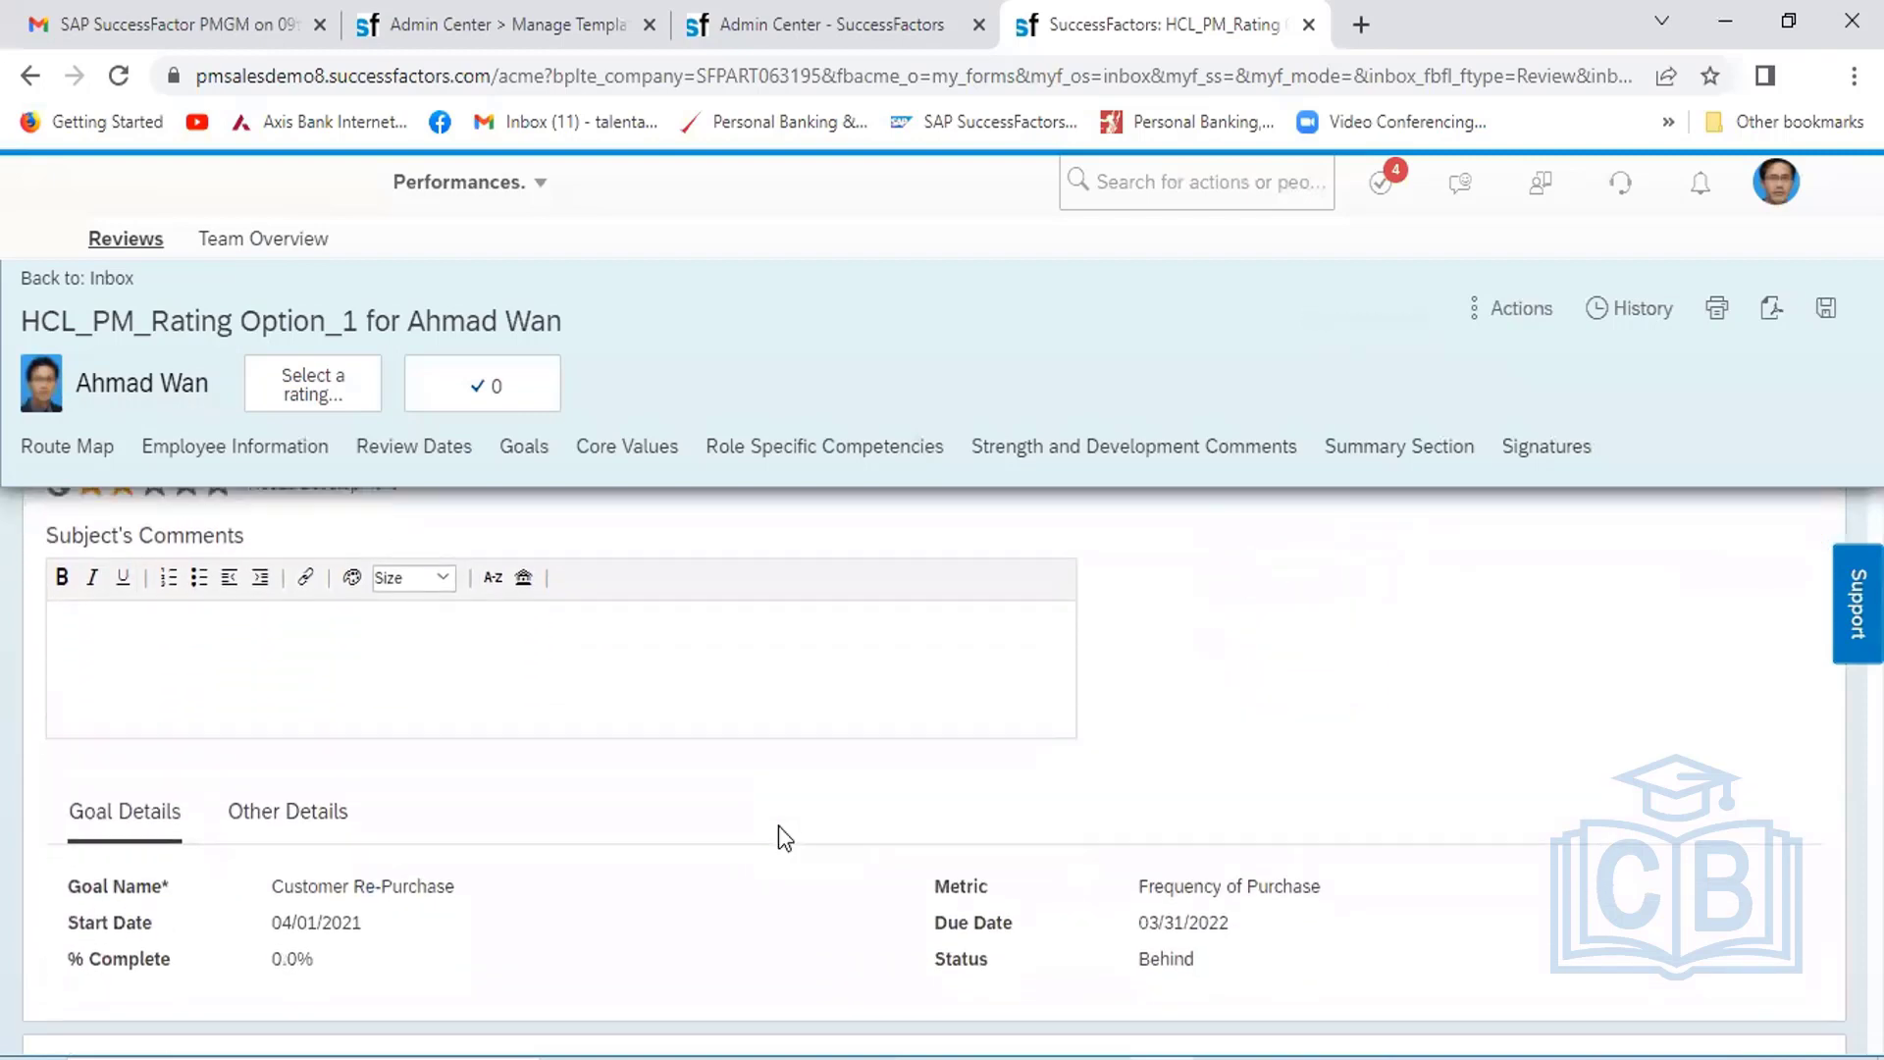
{"action": "scroll", "coordinate": [779, 827], "scroll_direction": "down", "scroll_amount": 3}
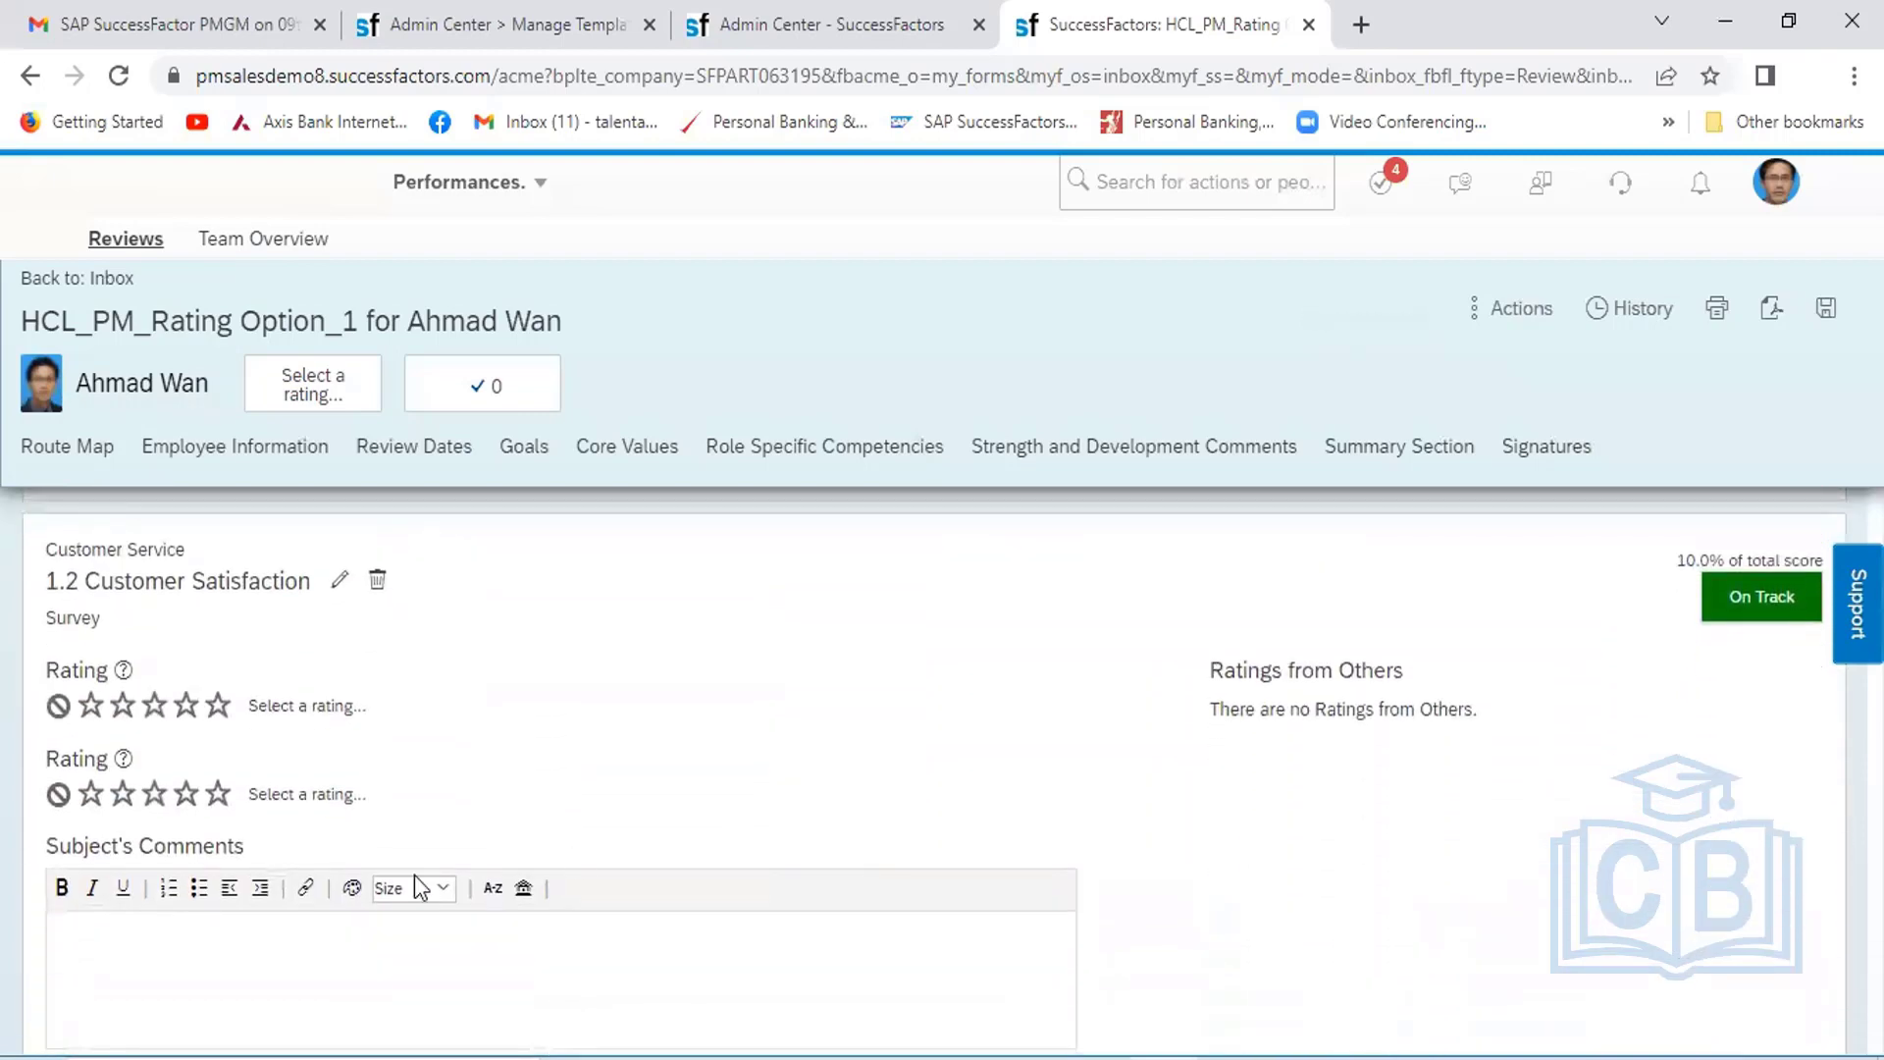
{"action": "left_click", "coordinate": [125, 797]}
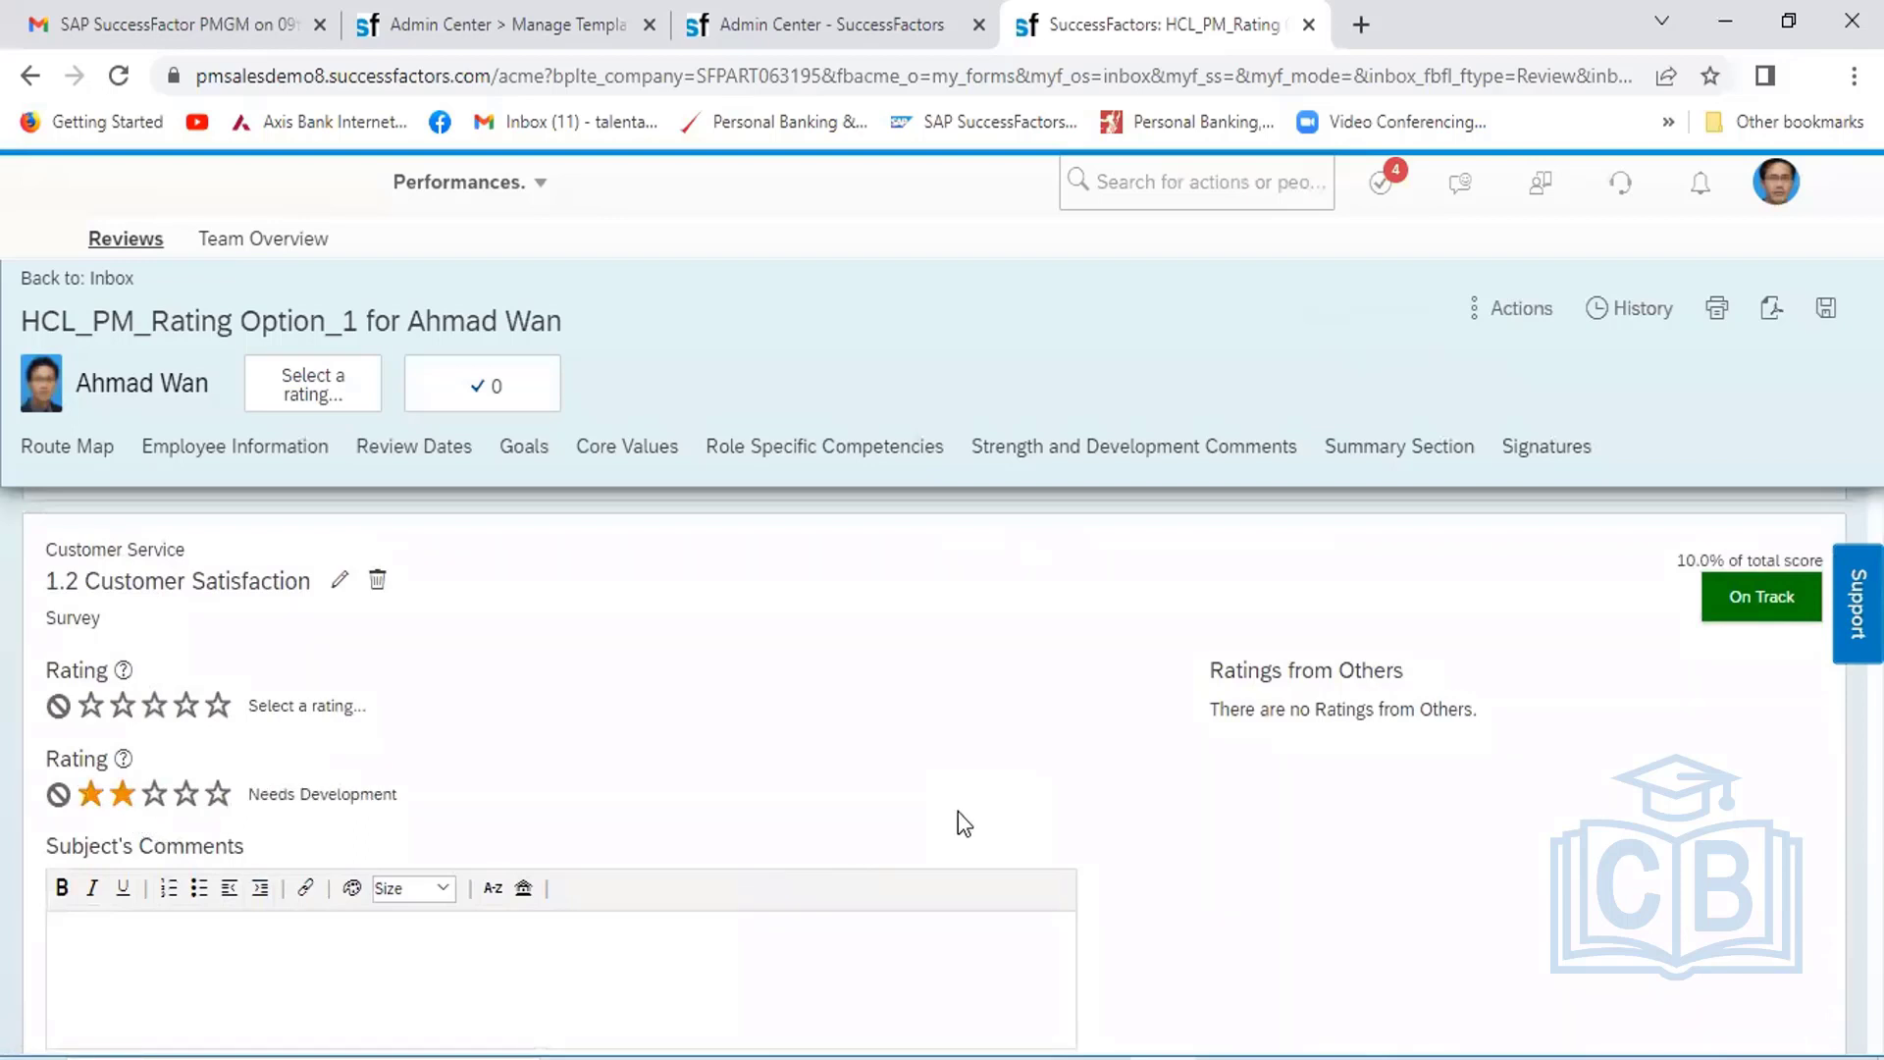
In the second rating boxes, rate 2.1 New Skills and 2.2 Certification as Exceeds Expectations and 2.3 Internal Training as Meets Expectations
{"action": "scroll", "coordinate": [958, 810], "scroll_direction": "down", "scroll_amount": 4}
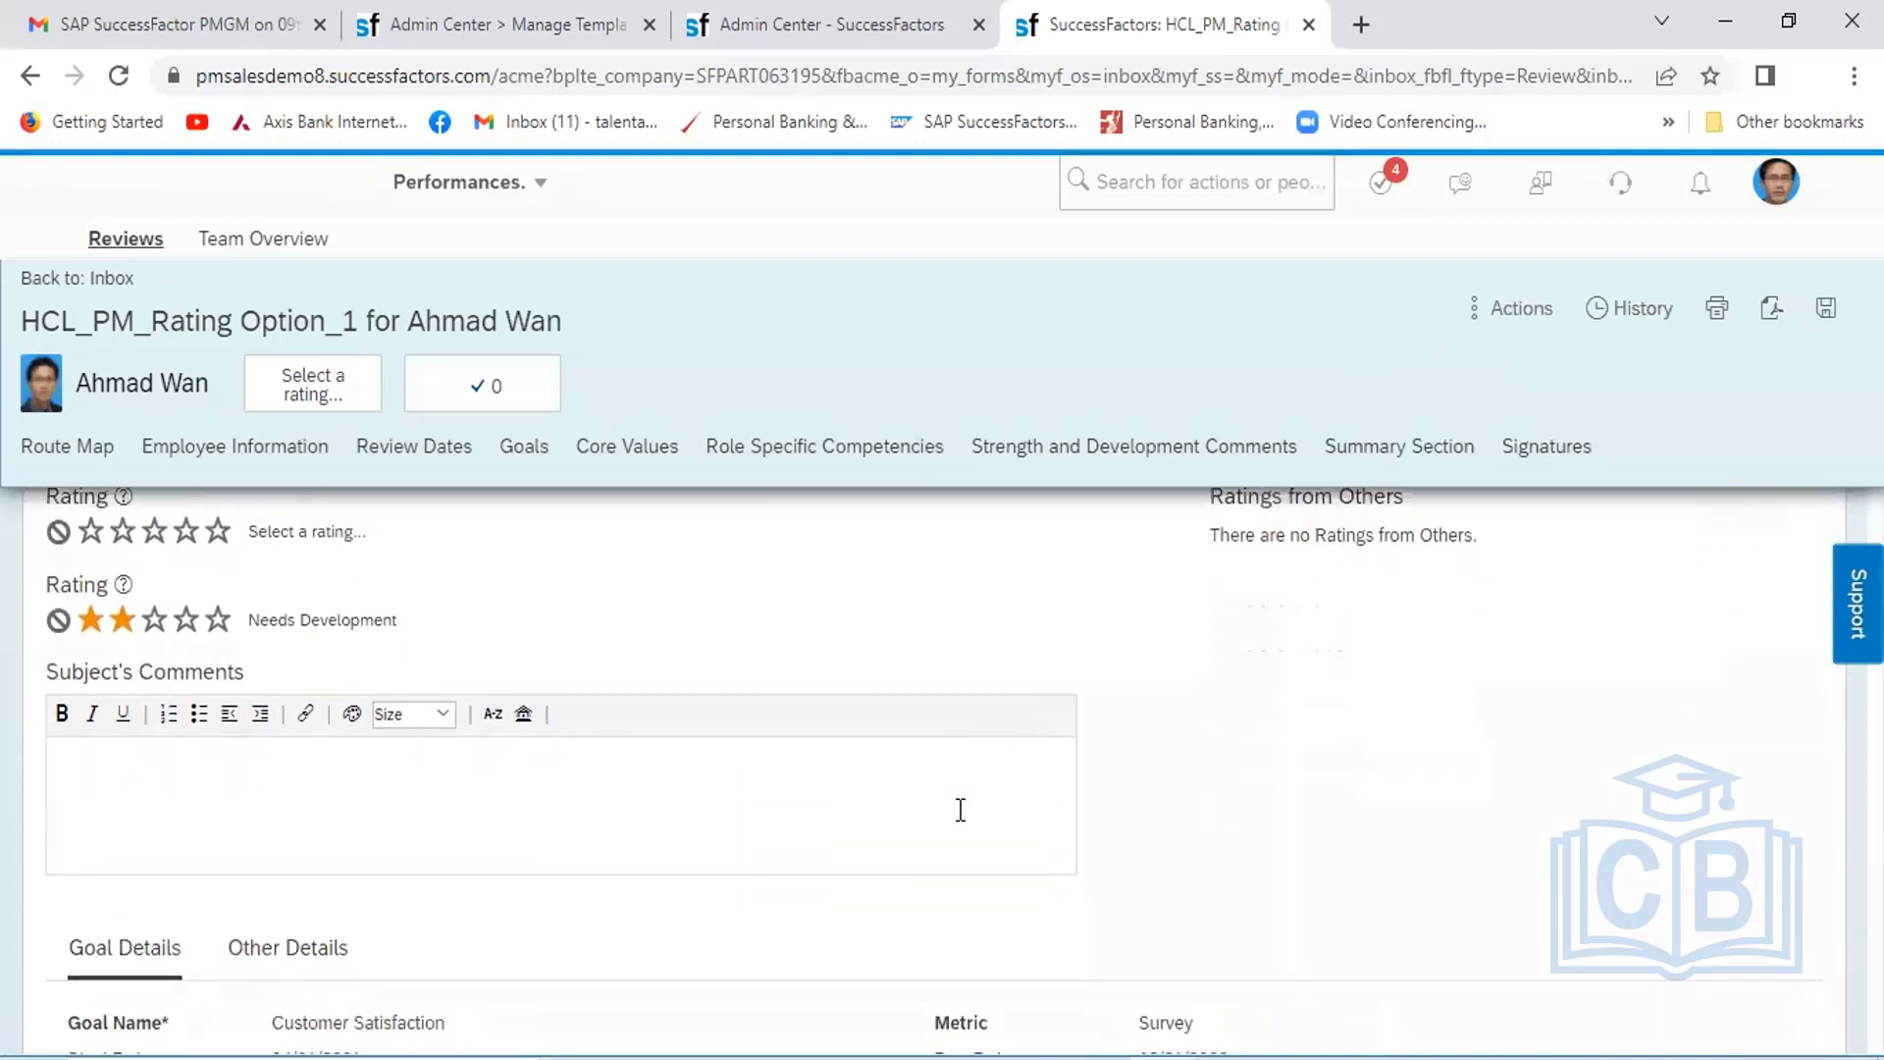
{"action": "scroll", "coordinate": [959, 810], "scroll_direction": "down", "scroll_amount": 4}
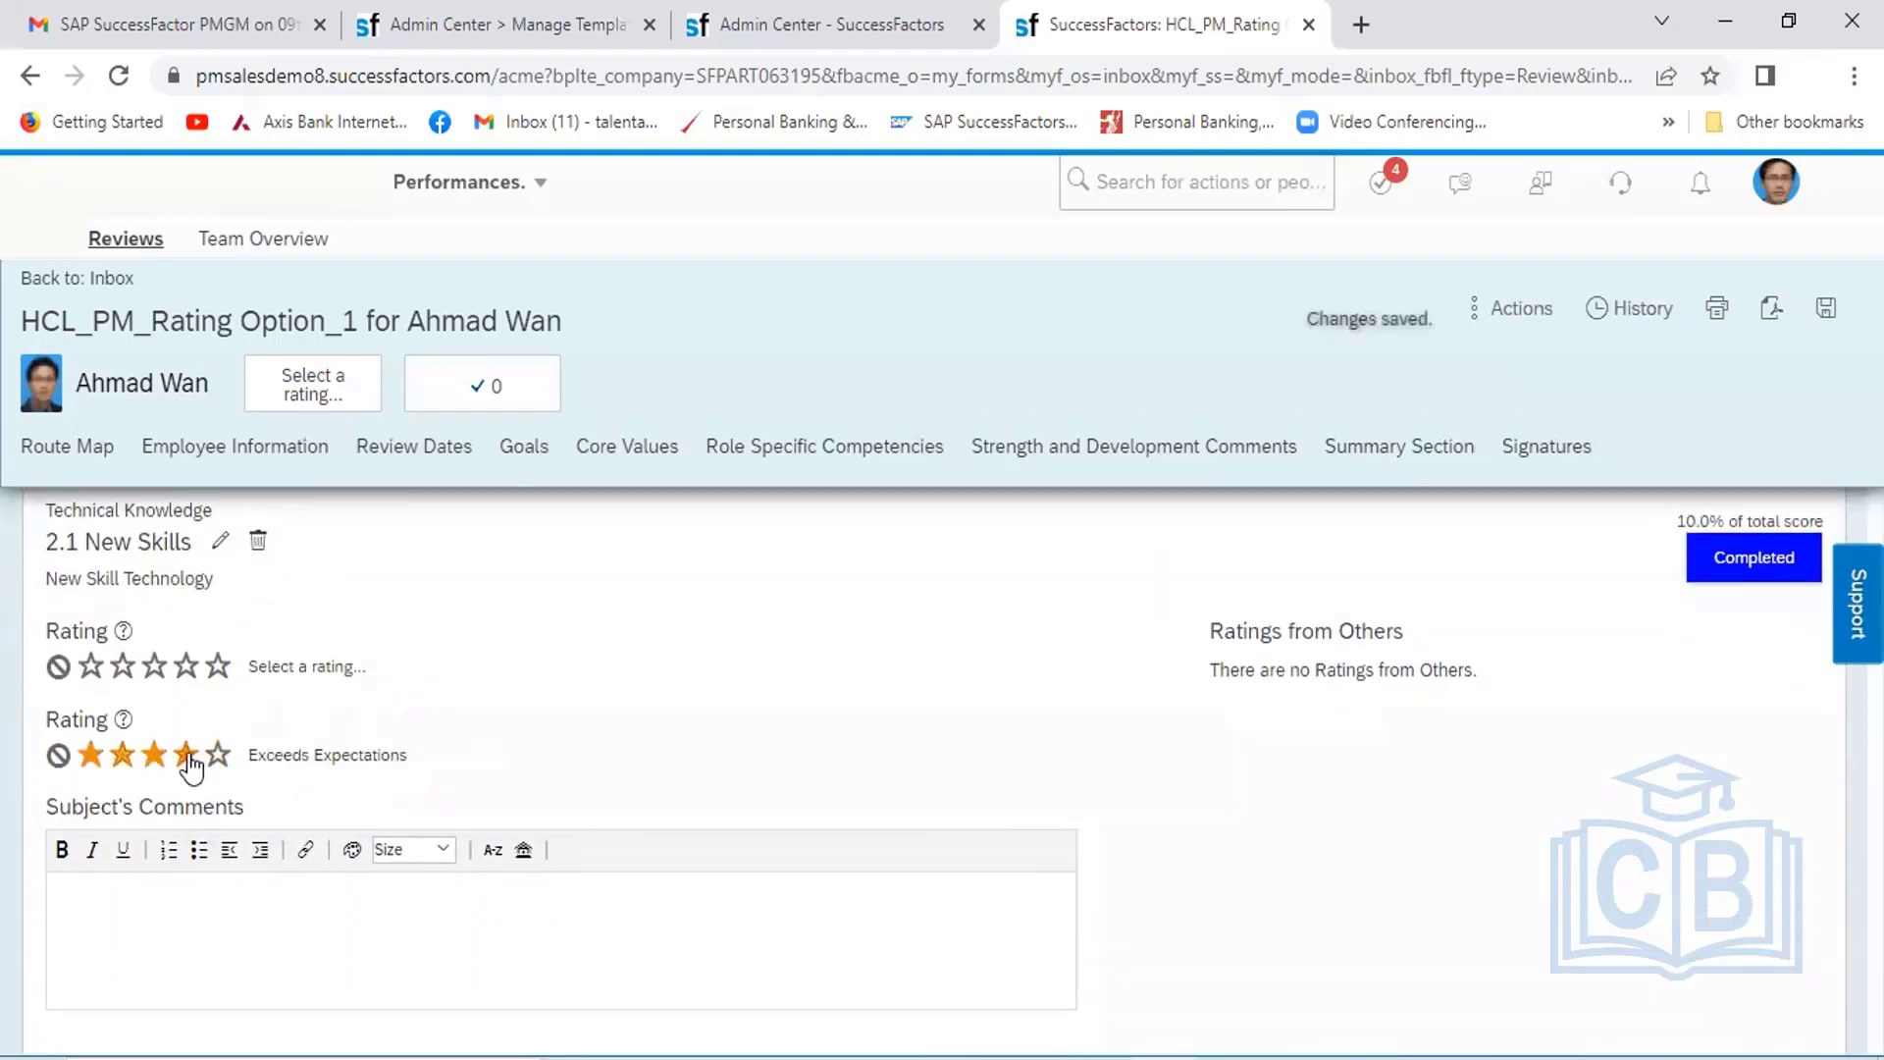
{"action": "left_click", "coordinate": [187, 756]}
{"action": "scroll", "coordinate": [828, 724], "scroll_direction": "down", "scroll_amount": 1}
{"action": "scroll", "coordinate": [830, 723], "scroll_direction": "down", "scroll_amount": 7}
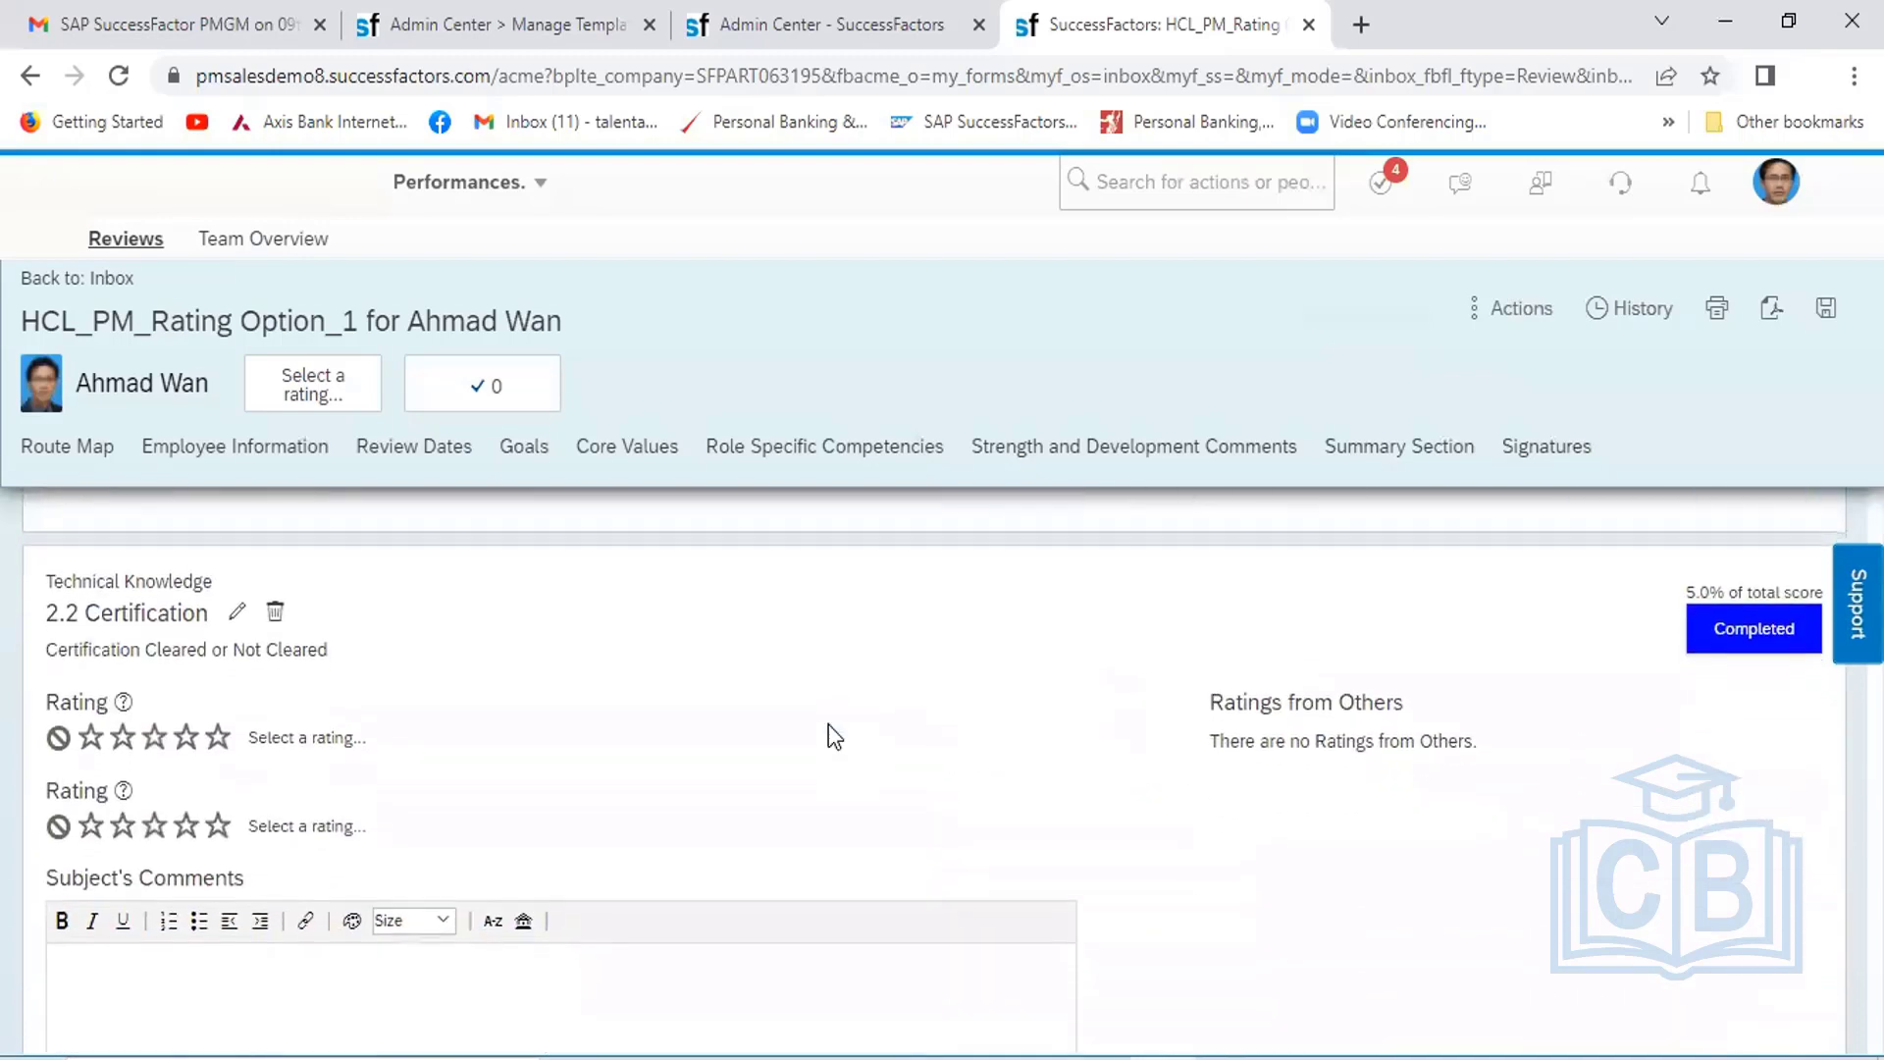
{"action": "left_click", "coordinate": [187, 715]}
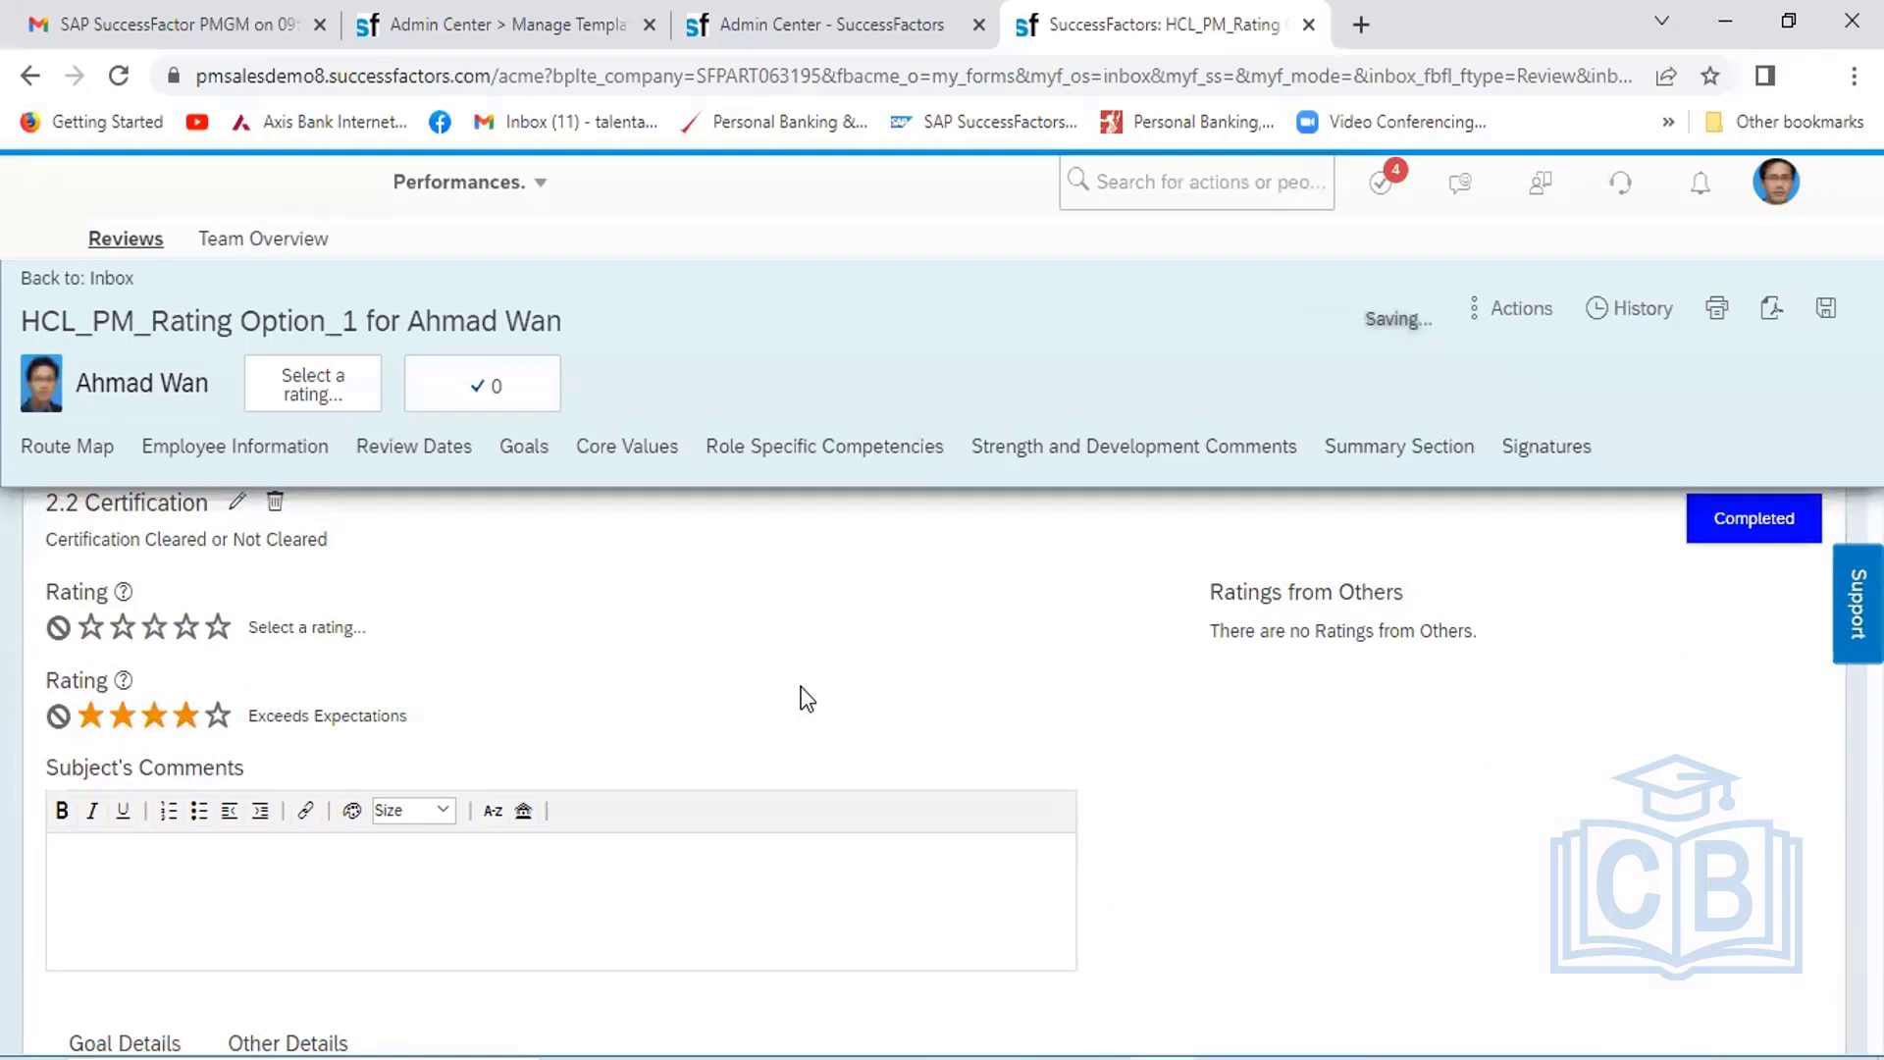
{"action": "scroll", "coordinate": [807, 698], "scroll_direction": "down", "scroll_amount": 3}
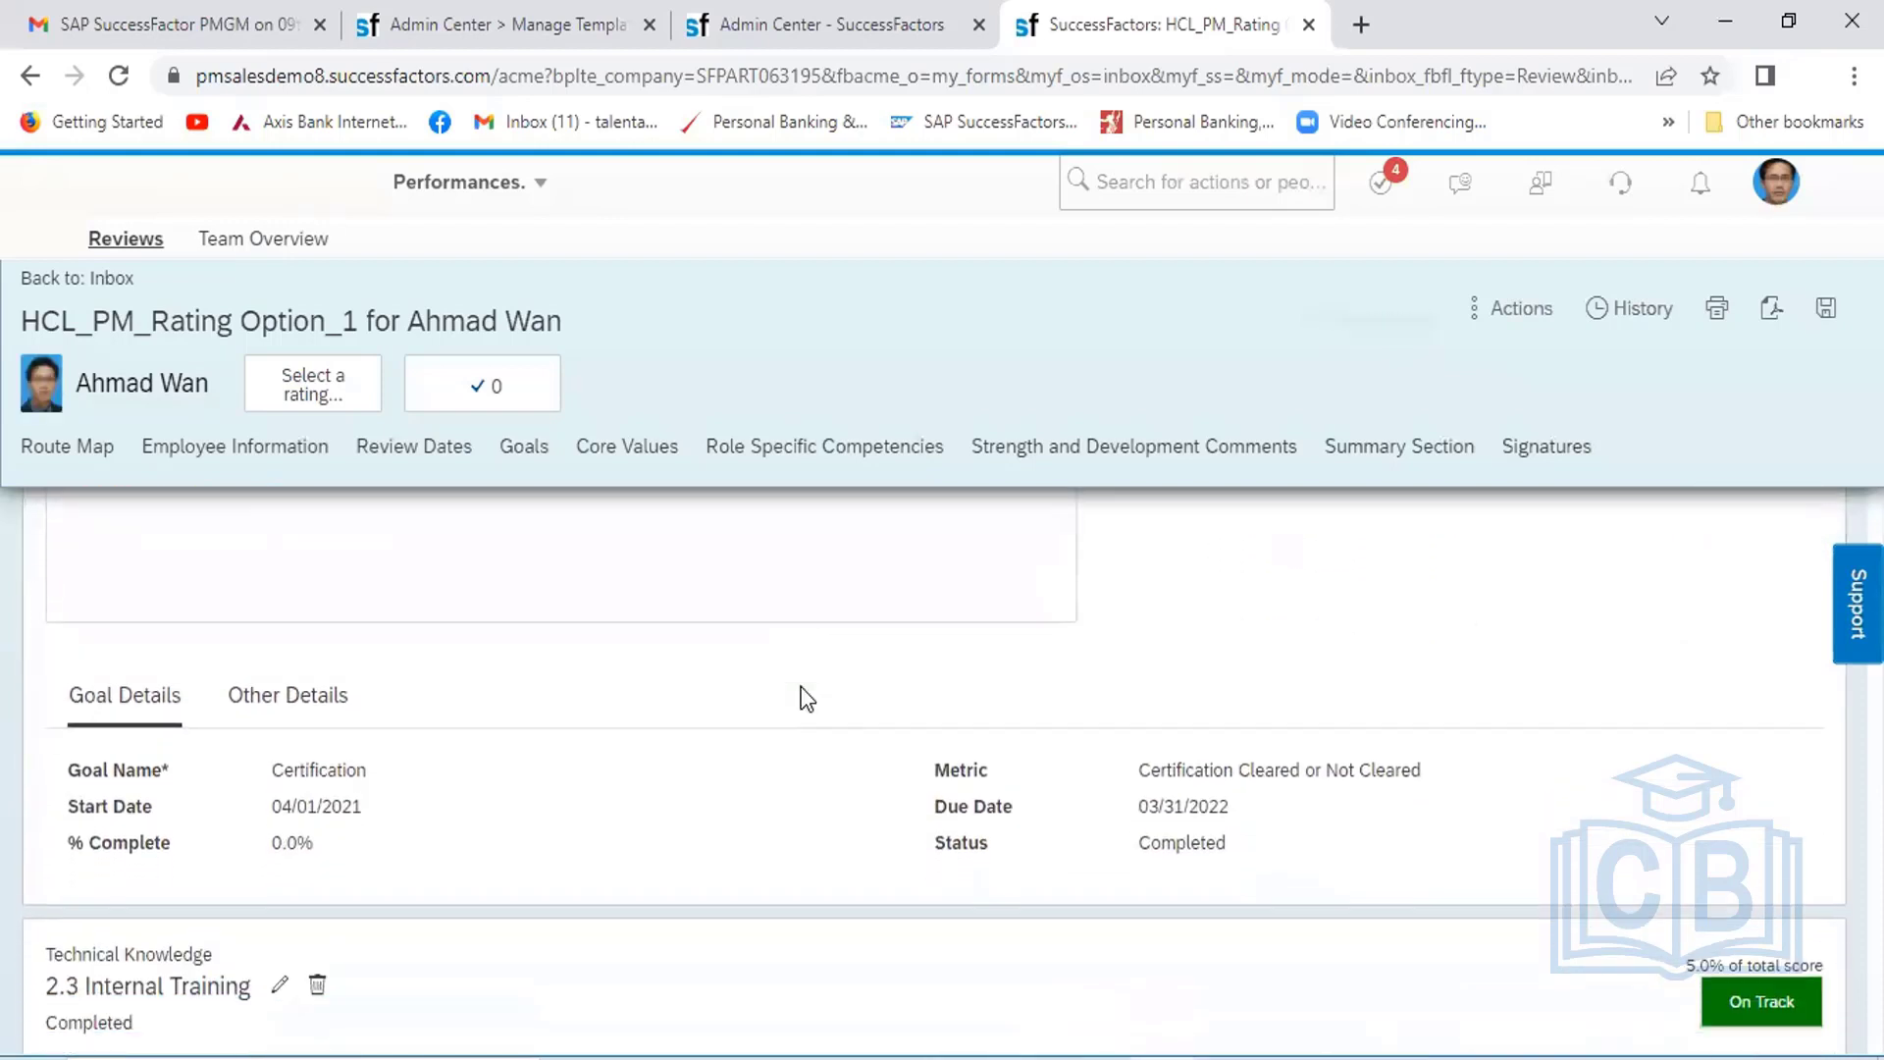
{"action": "scroll", "coordinate": [807, 699], "scroll_direction": "down", "scroll_amount": 4}
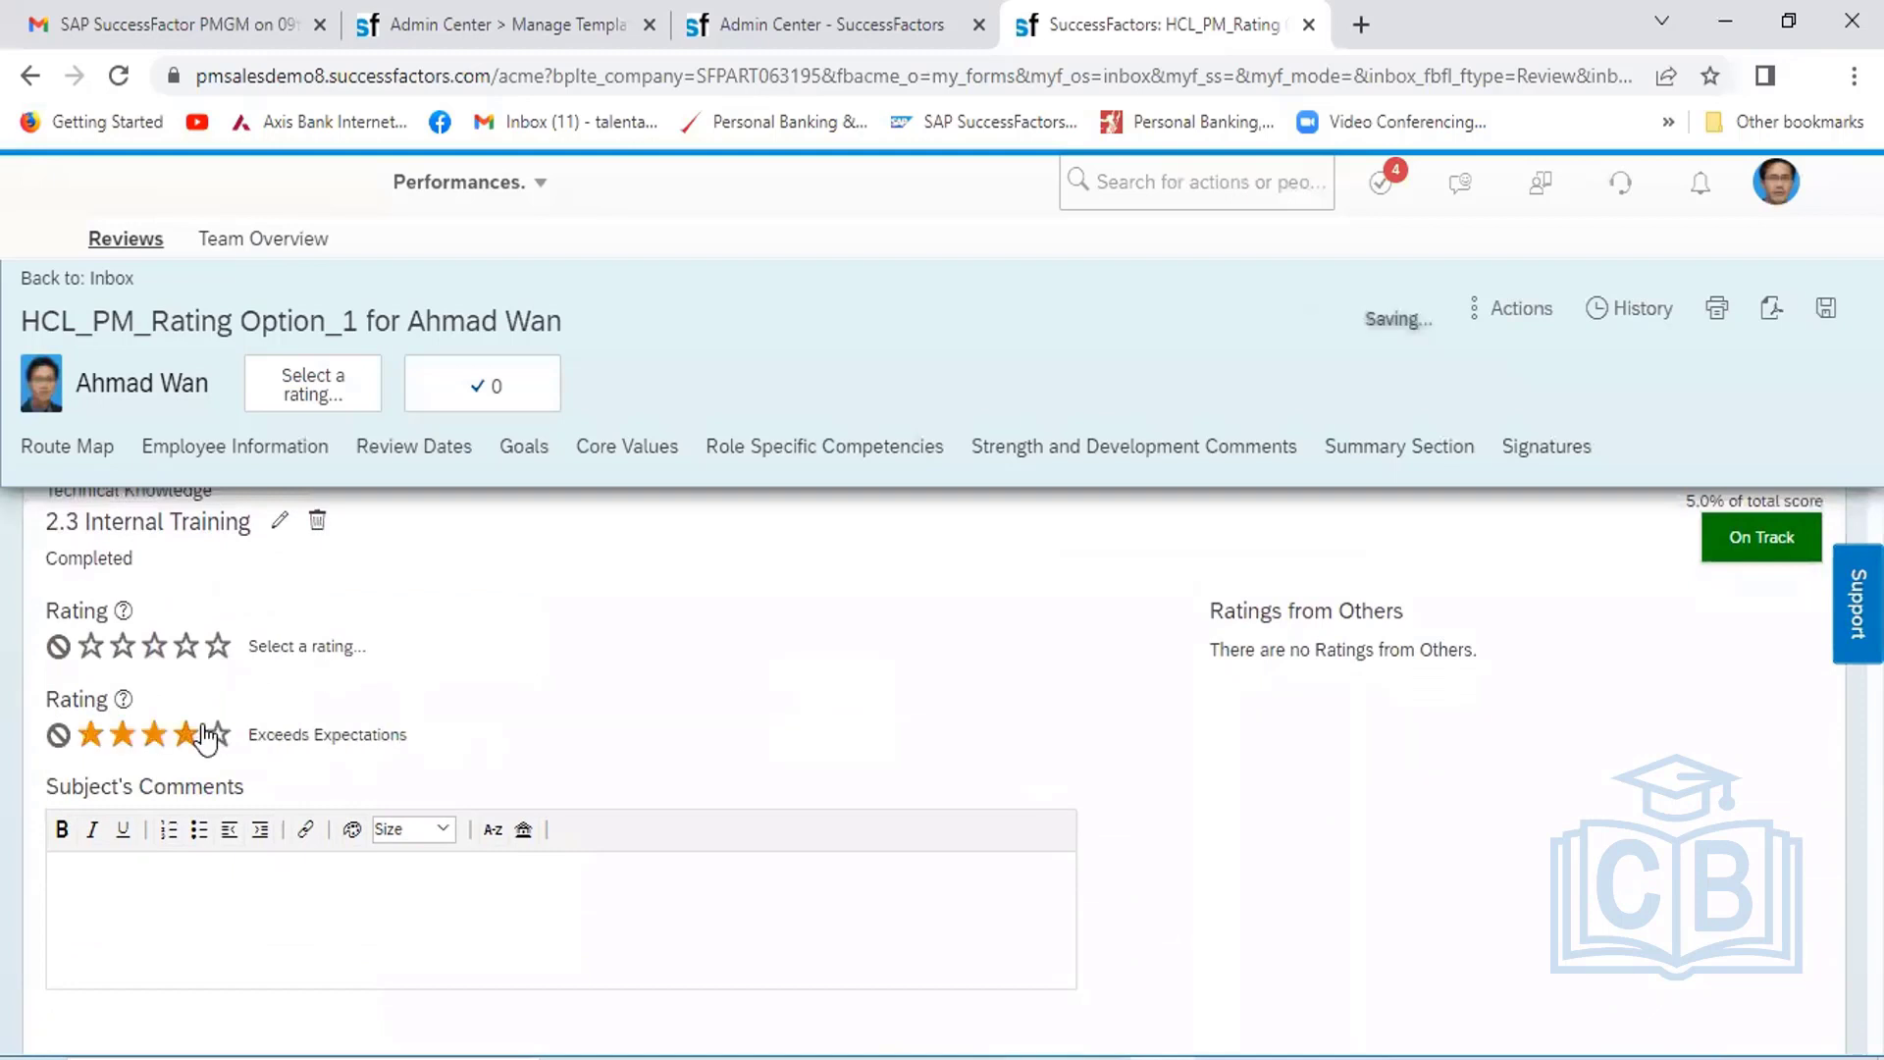
{"action": "left_click", "coordinate": [165, 737]}
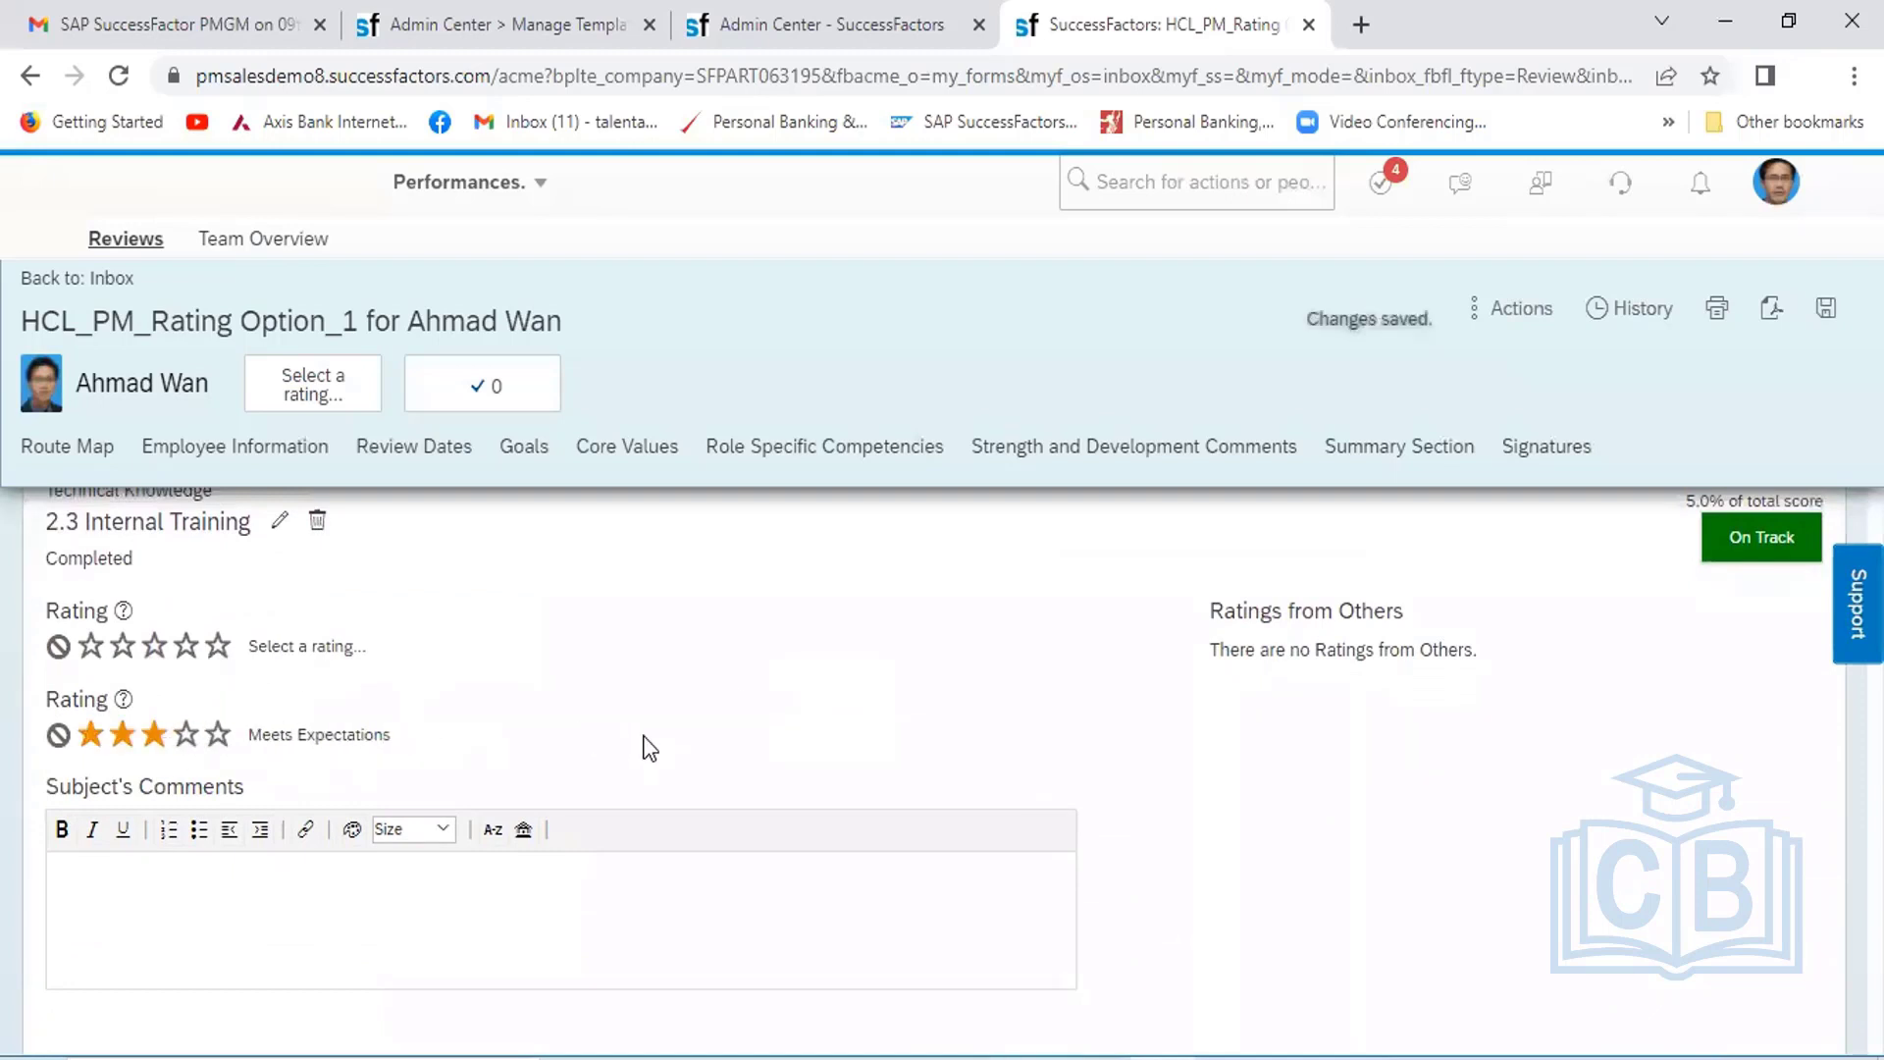
In the second rating boxes, rate performance goal 3.1 on stock and margin as Exceeds Expectations and 3.2 Resolving Issue as Meets Expectations
{"action": "scroll", "coordinate": [648, 748], "scroll_direction": "down", "scroll_amount": 4}
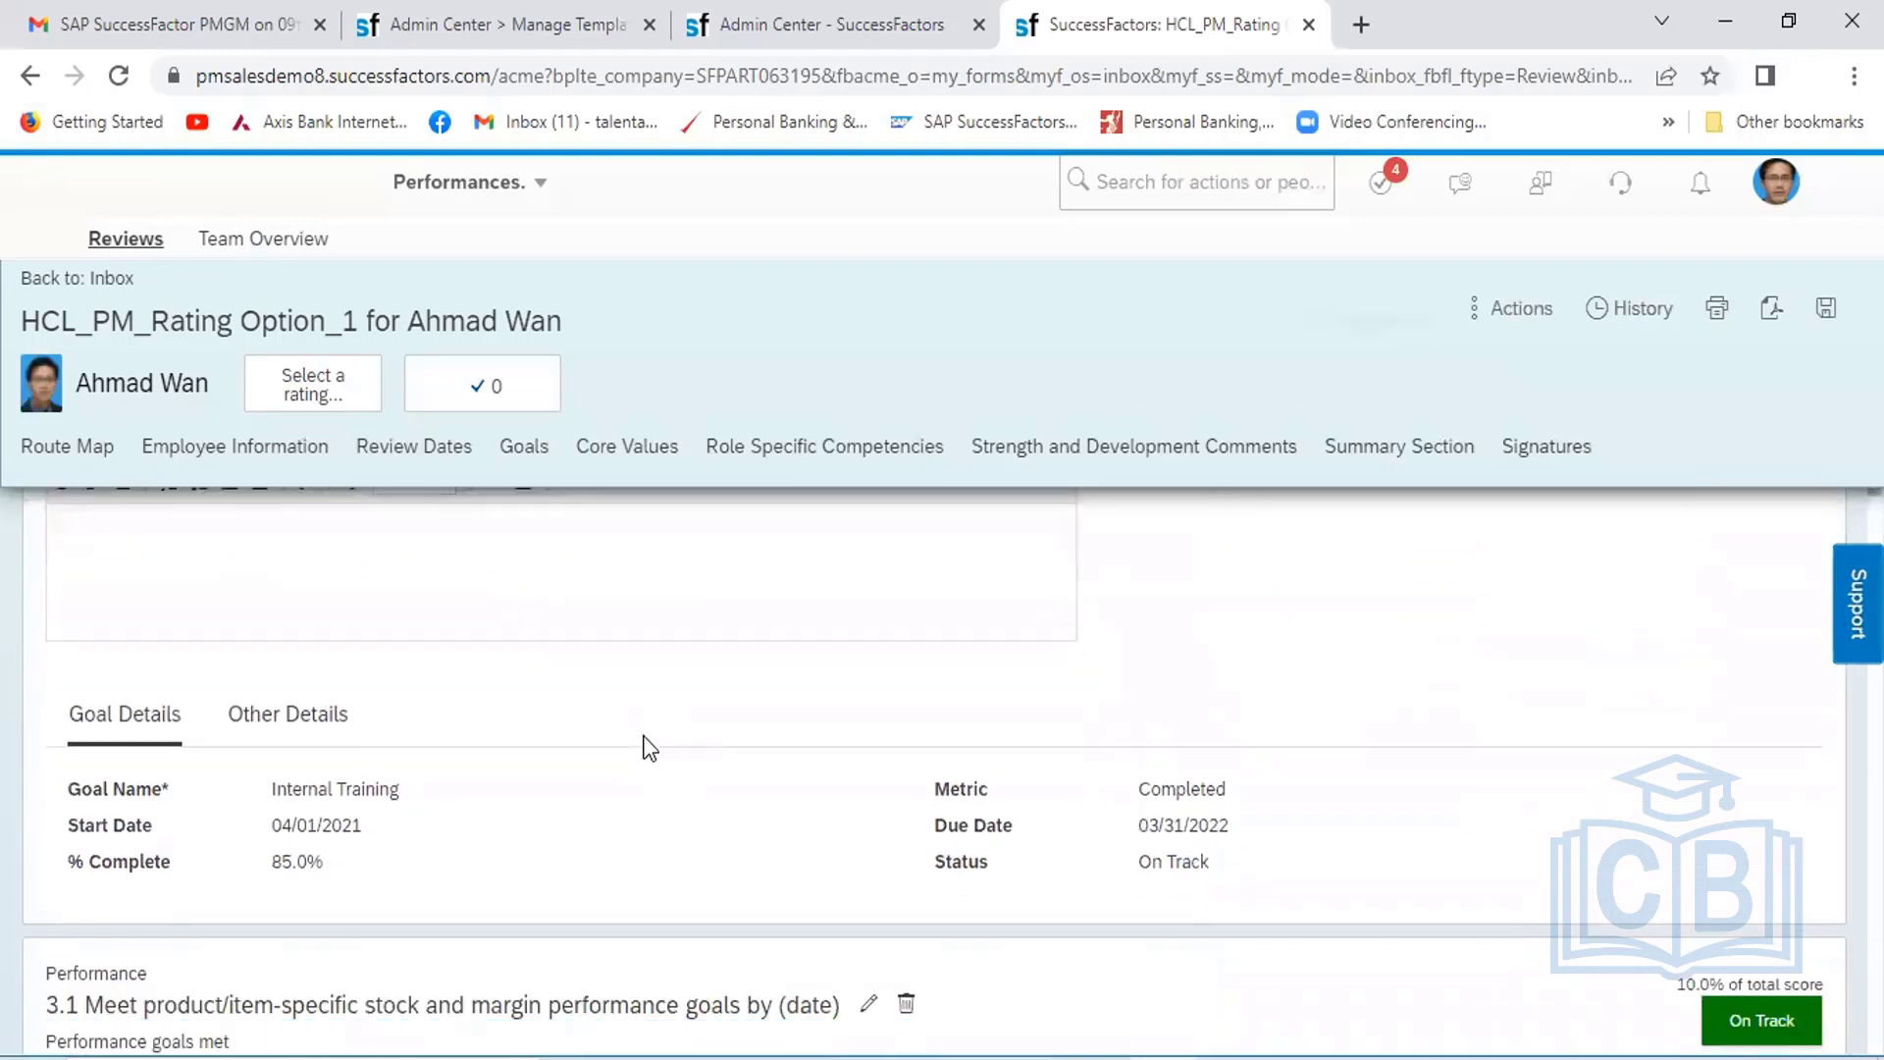
{"action": "scroll", "coordinate": [648, 747], "scroll_direction": "down", "scroll_amount": 2}
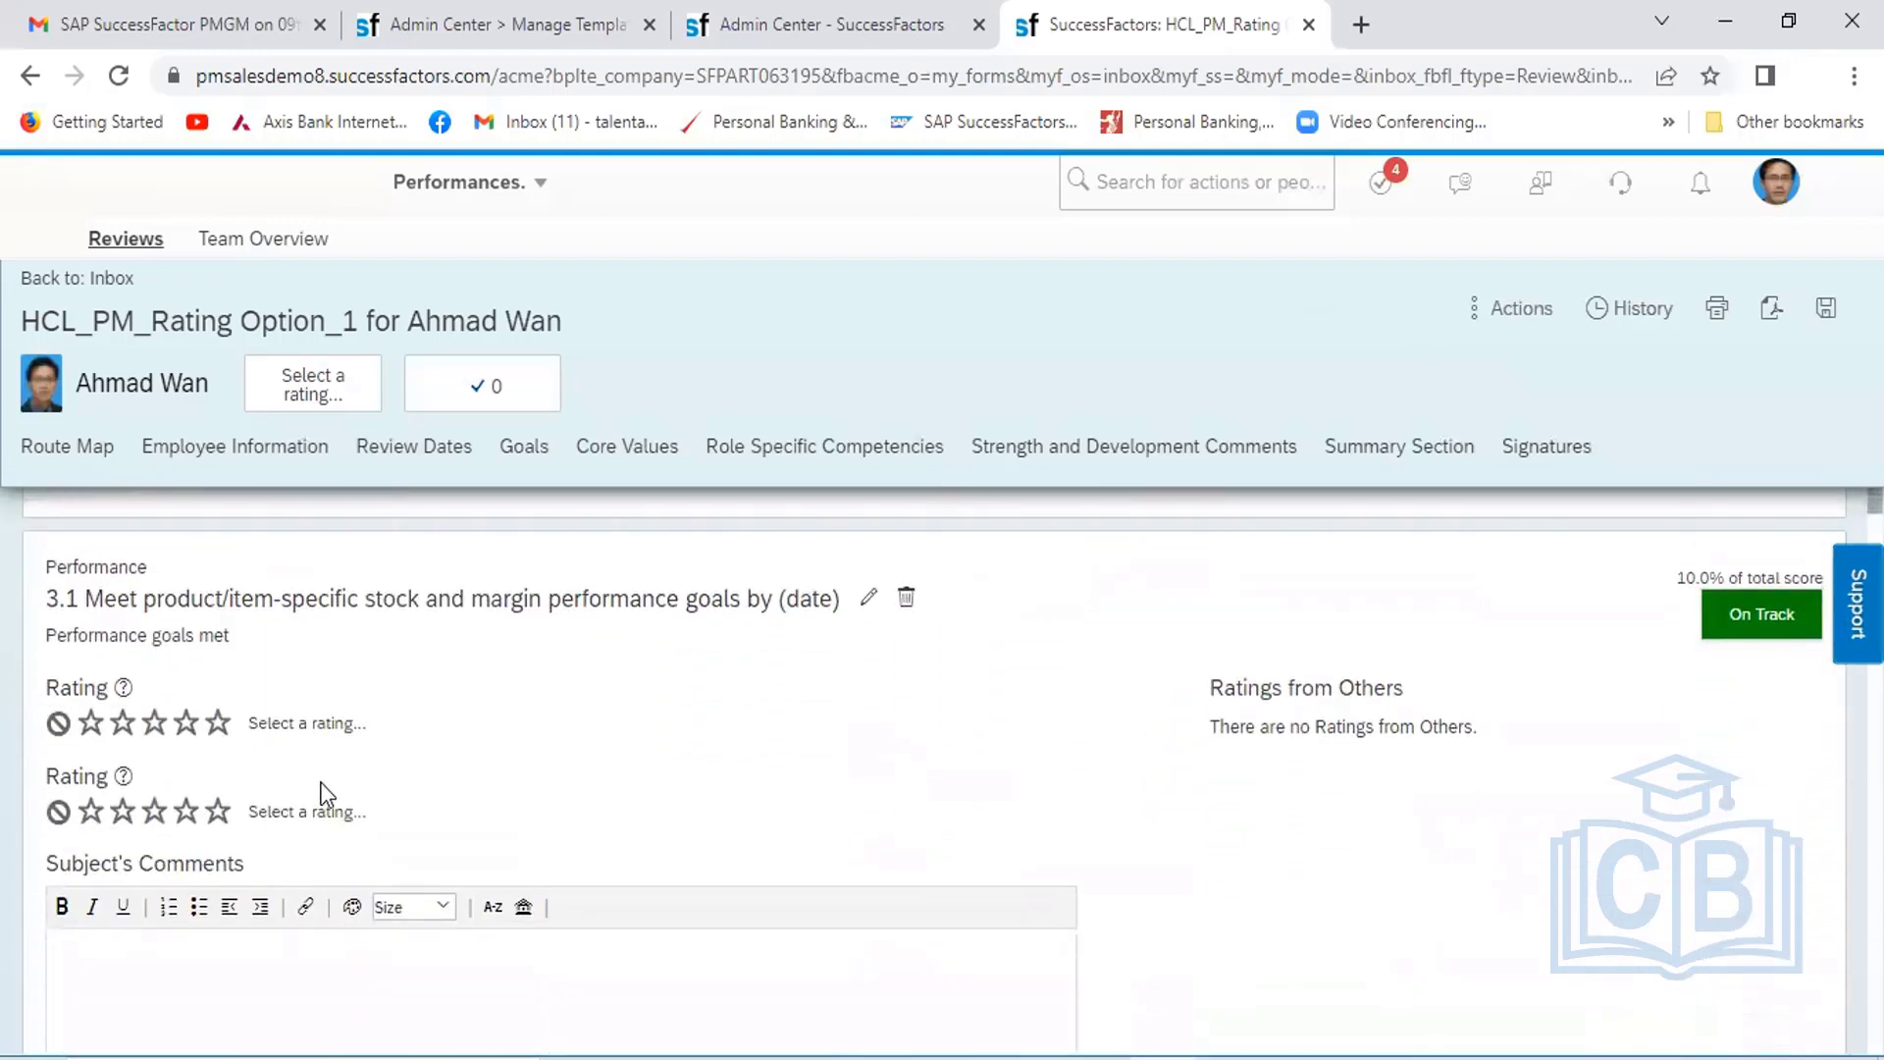
{"action": "left_click", "coordinate": [187, 813]}
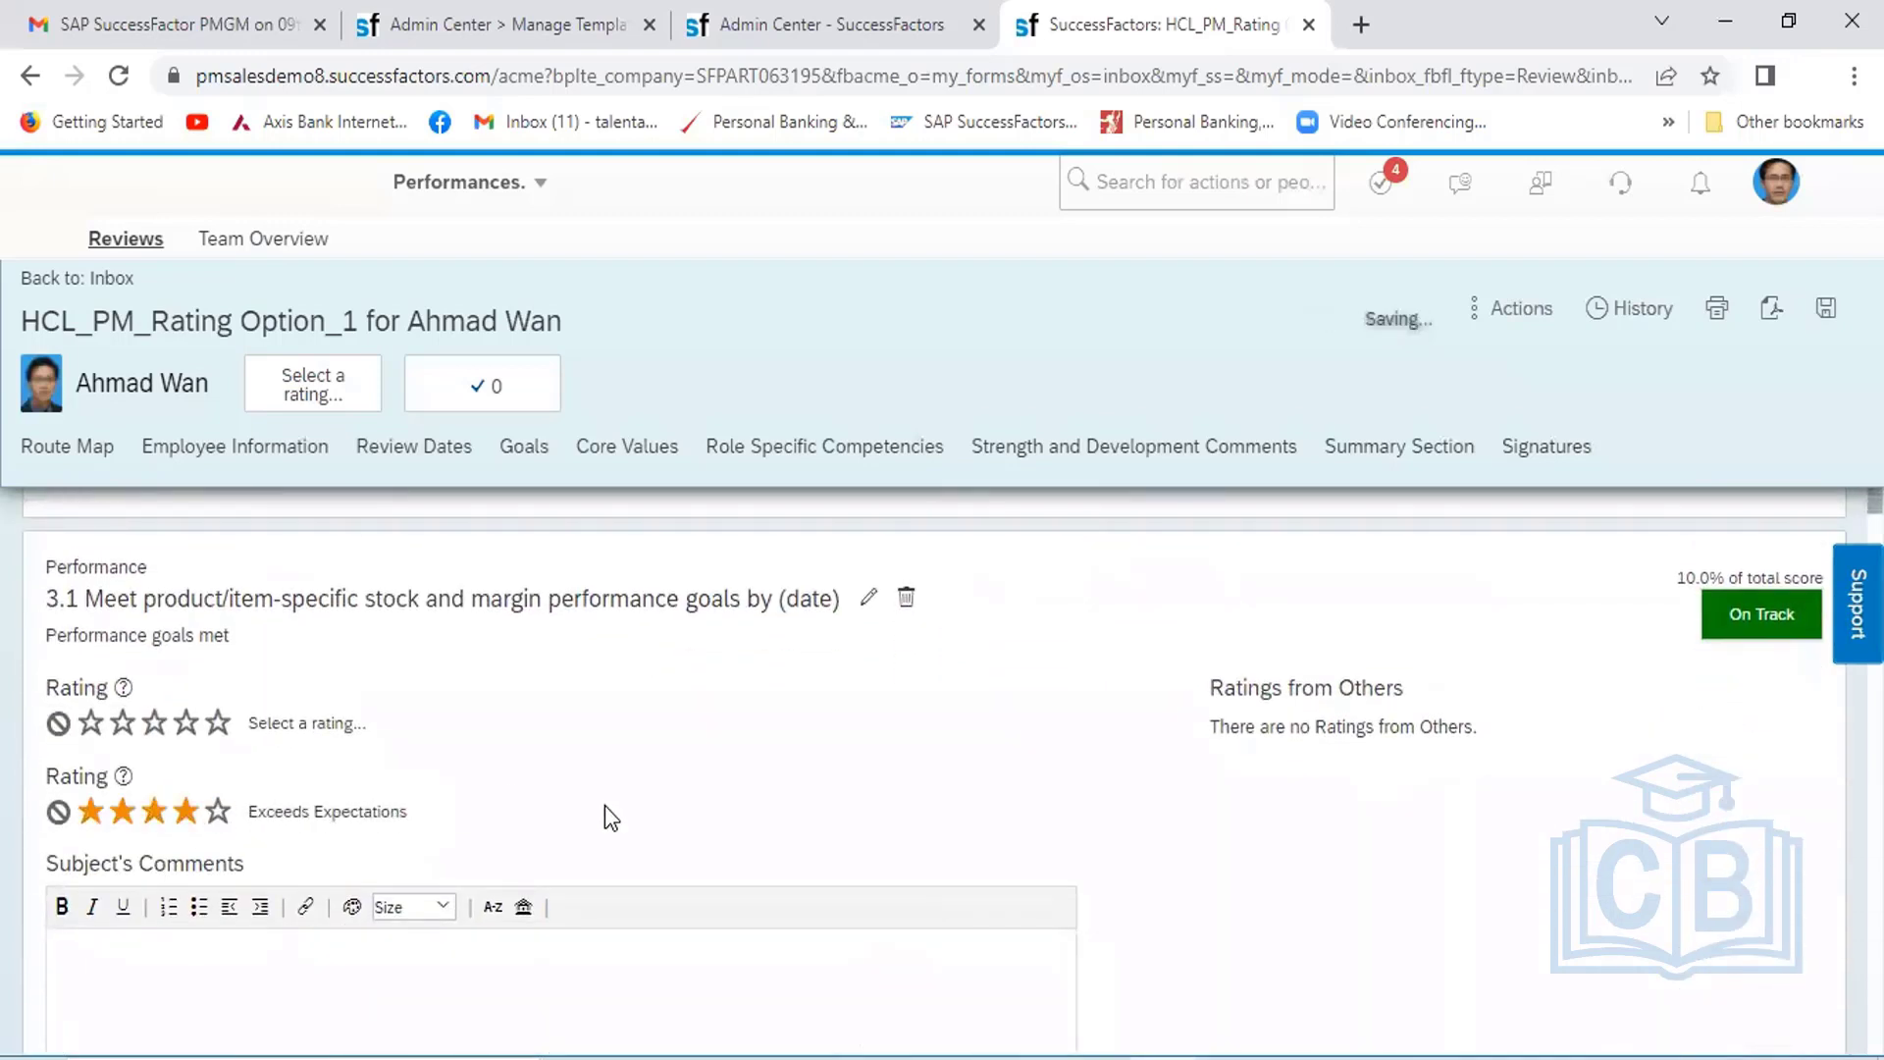
{"action": "scroll", "coordinate": [605, 808], "scroll_direction": "down", "scroll_amount": 5}
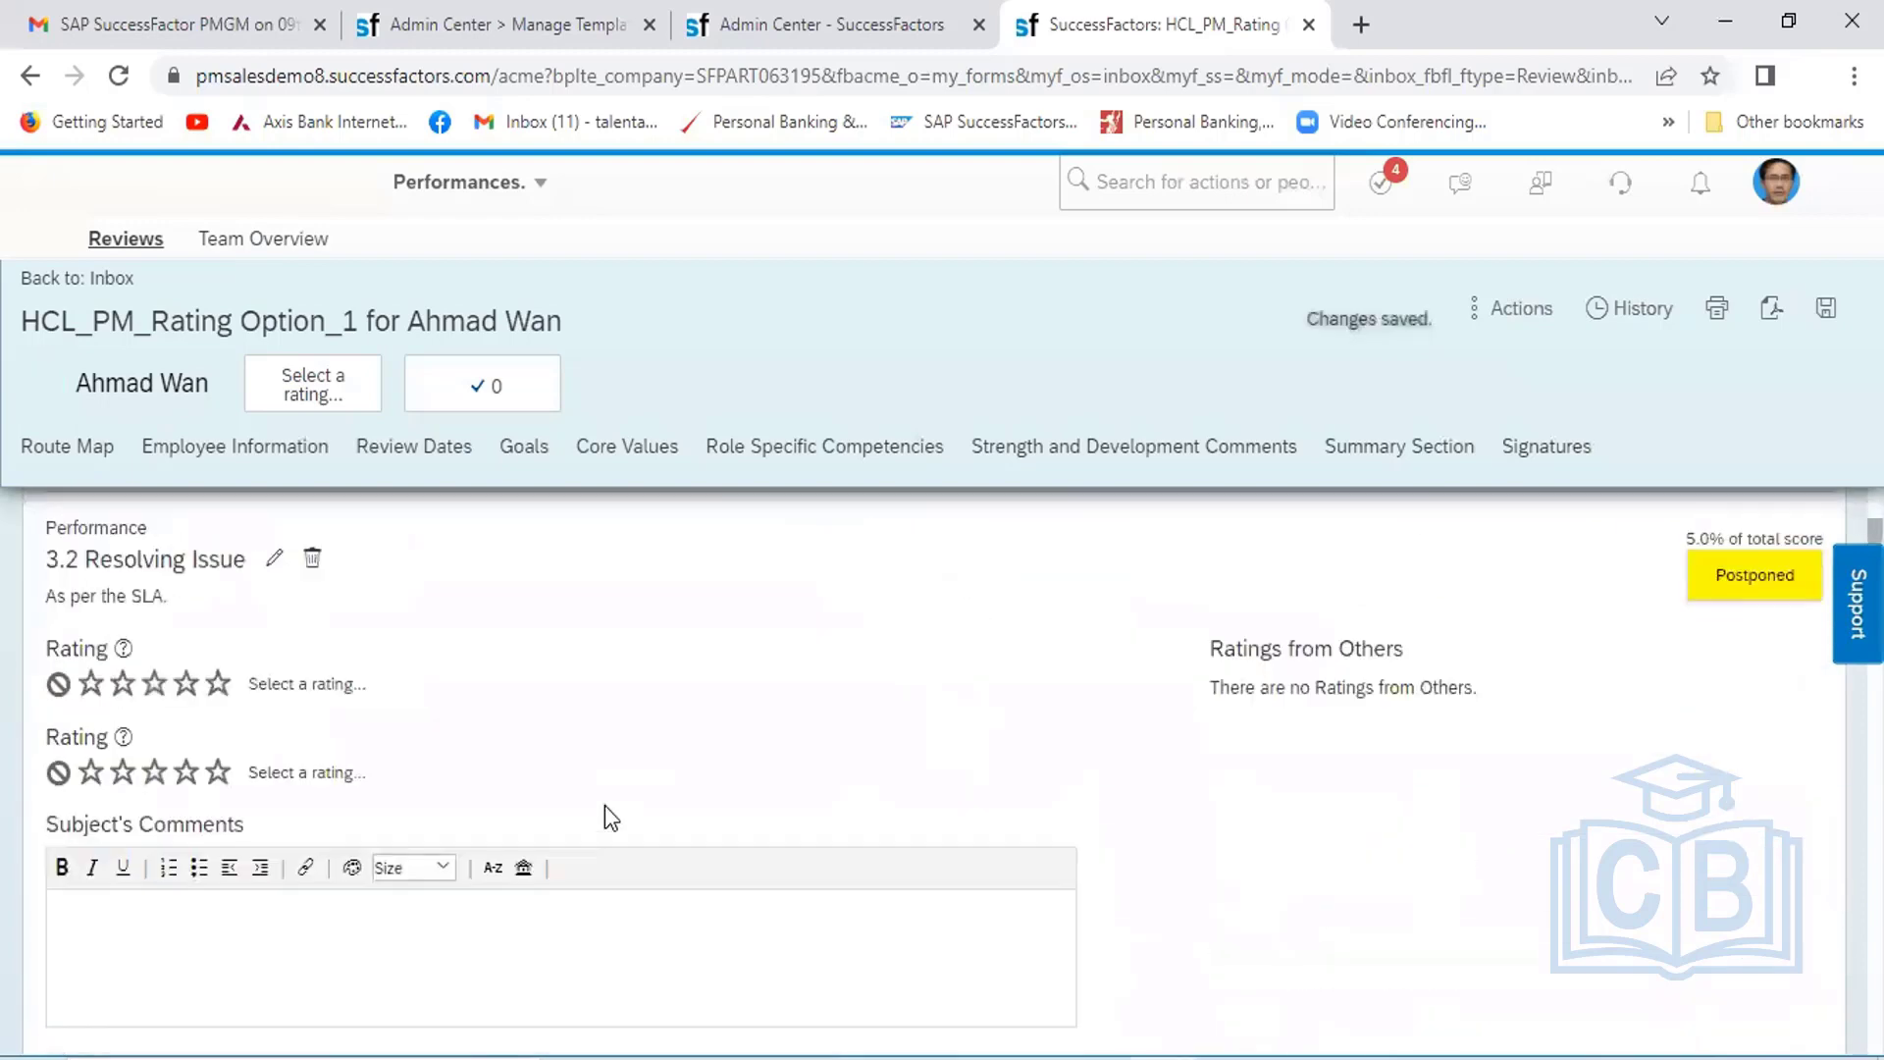
{"action": "left_click", "coordinate": [157, 776]}
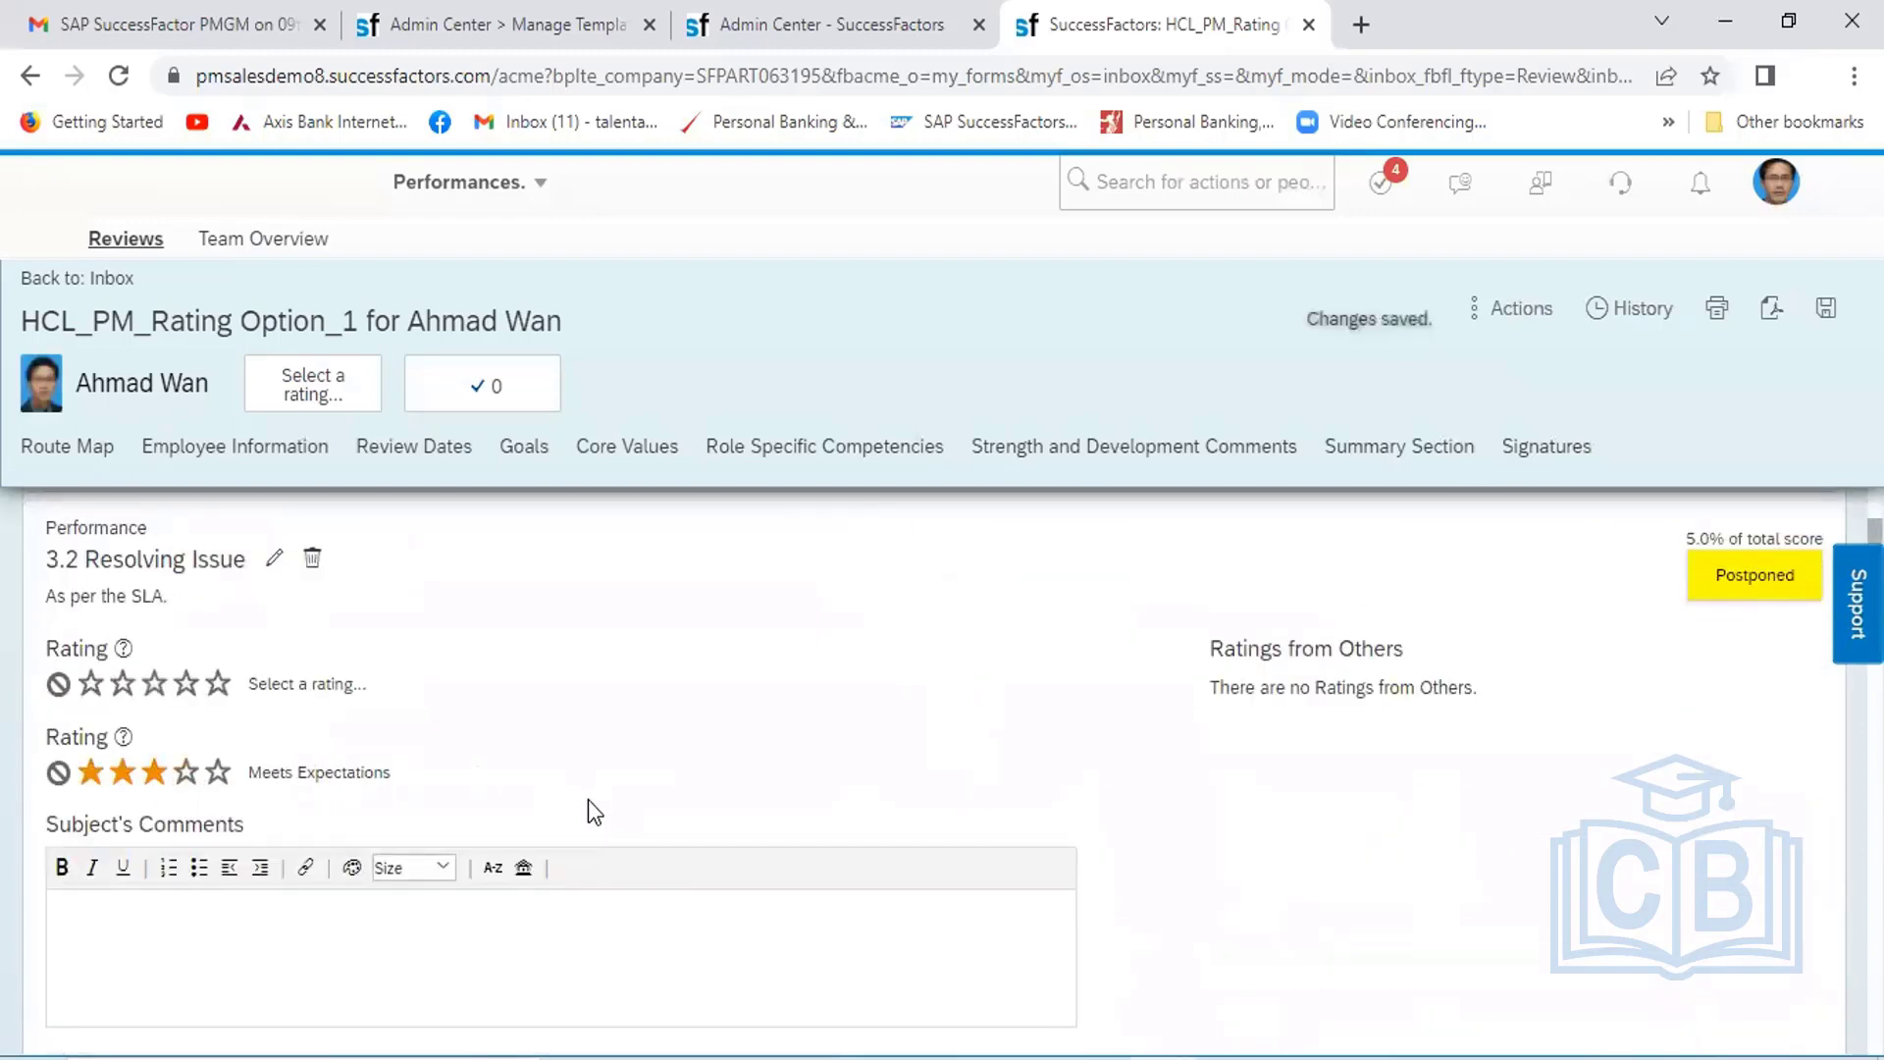
{"action": "scroll", "coordinate": [593, 803], "scroll_direction": "down", "scroll_amount": 5}
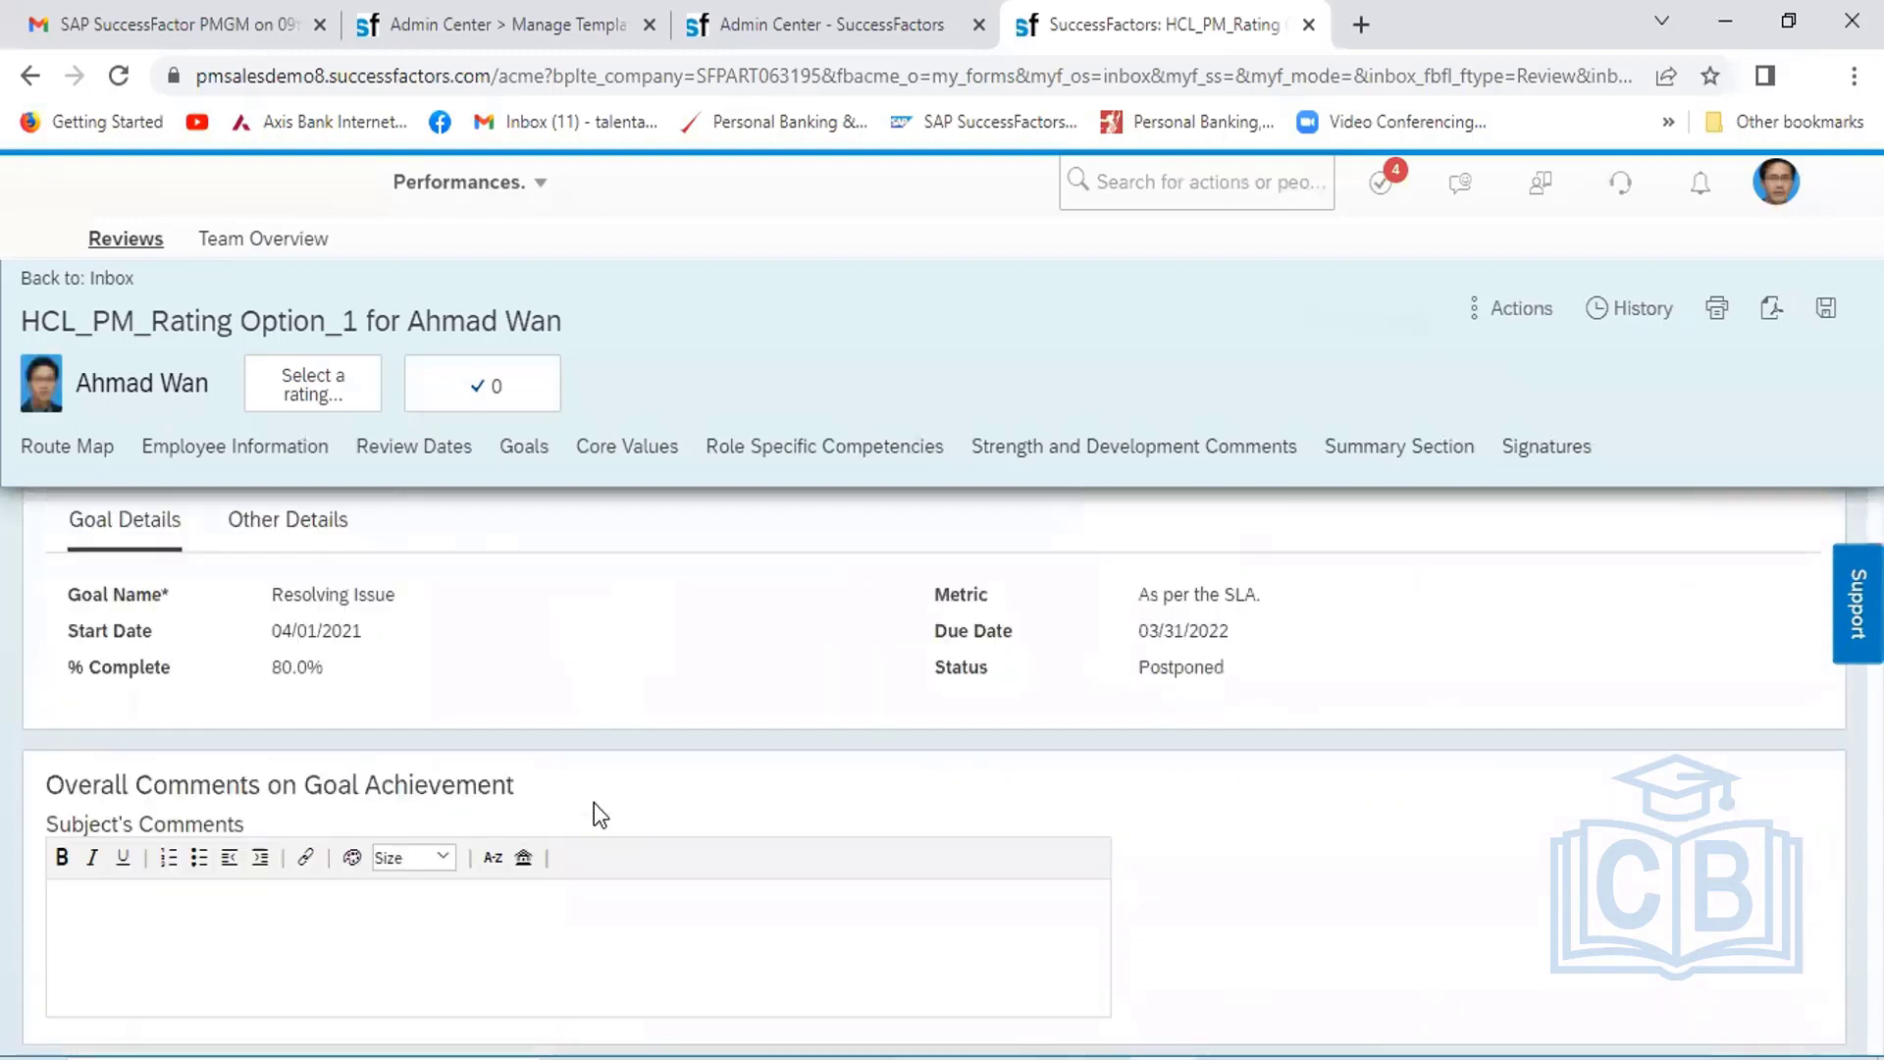
In the second rating boxes of Core Values, rate DEMO LIBRARY 1 and Acting Decisively as Exceeds Expectations
{"action": "scroll", "coordinate": [592, 802], "scroll_direction": "up", "scroll_amount": 3}
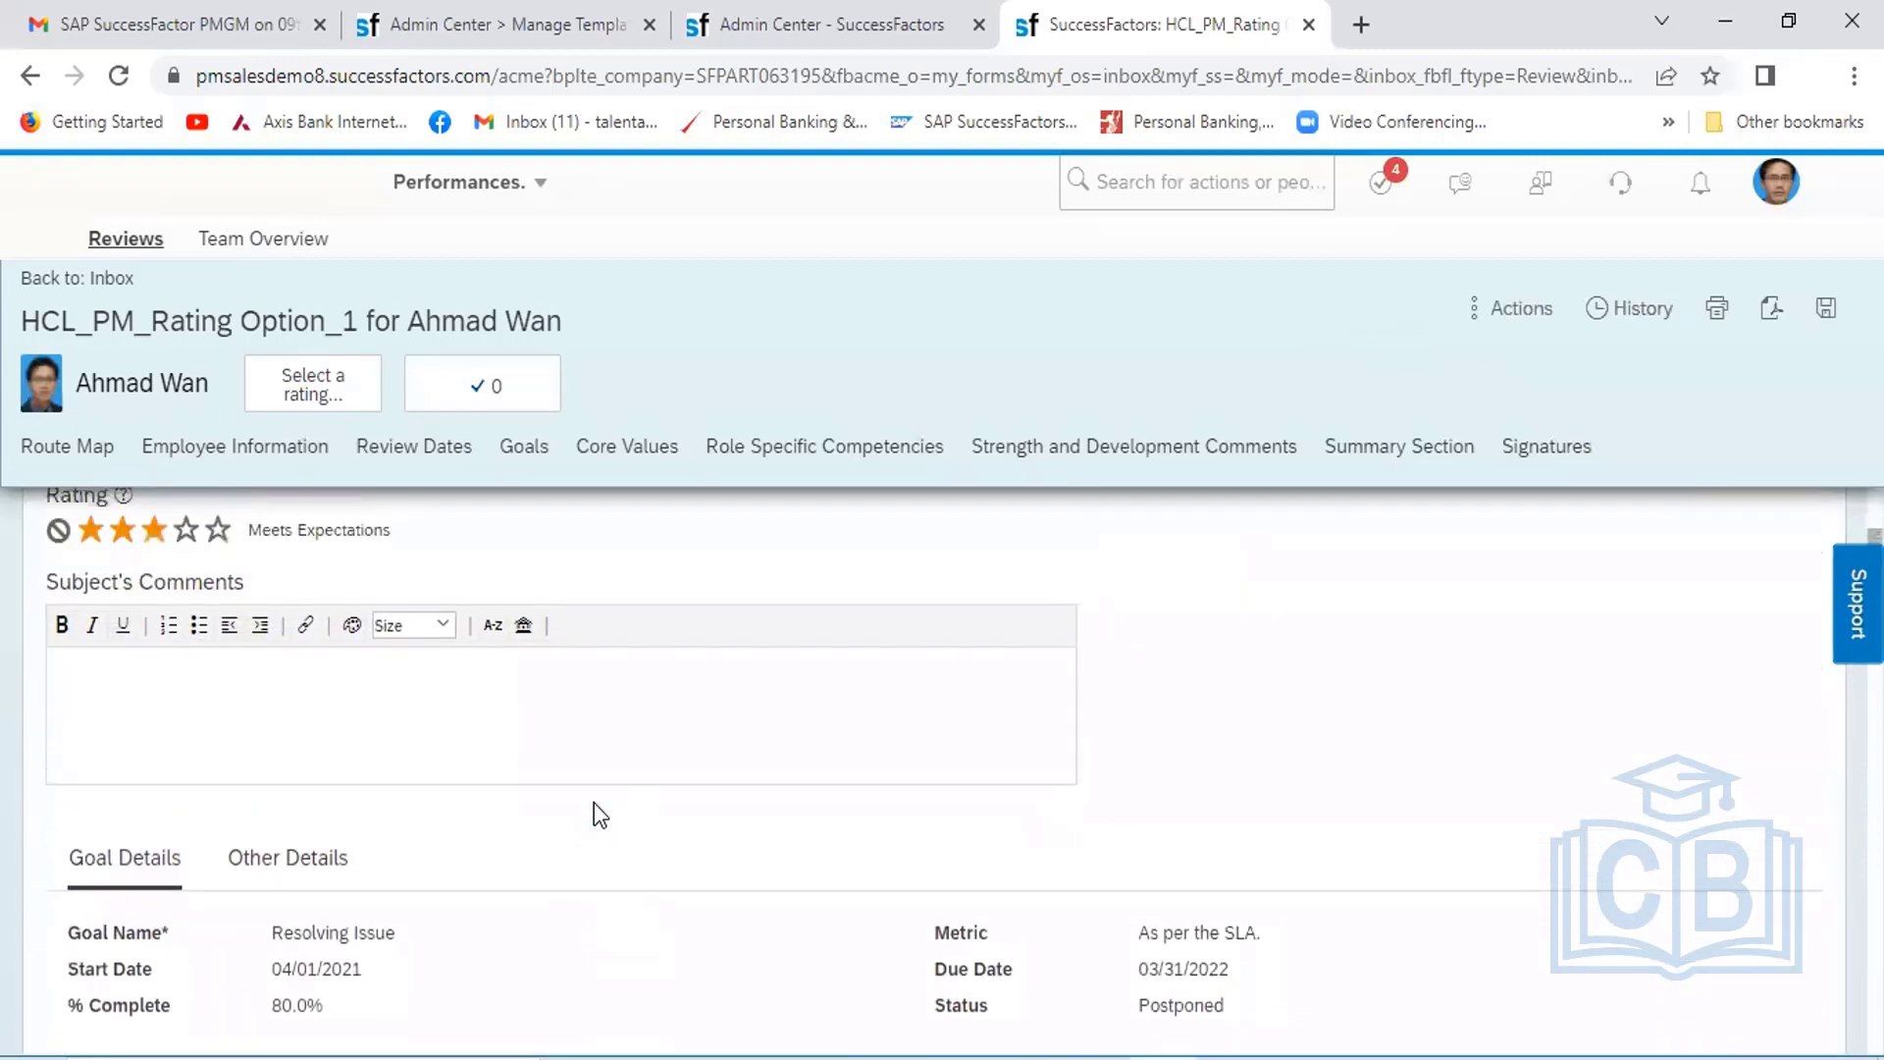
{"action": "scroll", "coordinate": [596, 802], "scroll_direction": "down", "scroll_amount": 5}
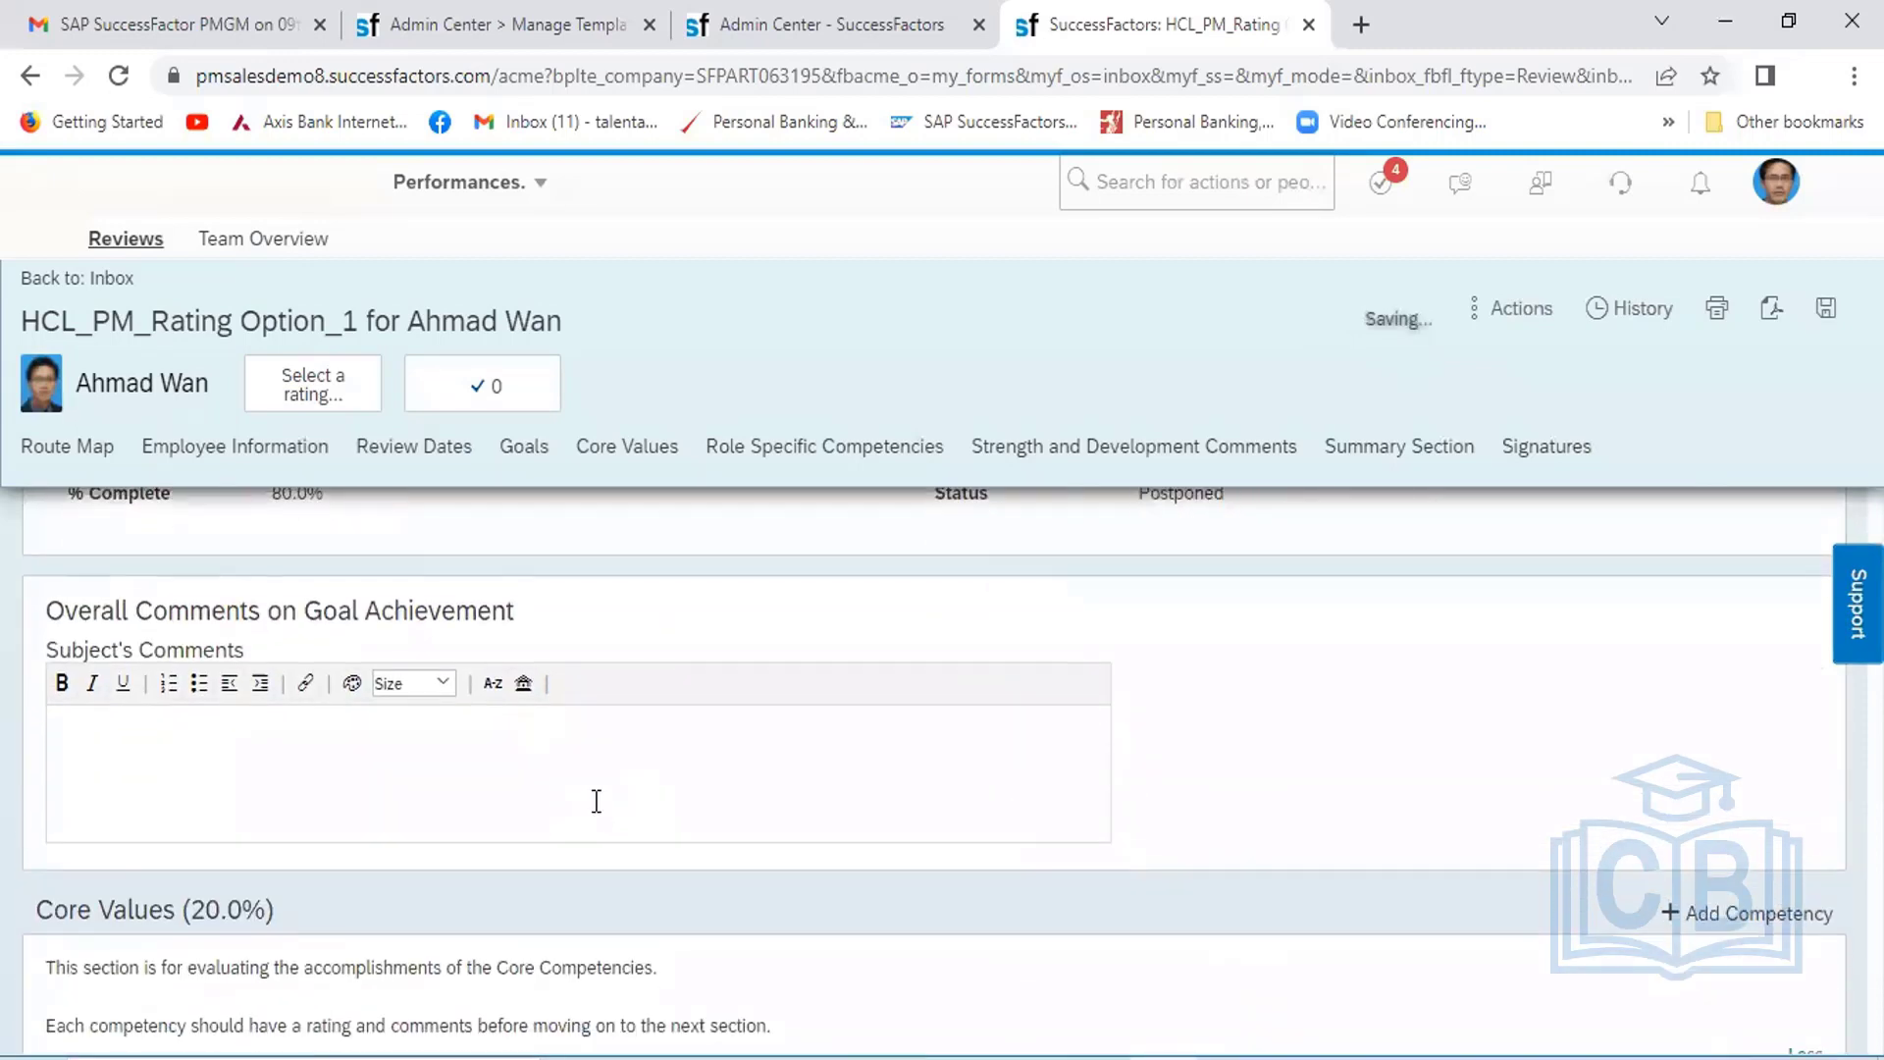
{"action": "scroll", "coordinate": [595, 802], "scroll_direction": "down", "scroll_amount": 5}
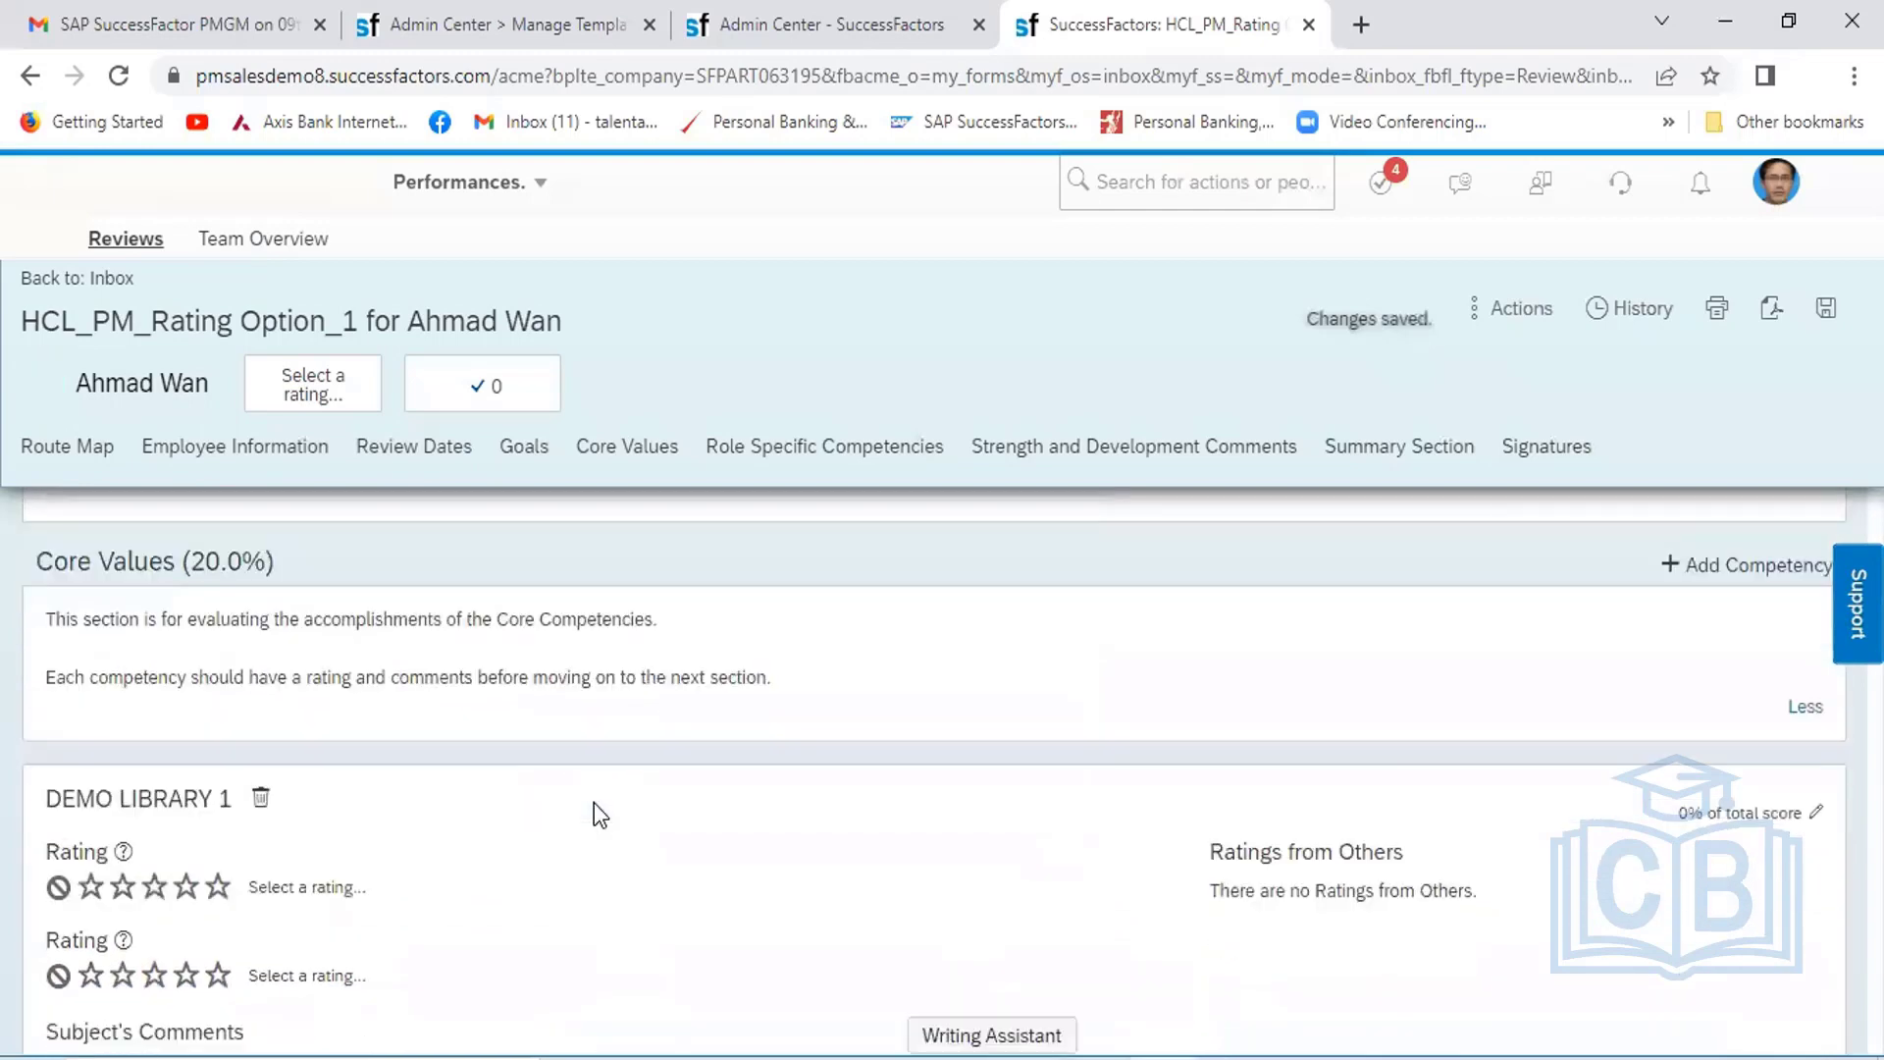
{"action": "left_click", "coordinate": [186, 800]}
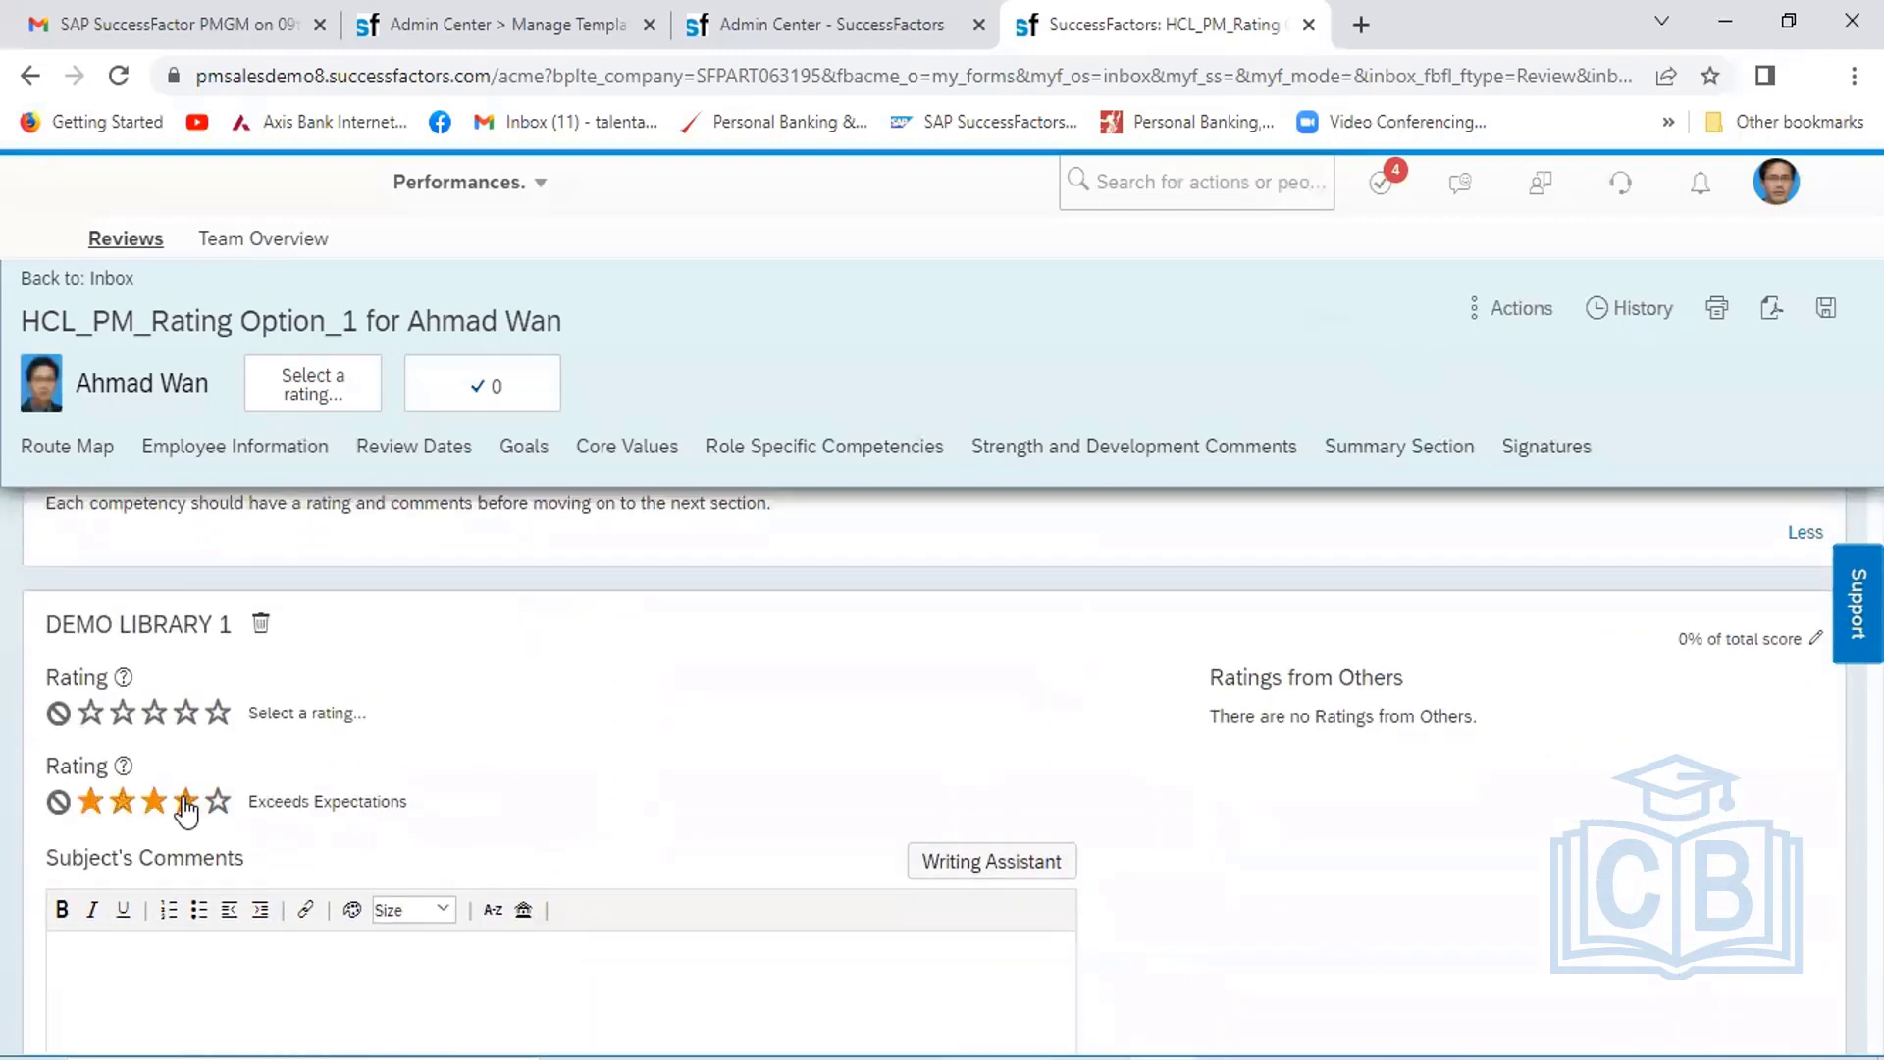
{"action": "scroll", "coordinate": [762, 768], "scroll_direction": "down", "scroll_amount": 6}
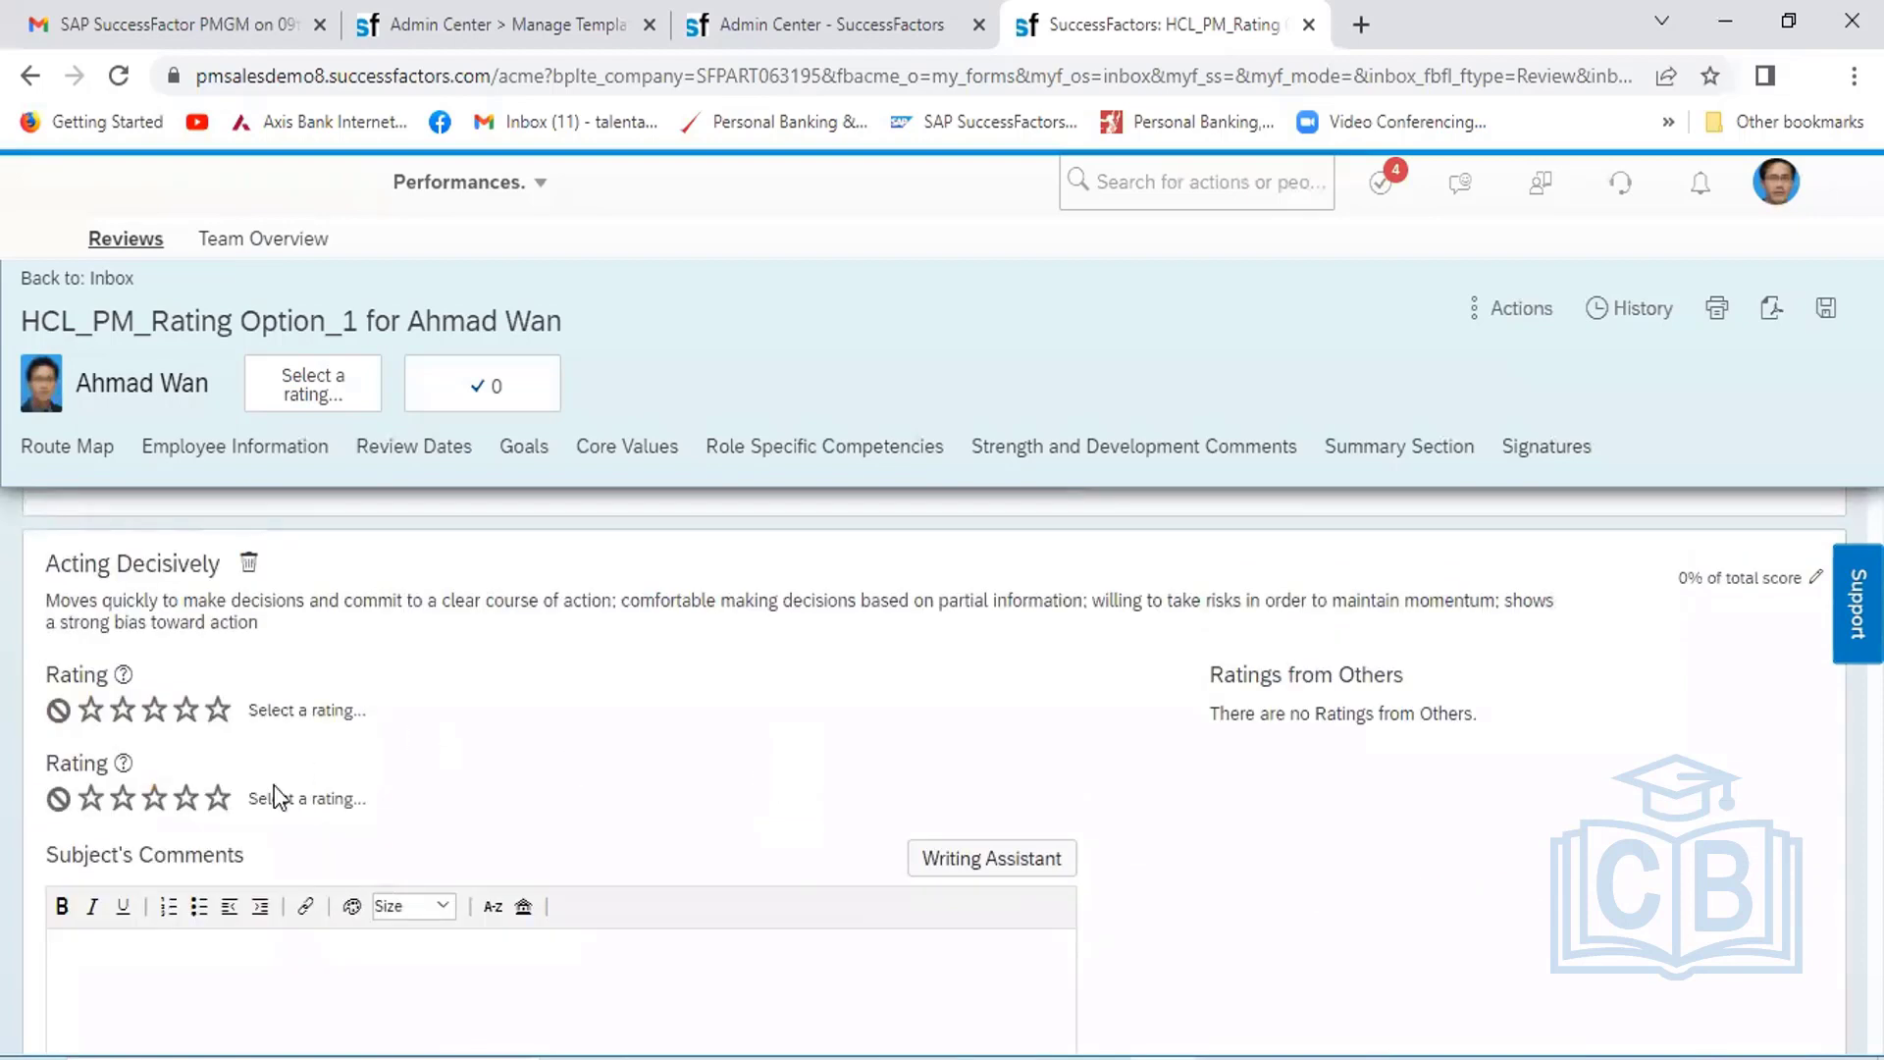
{"action": "left_click", "coordinate": [186, 801]}
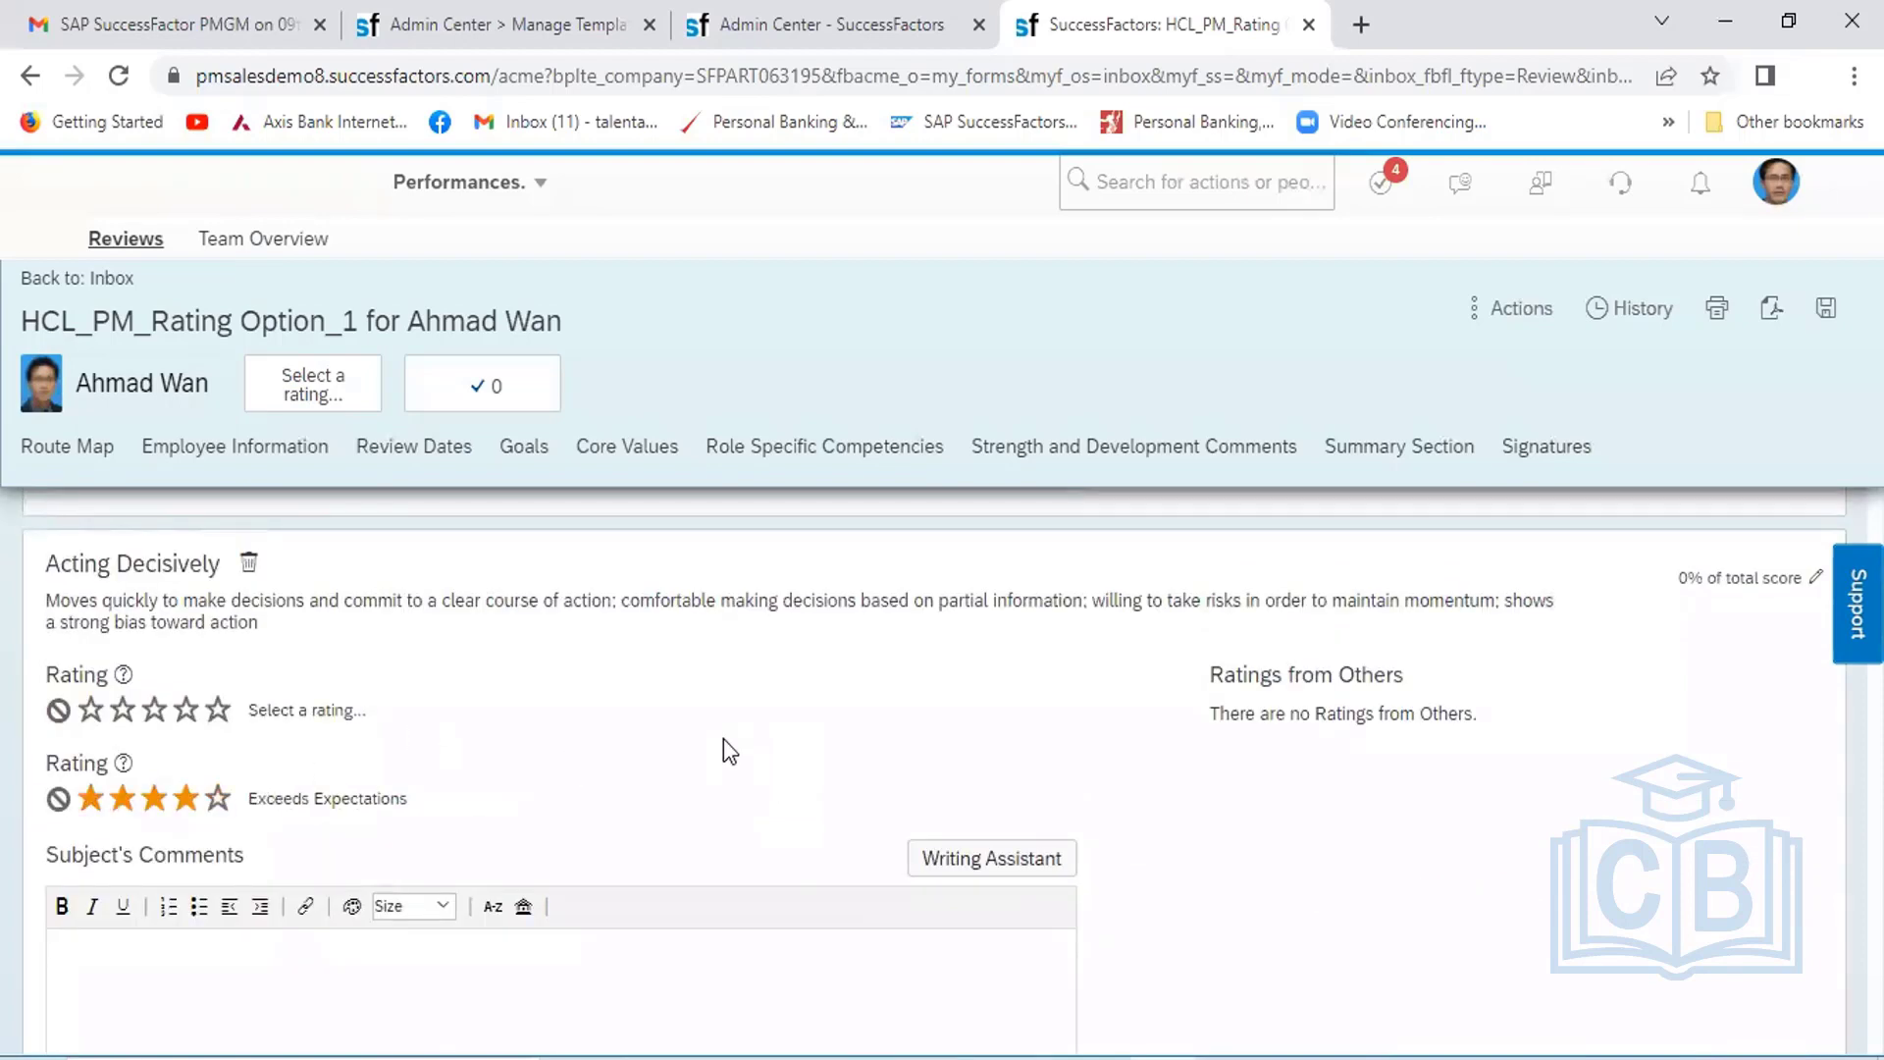
In the second rating boxes, rate Acting Strategically as Exceeds Expectations and Demo Competency as Meets Expectations
{"action": "scroll", "coordinate": [723, 738], "scroll_direction": "down", "scroll_amount": 5}
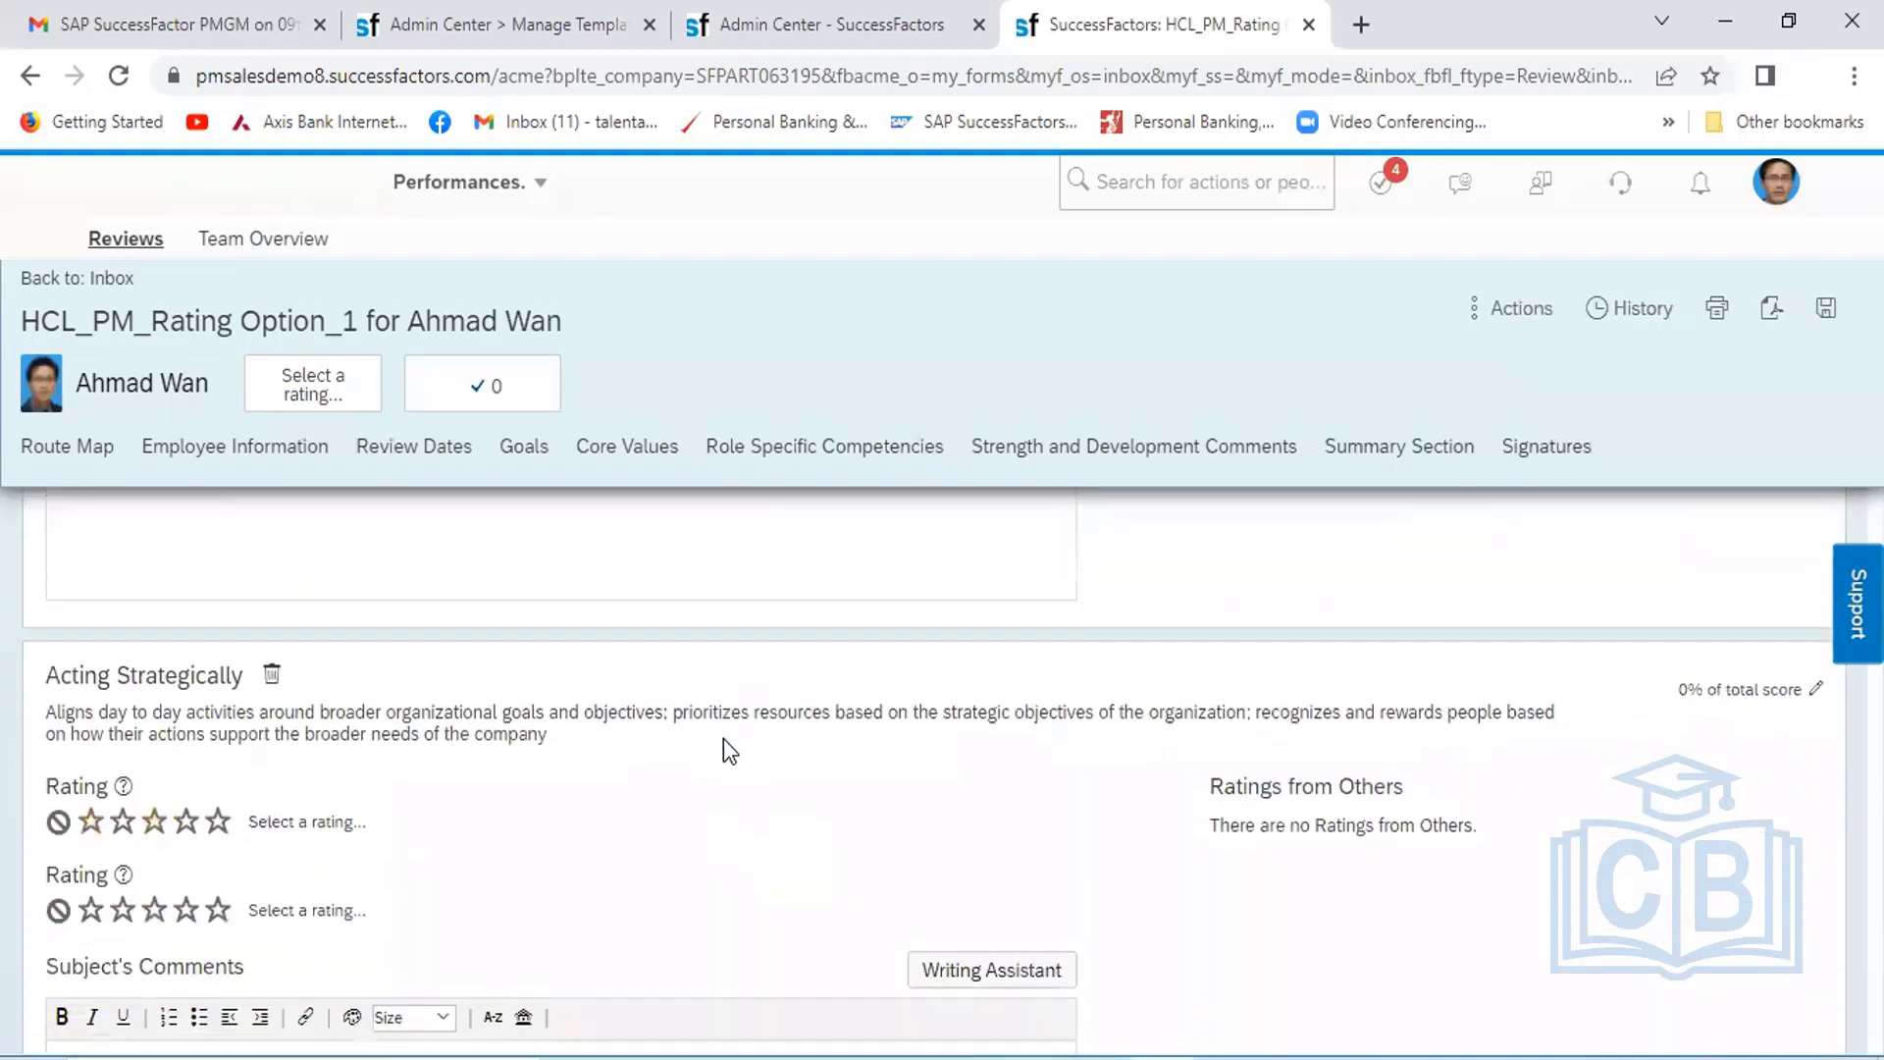
{"action": "scroll", "coordinate": [722, 751], "scroll_direction": "down", "scroll_amount": 2}
{"action": "left_click", "coordinate": [187, 680]}
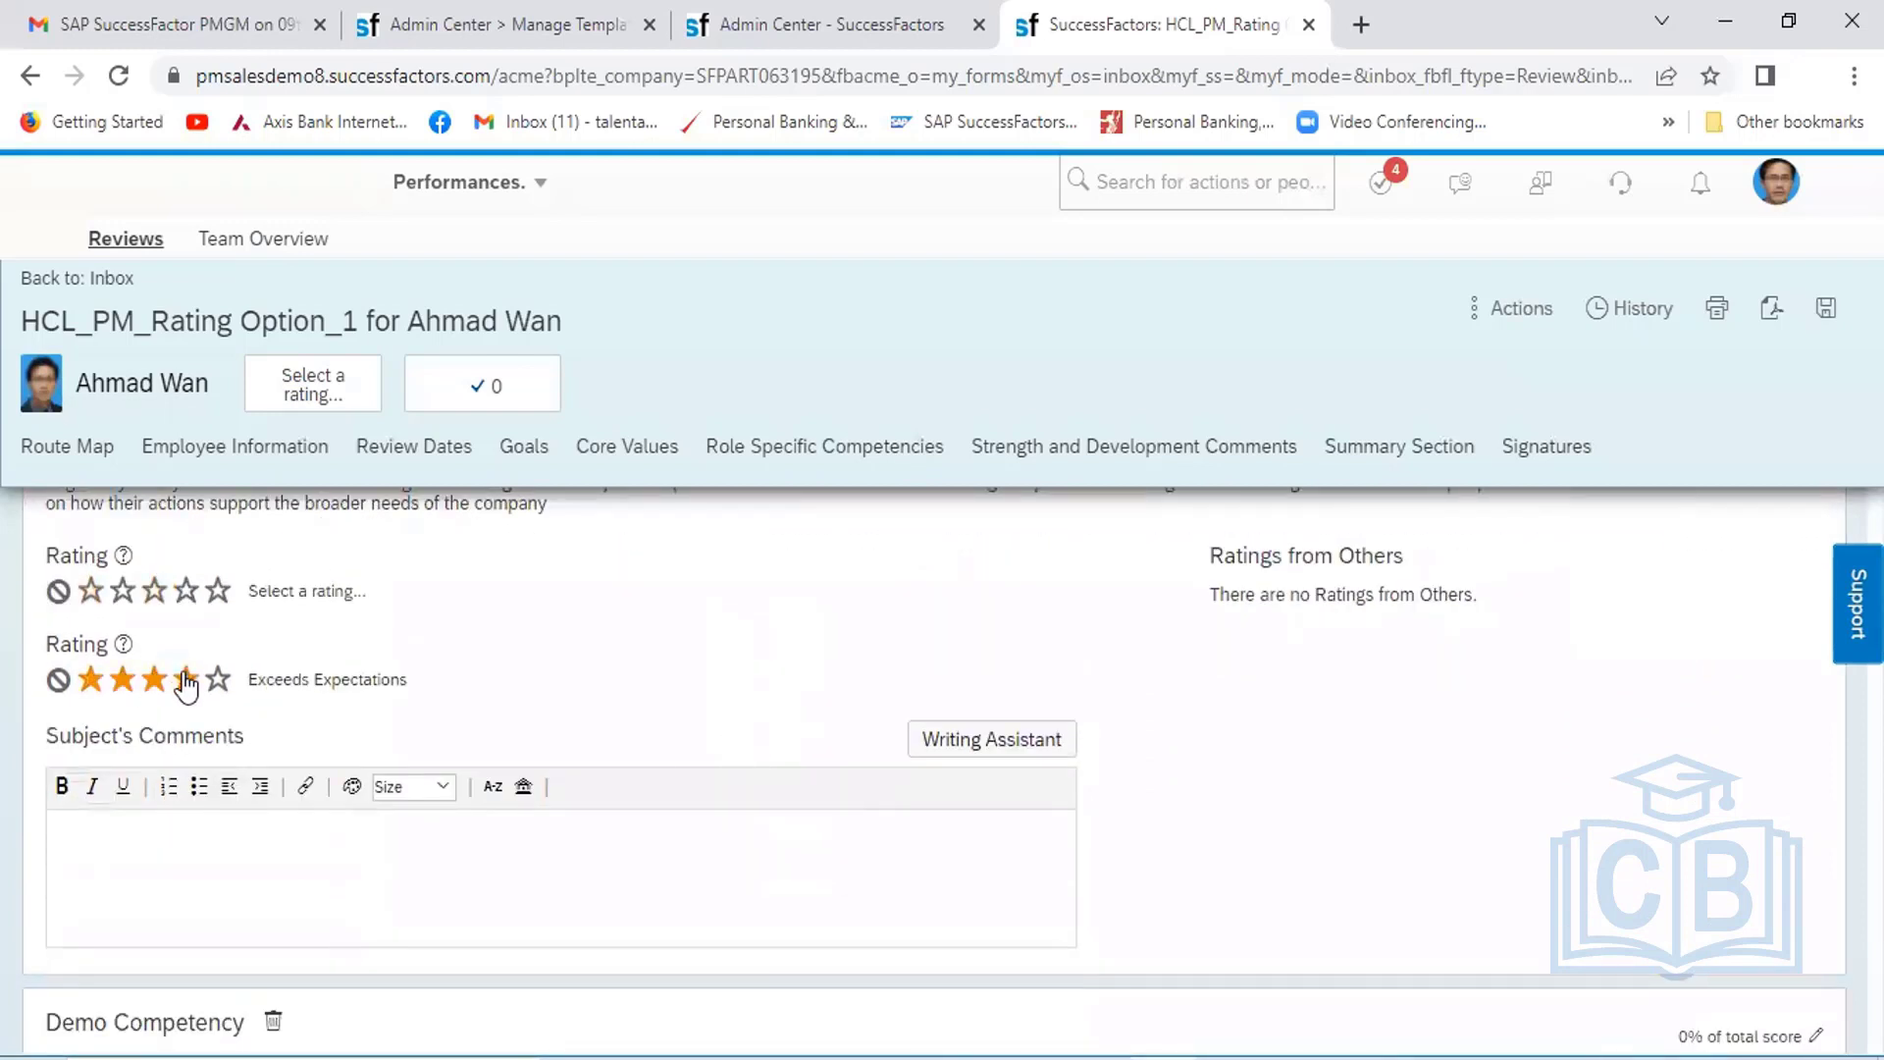
{"action": "scroll", "coordinate": [660, 680], "scroll_direction": "down", "scroll_amount": 5}
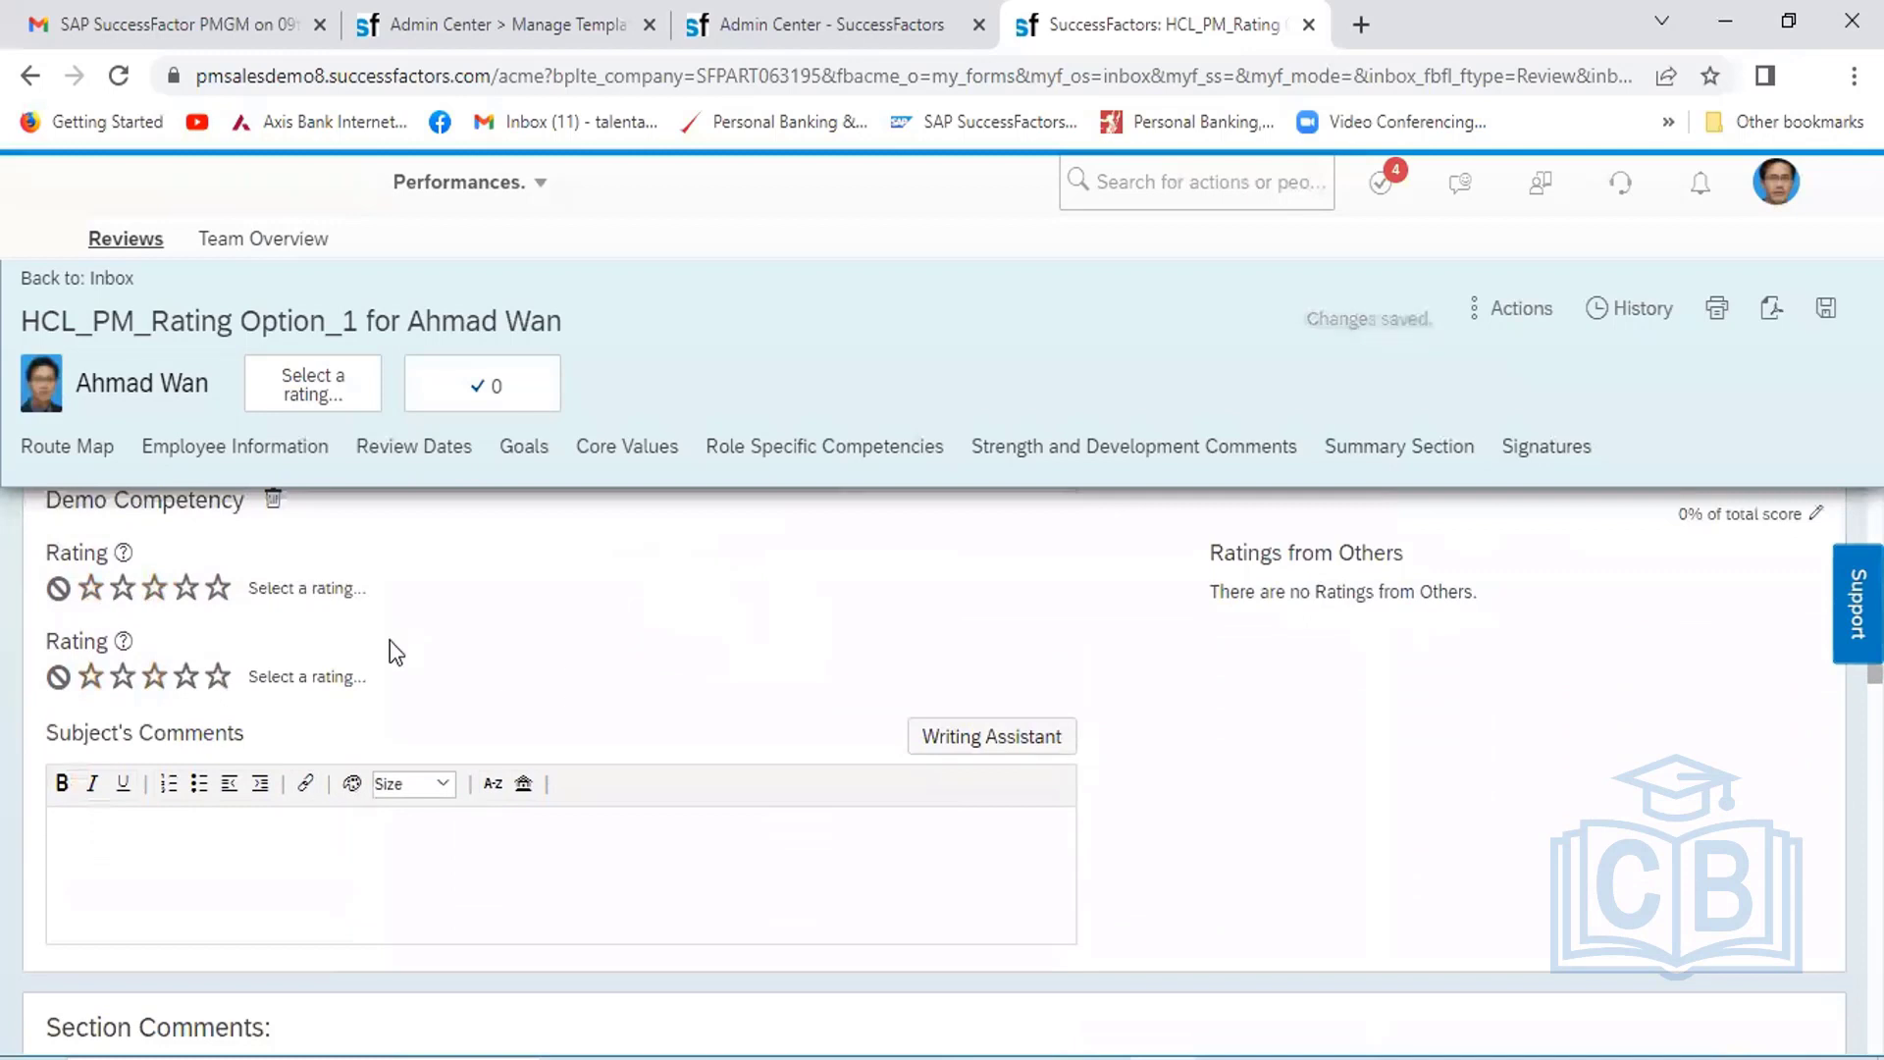
{"action": "left_click", "coordinate": [151, 679]}
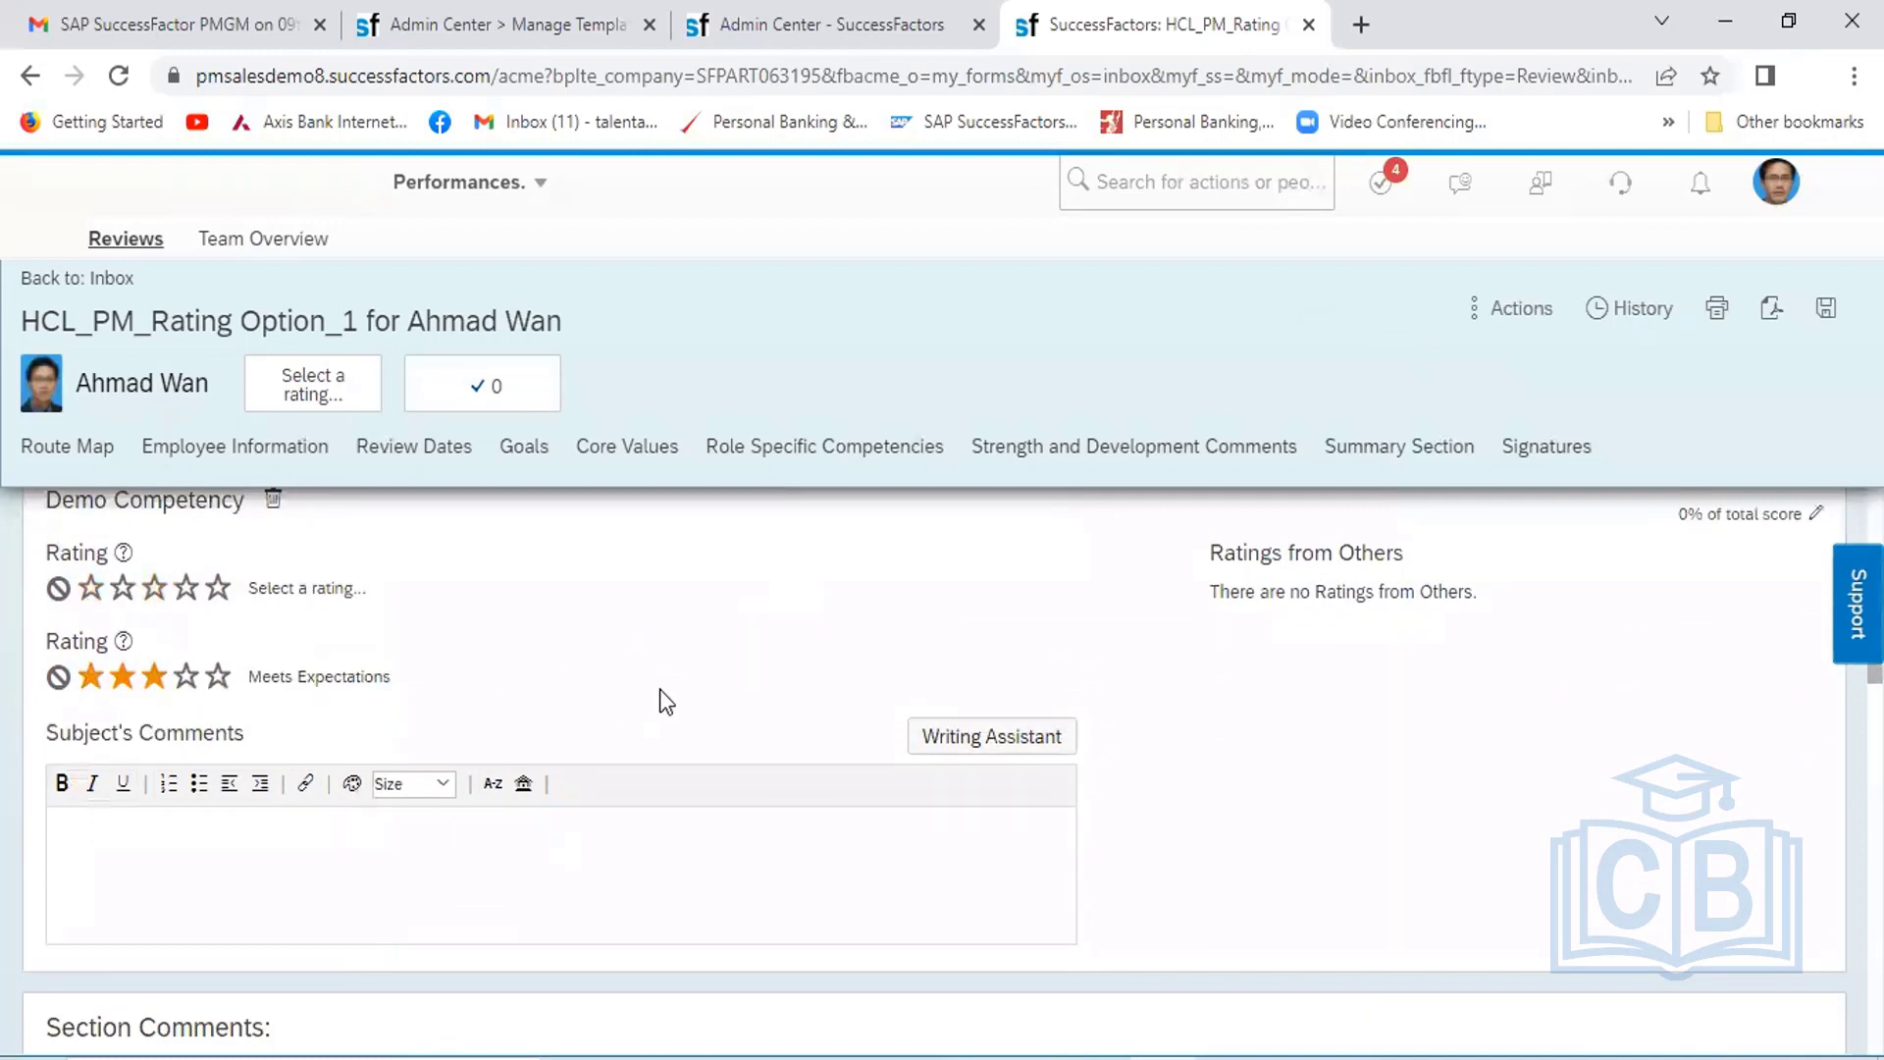
Rate the role-specific competencies Acting as a Champion for Change and Controlling Costs as Exceeds Expectations in their second rating boxes
{"action": "scroll", "coordinate": [659, 689], "scroll_direction": "down", "scroll_amount": 4}
{"action": "scroll", "coordinate": [659, 689], "scroll_direction": "down", "scroll_amount": 5}
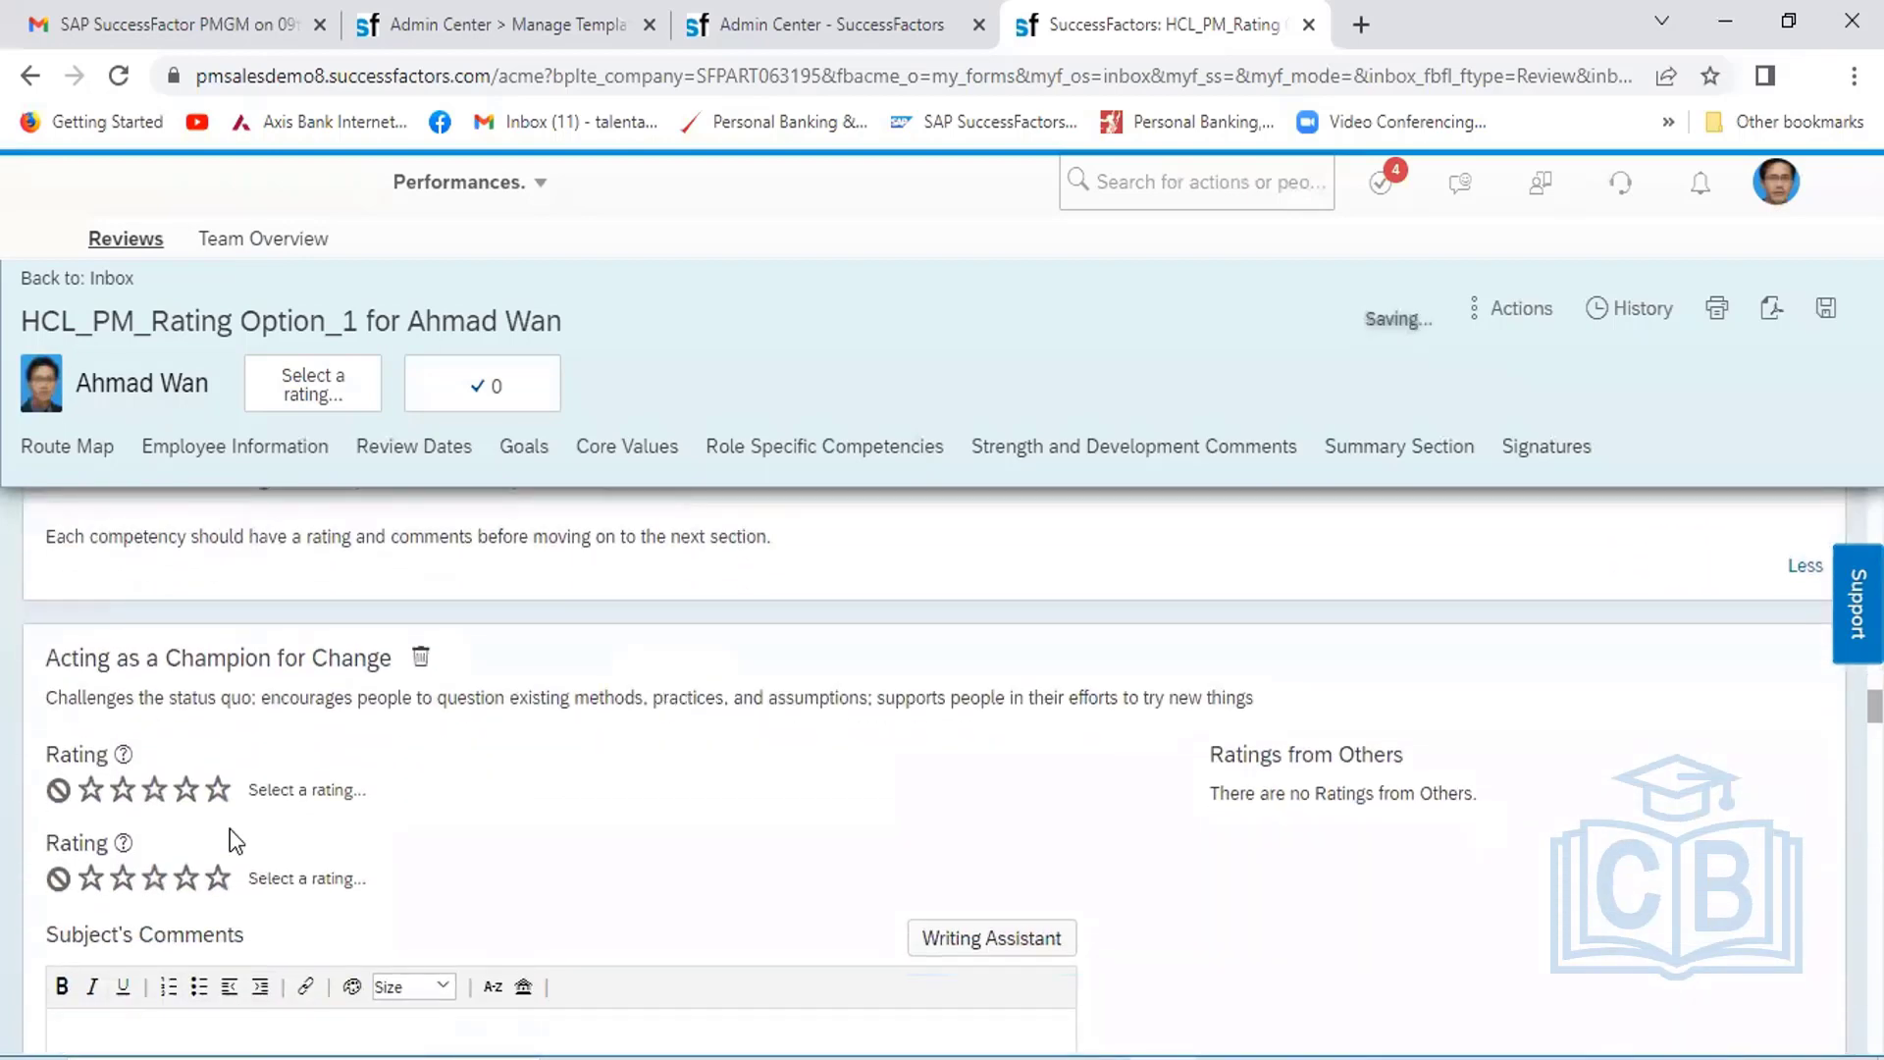
{"action": "left_click", "coordinate": [186, 877]}
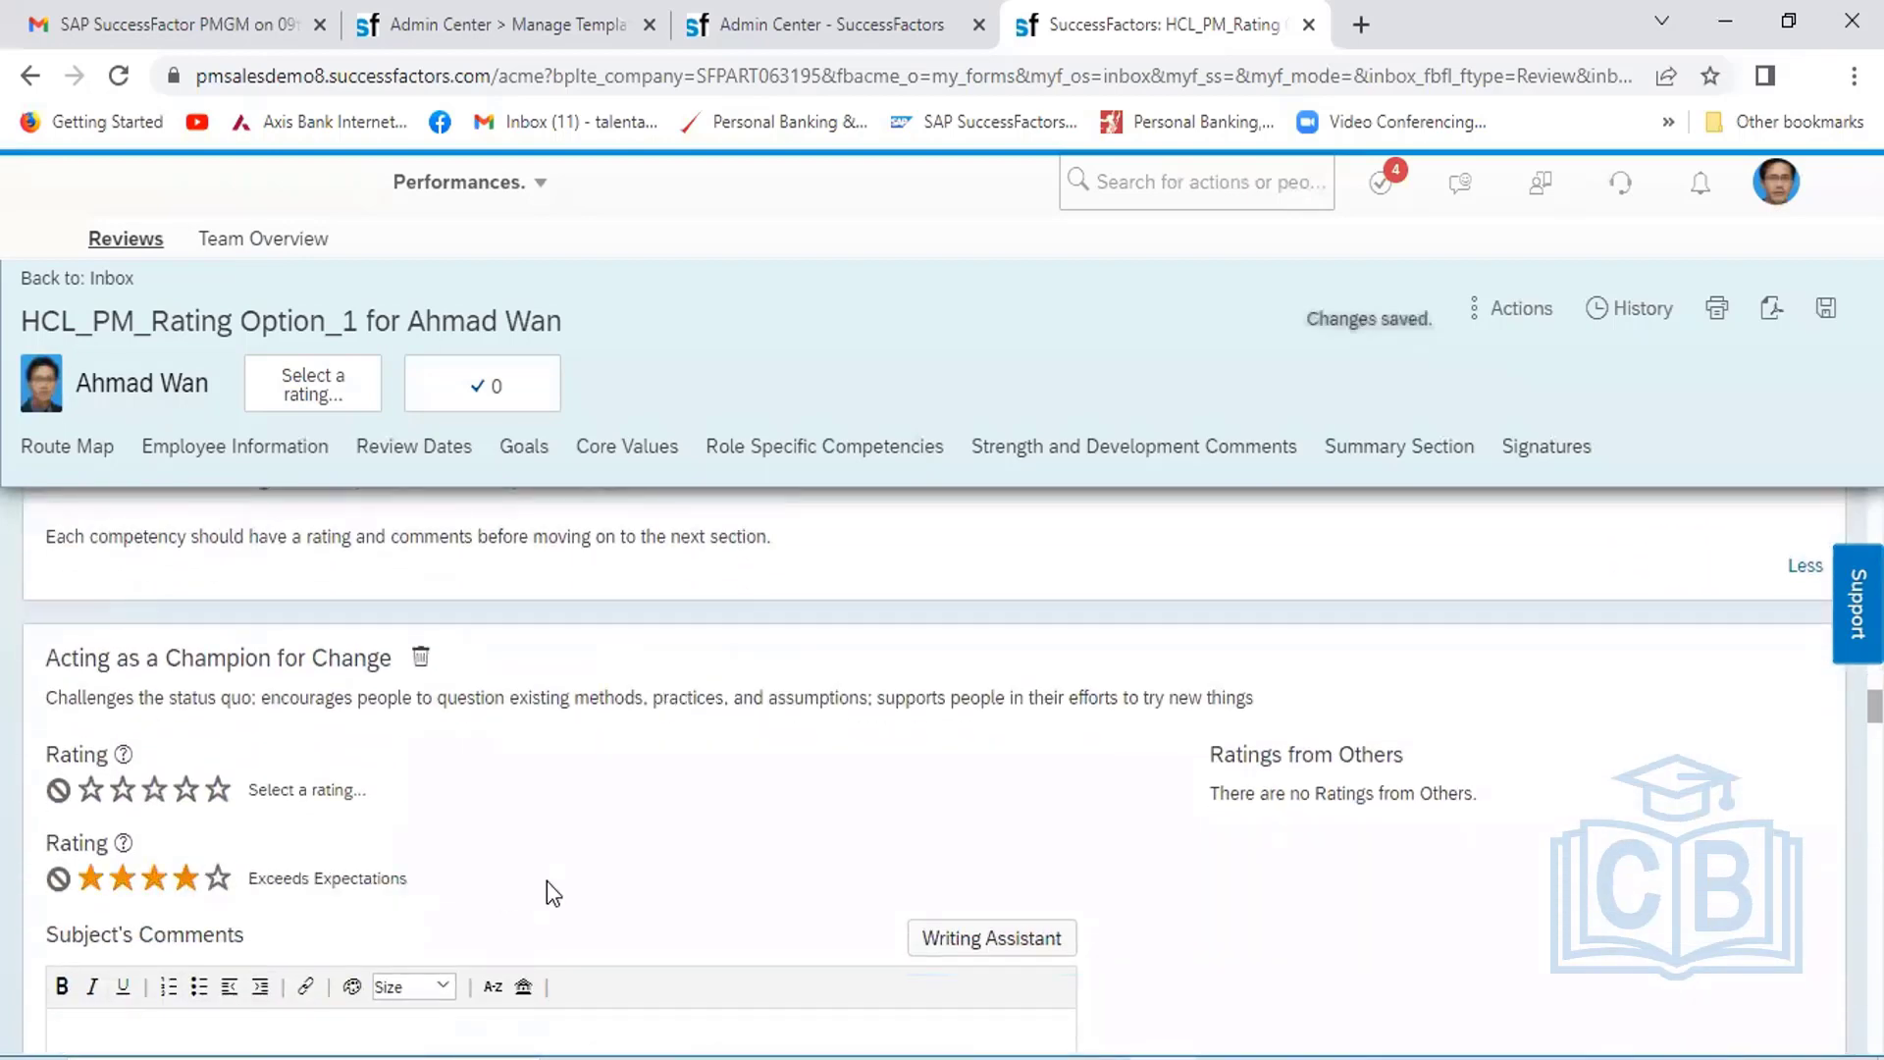
{"action": "scroll", "coordinate": [545, 880], "scroll_direction": "down", "scroll_amount": 6}
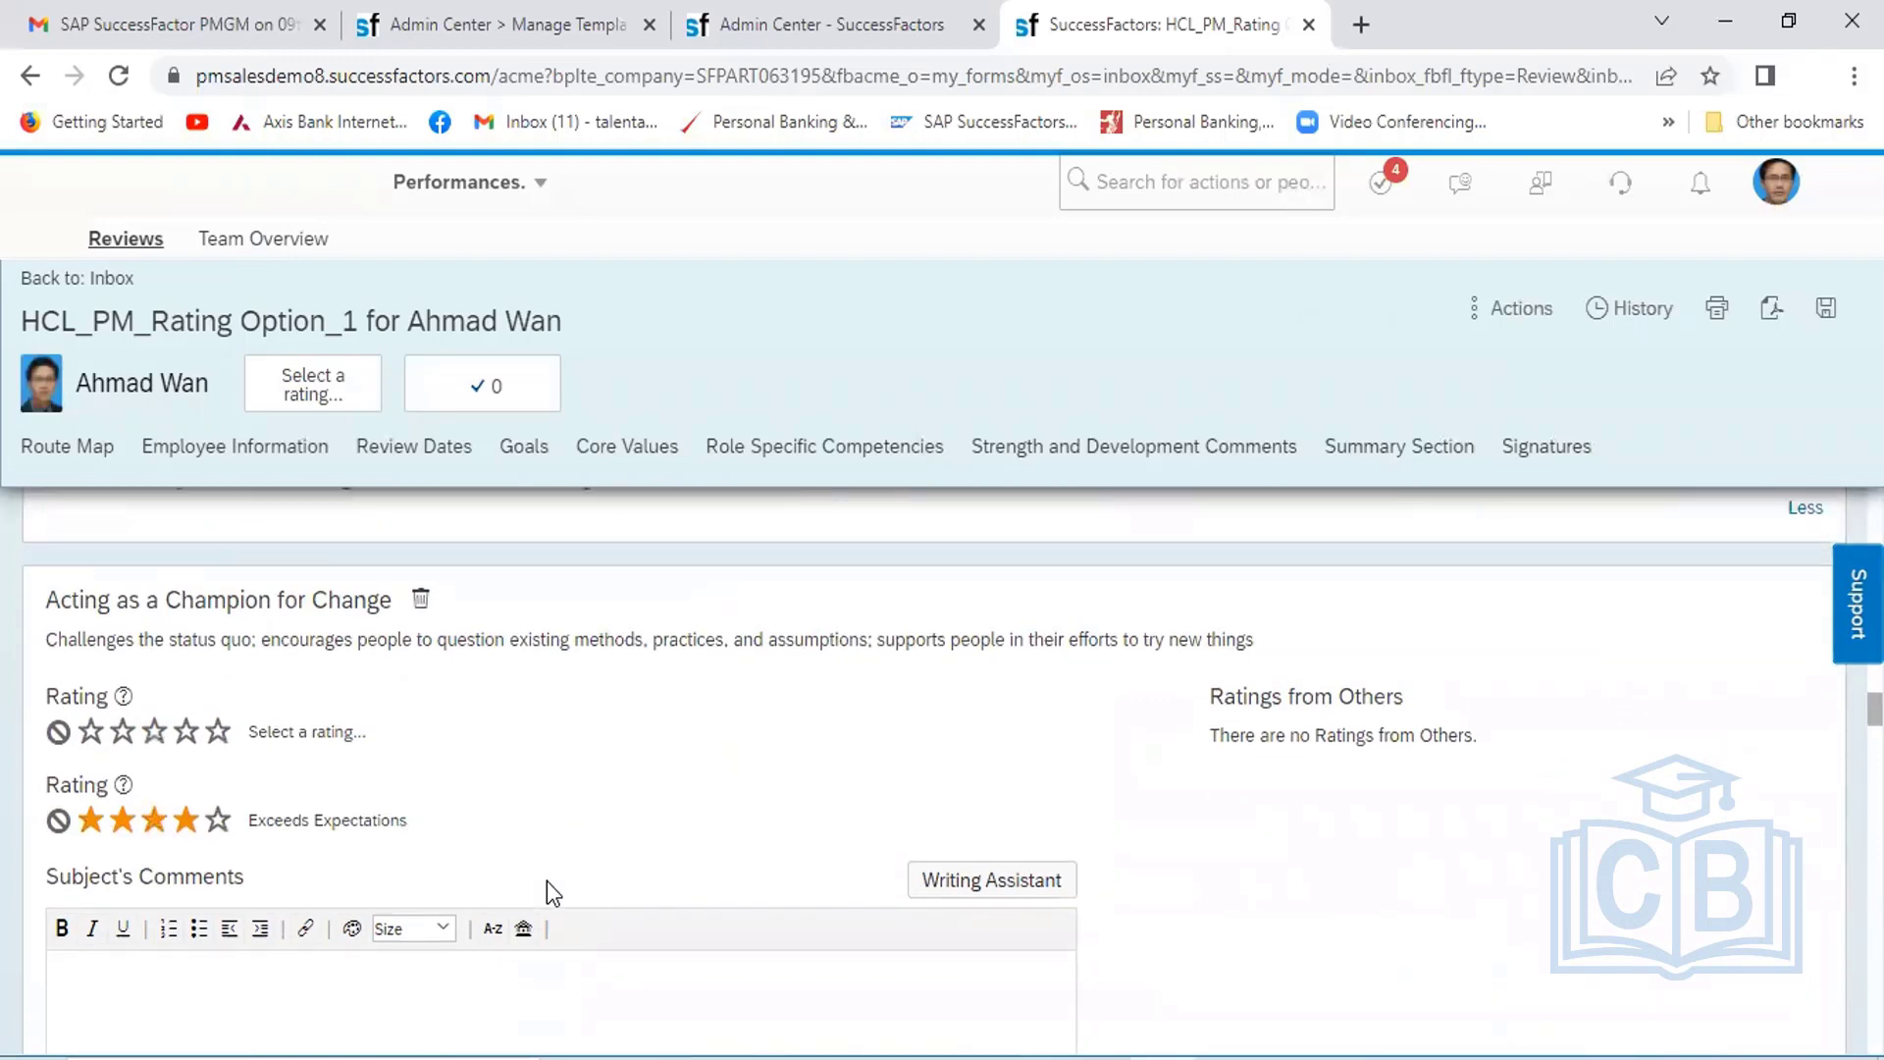
{"action": "scroll", "coordinate": [545, 880], "scroll_direction": "up", "scroll_amount": 1}
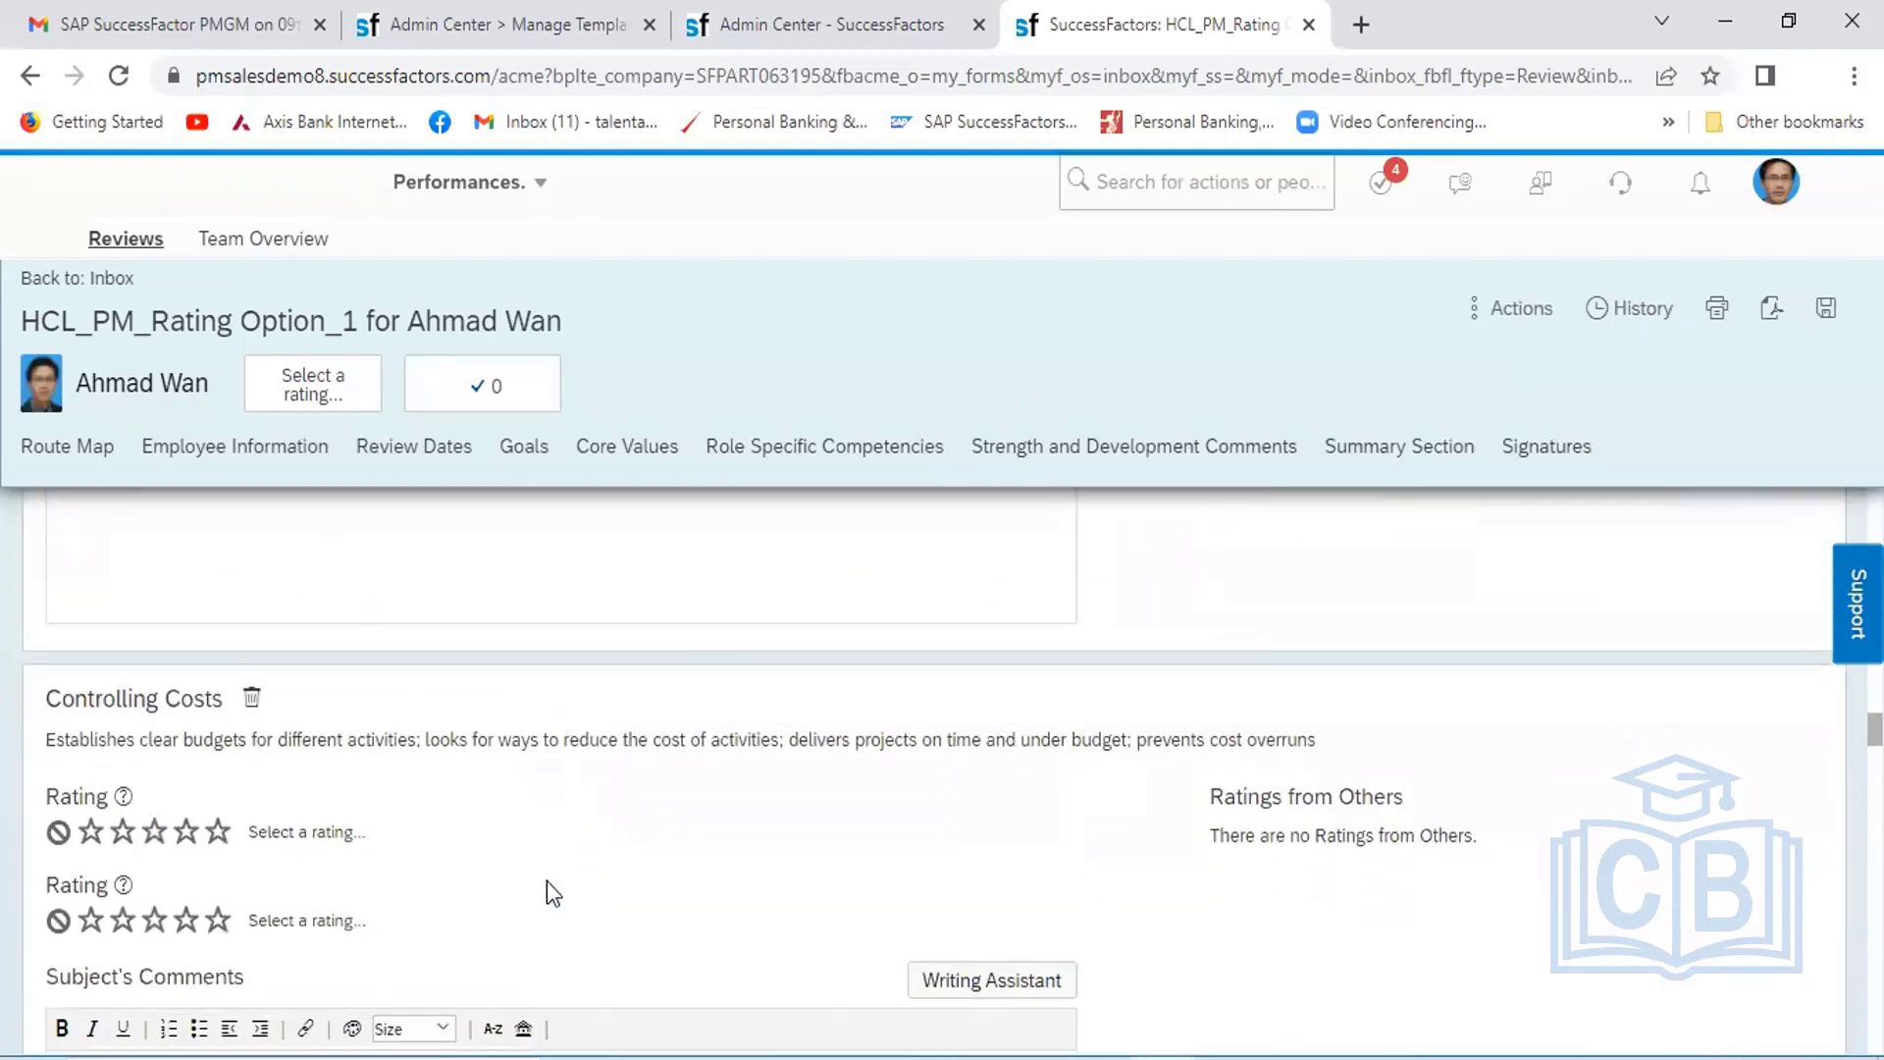
{"action": "left_click", "coordinate": [186, 919]}
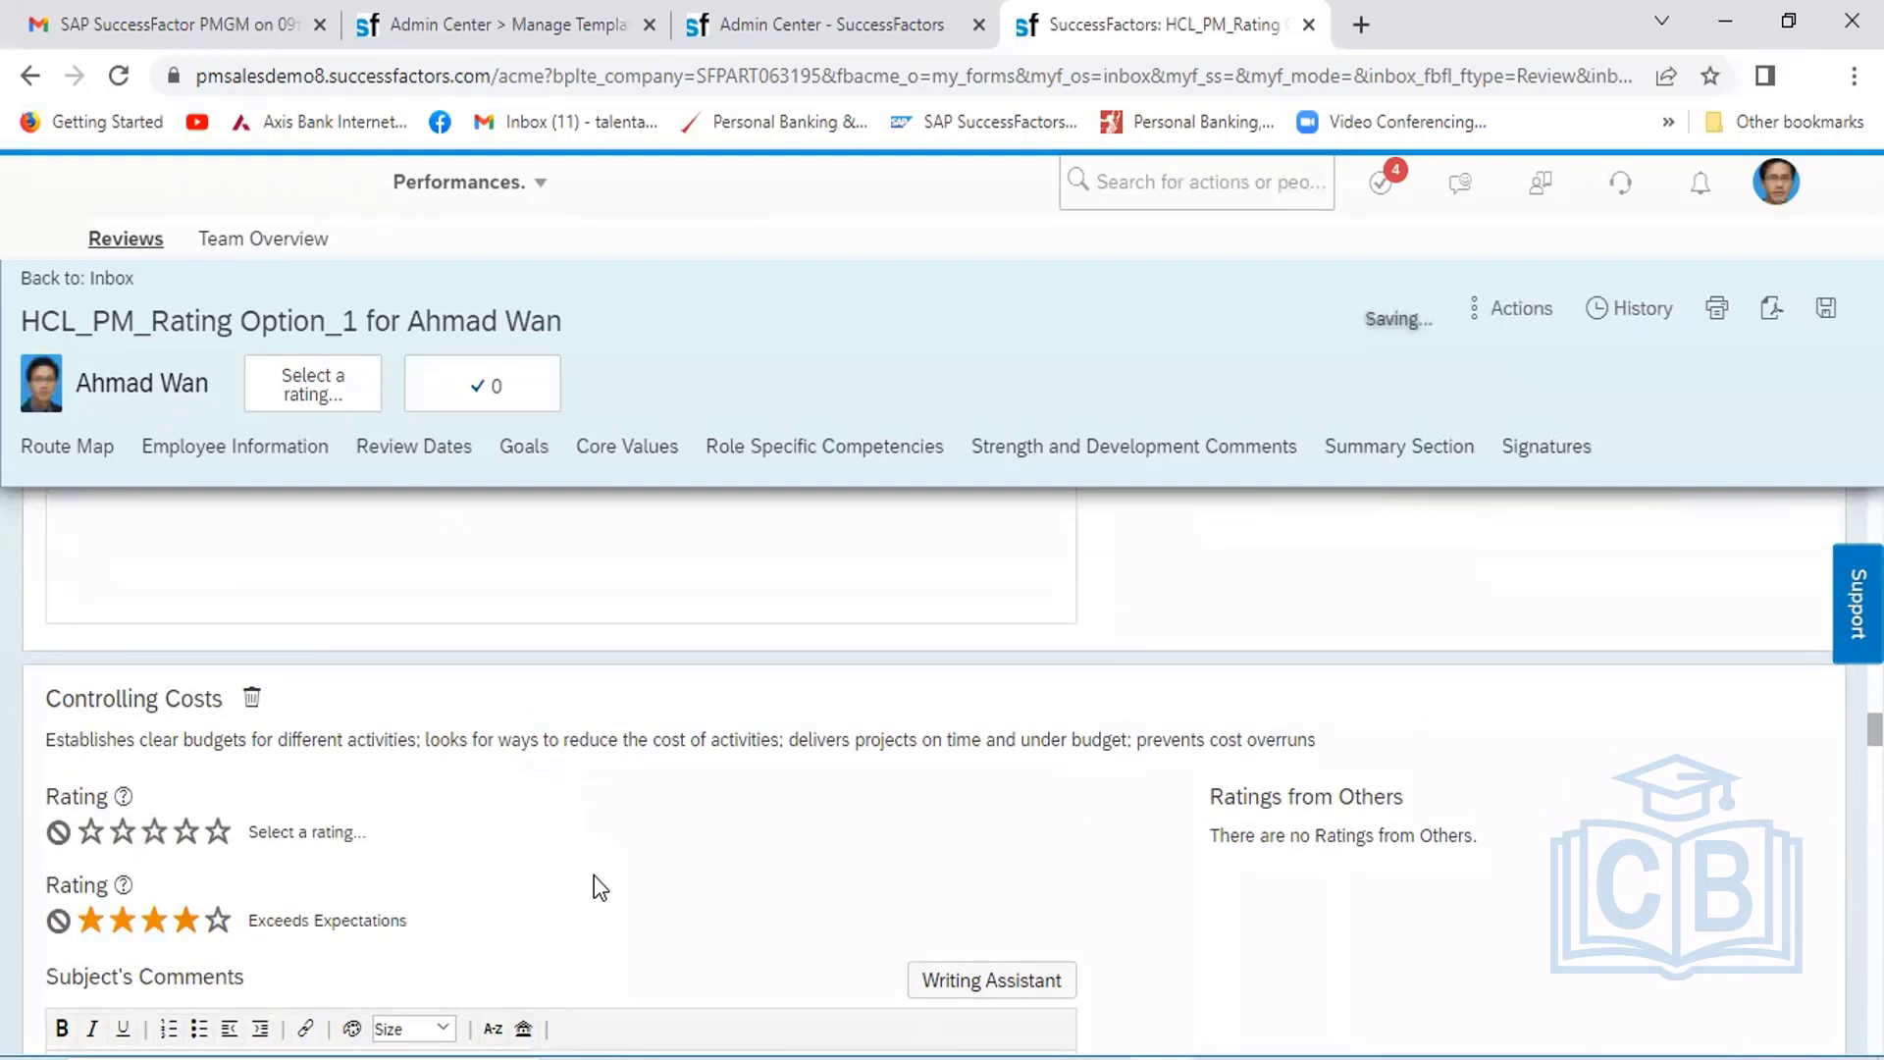
In the second rating boxes, rate Critical Thinking as Meets Expectations and Delegating Responsibility as Exceeds Expectations
{"action": "scroll", "coordinate": [592, 875], "scroll_direction": "down", "scroll_amount": 5}
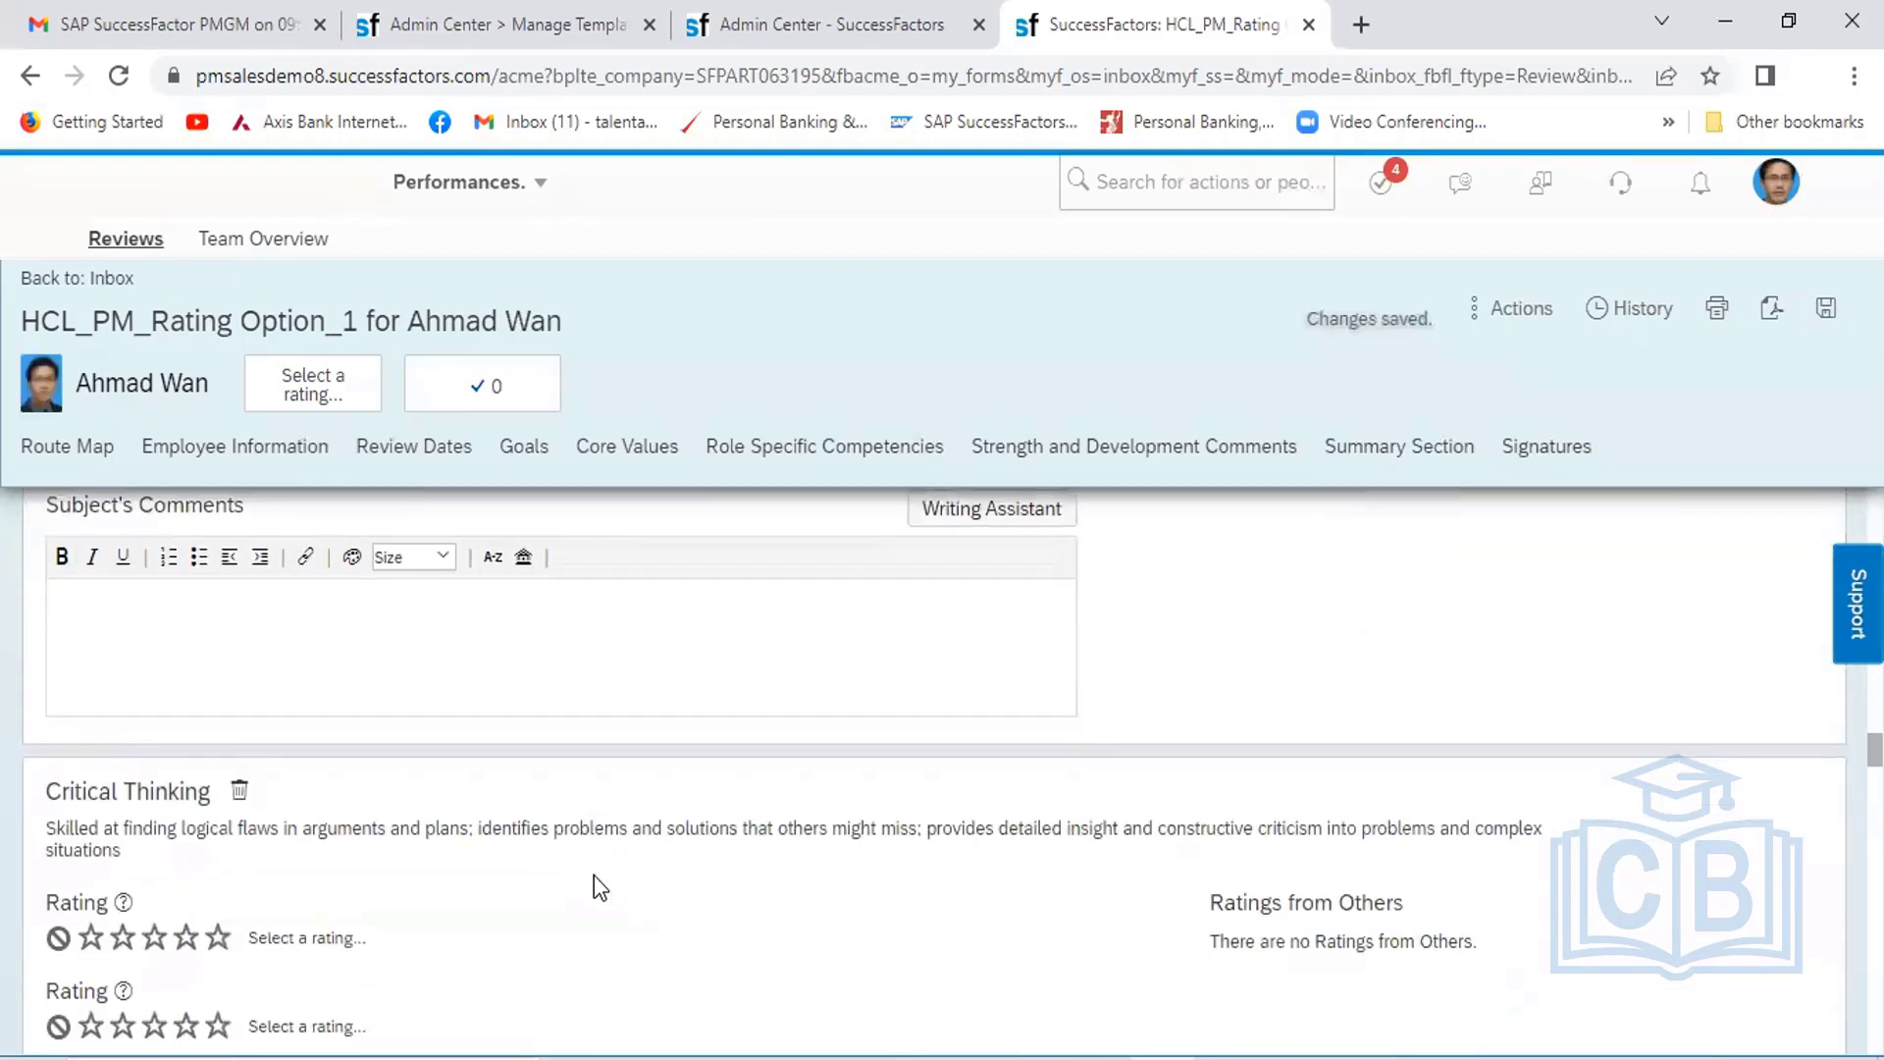
{"action": "scroll", "coordinate": [593, 875], "scroll_direction": "down", "scroll_amount": 2}
{"action": "left_click", "coordinate": [155, 803]}
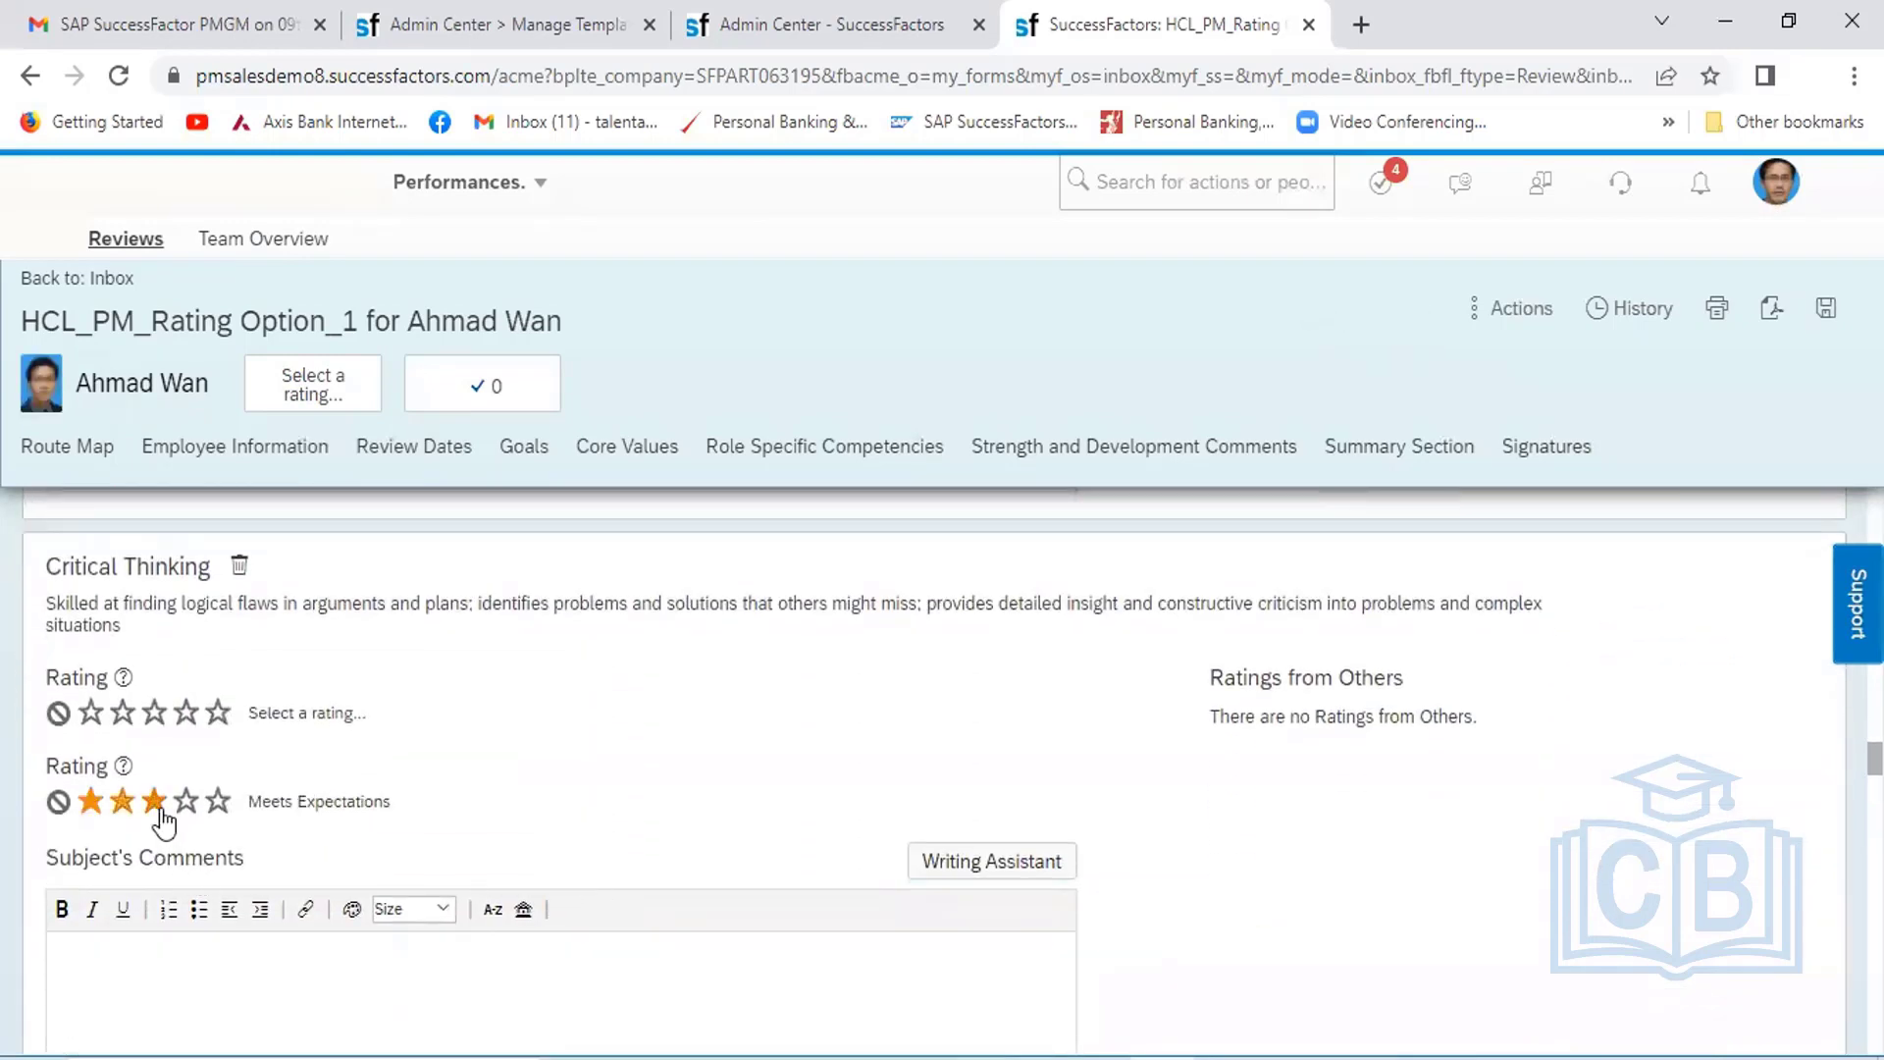
{"action": "scroll", "coordinate": [549, 788], "scroll_direction": "down", "scroll_amount": 4}
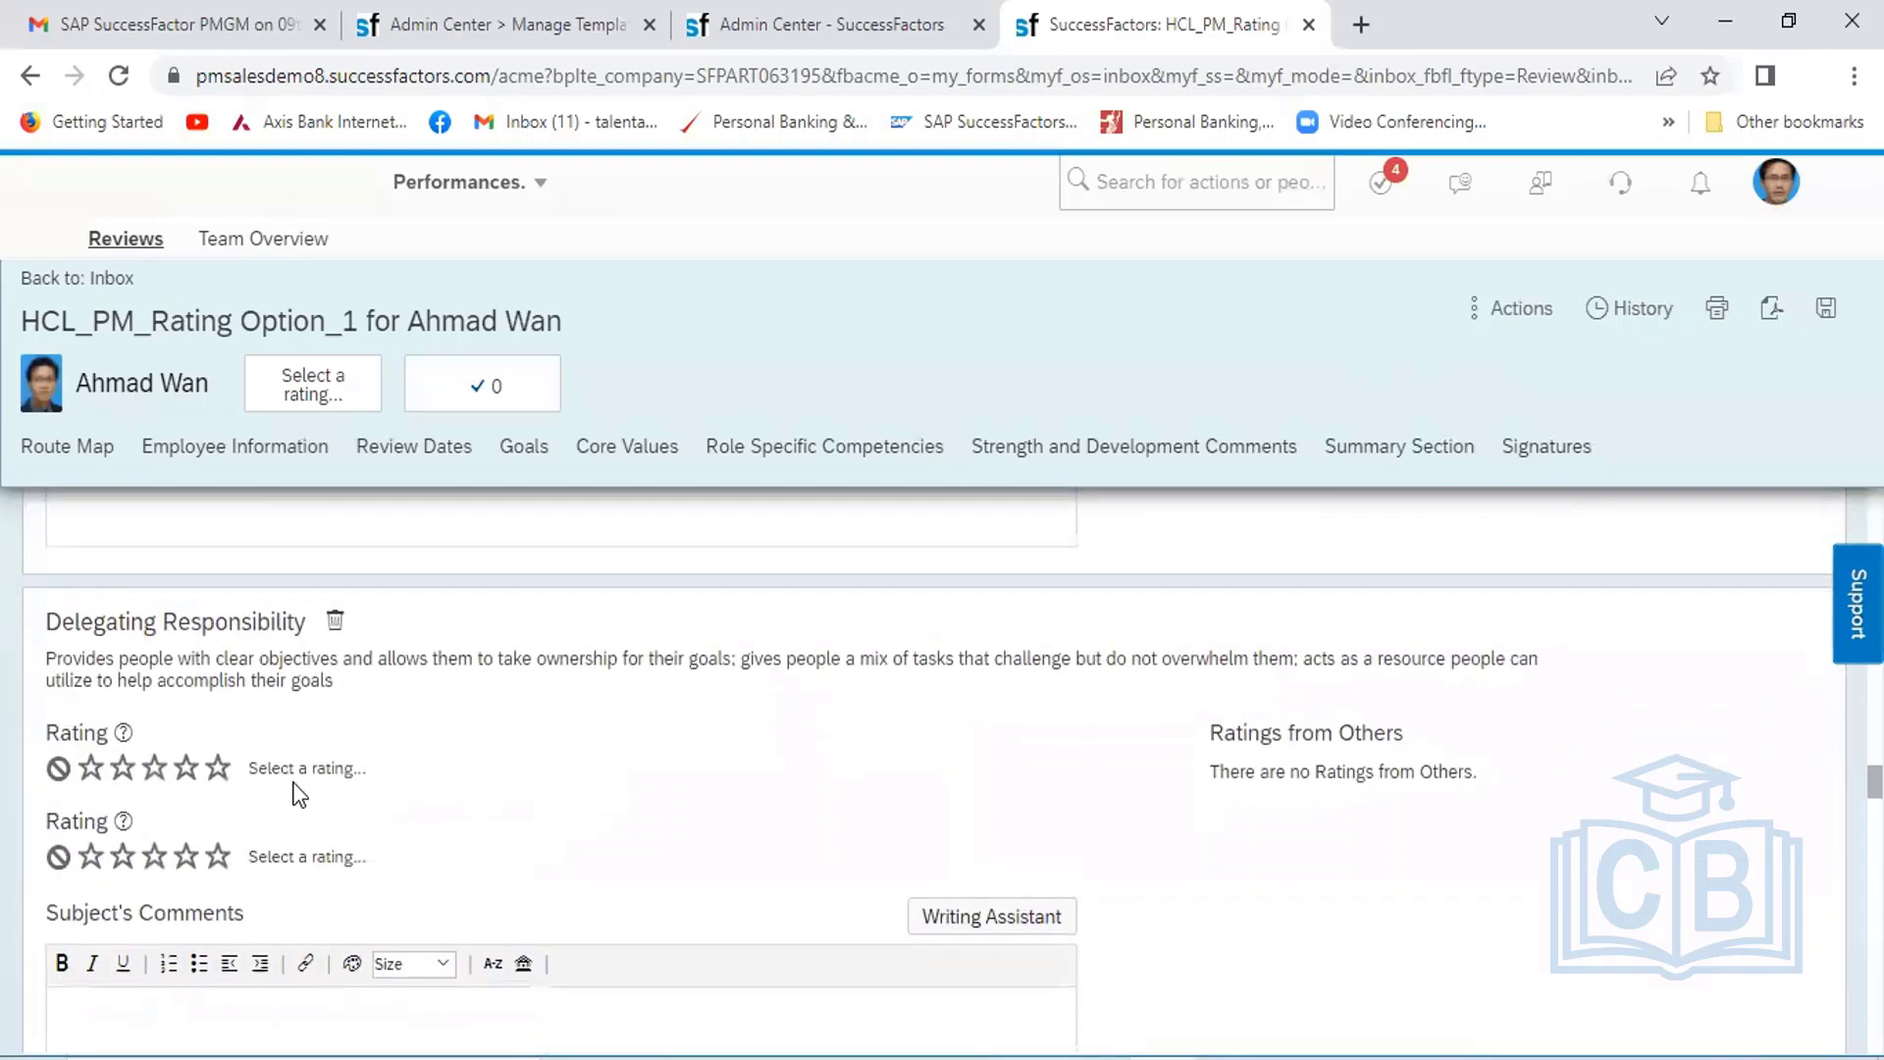
{"action": "left_click", "coordinate": [186, 855]}
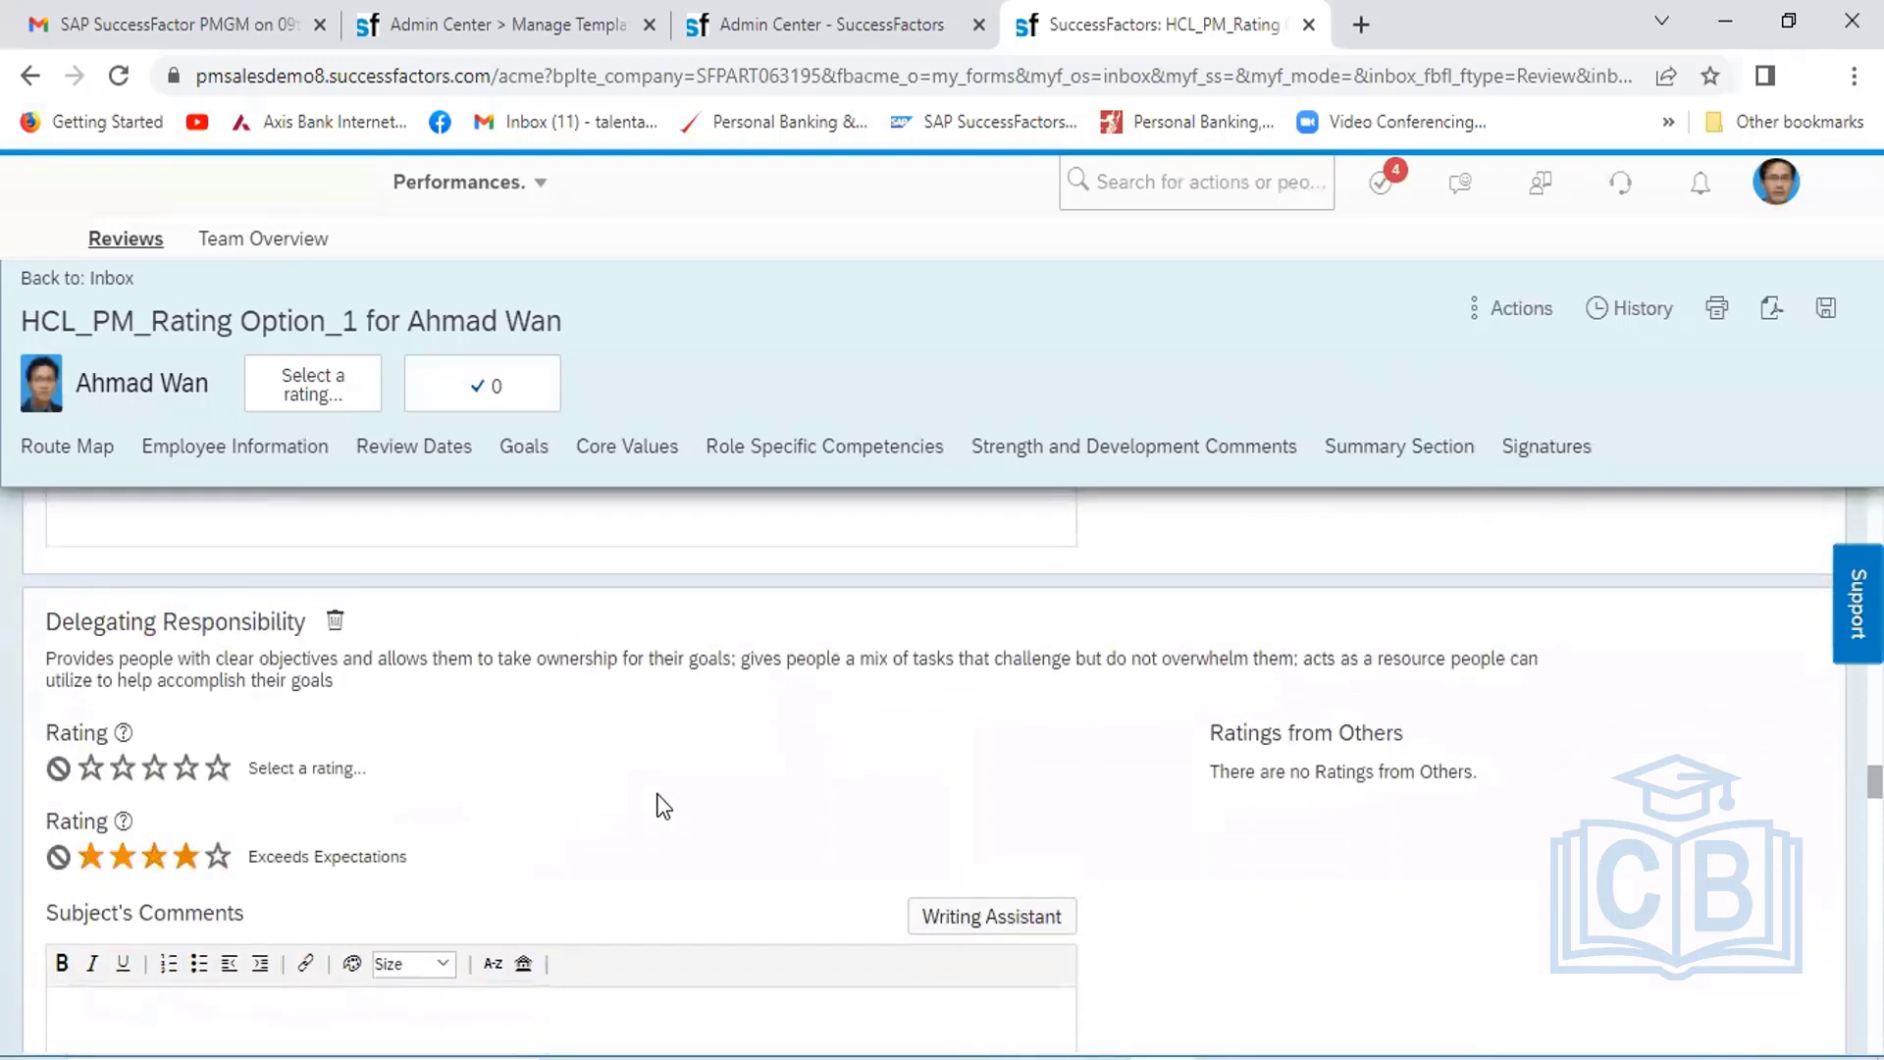
Rate Inspiring and Motivating Others and Managing from a Distance as Exceeds Expectations in their second rating boxes
{"action": "scroll", "coordinate": [663, 804], "scroll_direction": "down", "scroll_amount": 4}
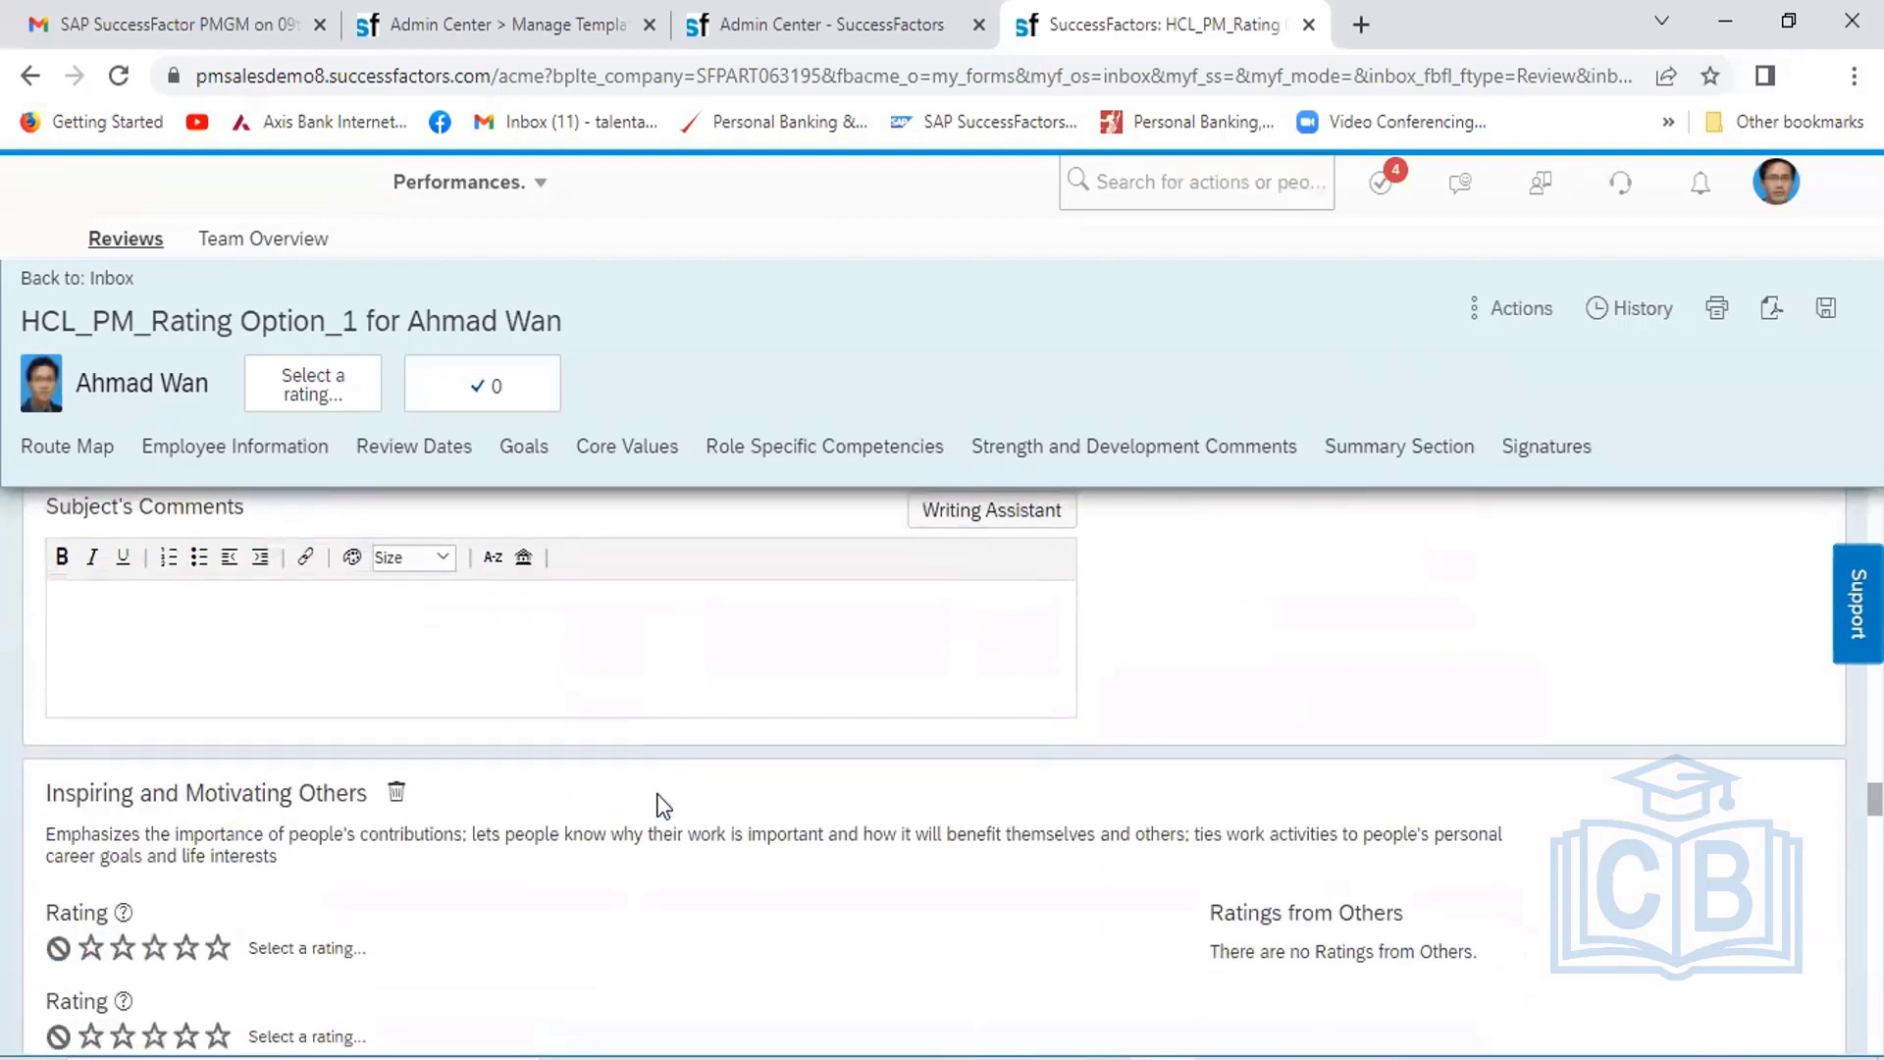
{"action": "scroll", "coordinate": [663, 804], "scroll_direction": "down", "scroll_amount": 2}
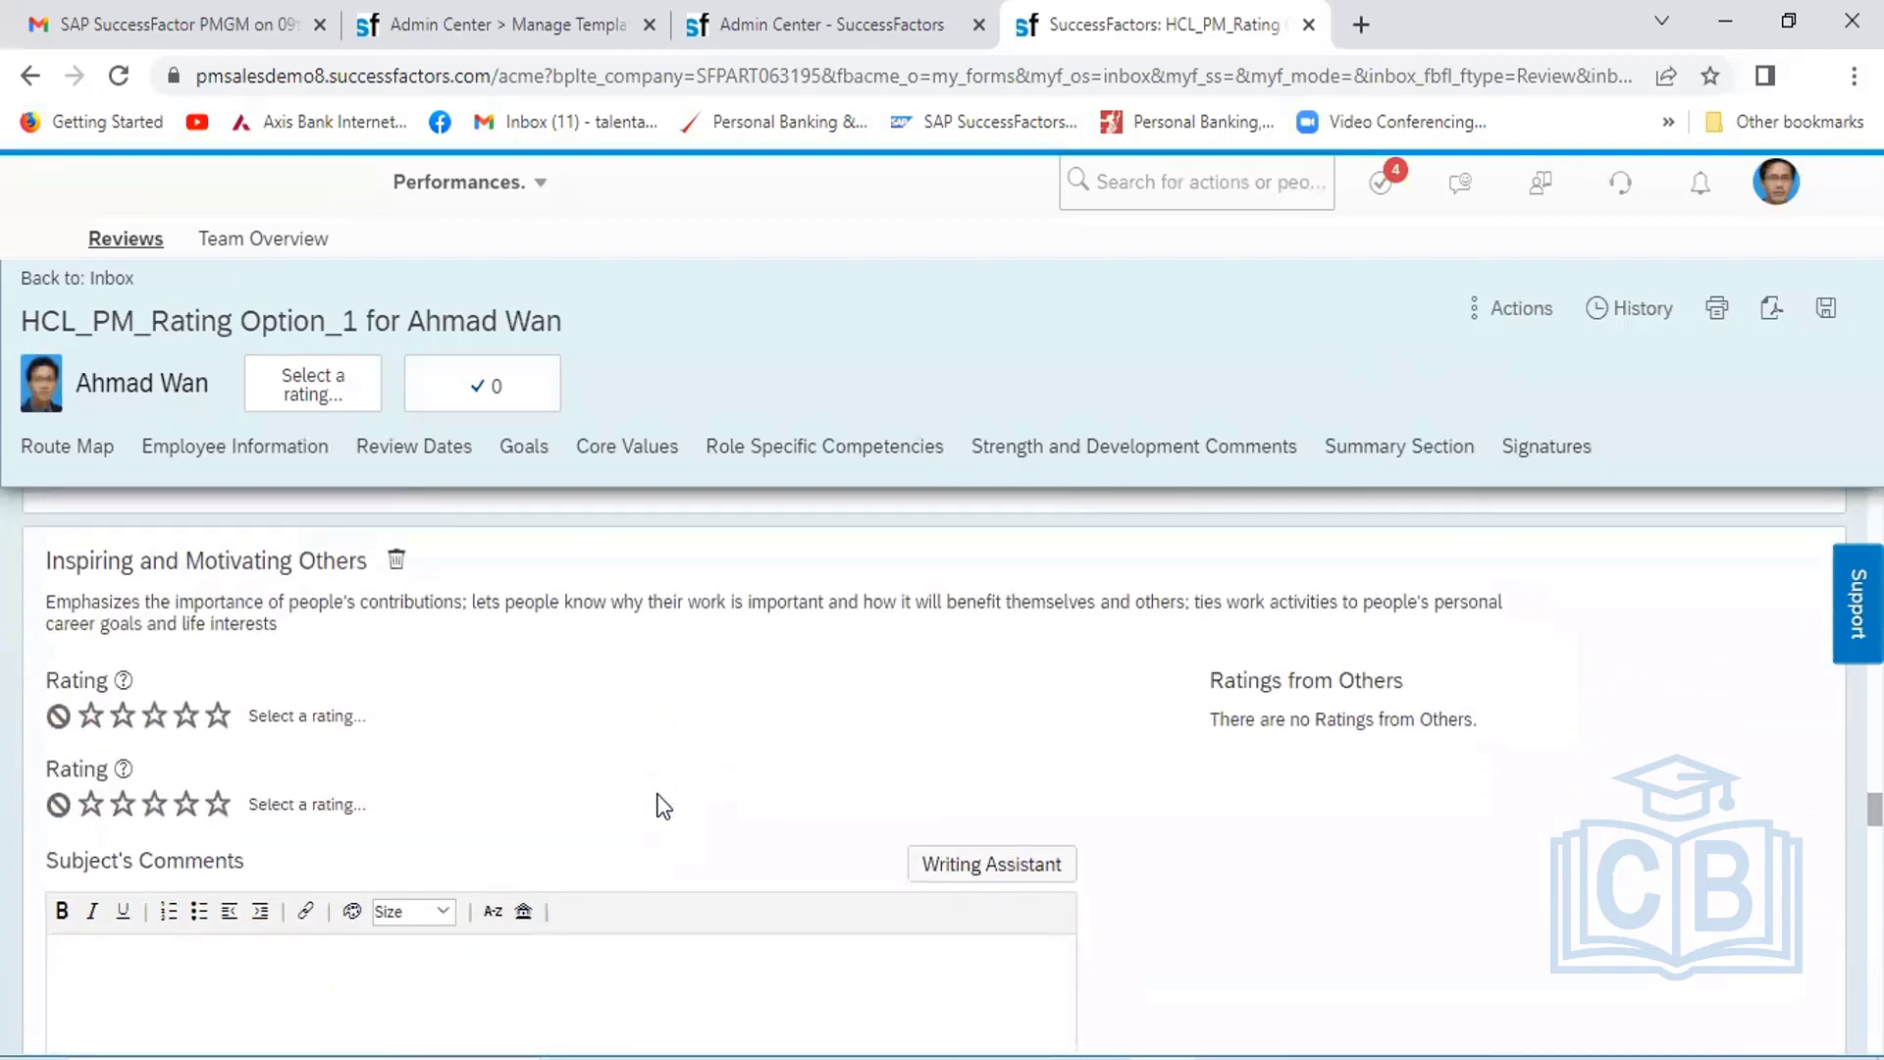
{"action": "left_click", "coordinate": [186, 808]}
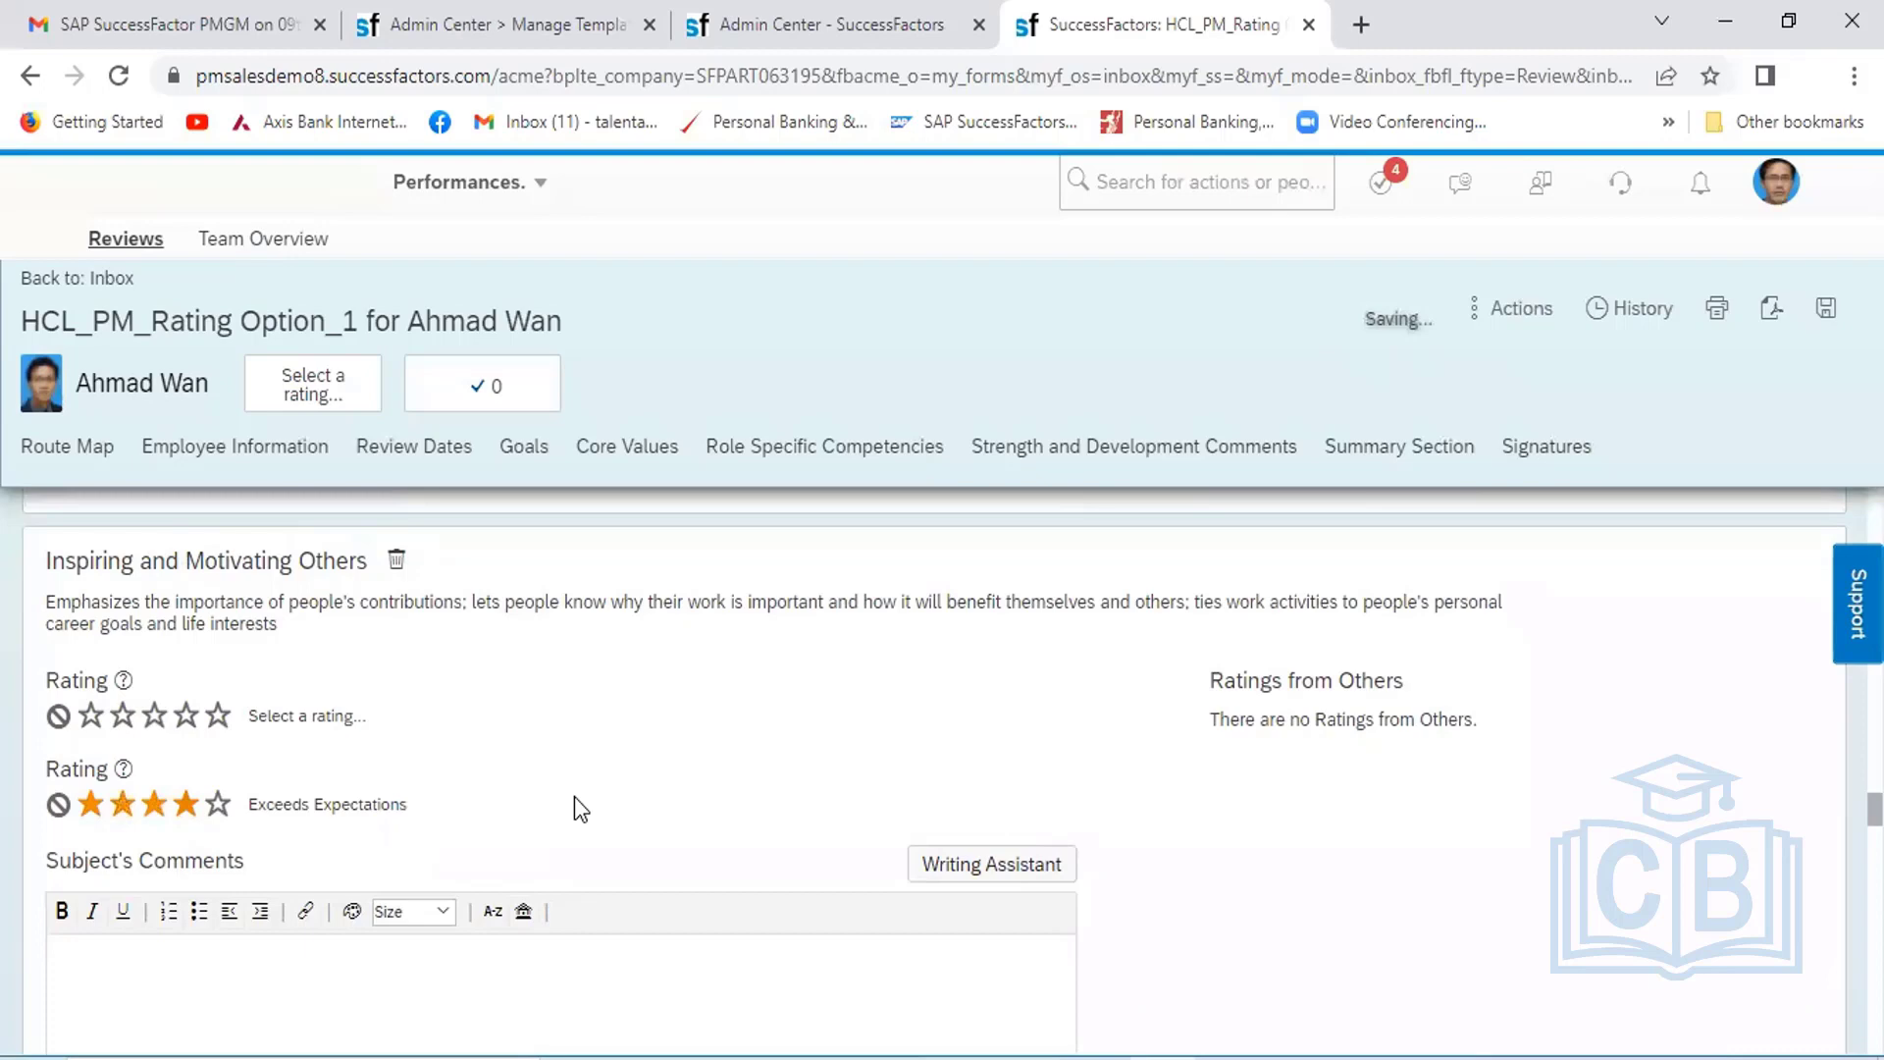
{"action": "scroll", "coordinate": [576, 807], "scroll_direction": "down", "scroll_amount": 2}
{"action": "scroll", "coordinate": [574, 797], "scroll_direction": "down", "scroll_amount": 7}
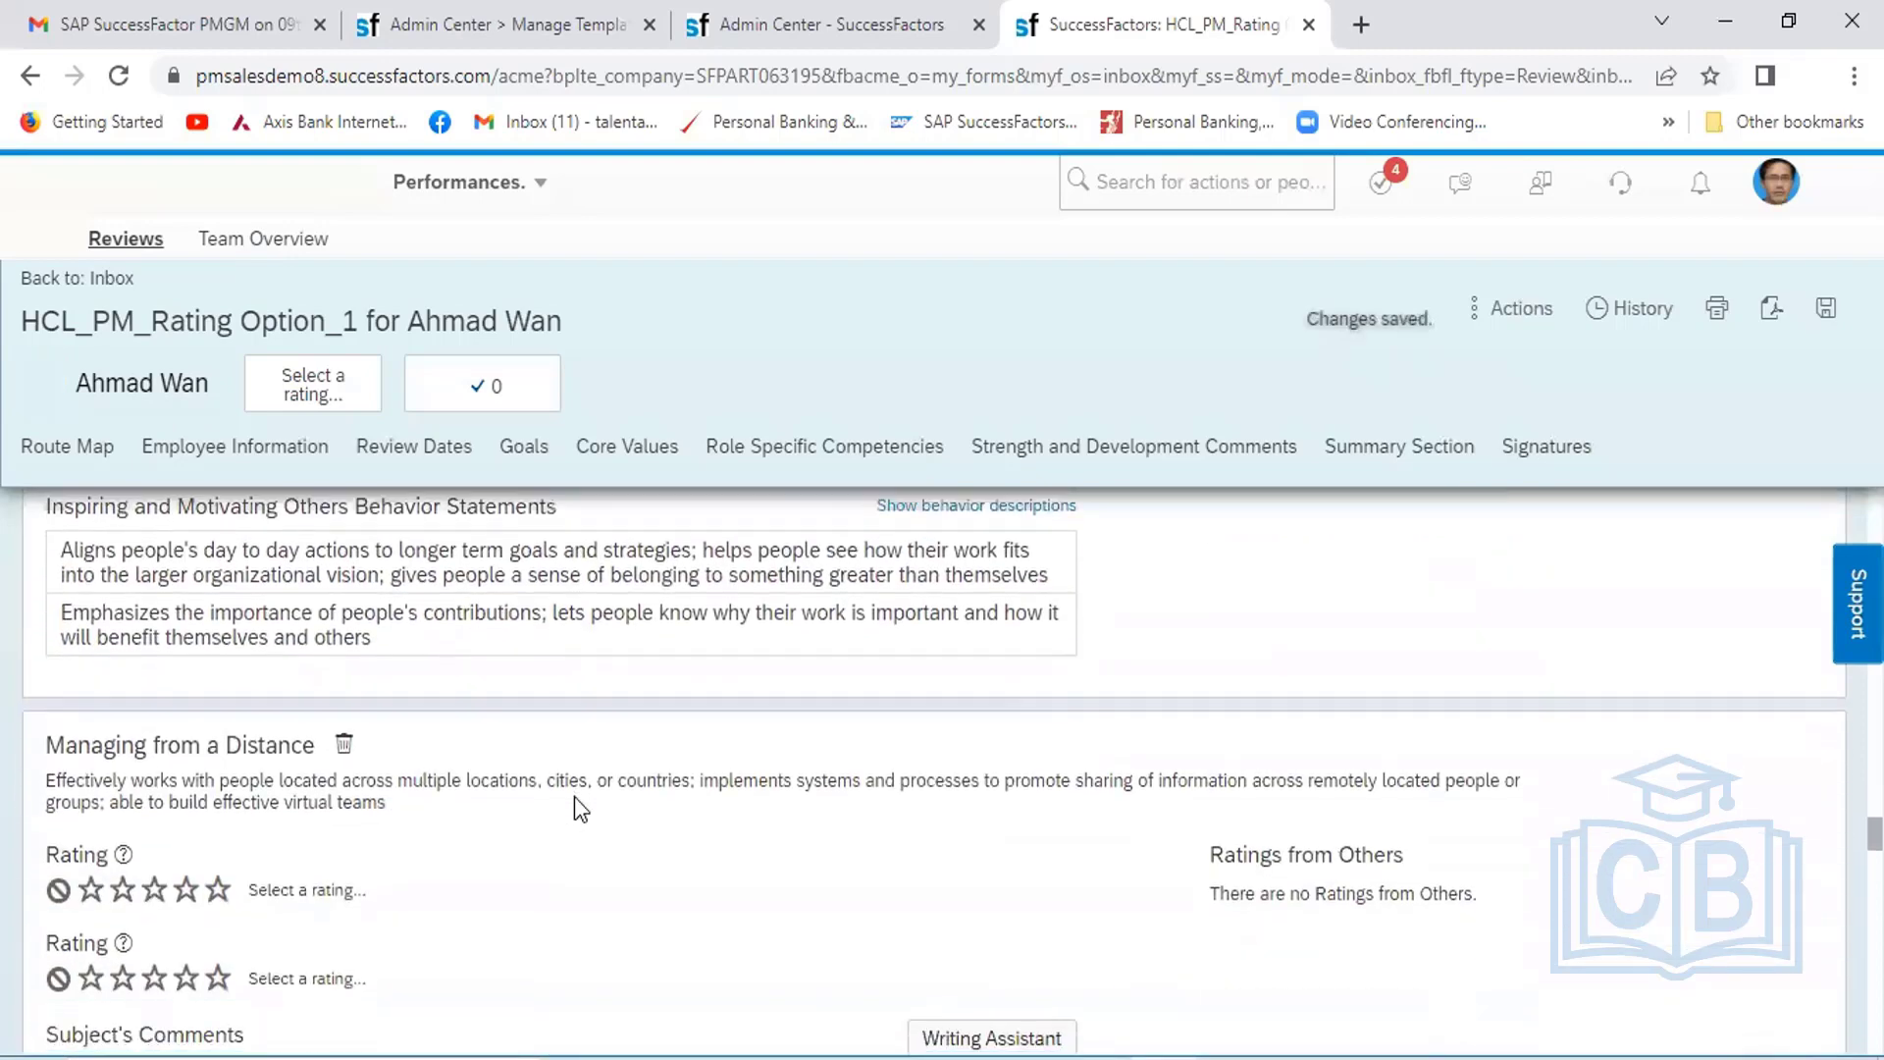
{"action": "left_click", "coordinate": [186, 867]}
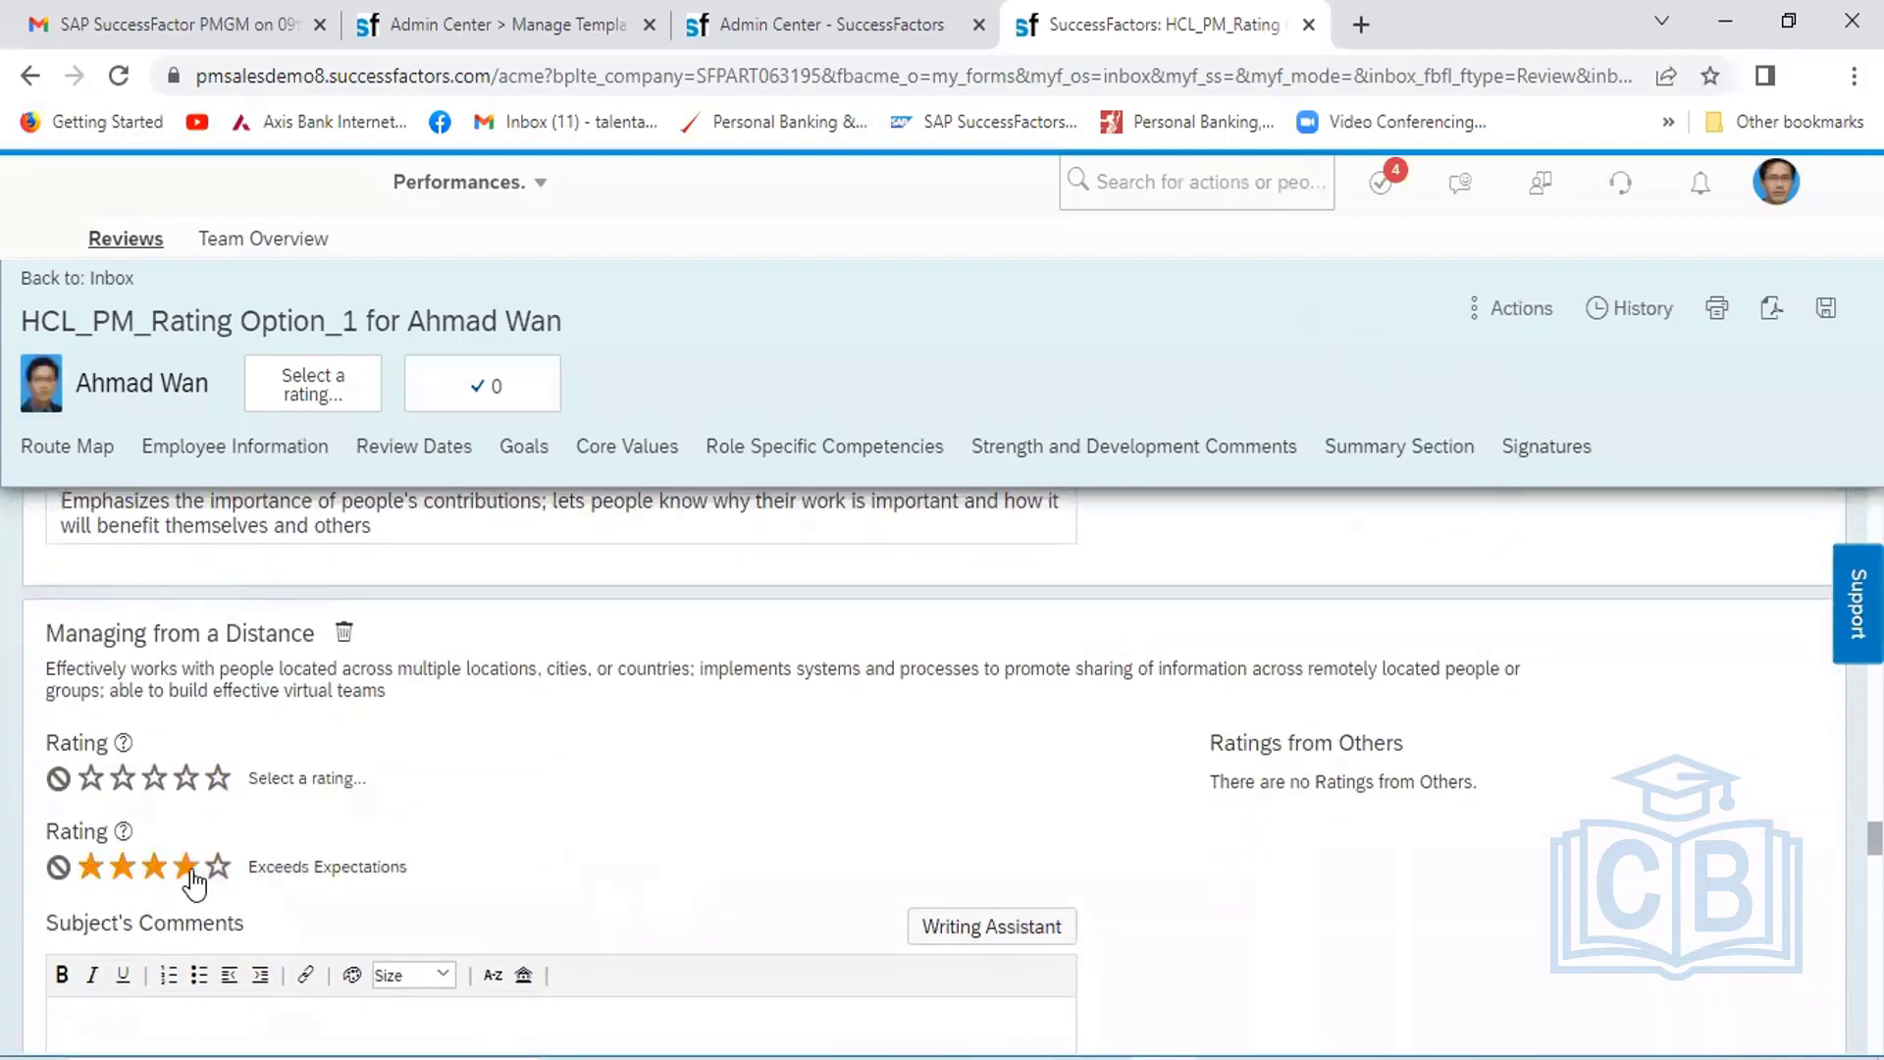
In the second rating boxes, rate Setting a Strategic Vision as Meets Expectations and Thinking Globally as Needs Development
{"action": "scroll", "coordinate": [516, 850], "scroll_direction": "down", "scroll_amount": 6}
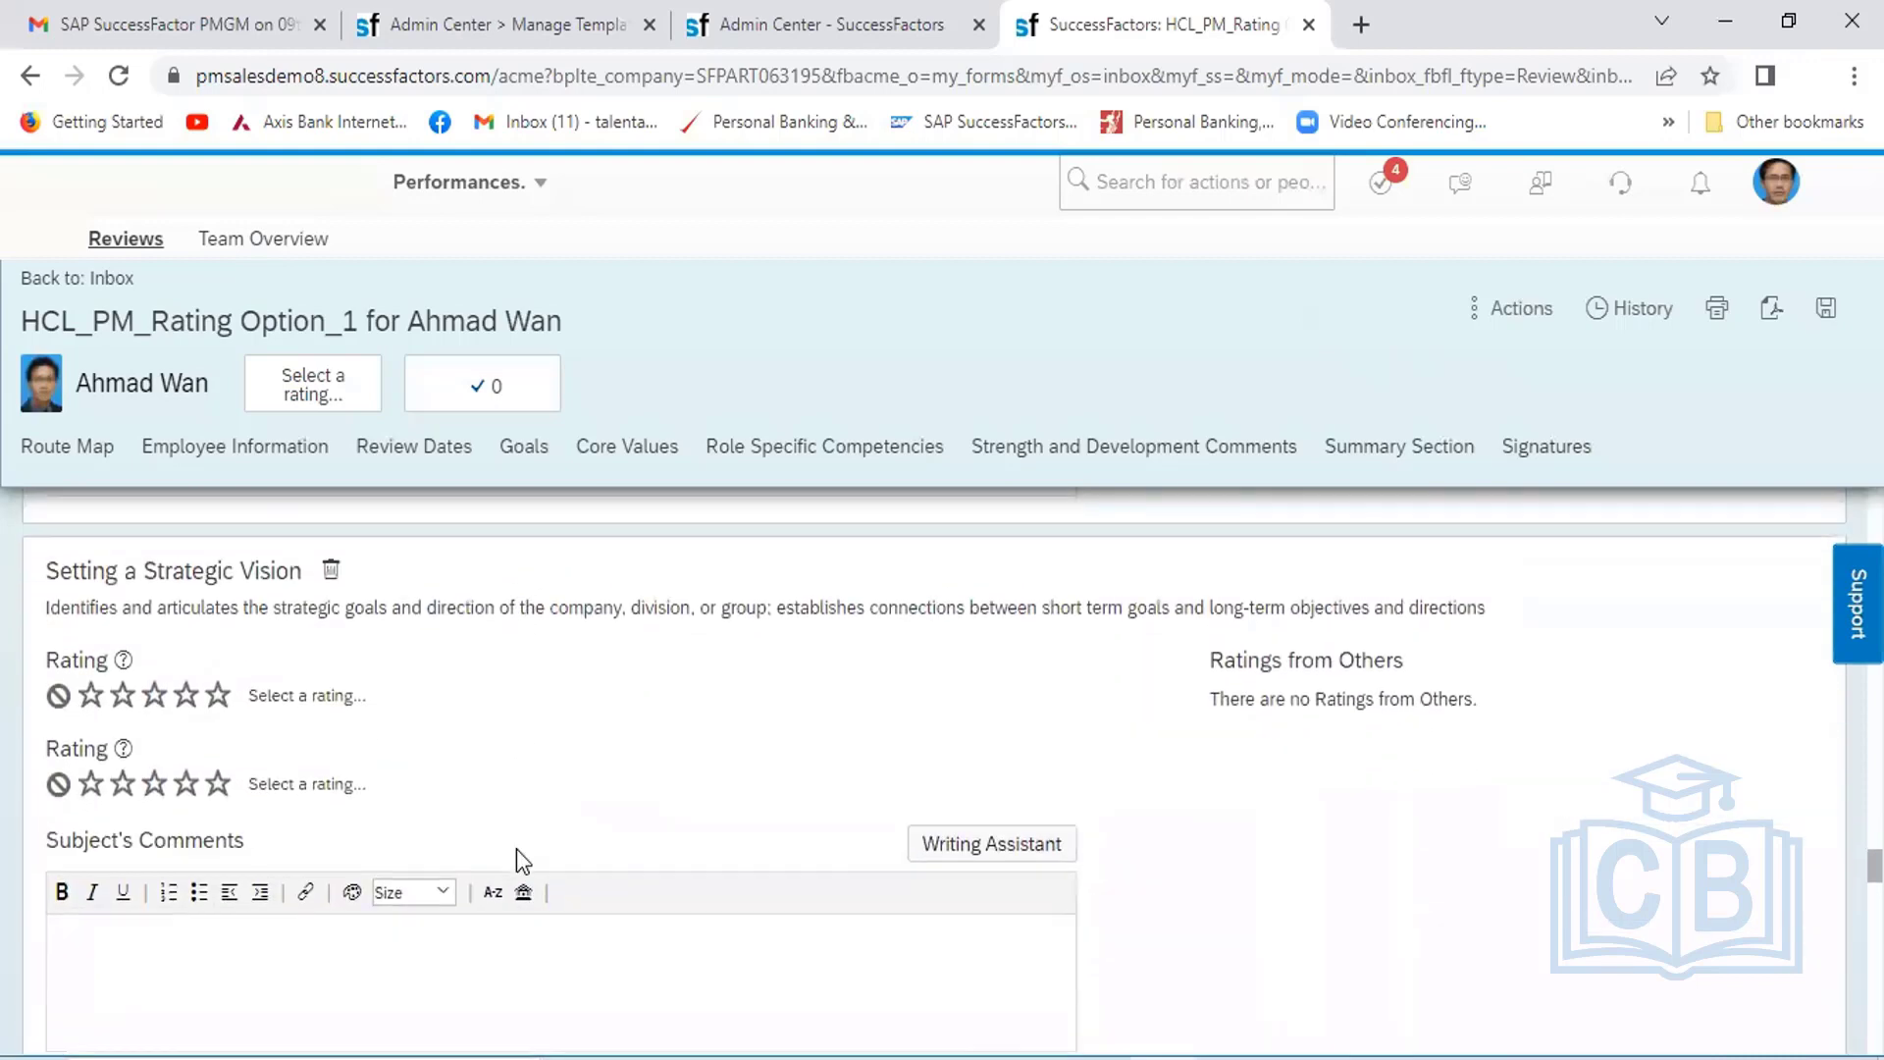
{"action": "left_click", "coordinate": [155, 785]}
{"action": "scroll", "coordinate": [606, 750], "scroll_direction": "down", "scroll_amount": 5}
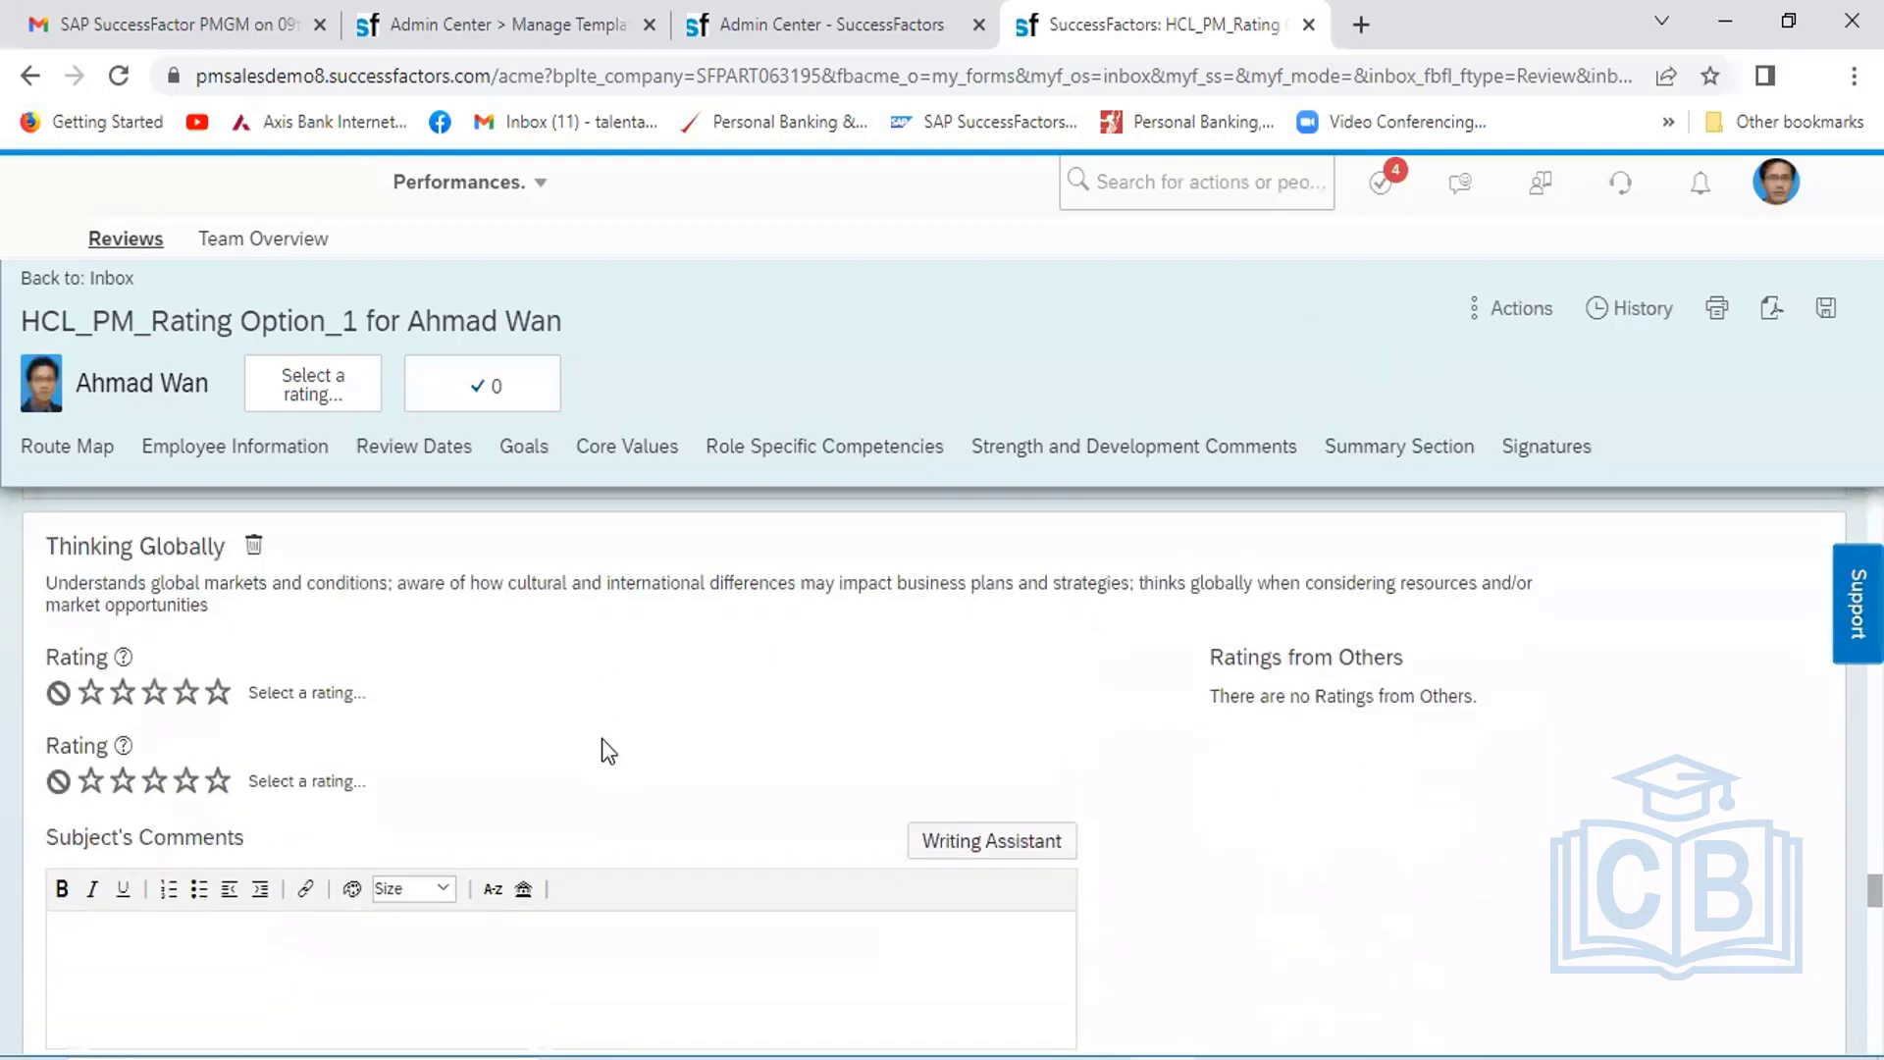
{"action": "left_click", "coordinate": [122, 781]}
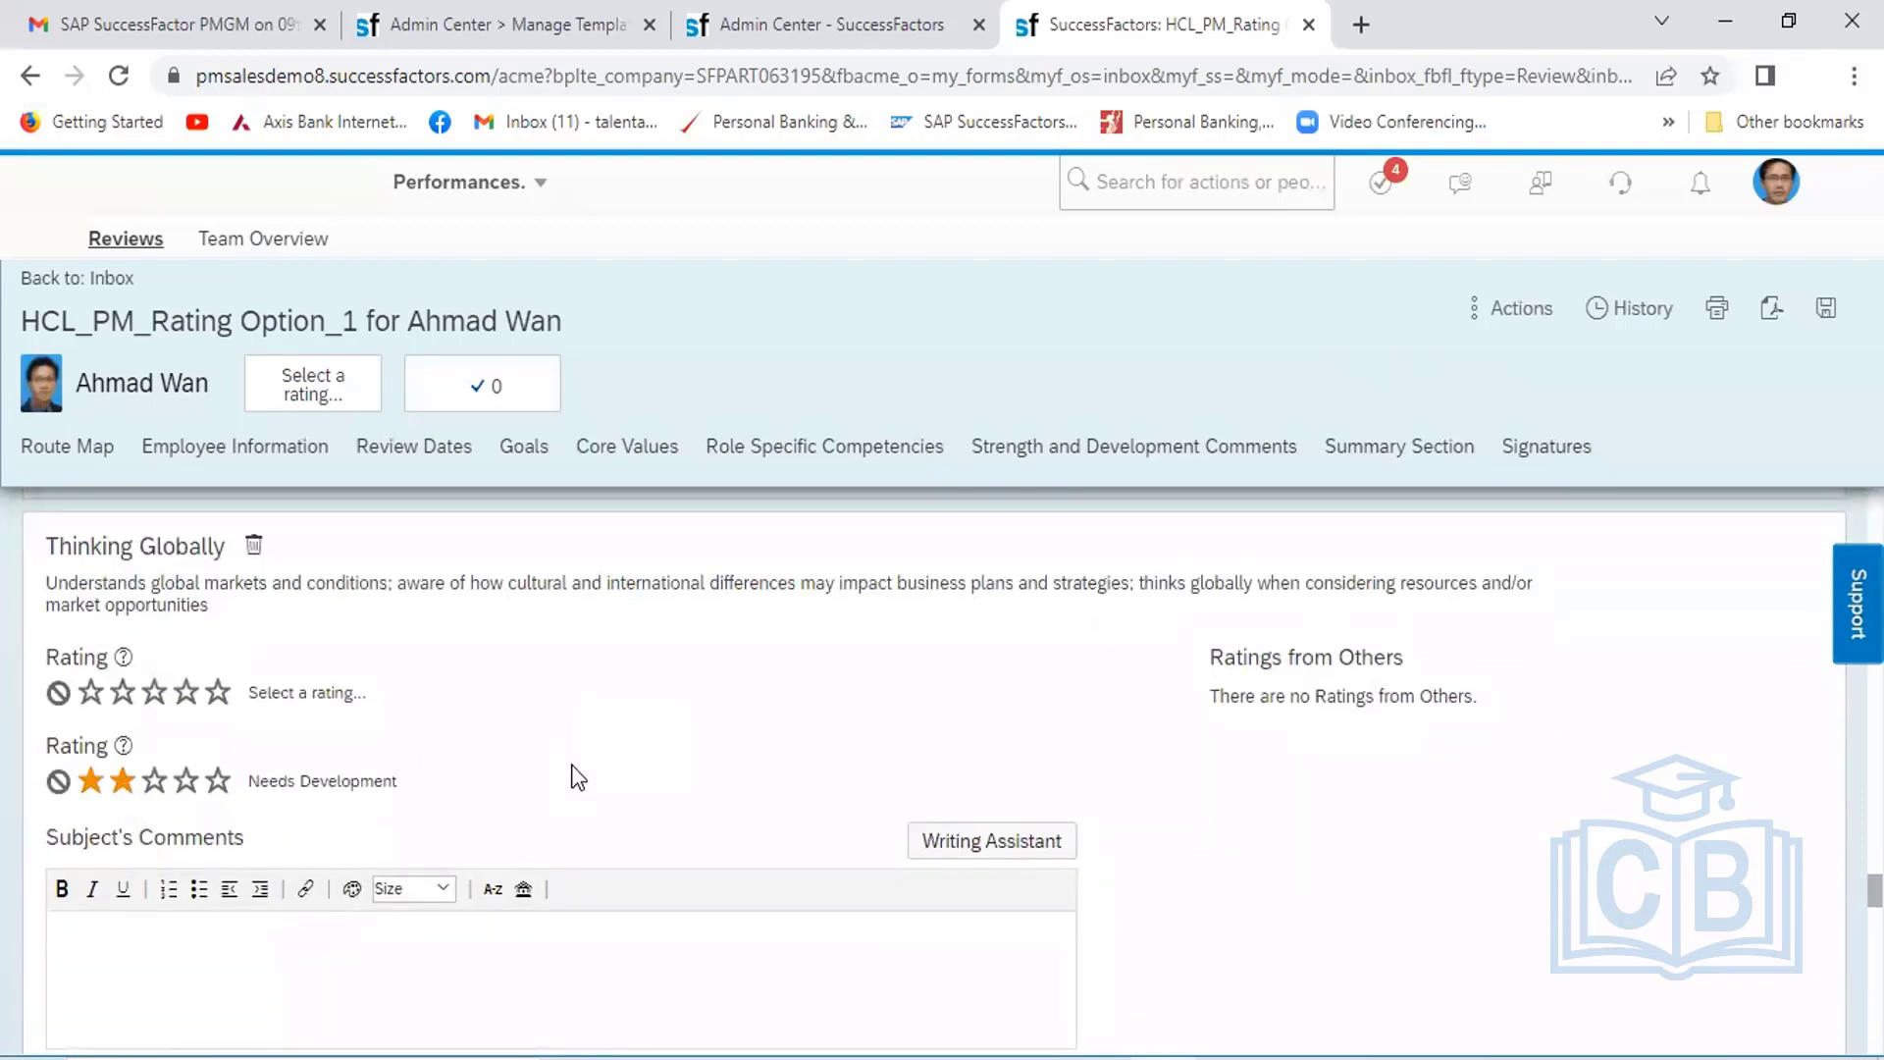
Set the Overall Form Rating in the Summary Section to Meets Expectations and review the list of item ratings and weights below it
{"action": "scroll", "coordinate": [577, 777], "scroll_direction": "down", "scroll_amount": 5}
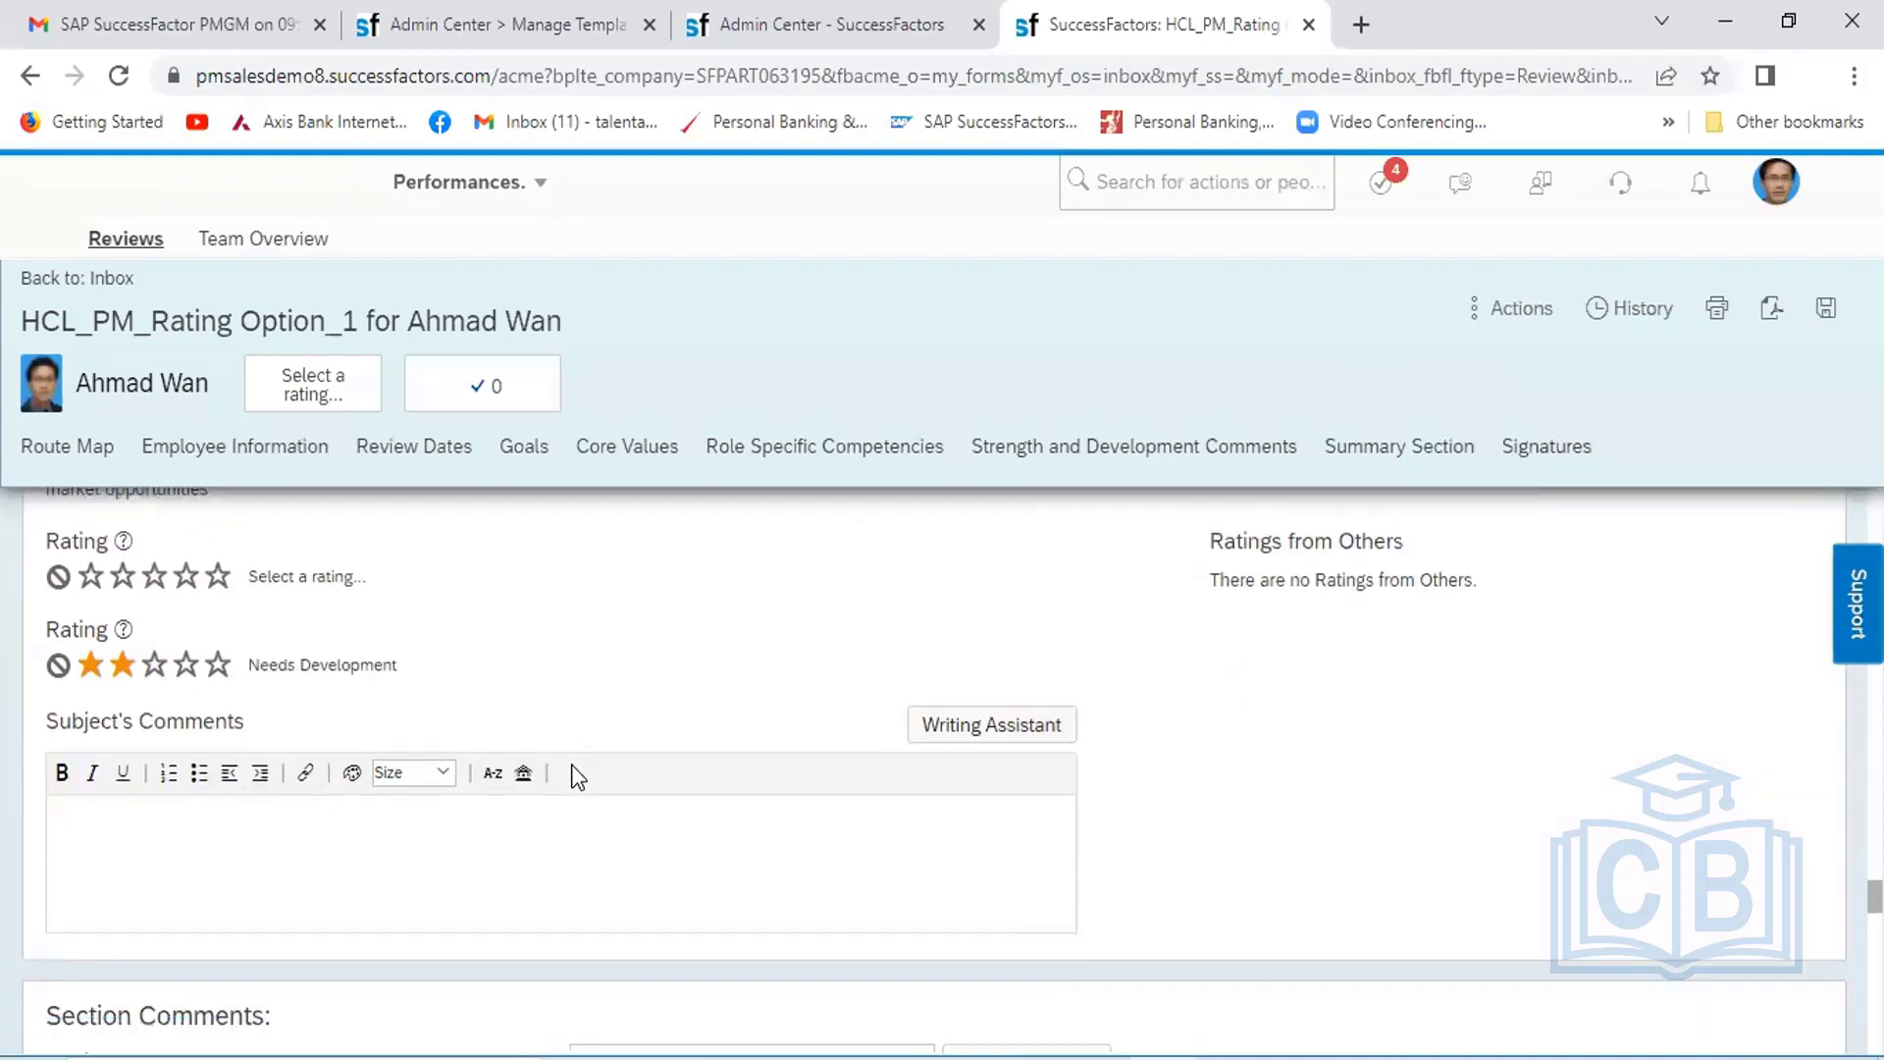
{"action": "scroll", "coordinate": [574, 765], "scroll_direction": "down", "scroll_amount": 3}
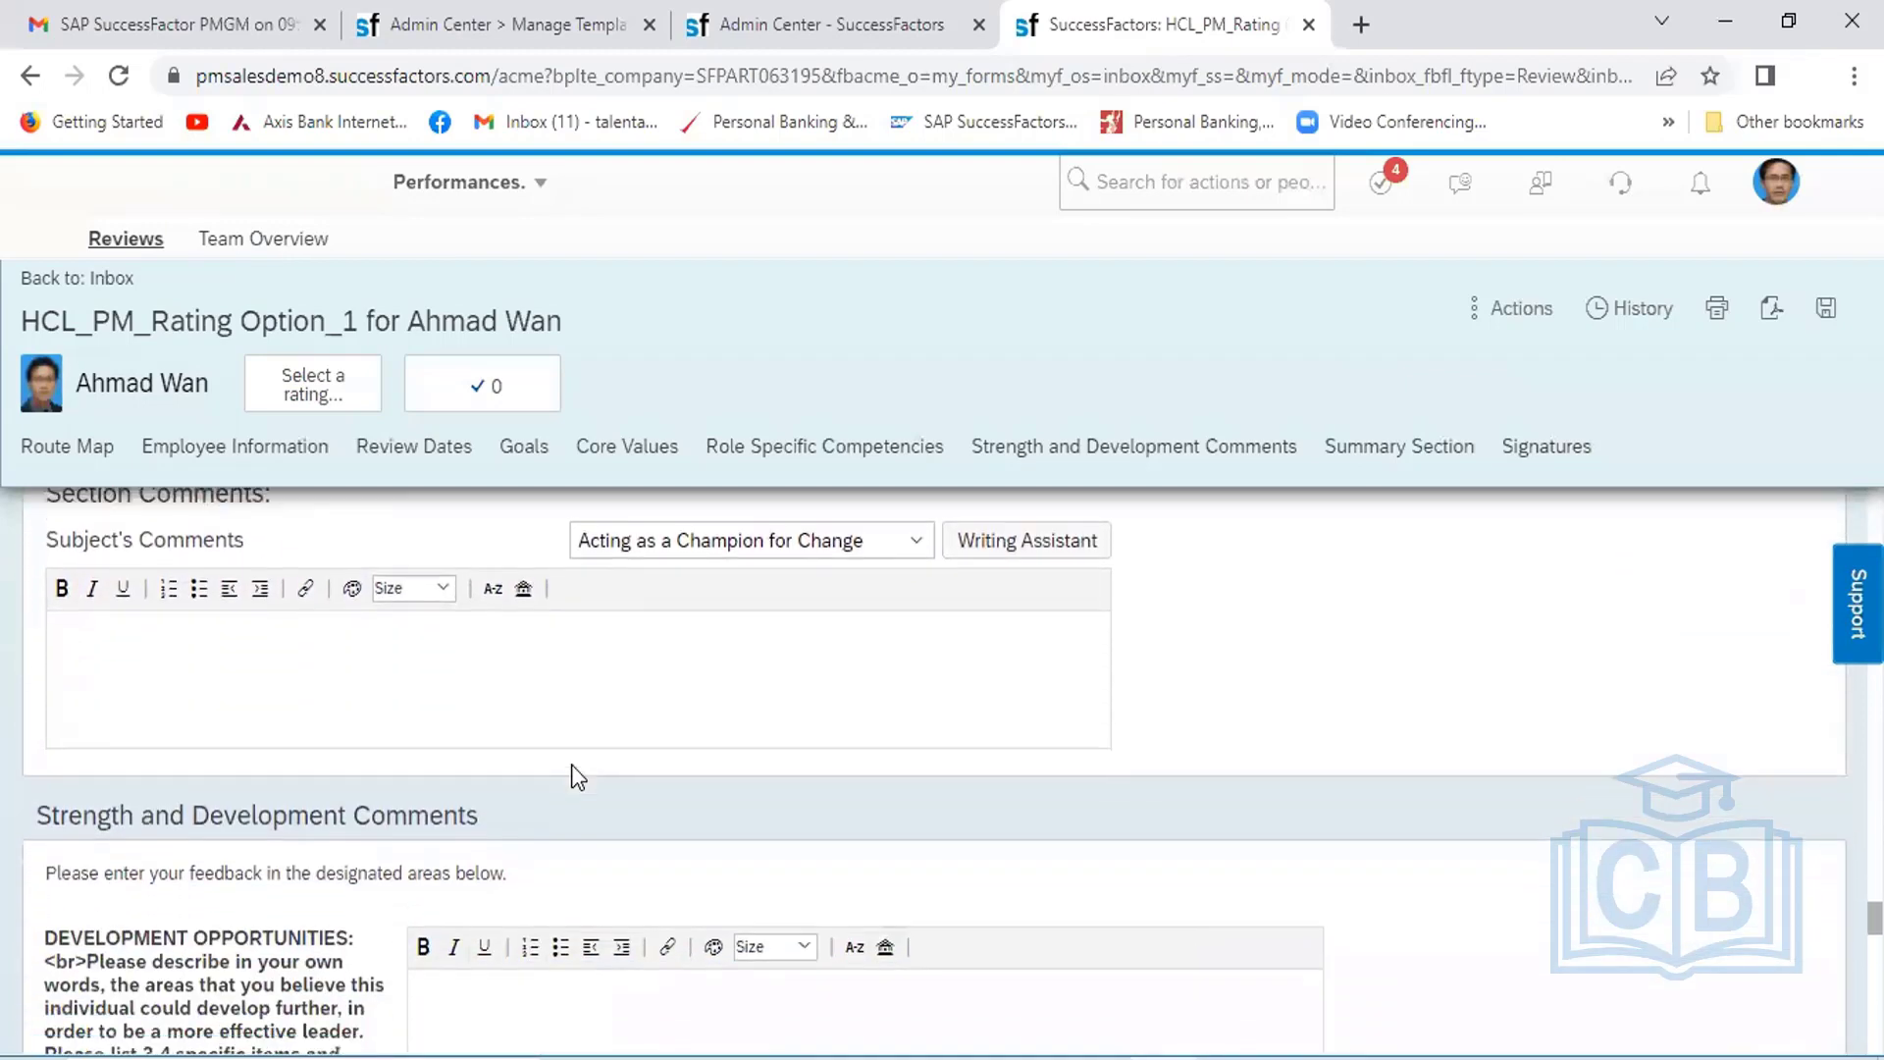
{"action": "scroll", "coordinate": [574, 765], "scroll_direction": "down", "scroll_amount": 5}
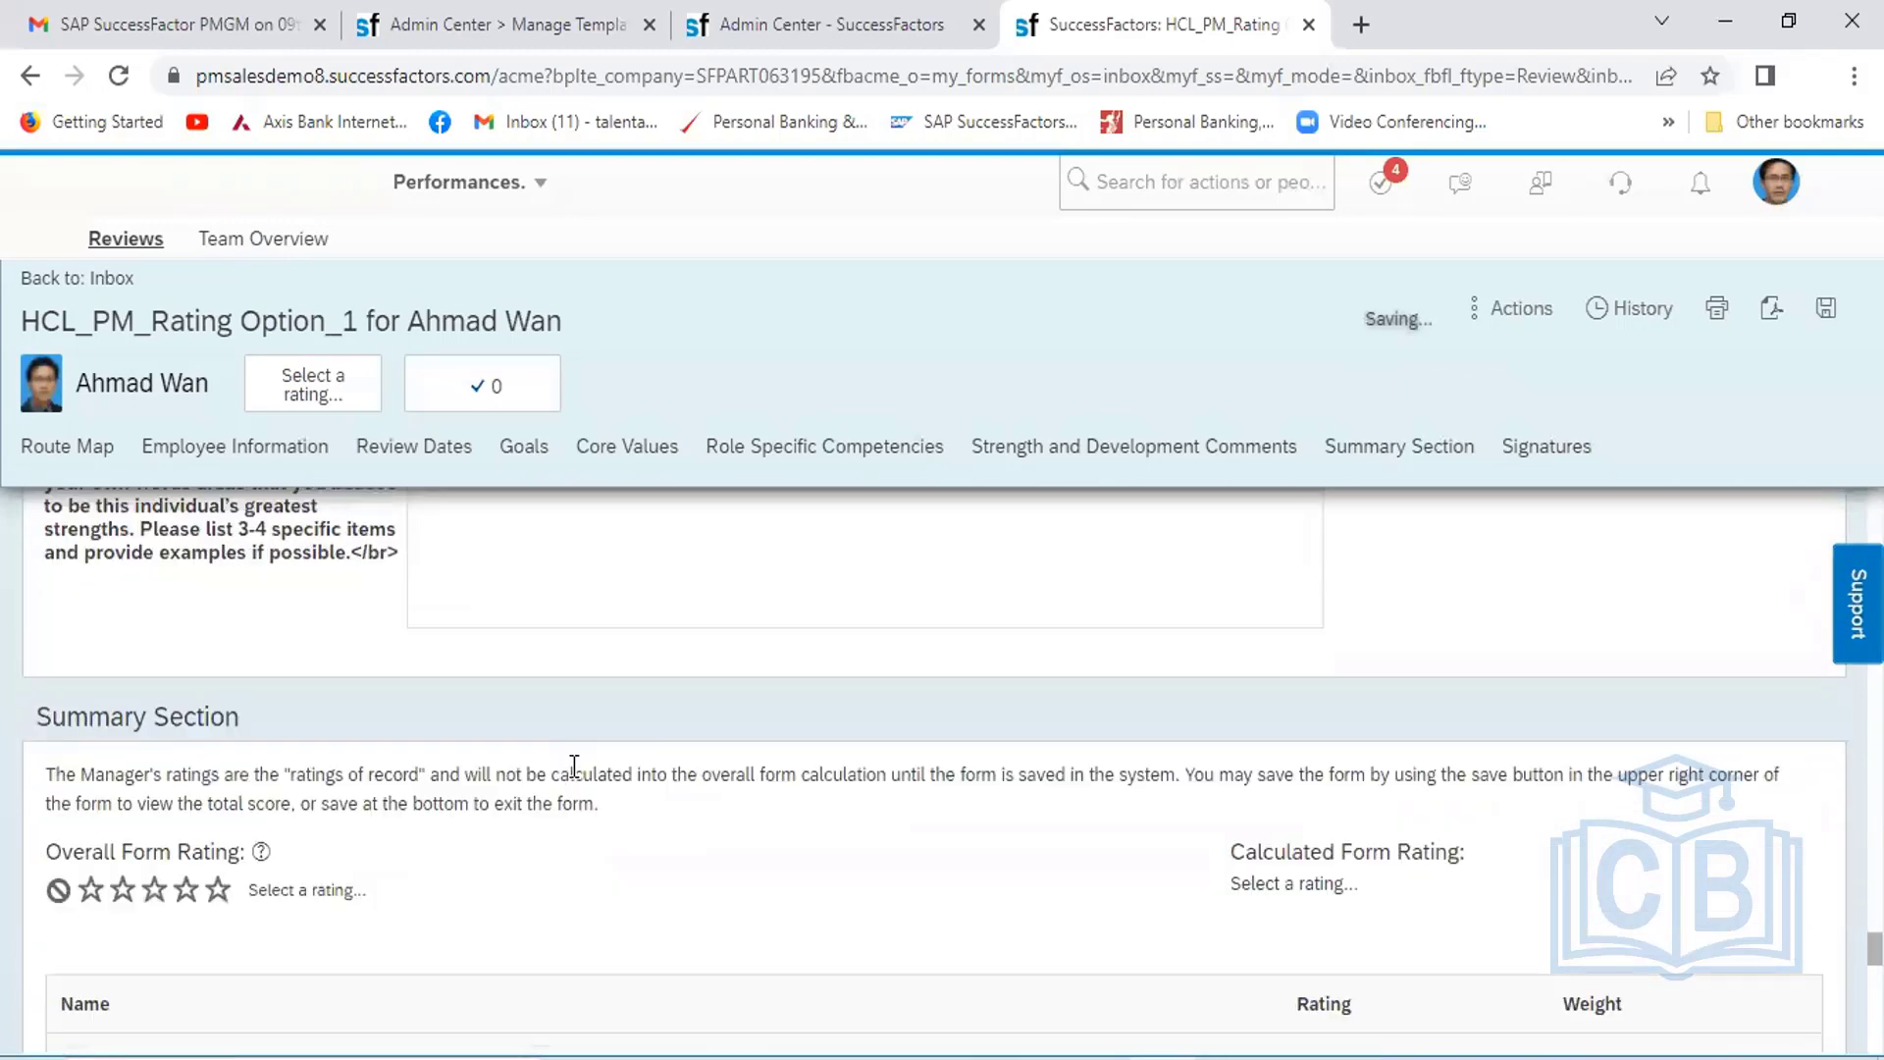
{"action": "scroll", "coordinate": [574, 765], "scroll_direction": "down", "scroll_amount": 3}
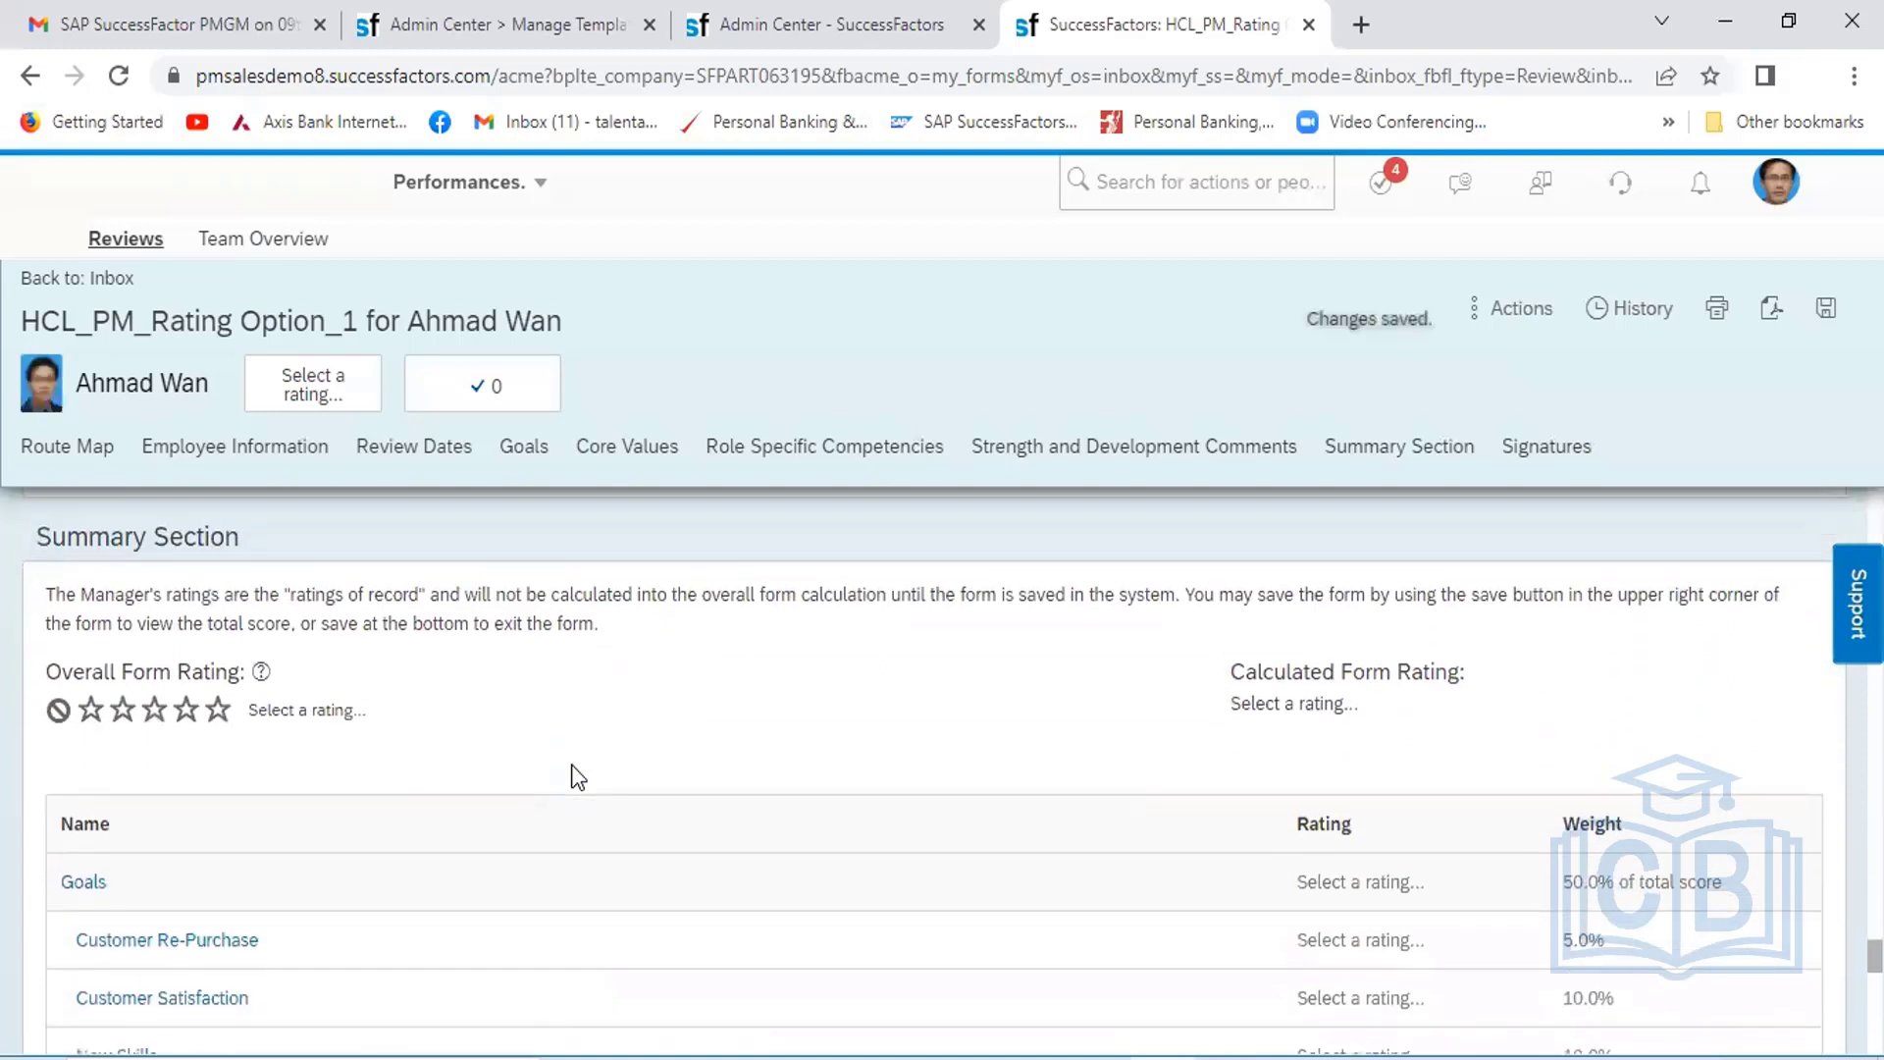
{"action": "left_click", "coordinate": [157, 661]}
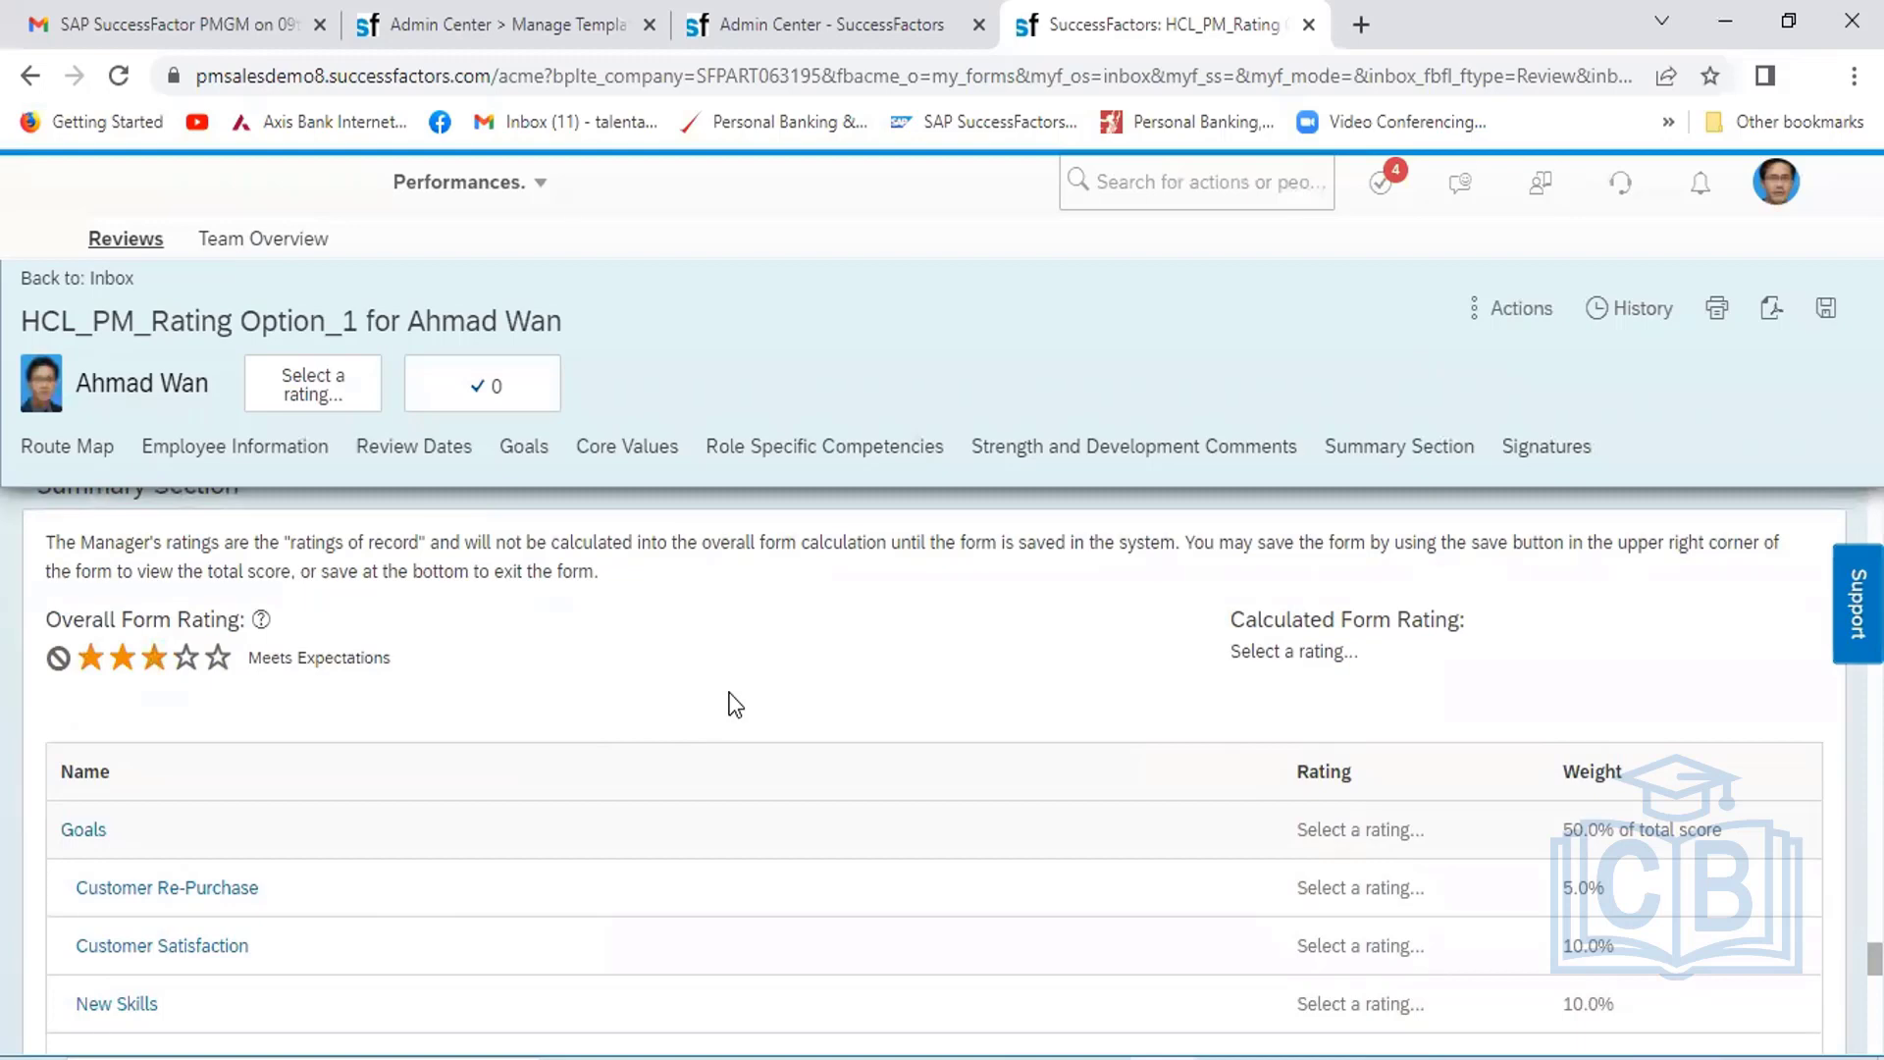
{"action": "scroll", "coordinate": [735, 704], "scroll_direction": "down", "scroll_amount": 1}
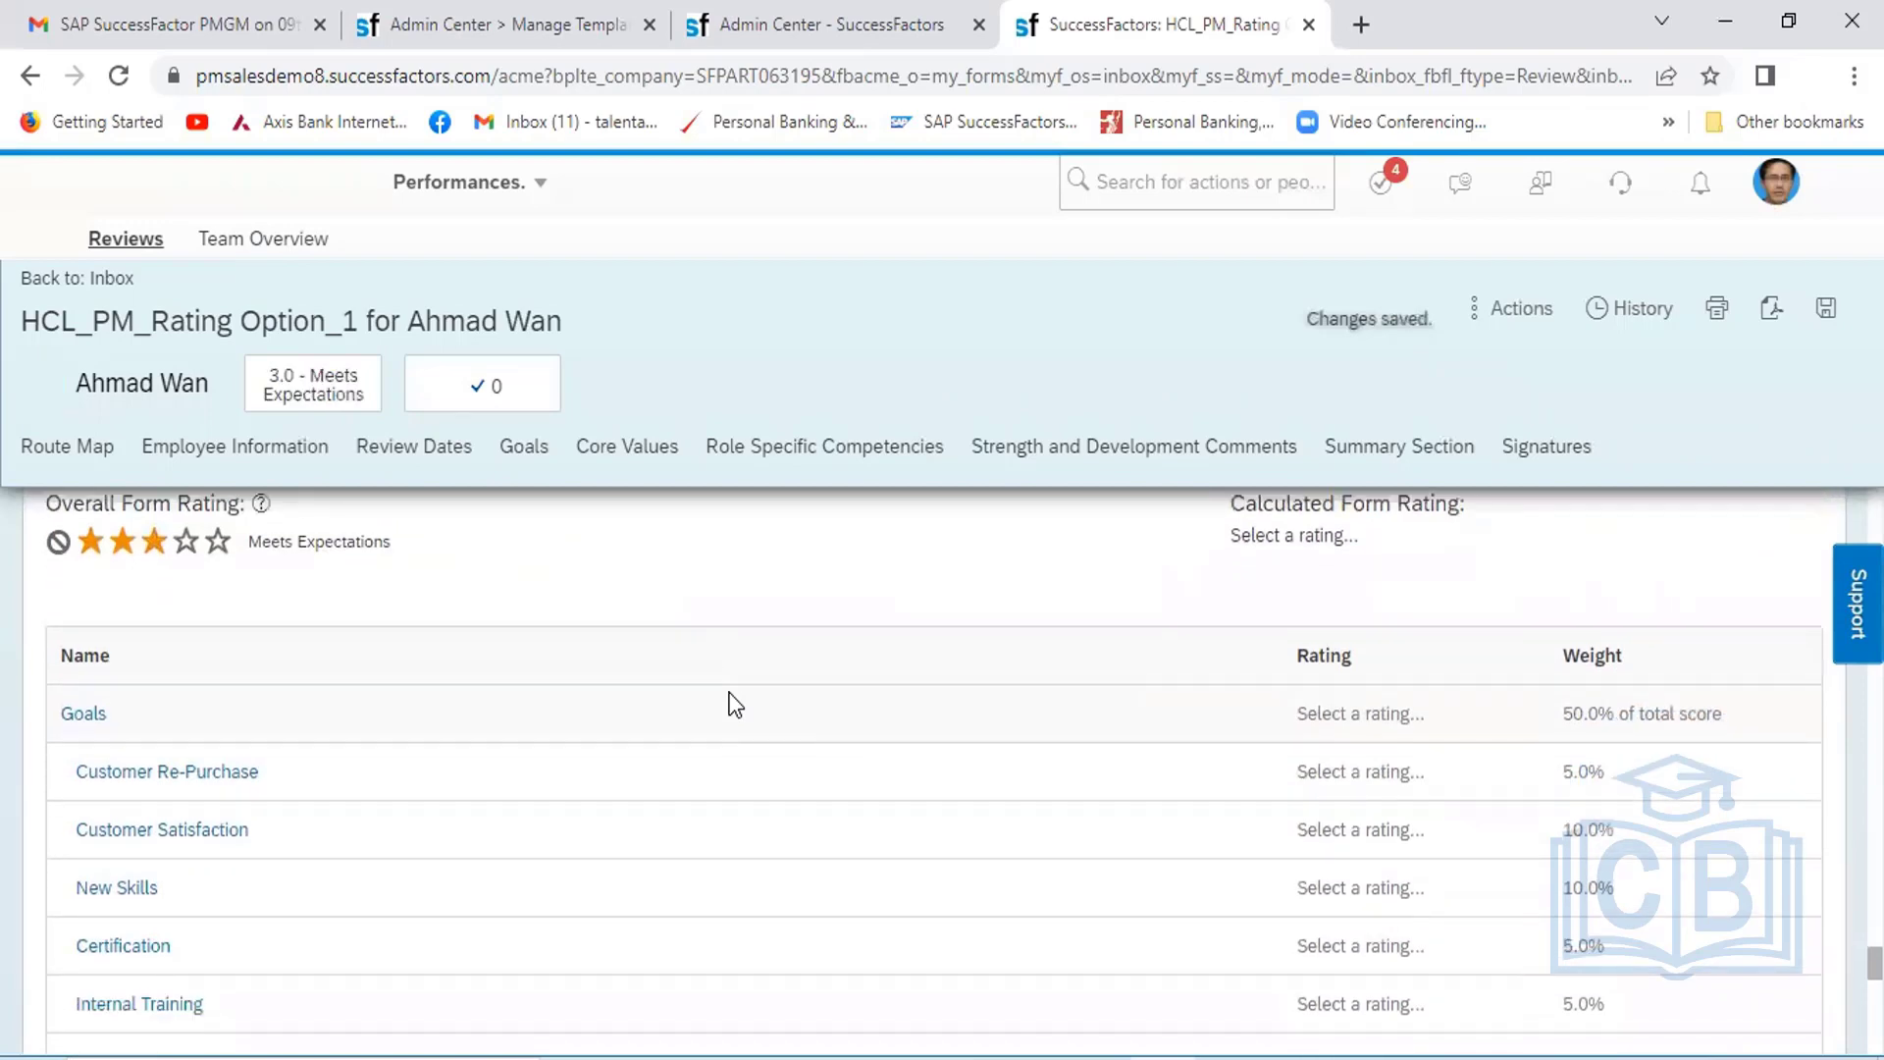
{"action": "scroll", "coordinate": [735, 704], "scroll_direction": "down", "scroll_amount": 5}
{"action": "scroll", "coordinate": [735, 703], "scroll_direction": "up", "scroll_amount": 4}
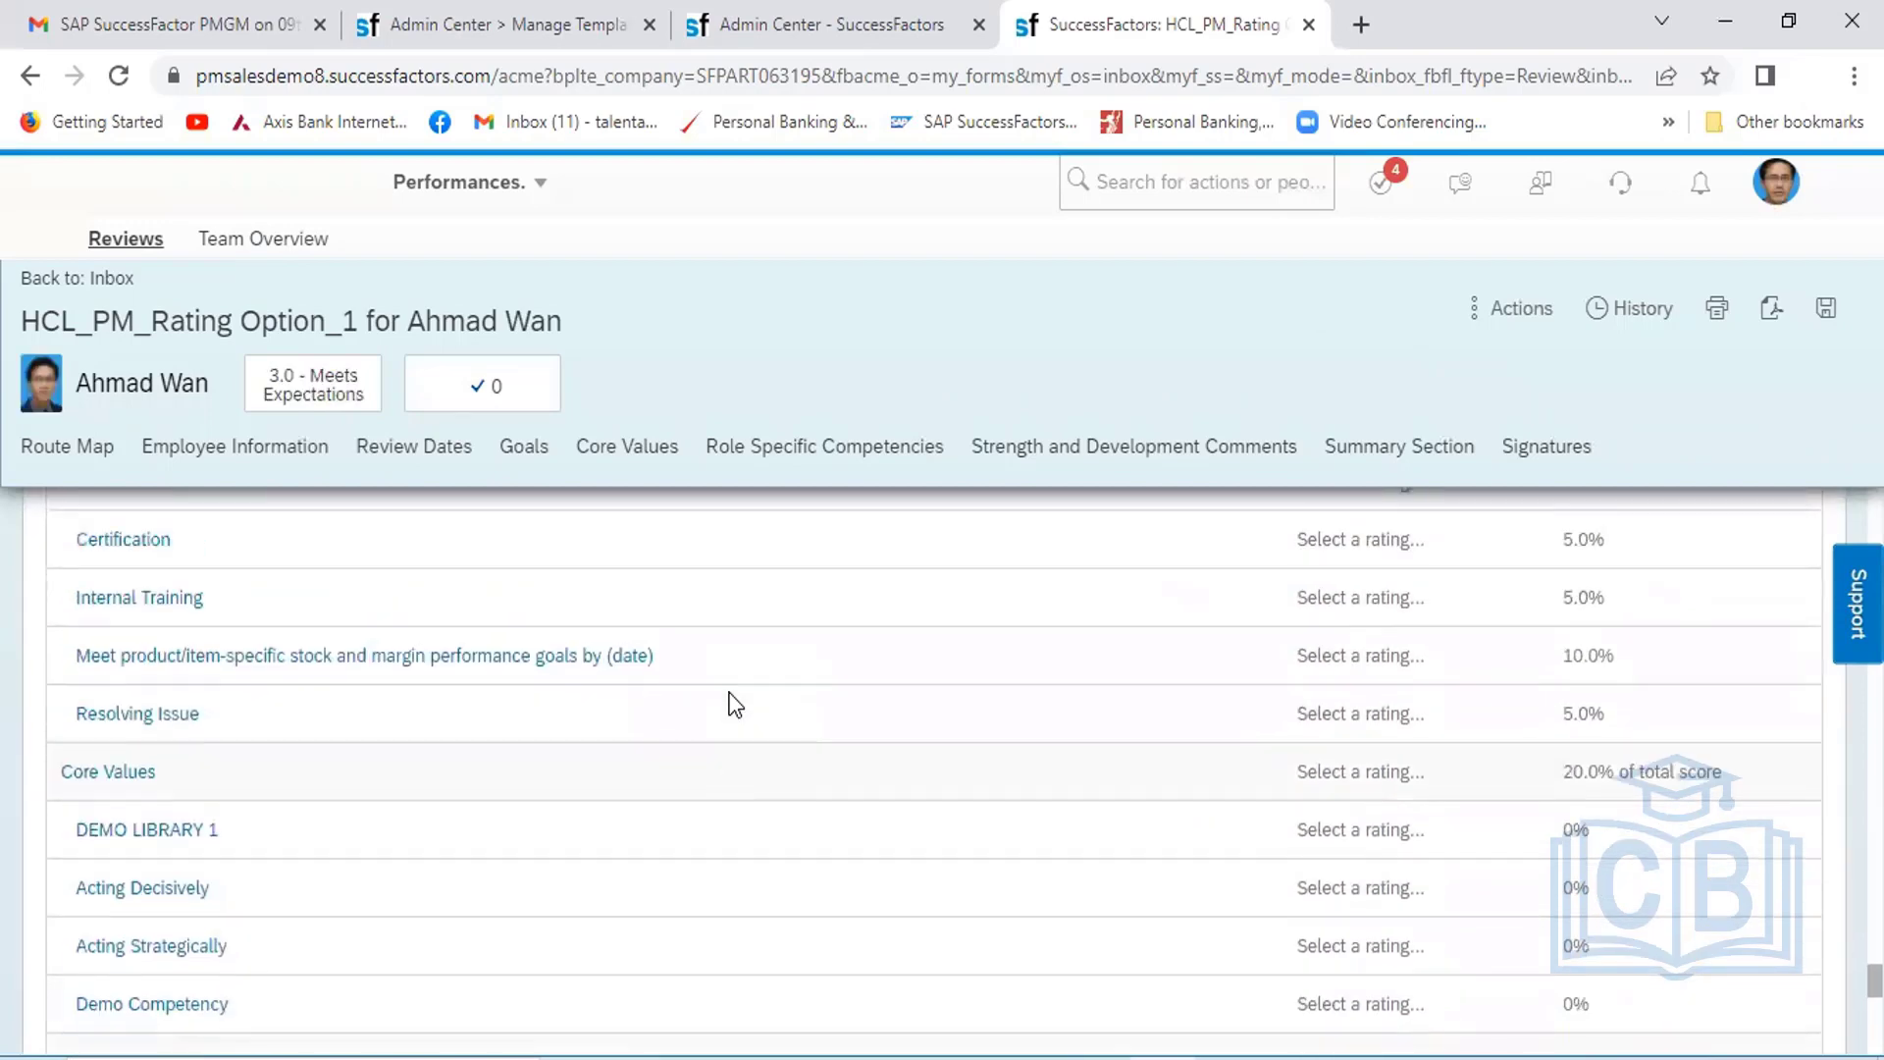
{"action": "scroll", "coordinate": [735, 704], "scroll_direction": "up", "scroll_amount": 1}
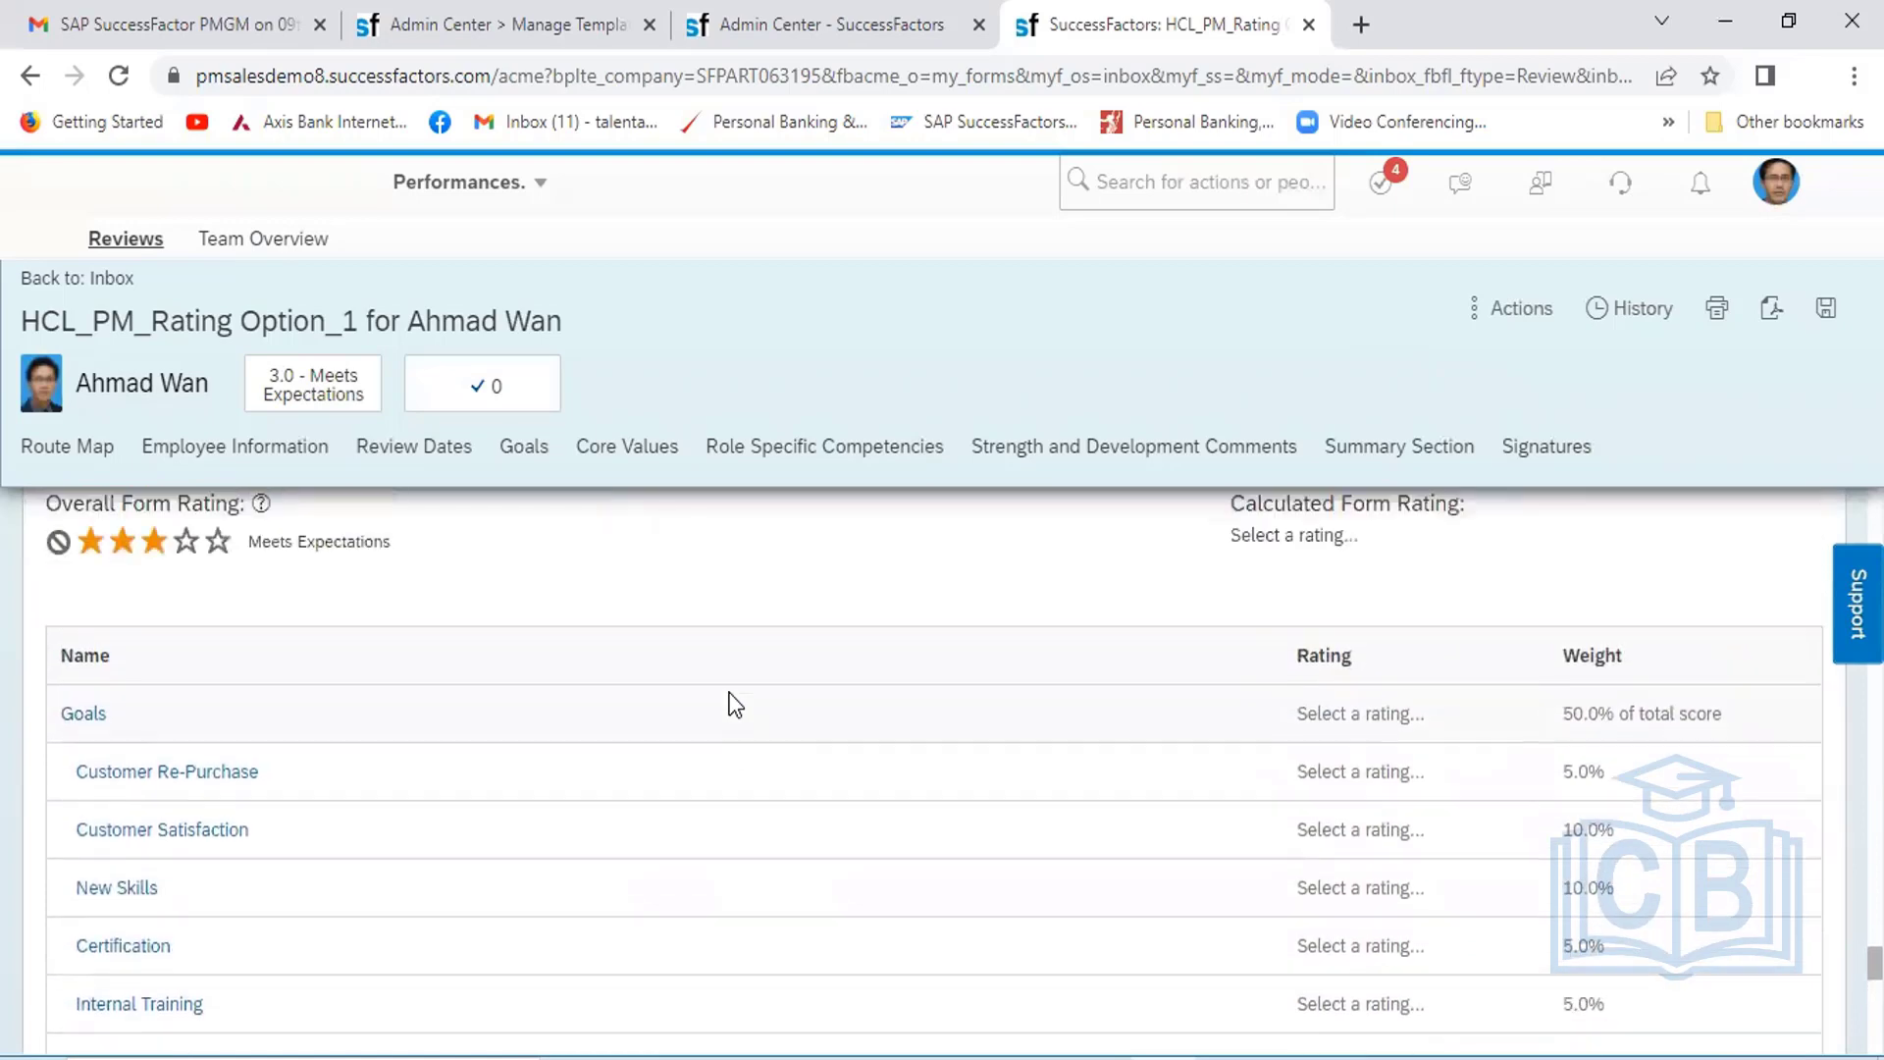
Finalize the employee's HCL_PM_Rating Option_1 form, send it to the manager for the next step, and show the En Route forms
{"action": "scroll", "coordinate": [735, 704], "scroll_direction": "up", "scroll_amount": 1}
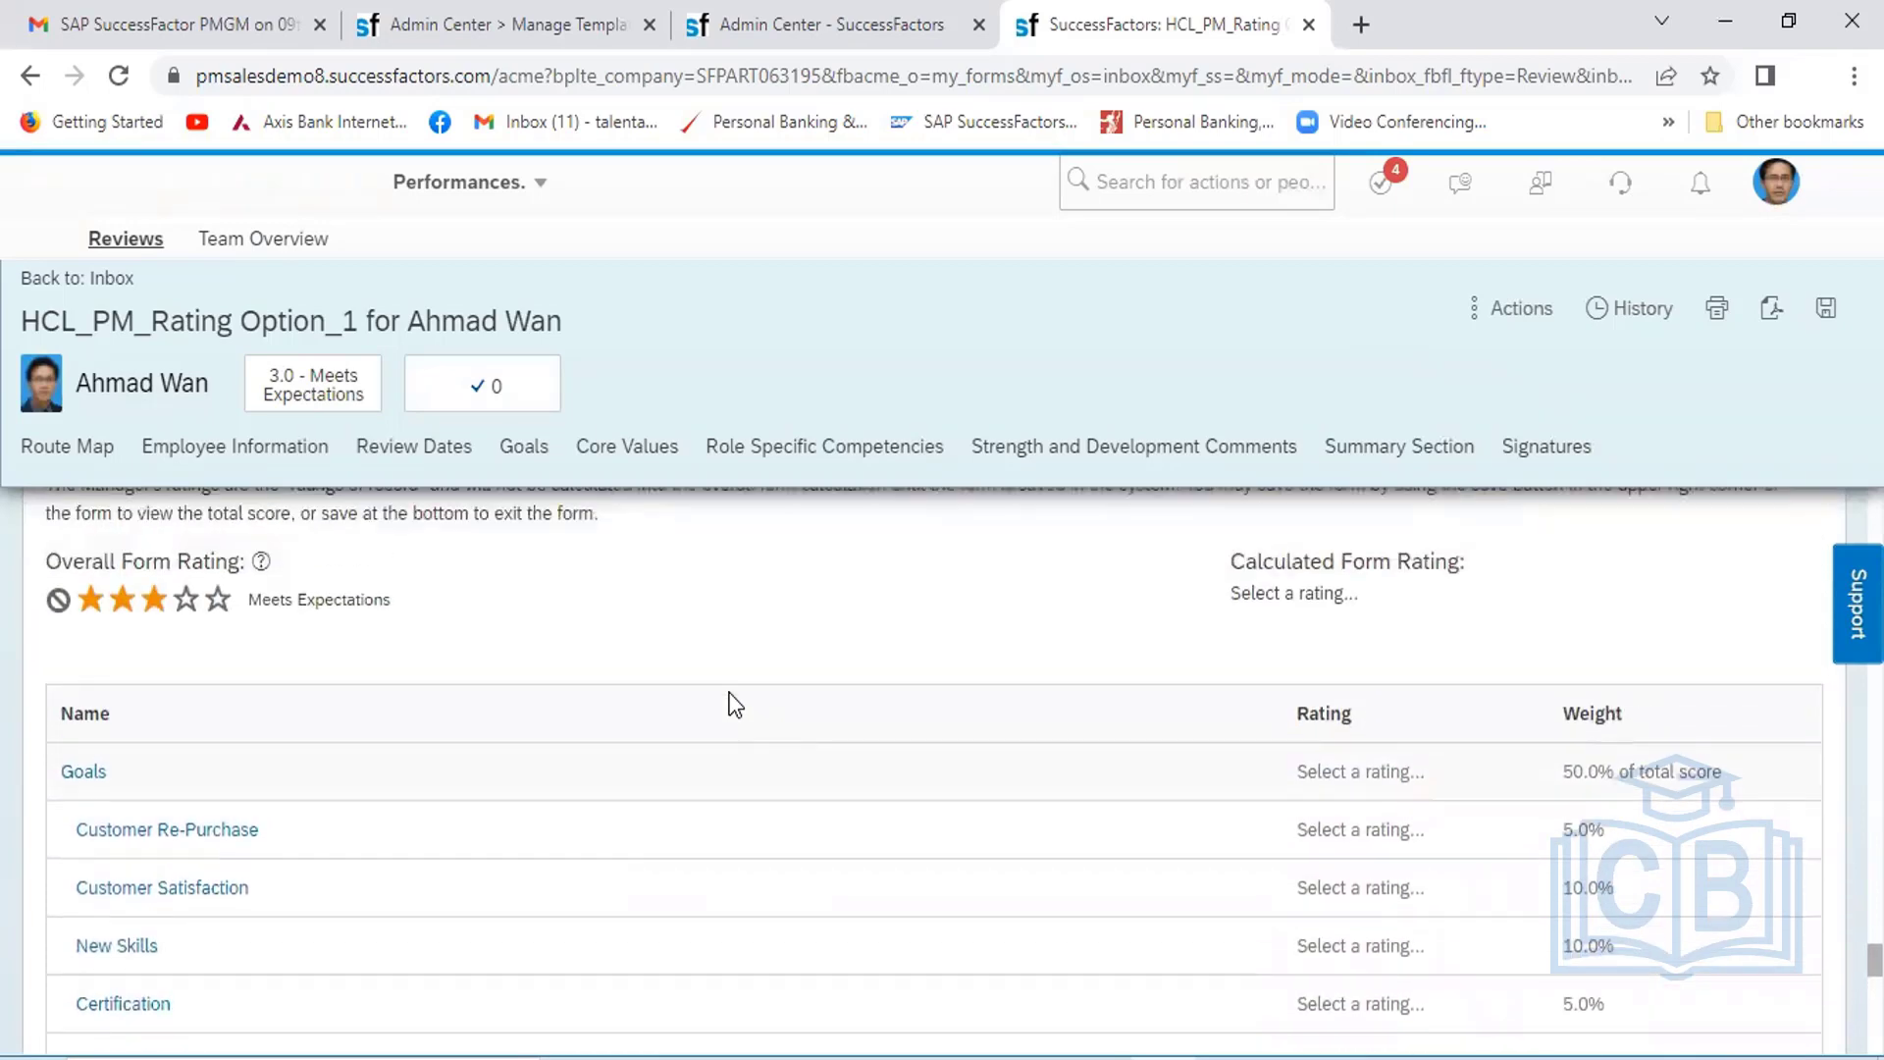
{"action": "scroll", "coordinate": [735, 704], "scroll_direction": "down", "scroll_amount": 6}
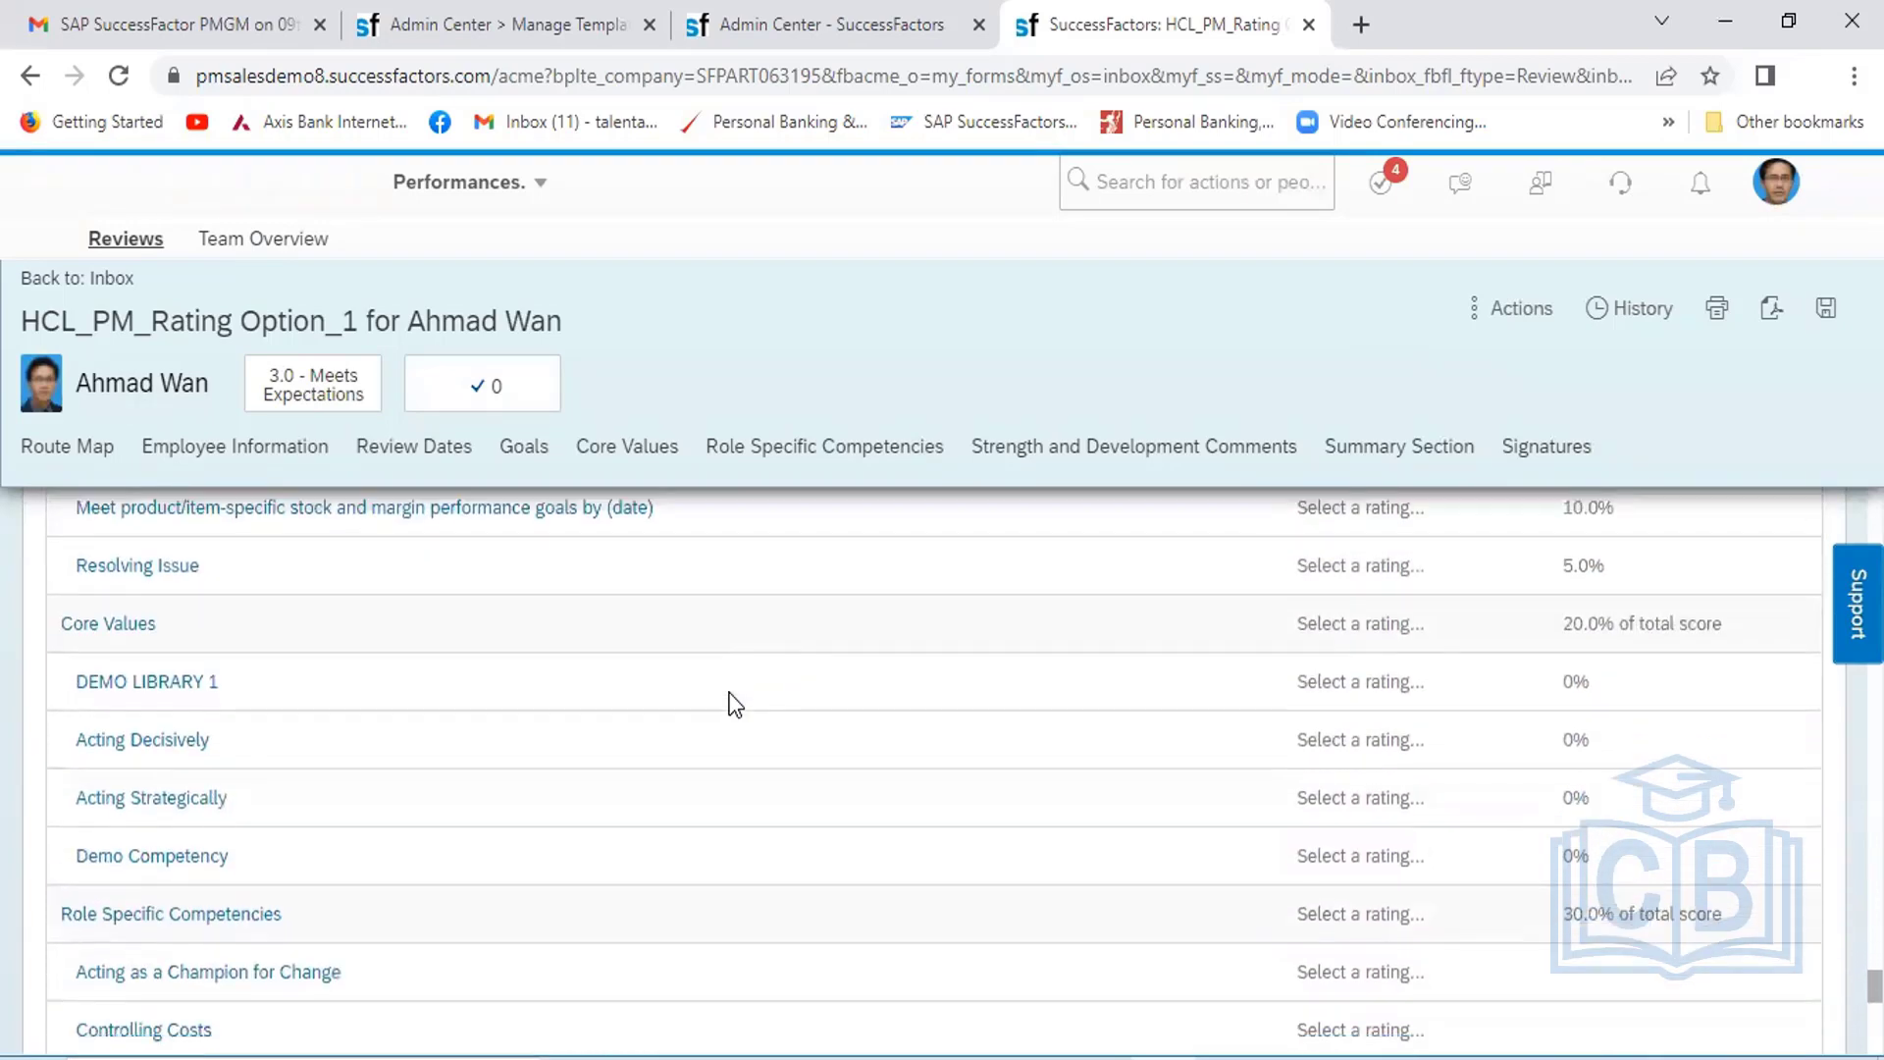
{"action": "scroll", "coordinate": [735, 704], "scroll_direction": "down", "scroll_amount": 4}
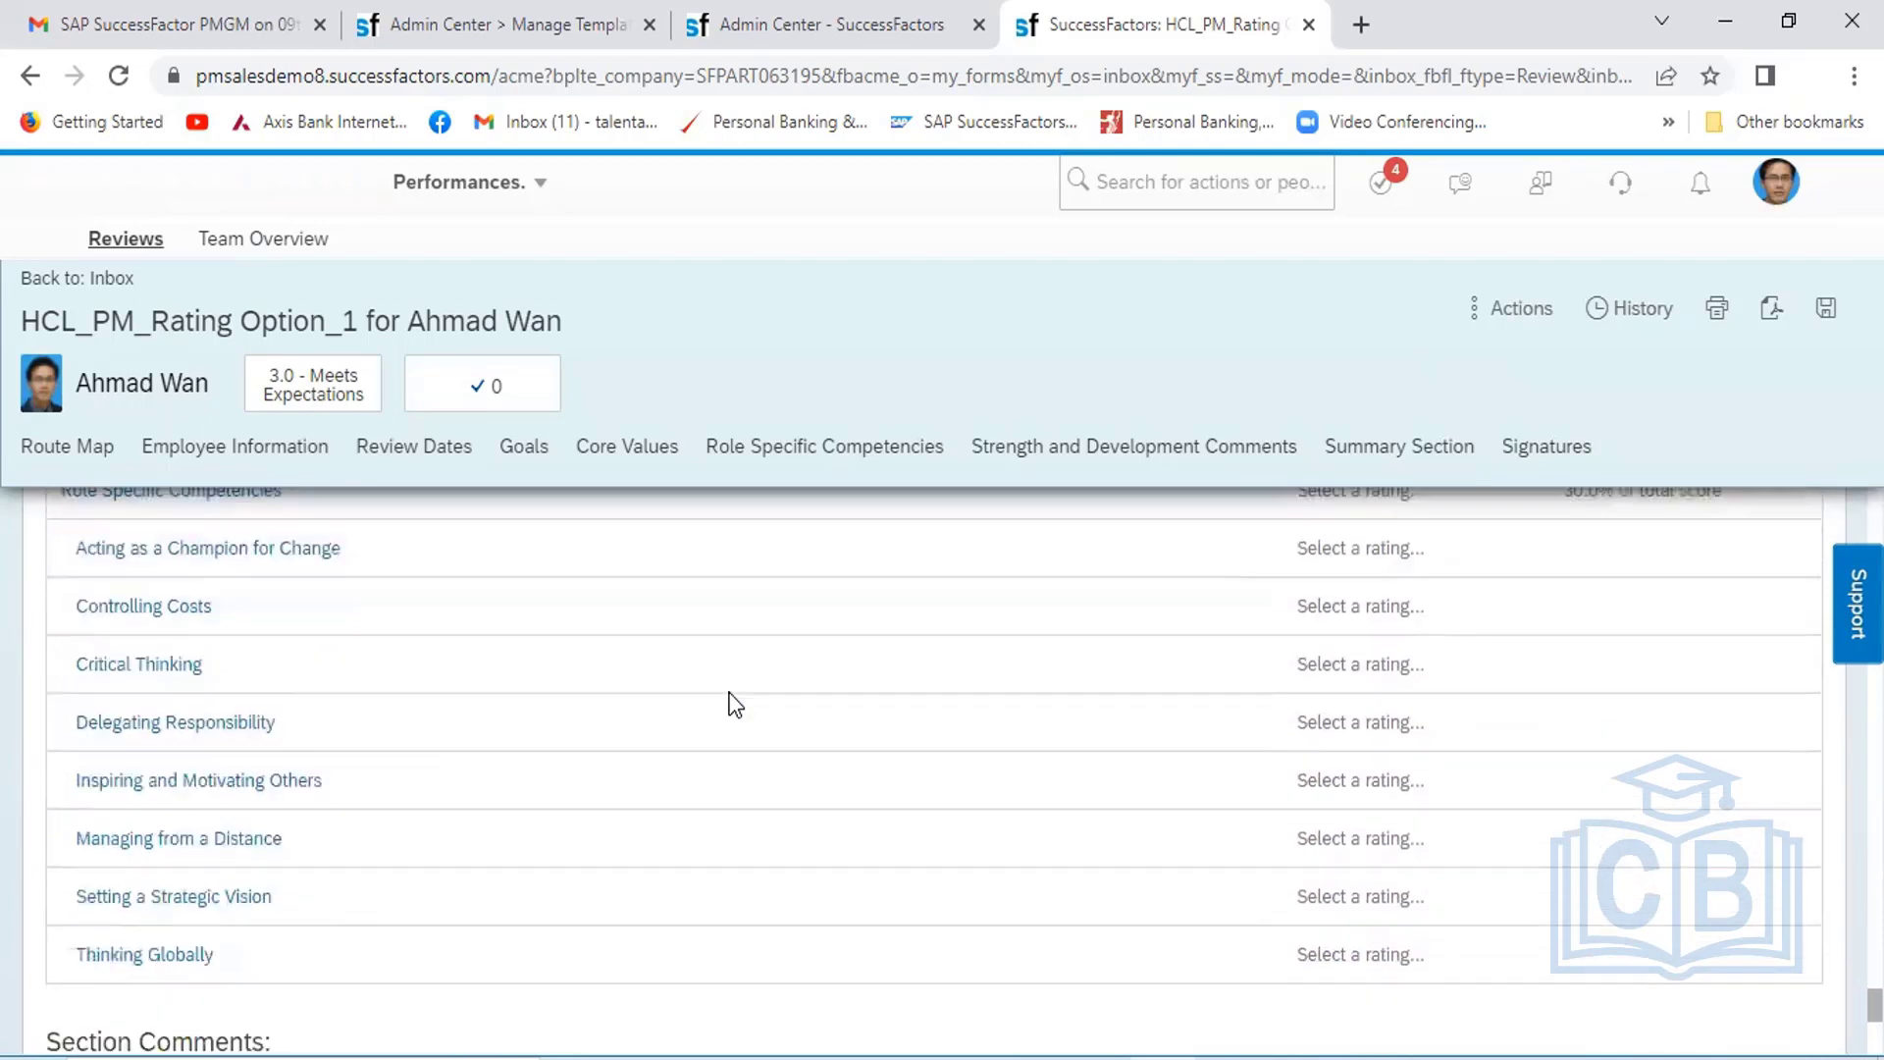
{"action": "scroll", "coordinate": [735, 704], "scroll_direction": "down", "scroll_amount": 6}
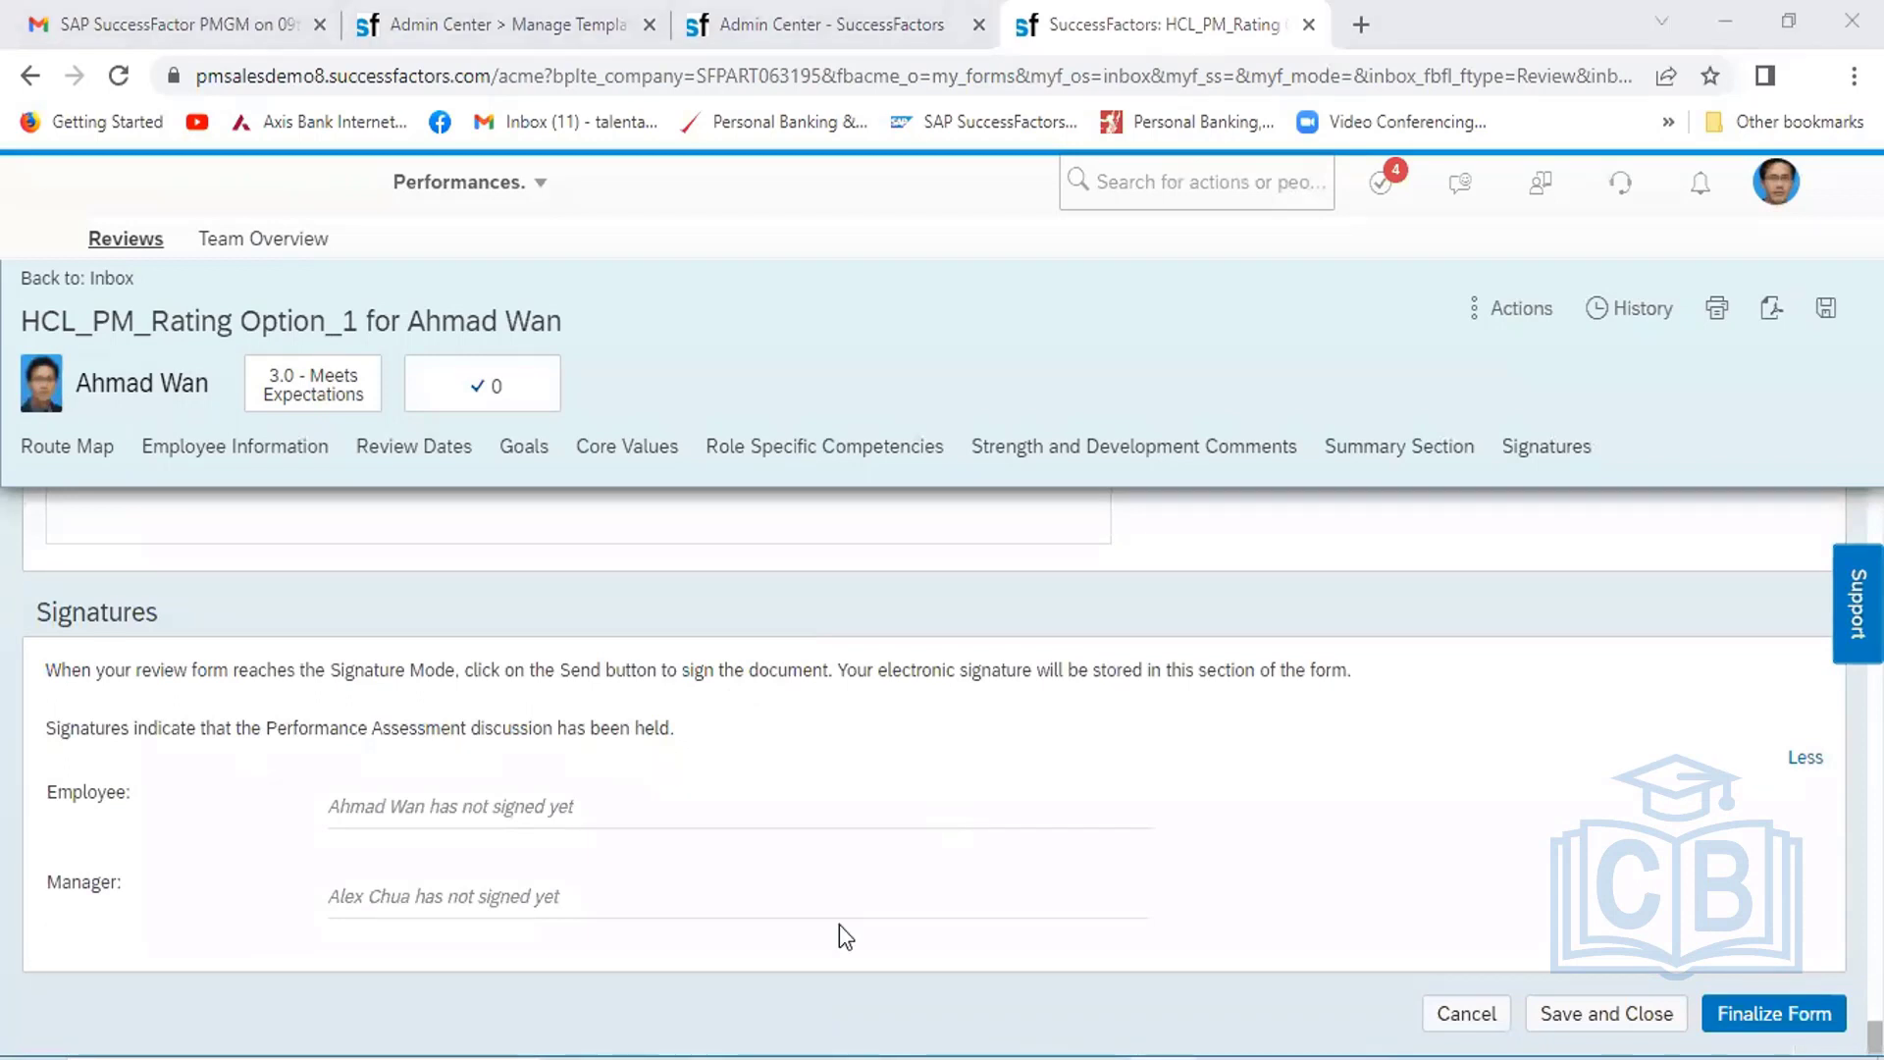
{"action": "left_click", "coordinate": [1751, 1006]}
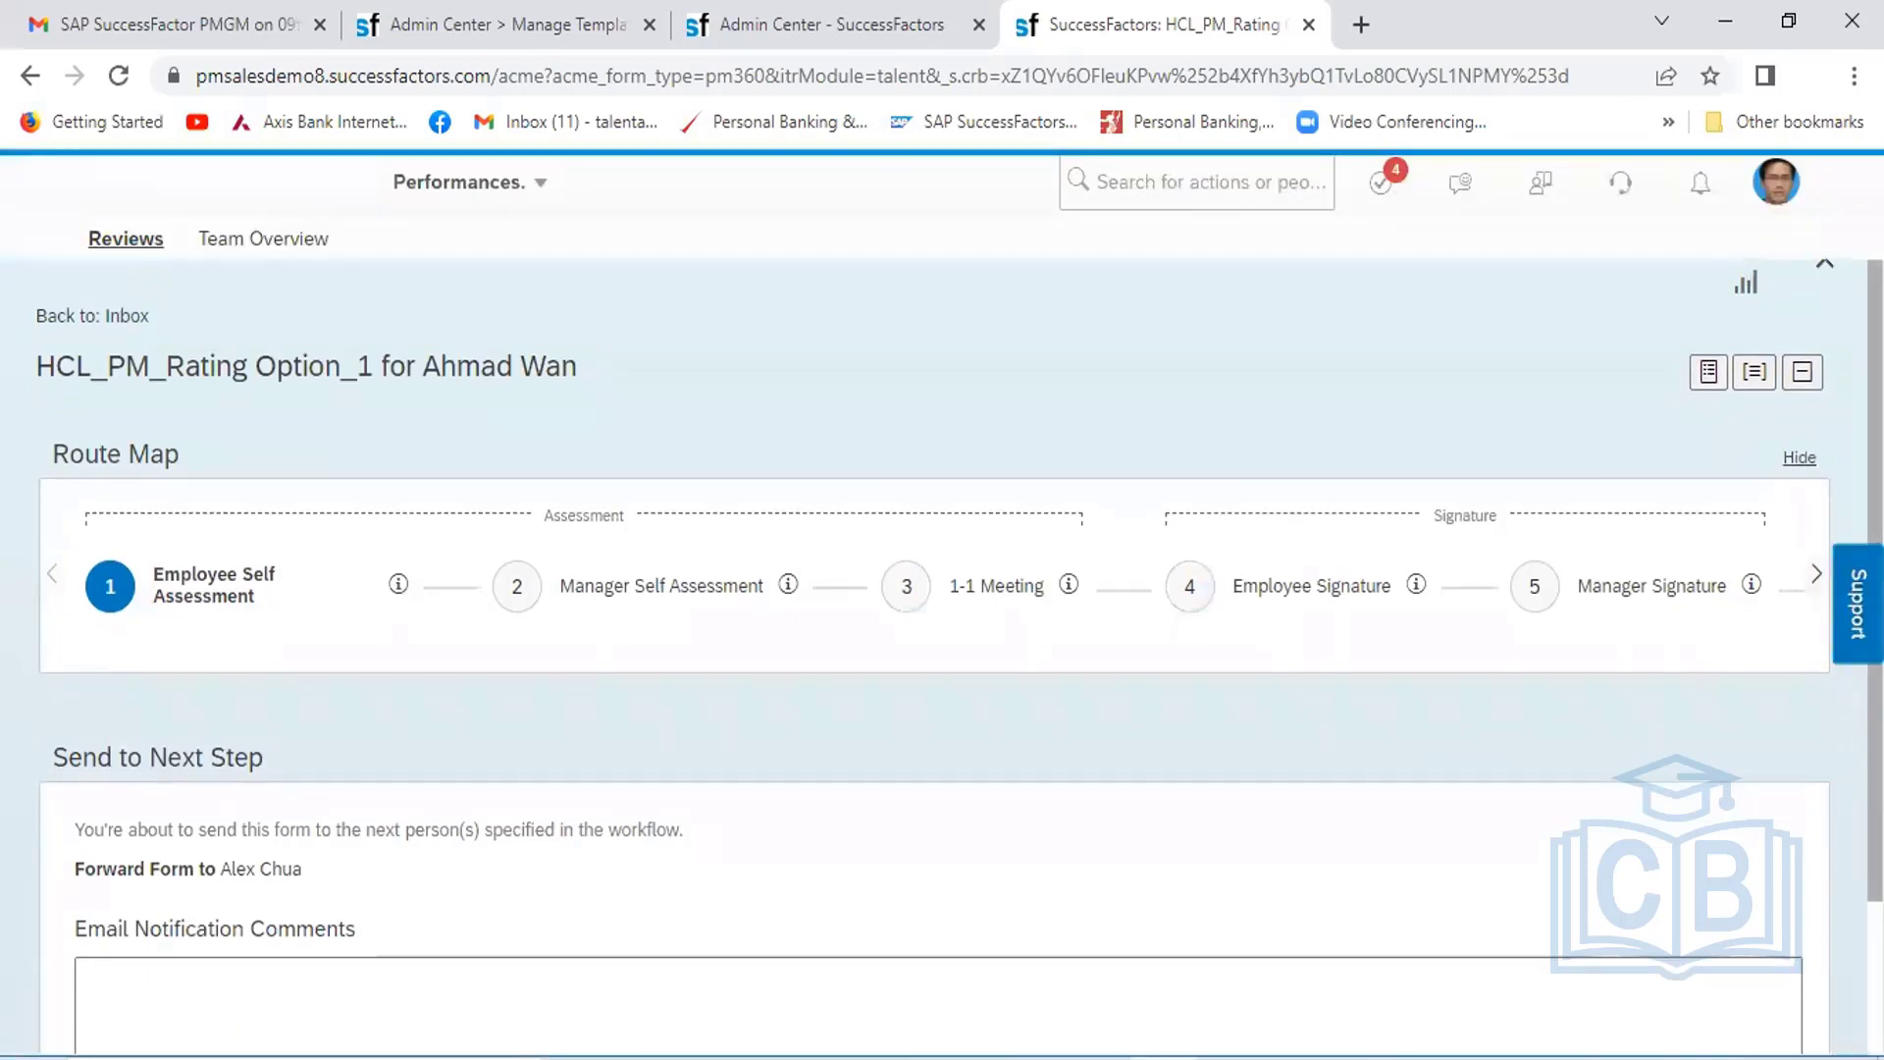
{"action": "scroll", "coordinate": [941, 657], "scroll_direction": "down", "scroll_amount": 2}
{"action": "left_click", "coordinate": [1756, 1024]}
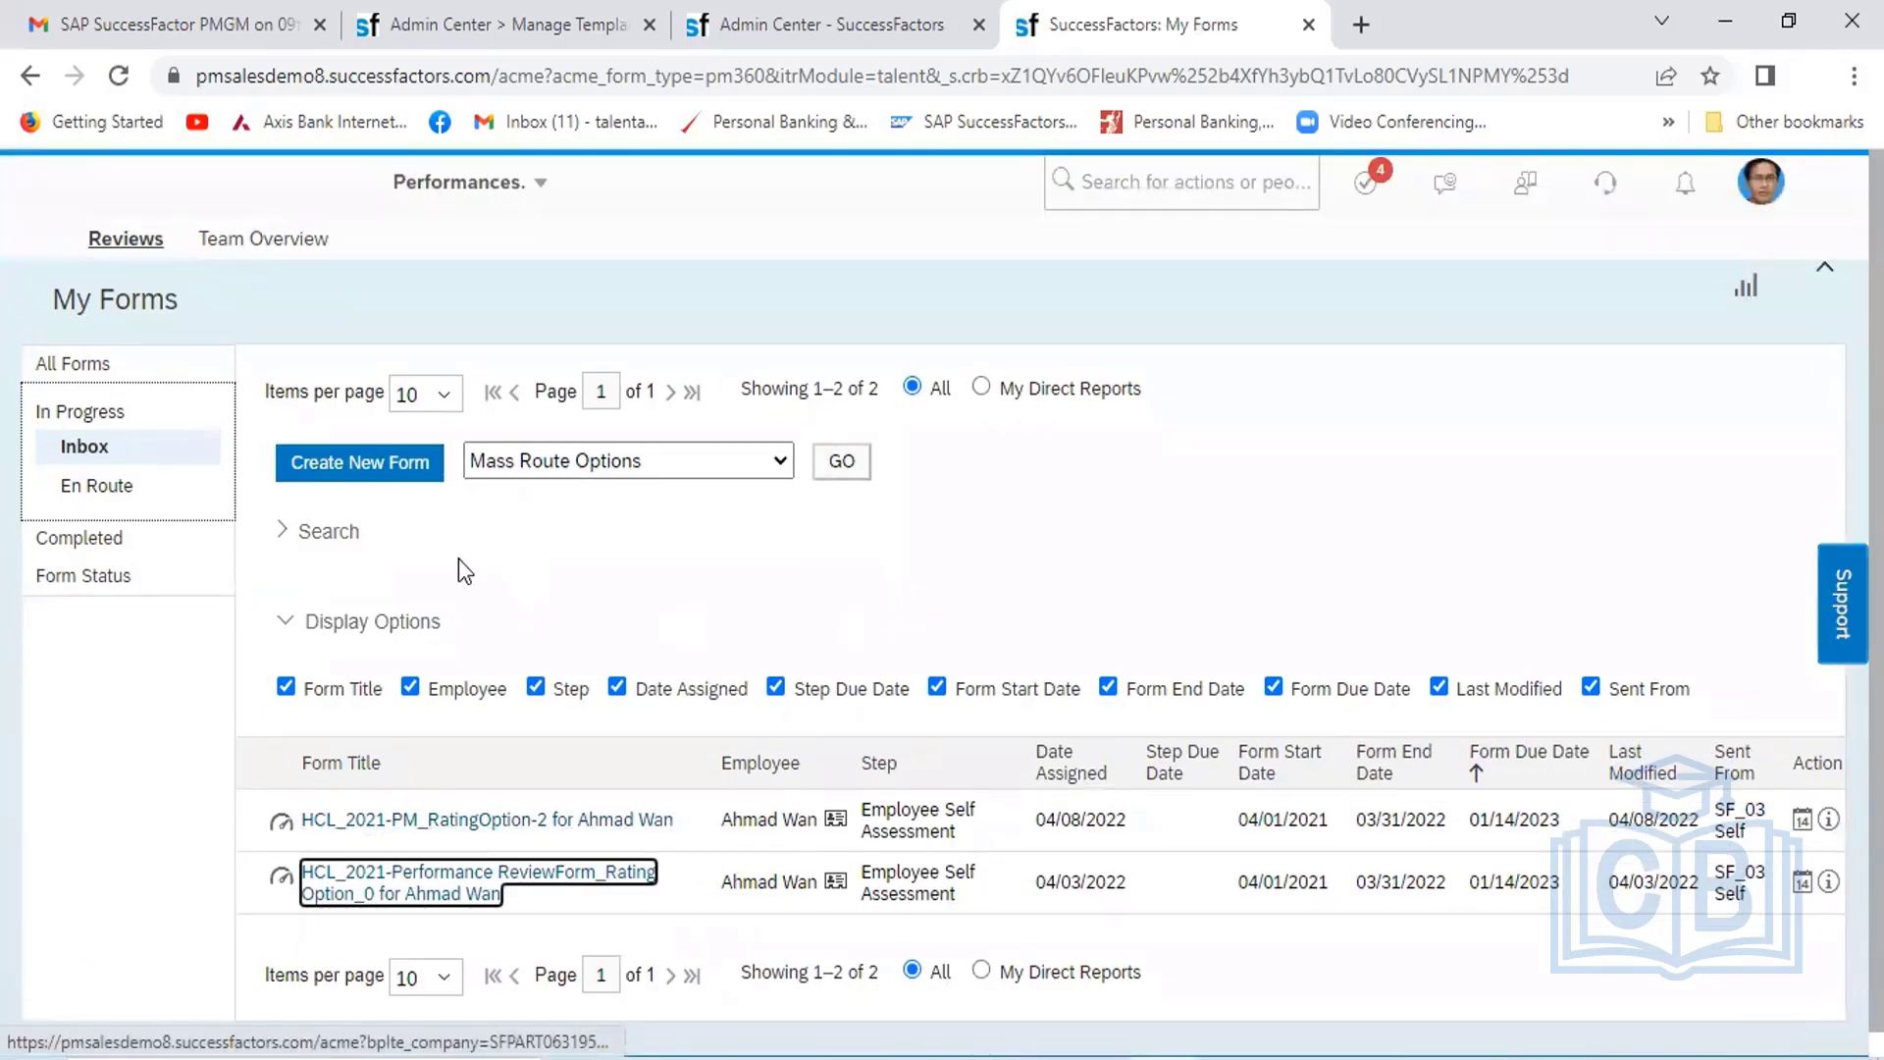
{"action": "left_click", "coordinate": [106, 488]}
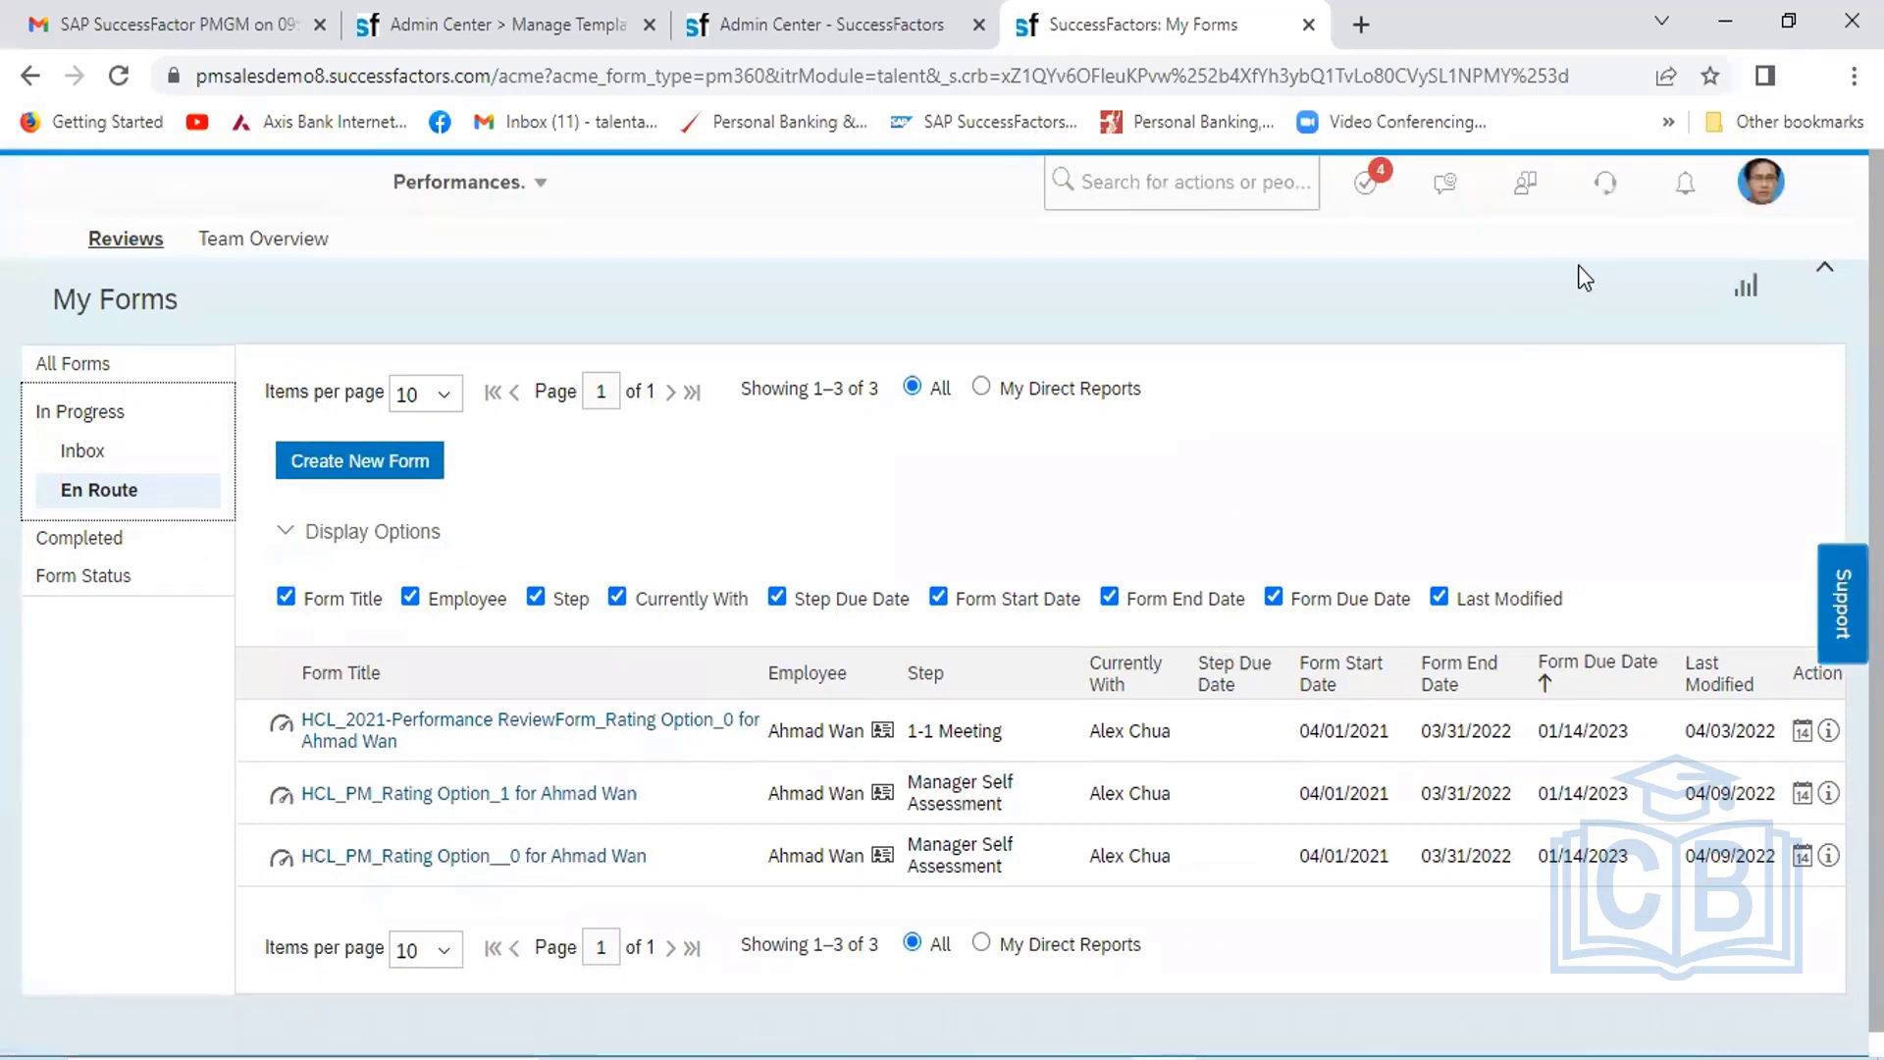
Proxy as the employee's manager by selecting the manager's name as the target user
{"action": "left_click", "coordinate": [1777, 200]}
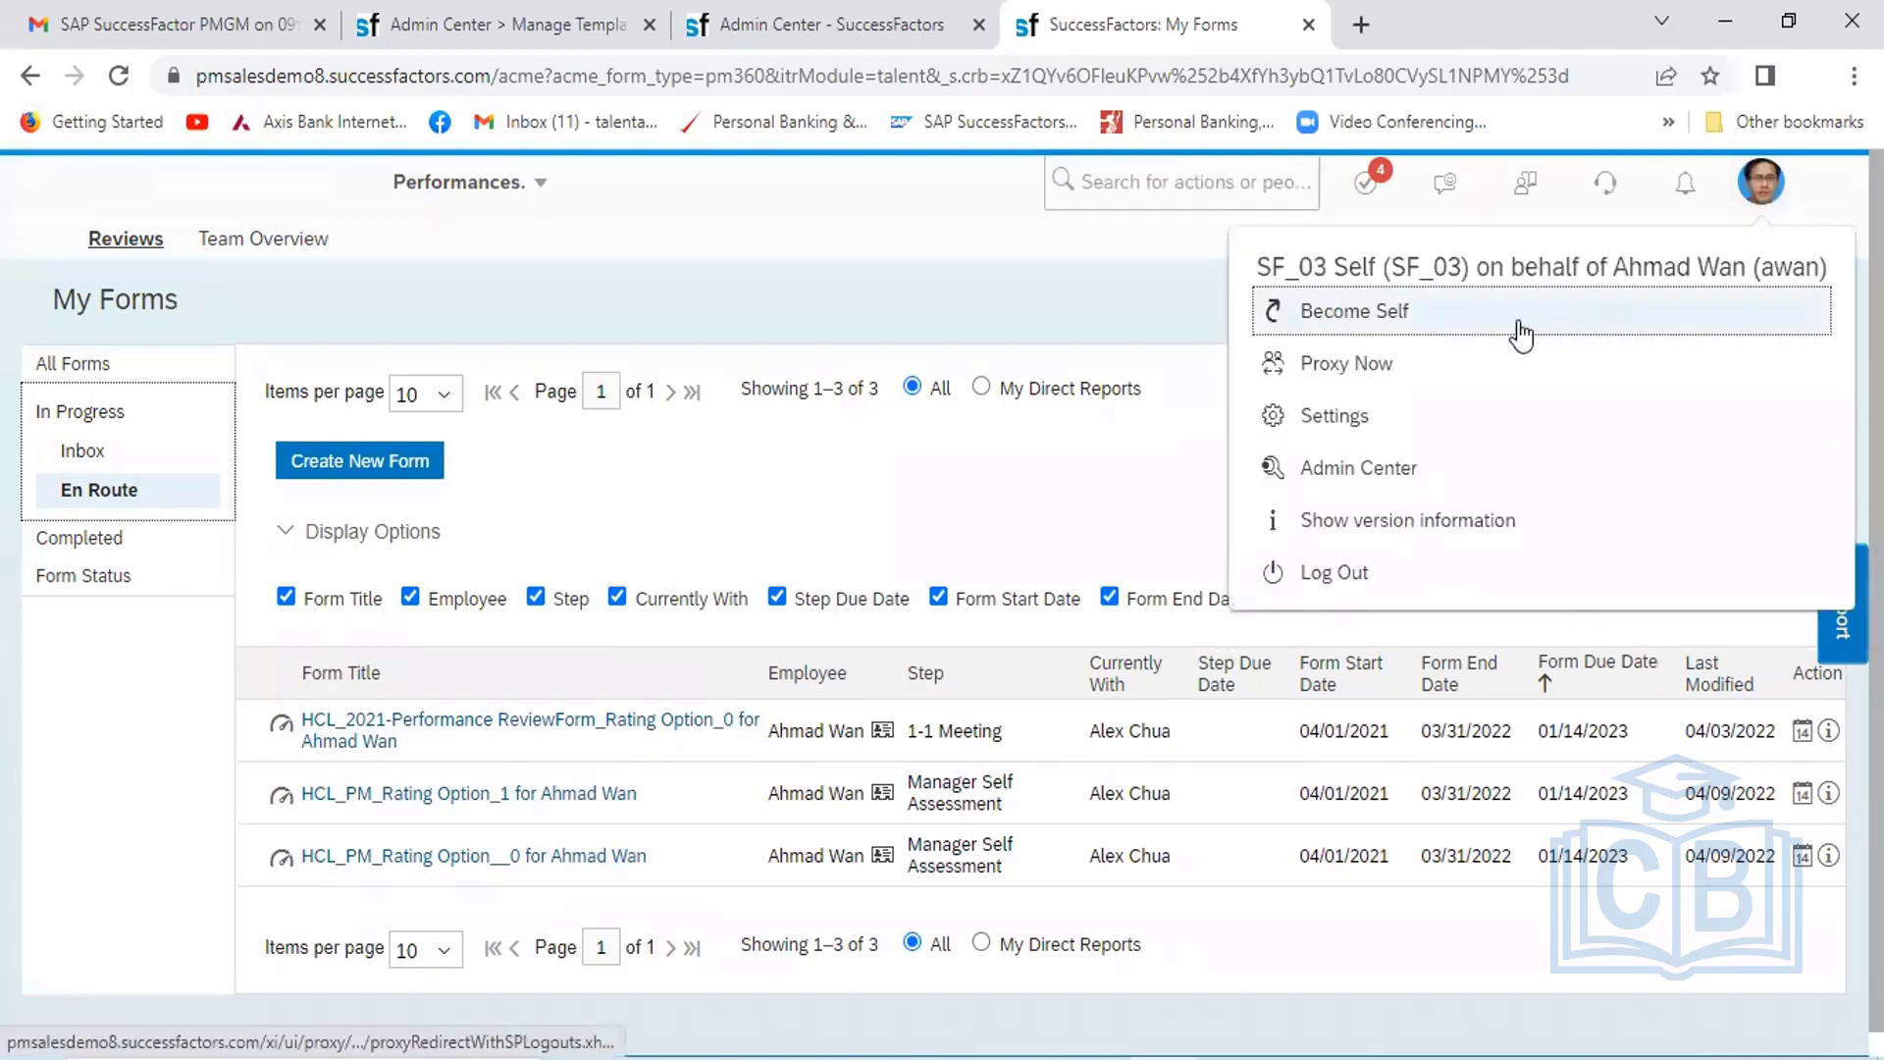
{"action": "left_click", "coordinate": [1433, 365]}
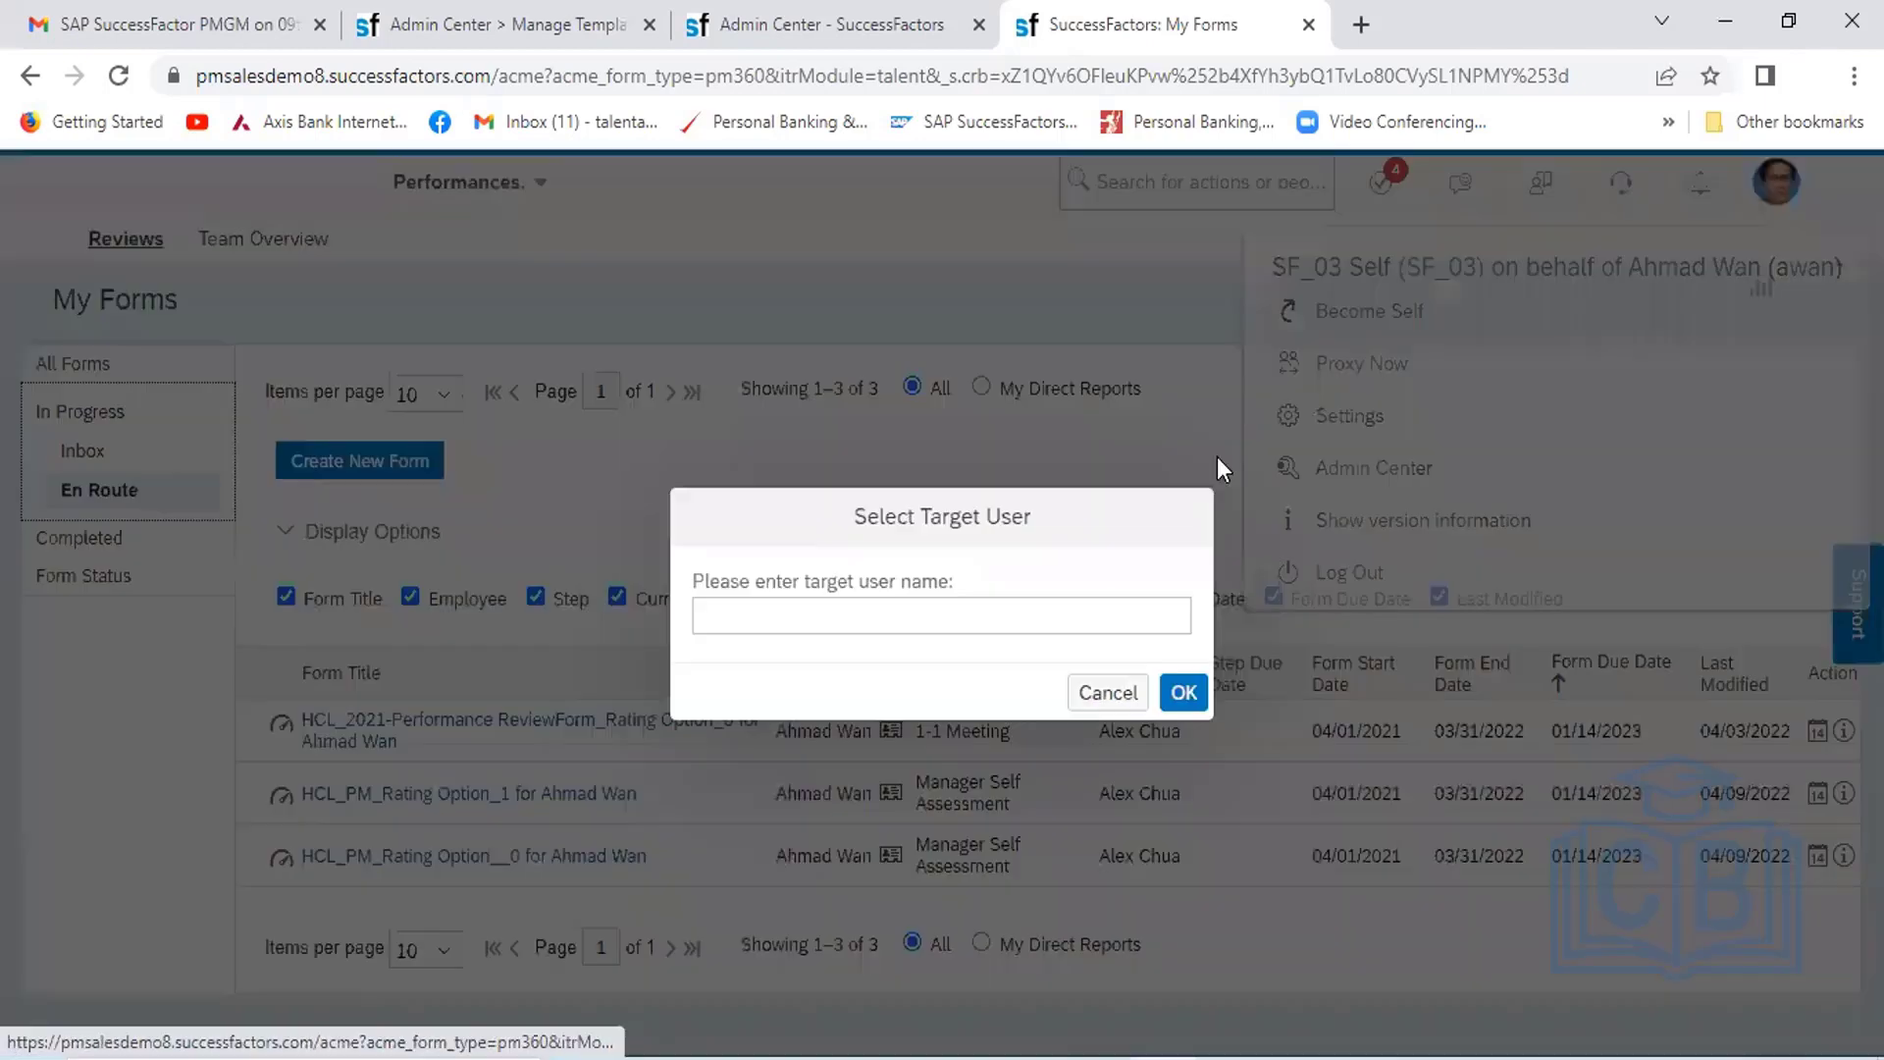
{"action": "left_click", "coordinate": [1026, 614]}
{"action": "type", "text": "Alex"}
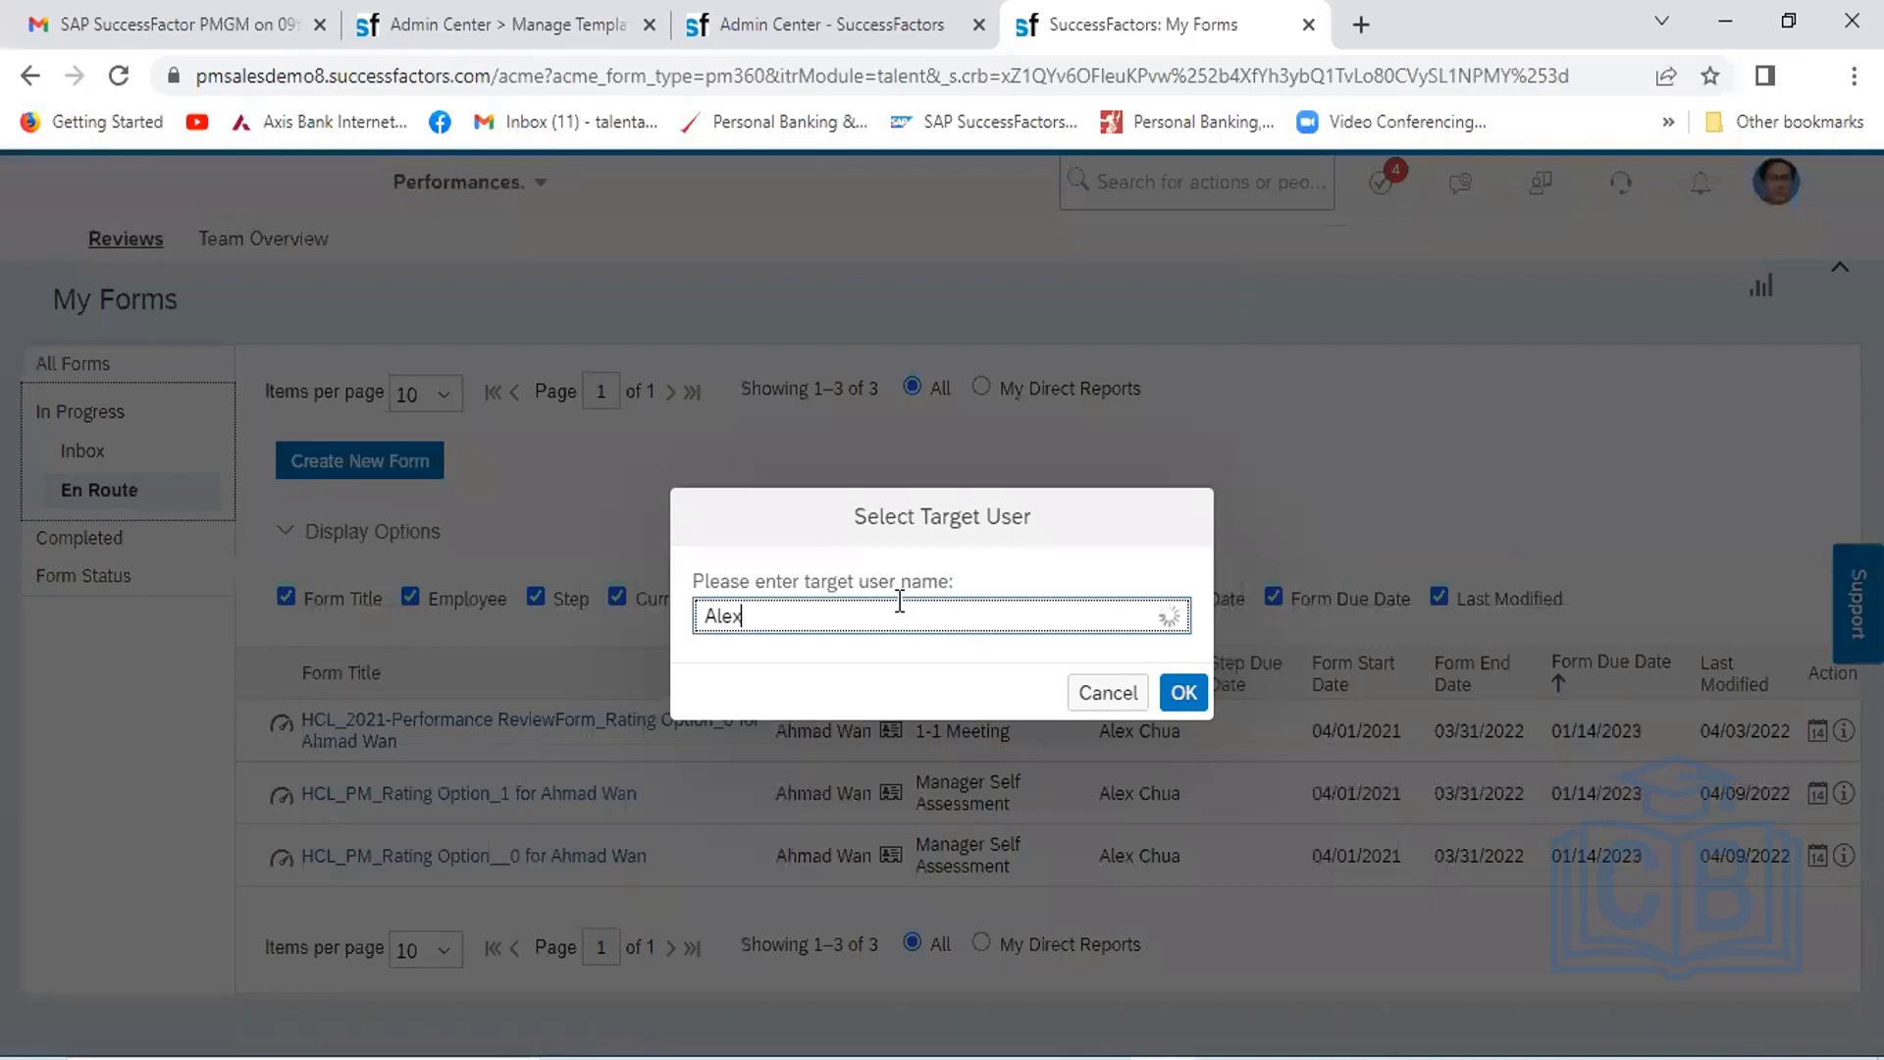
{"action": "left_click", "coordinate": [858, 683]}
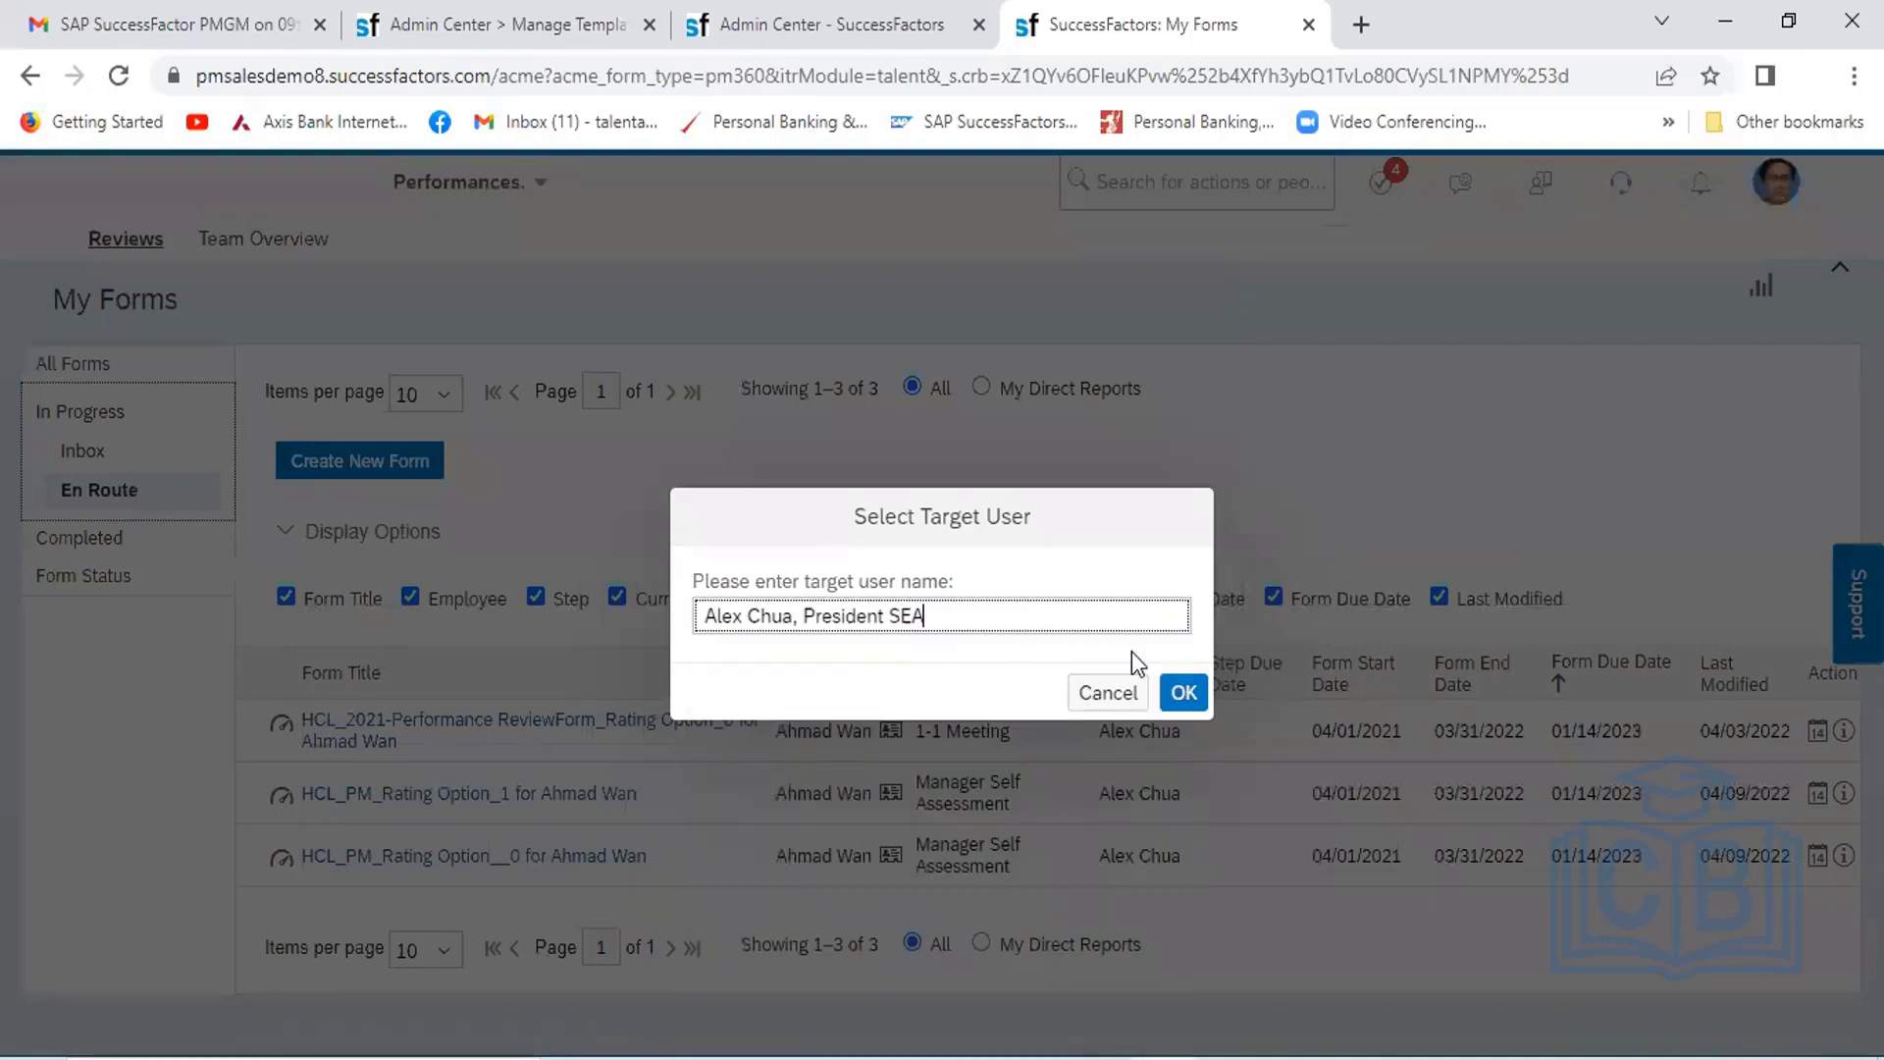
{"action": "left_click", "coordinate": [1181, 684]}
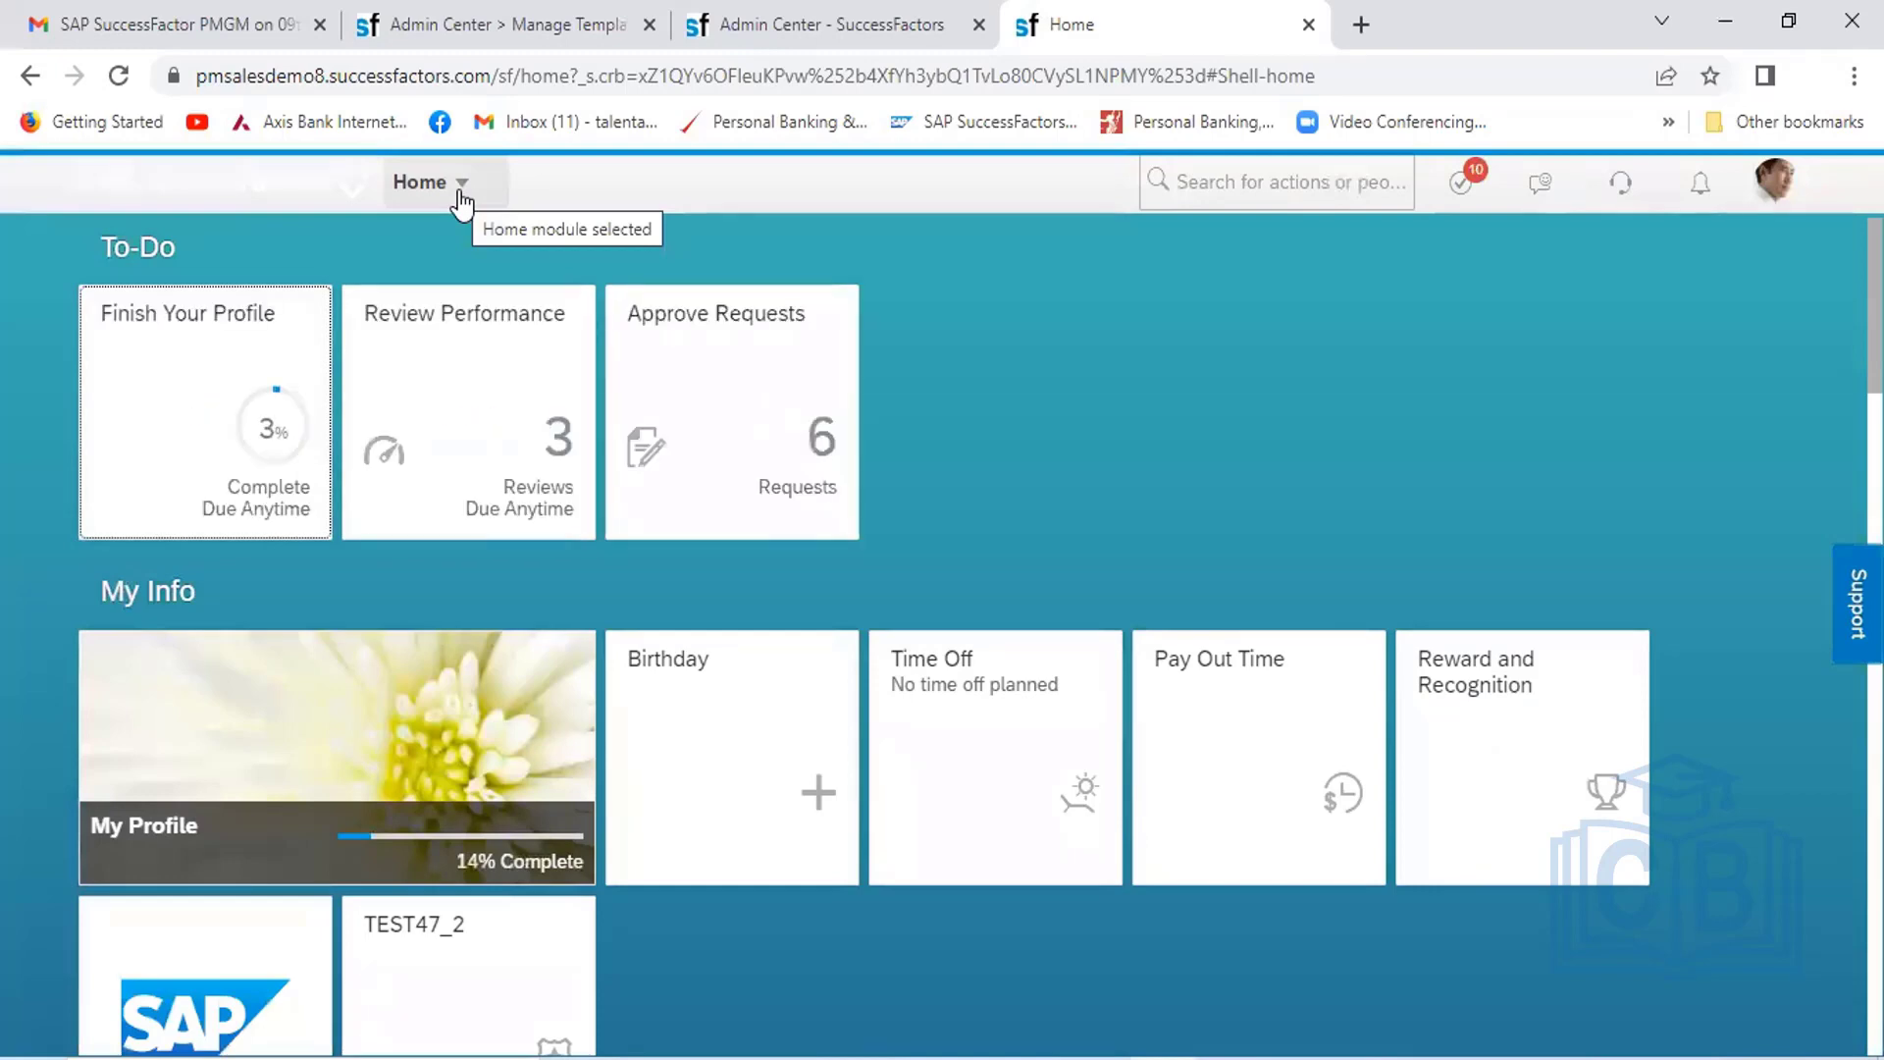
Go to the manager's Performances inbox and open the employee's HCL_PM_Rating Option_1 form
{"action": "left_click", "coordinate": [461, 203]}
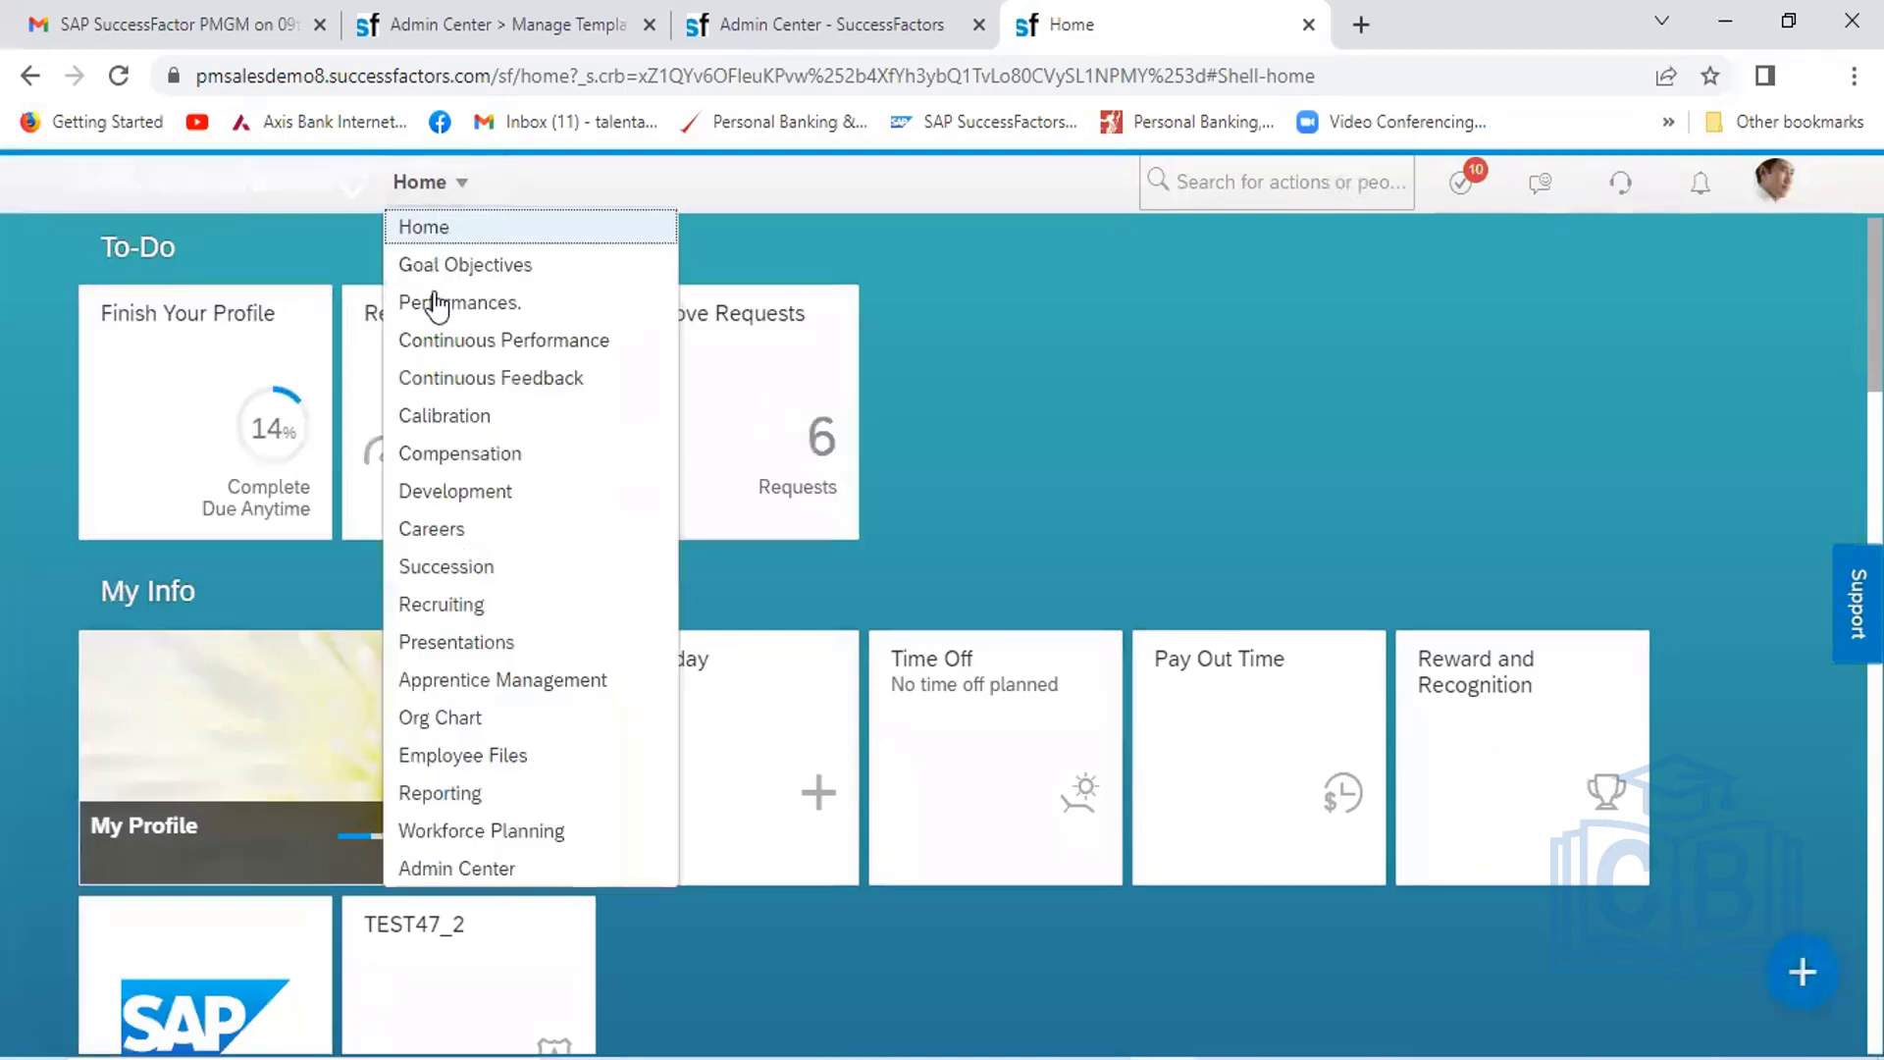
{"action": "left_click", "coordinate": [457, 302]}
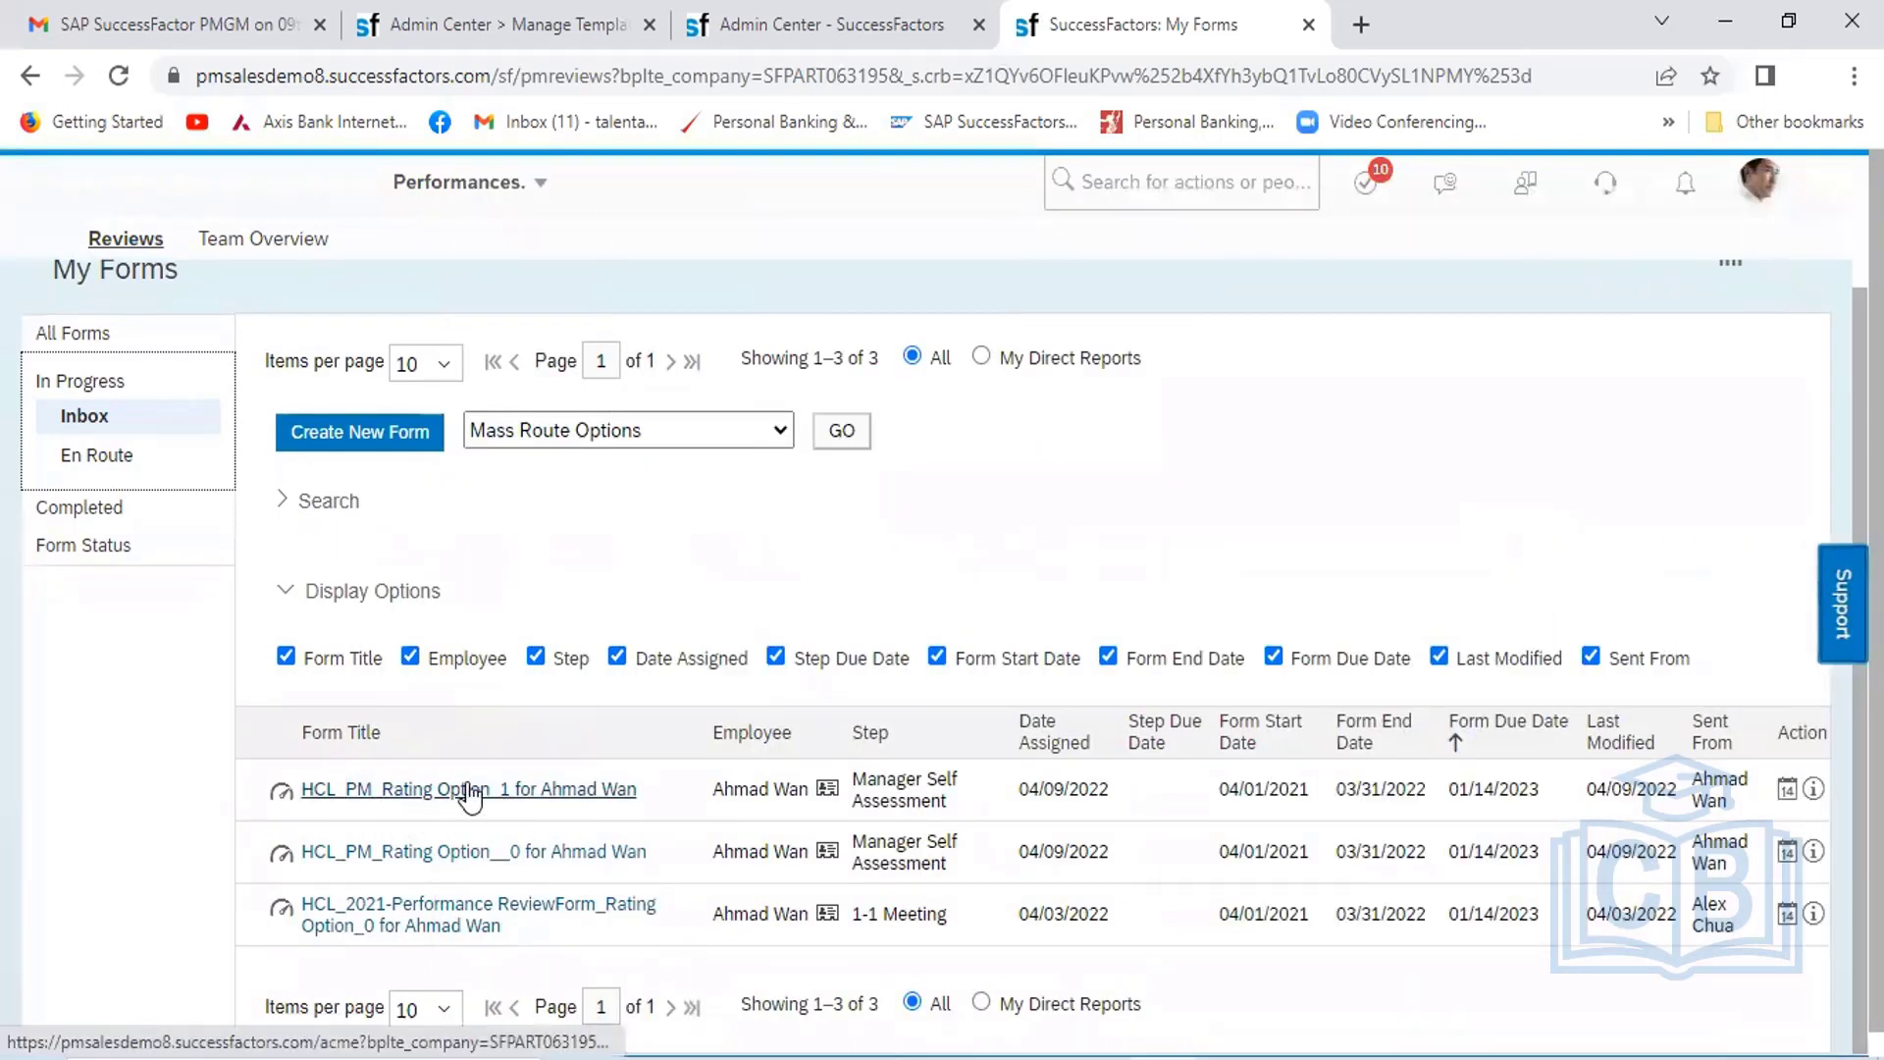
{"action": "left_click", "coordinate": [437, 791]}
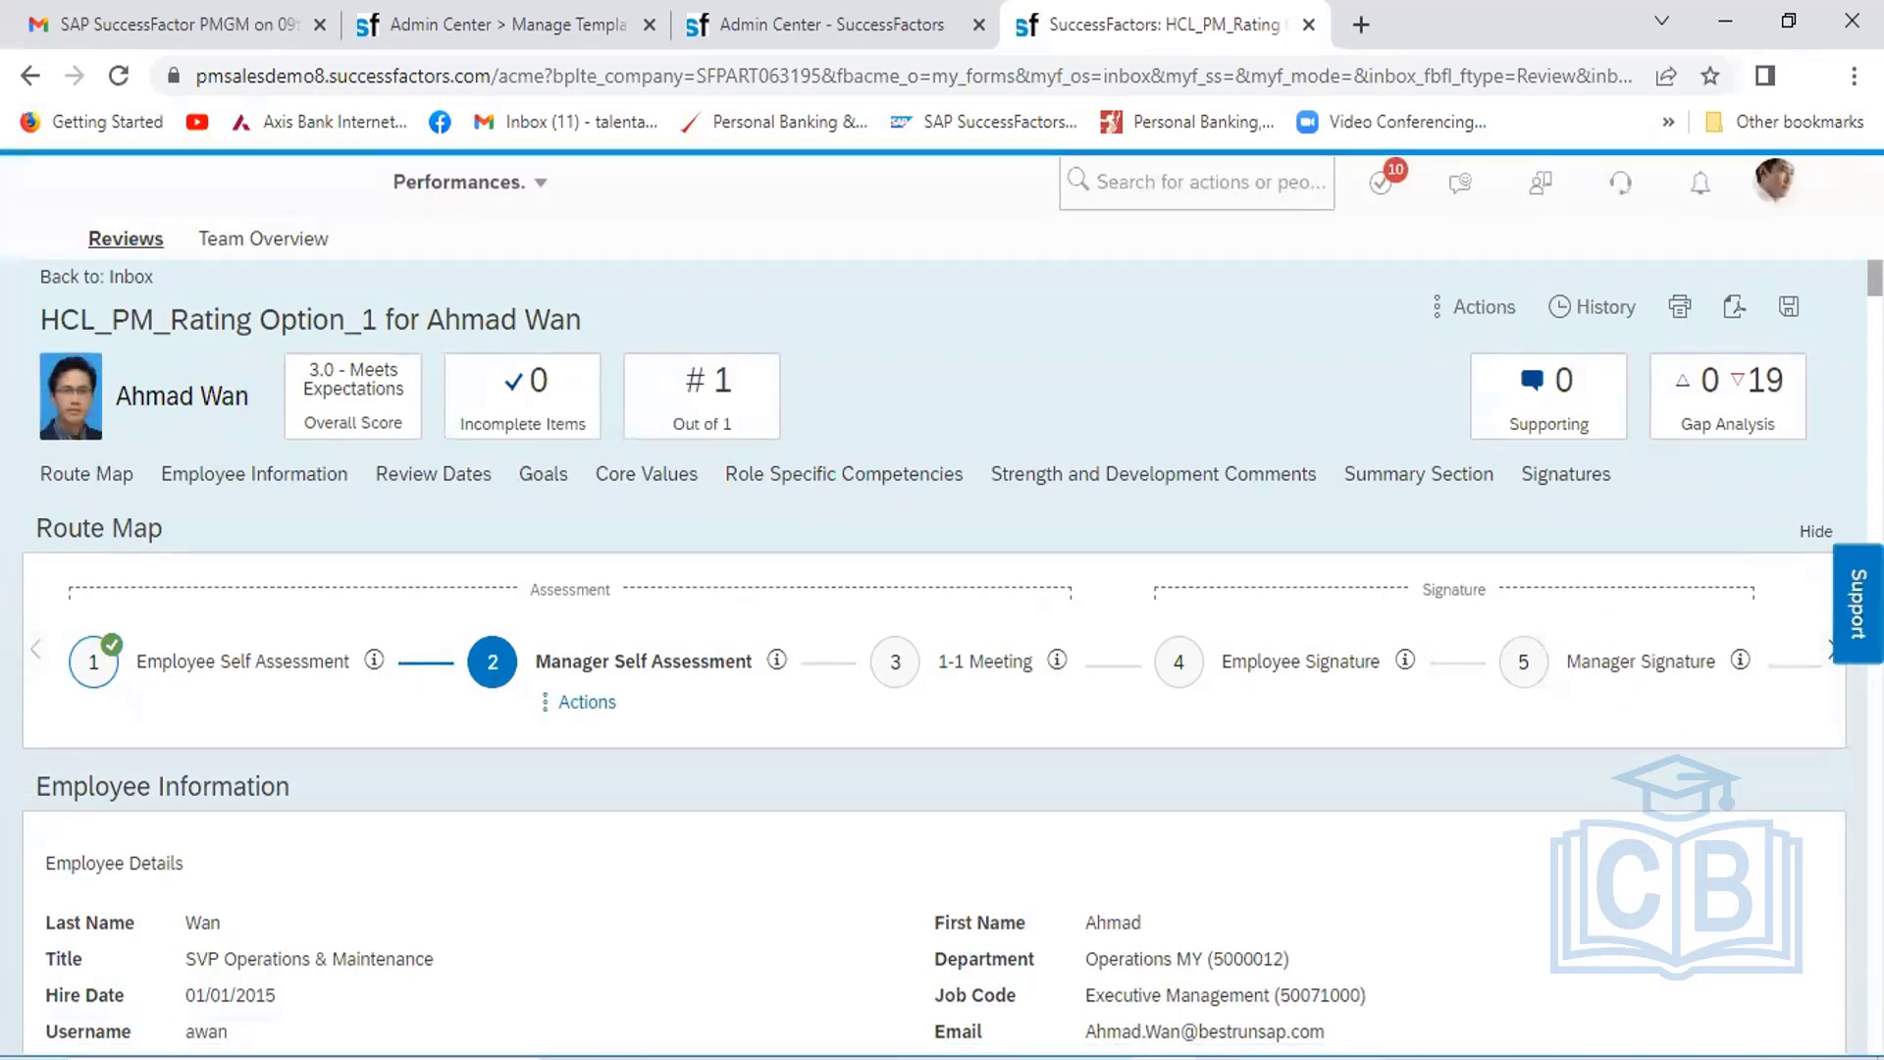
Examine the manager's rating boxes and the employee's ratings under Ratings from Others across the goals, competencies, summary and signatures sections
{"action": "scroll", "coordinate": [934, 656], "scroll_direction": "down", "scroll_amount": 7}
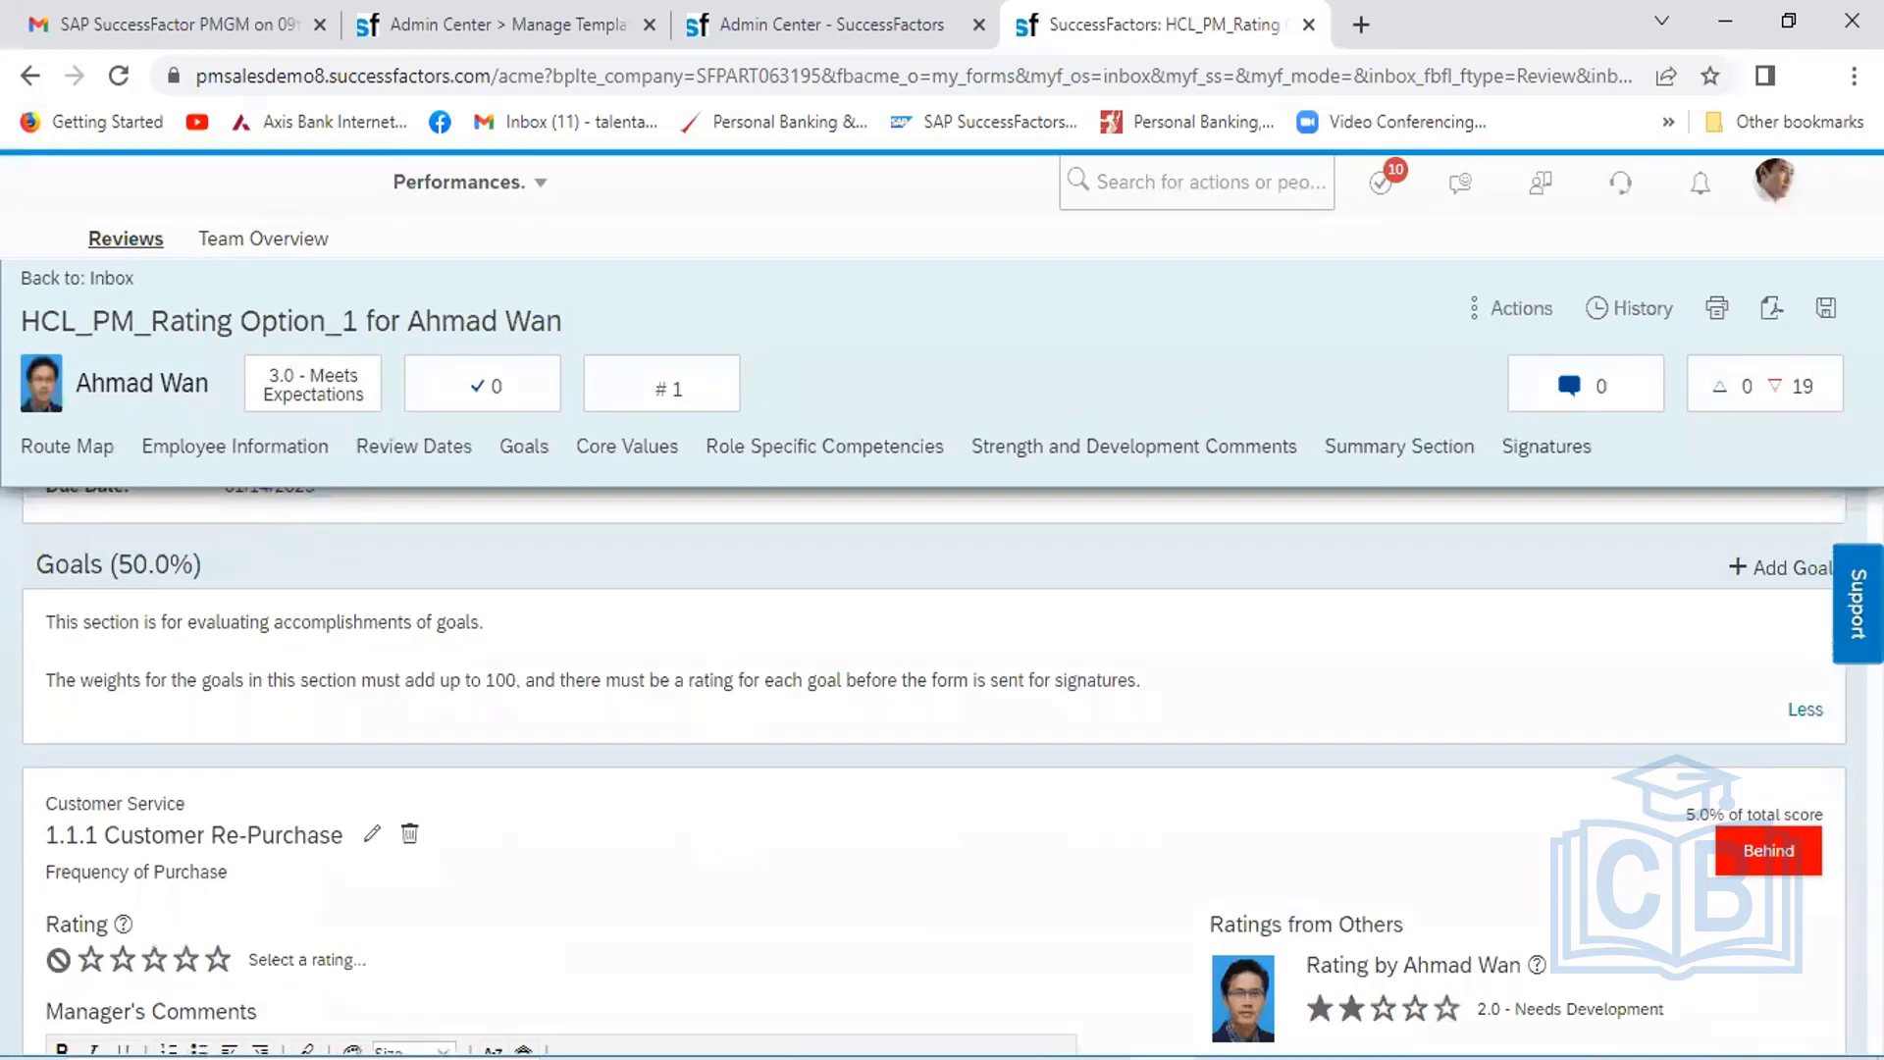
{"action": "scroll", "coordinate": [934, 656], "scroll_direction": "down", "scroll_amount": 1}
{"action": "scroll", "coordinate": [934, 655], "scroll_direction": "down", "scroll_amount": 2}
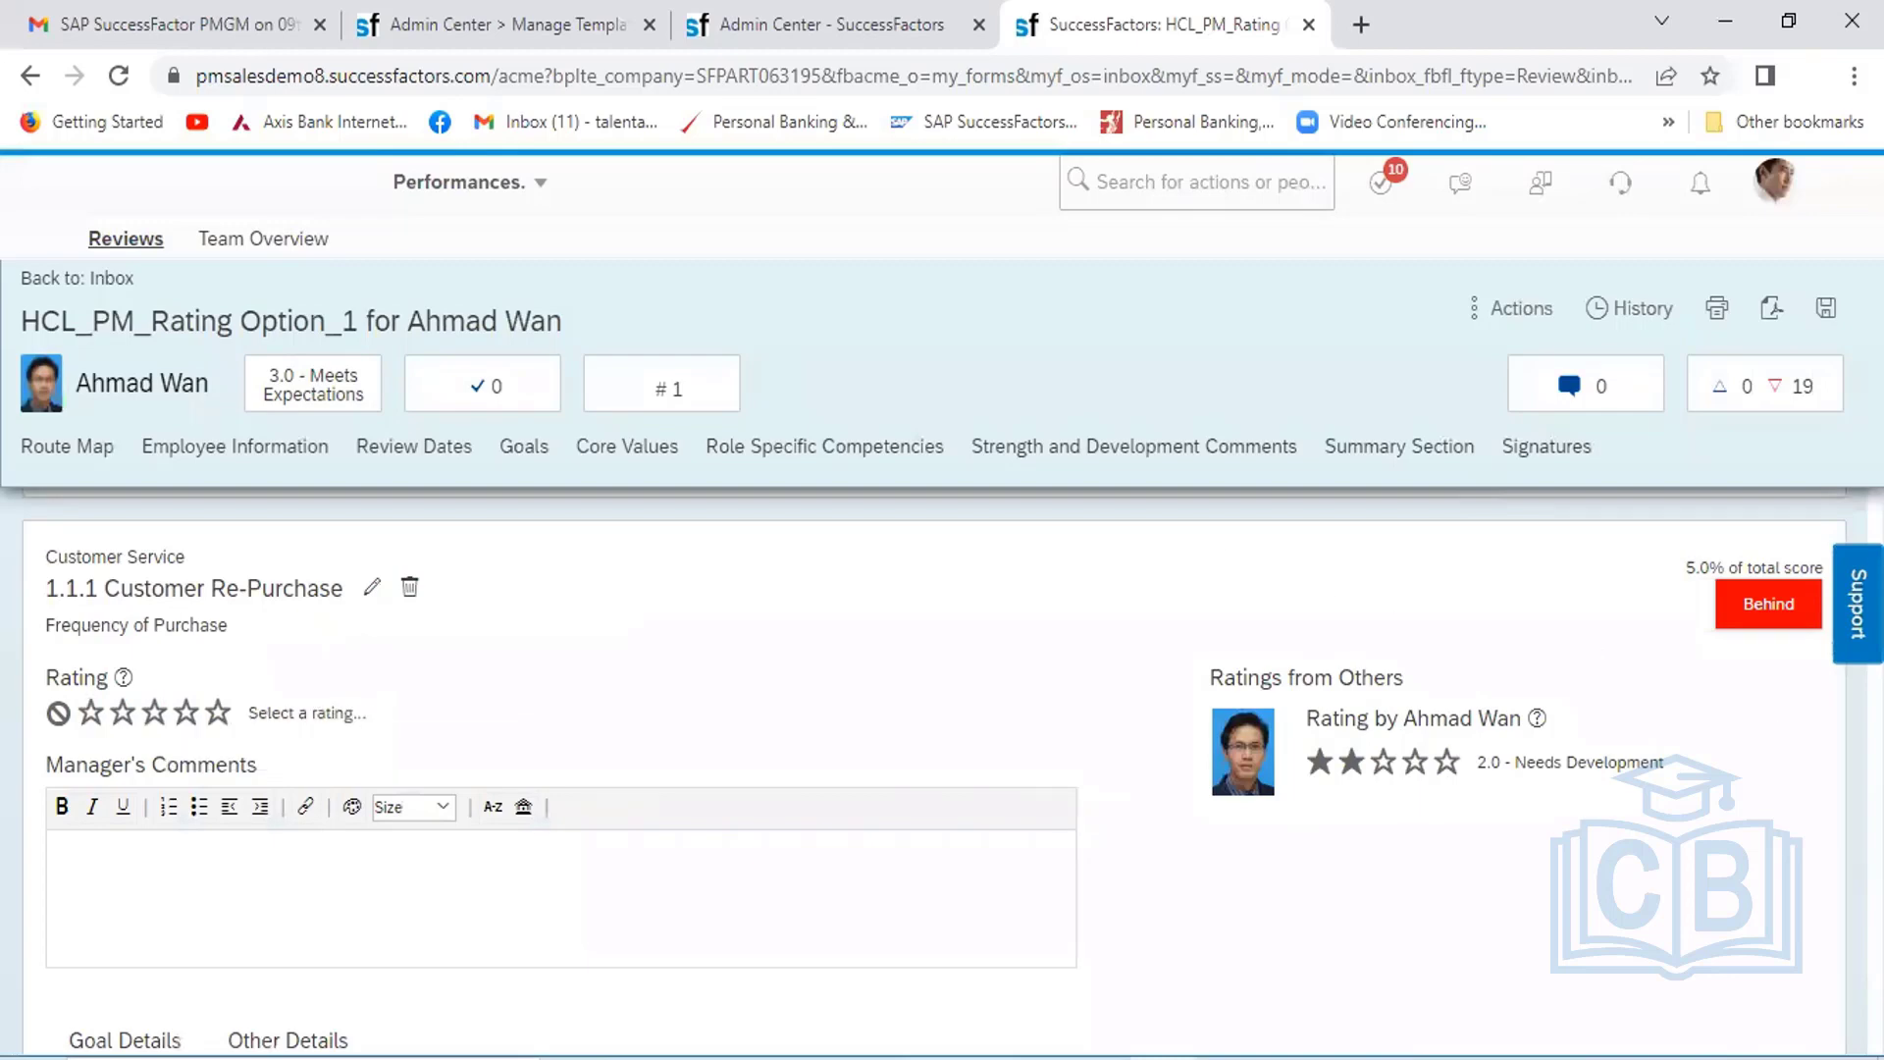
{"action": "scroll", "coordinate": [932, 770], "scroll_direction": "down", "scroll_amount": 18}
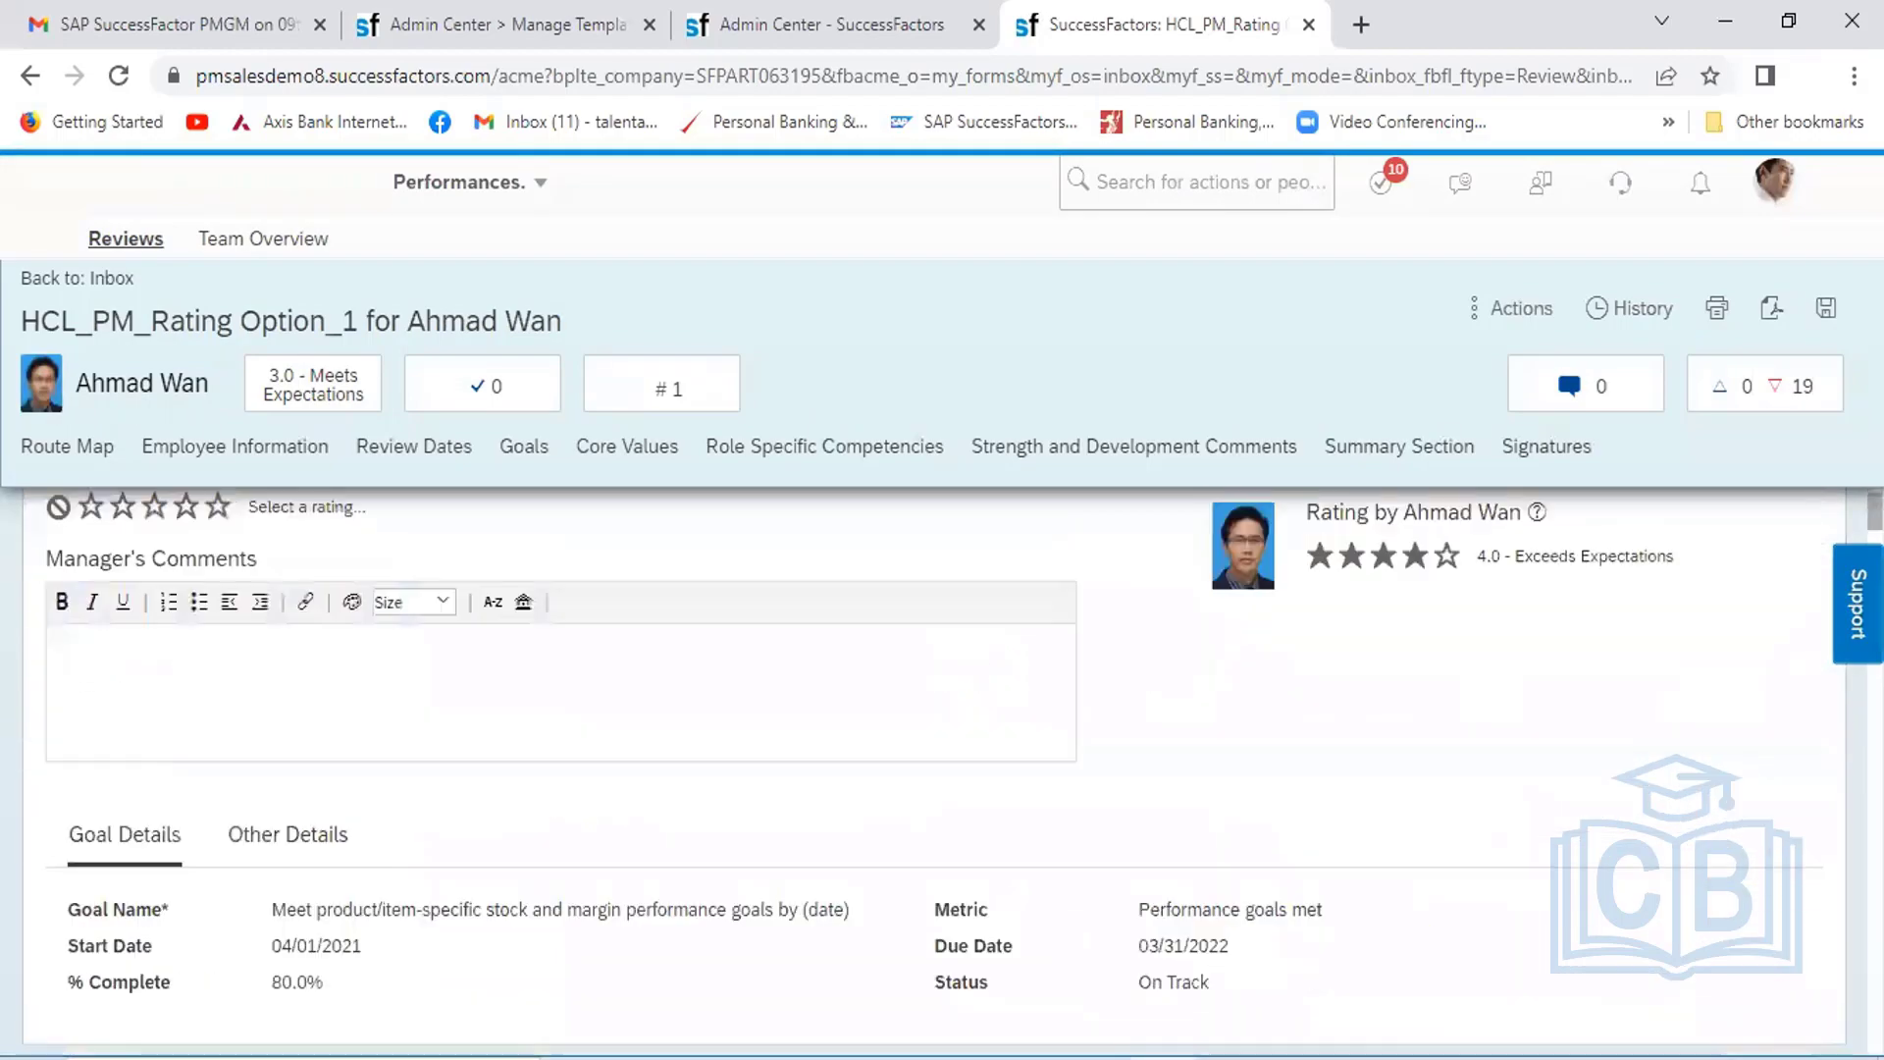
{"action": "scroll", "coordinate": [932, 770], "scroll_direction": "down", "scroll_amount": 15}
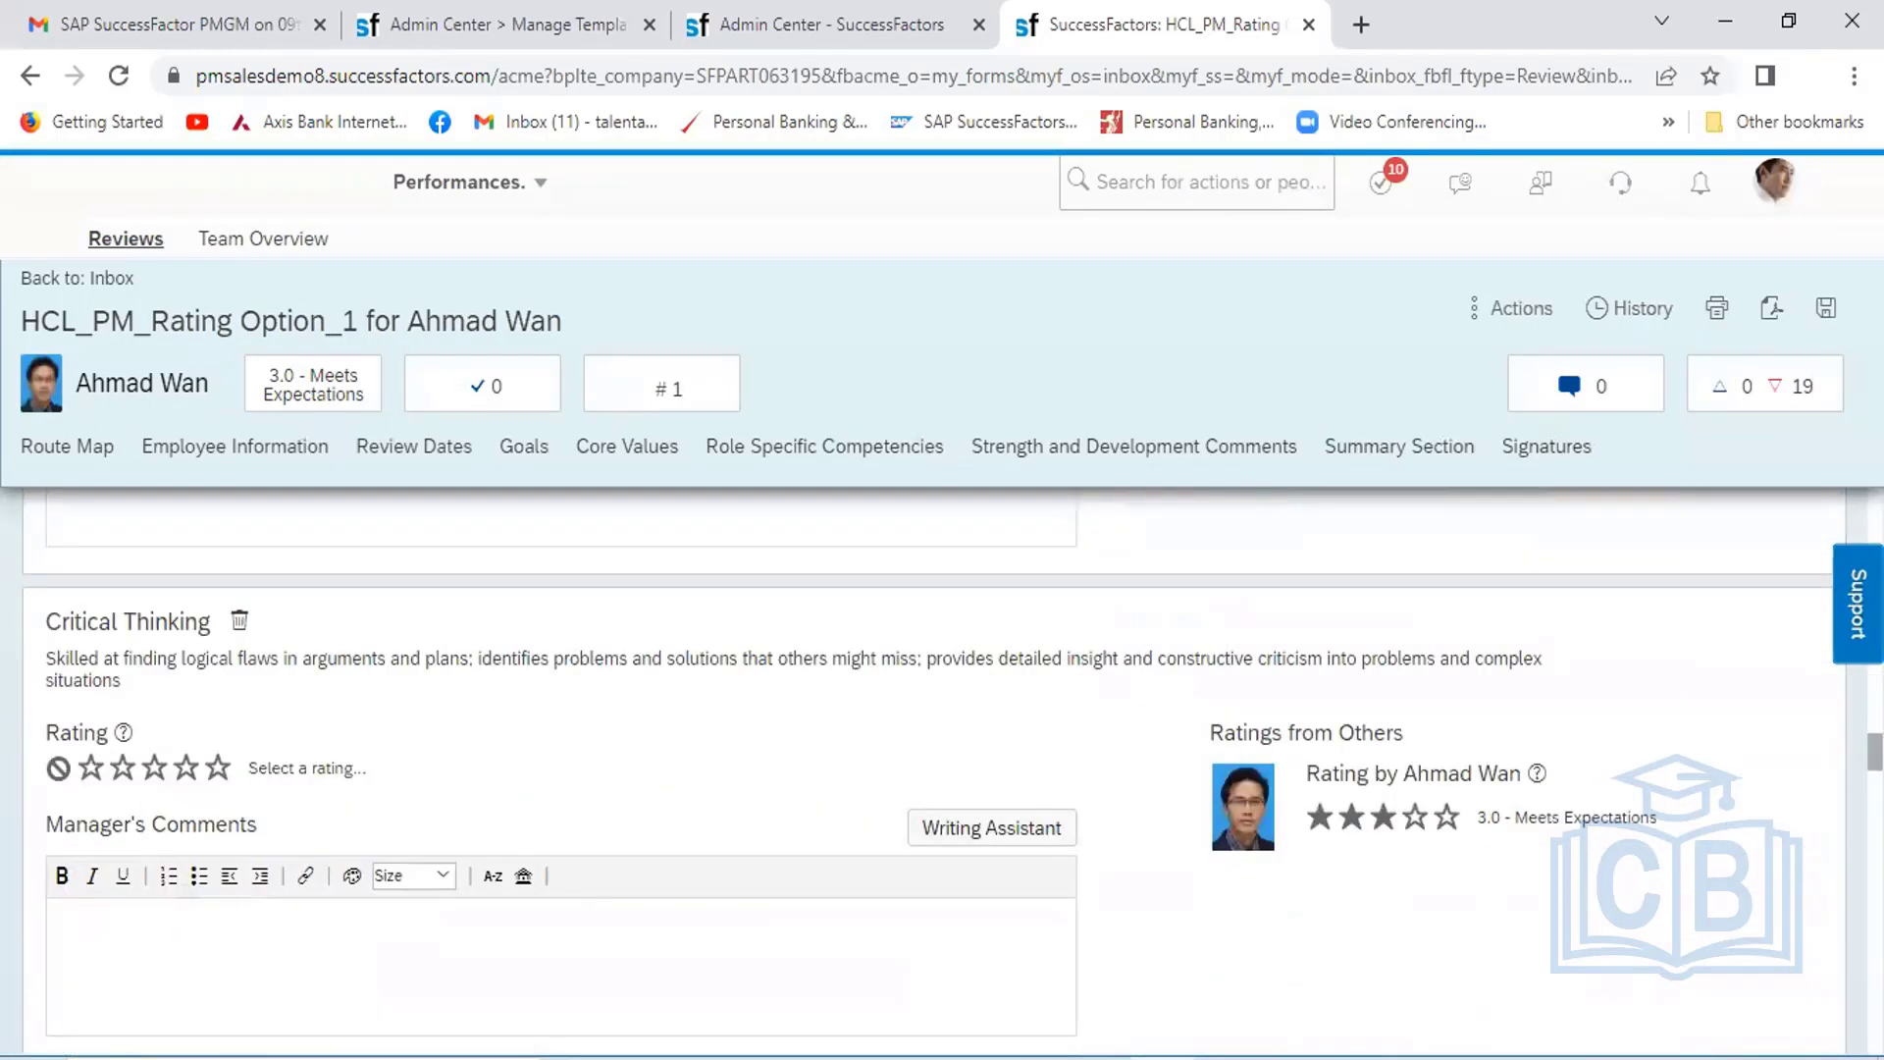
{"action": "scroll", "coordinate": [932, 770], "scroll_direction": "down", "scroll_amount": 20}
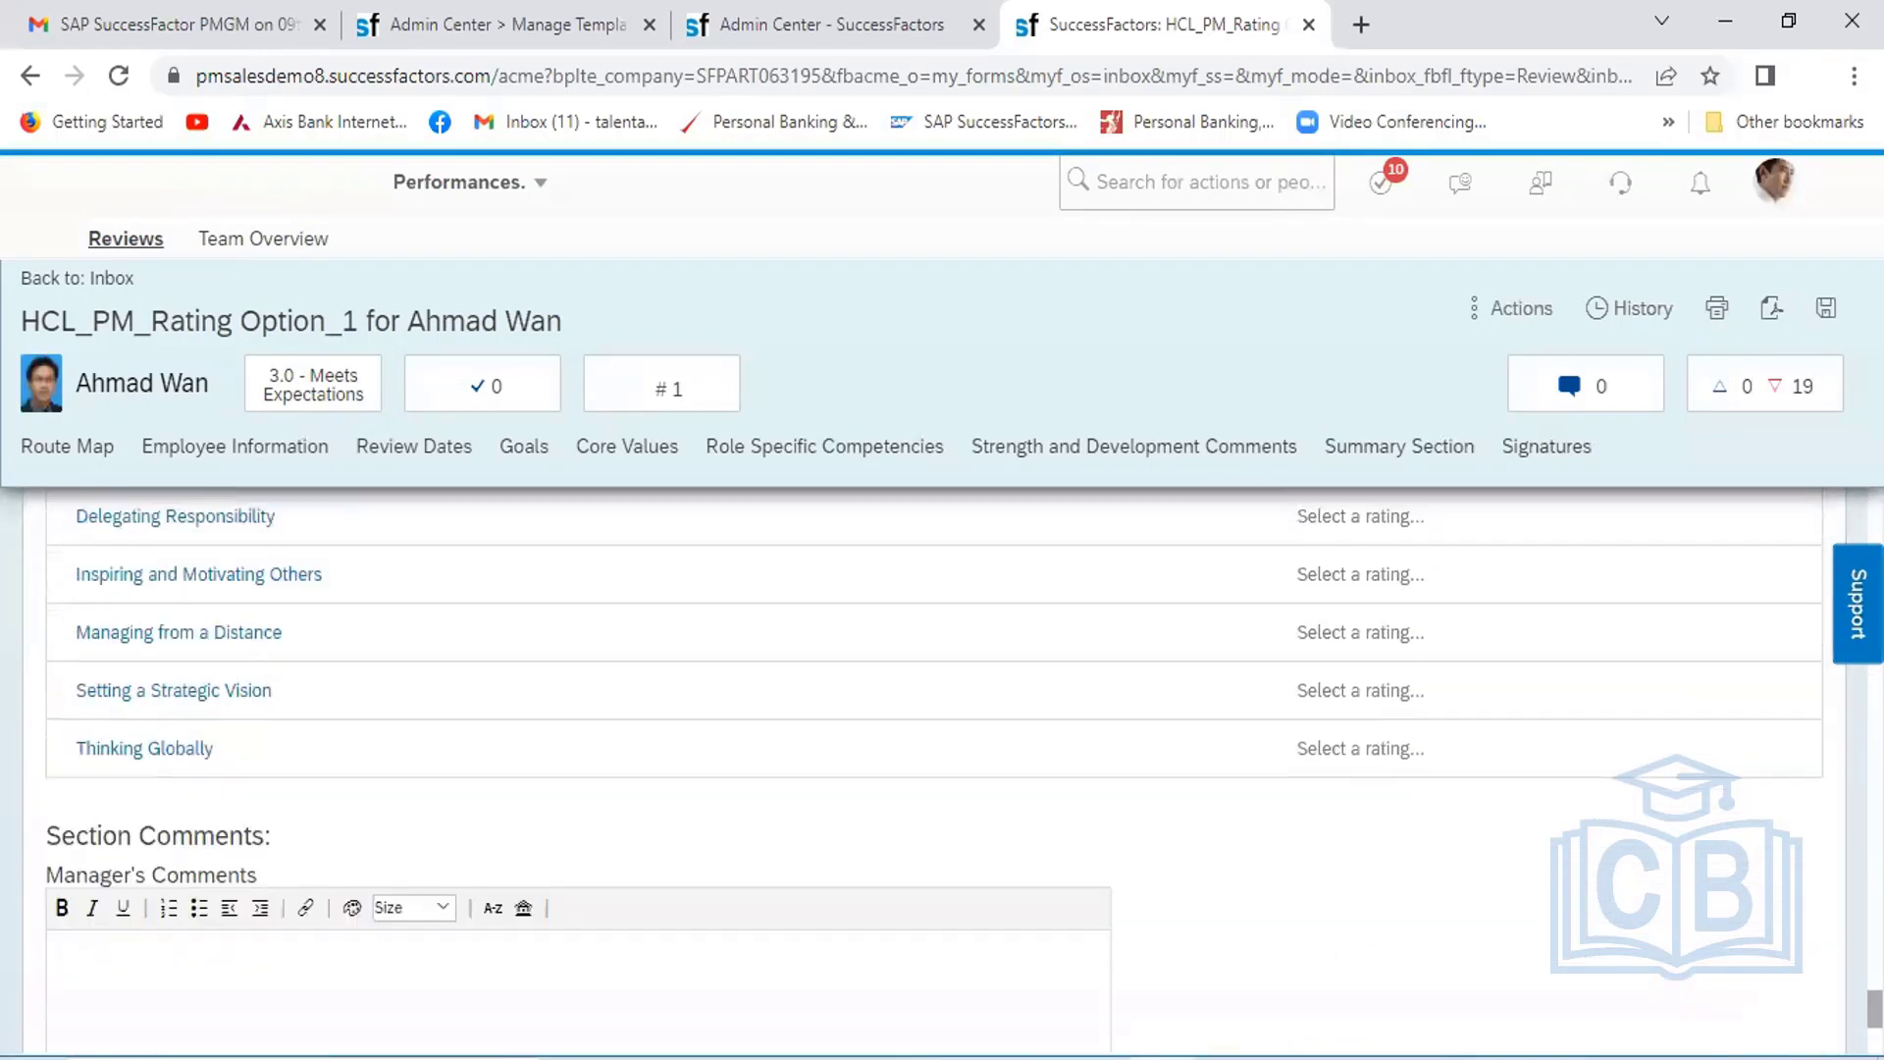
{"action": "scroll", "coordinate": [933, 770], "scroll_direction": "down", "scroll_amount": 6}
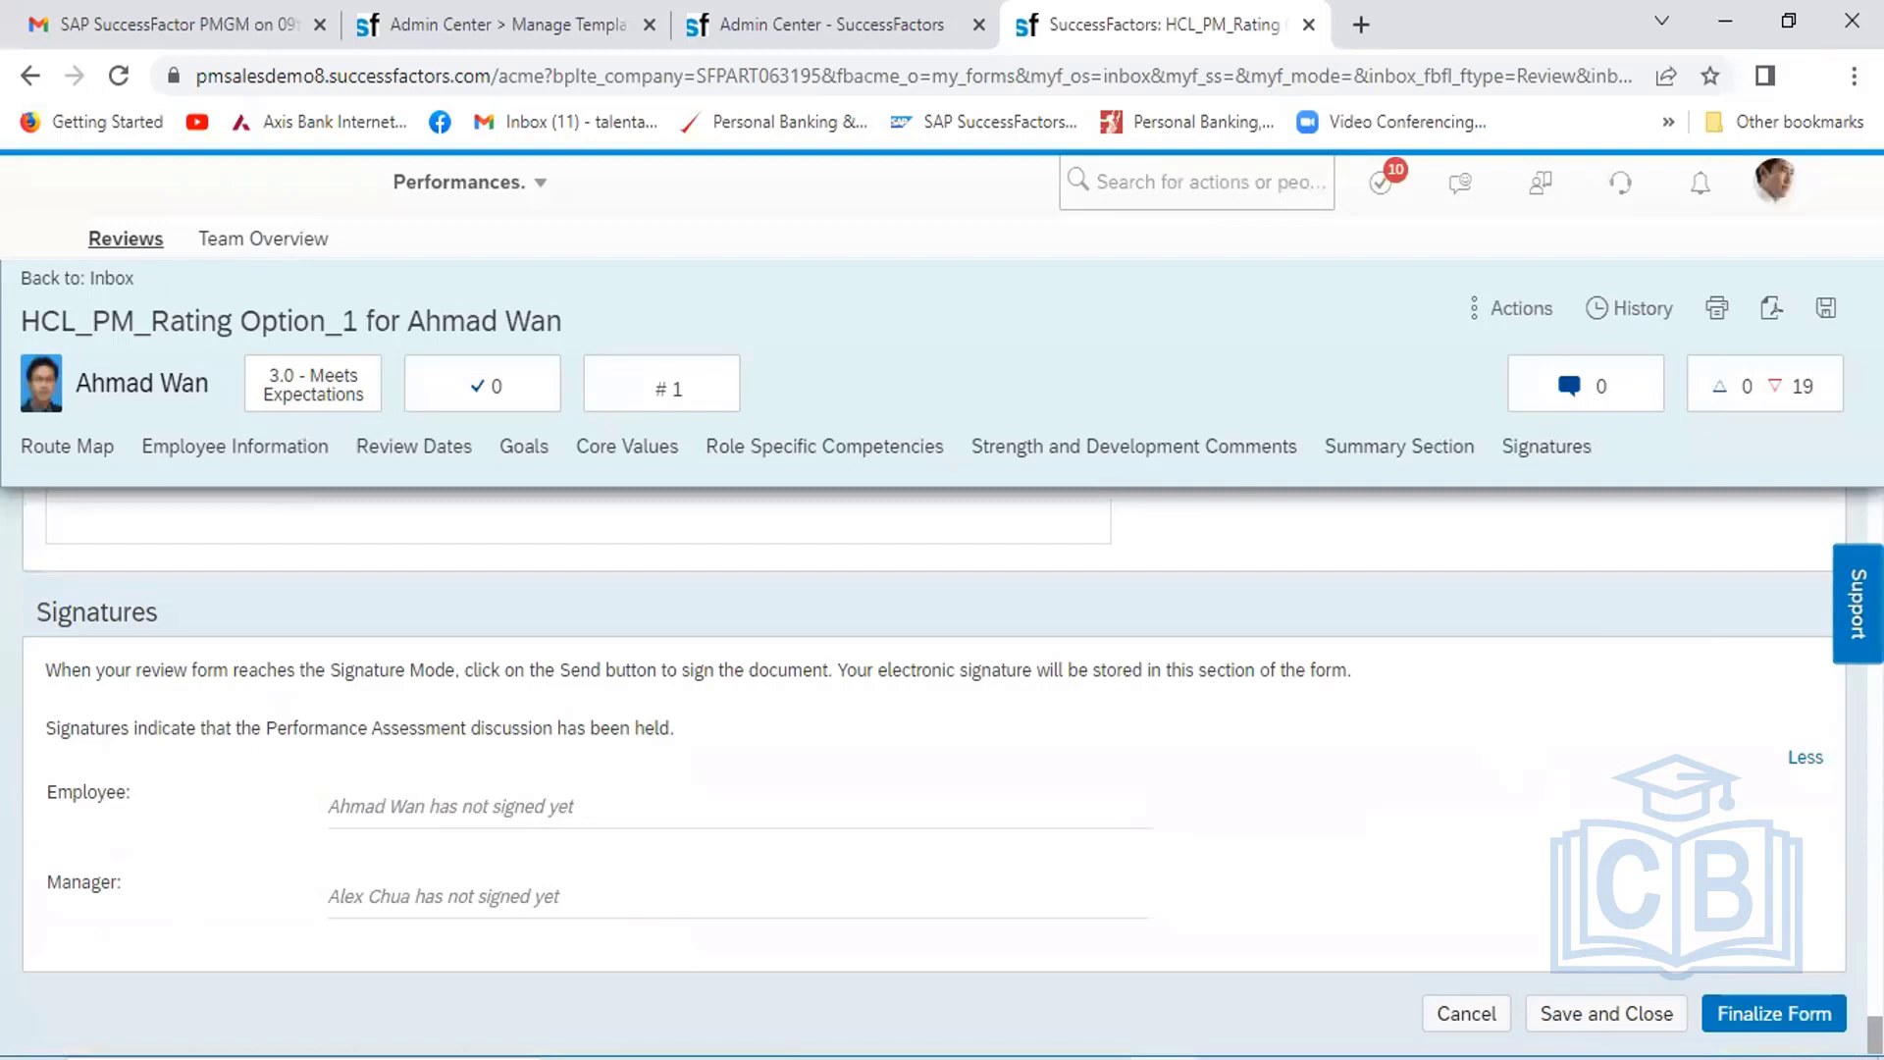
{"action": "scroll", "coordinate": [932, 771], "scroll_direction": "up", "scroll_amount": 15}
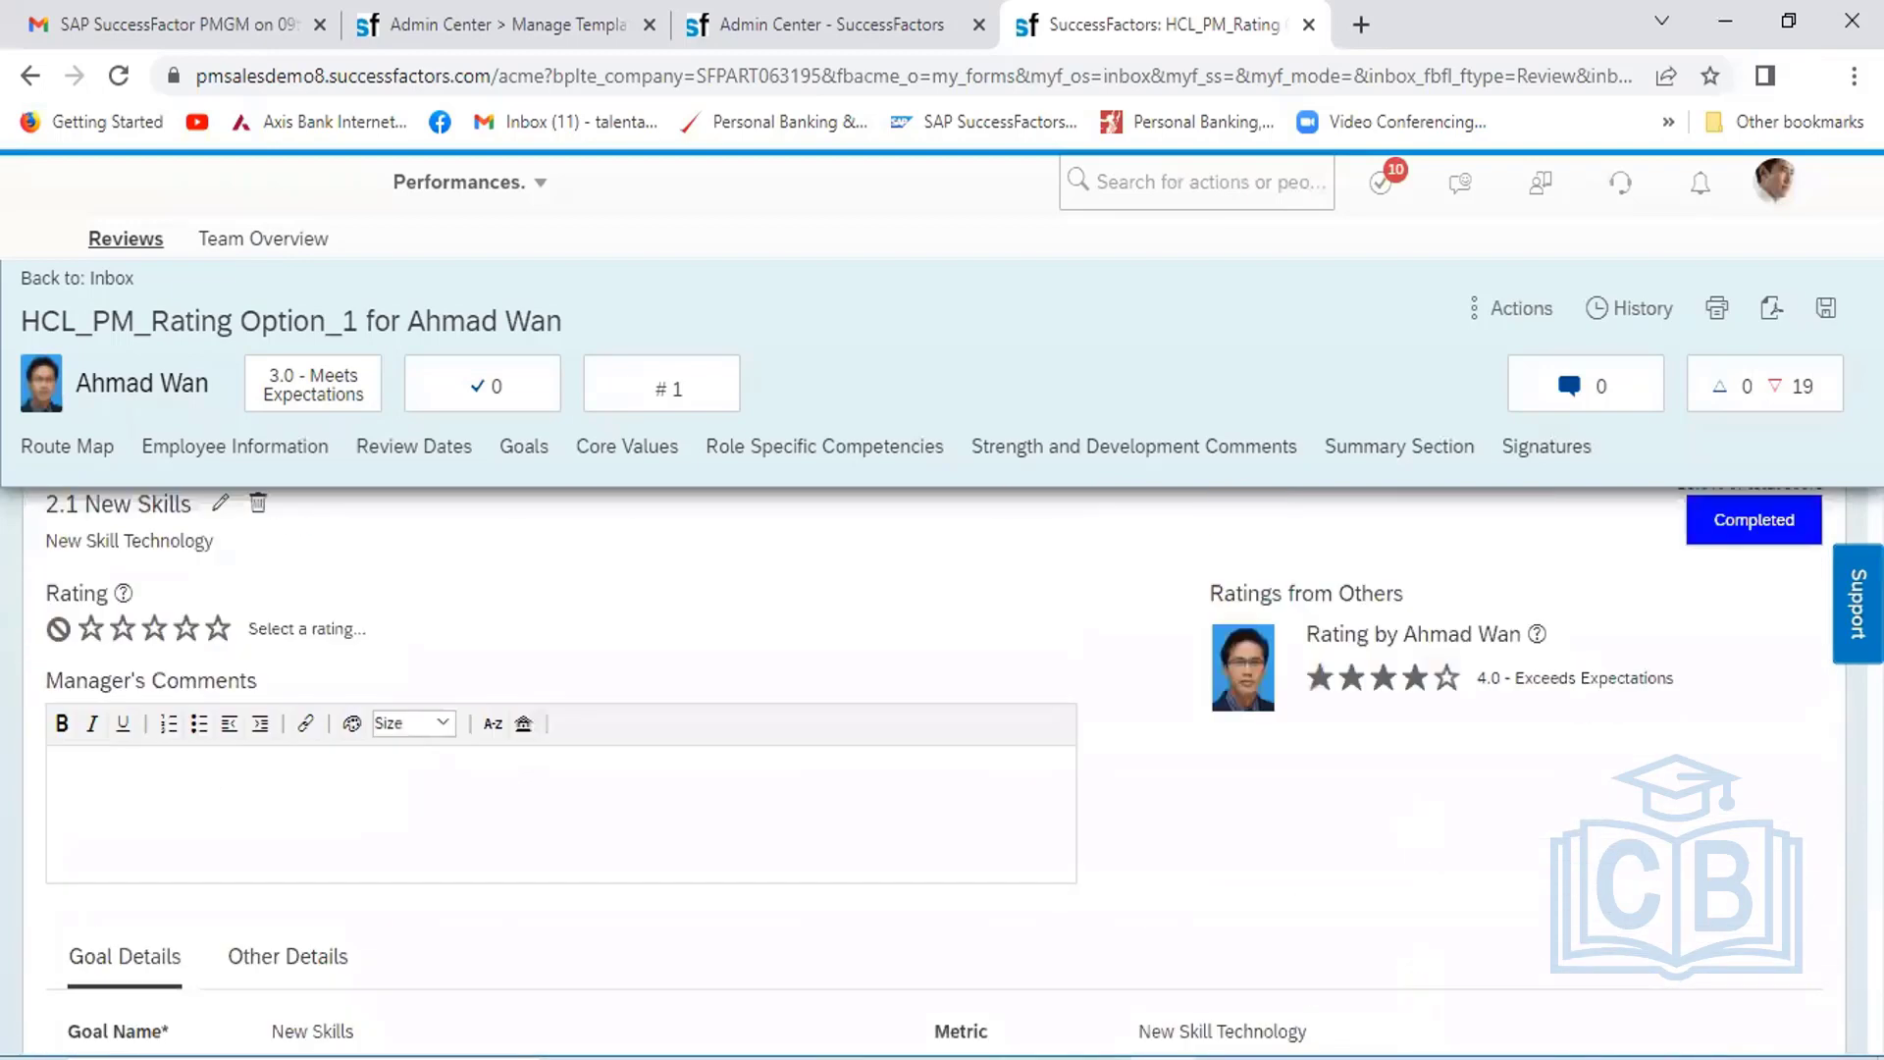
{"action": "scroll", "coordinate": [932, 765], "scroll_direction": "up", "scroll_amount": 2}
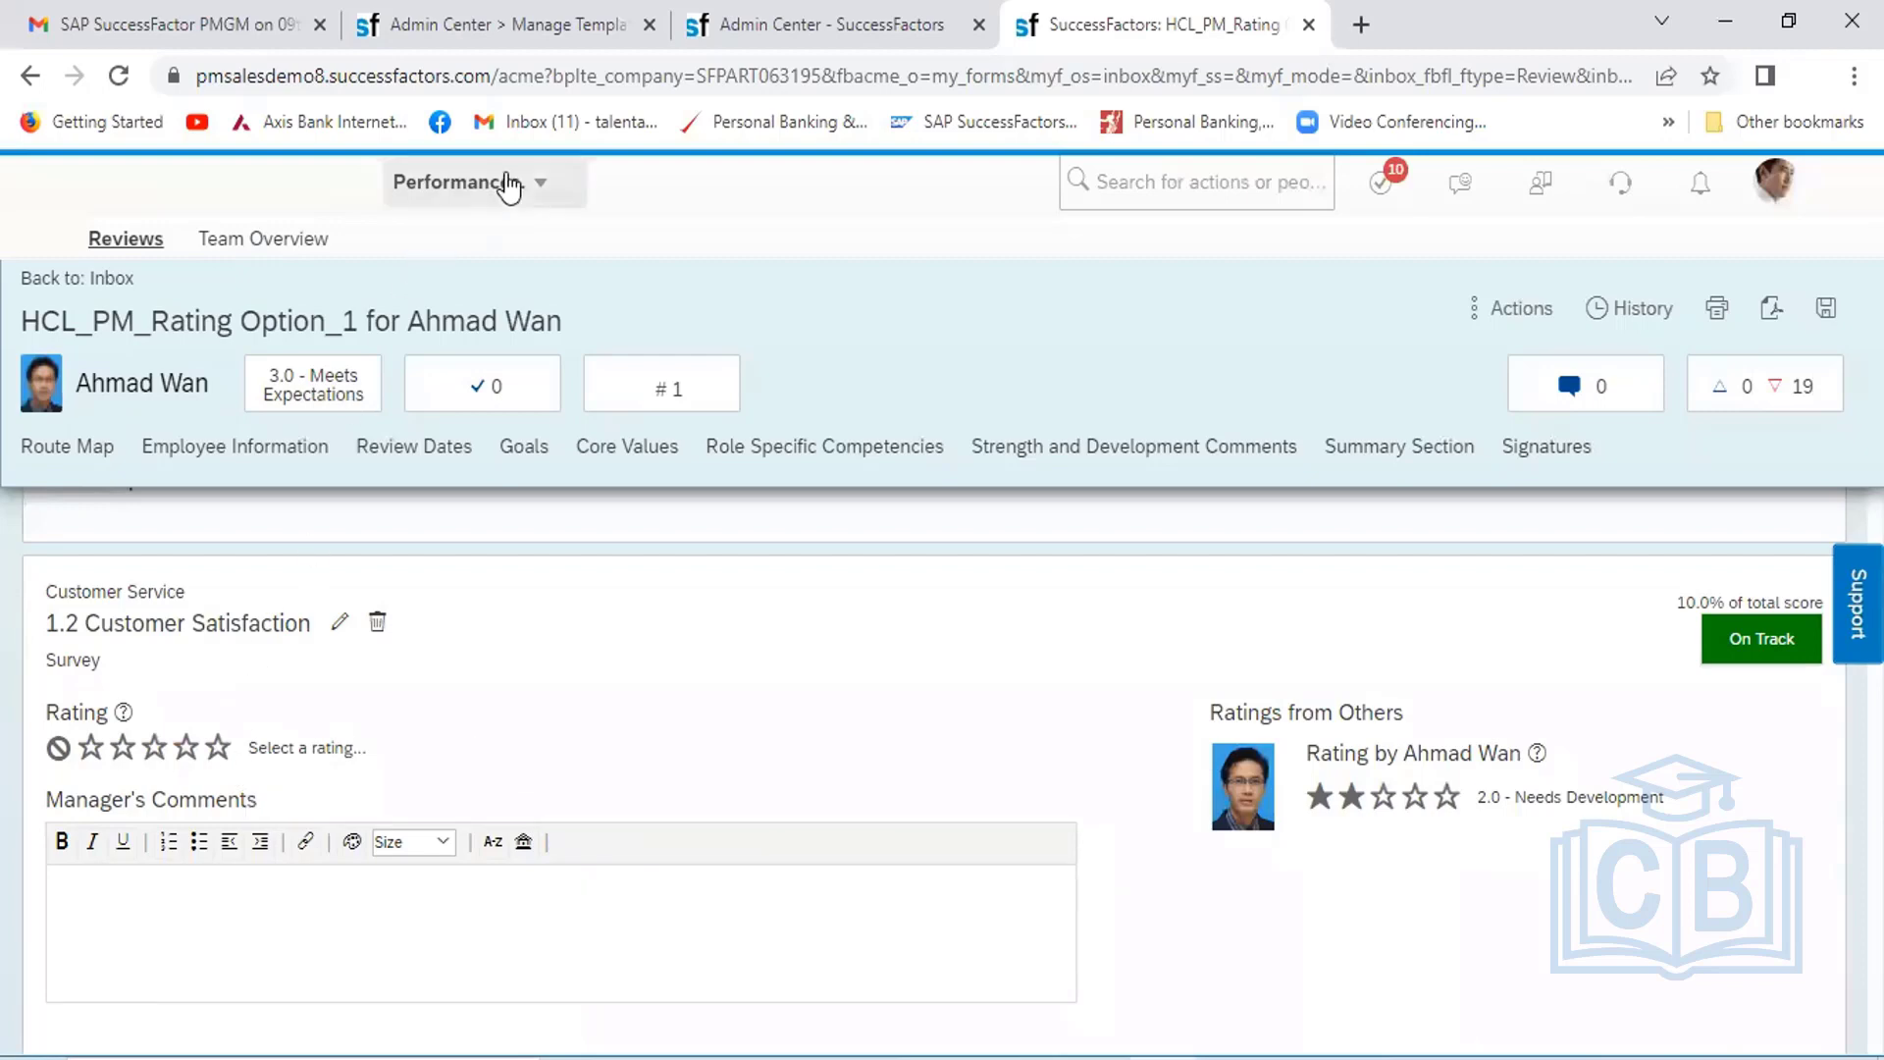
Switch to Manage Templates and open the HCL_2021-PM_RatingOption-2 performance review template
{"action": "left_click", "coordinate": [525, 40]}
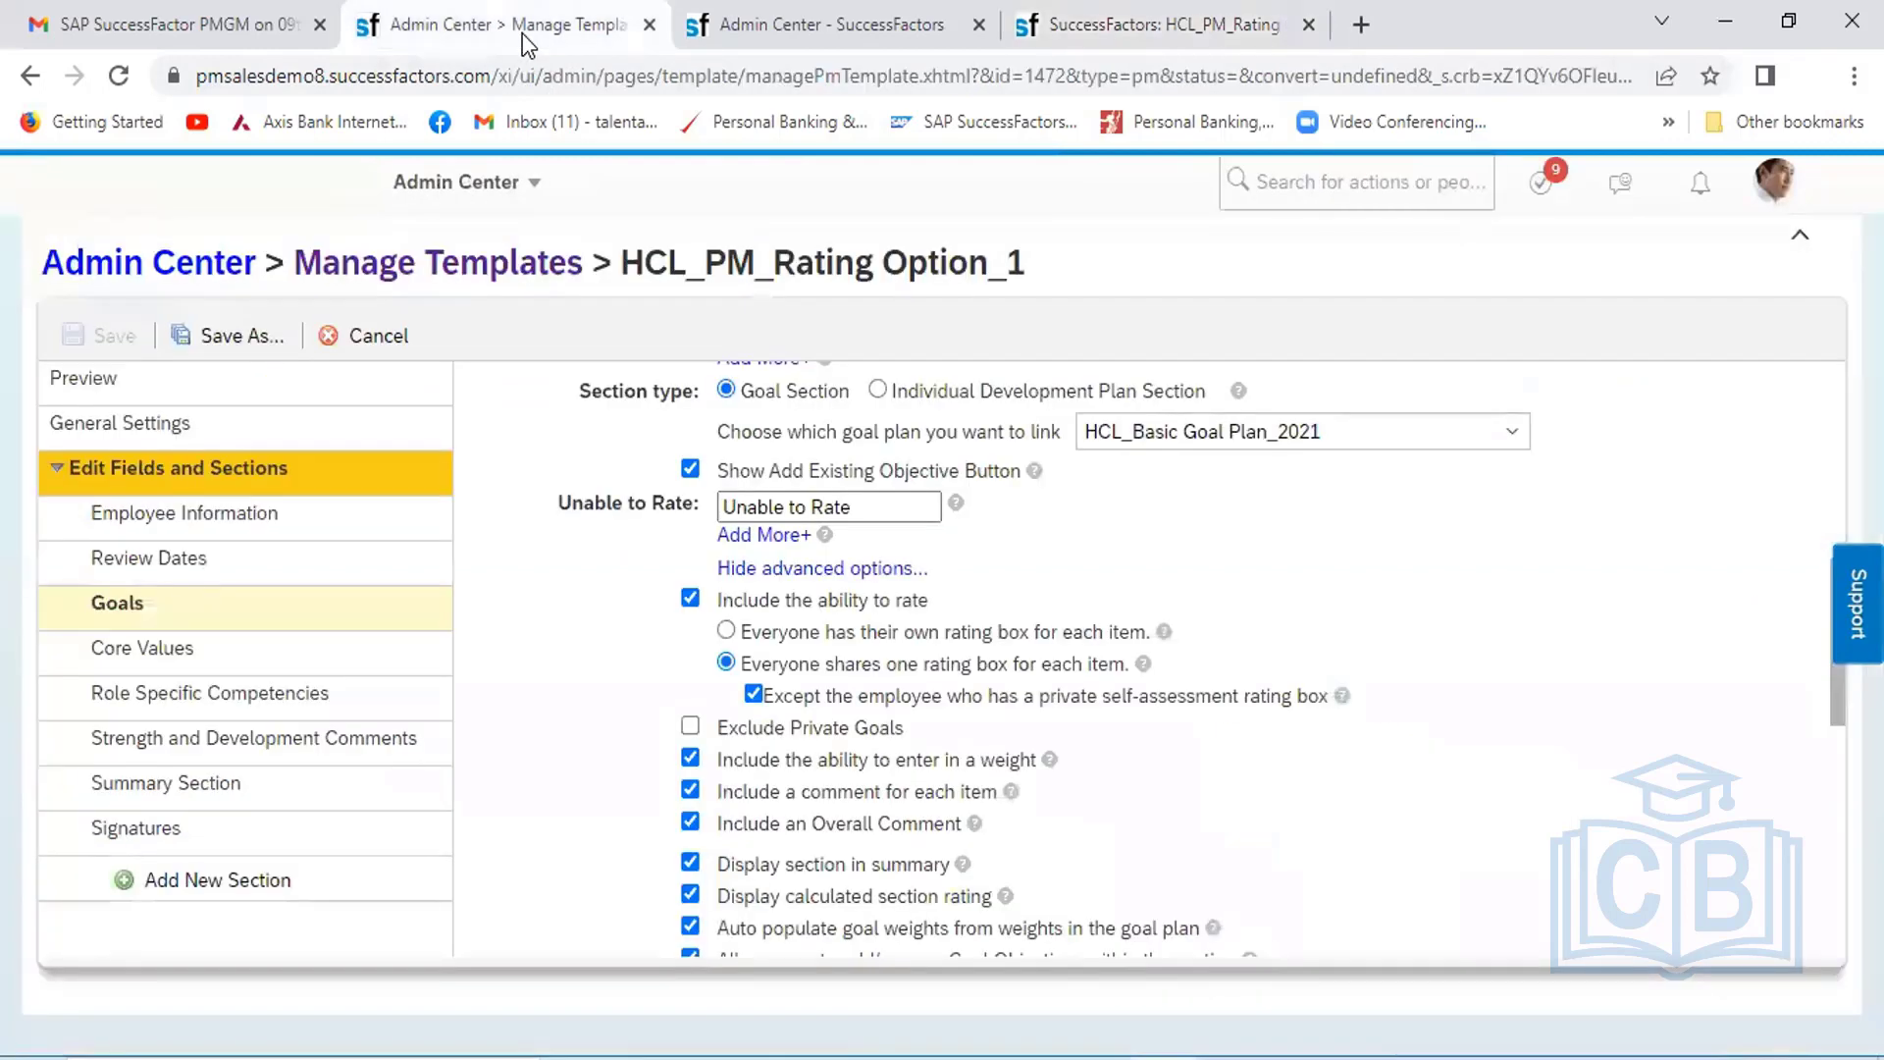
{"action": "left_click", "coordinate": [428, 287]}
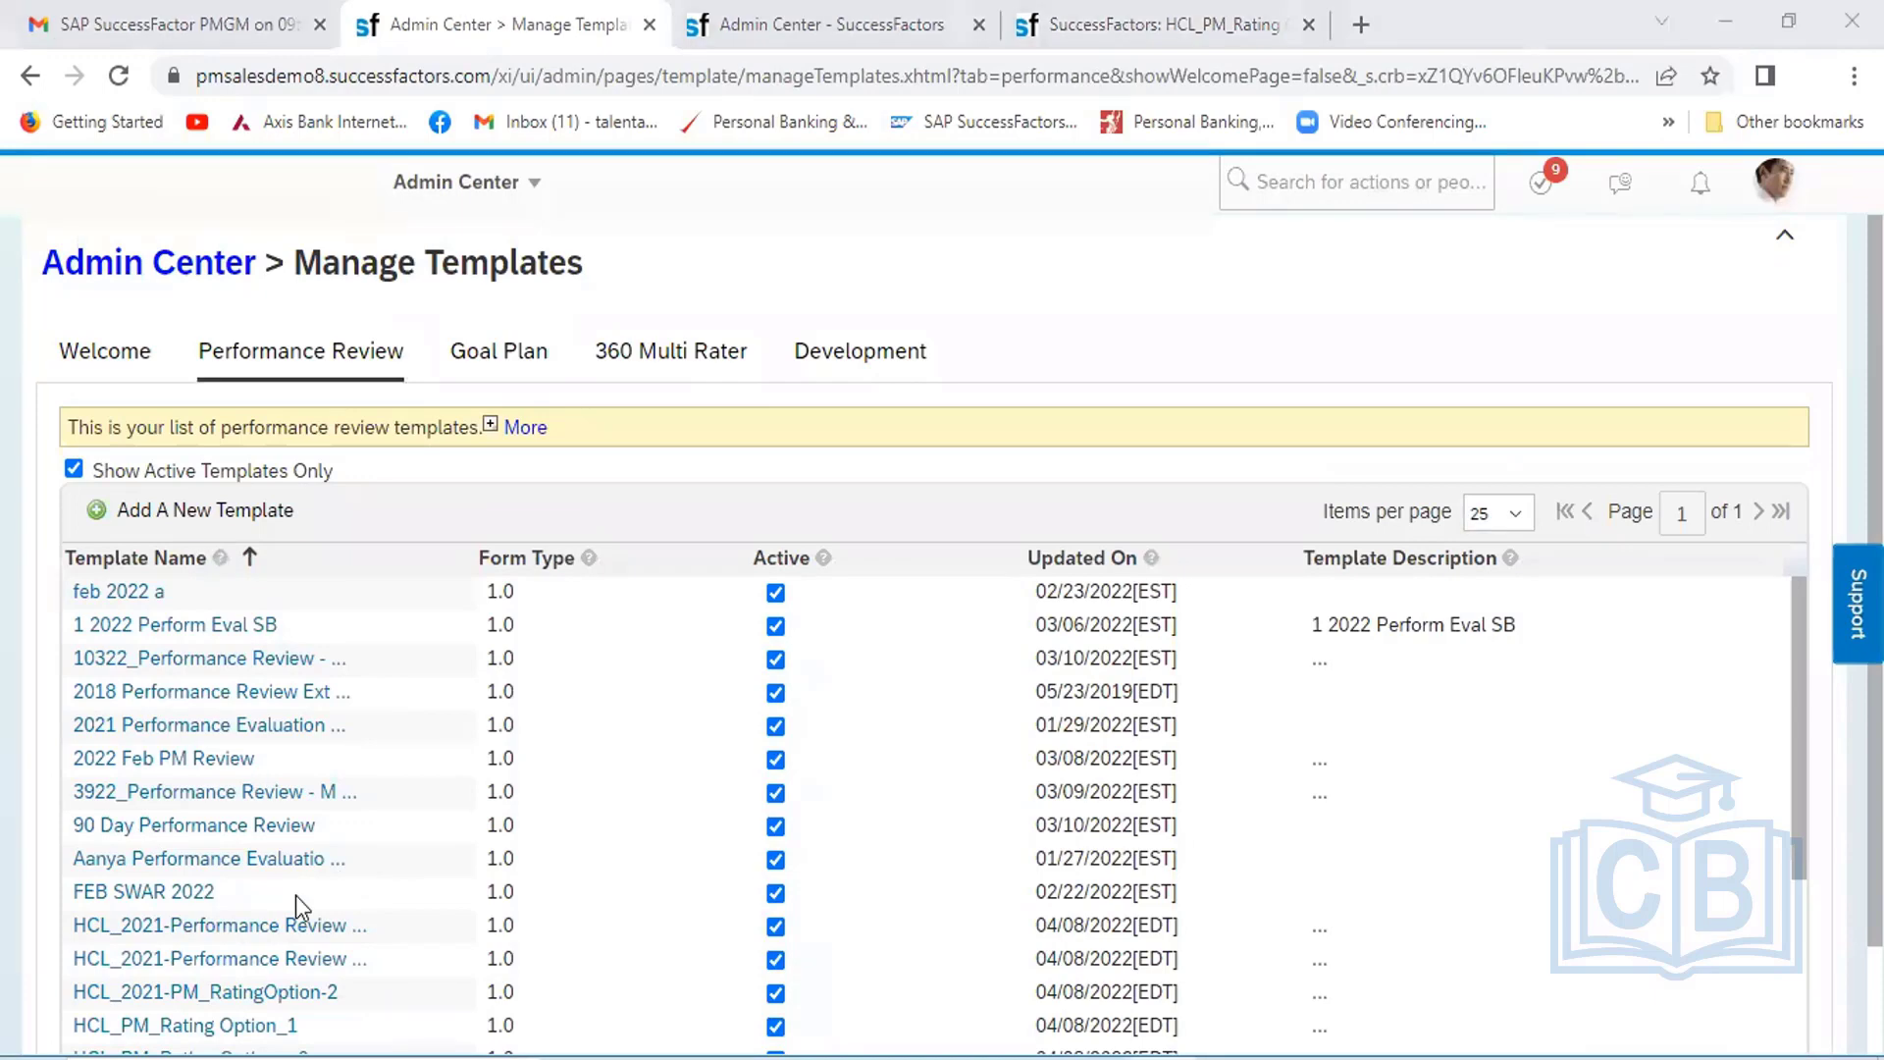
{"action": "left_click", "coordinate": [193, 993]}
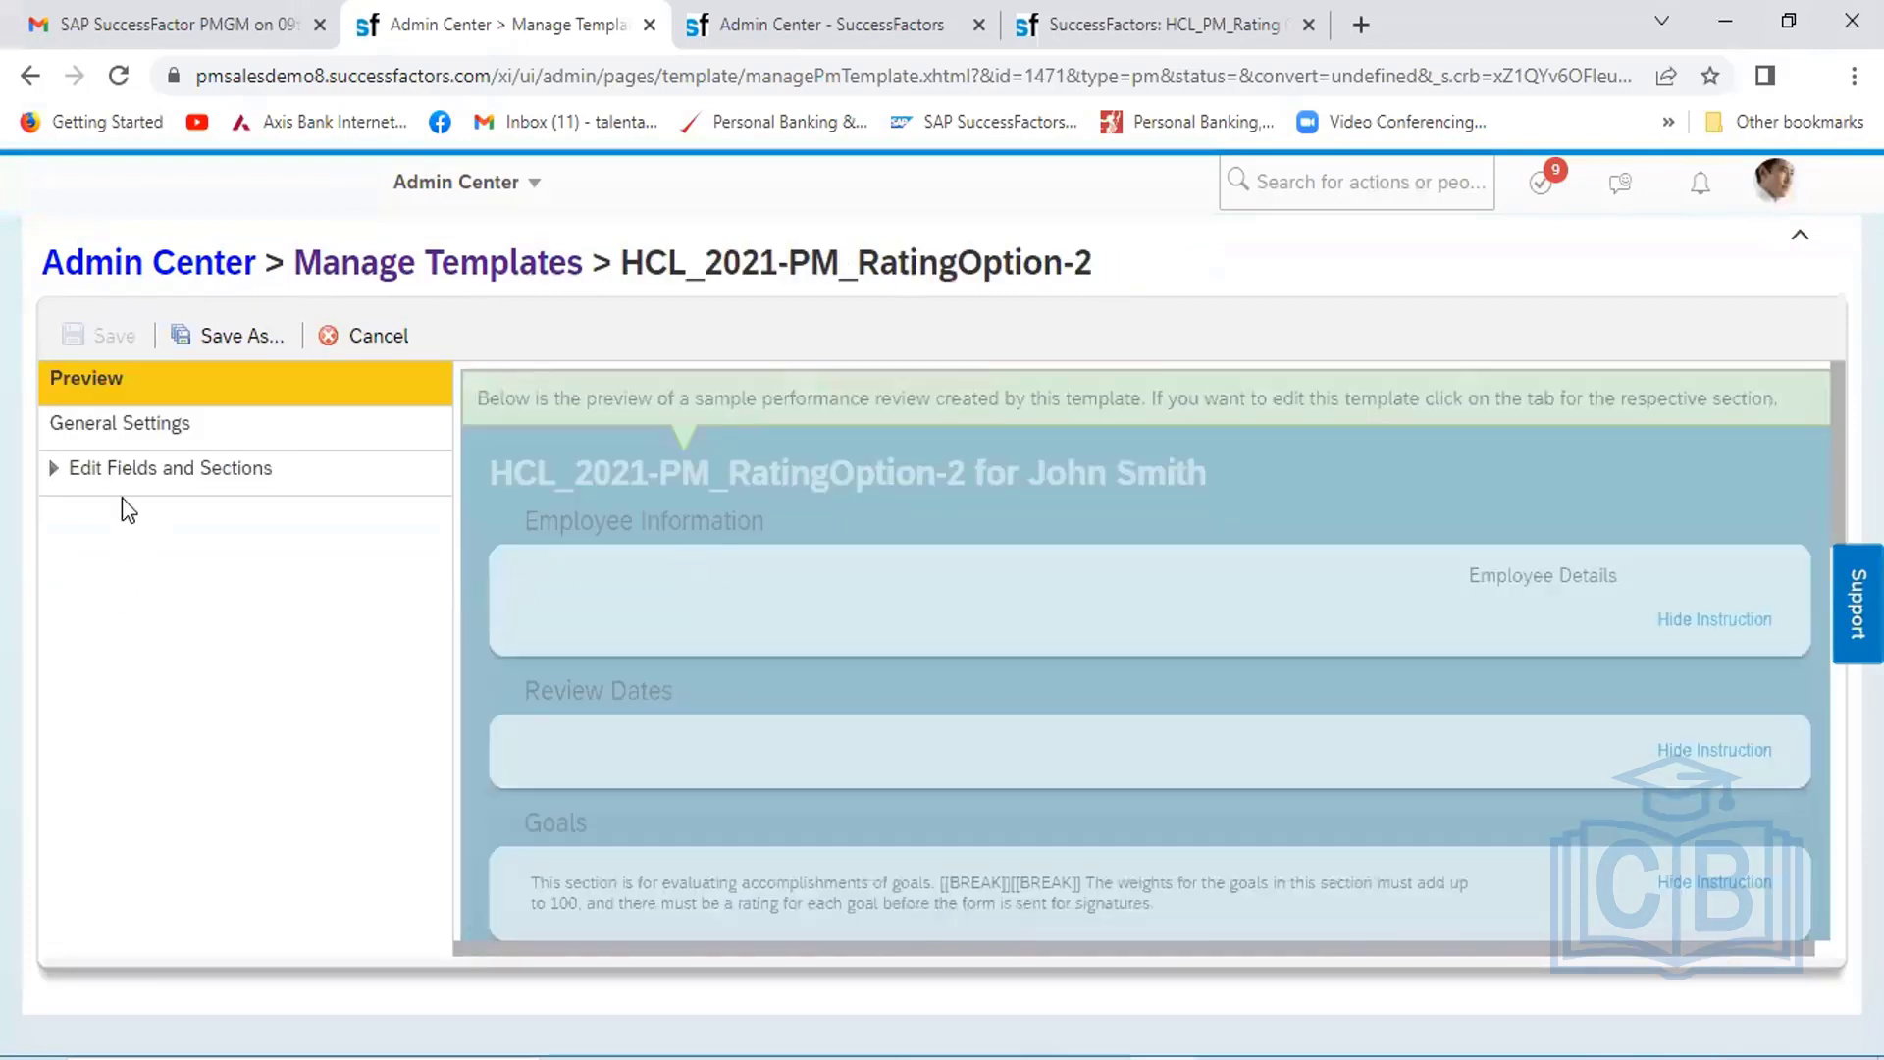
Show the advanced options of the template's Goals section and examine its rating box settings
{"action": "left_click", "coordinate": [182, 487]}
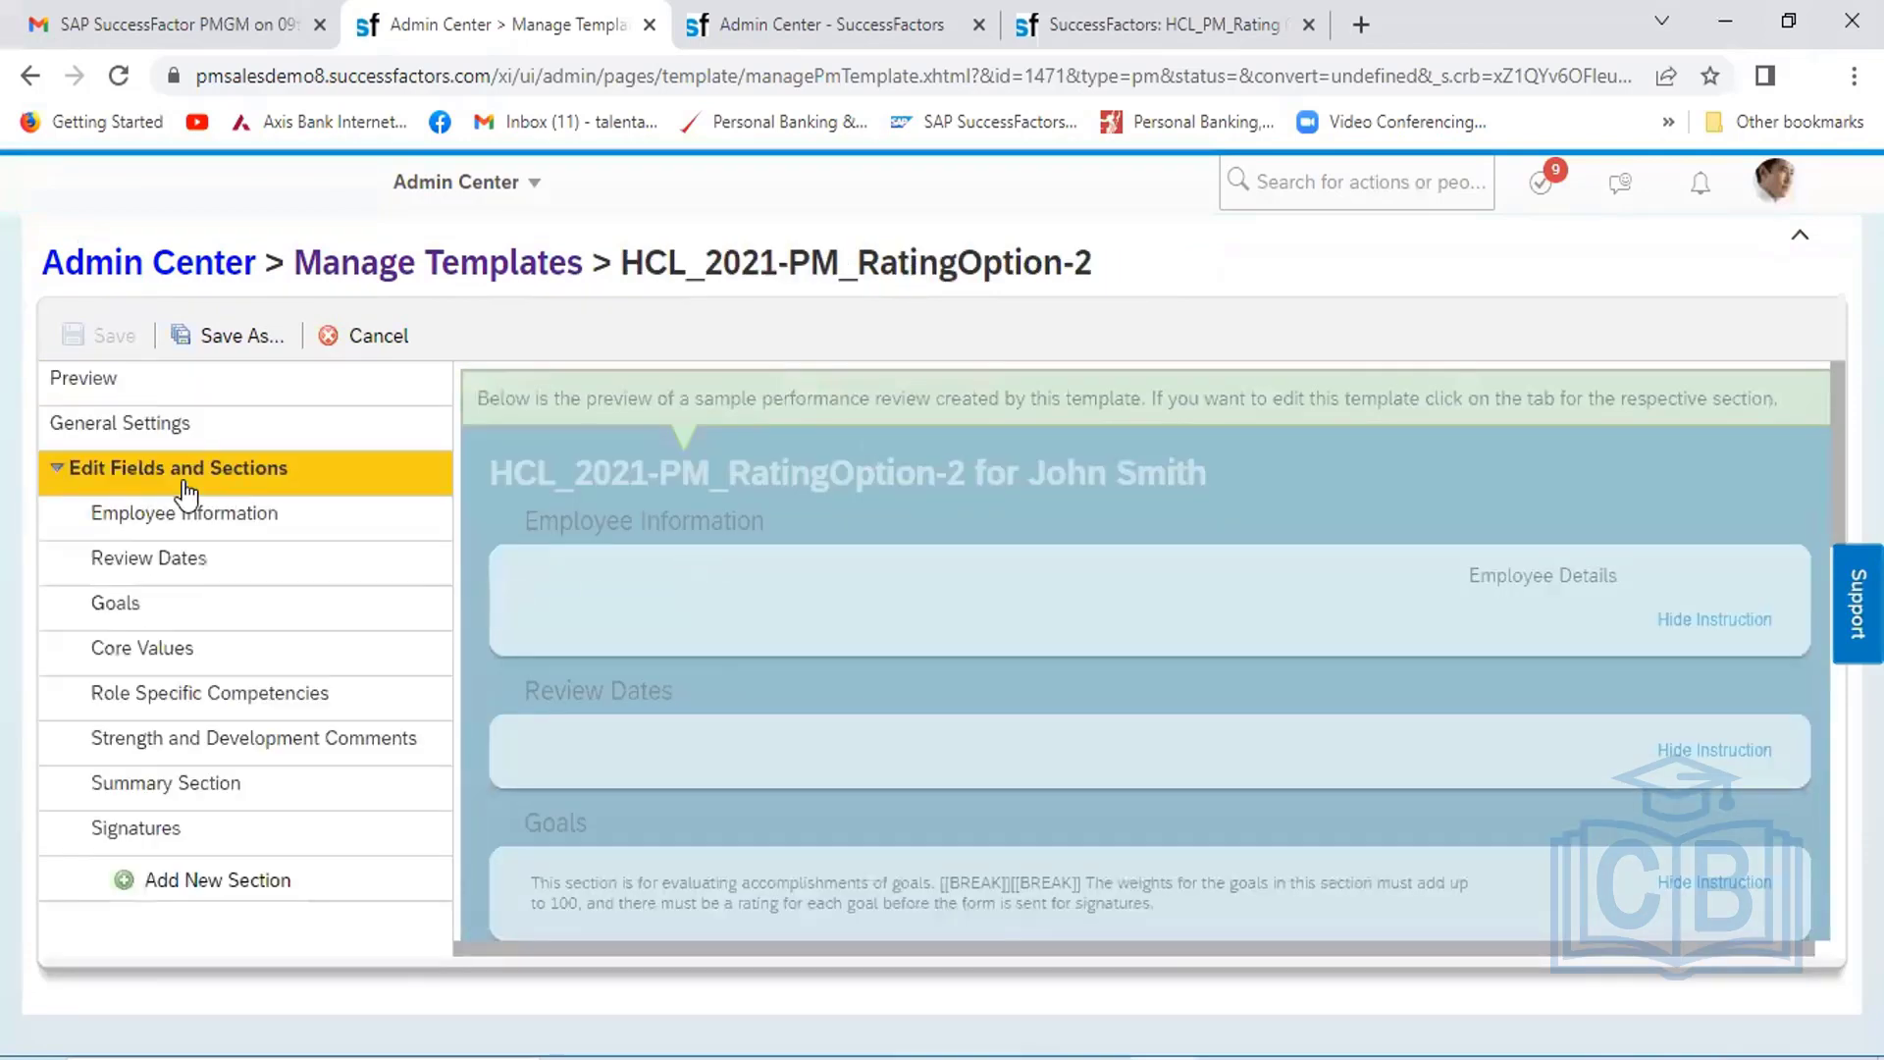
{"action": "left_click", "coordinate": [124, 609]}
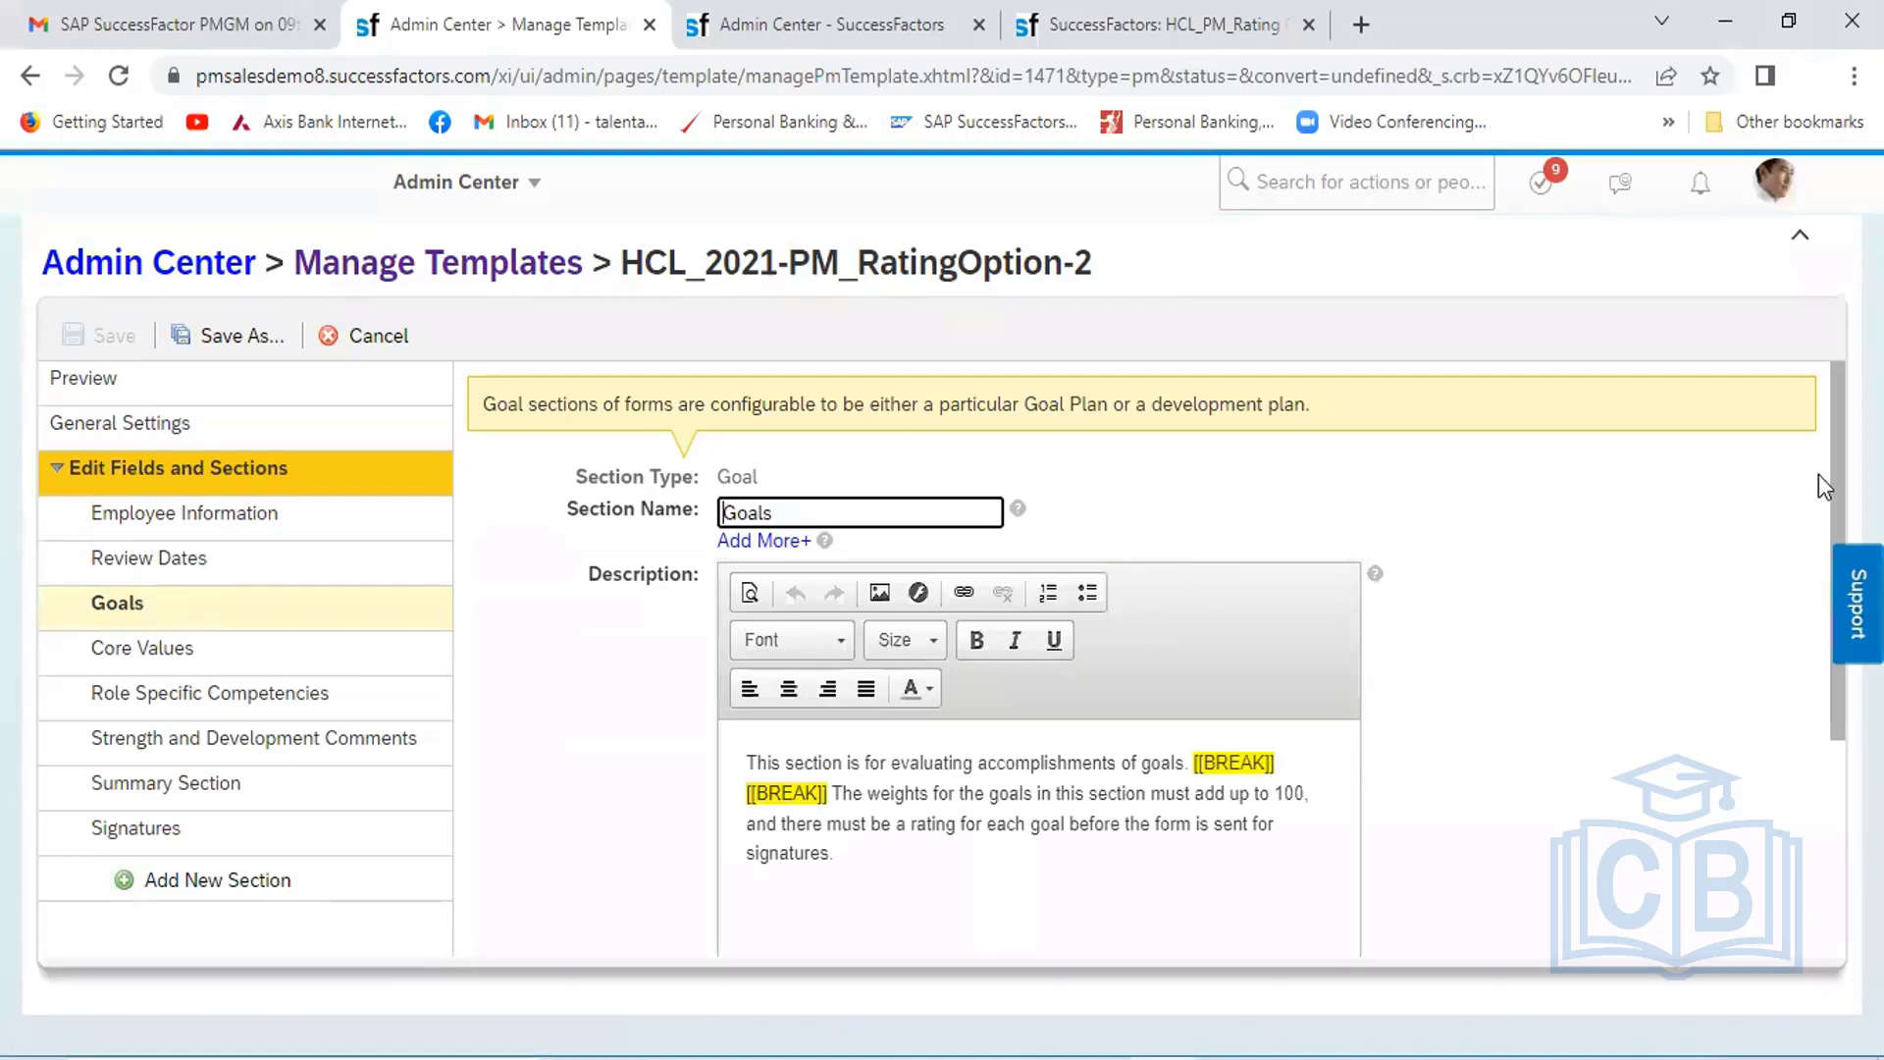
{"action": "scroll", "coordinate": [1823, 757], "scroll_direction": "down", "scroll_amount": 3}
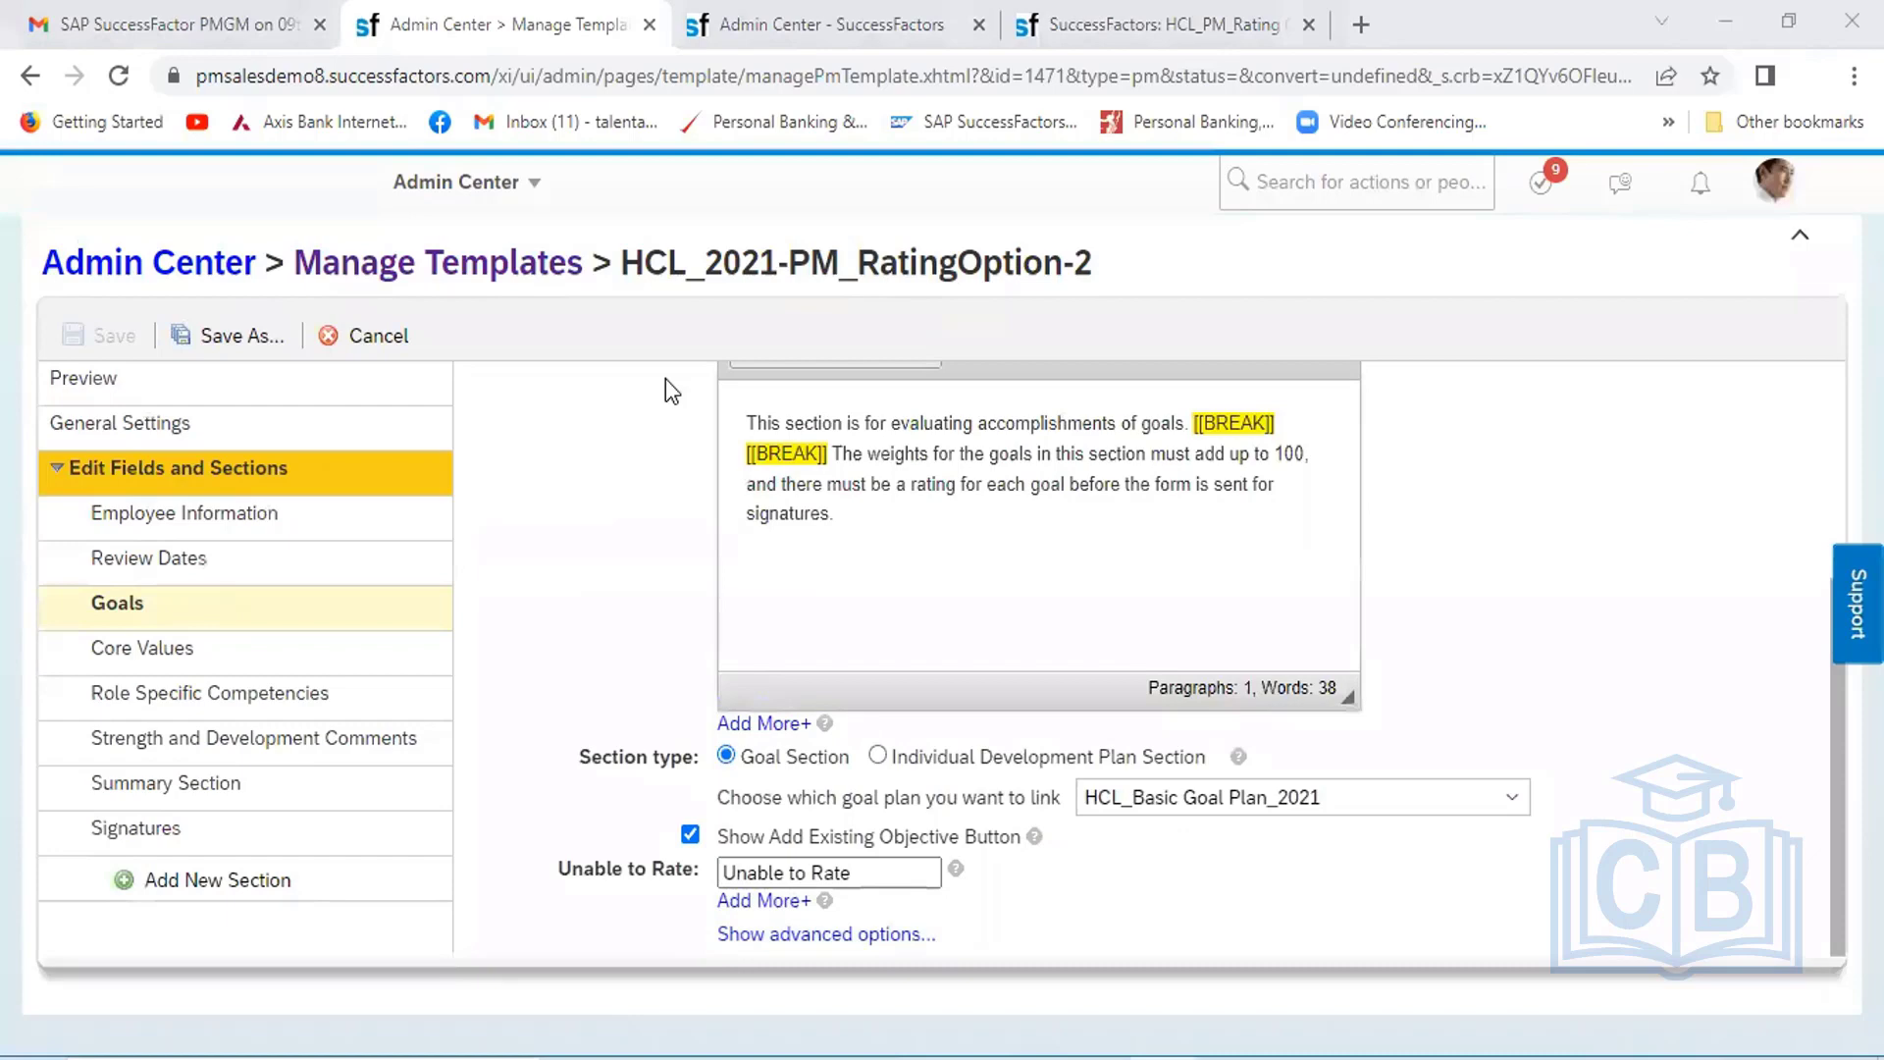
{"action": "left_click", "coordinate": [793, 934]}
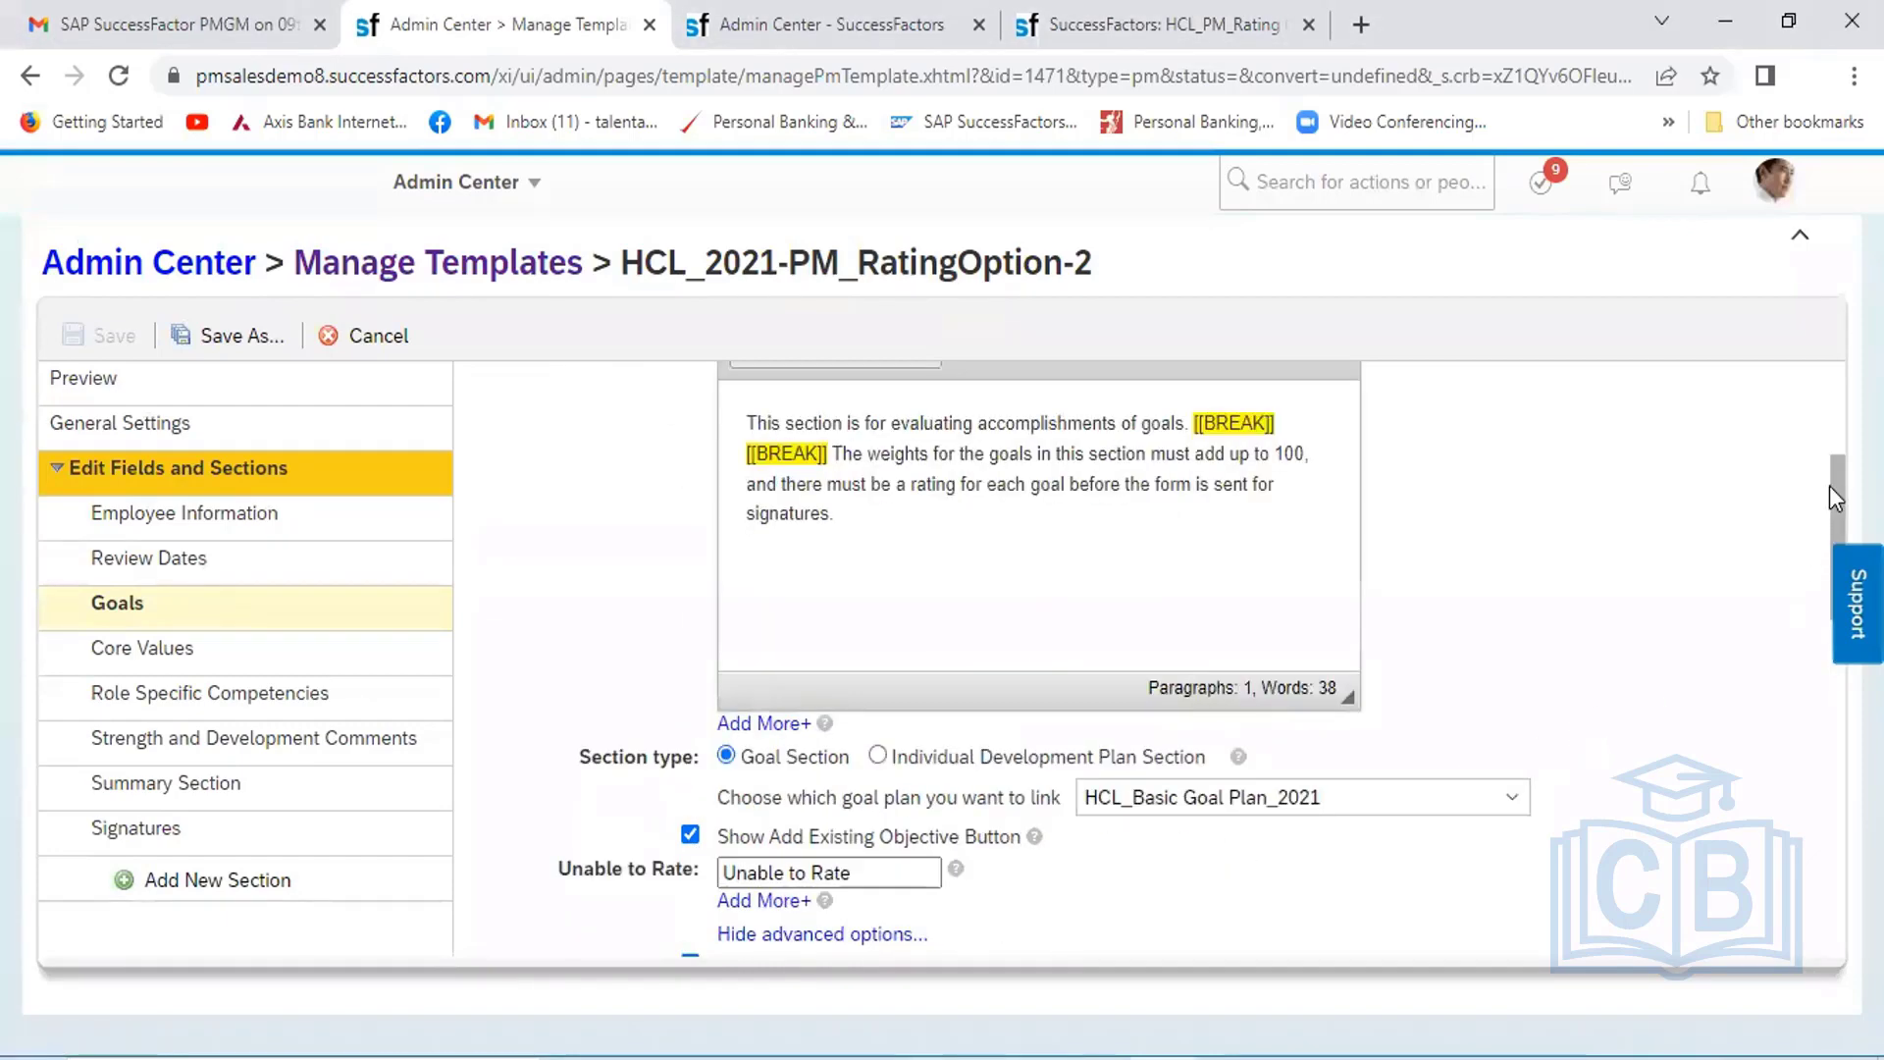
{"action": "scroll", "coordinate": [1148, 658], "scroll_direction": "down", "scroll_amount": 4}
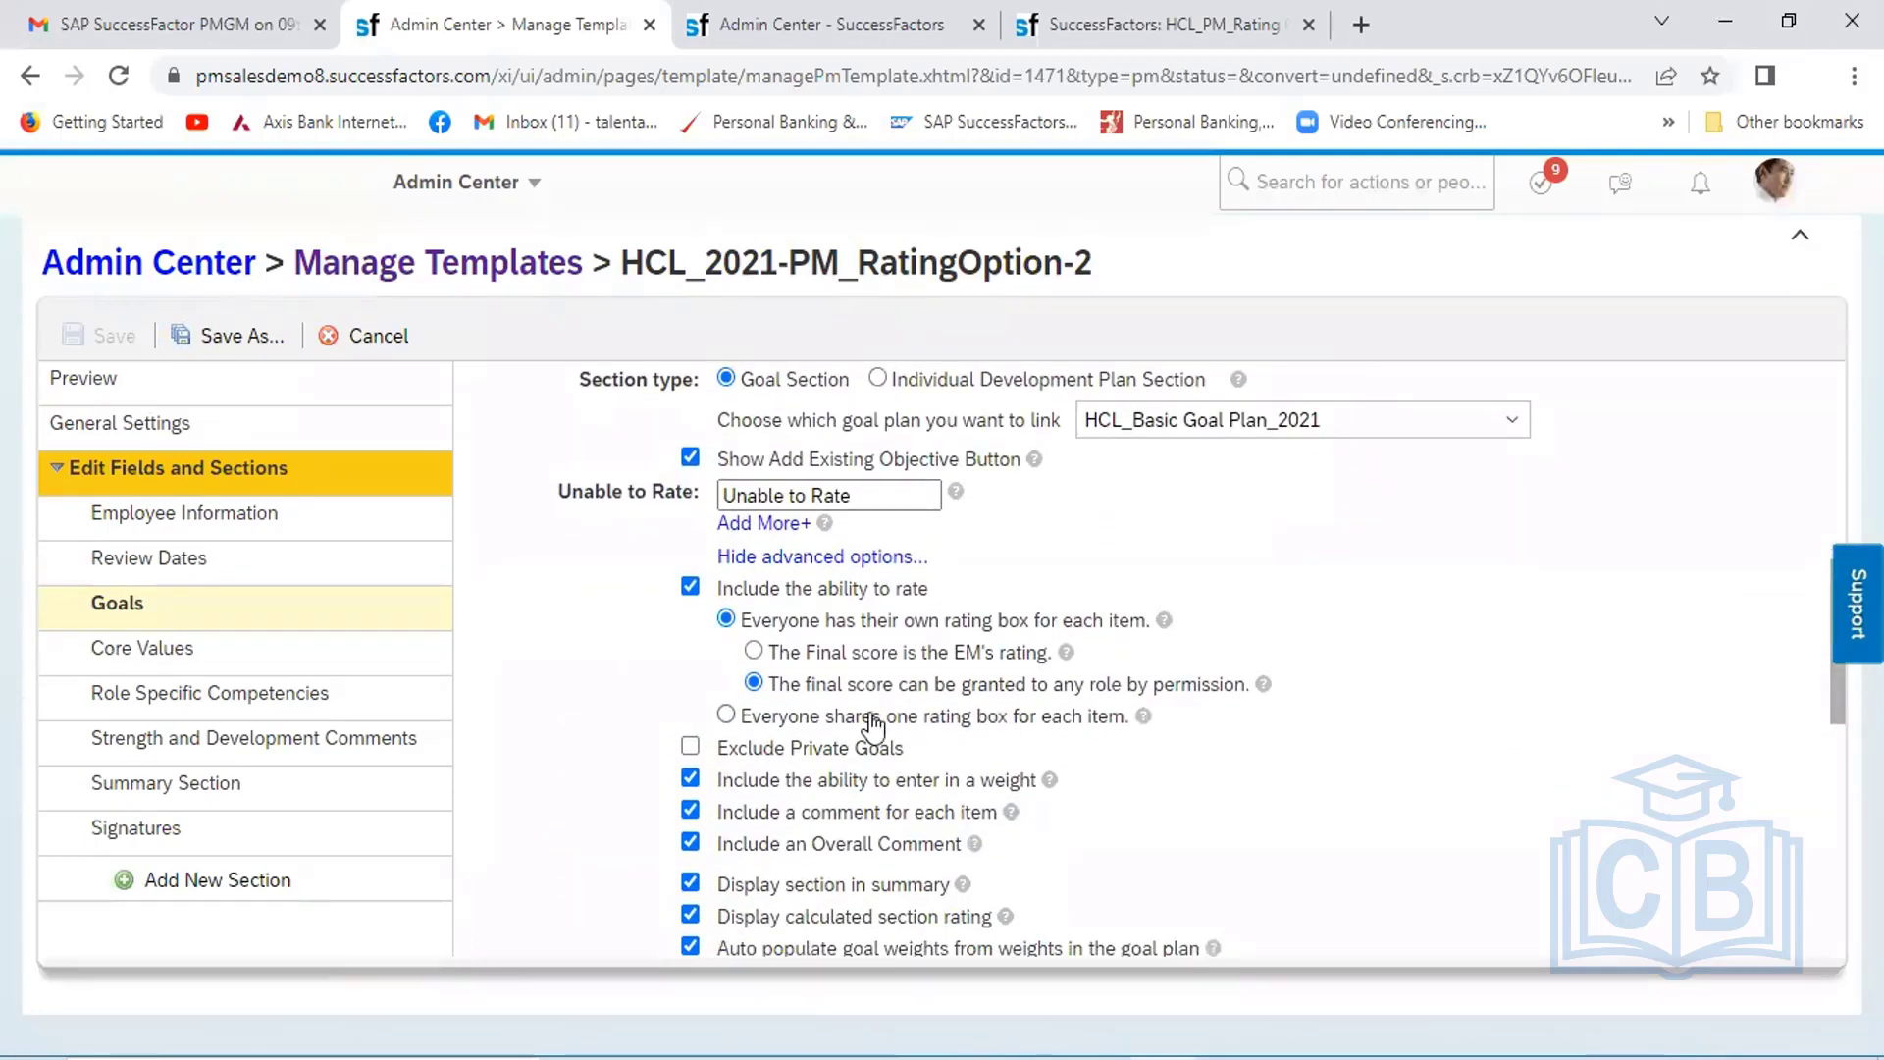
Try the shared rating box and the EM's rating as final score for Goals, returning to individual boxes with the final score granted by permission
{"action": "left_click", "coordinate": [726, 716]}
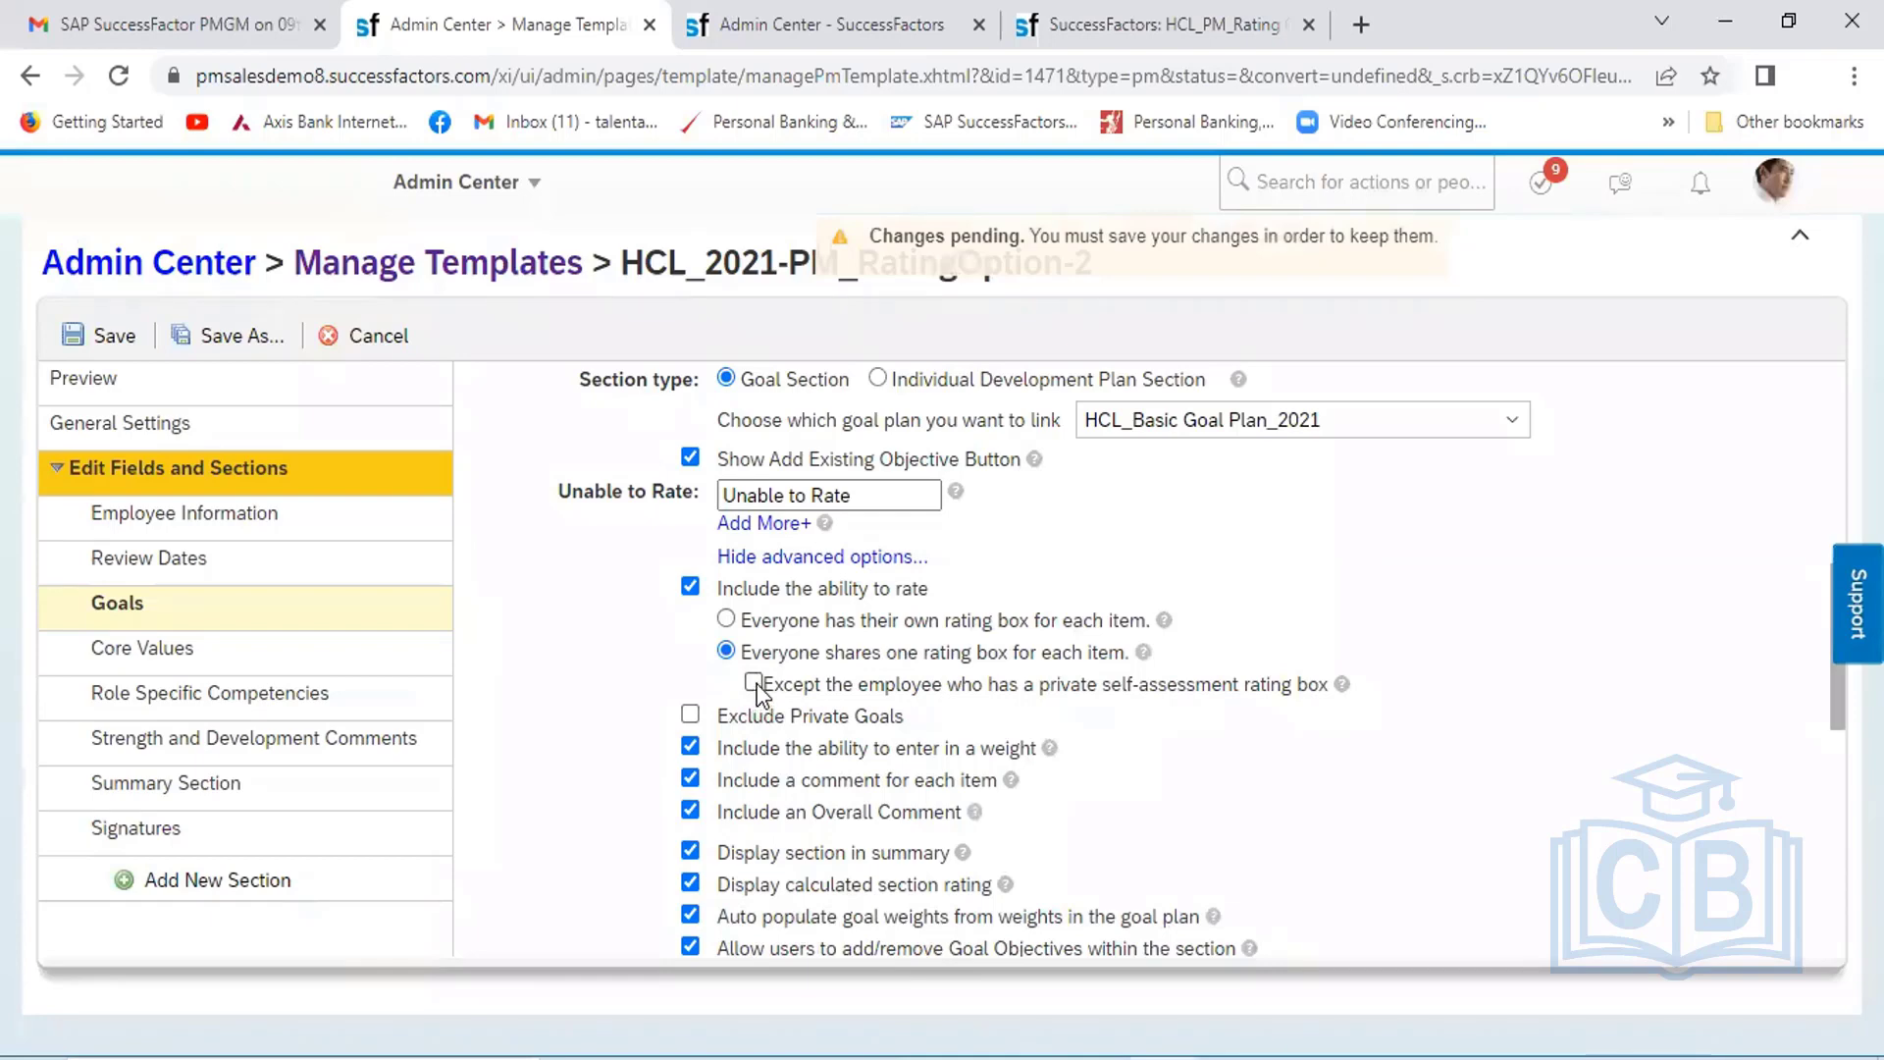
{"action": "left_click", "coordinate": [727, 621]}
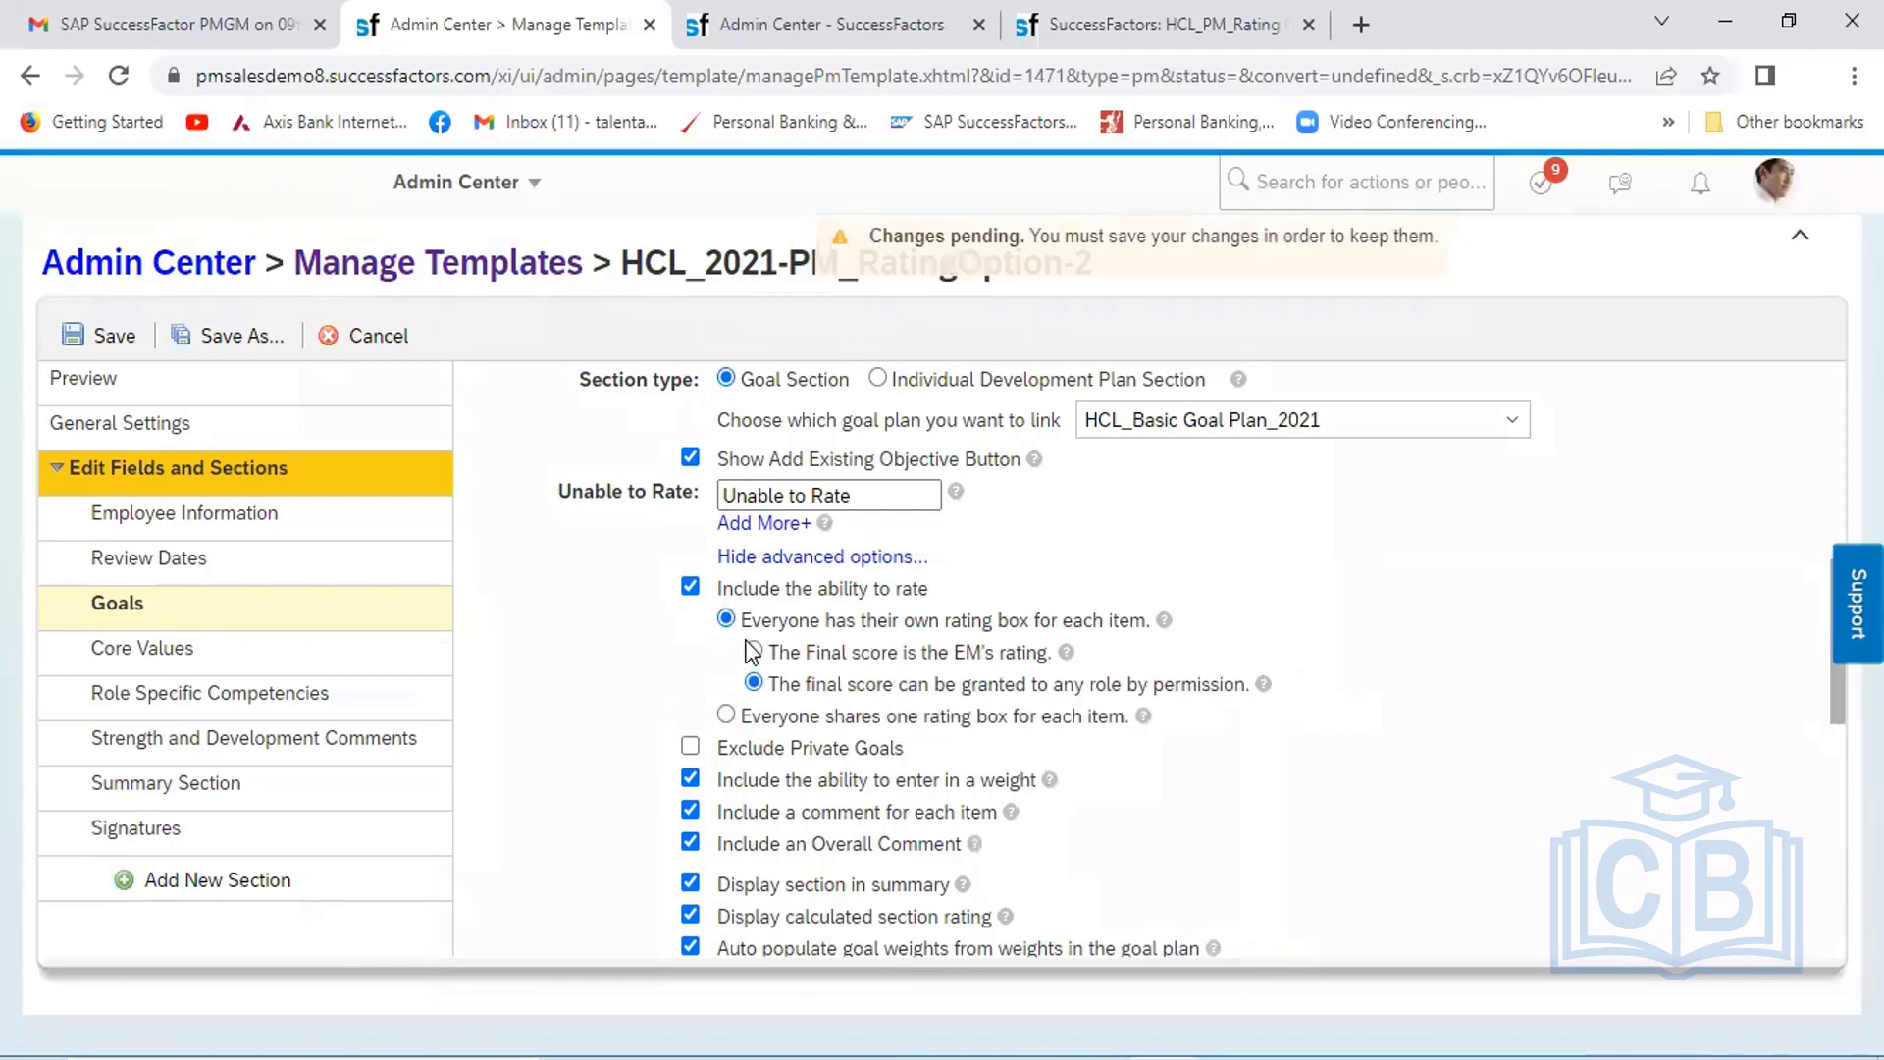
{"action": "left_click", "coordinate": [753, 653]}
{"action": "left_click", "coordinate": [753, 684]}
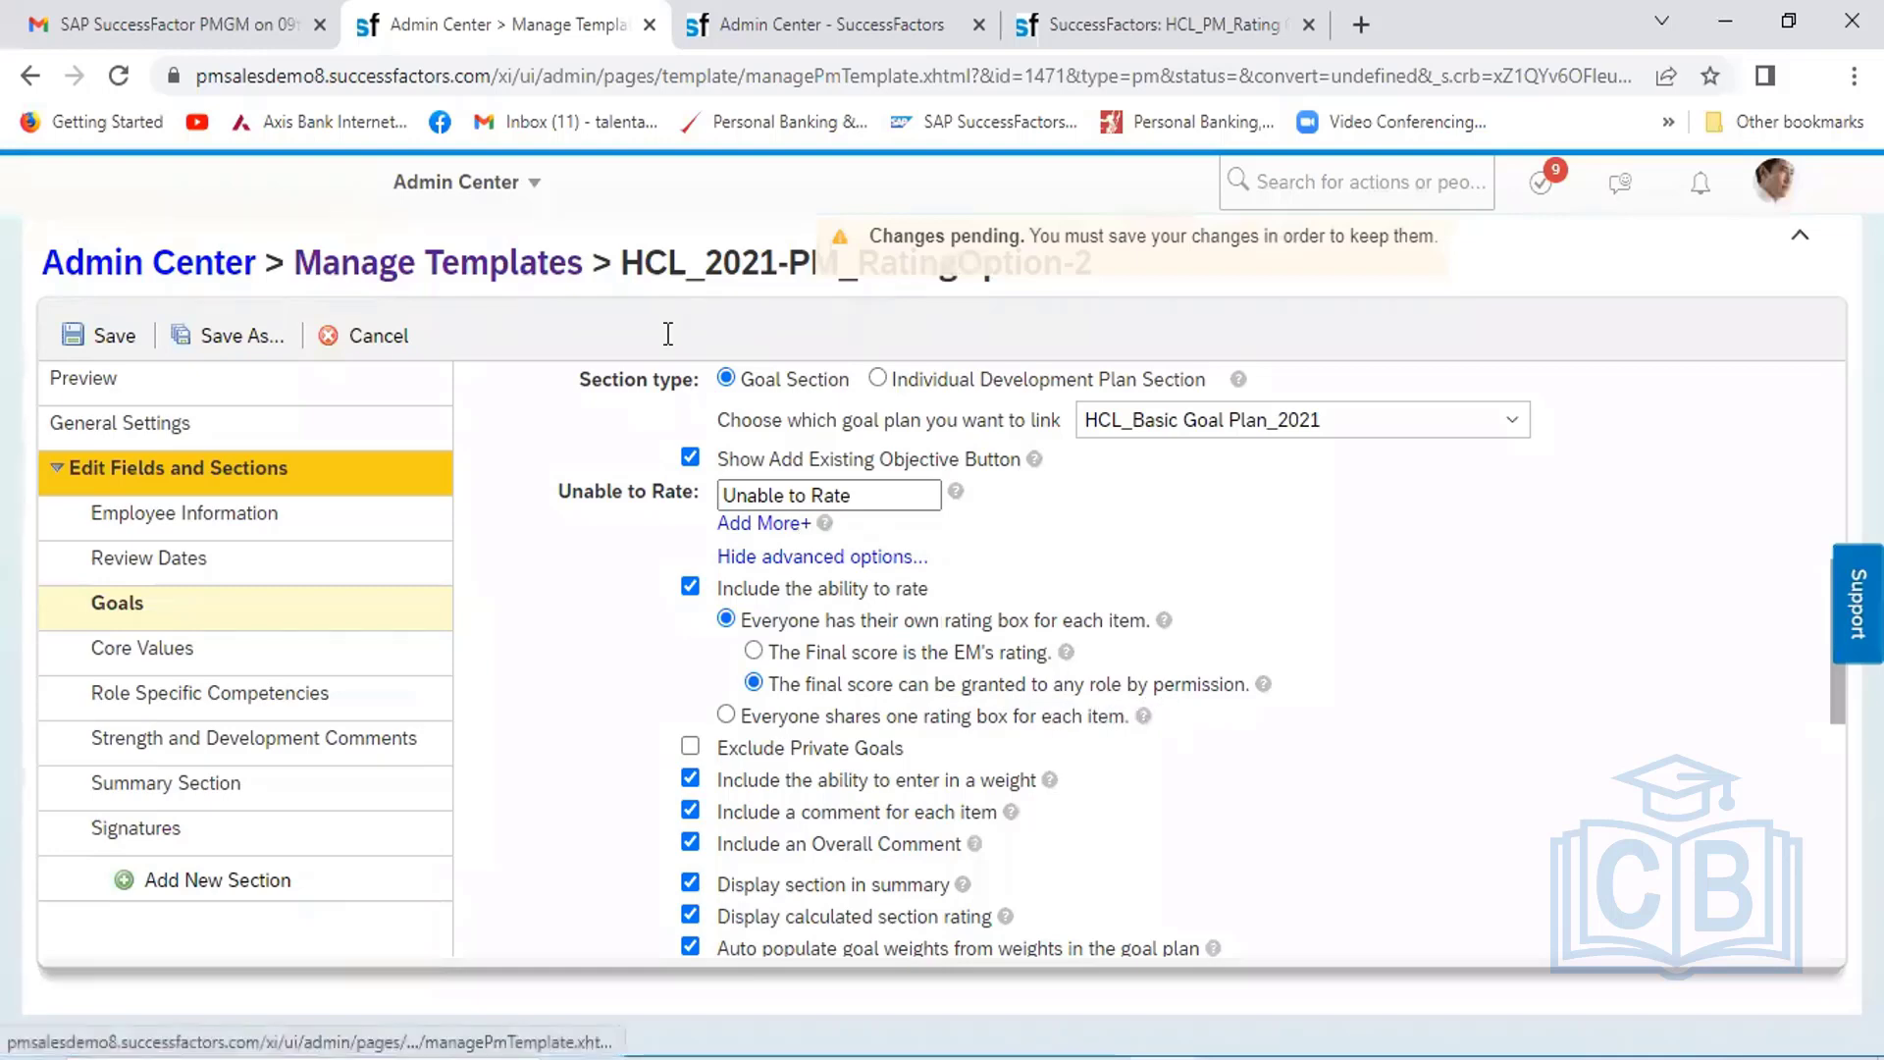
Check which Performance Management form templates are available in the Launch Forms dialog, leaving the template unselected
{"action": "left_click", "coordinate": [774, 28]}
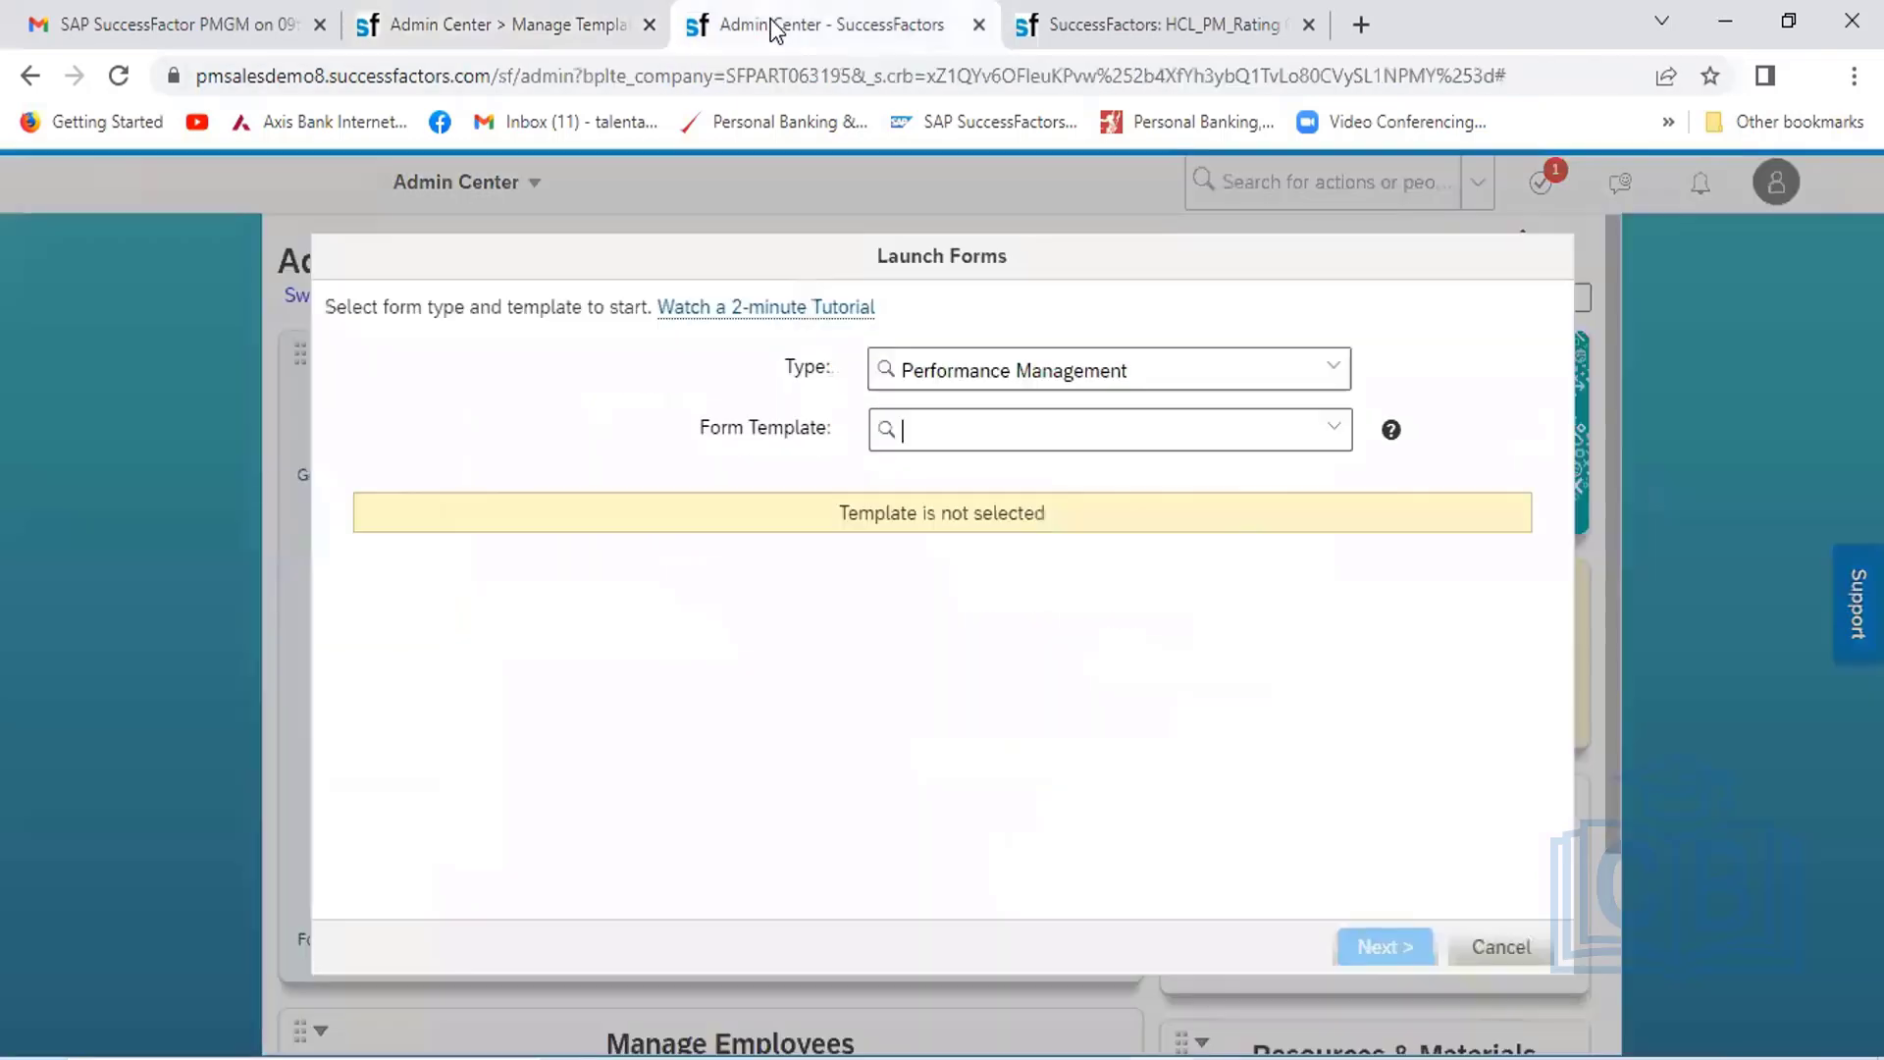
{"action": "left_click", "coordinate": [1330, 429]}
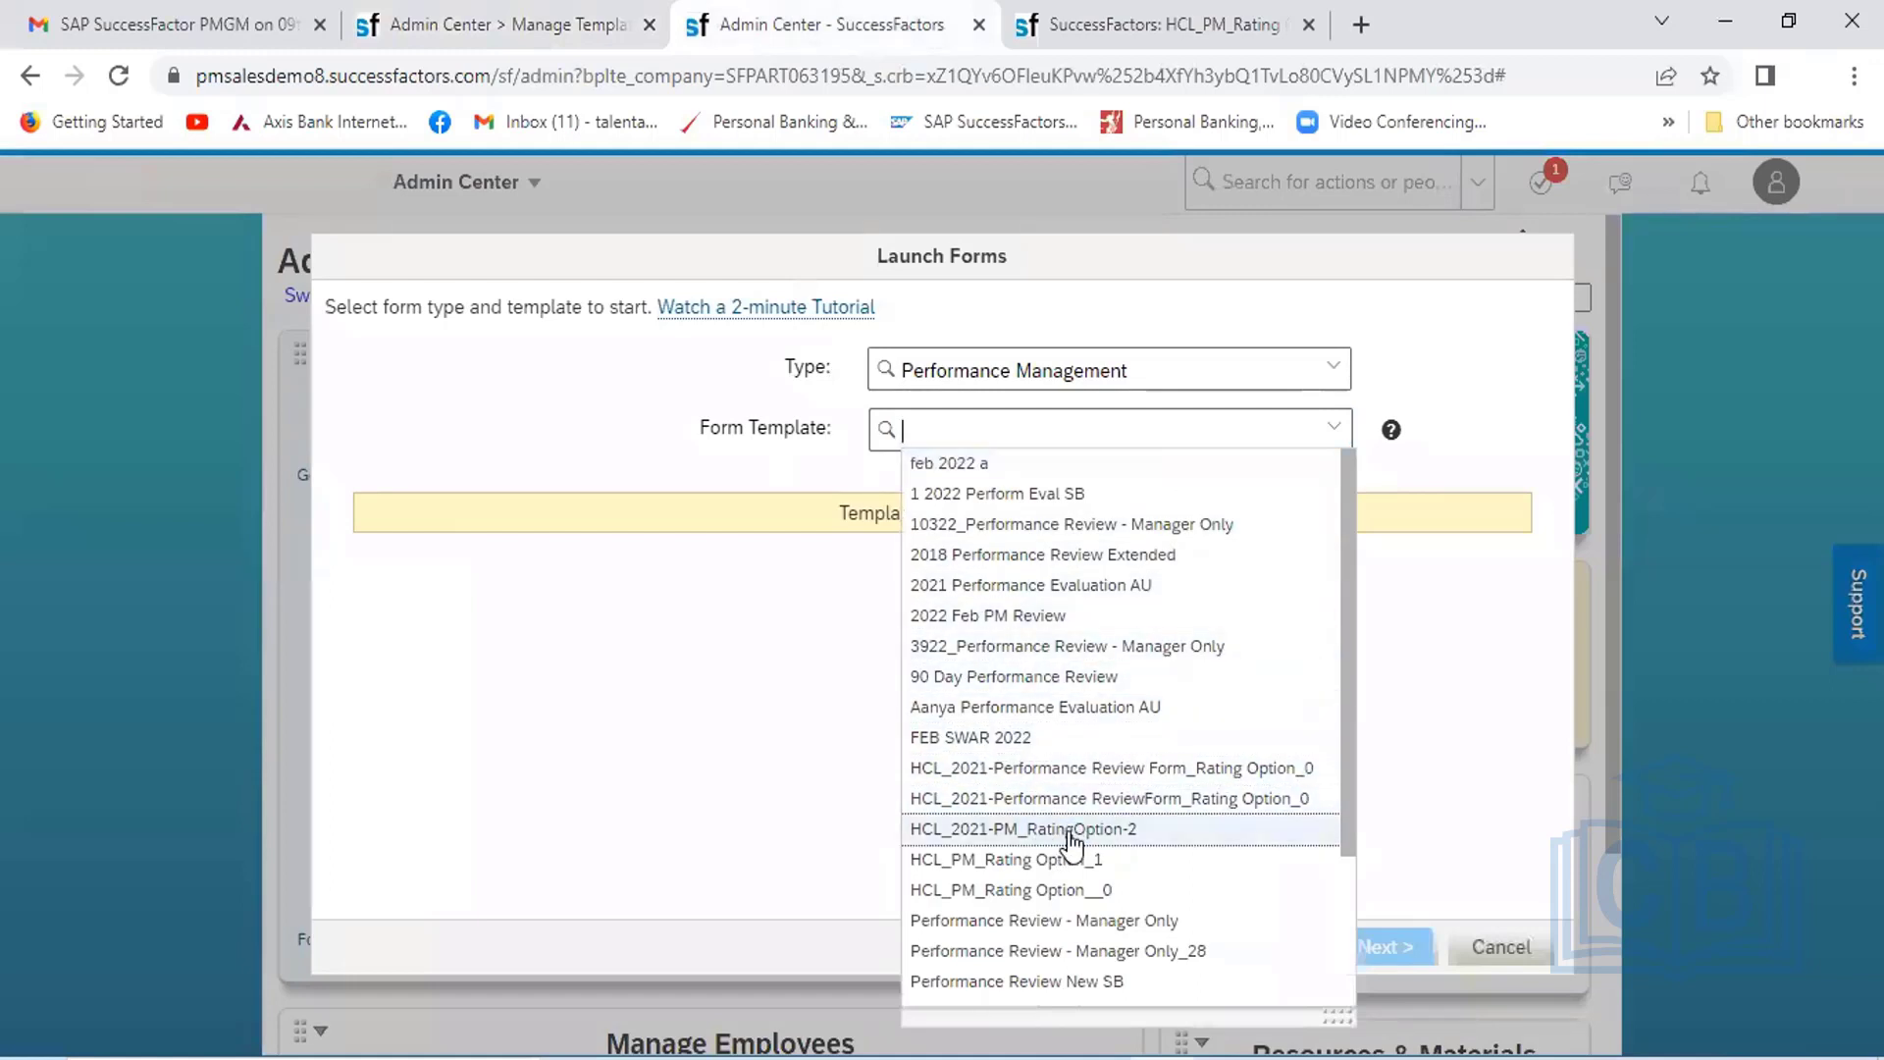
{"action": "left_click", "coordinate": [761, 746]}
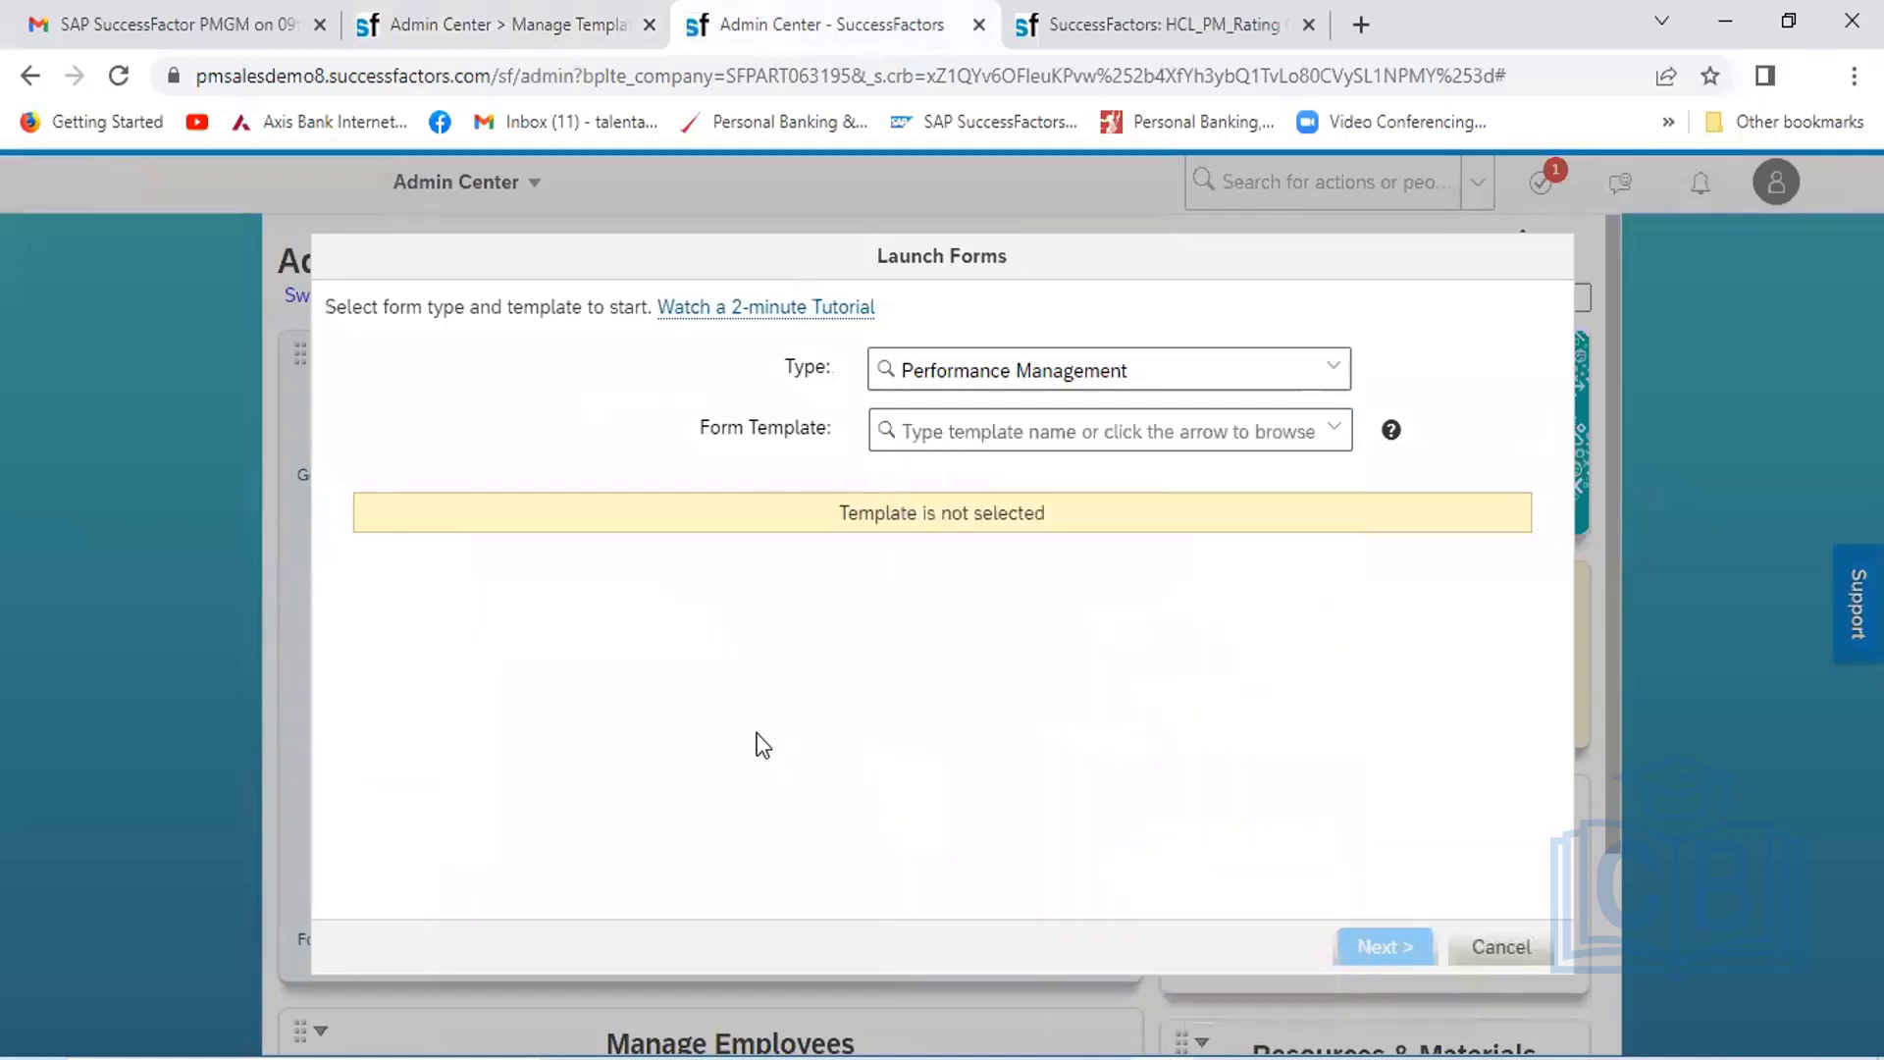
Show the manager's Performances inbox of review forms and compare it with the form templates offered in Launch Forms
{"action": "left_click", "coordinate": [1126, 29]}
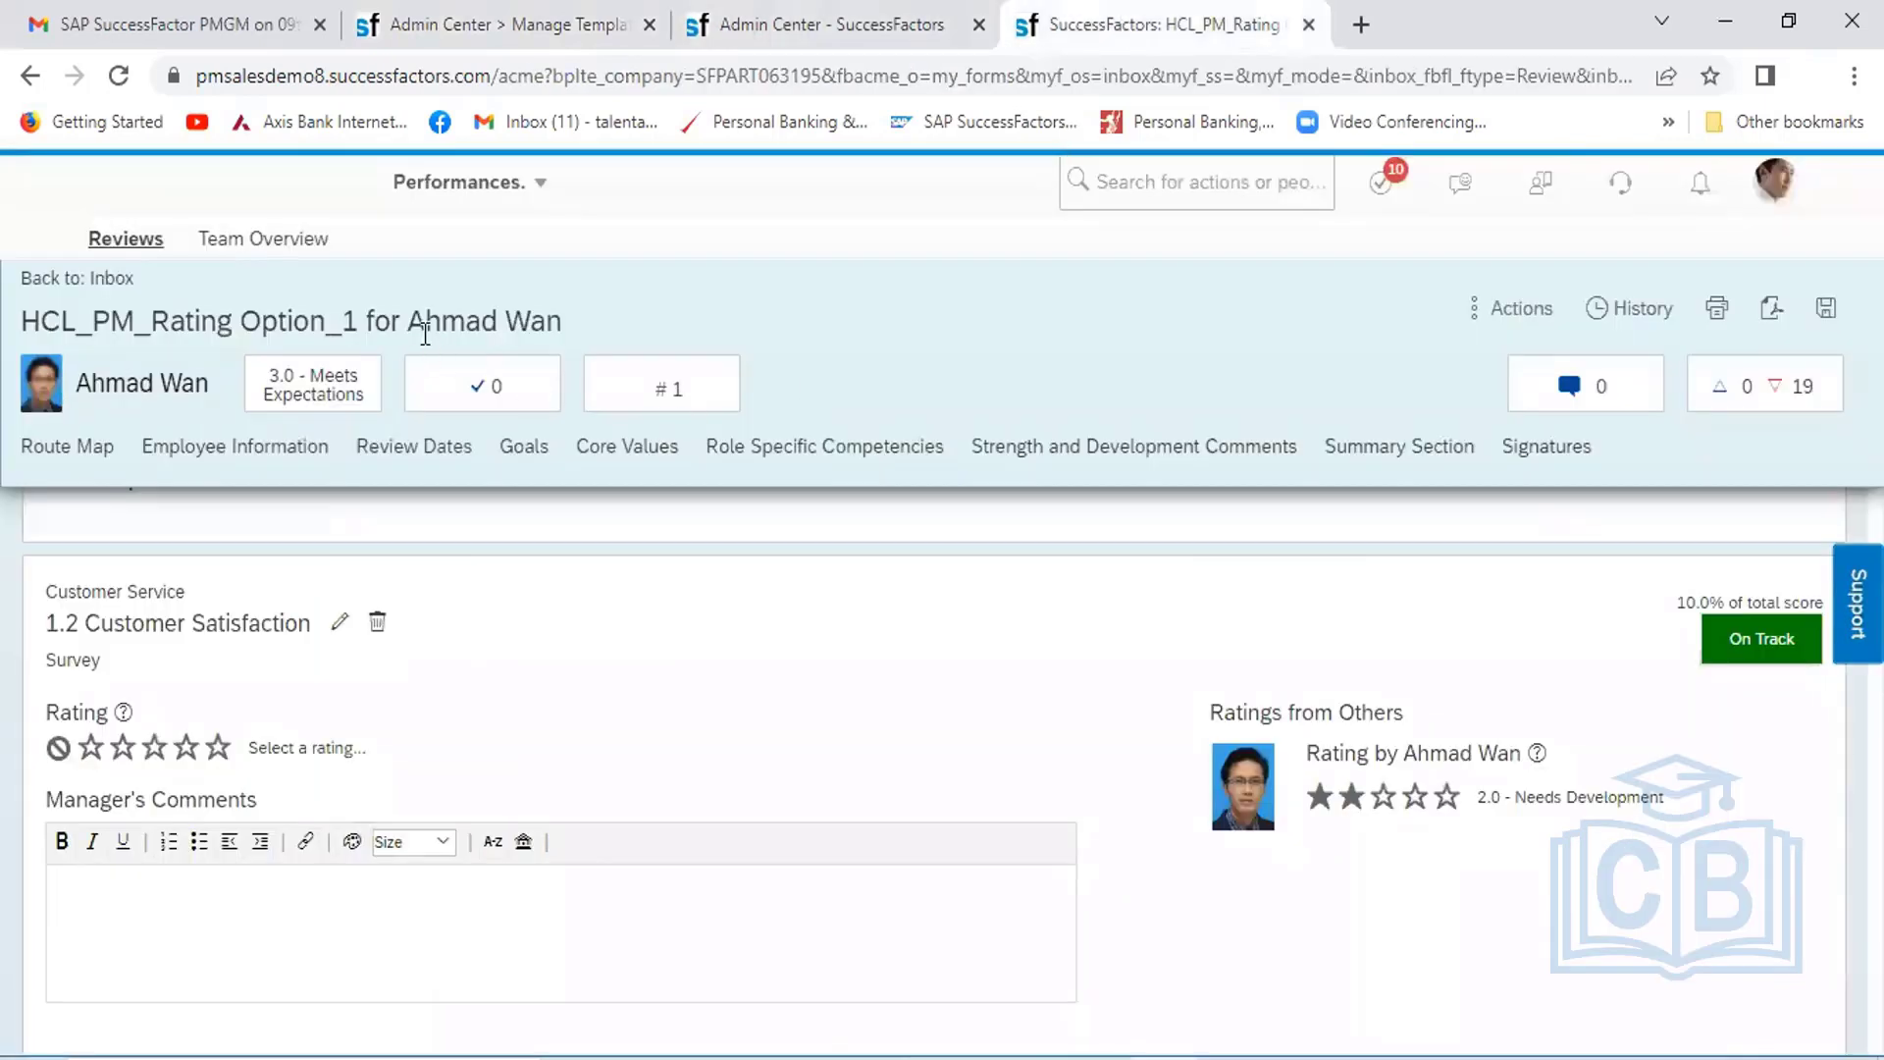
{"action": "left_click", "coordinate": [541, 186]}
{"action": "left_click", "coordinate": [475, 302]}
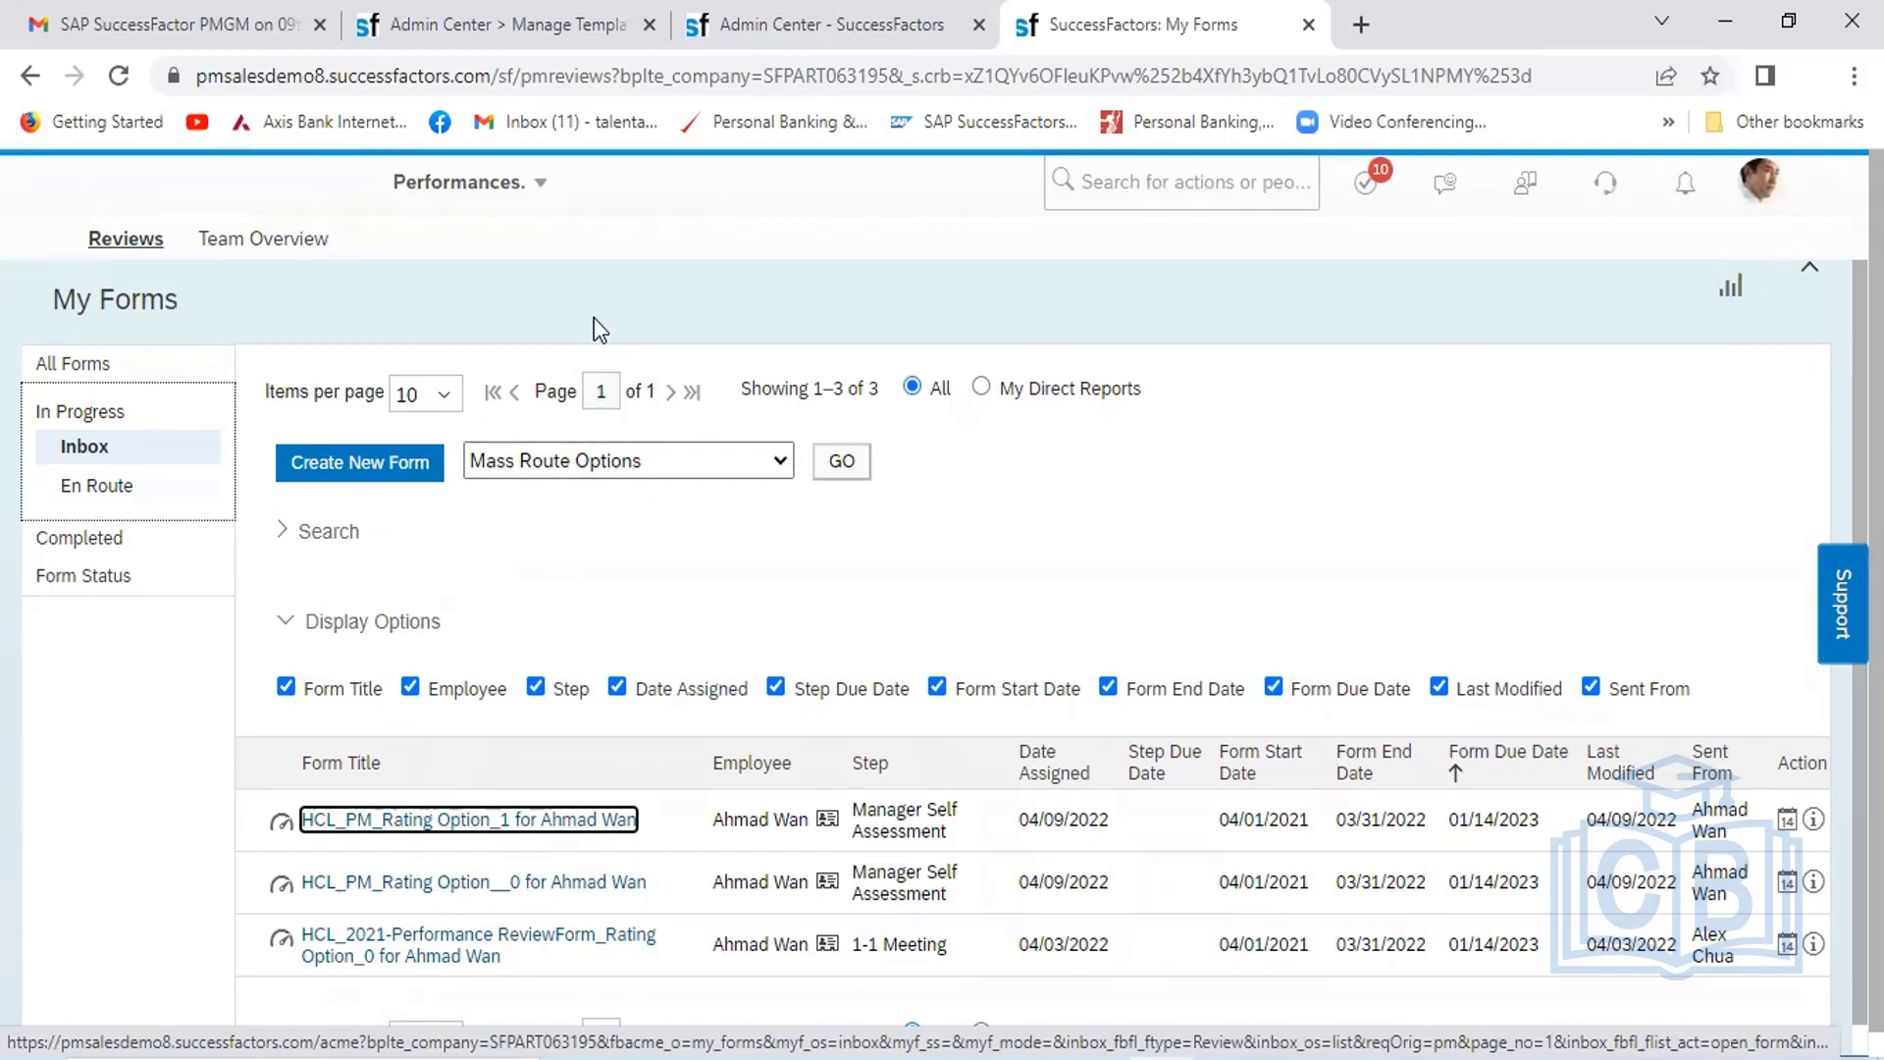
{"action": "left_click", "coordinate": [856, 4]}
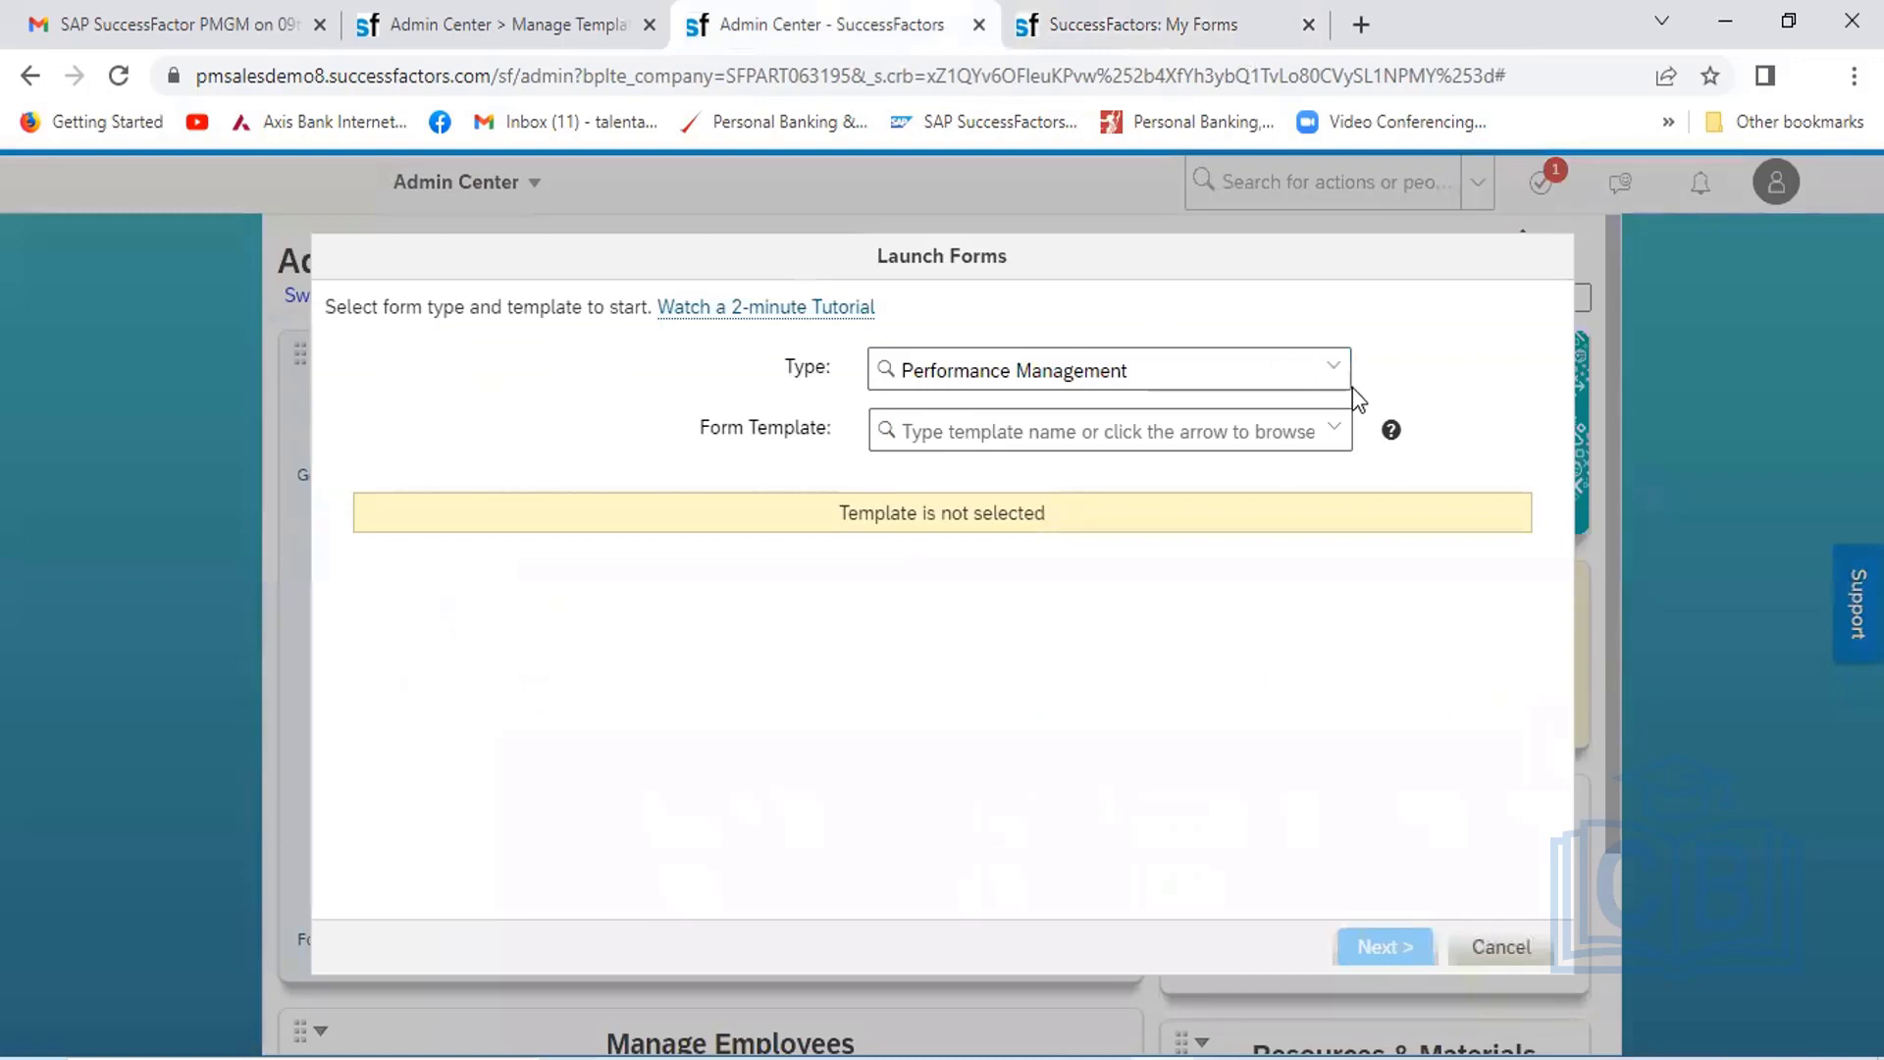
{"action": "left_click", "coordinate": [1336, 432]}
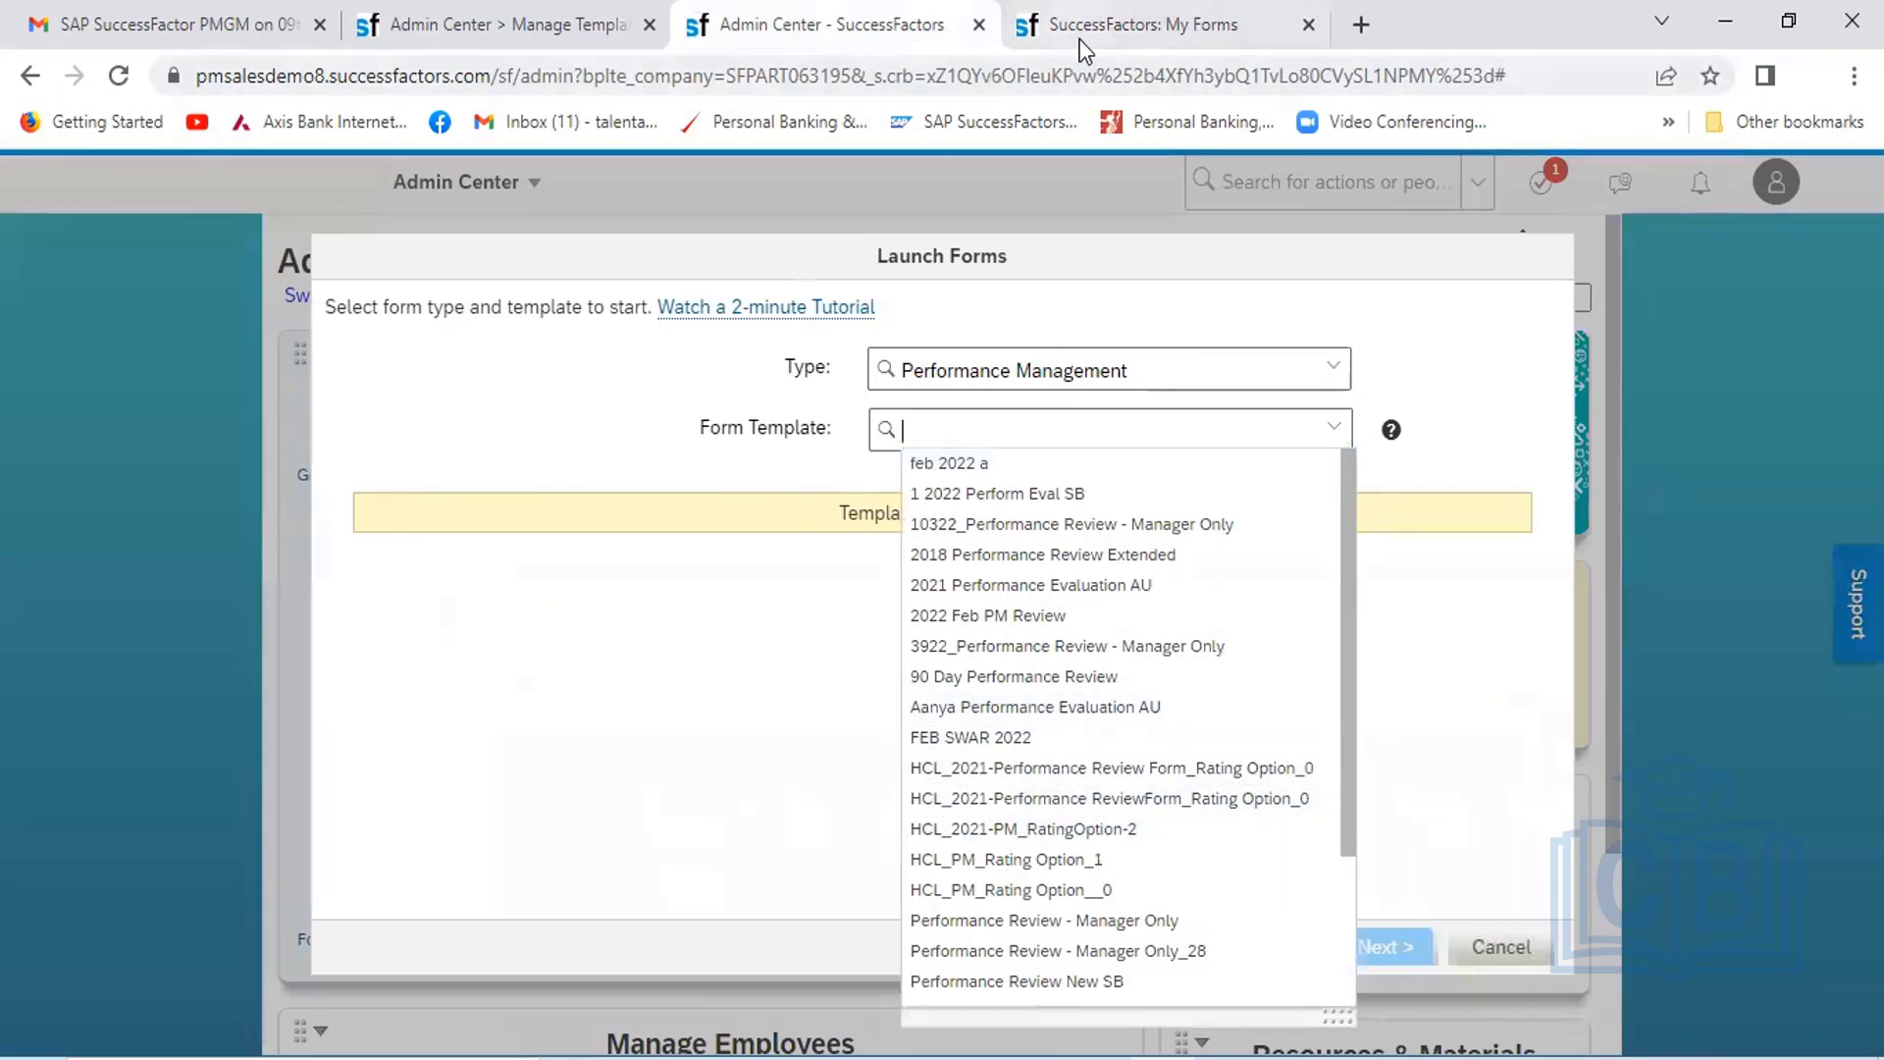
From the manager's My Forms page, proxy as the employee whose review forms are listed
{"action": "left_click", "coordinate": [1104, 32]}
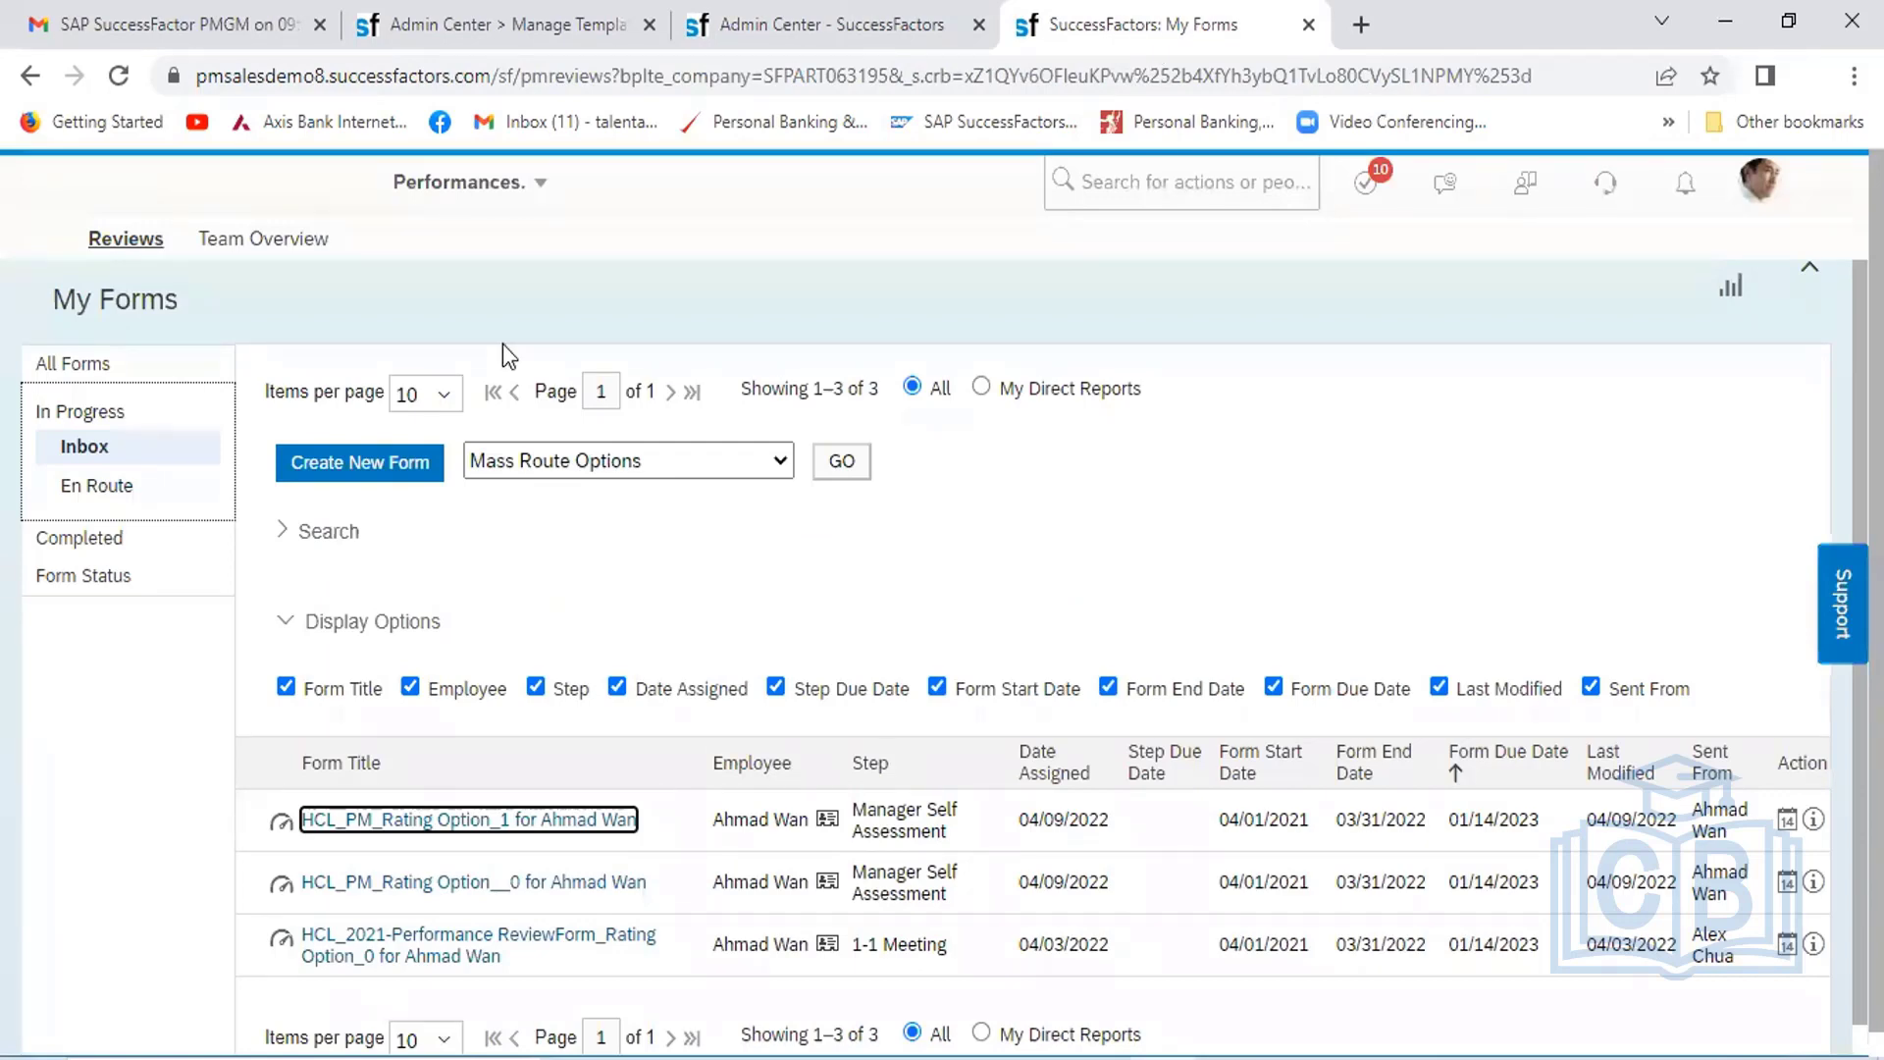
{"action": "left_click", "coordinate": [1759, 179]}
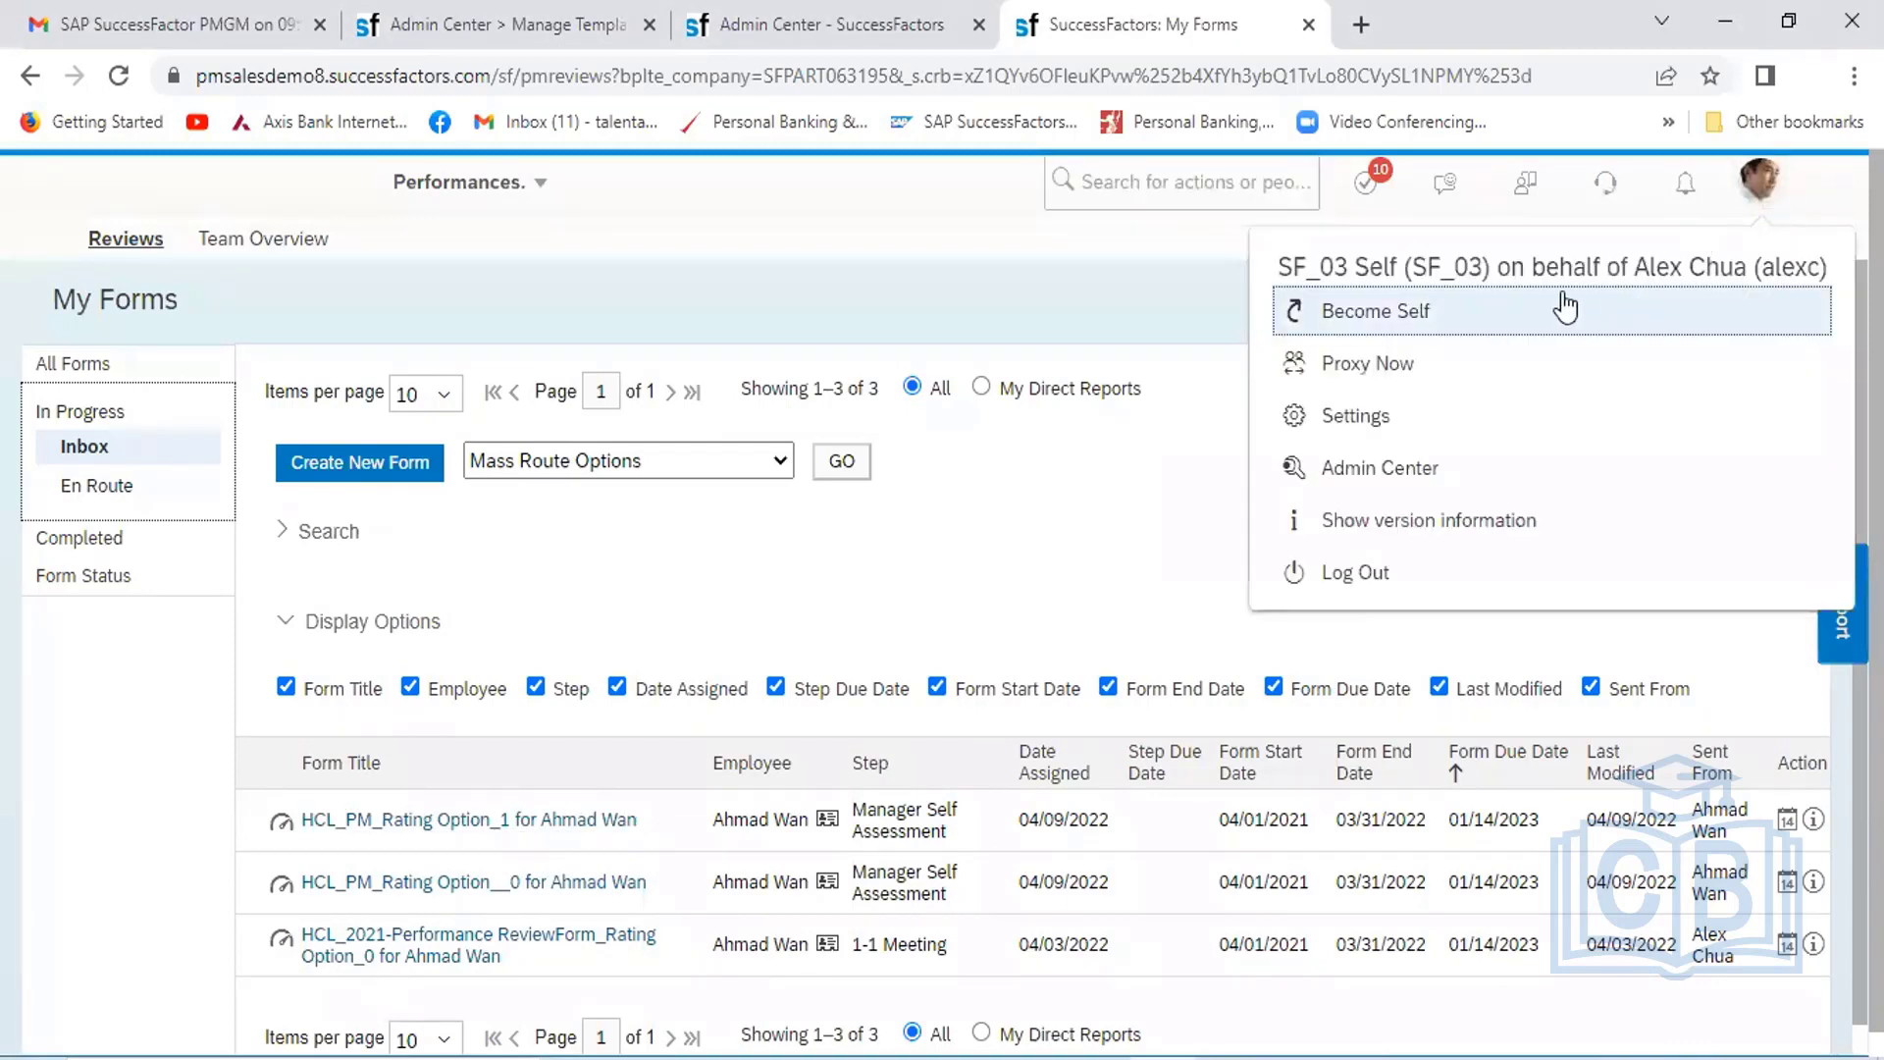
{"action": "left_click", "coordinate": [1383, 365]}
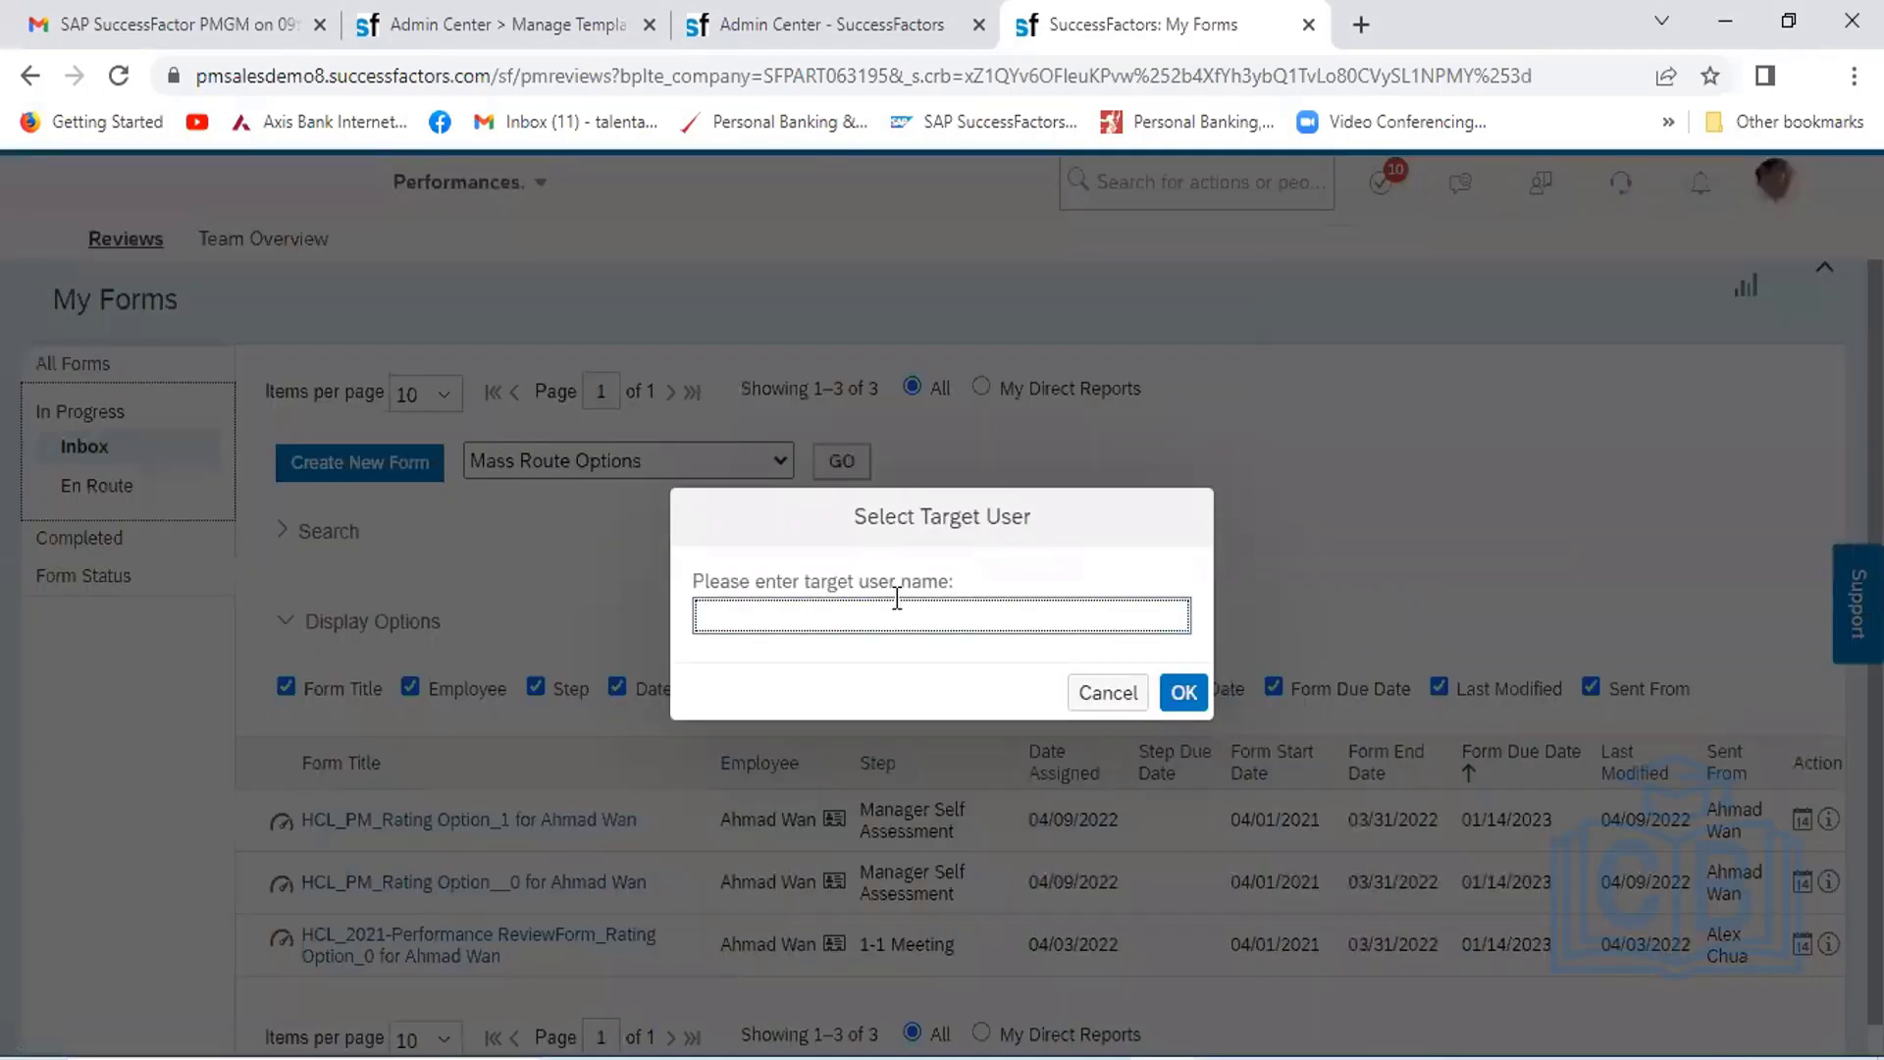
{"action": "type", "text": "Ahmad"}
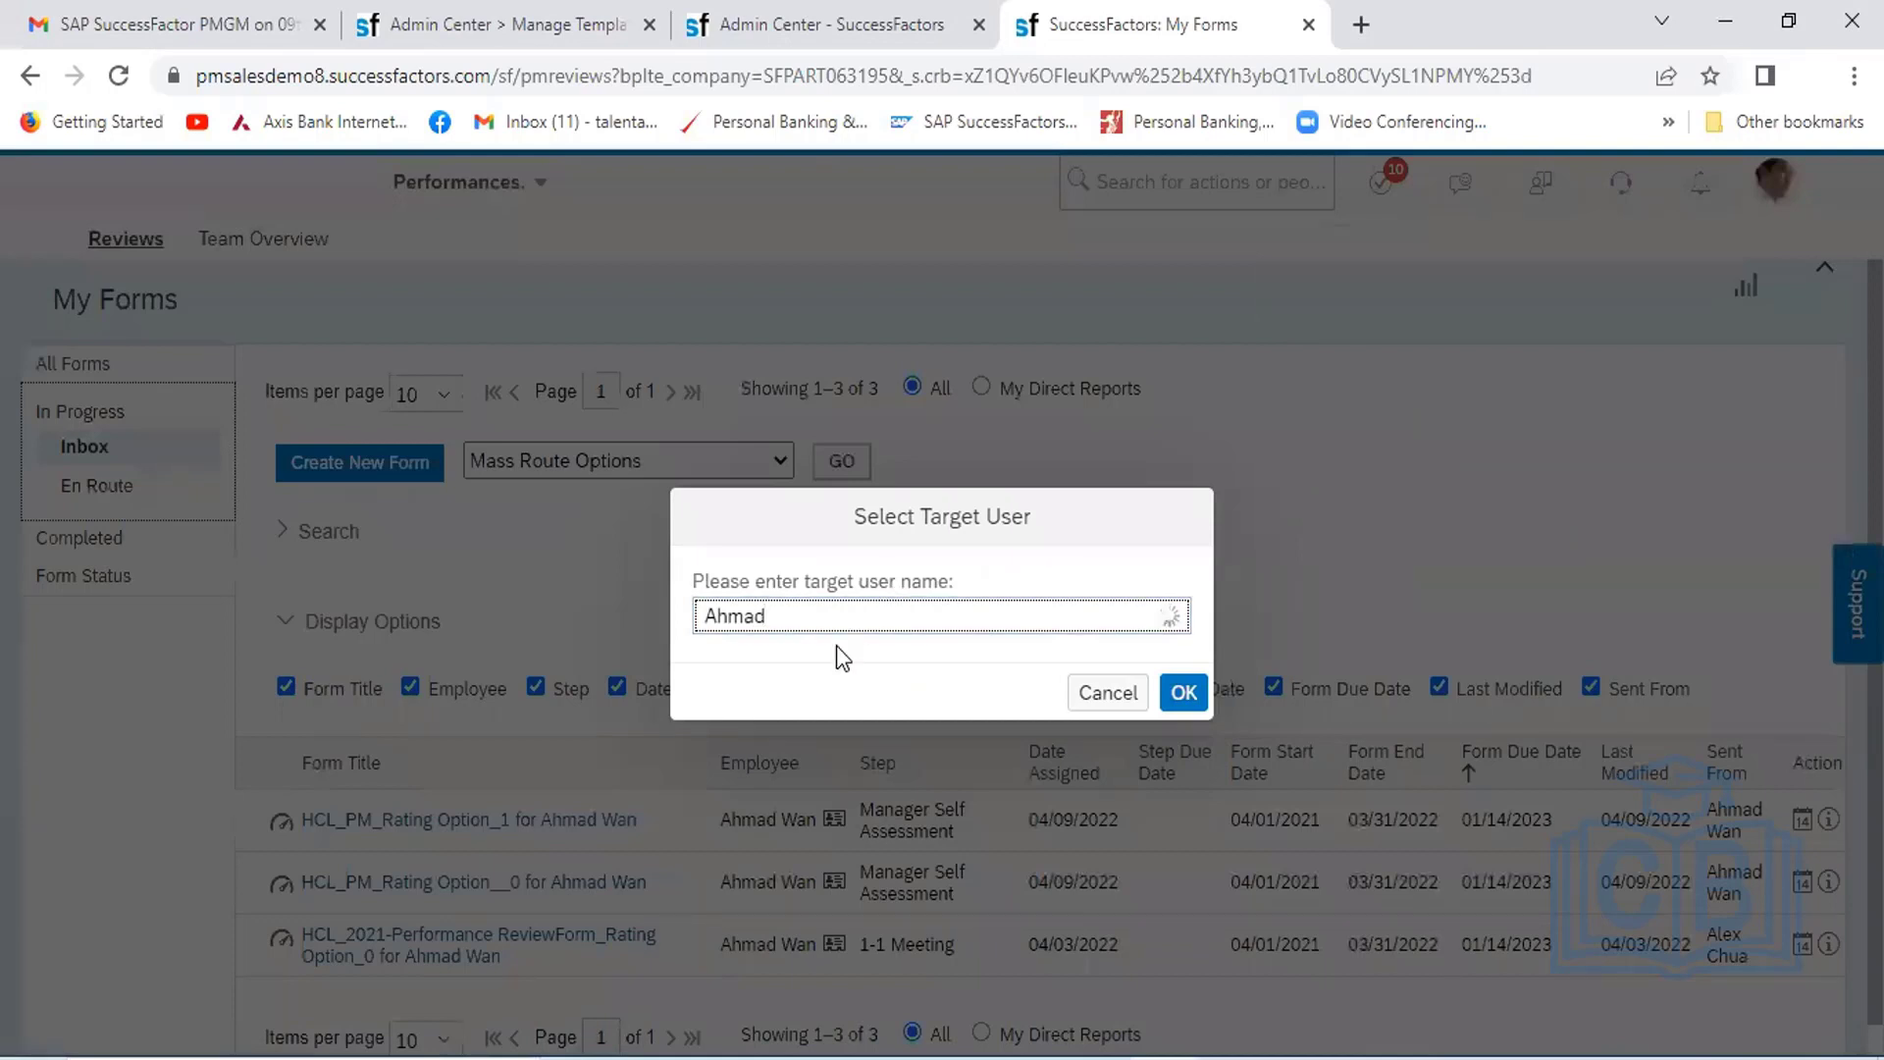
{"action": "left_click", "coordinate": [857, 684]}
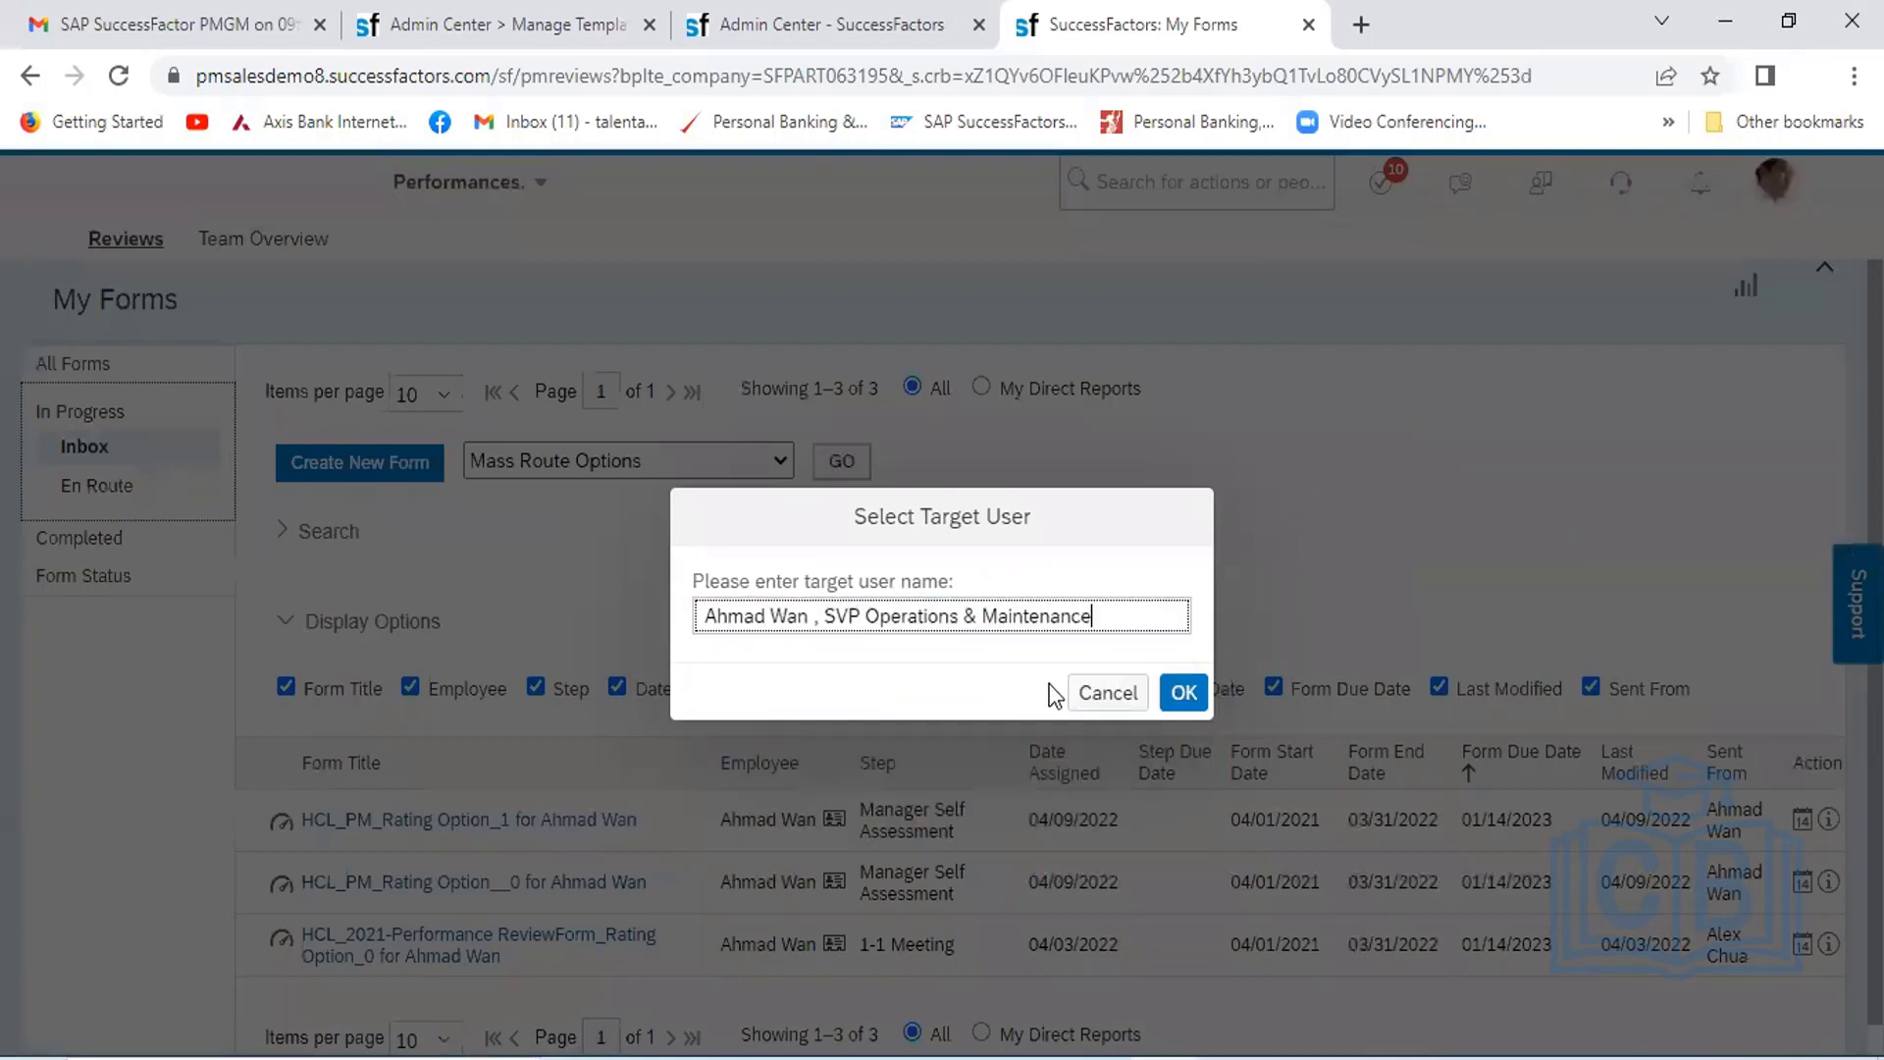
{"action": "left_click", "coordinate": [1182, 693]}
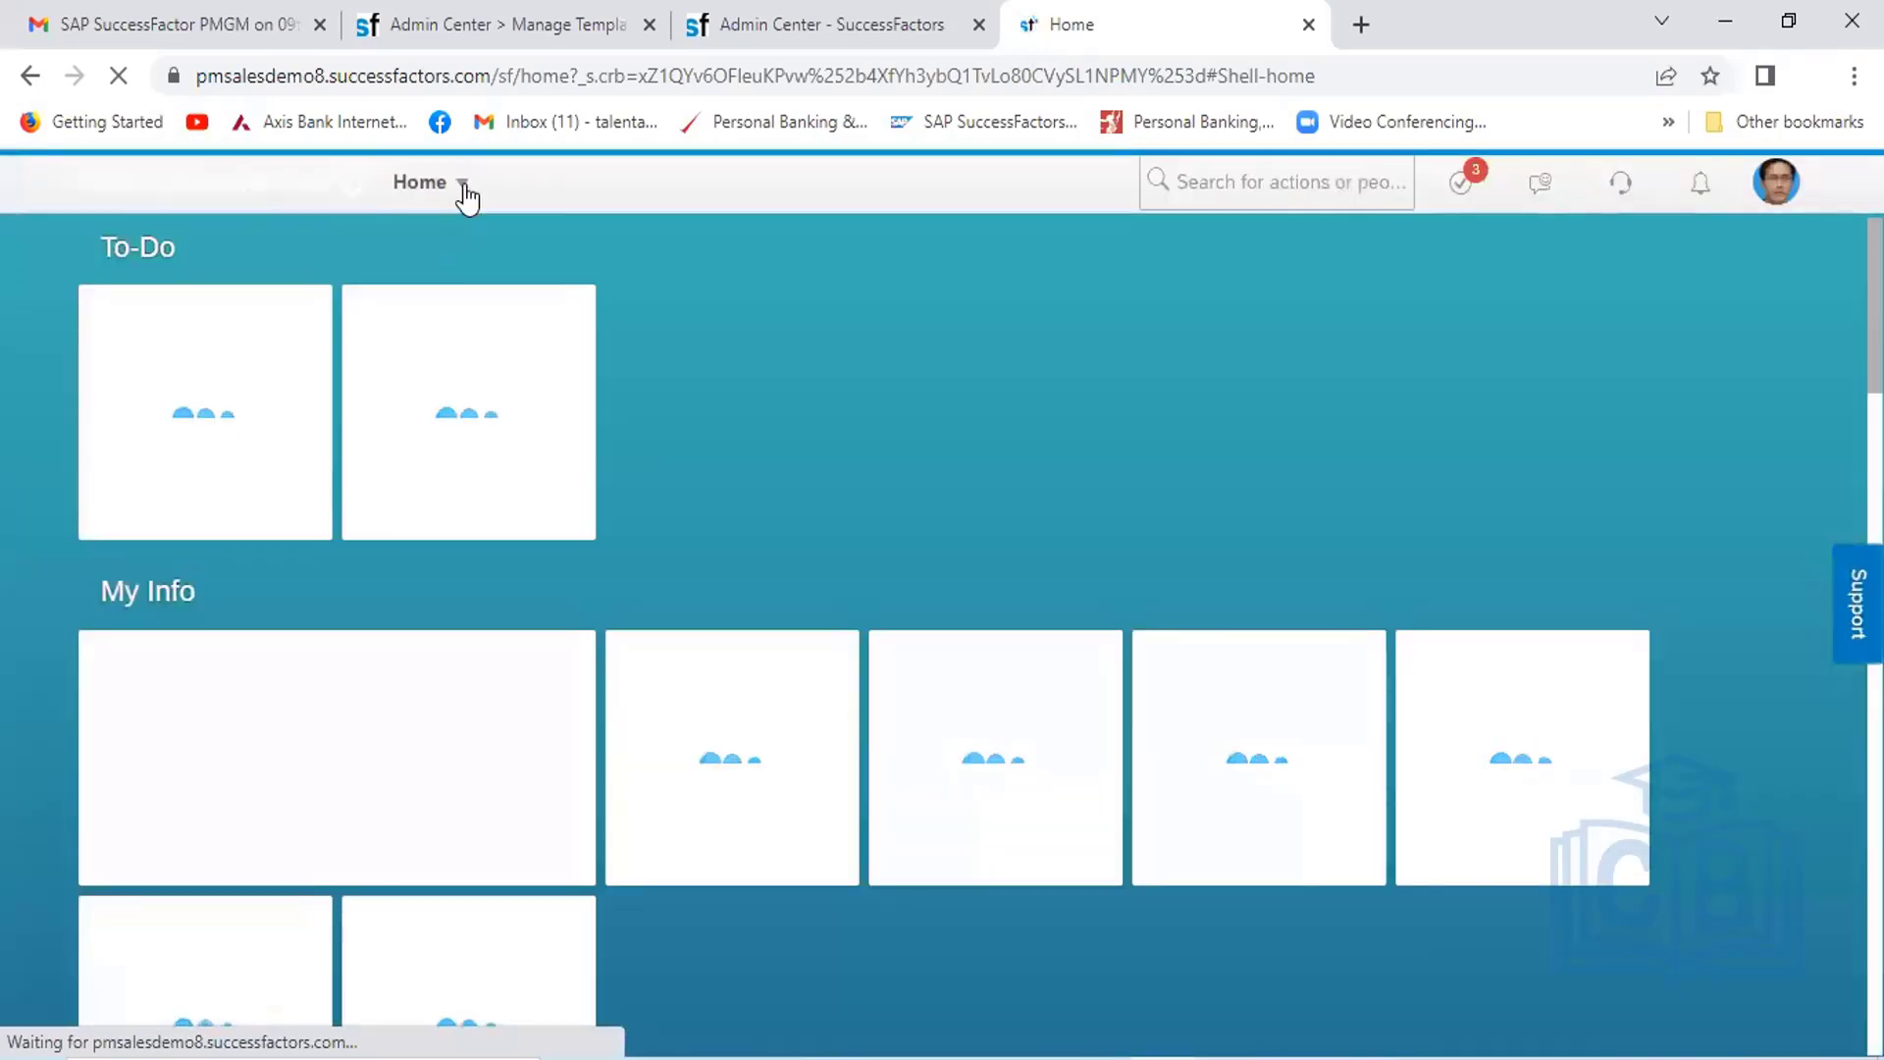
Show the available modules from the employee's home page
{"action": "left_click", "coordinate": [463, 186]}
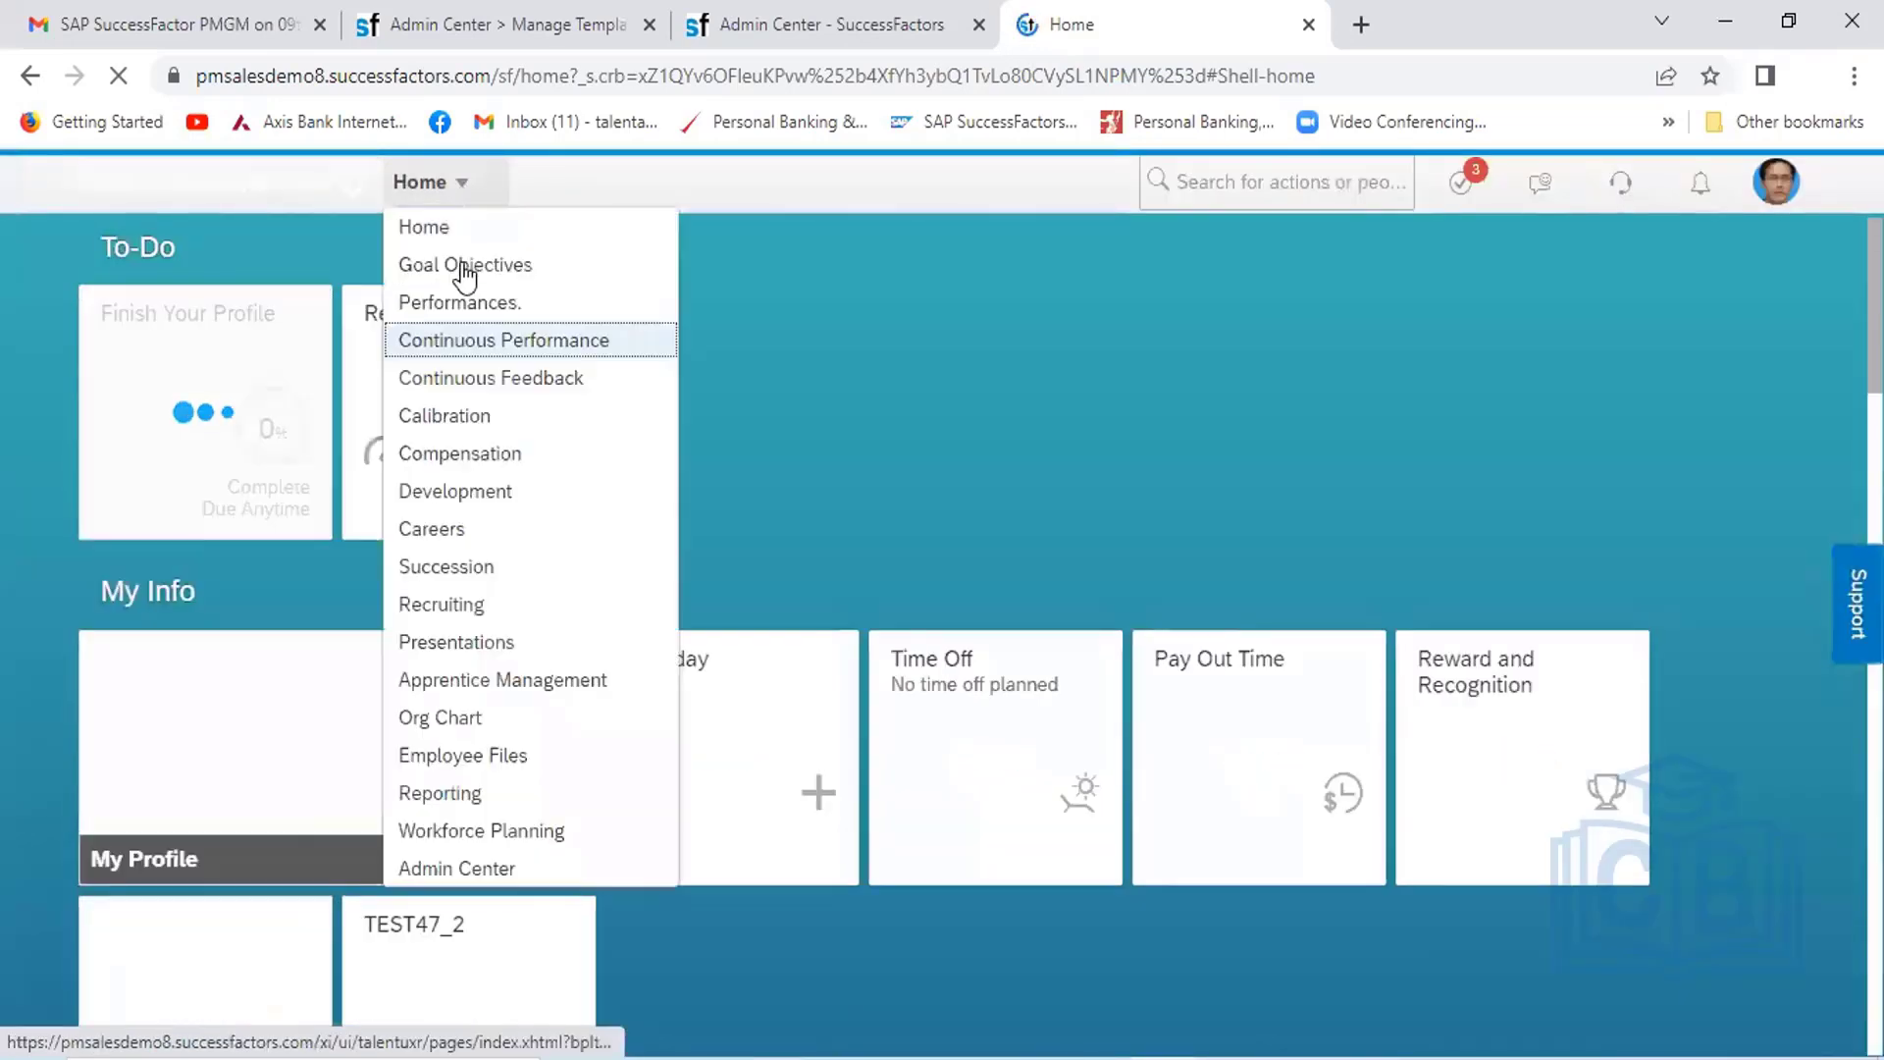
Open the HCL_2021-PM_RatingOption-2 review form from the Performances inbox, dismissing the Review Performance list
{"action": "left_click", "coordinate": [471, 304]}
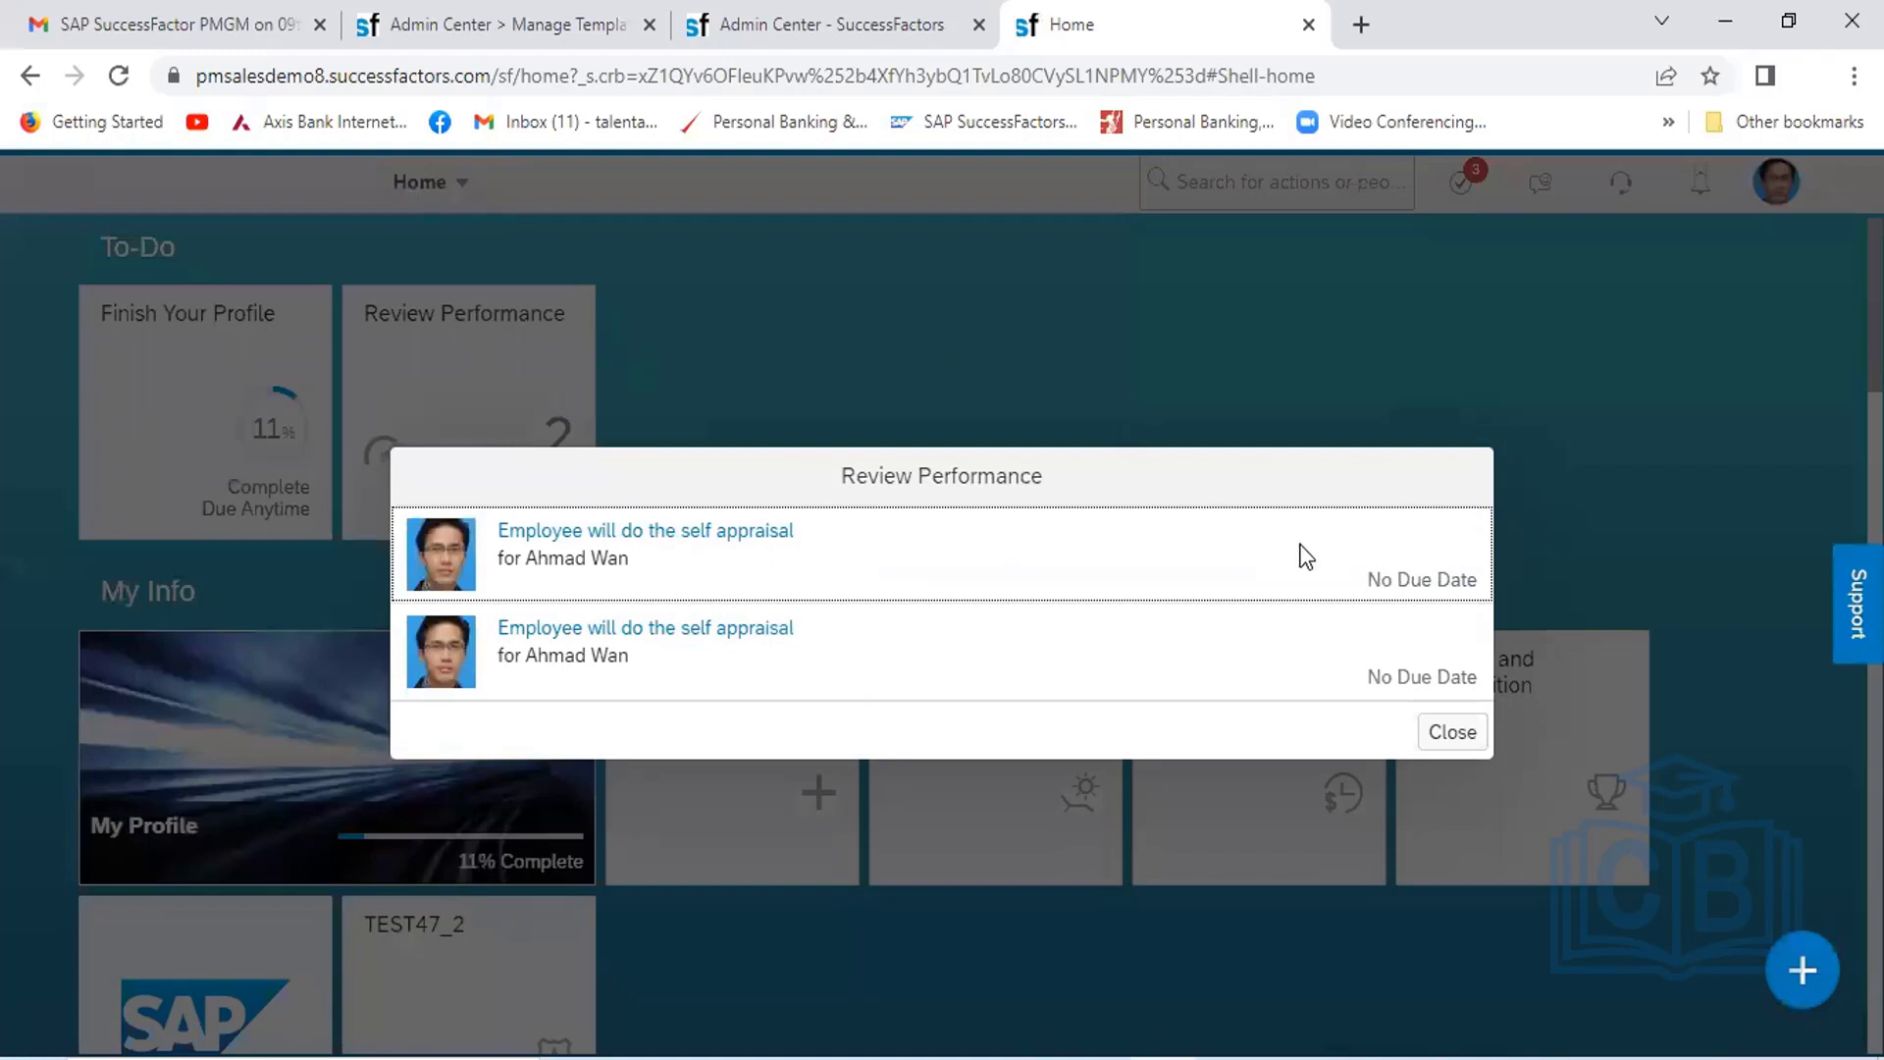
{"action": "left_click", "coordinate": [1453, 743]}
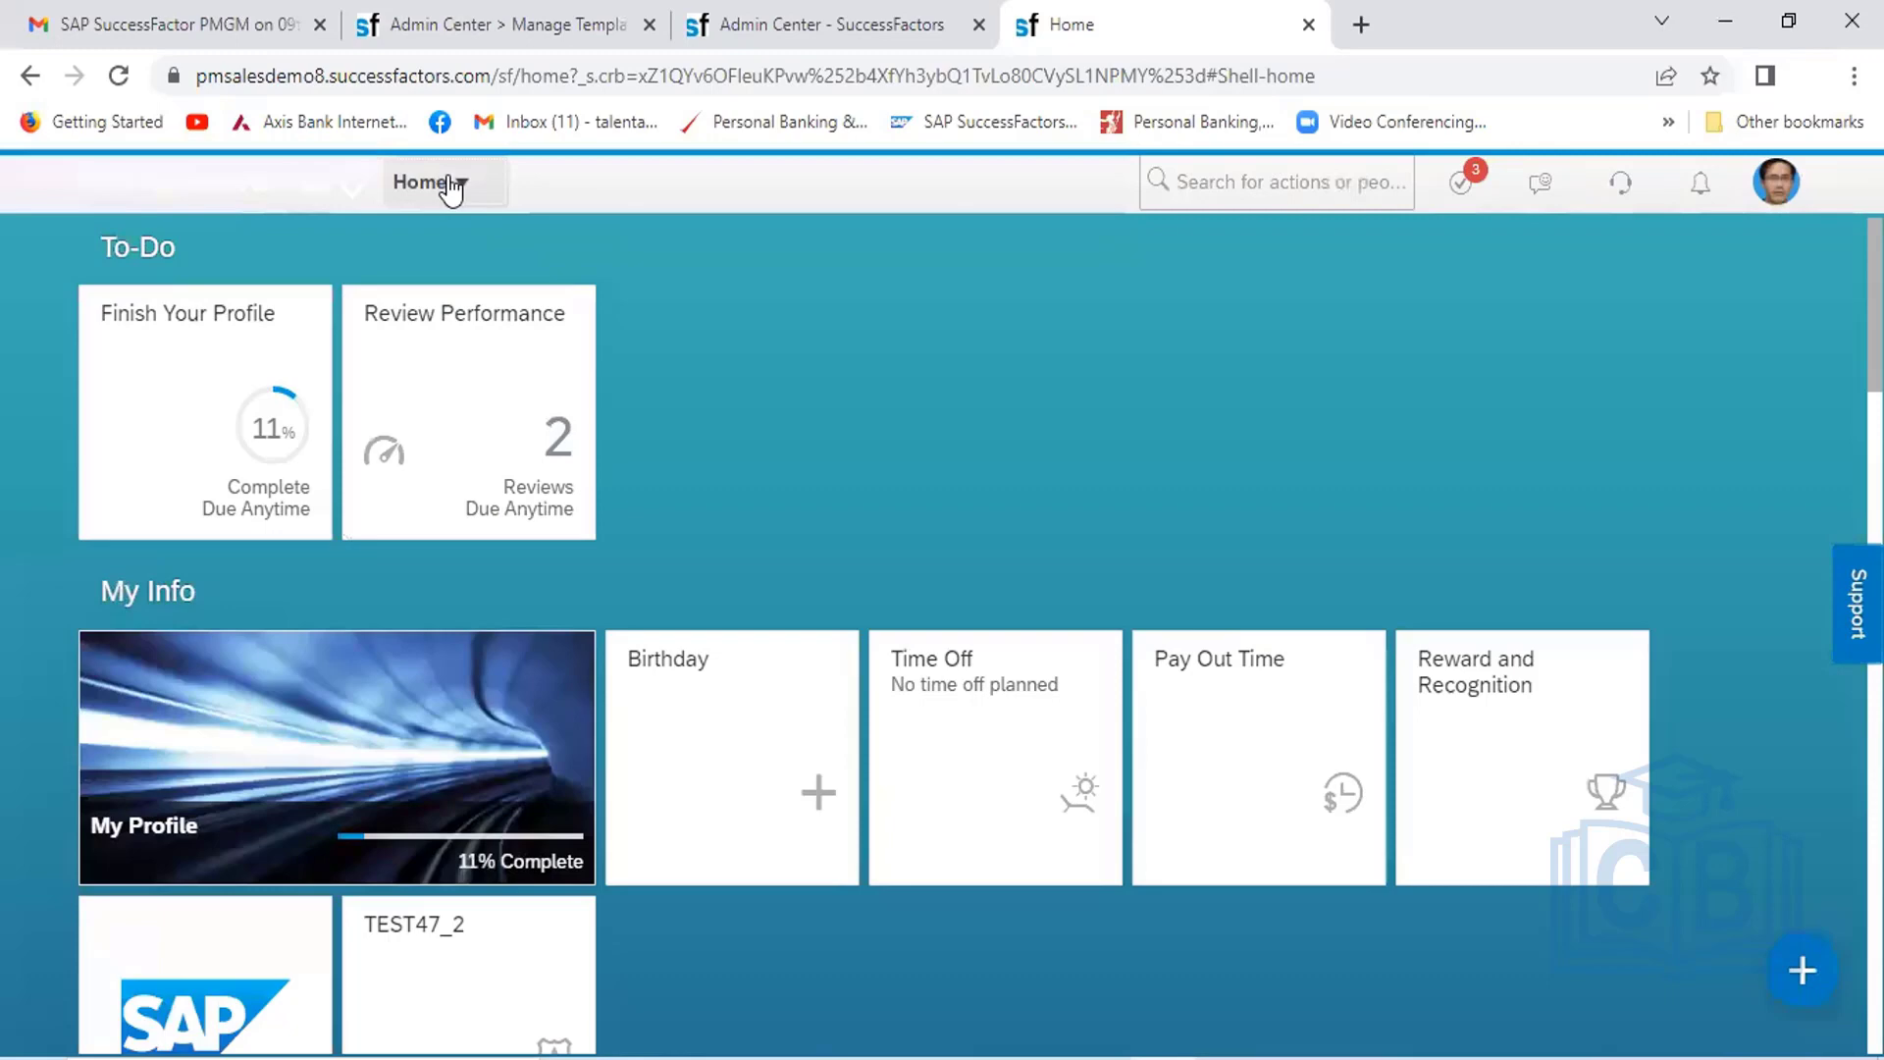
{"action": "left_click", "coordinate": [449, 183]}
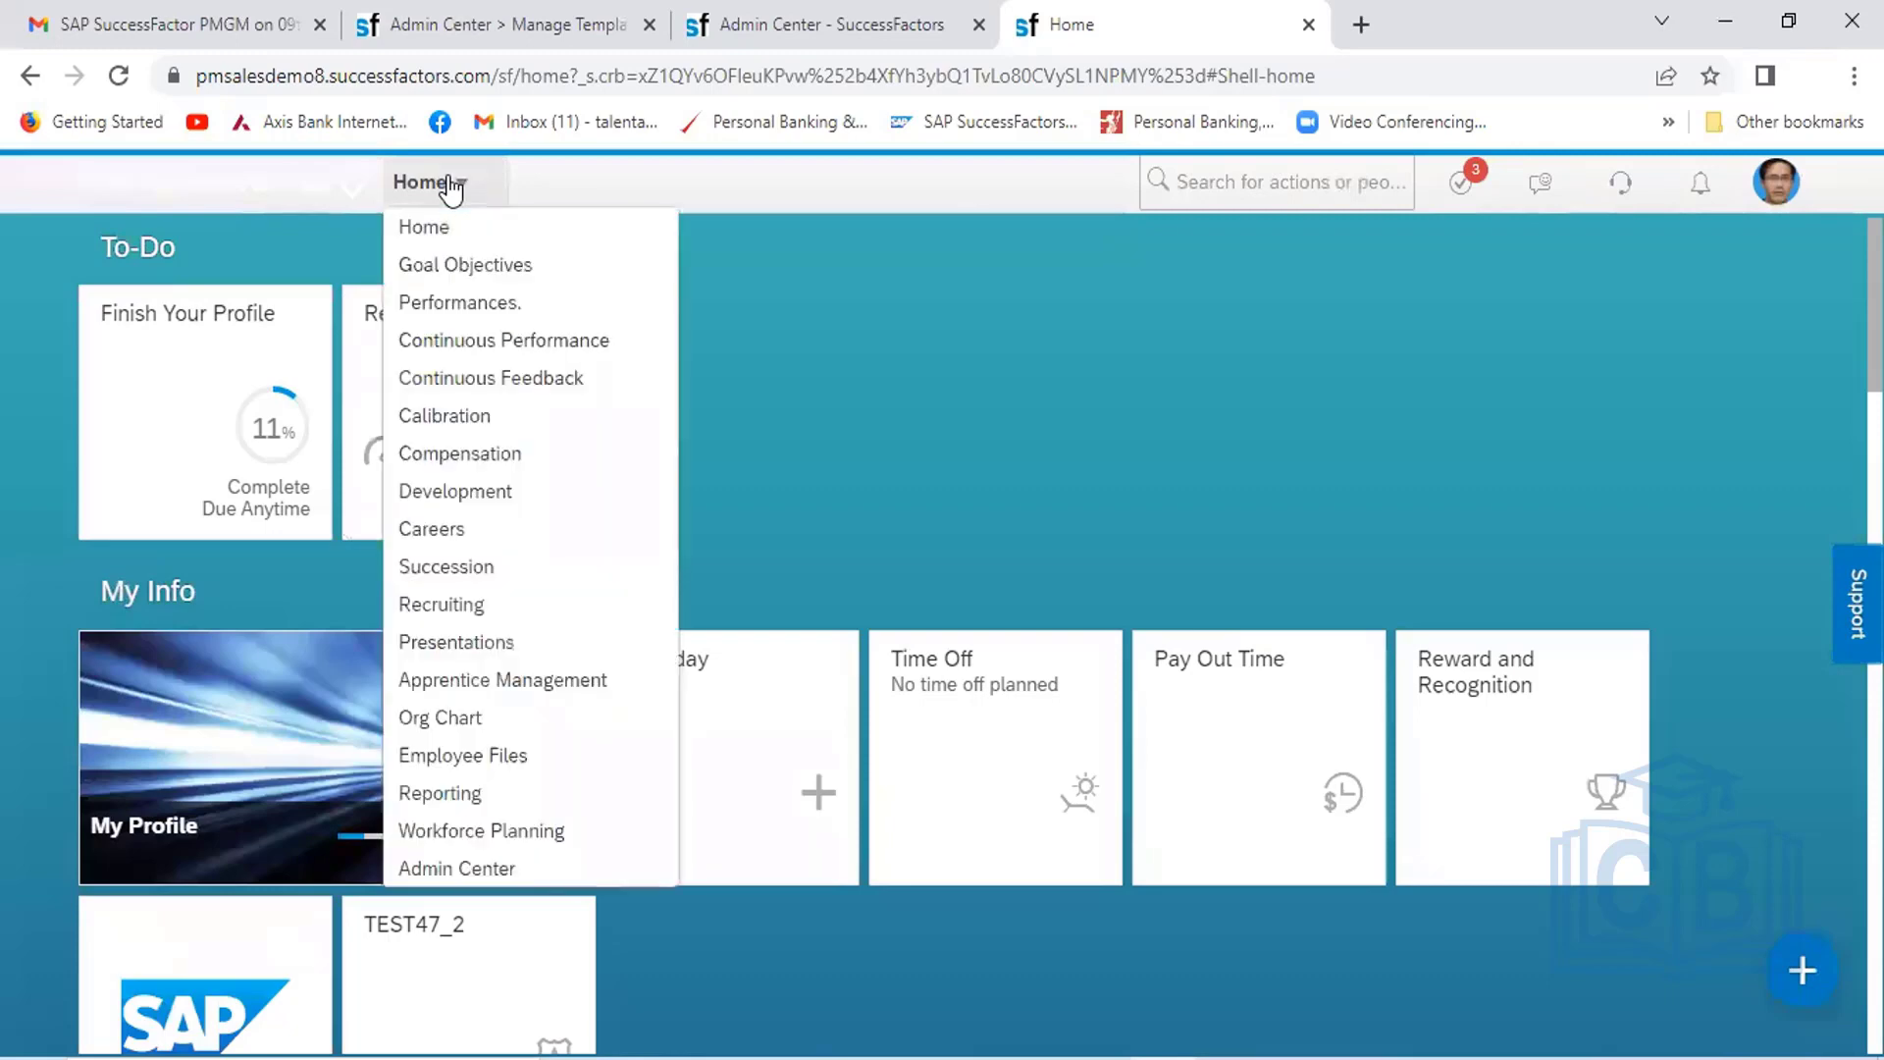
{"action": "left_click", "coordinate": [475, 299]}
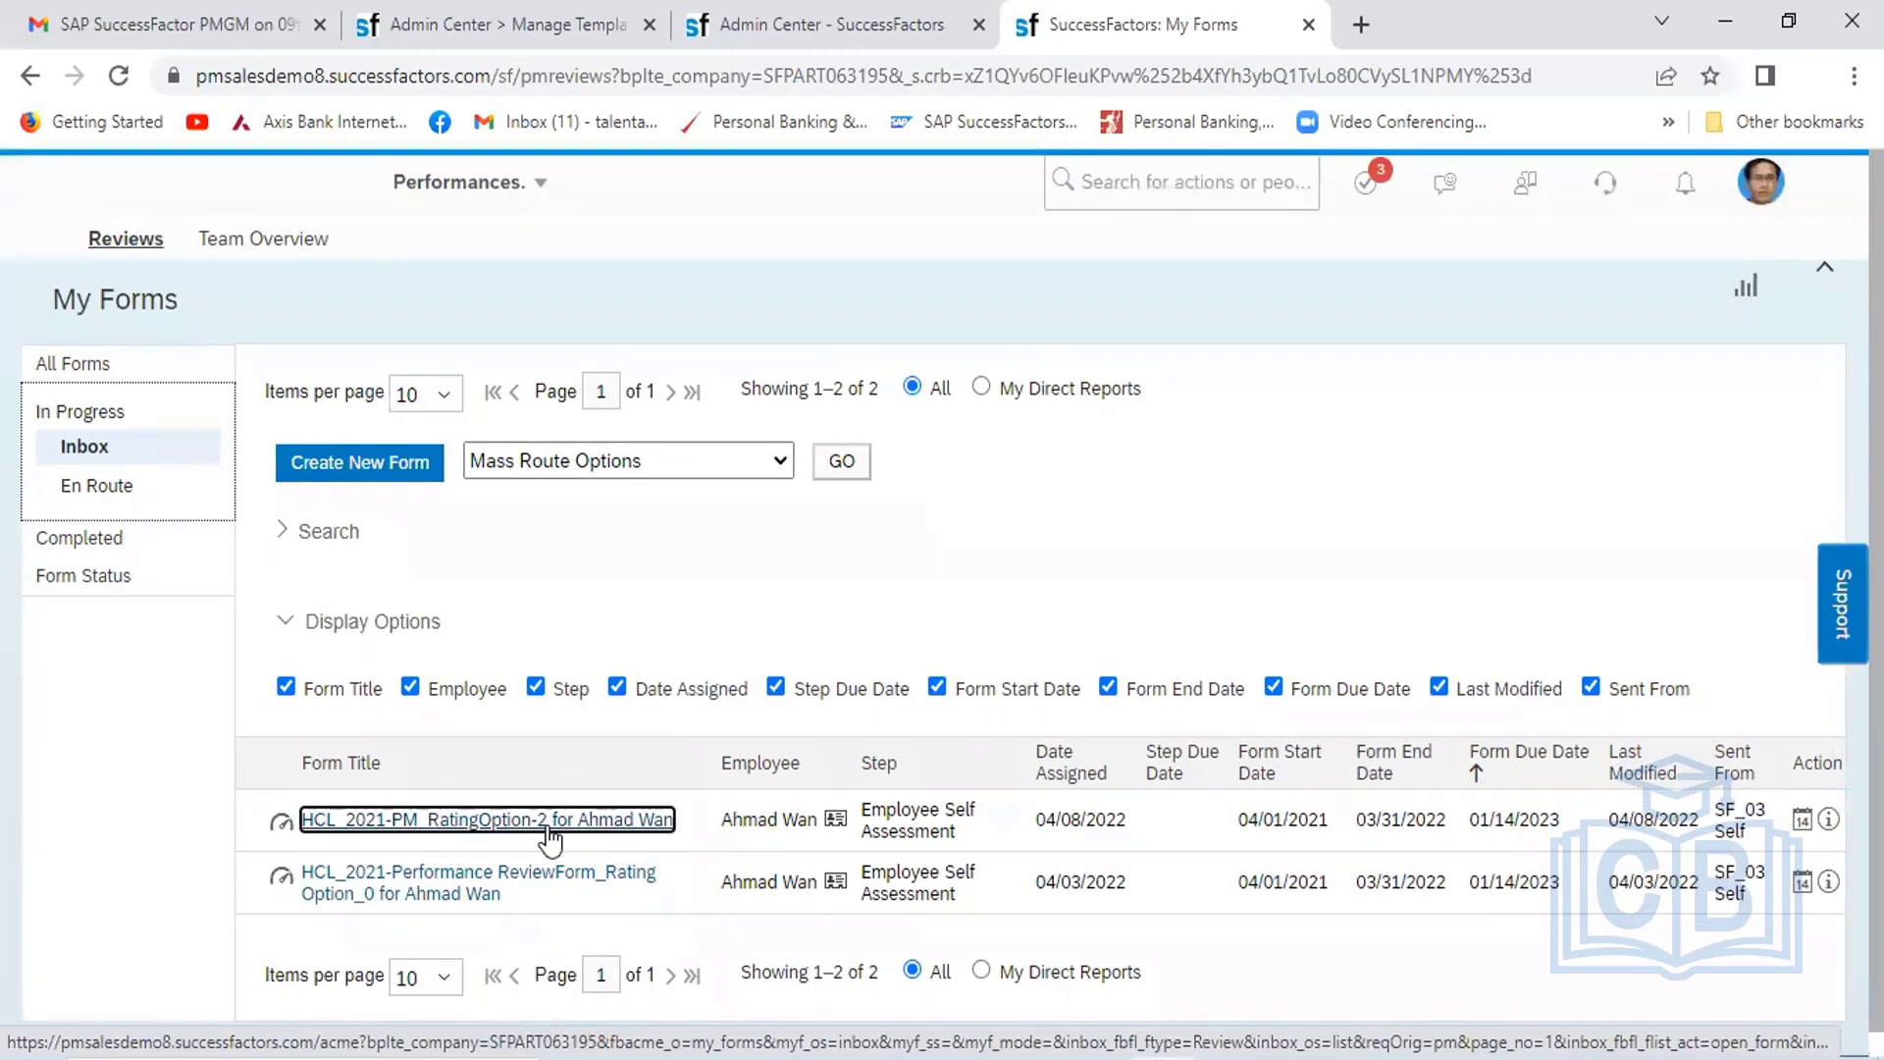
{"action": "left_click", "coordinate": [505, 824]}
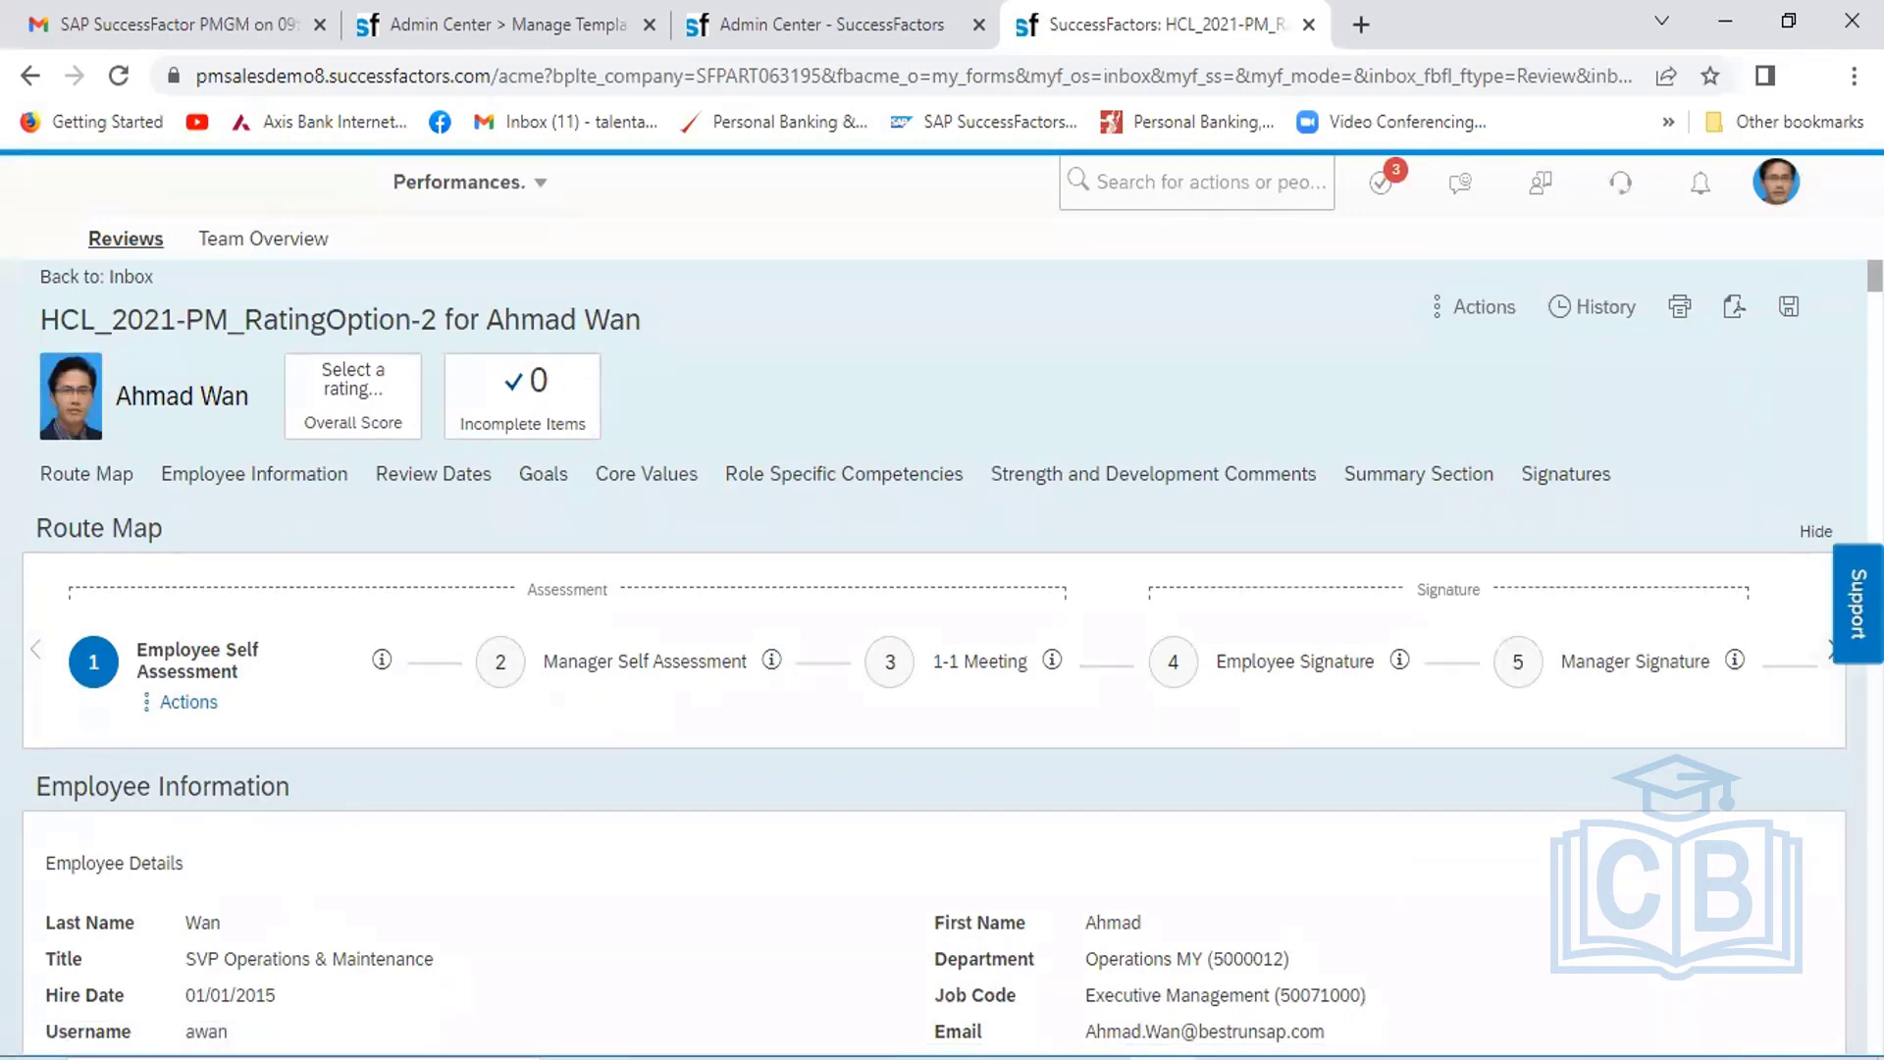
{"action": "key", "text": "ctrl+a"}
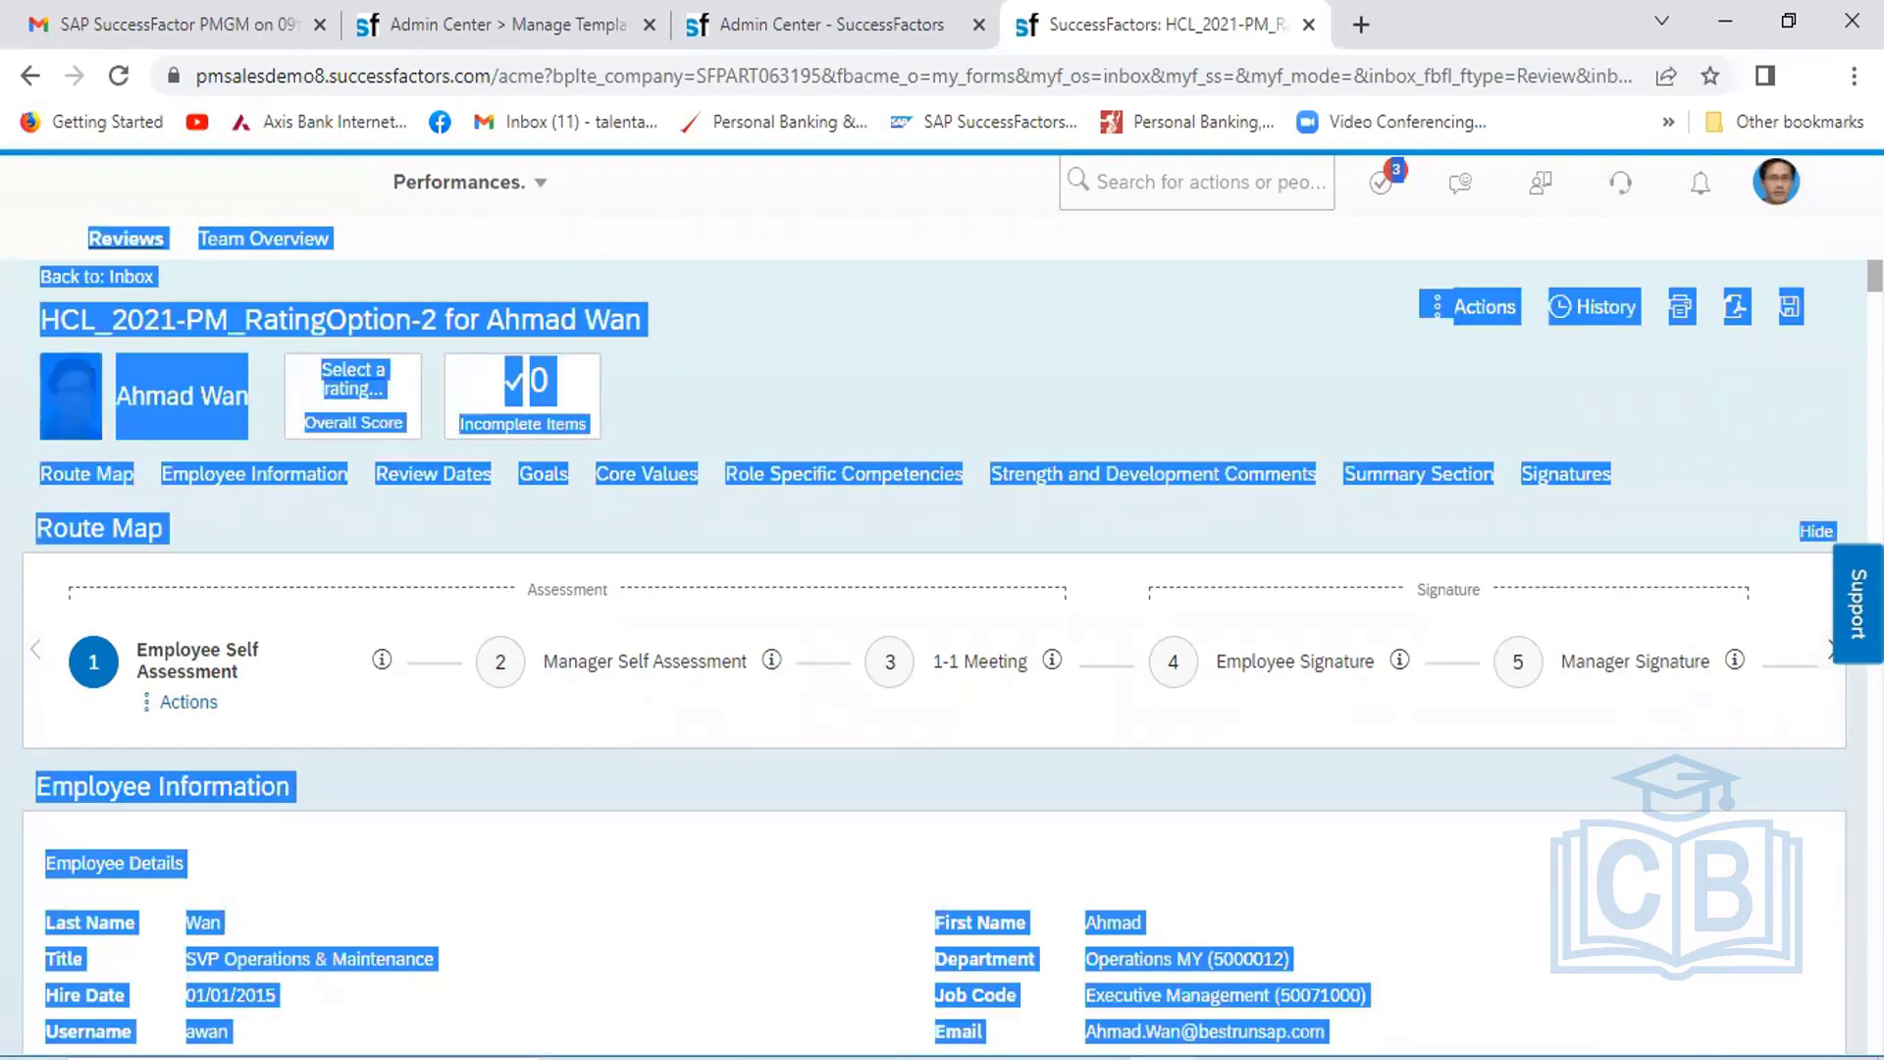
{"action": "left_click", "coordinate": [942, 393]}
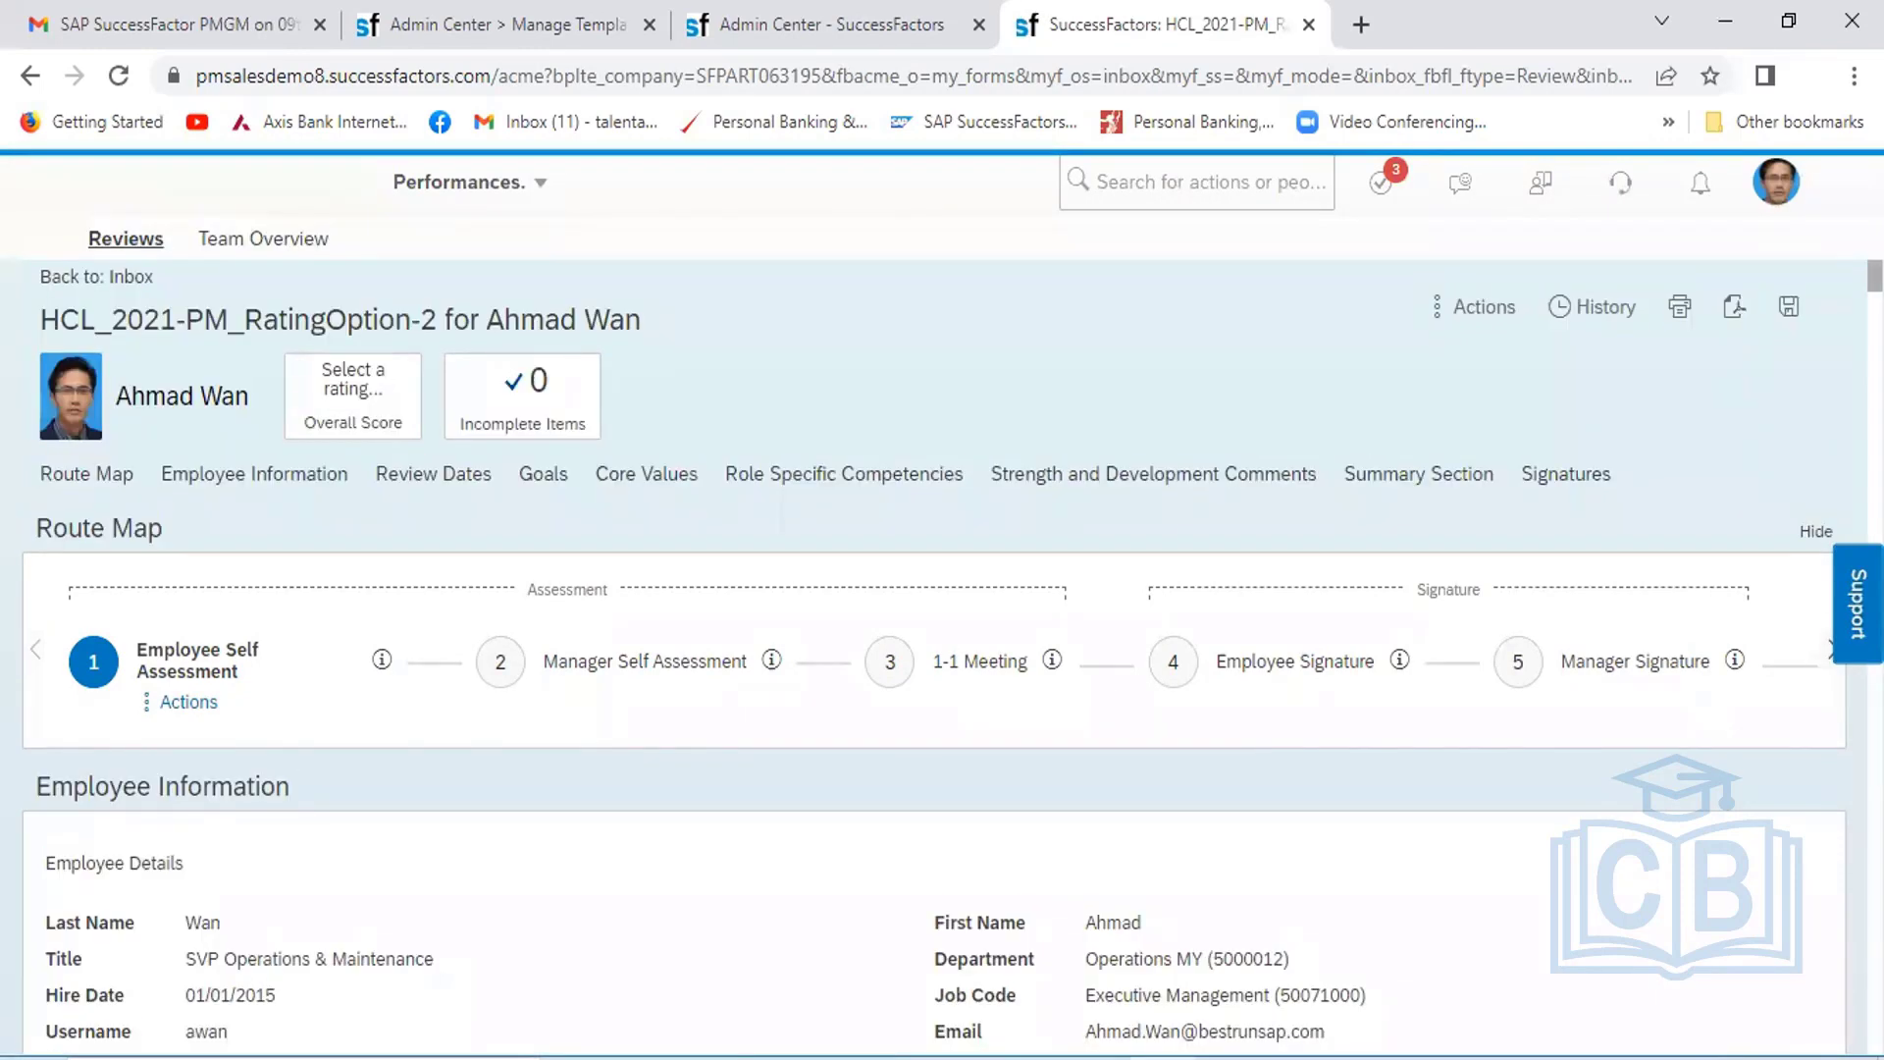
Set the second rating of goal 1.1.1 Customer Re-Purchase to two stars
{"action": "scroll", "coordinate": [942, 766], "scroll_direction": "down", "scroll_amount": 10}
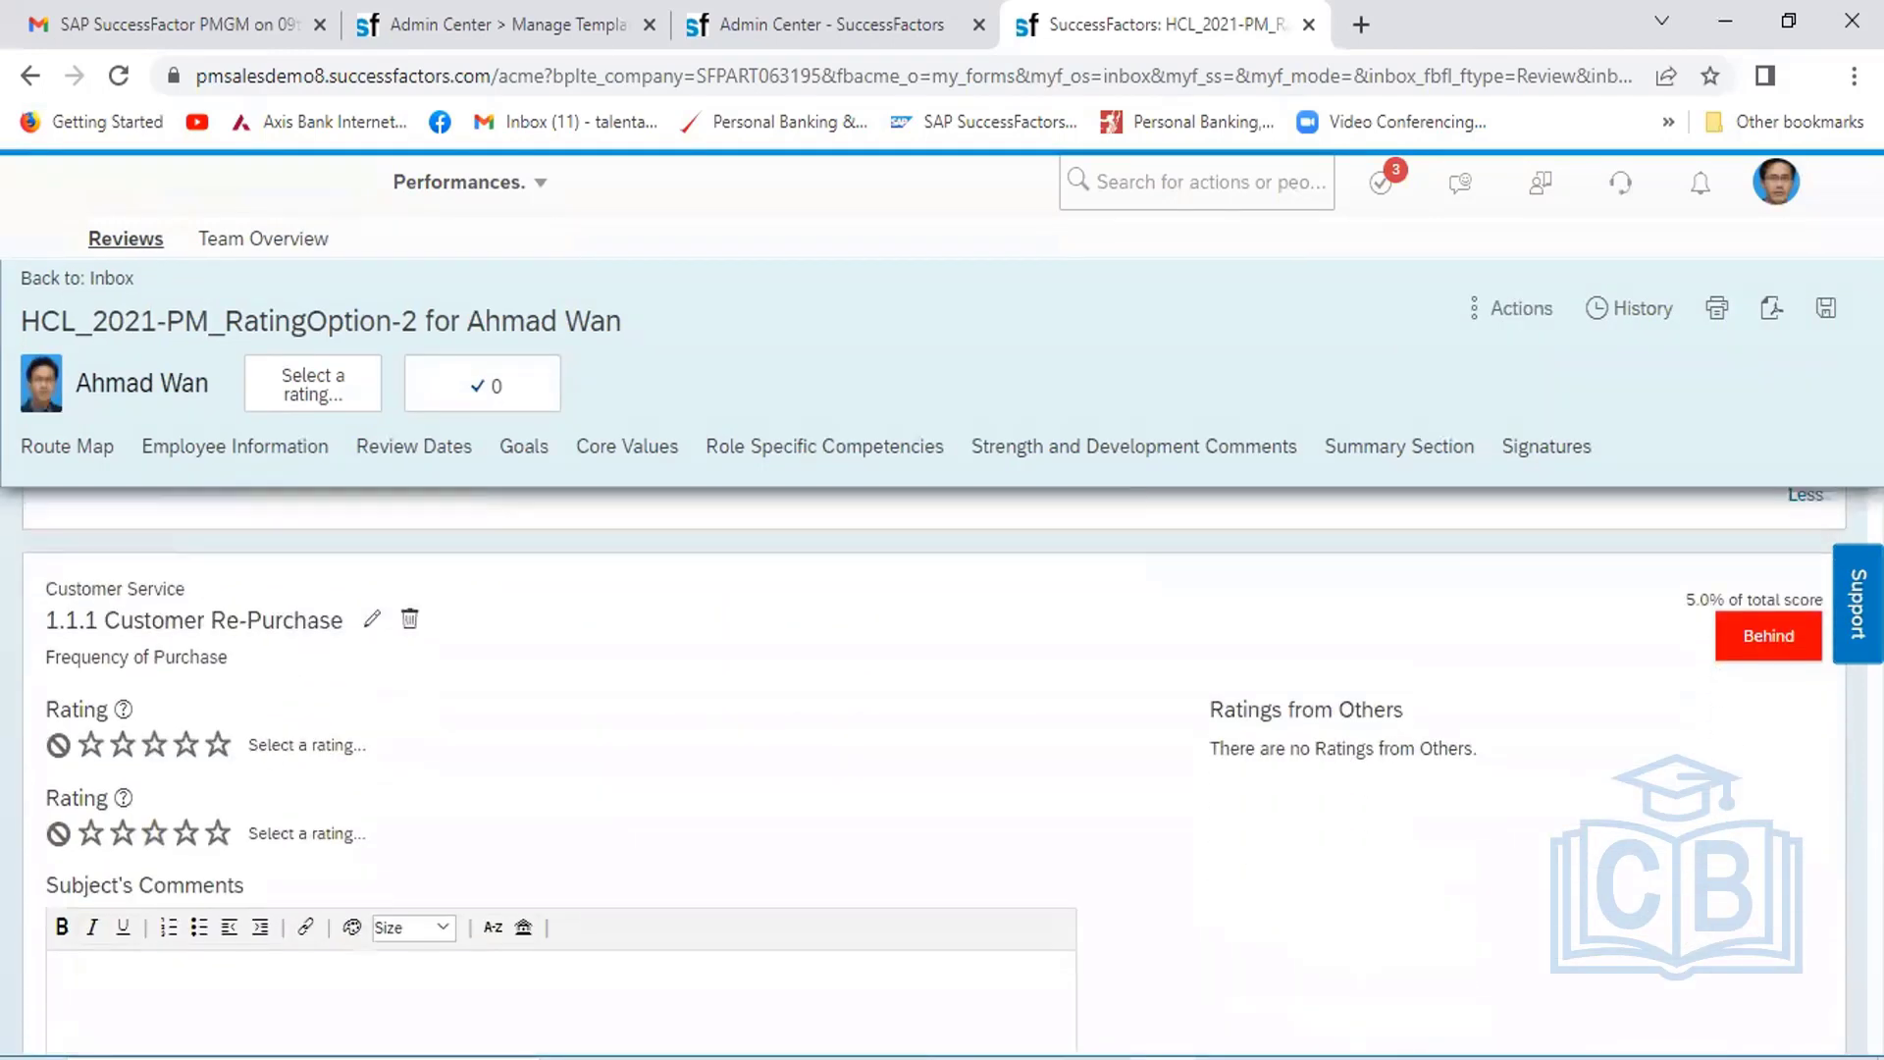
{"action": "scroll", "coordinate": [942, 765], "scroll_direction": "down", "scroll_amount": 1}
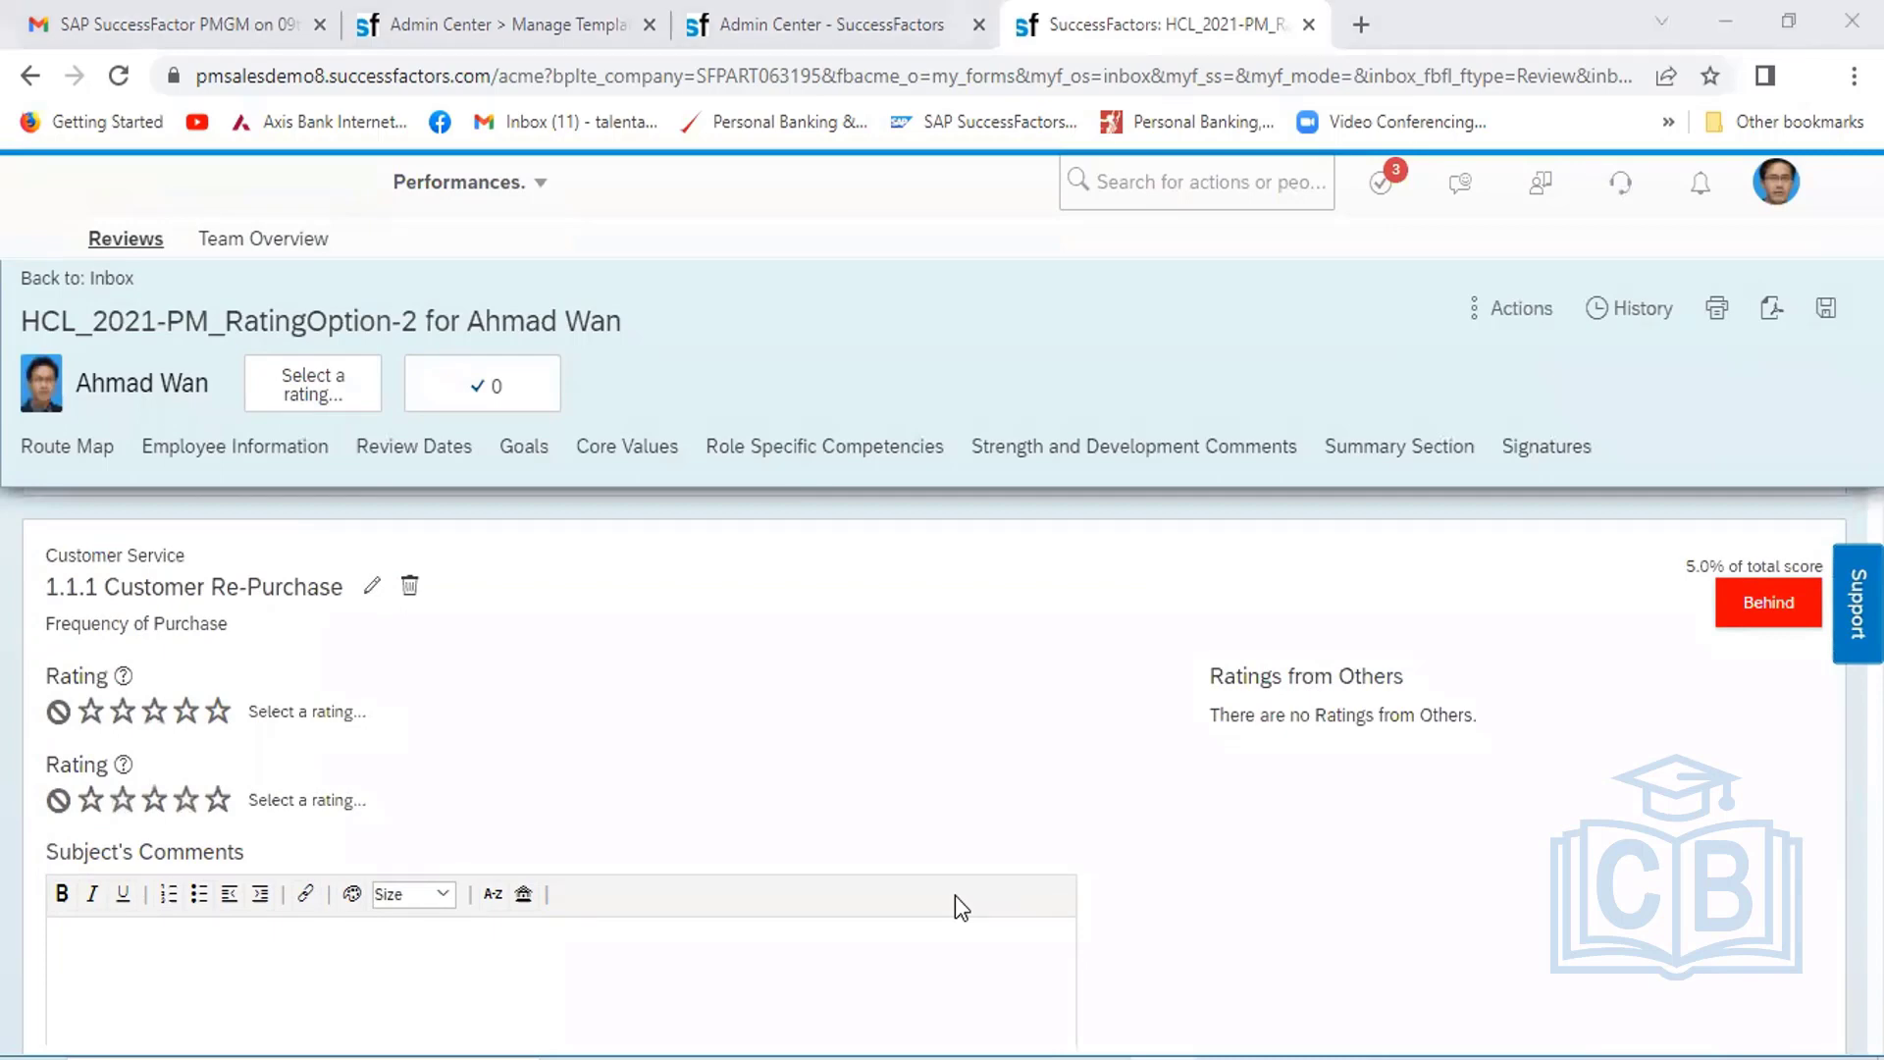
{"action": "left_click", "coordinate": [185, 804]}
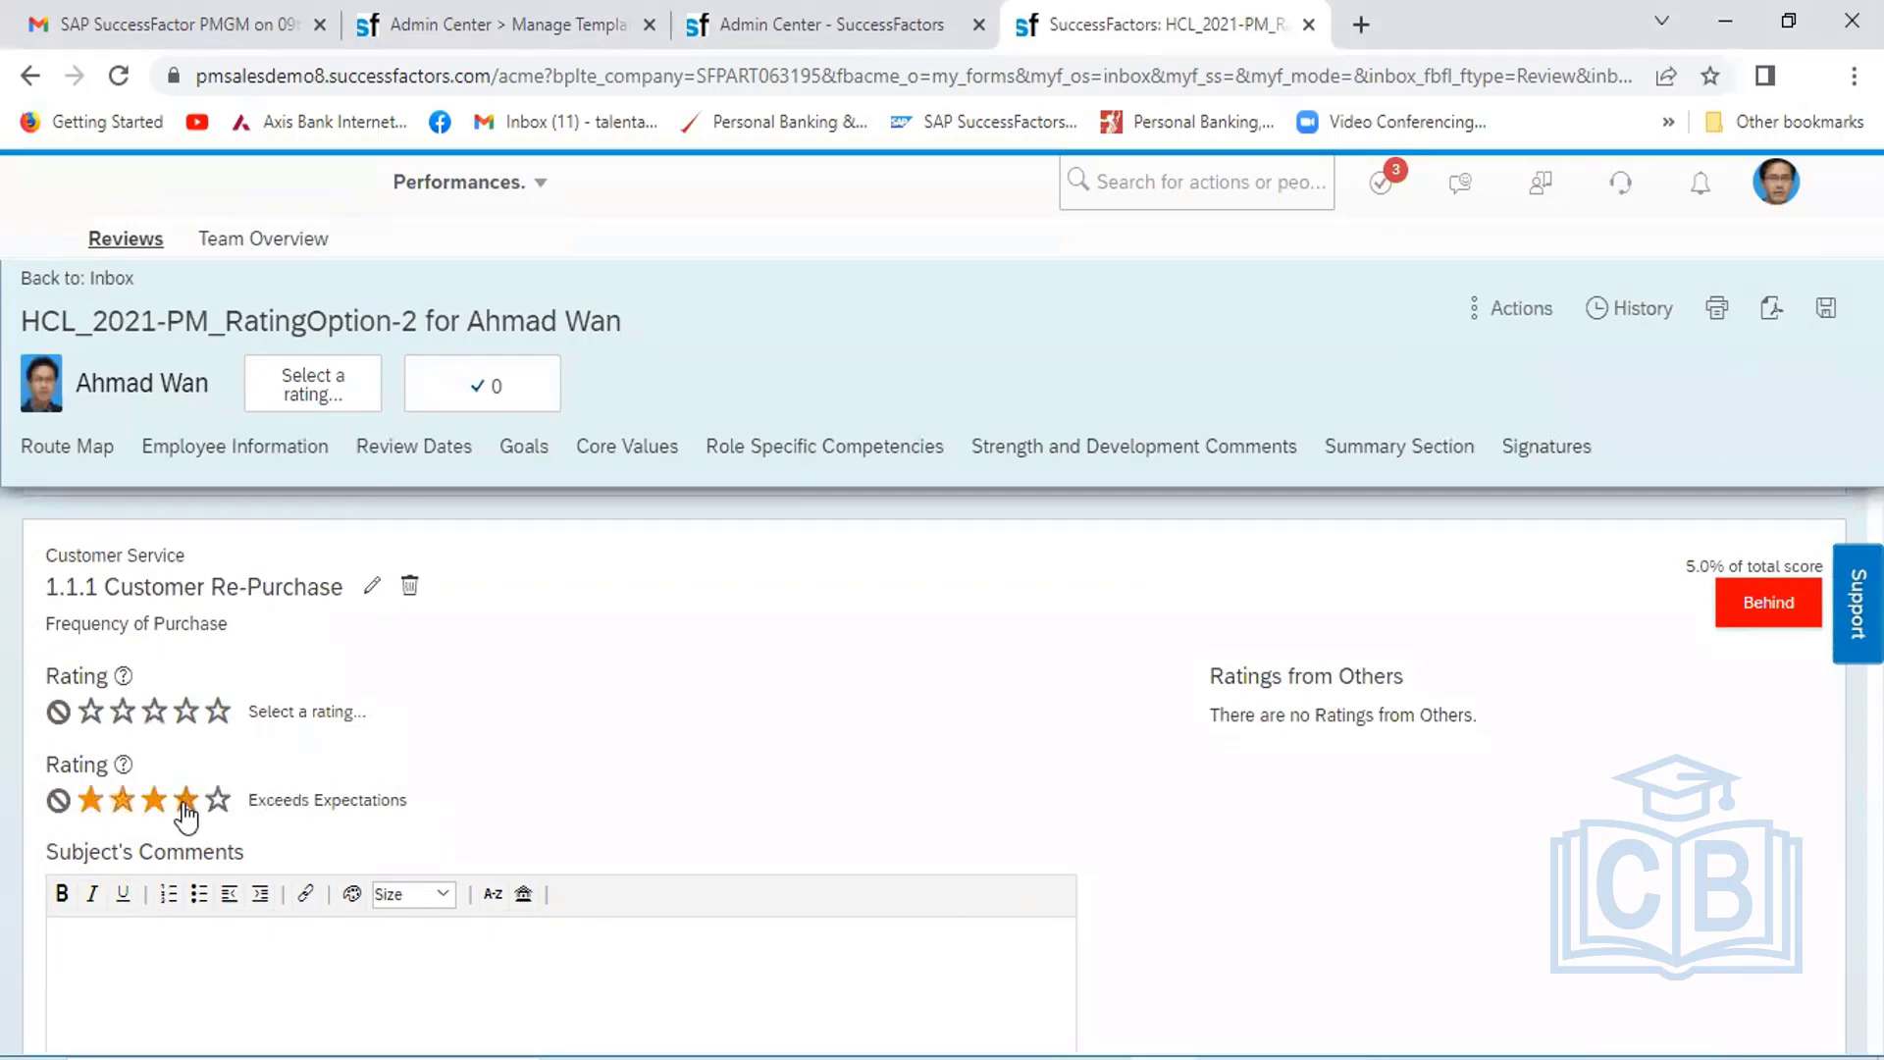
{"action": "left_click", "coordinate": [122, 809]}
Set the second rating of goals 1.2 Customer Satisfaction and 2.1 New Skills to three stars, Meets Expectations
{"action": "scroll", "coordinate": [1698, 722], "scroll_direction": "down", "scroll_amount": 6}
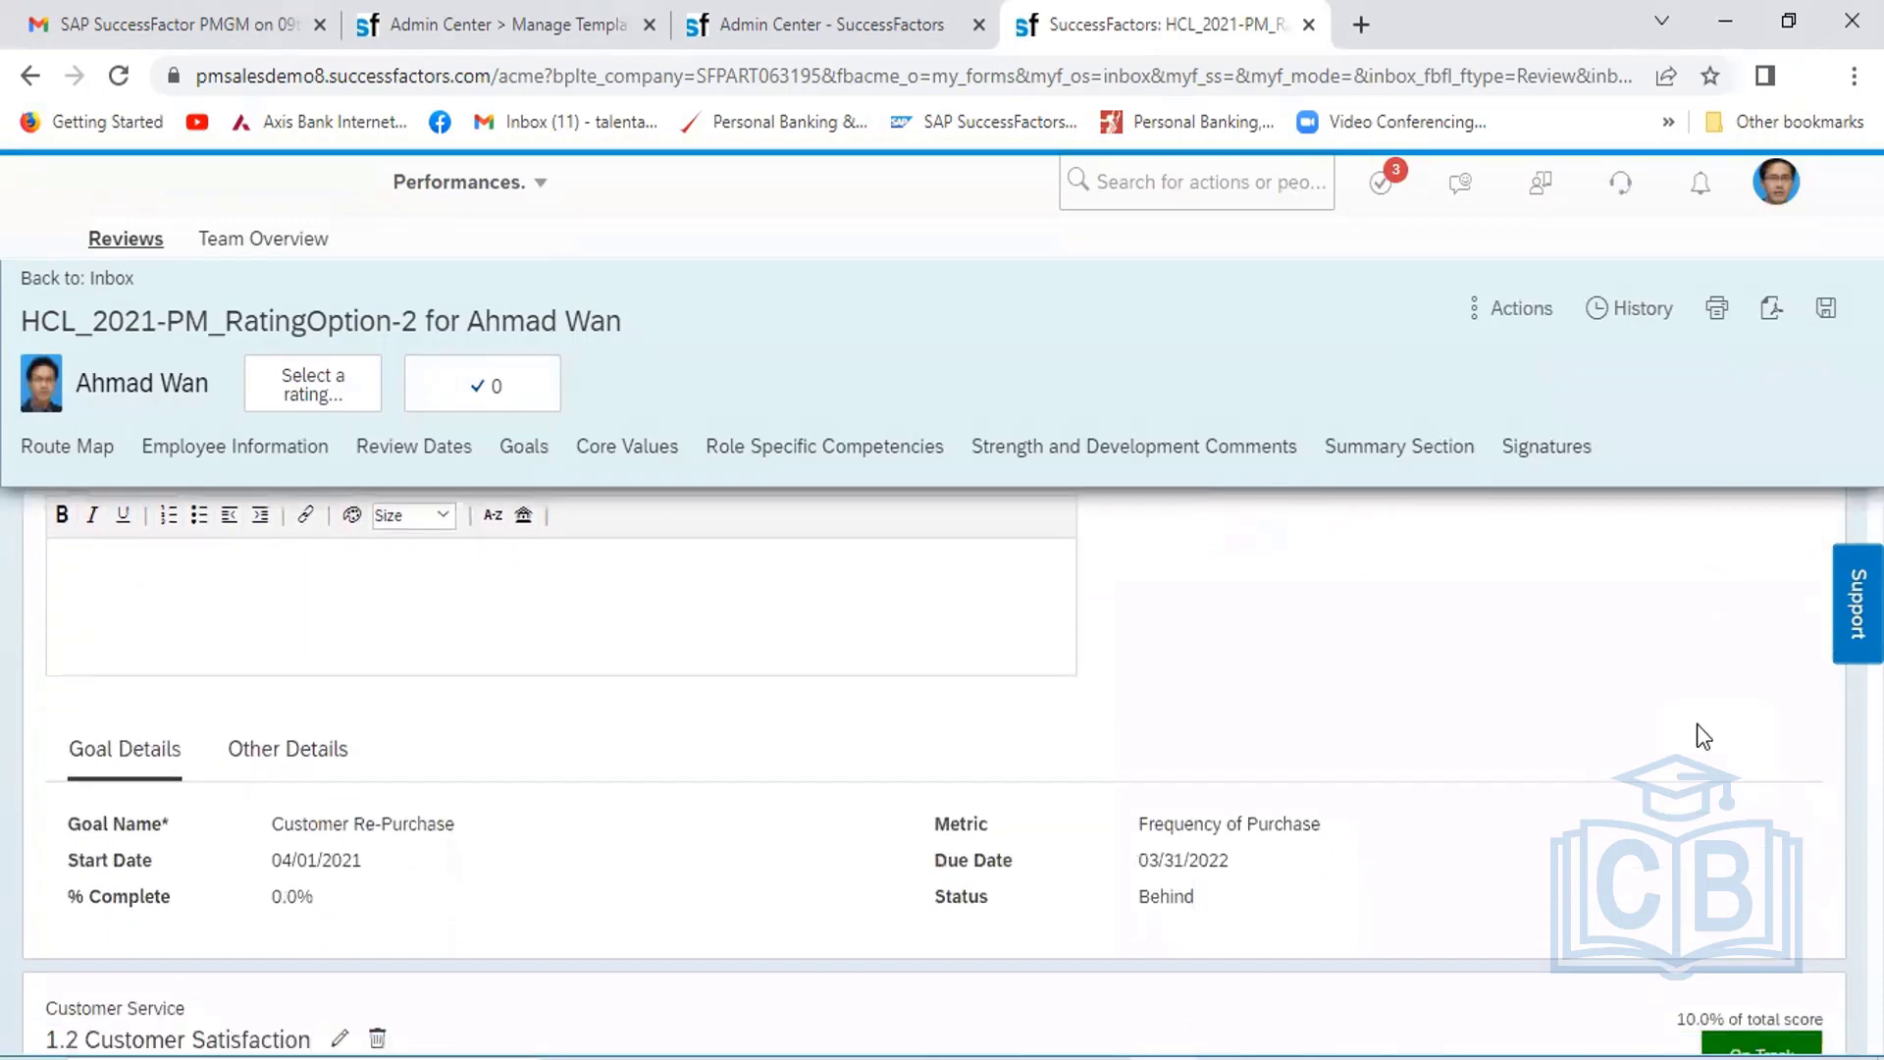
{"action": "scroll", "coordinate": [1697, 723], "scroll_direction": "down", "scroll_amount": 2}
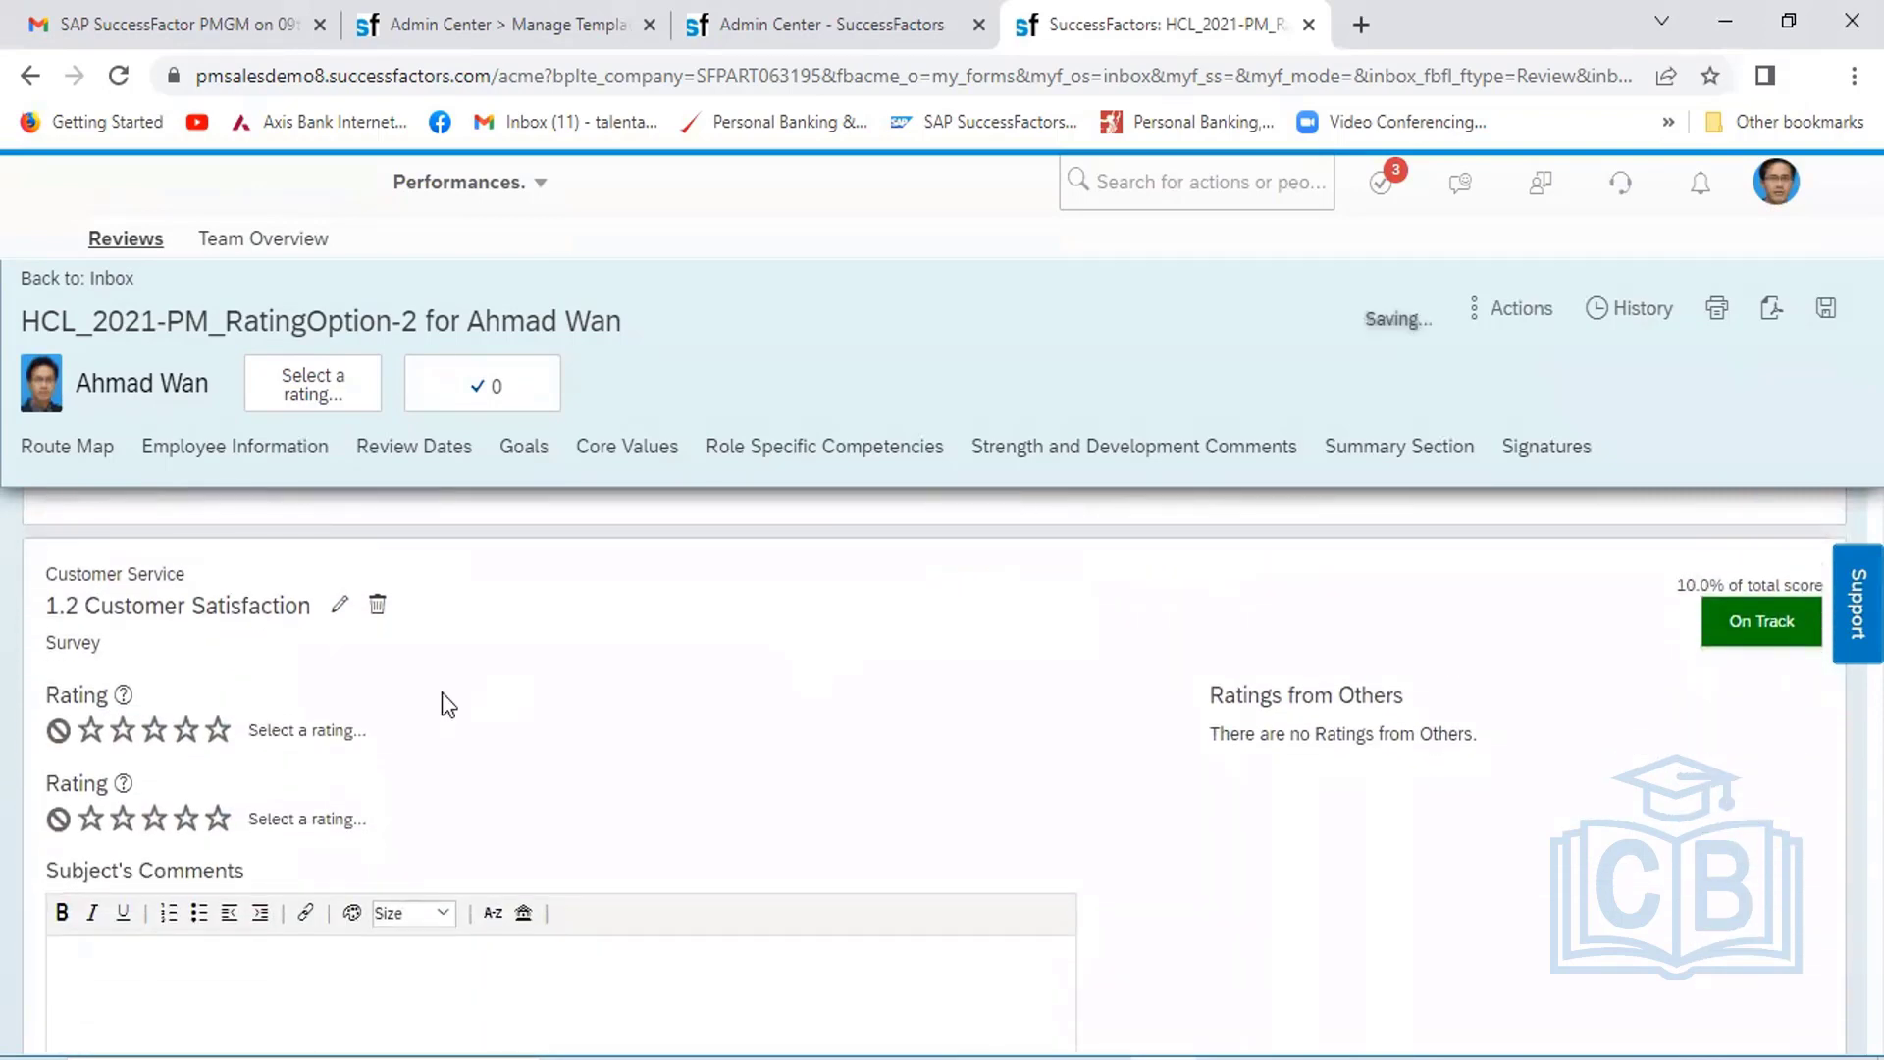
{"action": "left_click", "coordinate": [149, 818]}
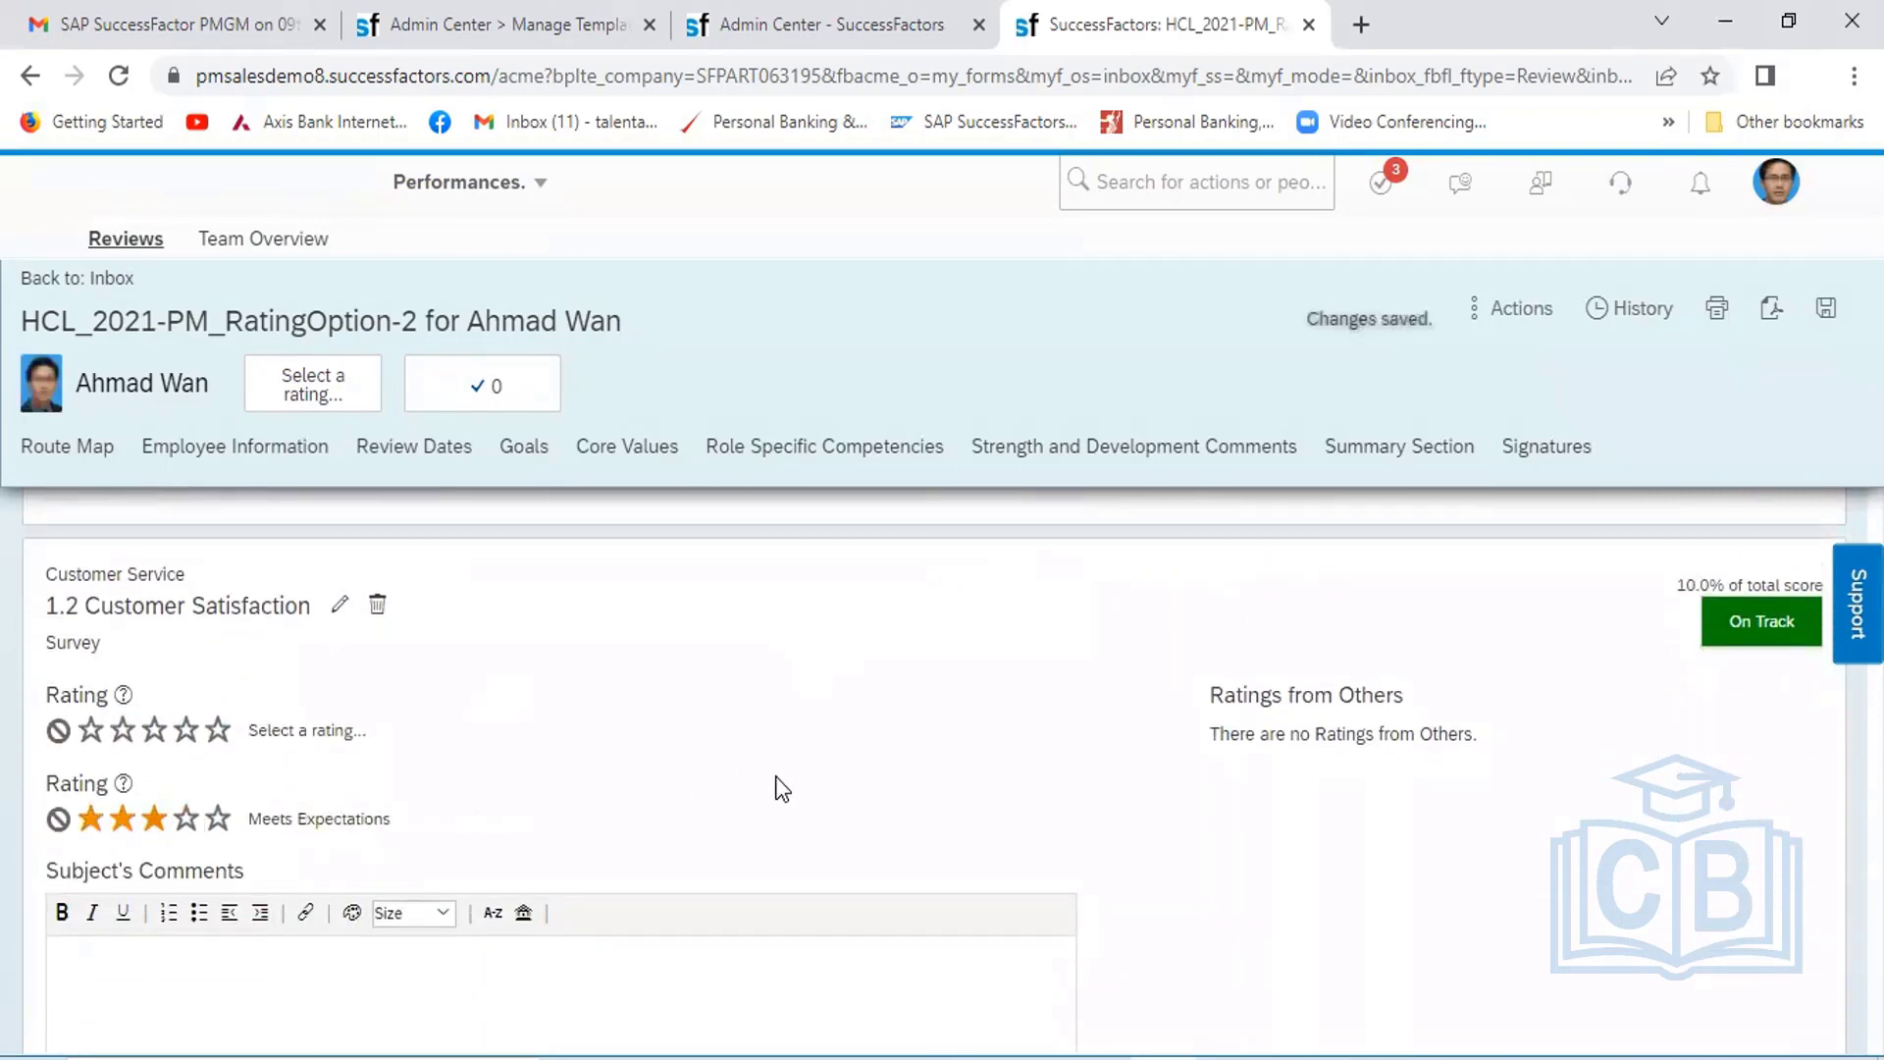
{"action": "scroll", "coordinate": [779, 788], "scroll_direction": "down", "scroll_amount": 5}
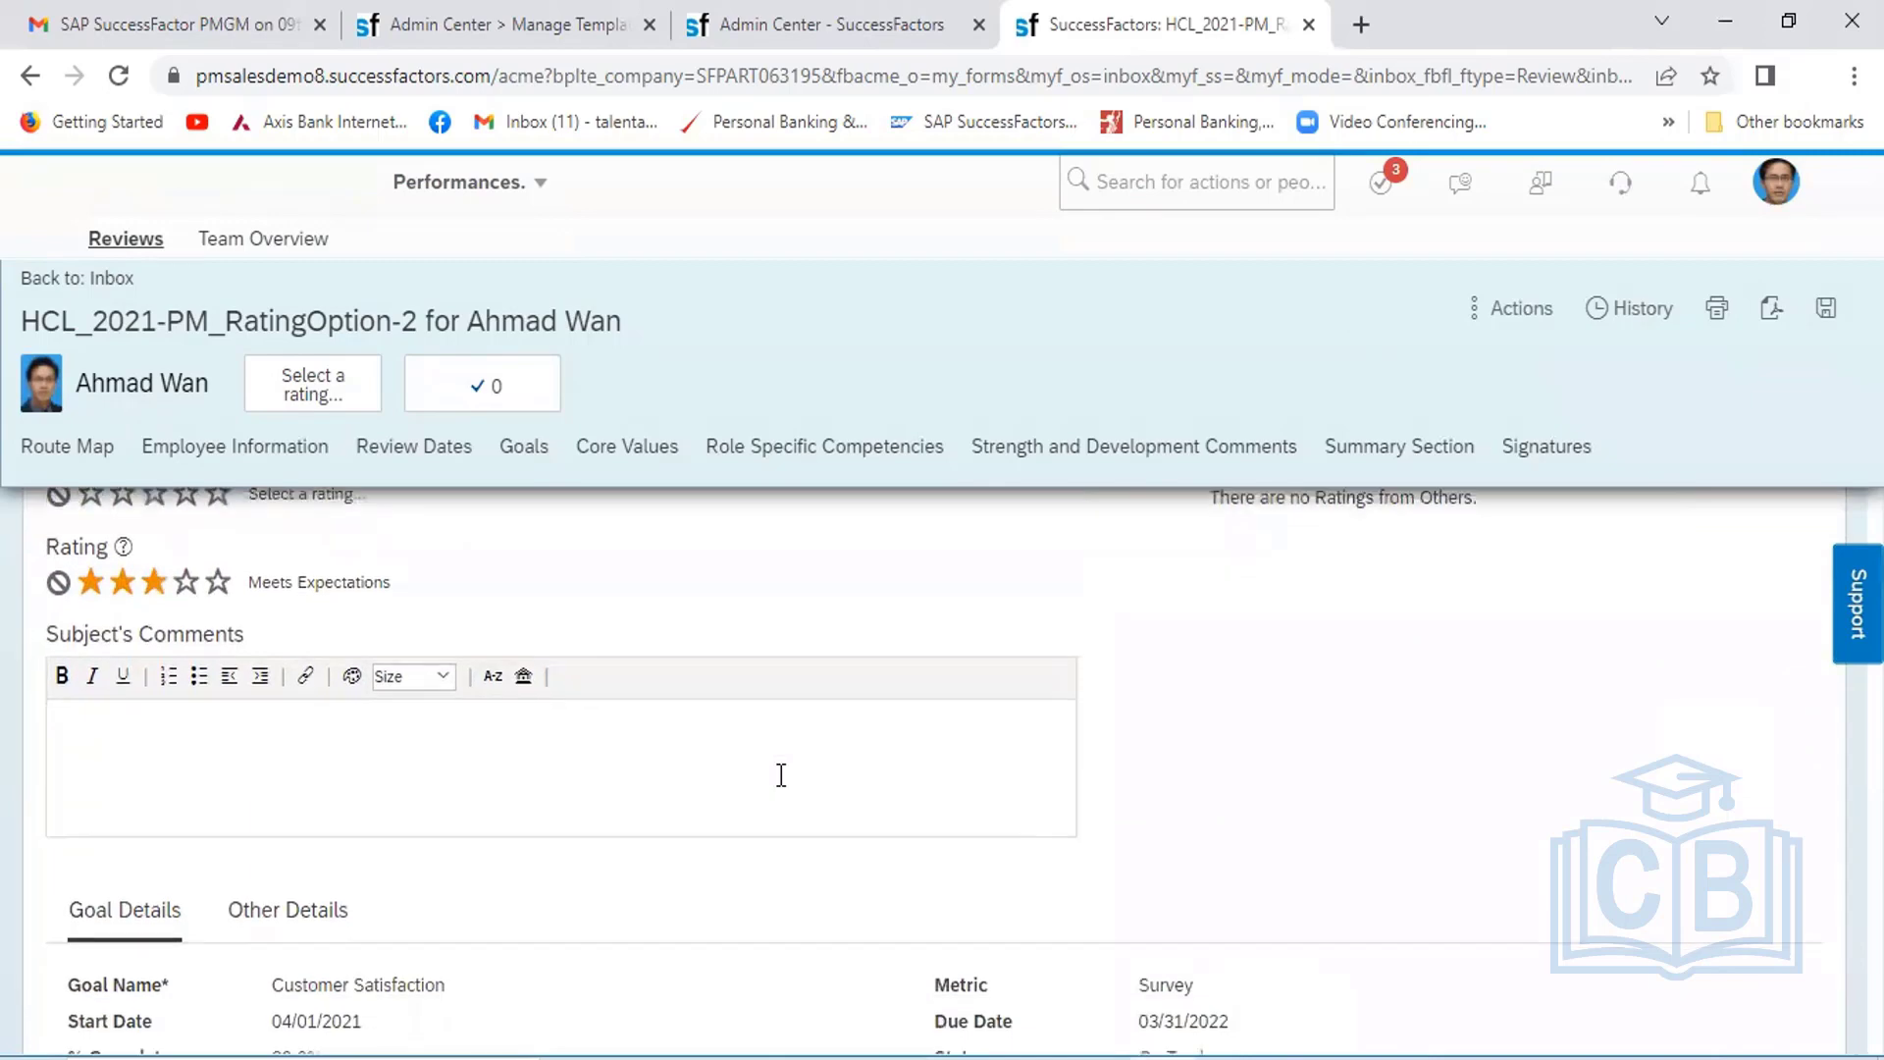
{"action": "scroll", "coordinate": [779, 788], "scroll_direction": "down", "scroll_amount": 3}
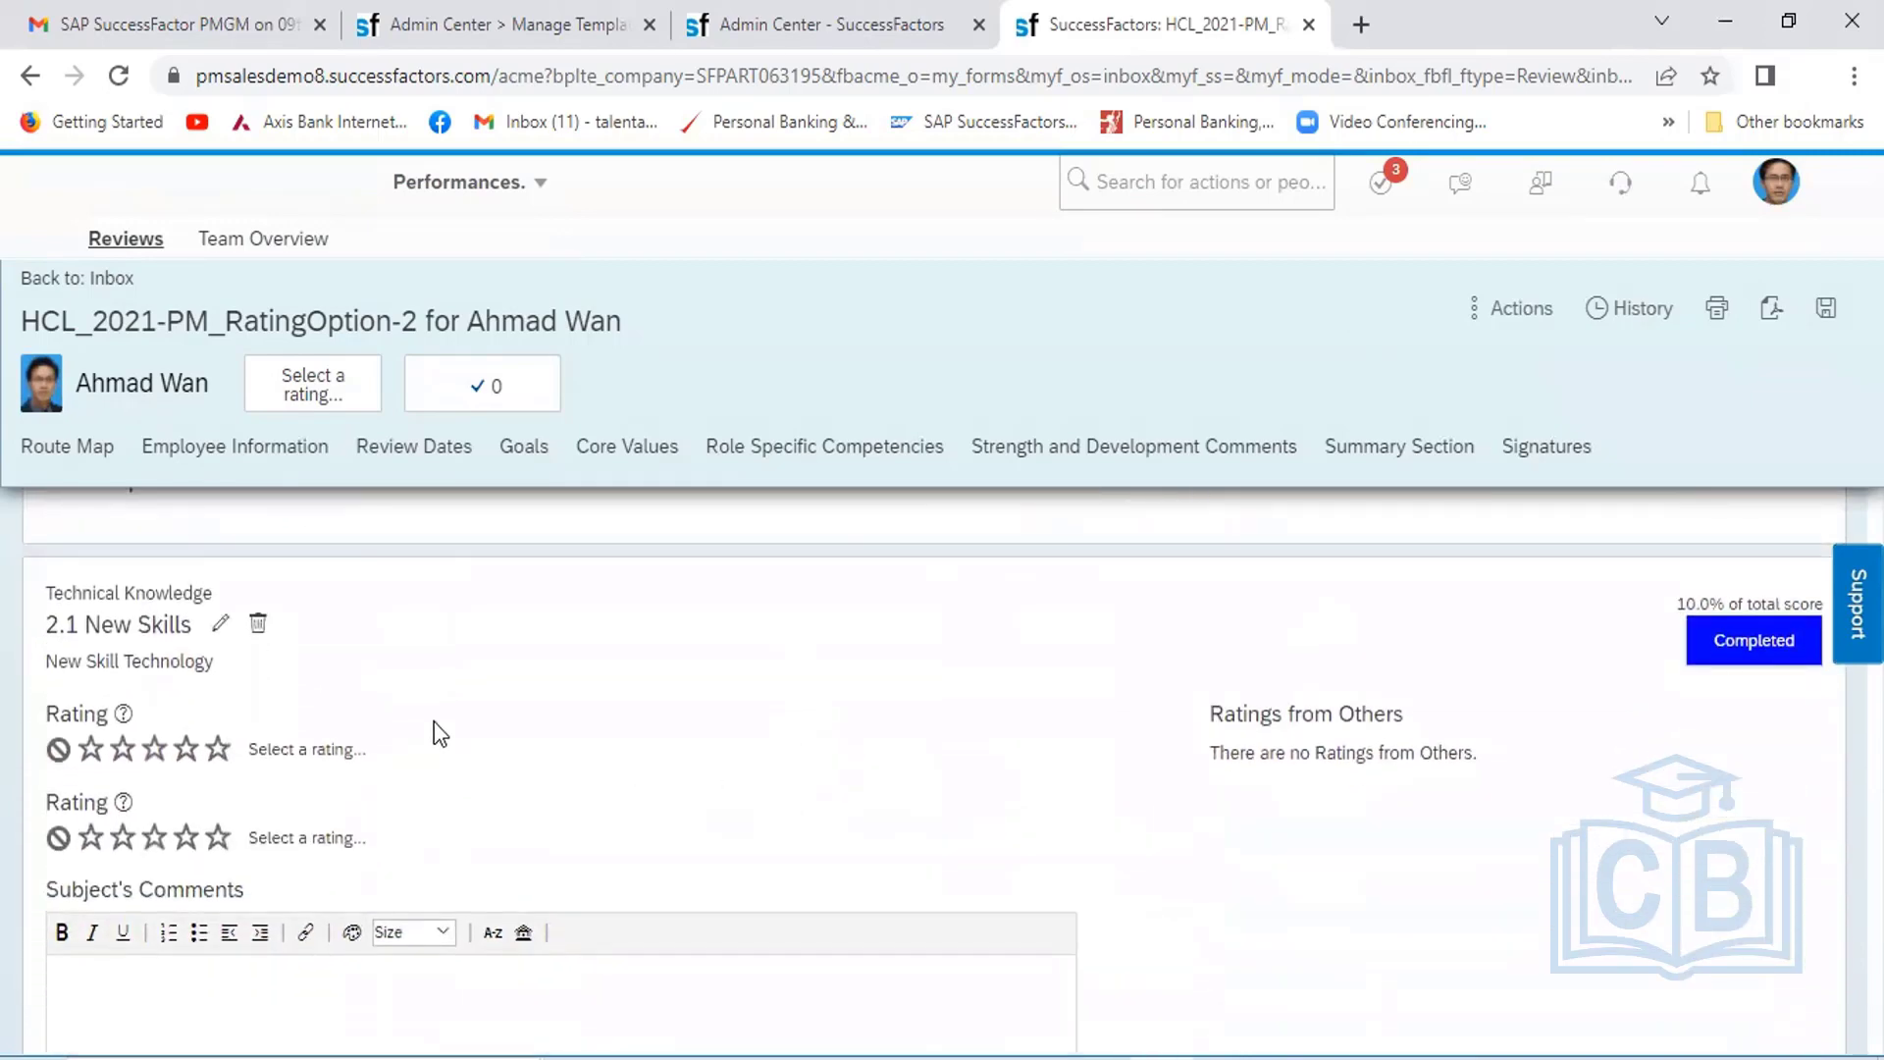
{"action": "left_click", "coordinate": [154, 839]}
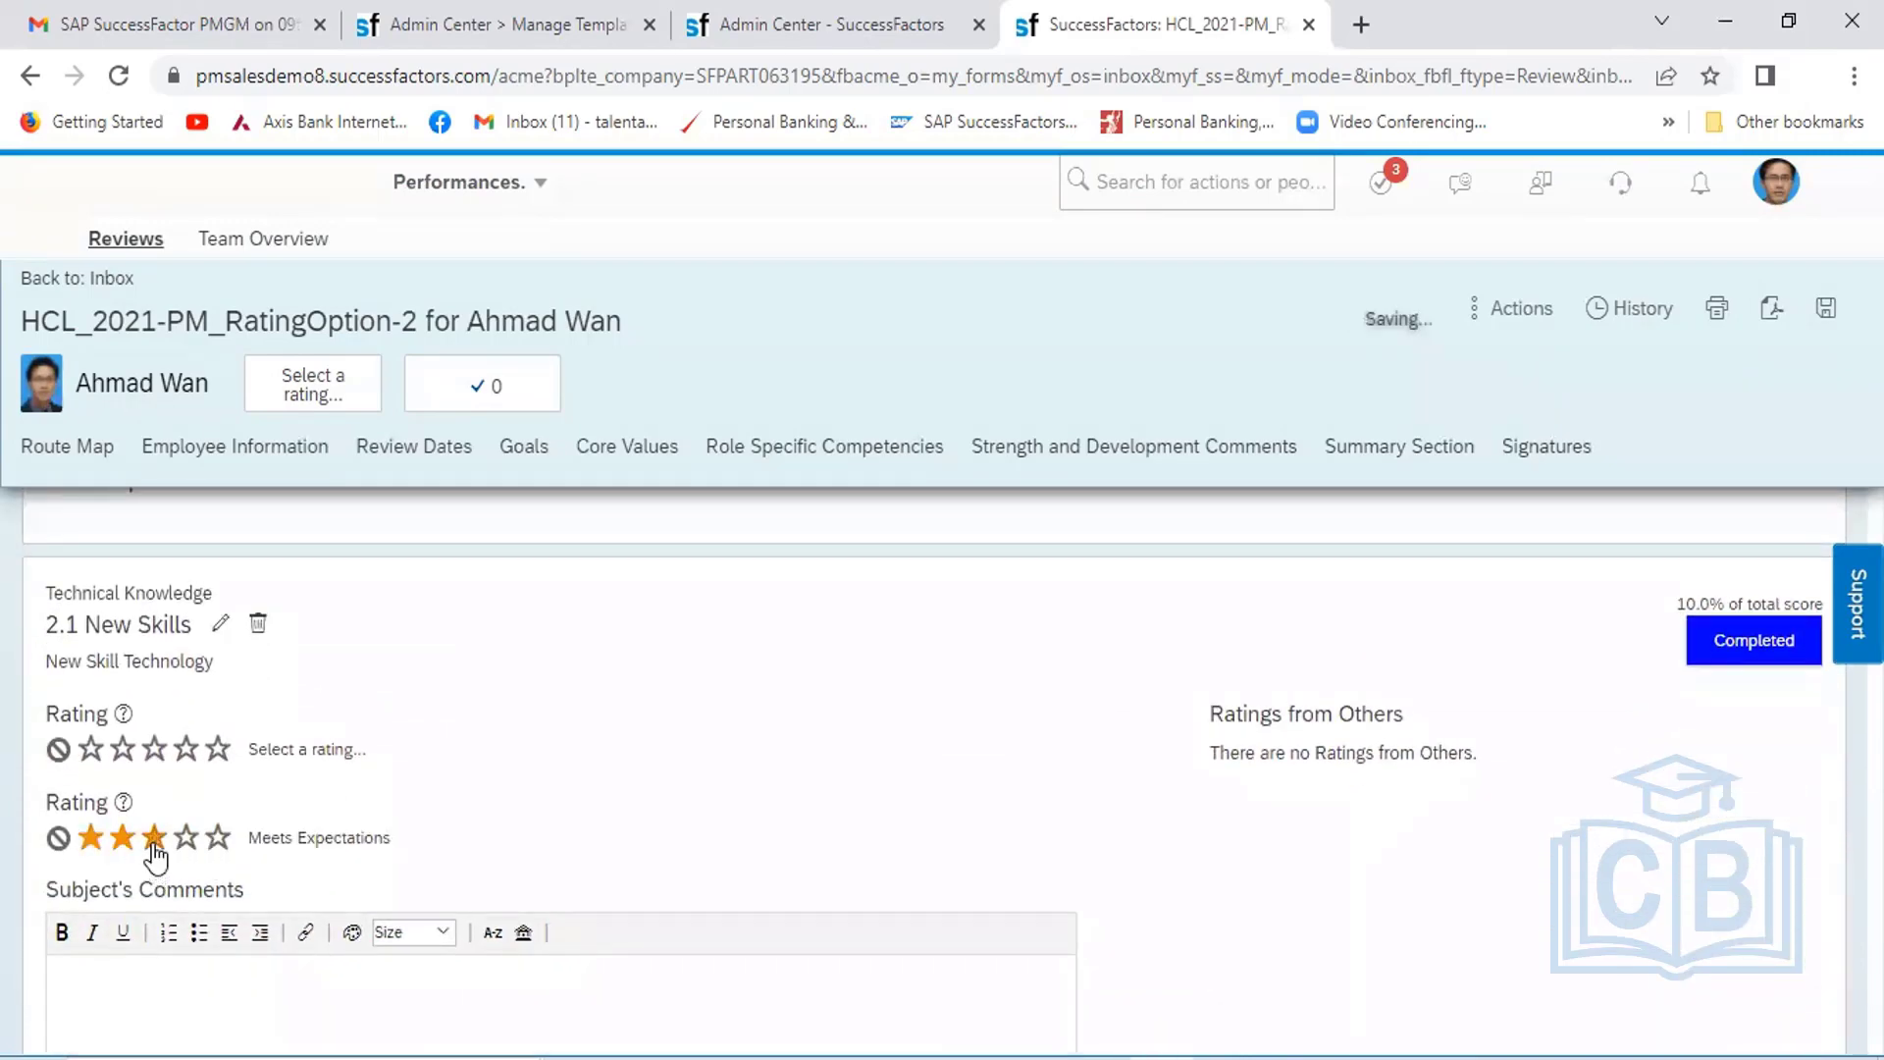
Set the second rating of goals 2.2 Certification and 2.3 Internal Training to three stars, Meets Expectations
{"action": "scroll", "coordinate": [723, 820], "scroll_direction": "down", "scroll_amount": 4}
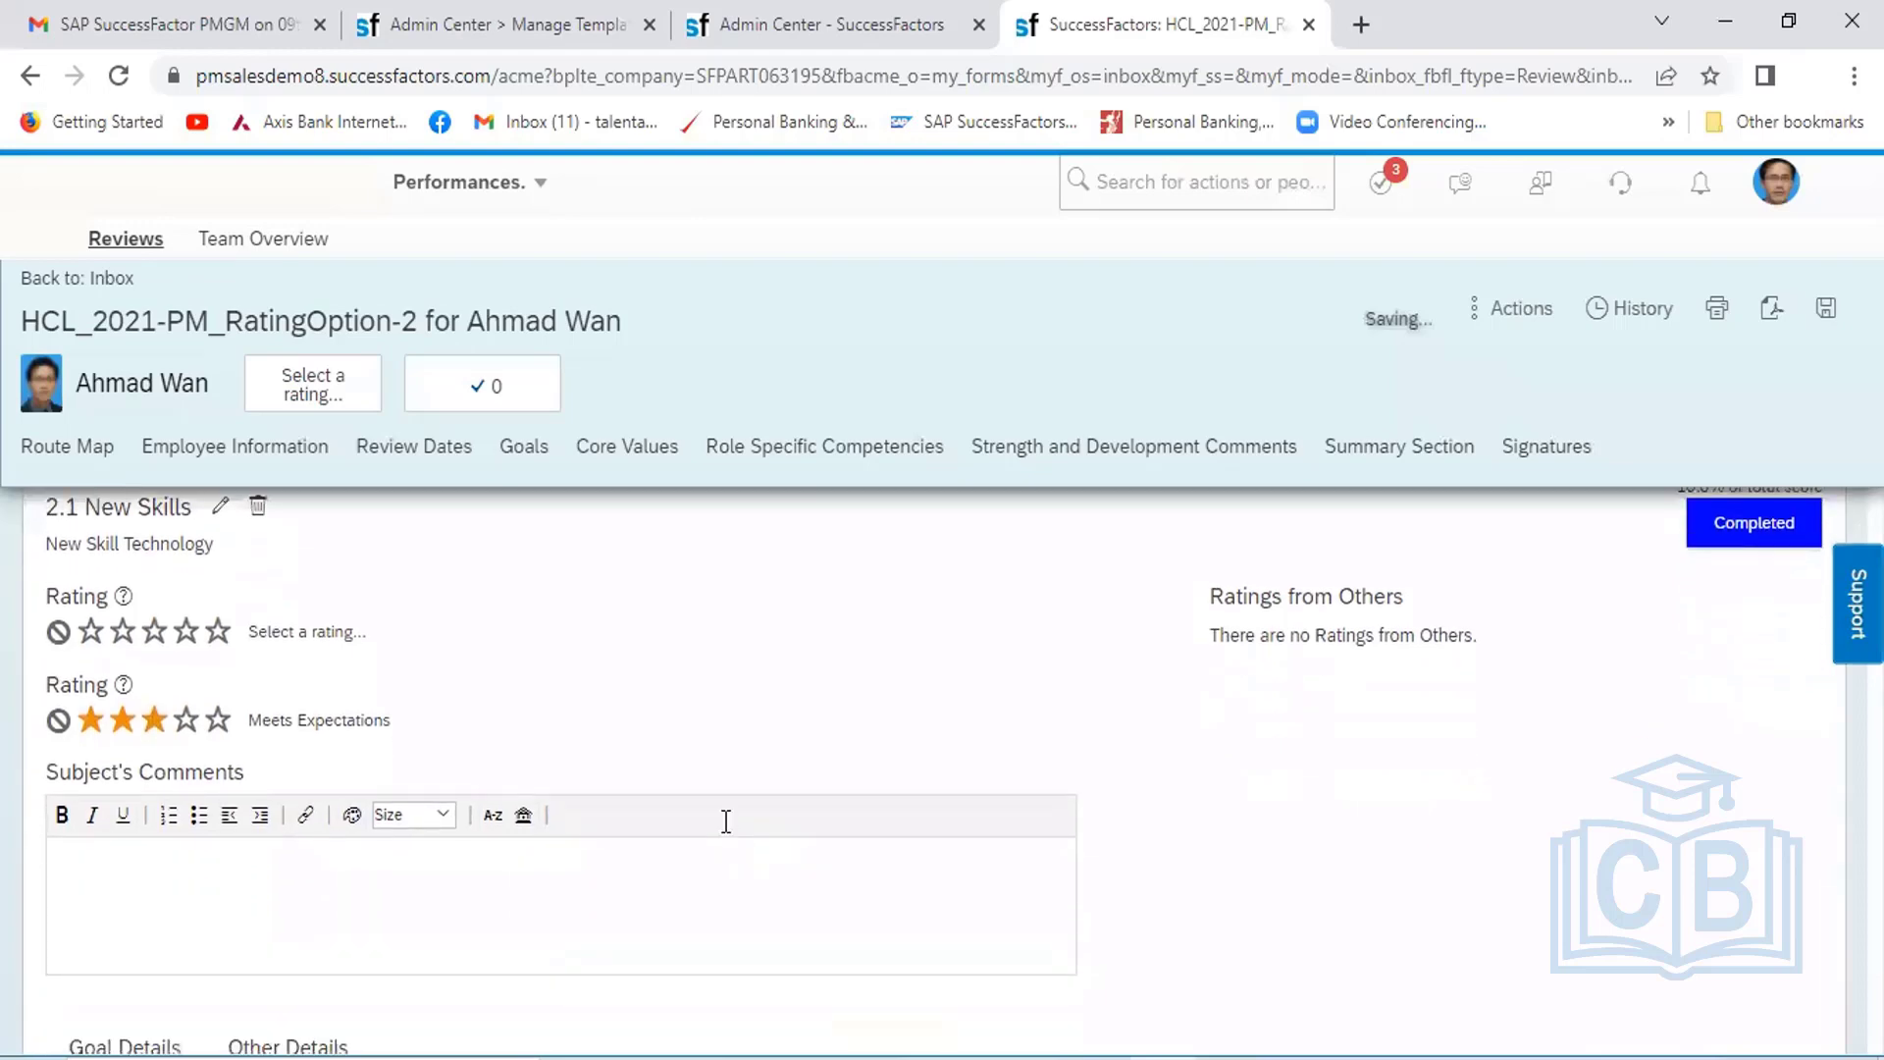
{"action": "scroll", "coordinate": [722, 821], "scroll_direction": "down", "scroll_amount": 5}
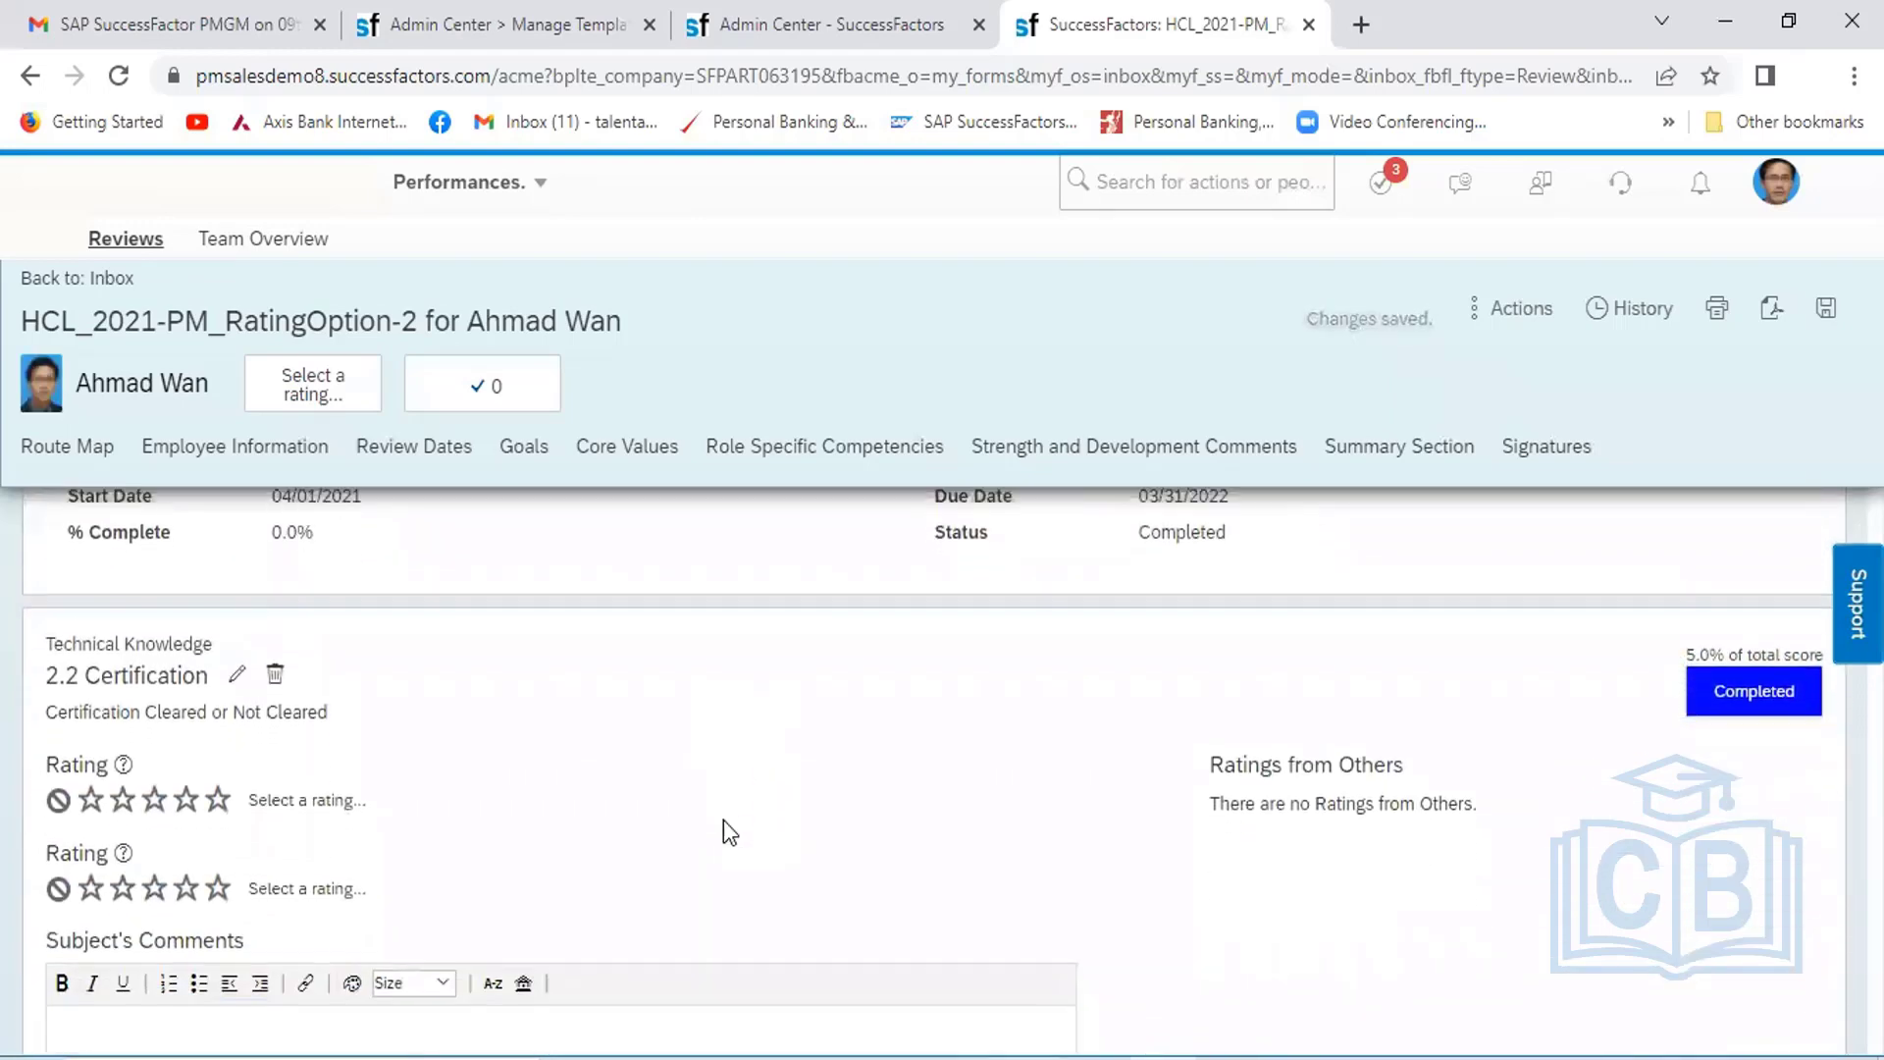
{"action": "left_click", "coordinate": [219, 797]}
{"action": "left_click", "coordinate": [154, 798]}
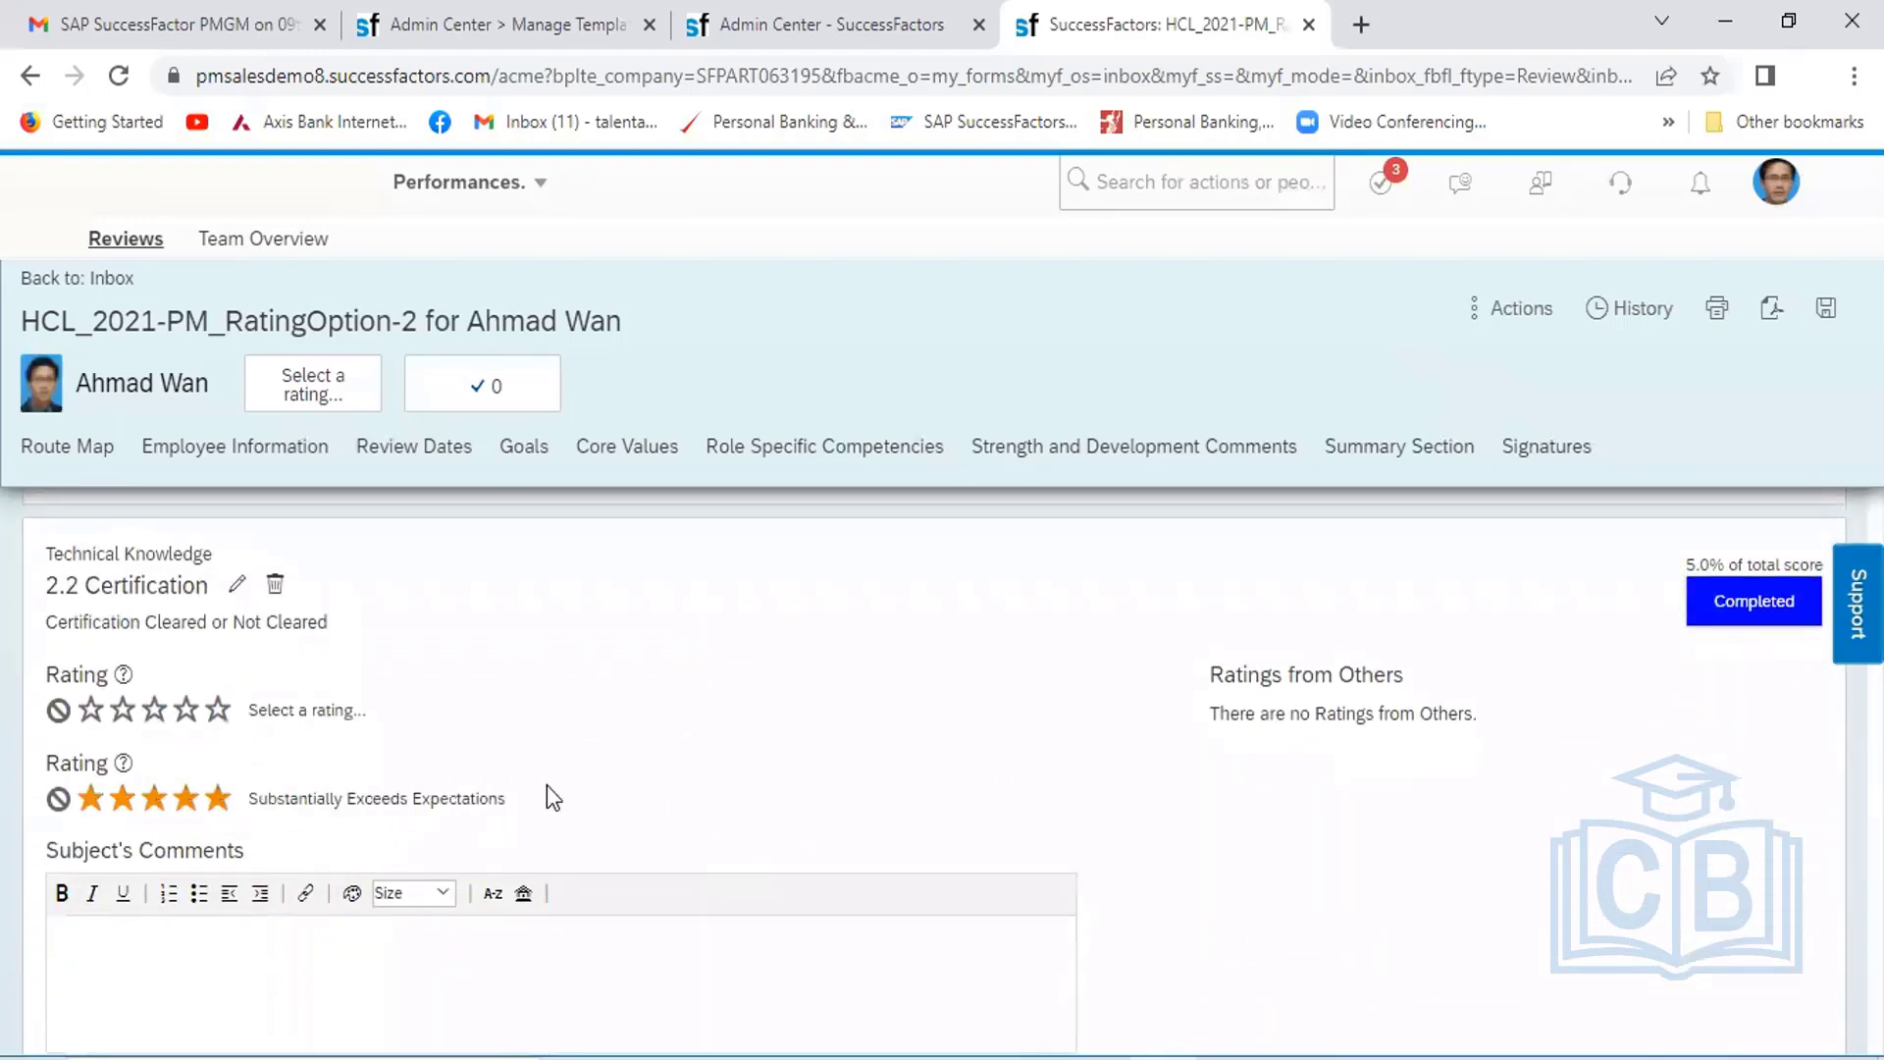
{"action": "scroll", "coordinate": [646, 811], "scroll_direction": "down", "scroll_amount": 5}
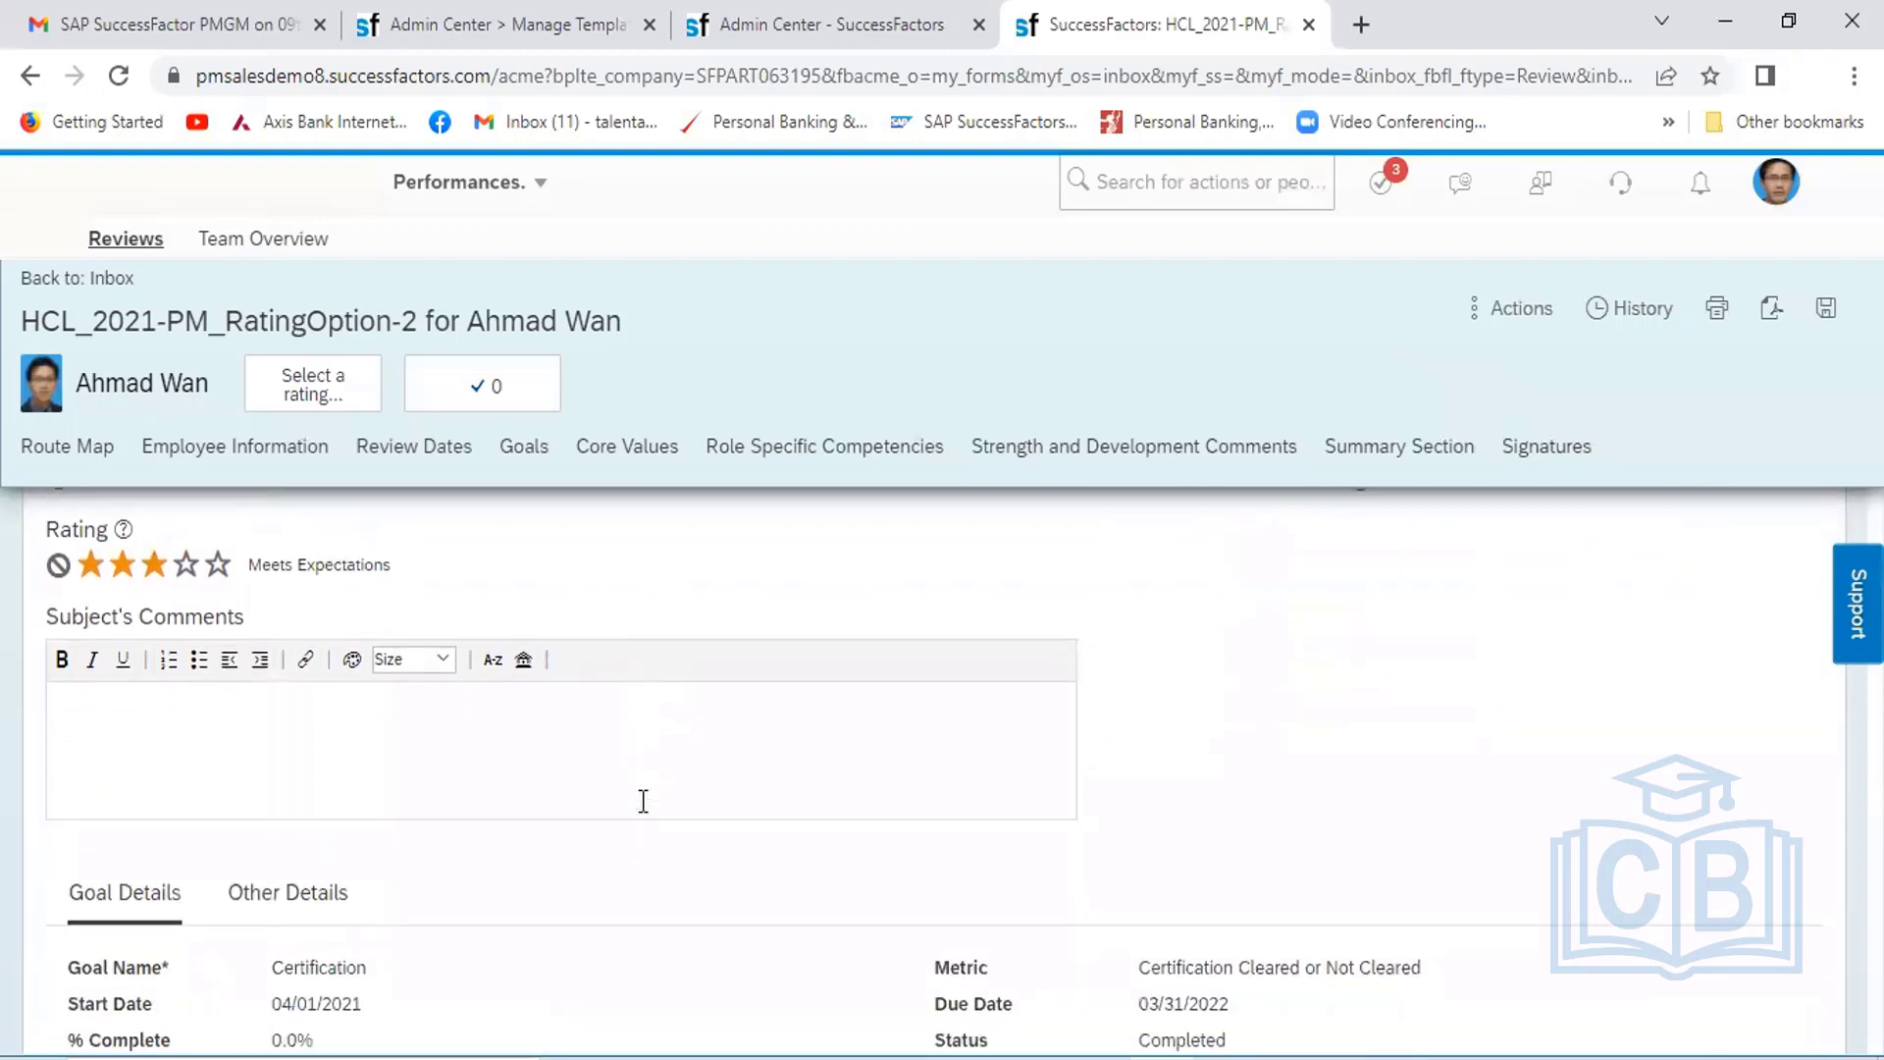
{"action": "scroll", "coordinate": [647, 811], "scroll_direction": "down", "scroll_amount": 4}
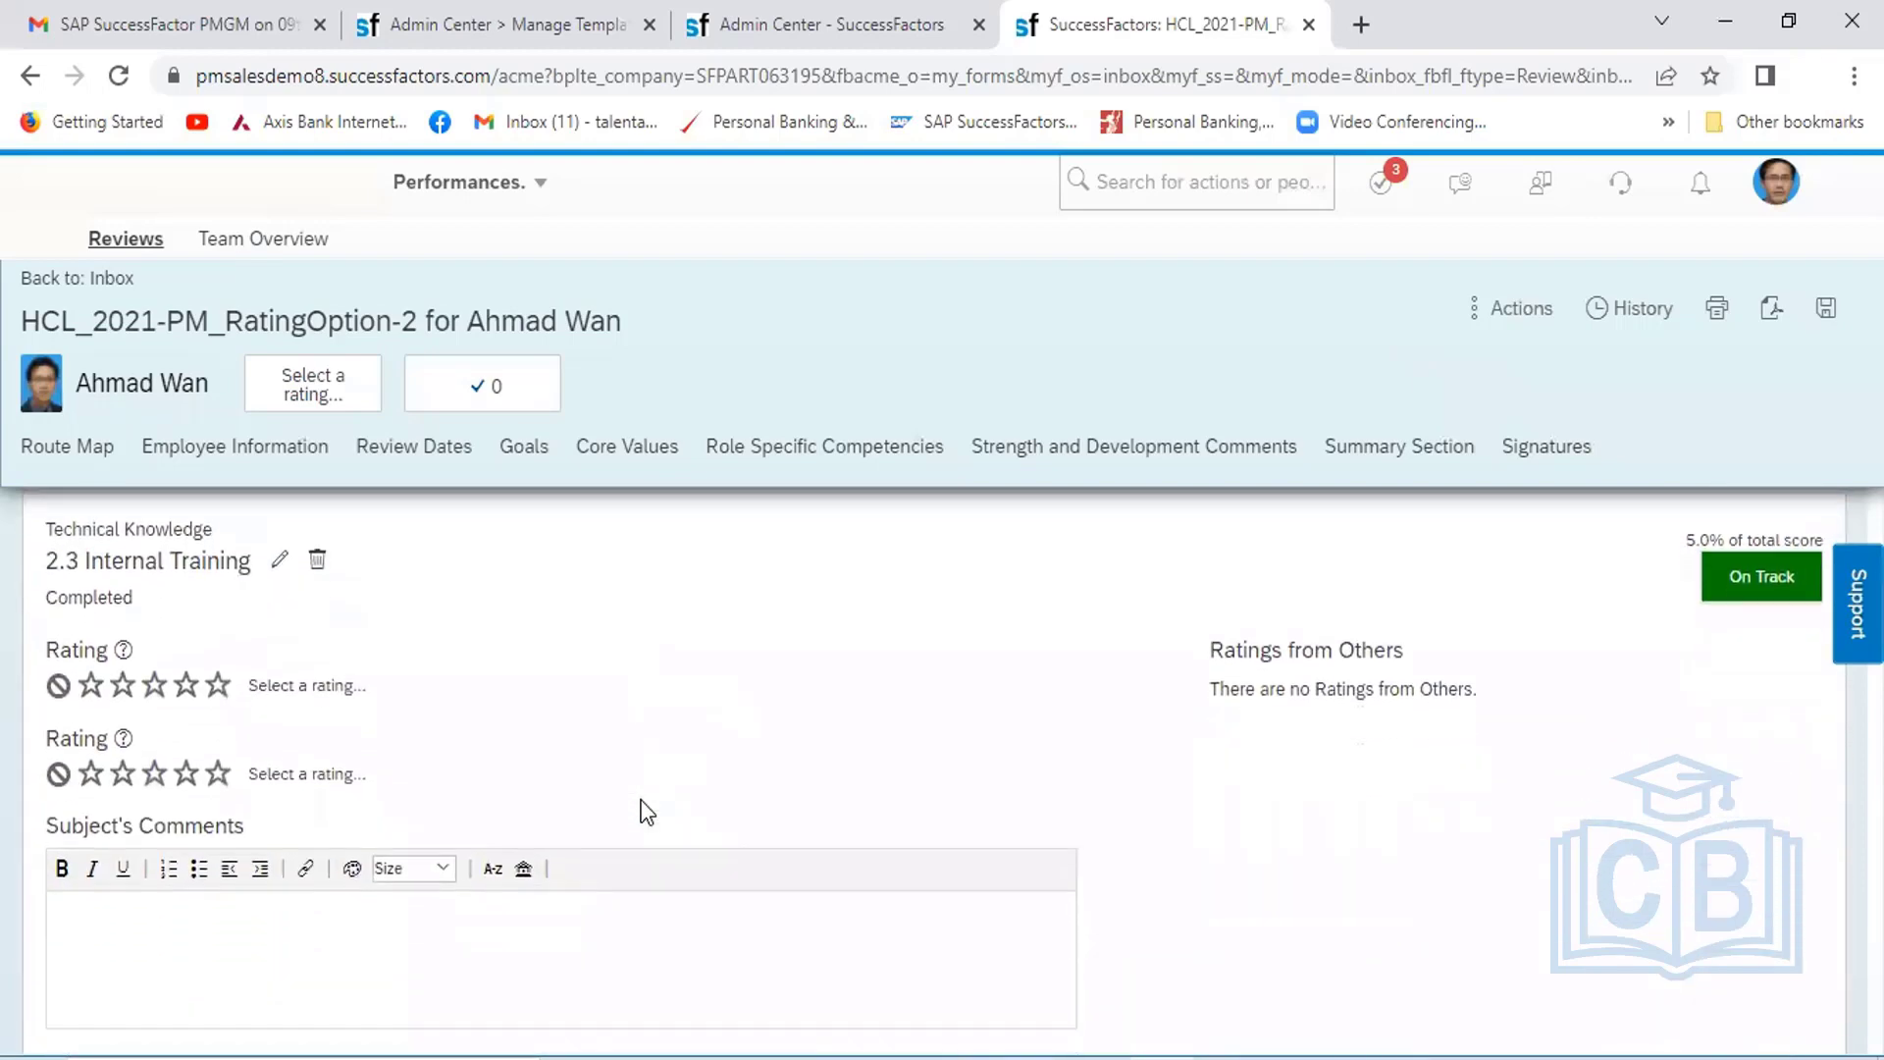
{"action": "left_click", "coordinate": [154, 758]}
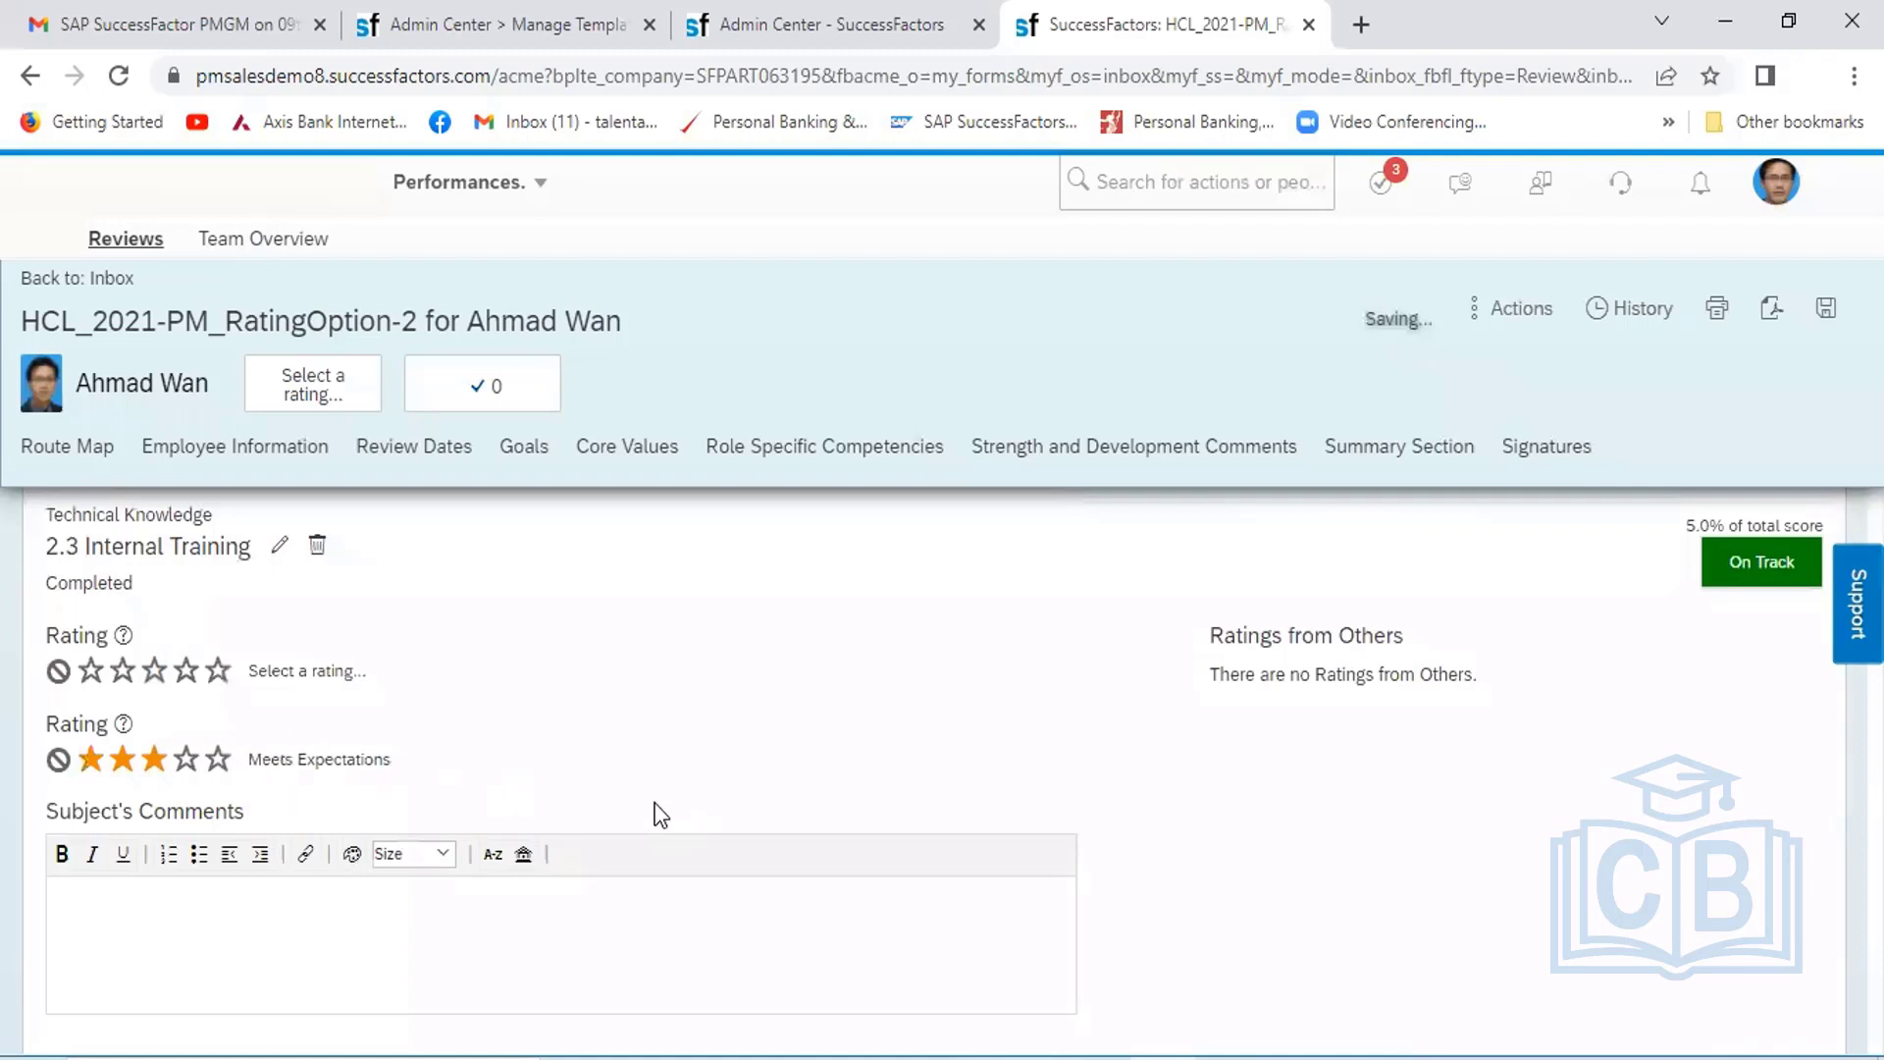
Give Performance goals 3.1 (stock and margin) and 3.2 Resolving Issue a second rating of three stars, Meets Expectations
{"action": "scroll", "coordinate": [677, 820], "scroll_direction": "down", "scroll_amount": 6}
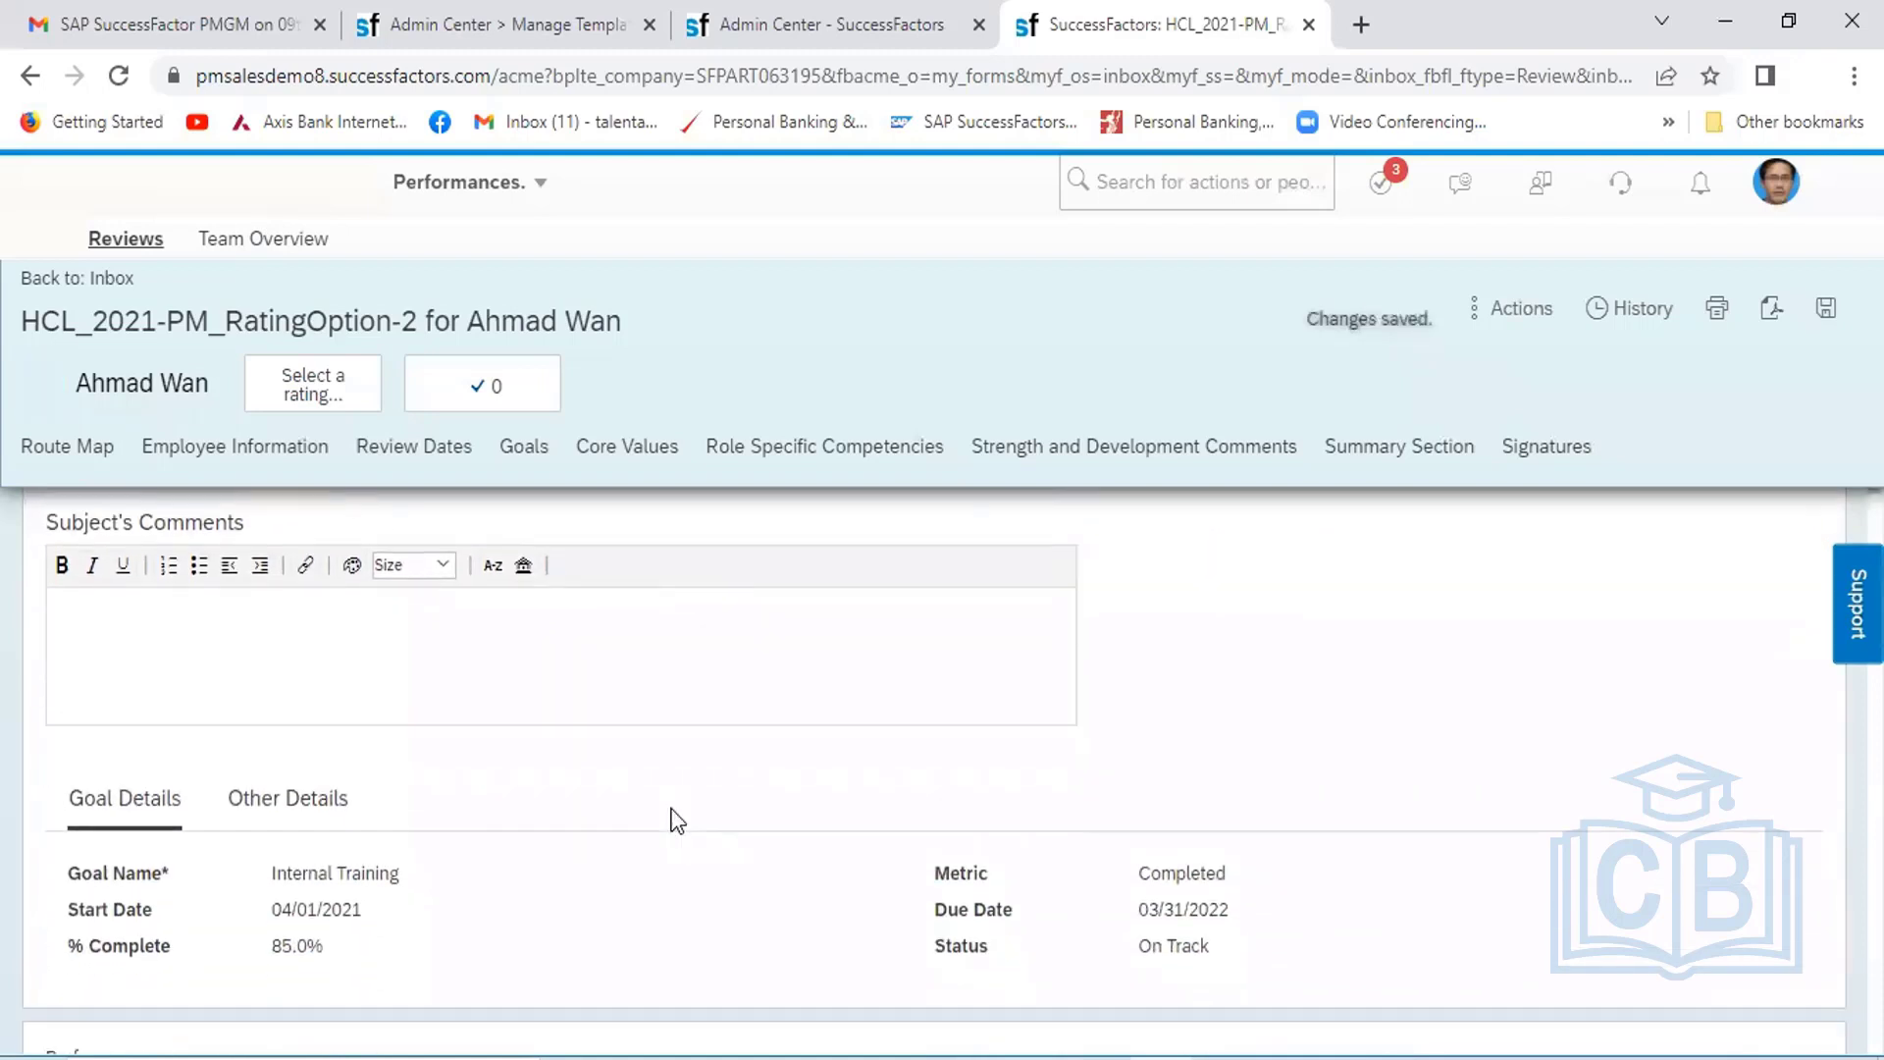
{"action": "scroll", "coordinate": [677, 819], "scroll_direction": "down", "scroll_amount": 1}
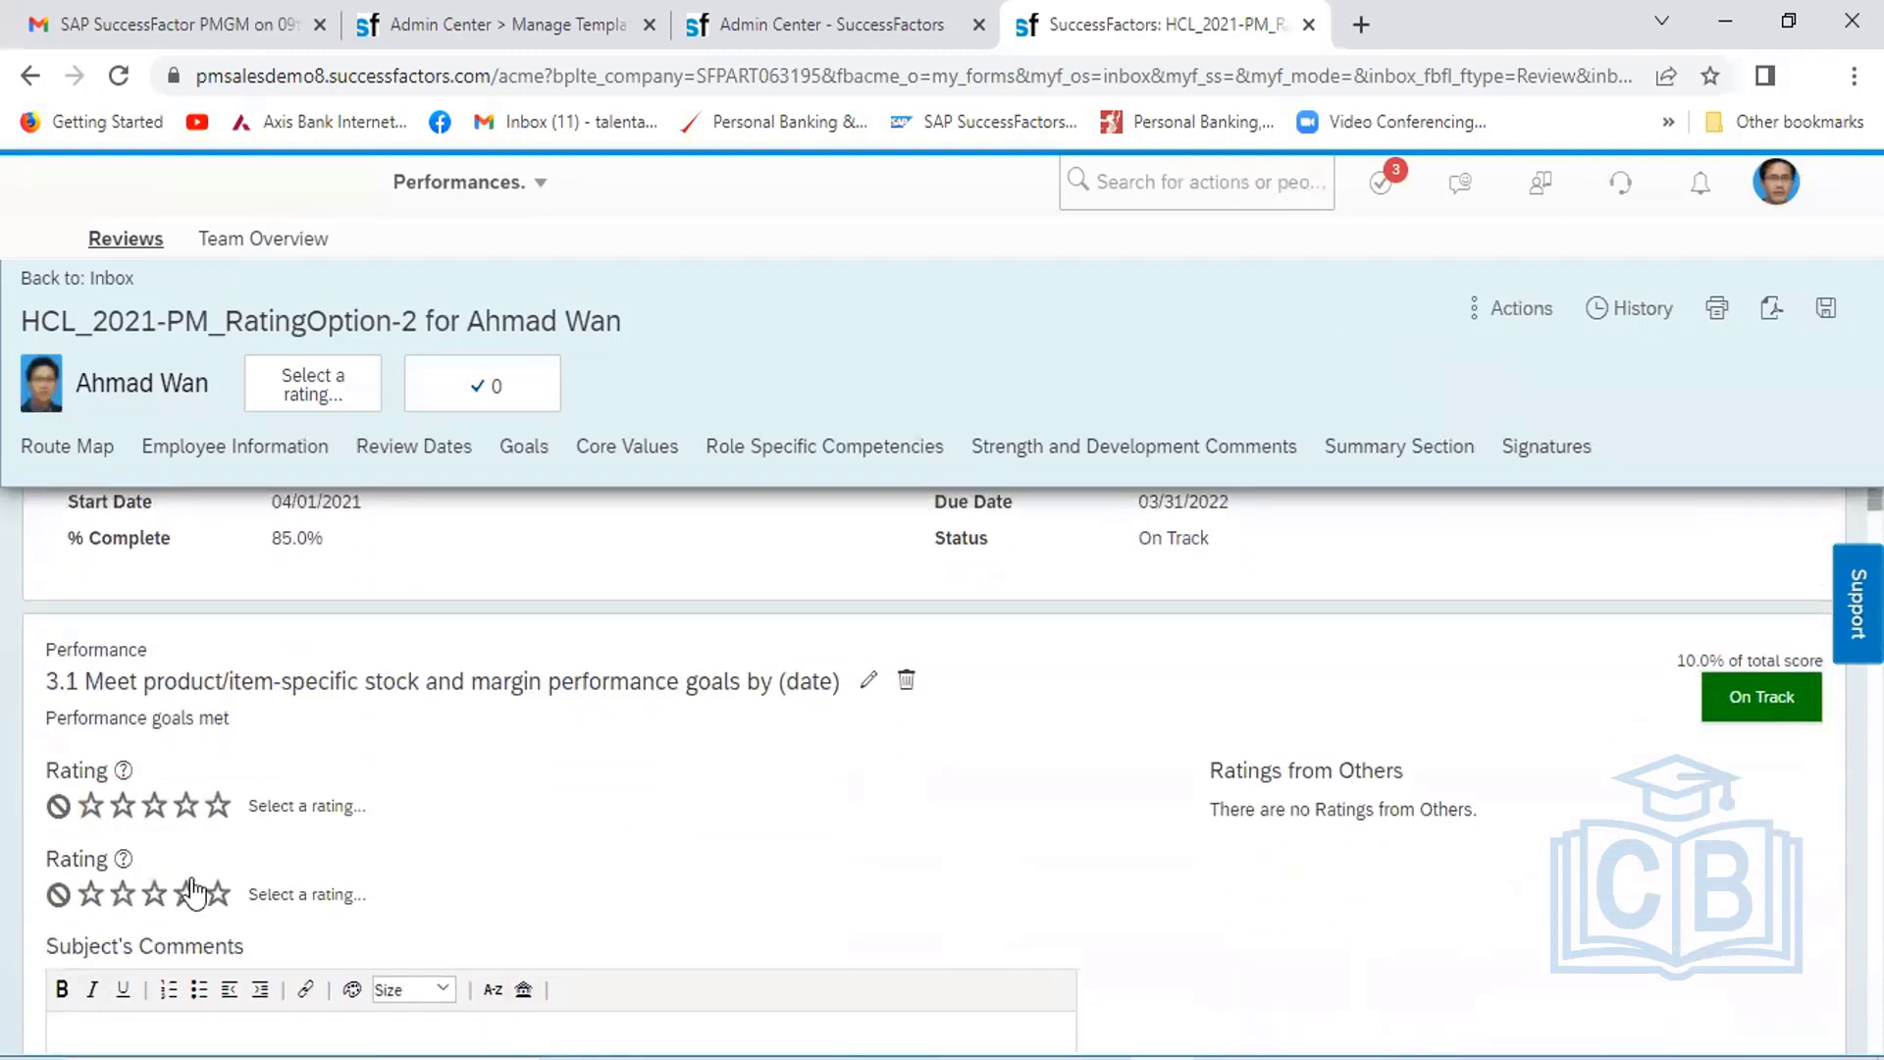
{"action": "left_click", "coordinate": [154, 894]}
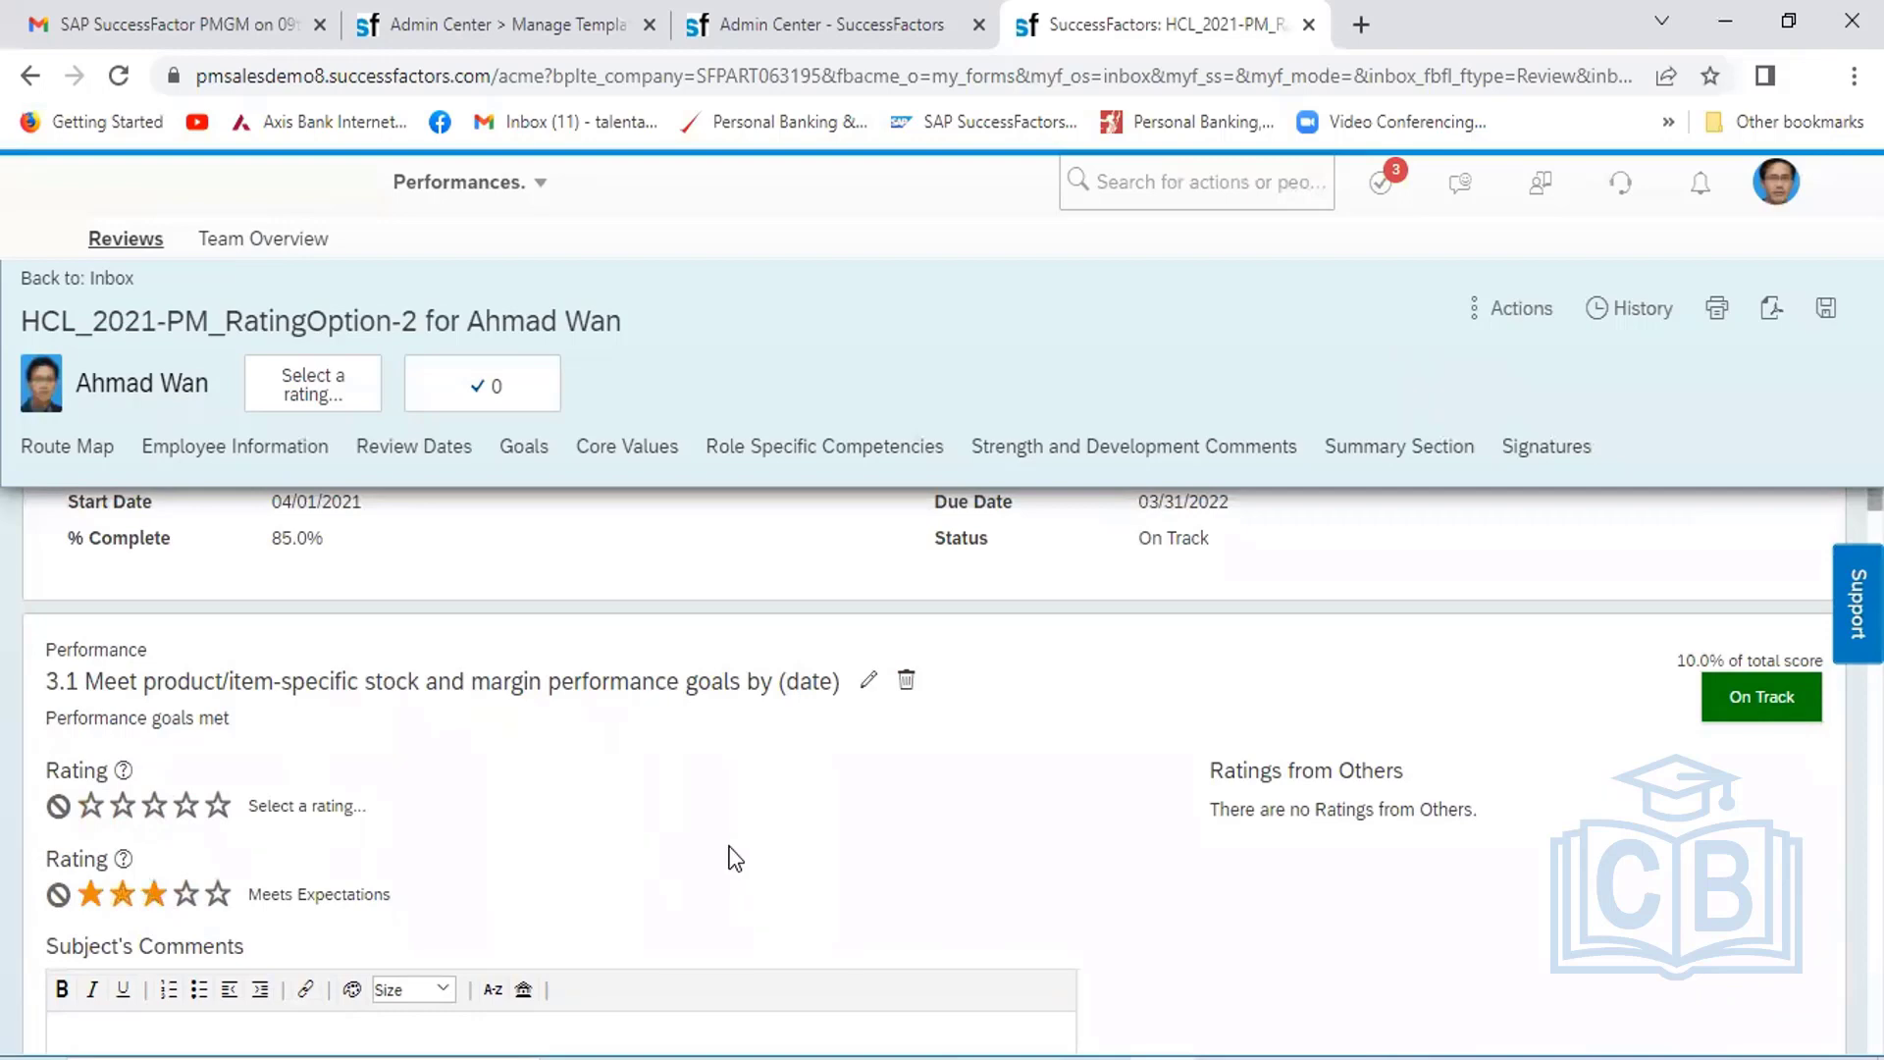
{"action": "scroll", "coordinate": [734, 858], "scroll_direction": "down", "scroll_amount": 8}
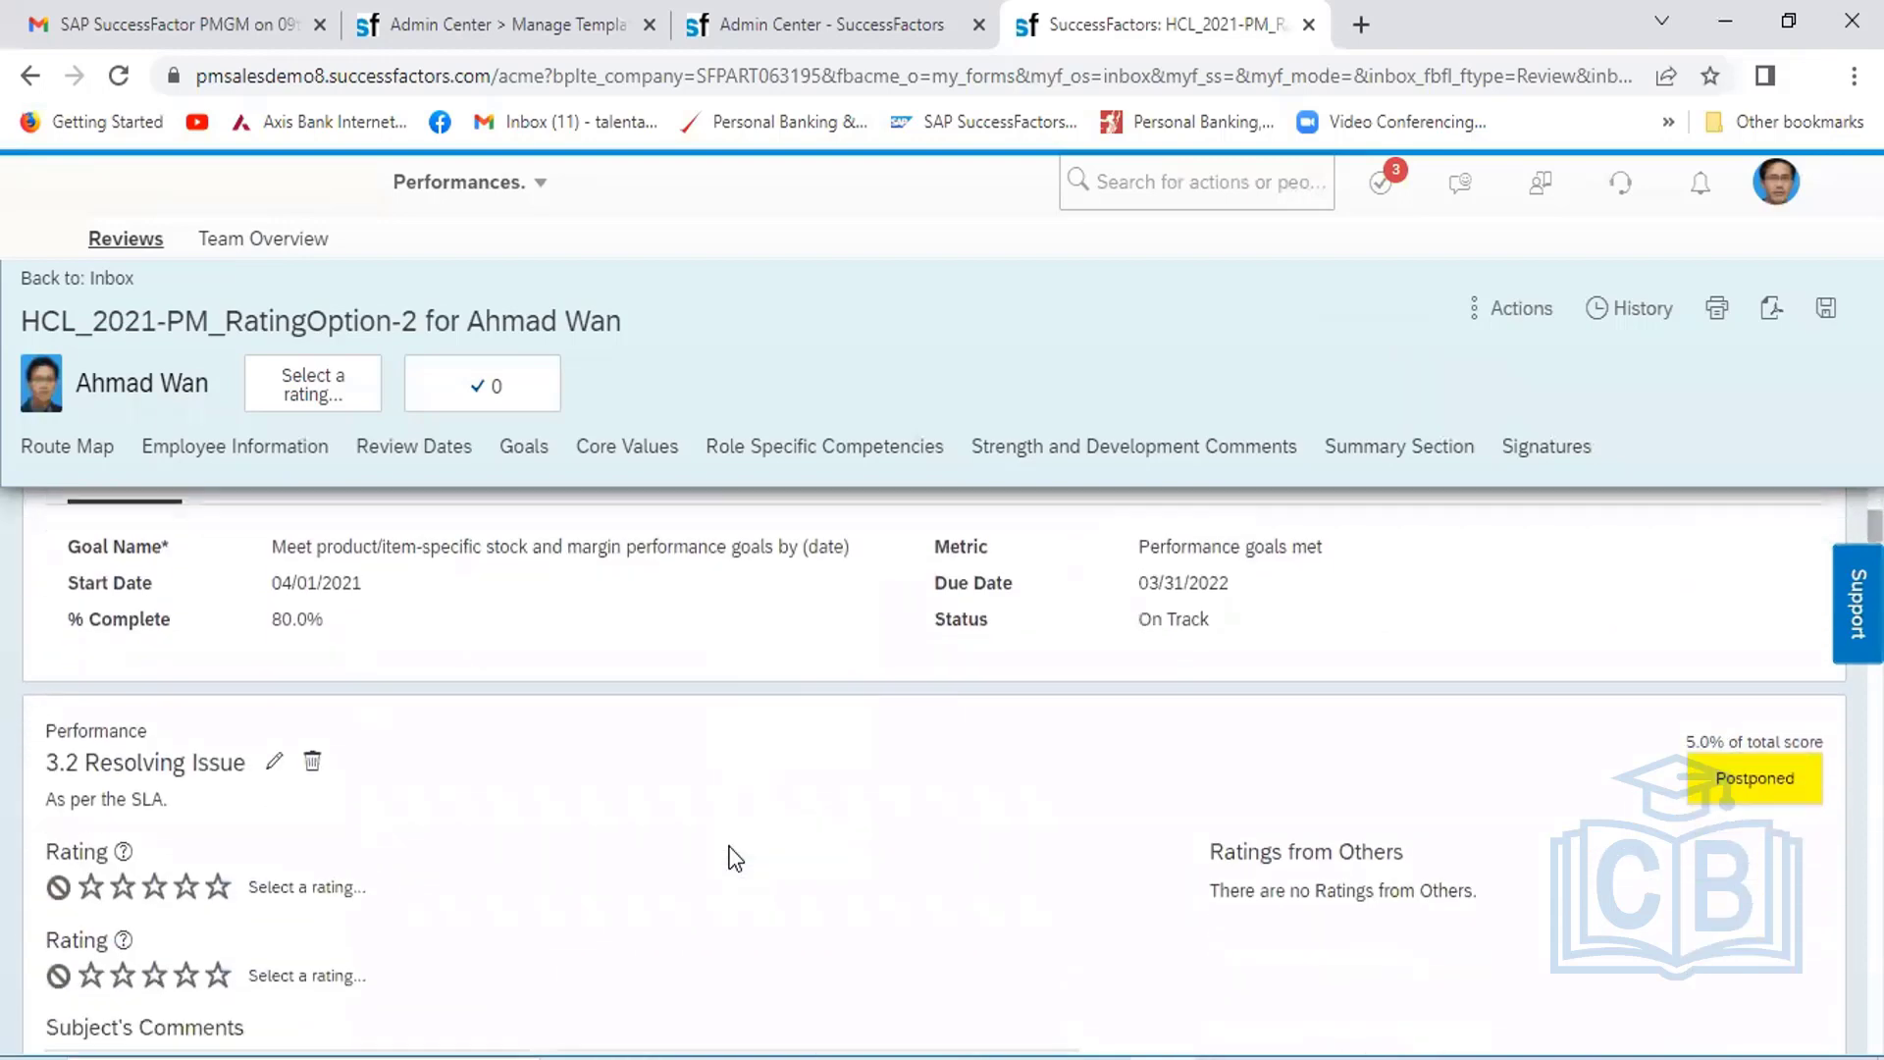
{"action": "scroll", "coordinate": [734, 858], "scroll_direction": "down", "scroll_amount": 1}
{"action": "left_click", "coordinate": [154, 855]}
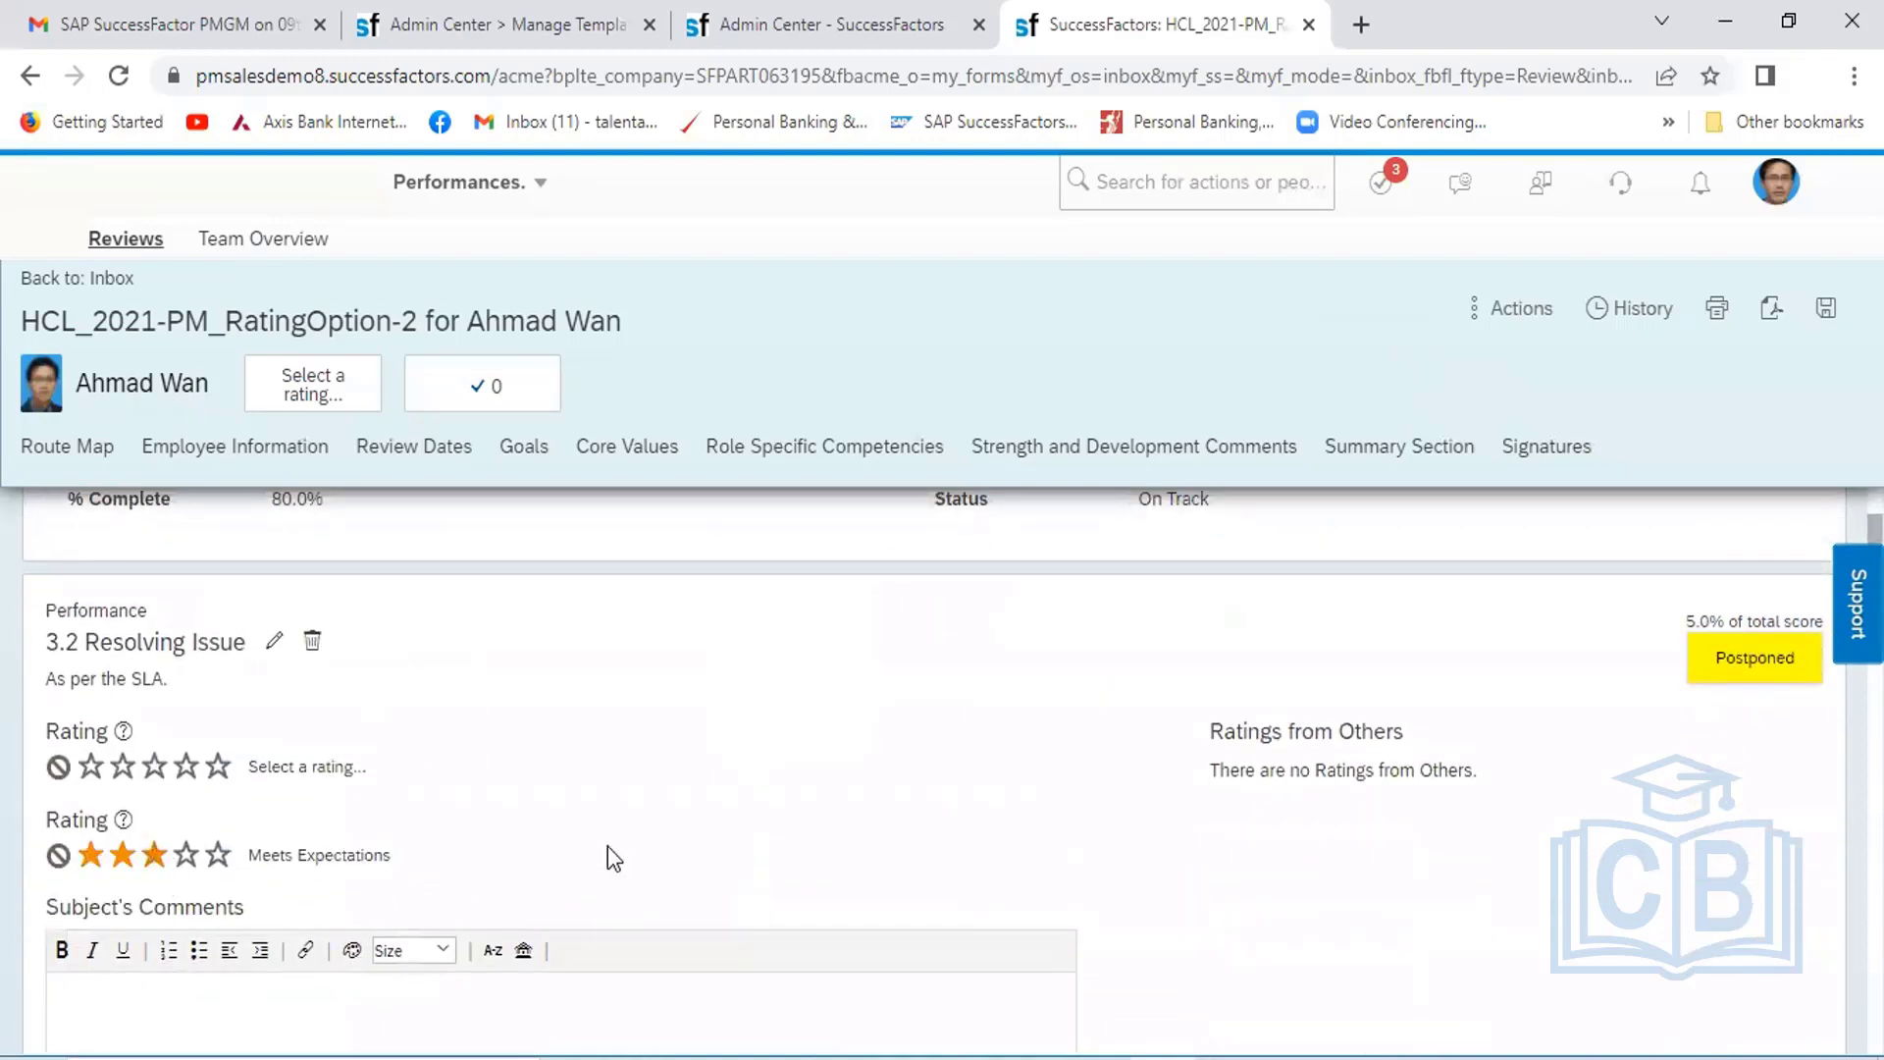
Set the second rating of core competencies DEMO LIBRARY 1 and Acting Decisively to four stars, Exceeds Expectations
{"action": "scroll", "coordinate": [706, 859], "scroll_direction": "down", "scroll_amount": 1}
{"action": "scroll", "coordinate": [707, 858], "scroll_direction": "down", "scroll_amount": 6}
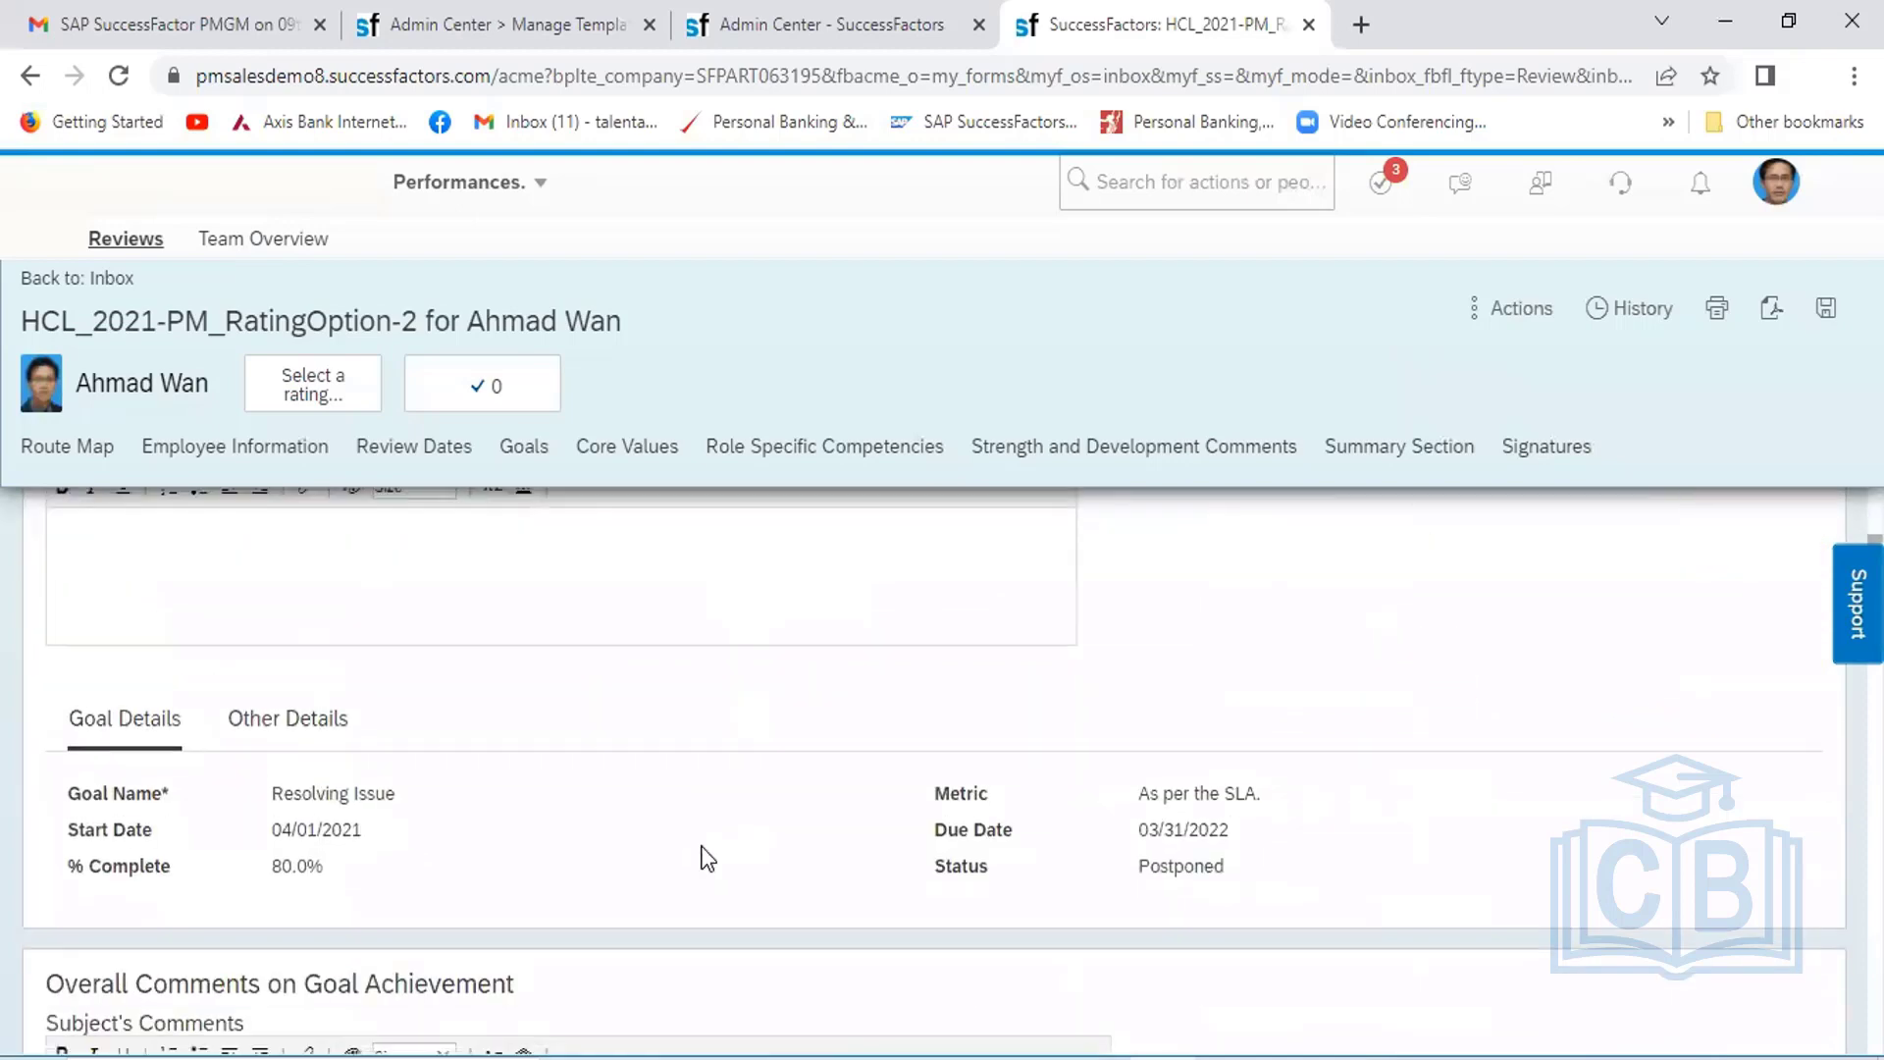
{"action": "scroll", "coordinate": [704, 852], "scroll_direction": "down", "scroll_amount": 5}
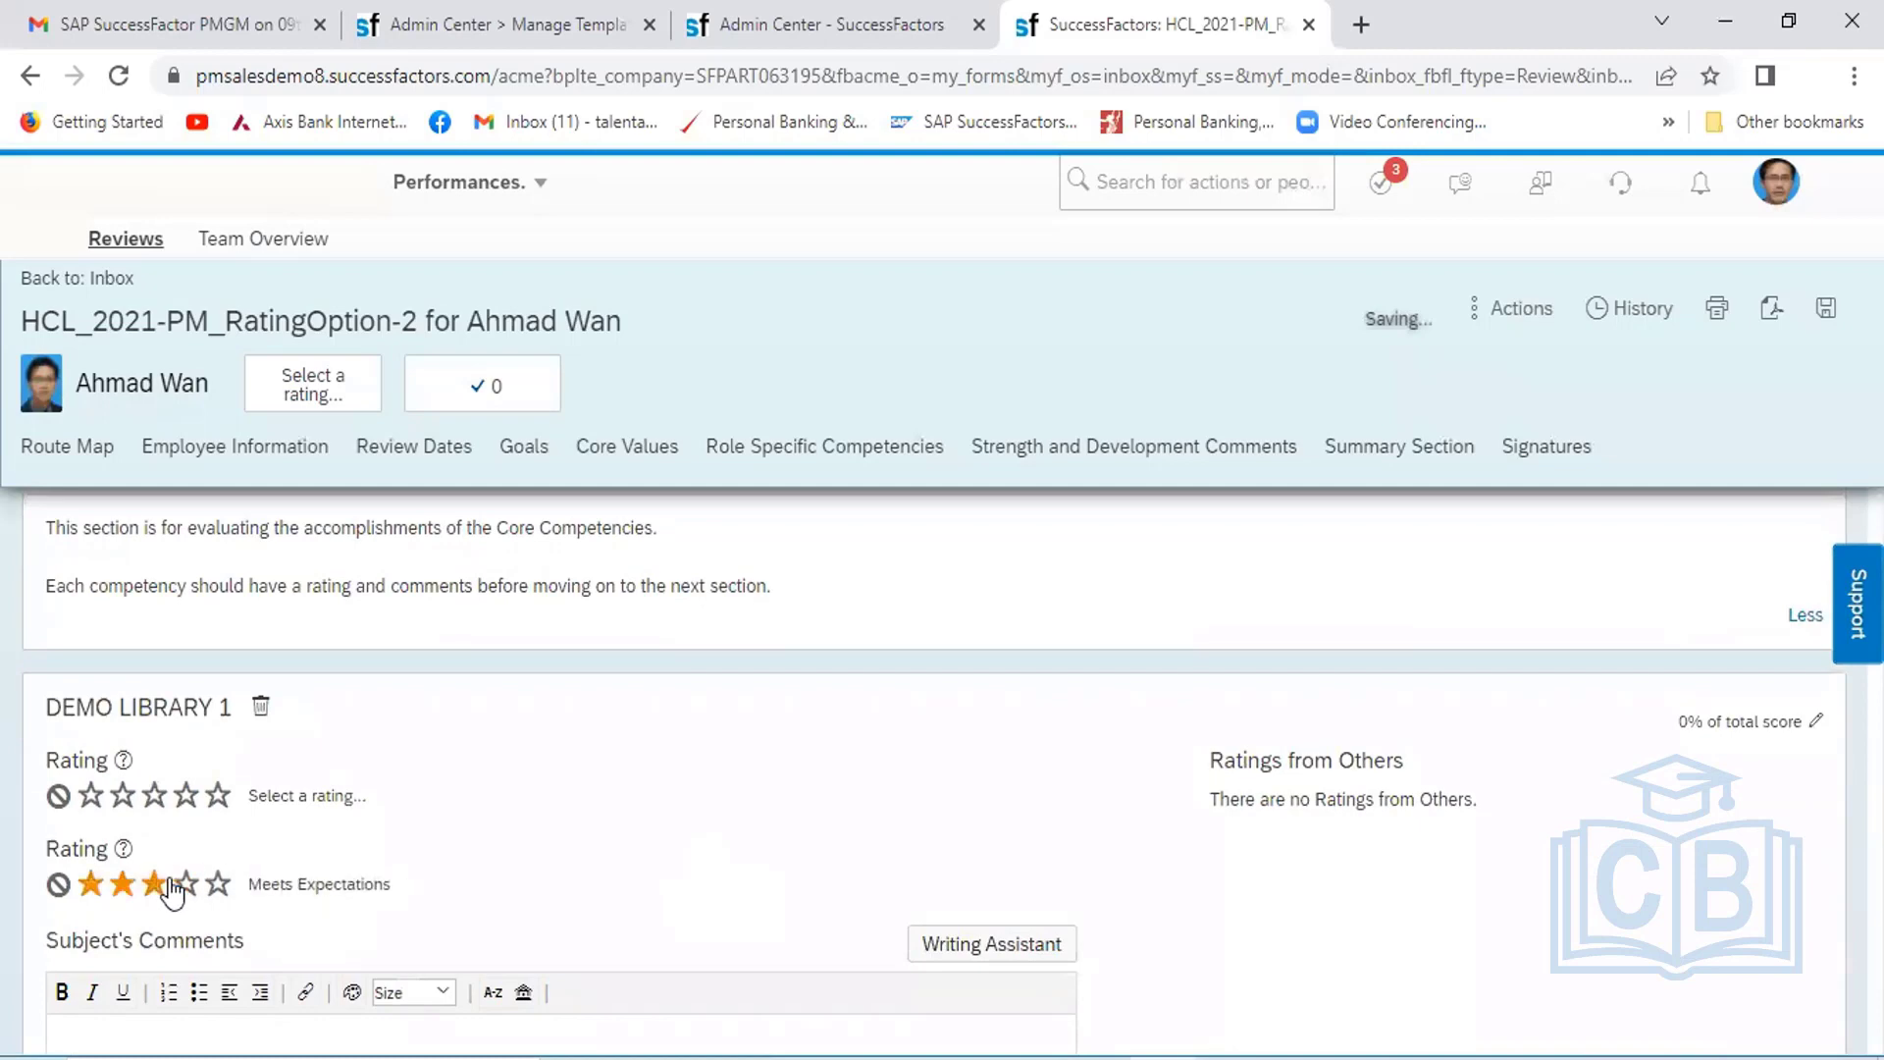
{"action": "left_click", "coordinate": [186, 886]}
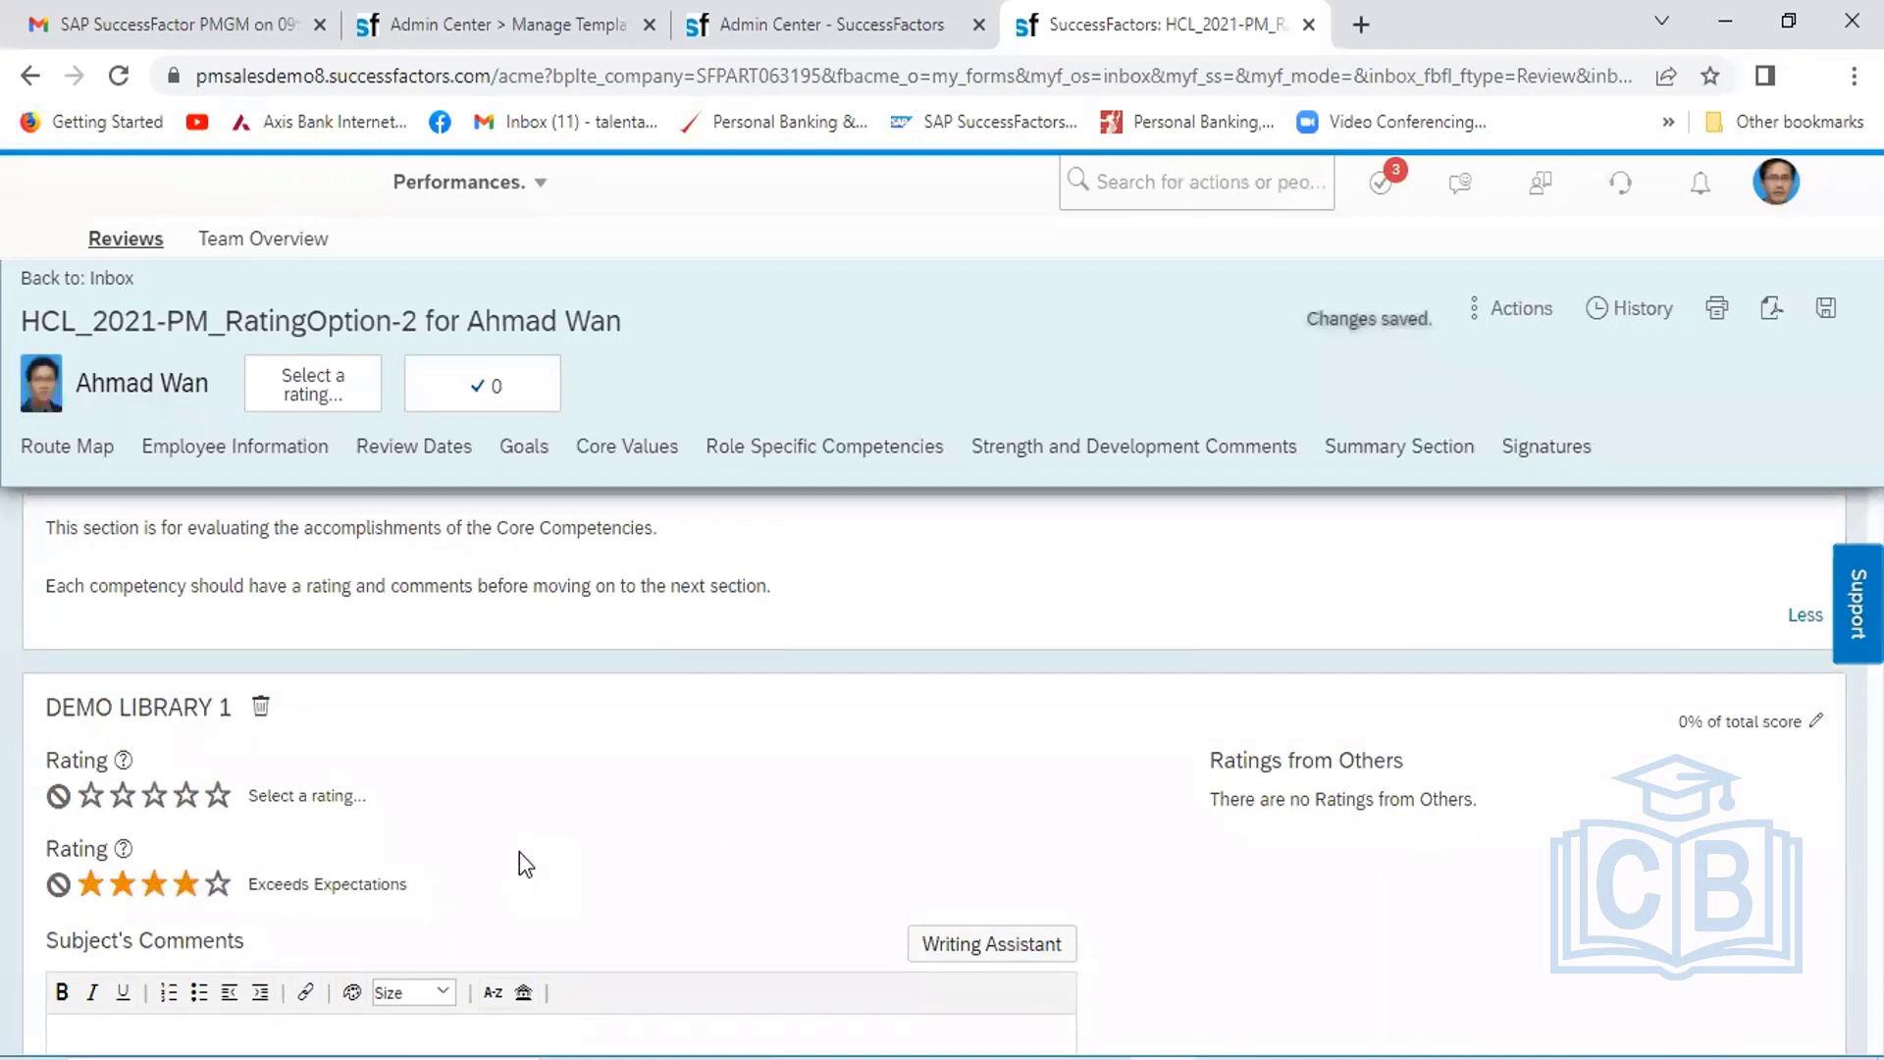
{"action": "scroll", "coordinate": [520, 852], "scroll_direction": "down", "scroll_amount": 1}
{"action": "scroll", "coordinate": [521, 852], "scroll_direction": "down", "scroll_amount": 5}
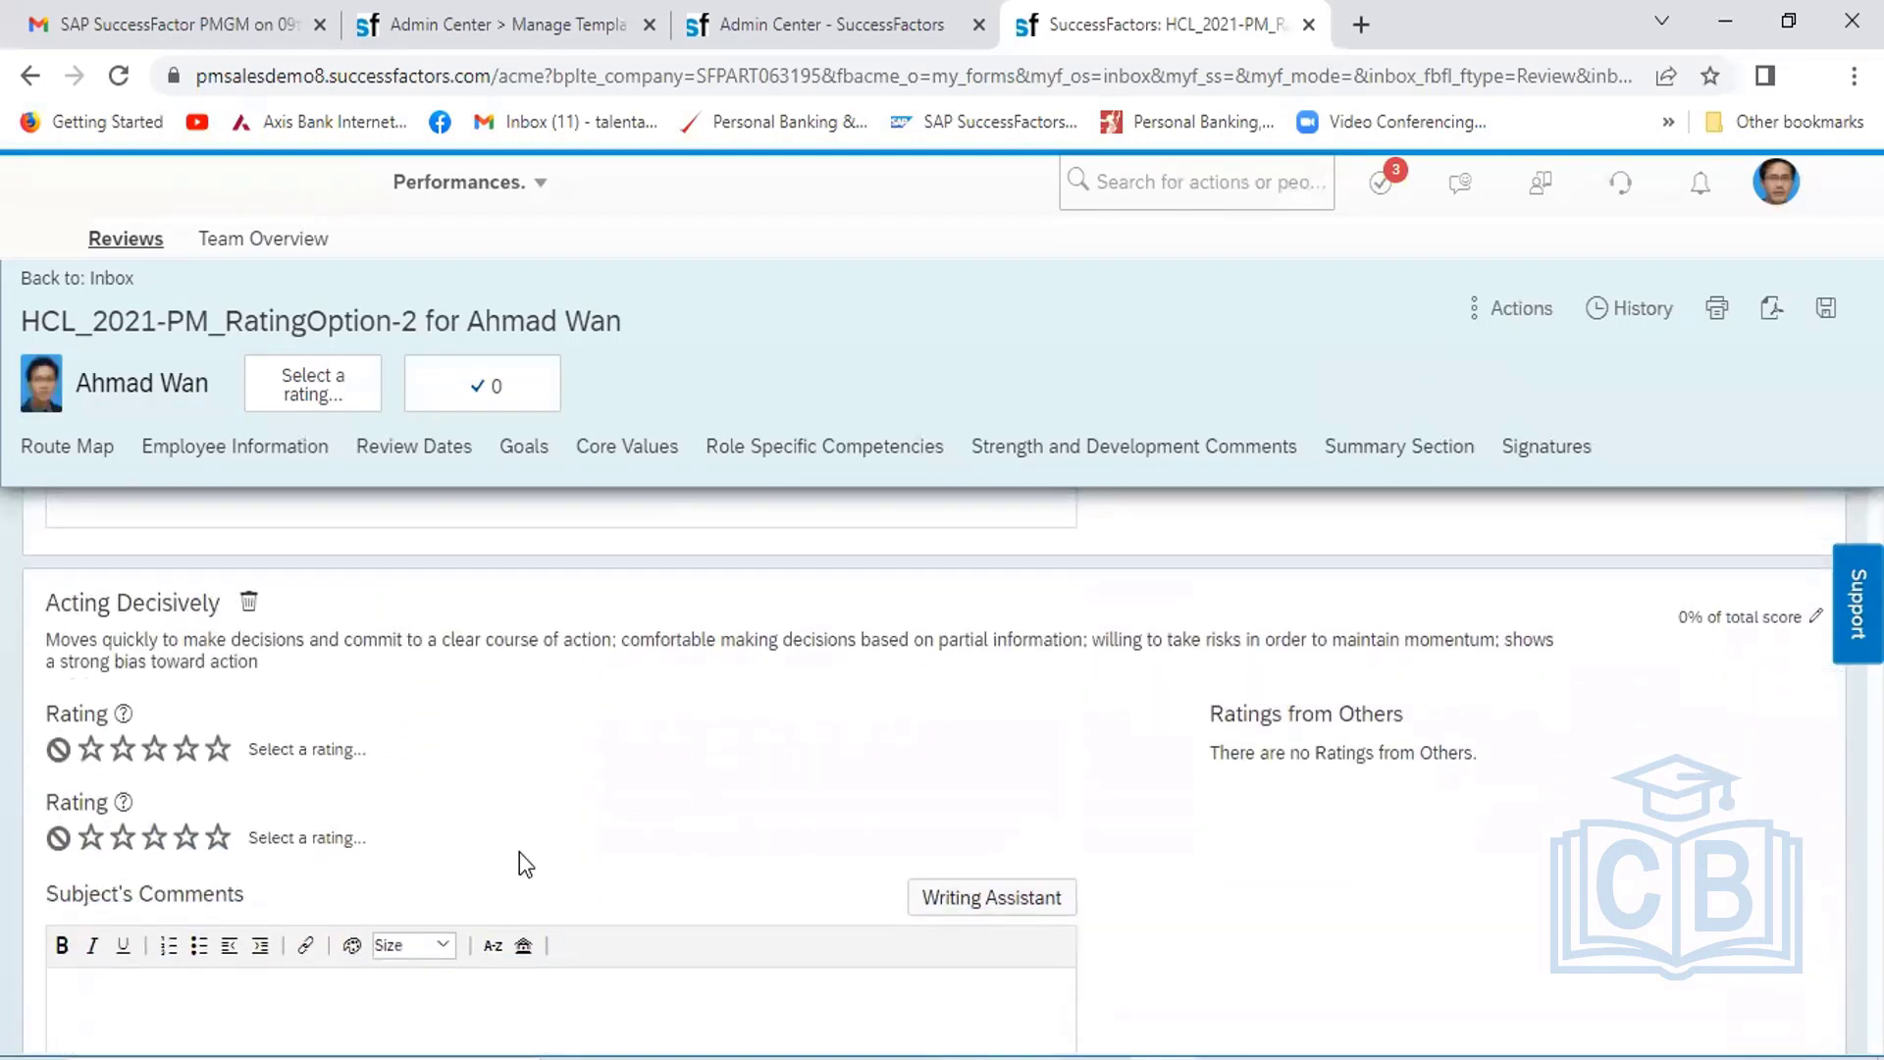
{"action": "left_click", "coordinate": [186, 764]}
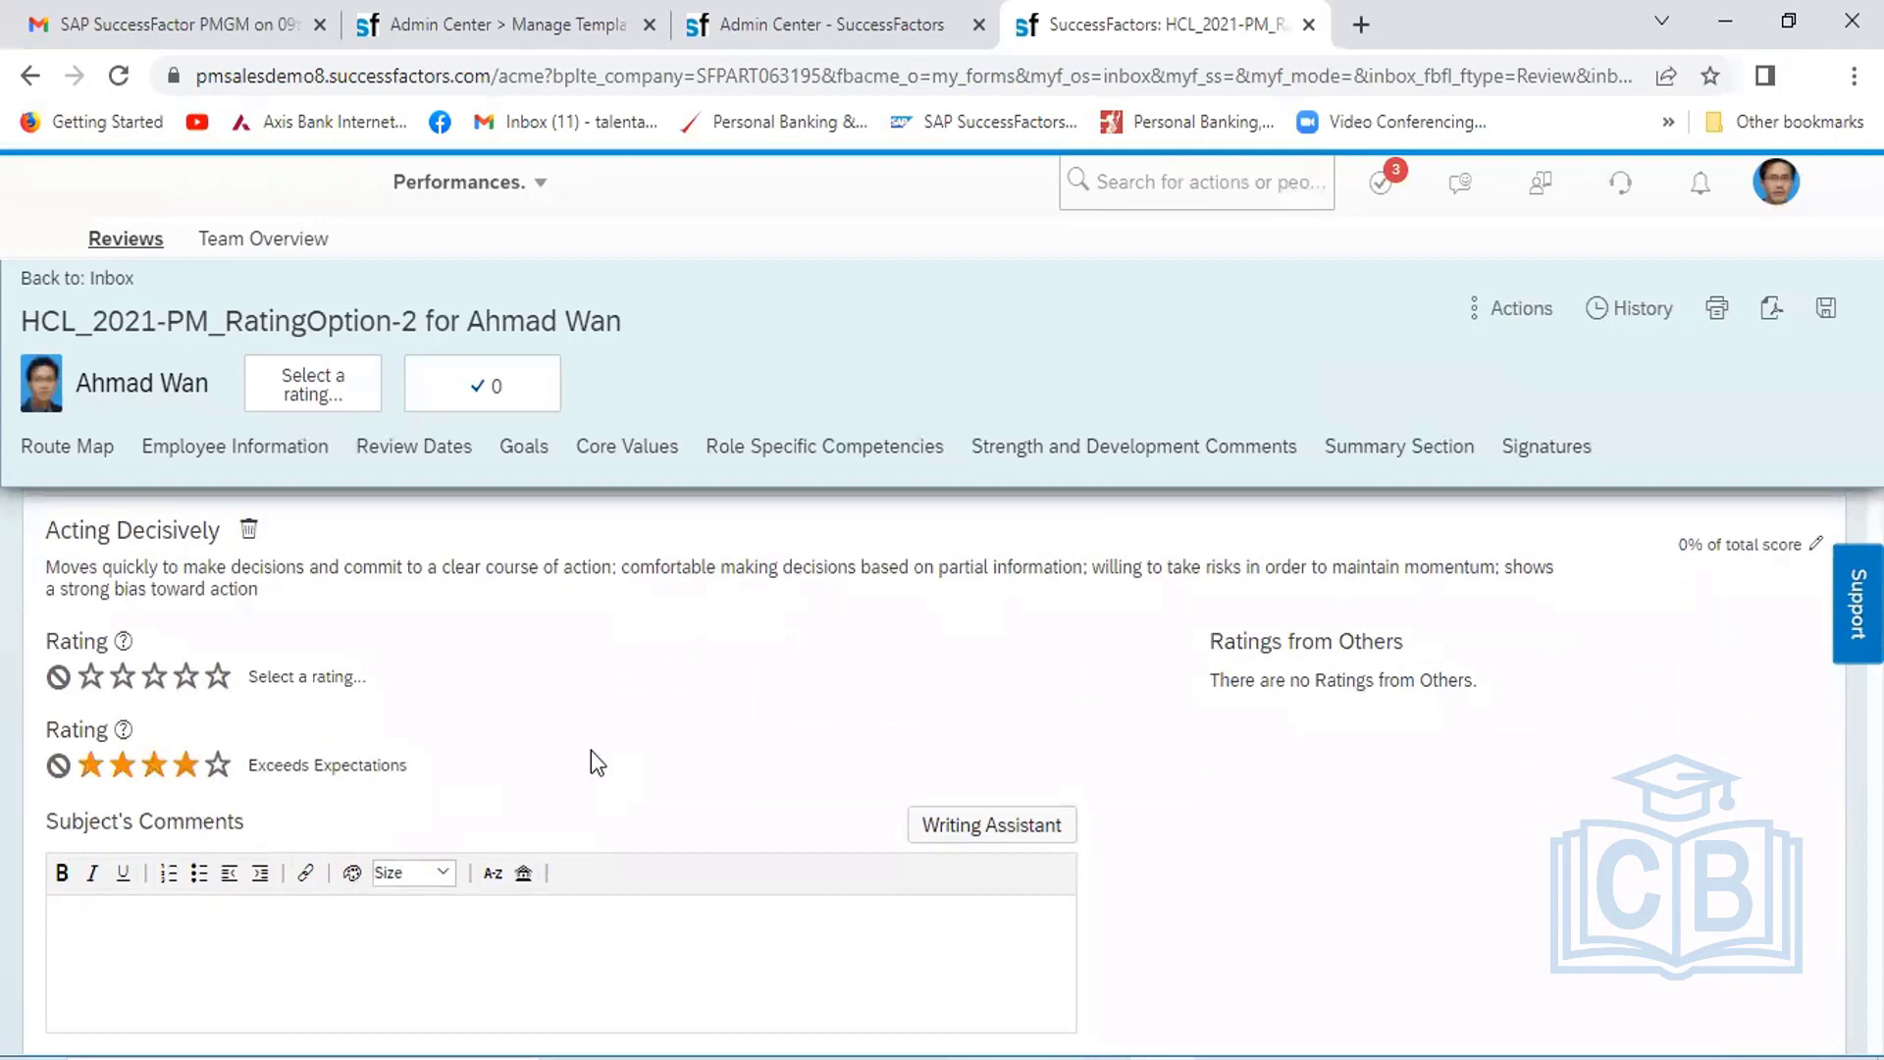
Give the competency on aligning daily activities with organizational goals and Demo Competency a second rating of four stars, Exceeds Expectations
{"action": "scroll", "coordinate": [630, 756], "scroll_direction": "down", "scroll_amount": 6}
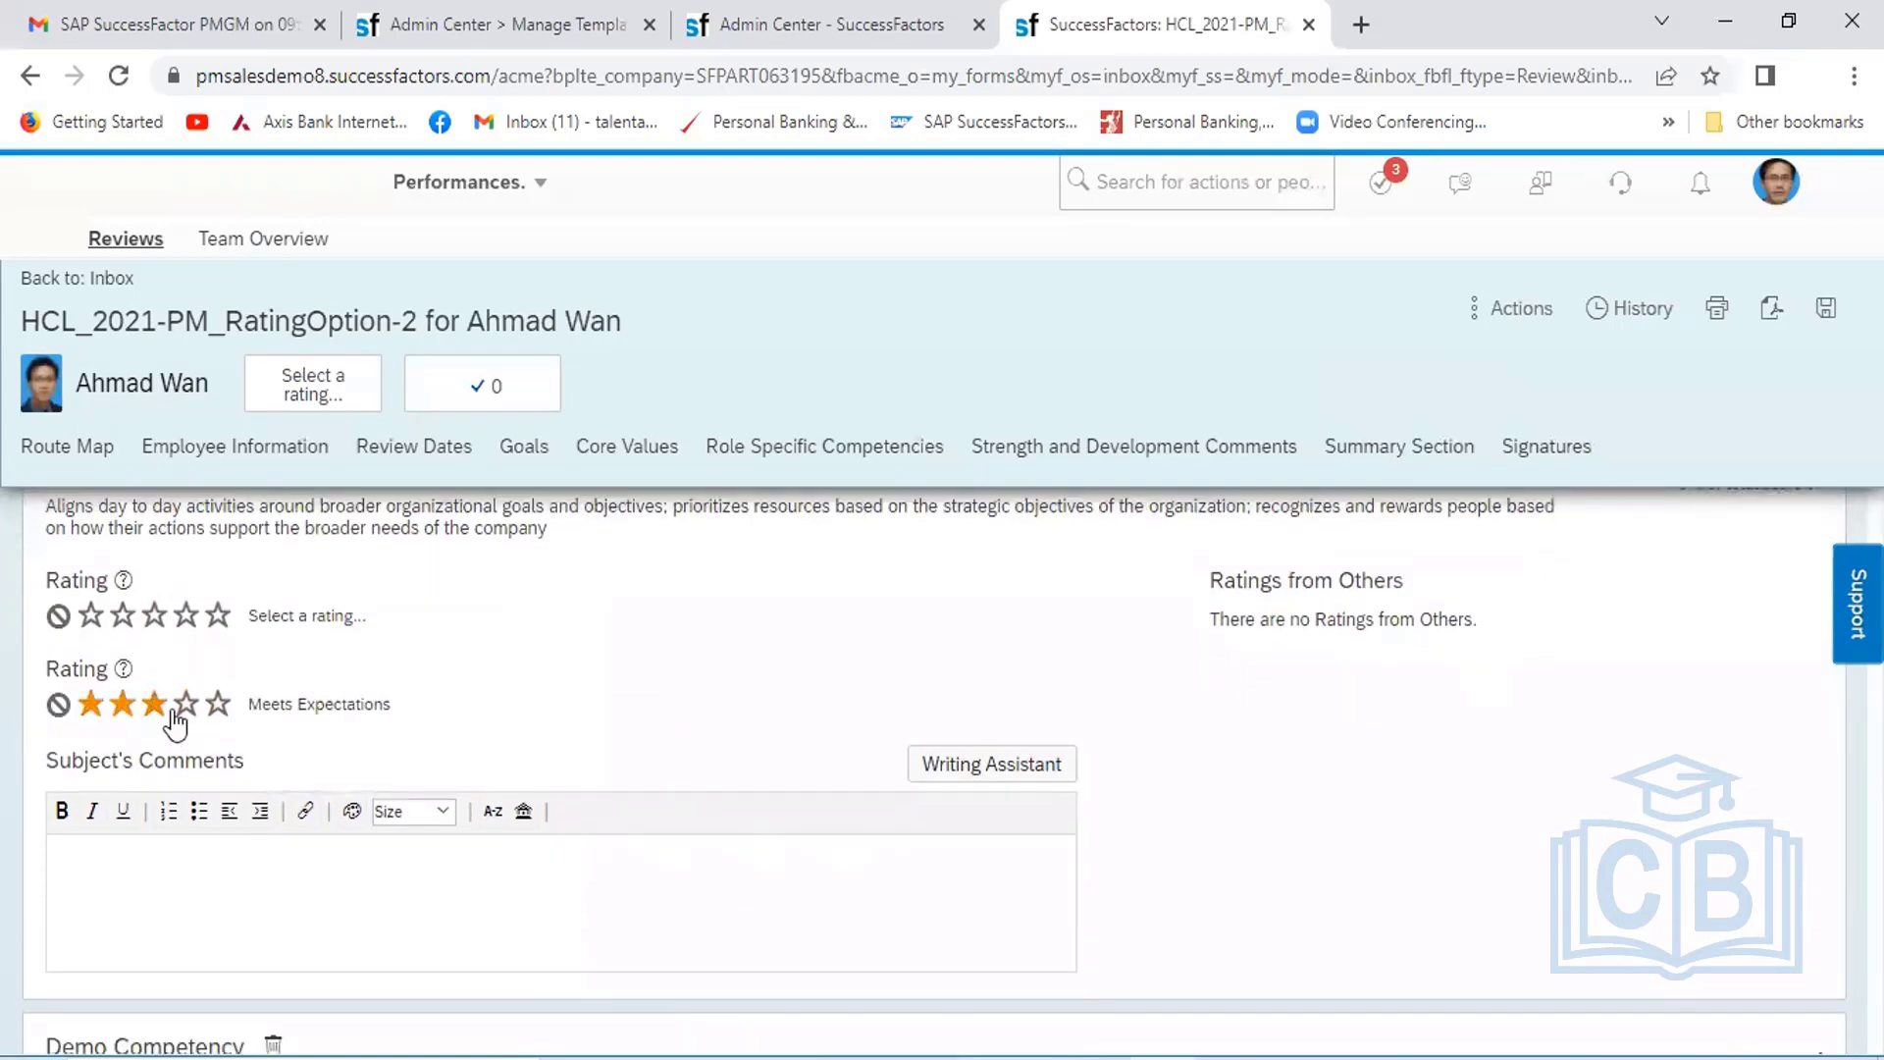
{"action": "left_click", "coordinate": [186, 704]}
{"action": "scroll", "coordinate": [545, 726], "scroll_direction": "down", "scroll_amount": 5}
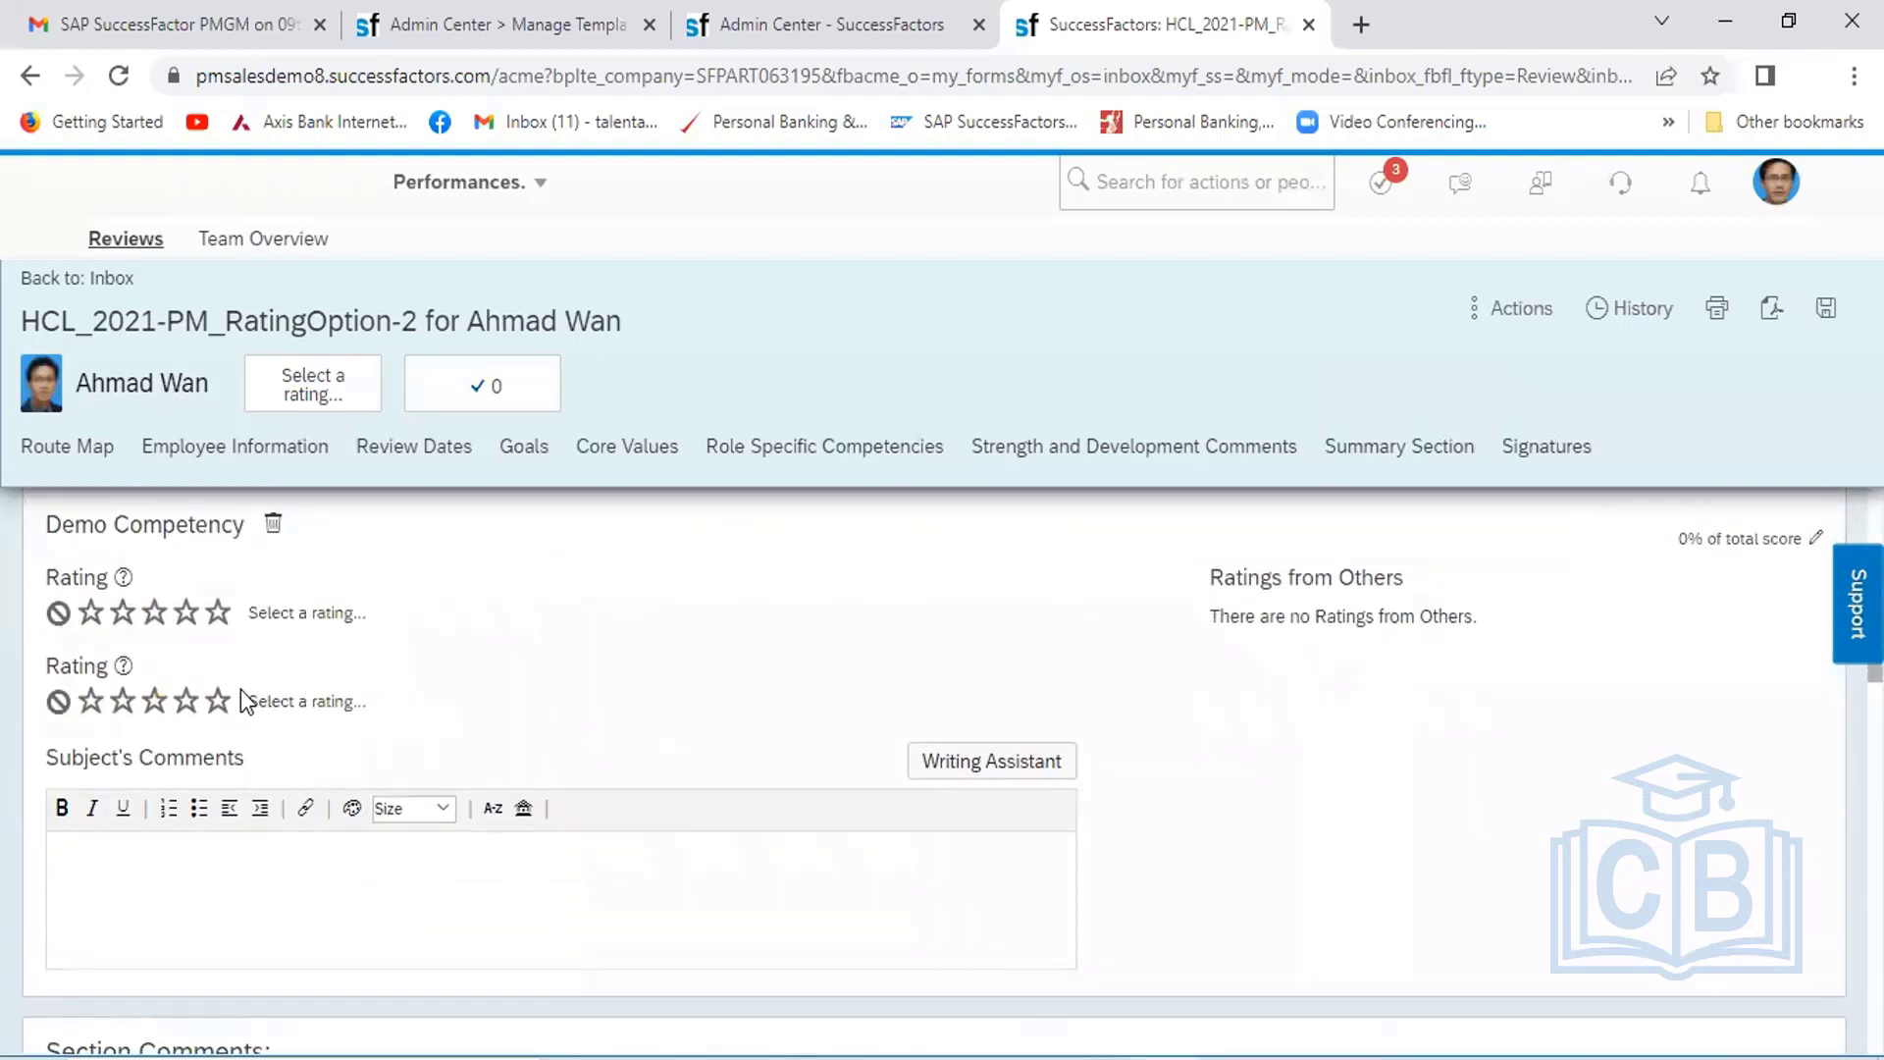
{"action": "left_click", "coordinate": [186, 701]}
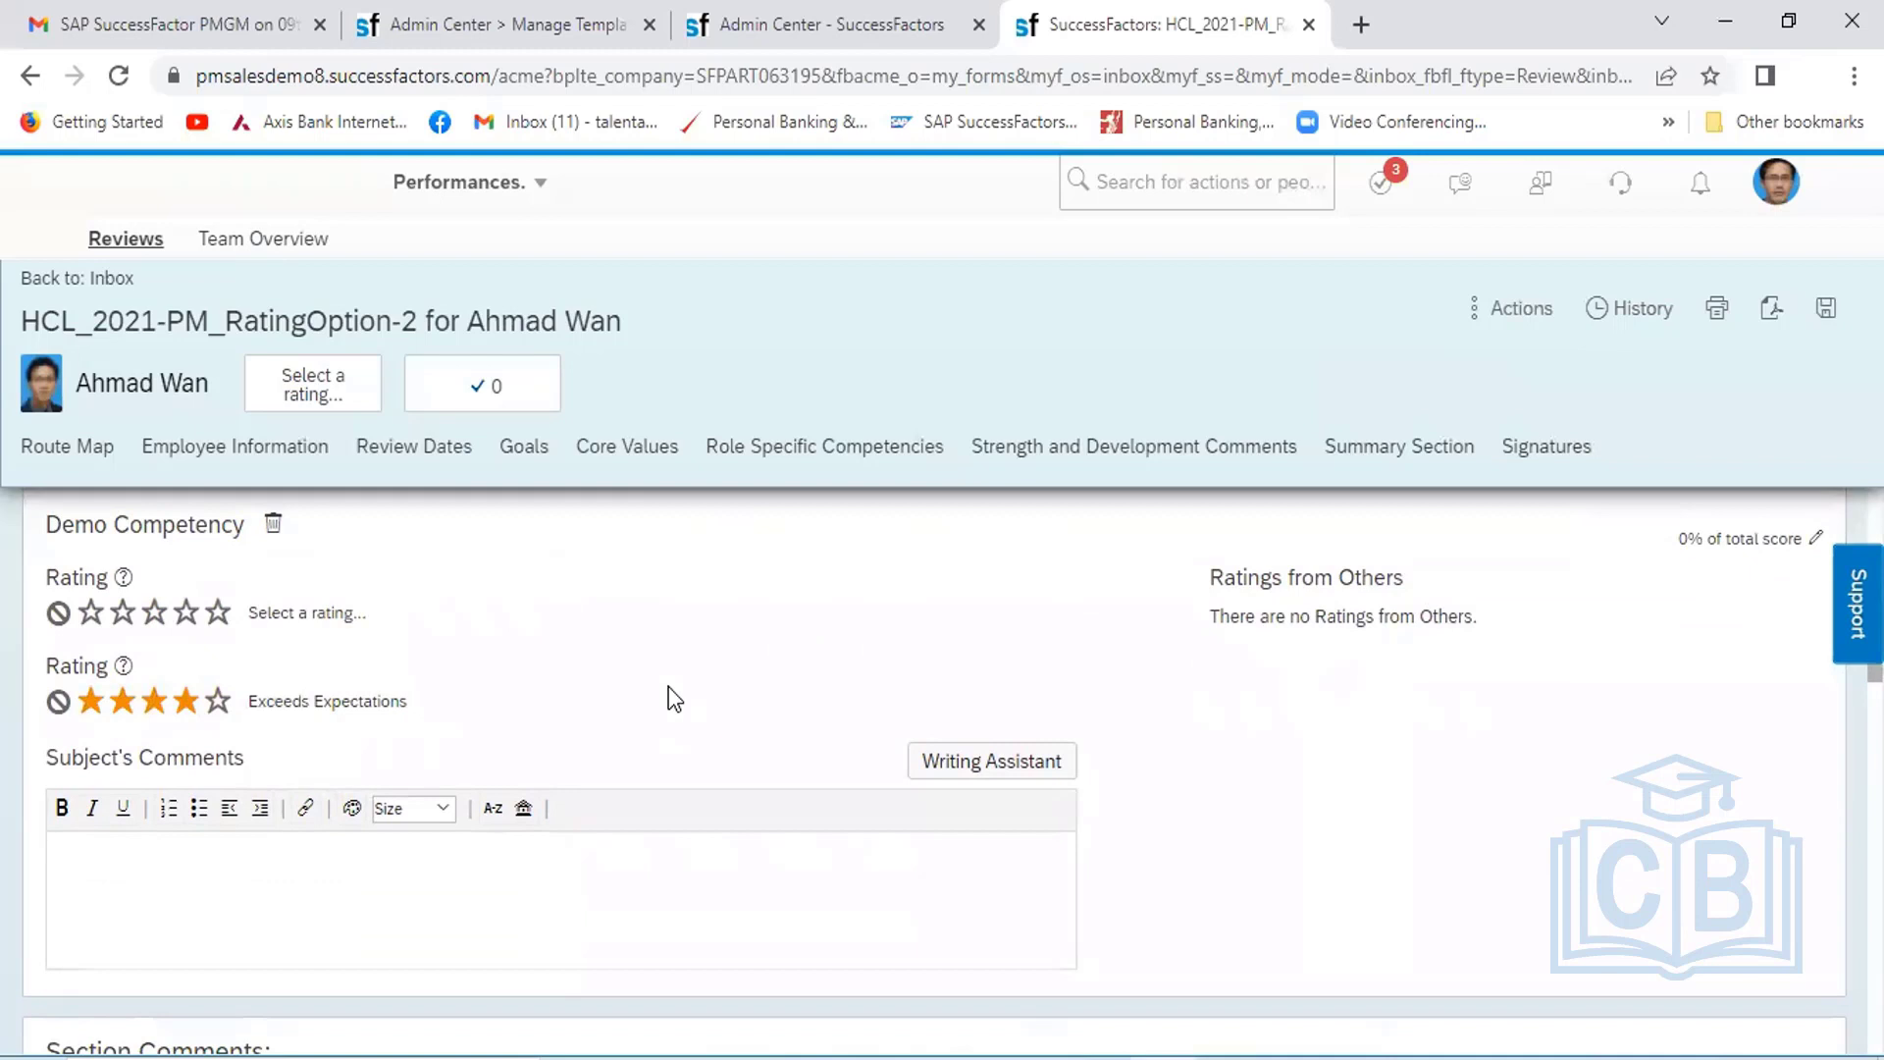
Give the role specific competency Acting as a Champion for Change a second rating of four stars, Exceeds Expectations
{"action": "scroll", "coordinate": [667, 685], "scroll_direction": "down", "scroll_amount": 5}
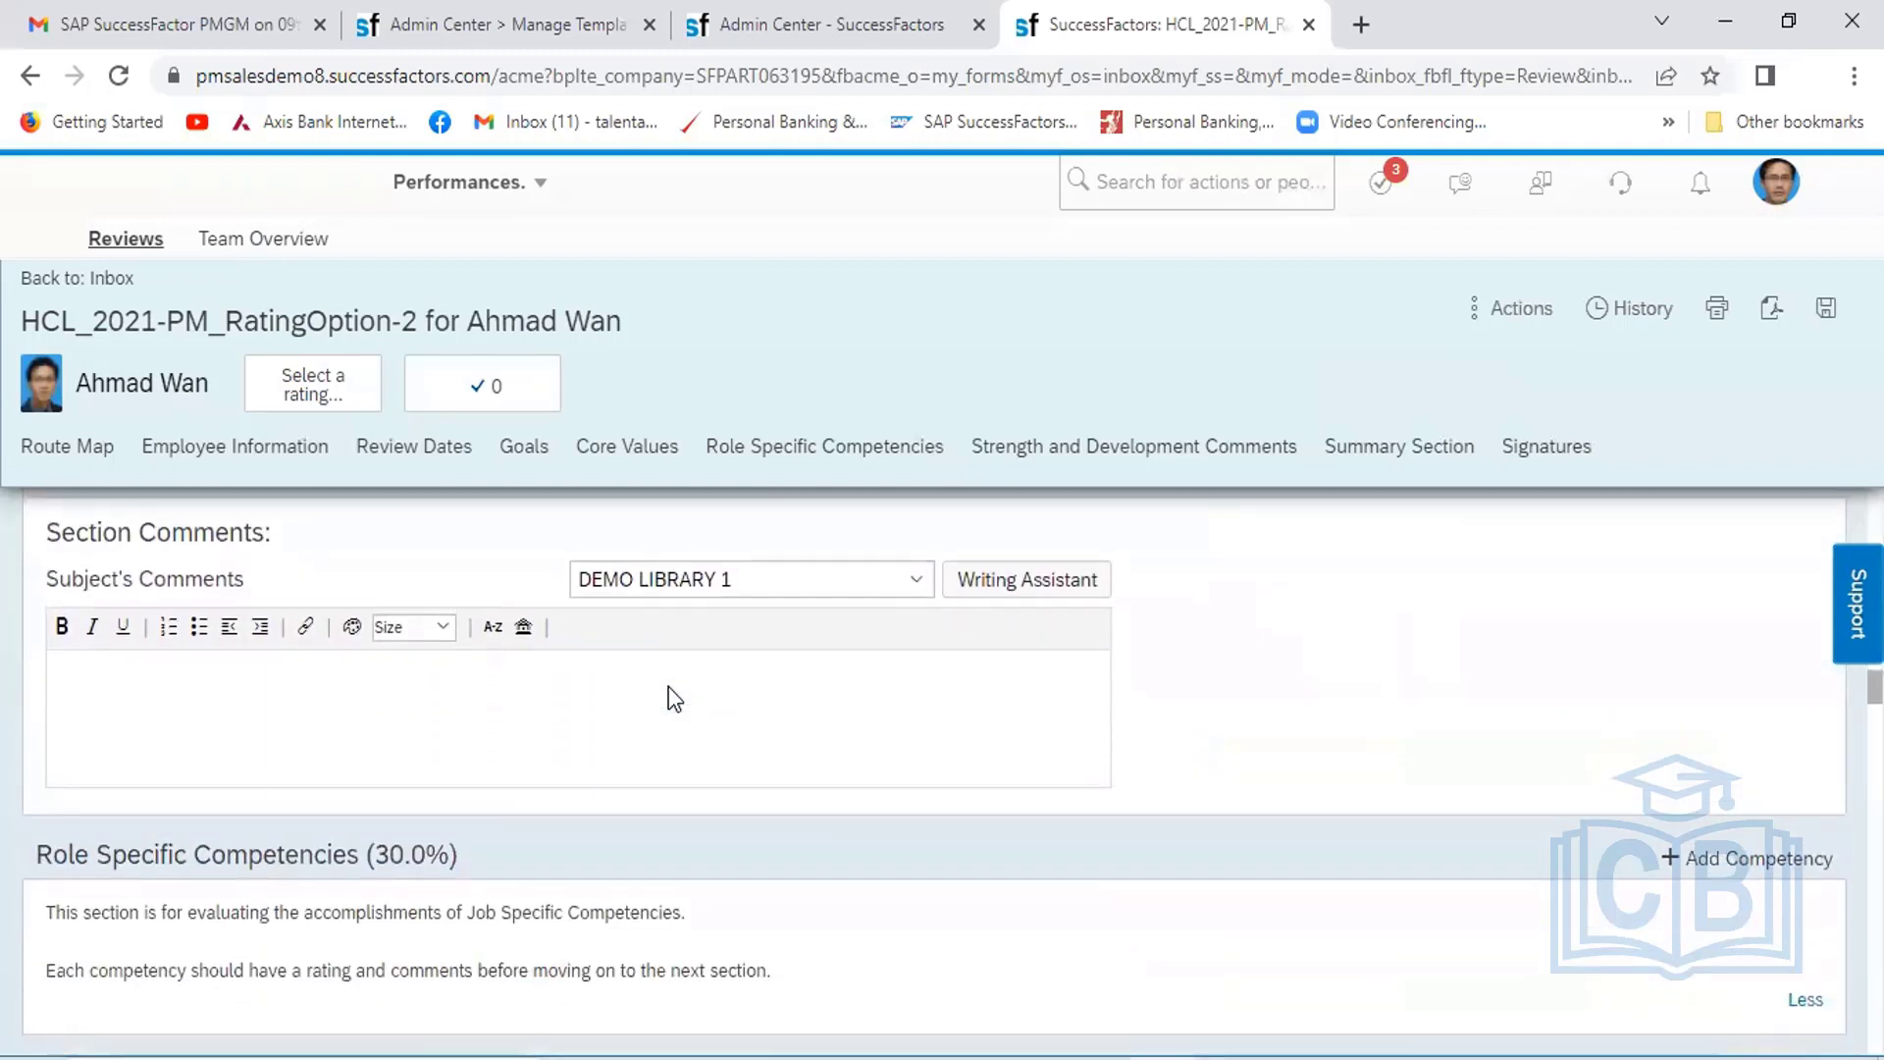
{"action": "scroll", "coordinate": [668, 685], "scroll_direction": "down", "scroll_amount": 4}
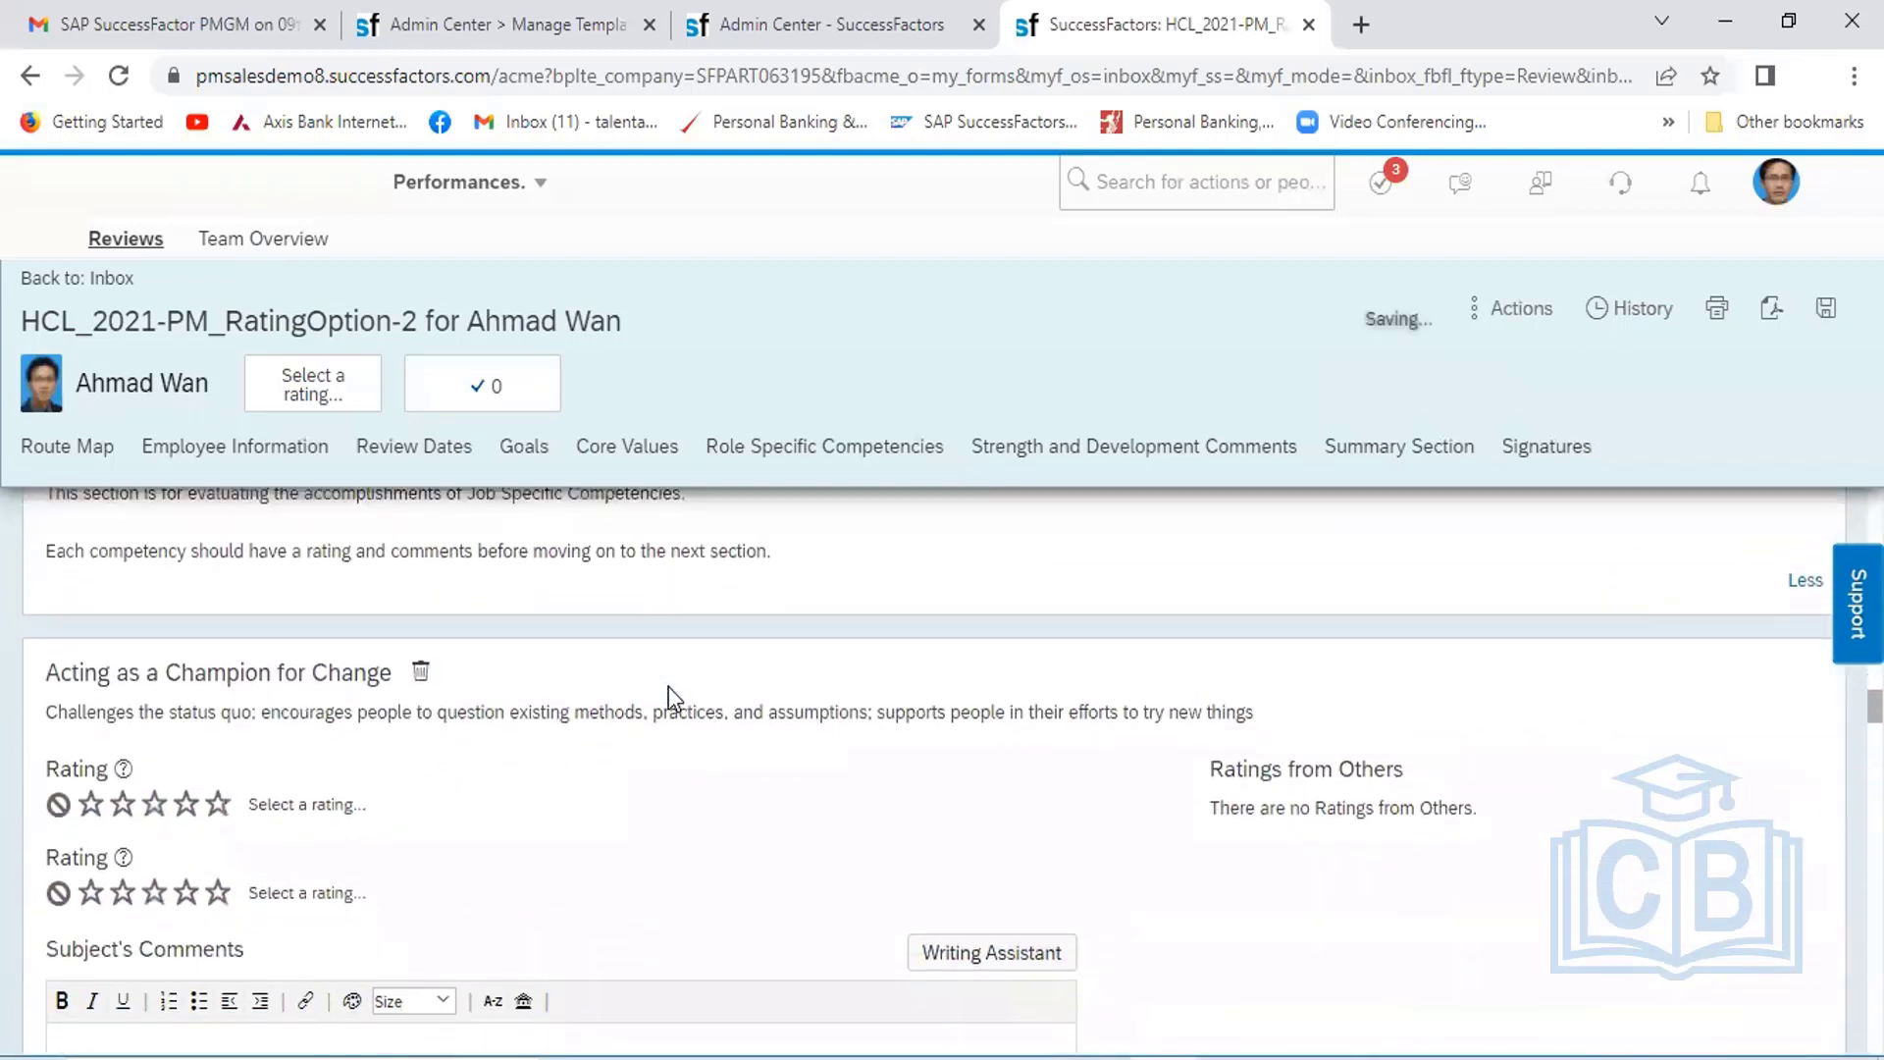
{"action": "scroll", "coordinate": [660, 698], "scroll_direction": "down", "scroll_amount": 1}
{"action": "left_click", "coordinate": [193, 787]}
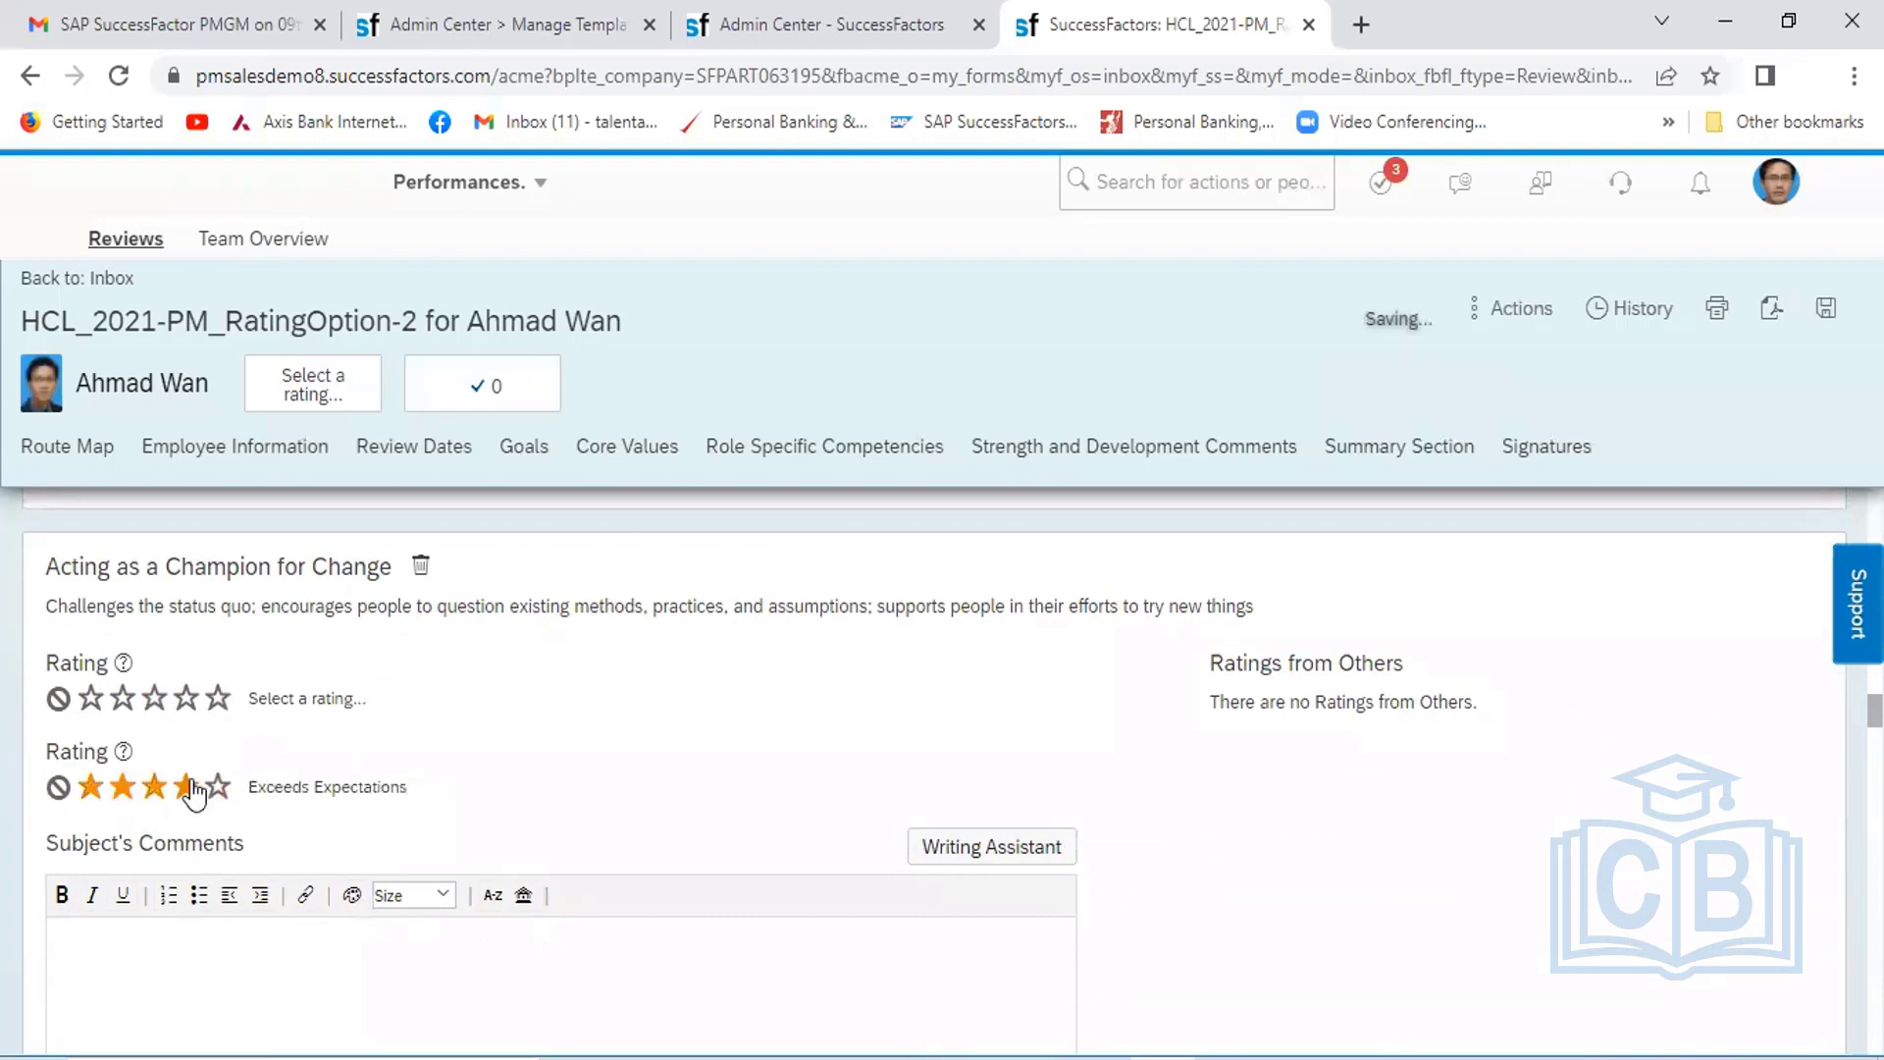
Set the second rating of Controlling Costs and Critical Thinking to three stars, Meets Expectations
{"action": "scroll", "coordinate": [582, 767], "scroll_direction": "down", "scroll_amount": 2}
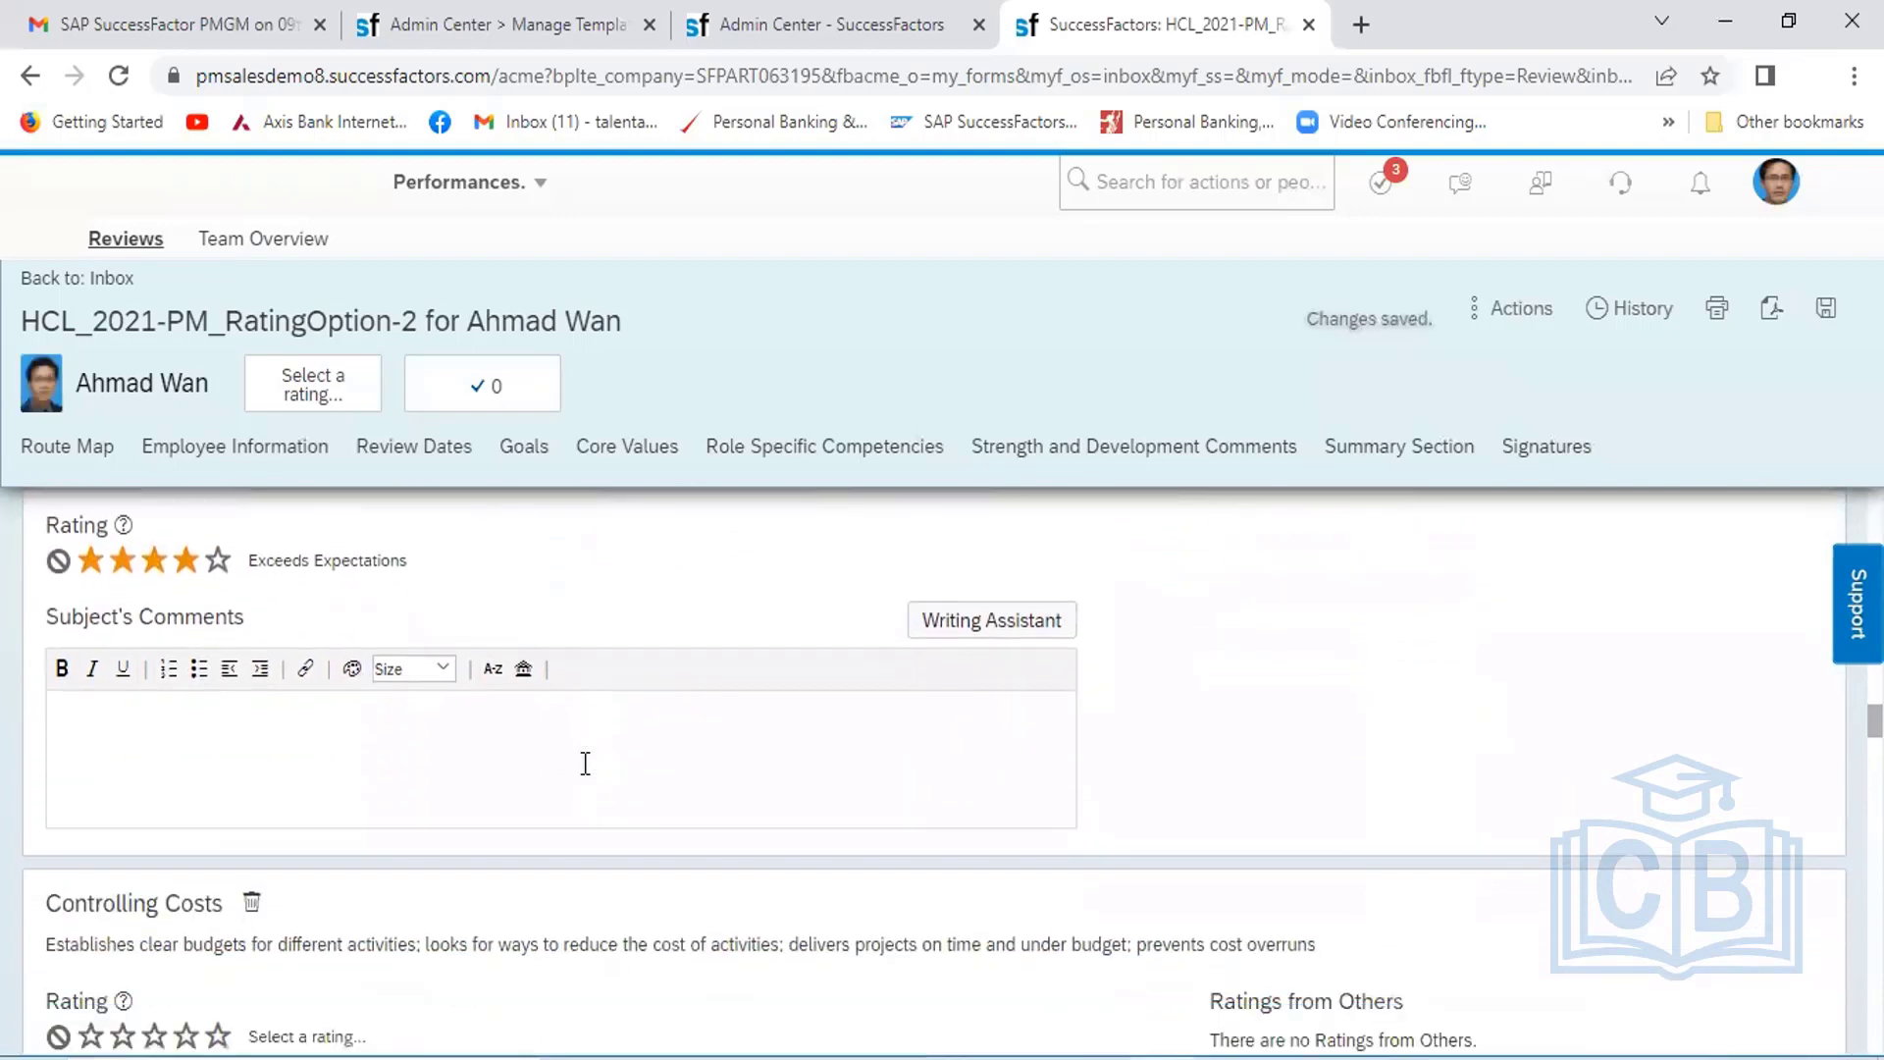
{"action": "scroll", "coordinate": [585, 763], "scroll_direction": "down", "scroll_amount": 4}
{"action": "left_click", "coordinate": [195, 729]}
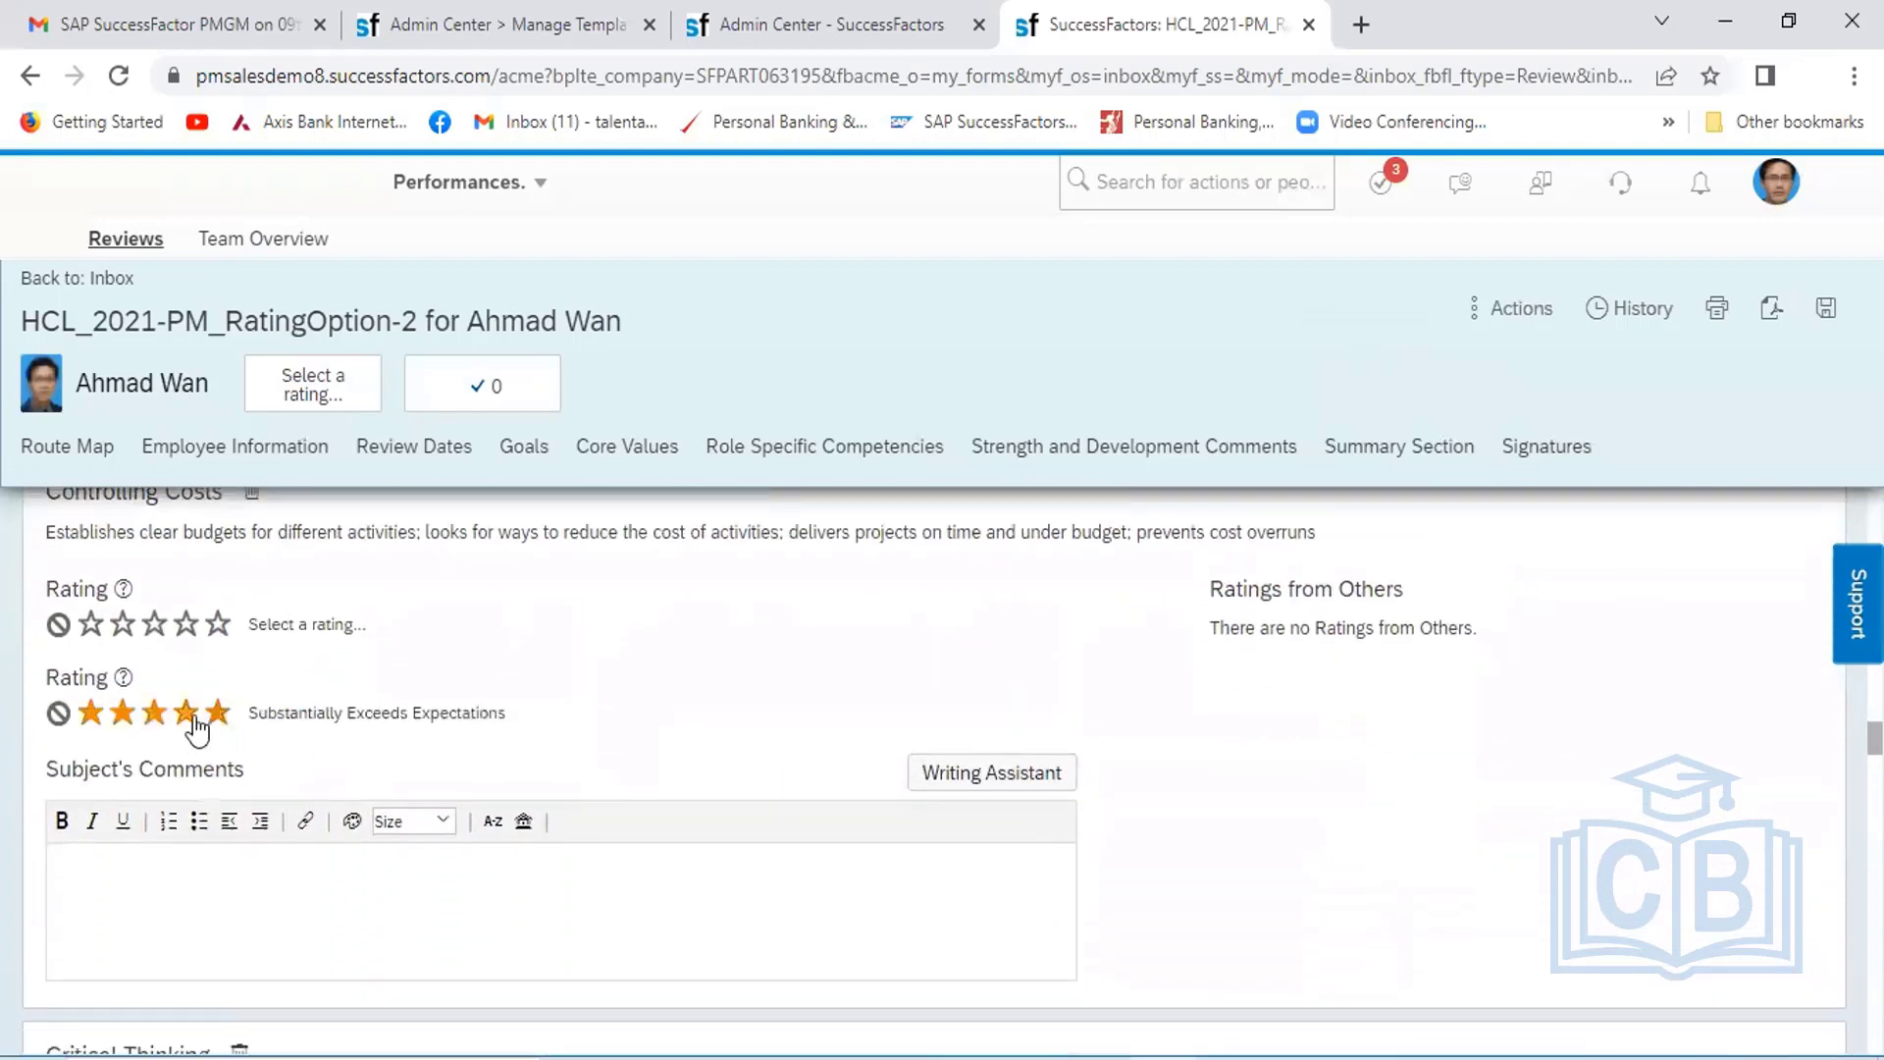
{"action": "left_click", "coordinate": [157, 716]}
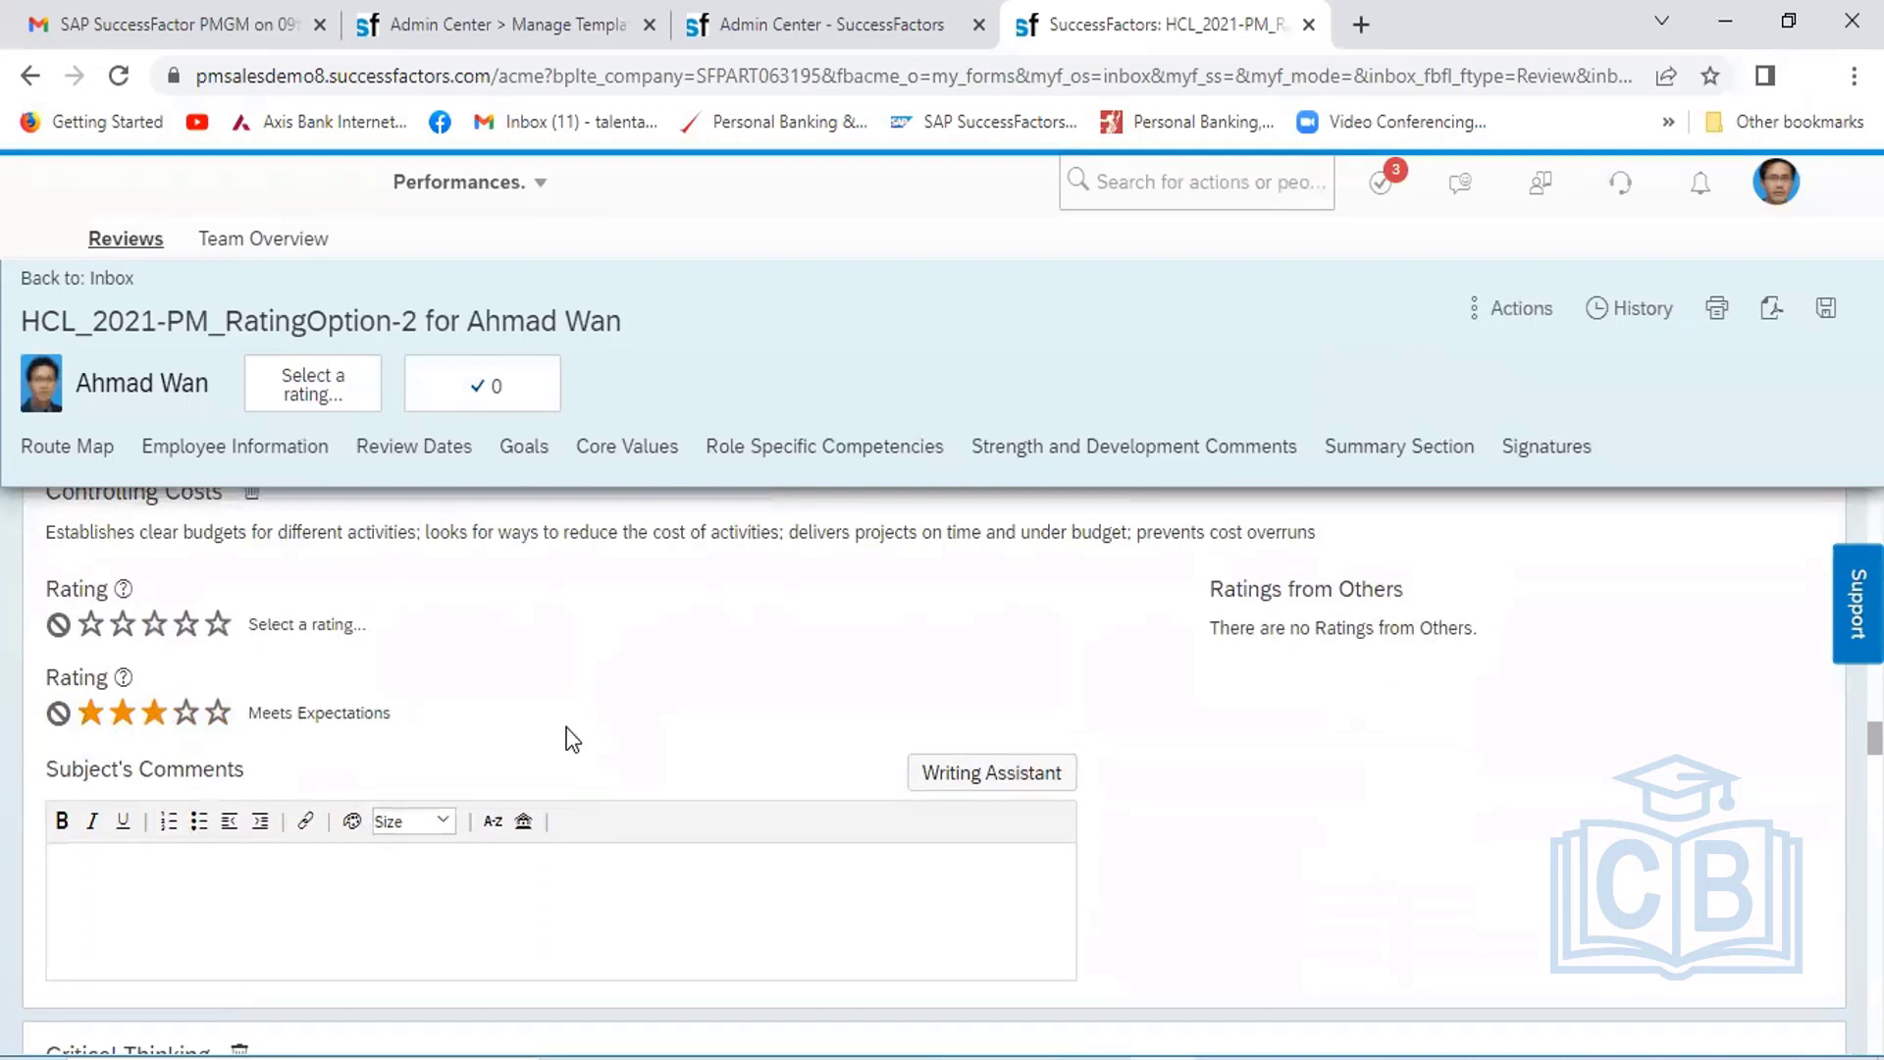
{"action": "scroll", "coordinate": [573, 738], "scroll_direction": "down", "scroll_amount": 6}
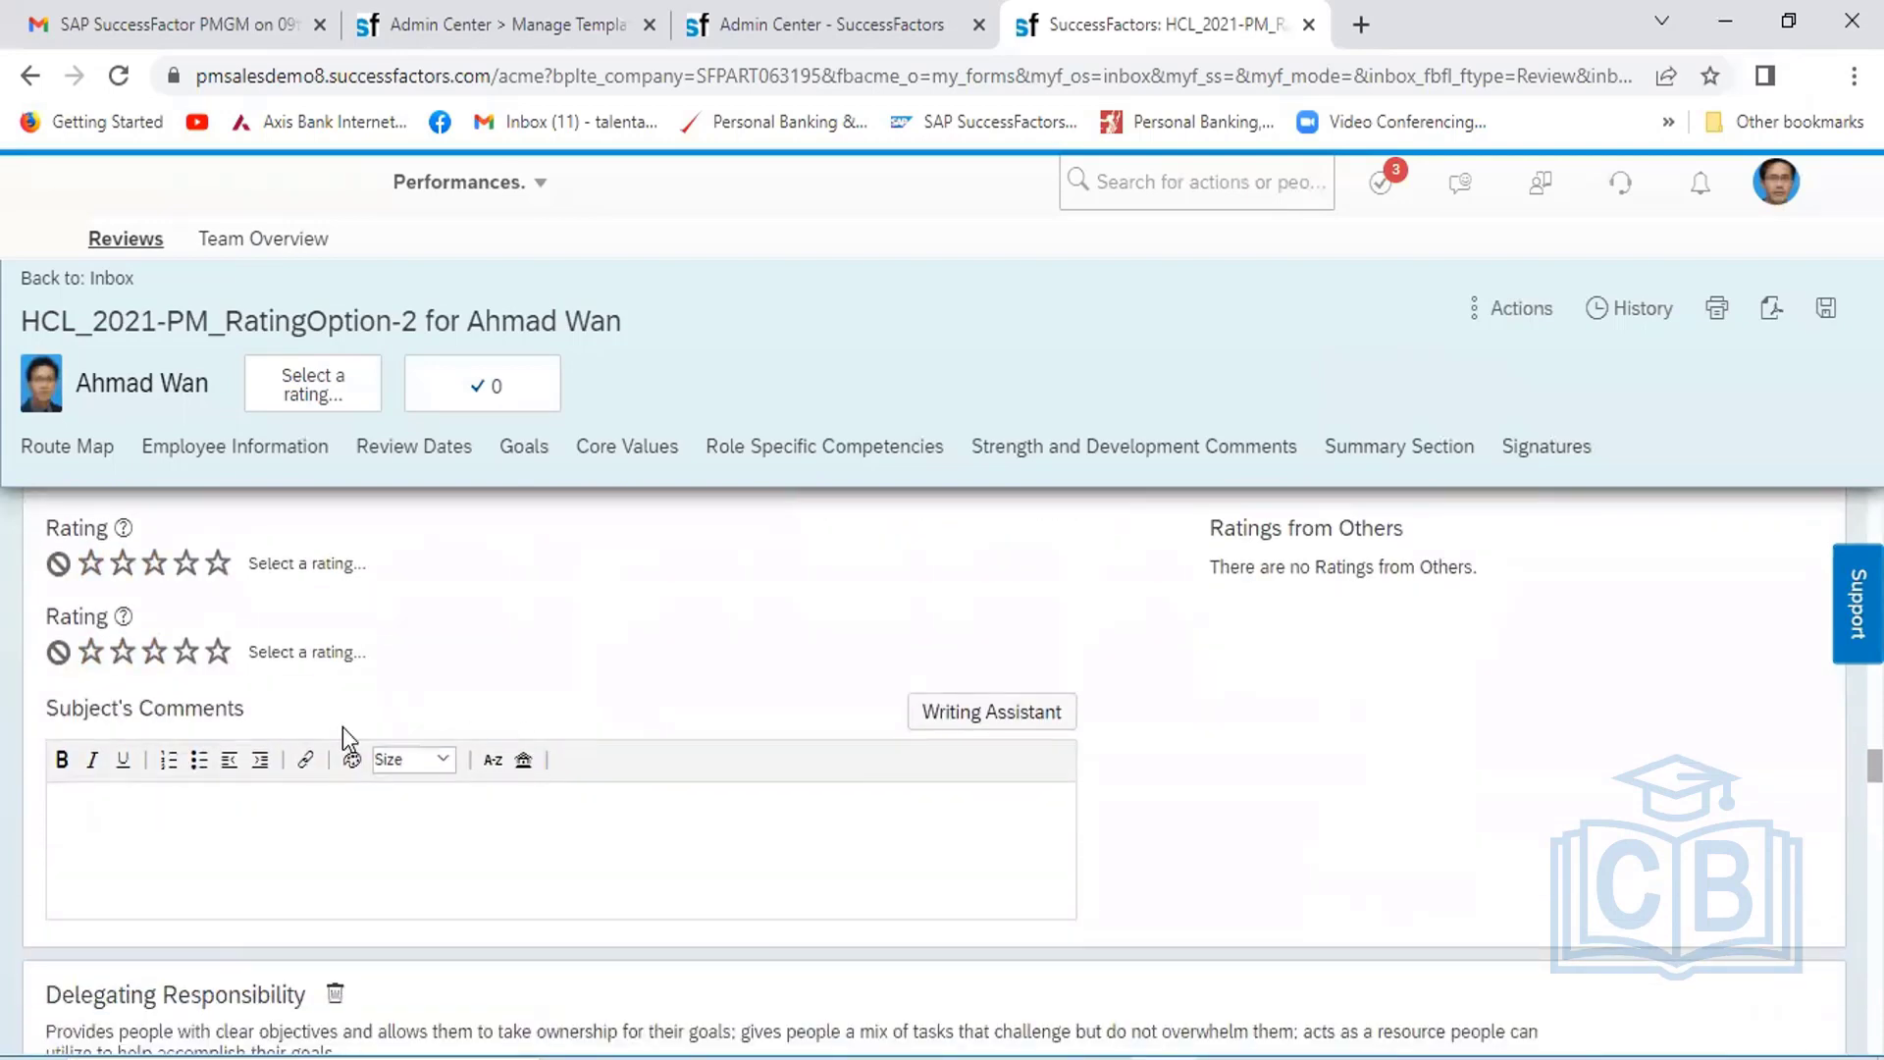
{"action": "left_click", "coordinate": [167, 654]}
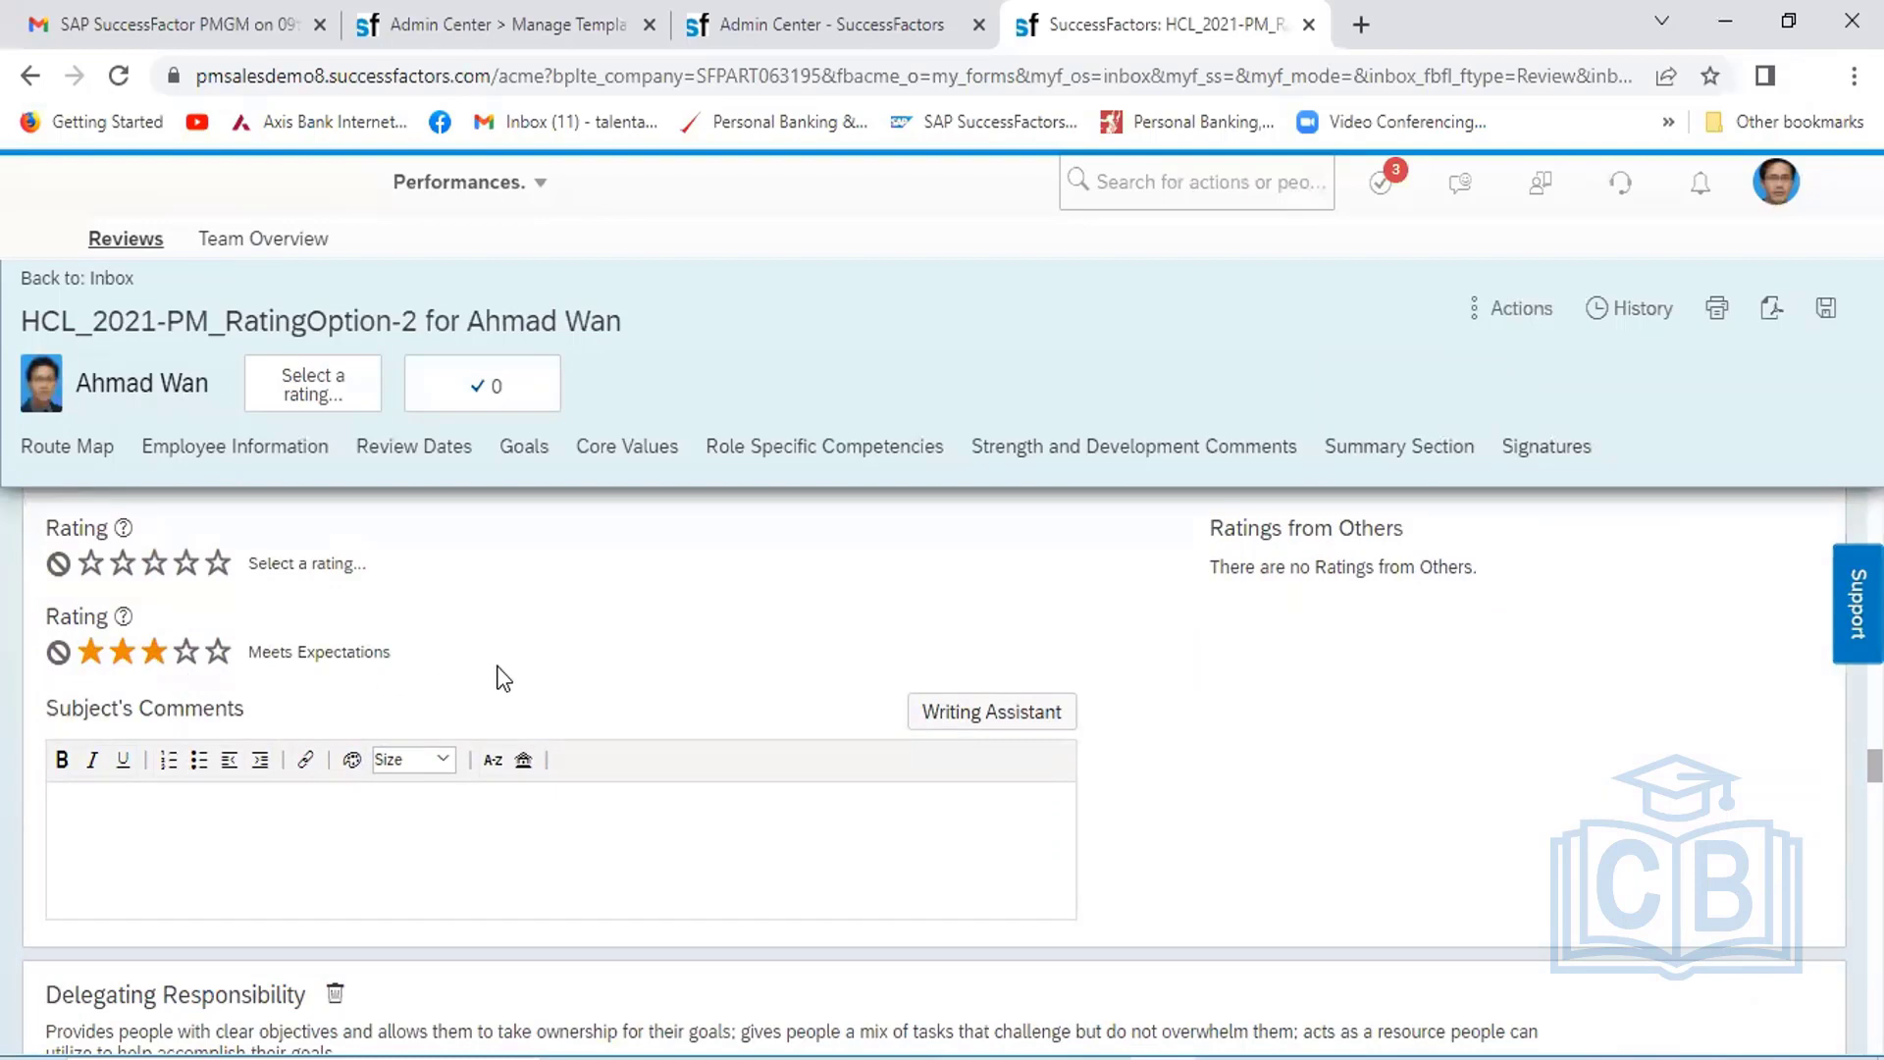
Give Delegating Responsibility and Inspiring and Motivating Others a second rating of four stars, Exceeds Expectations
{"action": "scroll", "coordinate": [646, 675], "scroll_direction": "down", "scroll_amount": 7}
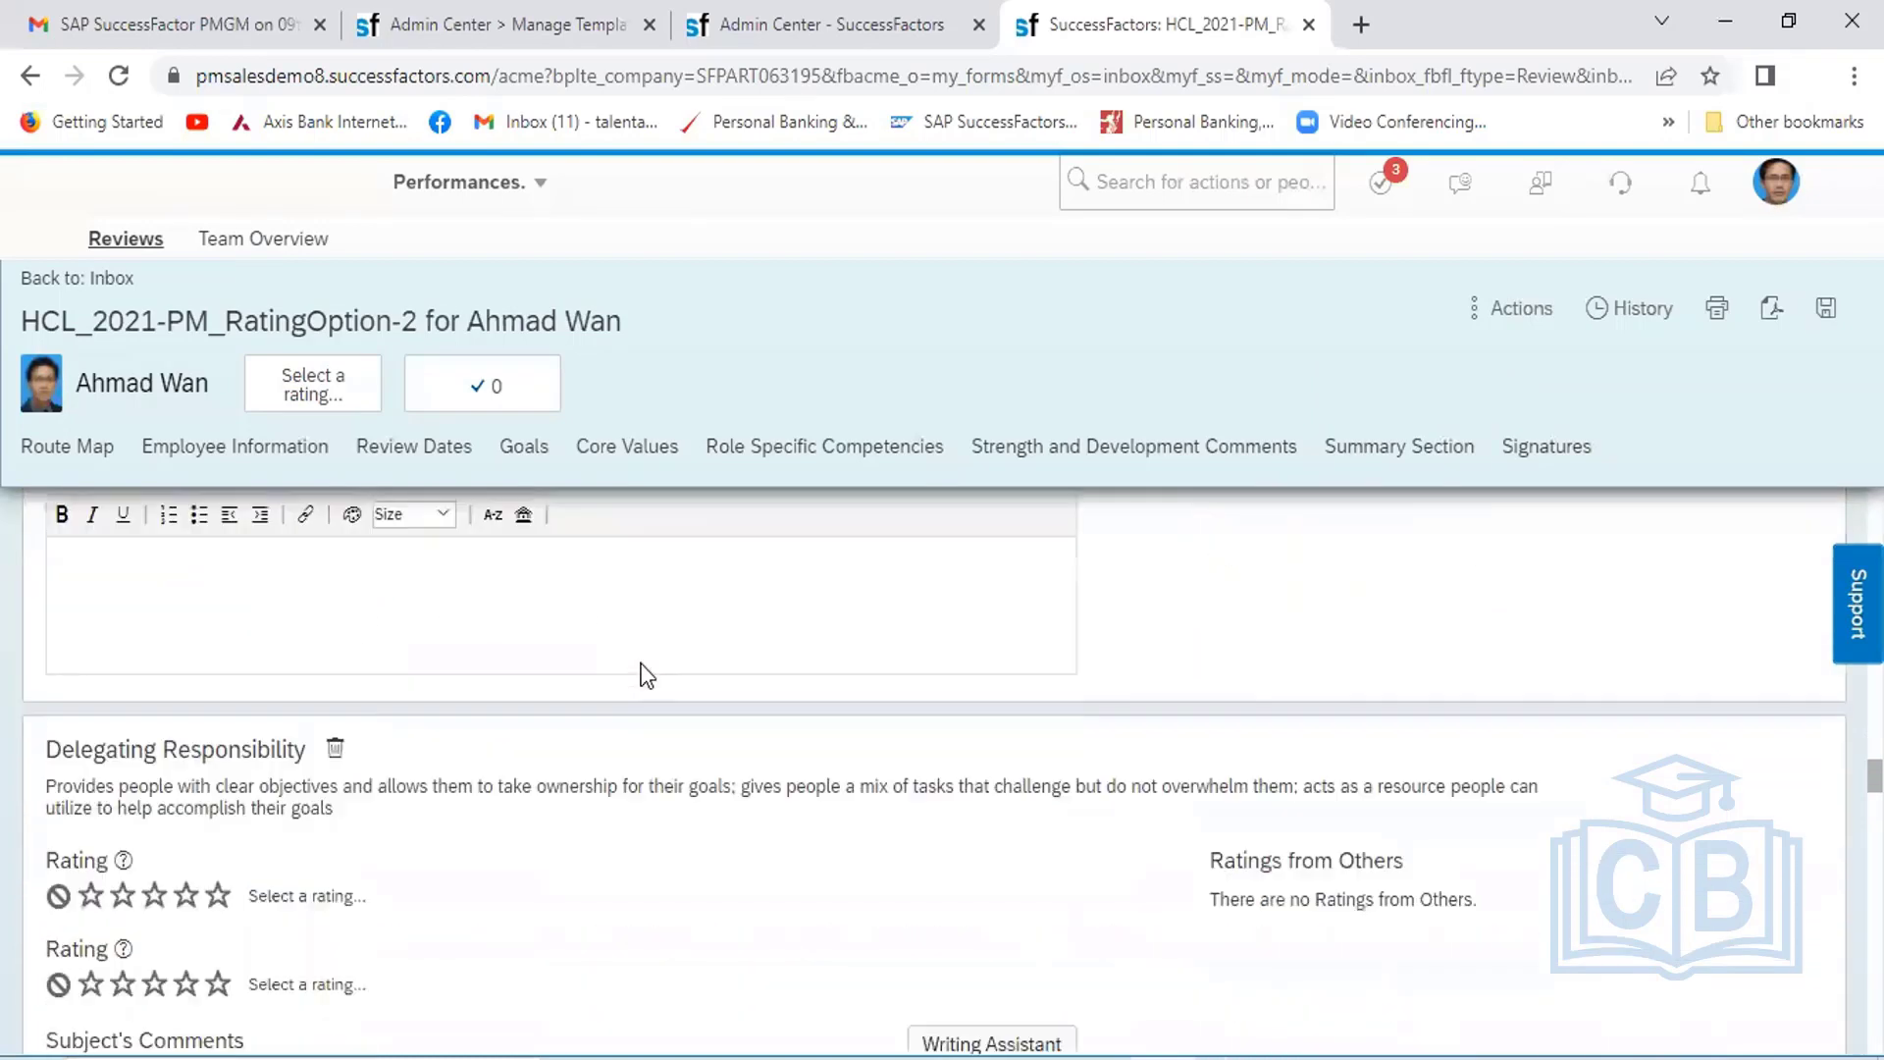
{"action": "left_click", "coordinate": [186, 646]}
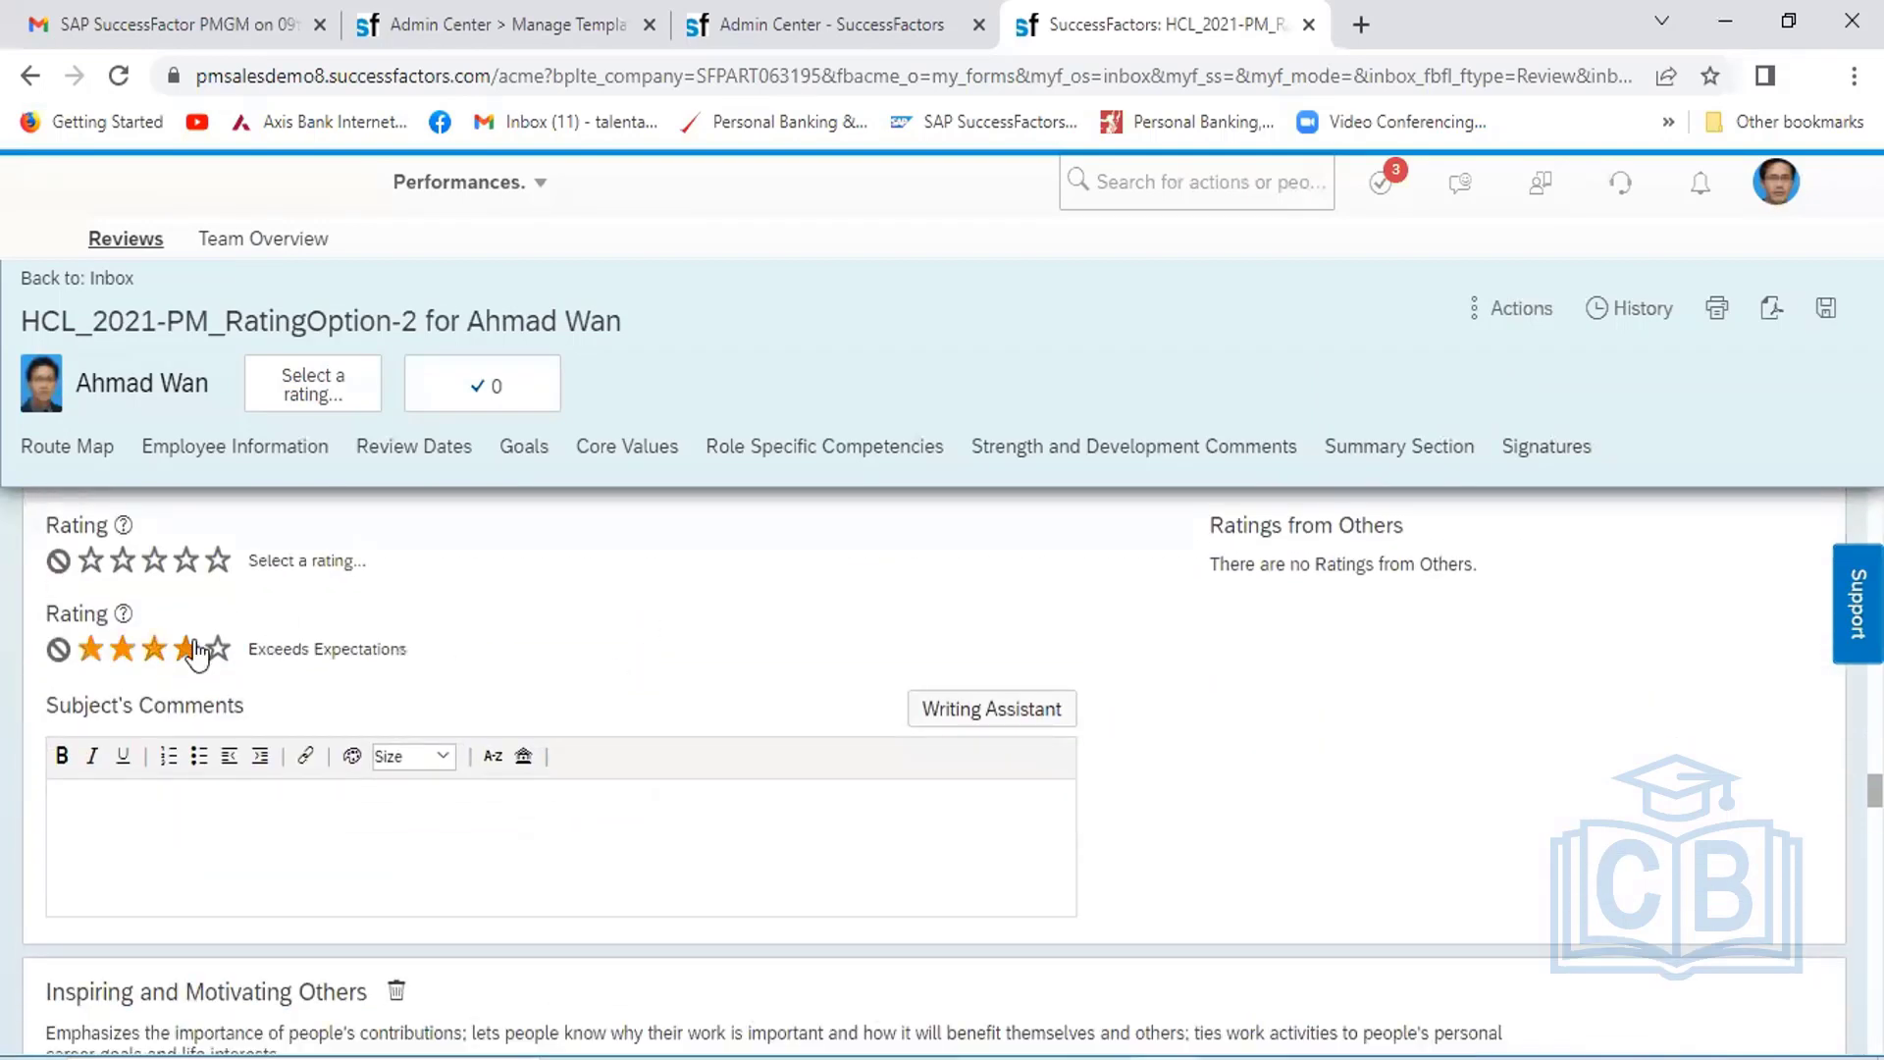
{"action": "scroll", "coordinate": [677, 653], "scroll_direction": "down", "scroll_amount": 7}
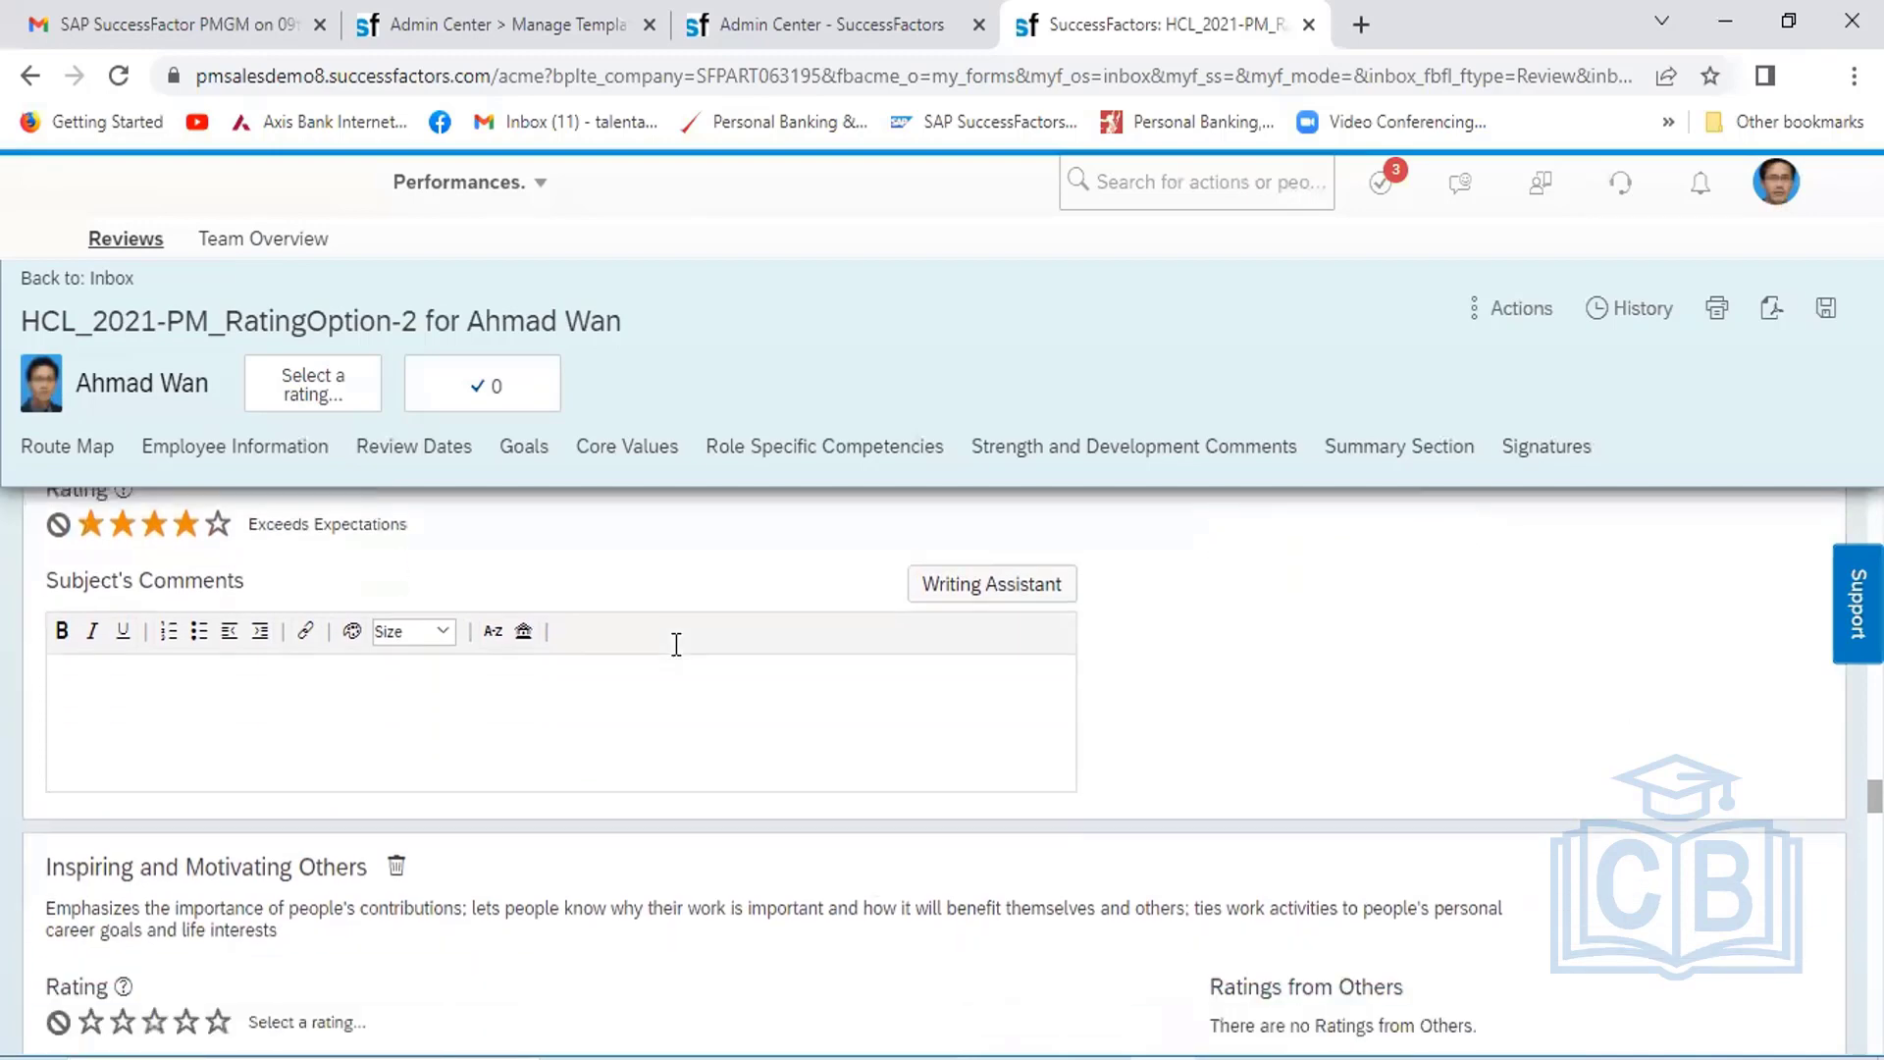
{"action": "left_click", "coordinate": [185, 595]}
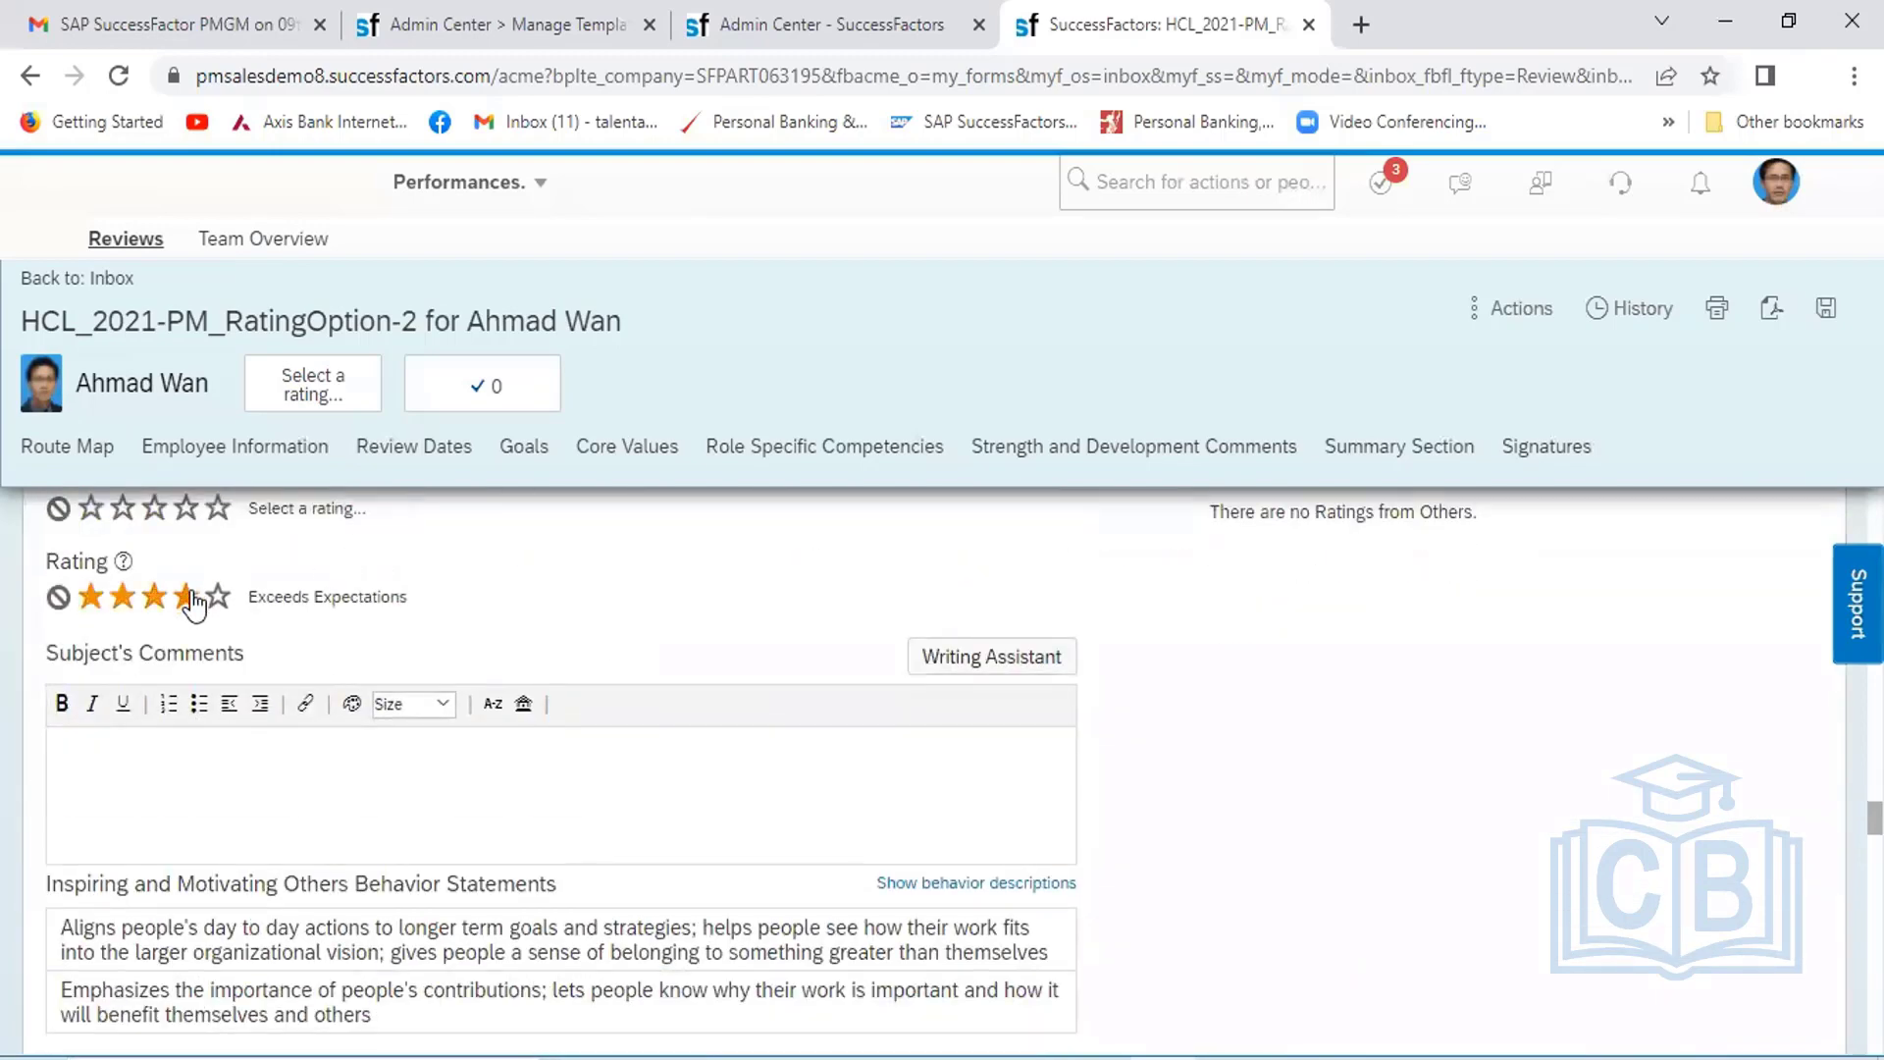
Set the second rating of Managing from a Distance, Setting a Strategic Vision and the global markets competency to three stars, Meets Expectations
{"action": "scroll", "coordinate": [720, 634], "scroll_direction": "down", "scroll_amount": 4}
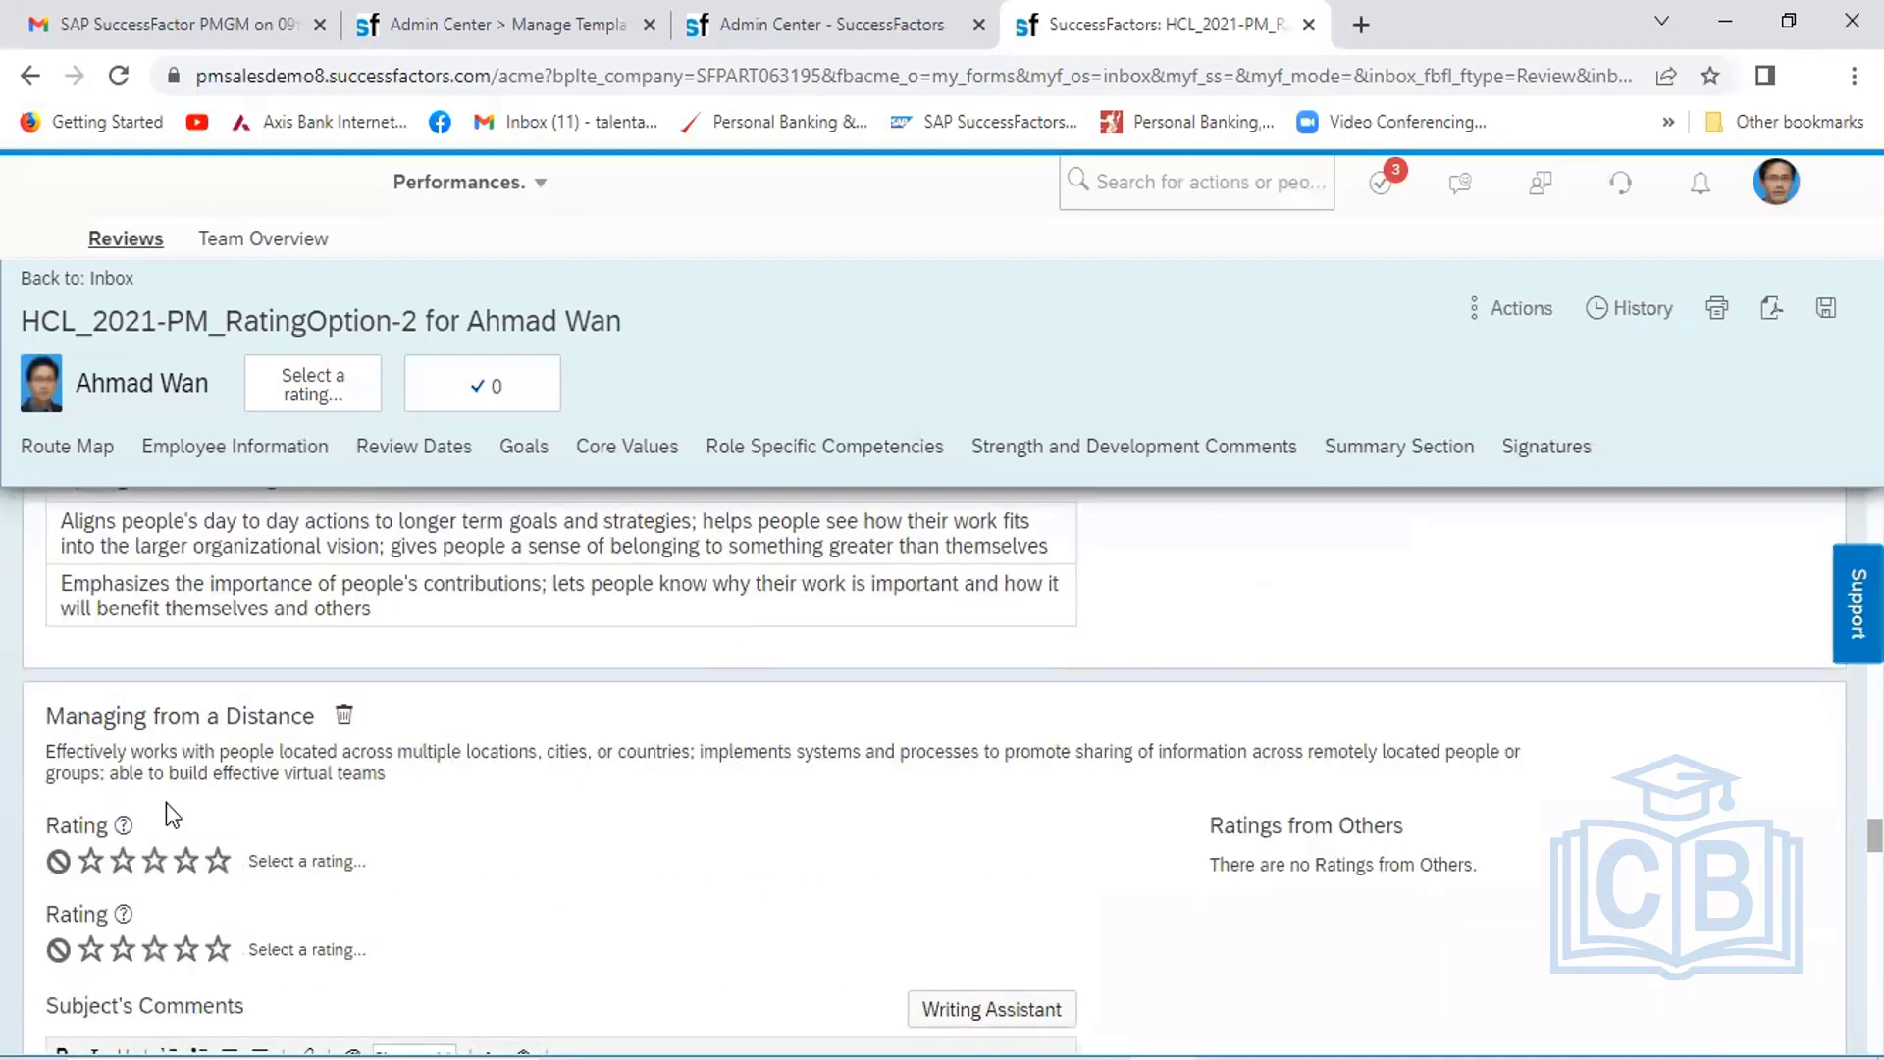
{"action": "left_click", "coordinate": [157, 949]}
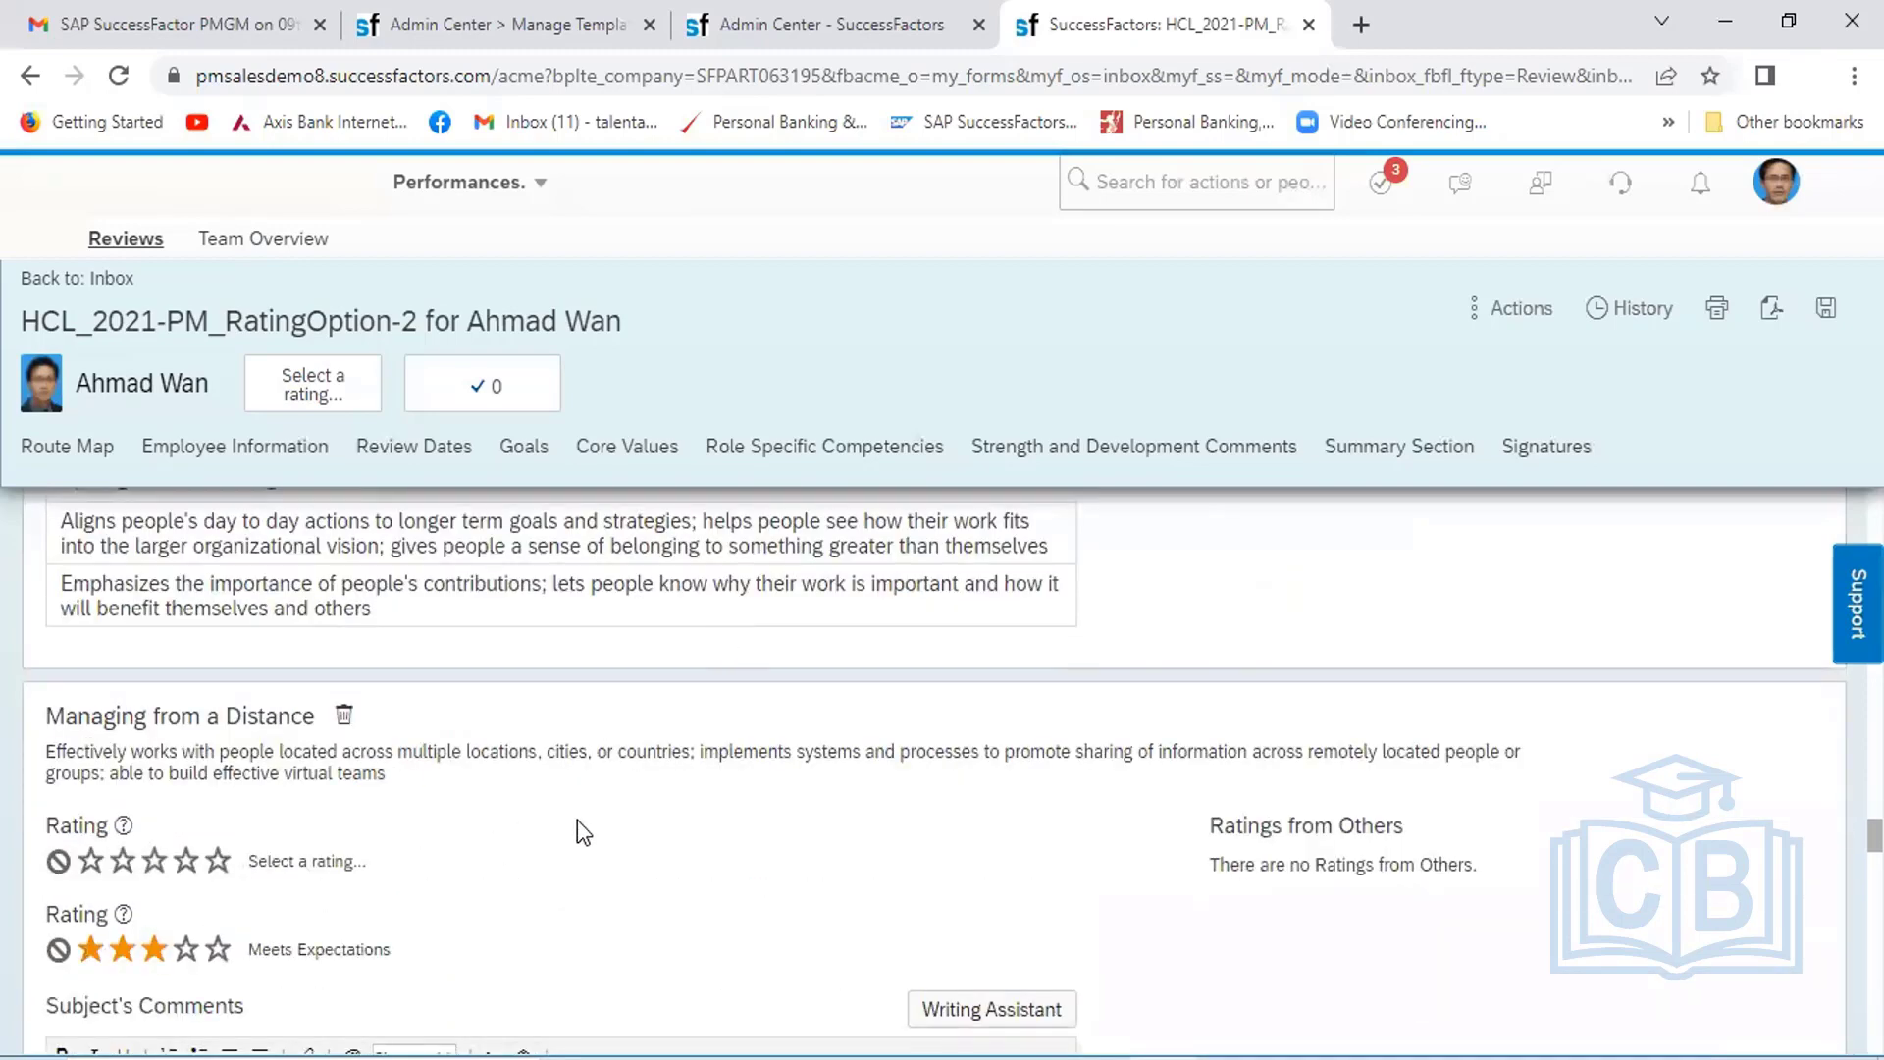
{"action": "scroll", "coordinate": [579, 832], "scroll_direction": "down", "scroll_amount": 6}
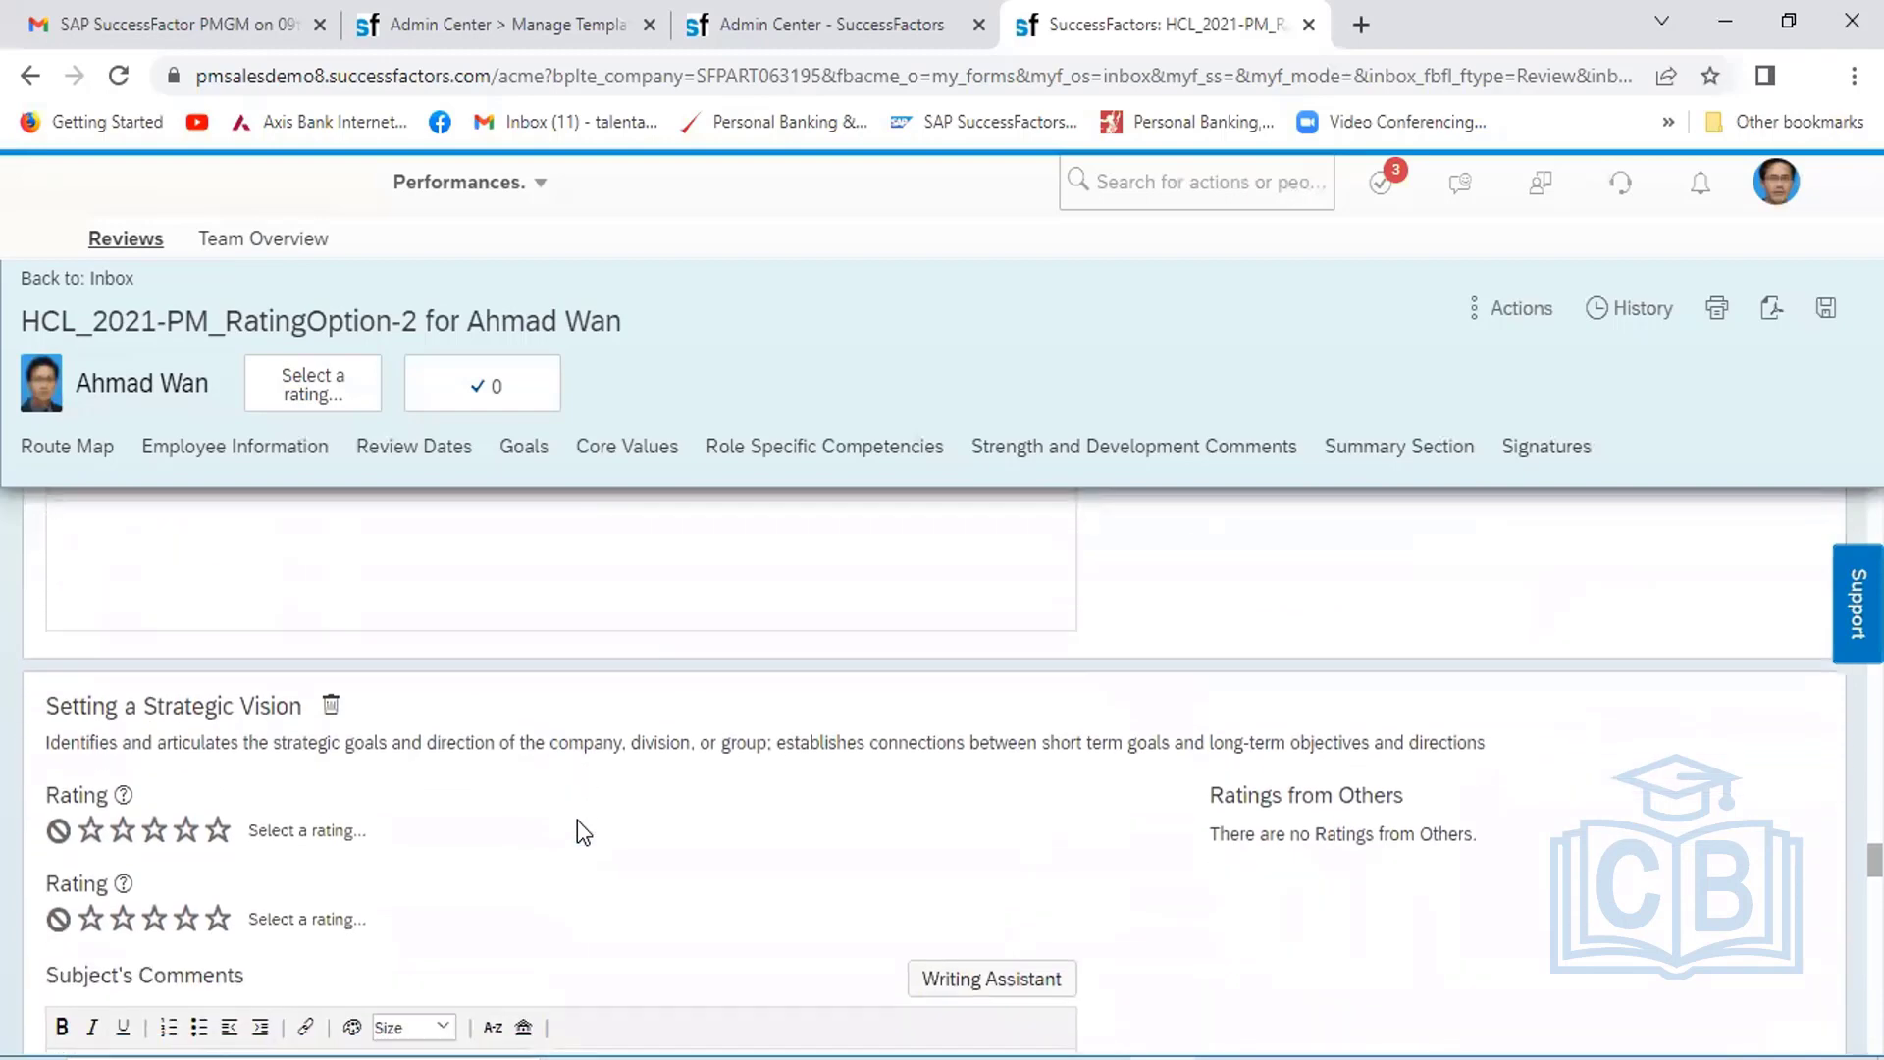
{"action": "left_click", "coordinate": [154, 866]}
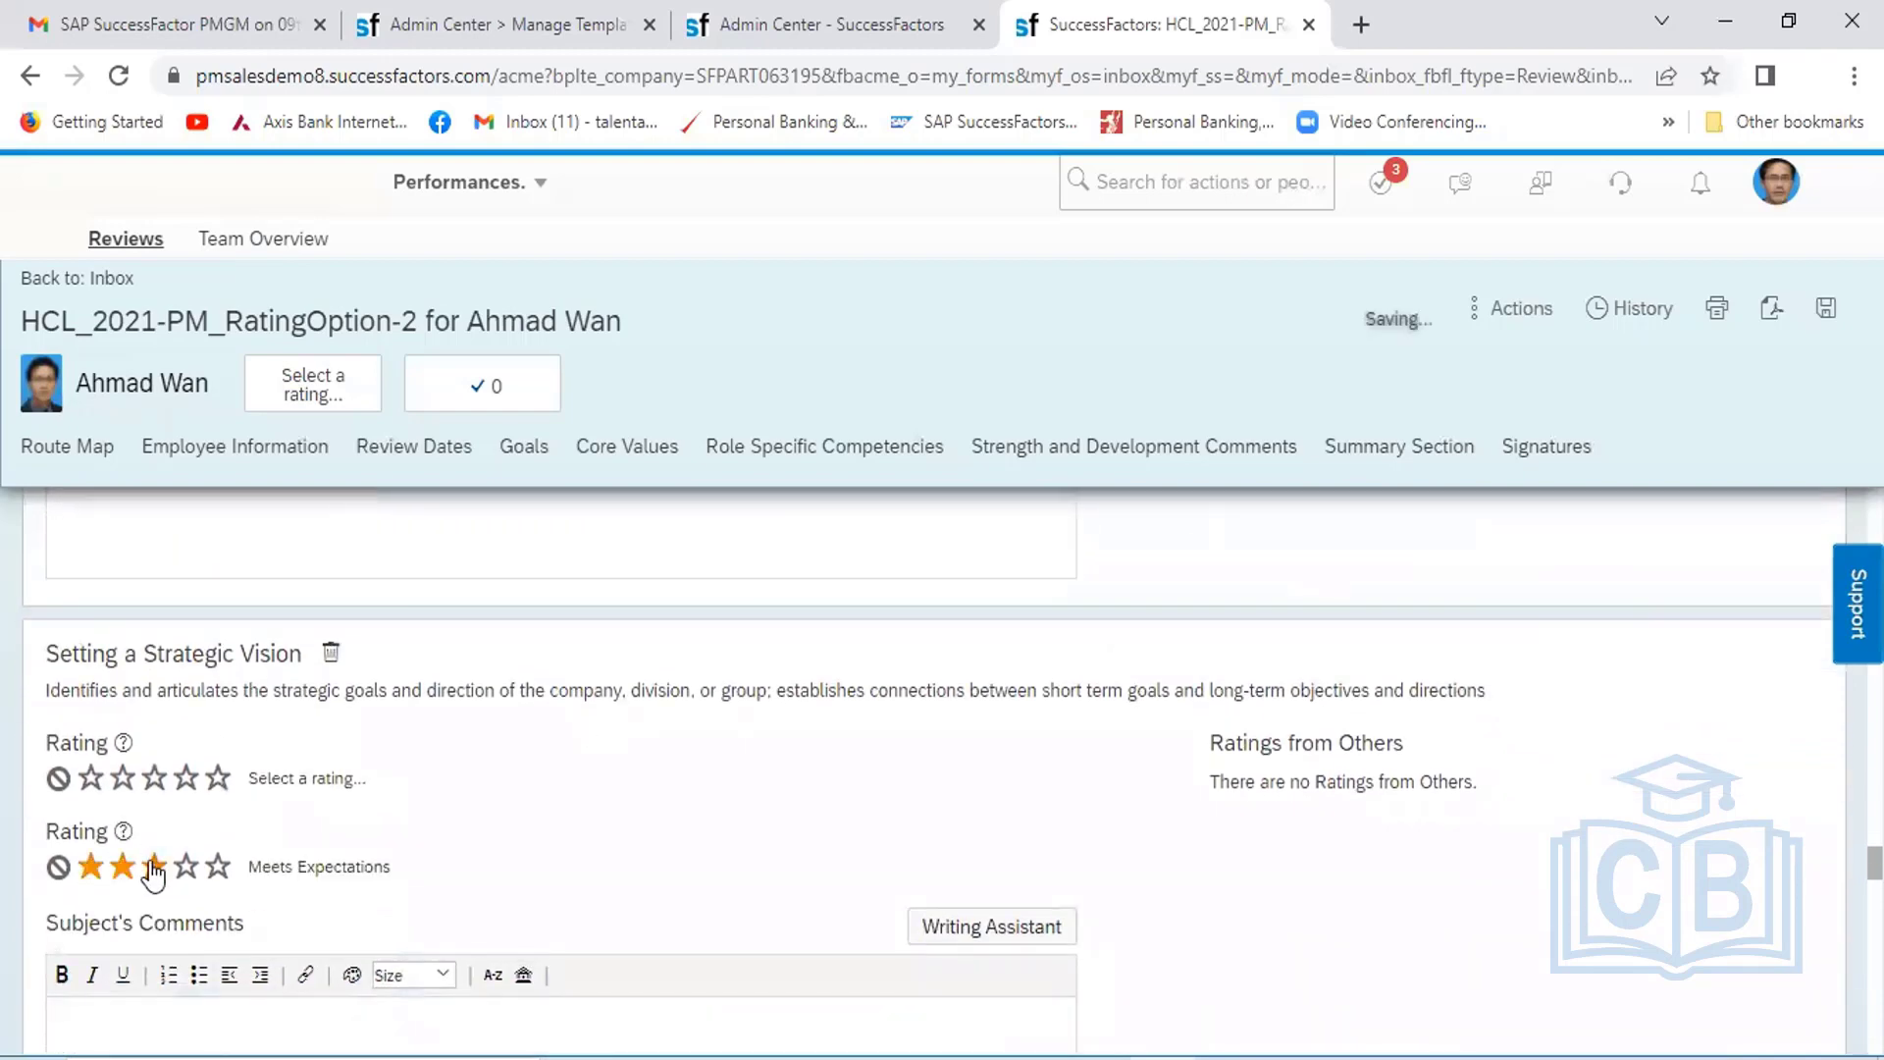
{"action": "scroll", "coordinate": [504, 797], "scroll_direction": "down", "scroll_amount": 5}
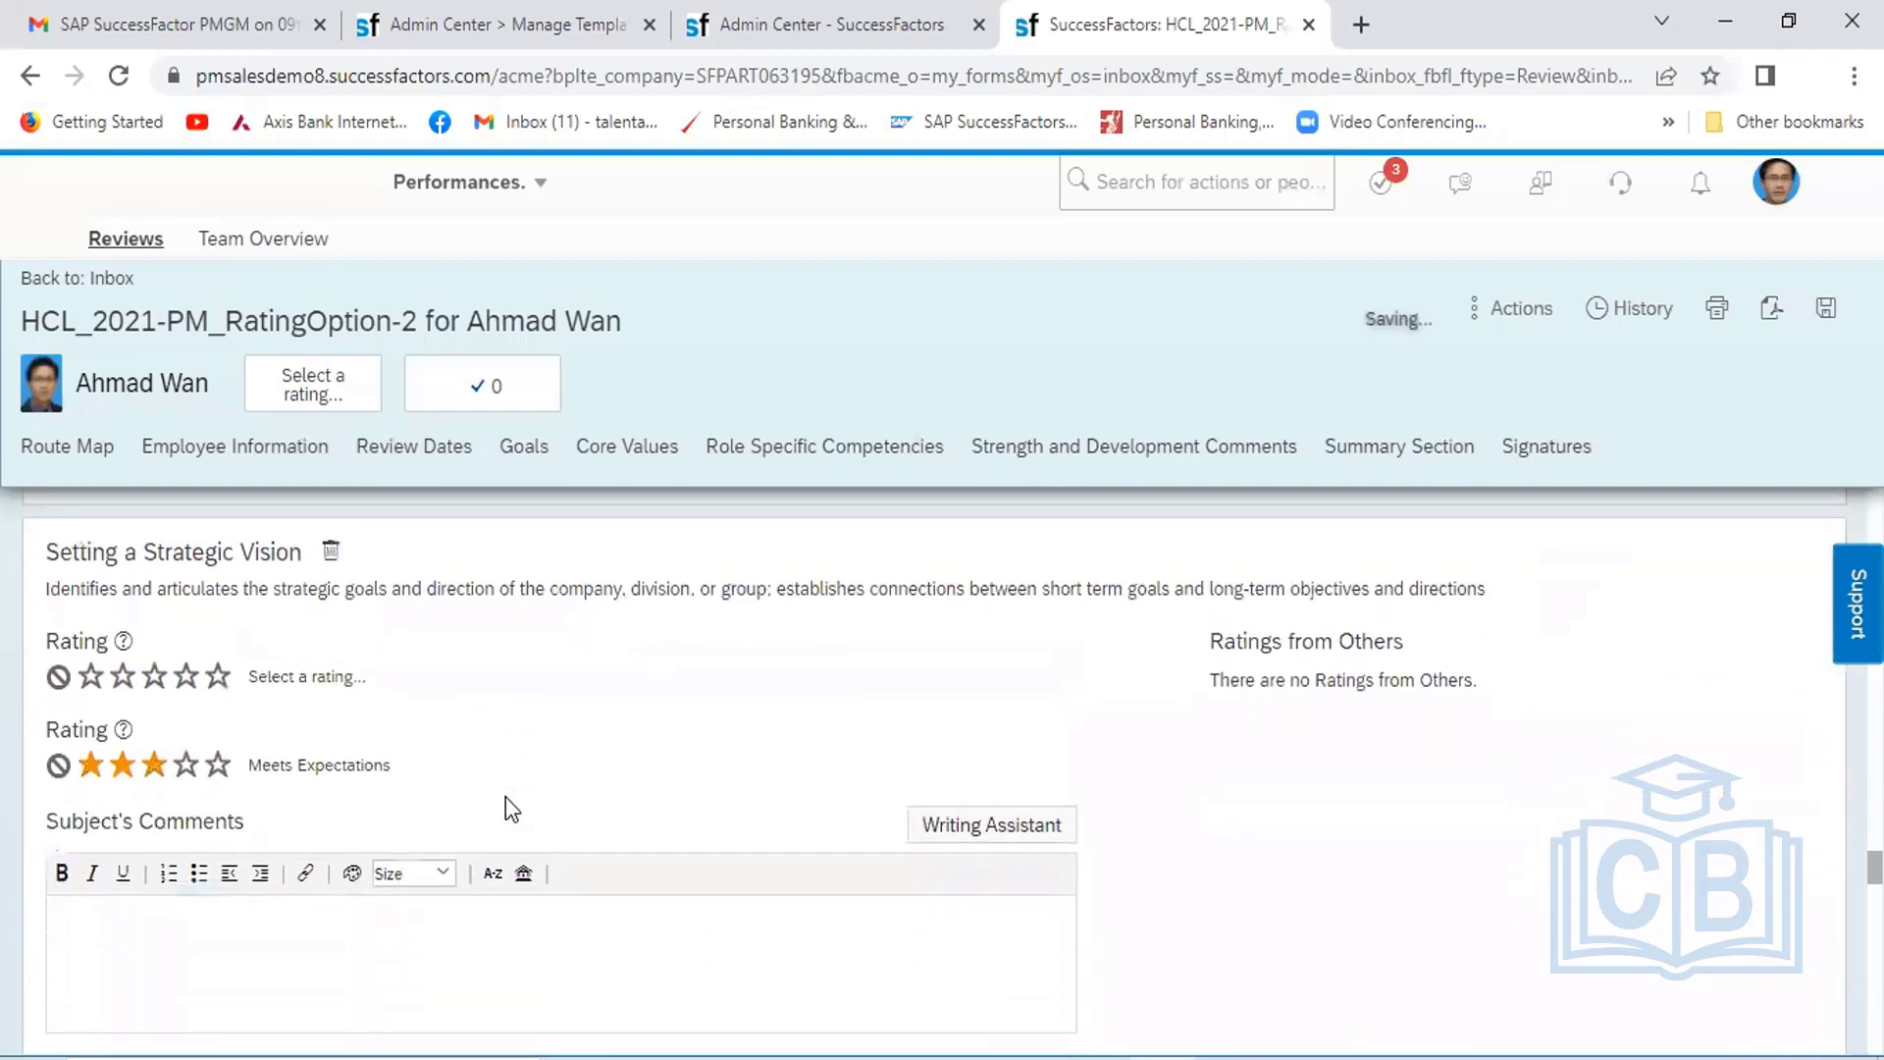
{"action": "scroll", "coordinate": [504, 796], "scroll_direction": "down", "scroll_amount": 2}
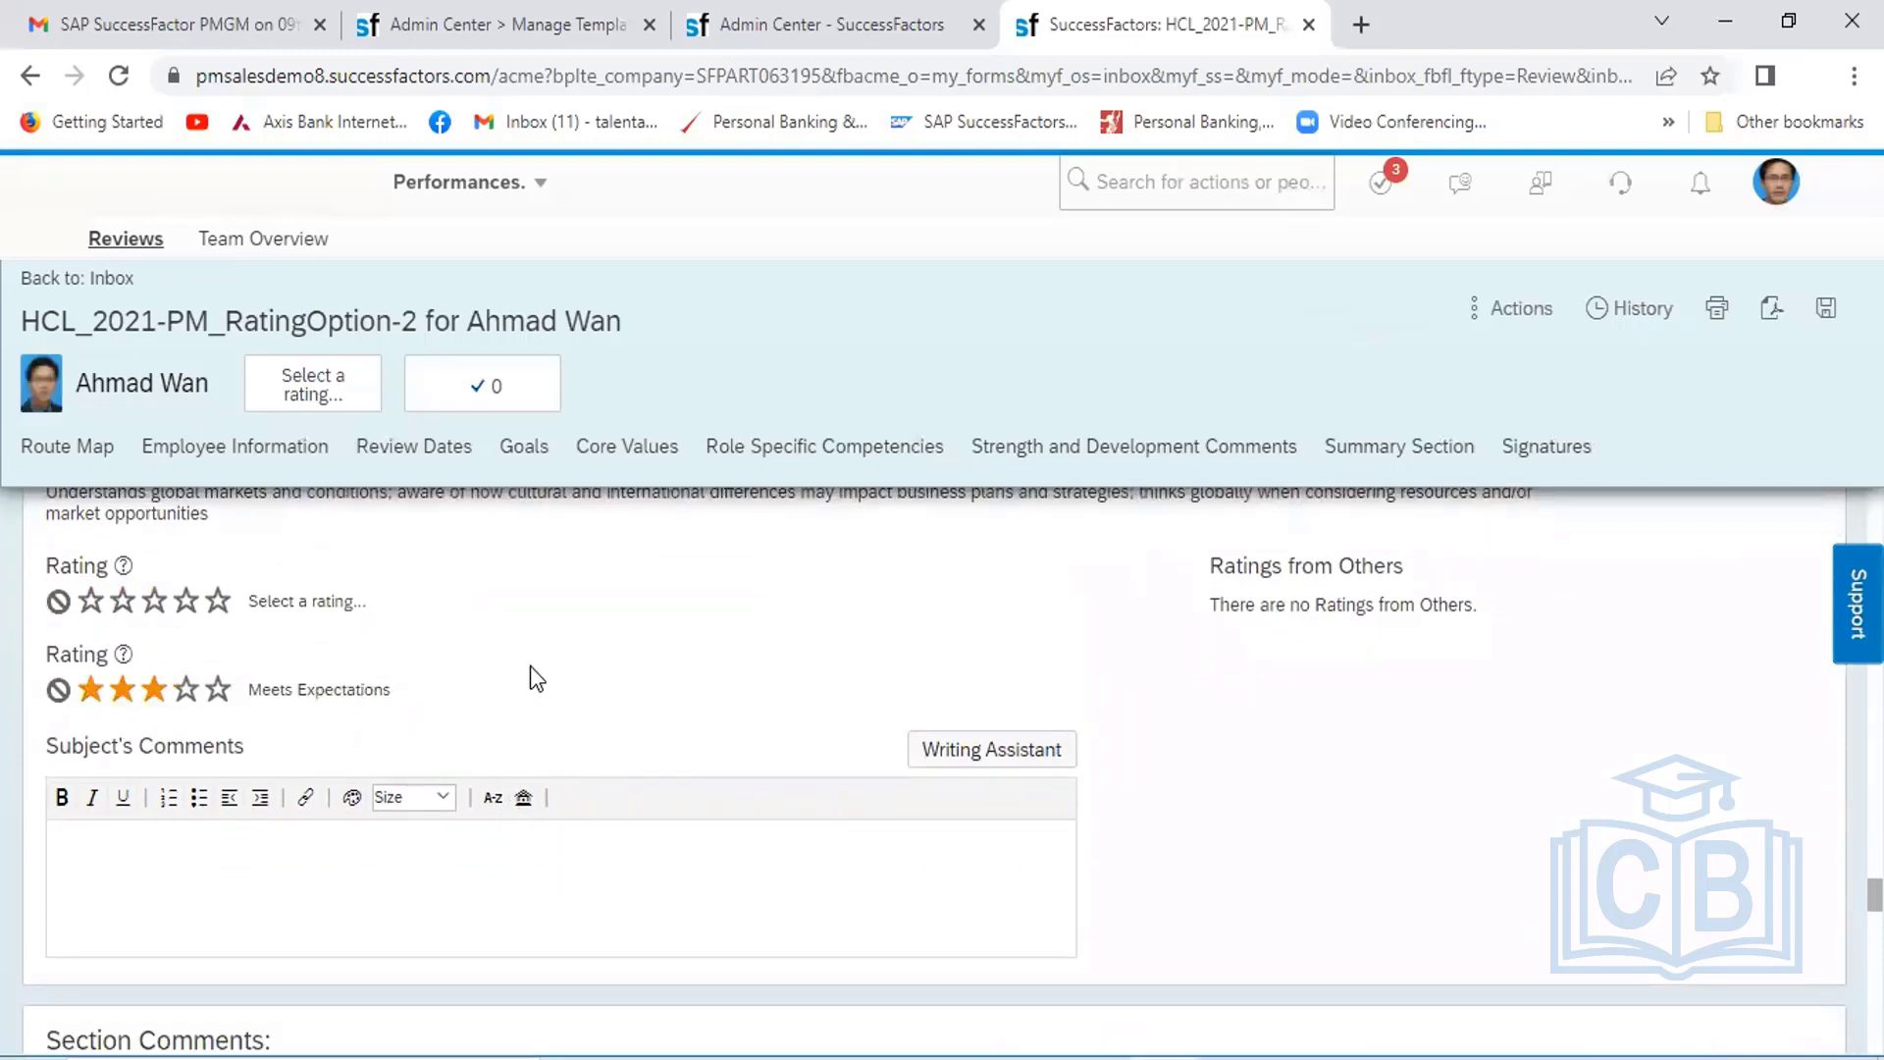
Set the Overall Form Rating in the Summary Section to four stars, Exceeds Expectations
{"action": "scroll", "coordinate": [530, 665], "scroll_direction": "down", "scroll_amount": 3}
{"action": "scroll", "coordinate": [533, 665], "scroll_direction": "down", "scroll_amount": 4}
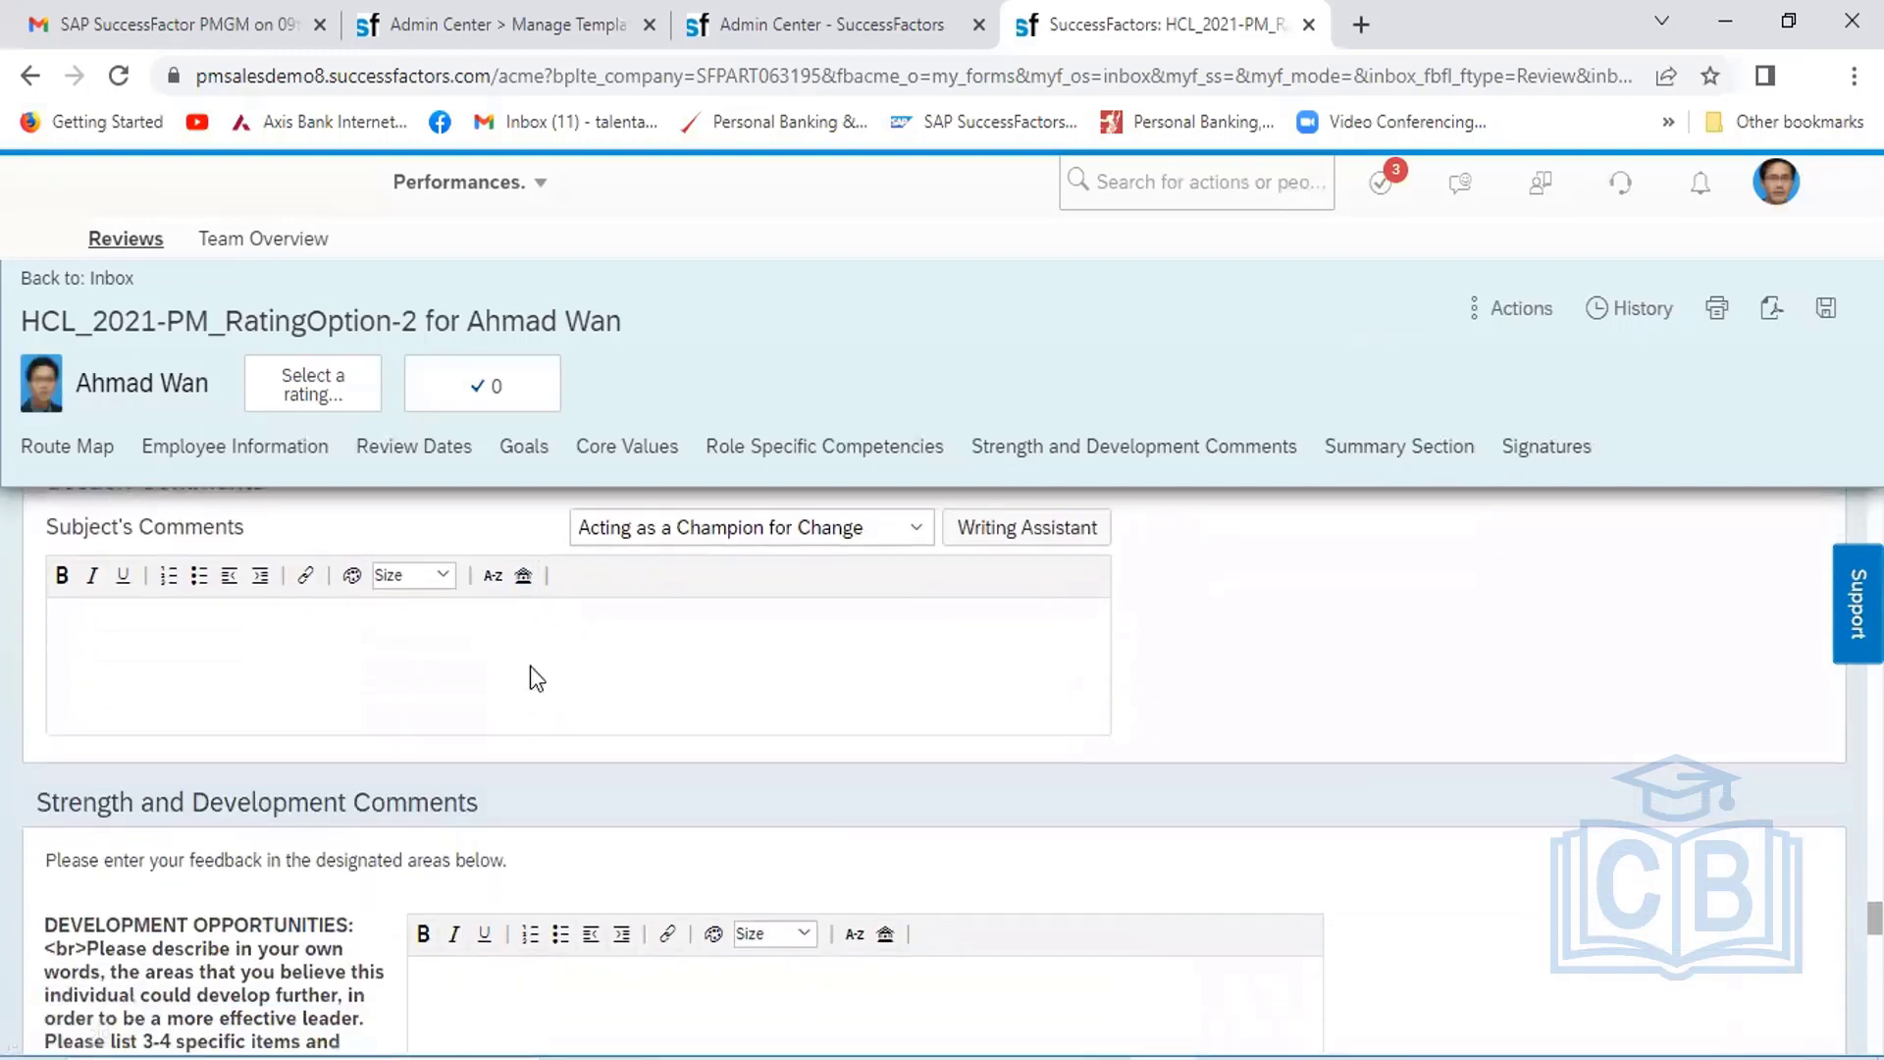
{"action": "scroll", "coordinate": [530, 665], "scroll_direction": "down", "scroll_amount": 5}
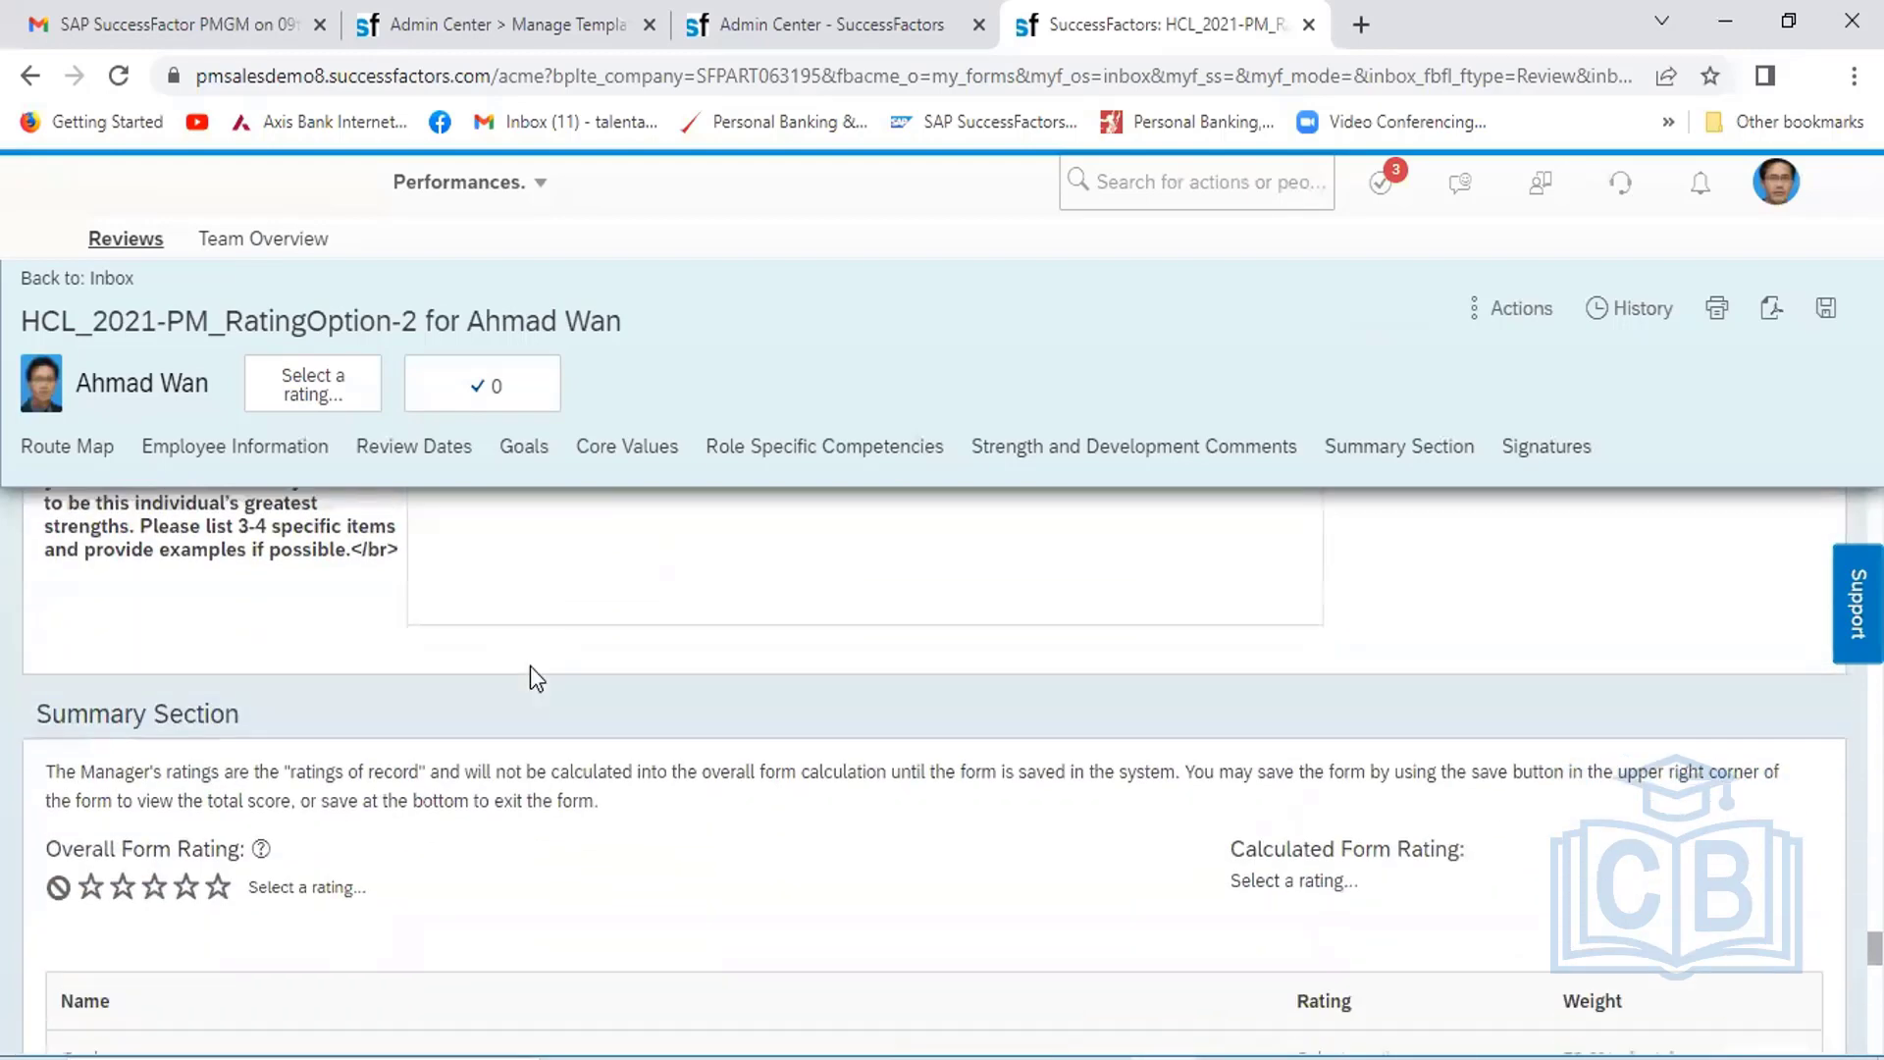
{"action": "left_click", "coordinate": [190, 804]}
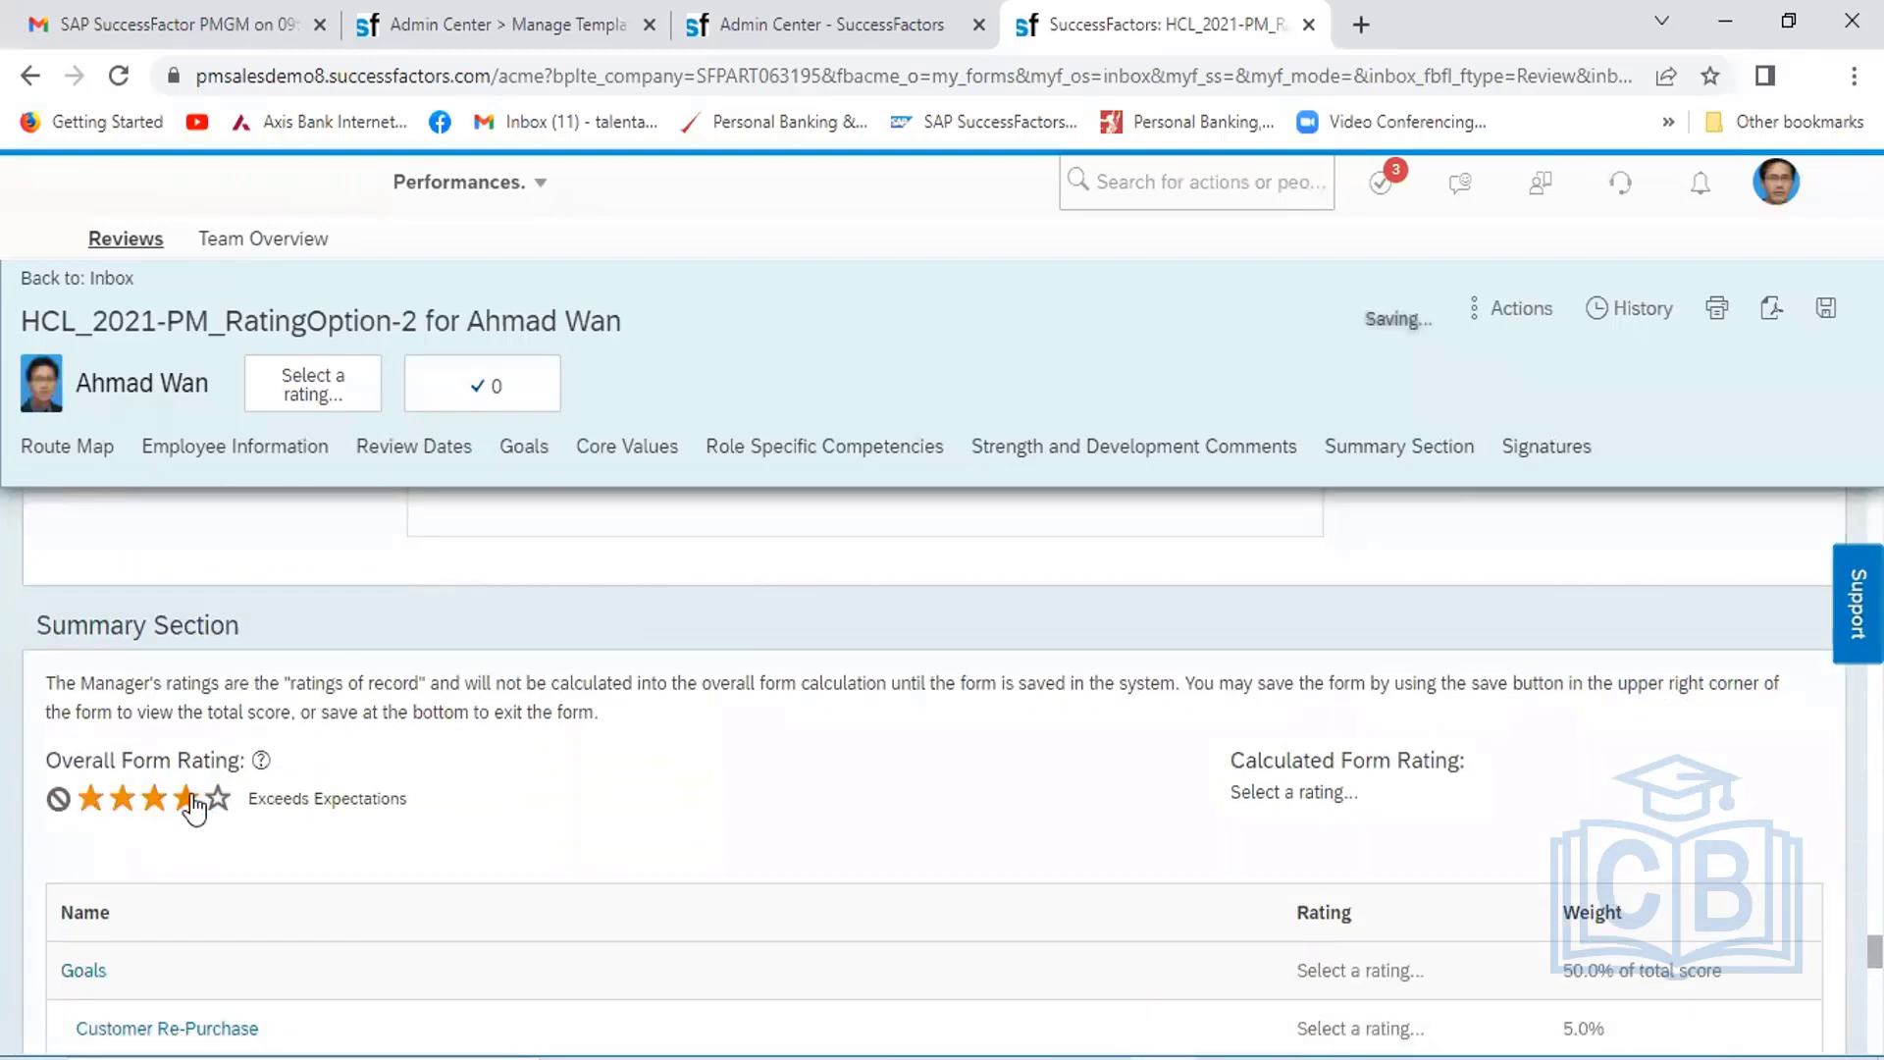
Finalize the self assessment form and send it to the next step without email notification comments
{"action": "scroll", "coordinate": [558, 798], "scroll_direction": "down", "scroll_amount": 10}
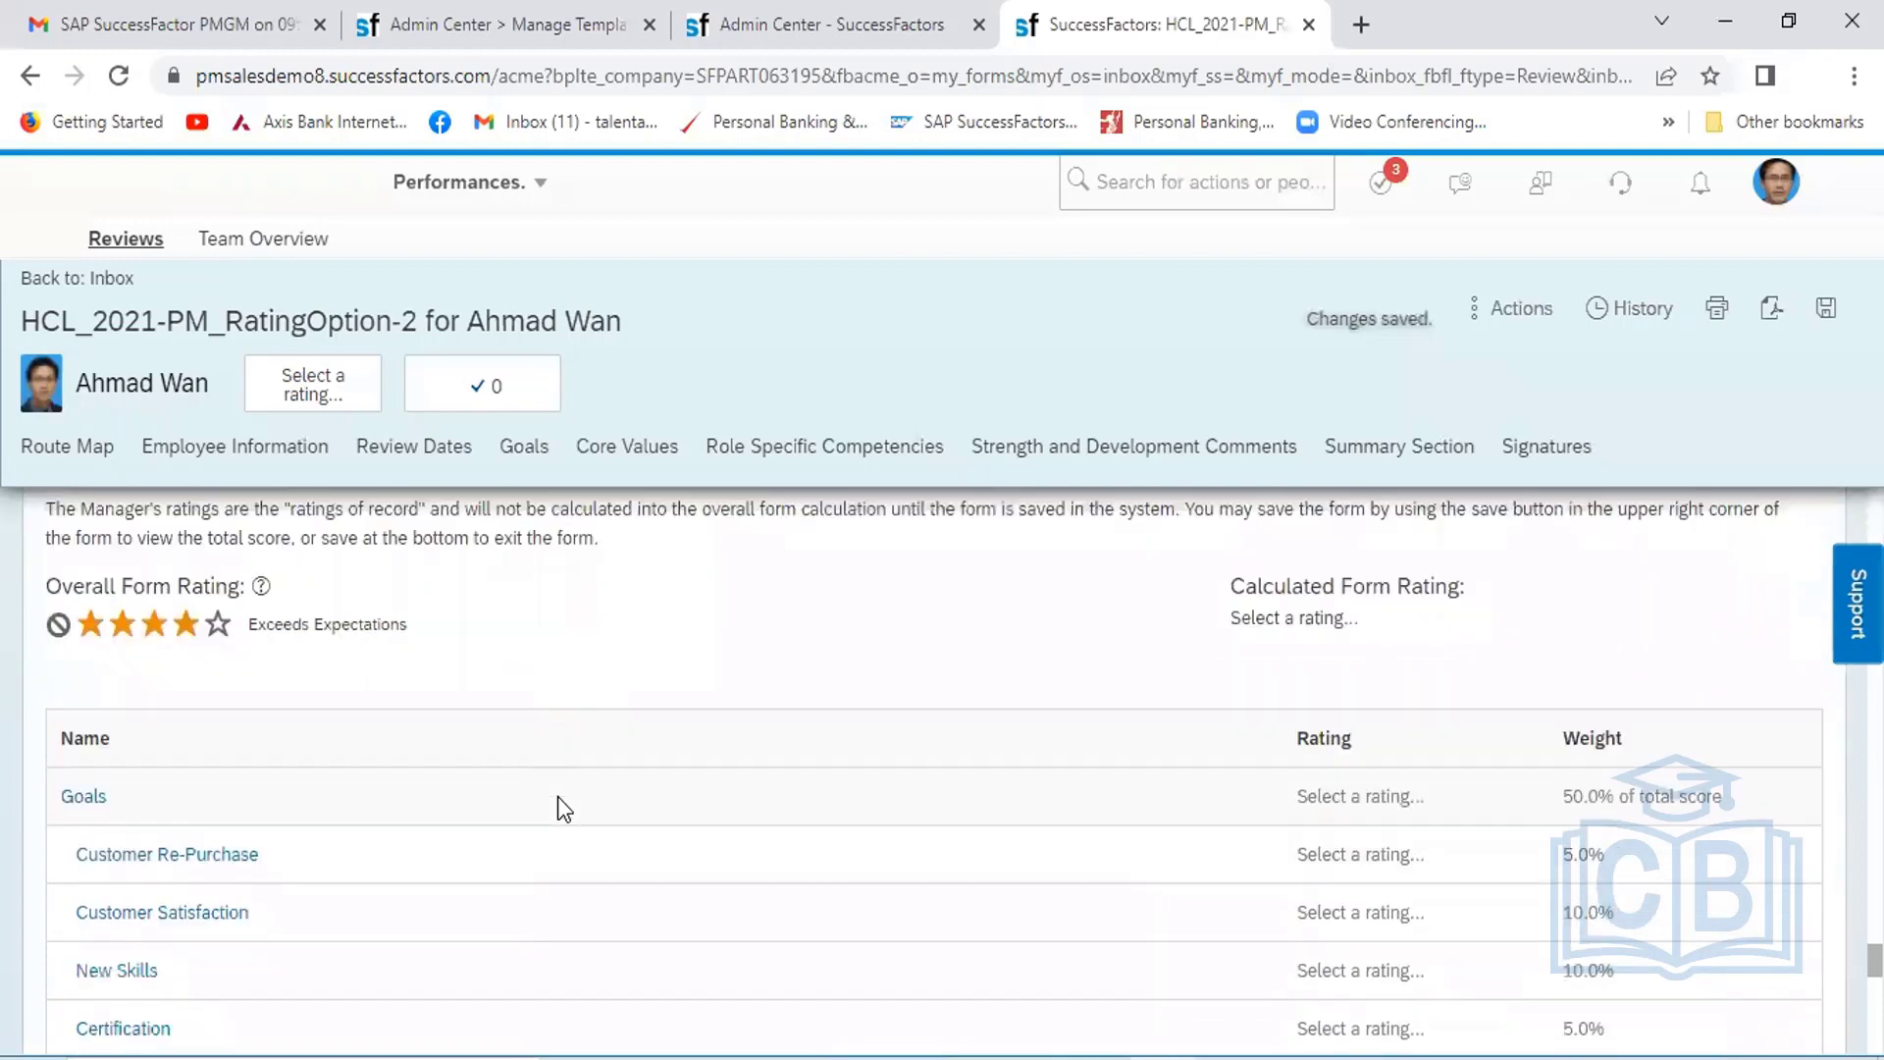
{"action": "scroll", "coordinate": [558, 797], "scroll_direction": "down", "scroll_amount": 10}
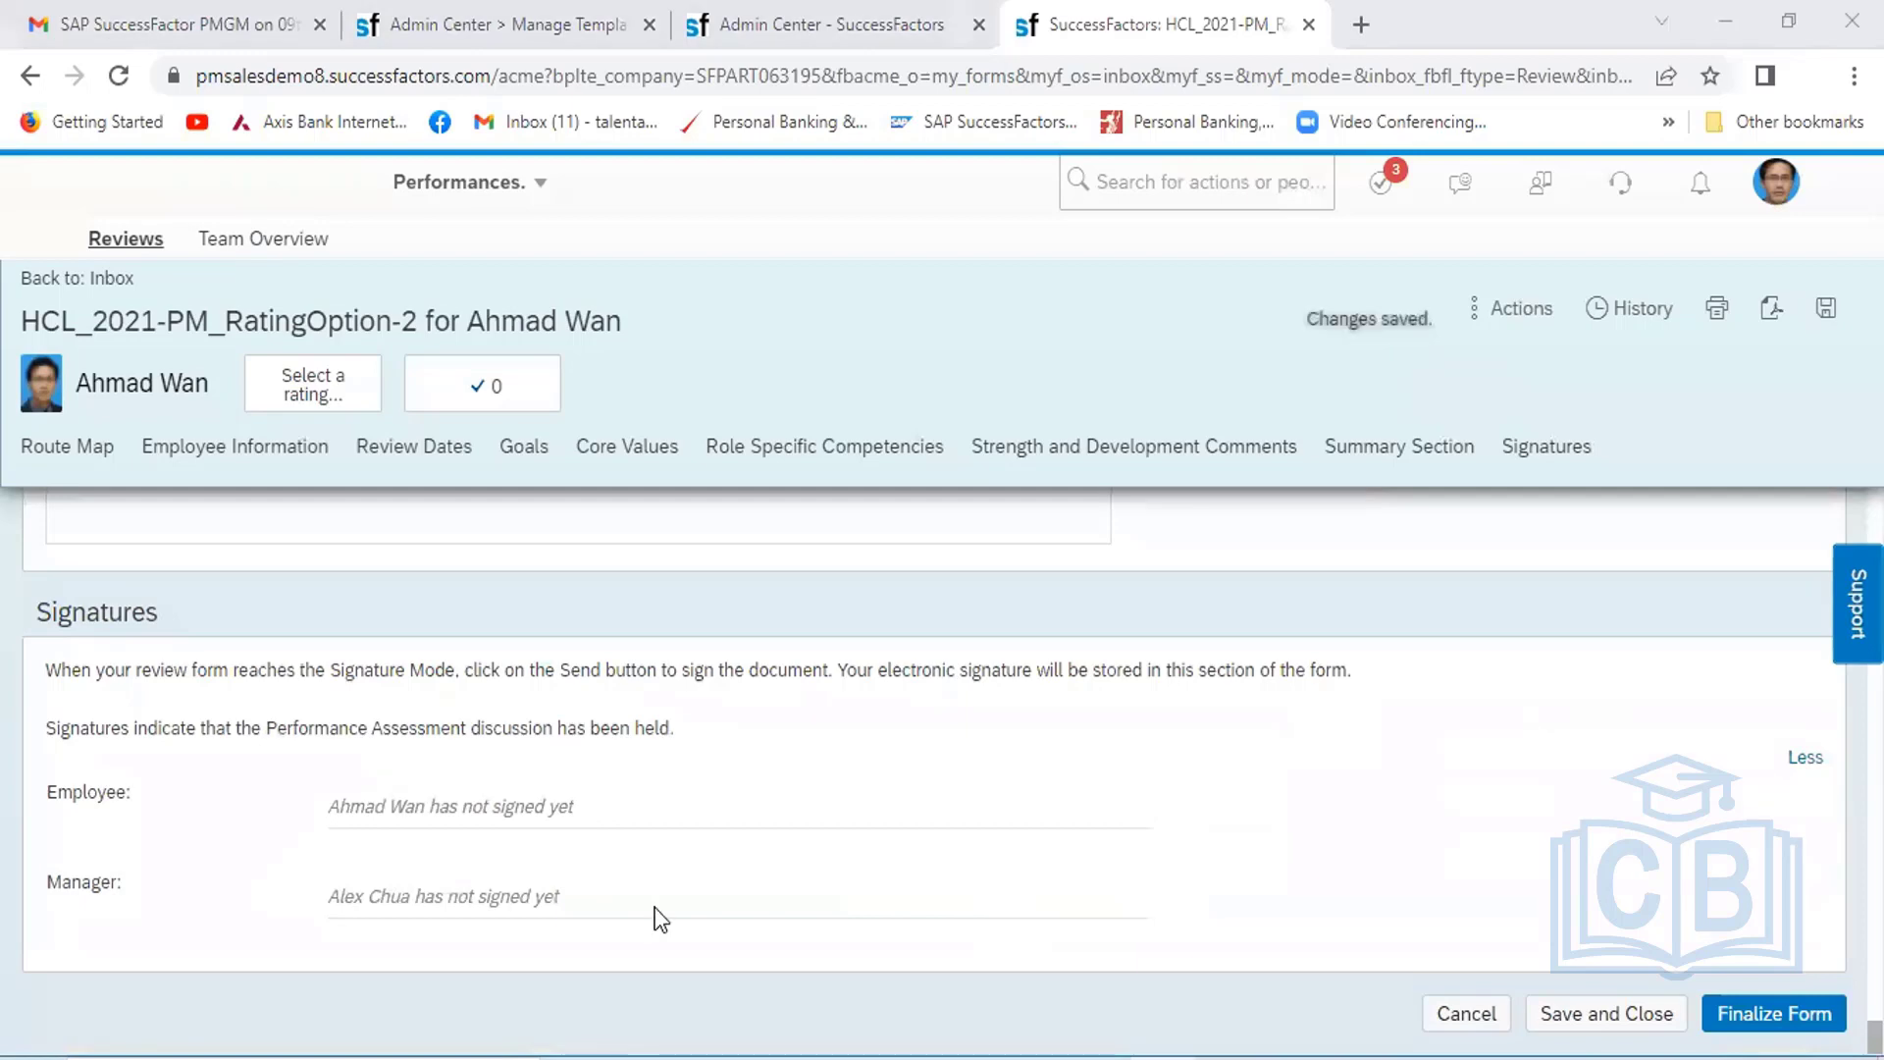
{"action": "left_click", "coordinate": [1784, 1008]}
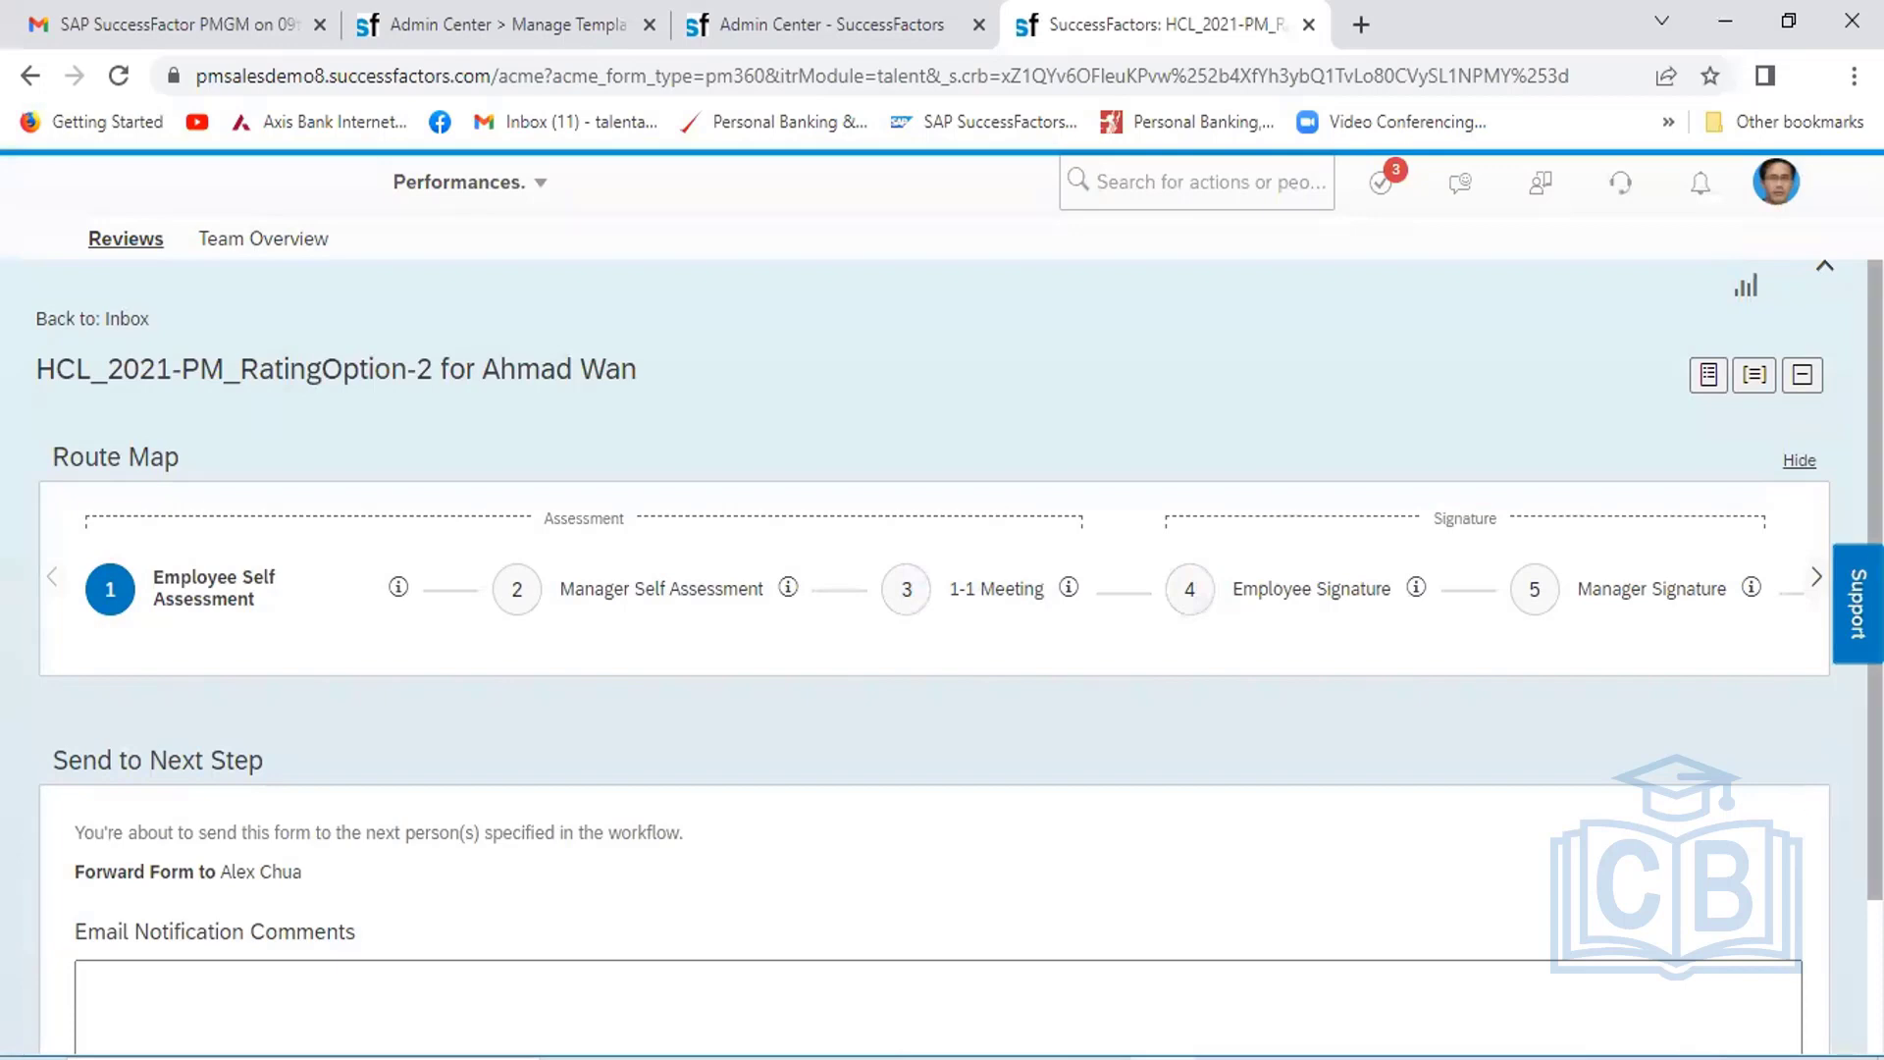
{"action": "scroll", "coordinate": [934, 657], "scroll_direction": "down", "scroll_amount": 2}
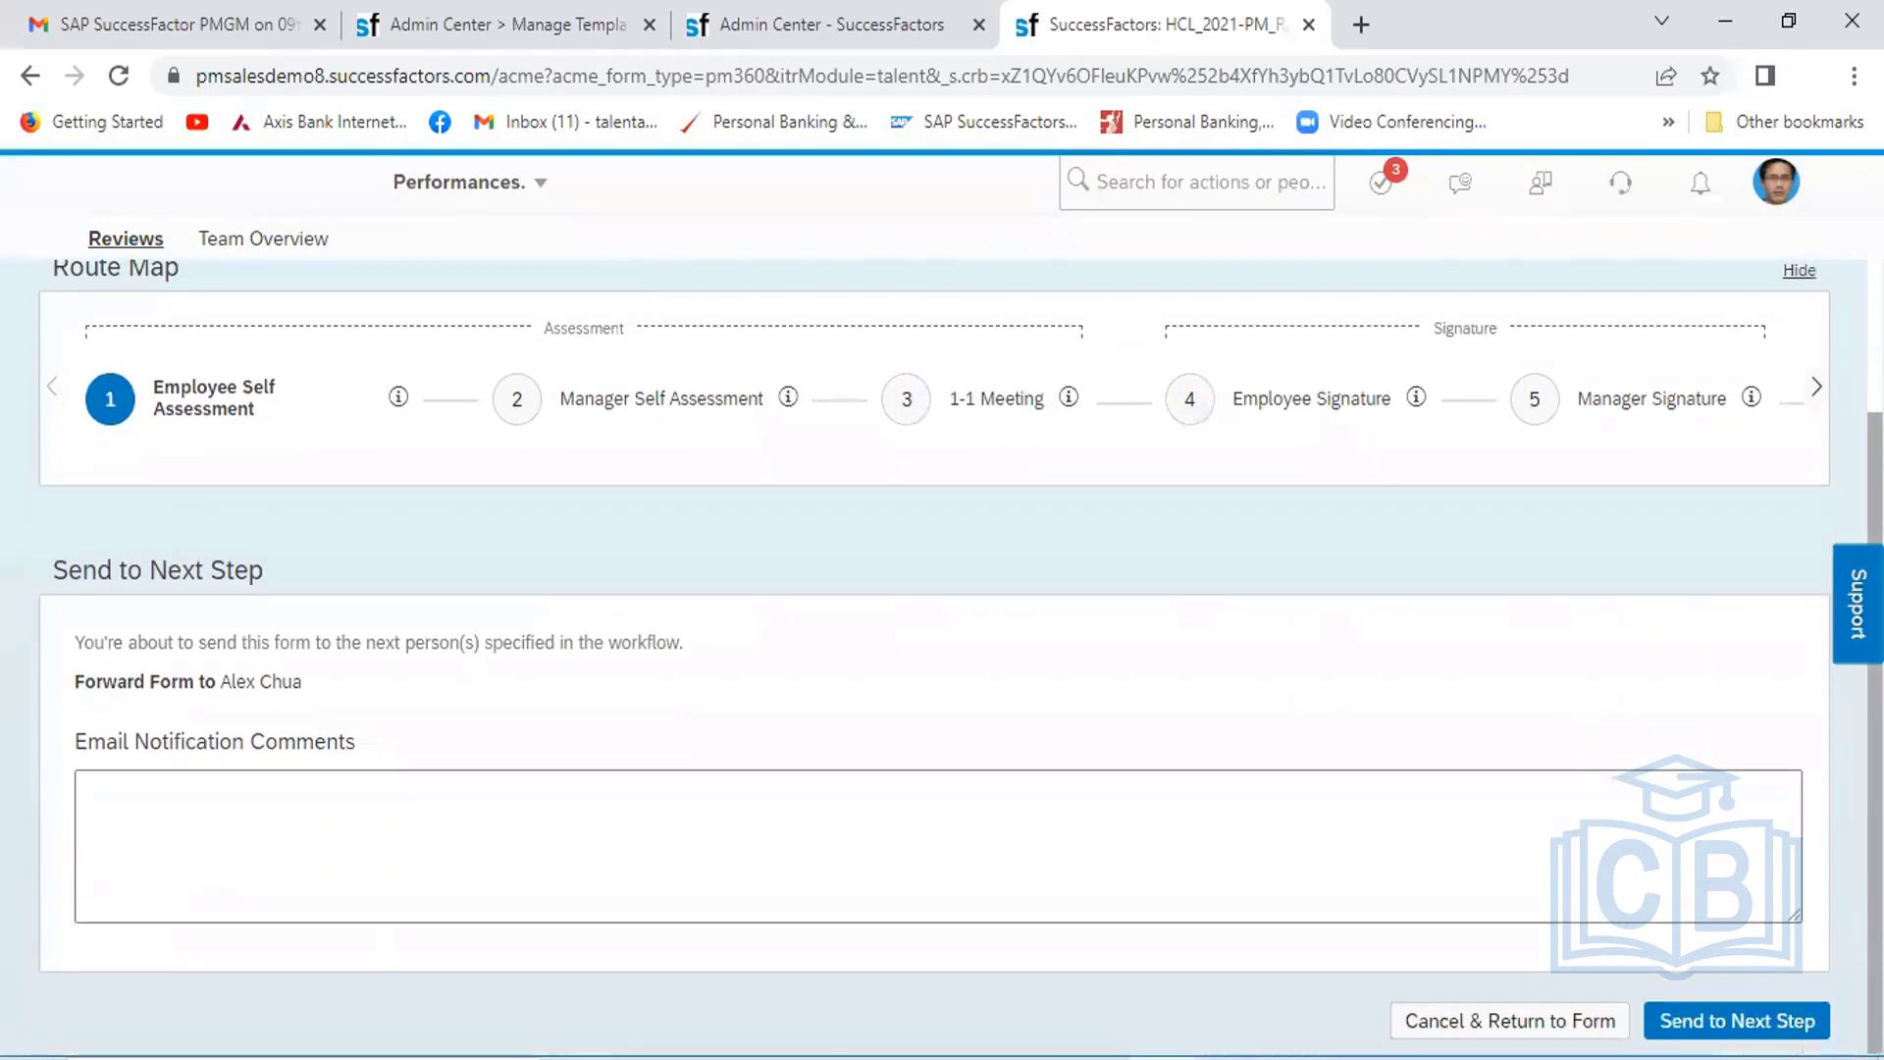
{"action": "left_click", "coordinate": [1748, 1024]}
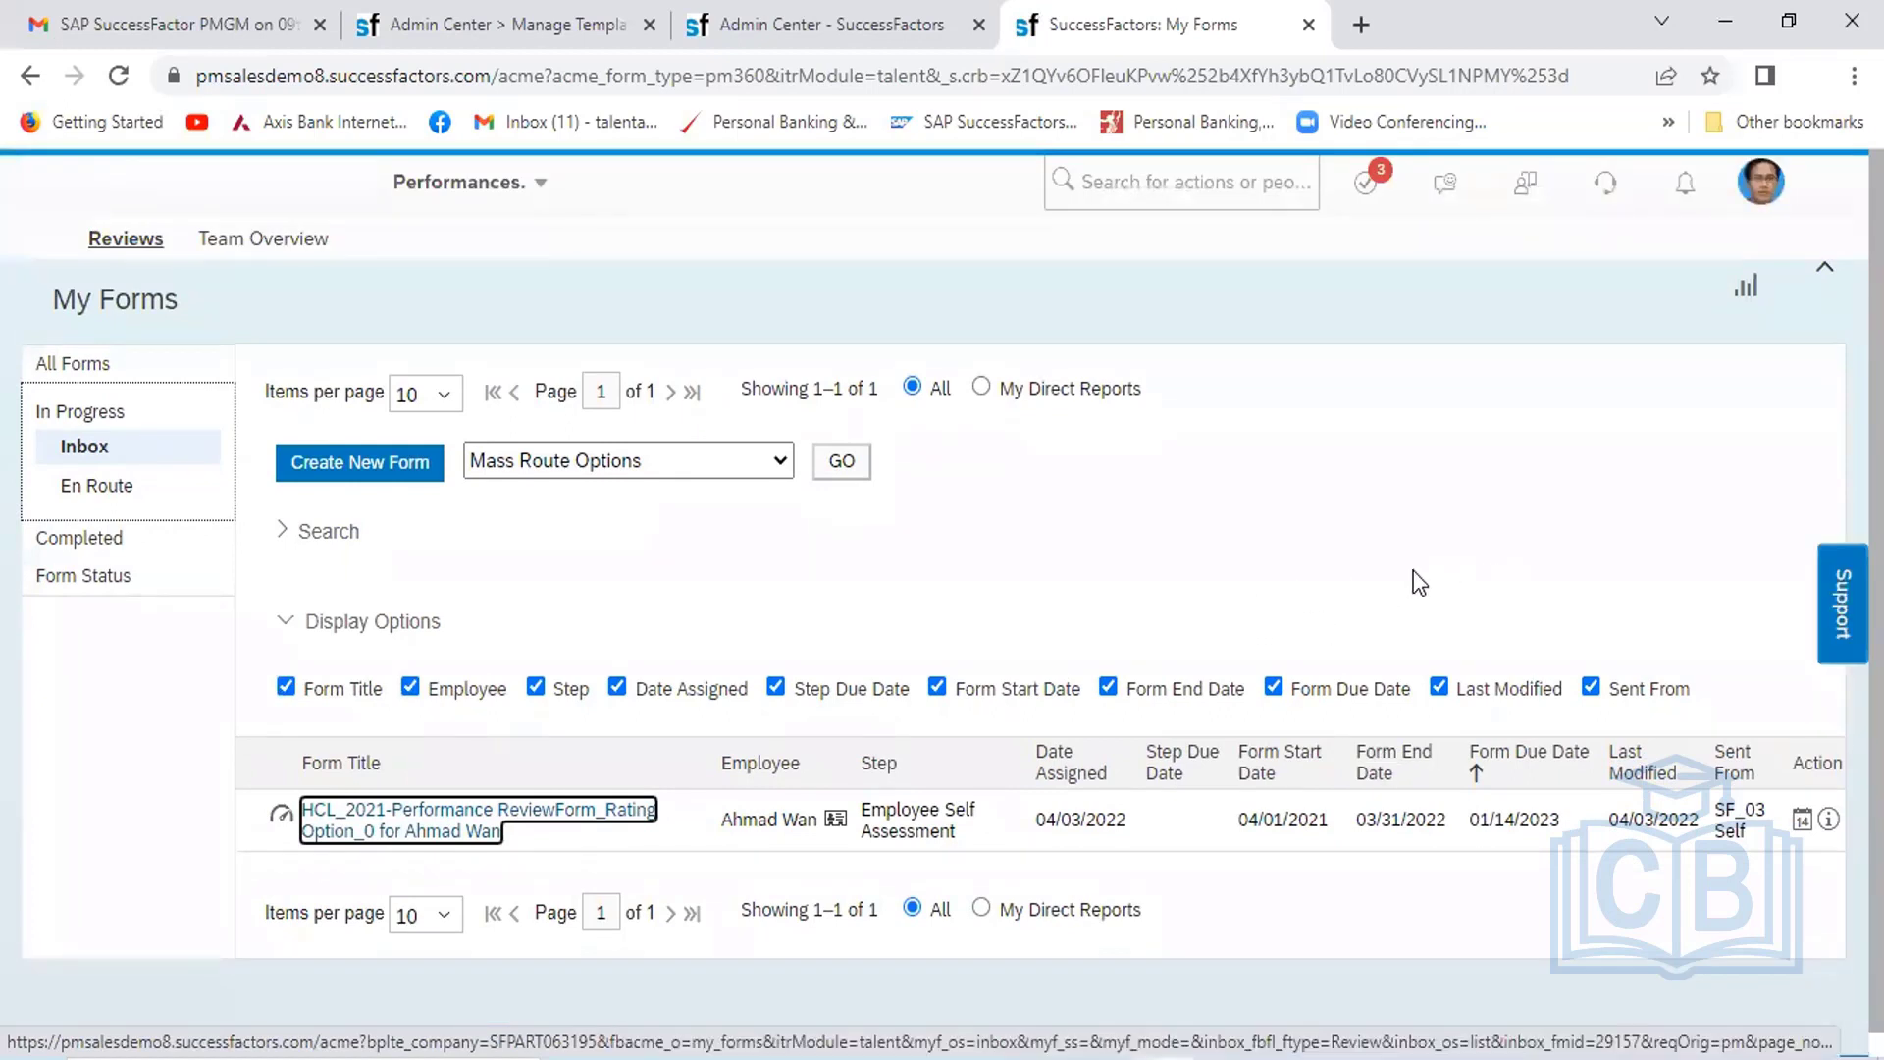
Proxy as the employee's manager, the President SEA, by selecting that person as the target user
{"action": "left_click", "coordinate": [1761, 199]}
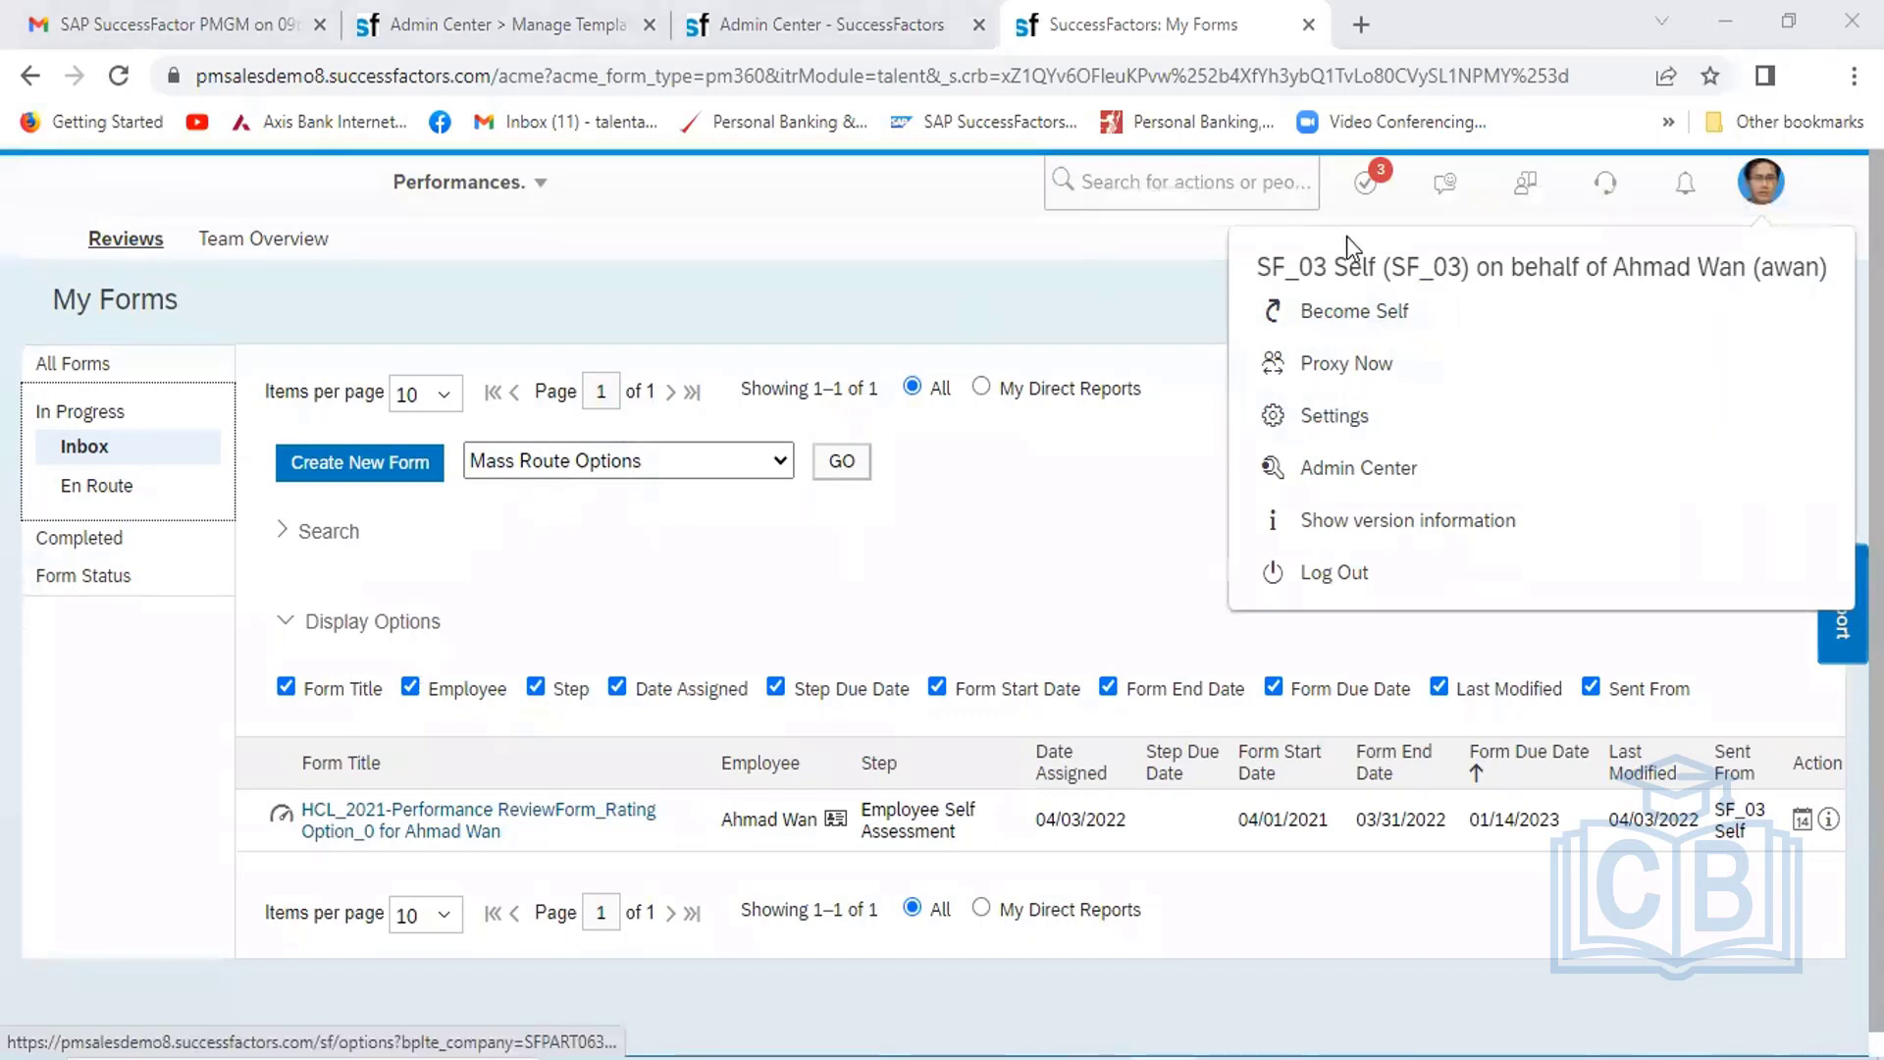
{"action": "left_click", "coordinate": [1368, 375]}
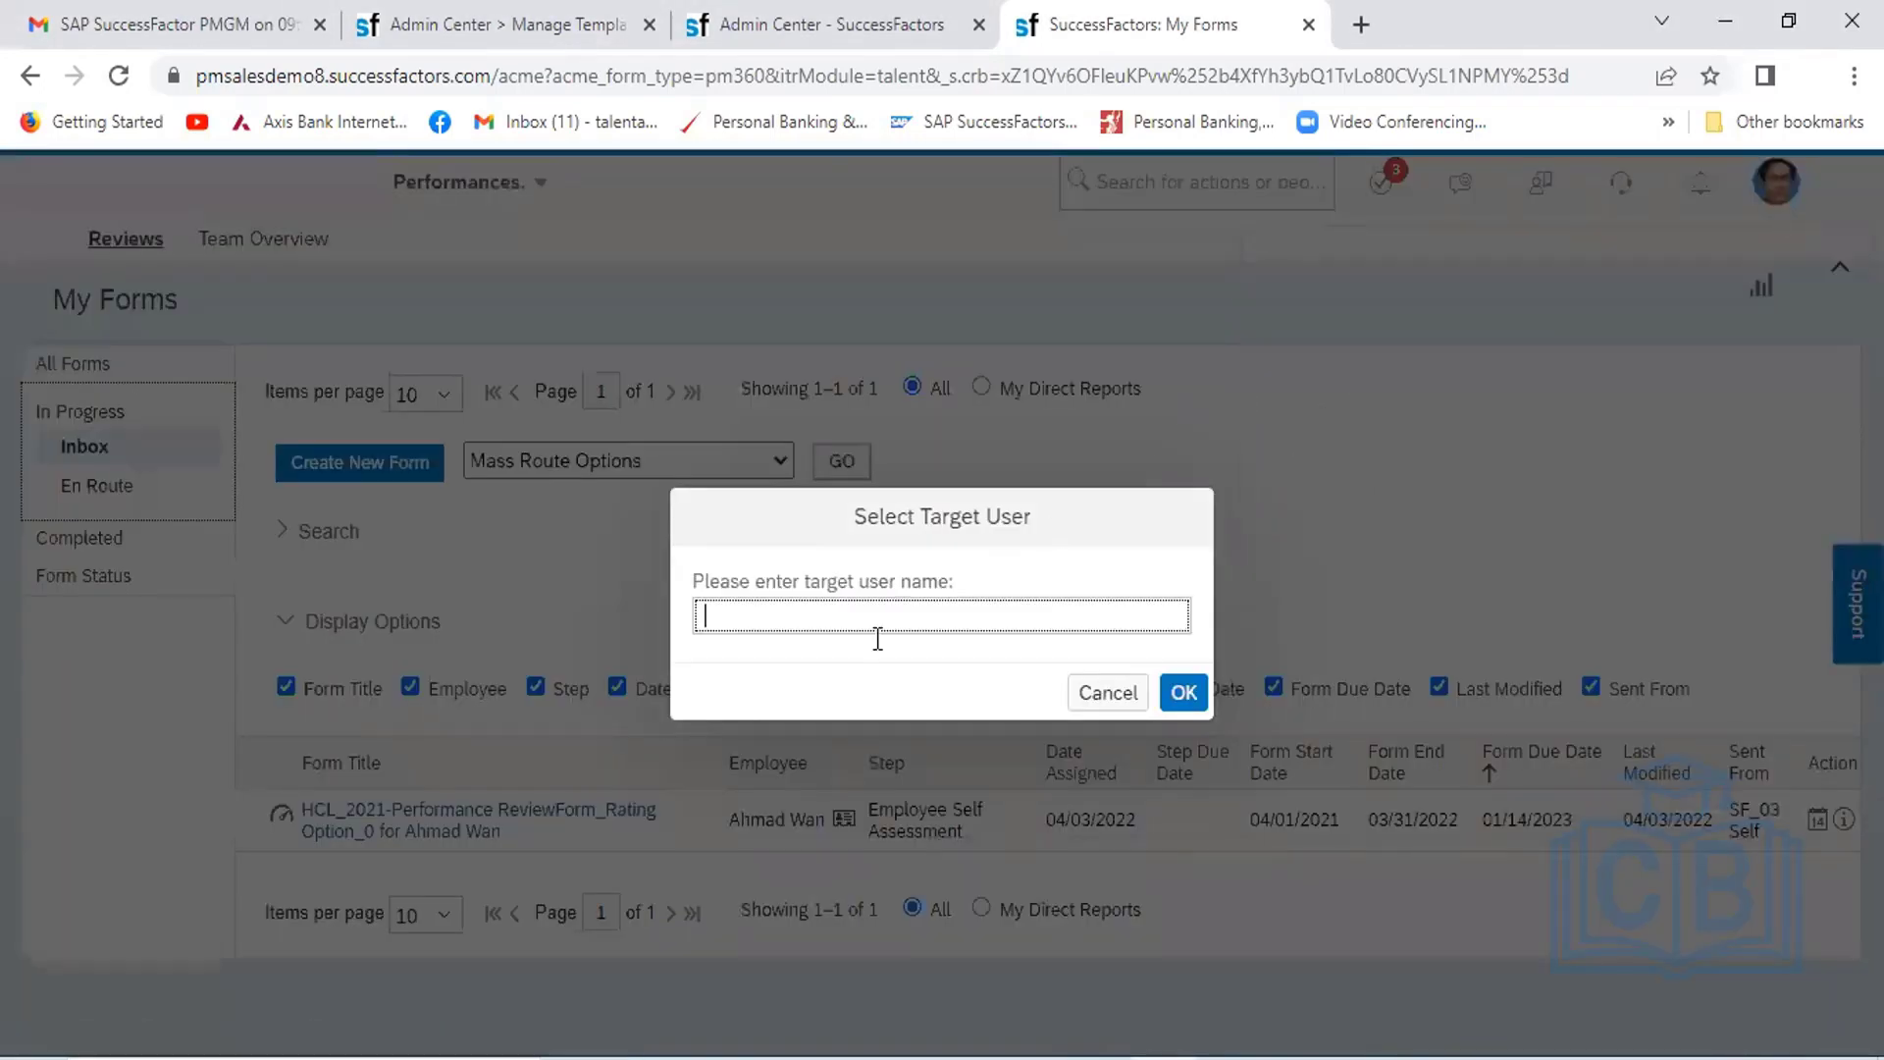
{"action": "left_click", "coordinate": [830, 609]}
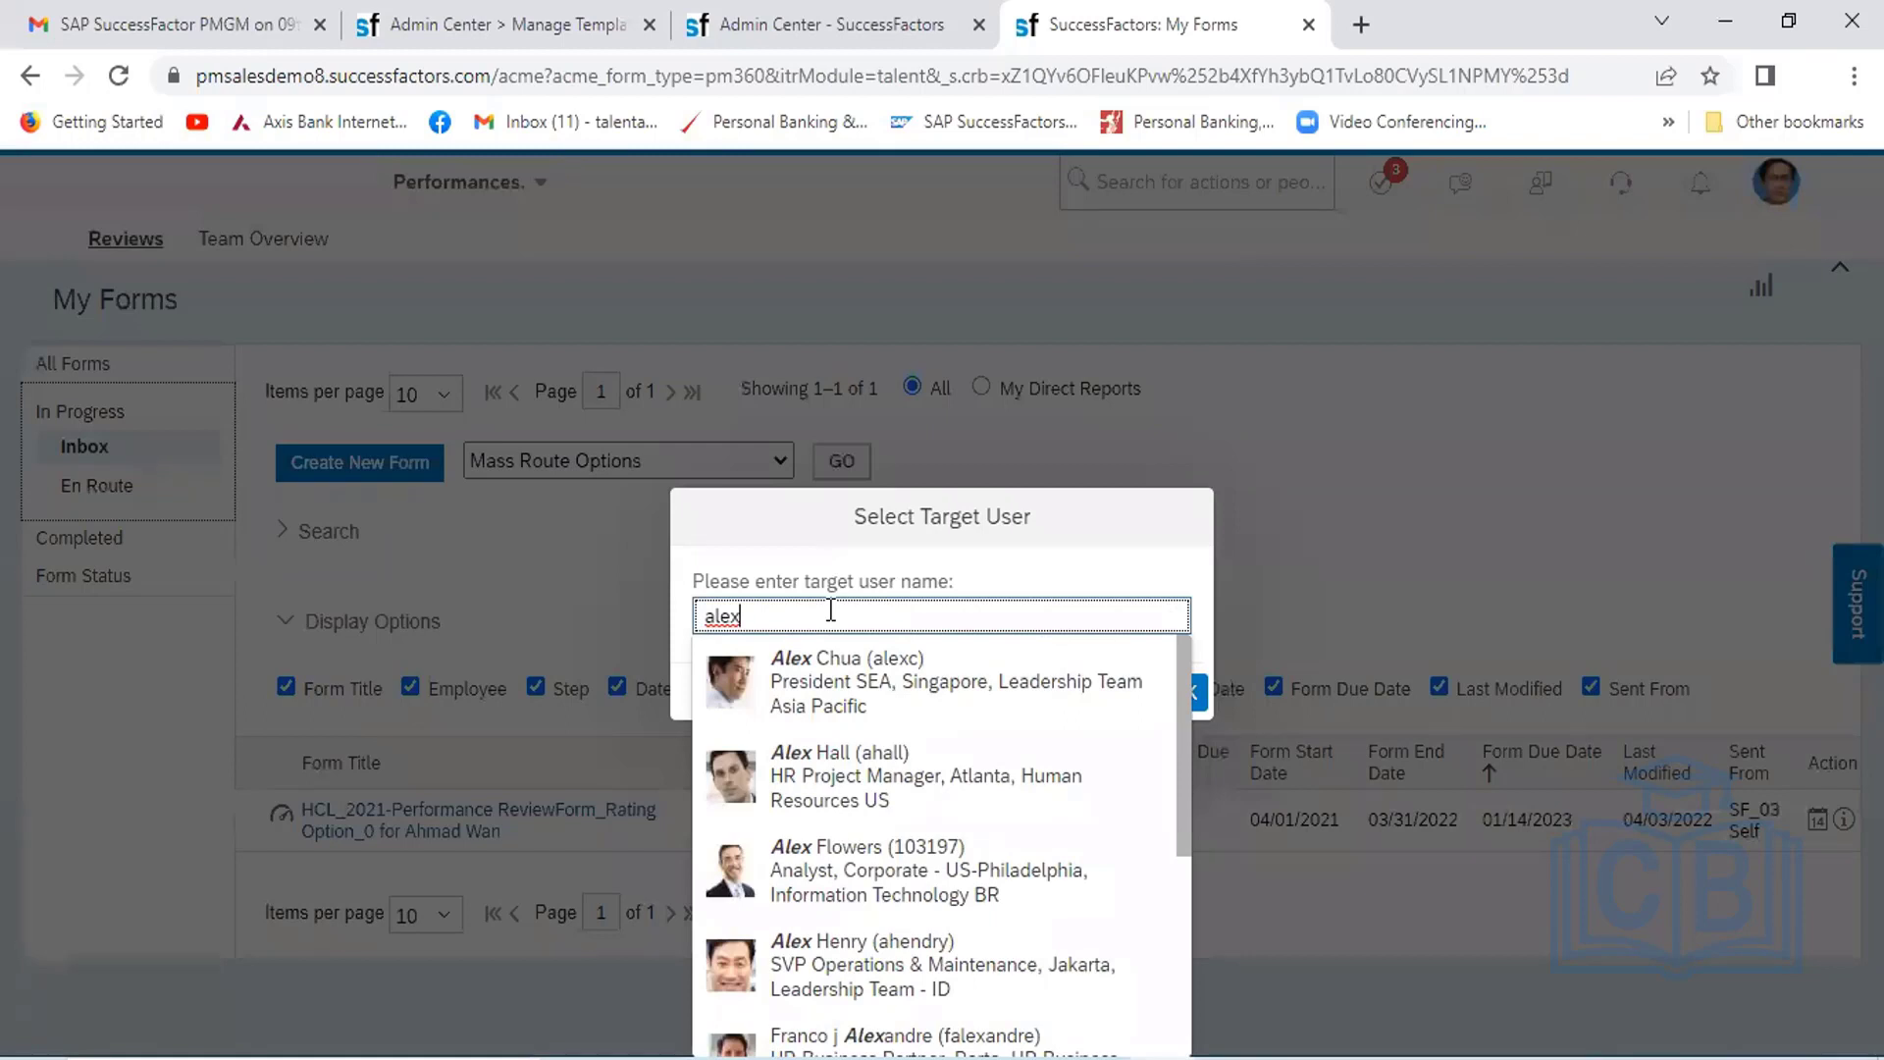
{"action": "left_click", "coordinate": [829, 679]}
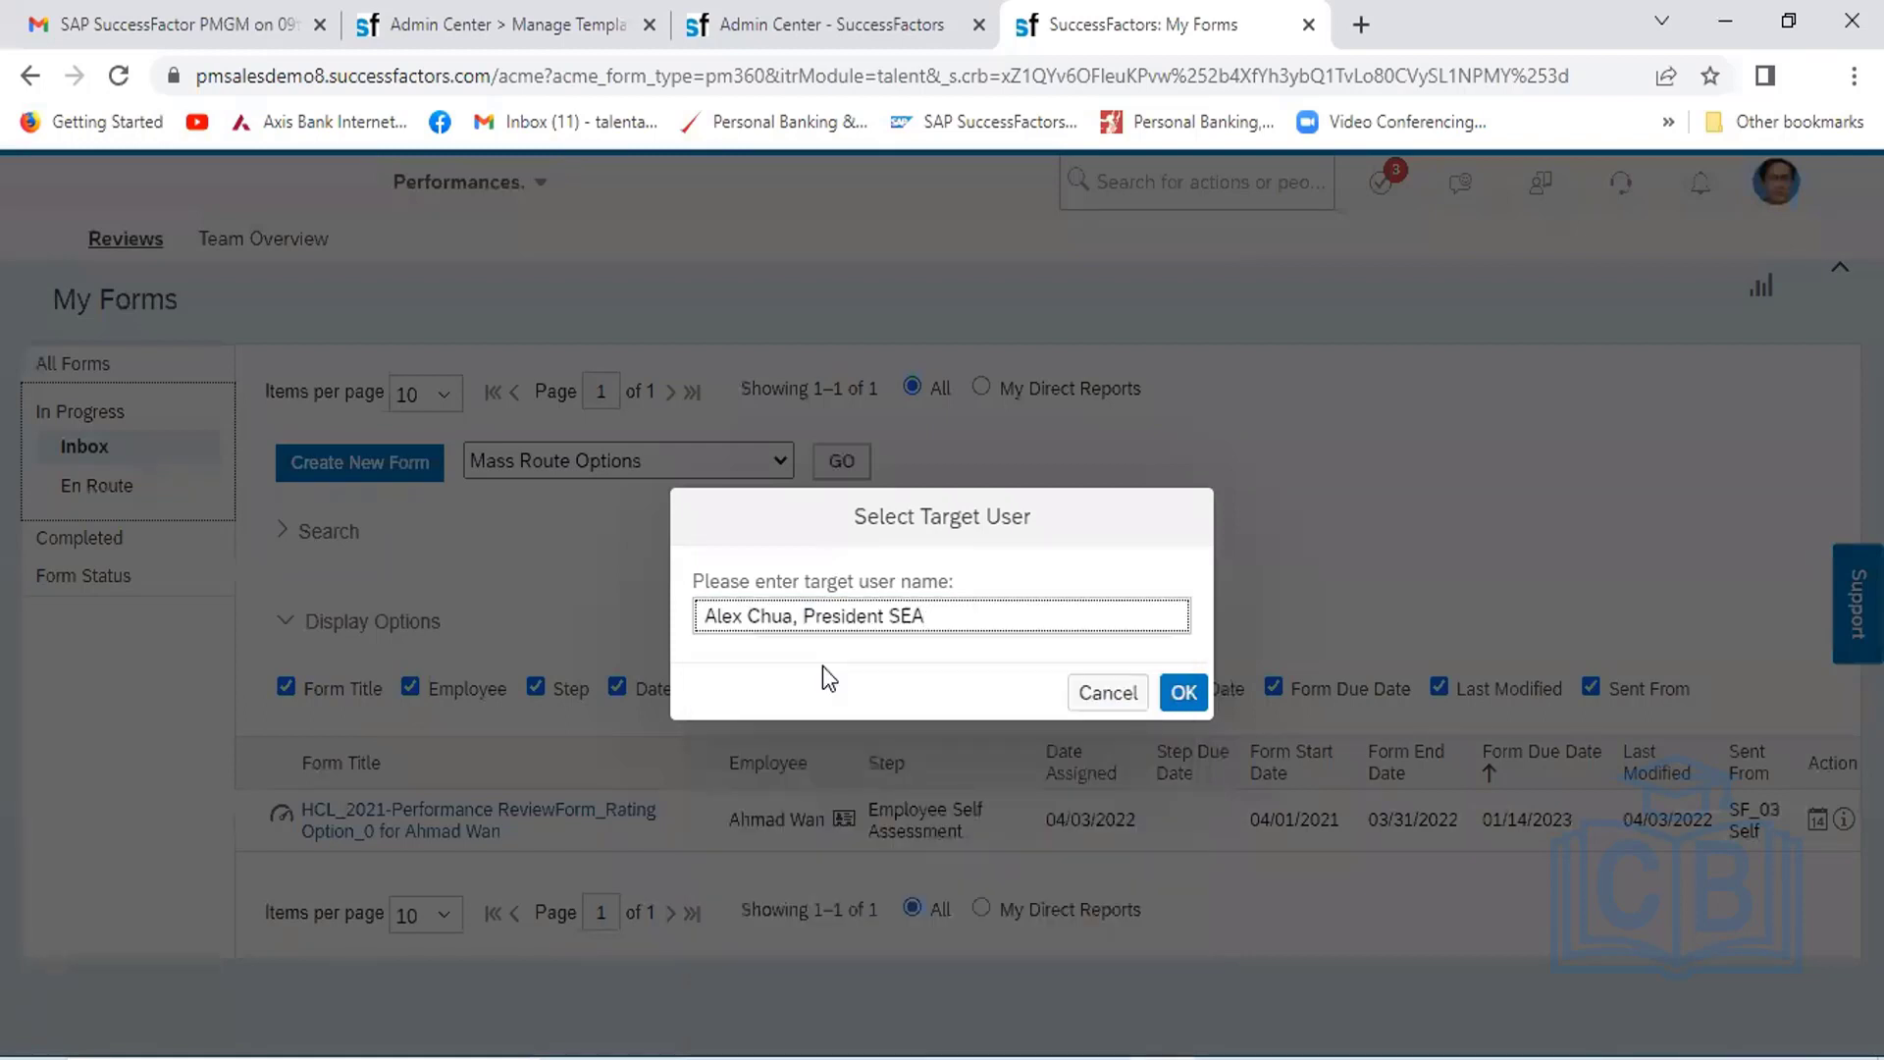
{"action": "left_click", "coordinate": [1182, 699]}
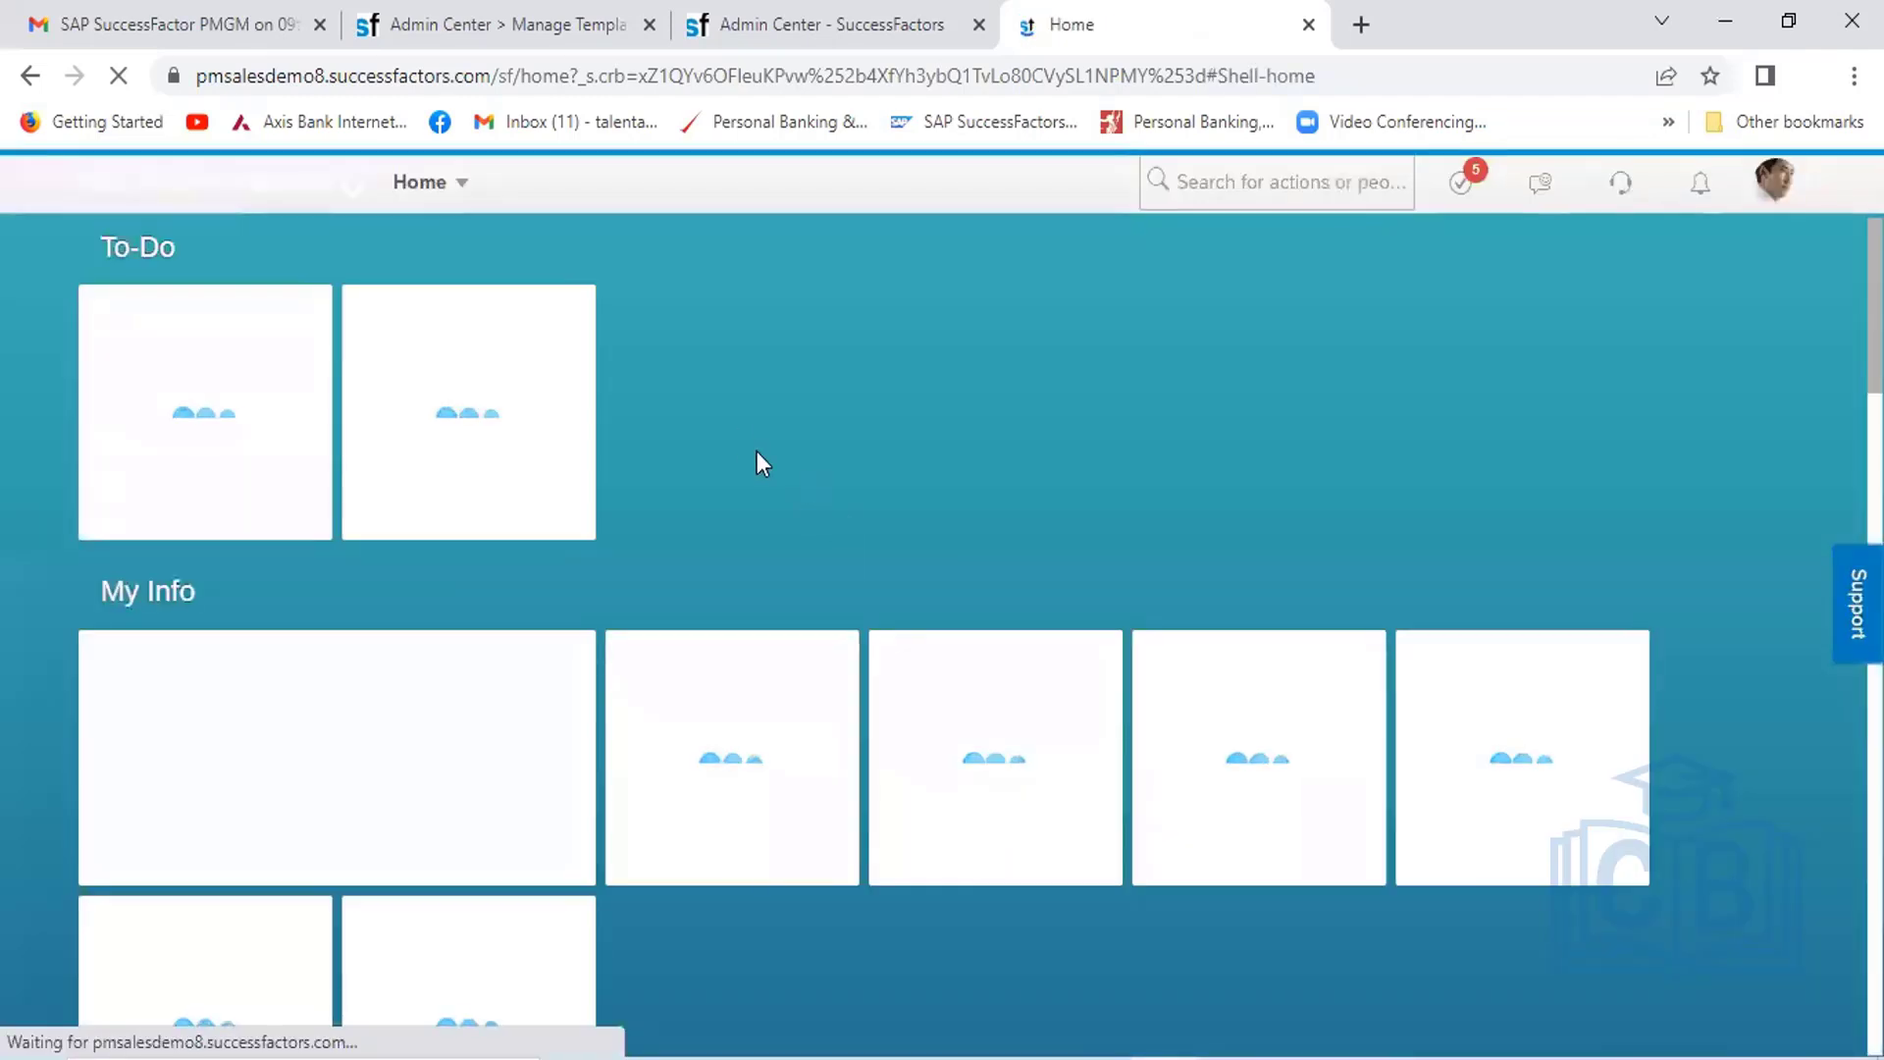
Open the employee's HCL_2021-PM_RatingOption-2 form from the manager's performance inbox and go to its Goals section
{"action": "left_click", "coordinate": [459, 196]}
{"action": "left_click", "coordinate": [441, 302]}
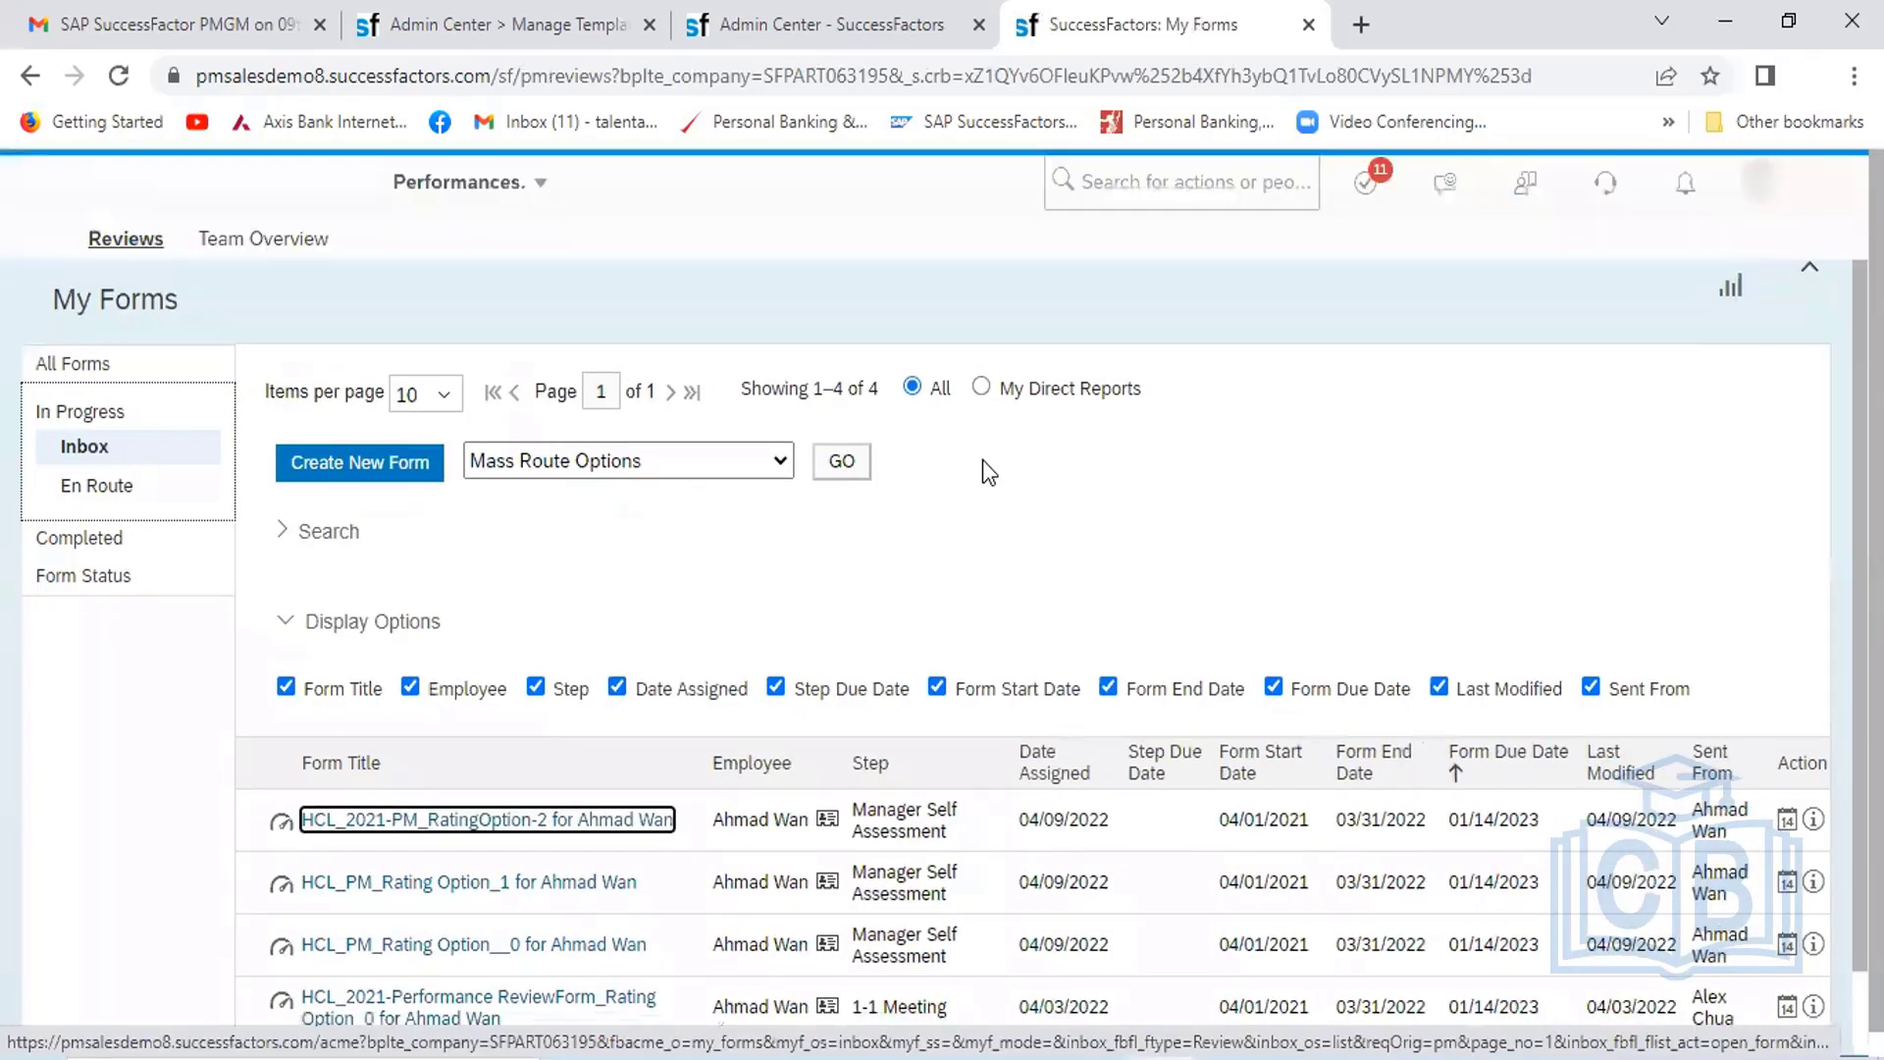
{"action": "left_click", "coordinate": [542, 822]}
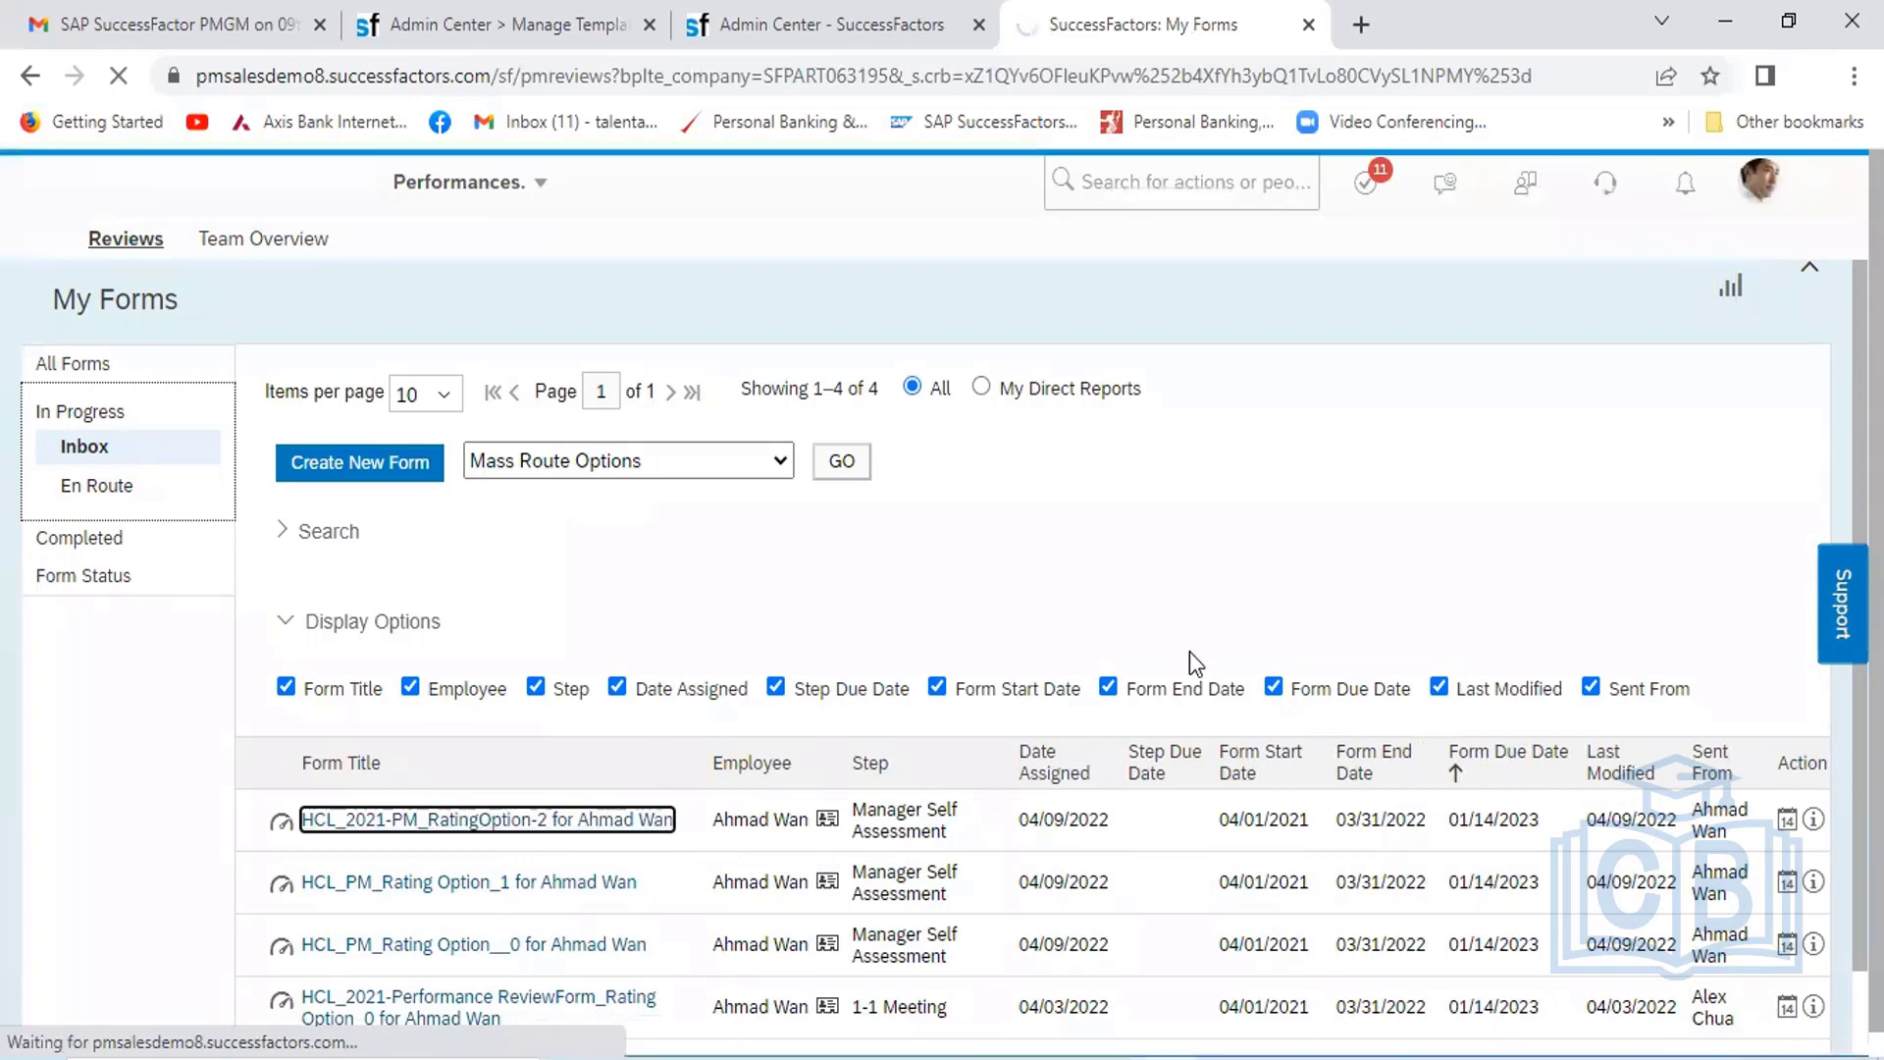
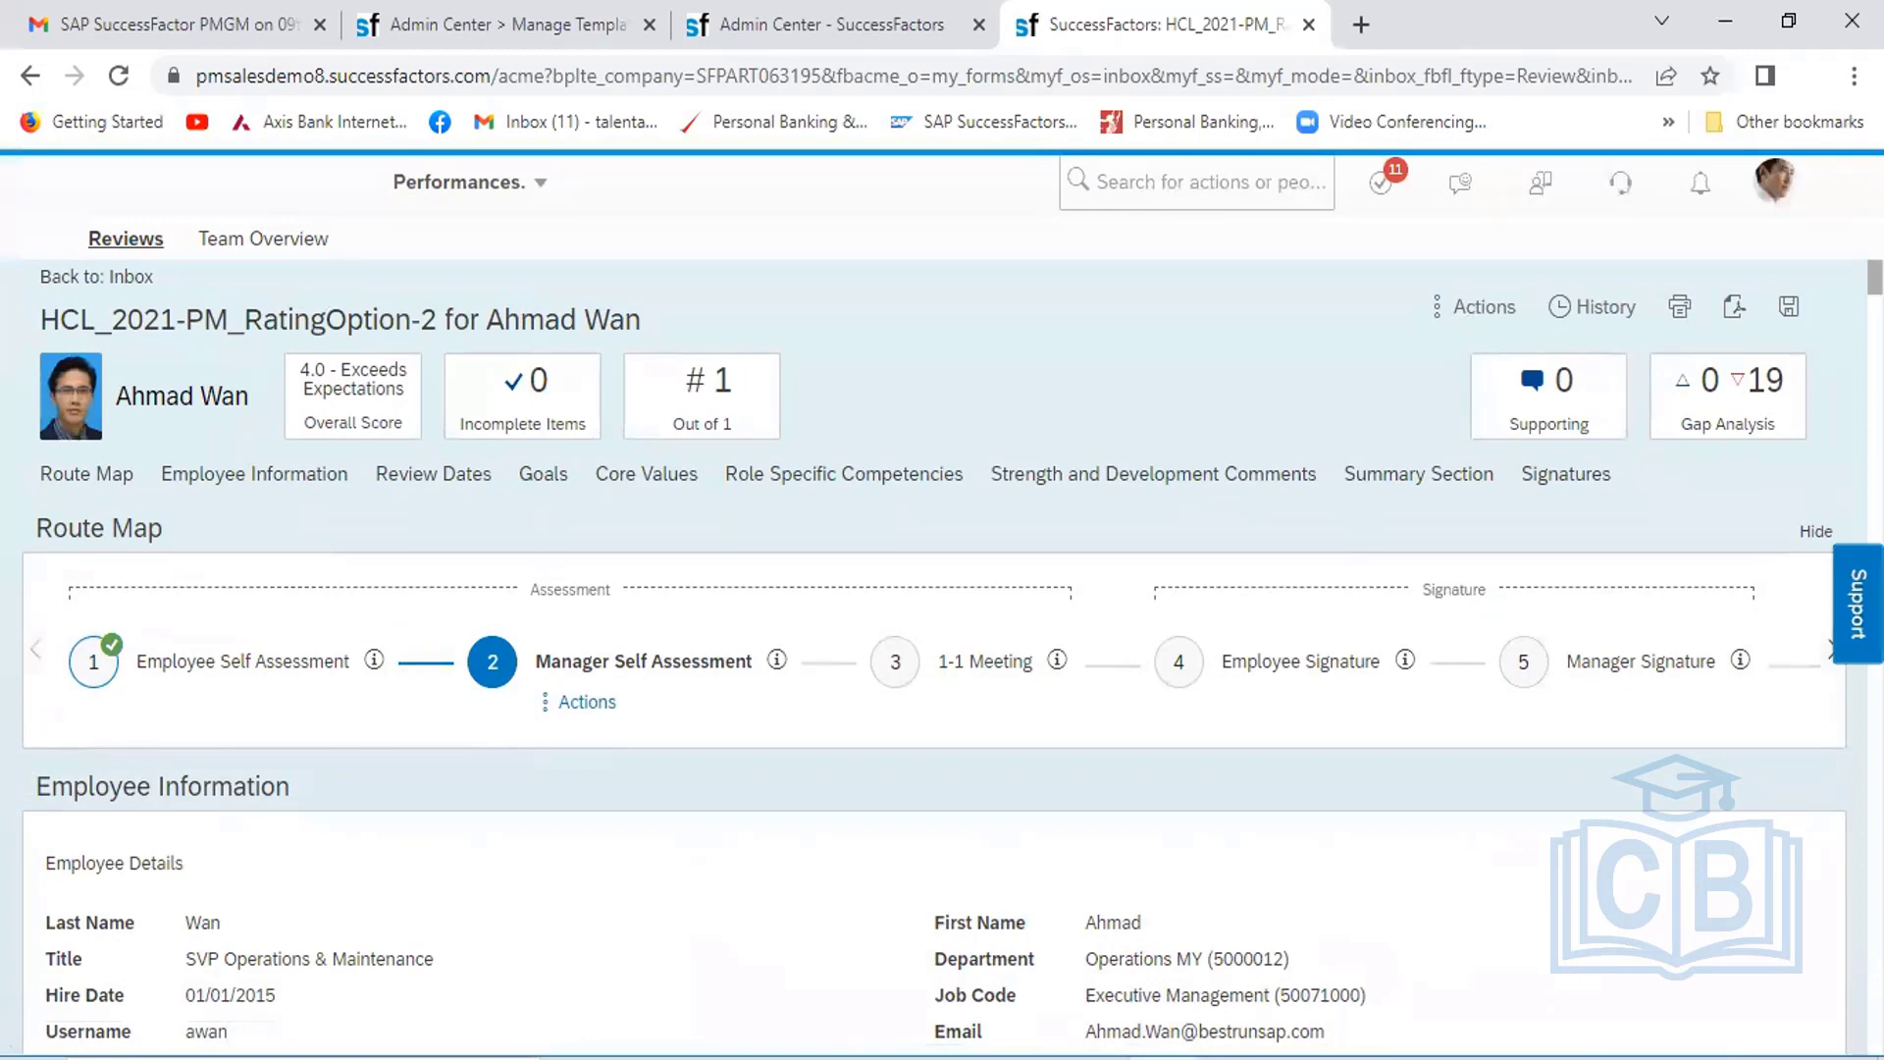
{"action": "scroll", "coordinate": [942, 766], "scroll_direction": "down", "scroll_amount": 12}
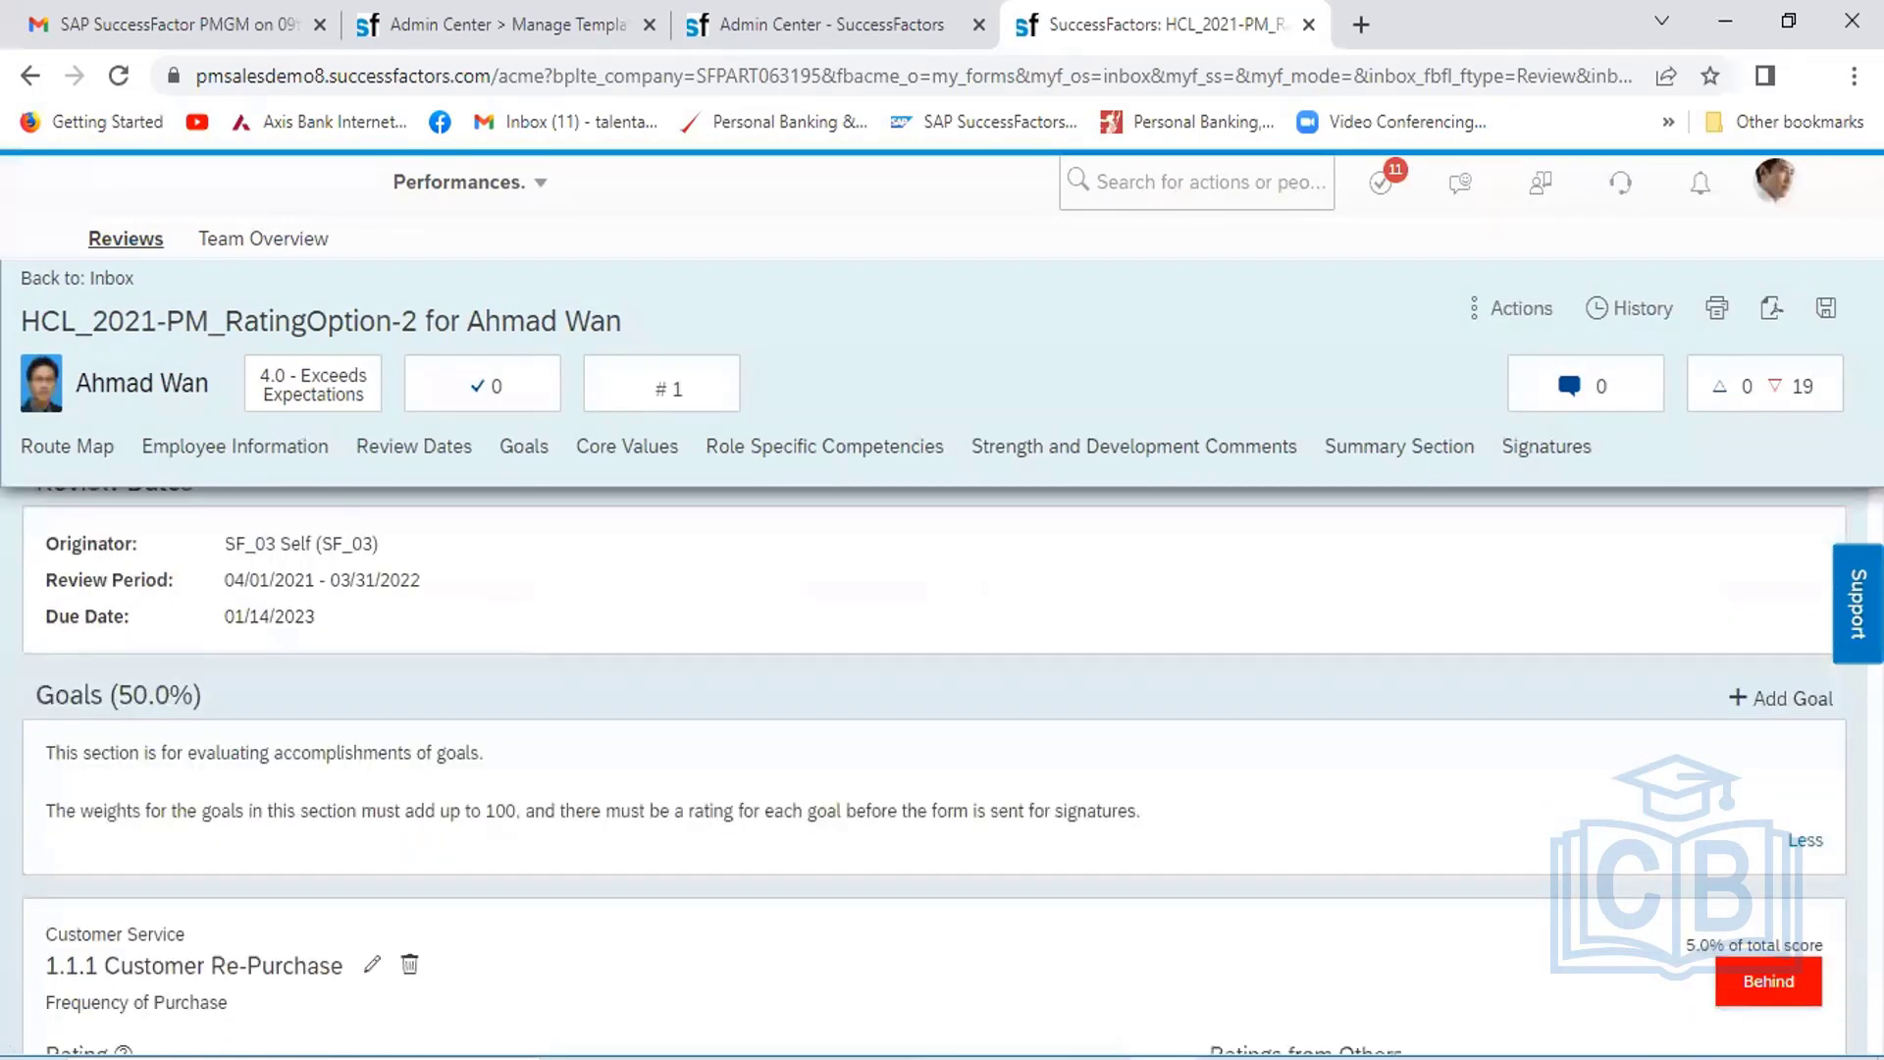
Compare the Customer Re-Purchase goal's rating boxes with the Goals rating options in the HCL_2021-PM_RatingOption-2 template
{"action": "scroll", "coordinate": [942, 765], "scroll_direction": "up", "scroll_amount": 1}
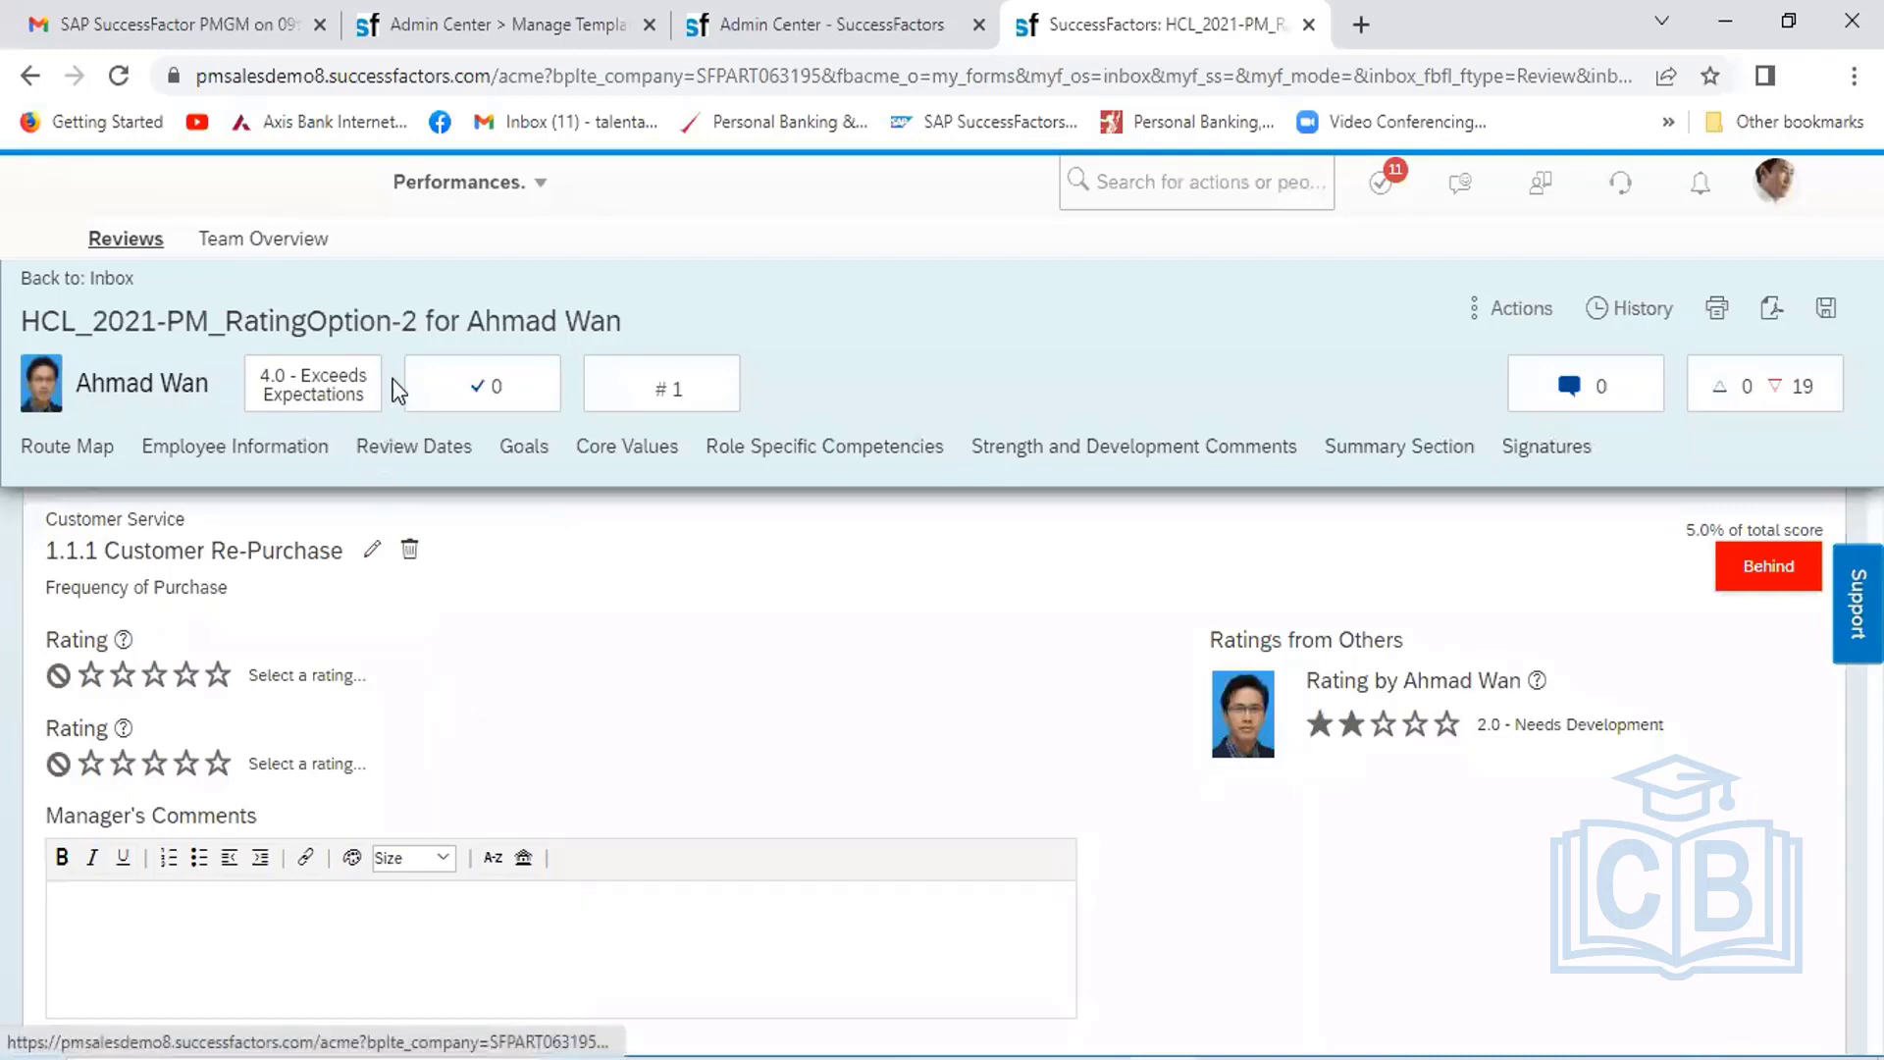
{"action": "left_click_drag", "start_coordinate": [416, 325], "coordinate": [225, 323]}
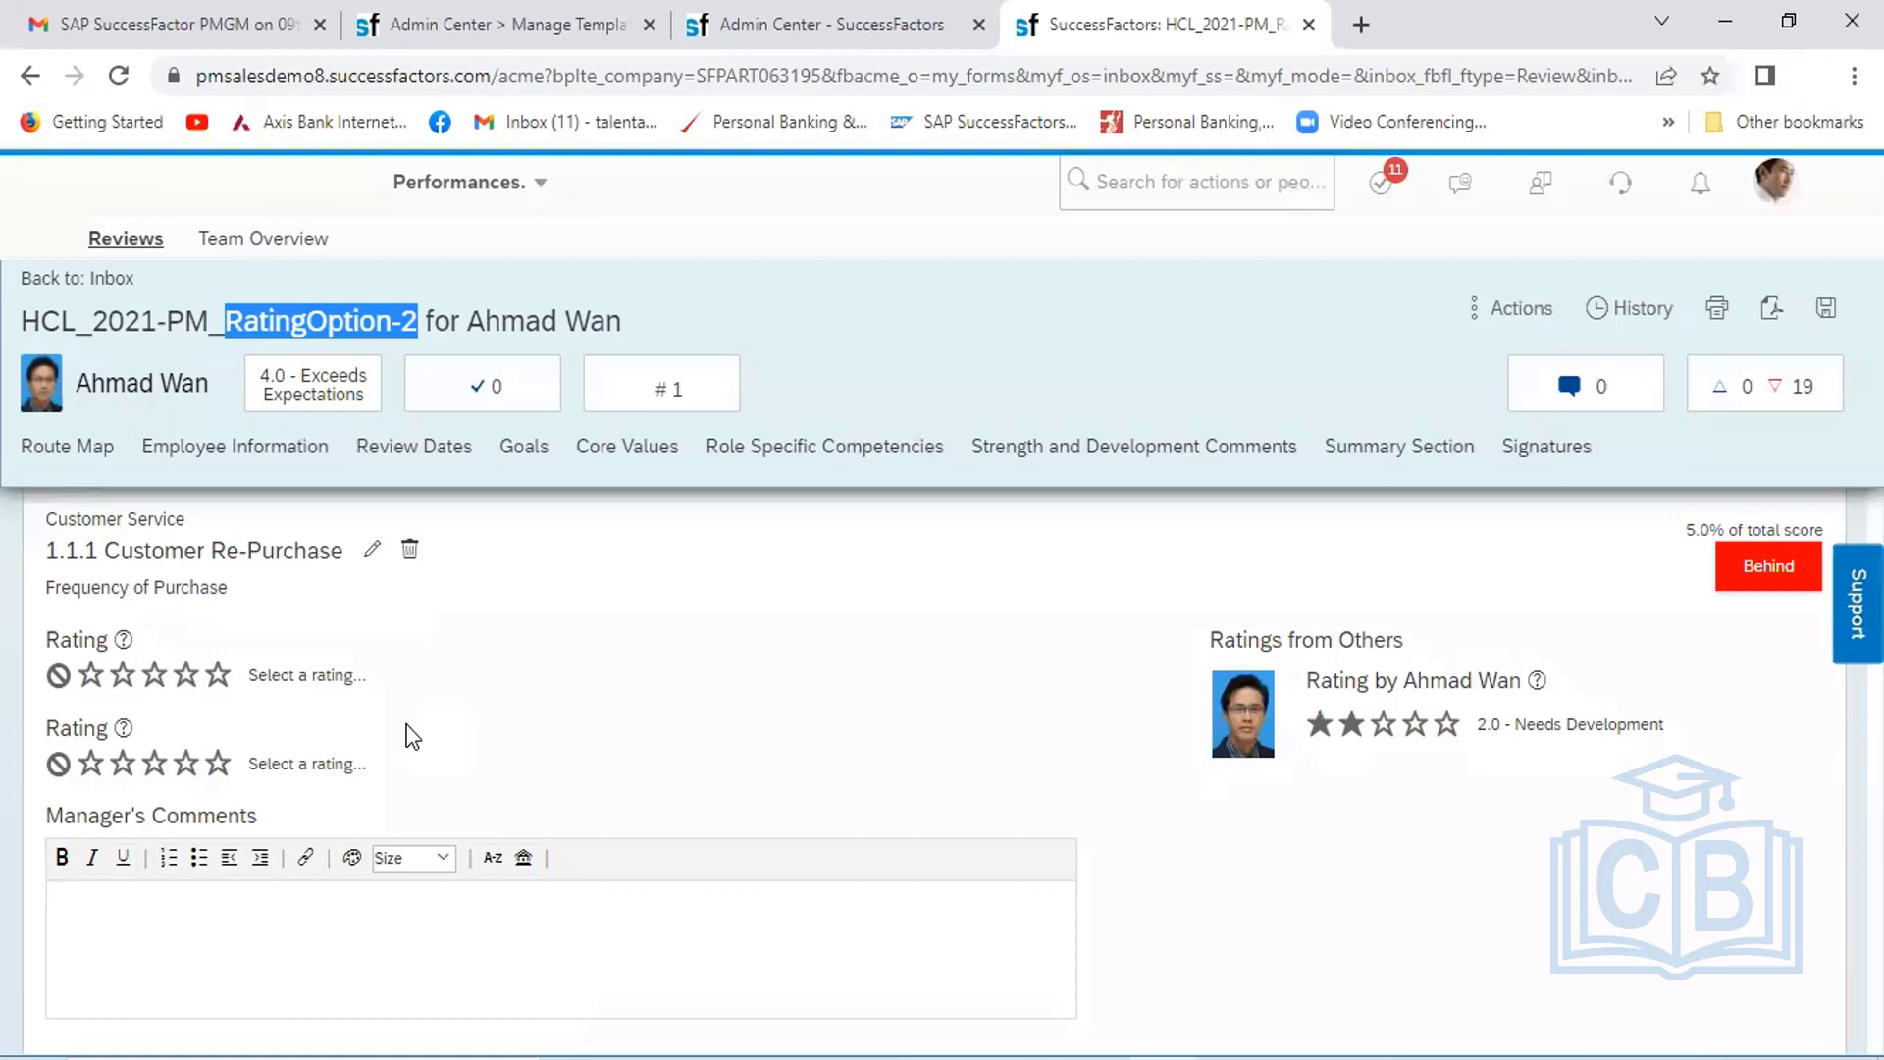
{"action": "left_click", "coordinate": [486, 23]}
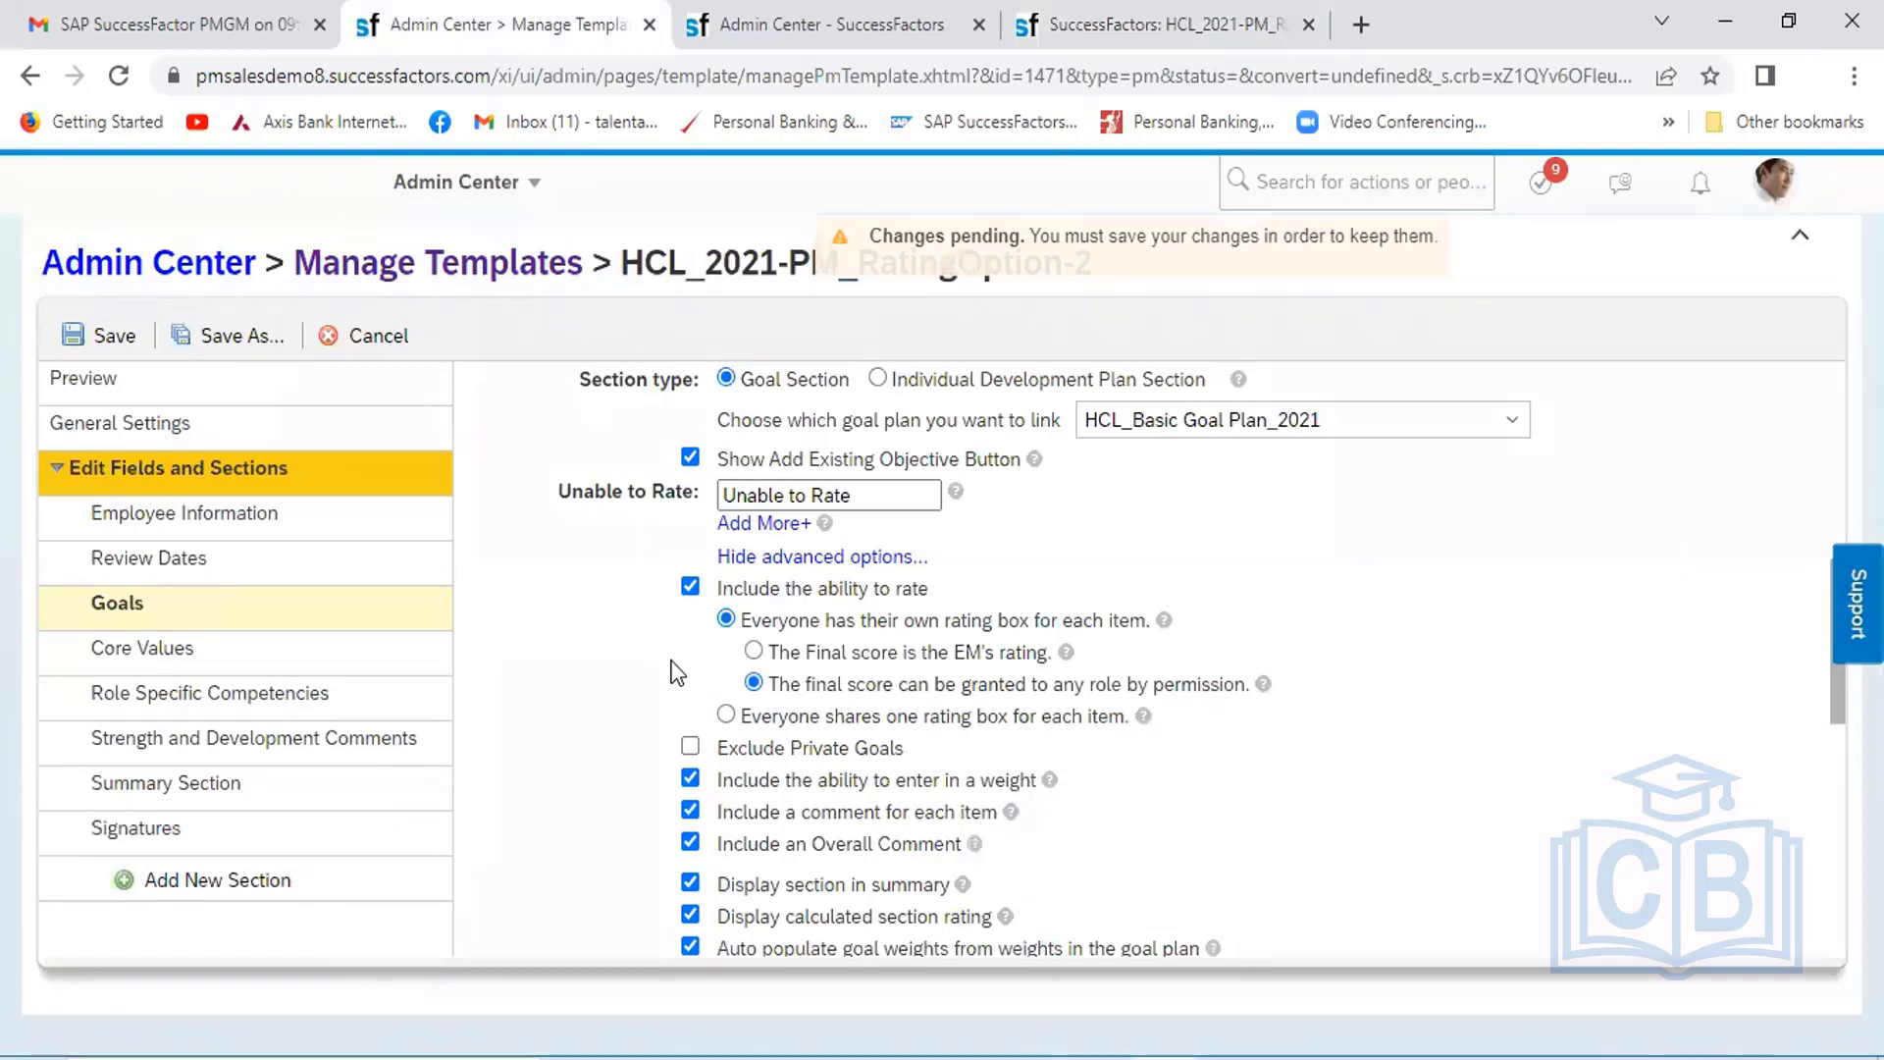
{"action": "left_click", "coordinate": [1166, 24]}
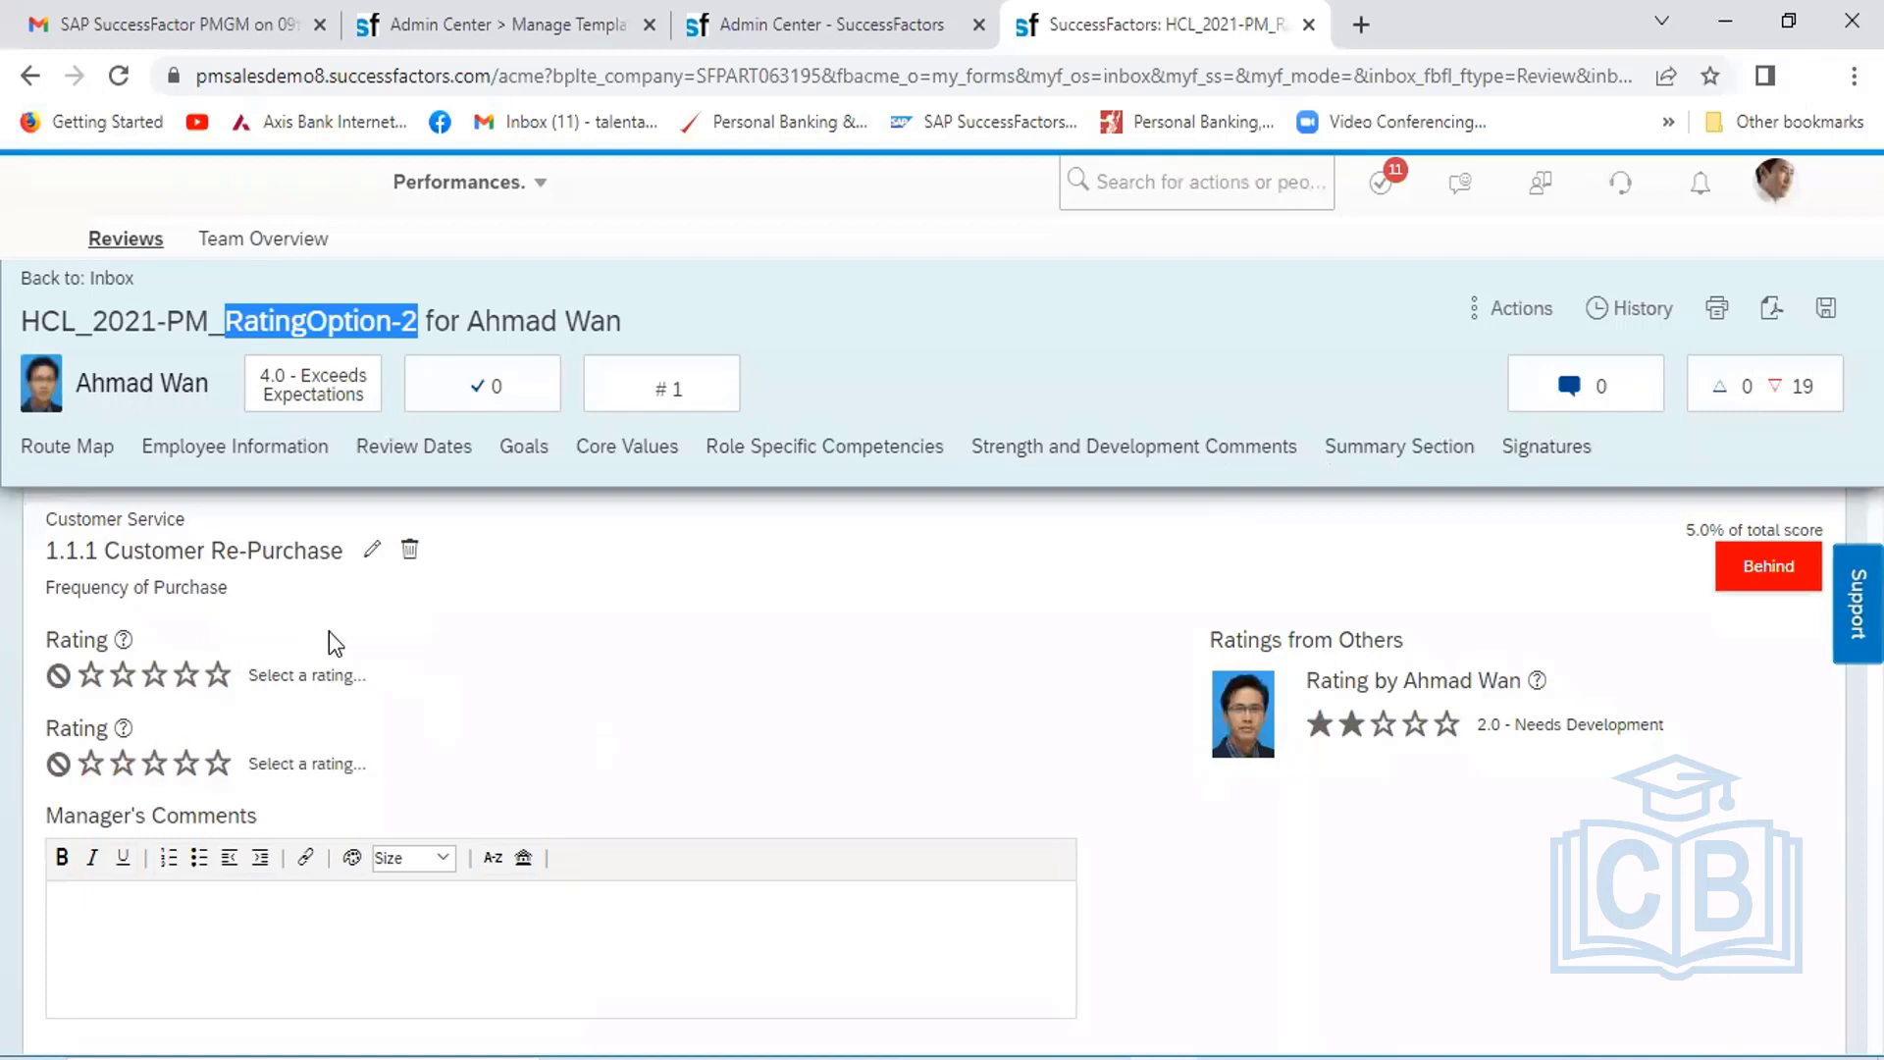
Review the manager's rating fields across the remaining goals and competencies through to the form's Summary Section
{"action": "left_click", "coordinate": [121, 674]}
{"action": "scroll", "coordinate": [932, 765], "scroll_direction": "down", "scroll_amount": 15}
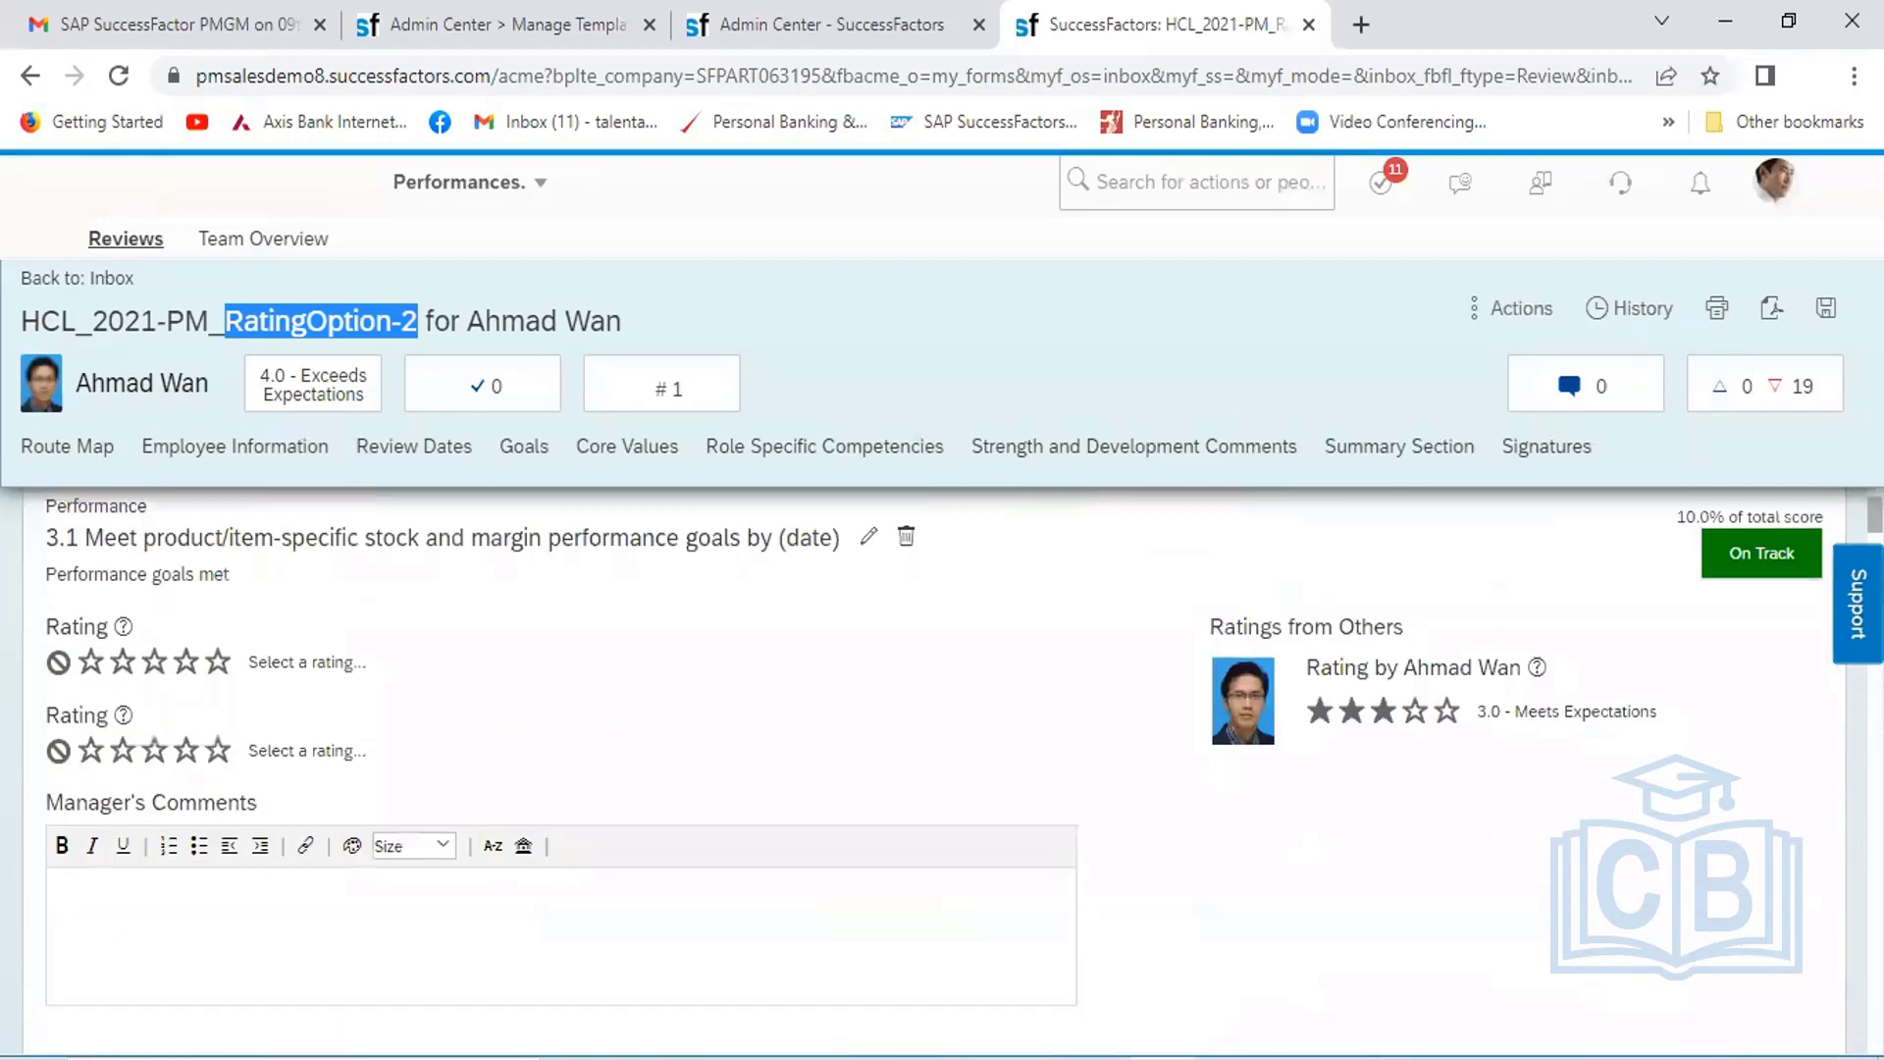
{"action": "scroll", "coordinate": [932, 766], "scroll_direction": "down", "scroll_amount": 20}
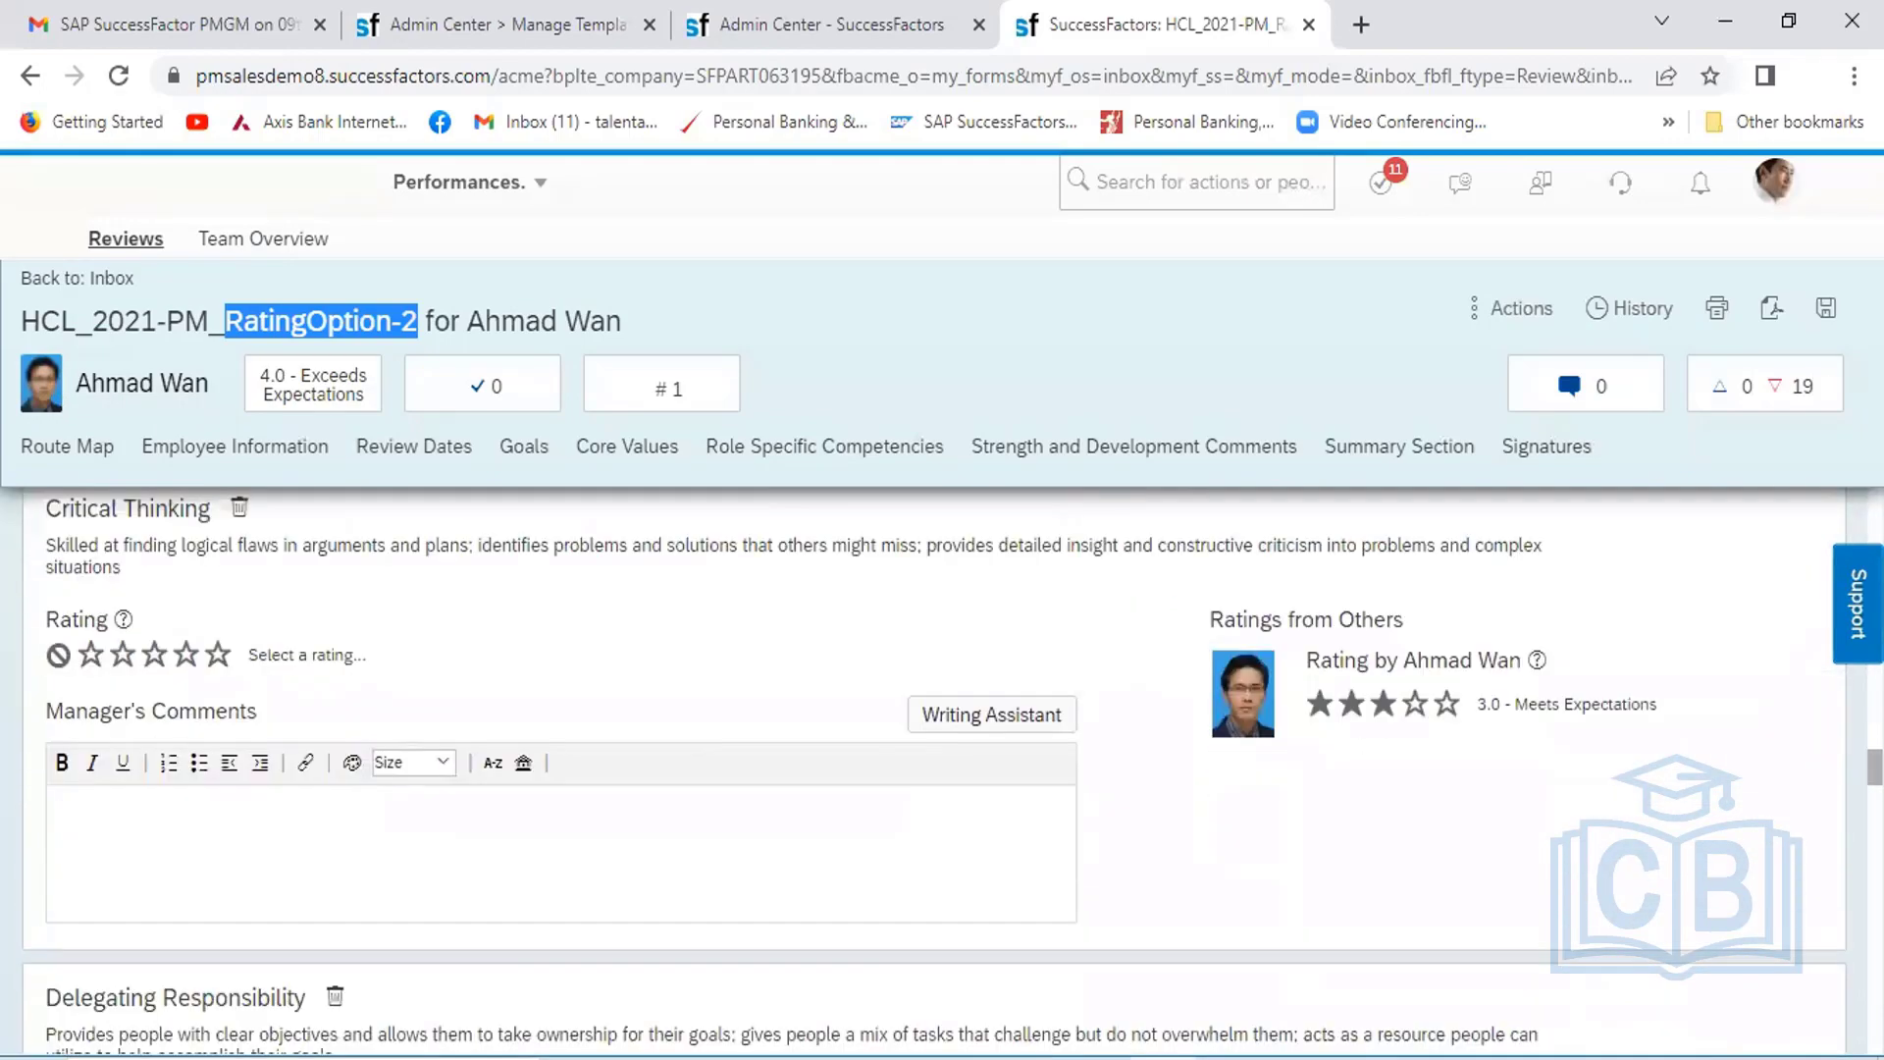
{"action": "scroll", "coordinate": [932, 766], "scroll_direction": "down", "scroll_amount": 15}
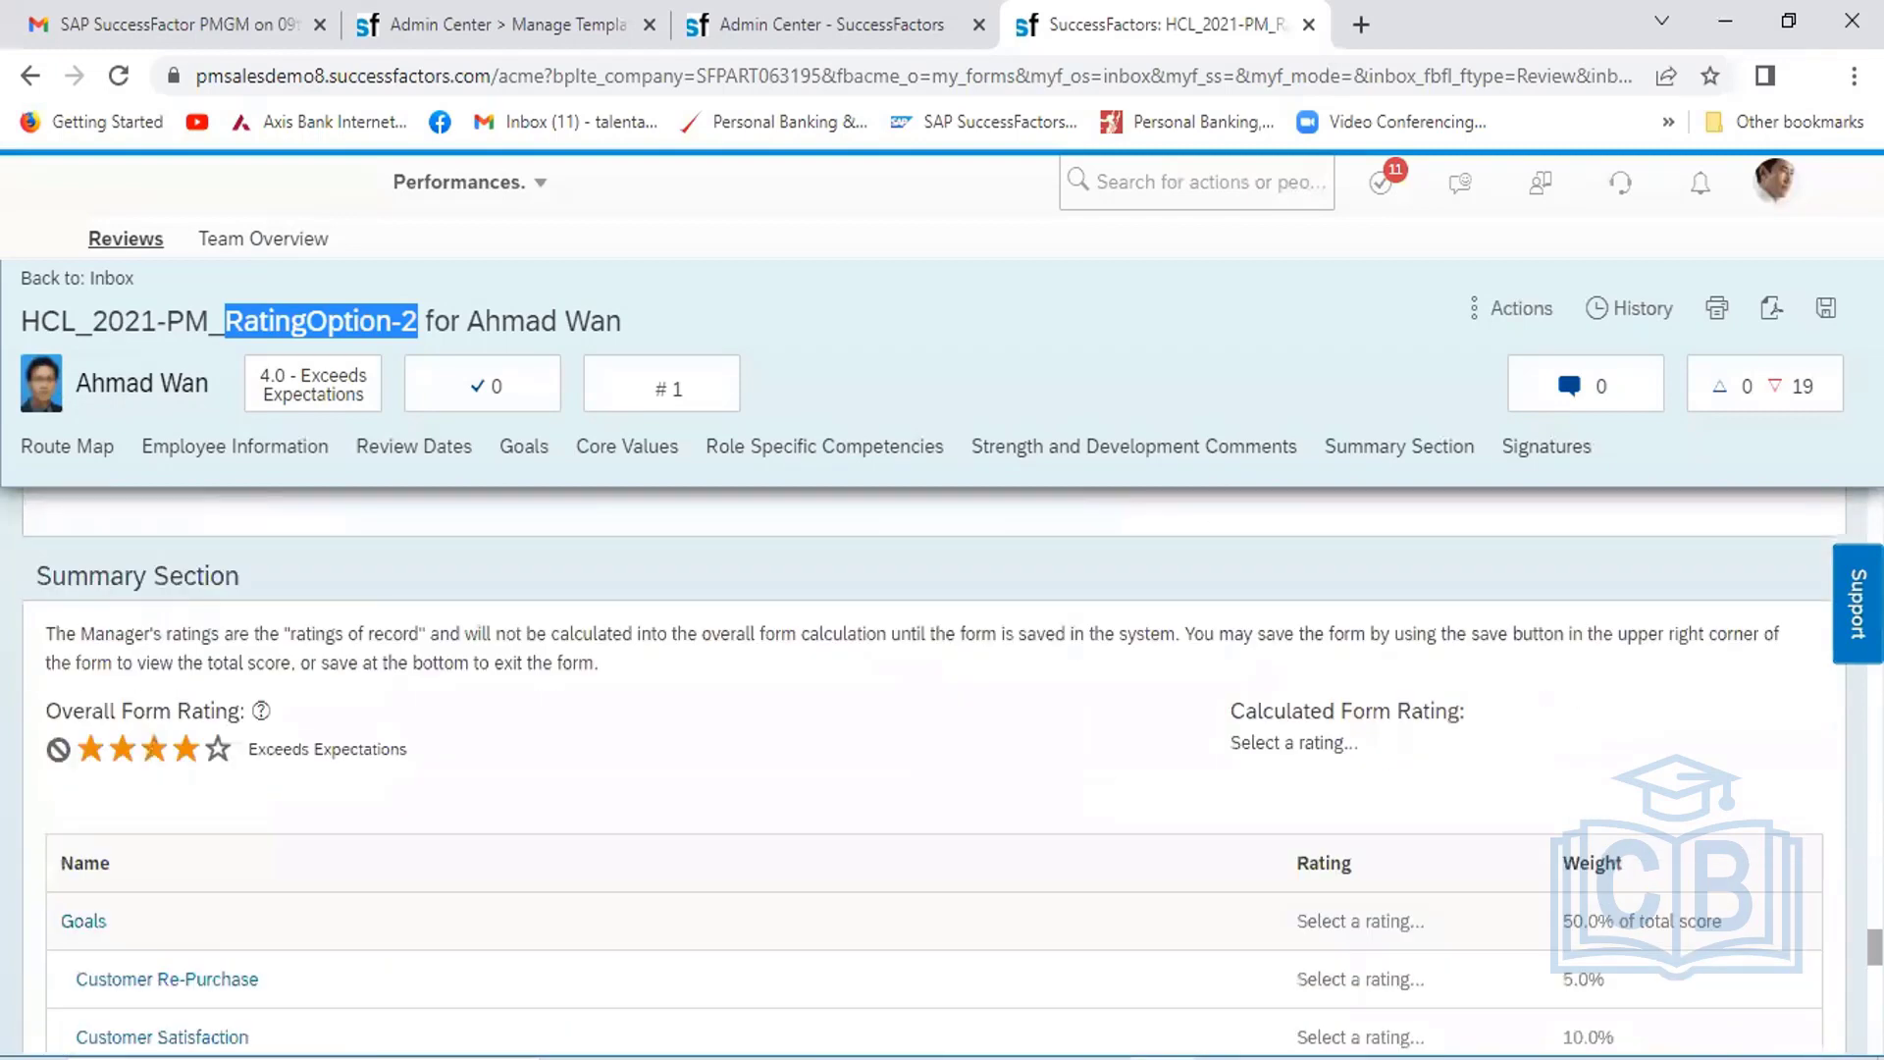
{"action": "scroll", "coordinate": [932, 766], "scroll_direction": "up", "scroll_amount": 5}
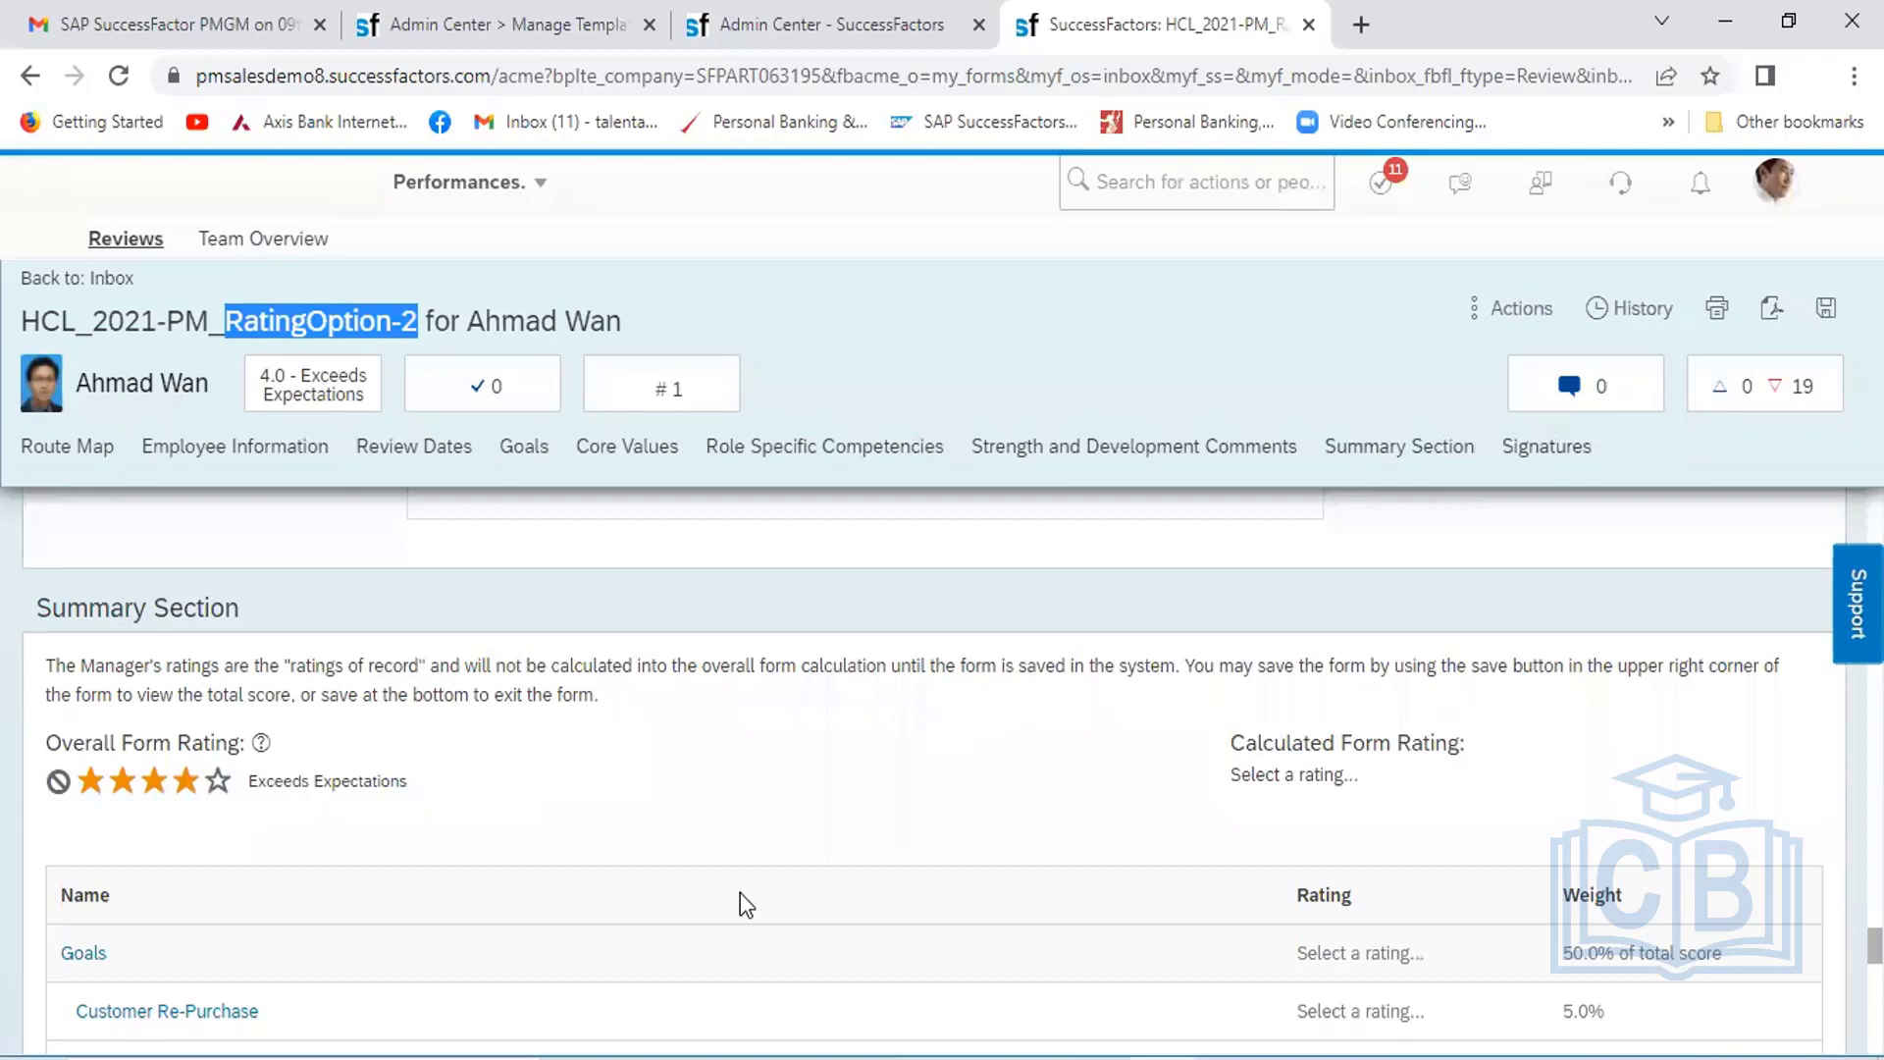
Switch to the ITM_6th Batch workbook in Excel and enter "Admin Tool" in B18 and "Delete Form" in C19 of the Performance Management sheet
{"action": "left_click", "coordinate": [1379, 1047]}
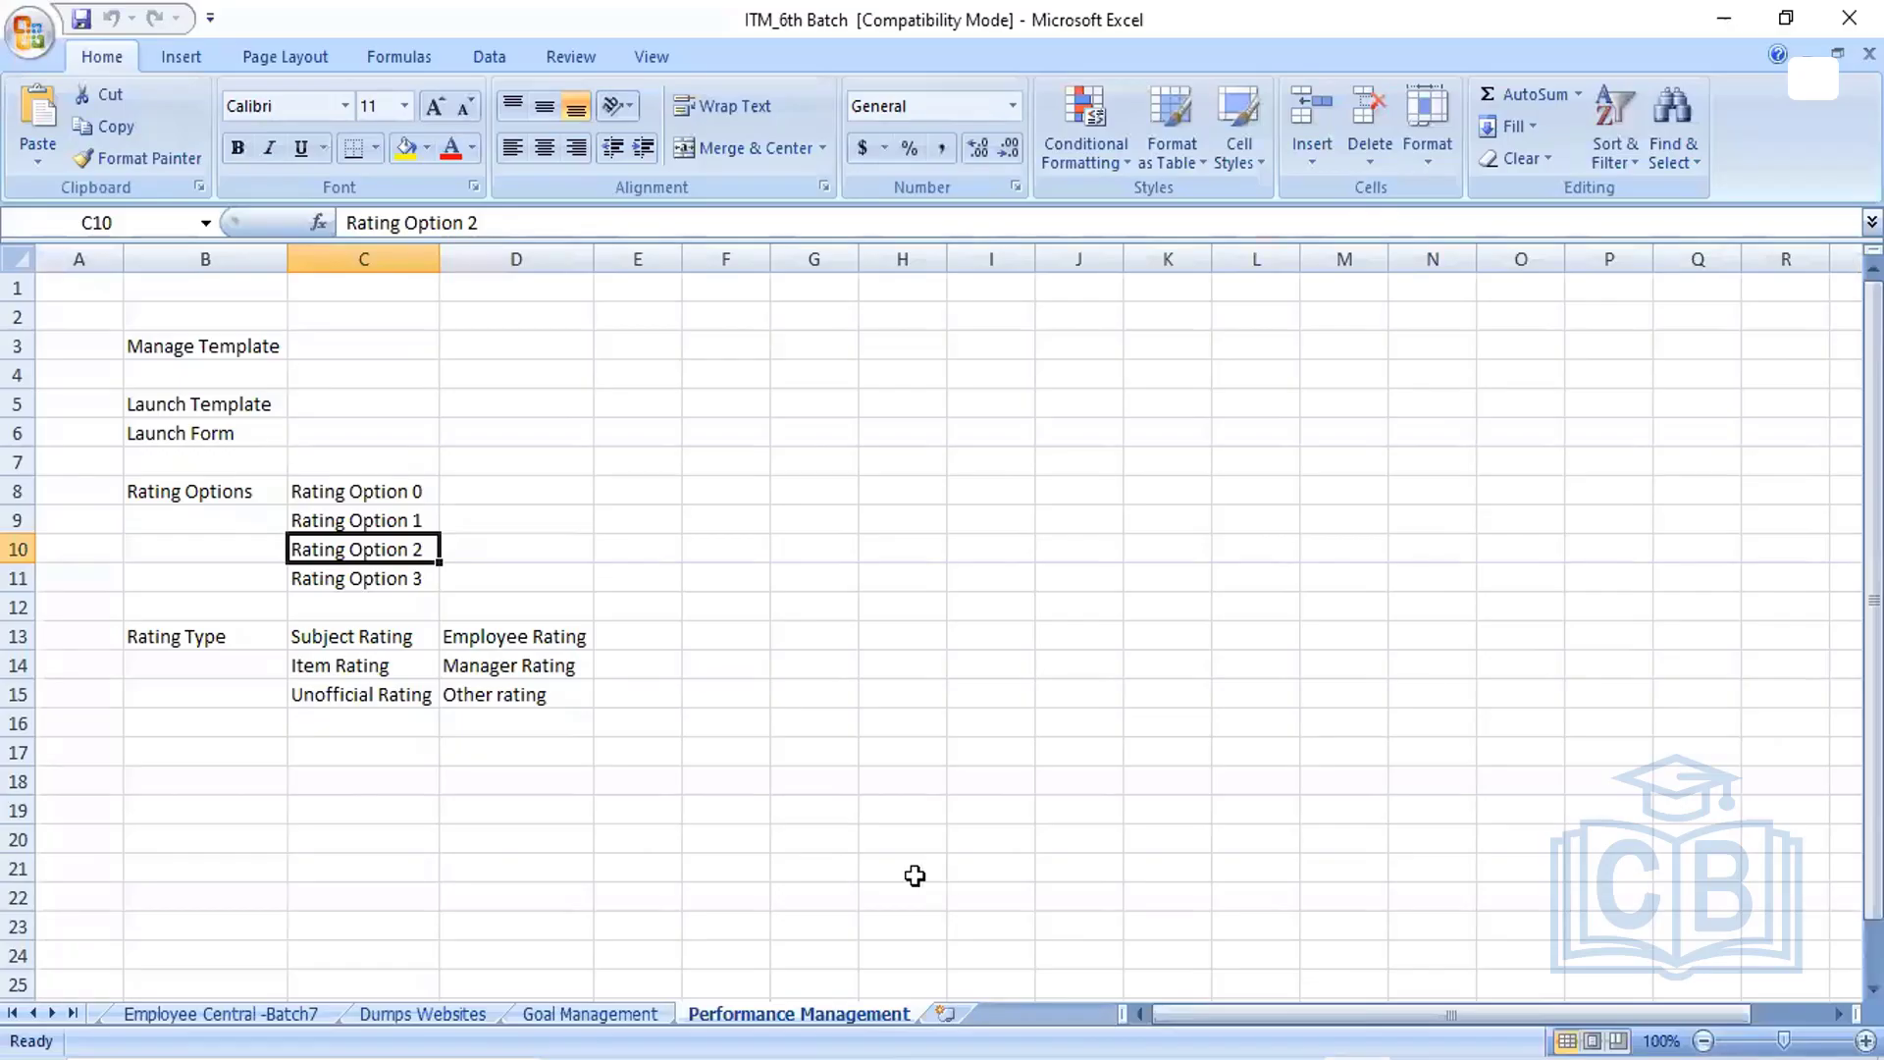
{"action": "left_click", "coordinate": [214, 791]}
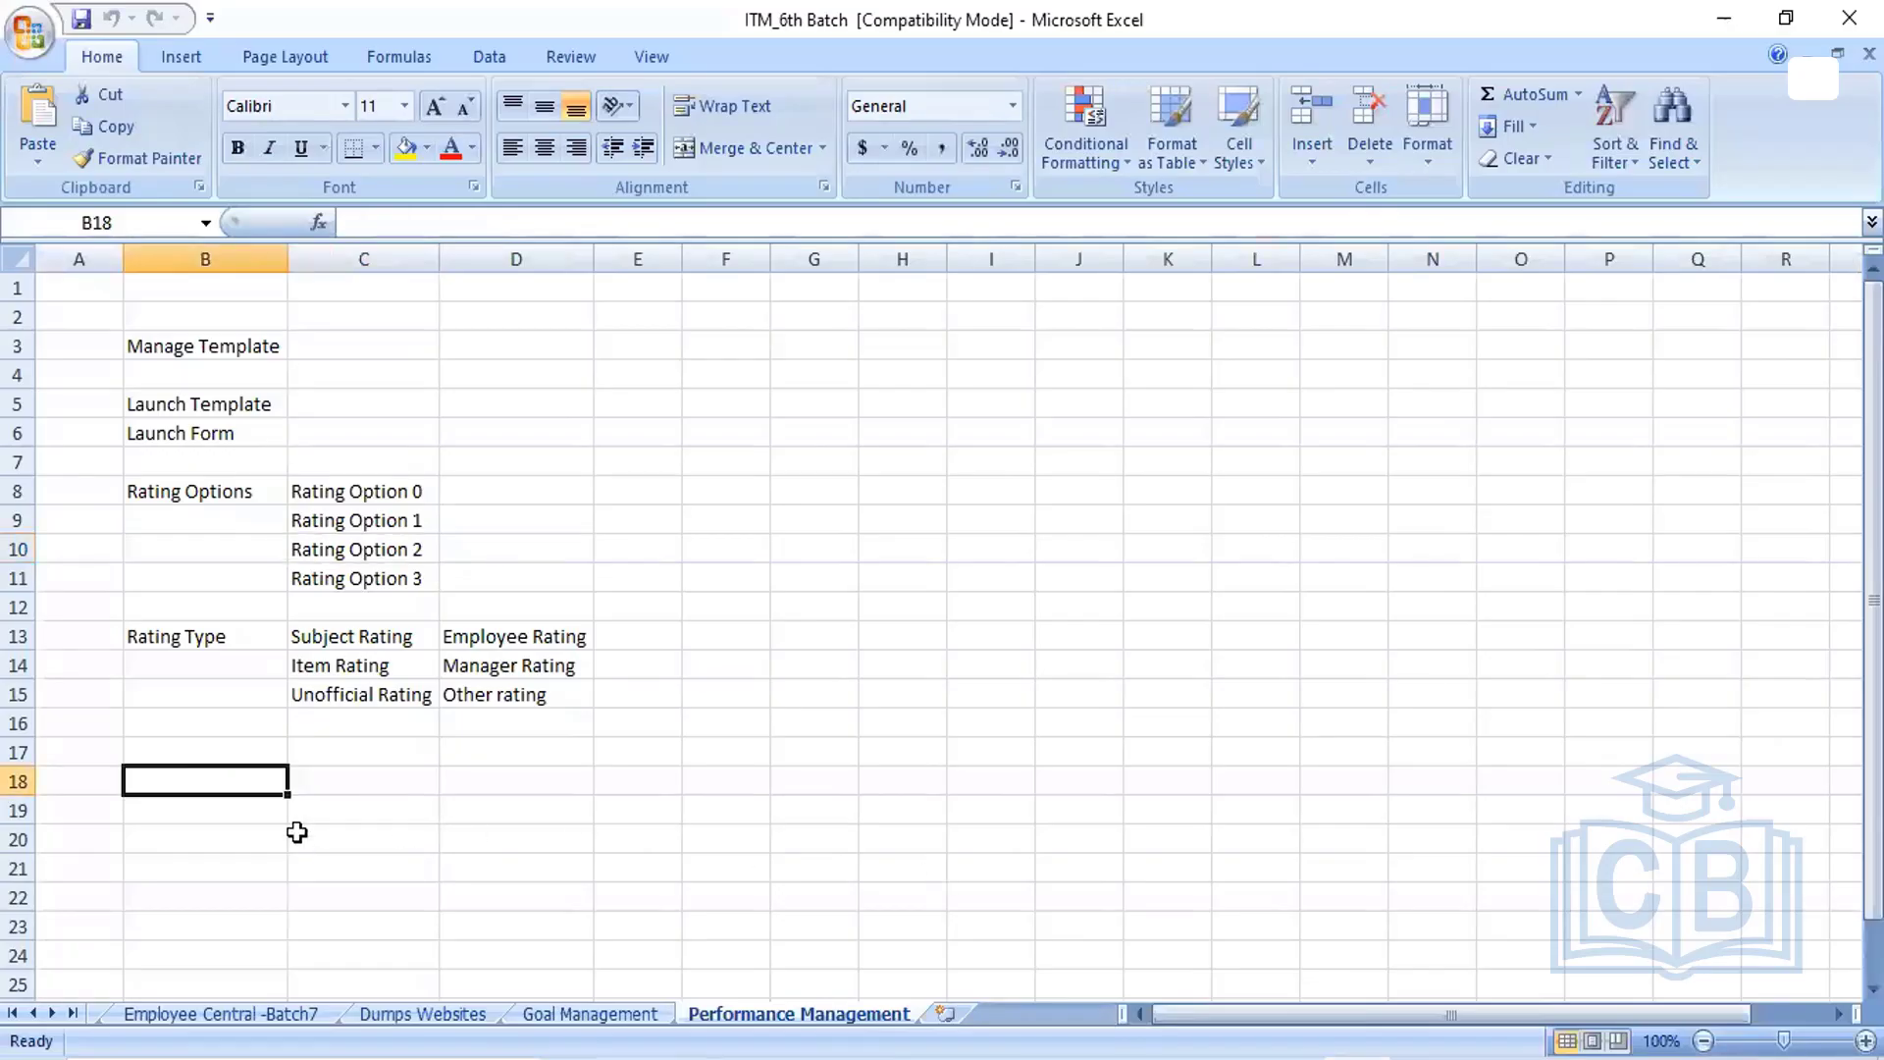
{"action": "type", "text": "Admin T"}
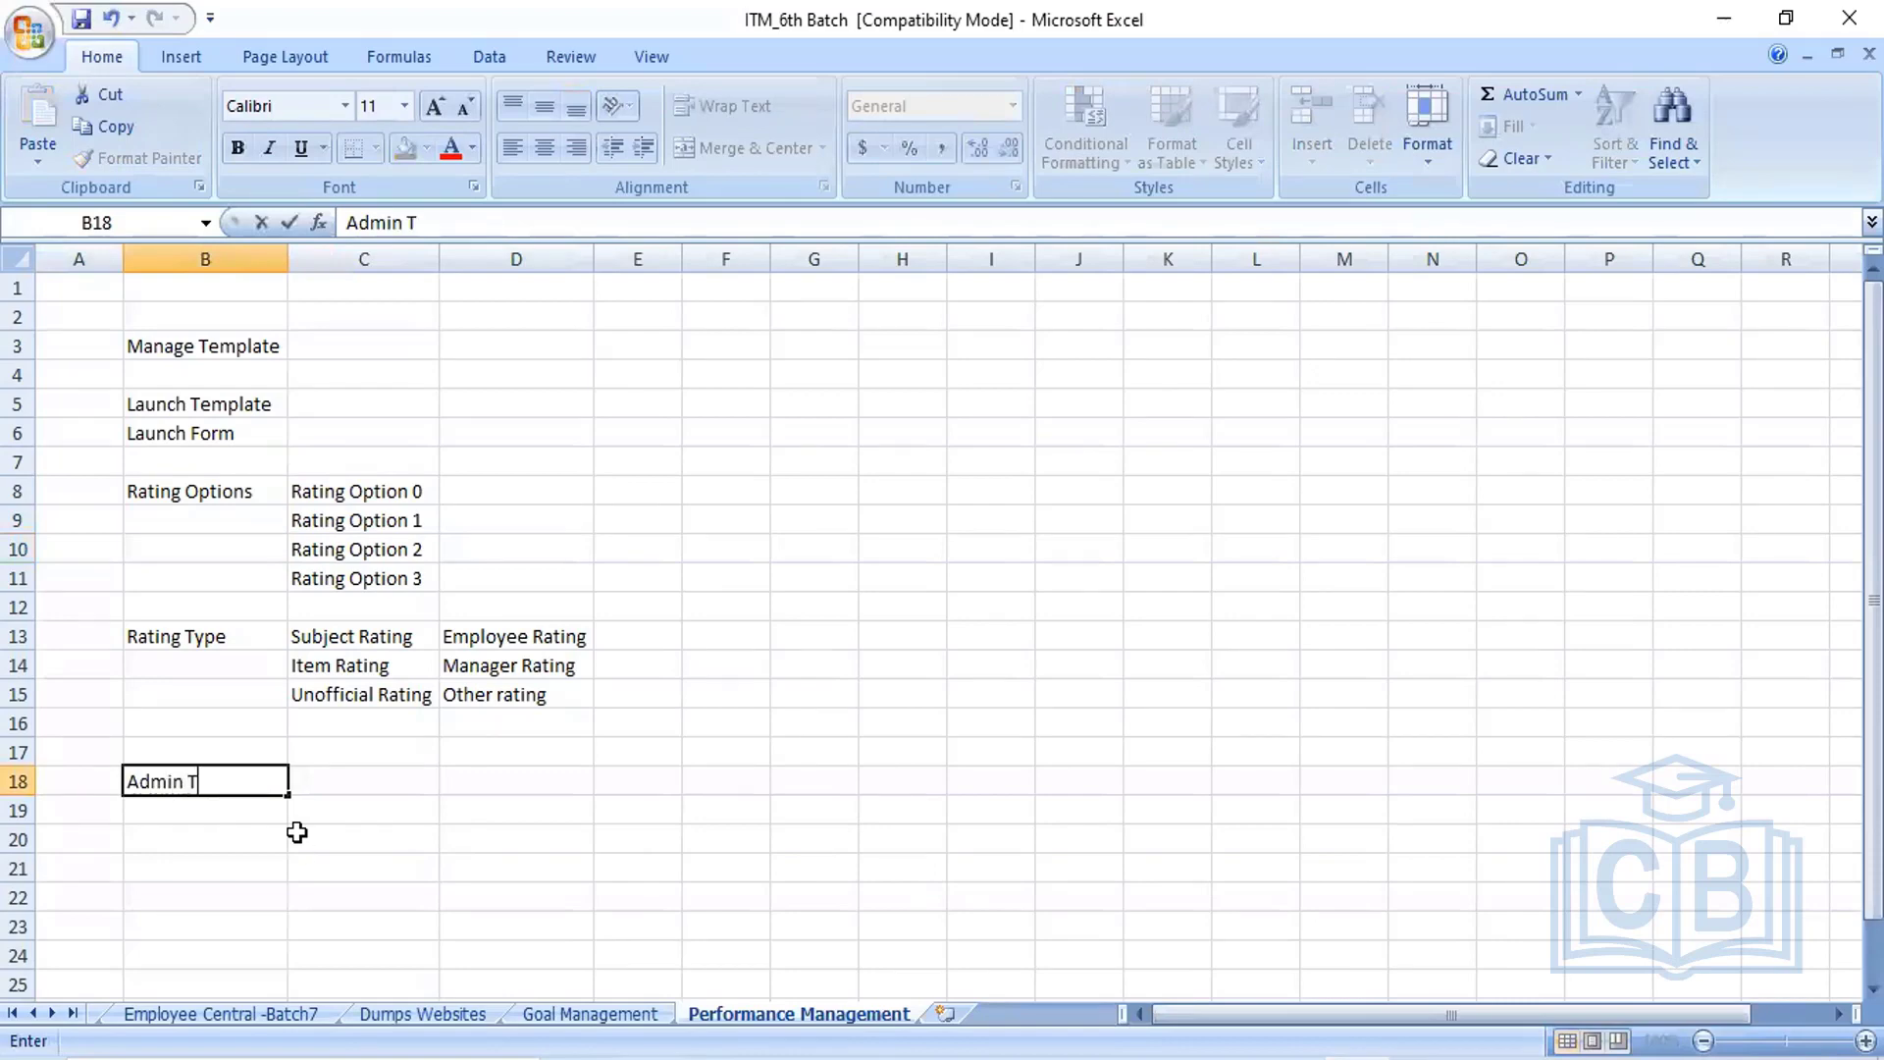
{"action": "type", "text": "ool"}
{"action": "left_click", "coordinate": [391, 815]}
{"action": "type", "text": "Dele"}
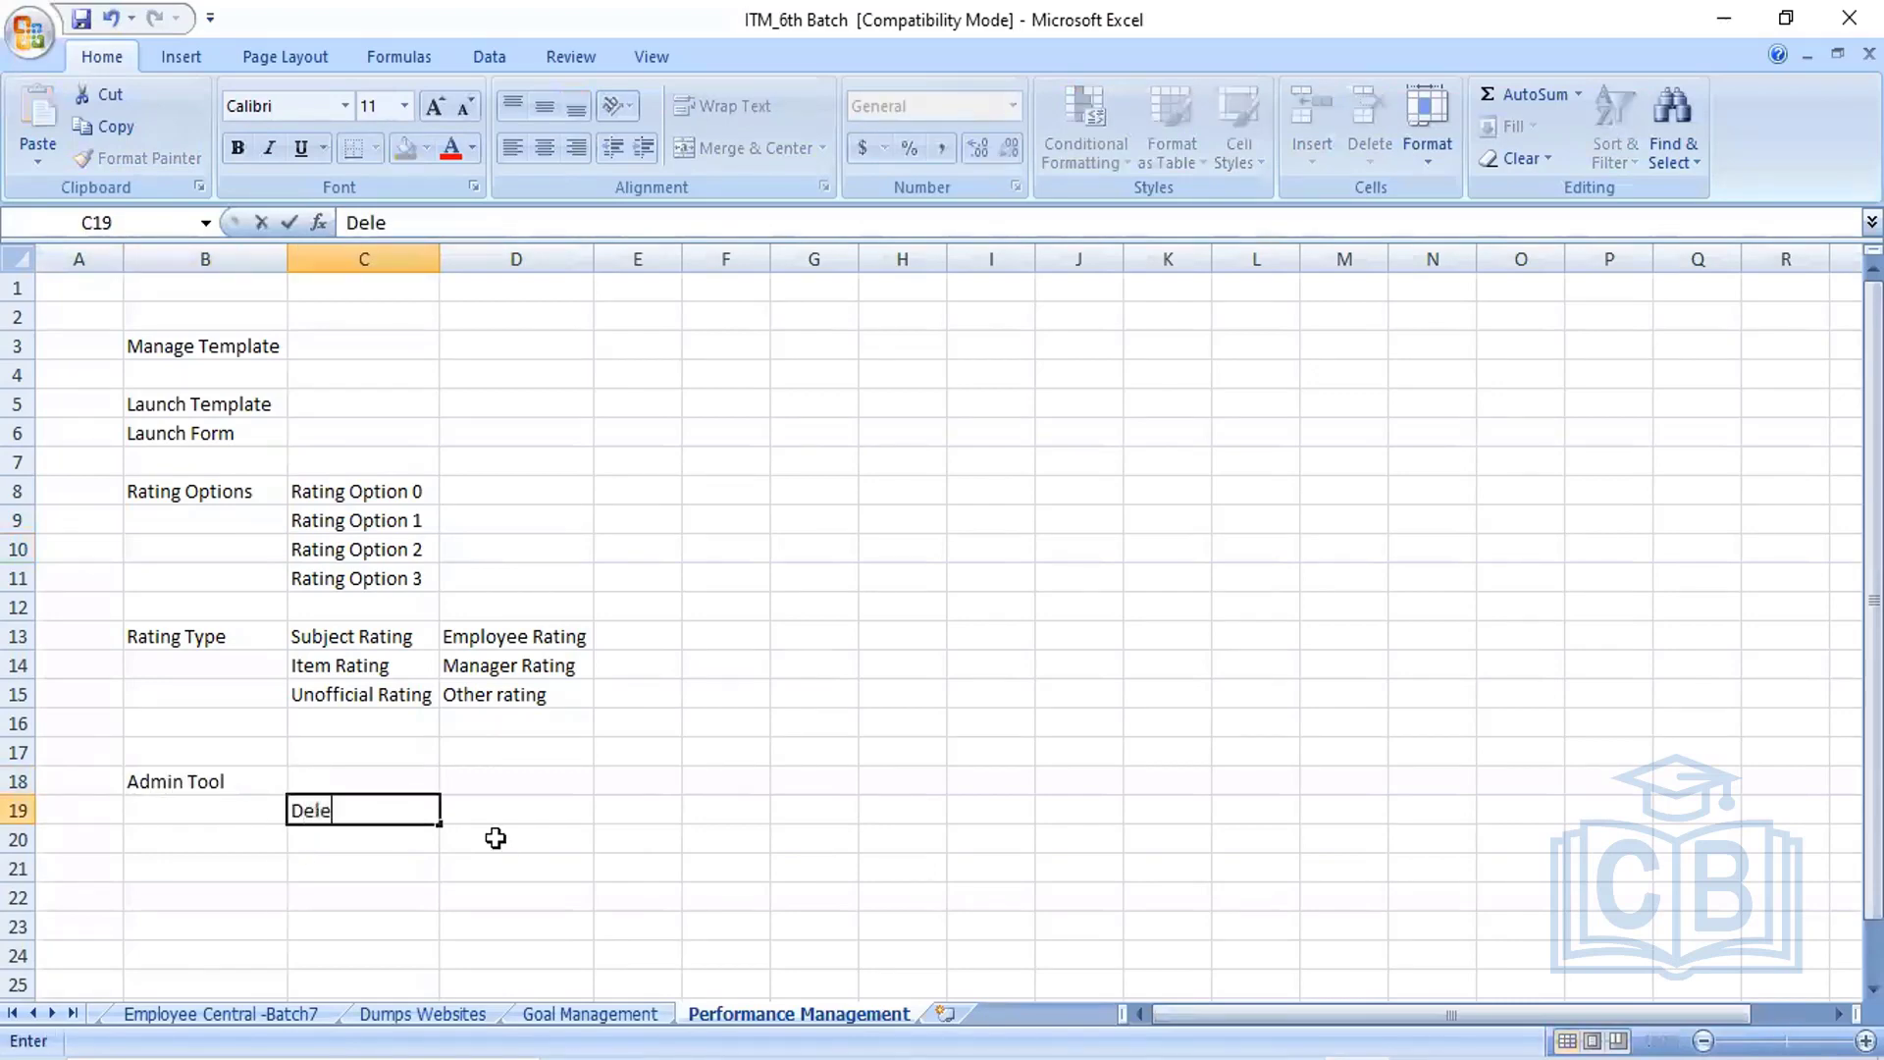
{"action": "type", "text": "te Form"}
Add "Restore Form" in C20 and "Modify Route Form" in C21 under the Admin Tool heading
{"action": "left_click", "coordinate": [395, 845]}
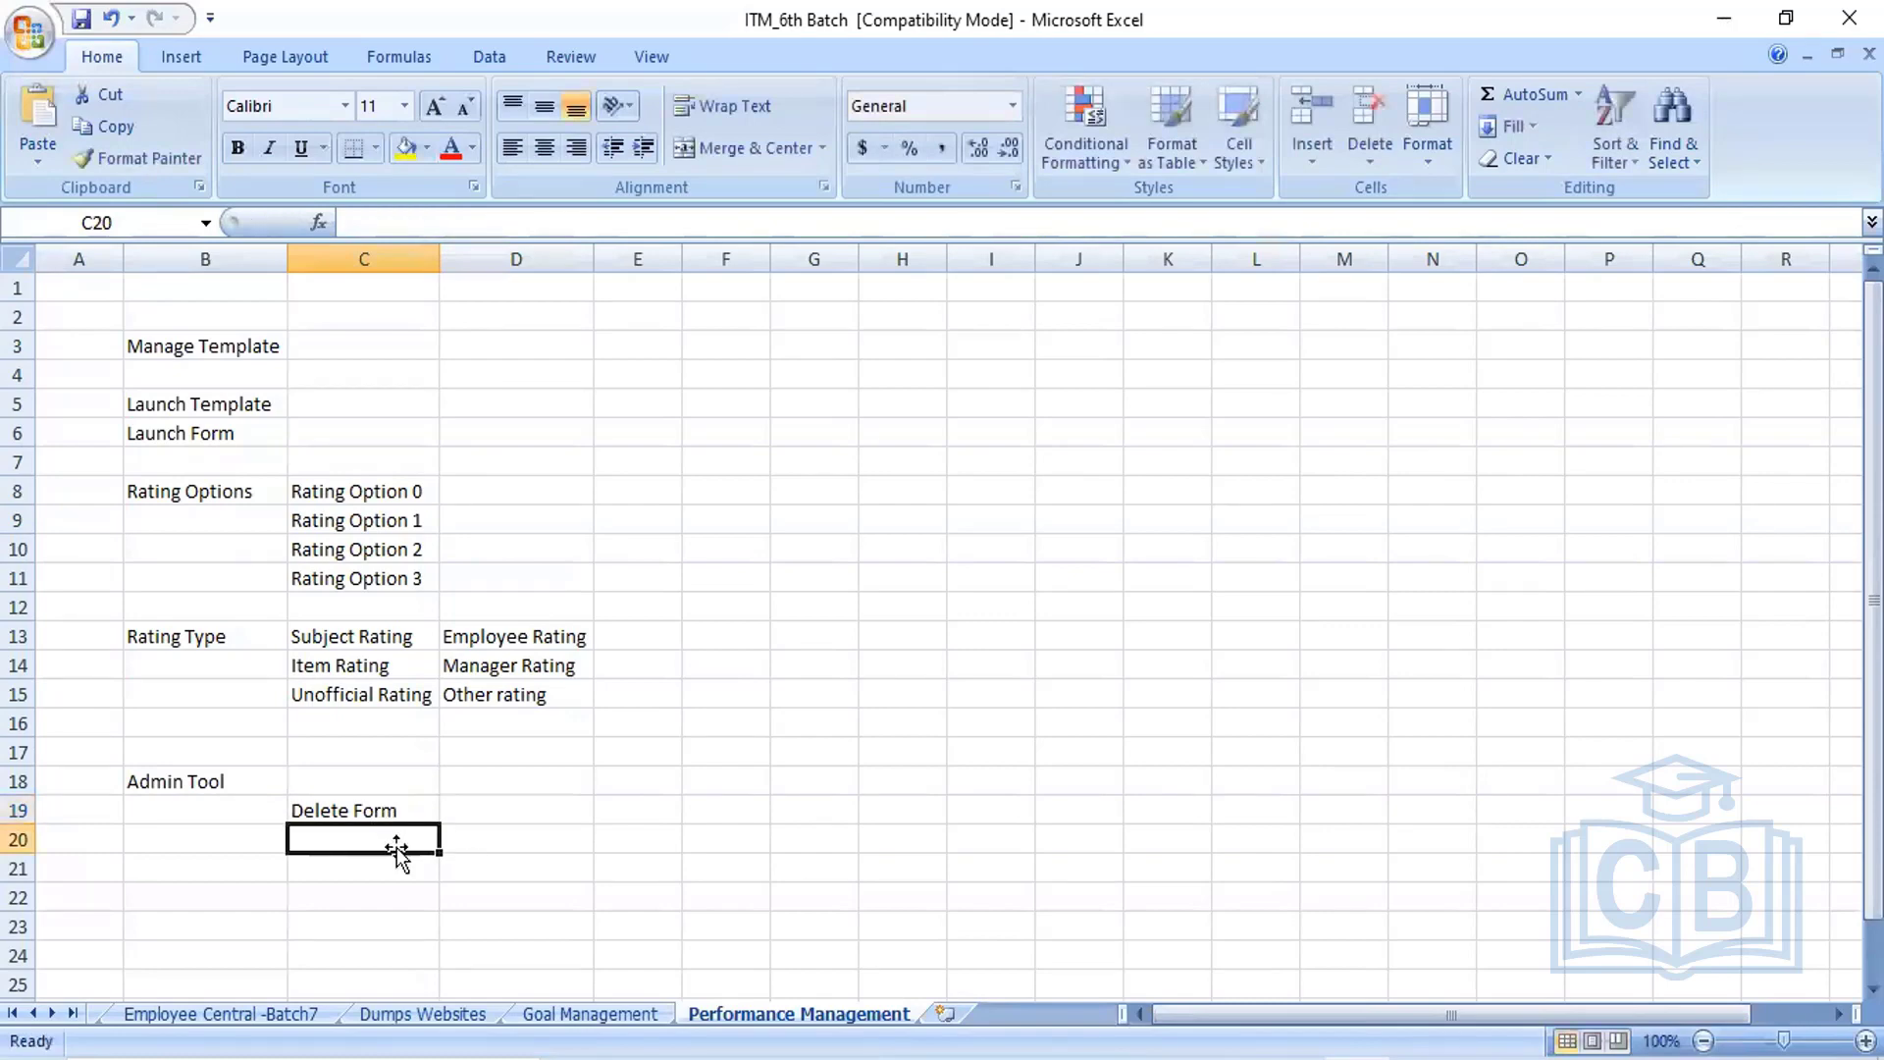
{"action": "type", "text": "Rest"}
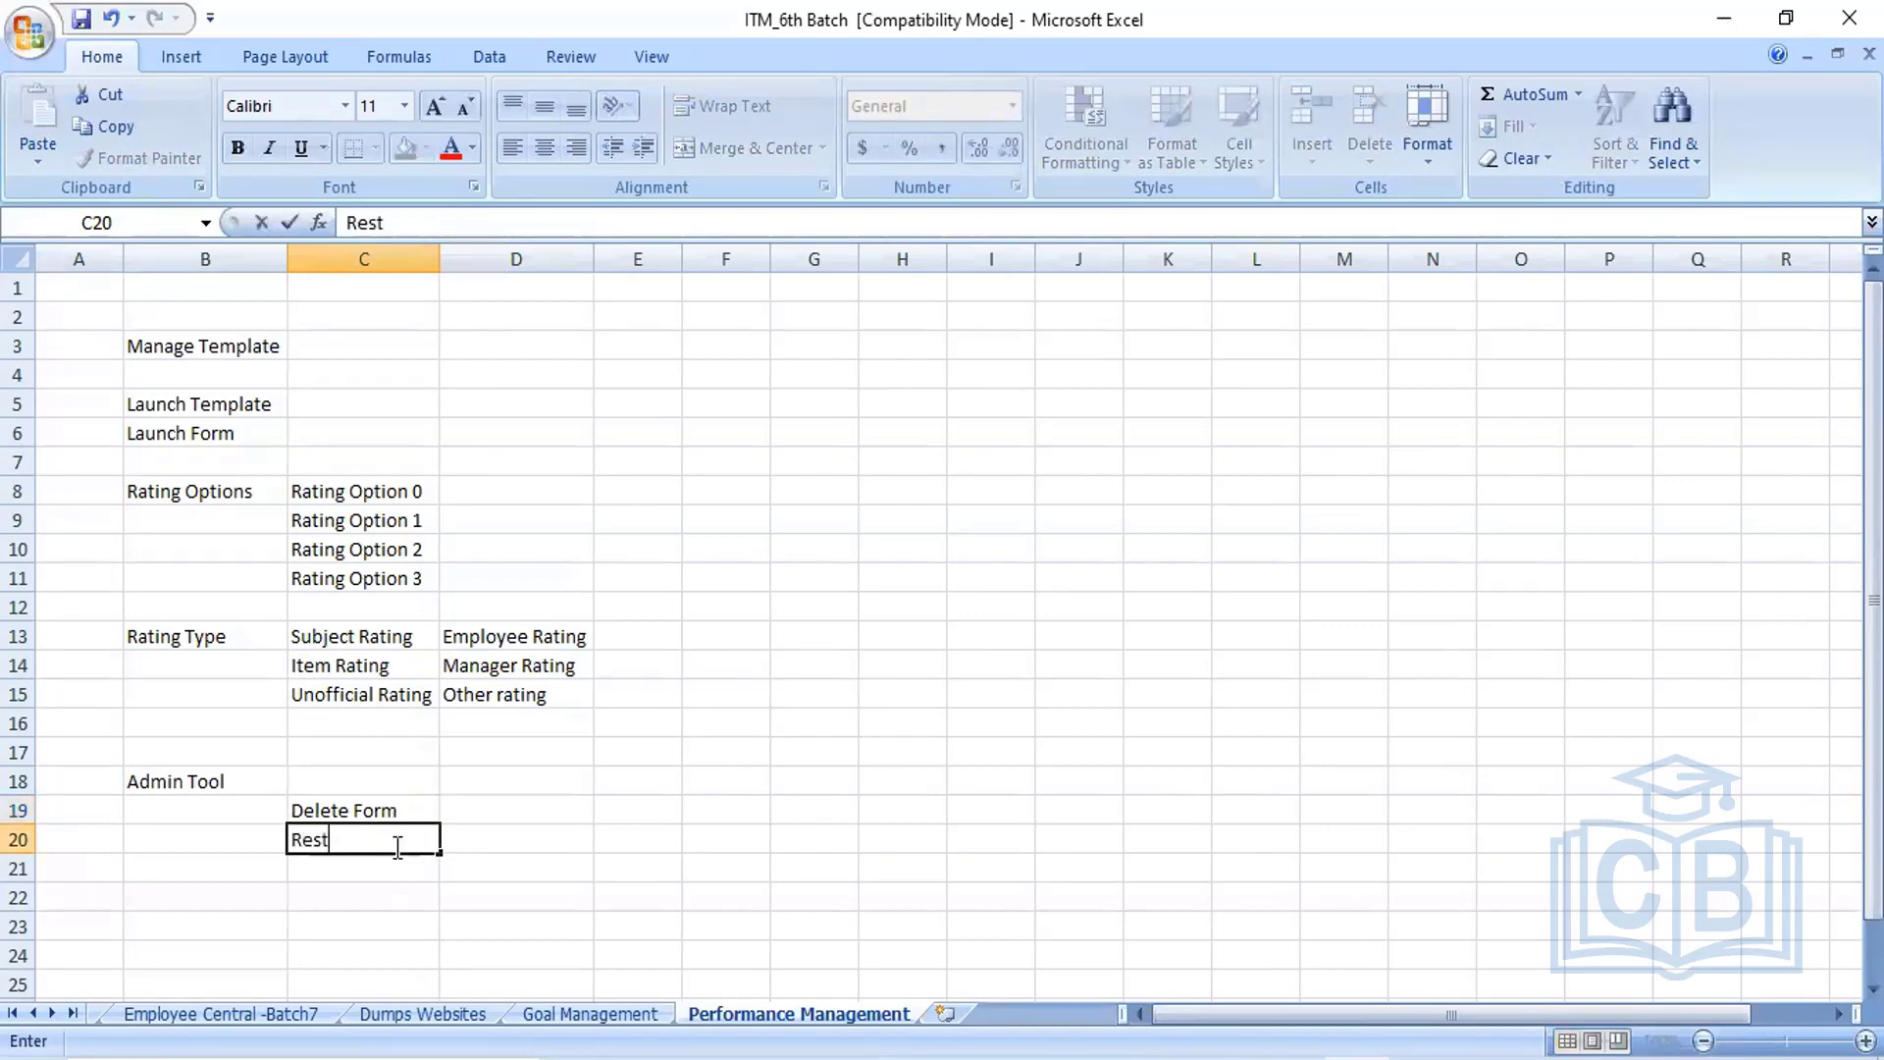
{"action": "type", "text": "ore Form"}
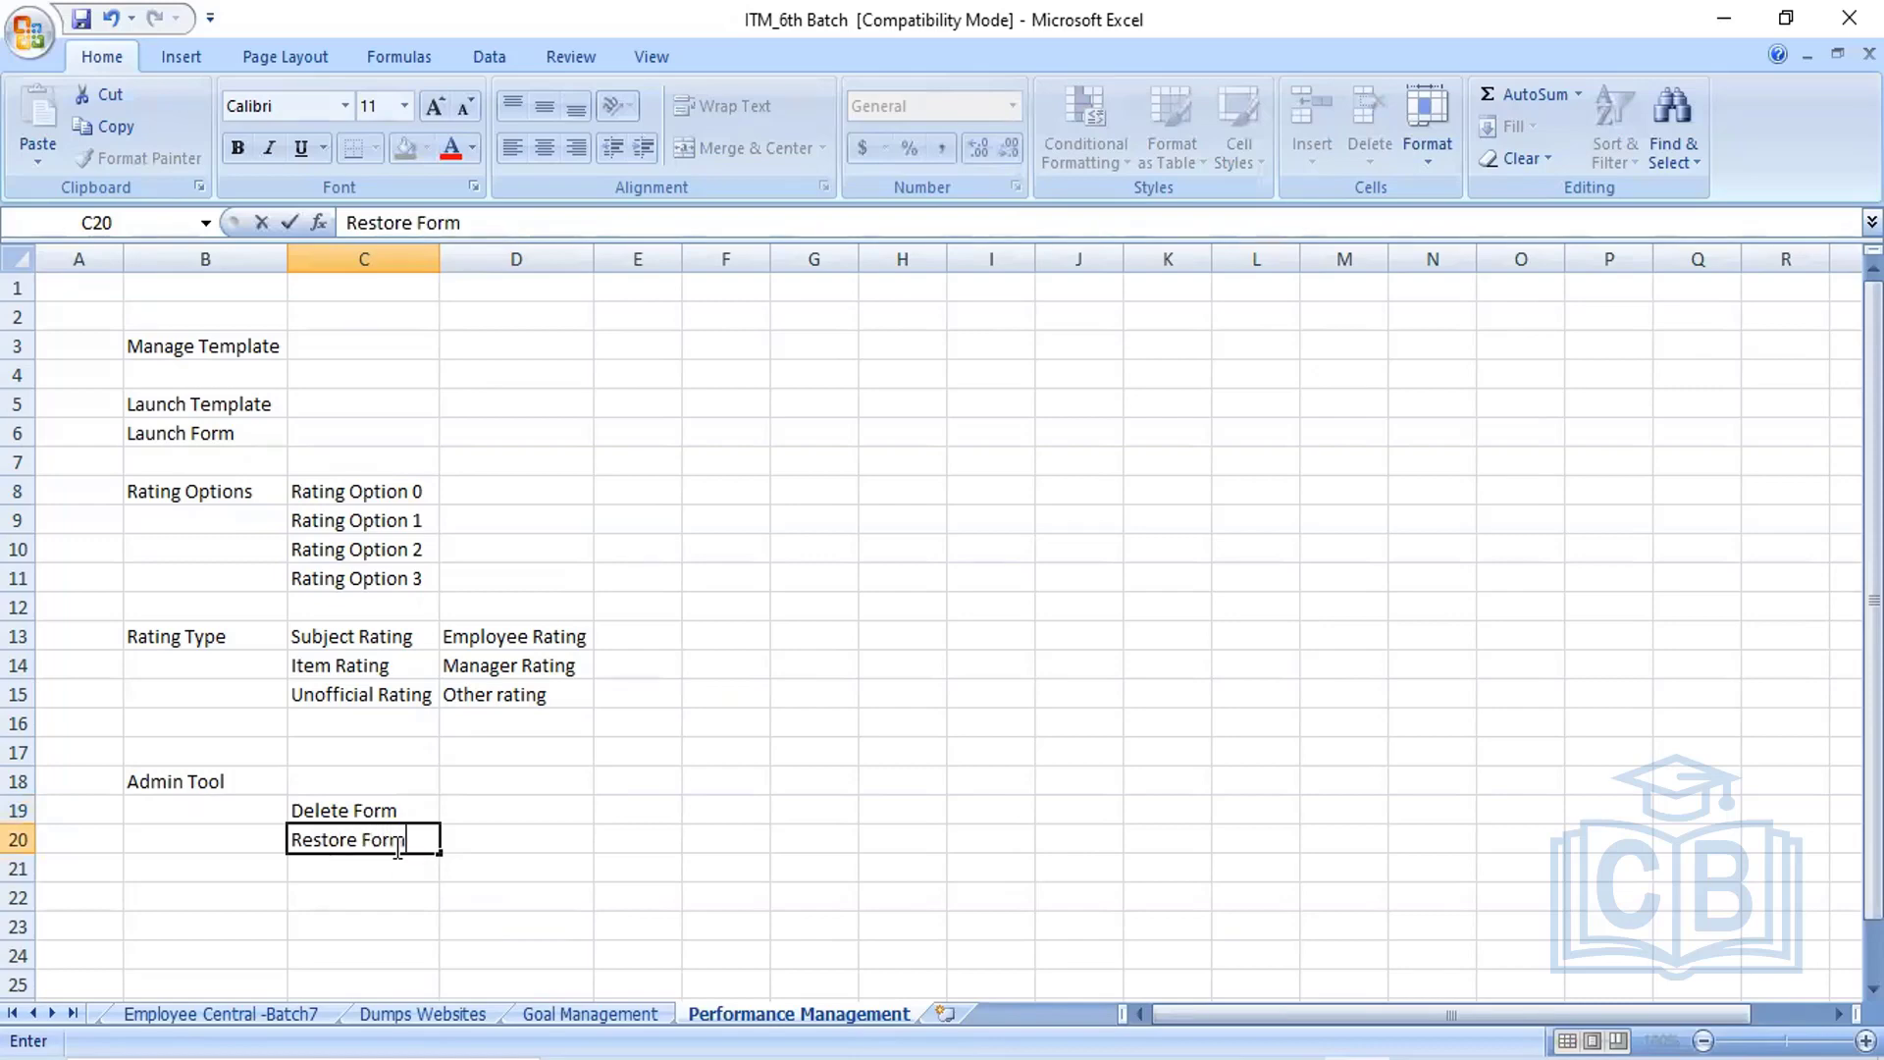
{"action": "left_click", "coordinate": [587, 818]}
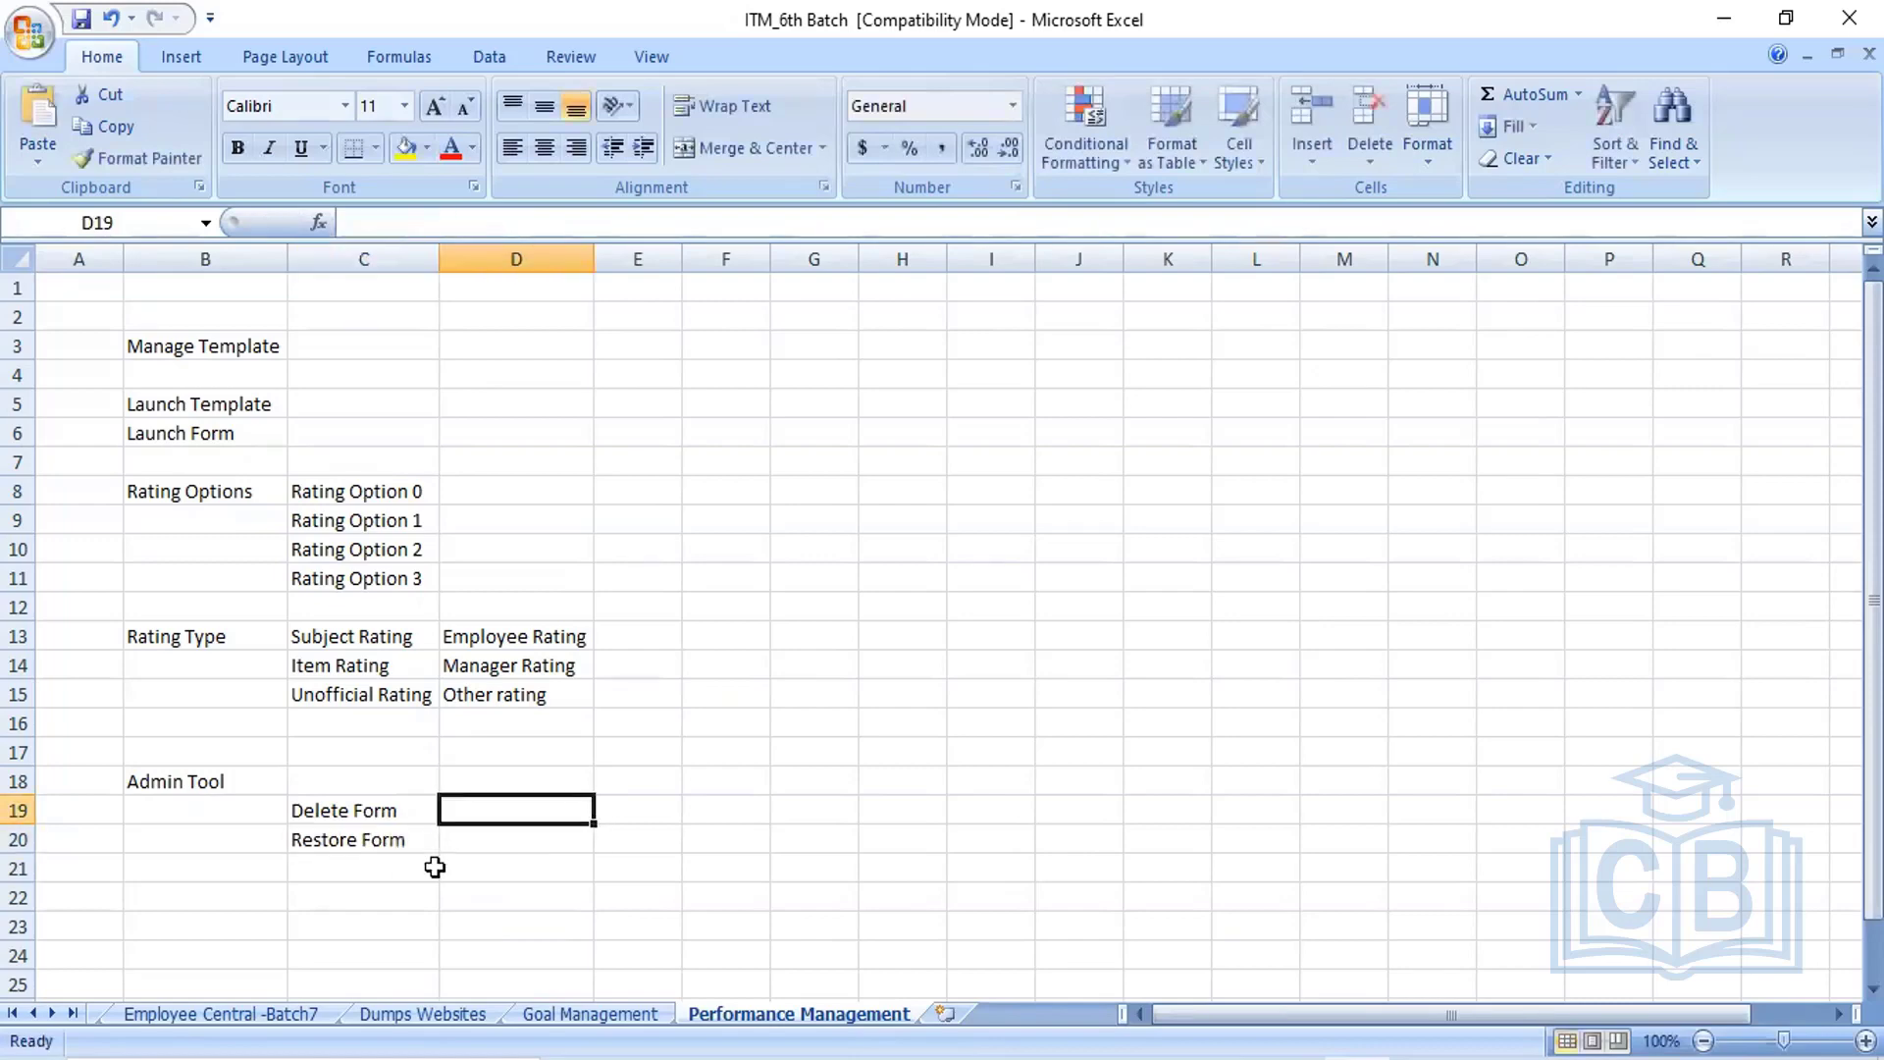
{"action": "left_click", "coordinate": [328, 869]}
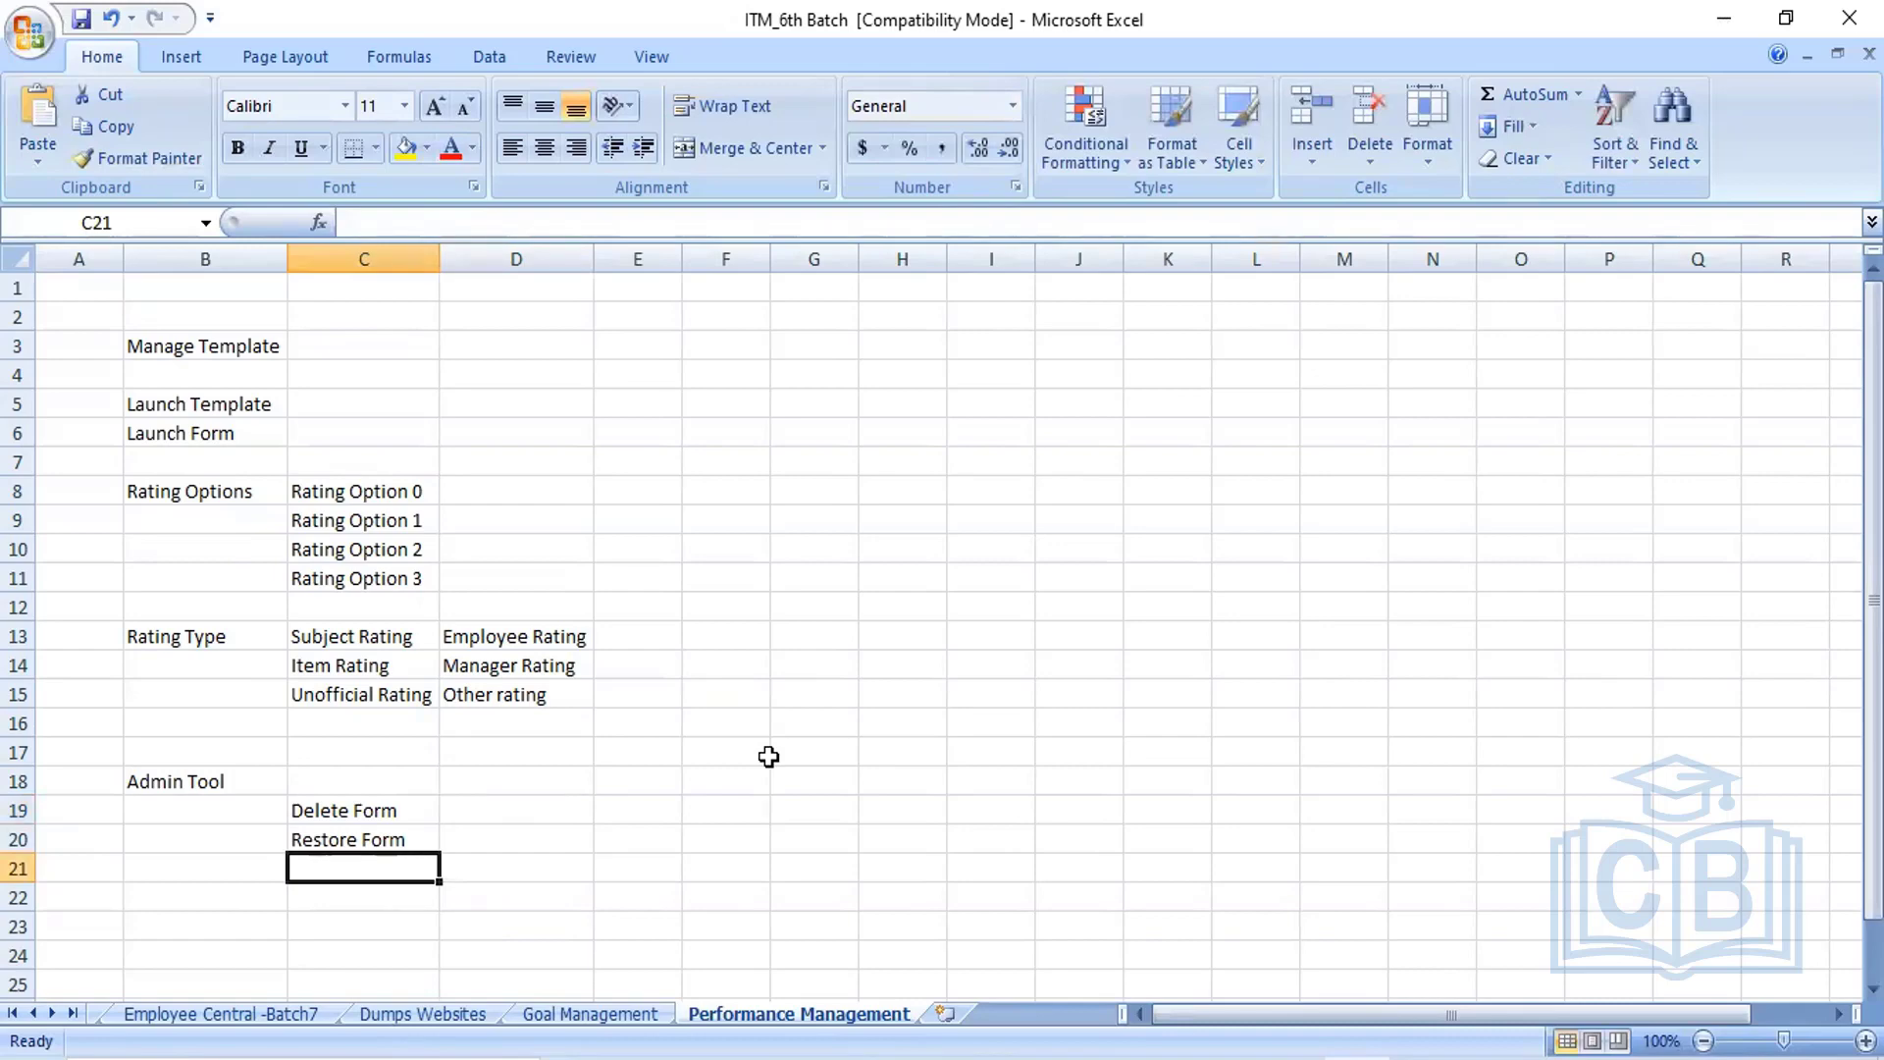
{"action": "type", "text": "Mo"}
{"action": "type", "text": "di"}
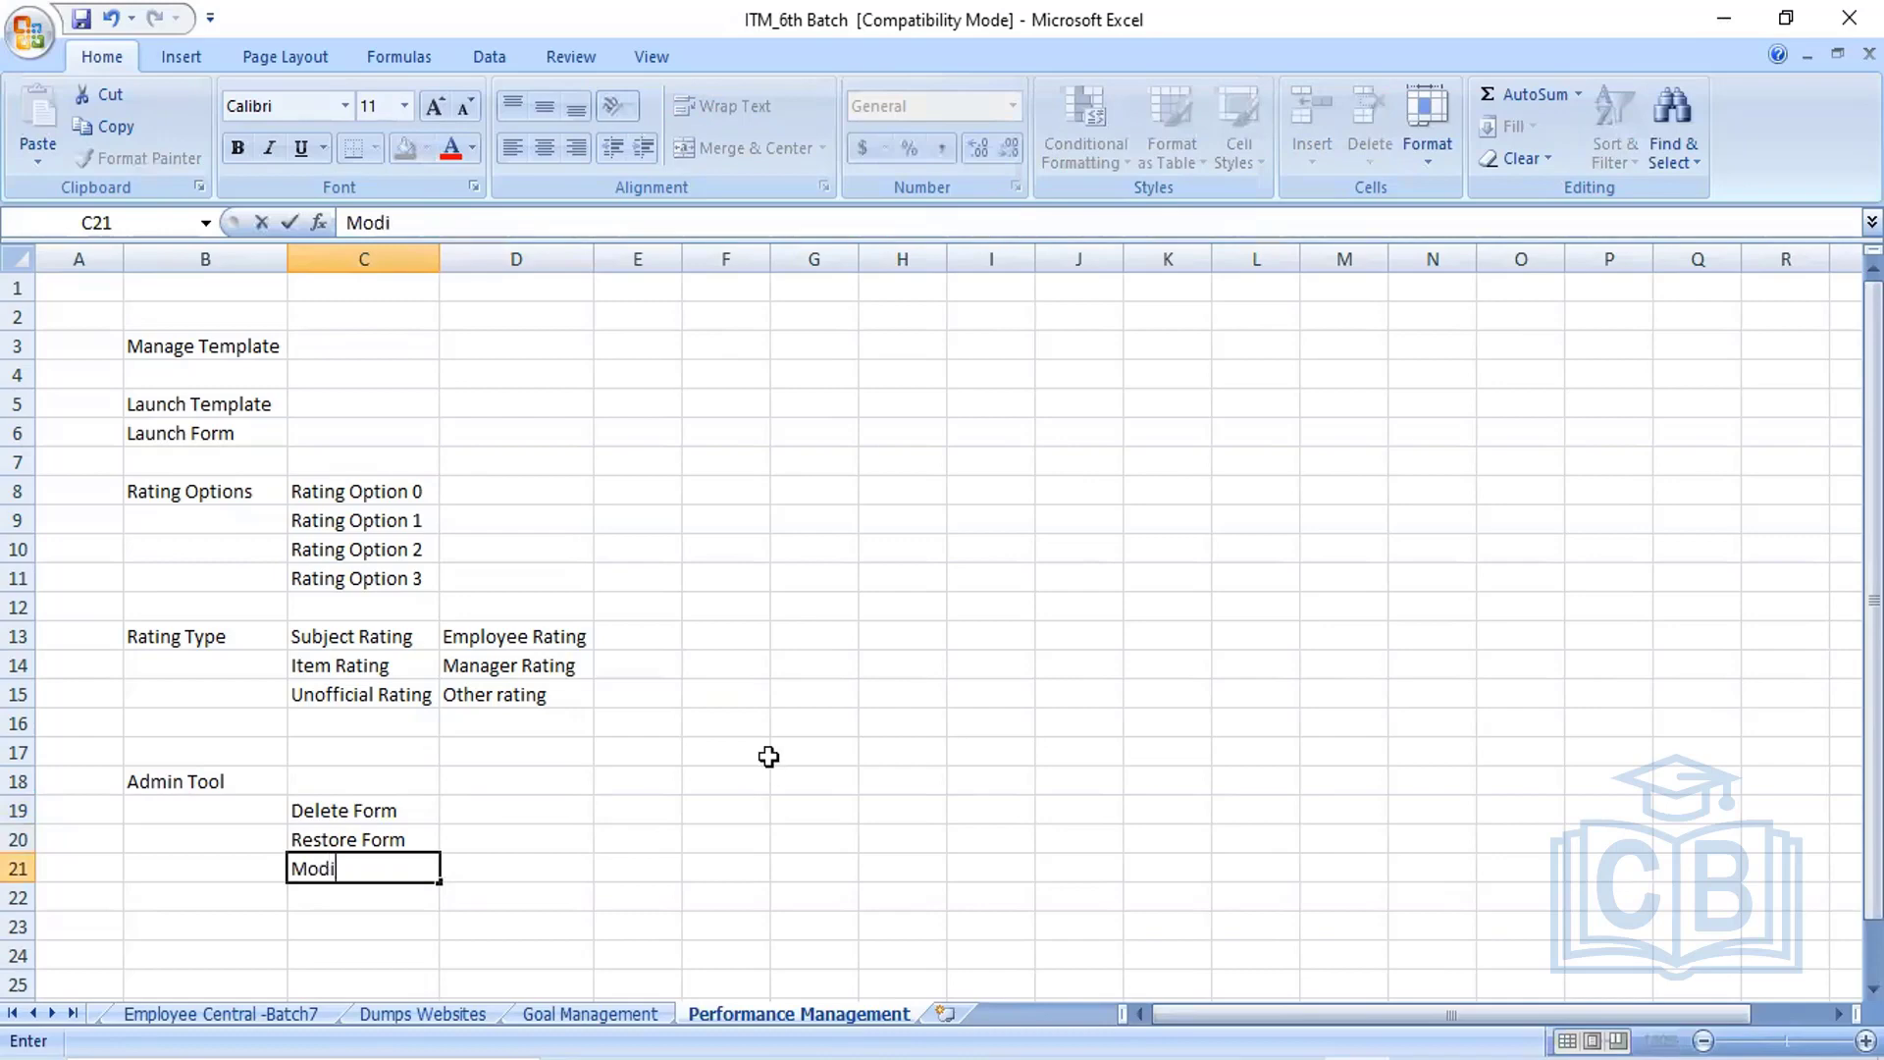
{"action": "type", "text": "fy Rout"}
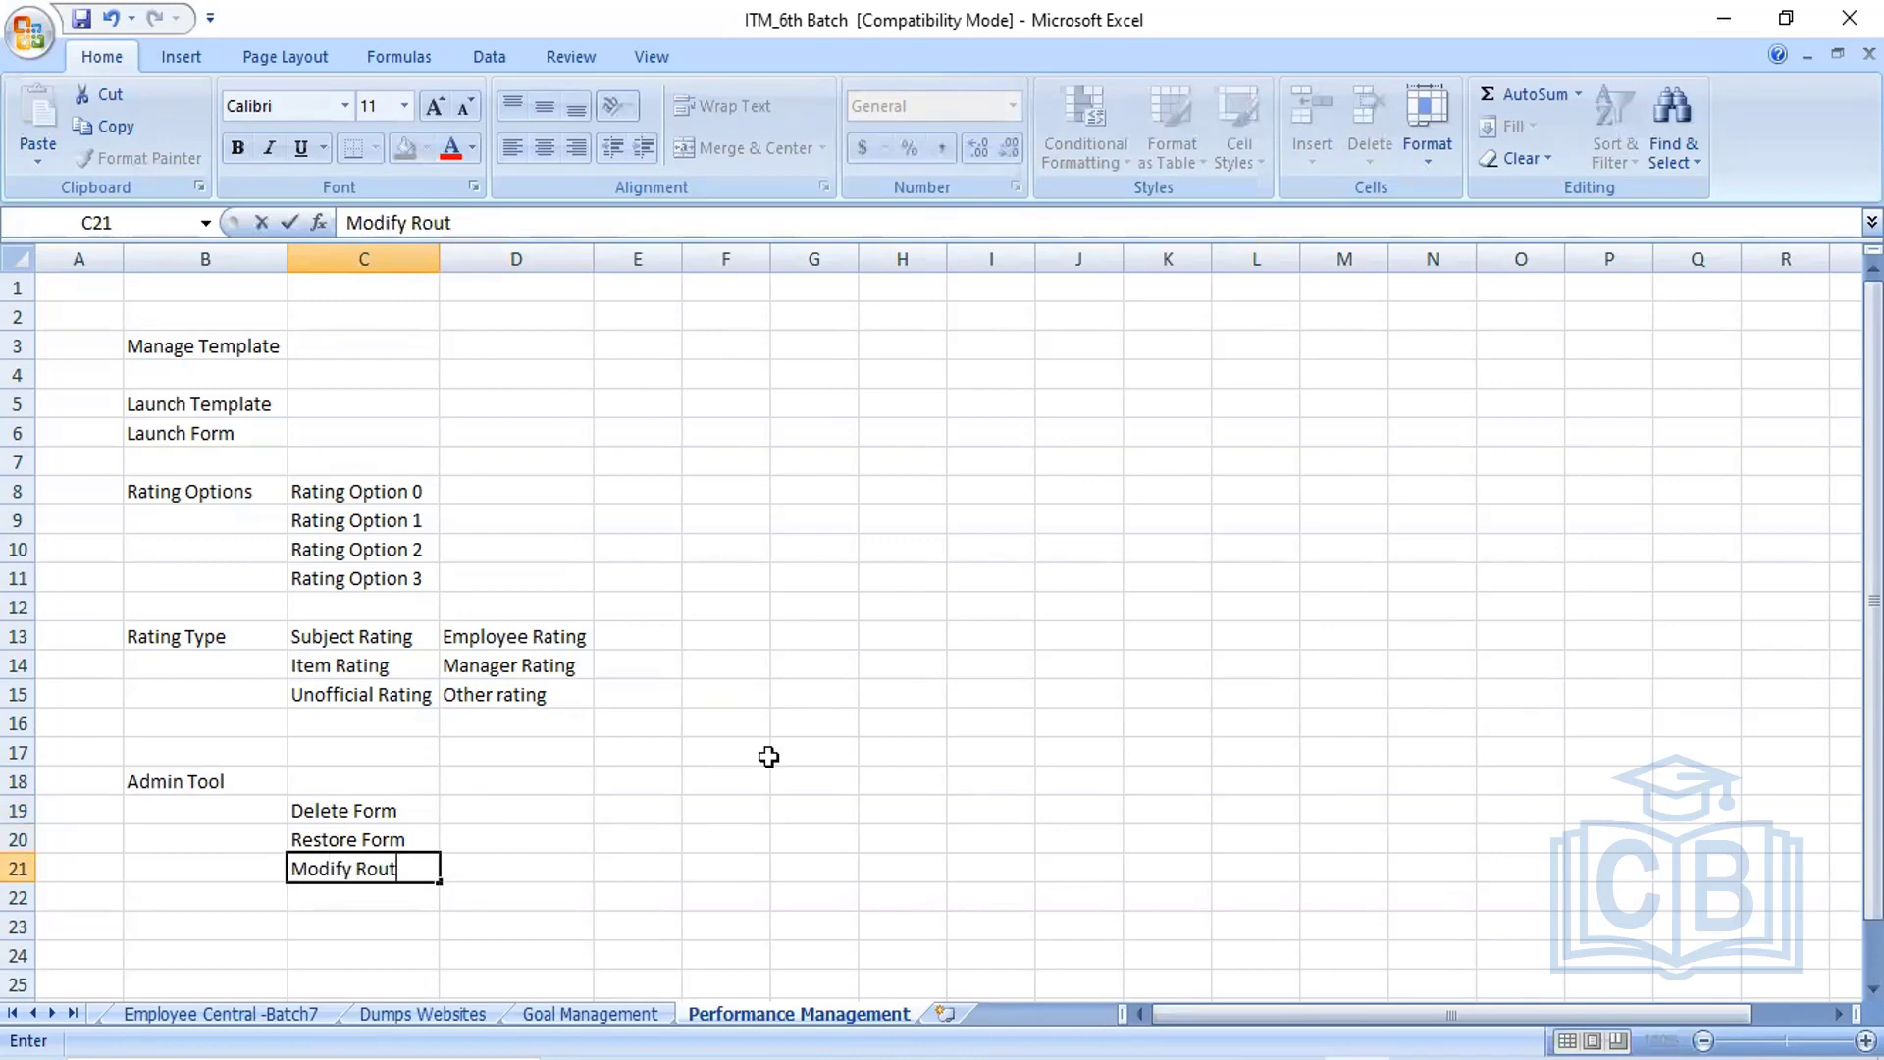
{"action": "type", "text": "e Form"}
{"action": "left_click", "coordinate": [546, 790]}
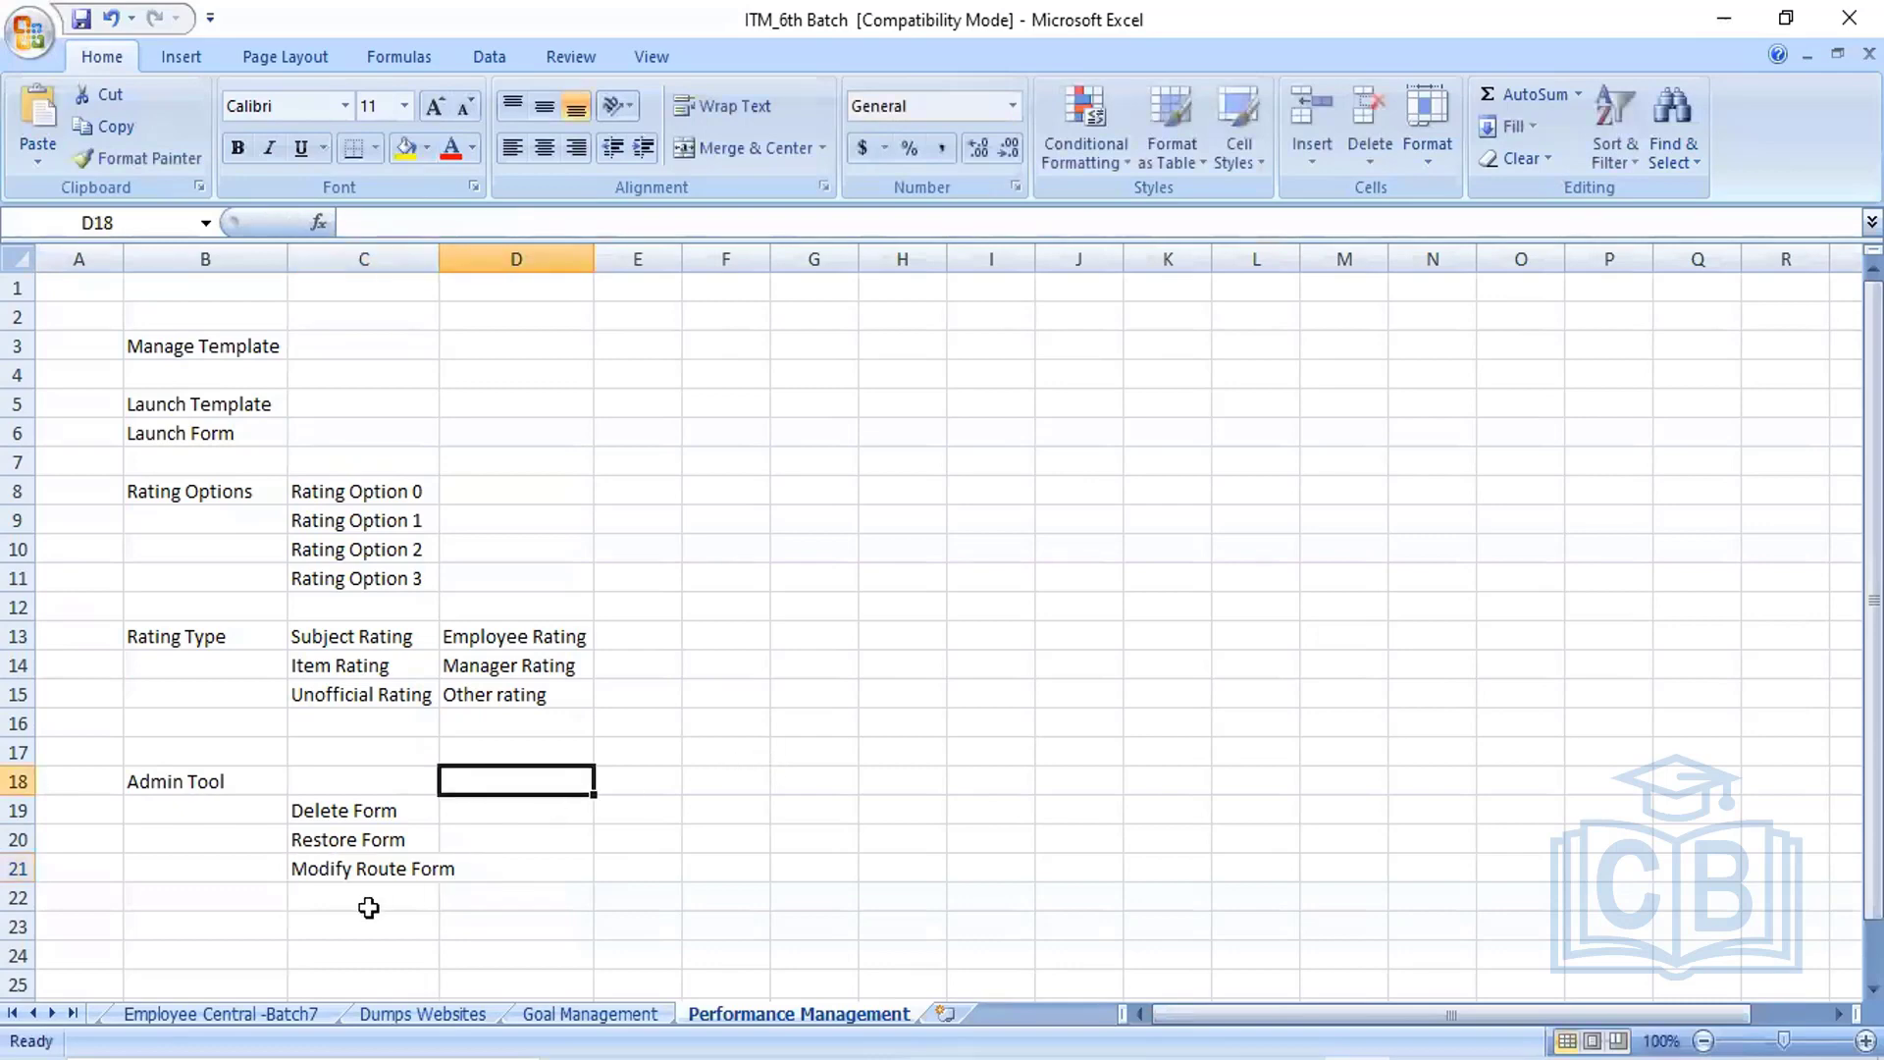
Complete the Admin Tool list with "Change date form" in C22 and "Route form" in C23
{"action": "left_click", "coordinate": [346, 896]}
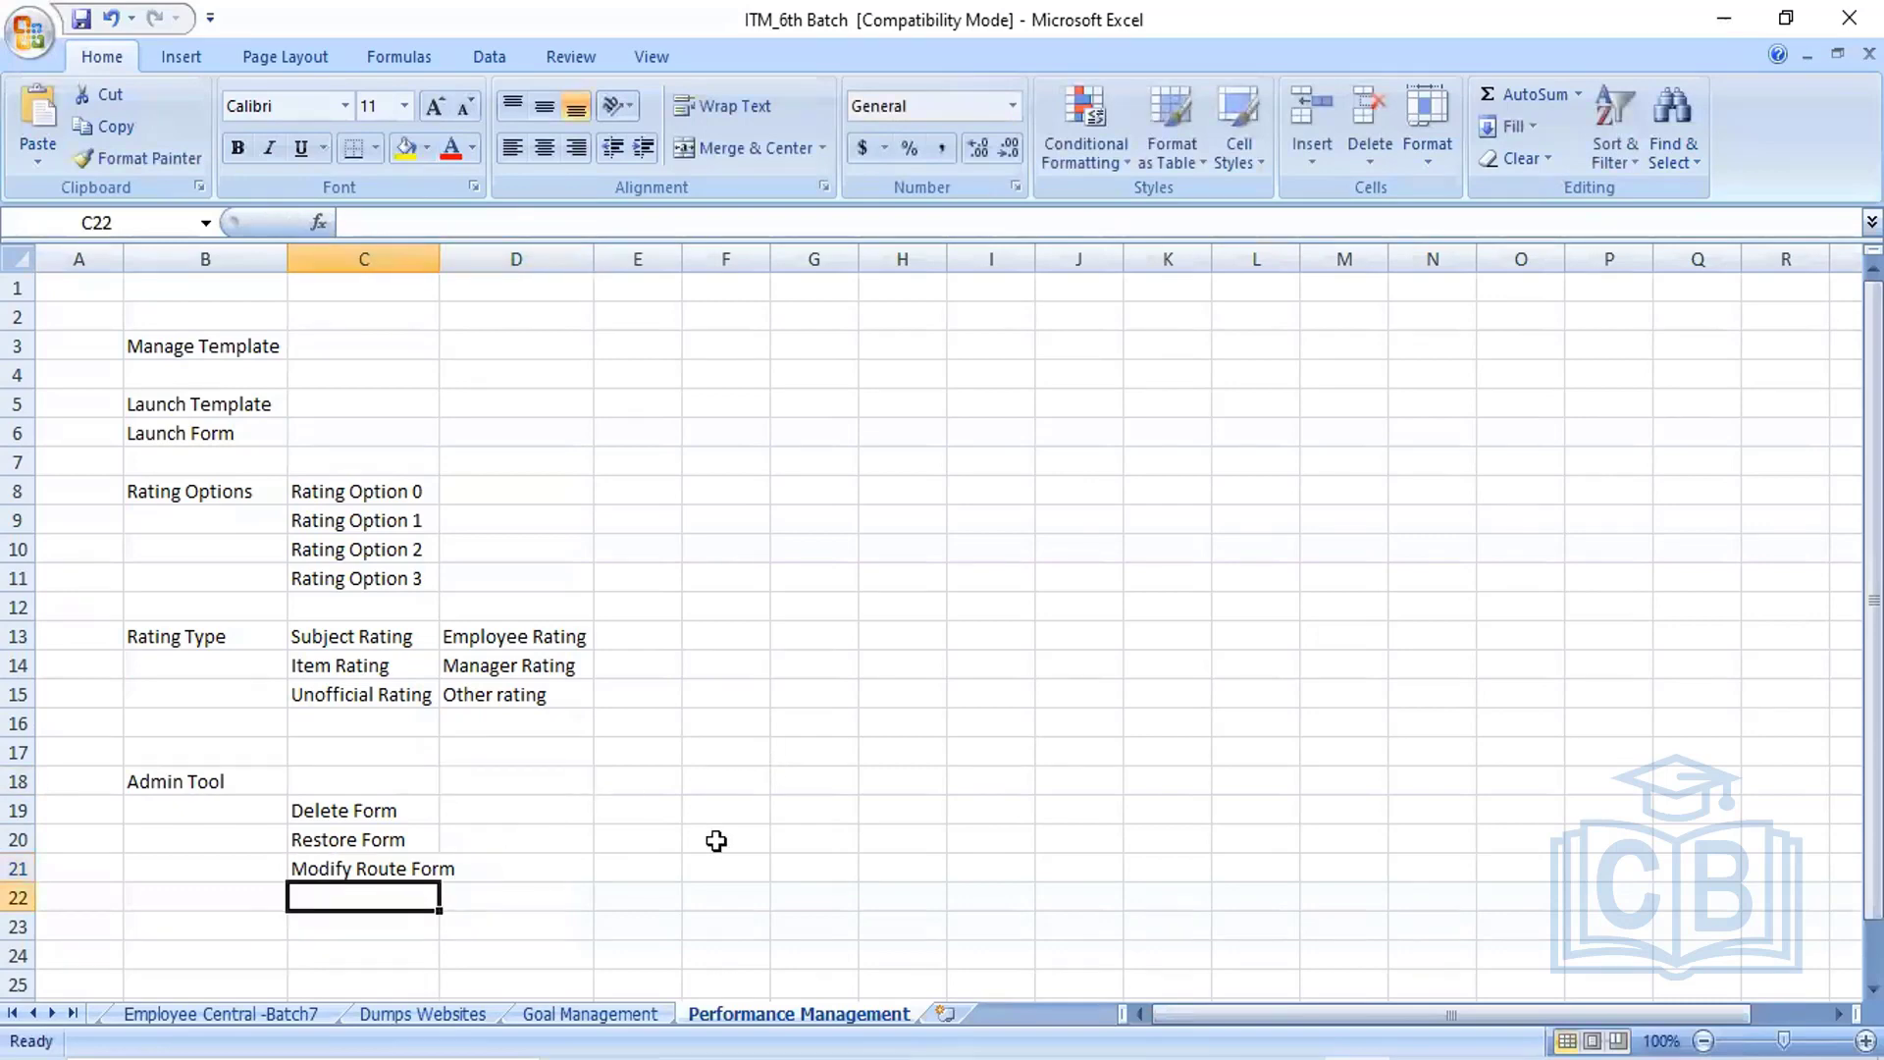
{"action": "type", "text": "Chan"}
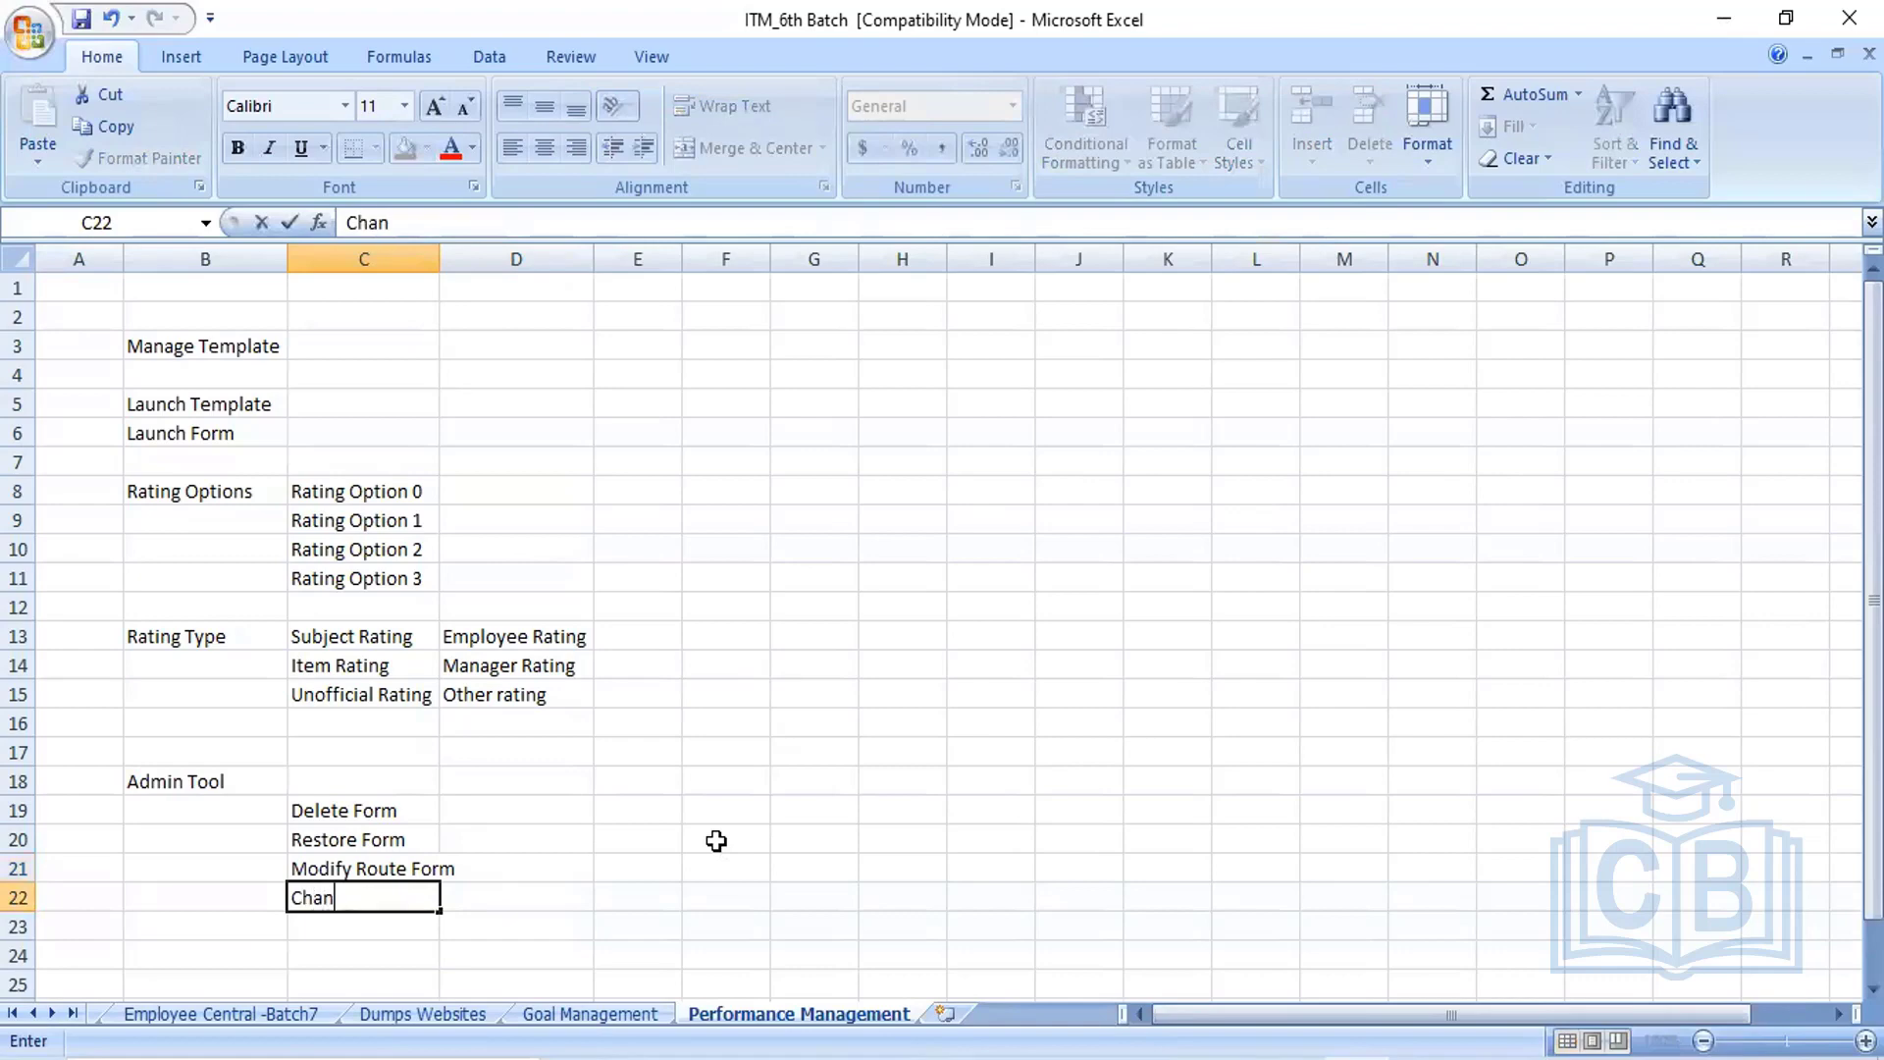
{"action": "type", "text": "ge date form"}
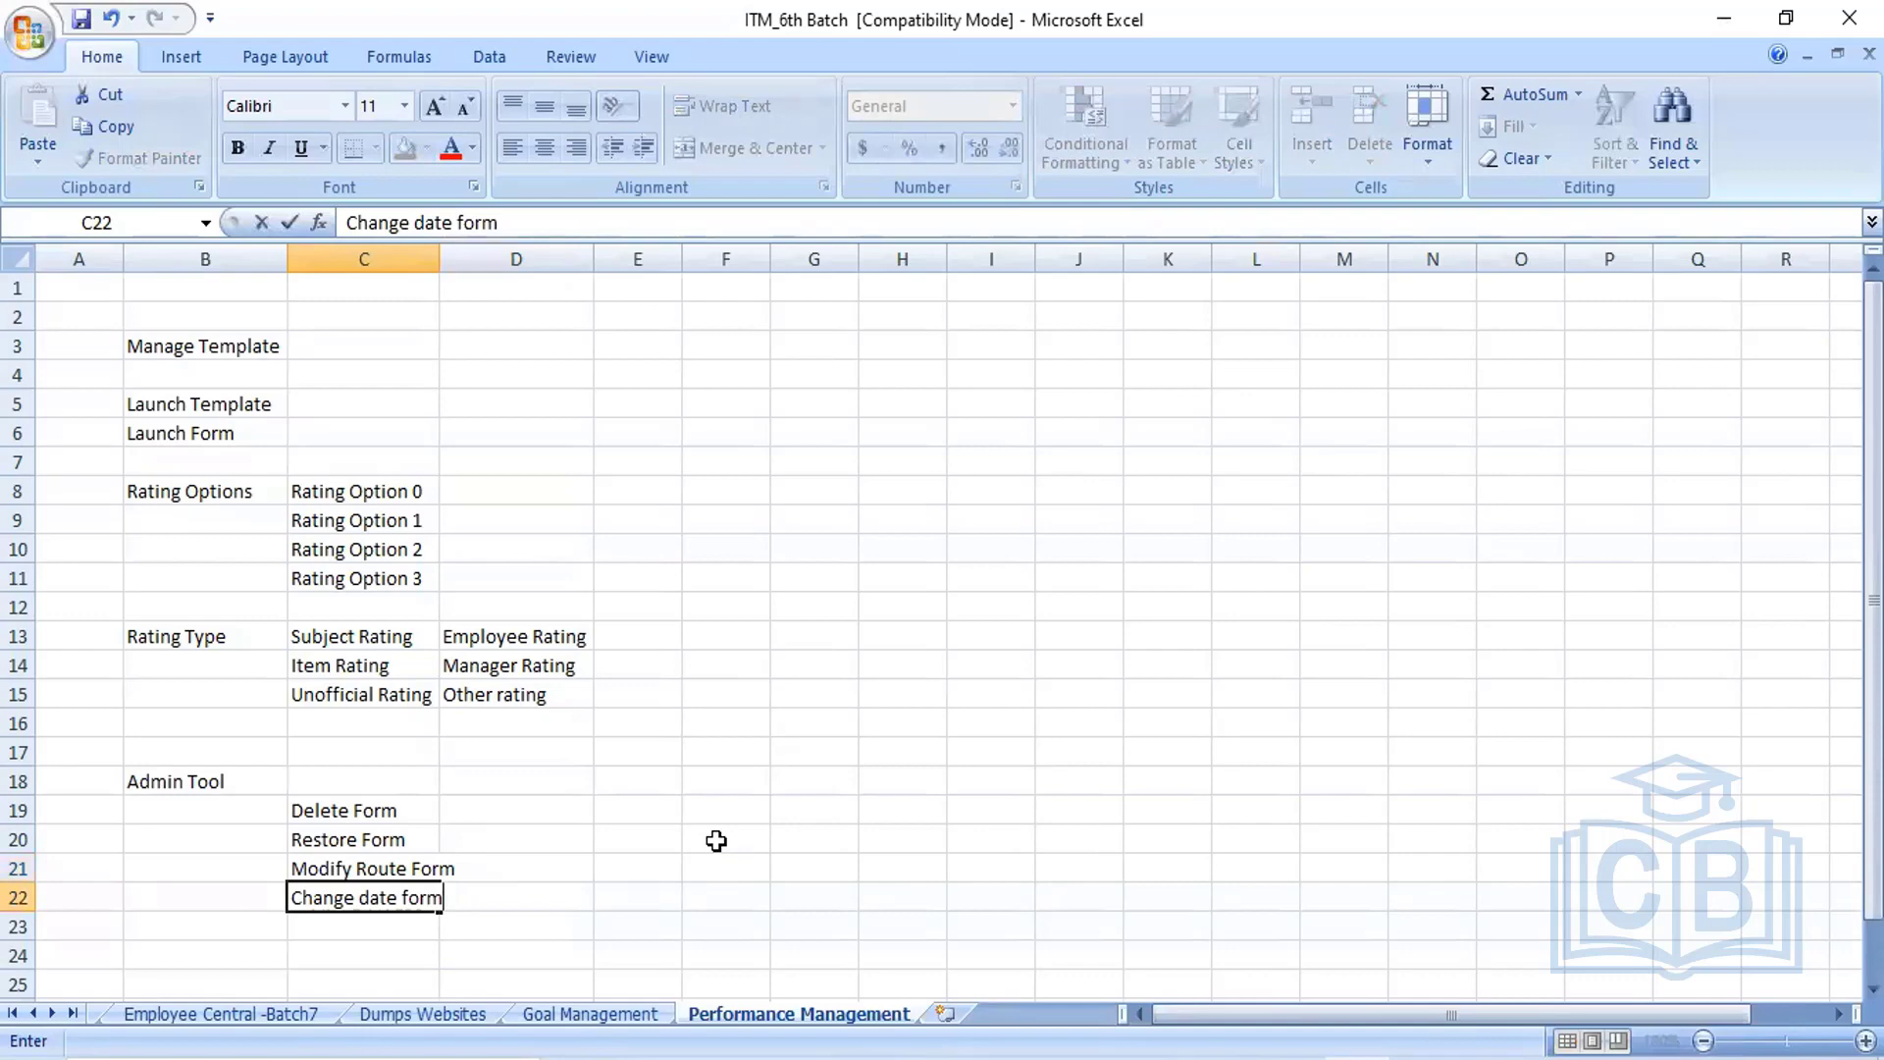
{"action": "key", "text": "Return"}
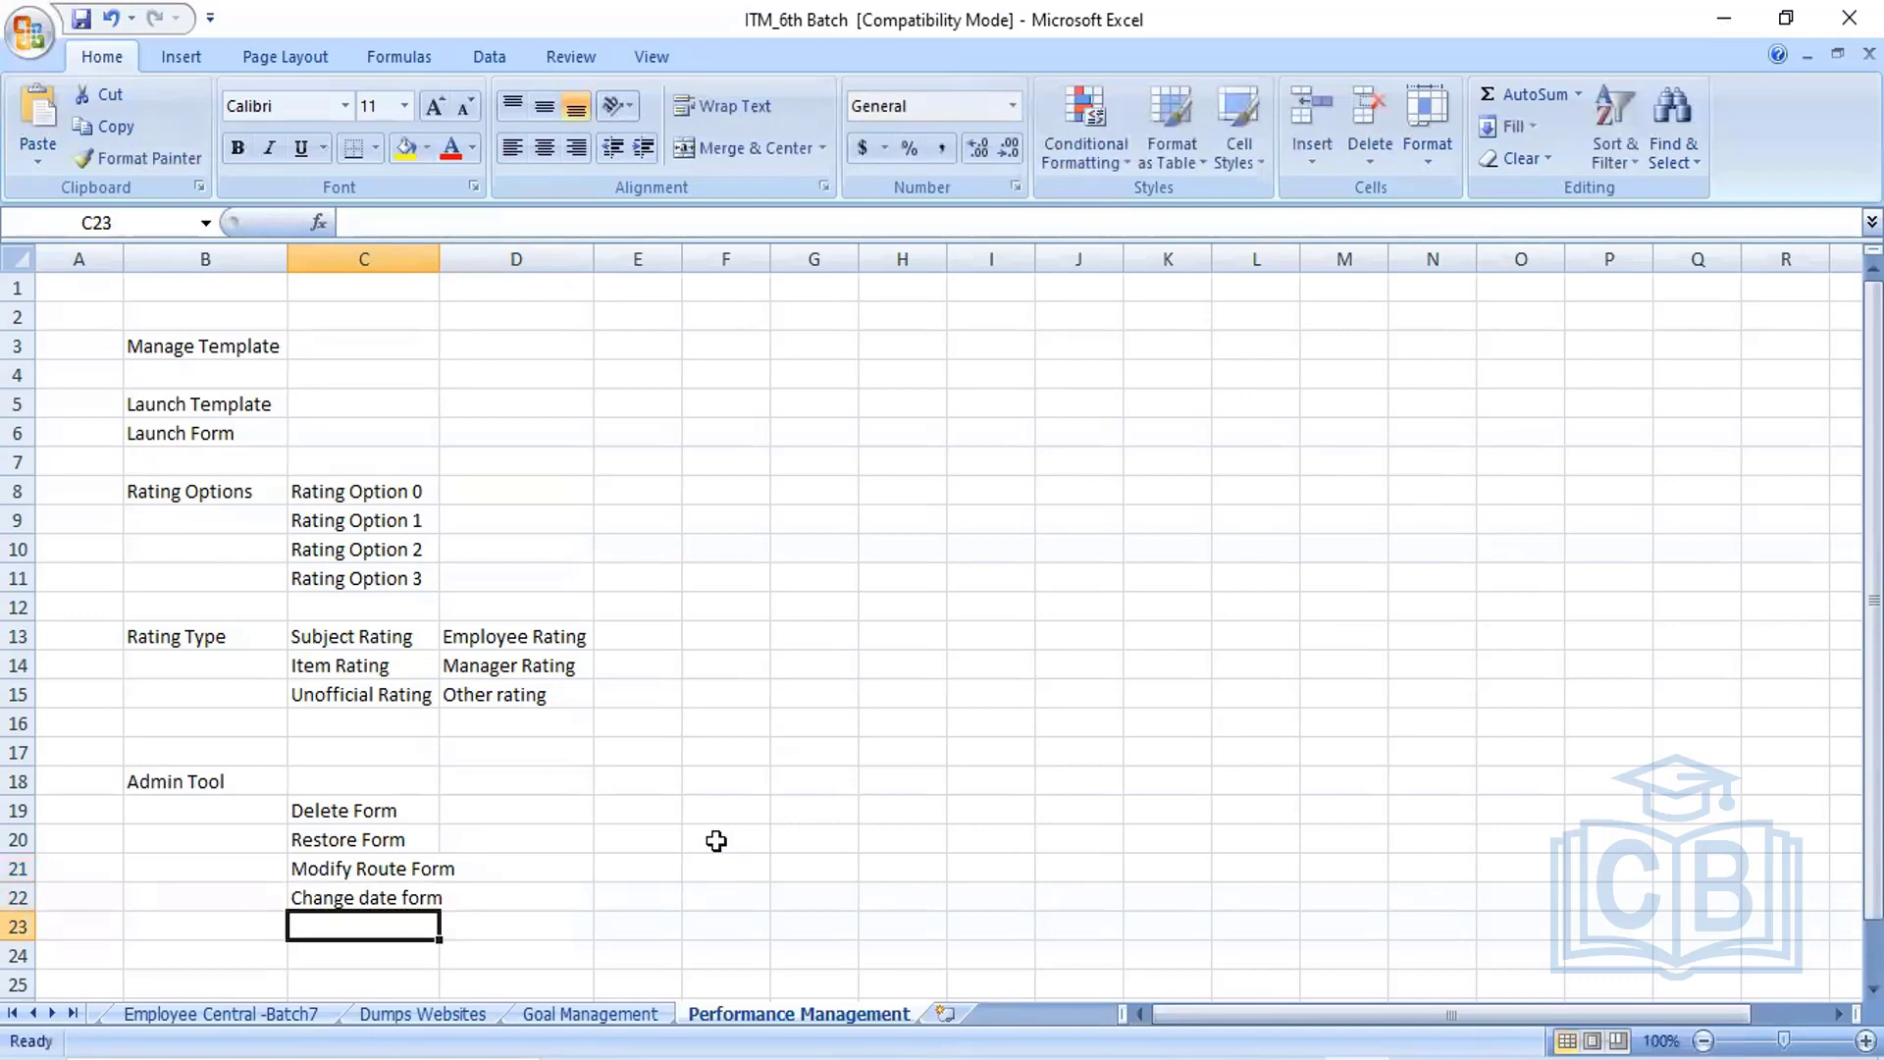
{"action": "type", "text": "Route fo"}
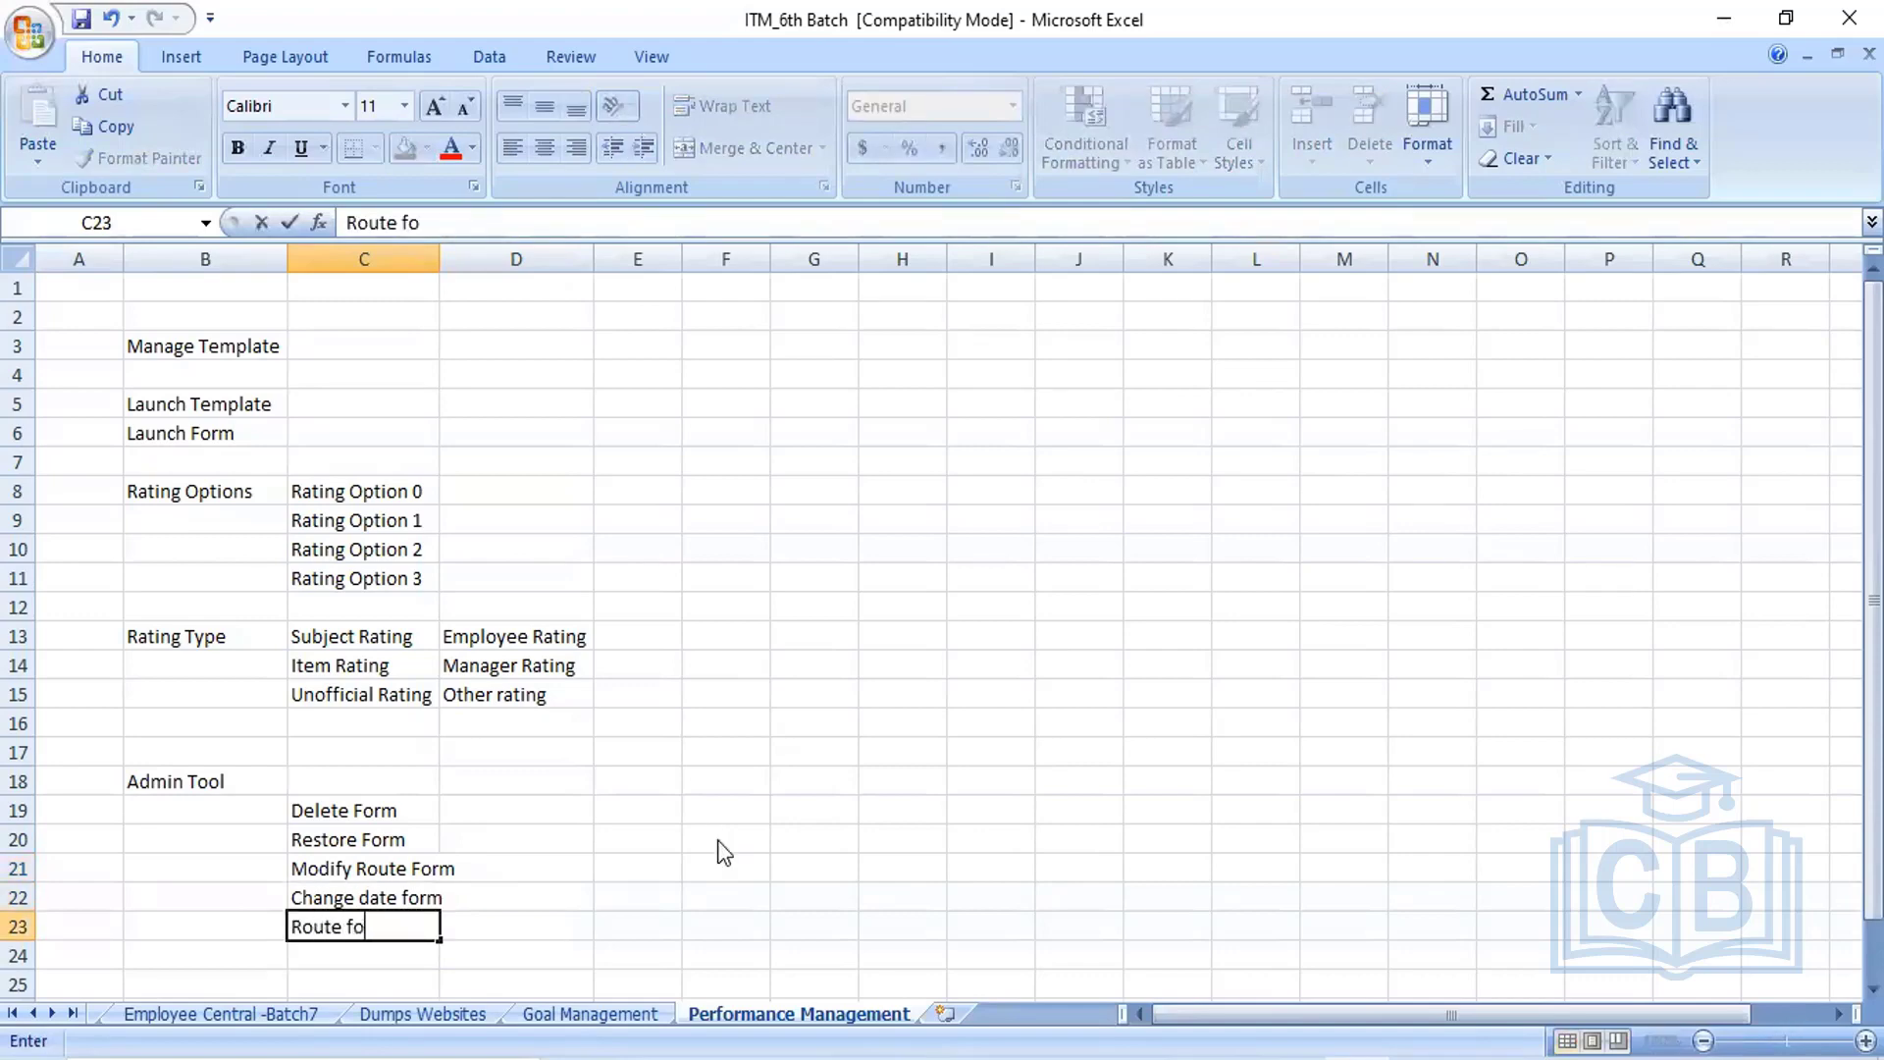
{"action": "type", "text": "rm"}
{"action": "left_click", "coordinate": [762, 845]}
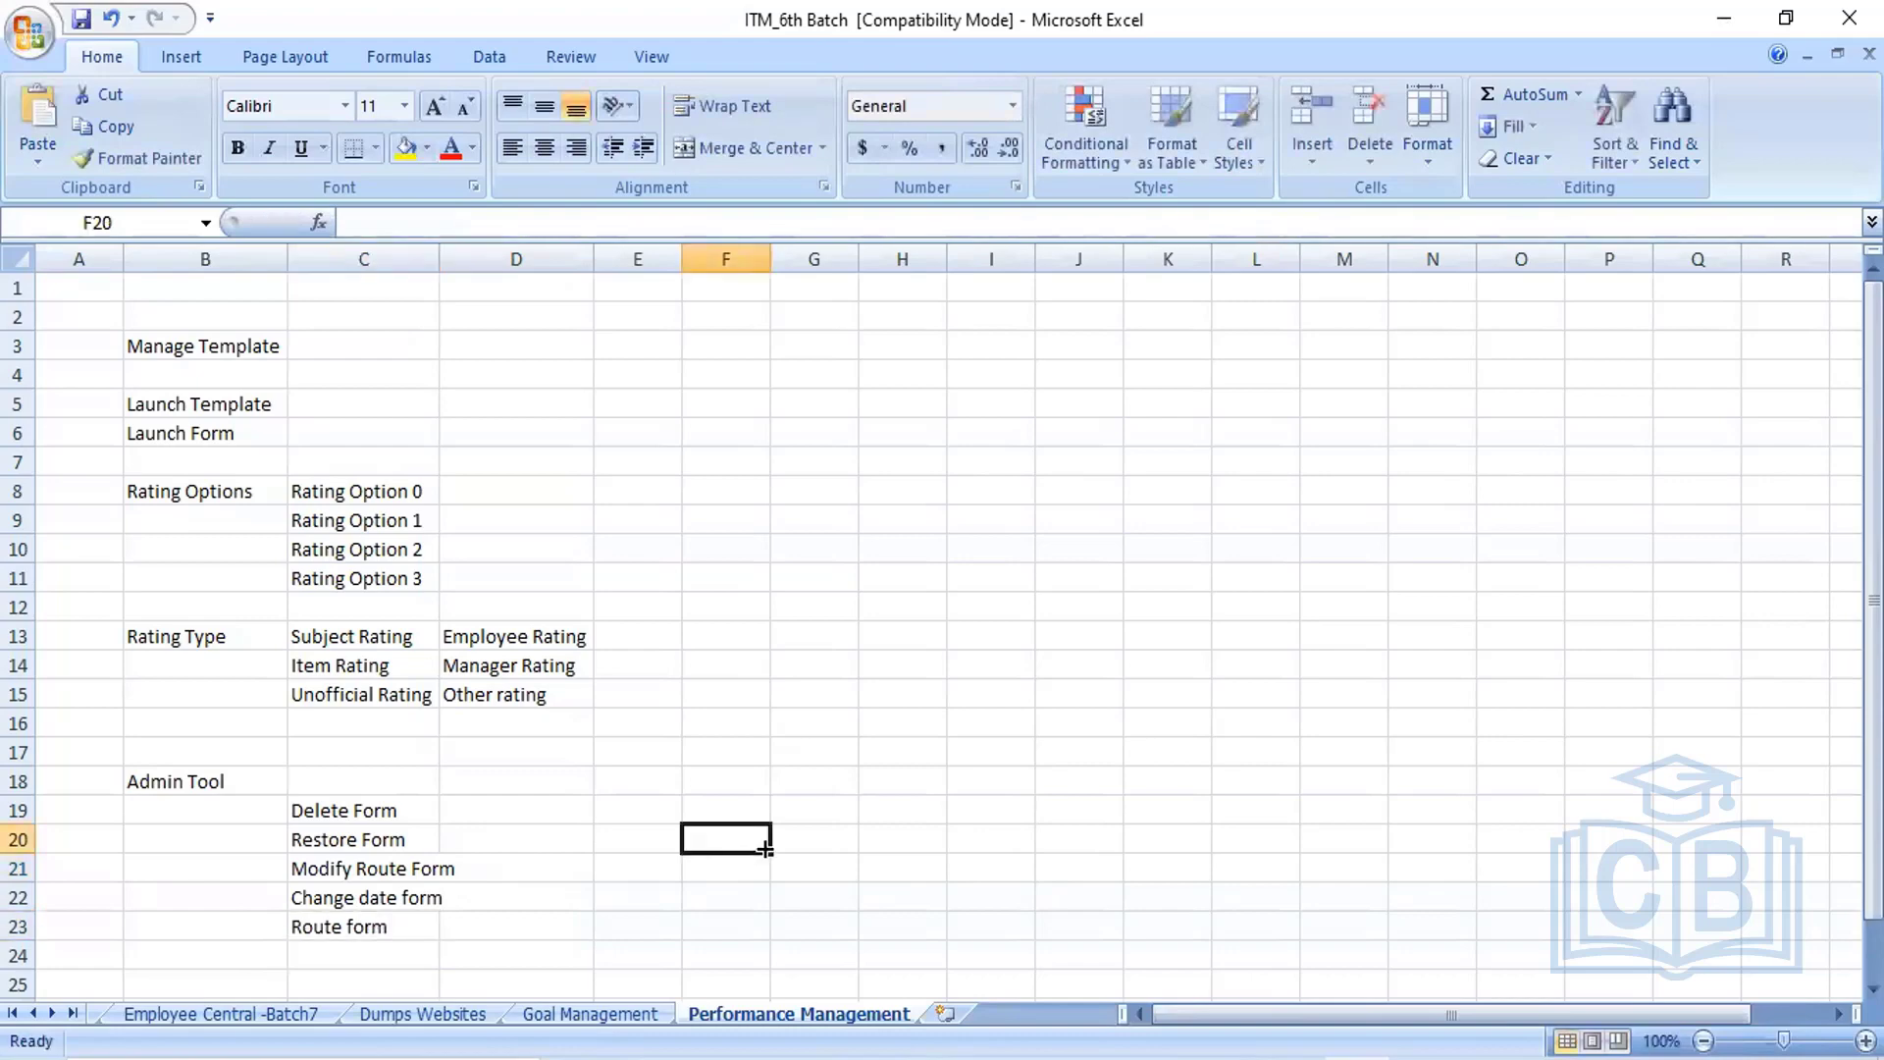
{"action": "left_click", "coordinate": [415, 805]}
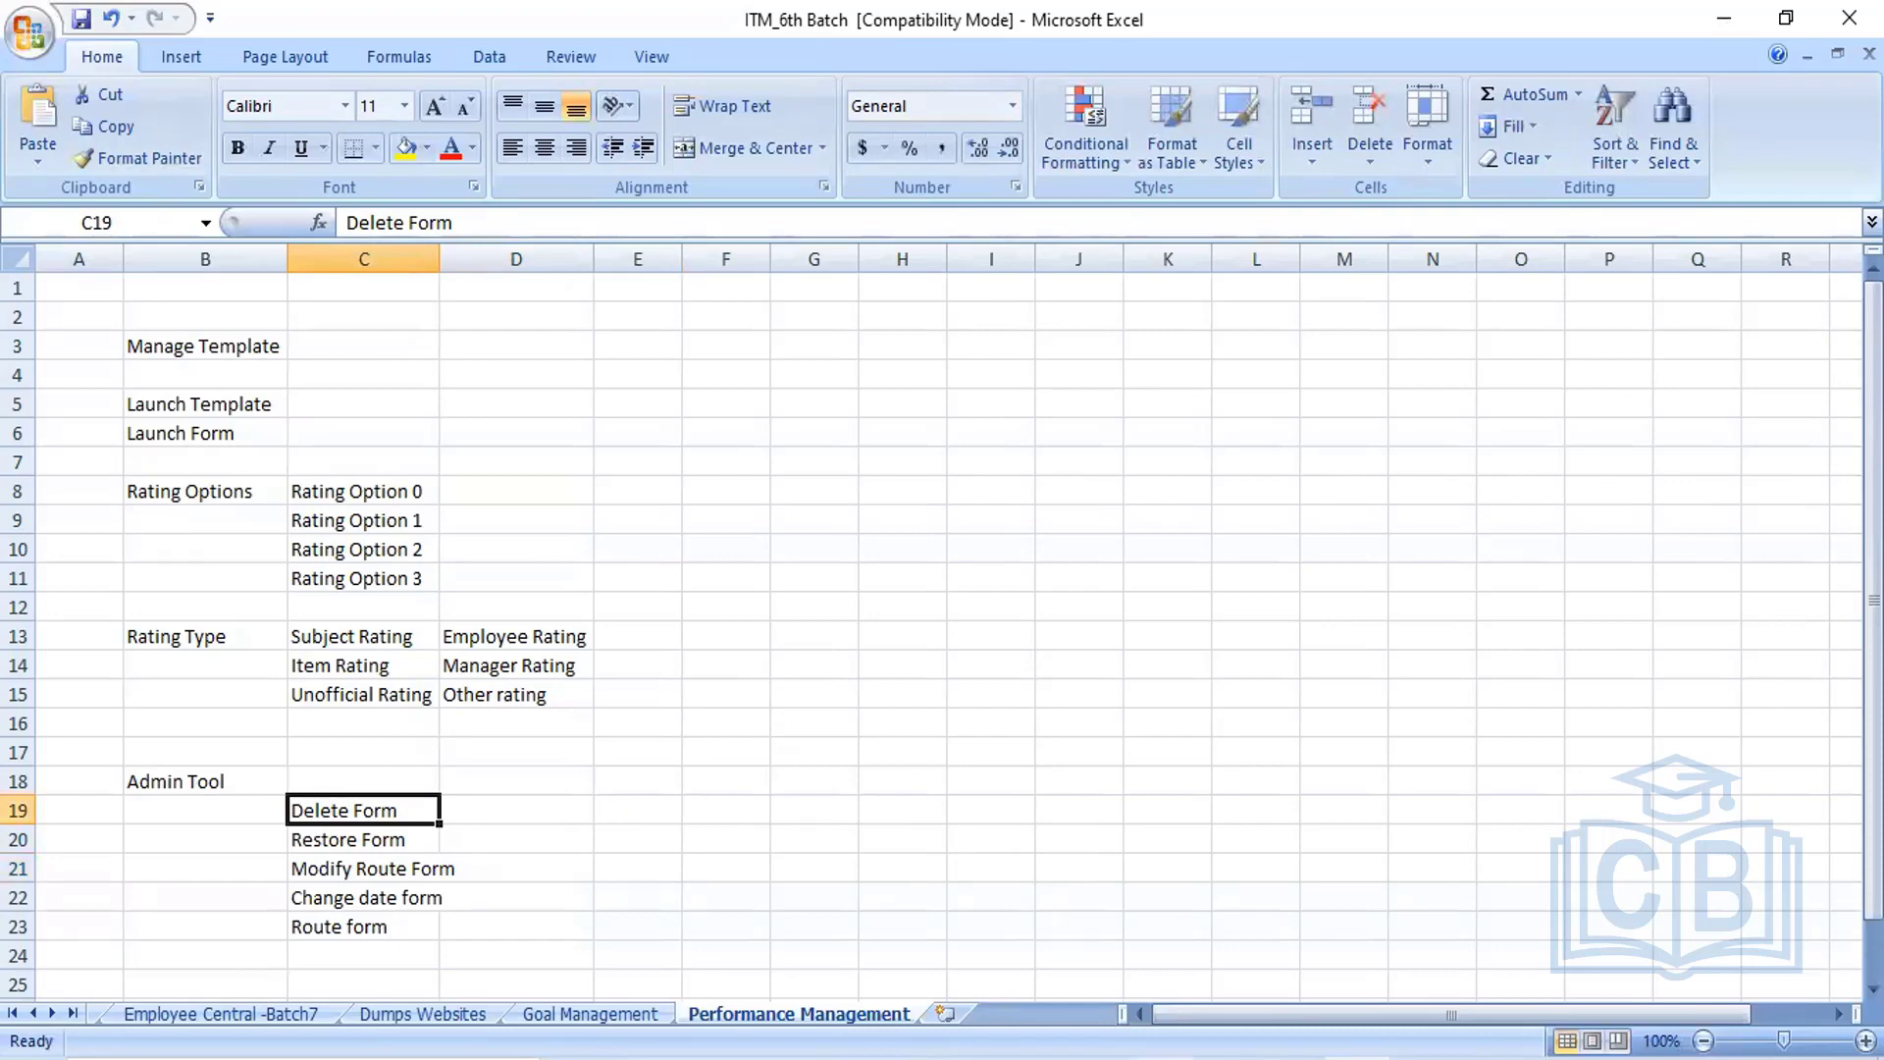
Switch back to SuccessFactors in the browser and end the manager proxy session by becoming self again
{"action": "left_click", "coordinate": [1085, 1058]}
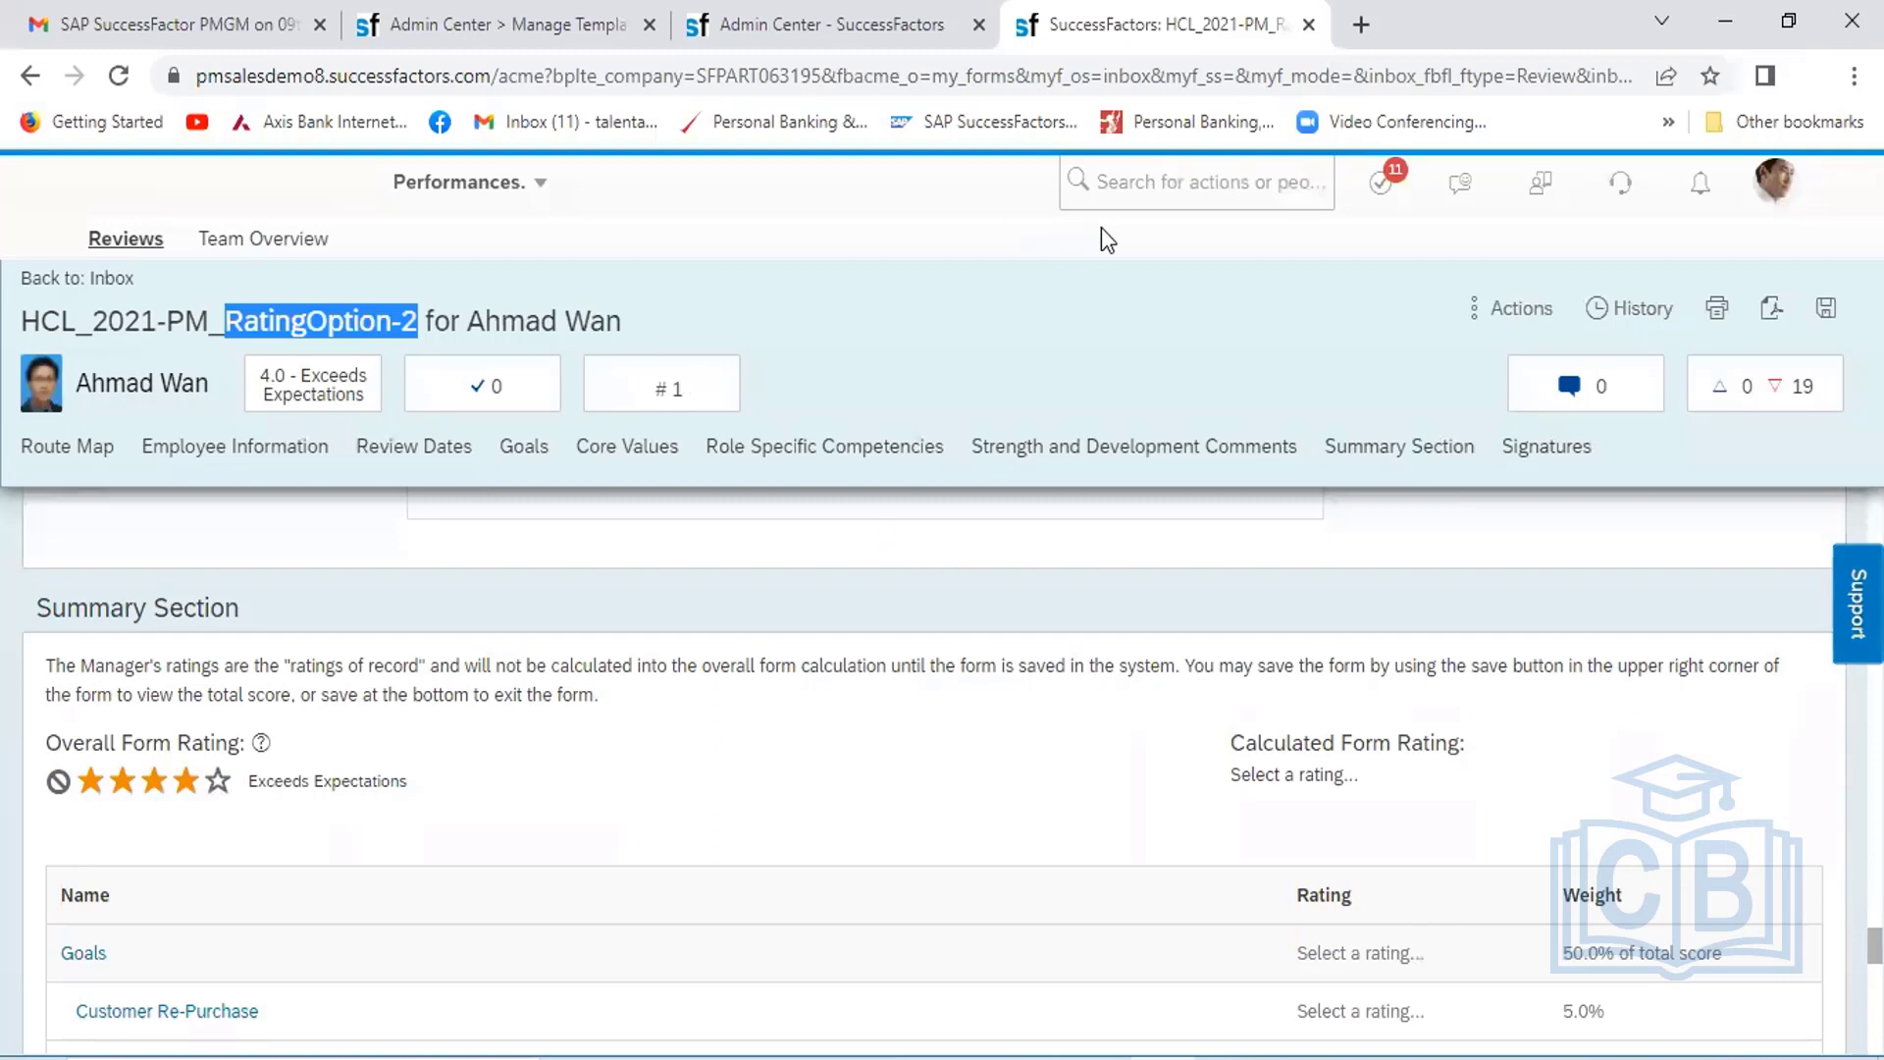
{"action": "left_click", "coordinate": [1770, 185]}
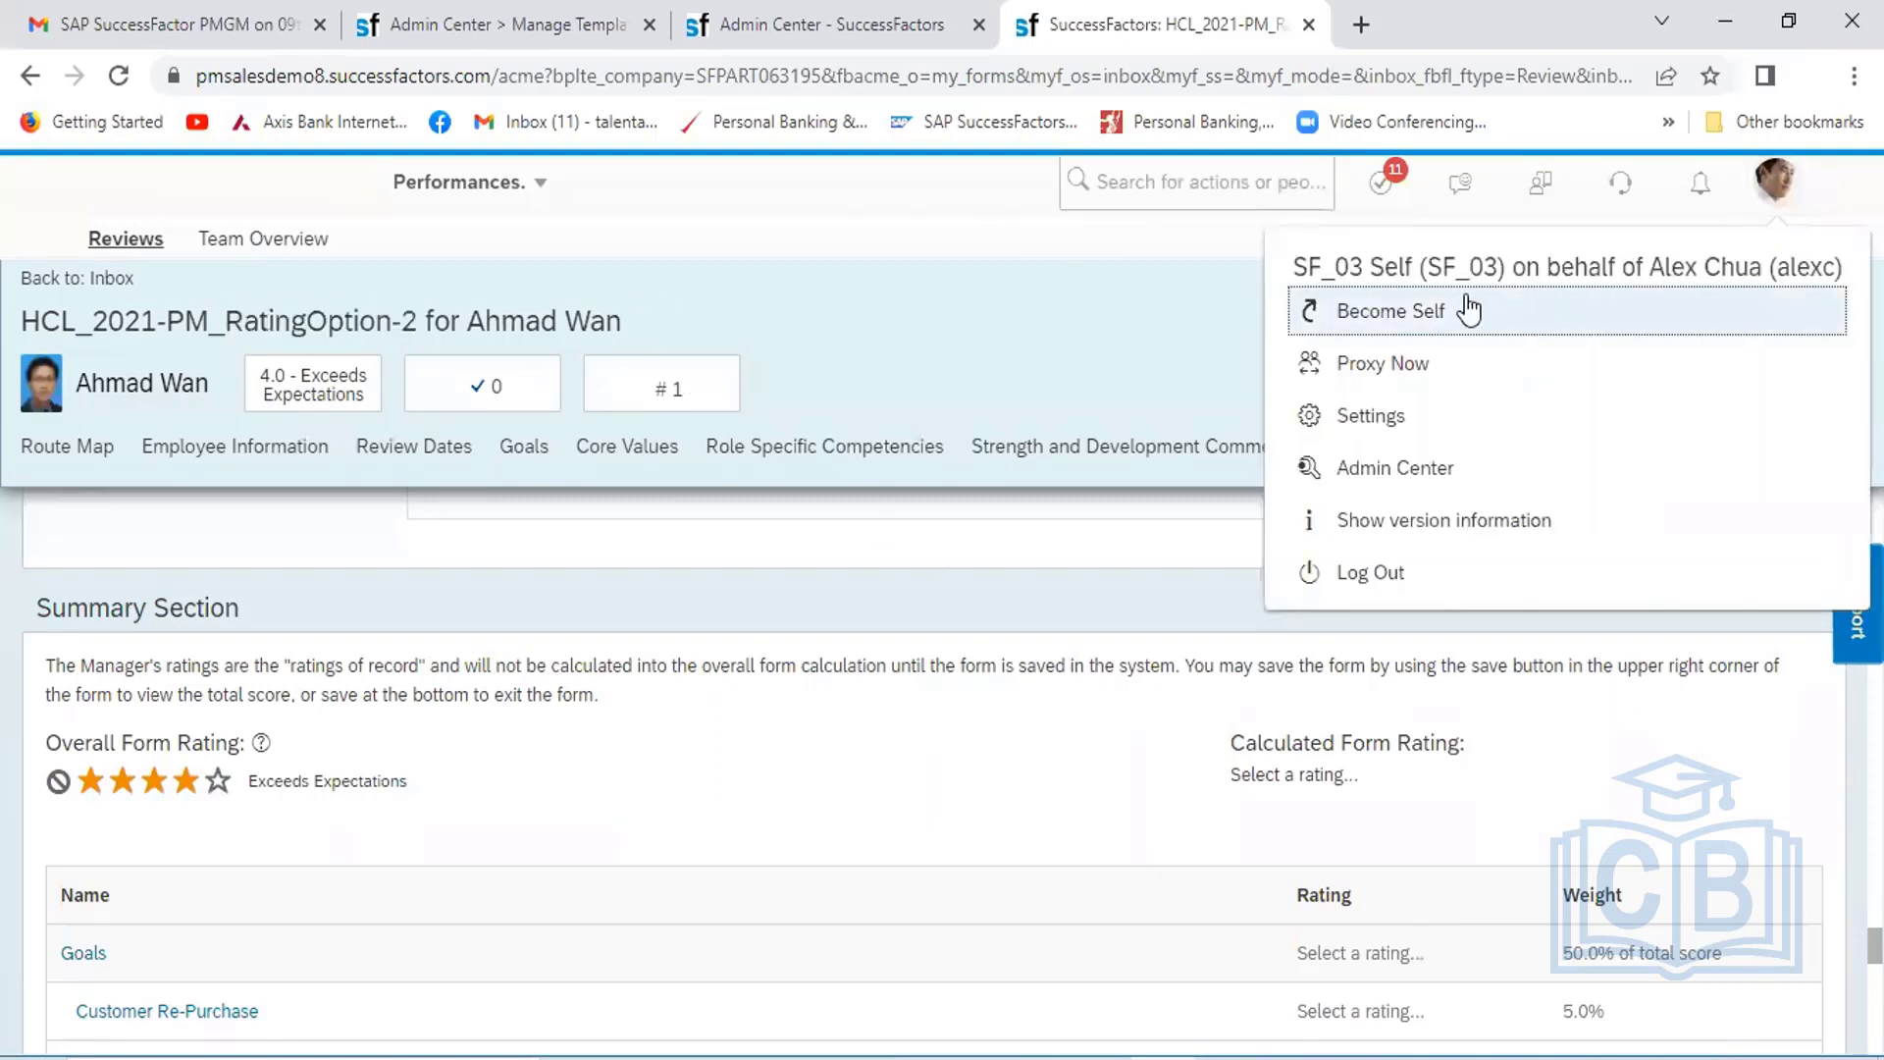
{"action": "left_click", "coordinate": [1433, 312]}
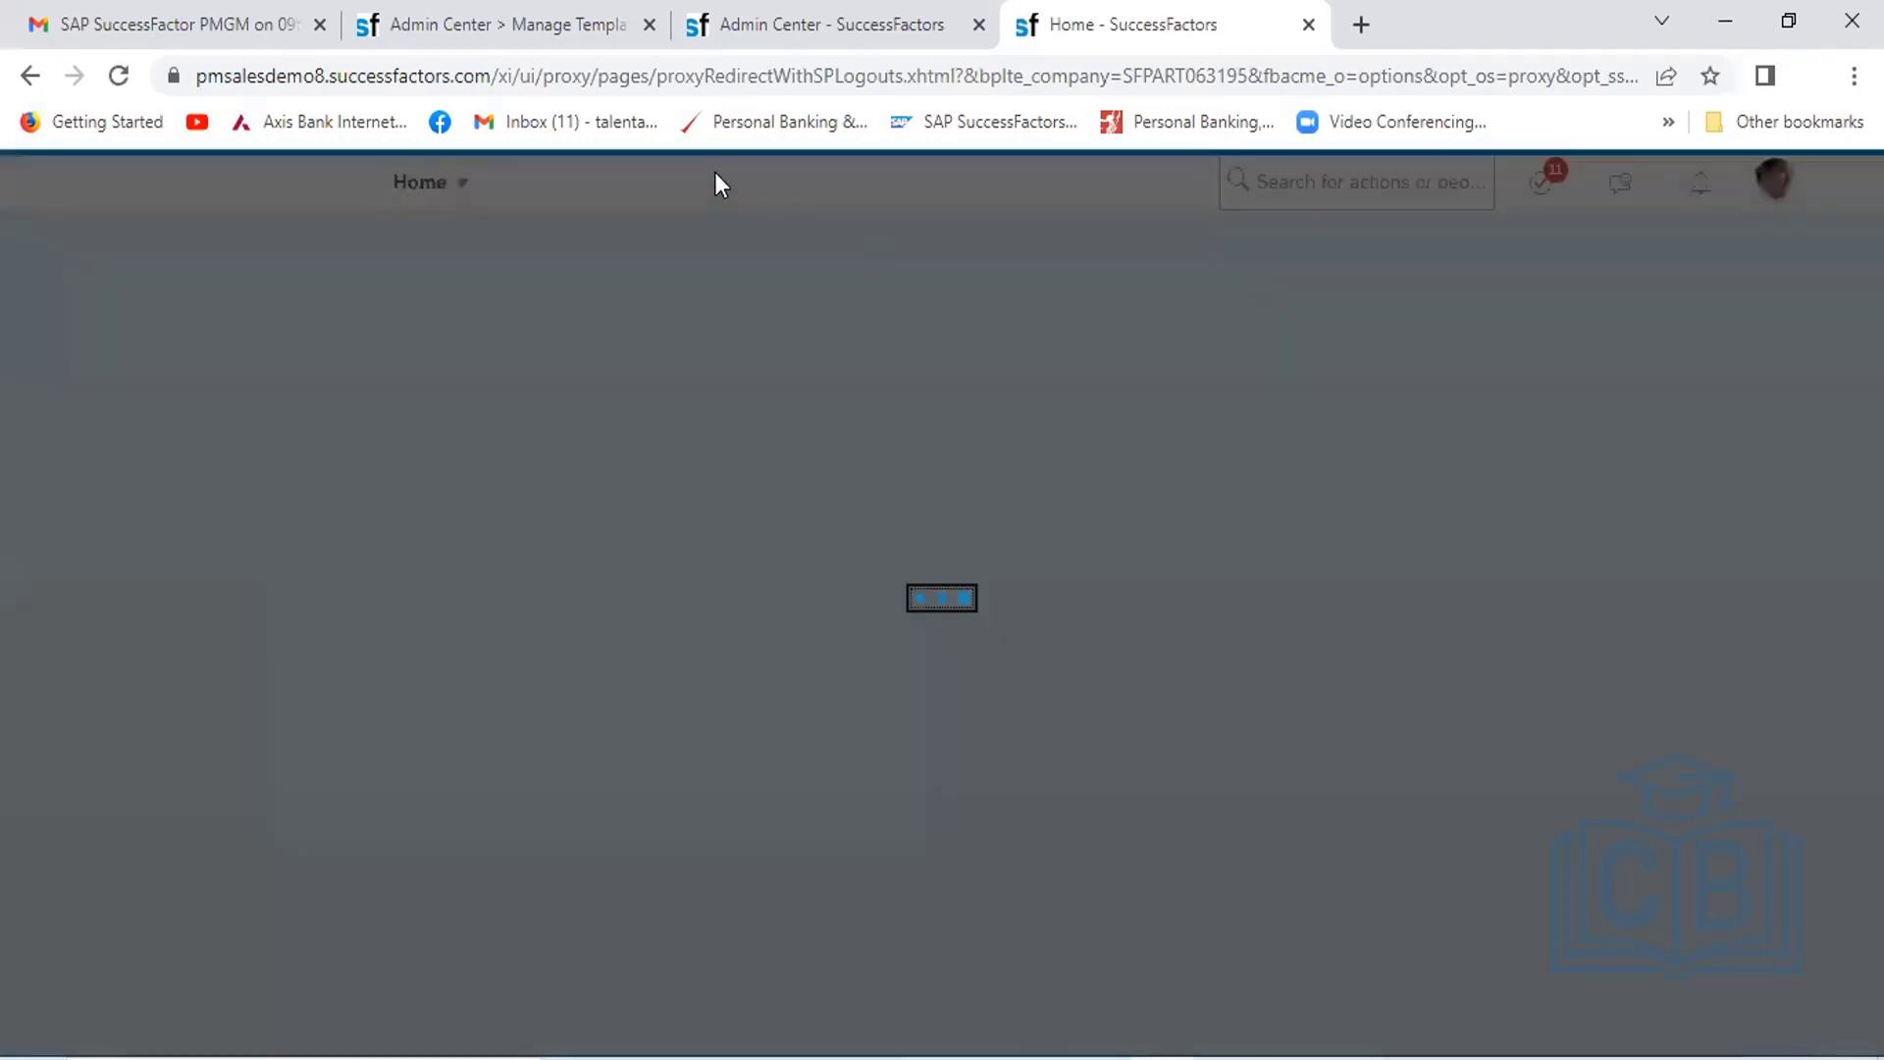
Cancel the pending Launch Forms dialog in the Admin Center and open the Delete Form tool for Performance Management
{"action": "left_click", "coordinate": [781, 4]}
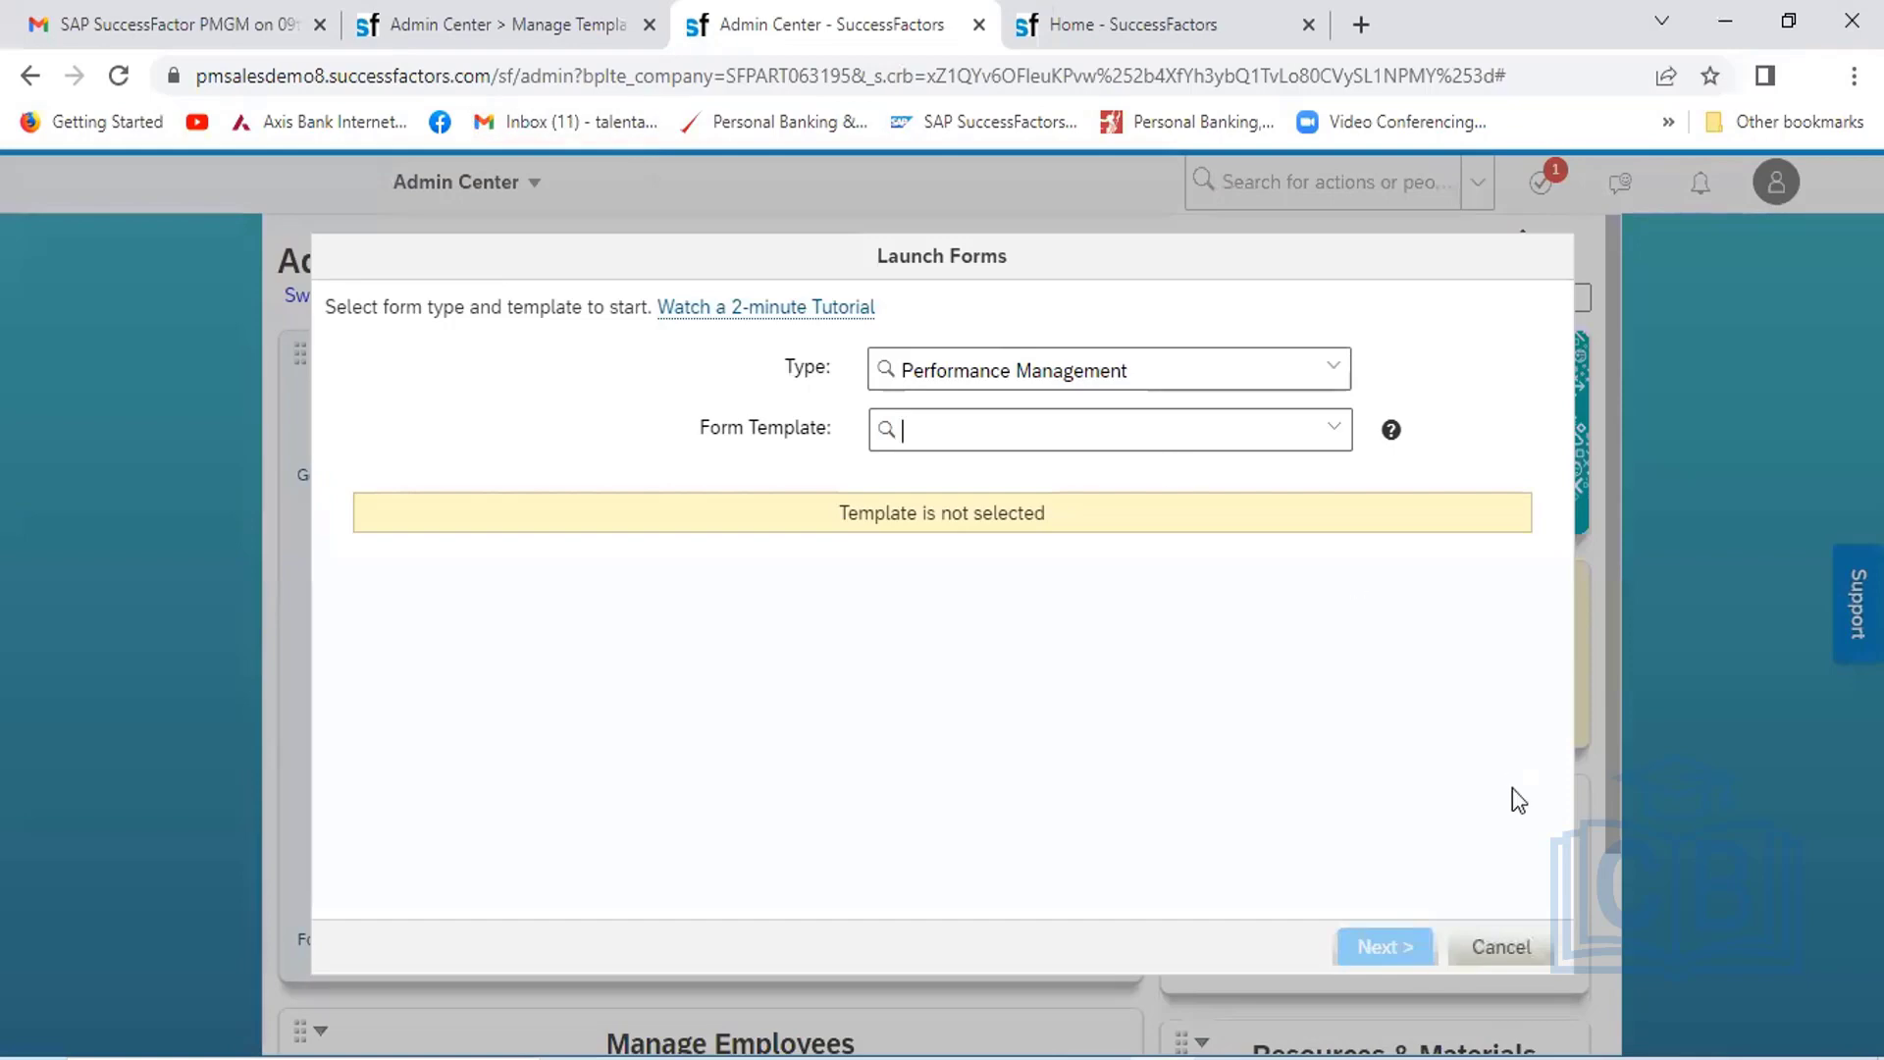
{"action": "left_click", "coordinate": [1507, 944]}
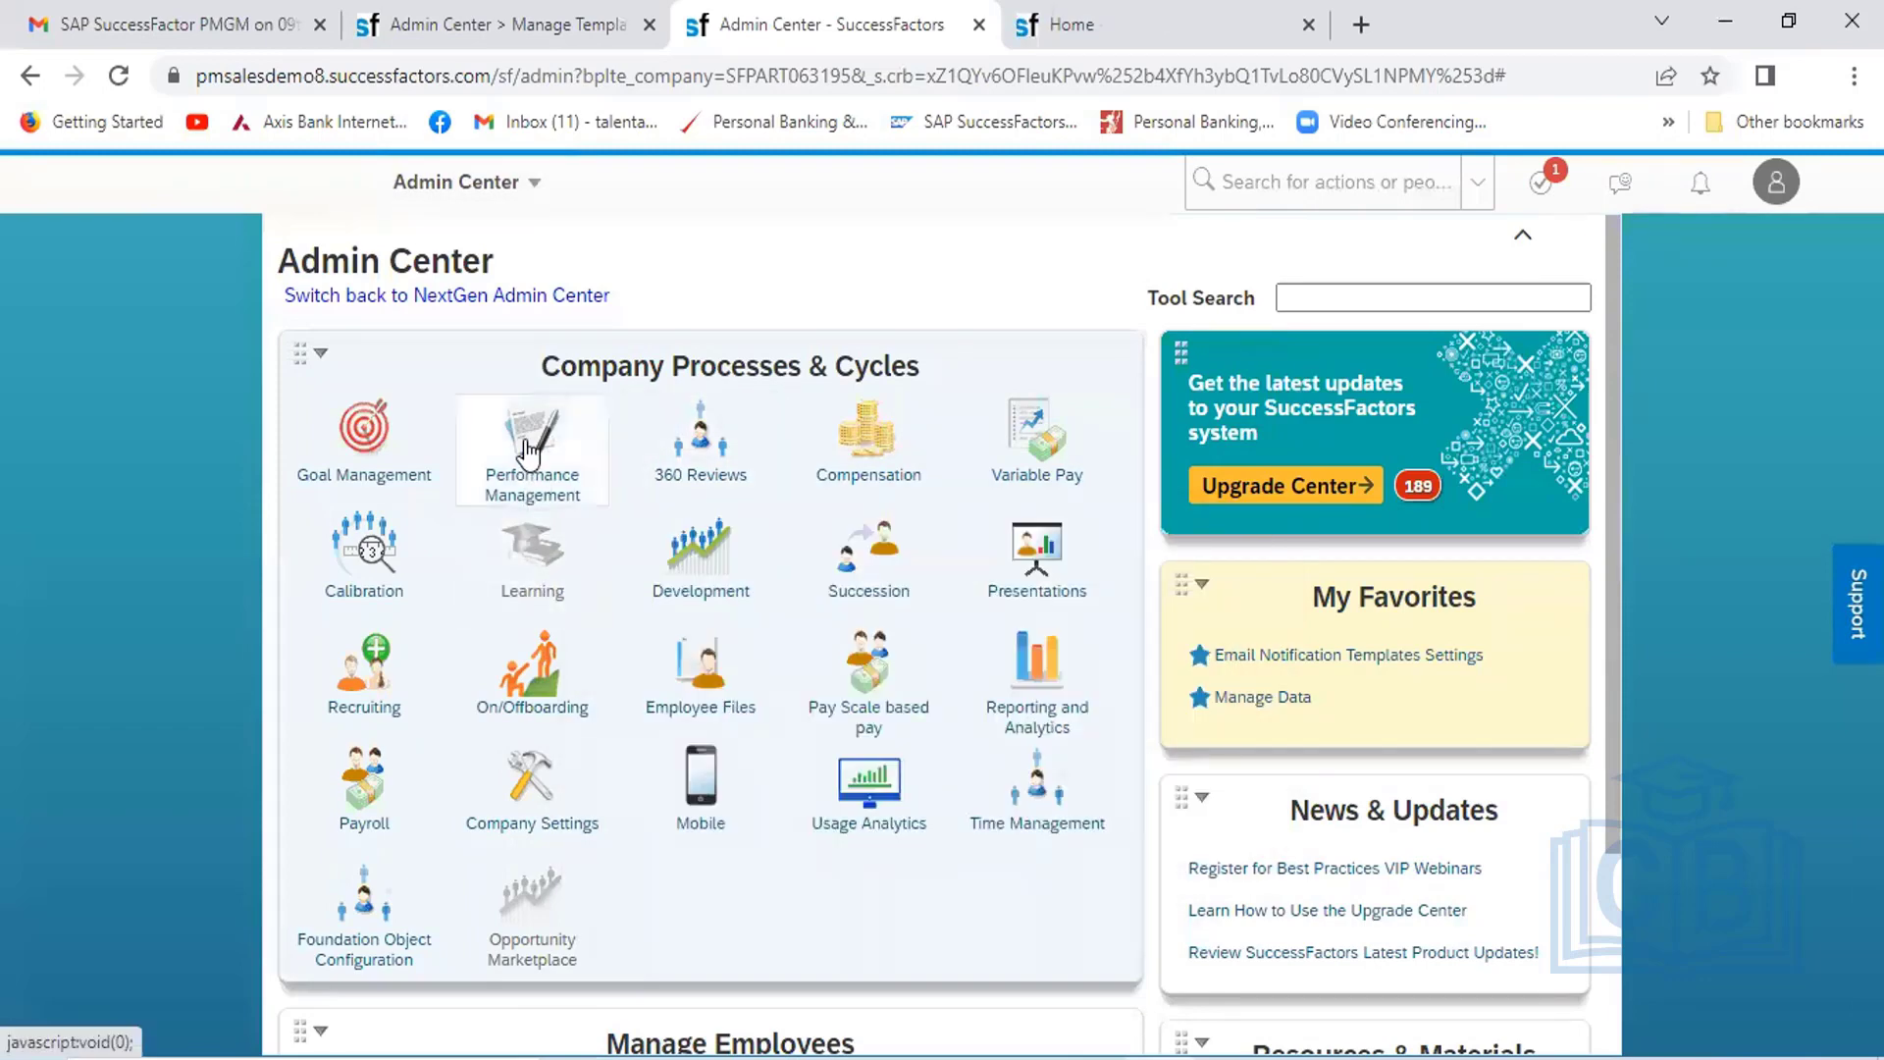
{"action": "left_click", "coordinate": [527, 453]}
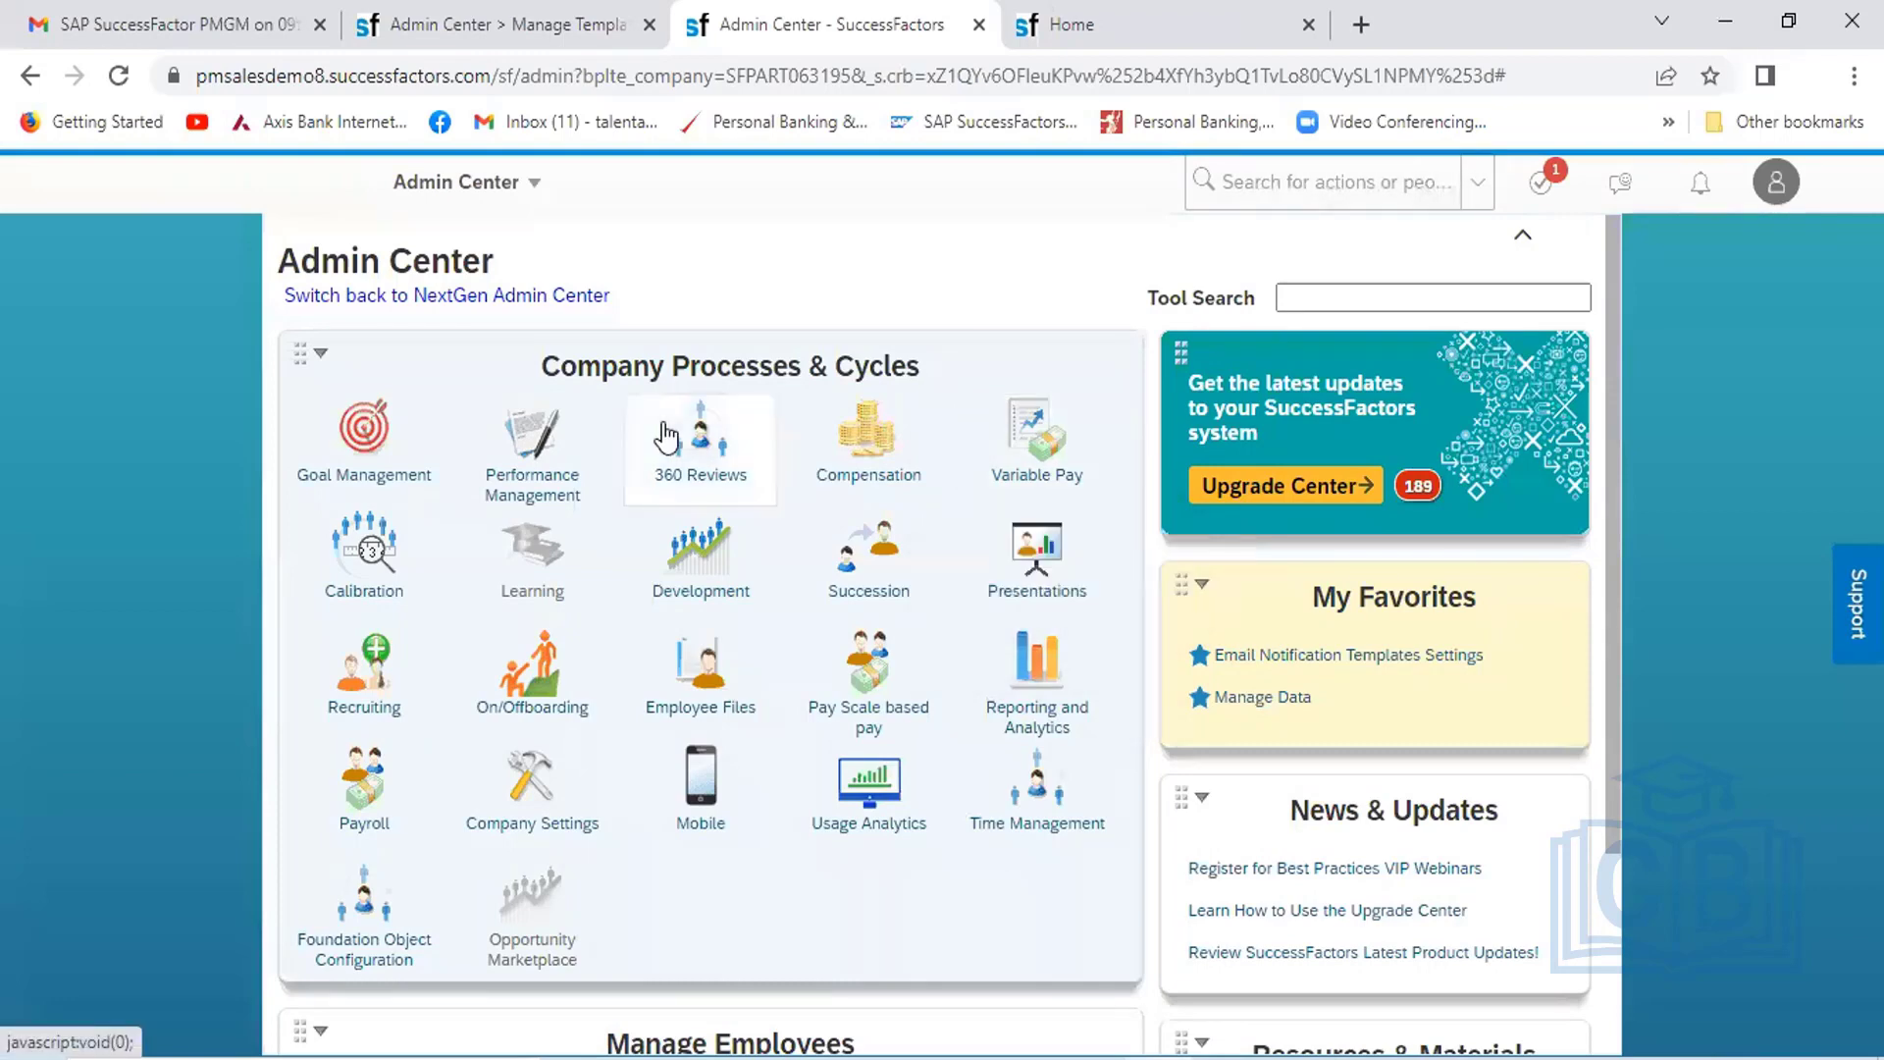
{"action": "mouse_move", "coordinate": [539, 472]}
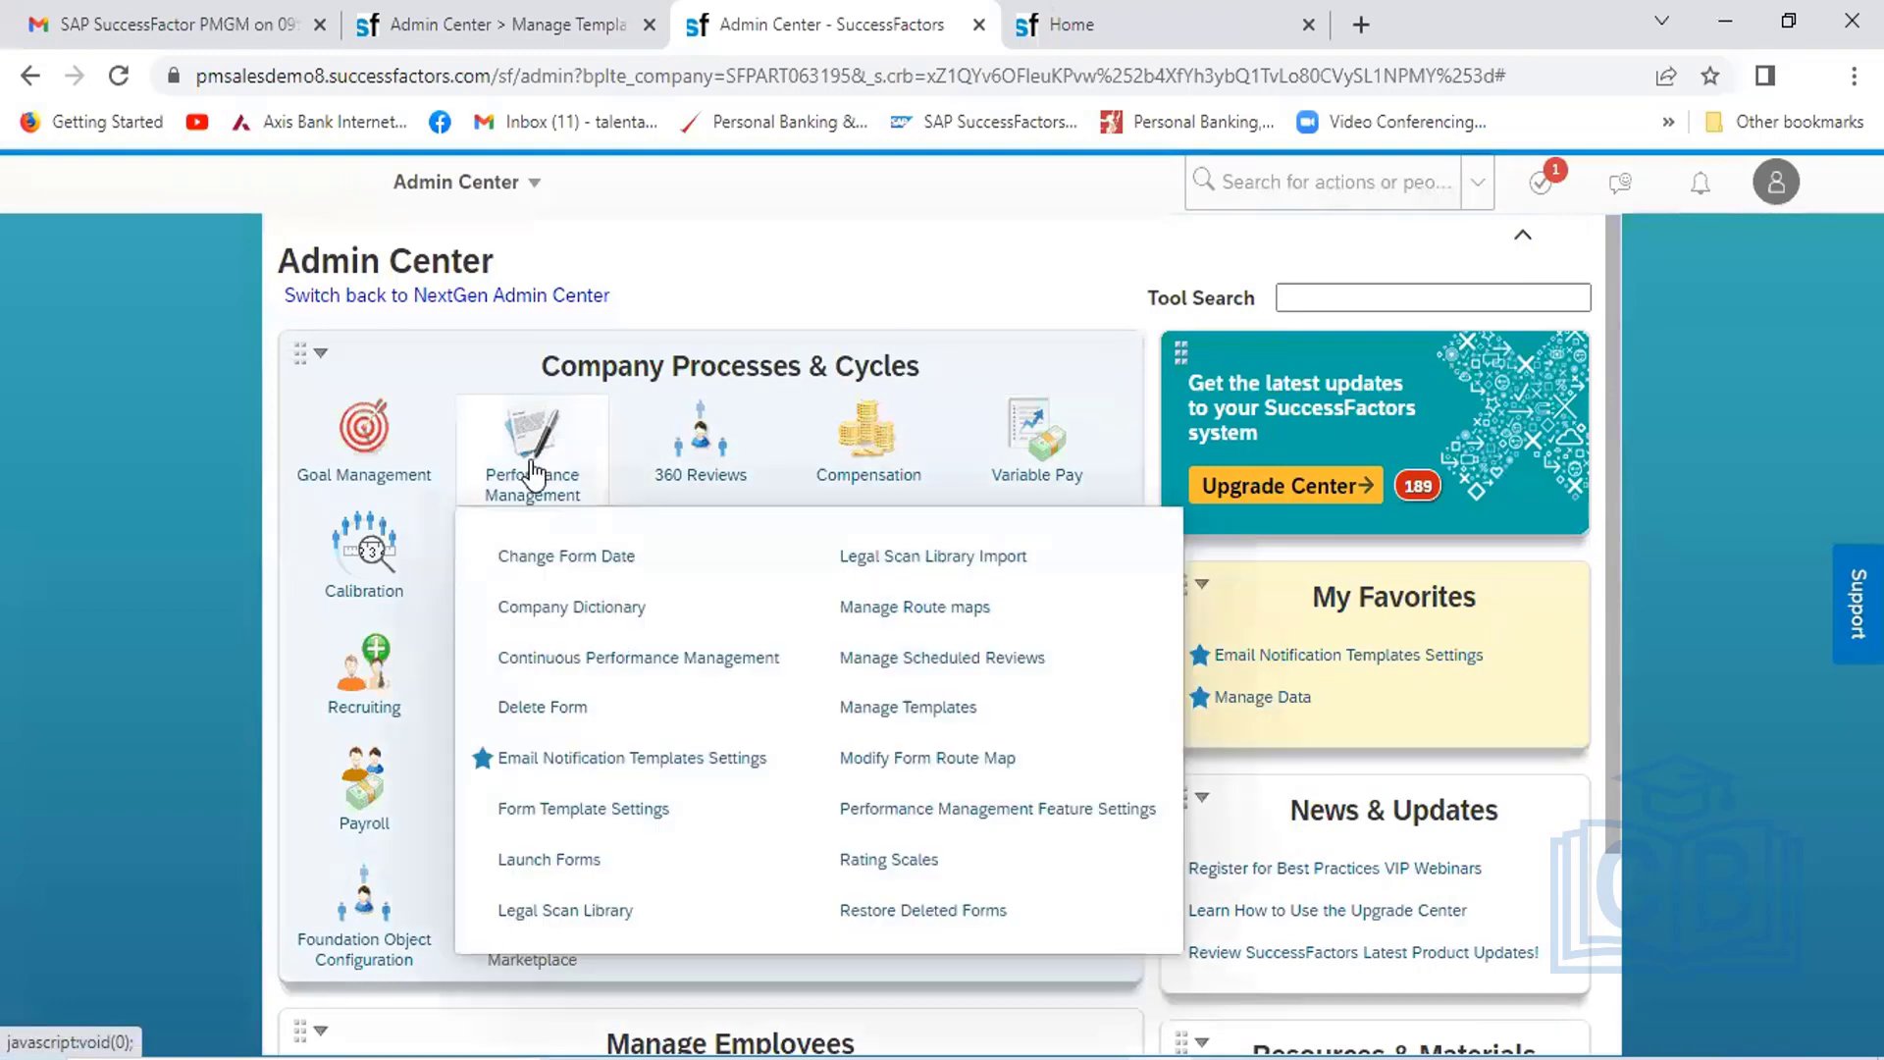
{"action": "left_click", "coordinate": [558, 709]}
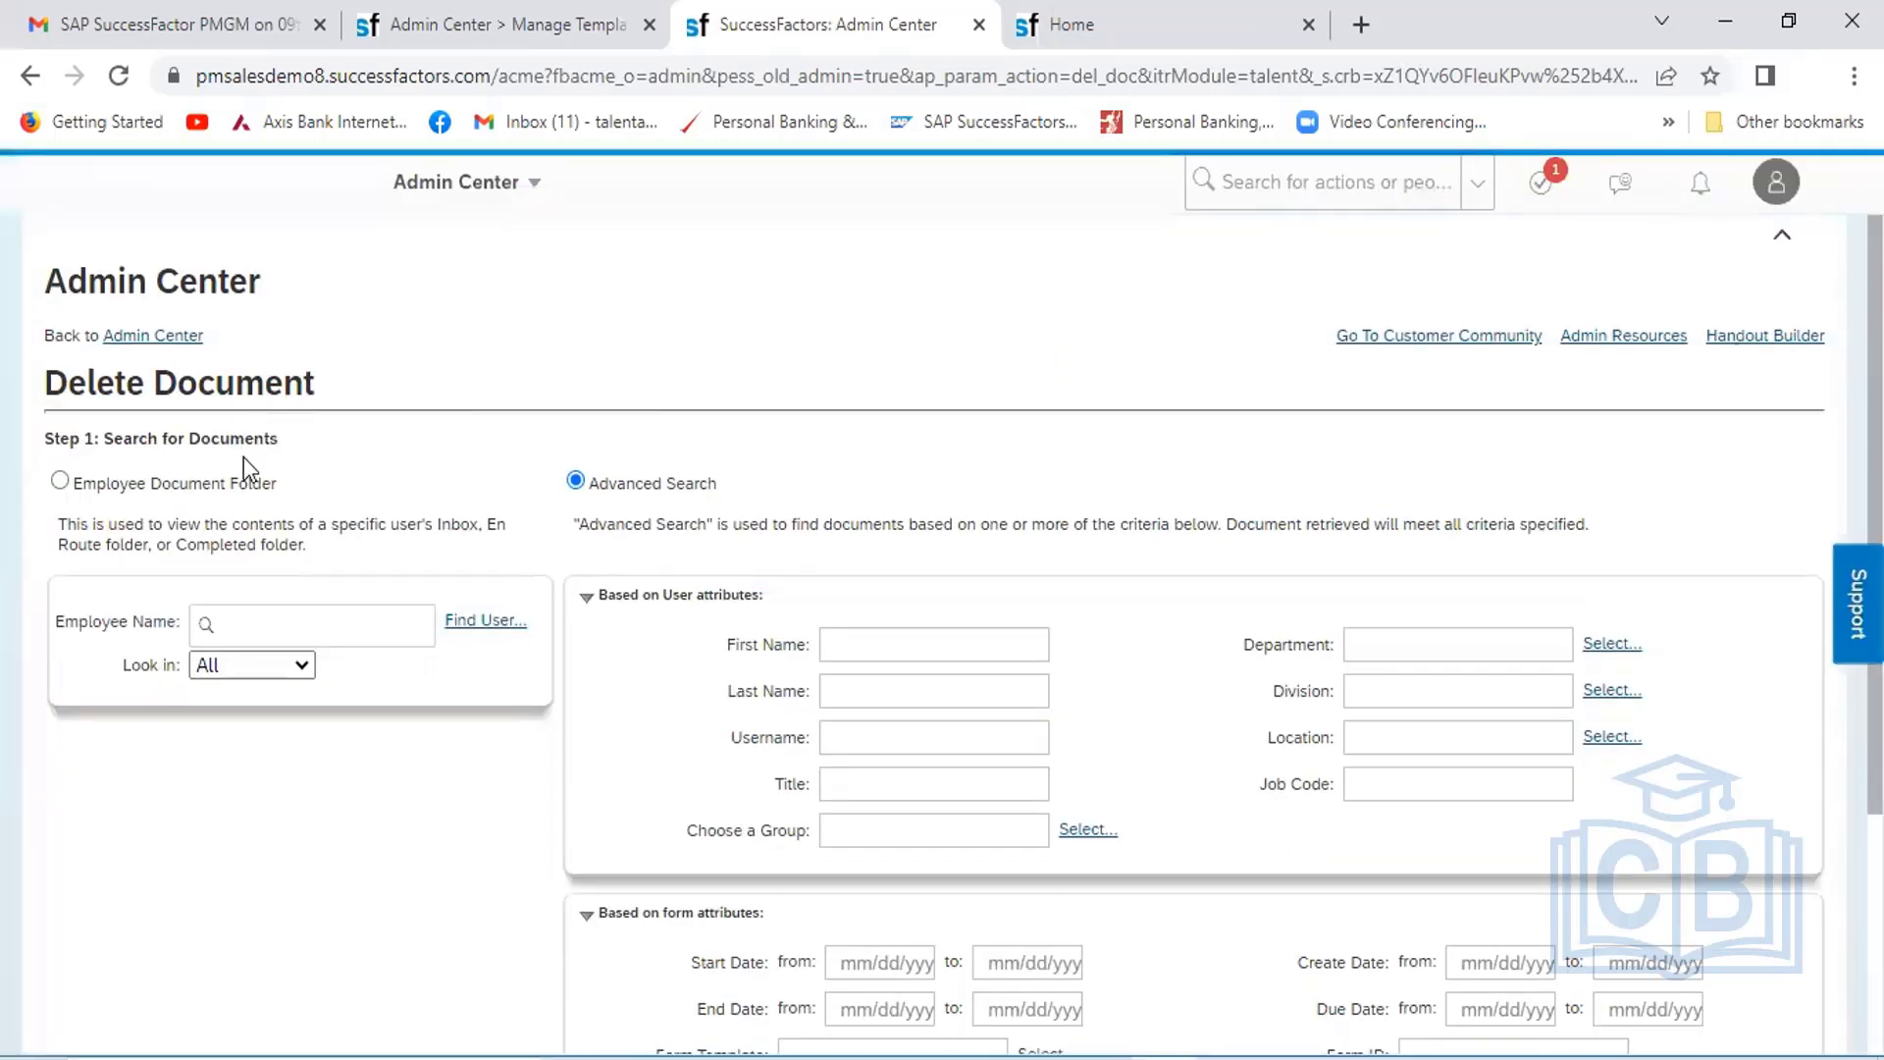
Search the employee document folder of the SVP Operations & Maintenance employee for forms that can be deleted
{"action": "left_click", "coordinate": [231, 620]}
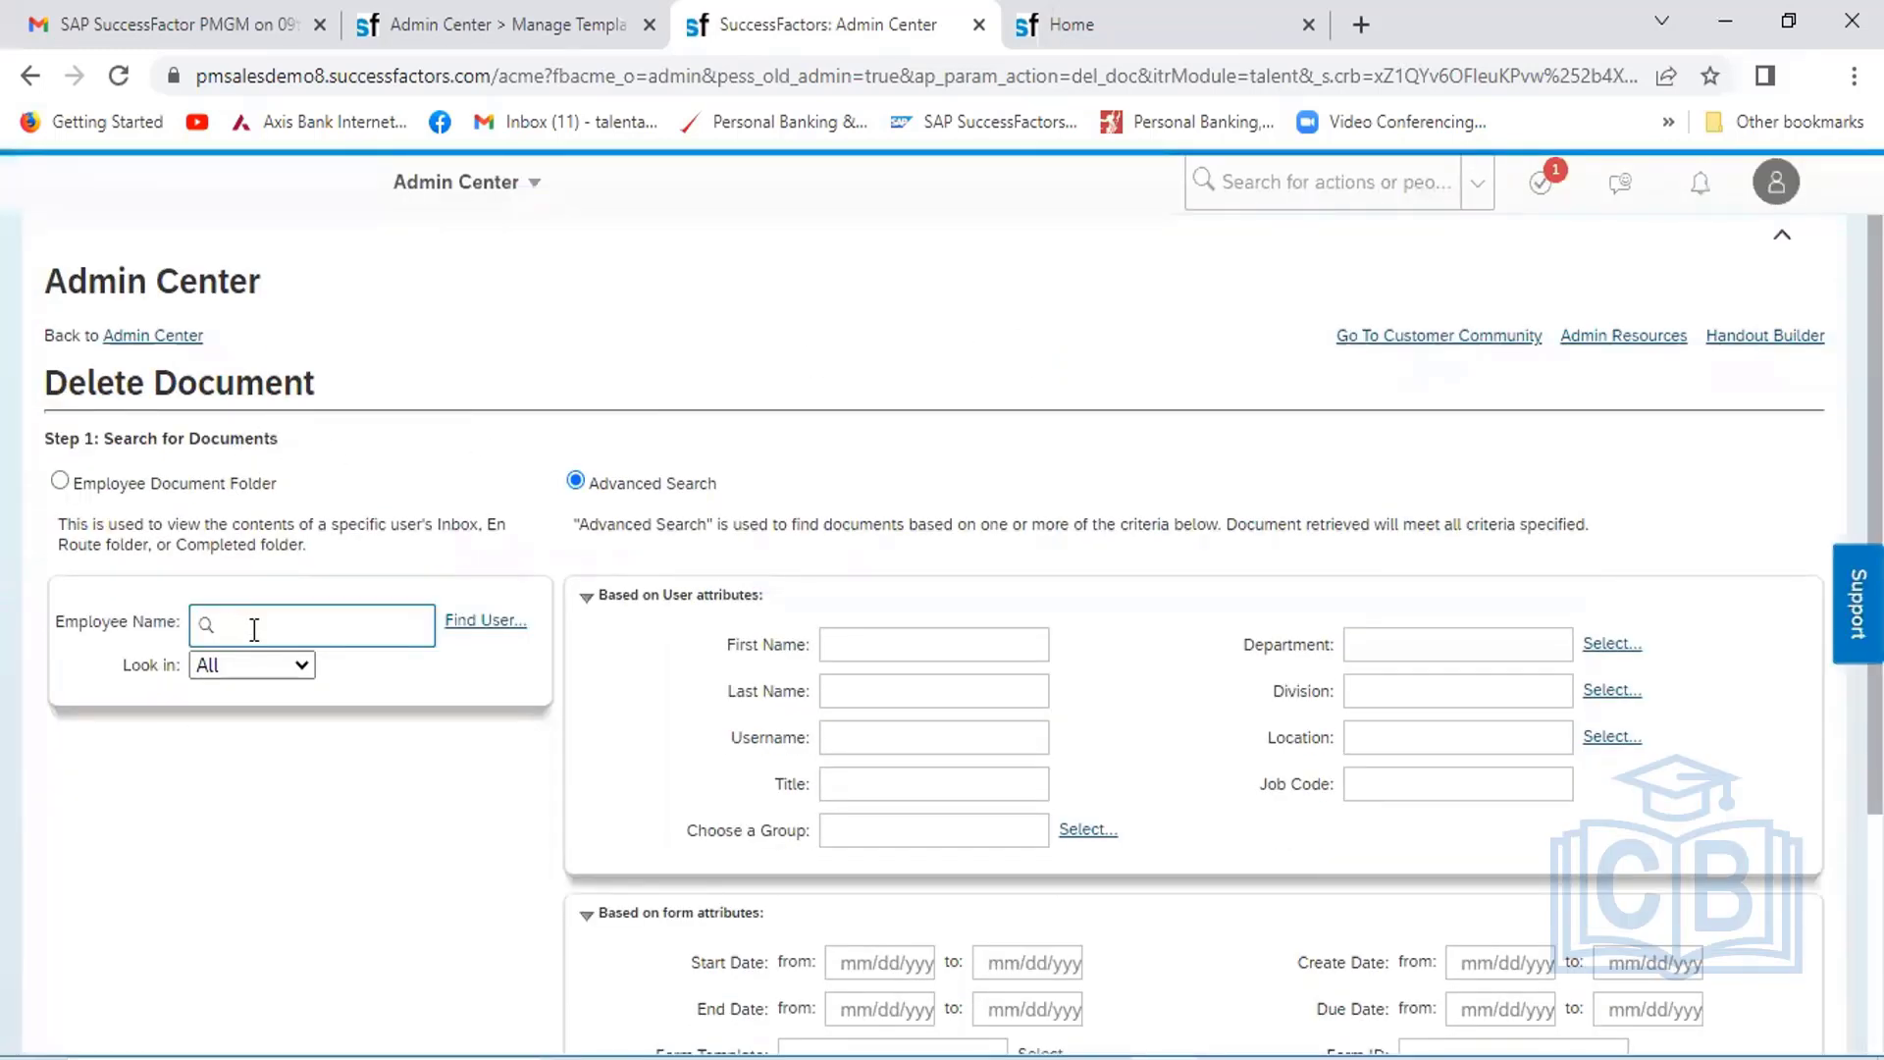
{"action": "left_click", "coordinate": [260, 624]}
{"action": "type", "text": "ahmed"}
{"action": "left_click", "coordinate": [305, 683]}
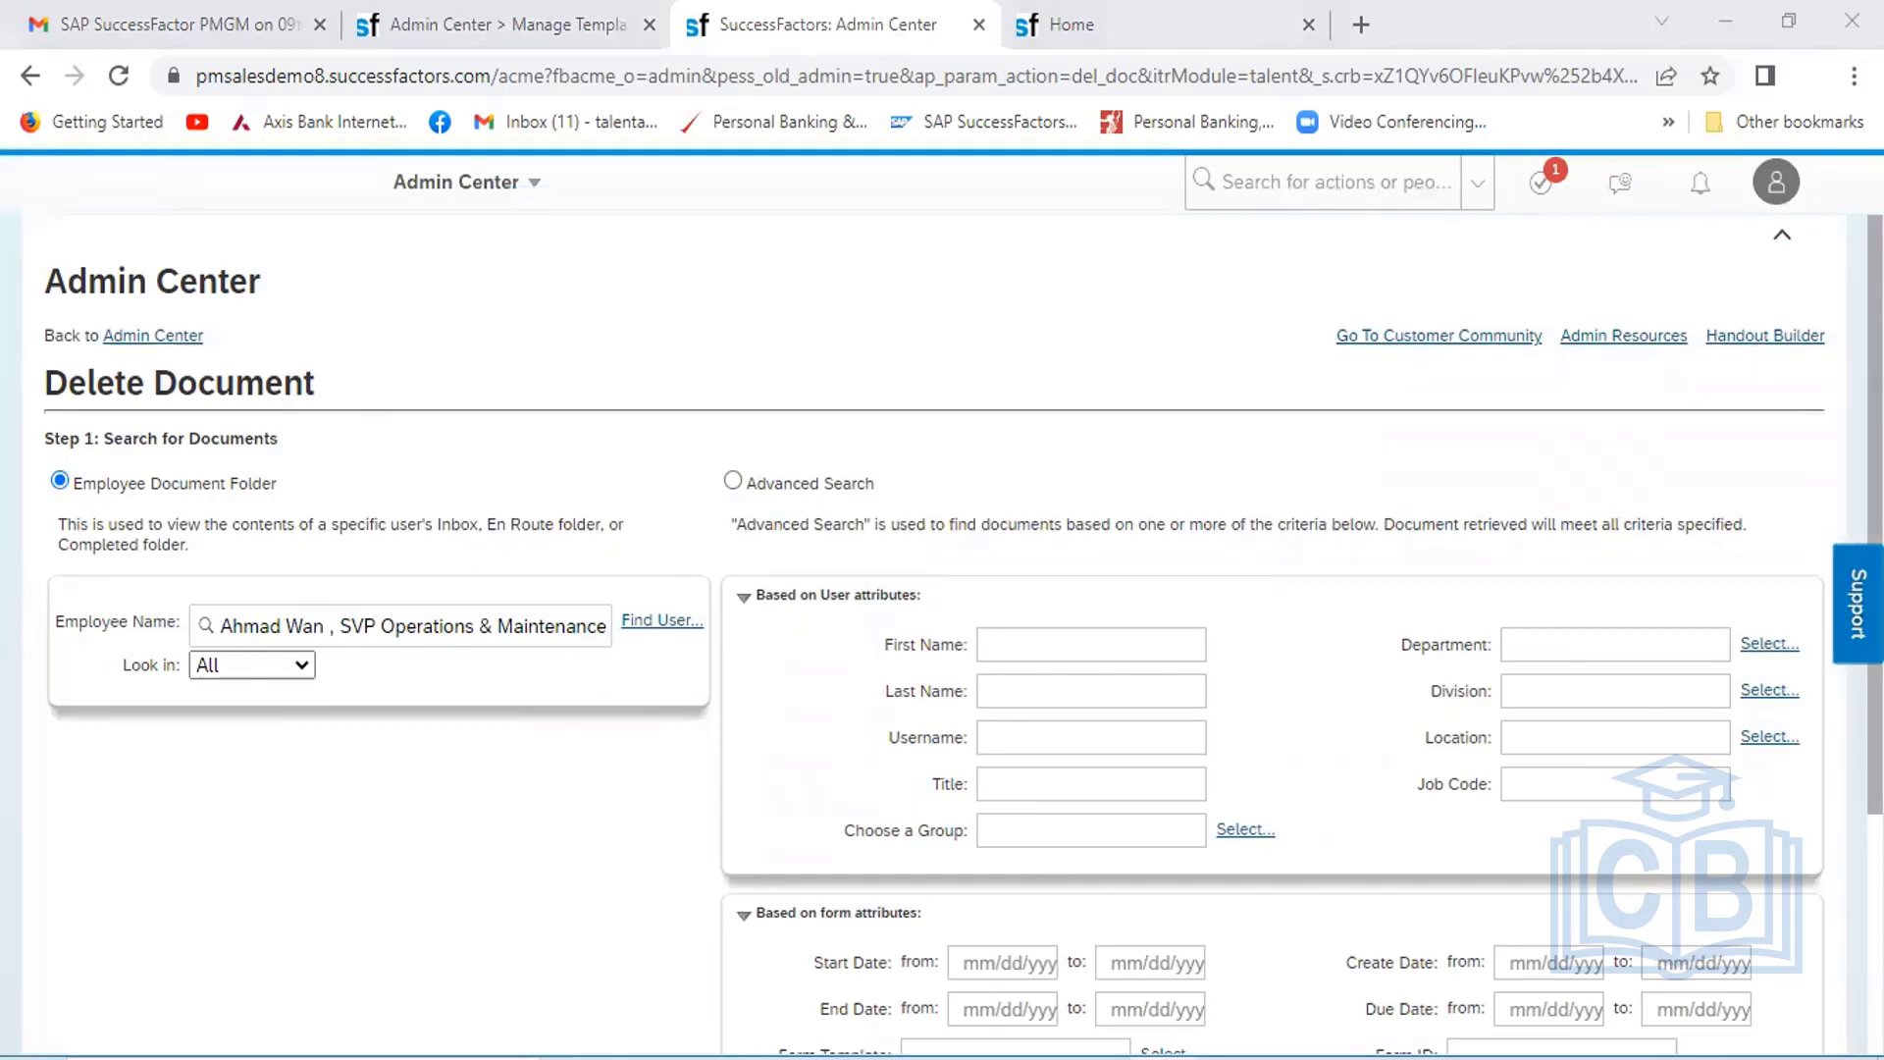
{"action": "left_click", "coordinate": [398, 628]}
{"action": "scroll", "coordinate": [397, 628], "scroll_direction": "down", "scroll_amount": 1}
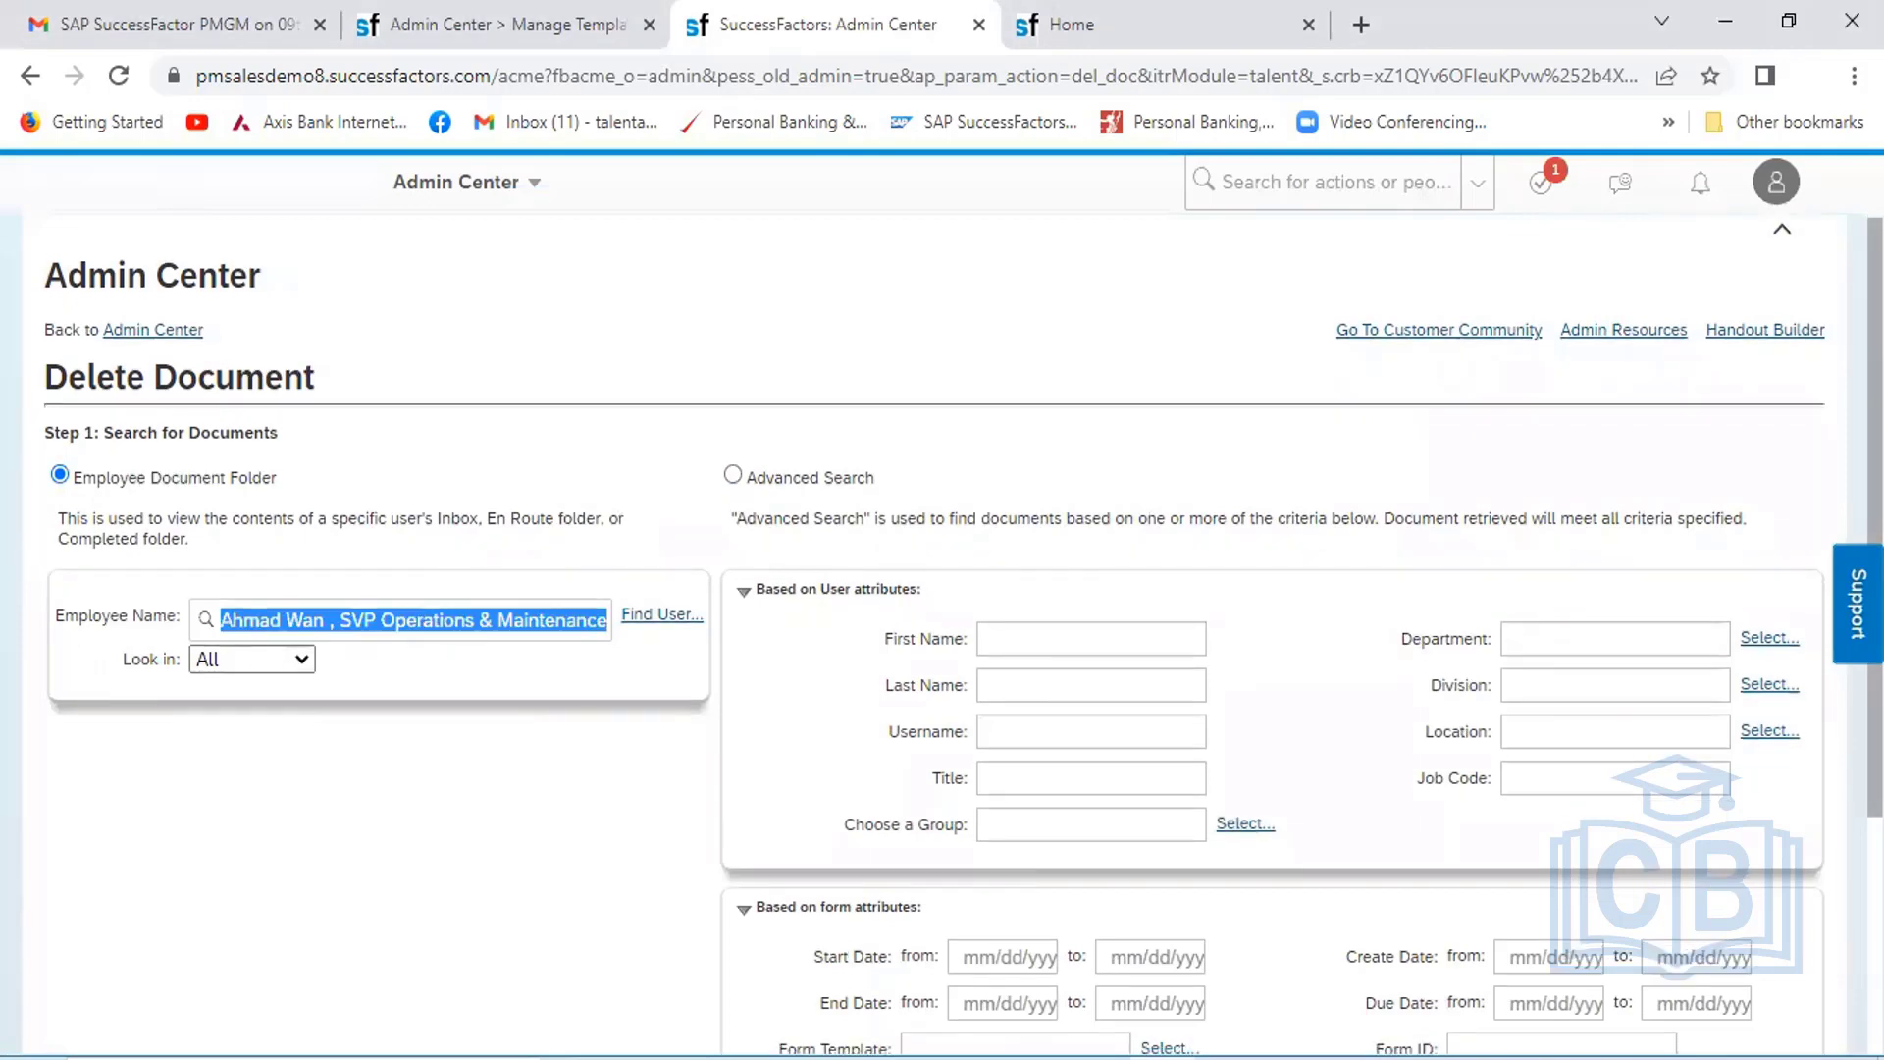
{"action": "scroll", "coordinate": [956, 988], "scroll_direction": "down", "scroll_amount": 3}
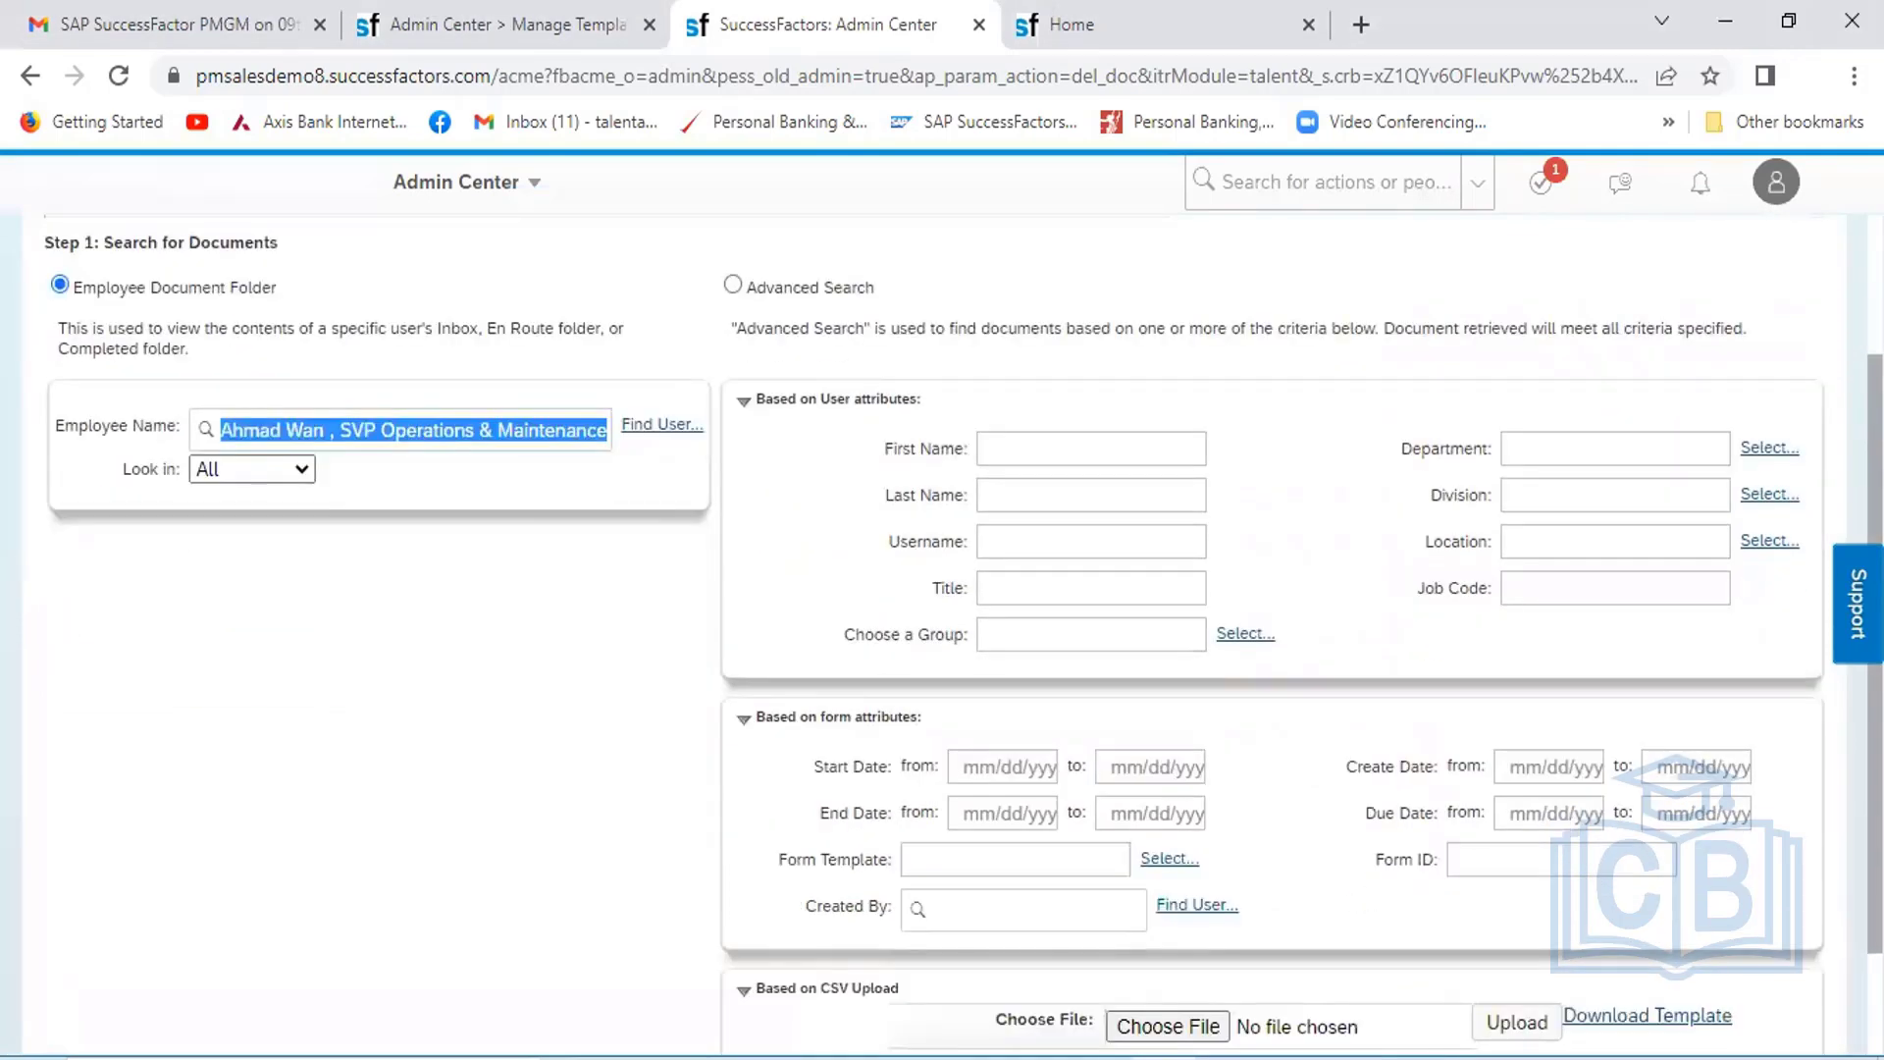
{"action": "left_click", "coordinate": [760, 1011]}
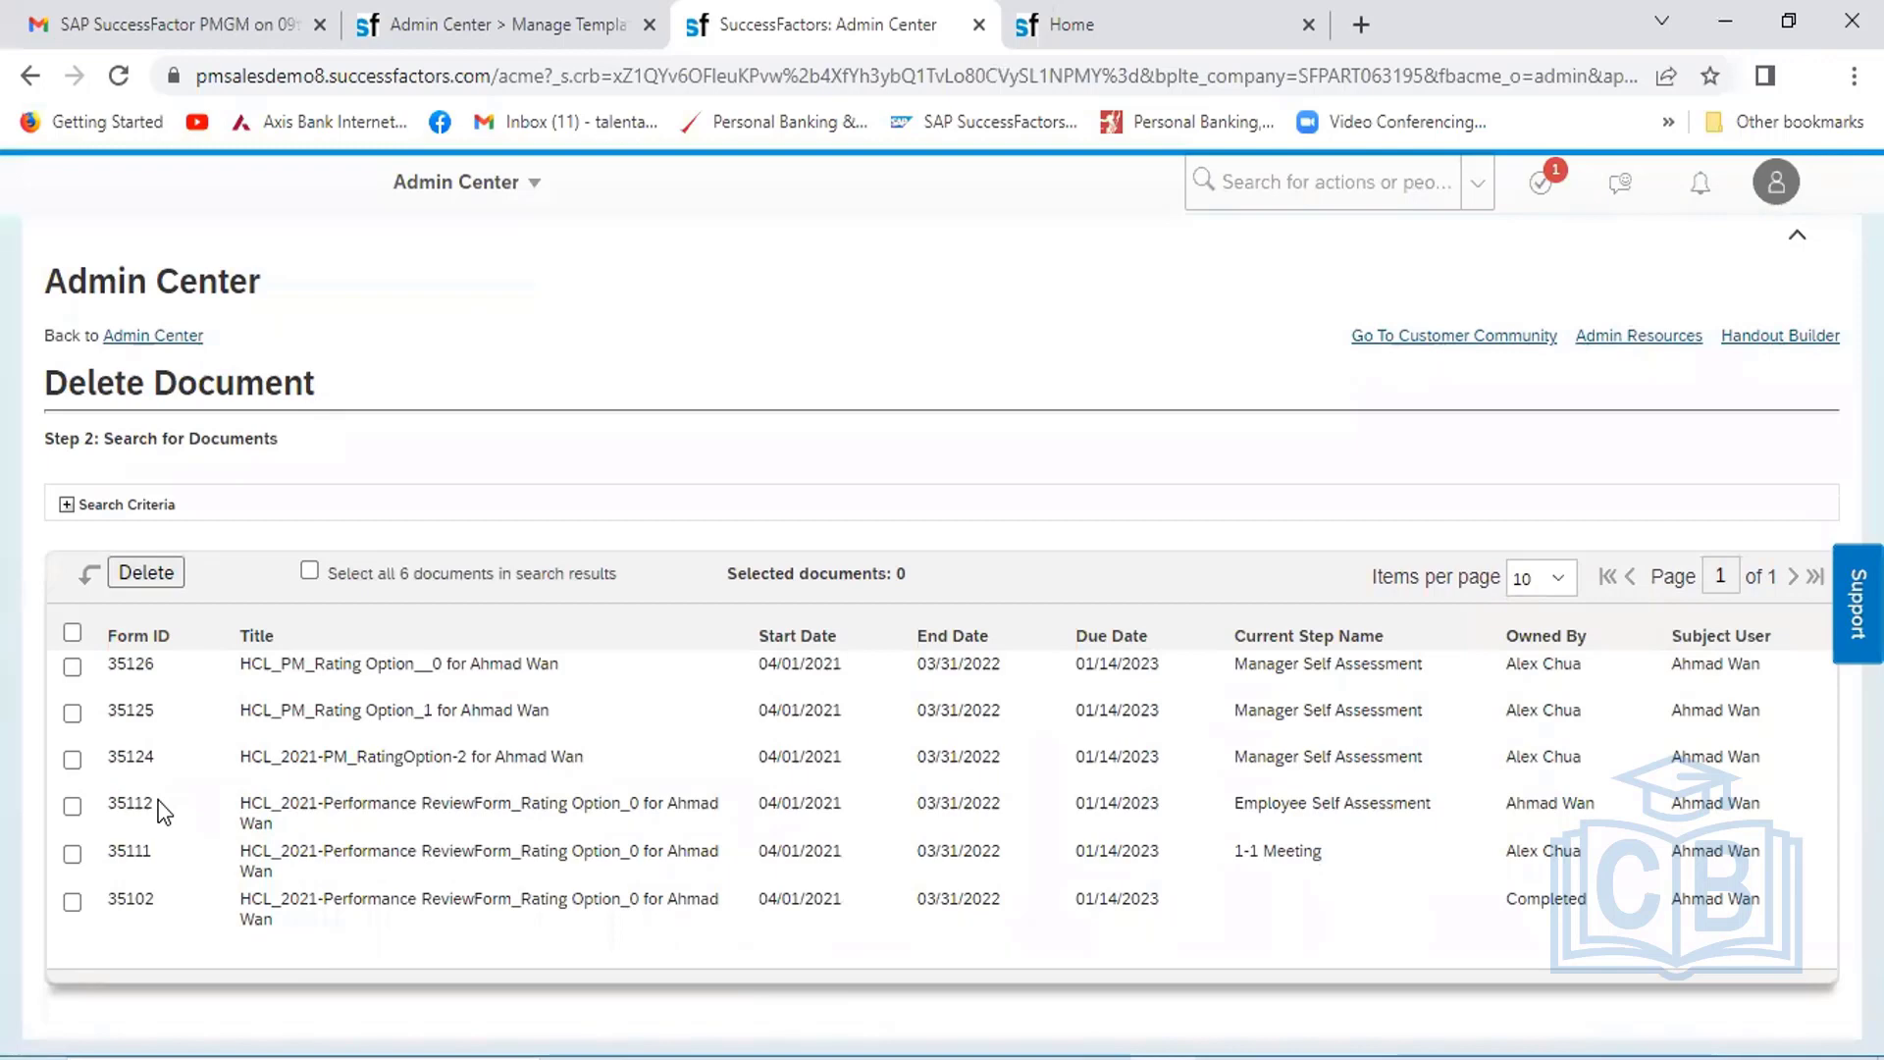
Copy the form ID 35112 from the results and record it in D19 of the Excel sheet, beside Delete Form
{"action": "left_click_drag", "start_coordinate": [152, 803], "coordinate": [111, 800]}
{"action": "left_click", "coordinate": [854, 1058]}
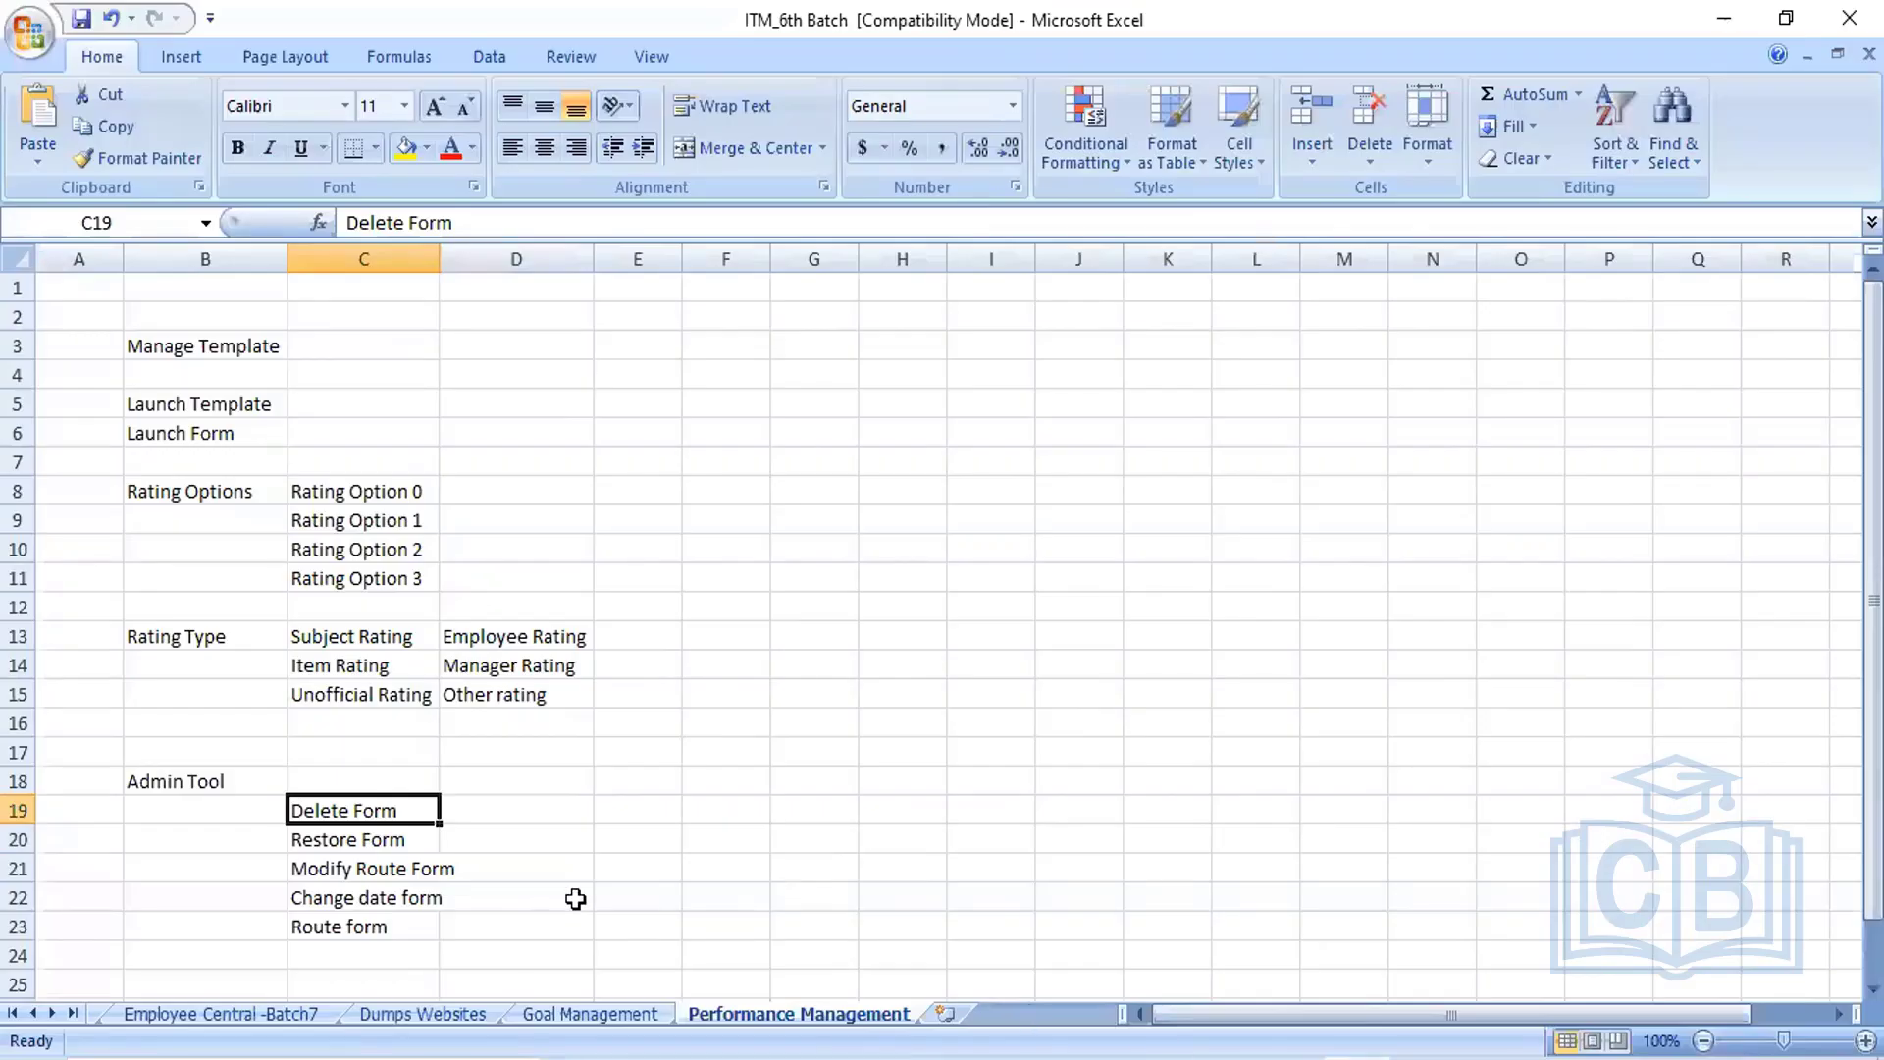
{"action": "left_click", "coordinate": [519, 812]}
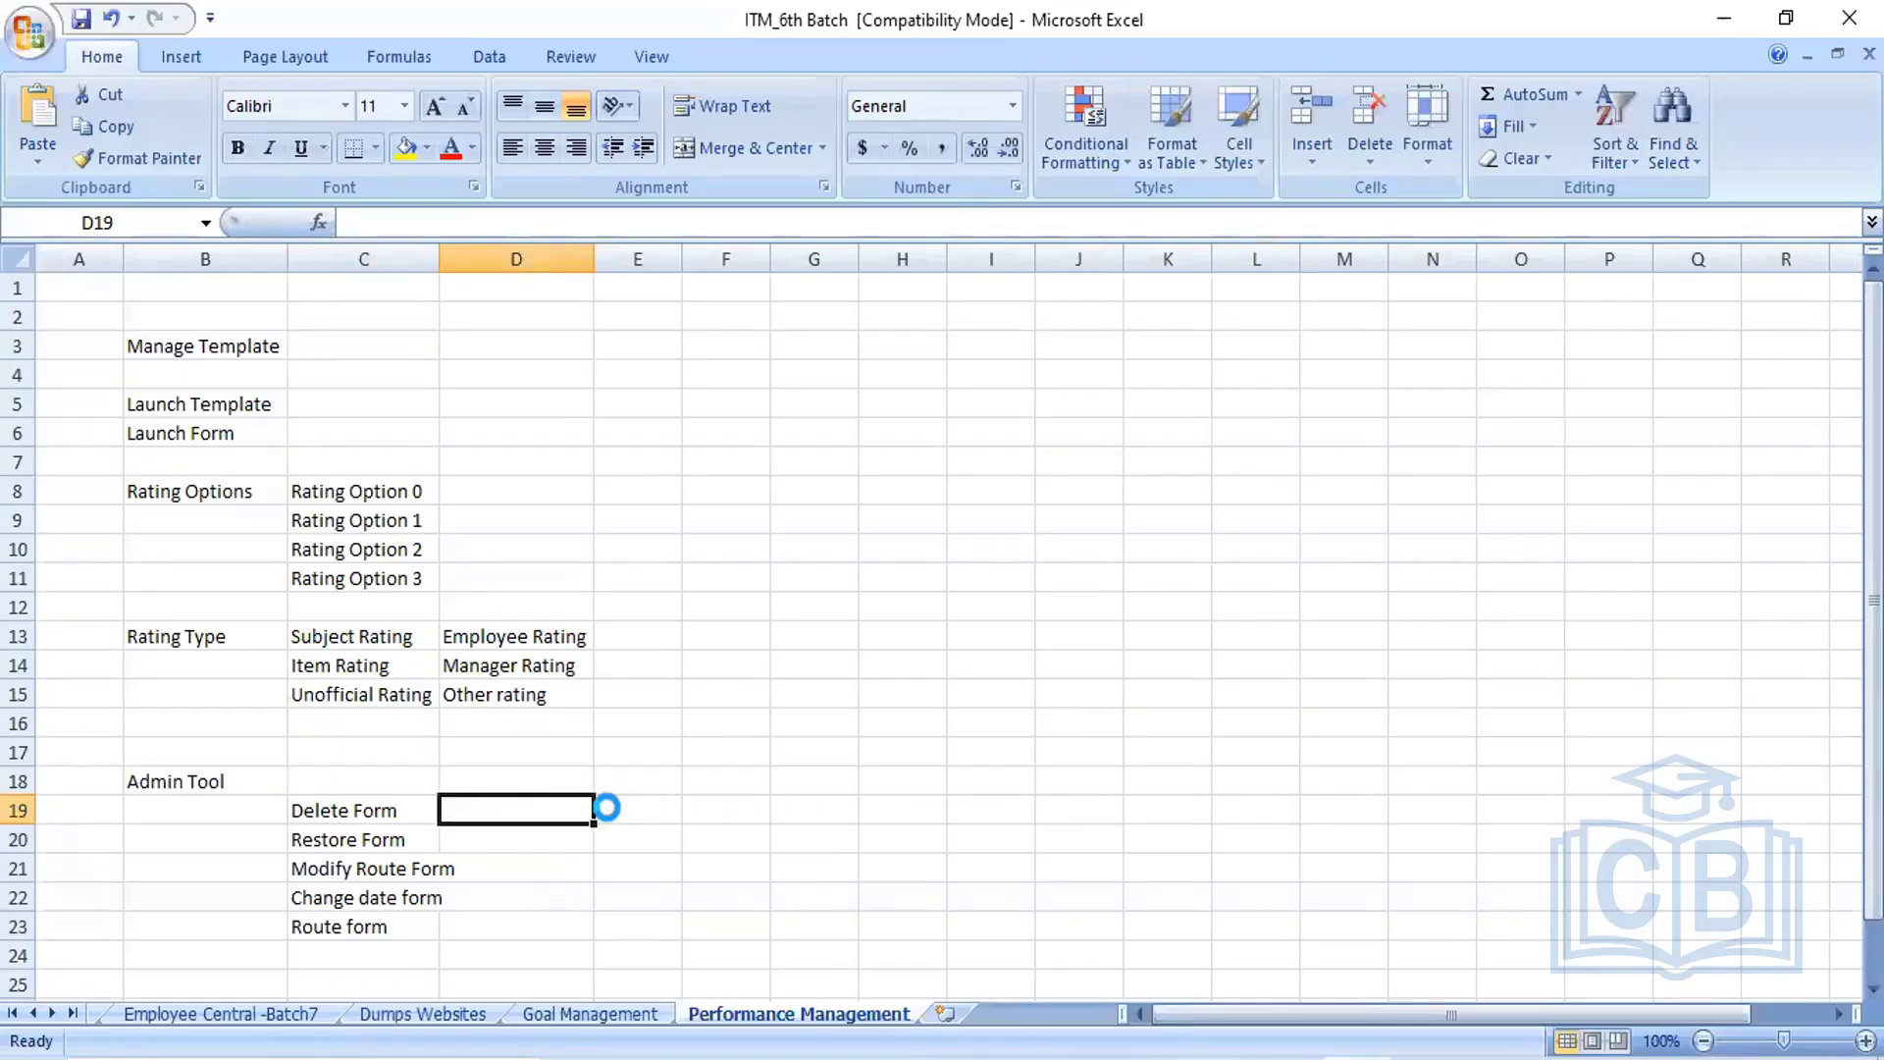
{"action": "type", "text": "35112"}
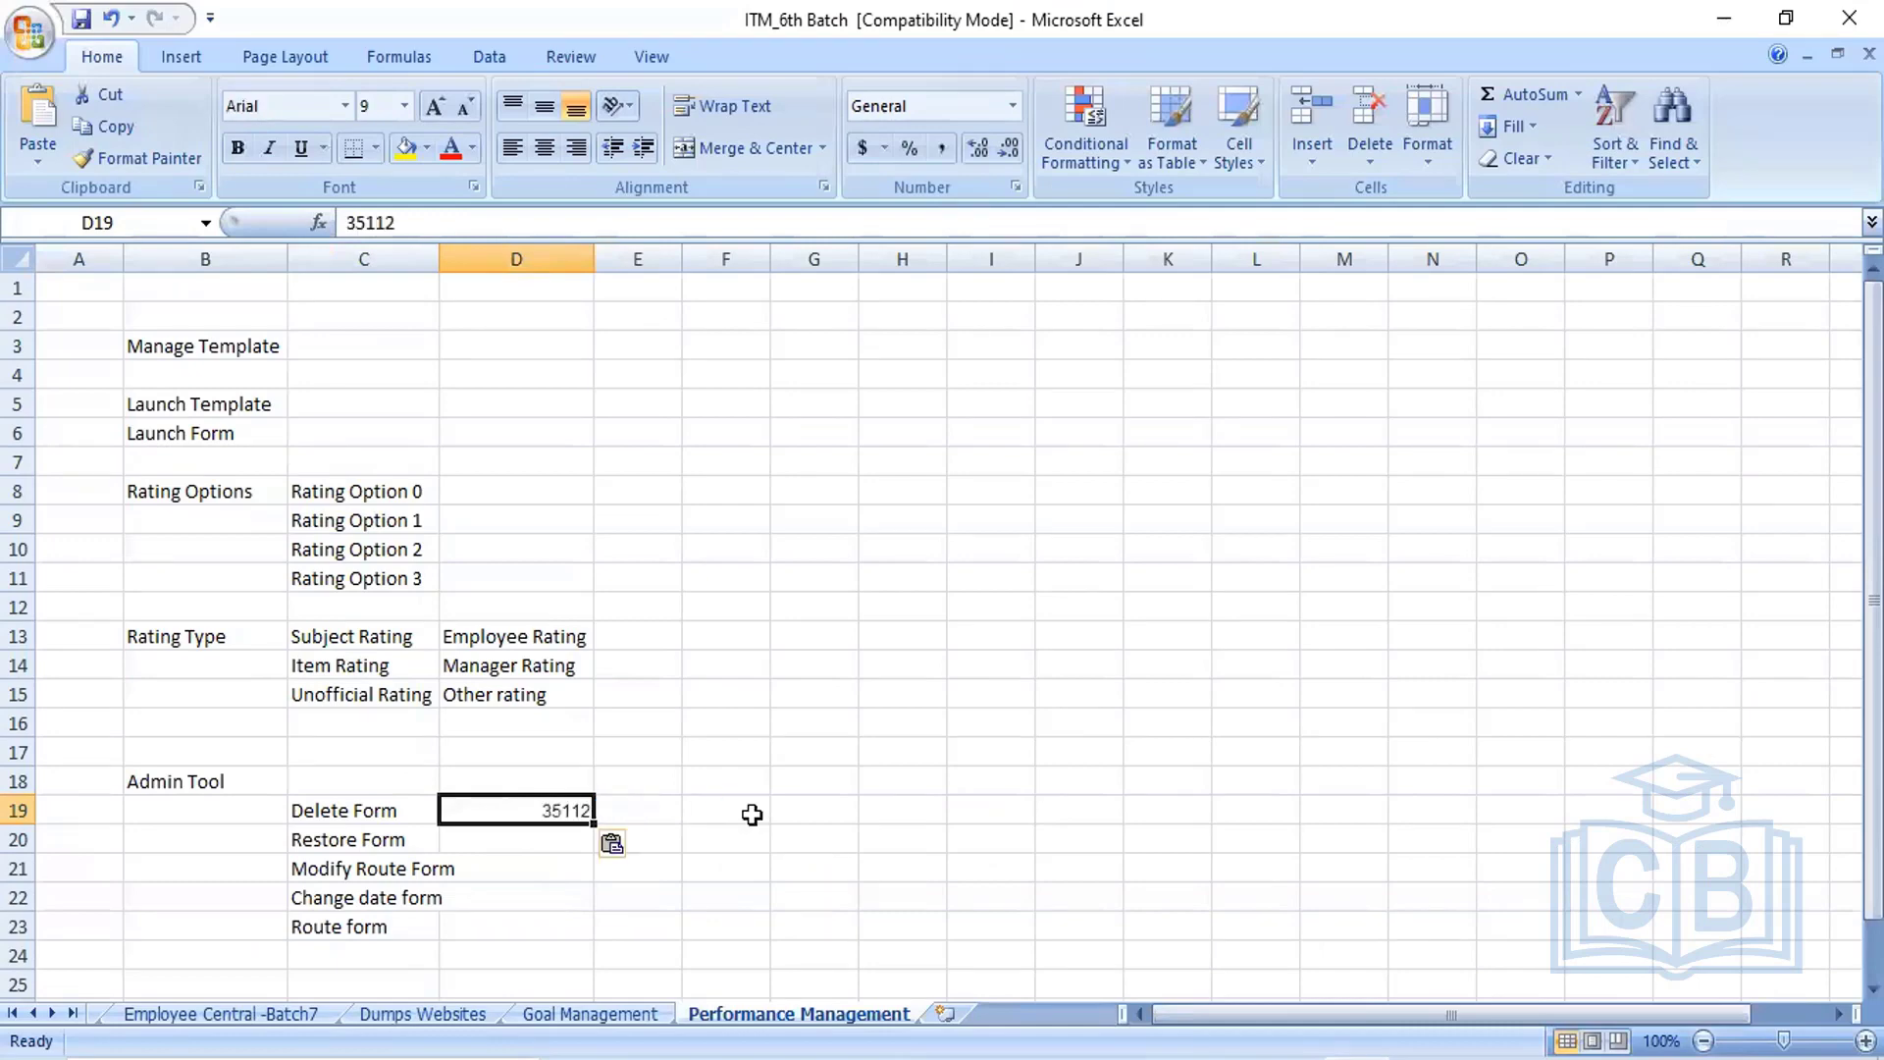
{"action": "left_click", "coordinate": [752, 814]}
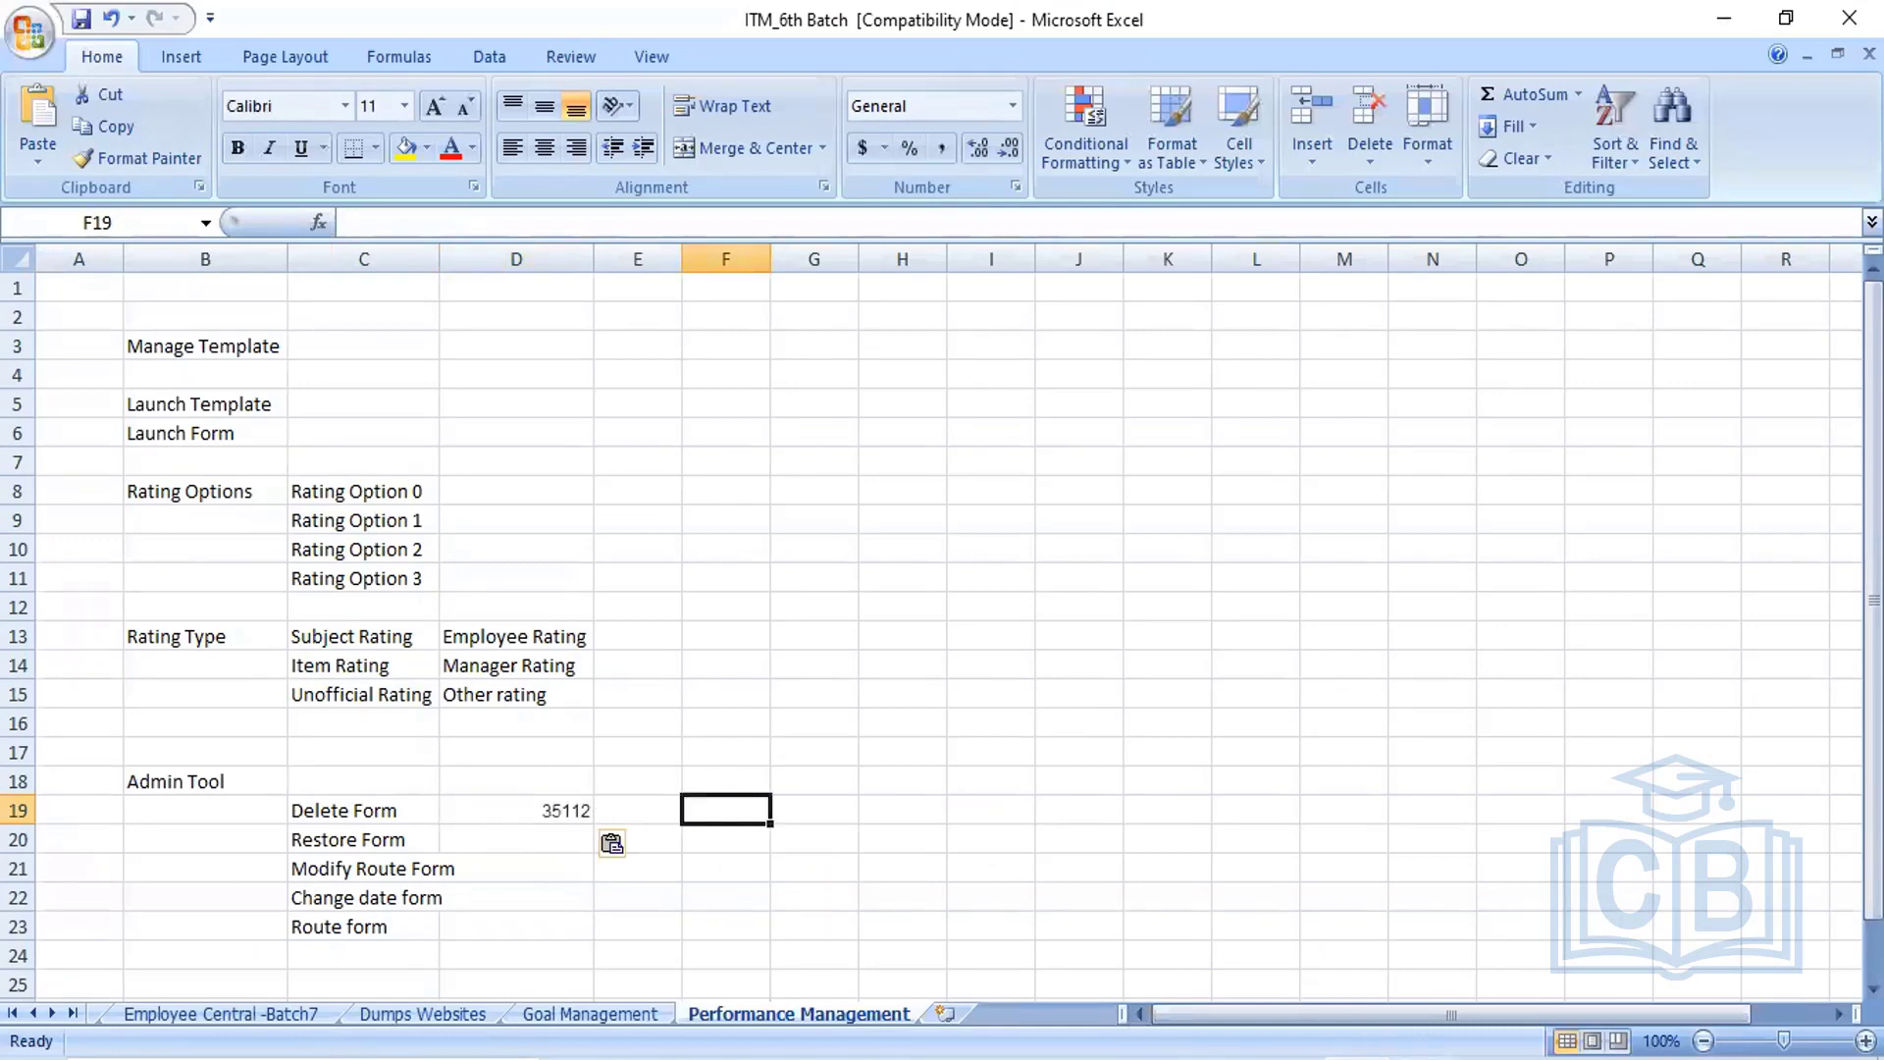
Switch back to SuccessFactors in the browser and delete form 35112 from the employee's document list
{"action": "left_click", "coordinate": [1175, 1057]}
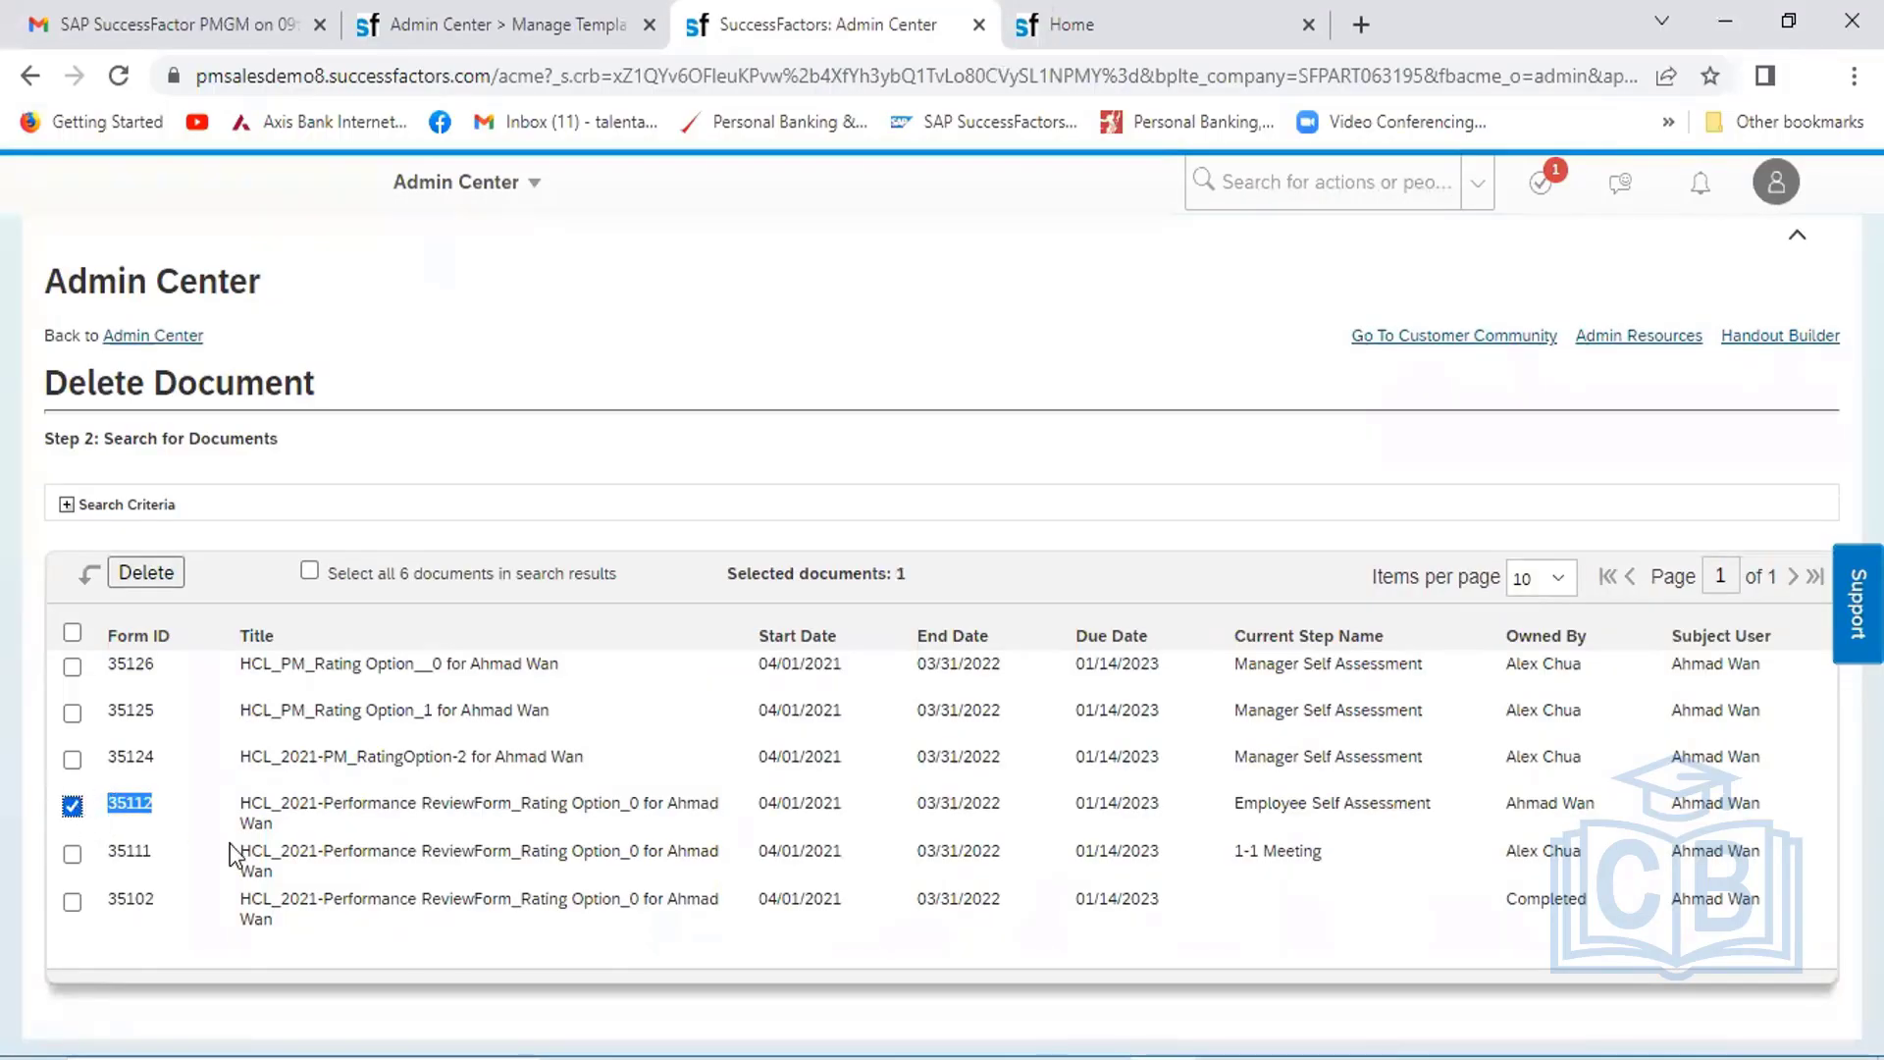
{"action": "left_click", "coordinate": [149, 574]}
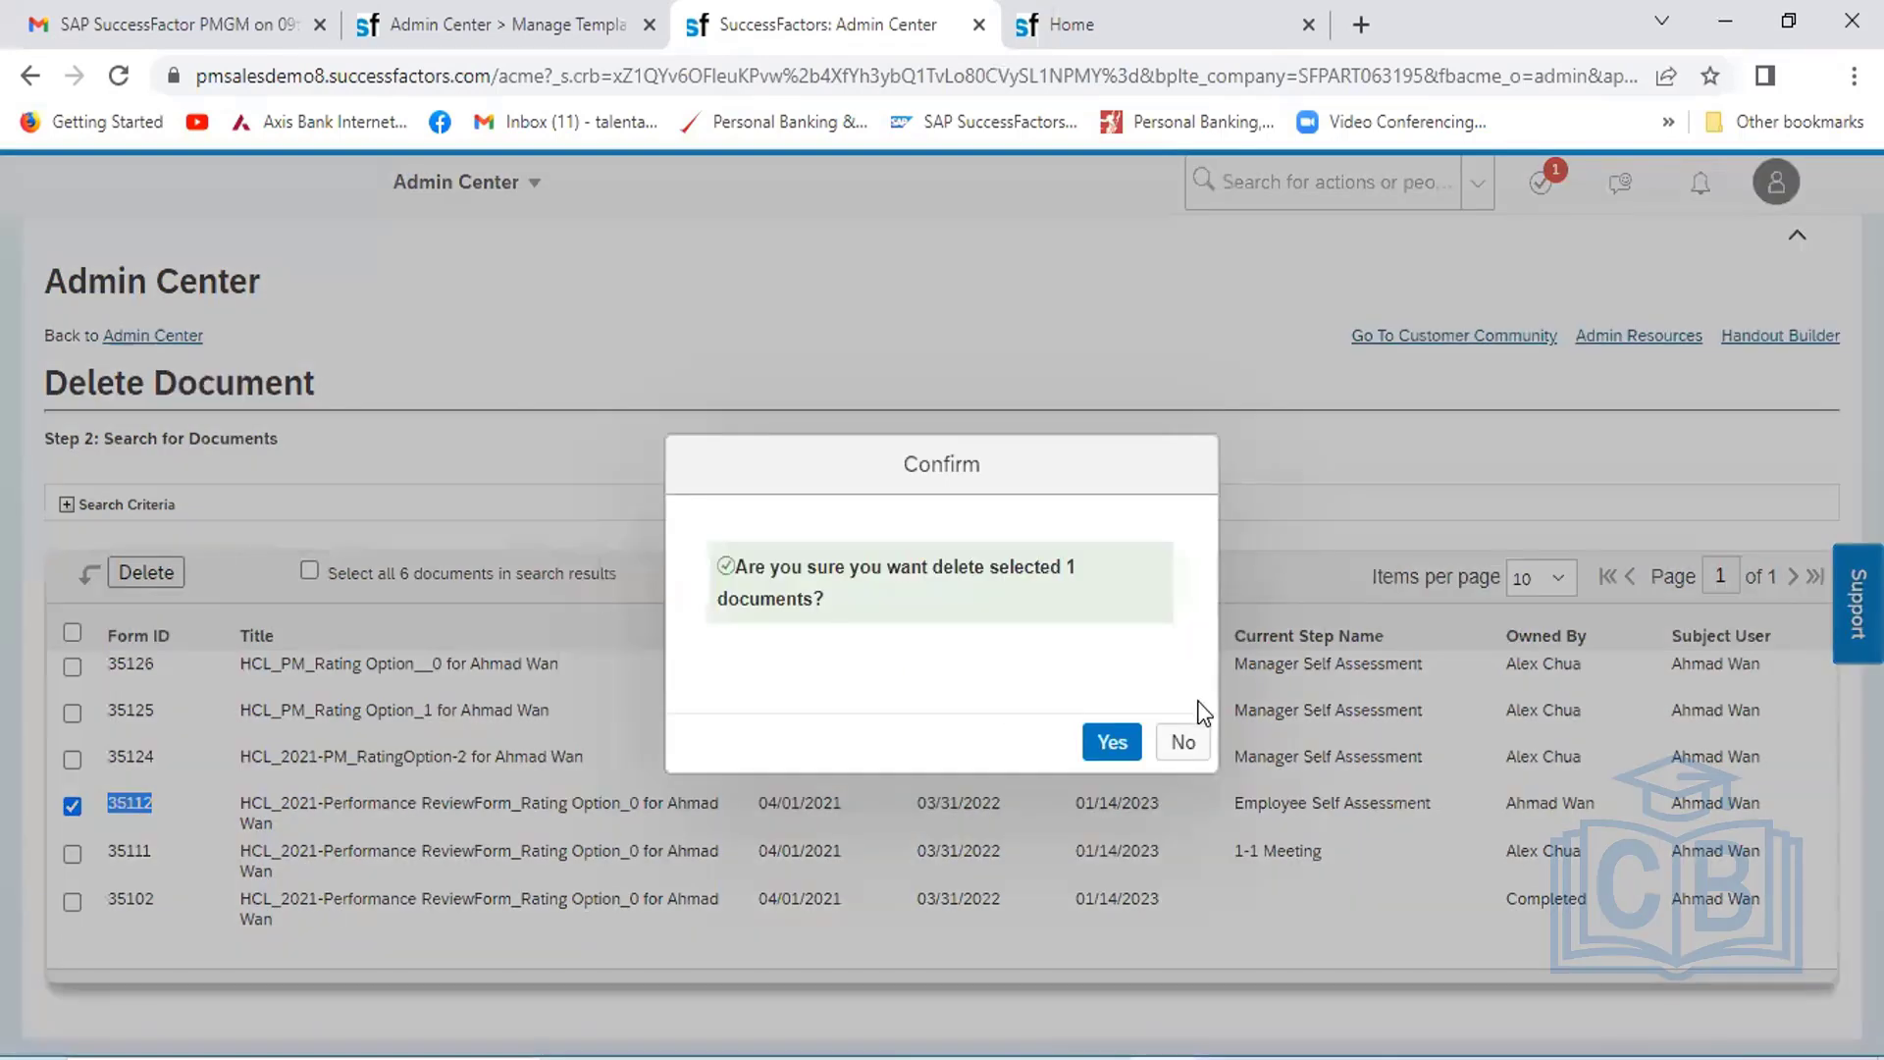
{"action": "left_click", "coordinate": [1120, 743]}
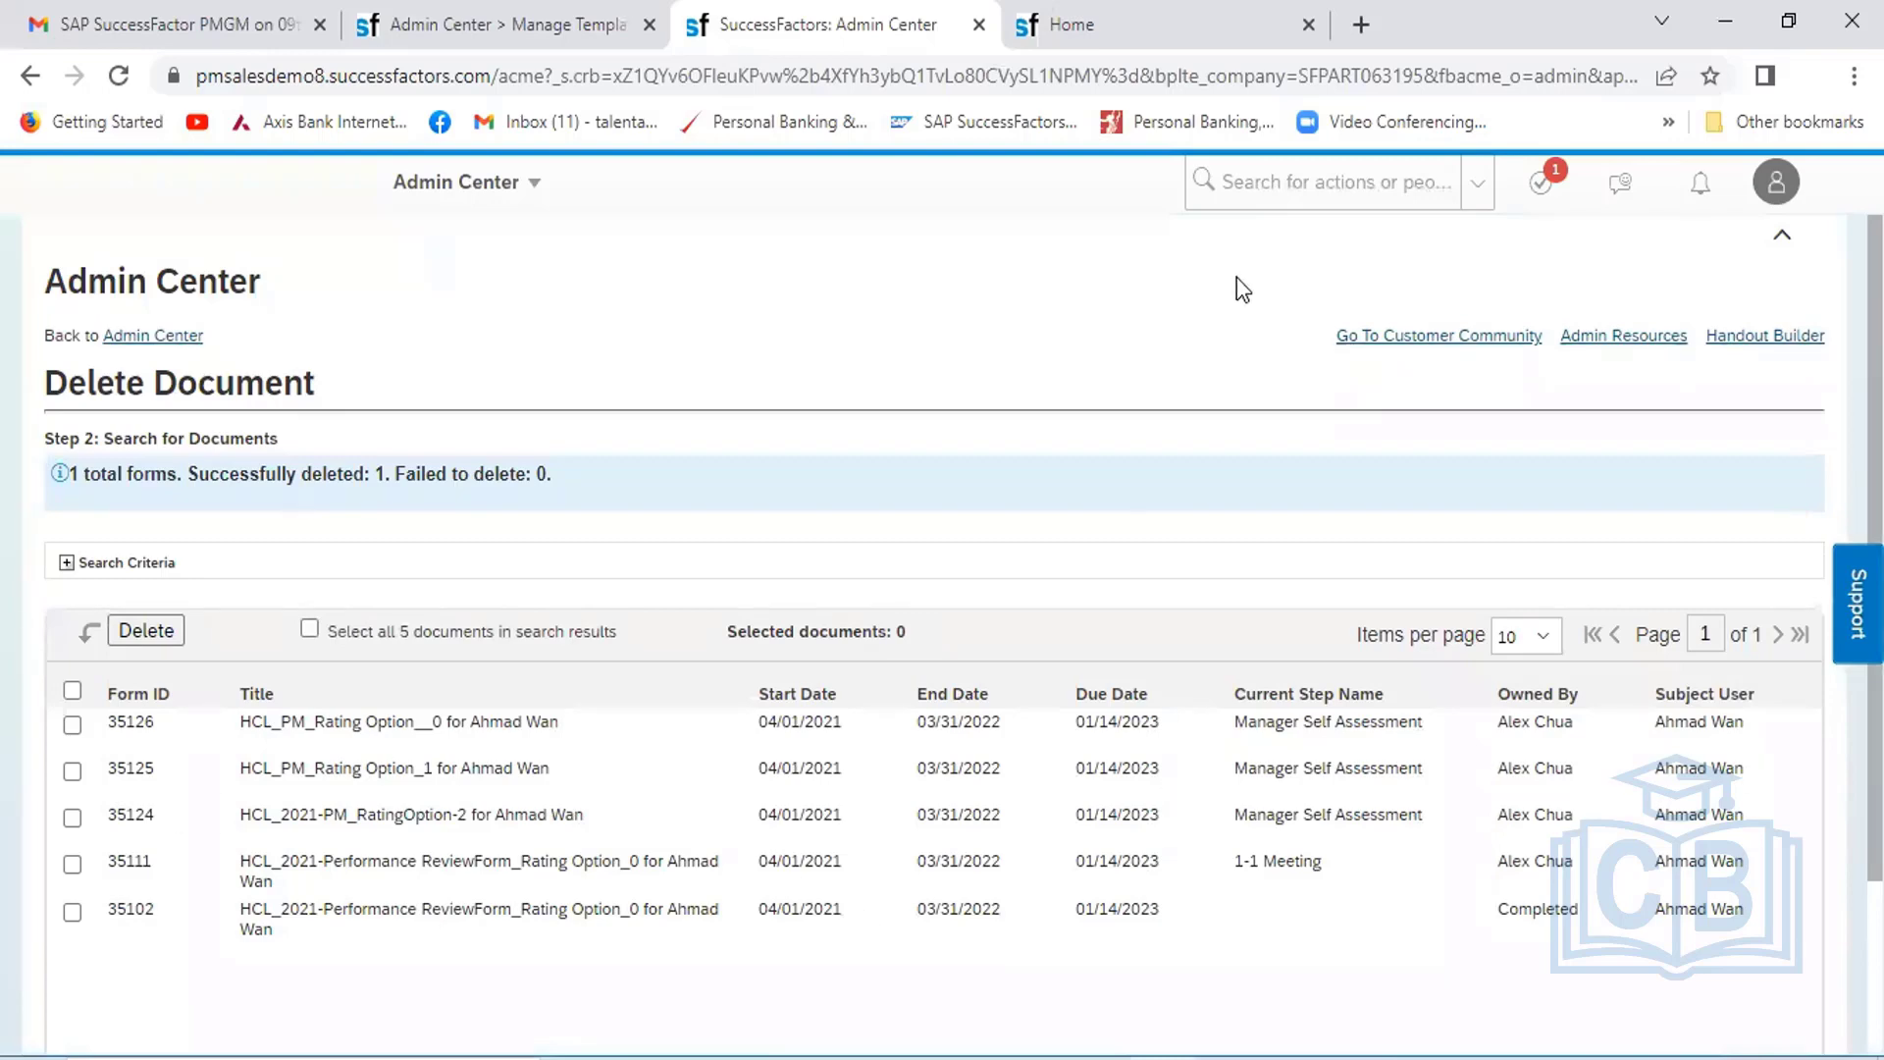
Return to the Admin Center and open the Restore Deleted Forms tool for Performance Management
{"action": "left_click", "coordinate": [1238, 181]}
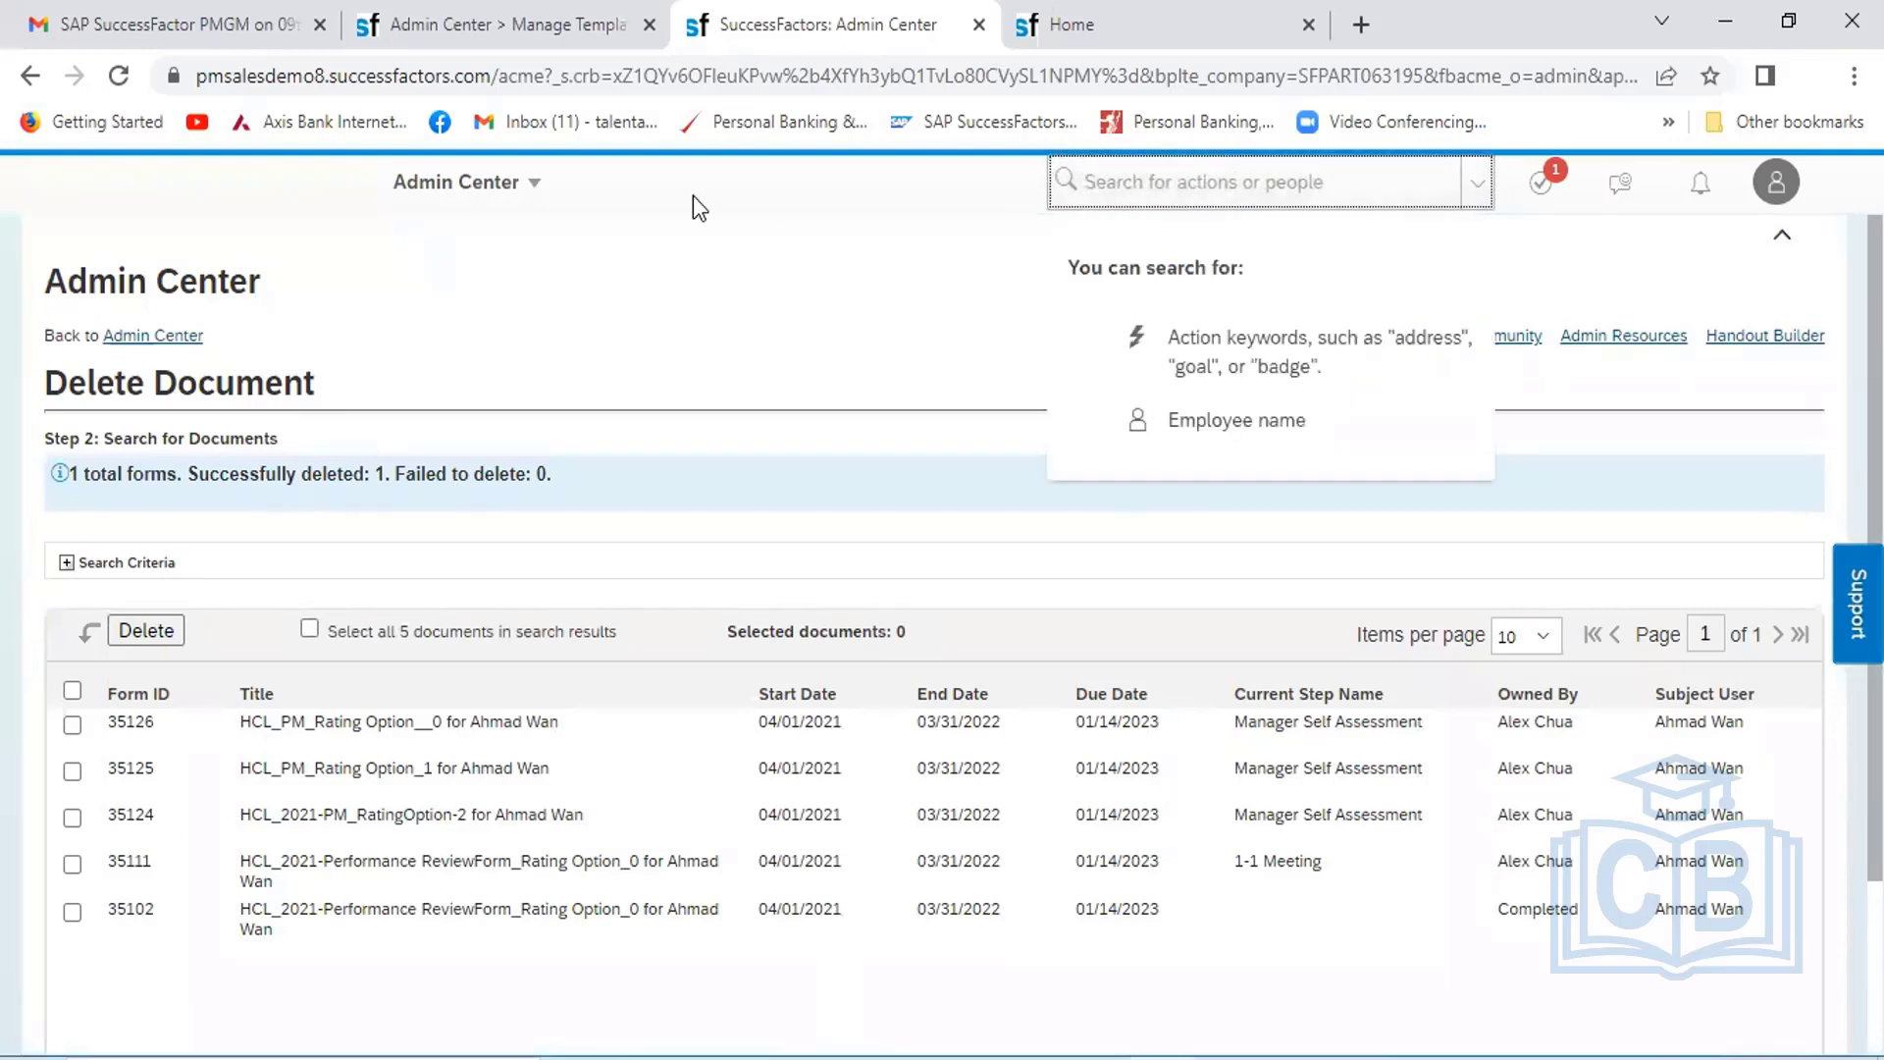
{"action": "left_click", "coordinate": [537, 188]}
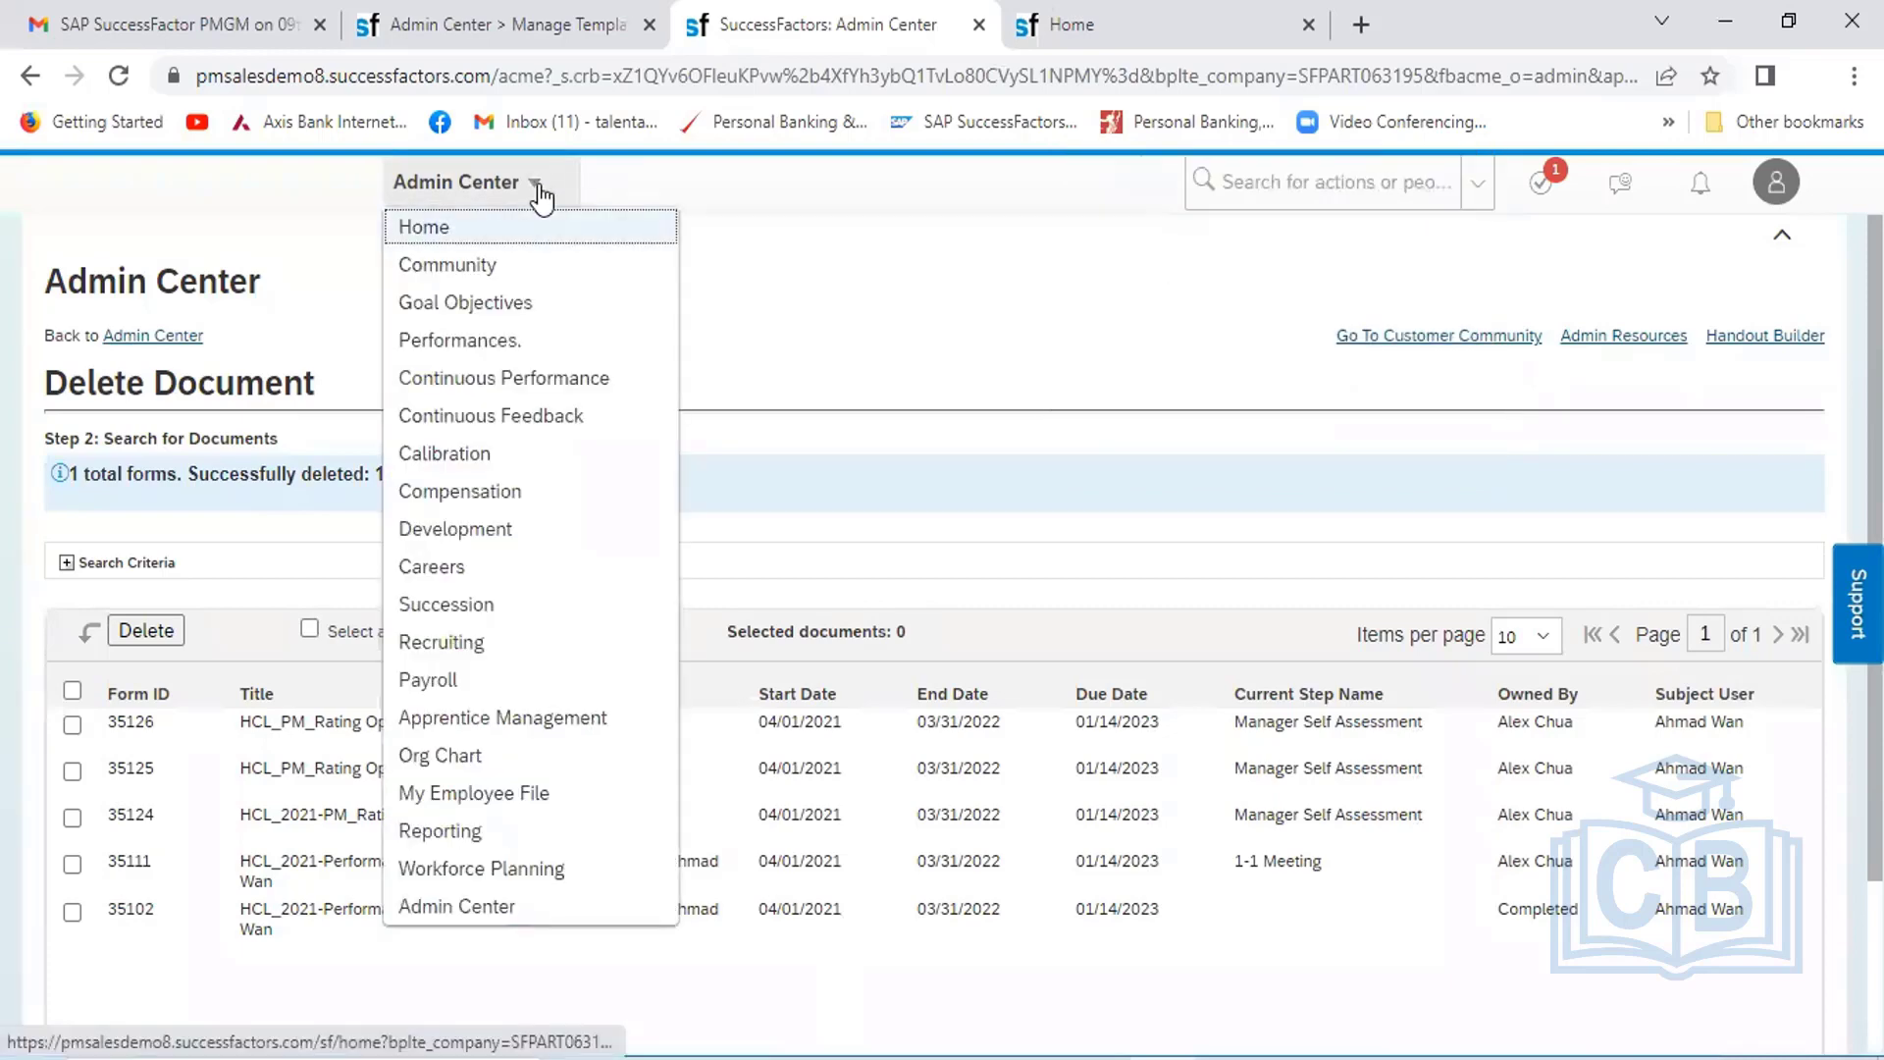
{"action": "left_click", "coordinate": [475, 905]}
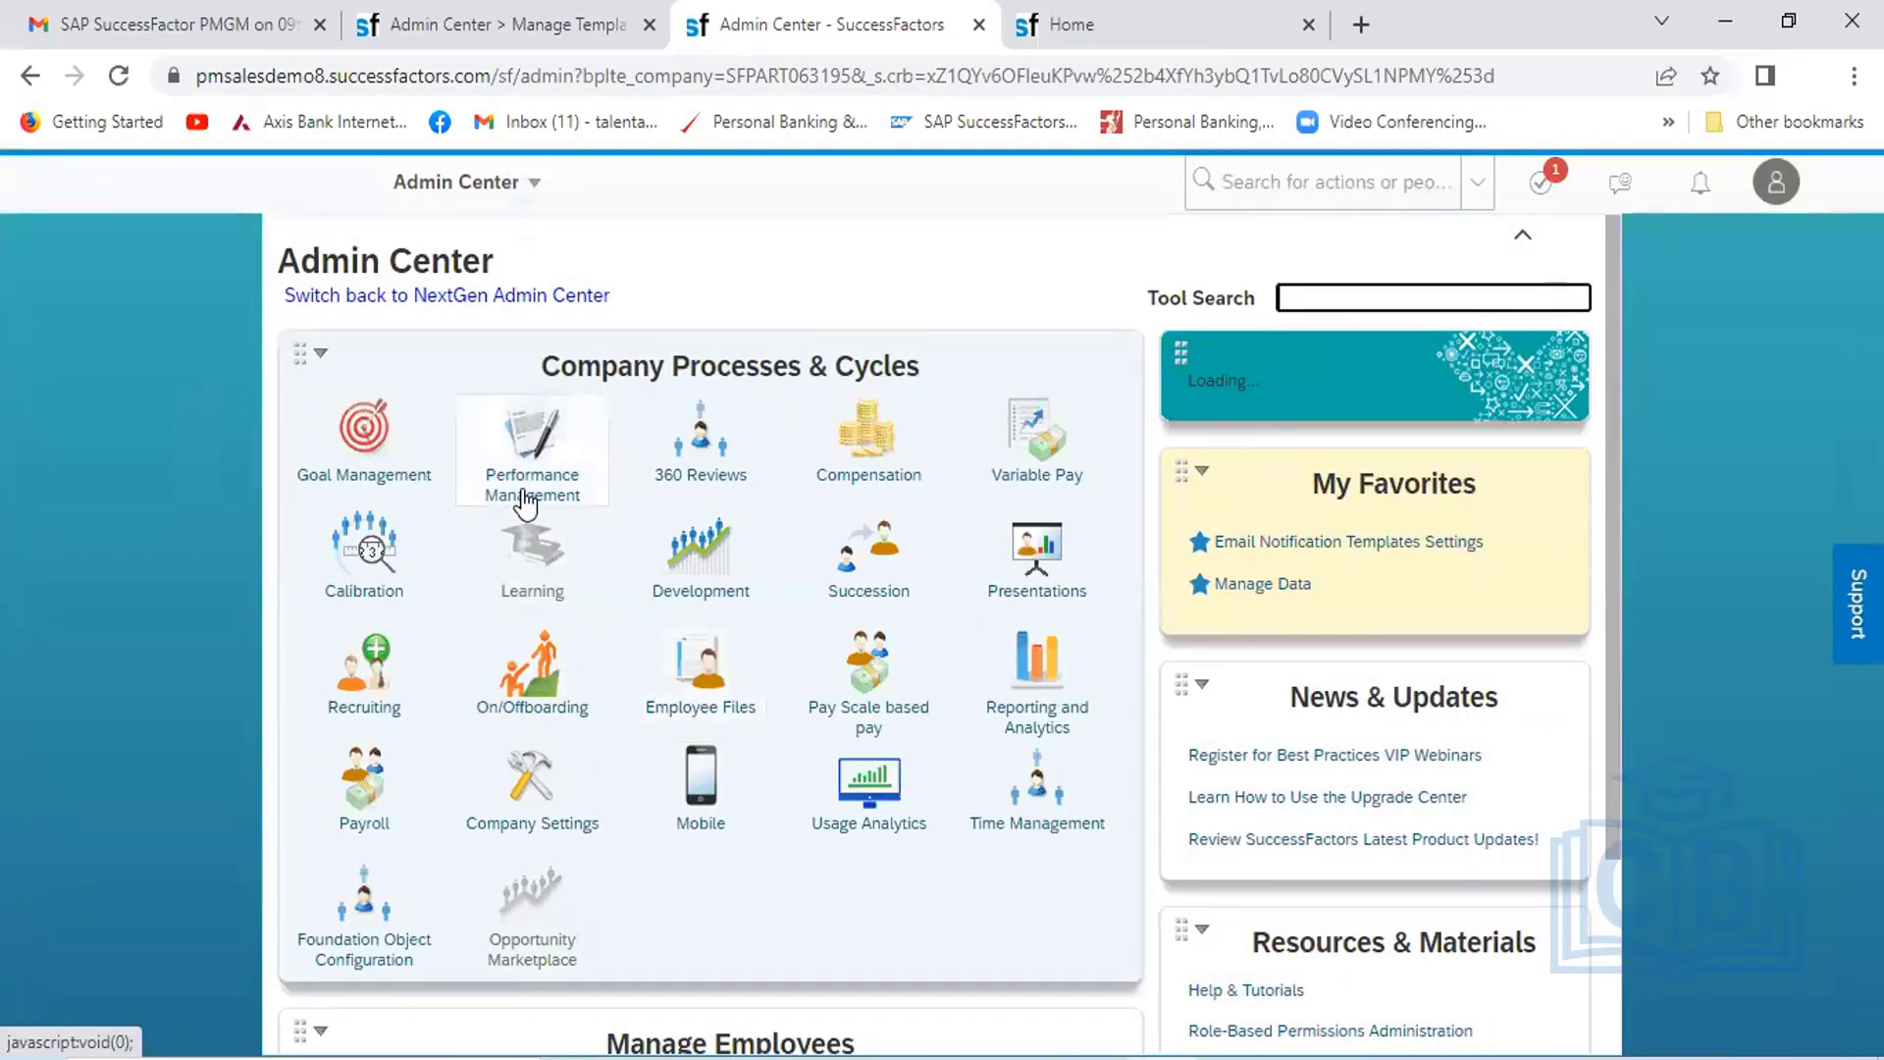
{"action": "left_click", "coordinate": [527, 490]}
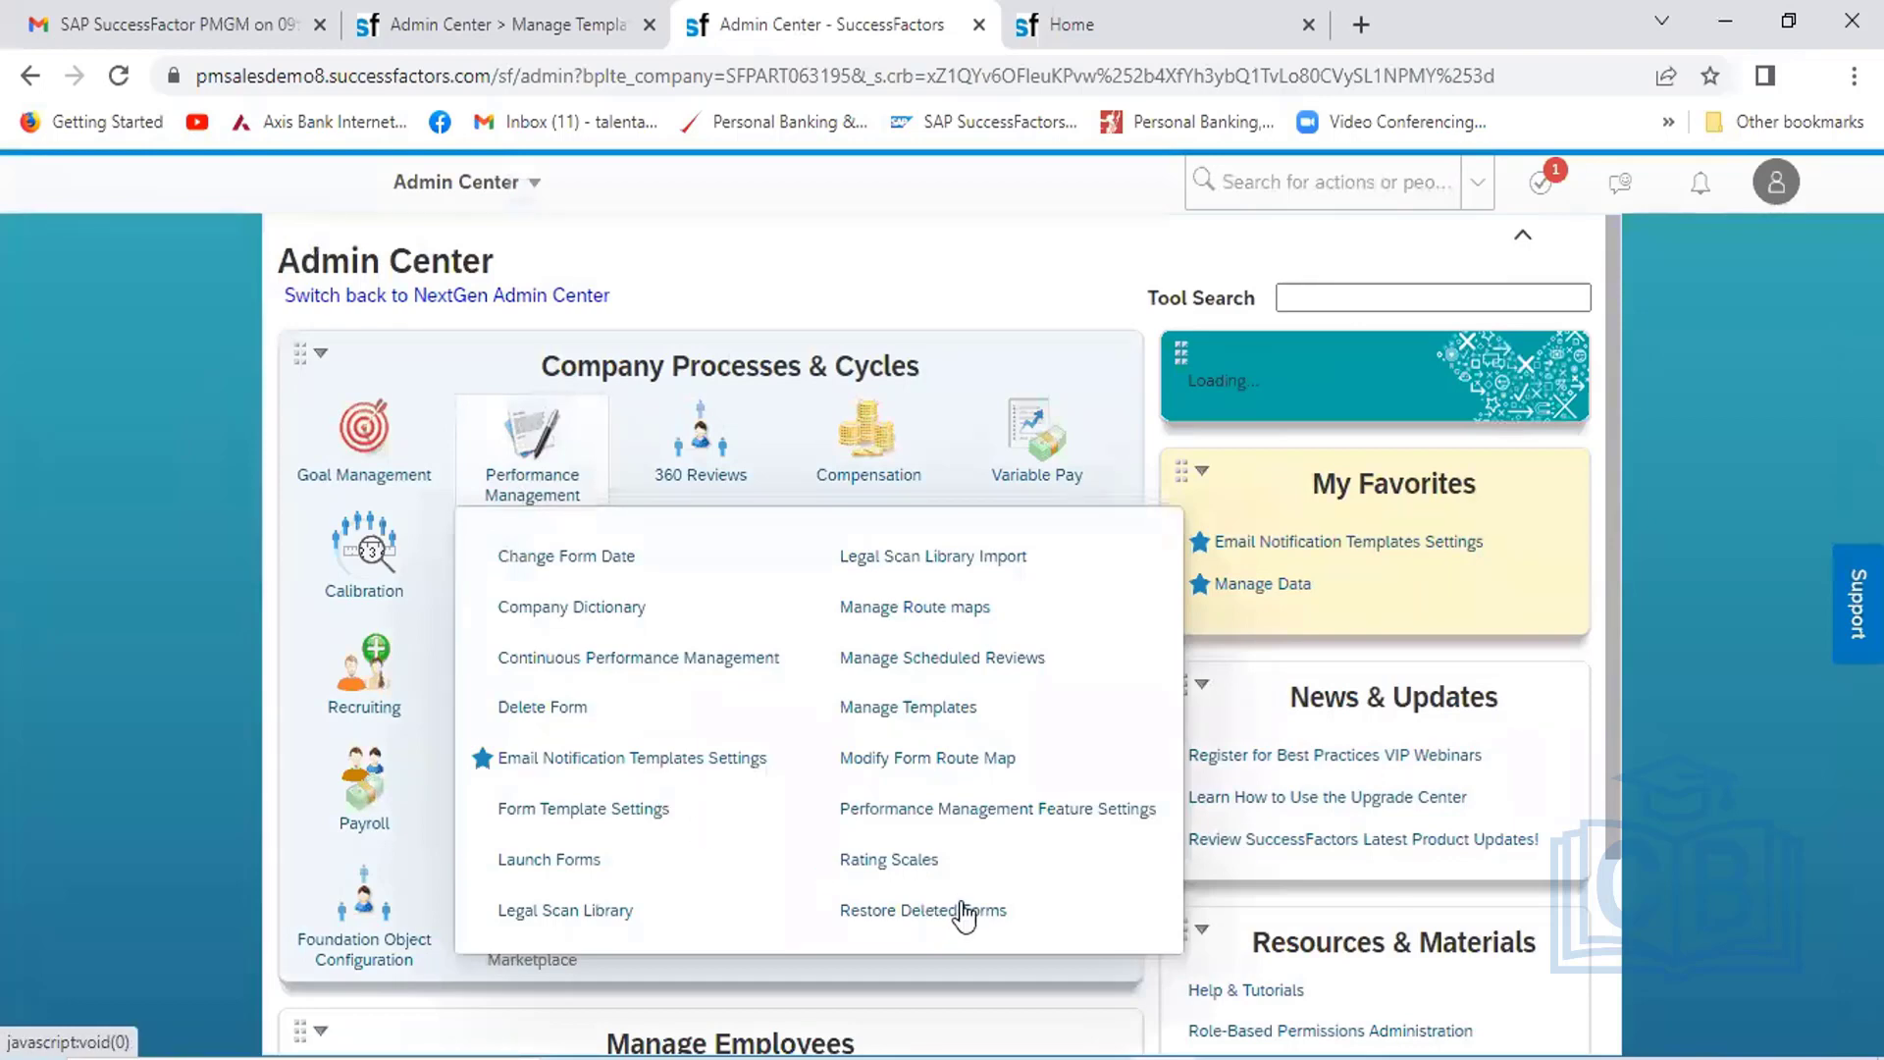
{"action": "left_click", "coordinate": [932, 913]}
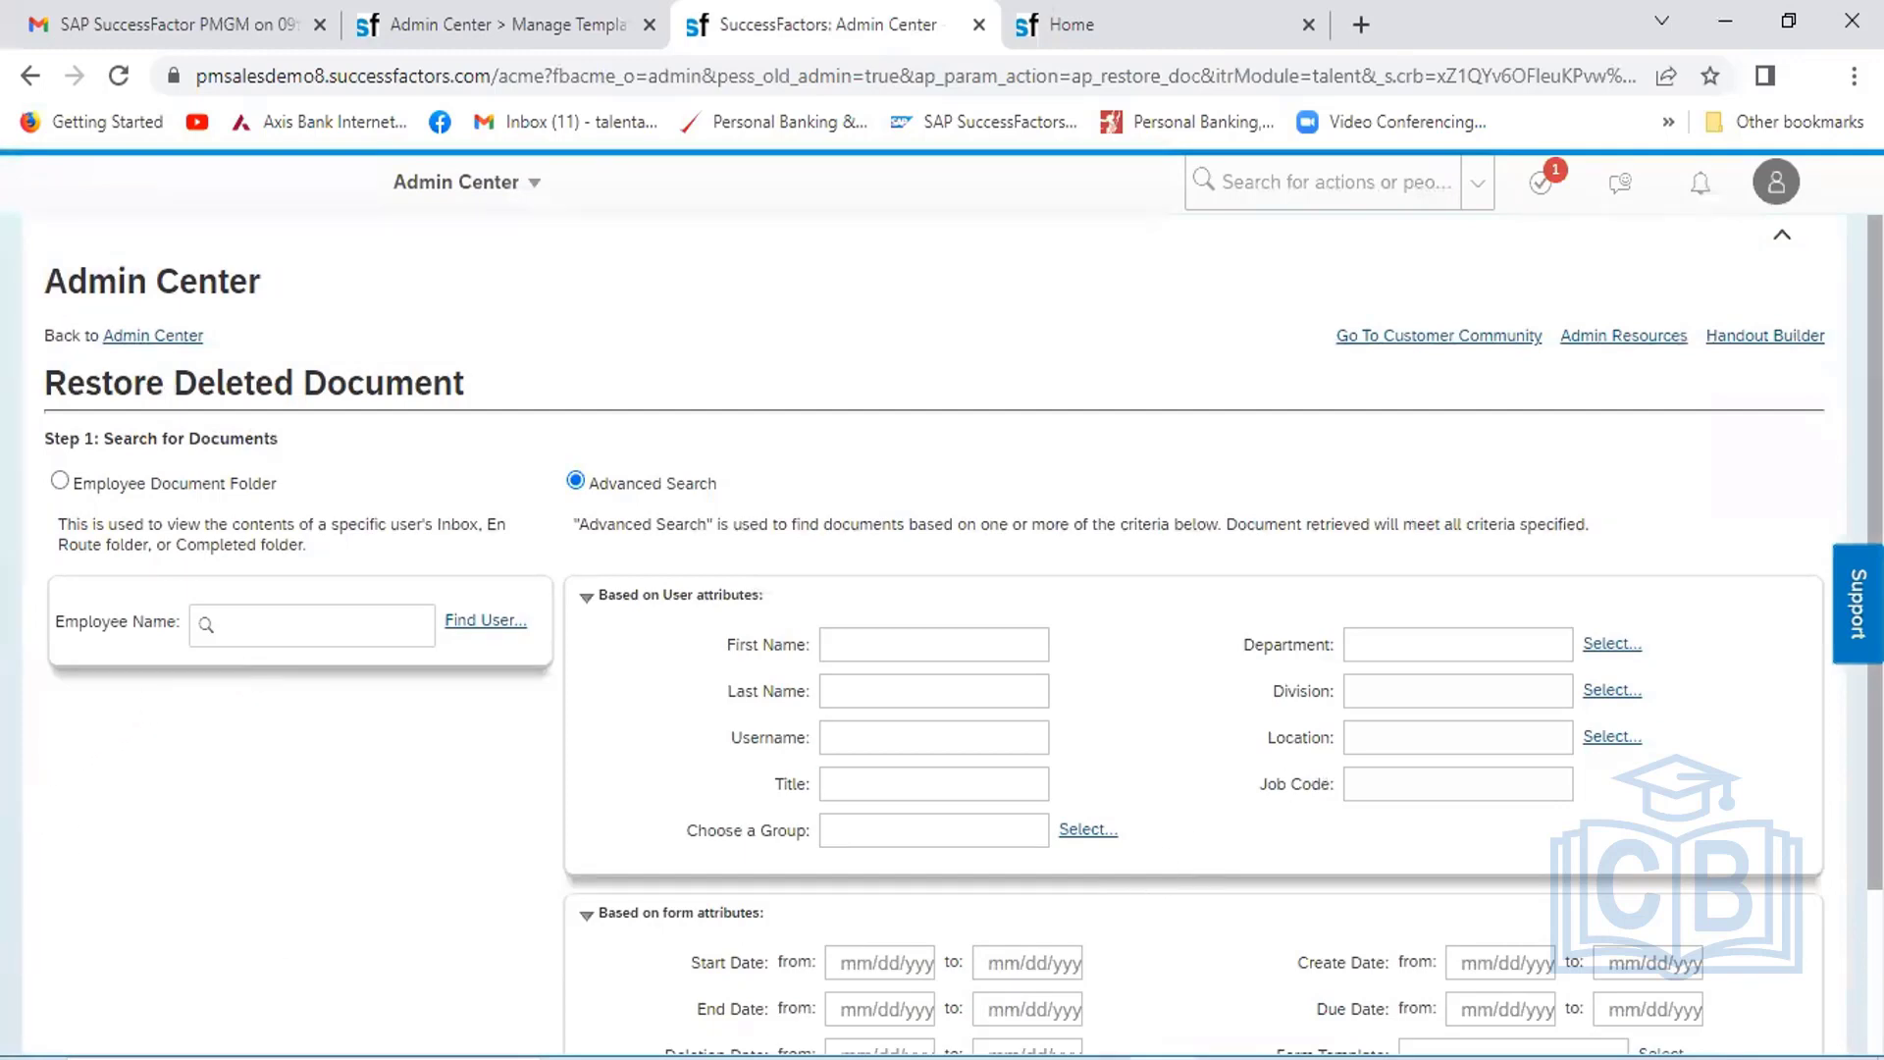
Search the deleted documents by form ID 35112
{"action": "scroll", "coordinate": [942, 638], "scroll_direction": "down", "scroll_amount": 2}
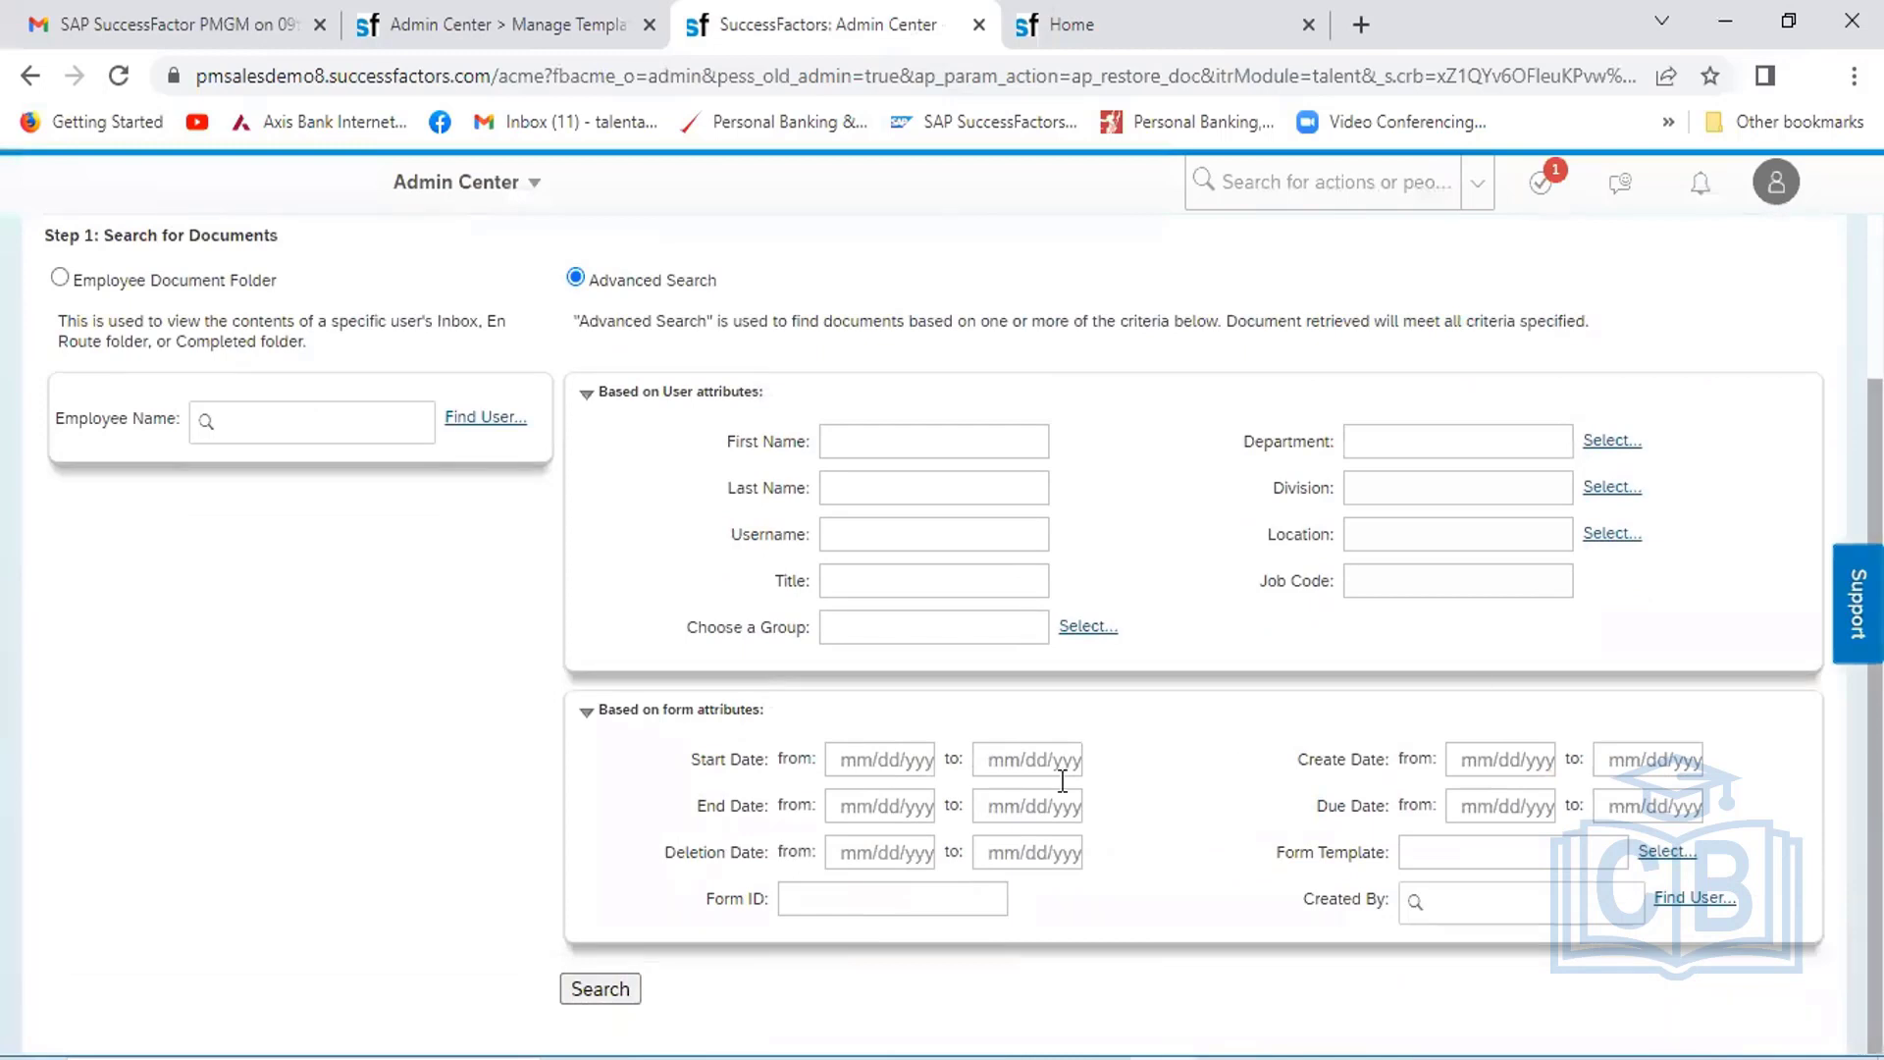
{"action": "left_click", "coordinate": [879, 900]}
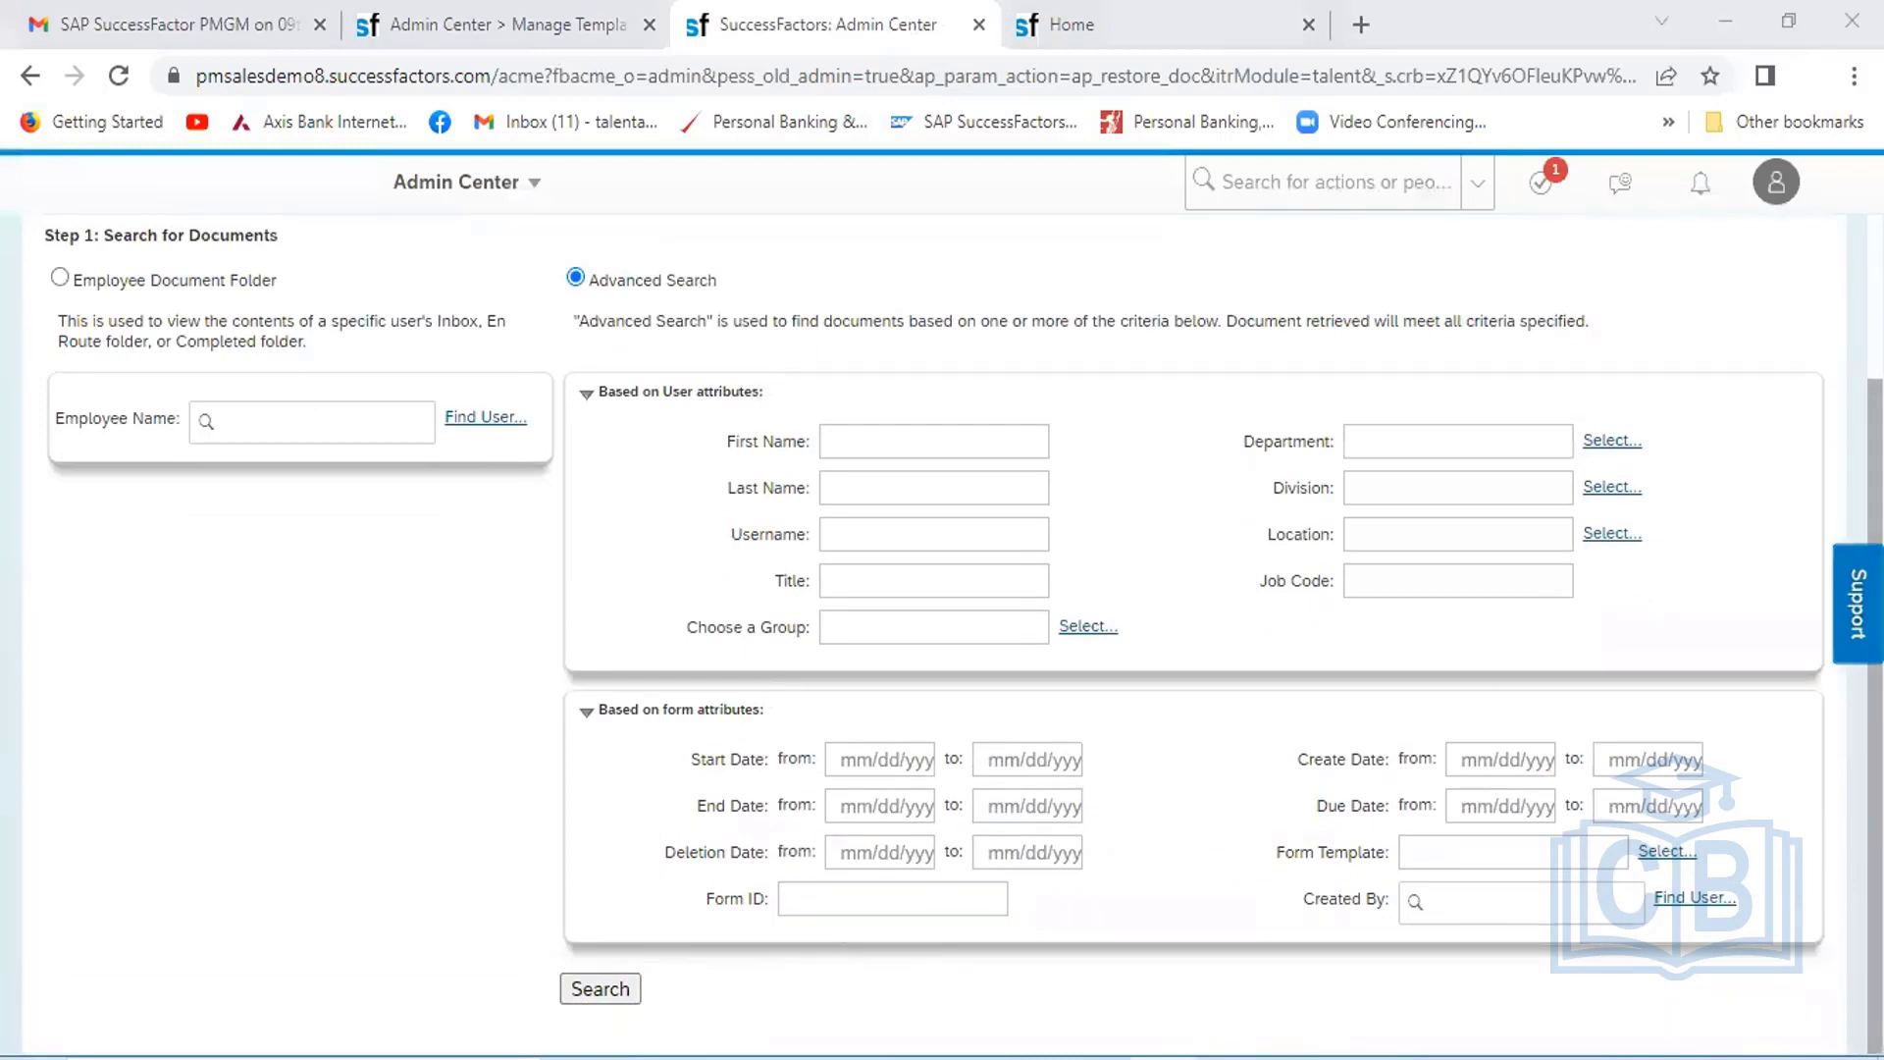
{"action": "key", "text": "alt+Tab"}
{"action": "key", "text": "alt+Tab"}
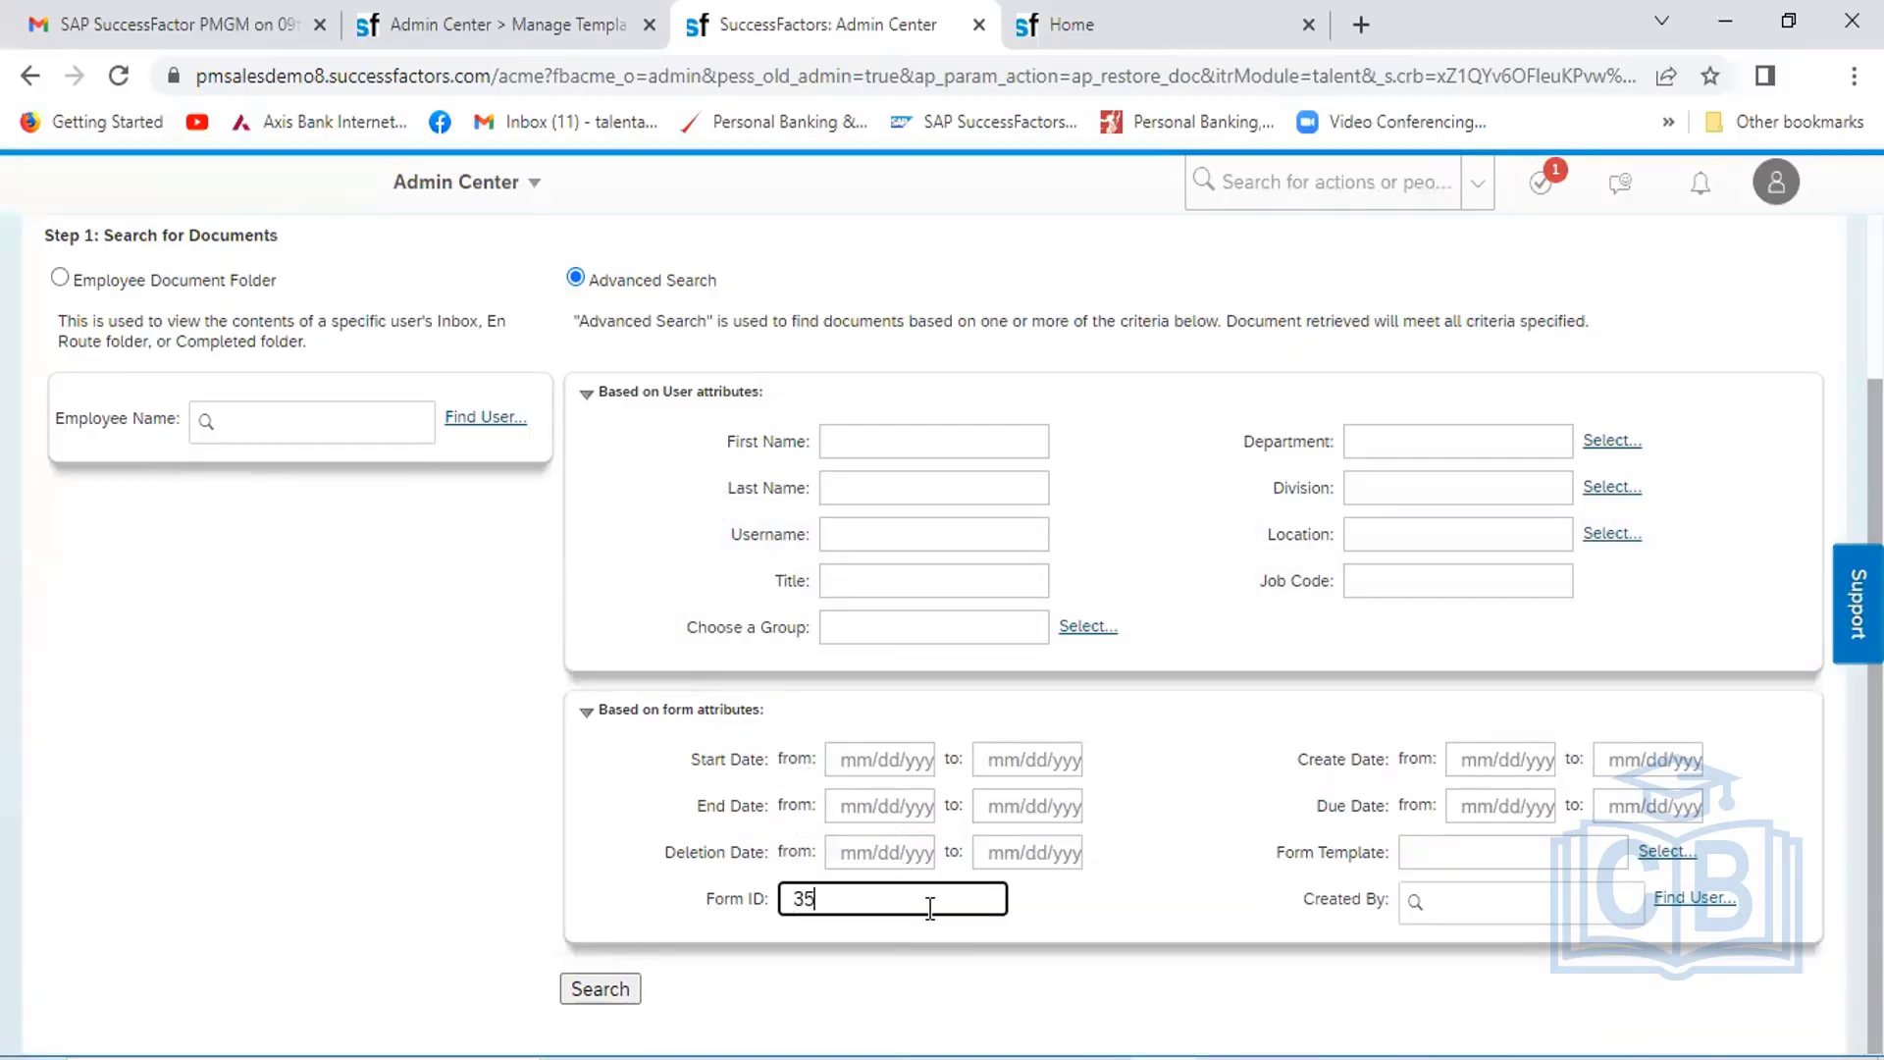
{"action": "left_click", "coordinate": [601, 991]}
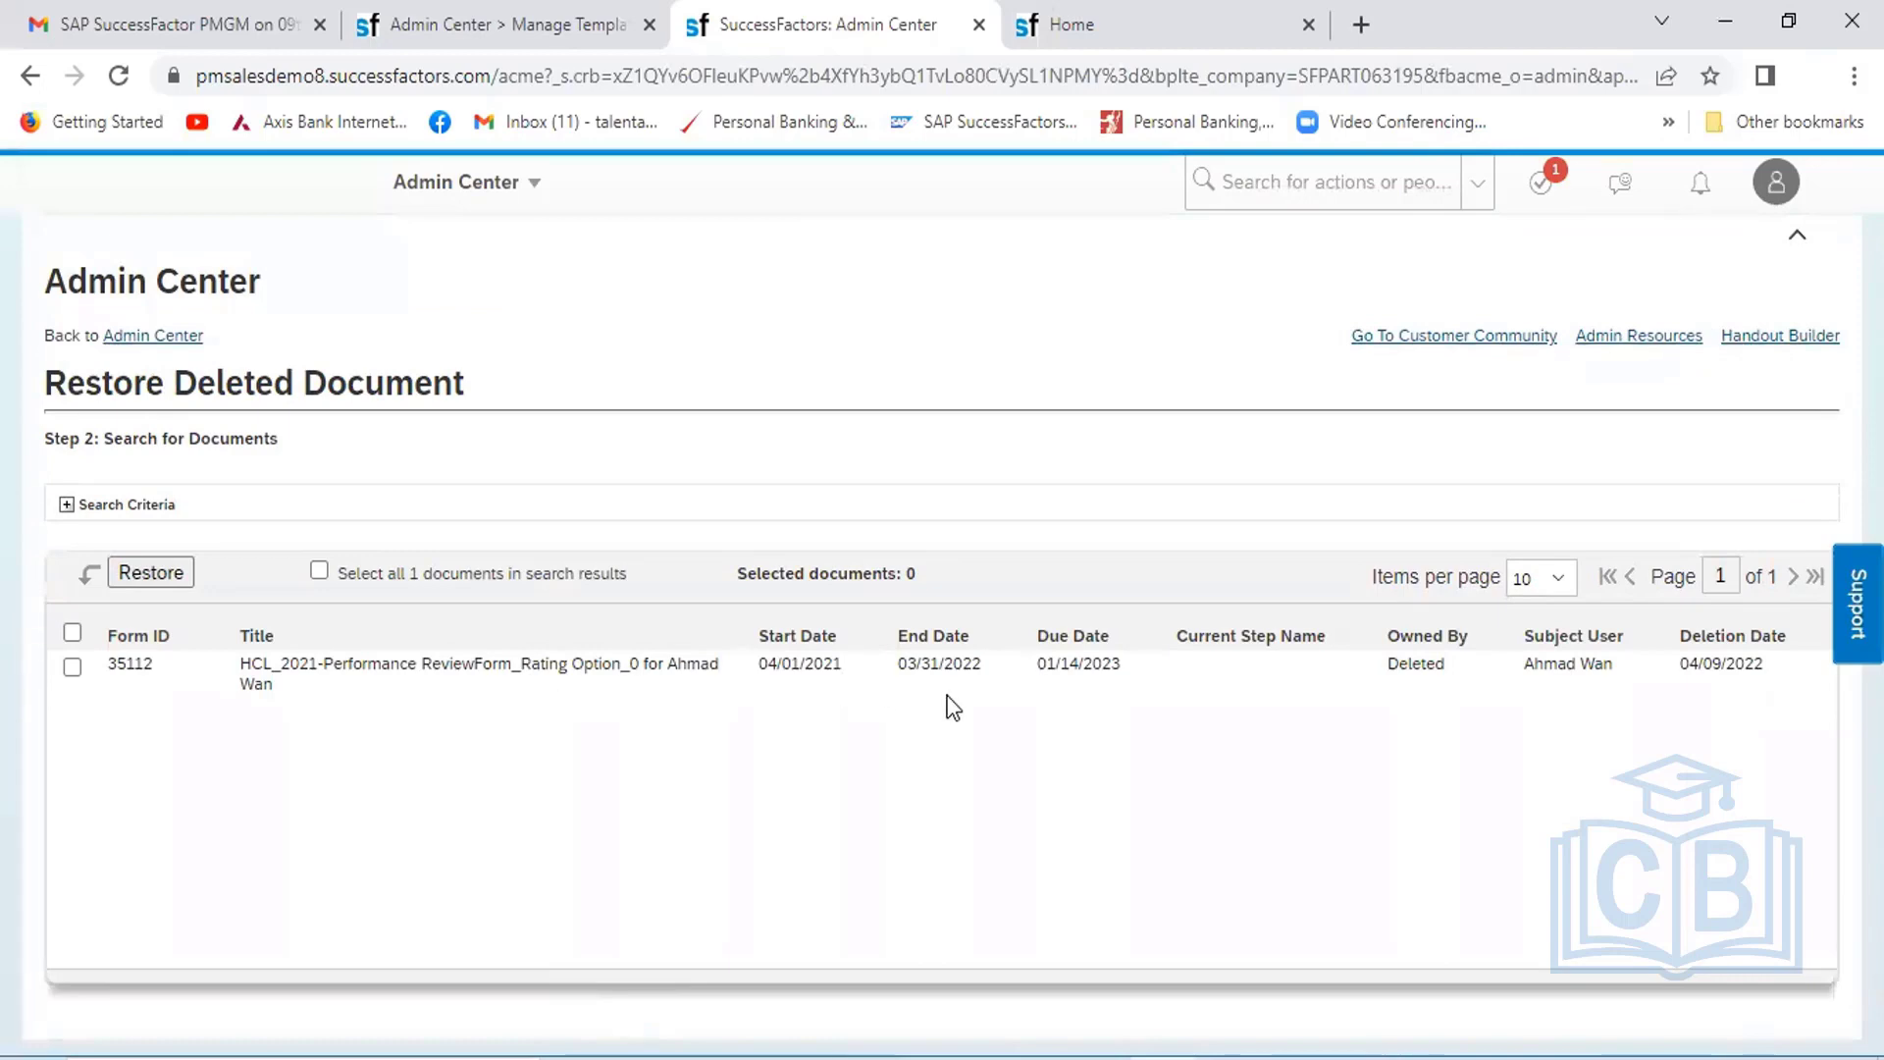
Restore the deleted performance review form 35112 and confirm the restoration
{"action": "left_click", "coordinate": [73, 669]}
{"action": "left_click", "coordinate": [165, 571]}
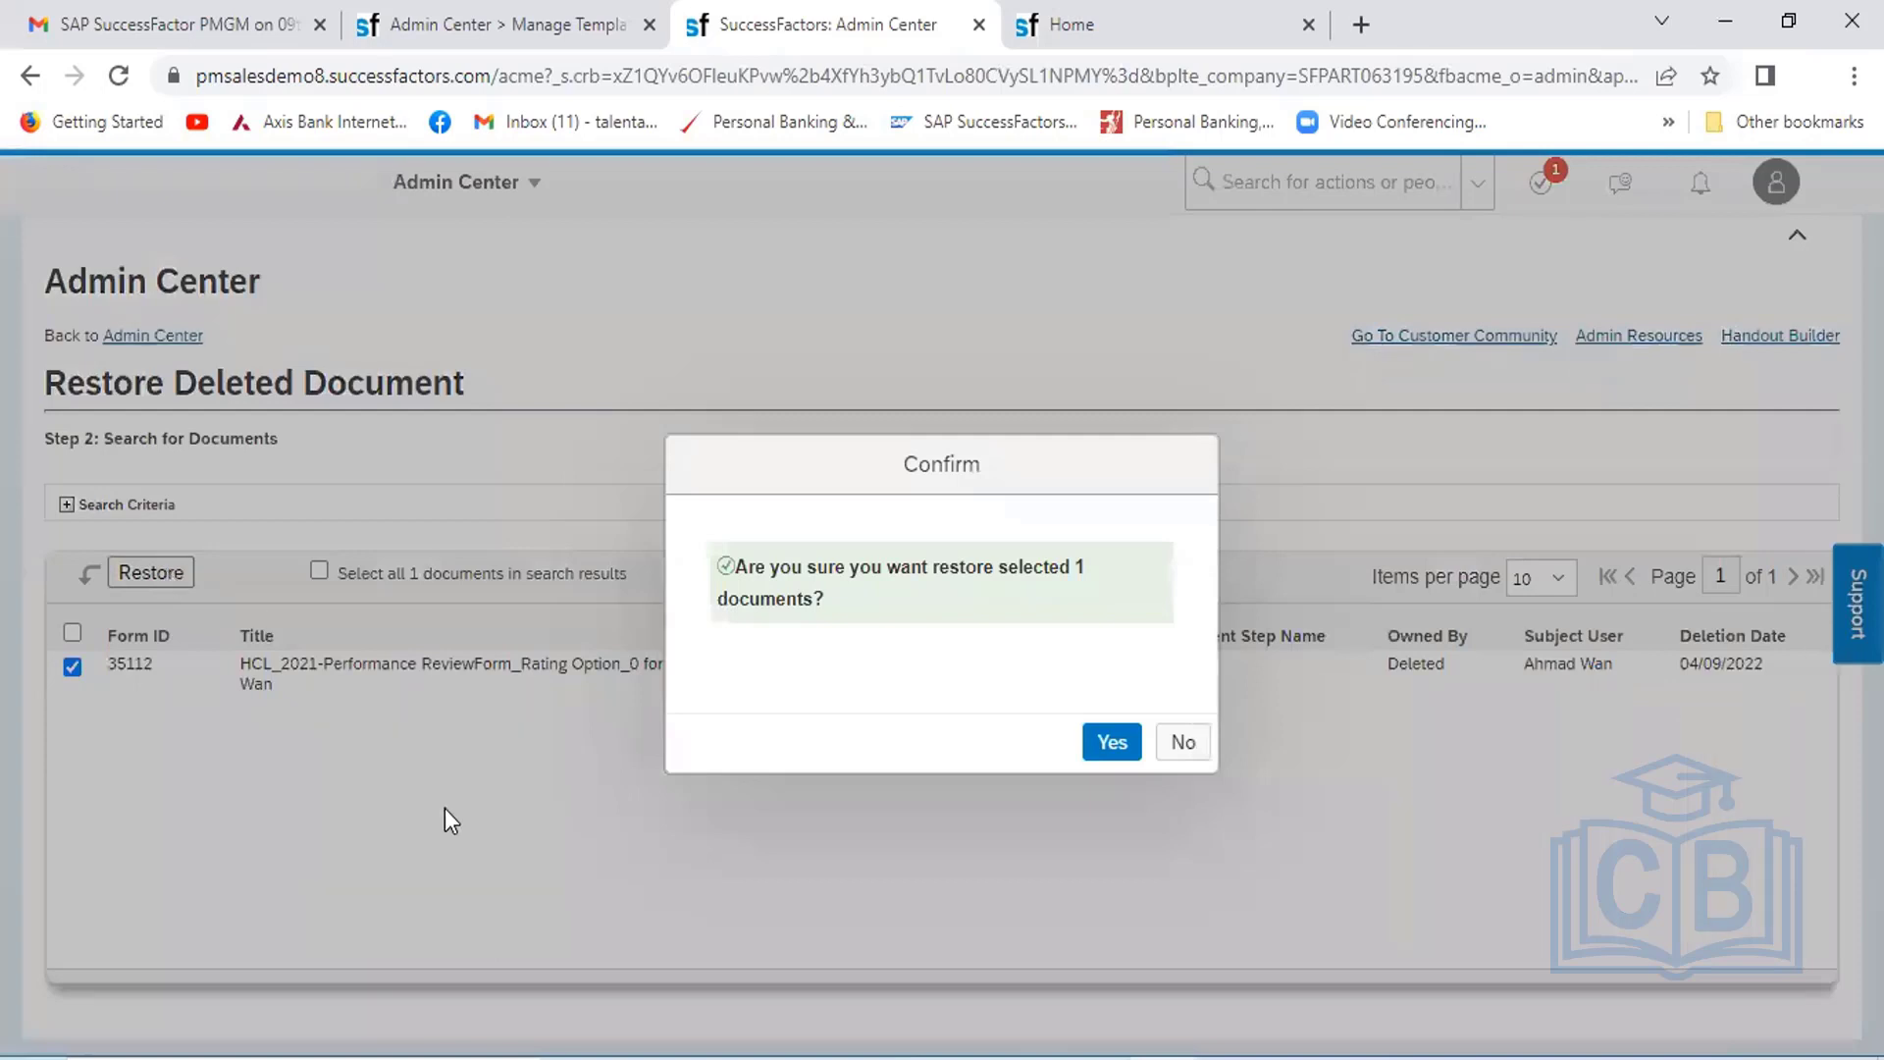
{"action": "left_click", "coordinate": [1112, 742]}
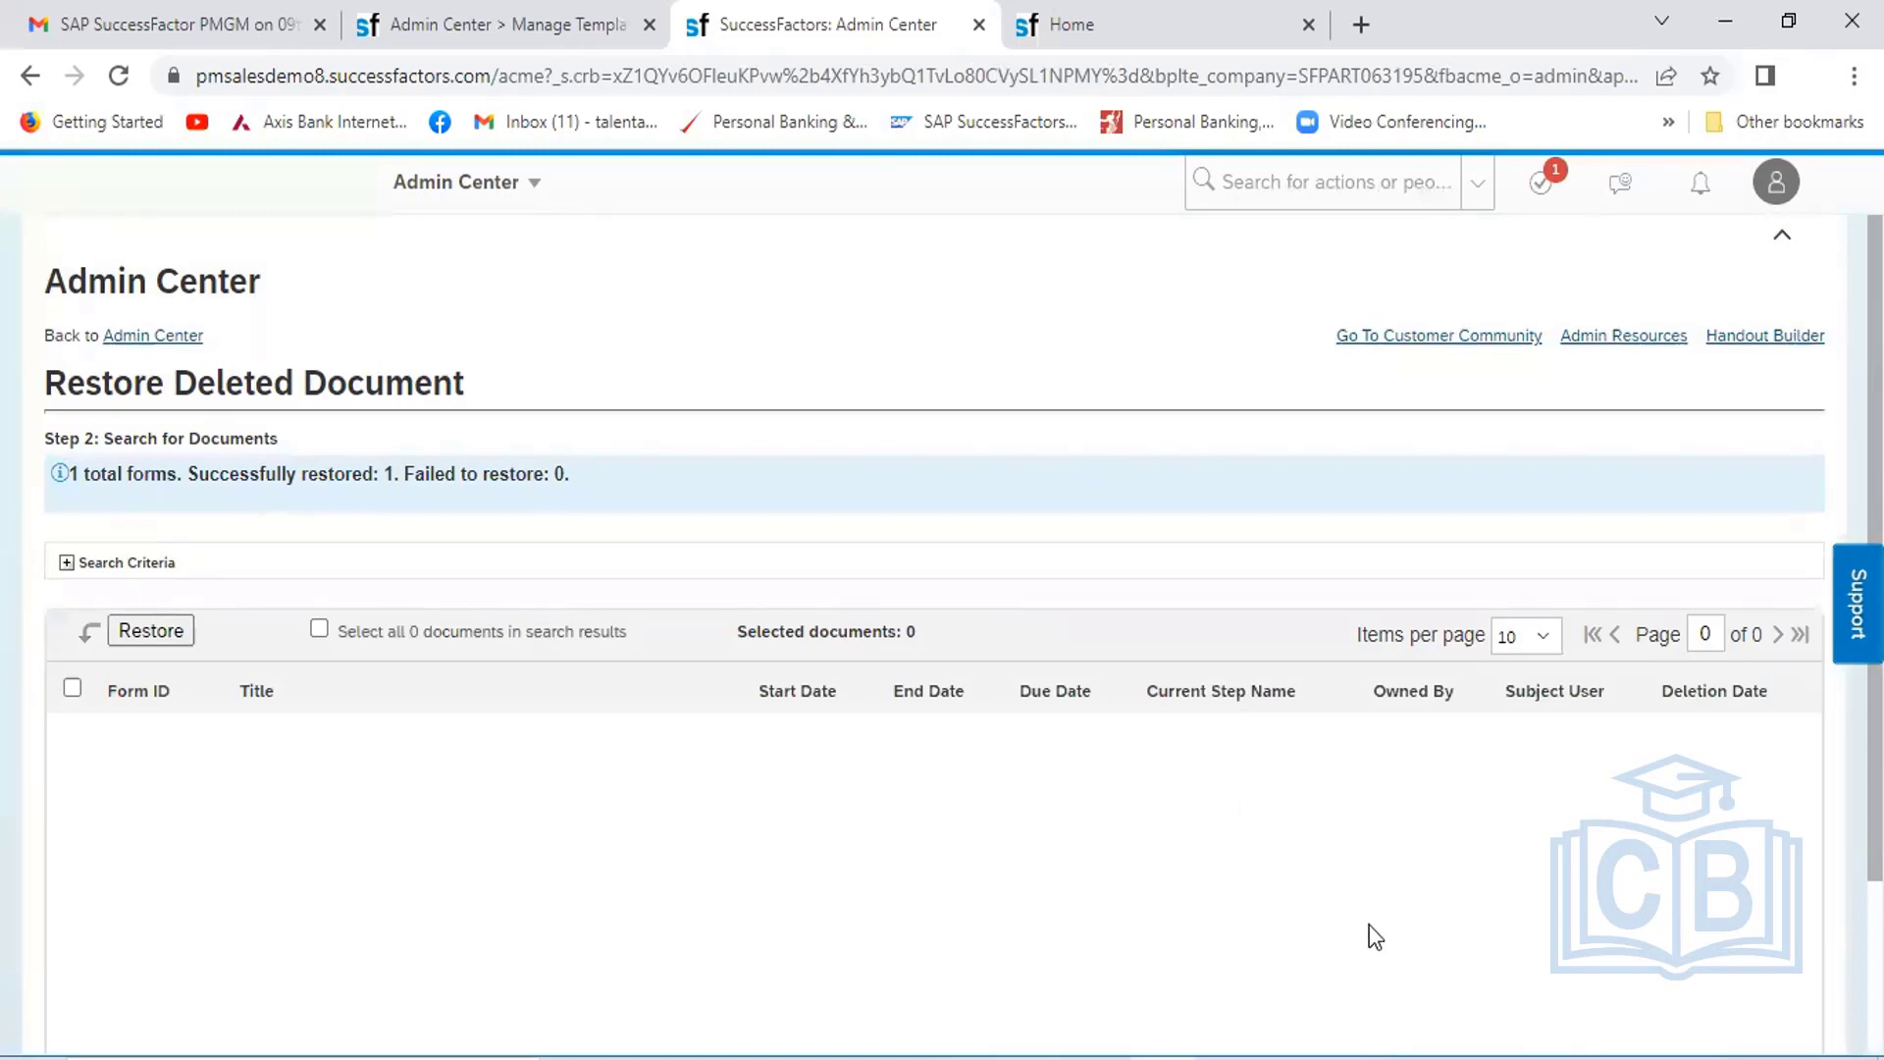
Check the Delete Form and Restore Form entries in the Excel Admin Tool list and return to SuccessFactors in the browser
{"action": "left_click", "coordinate": [1357, 1057]}
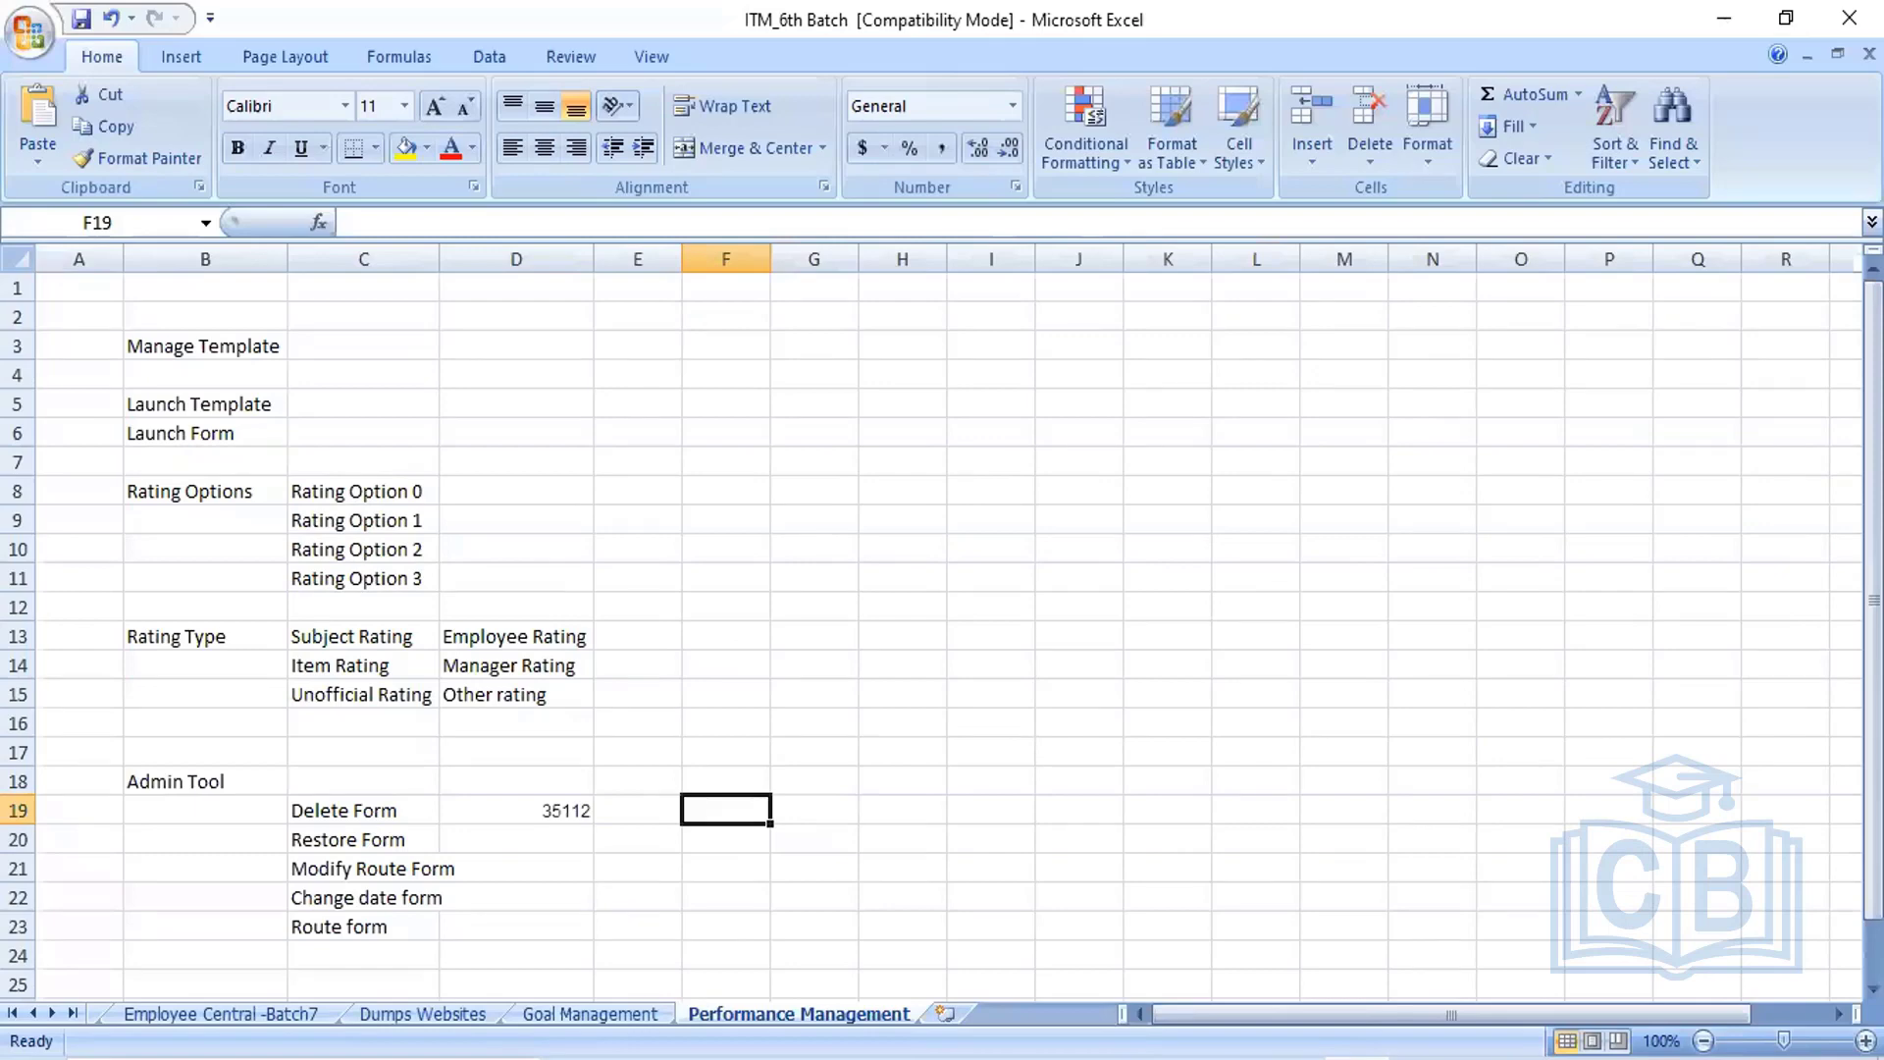
{"action": "left_click", "coordinate": [355, 818]}
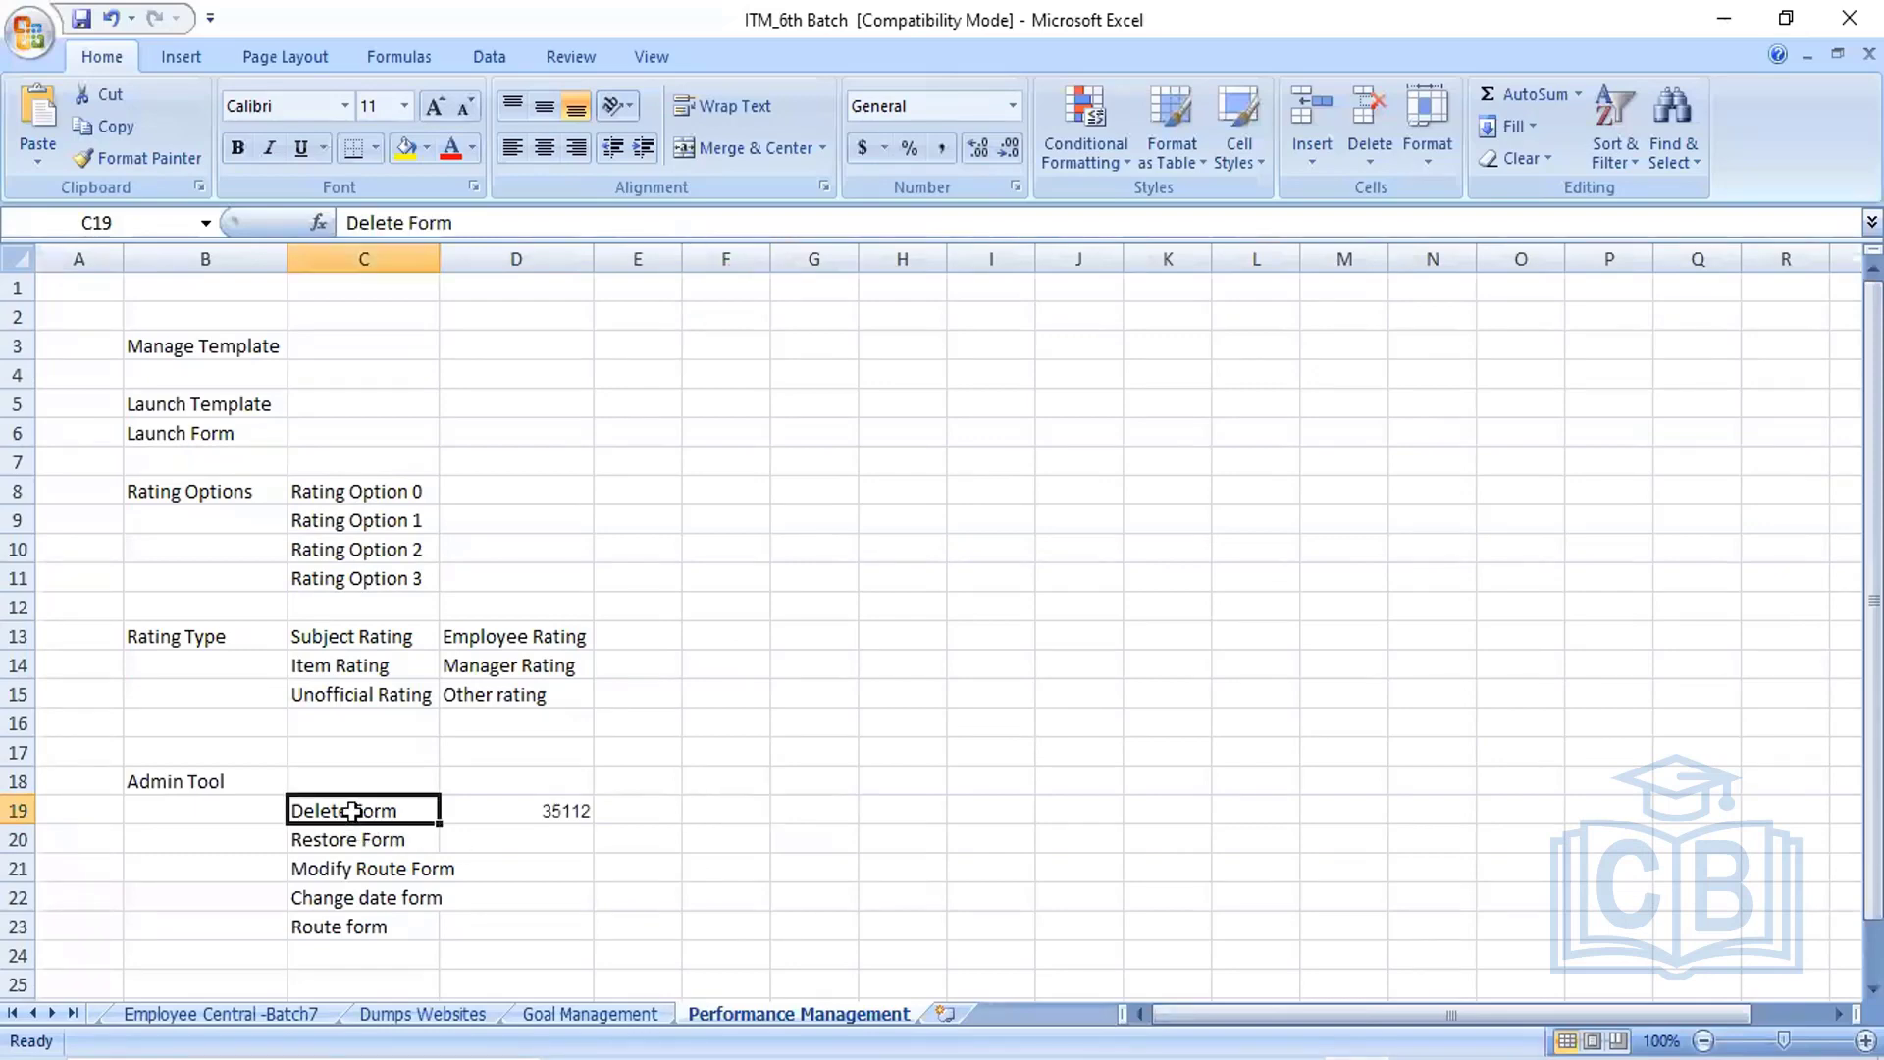
{"action": "left_click", "coordinate": [370, 838]}
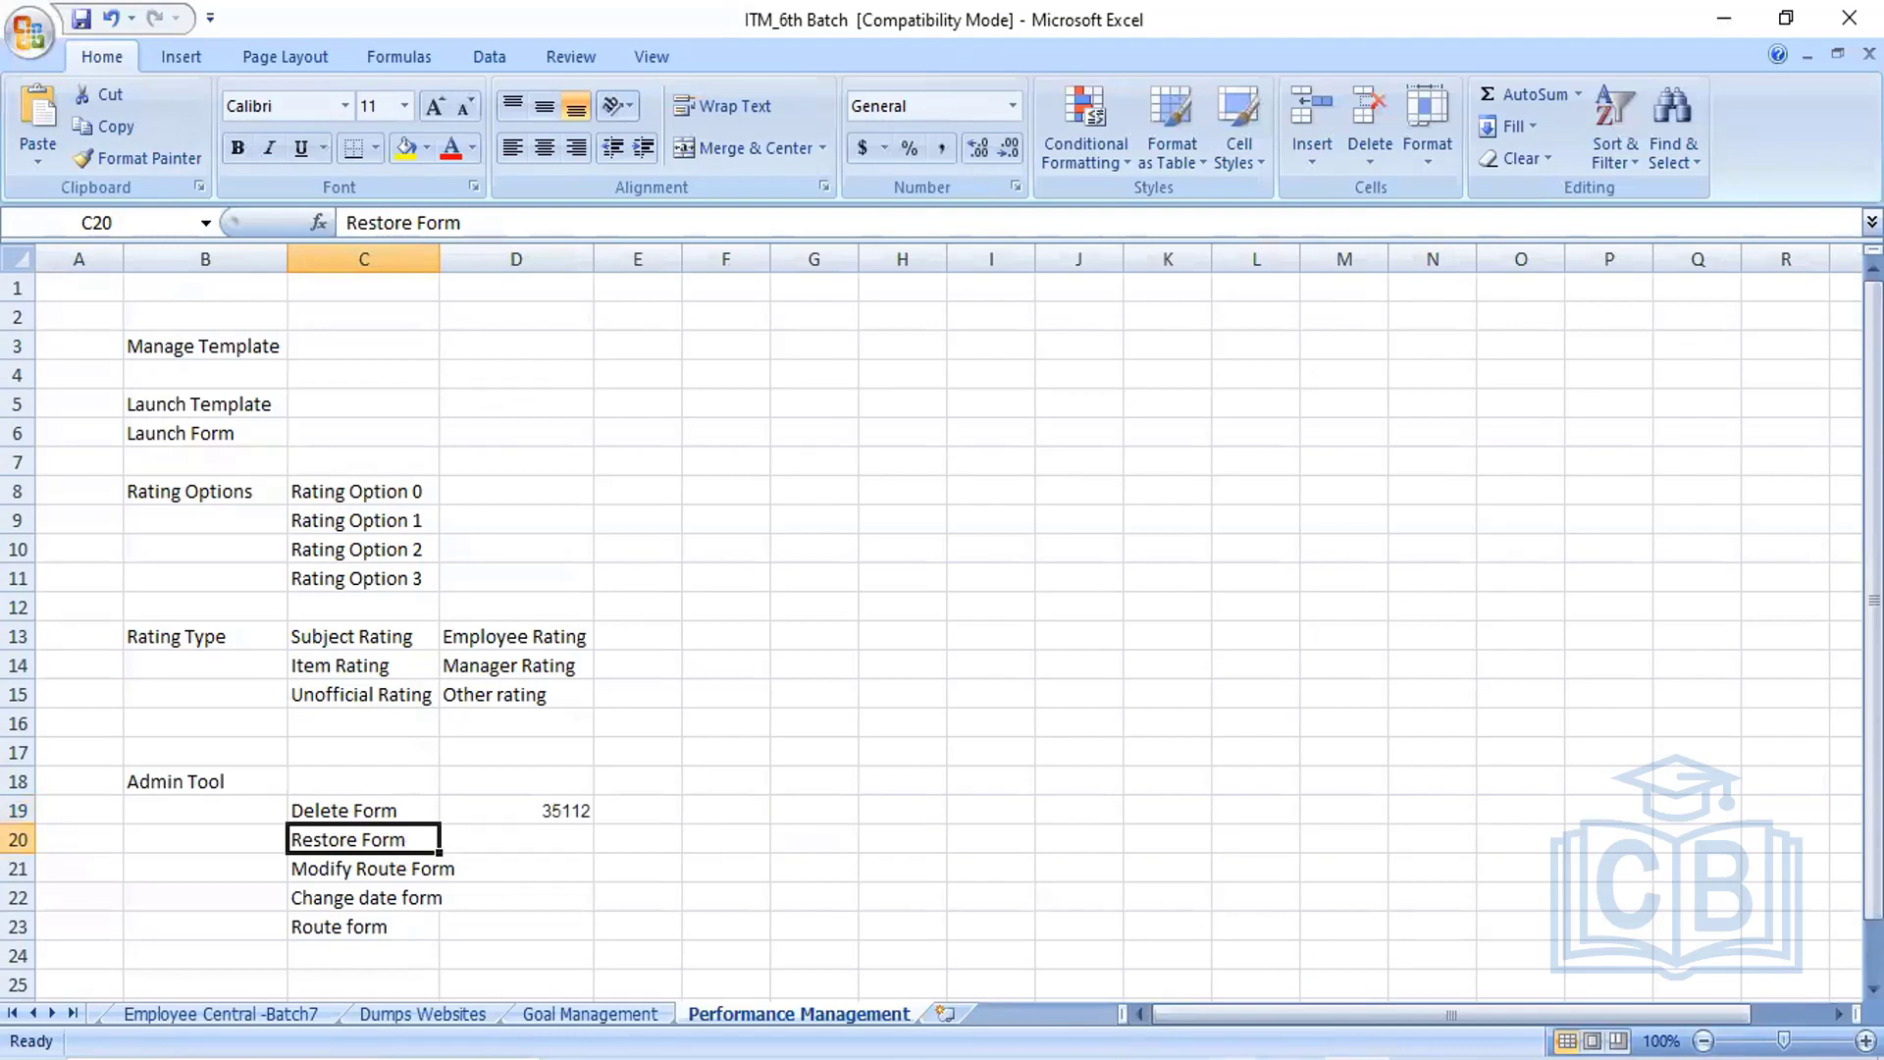
{"action": "left_click", "coordinate": [805, 1058]}
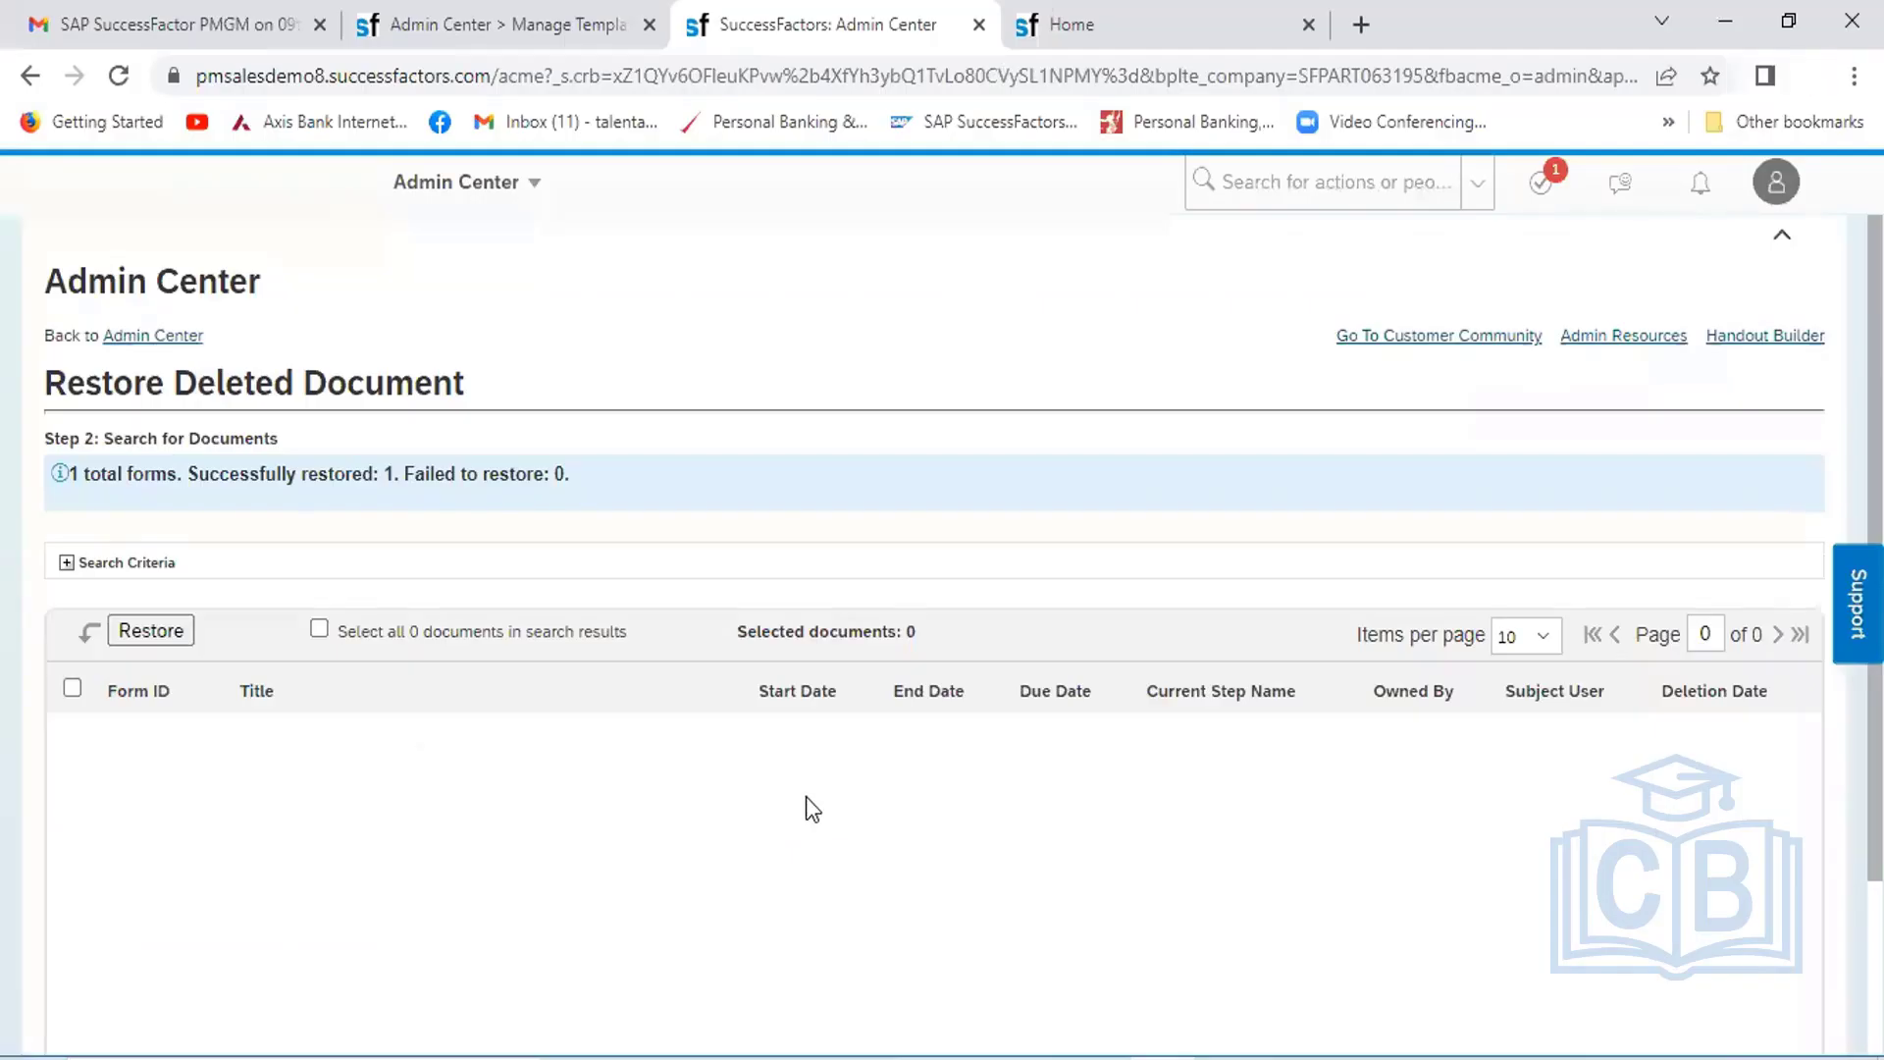
Go back to the Admin Center and open the Change Form Date tool for Performance Management
{"action": "left_click", "coordinate": [539, 185]}
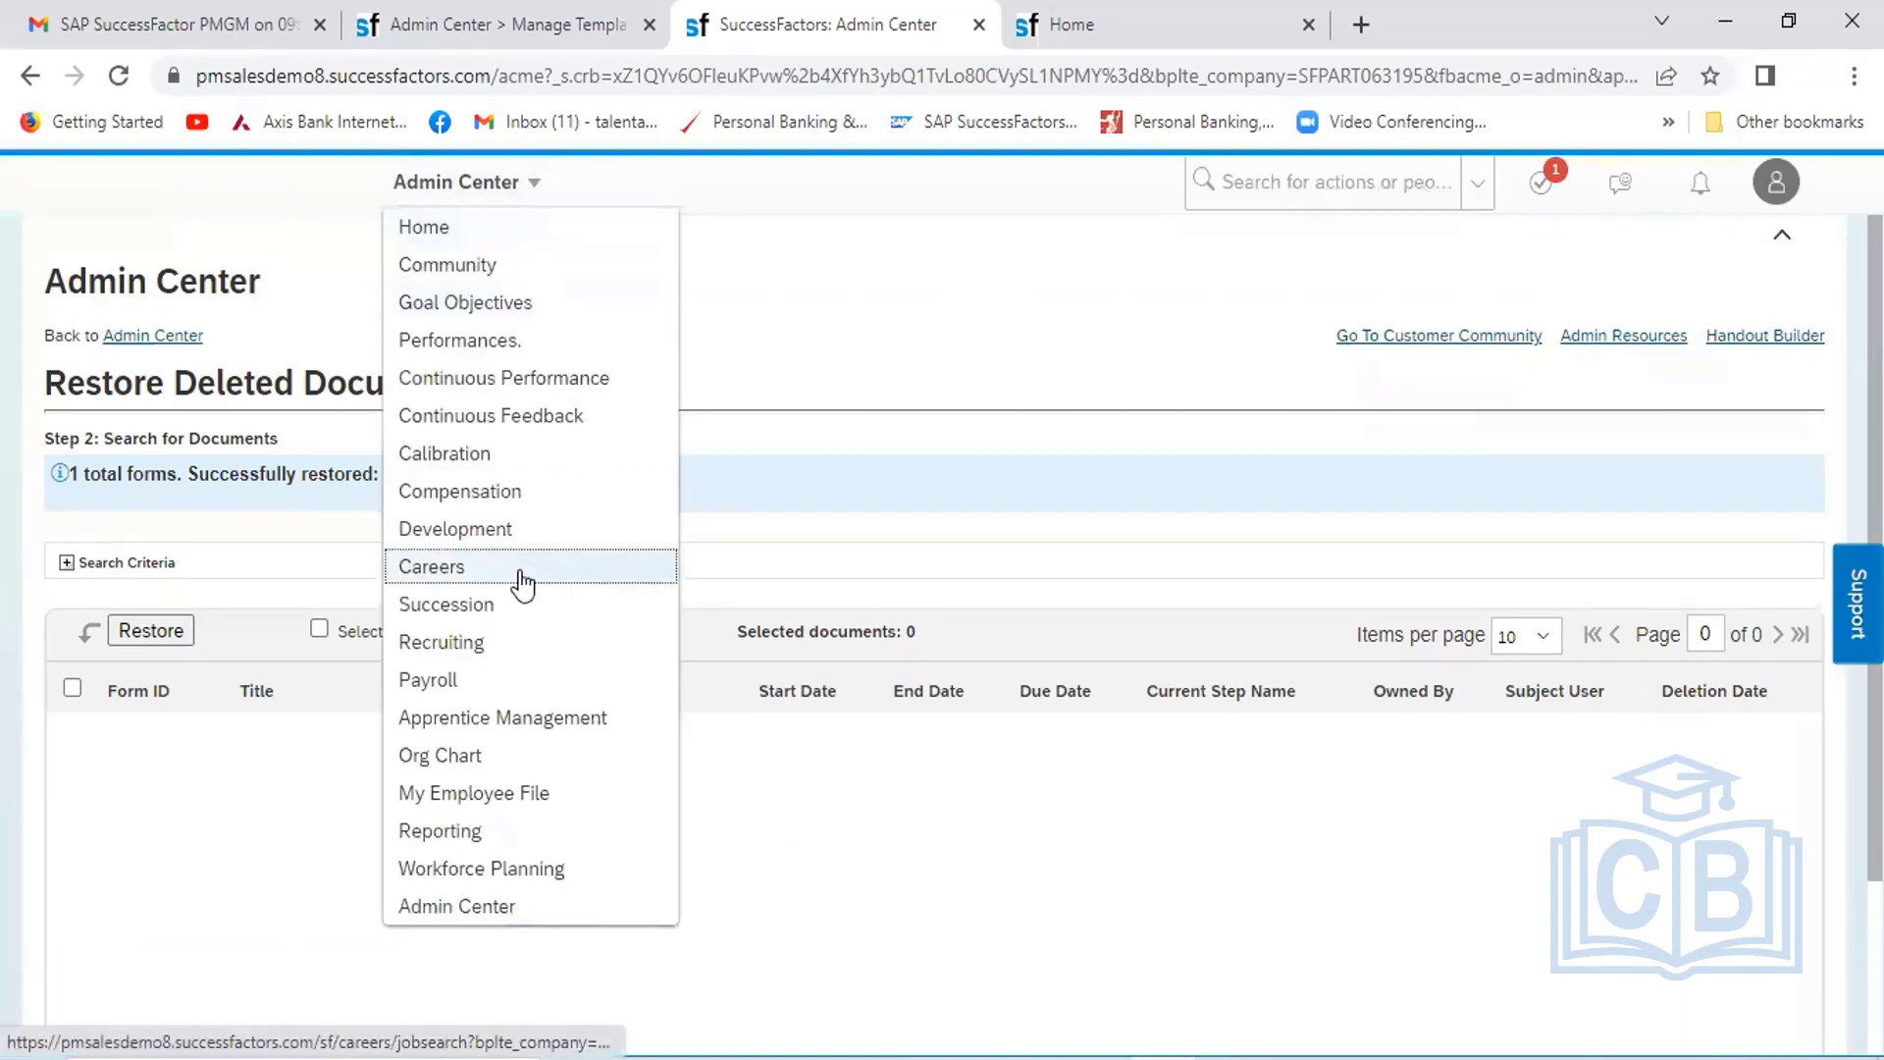
{"action": "left_click", "coordinate": [475, 910]}
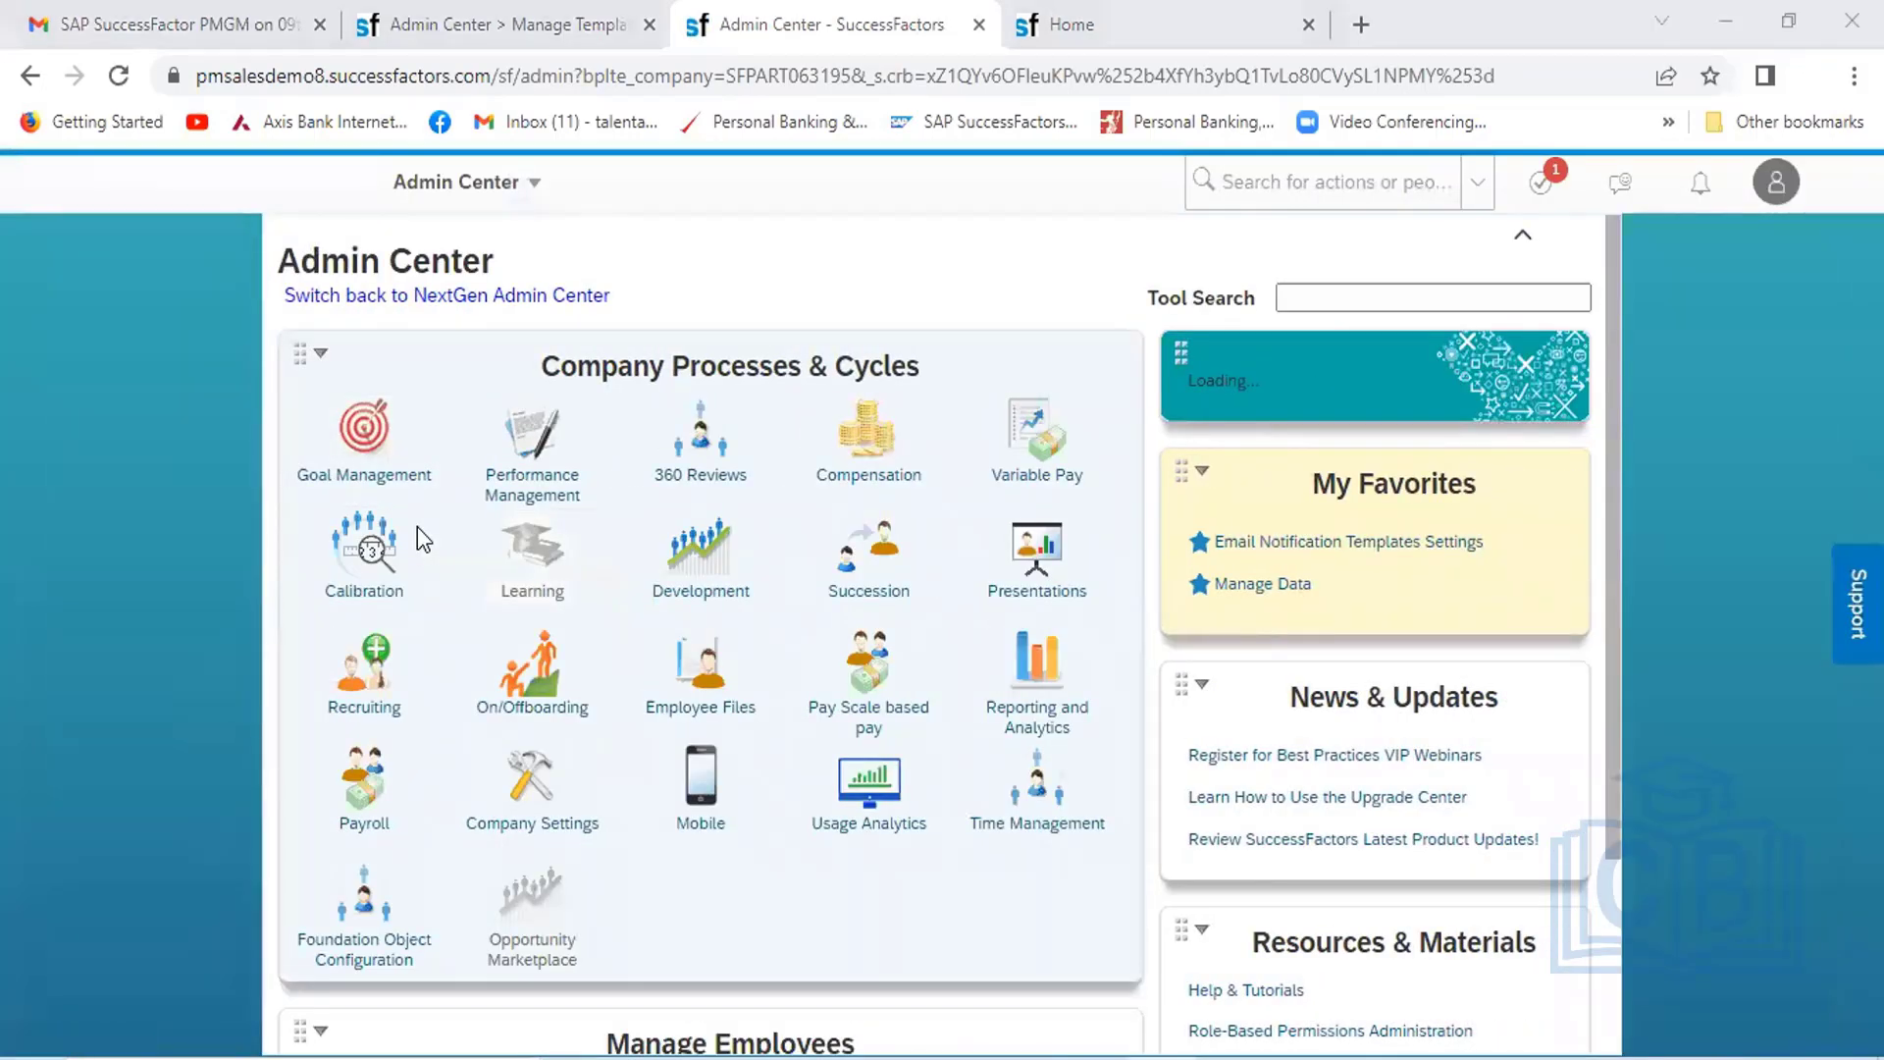
{"action": "left_click", "coordinate": [521, 471]}
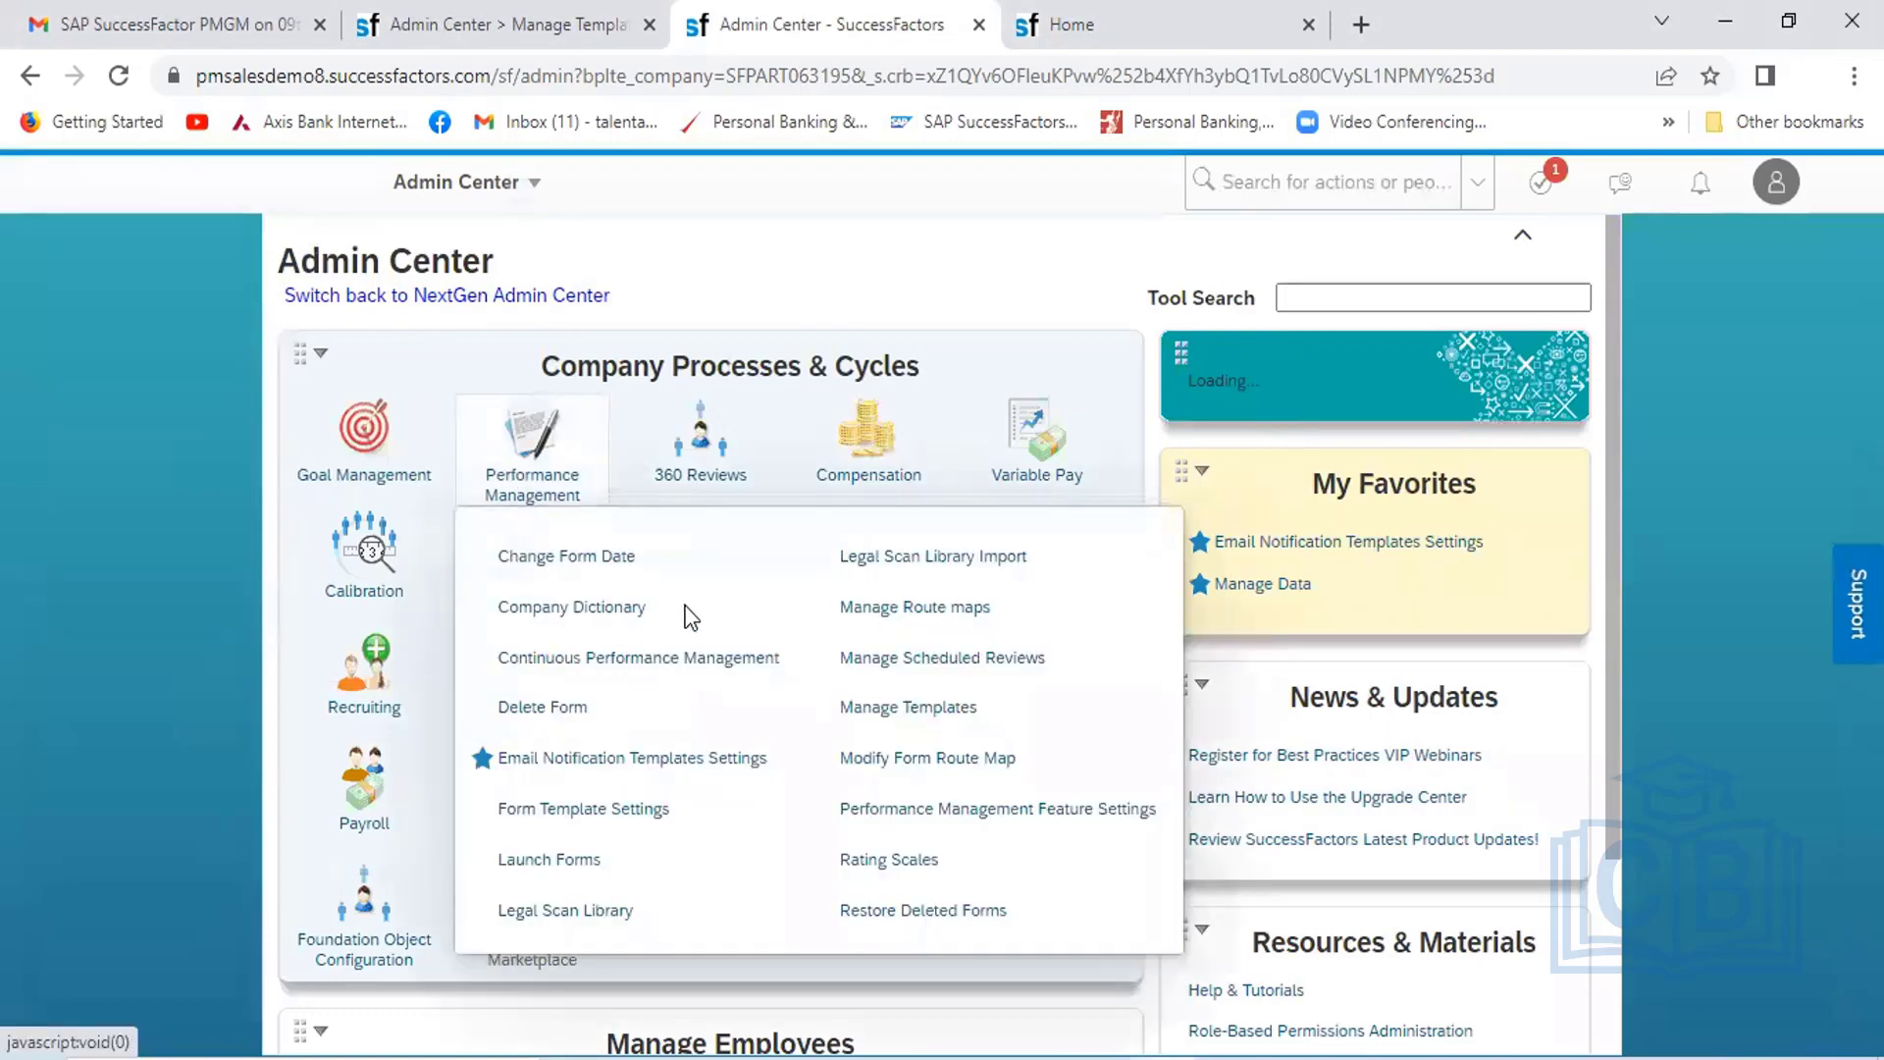
{"action": "left_click", "coordinate": [589, 564]}
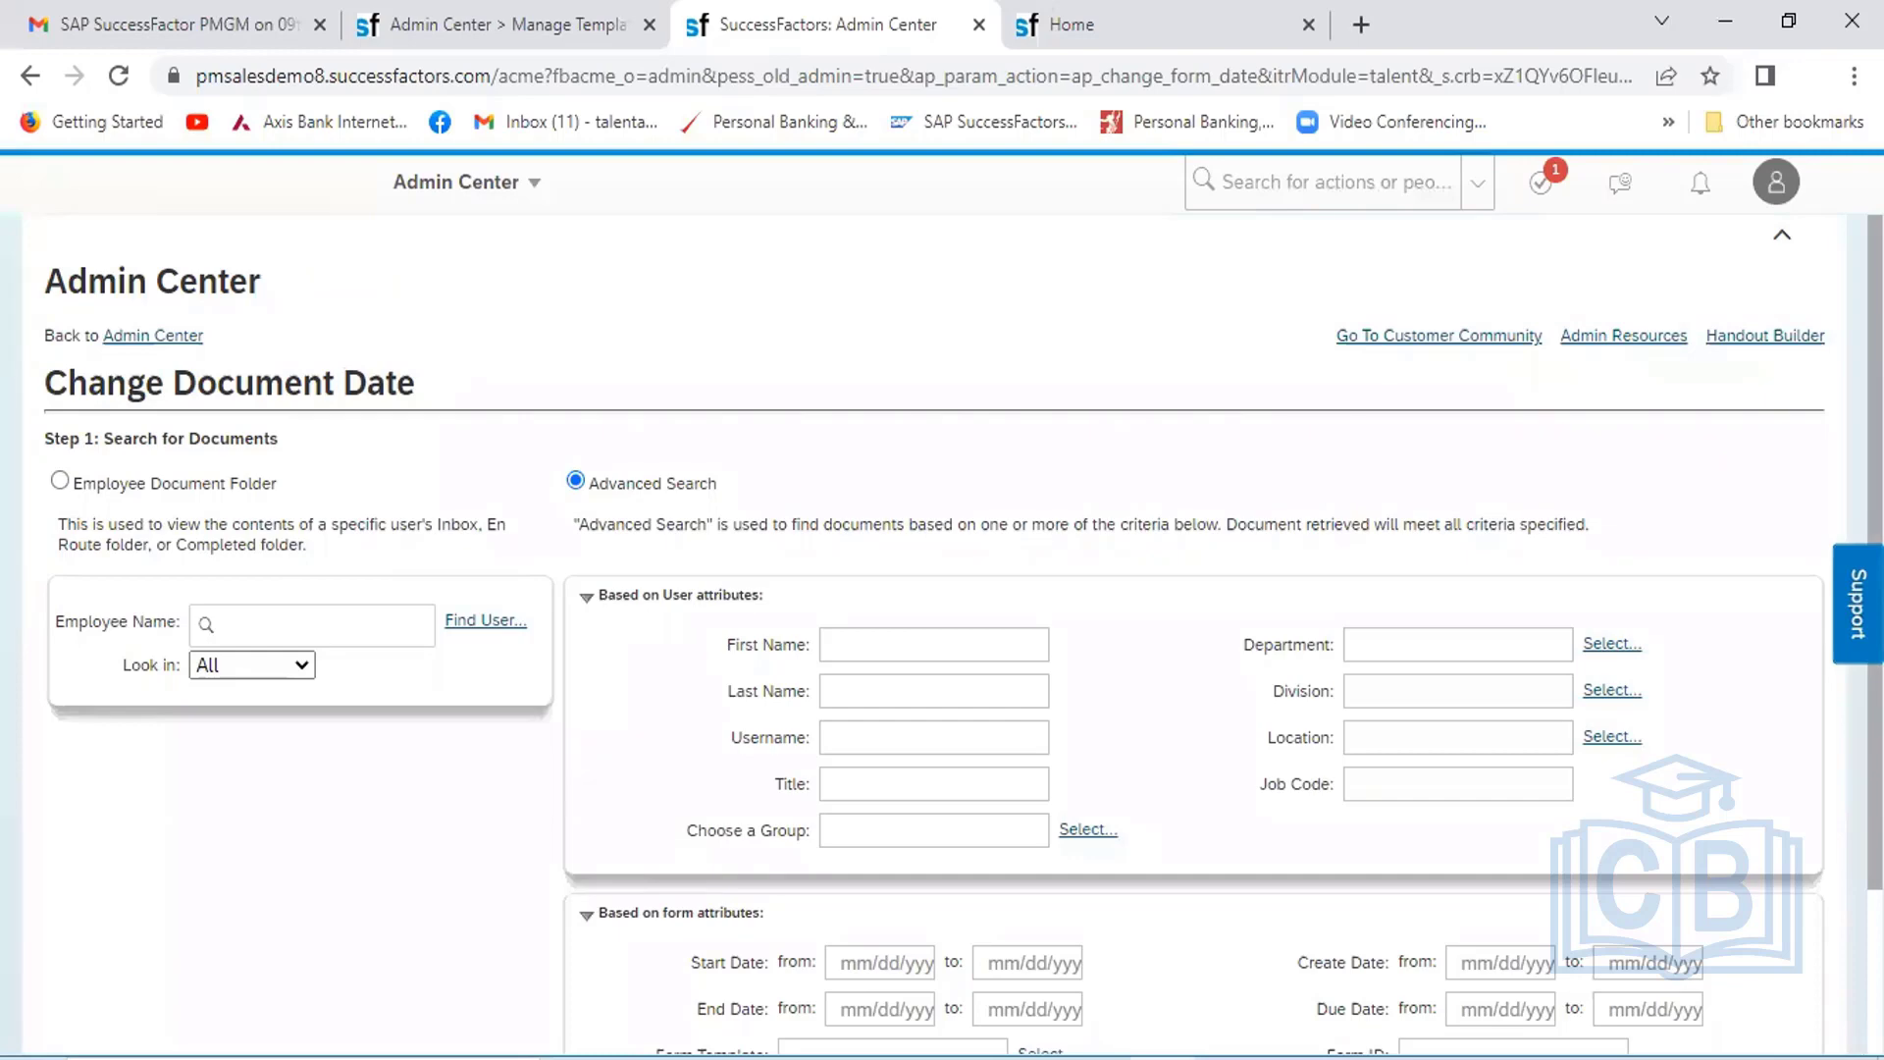
Search all of the employee's document folder by employee name and select form 35126 from the list
{"action": "left_click", "coordinate": [301, 628]}
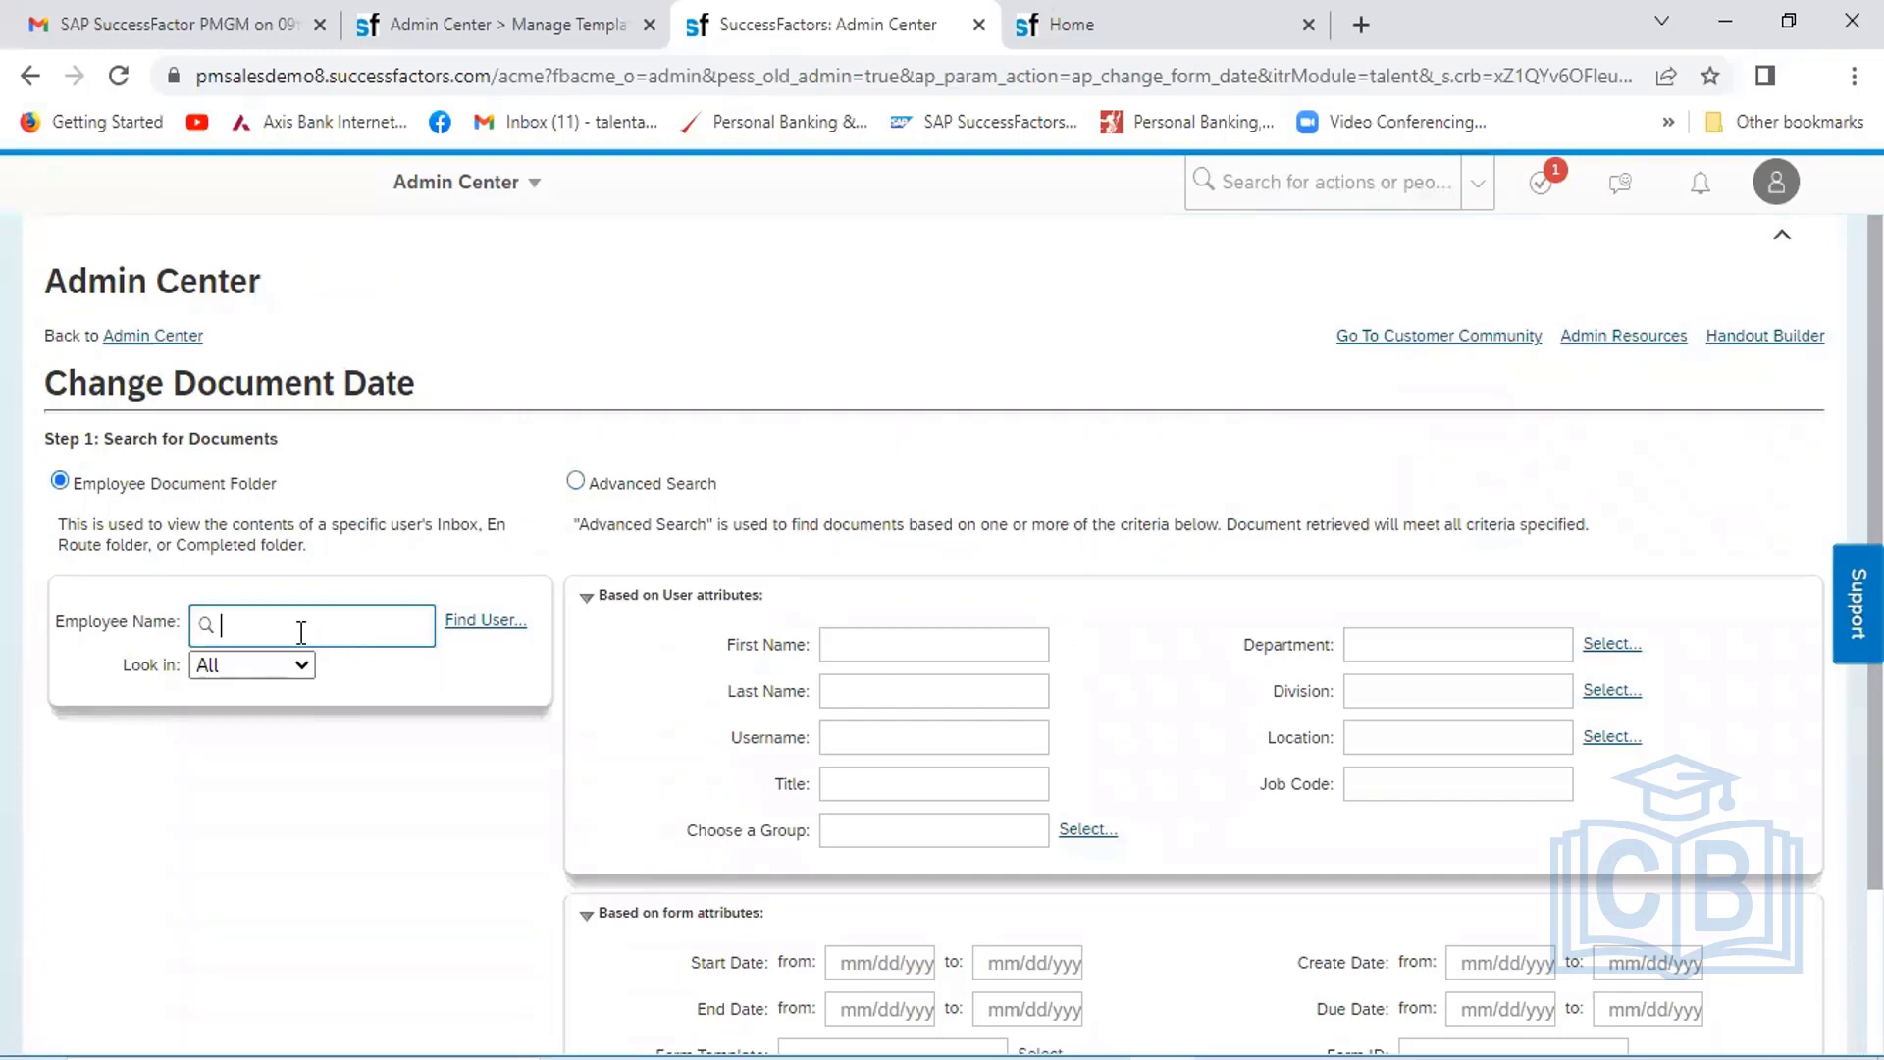
{"action": "type", "text": "Ahmad"}
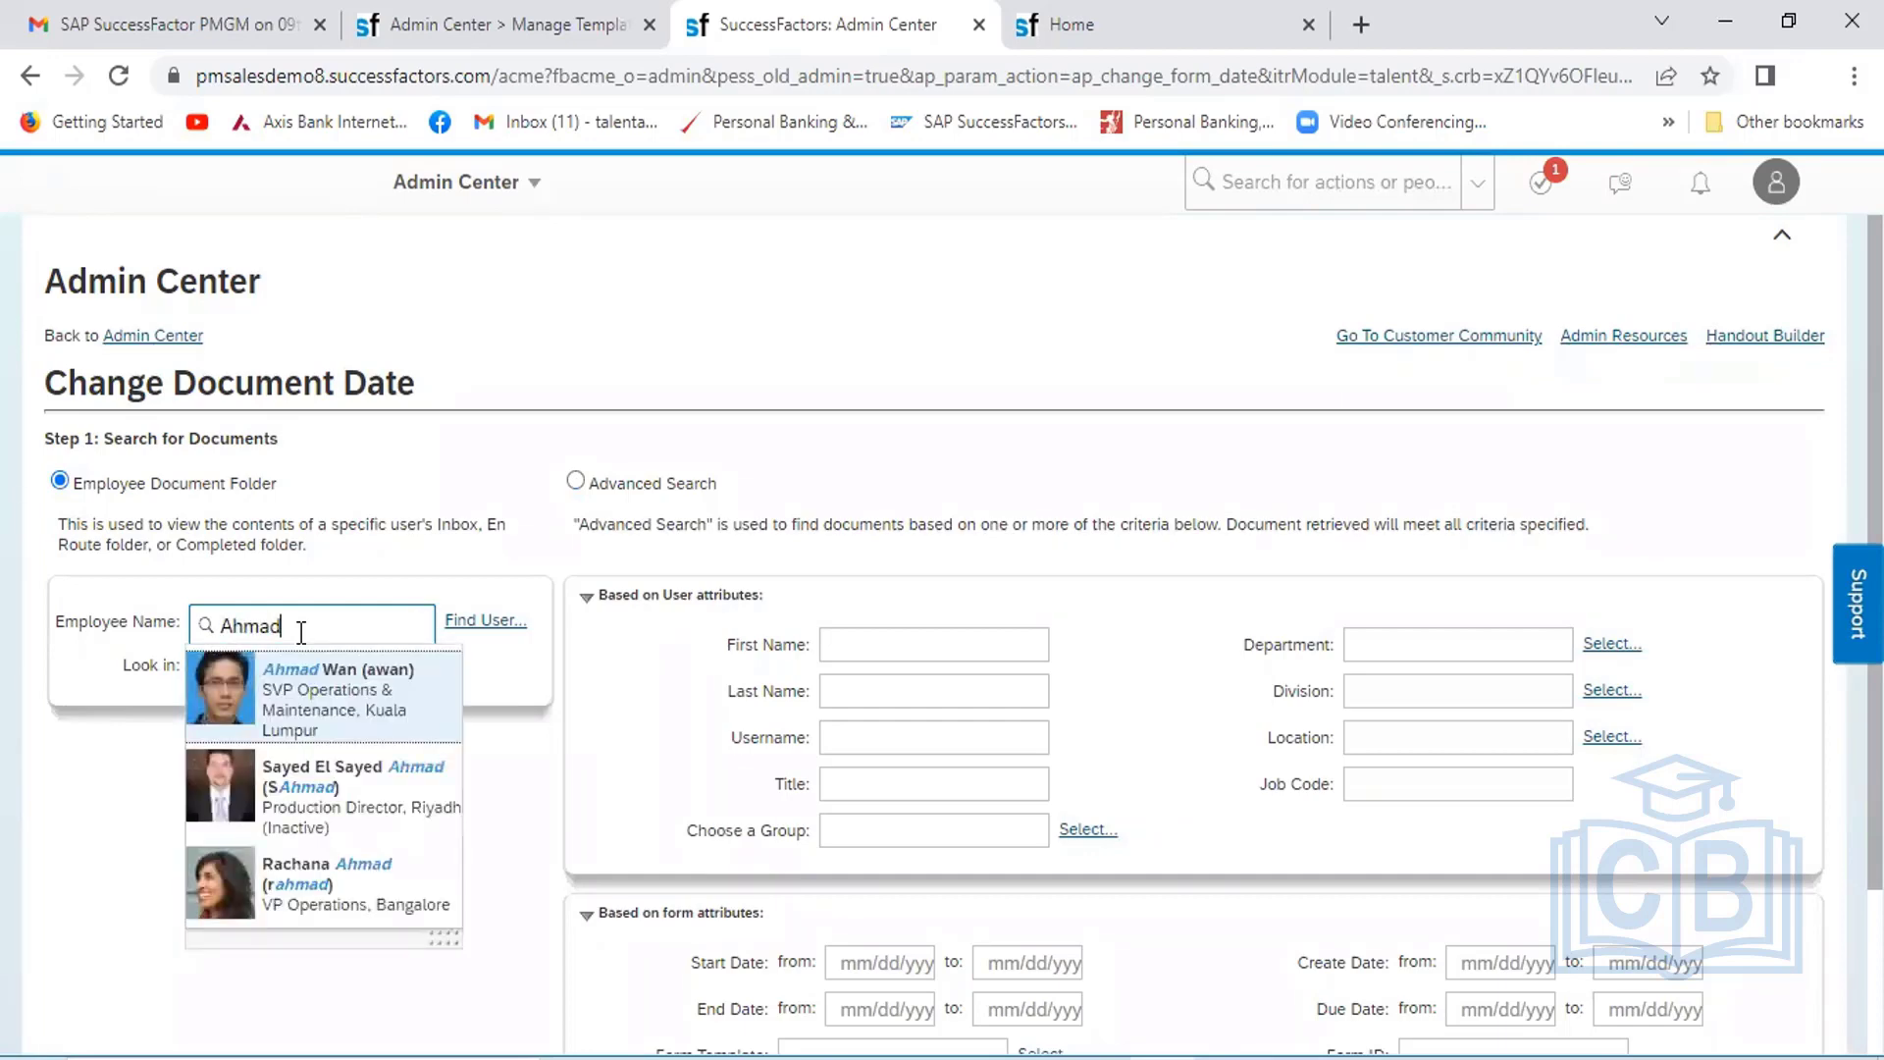
{"action": "left_click", "coordinate": [306, 695]}
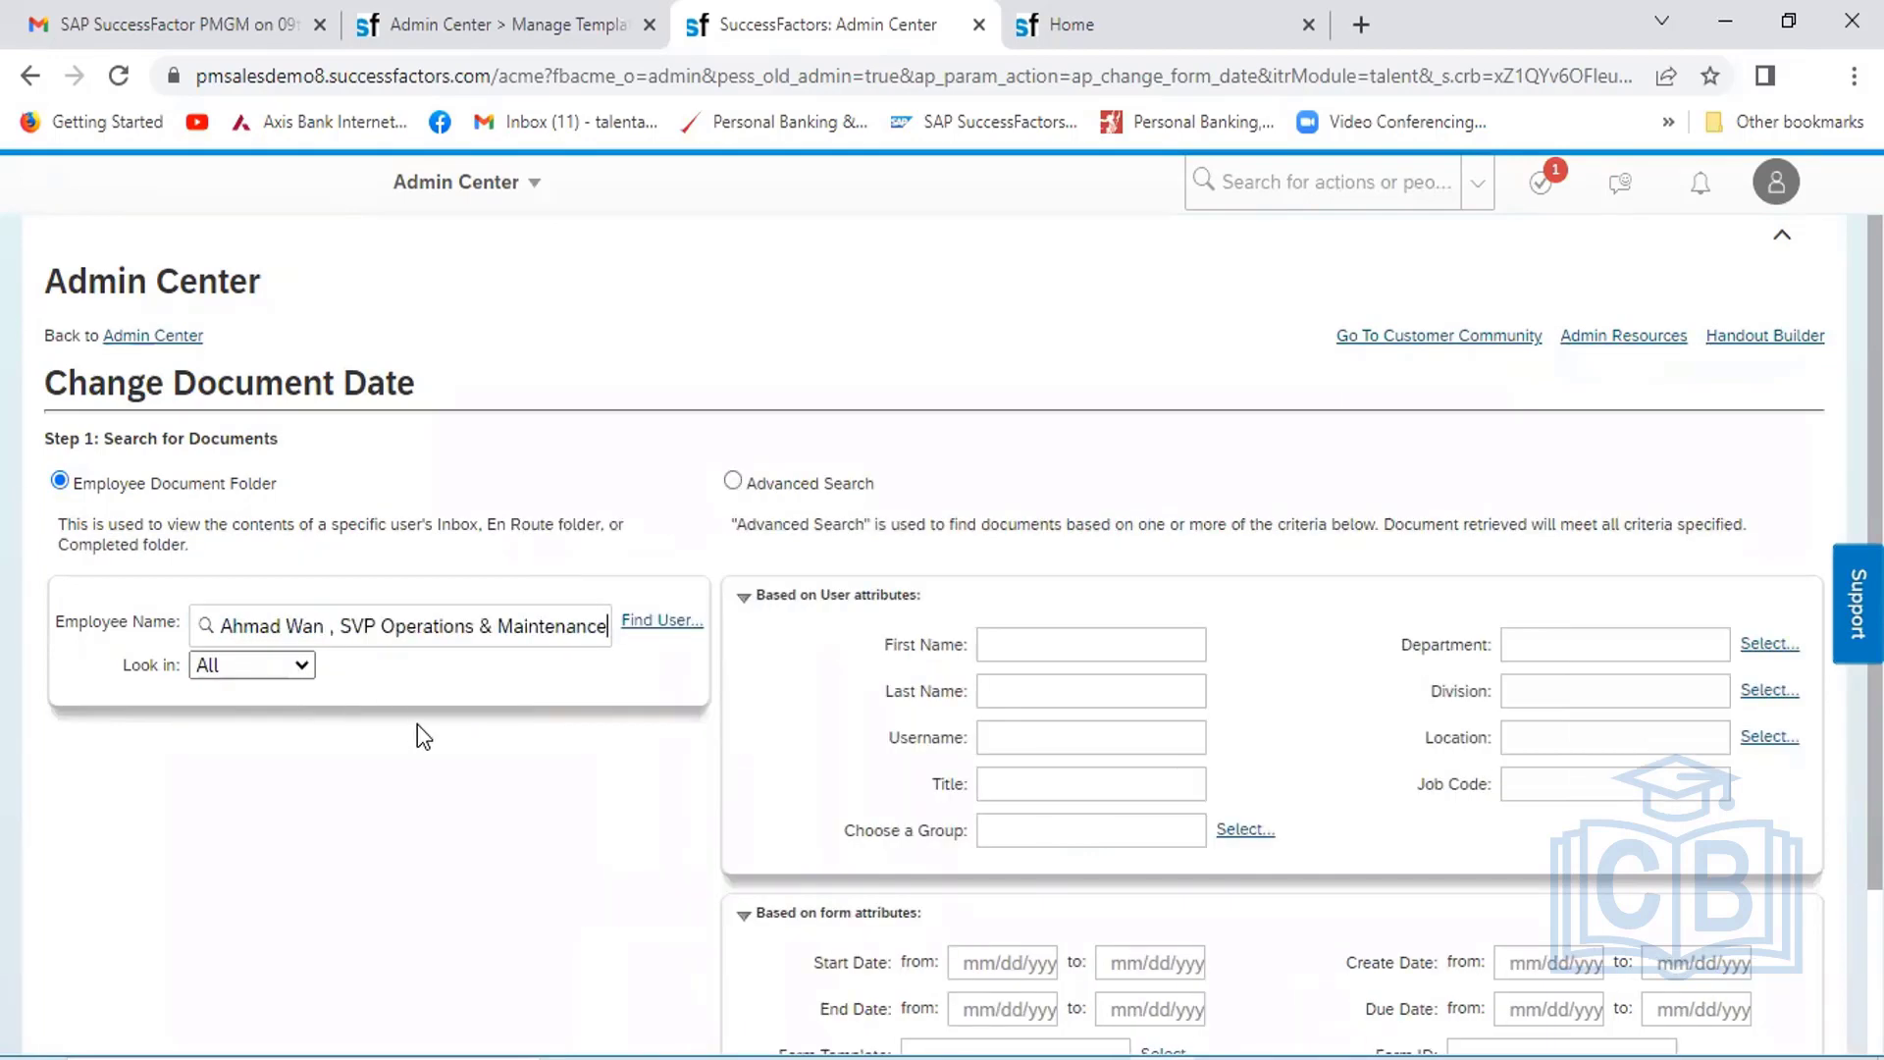
{"action": "scroll", "coordinate": [927, 910], "scroll_direction": "down", "scroll_amount": 2}
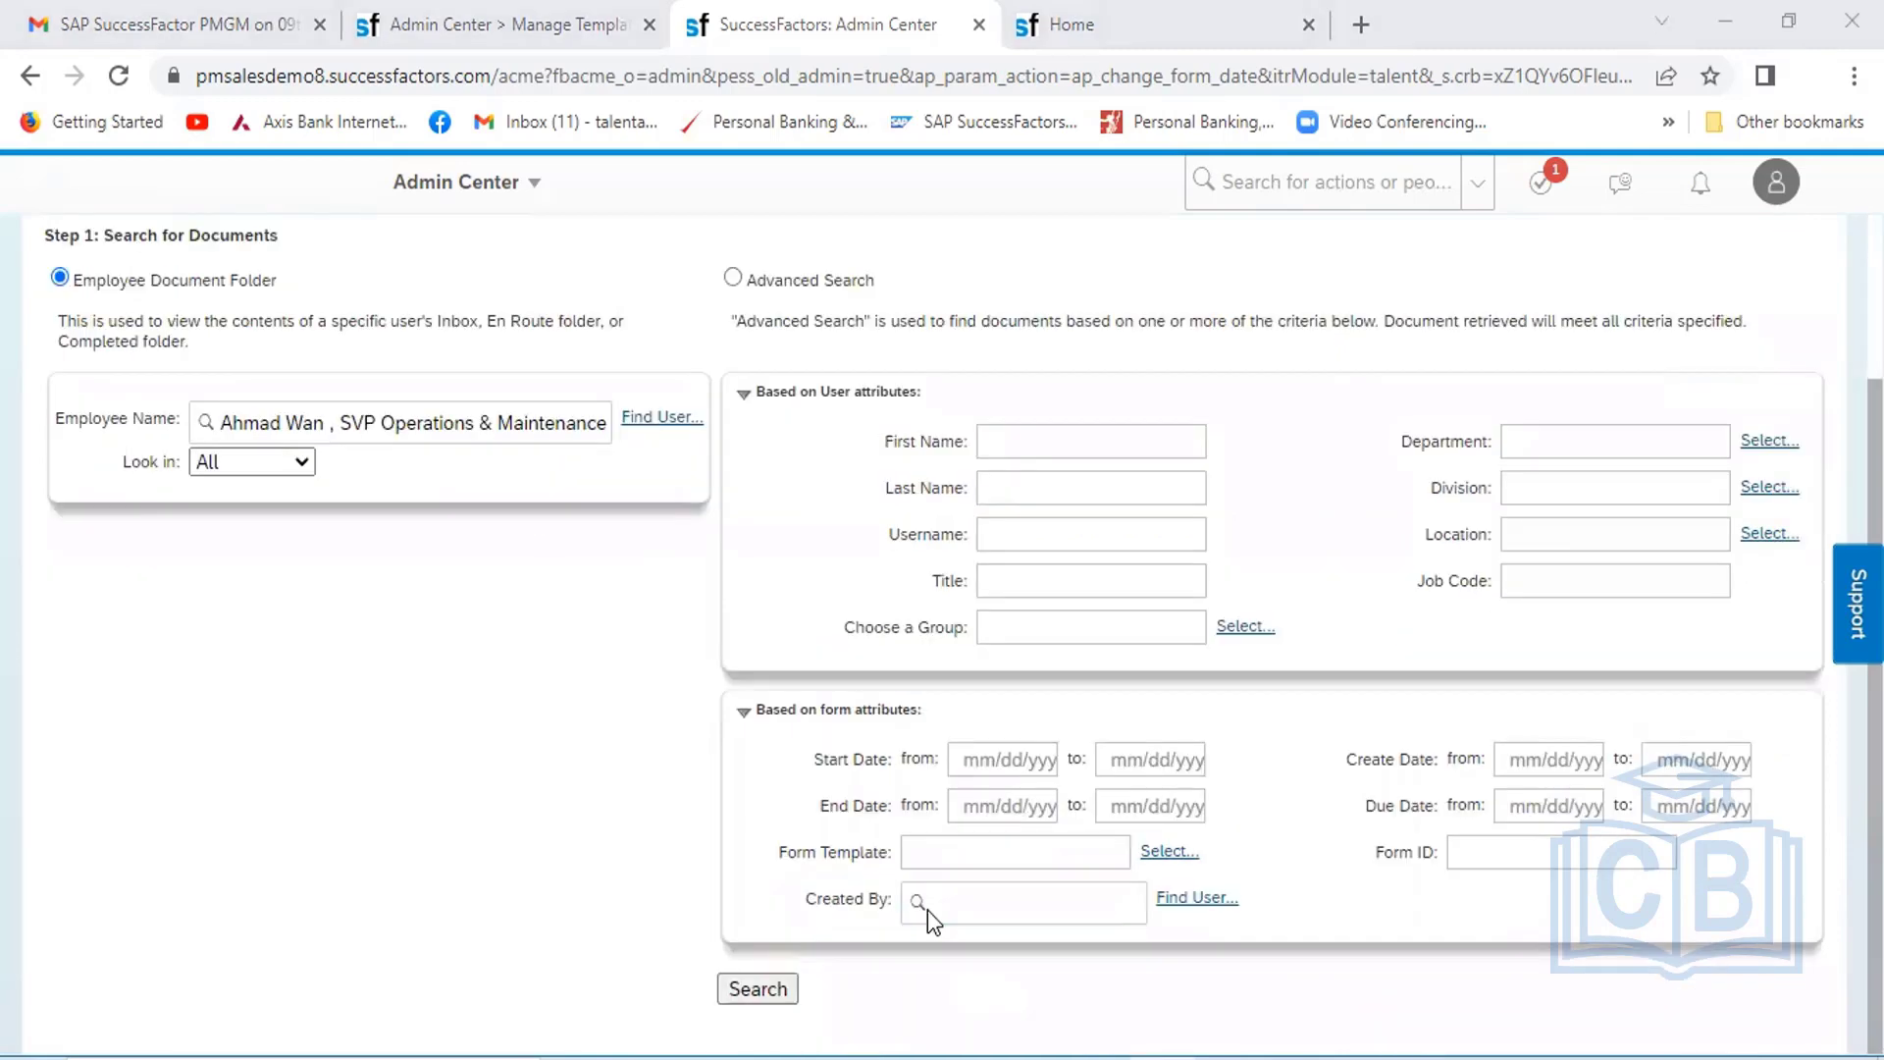
{"action": "left_click", "coordinate": [754, 984]}
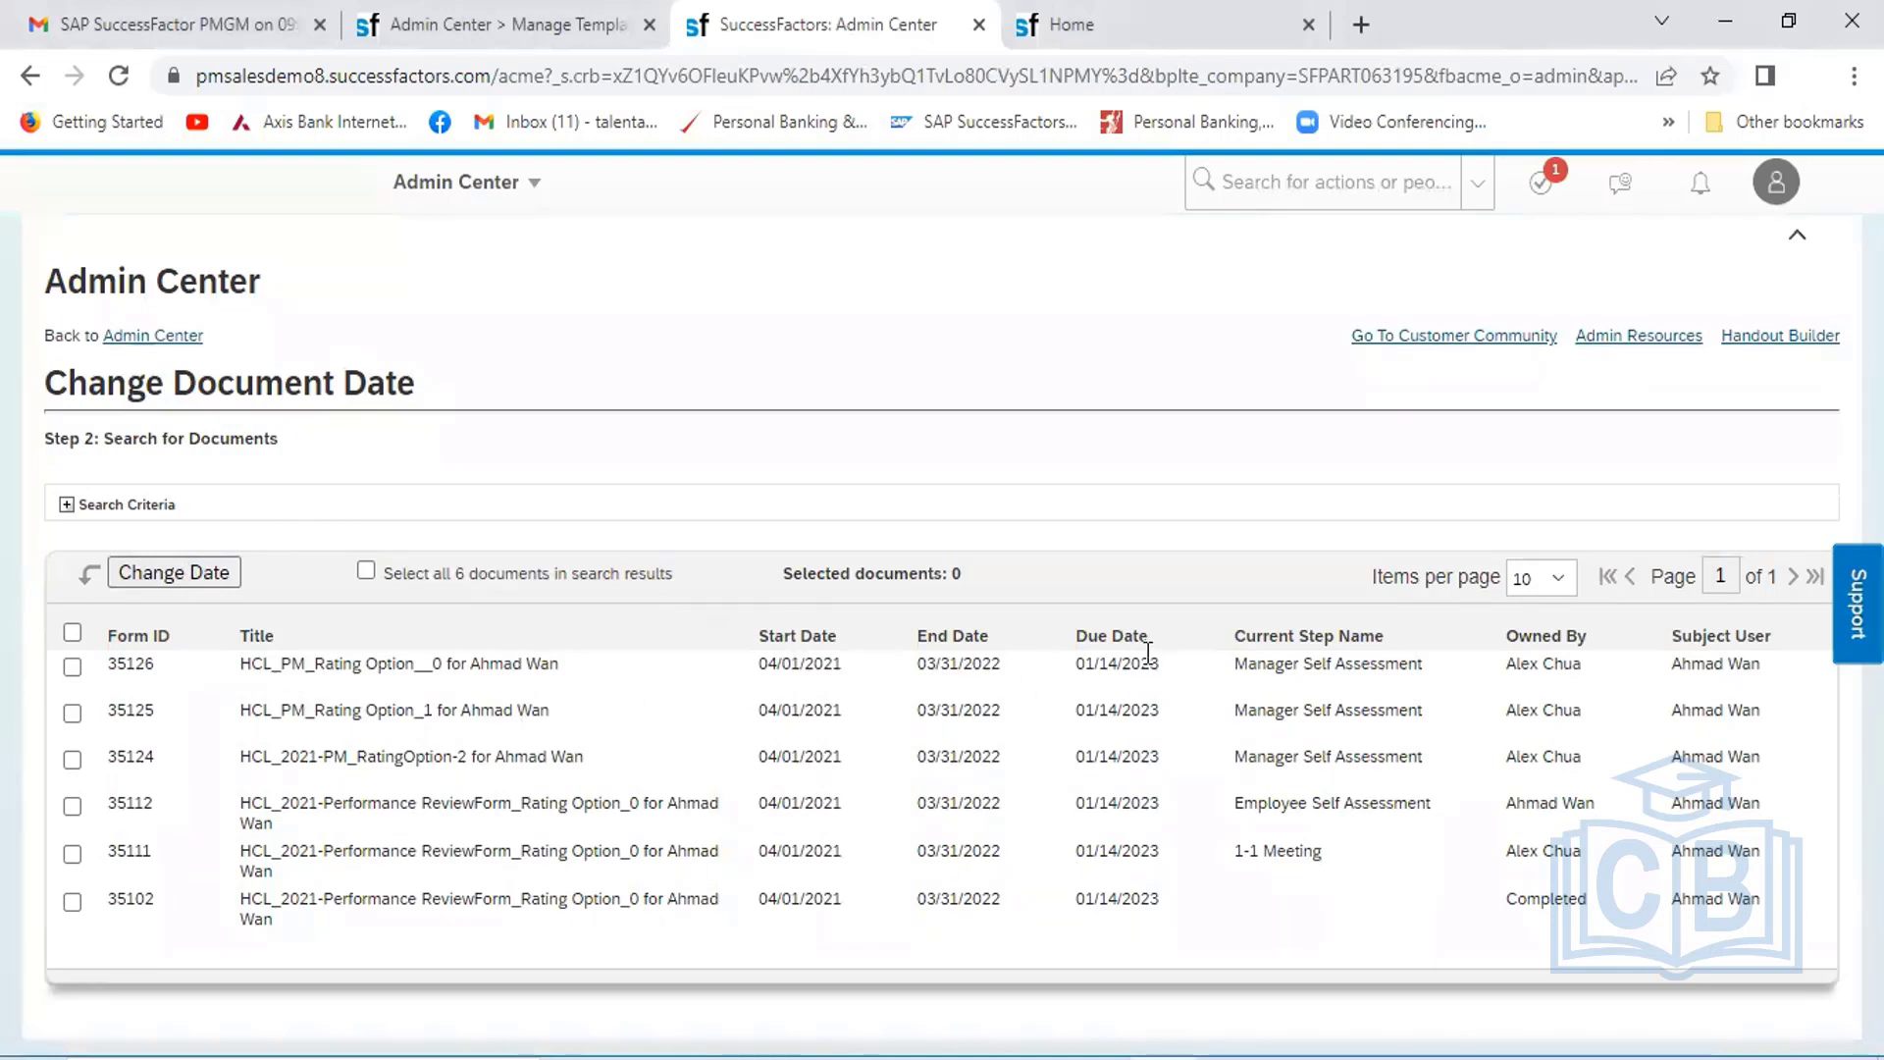
{"action": "left_click", "coordinate": [73, 666]}
{"action": "left_click", "coordinate": [177, 575]}
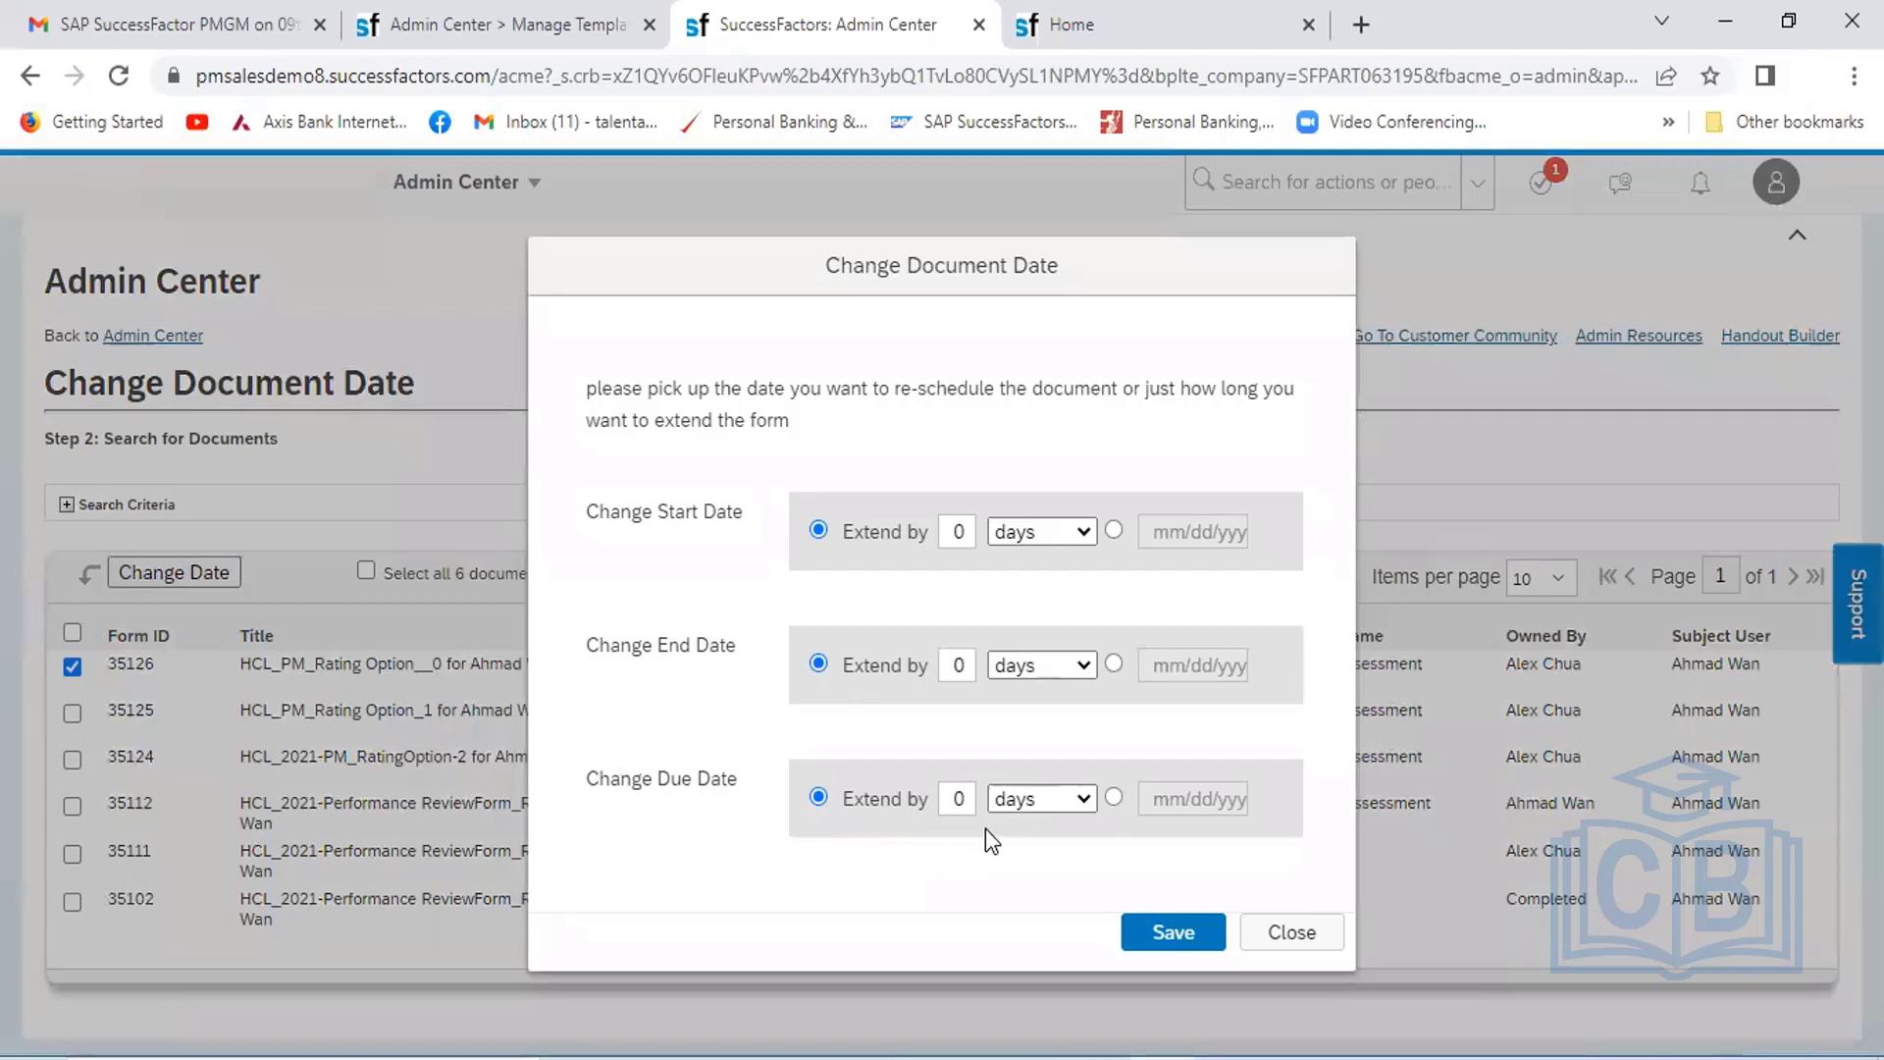
{"action": "left_click", "coordinate": [1085, 797]}
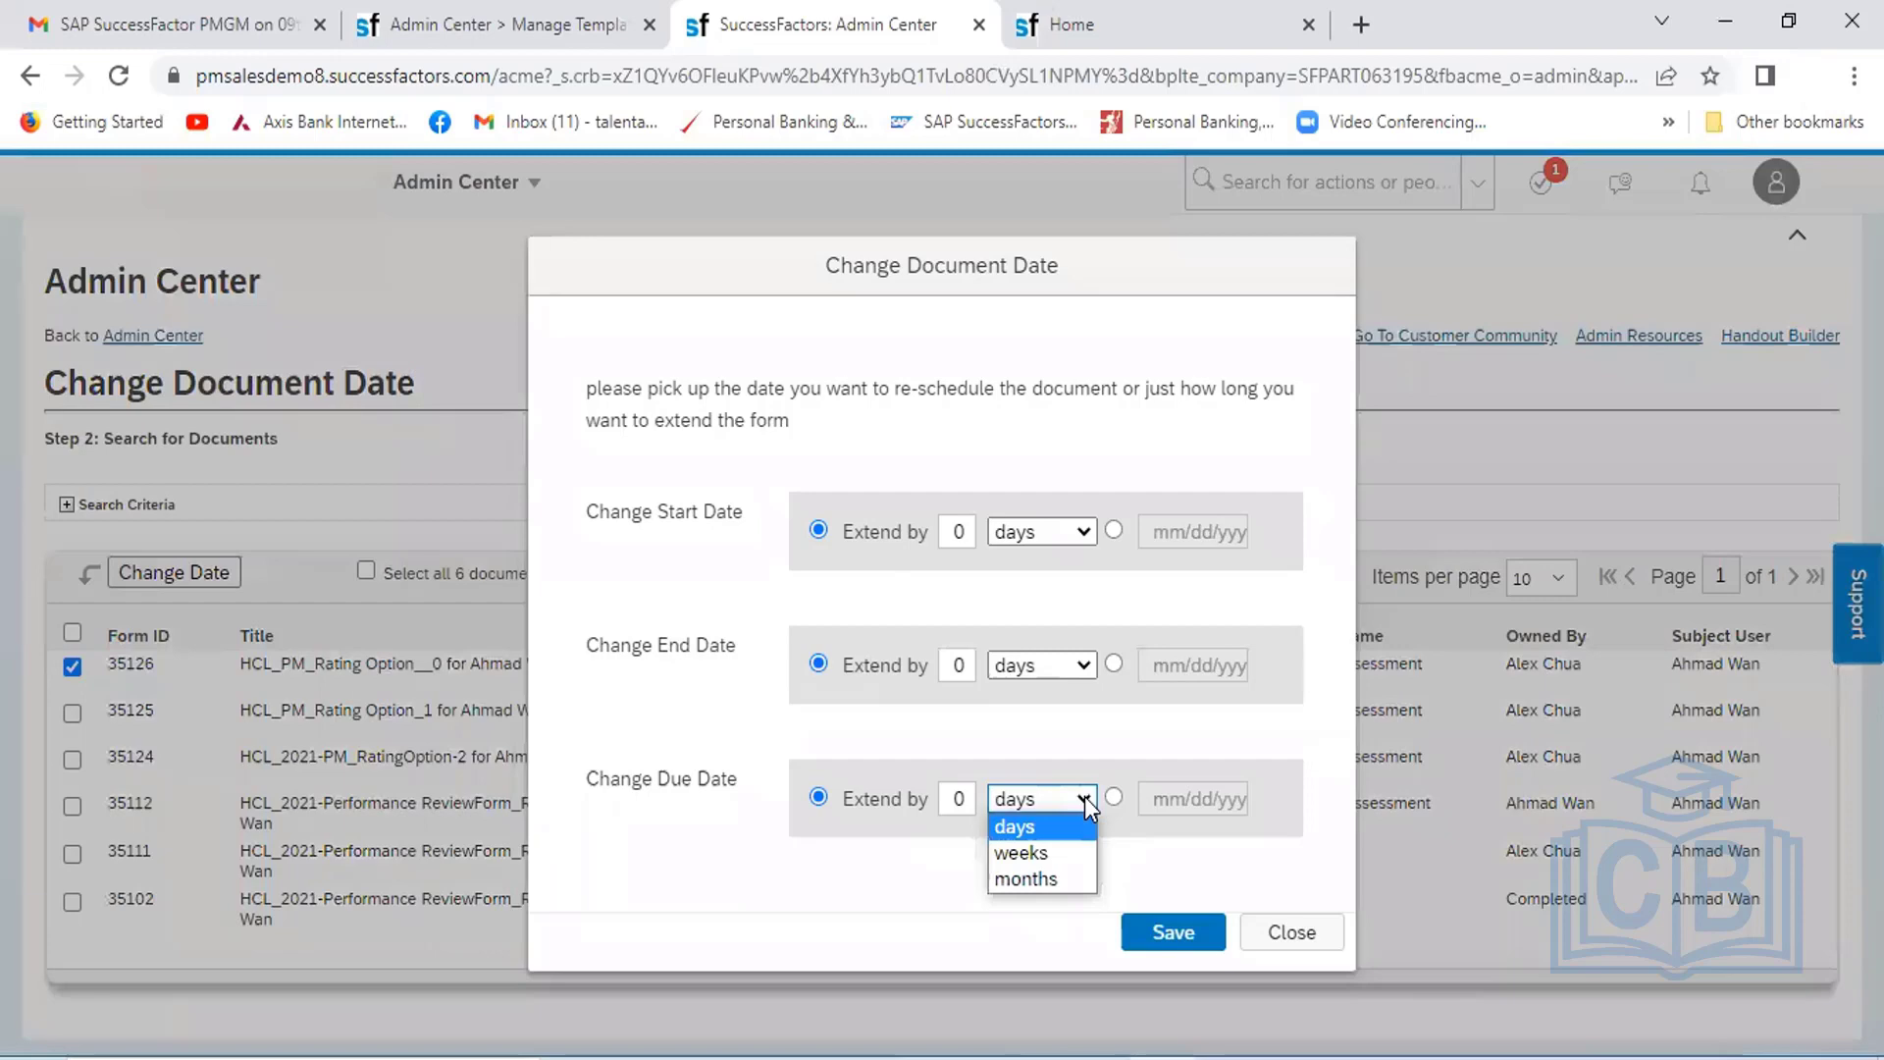
{"action": "left_click", "coordinate": [971, 798]}
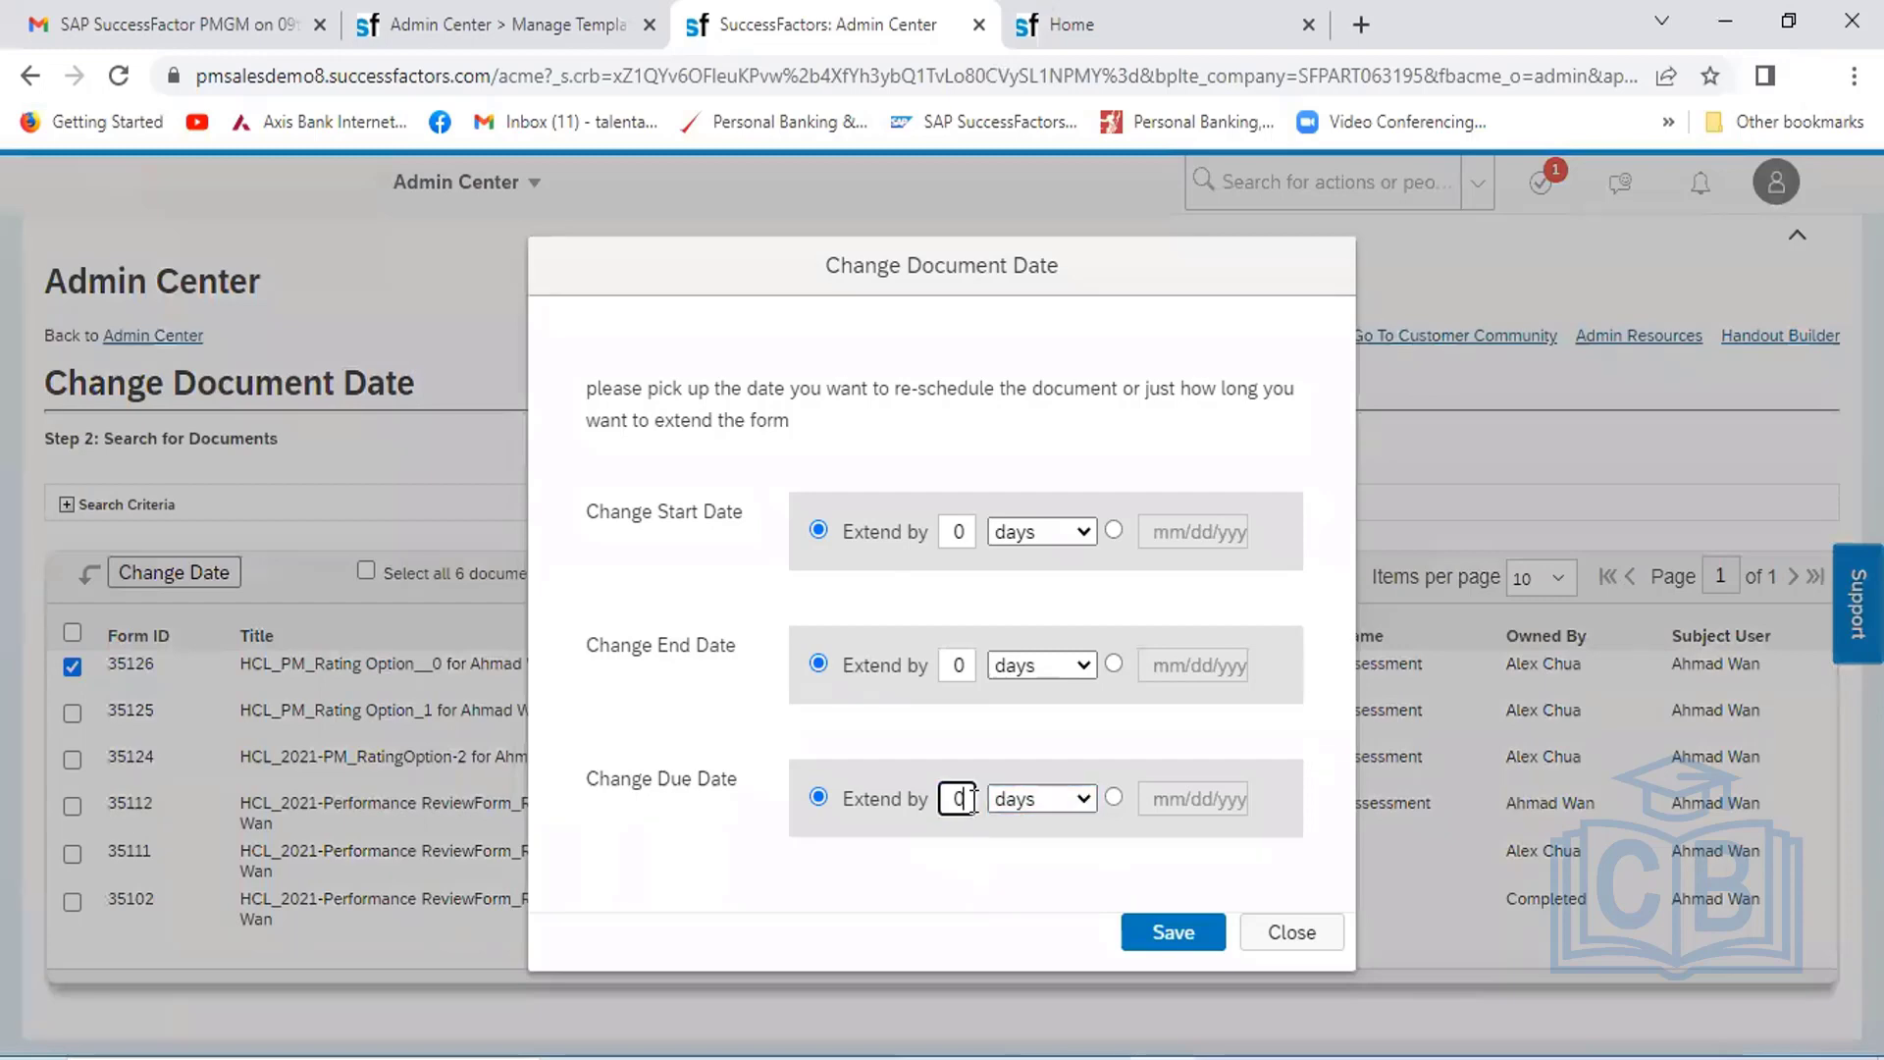
{"action": "left_click", "coordinate": [1293, 934]}
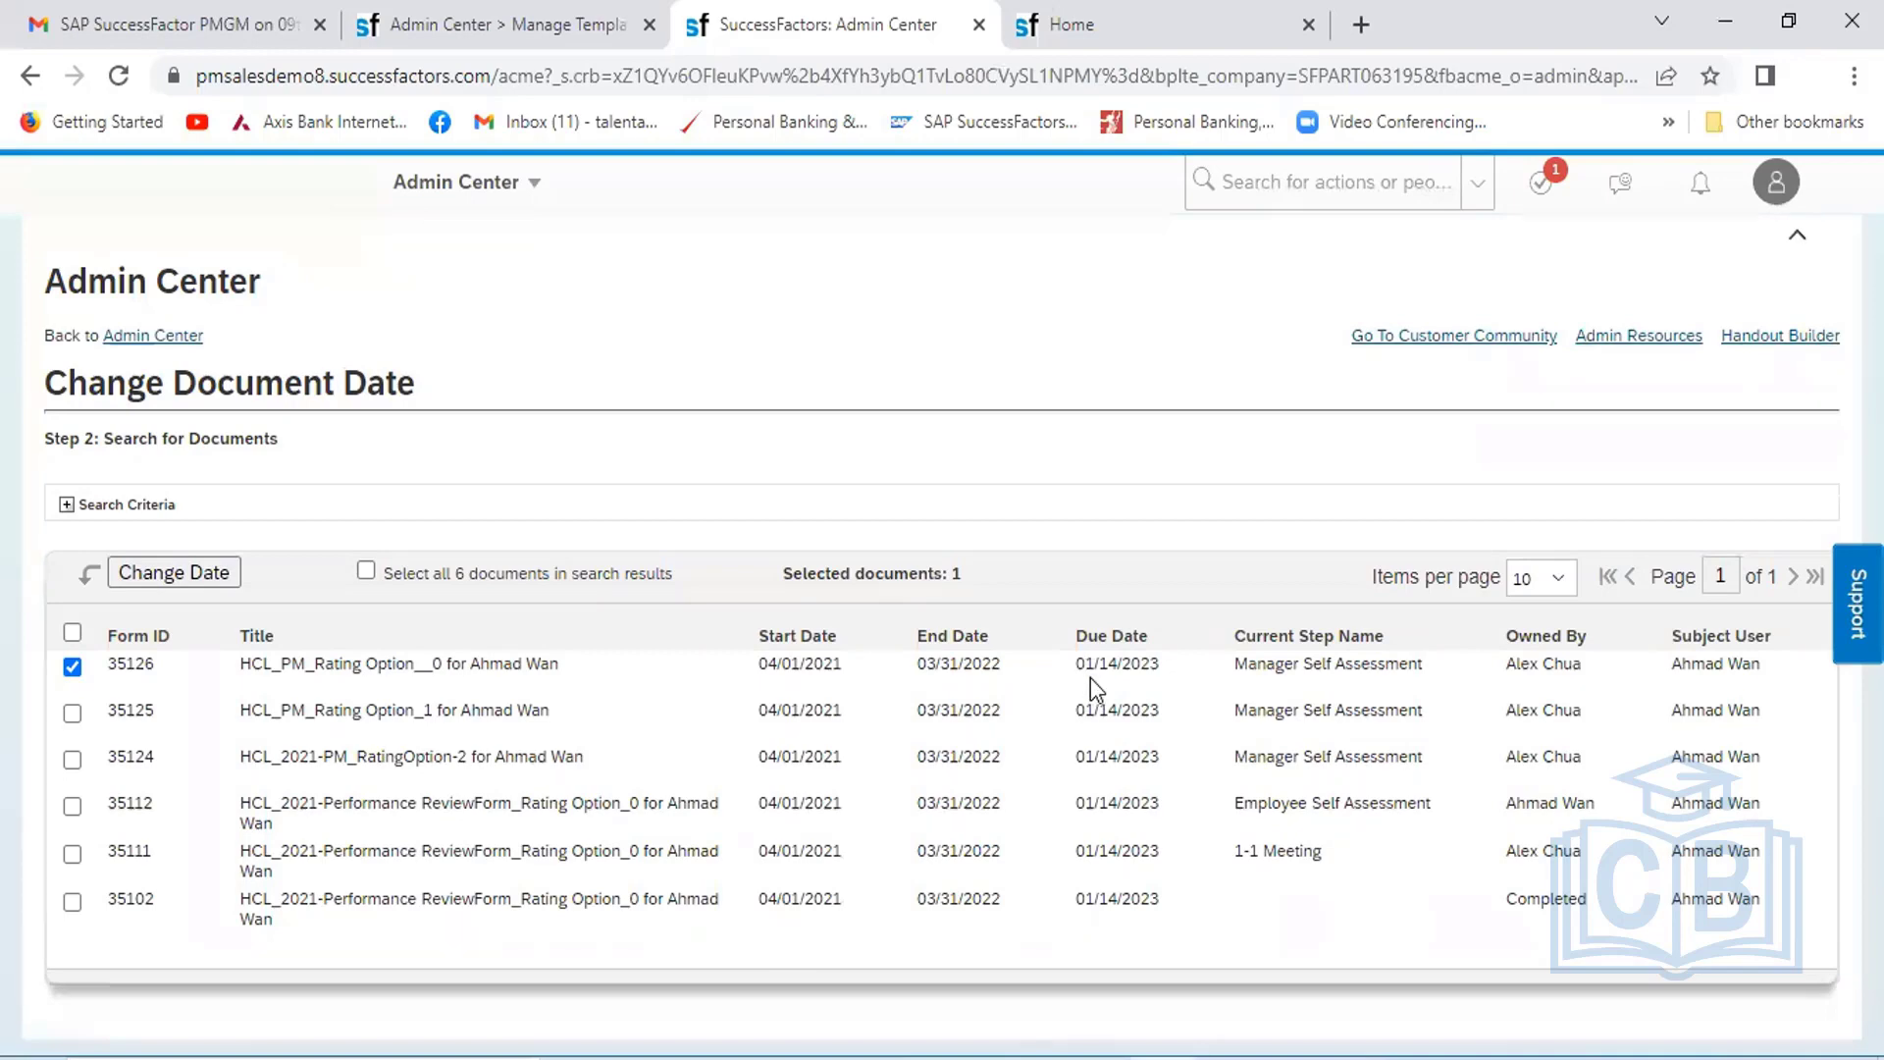
Extend the due date of form 35126 by 1 month, save, and confirm the date change
{"action": "left_click", "coordinate": [177, 571]}
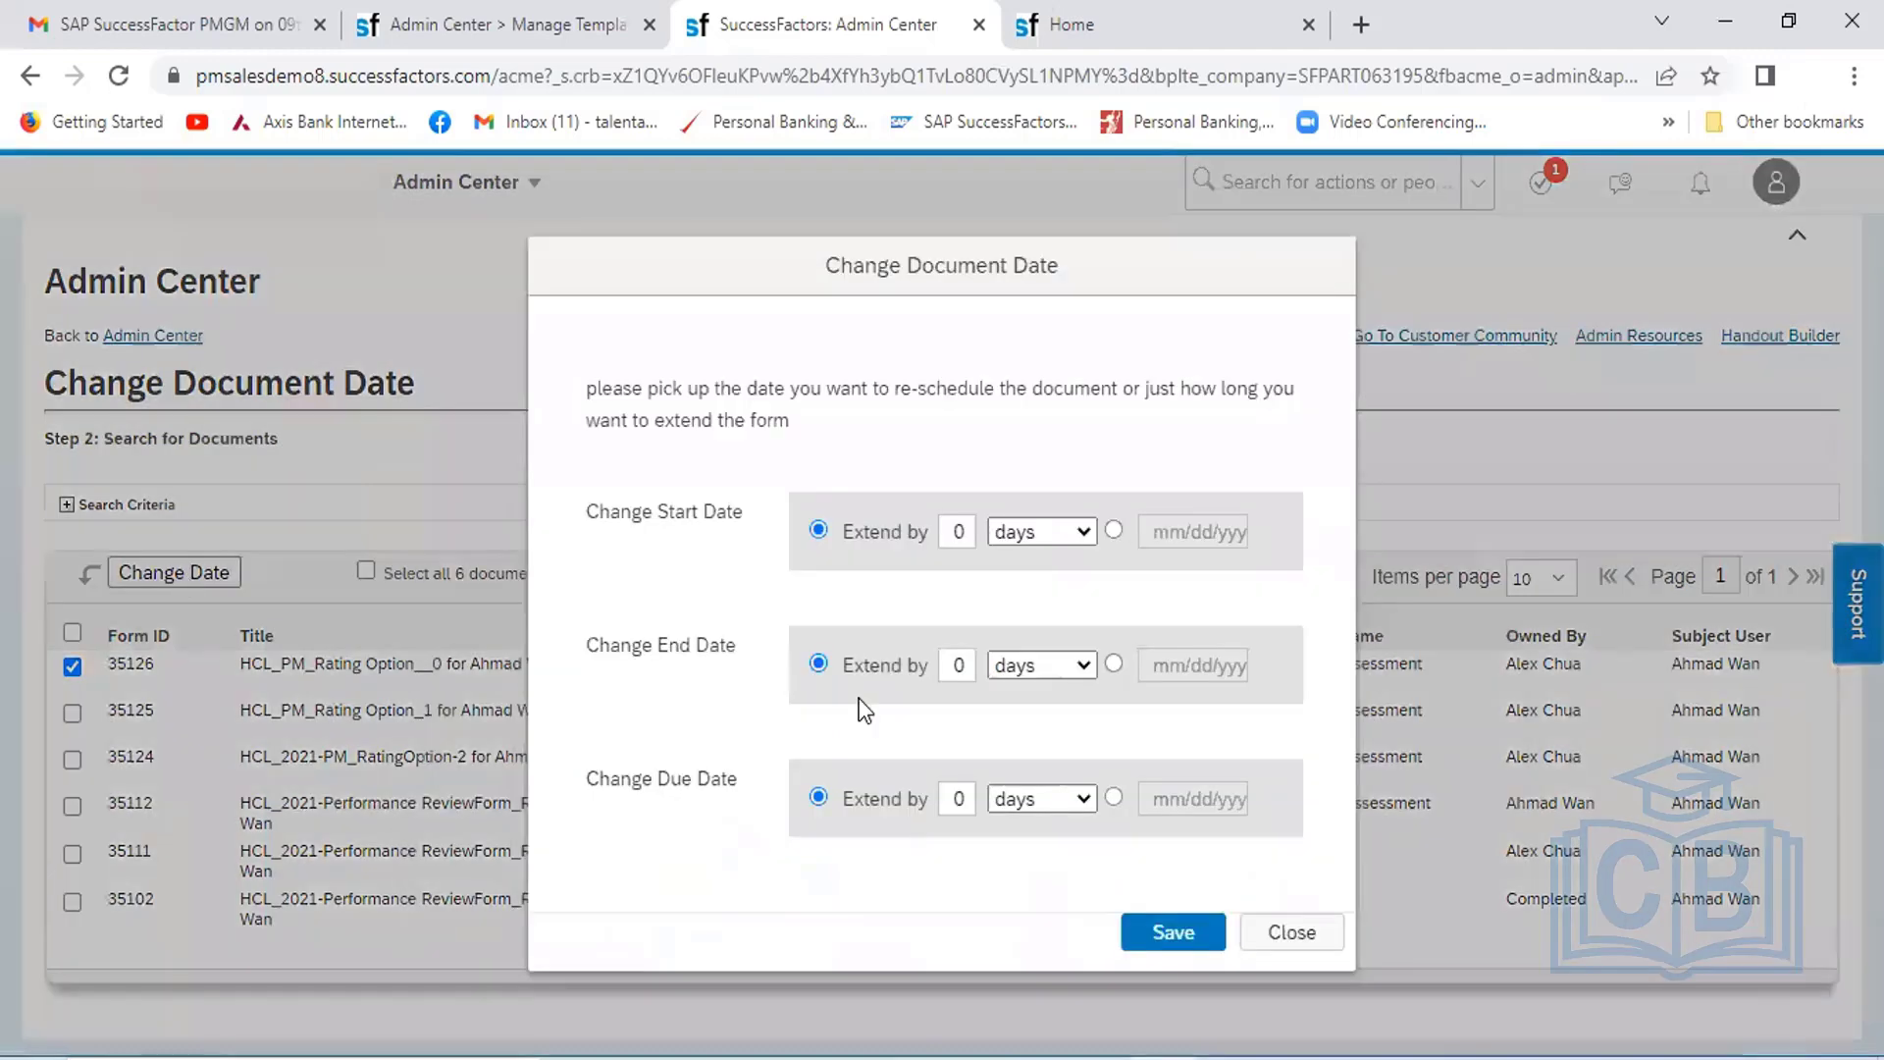
{"action": "left_click", "coordinate": [1085, 797]}
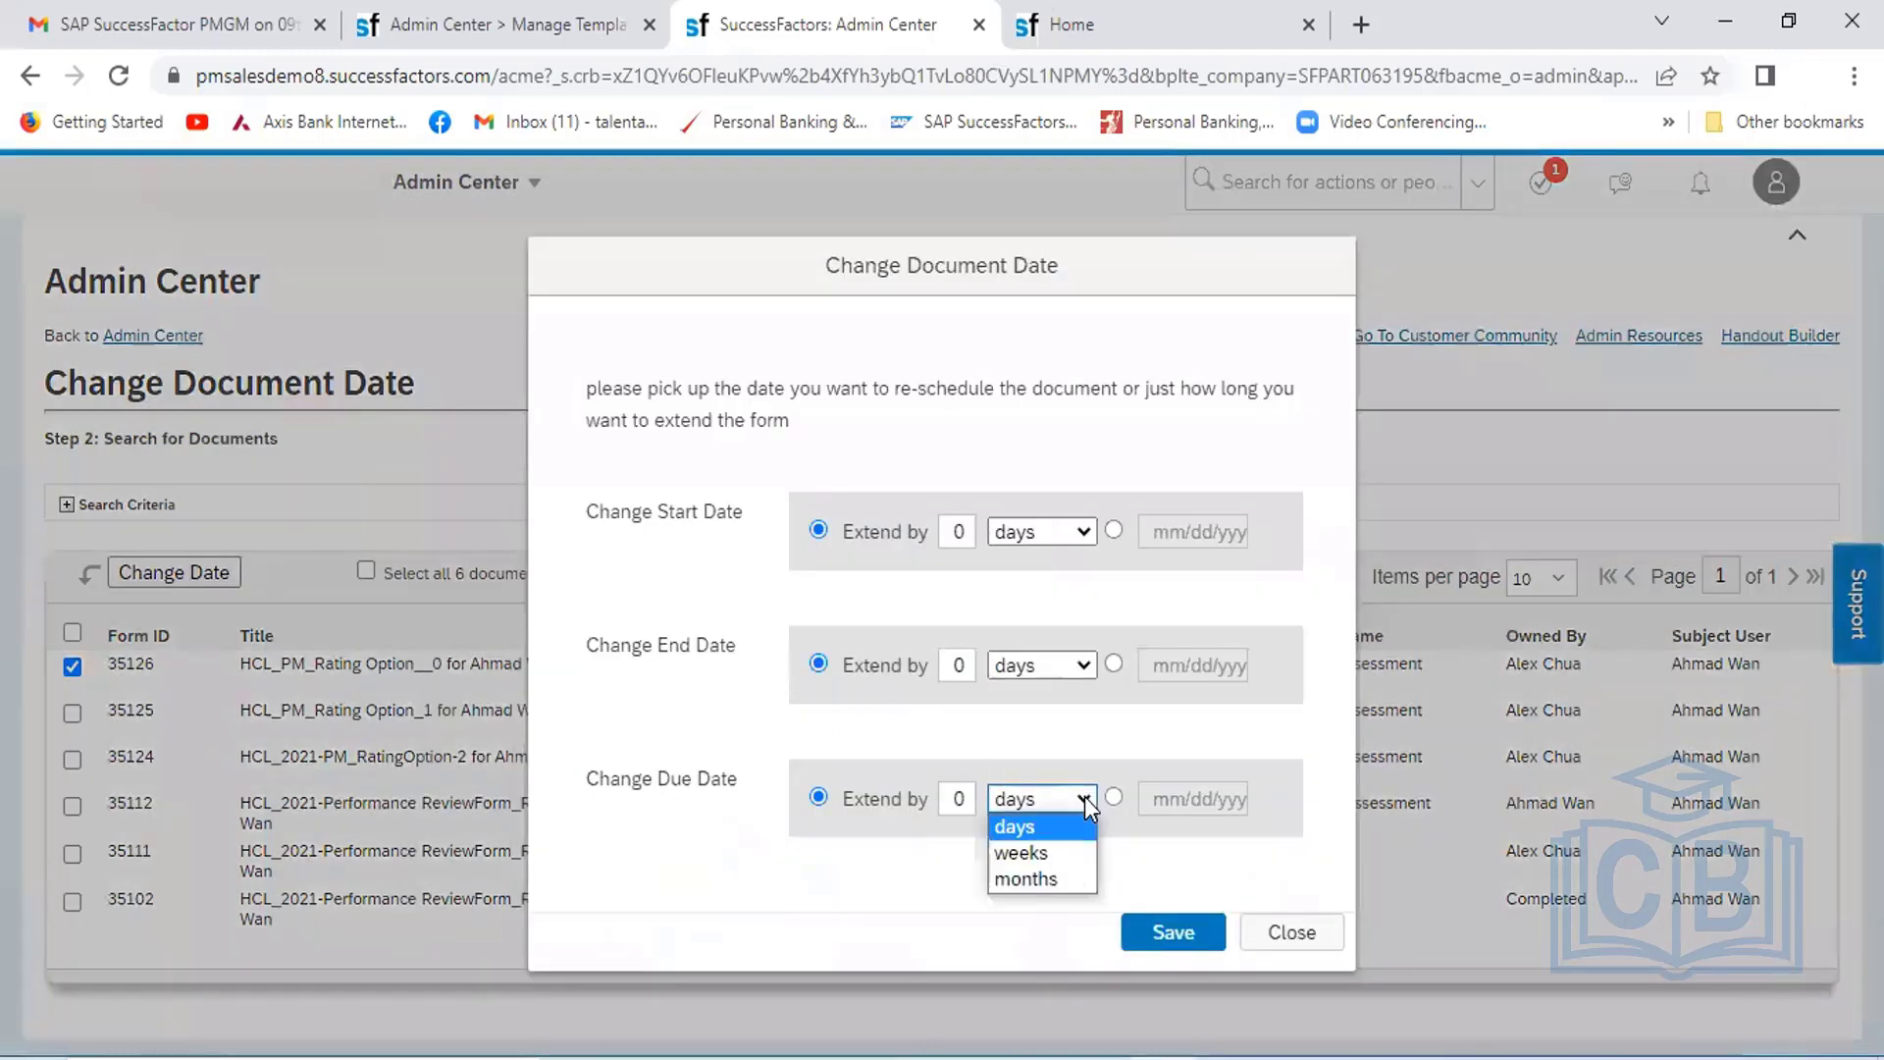
{"action": "left_click", "coordinate": [1054, 874]}
{"action": "left_click", "coordinate": [967, 801]}
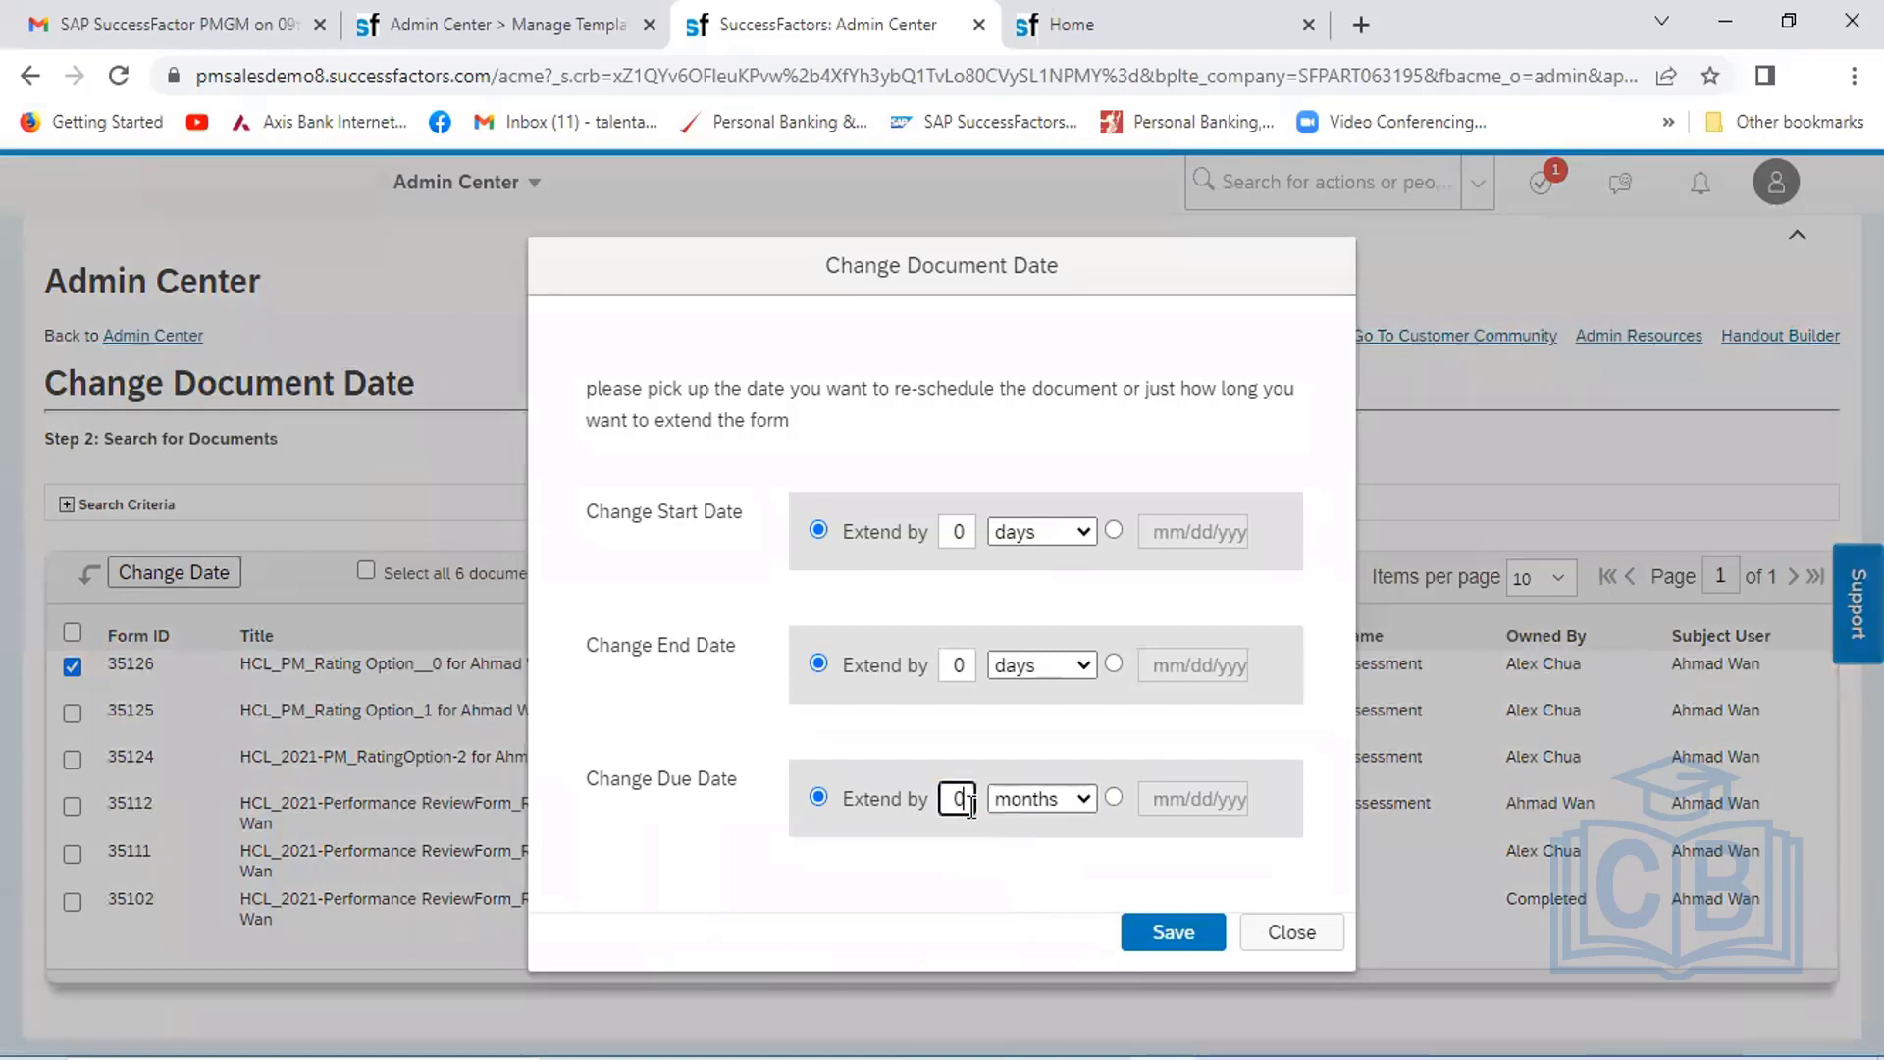
{"action": "key", "text": "BackSpace"}
{"action": "type", "text": "1"}
{"action": "left_click", "coordinate": [1190, 932]}
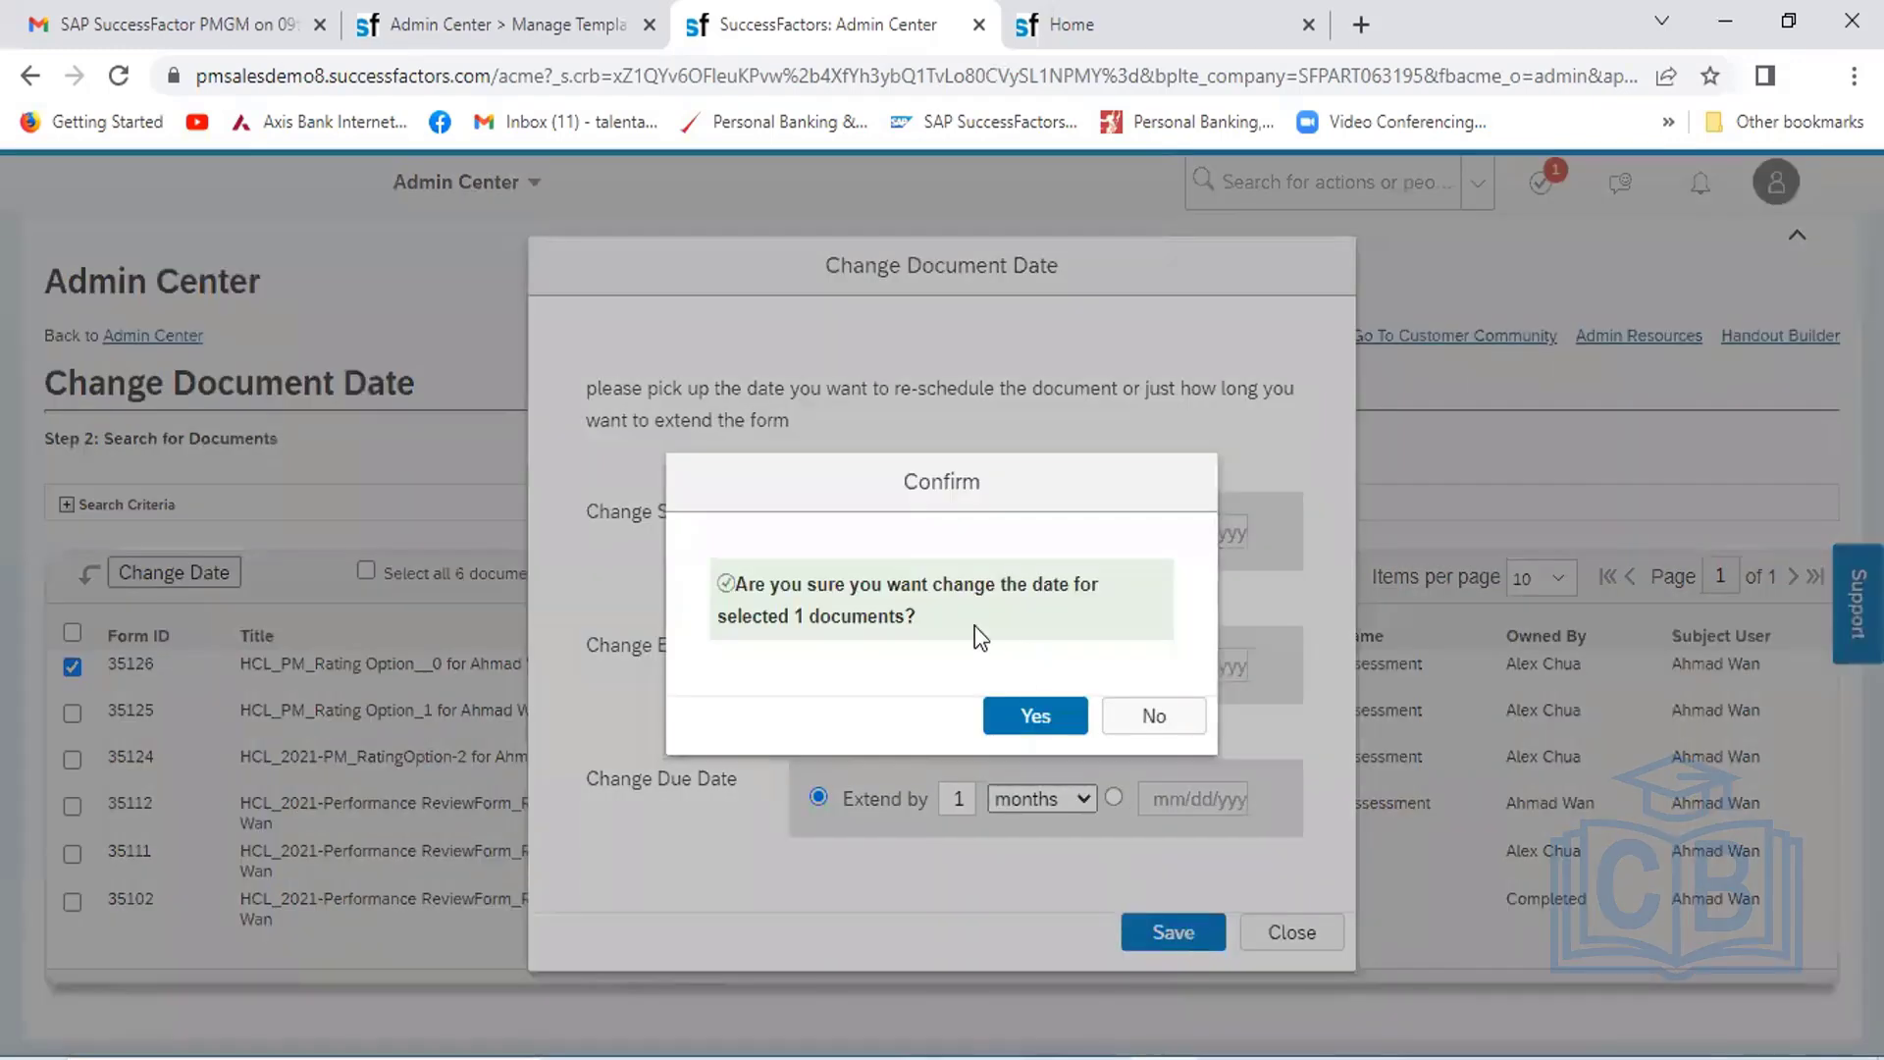
{"action": "left_click", "coordinate": [1073, 720]}
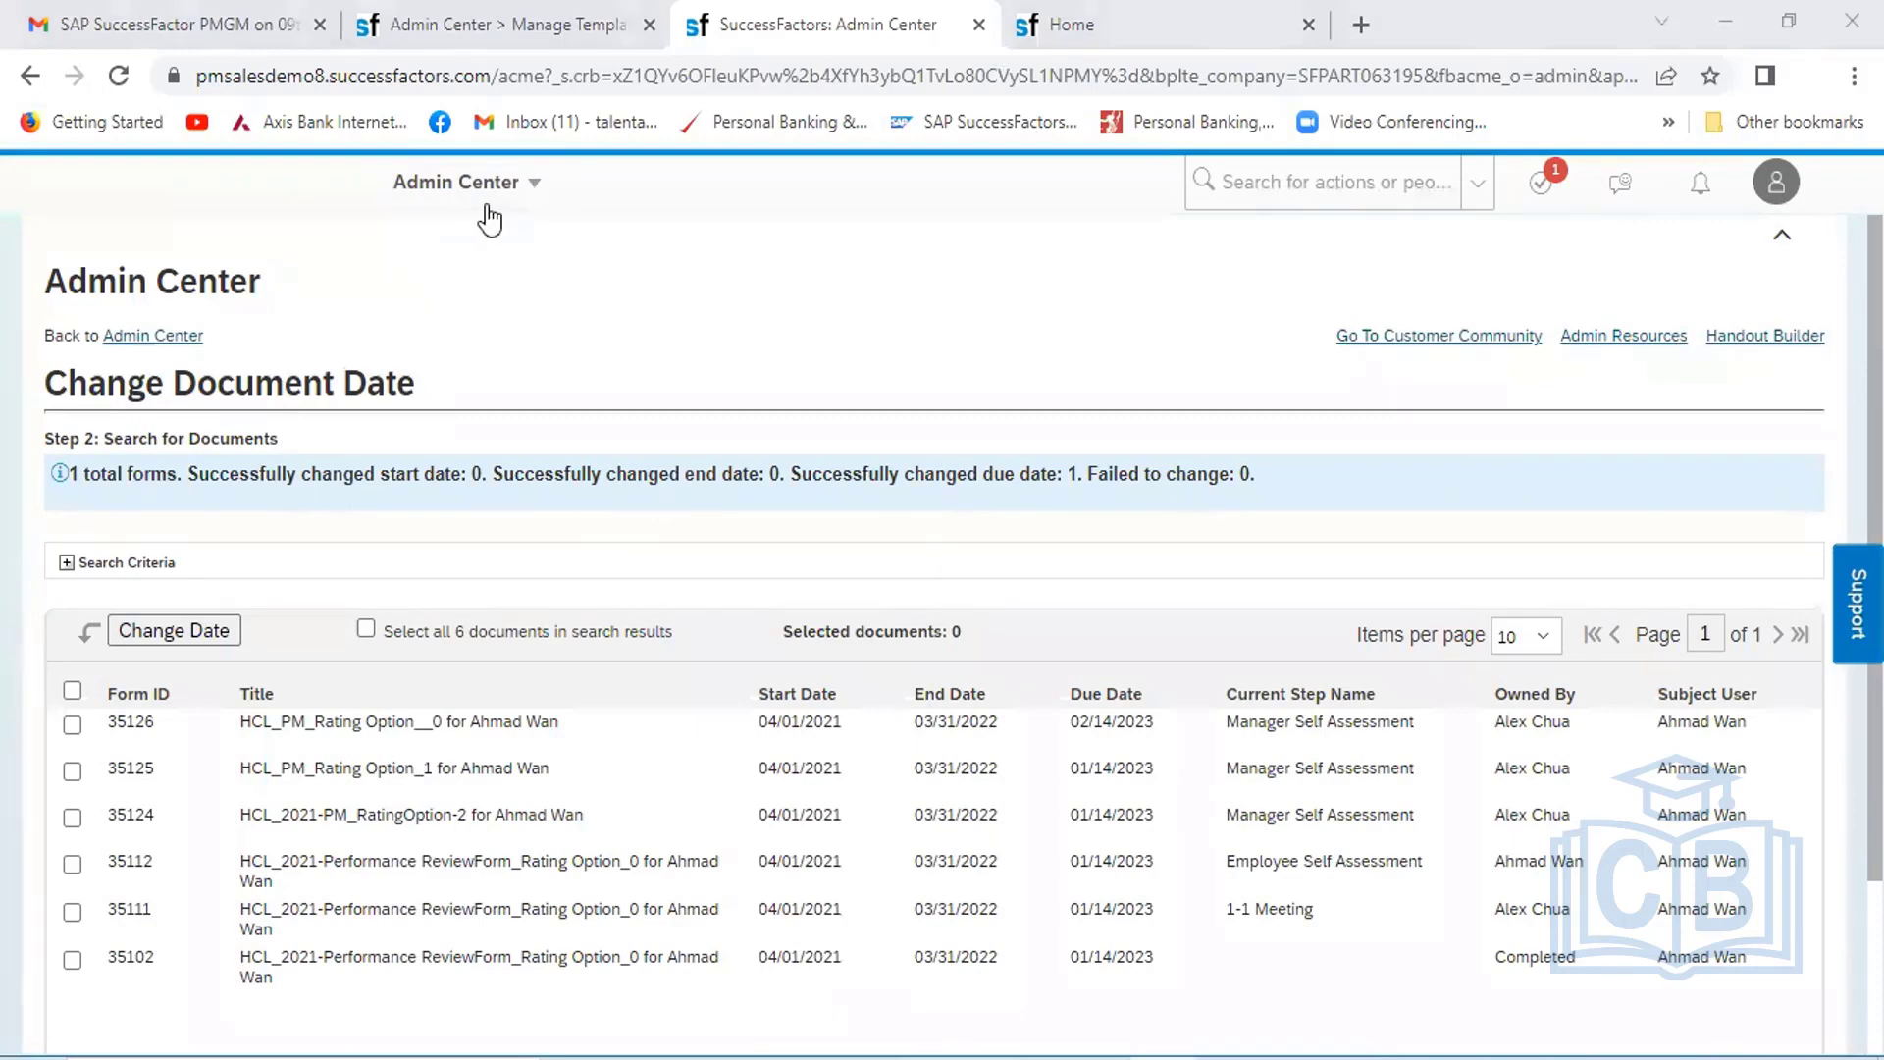
Return to the Admin Center and open the Form Template Settings for Performance Management
{"action": "left_click", "coordinate": [545, 194]}
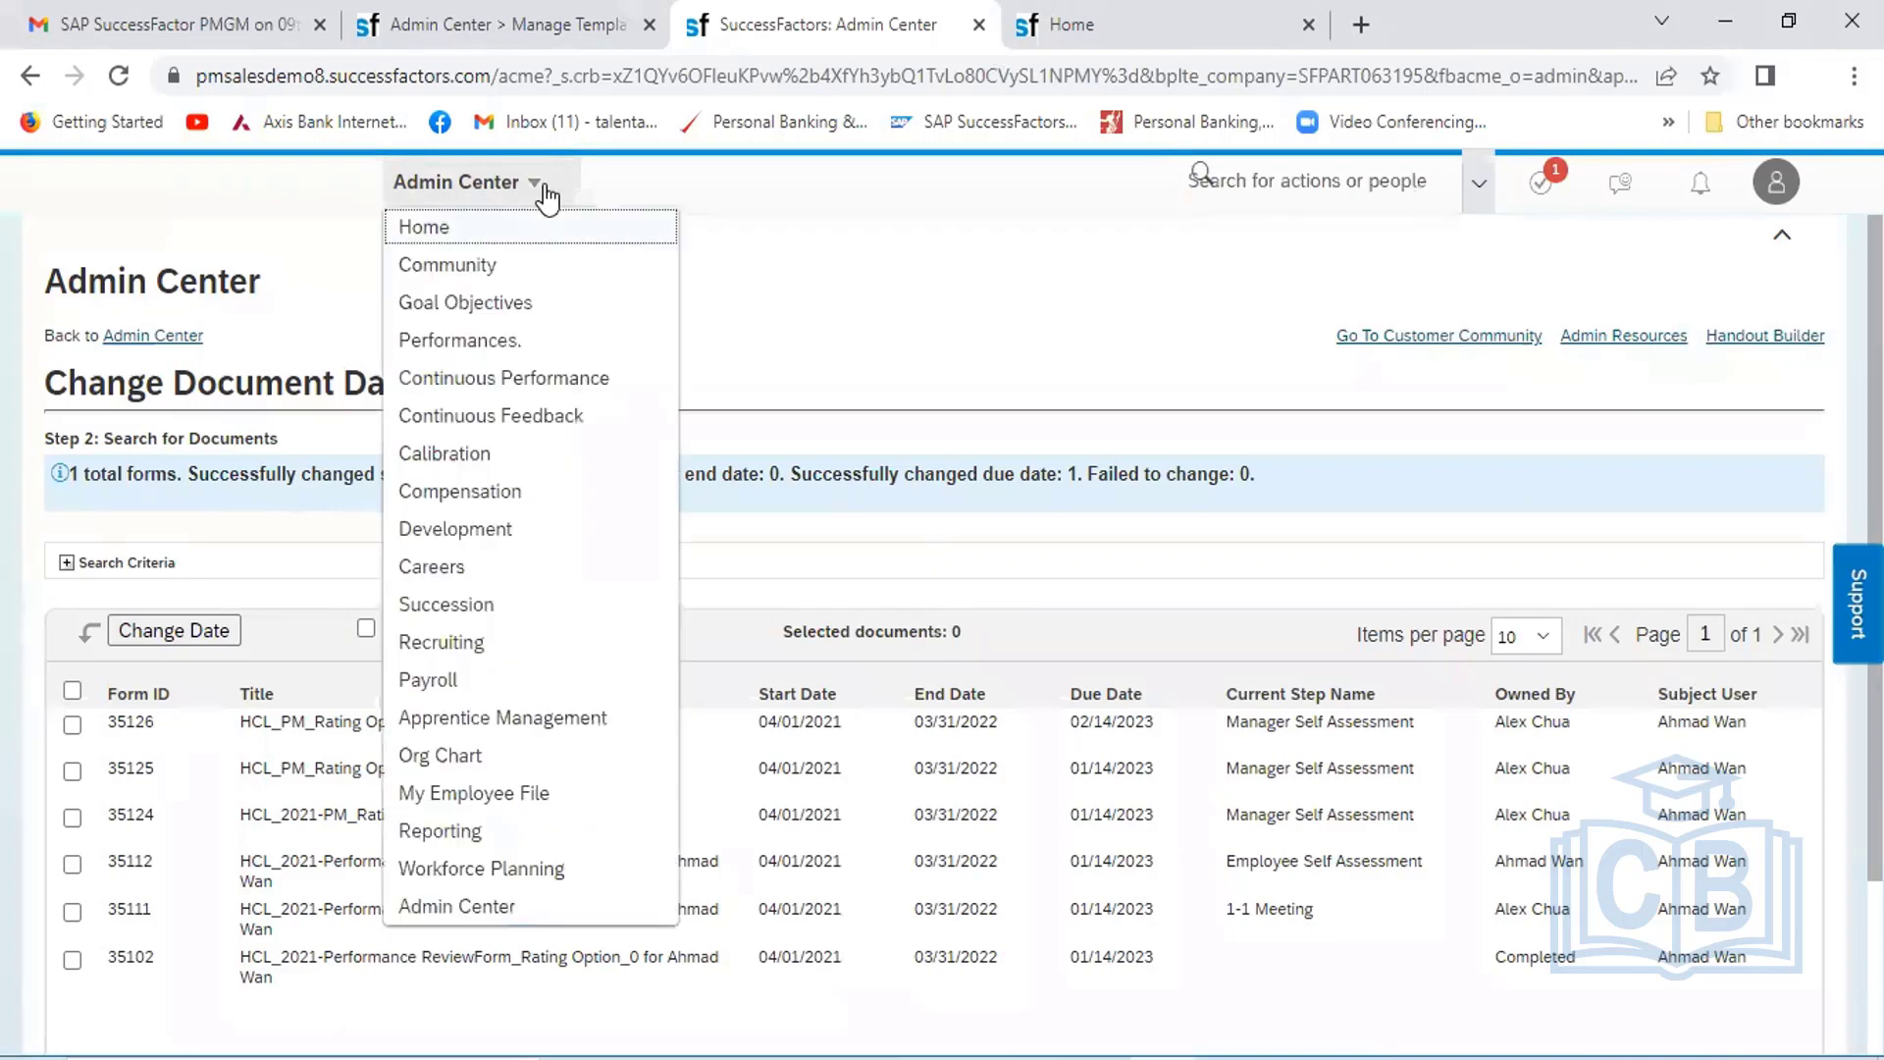
{"action": "left_click", "coordinate": [456, 904]}
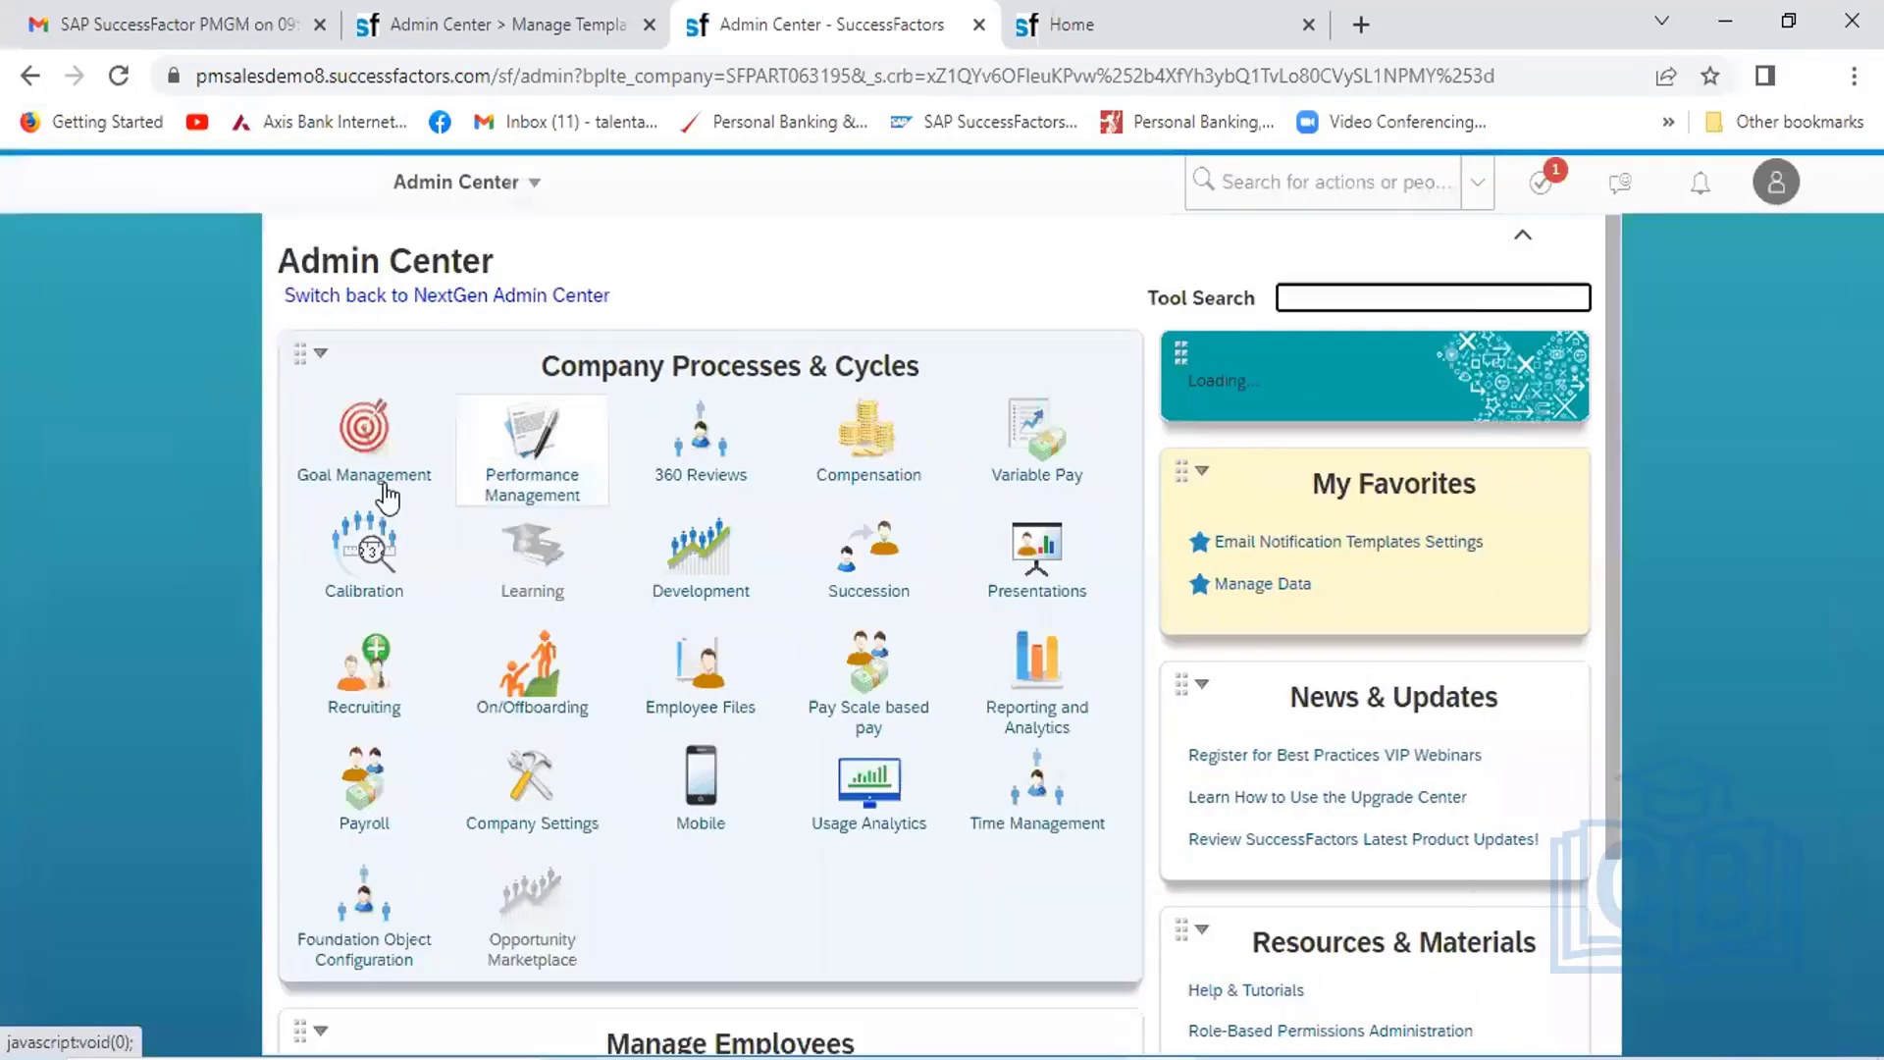
{"action": "left_click", "coordinate": [546, 473]}
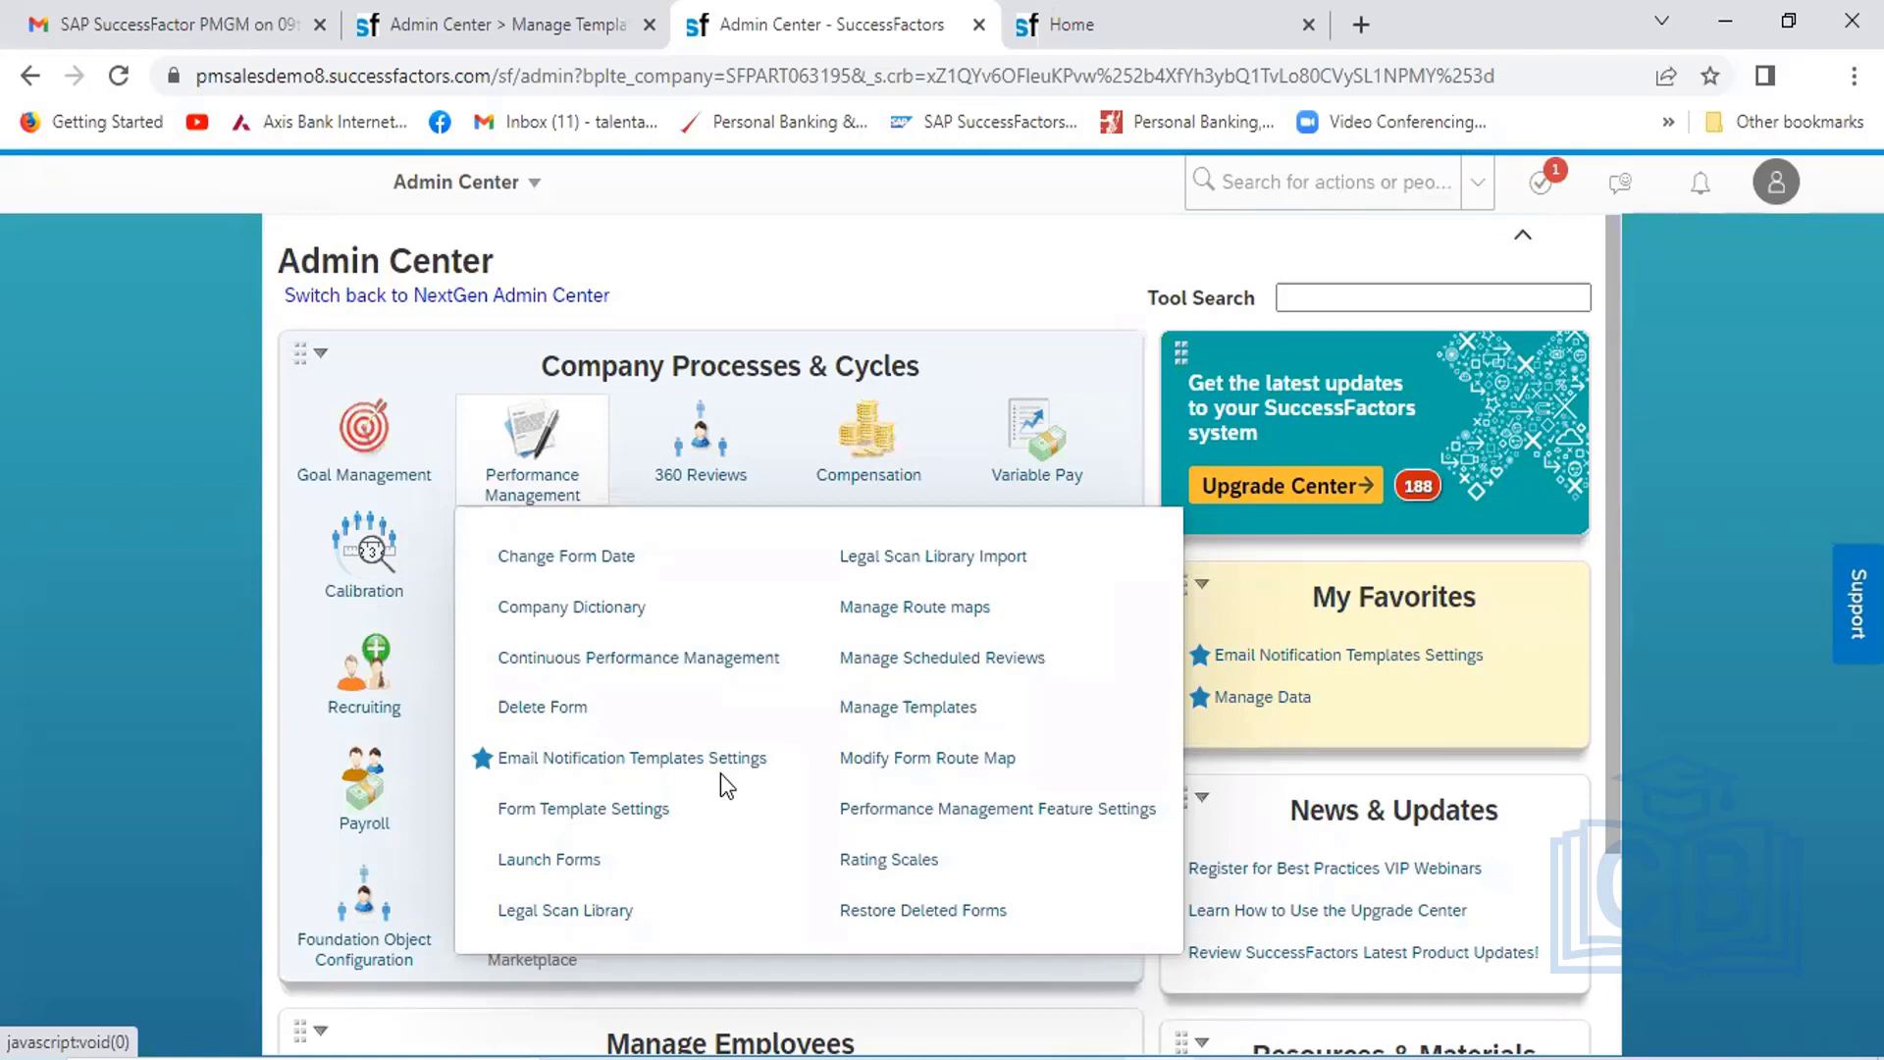
{"action": "left_click", "coordinate": [613, 824]}
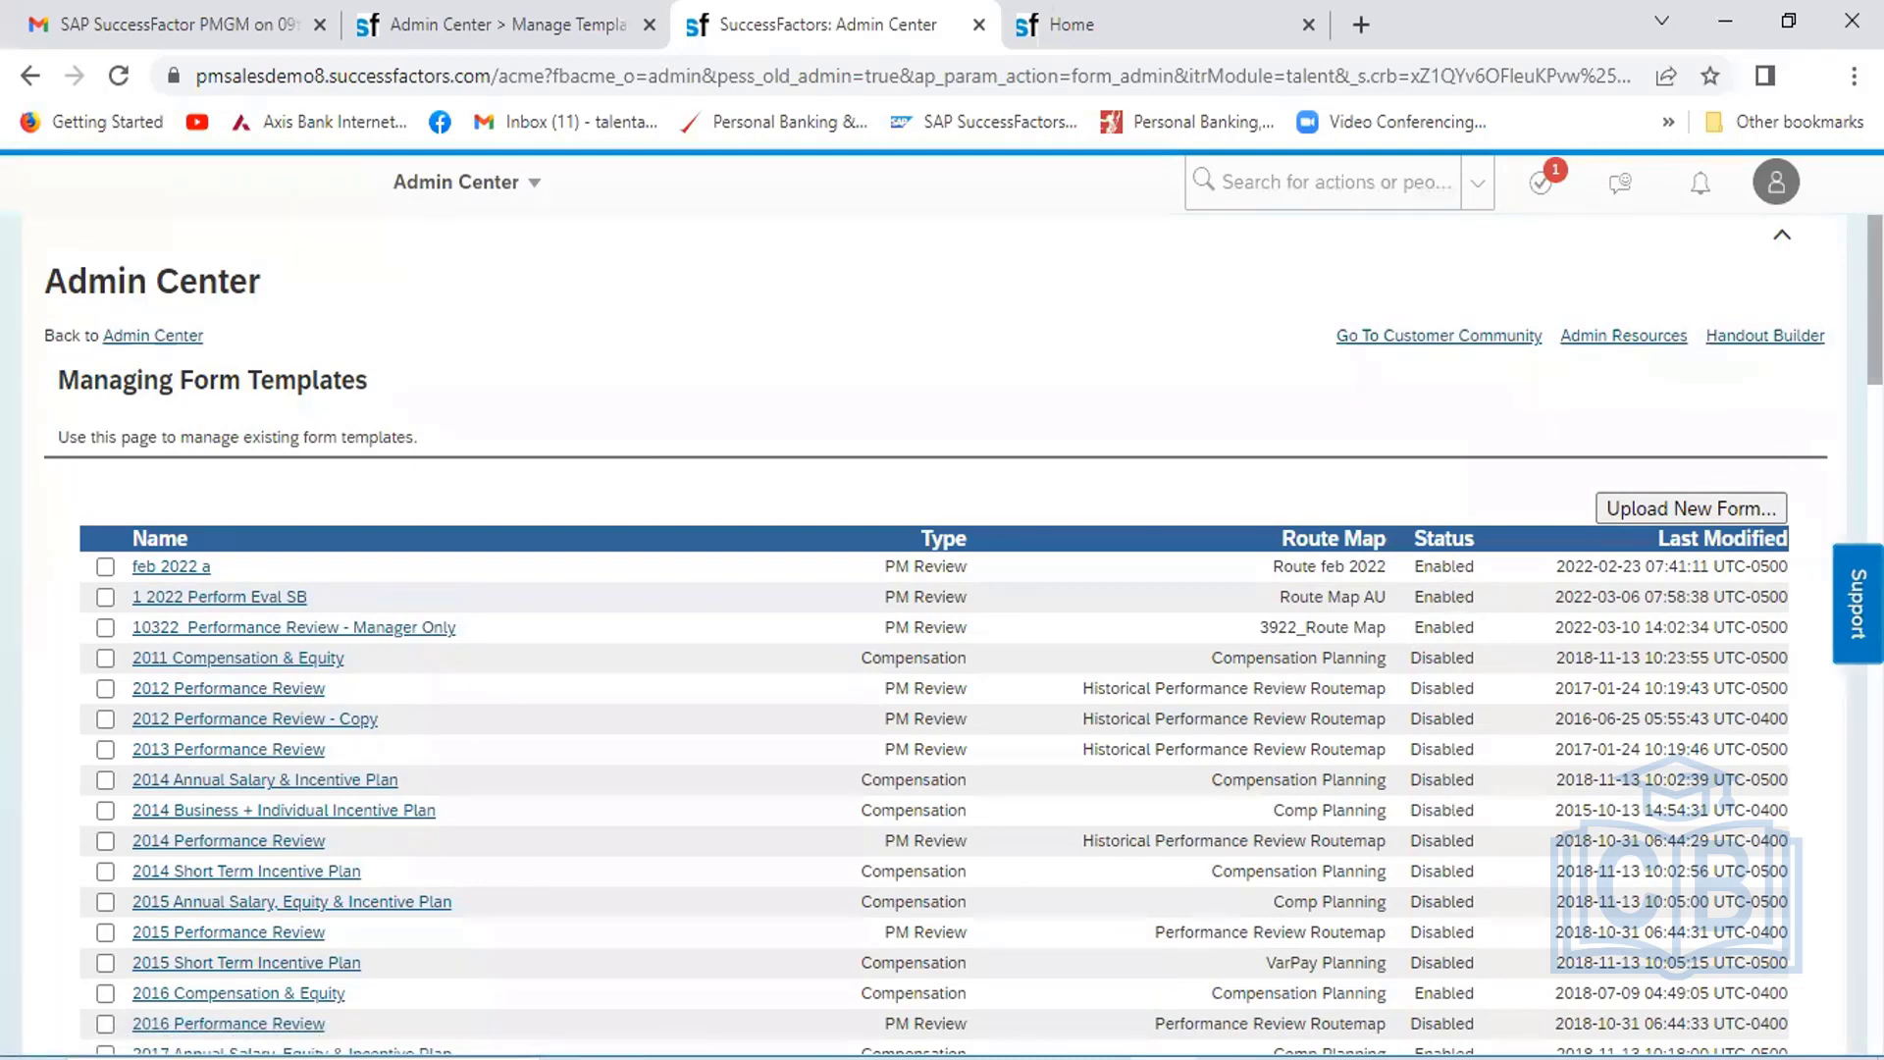
Disable templates HCL_2021-Performance Review Form_Rating Option_0 and HCL_2021-Performance ReviewForm_Rating Option_0, and search the page for HCL to check their status
{"action": "scroll", "coordinate": [942, 633], "scroll_direction": "down", "scroll_amount": 12}
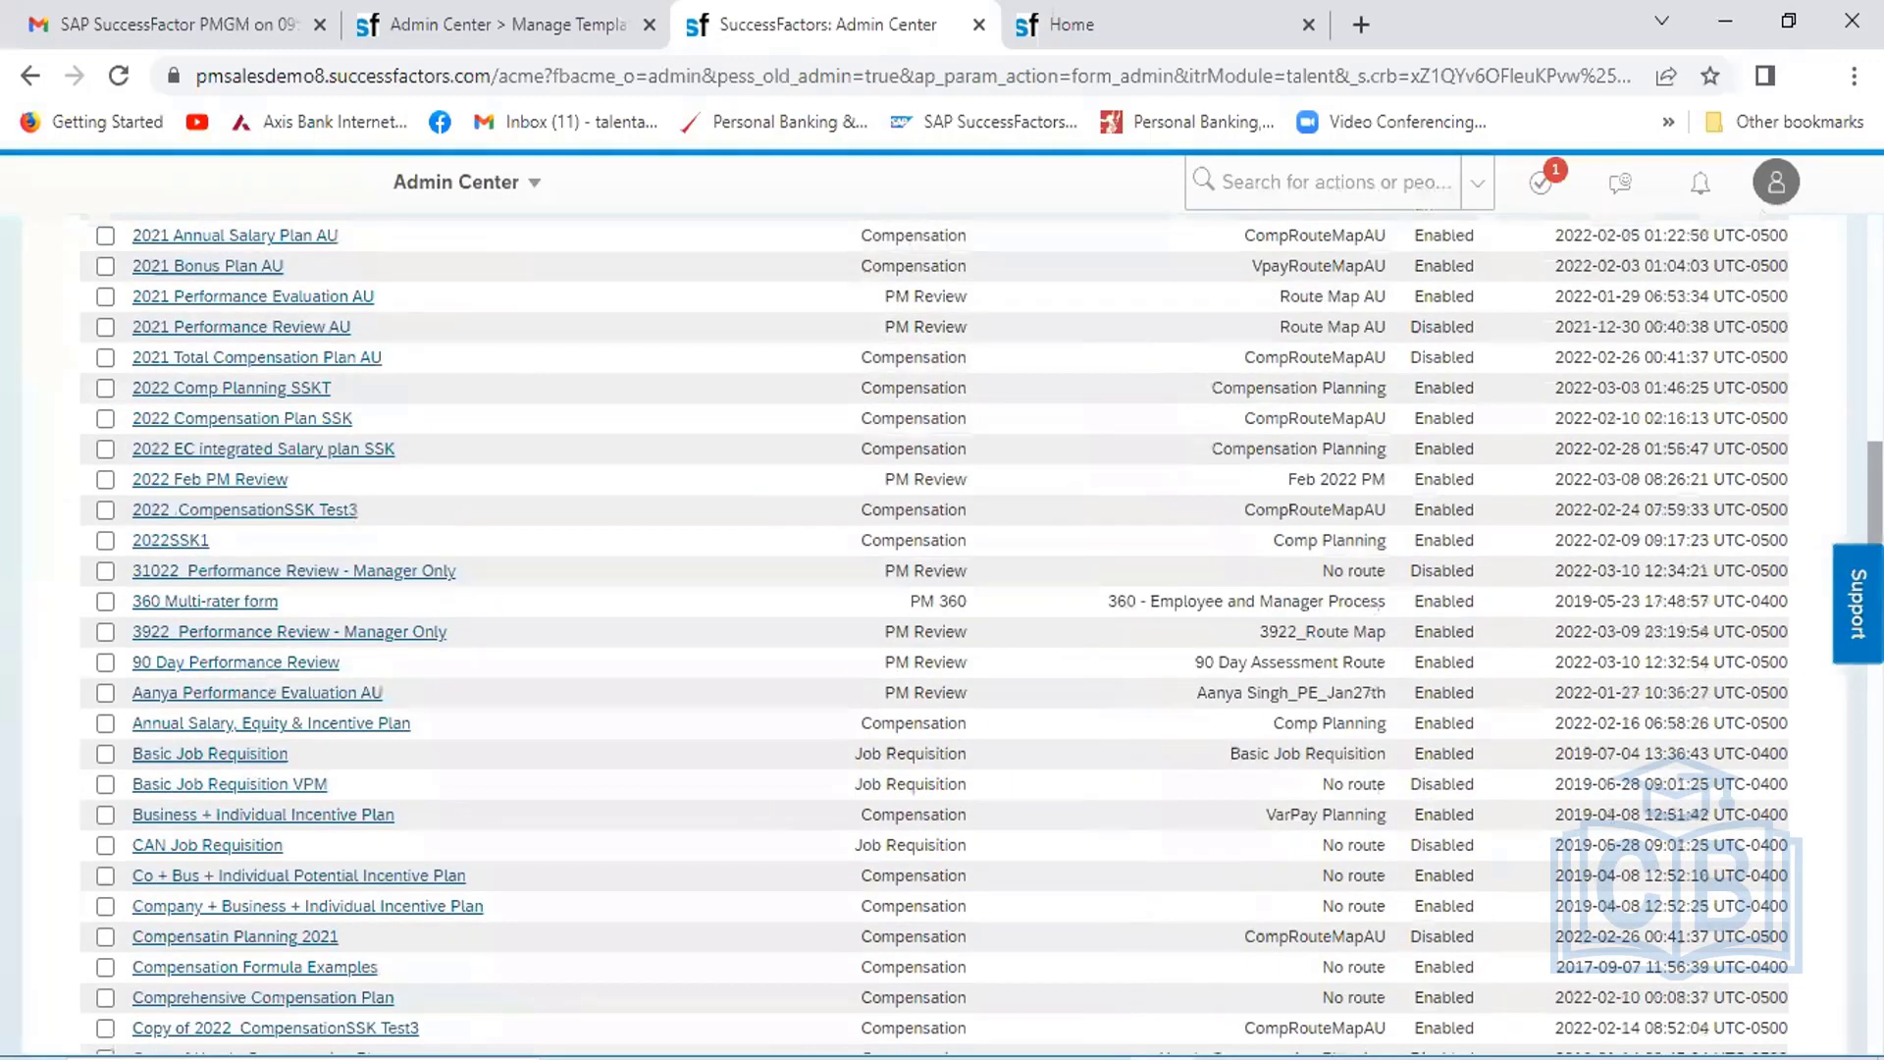
{"action": "scroll", "coordinate": [942, 633], "scroll_direction": "down", "scroll_amount": 3}
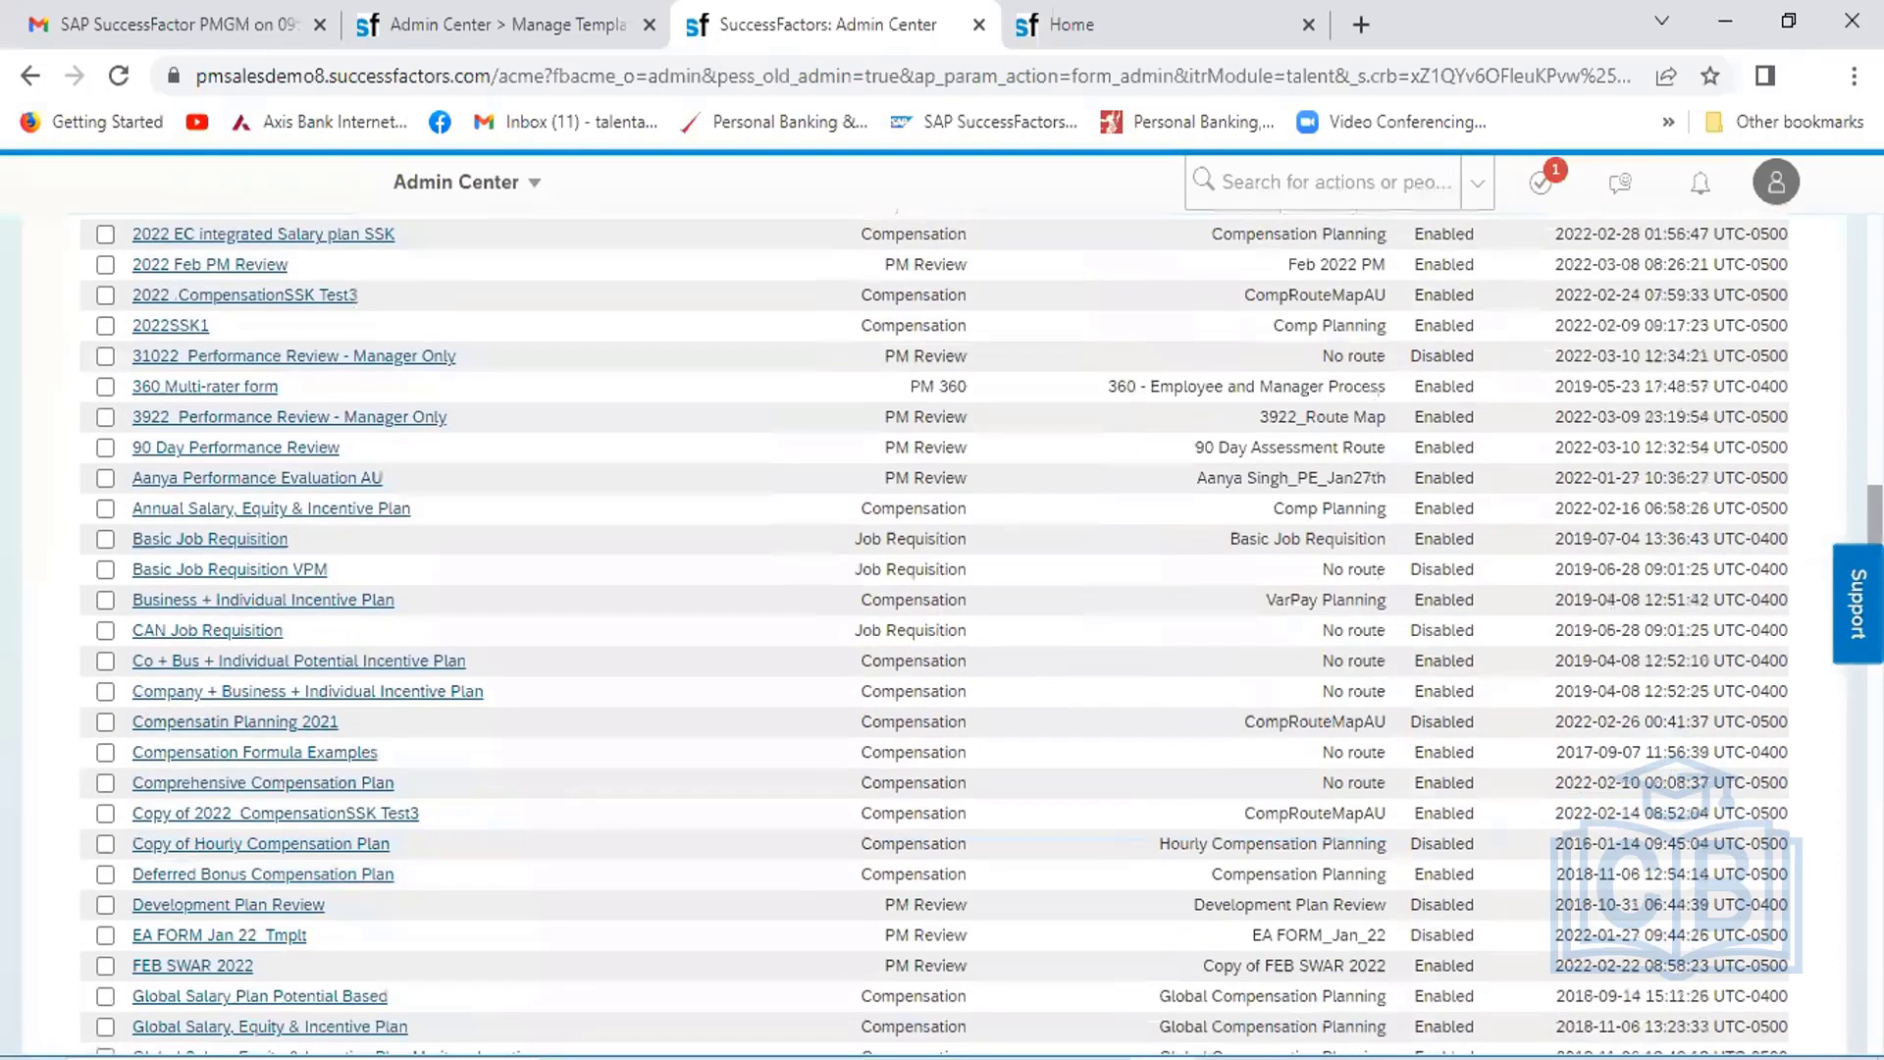
{"action": "key", "text": "ctrl+f"}
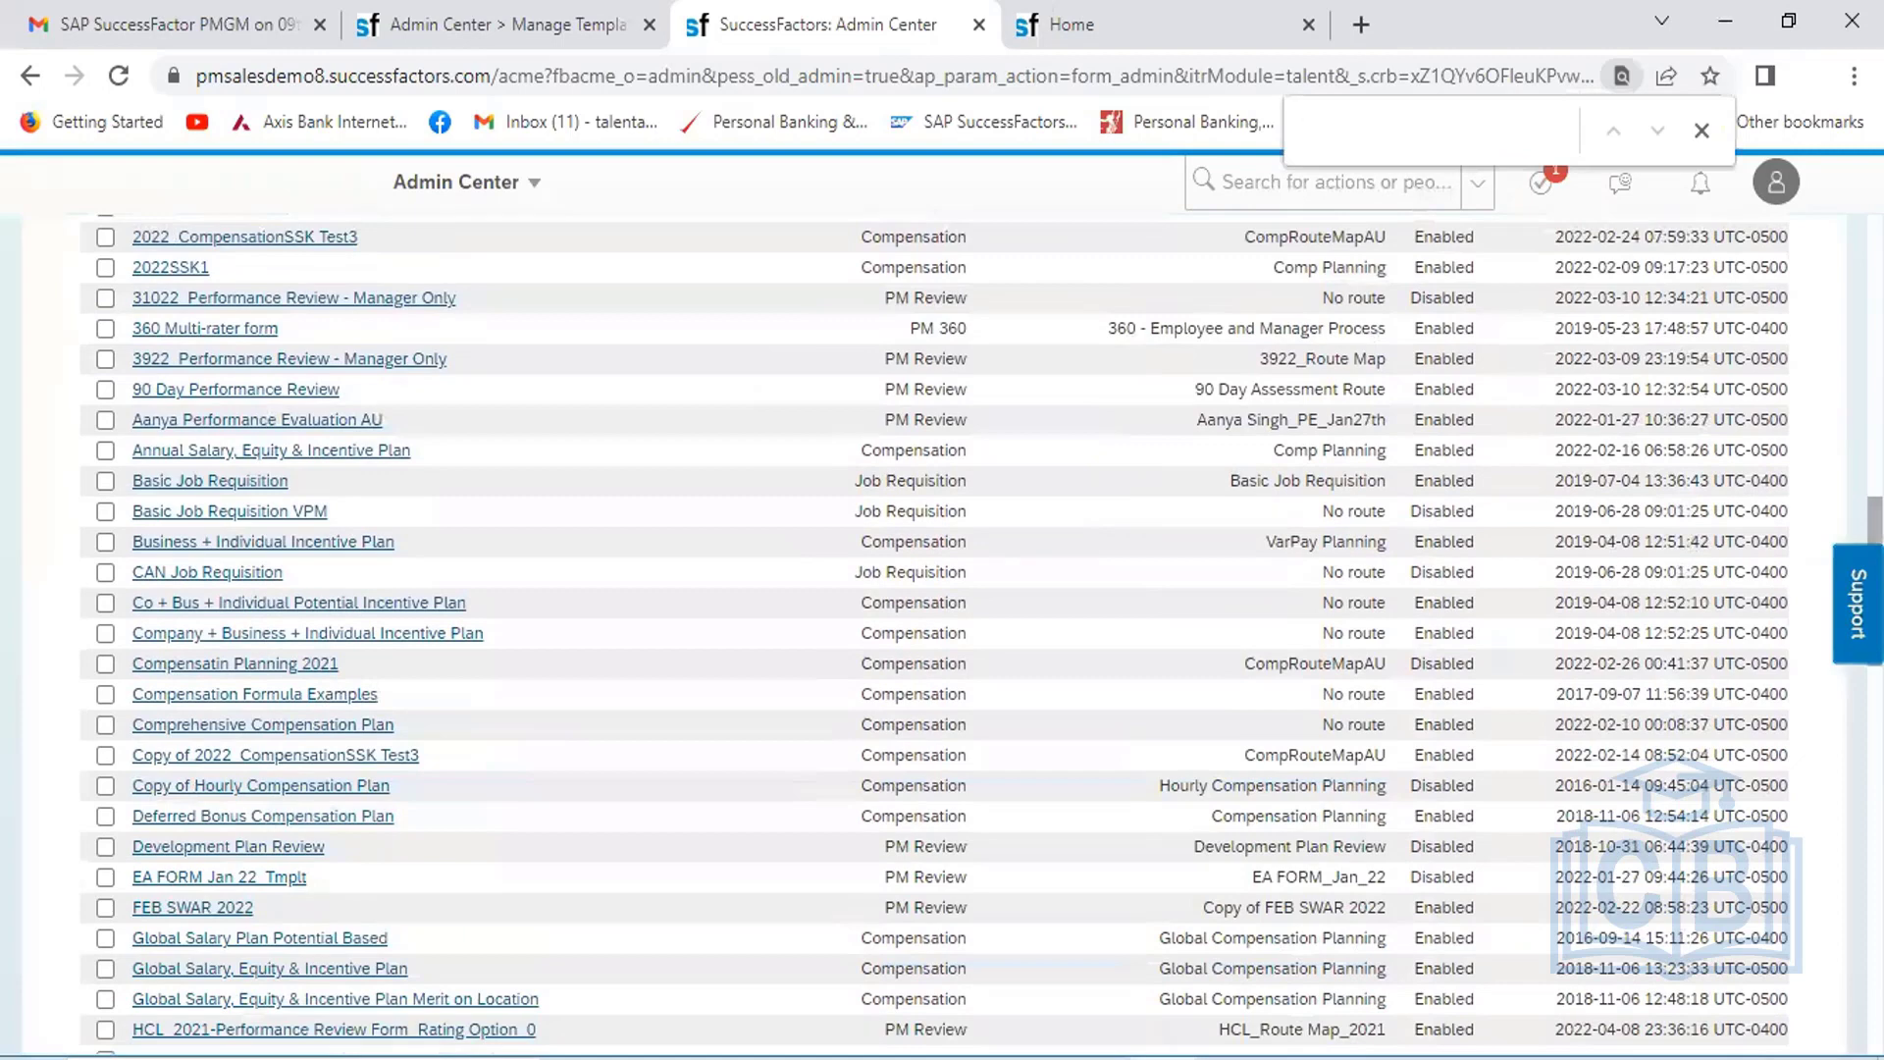
{"action": "type", "text": "HCL"}
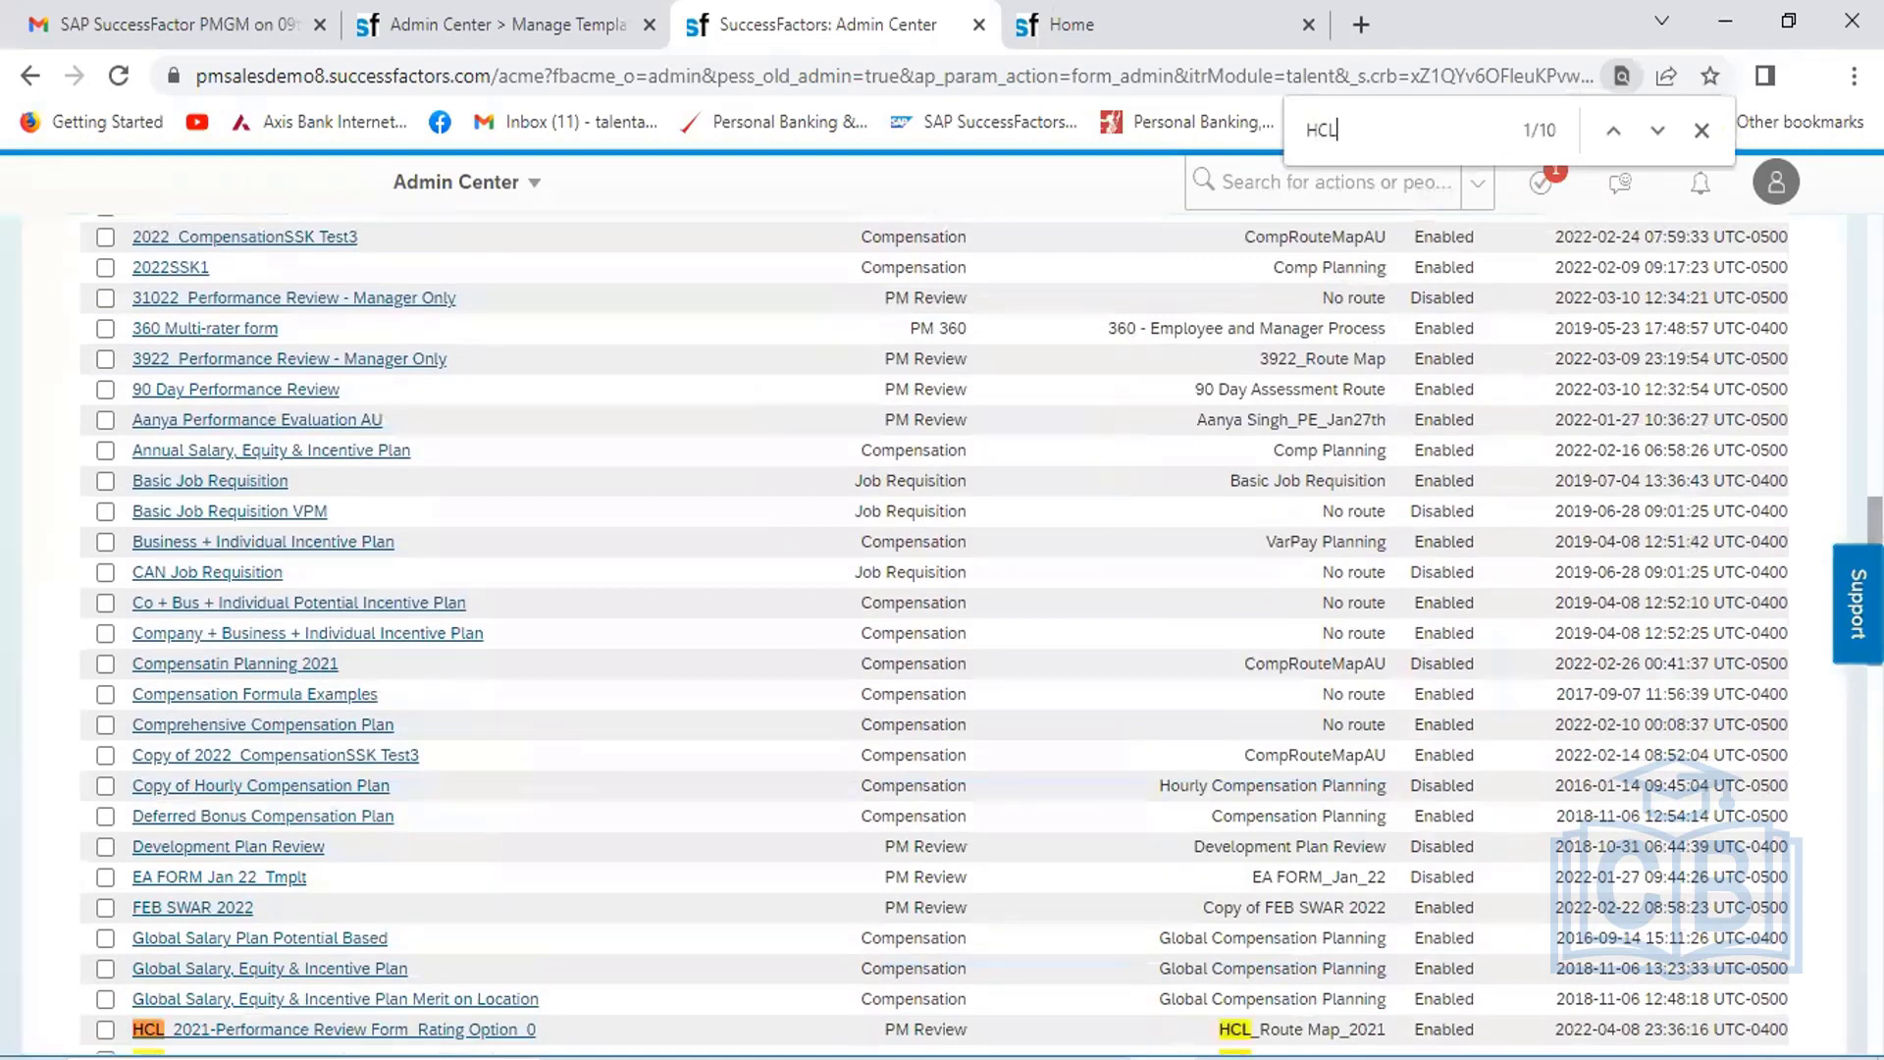
{"action": "key", "text": "Return"}
{"action": "scroll", "coordinate": [932, 633], "scroll_direction": "down", "scroll_amount": 6}
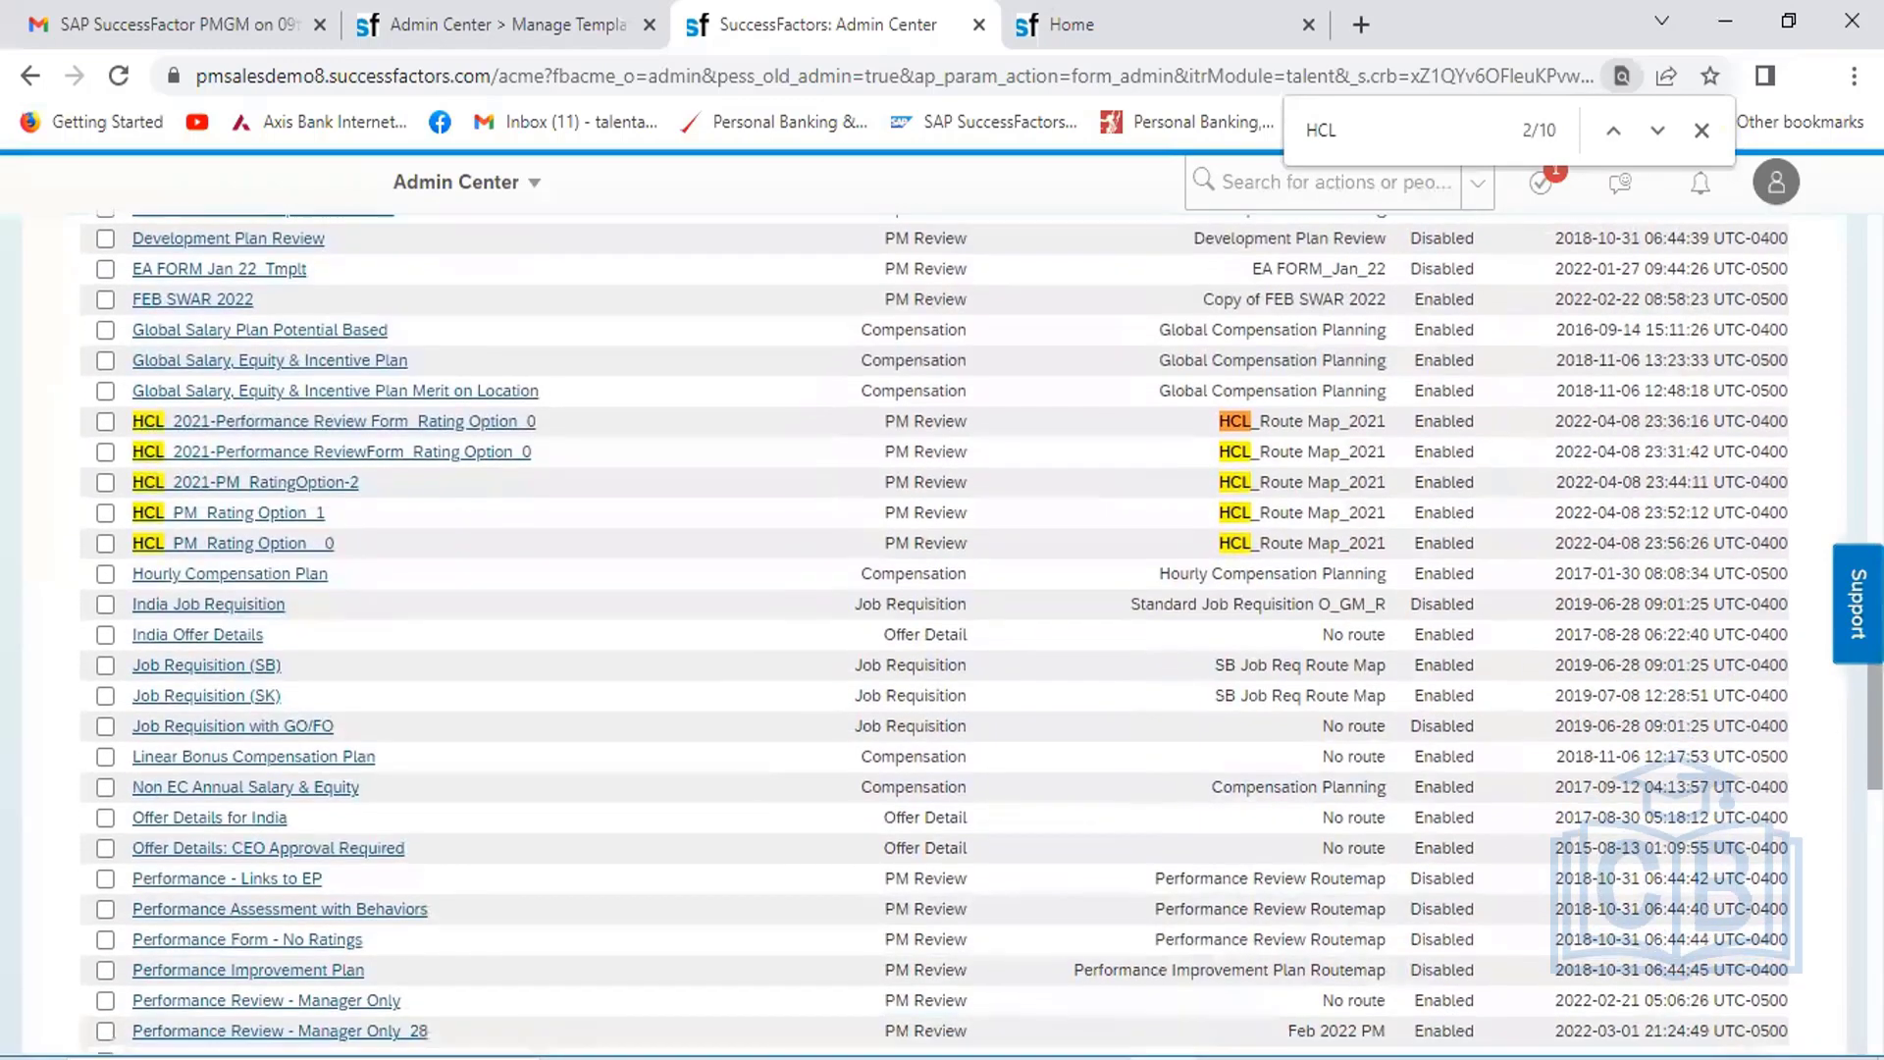
{"action": "scroll", "coordinate": [932, 633], "scroll_direction": "down", "scroll_amount": 1}
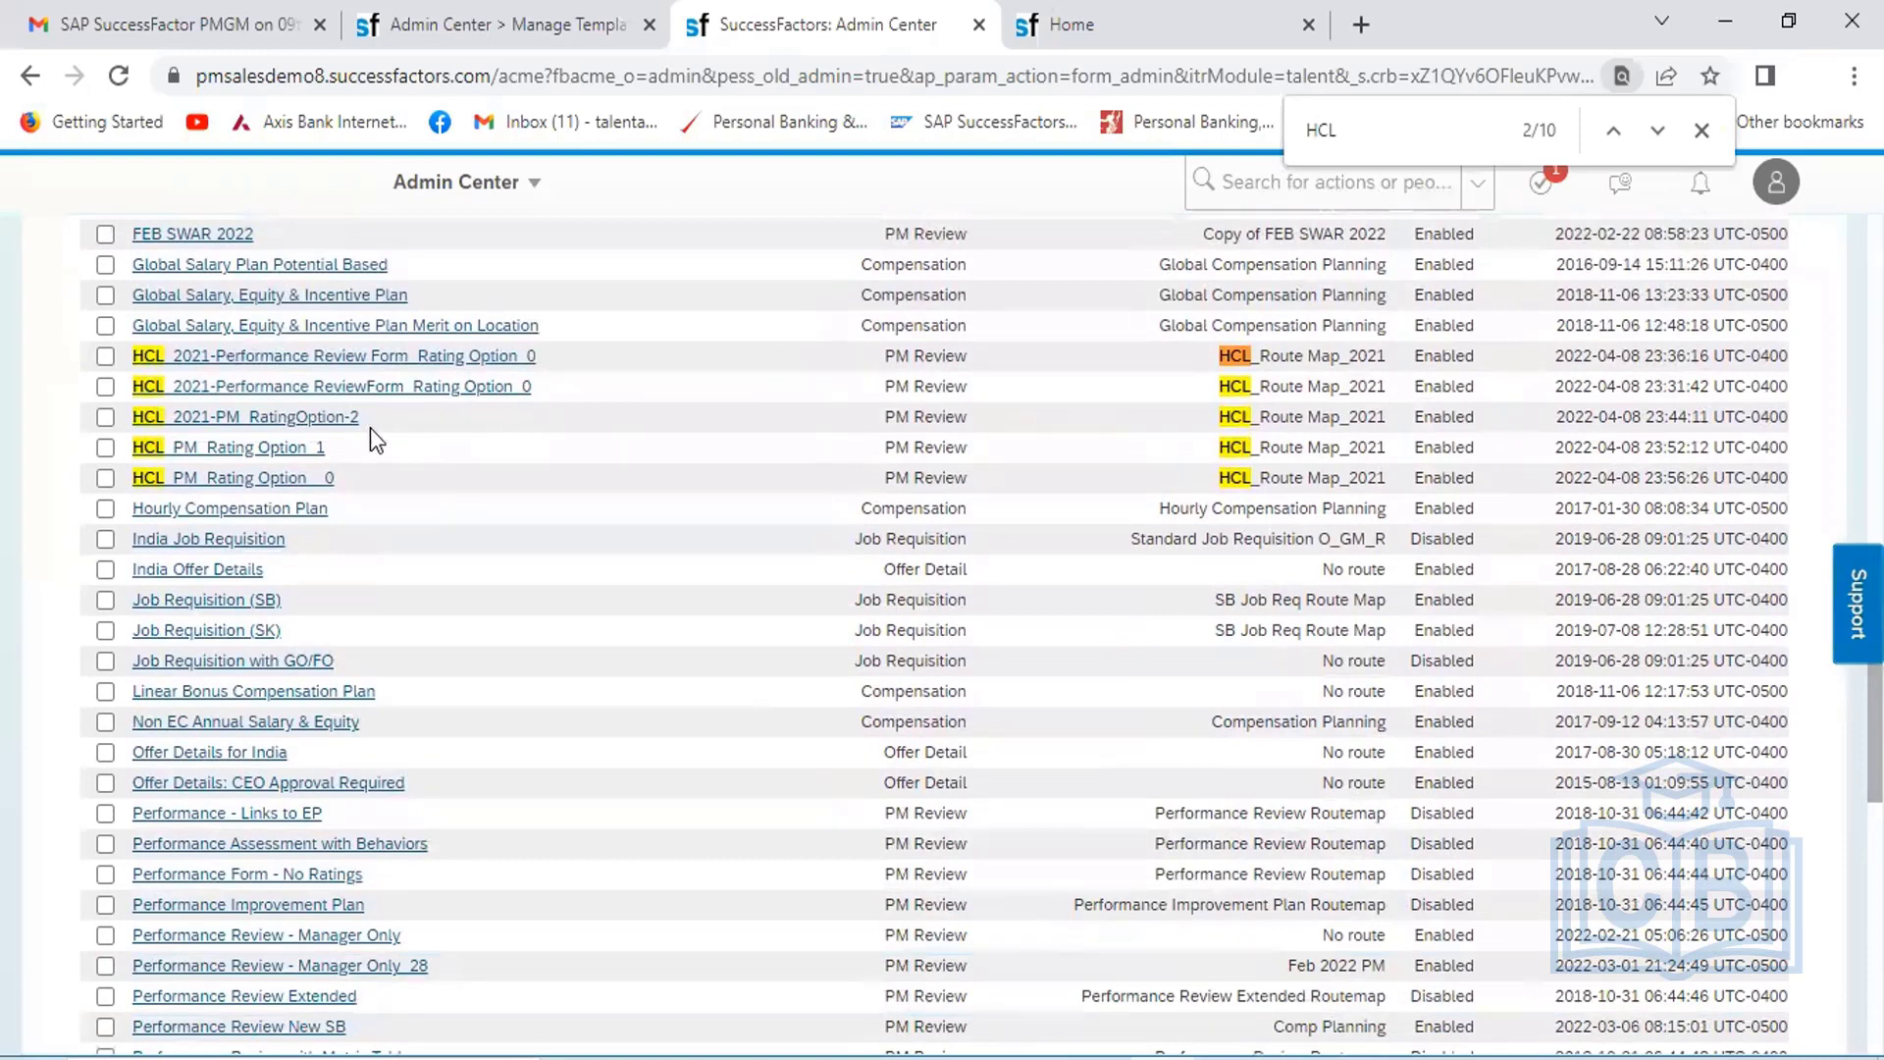
{"action": "left_click", "coordinate": [104, 385]}
{"action": "scroll", "coordinate": [934, 634], "scroll_direction": "down", "scroll_amount": 10}
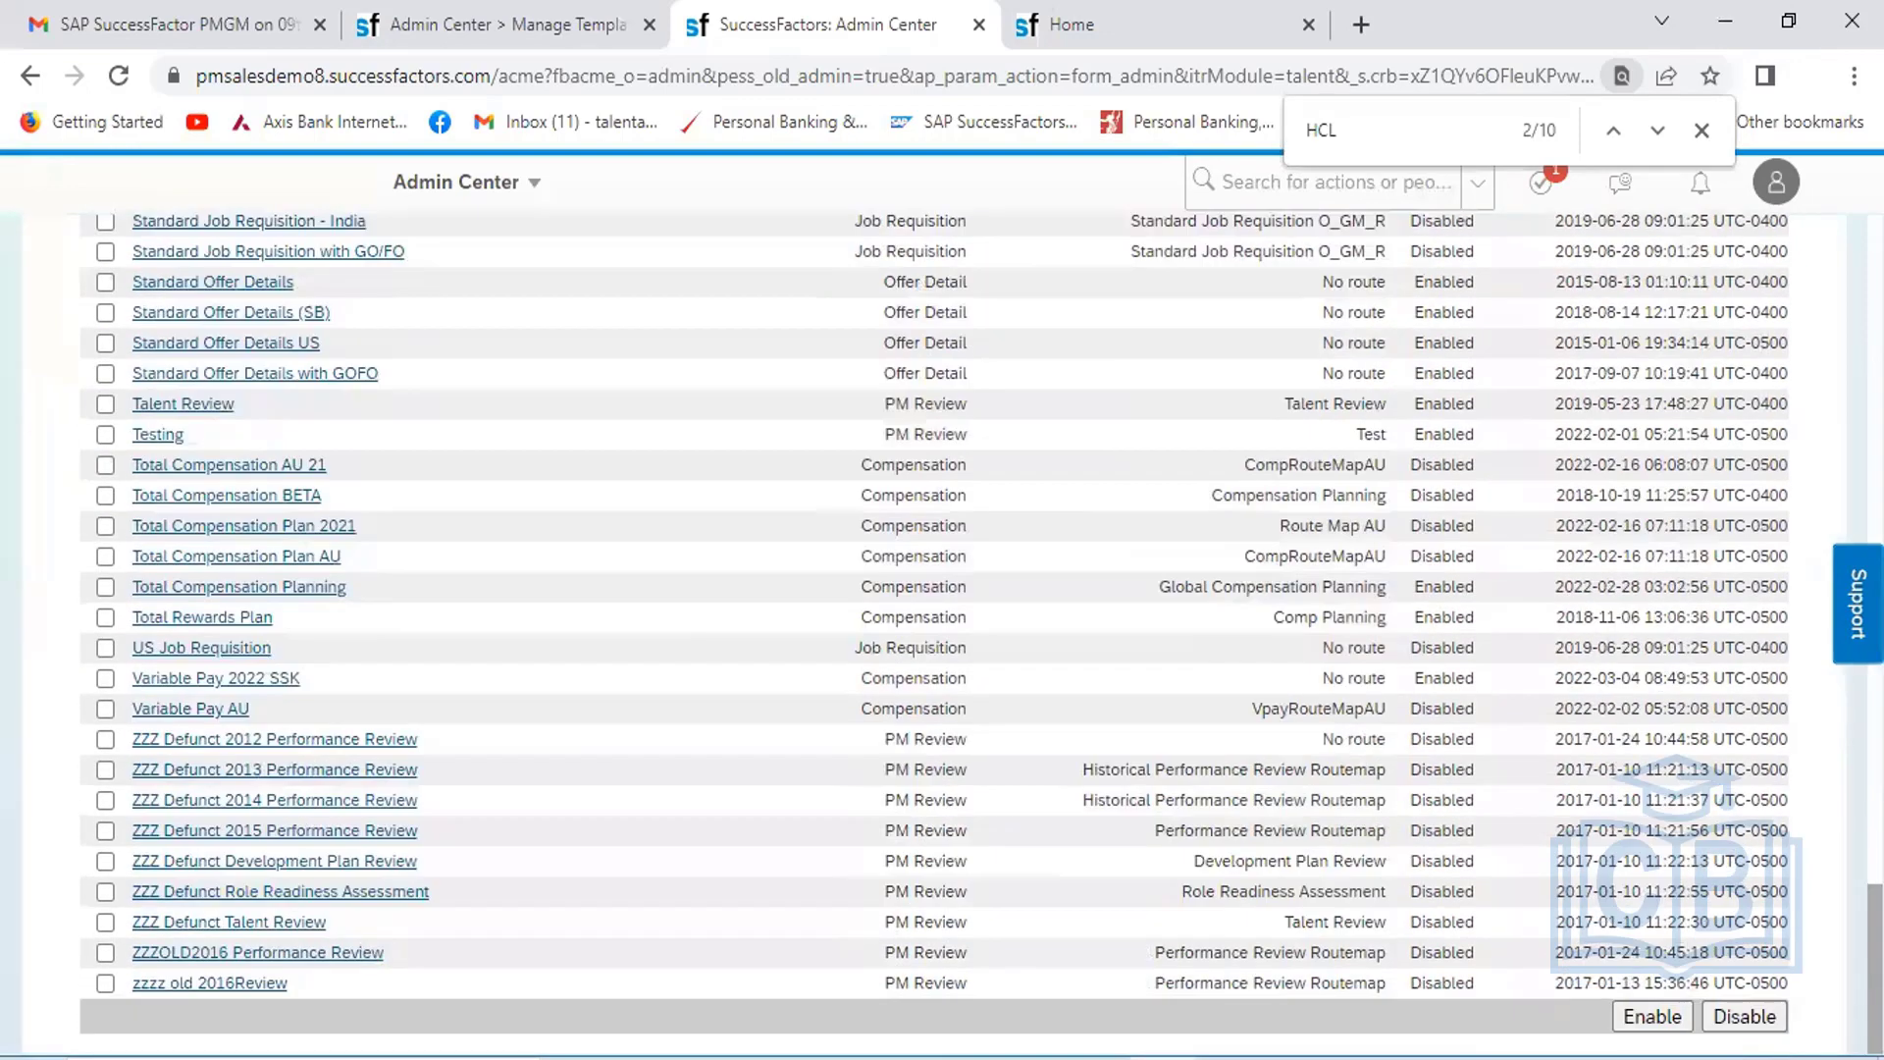
{"action": "left_click", "coordinate": [1745, 1020]}
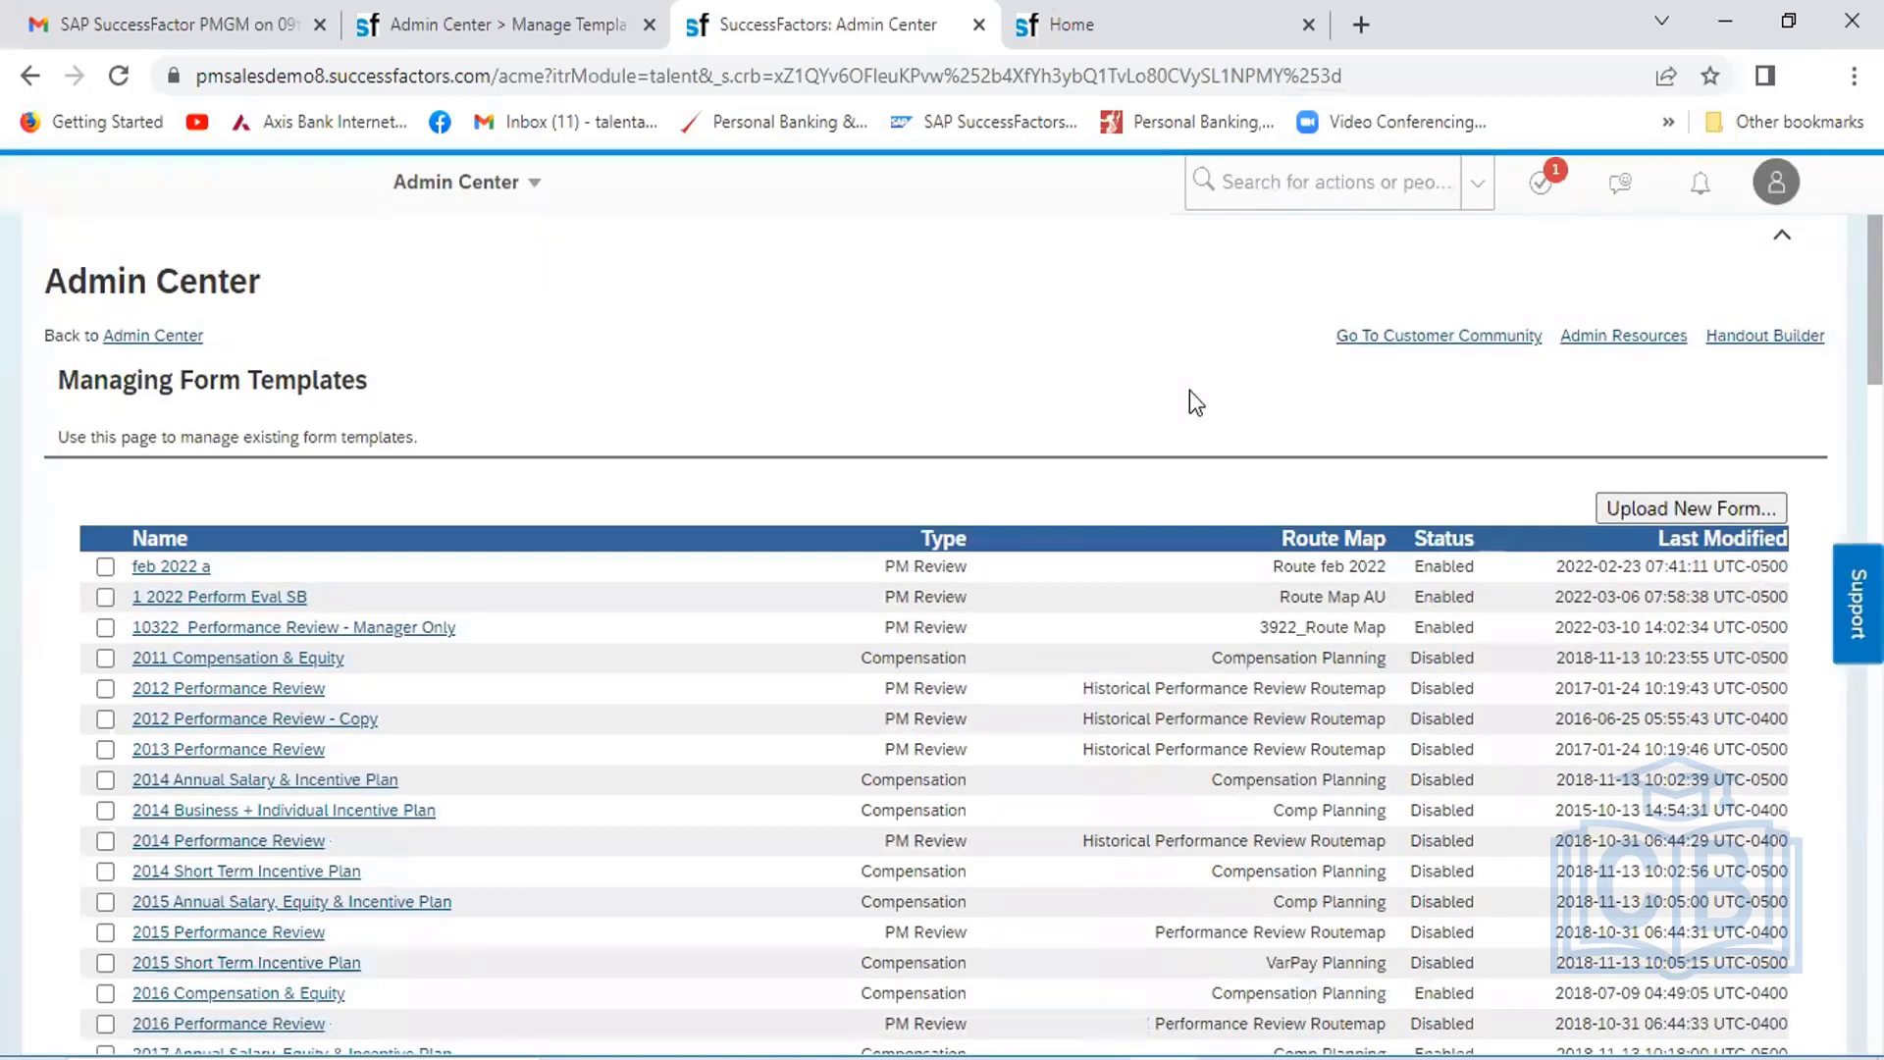
{"action": "key", "text": "ctrl+f"}
{"action": "type", "text": "HCL"}
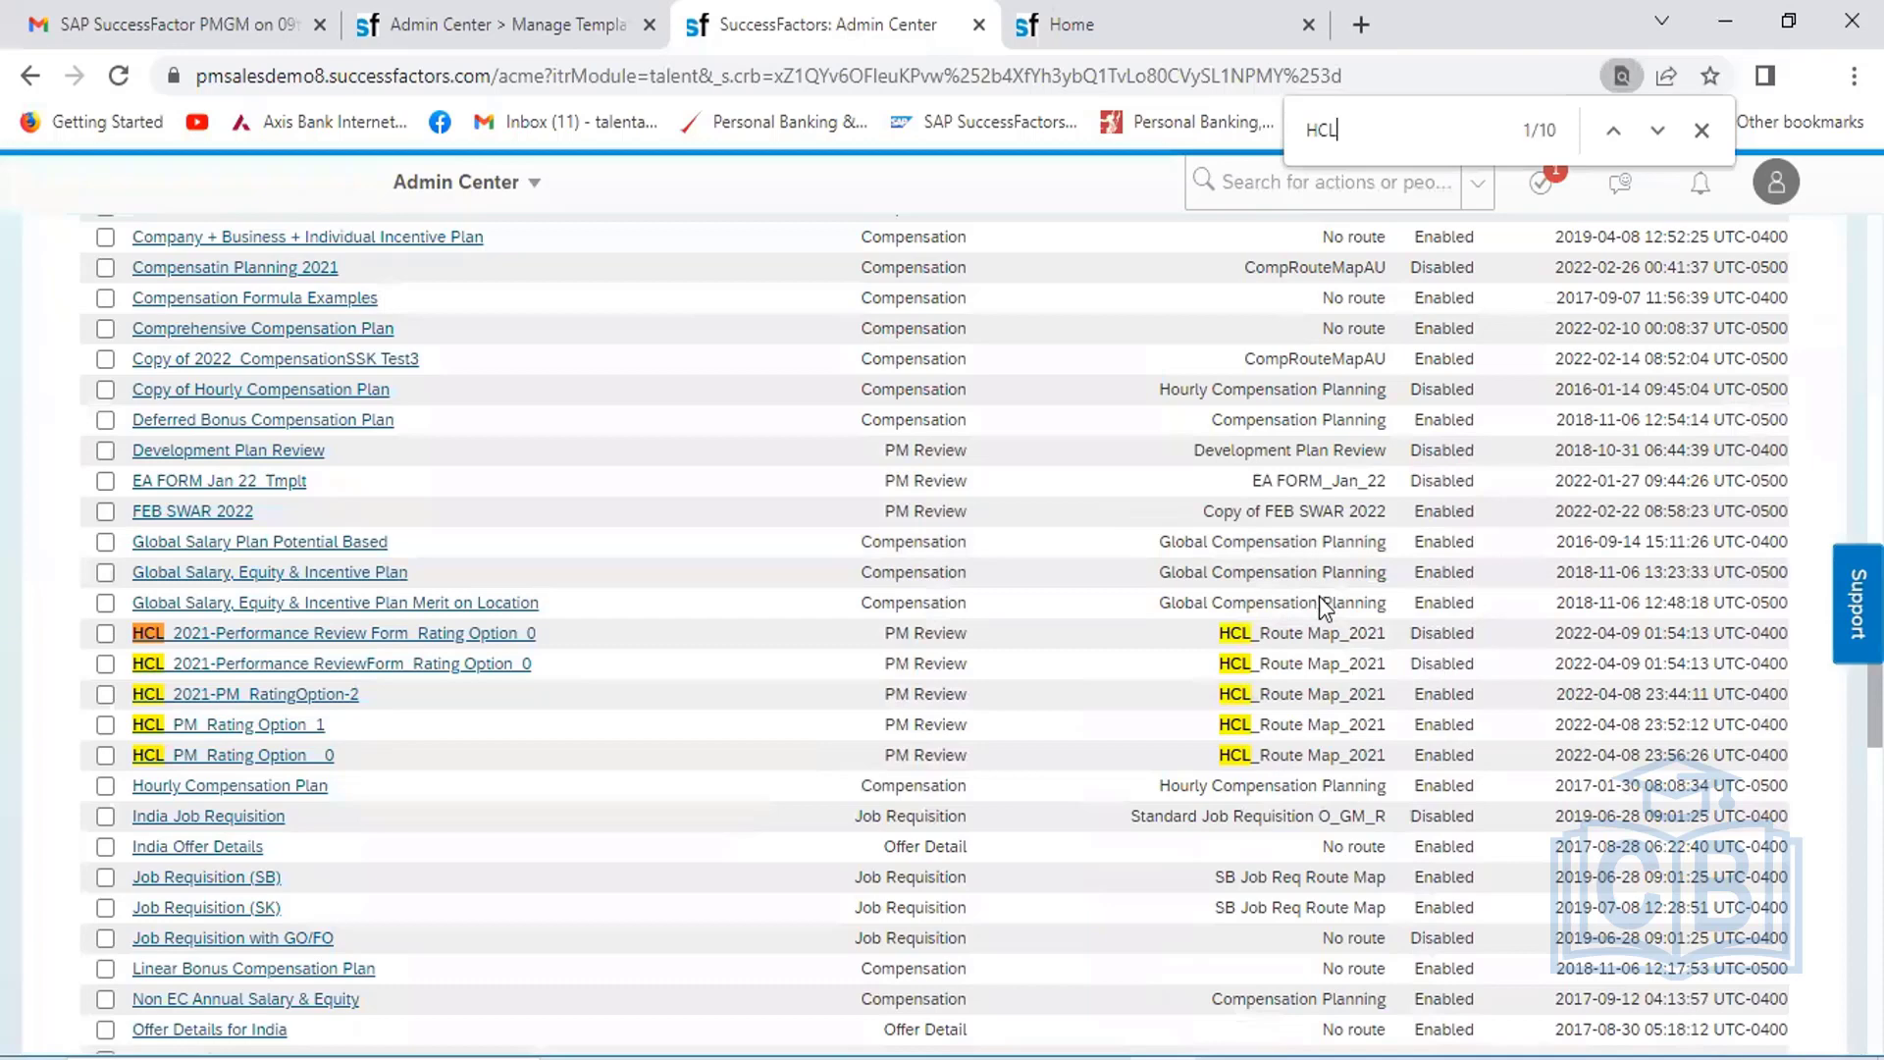
Return to the Admin Center and open Manage Scheduled Reviews for Performance Management
{"action": "left_click", "coordinate": [535, 193]}
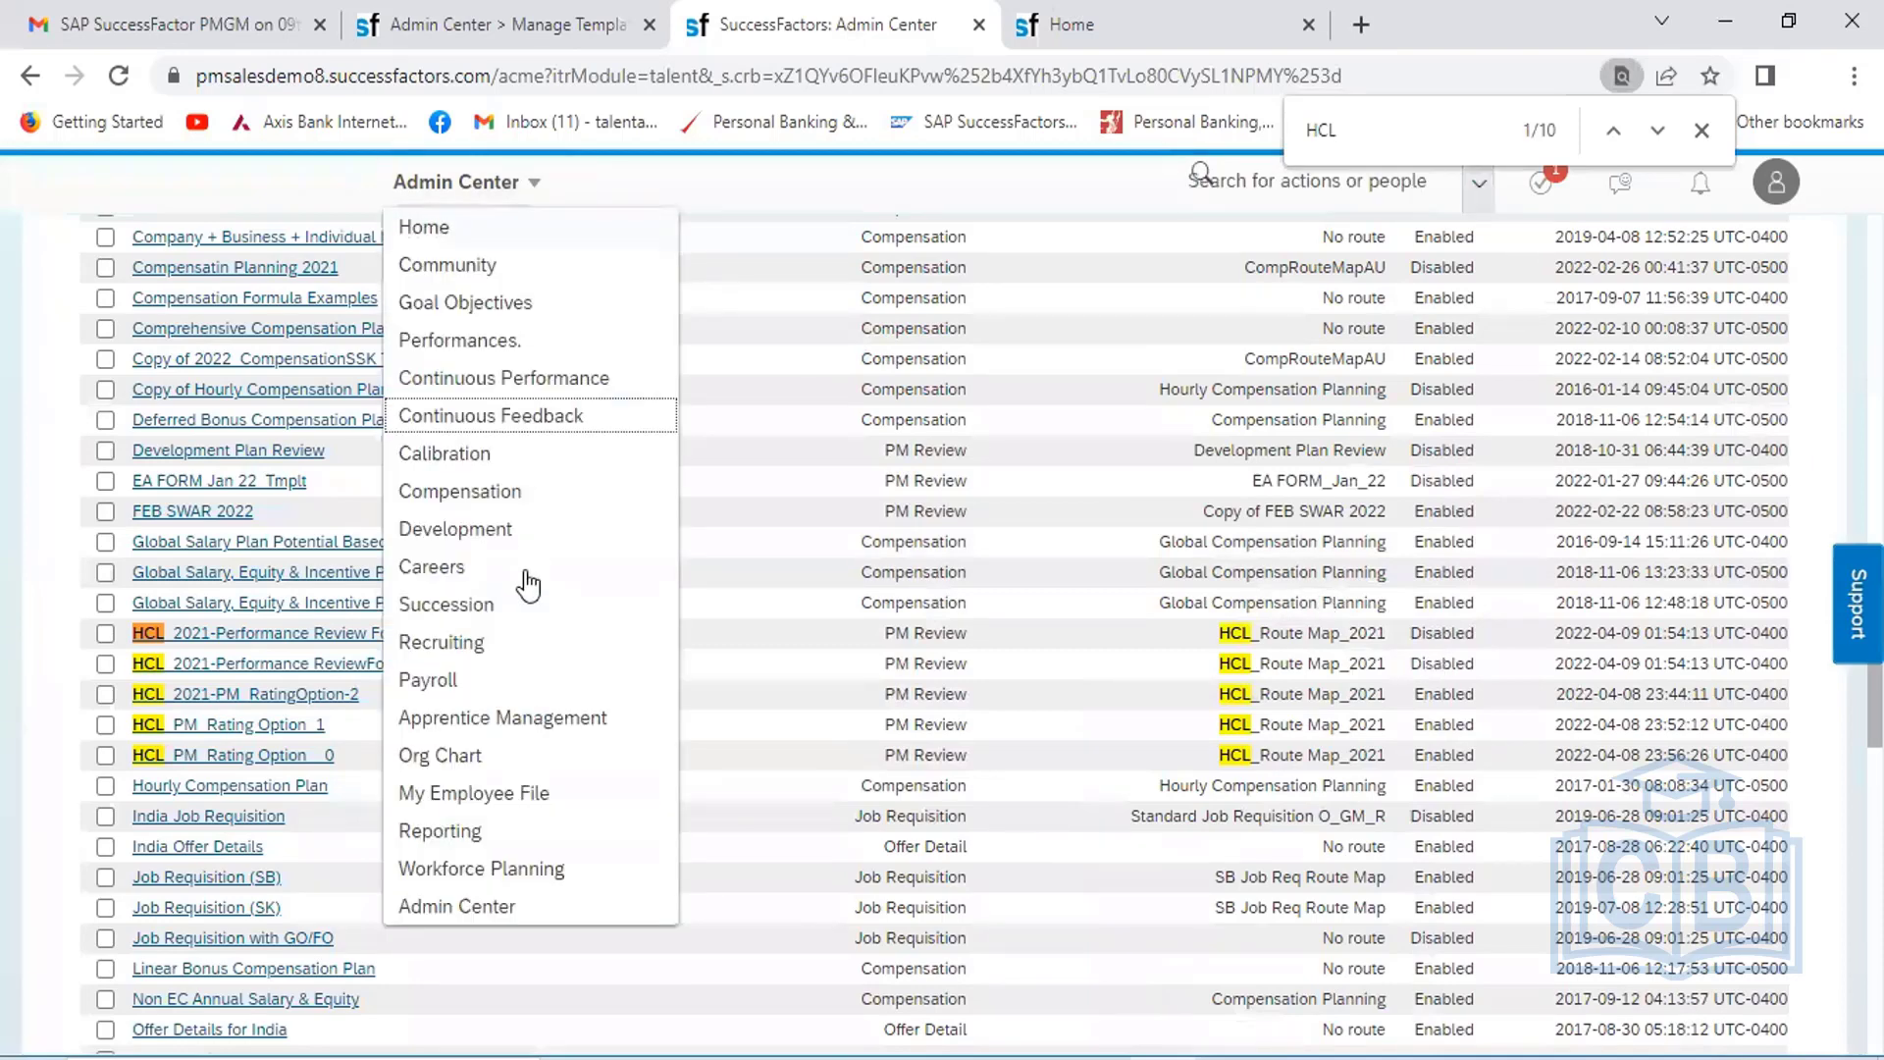
{"action": "left_click", "coordinate": [475, 902]}
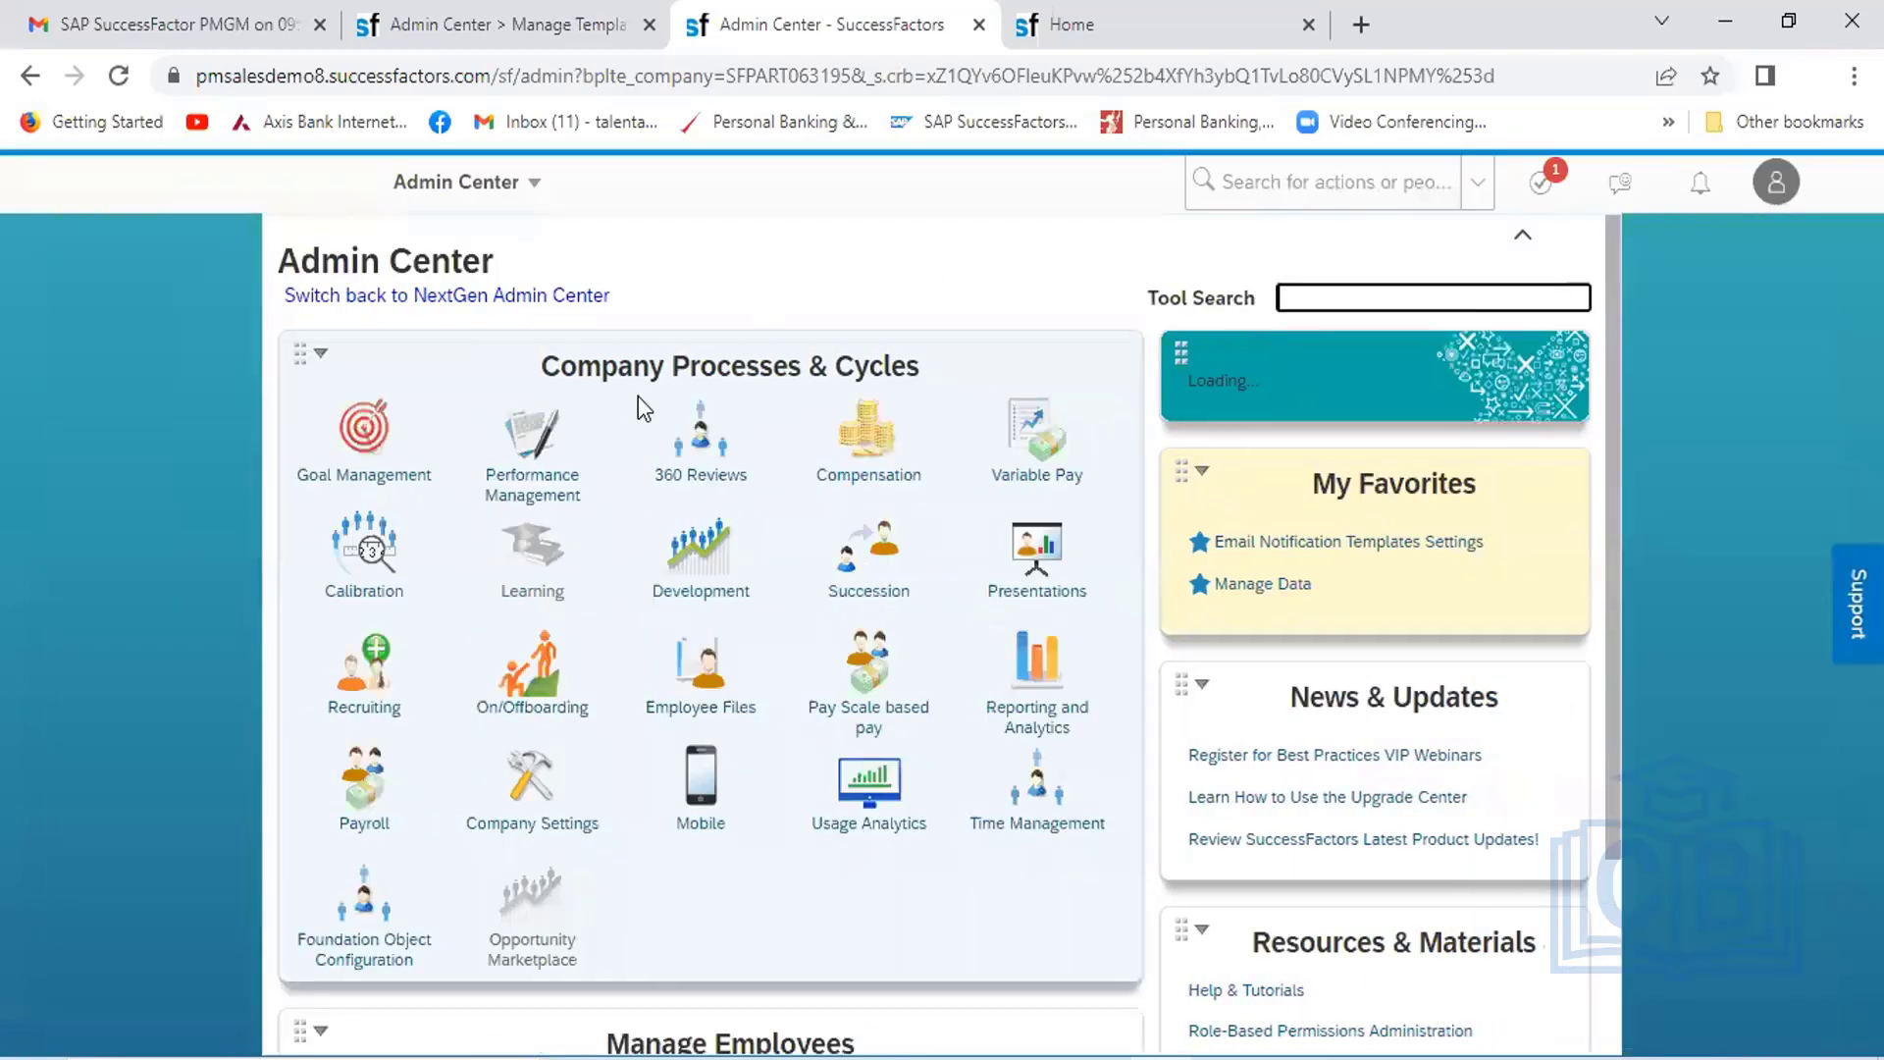
{"action": "left_click", "coordinate": [533, 485]}
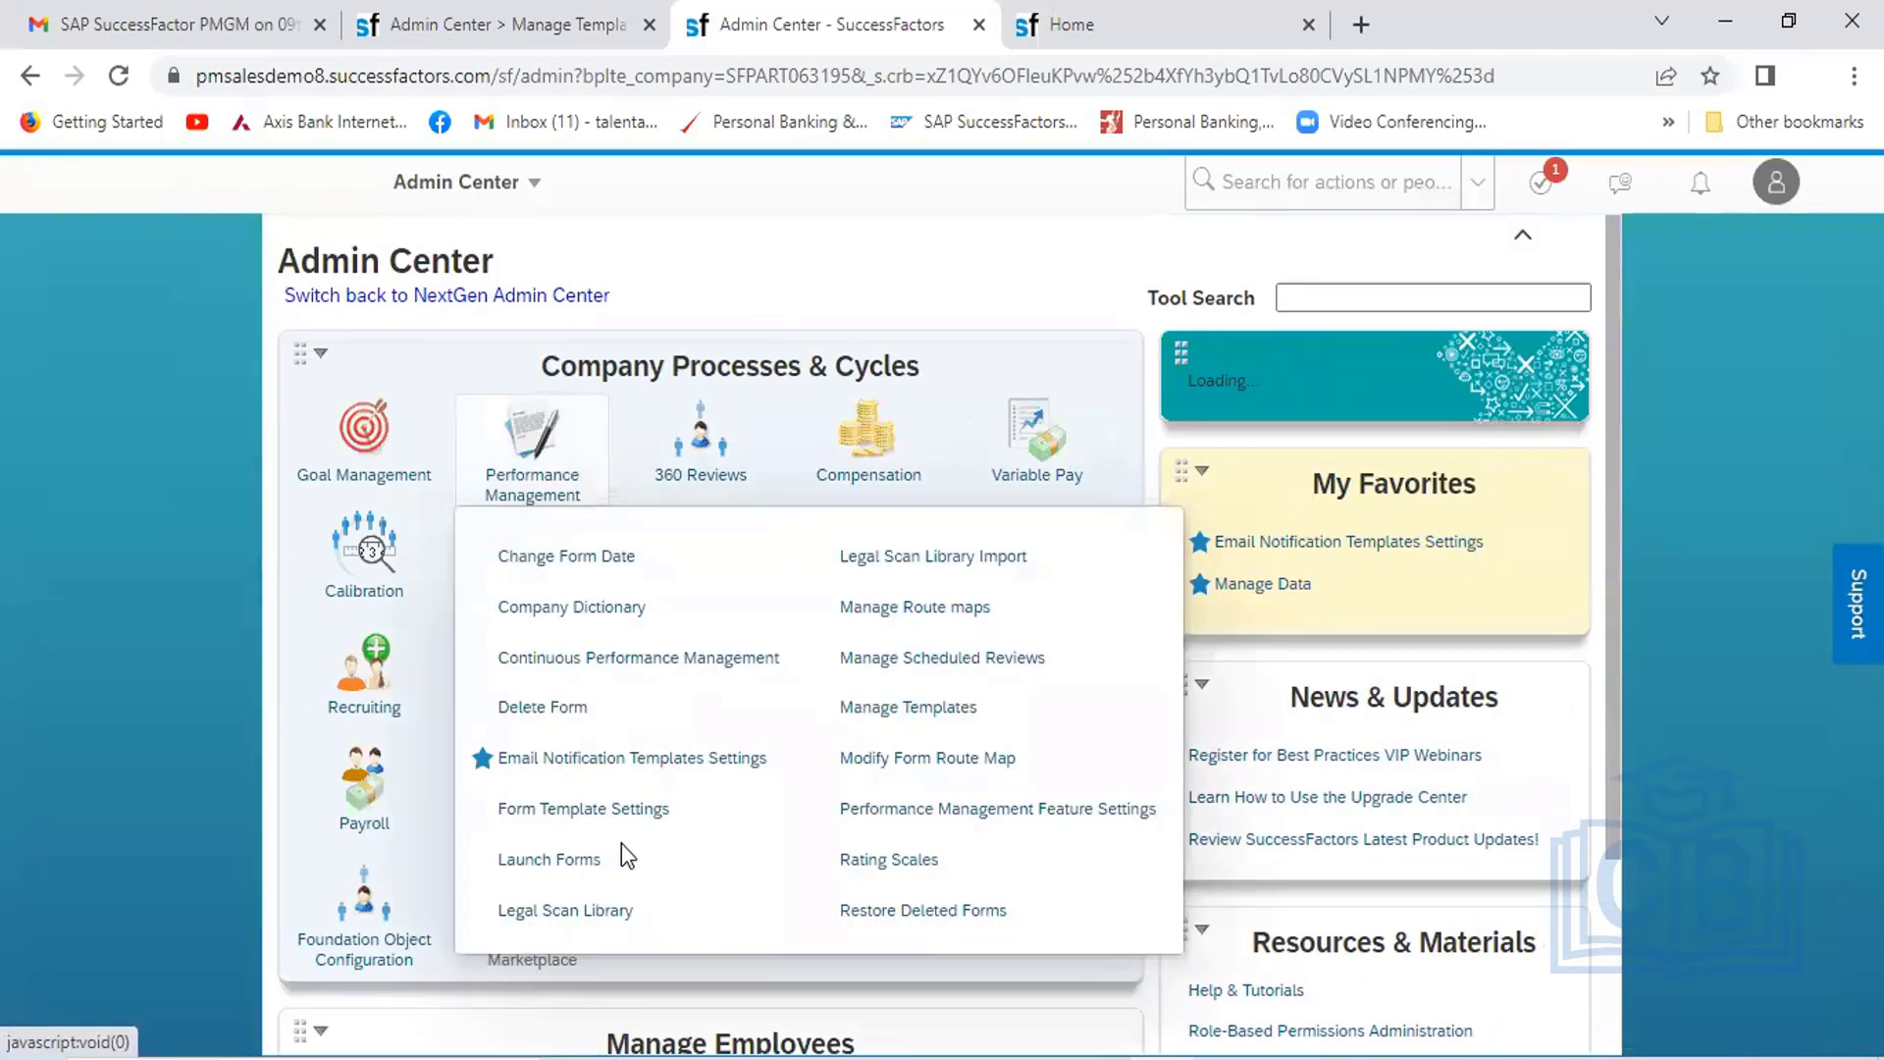
{"action": "left_click", "coordinate": [577, 865]}
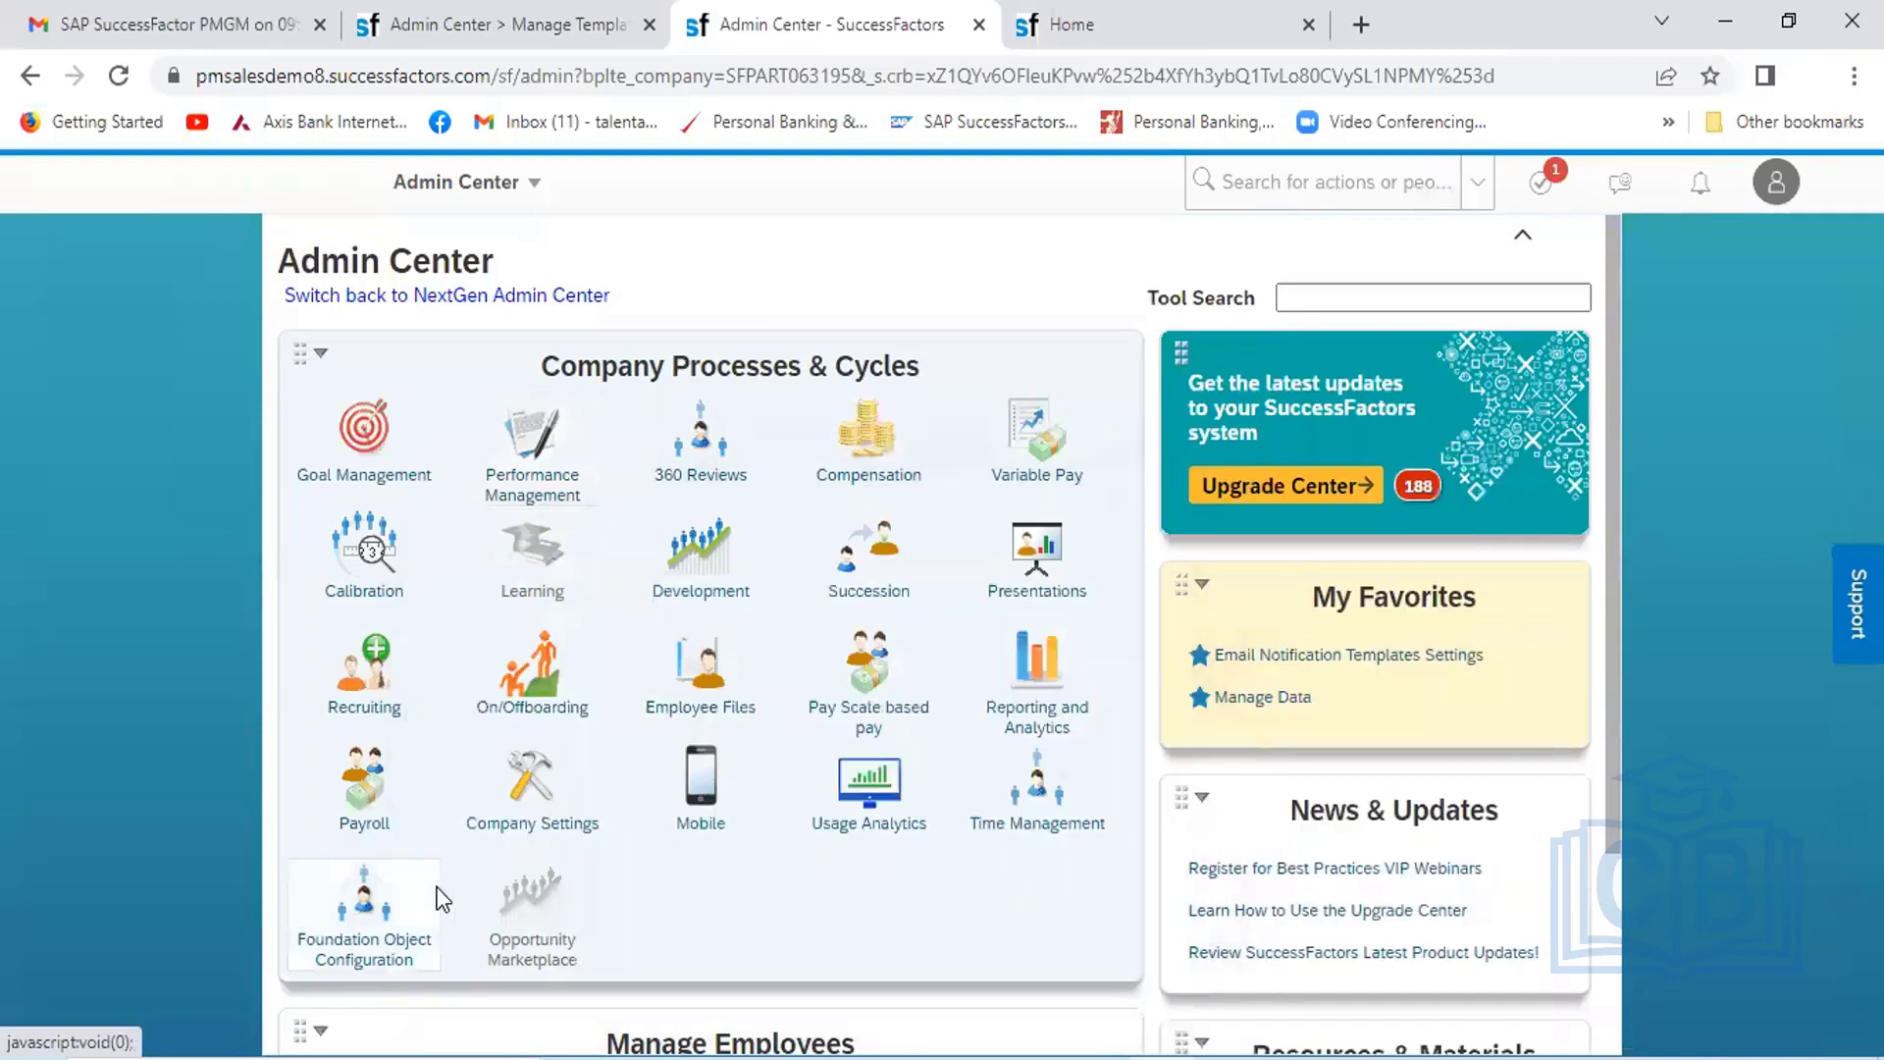
{"action": "mouse_move", "coordinate": [439, 898]}
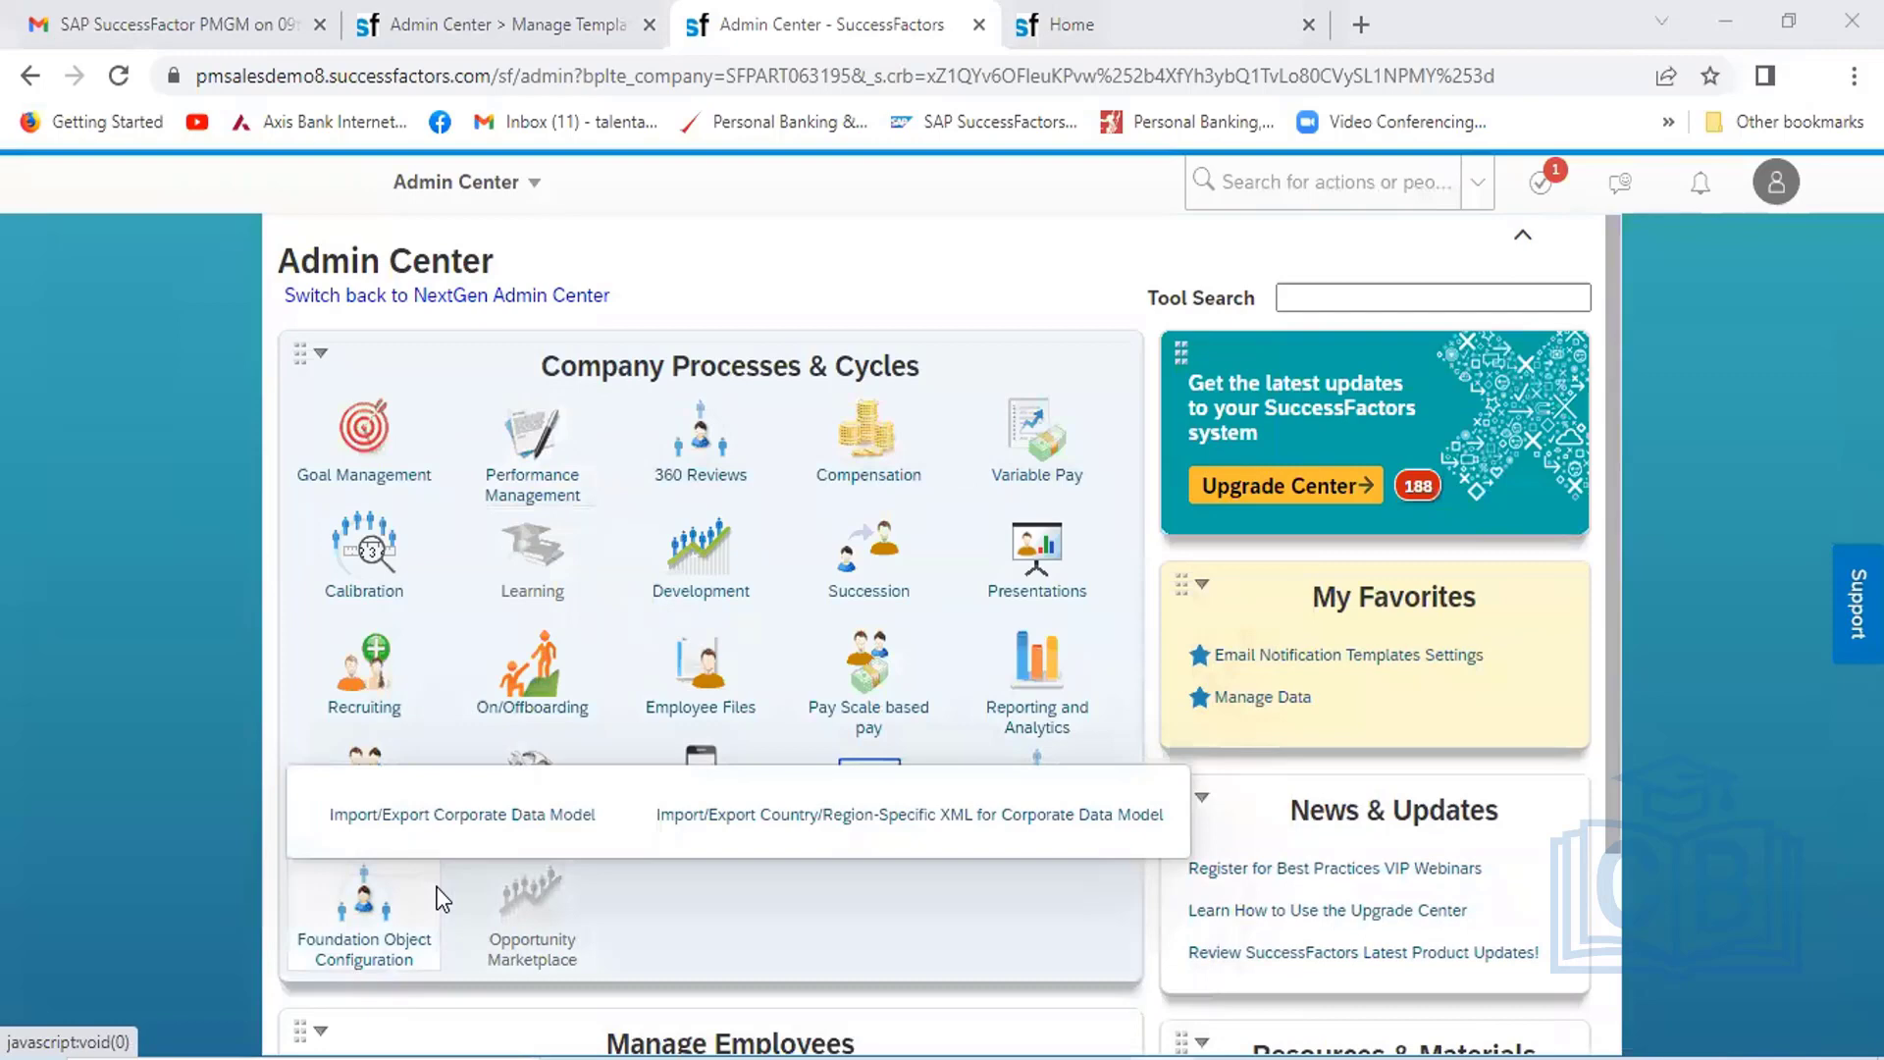
{"action": "mouse_move", "coordinate": [549, 478]}
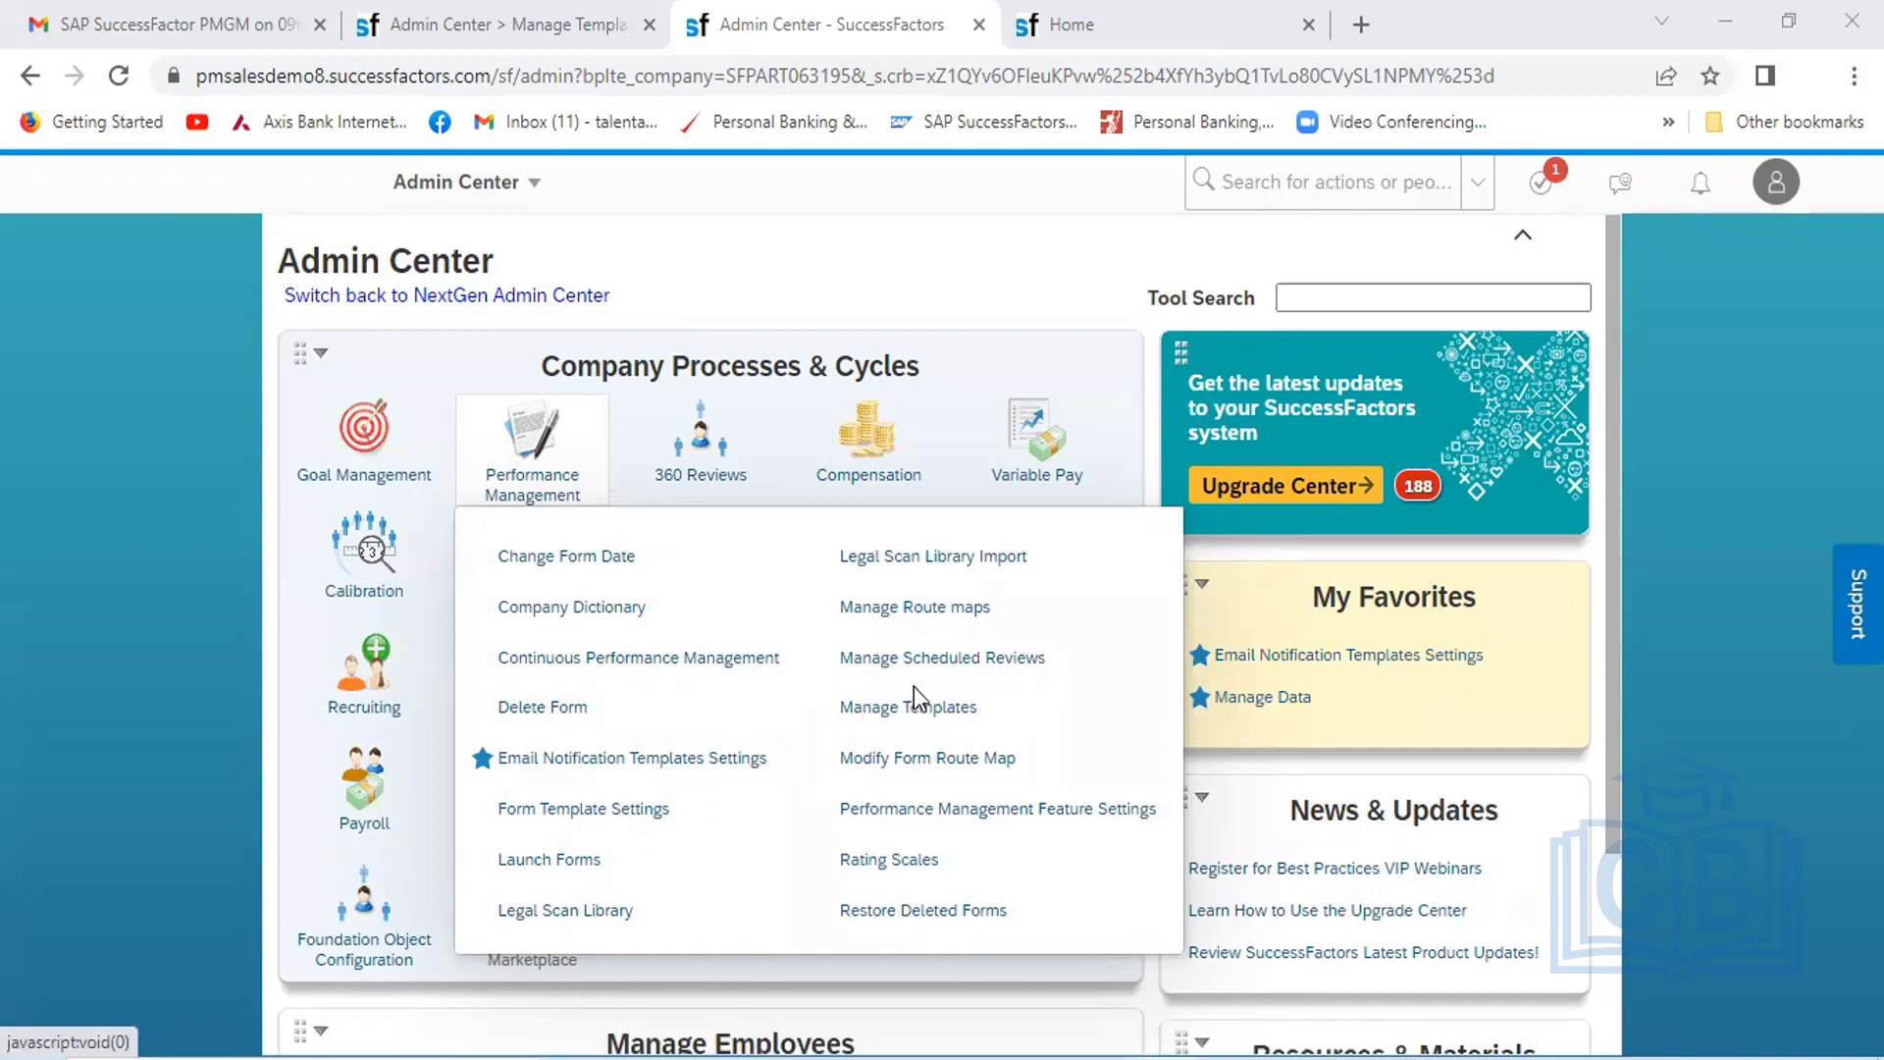
{"action": "left_click", "coordinate": [959, 660]}
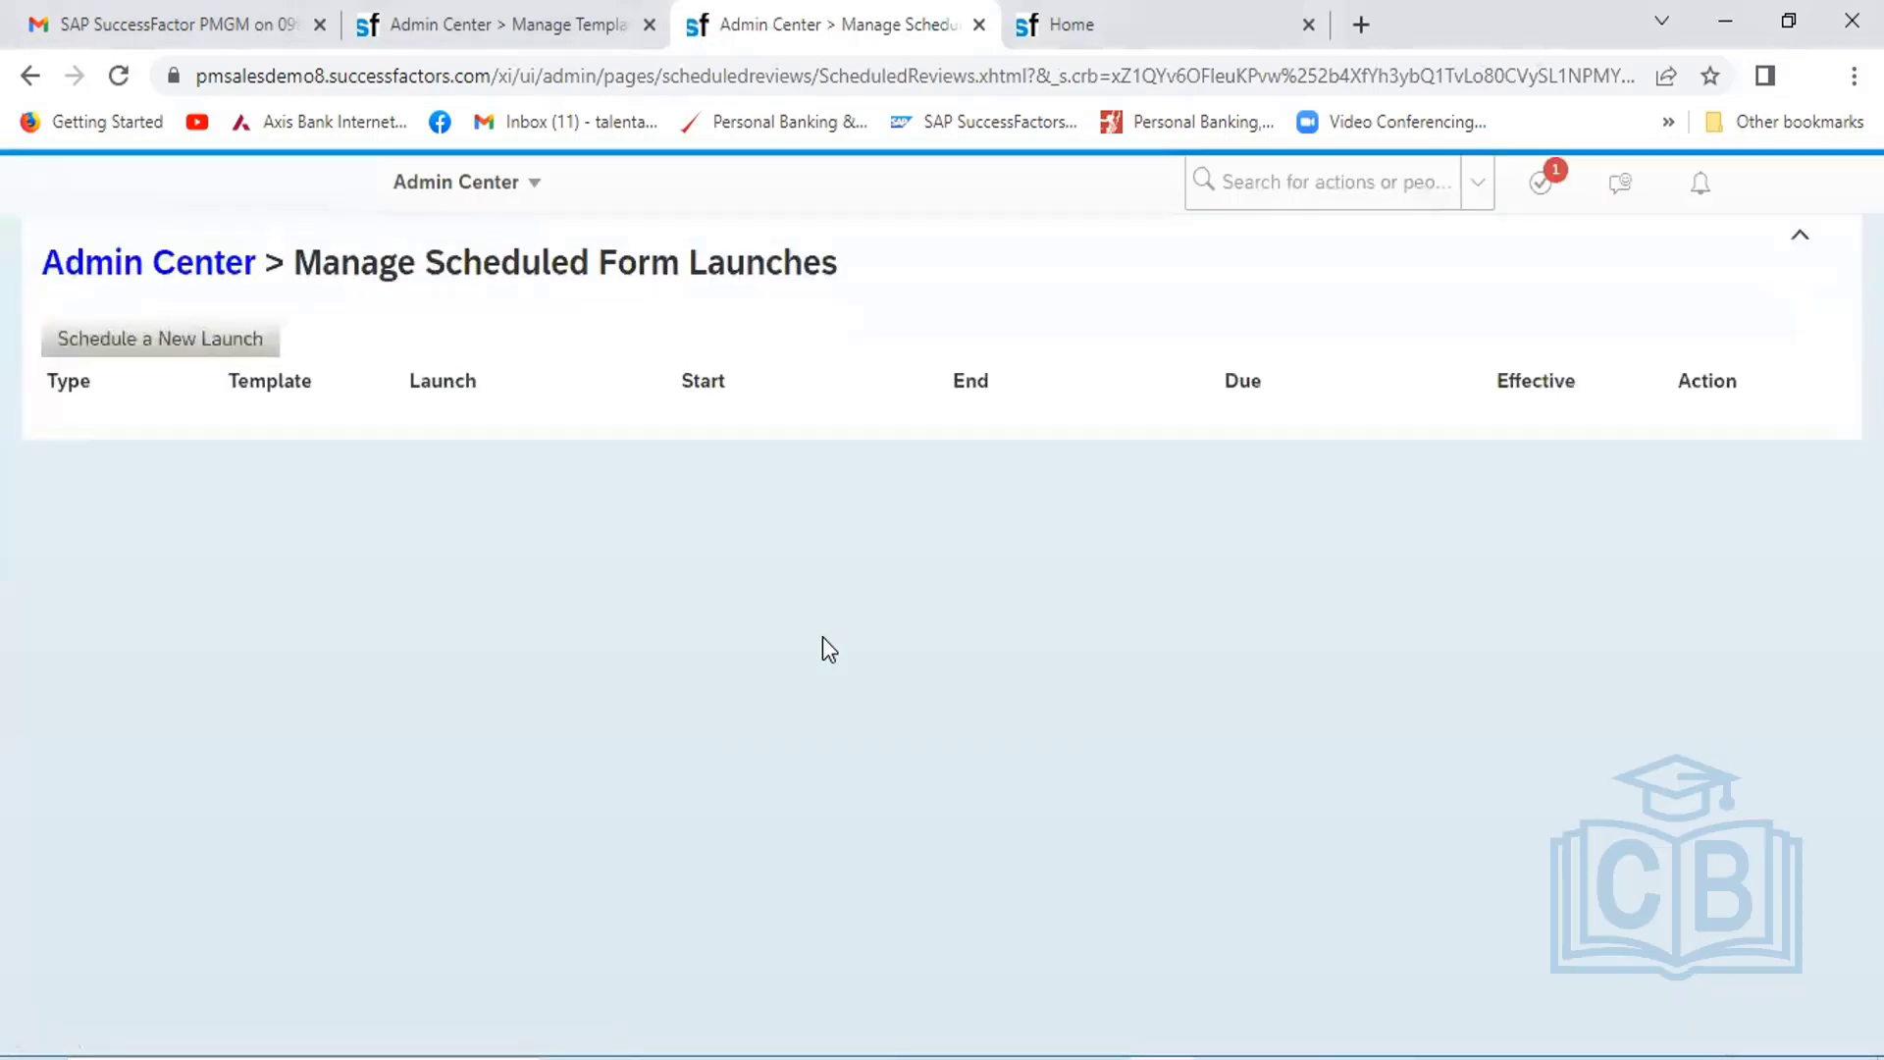
Start scheduling a new form launch with type Performance Management, browse the available form templates, and cancel the launch
{"action": "left_click", "coordinate": [196, 340]}
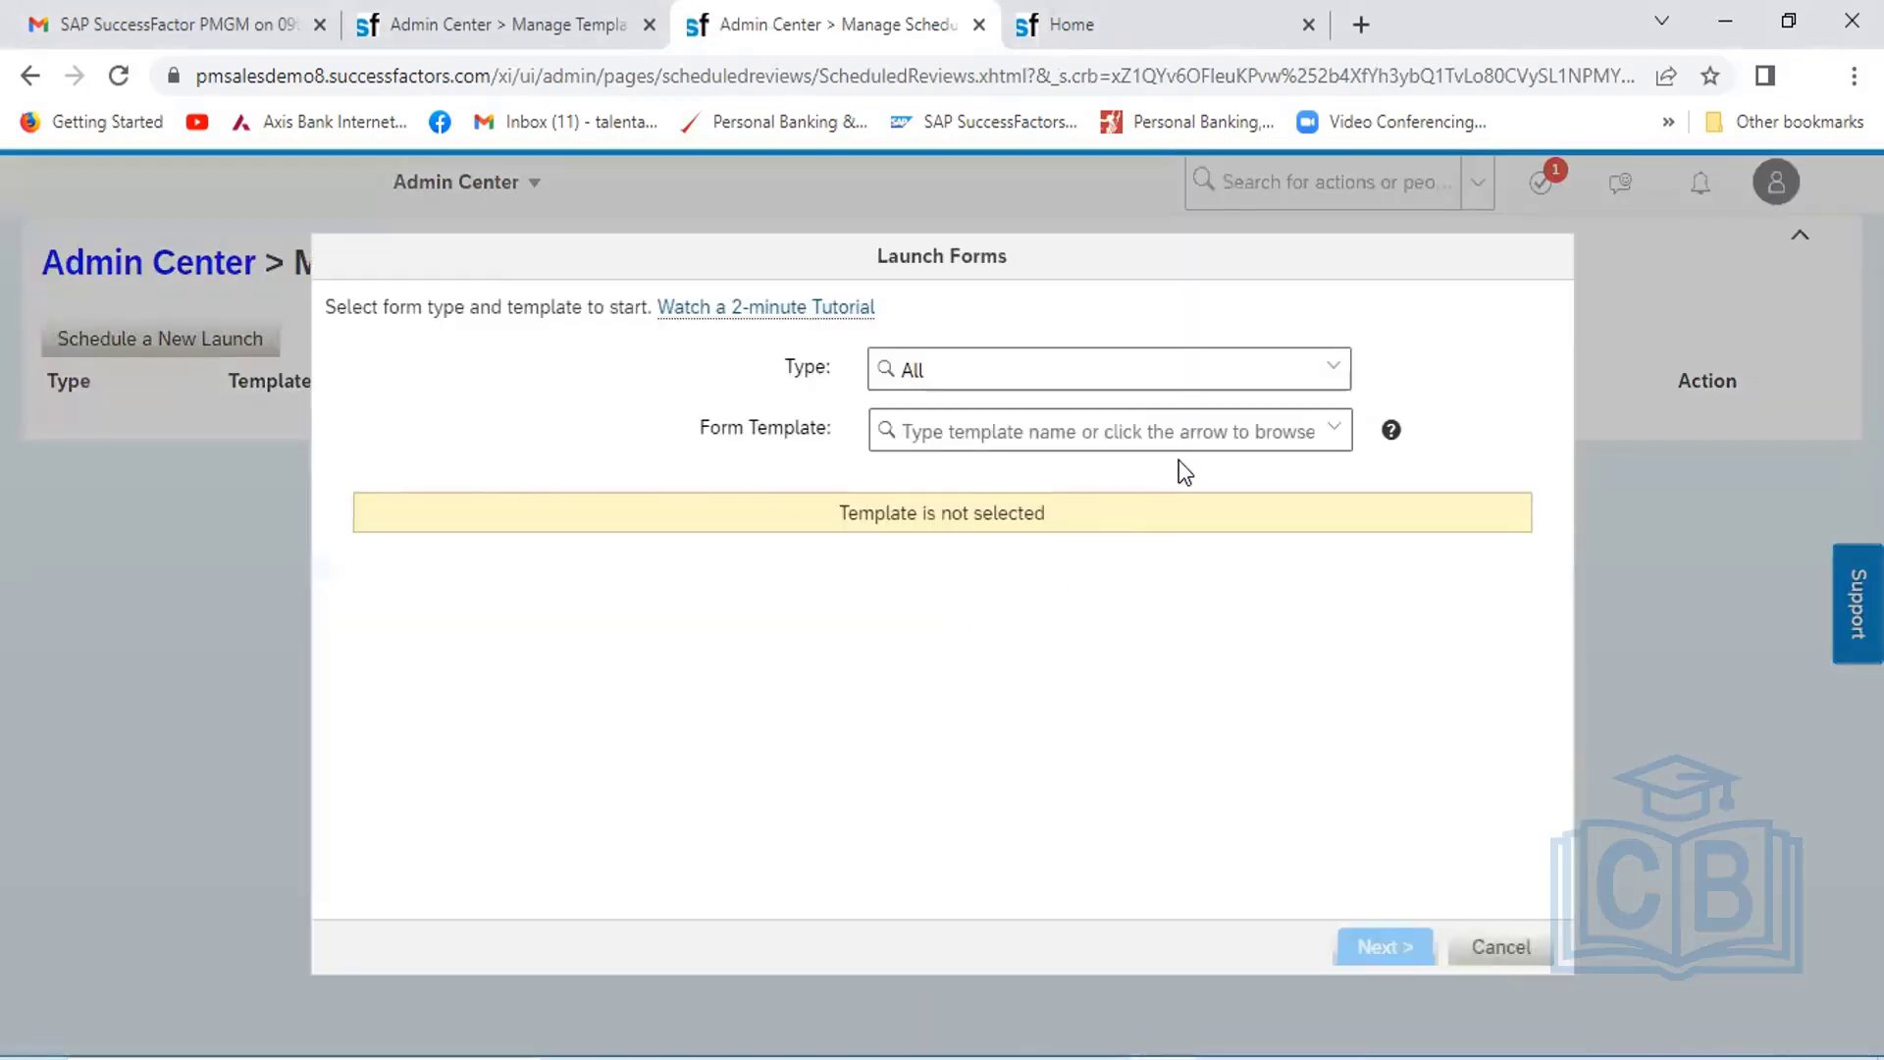
{"action": "left_click", "coordinate": [1335, 382]}
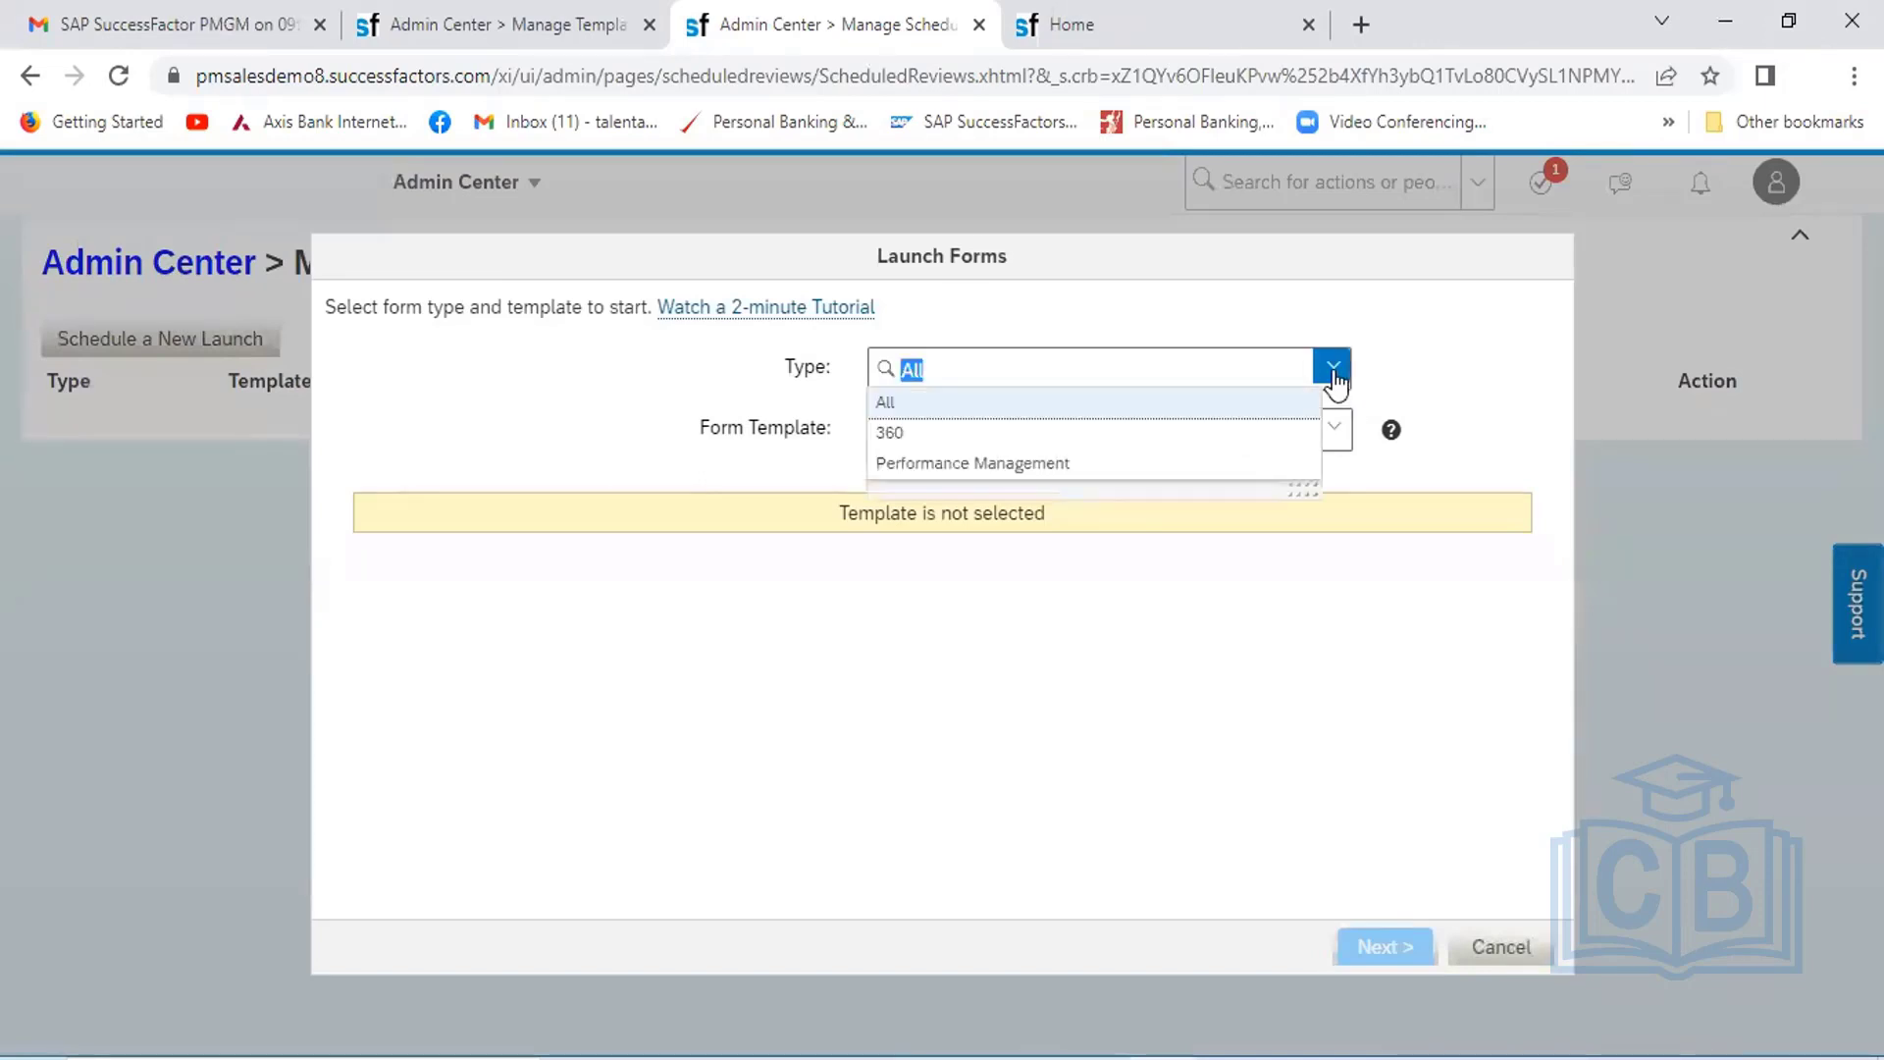
{"action": "left_click", "coordinate": [1177, 464]}
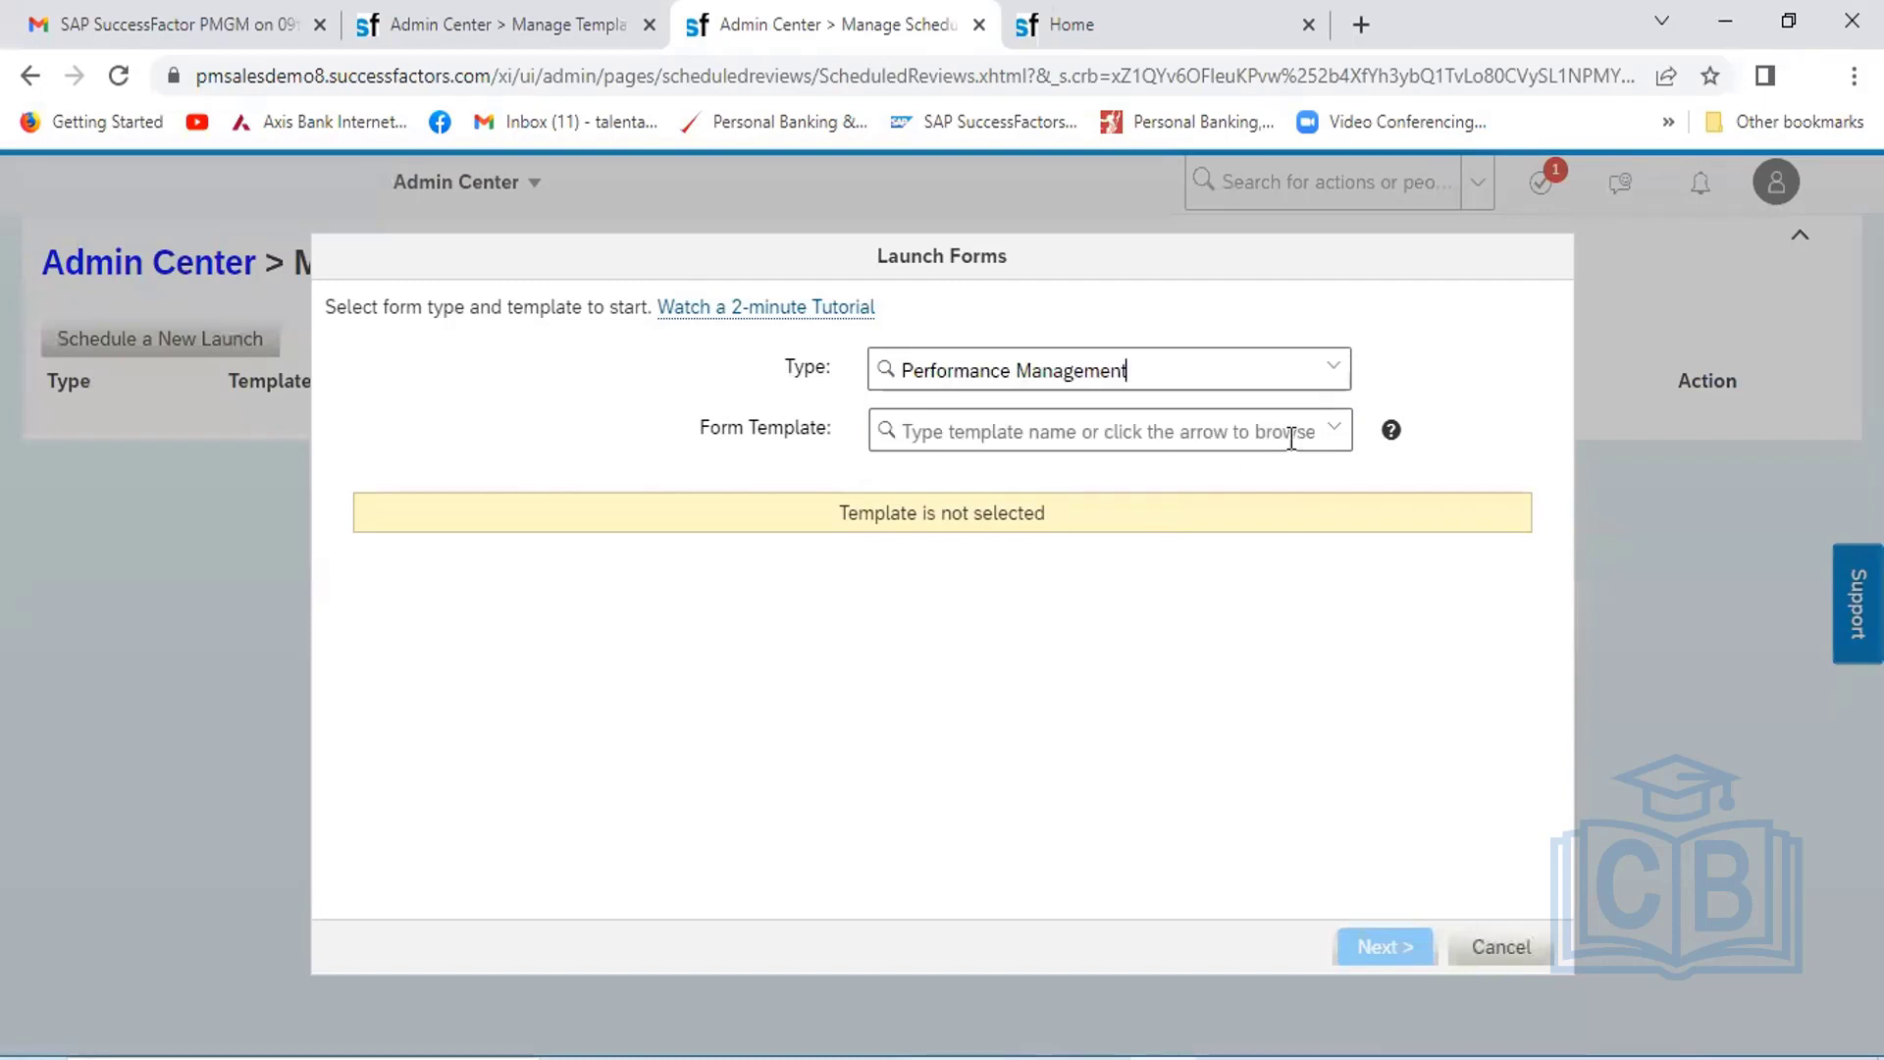
{"action": "left_click", "coordinate": [1333, 430]}
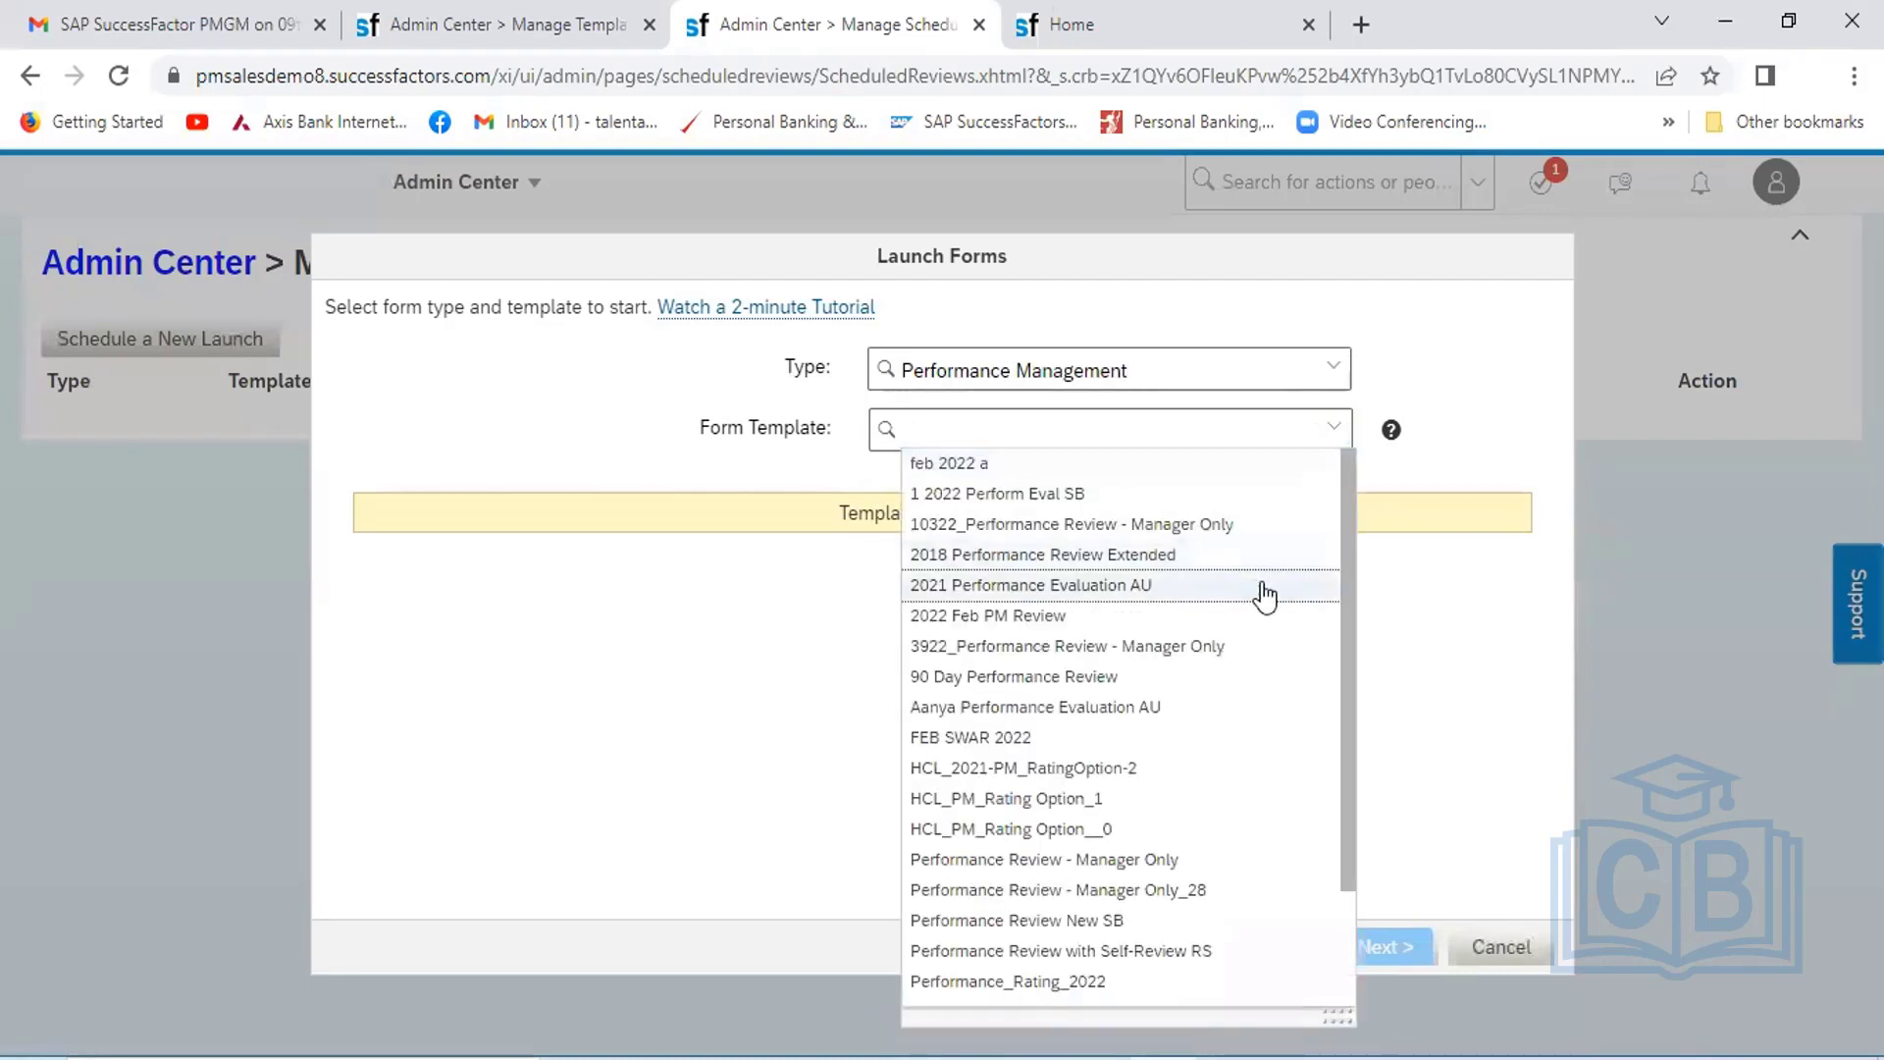
{"action": "left_click", "coordinate": [1416, 616]}
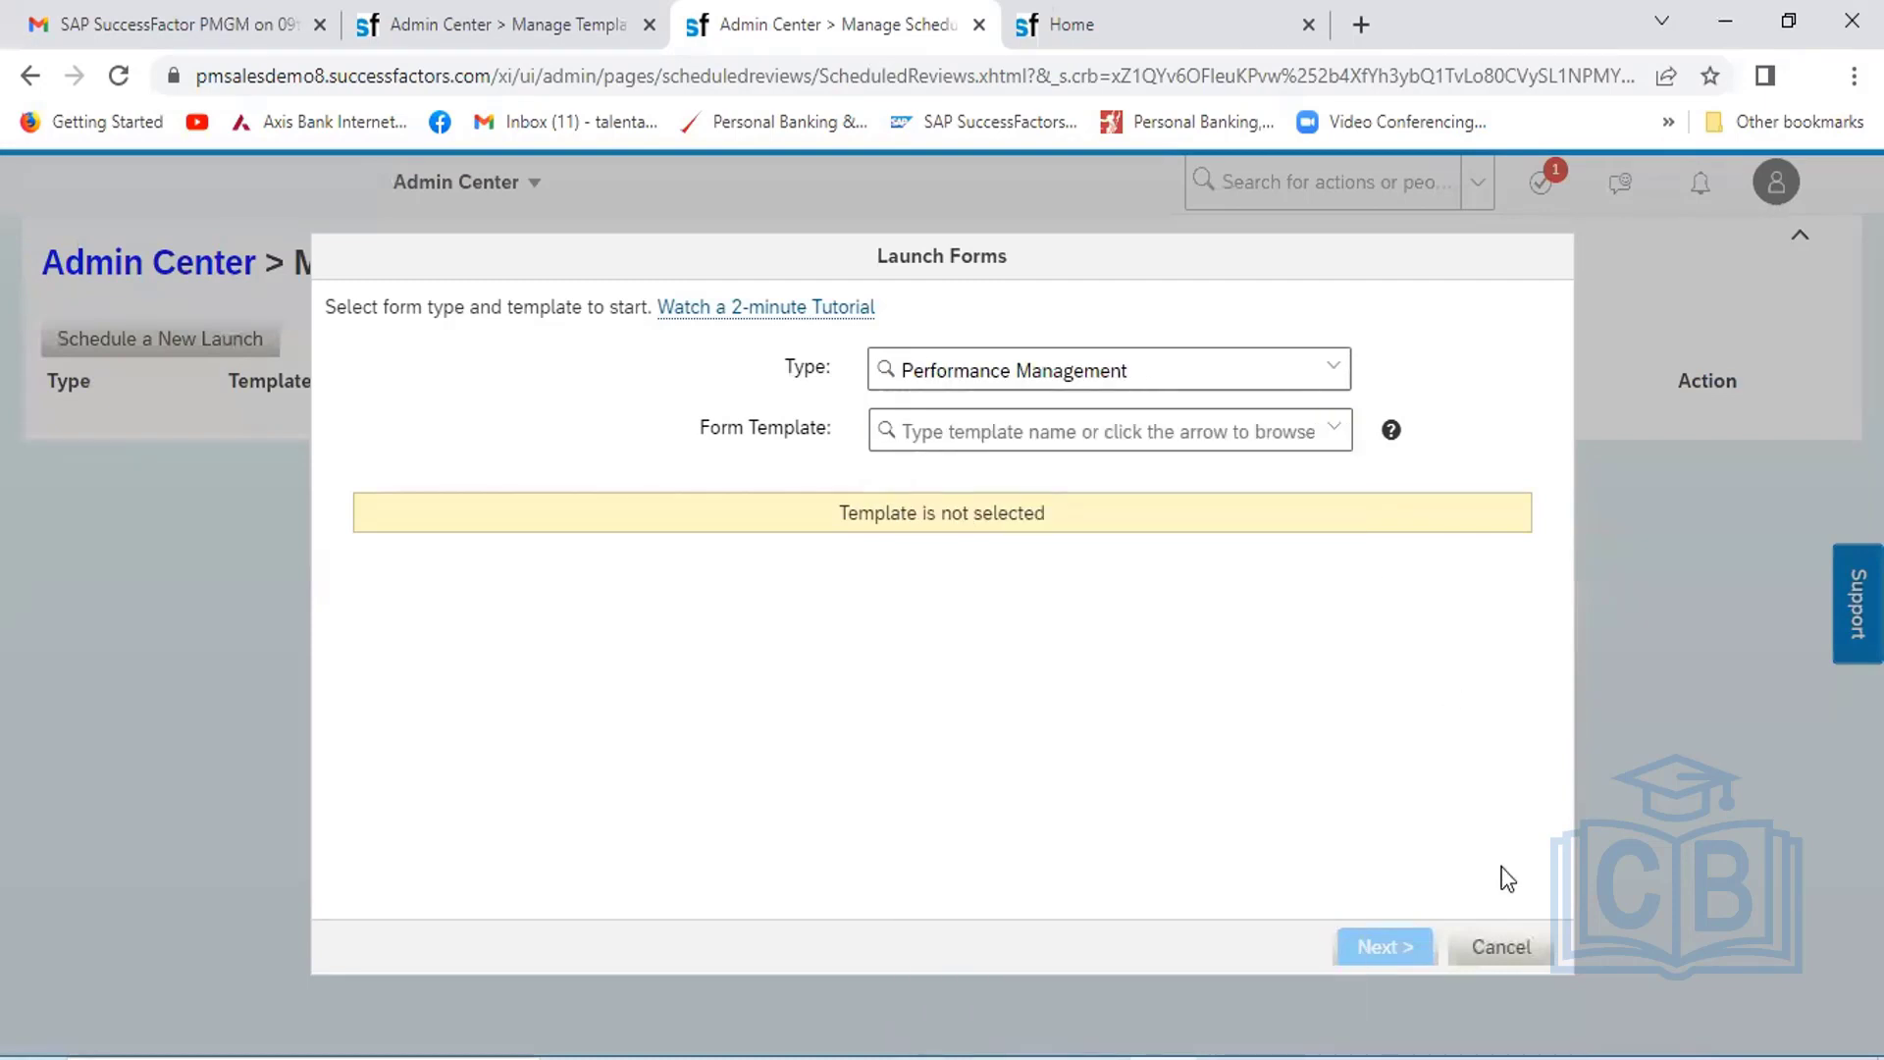
{"action": "left_click", "coordinate": [1501, 948]}
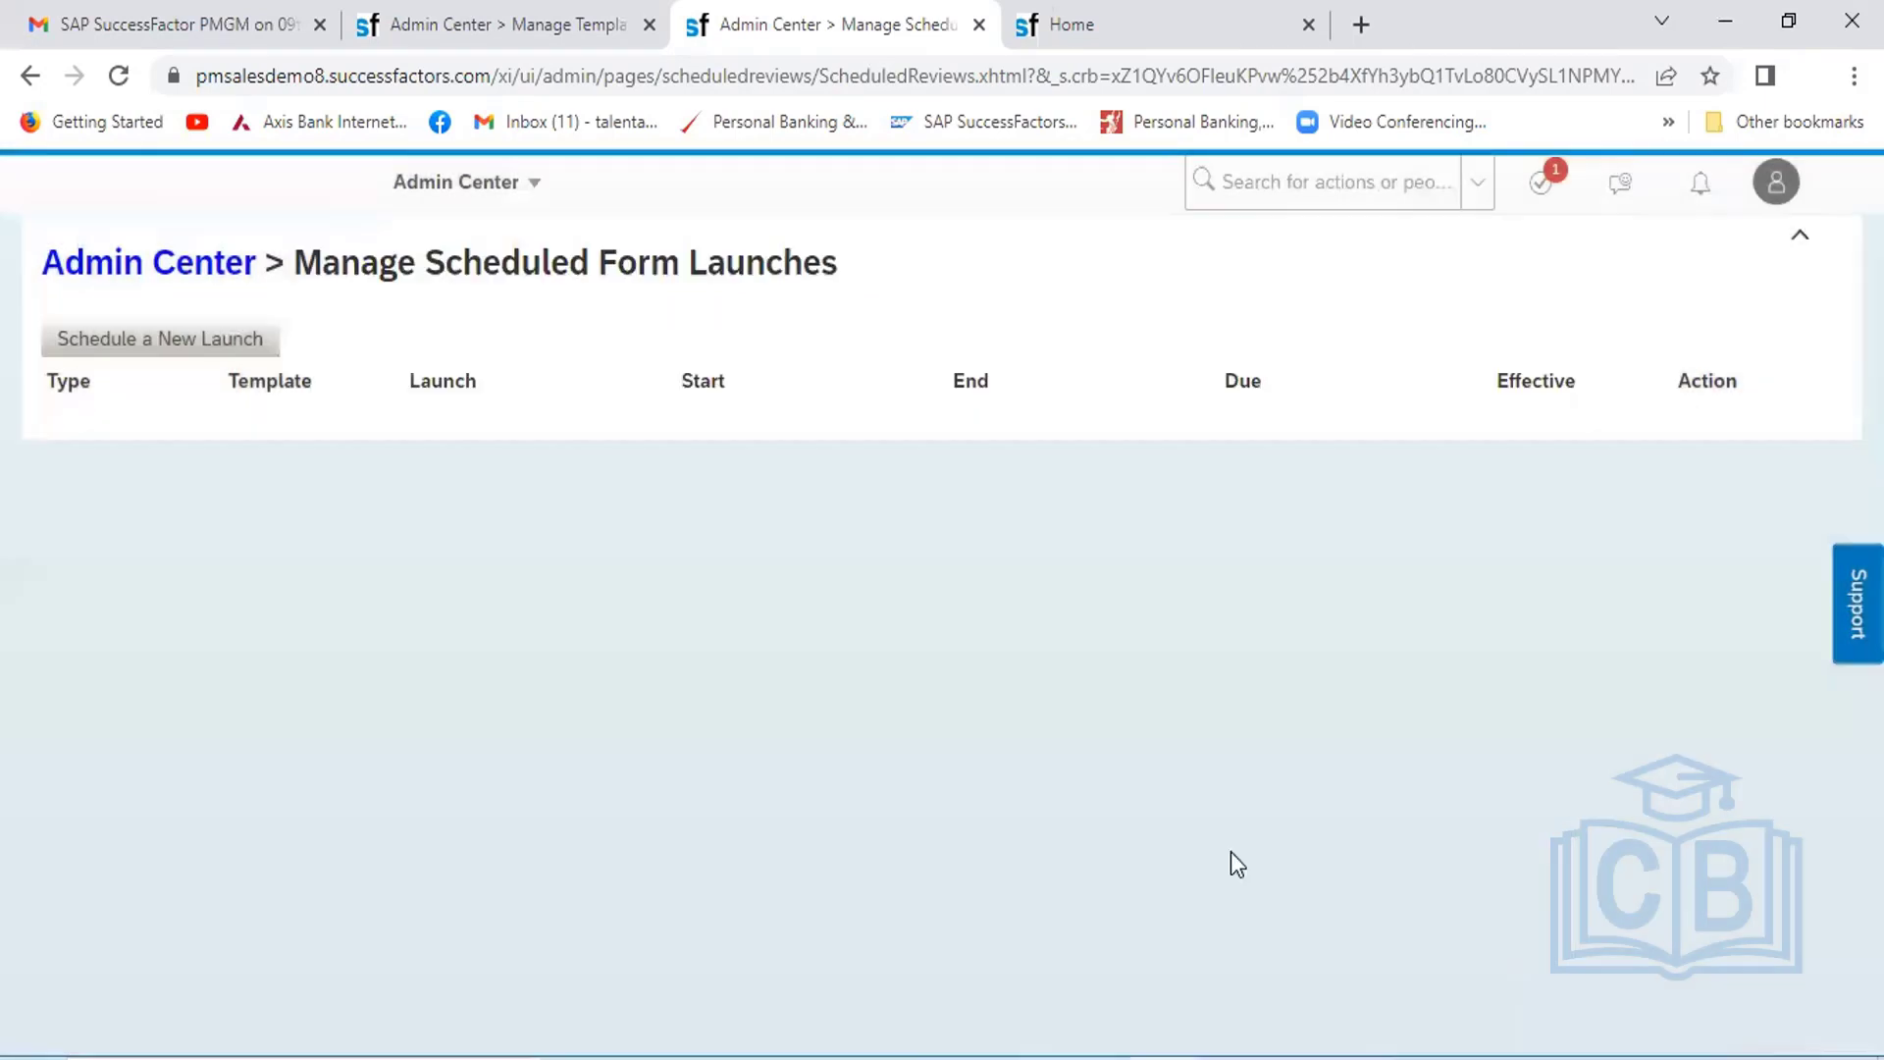
Return to the Admin Center and open Modify Form Route Map for Performance Management
{"action": "left_click", "coordinate": [530, 186]}
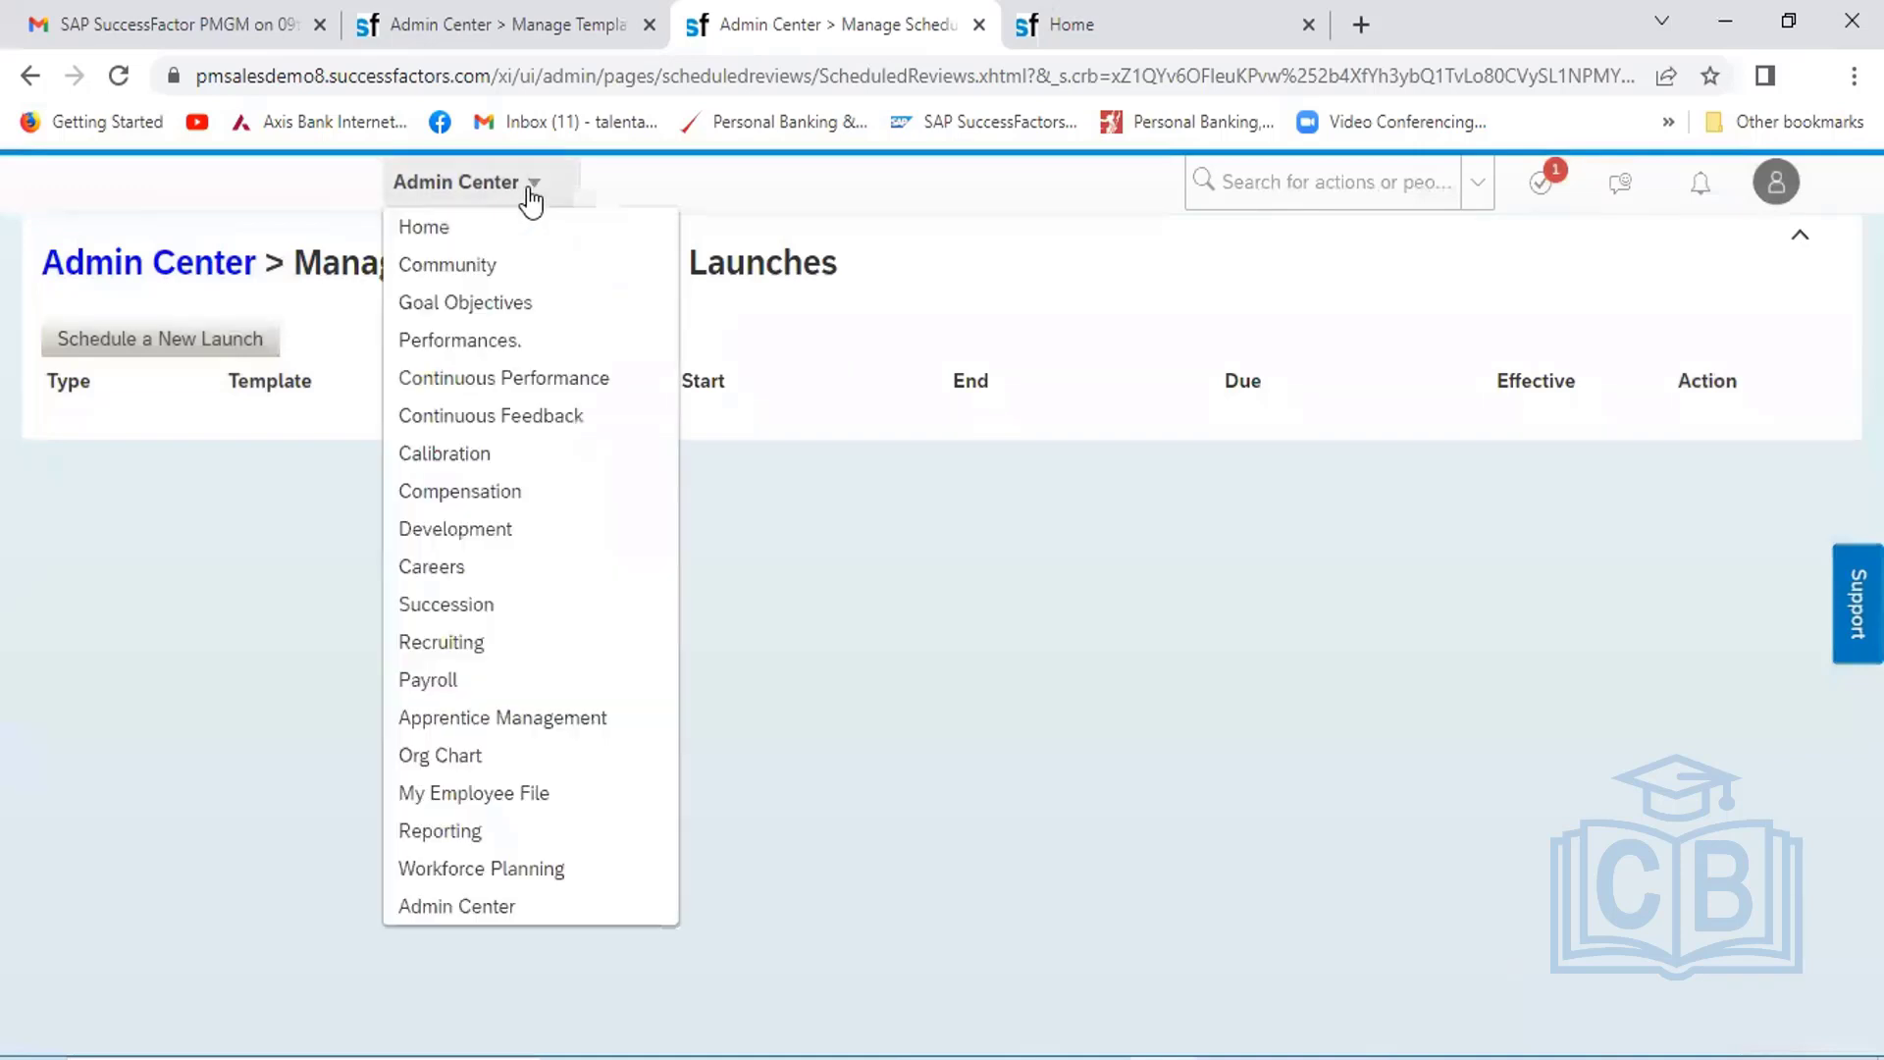
{"action": "left_click", "coordinate": [422, 905]}
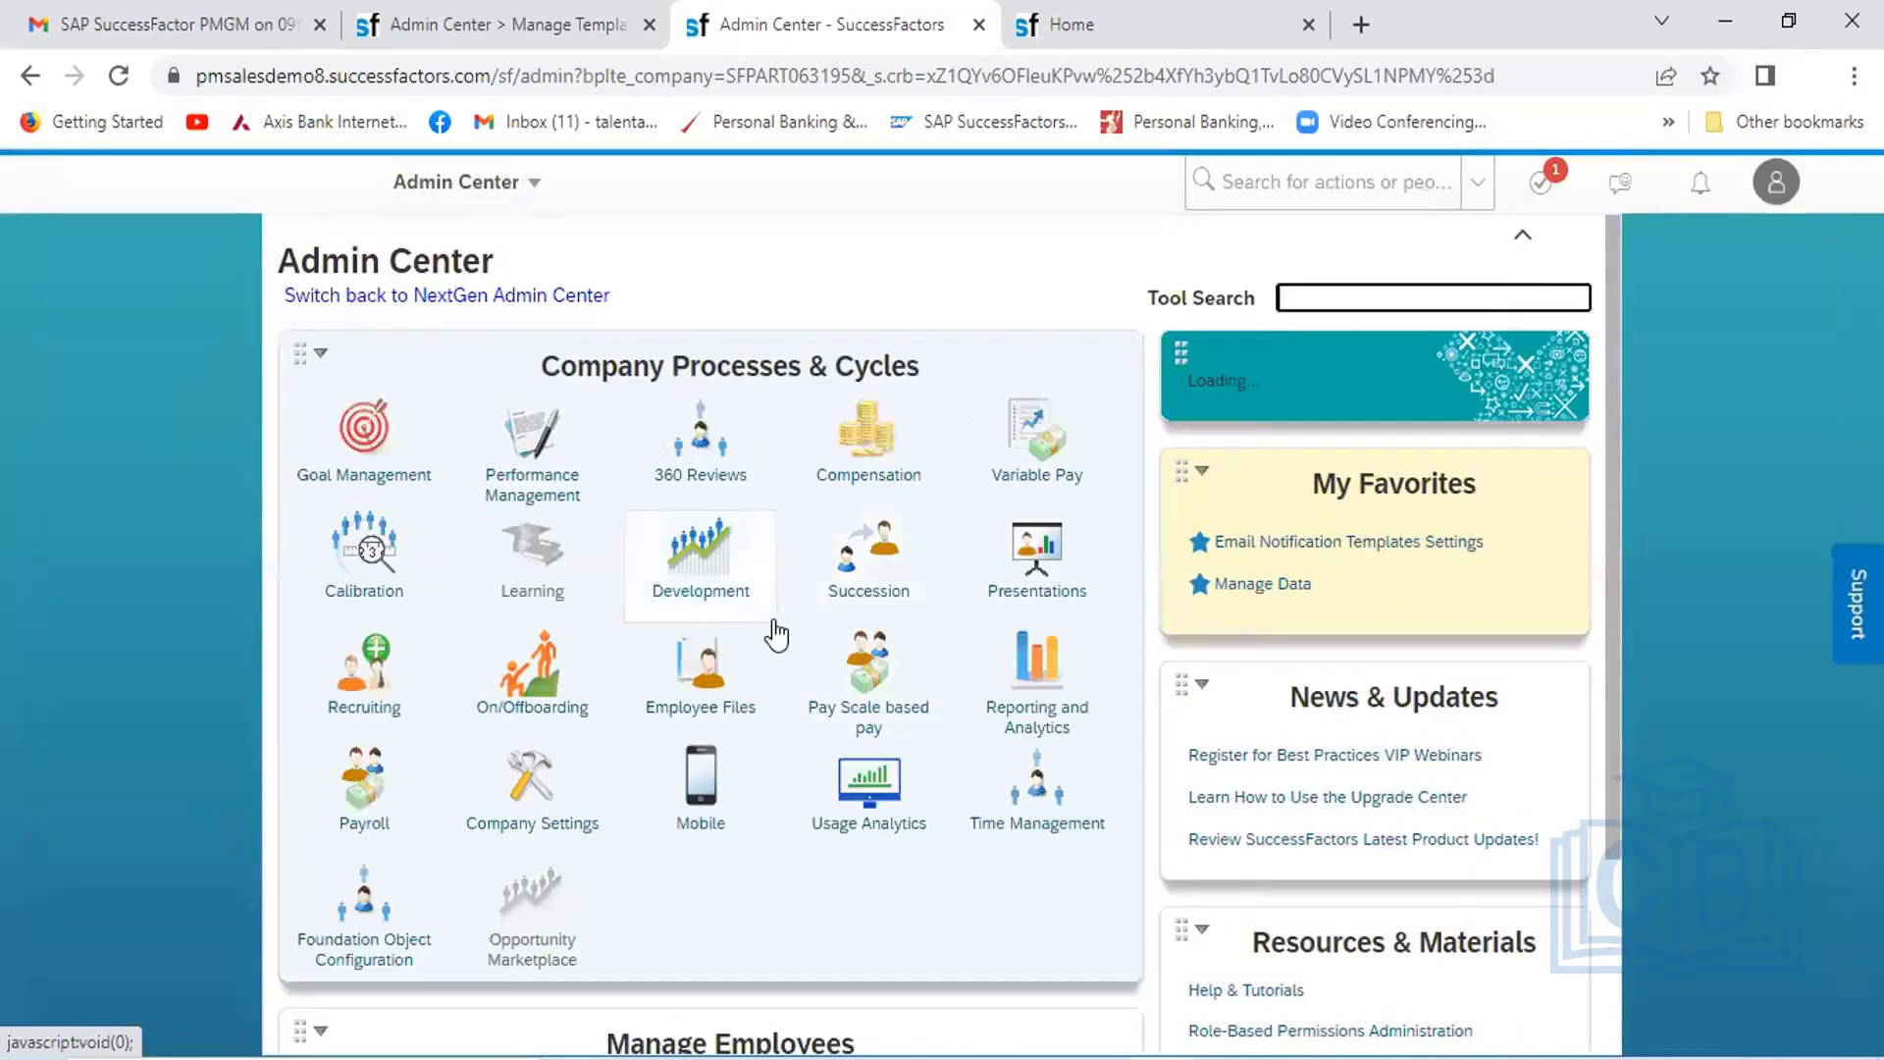
{"action": "left_click", "coordinate": [526, 473]}
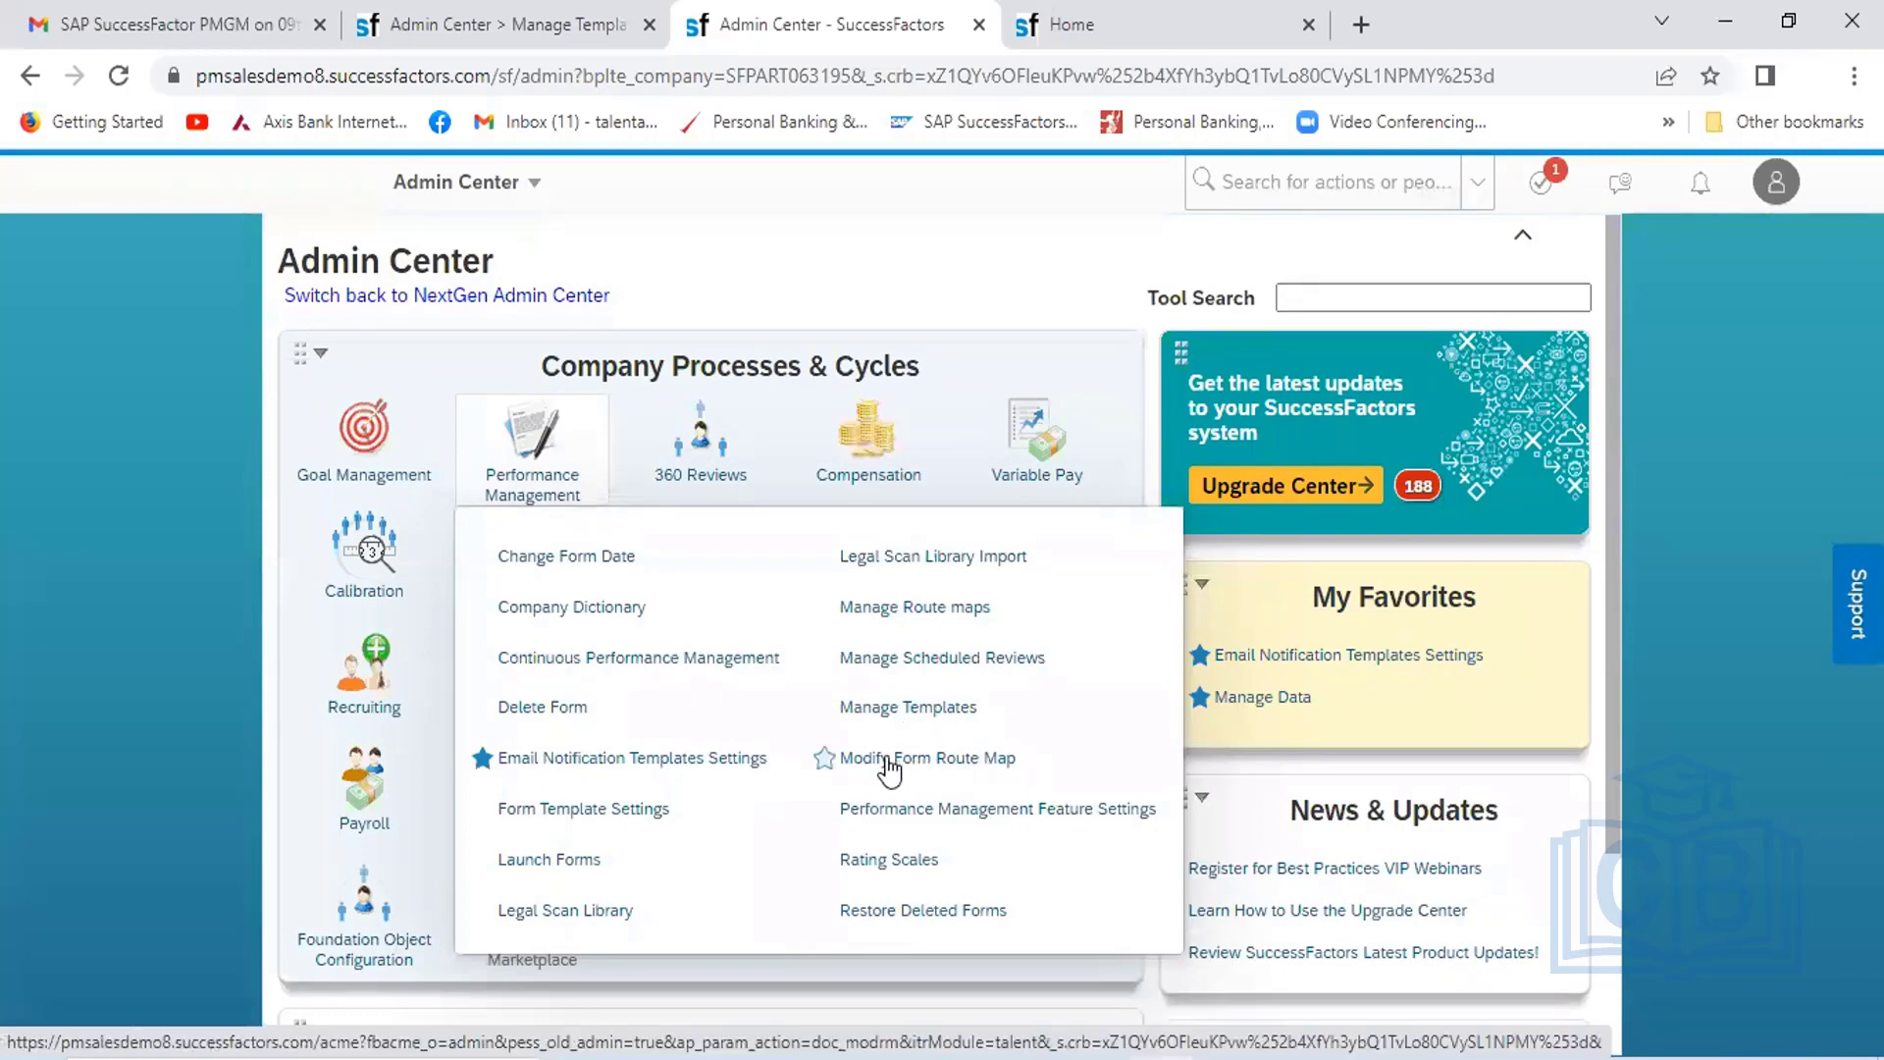
{"action": "left_click", "coordinate": [940, 765]}
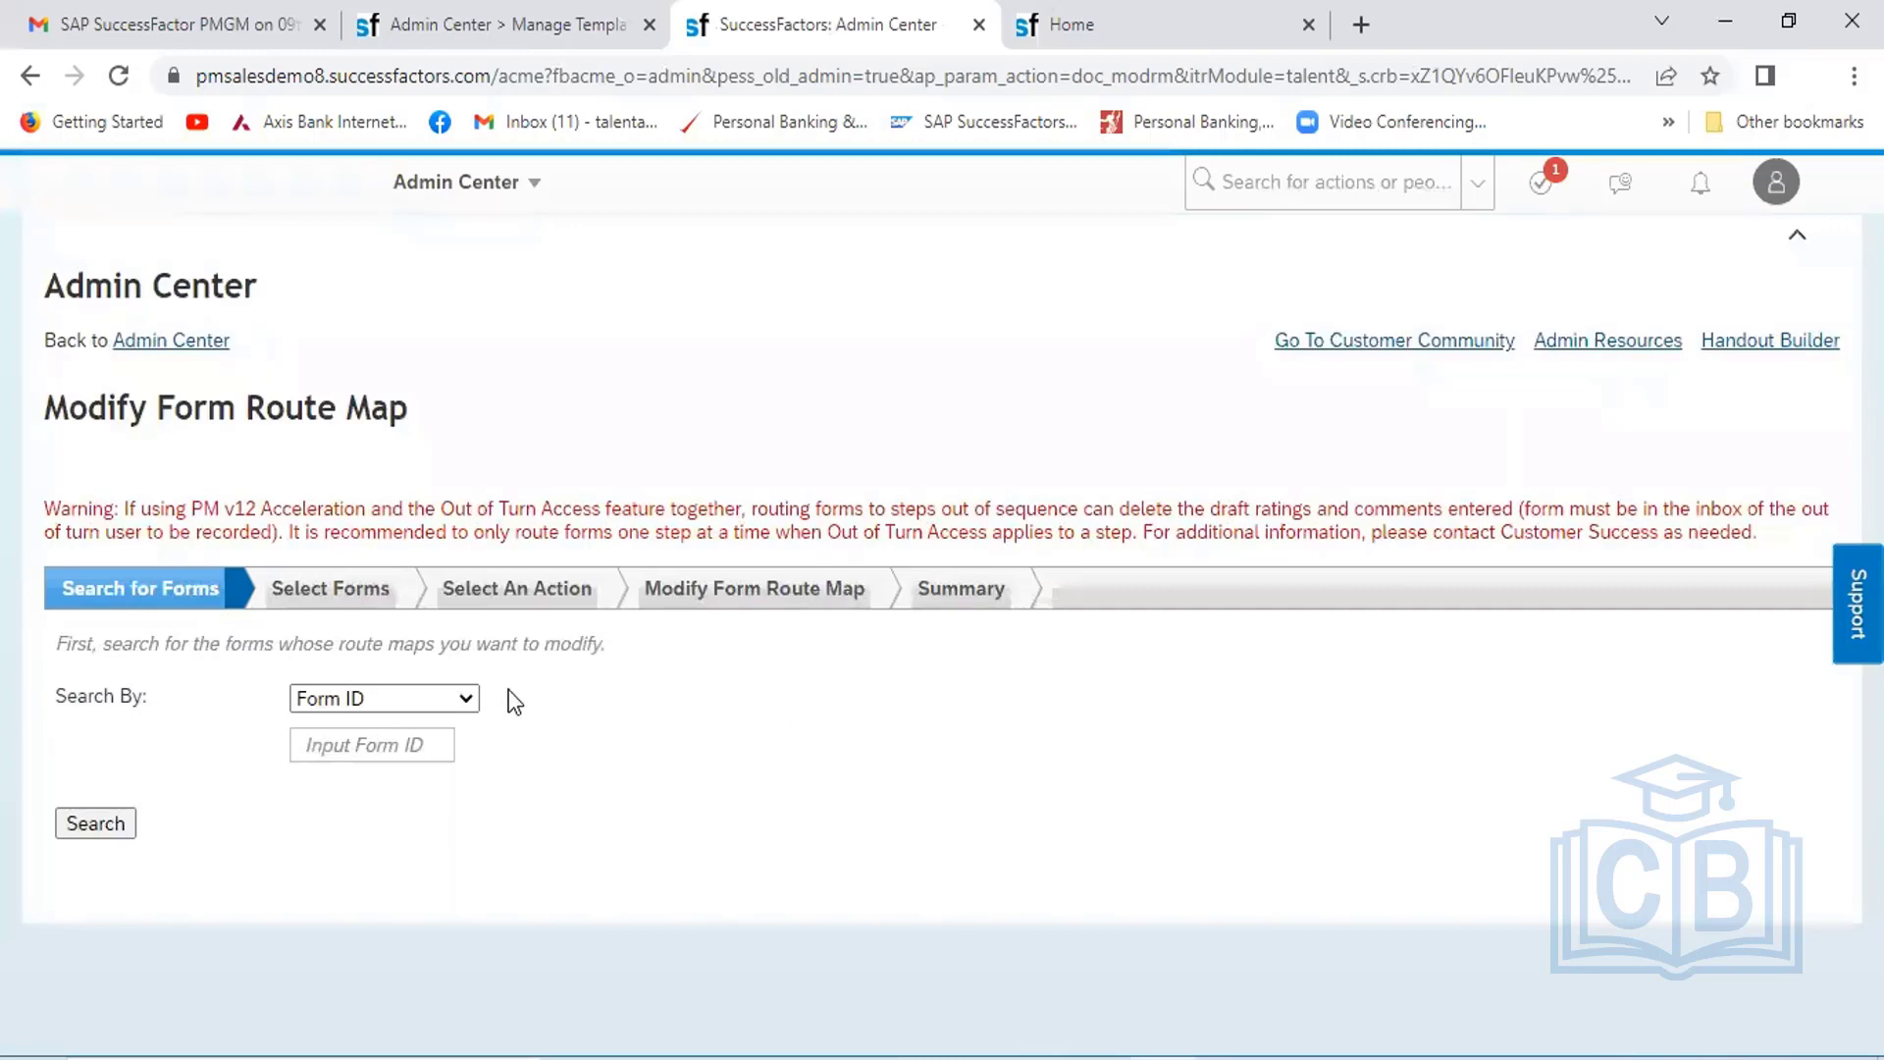
Search for forms by Form Template using HCL_2021-Performance Review Form_Rating Option_0, and check the results list
{"action": "left_click", "coordinate": [469, 697]}
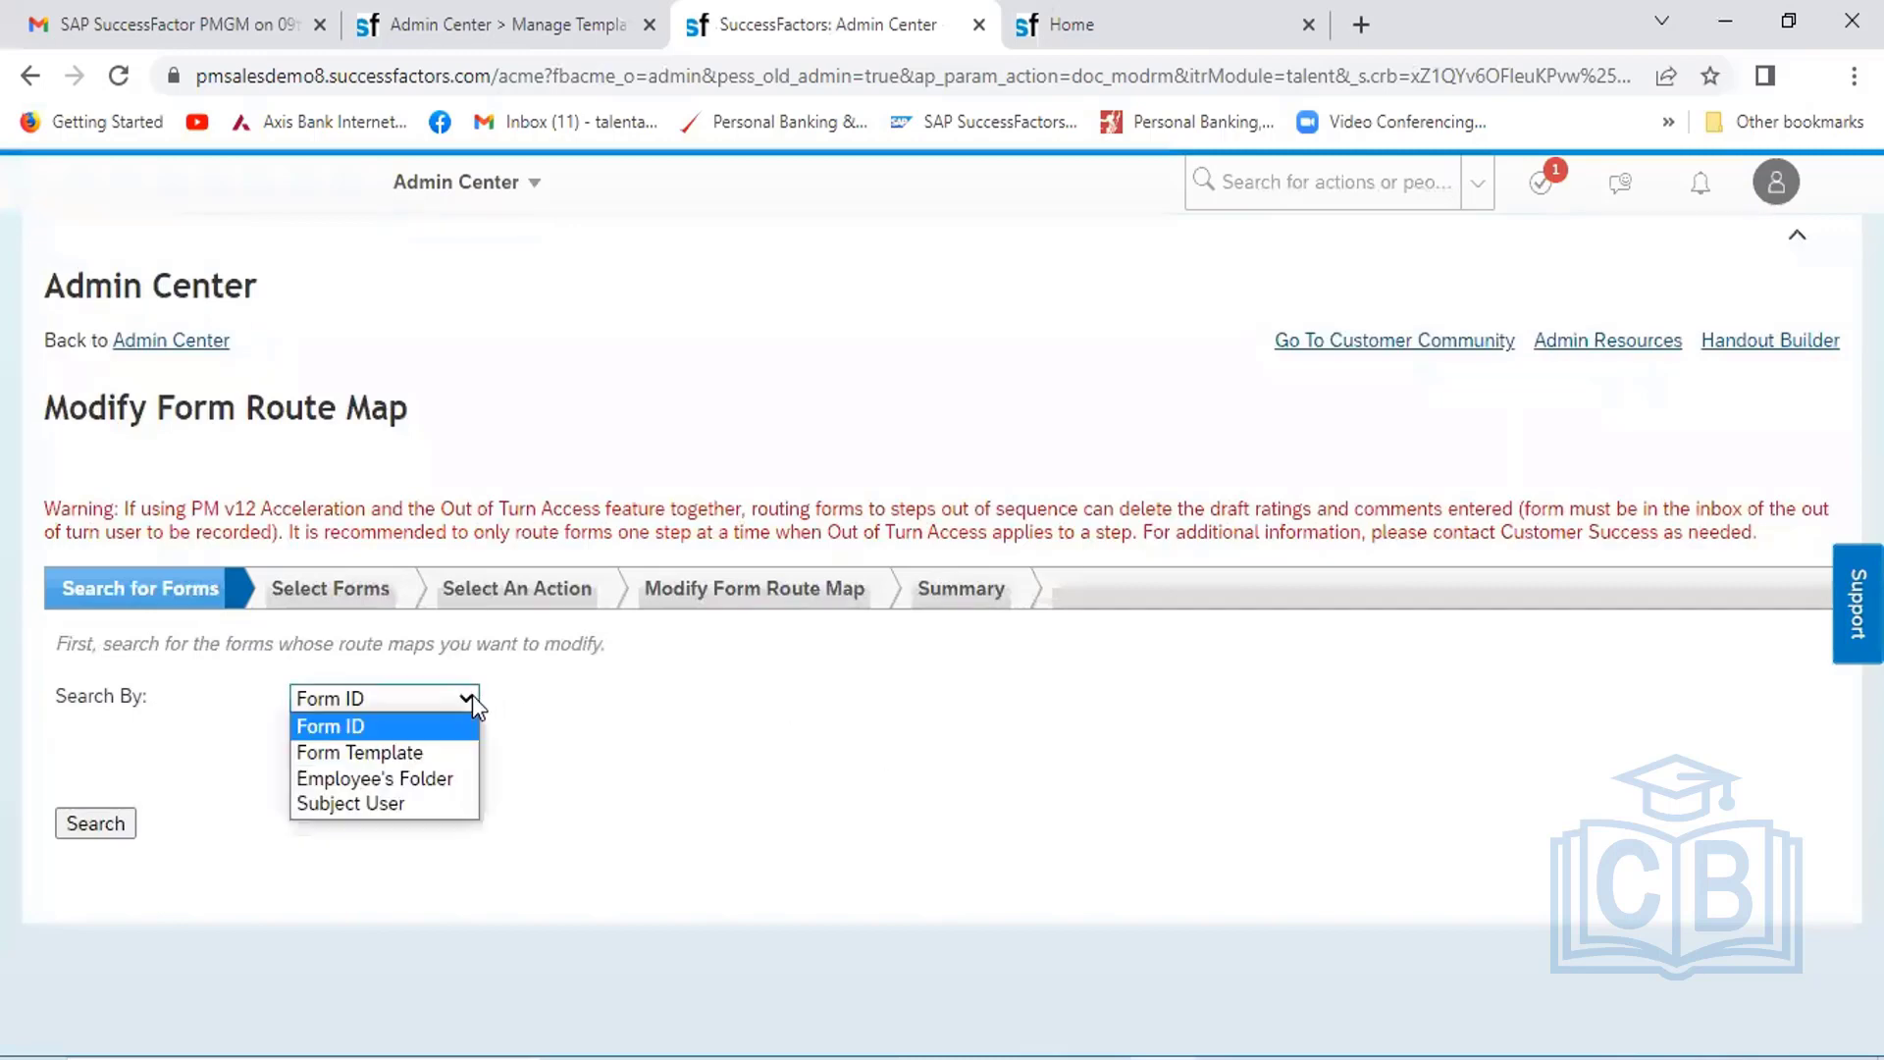
{"action": "left_click", "coordinate": [451, 752]}
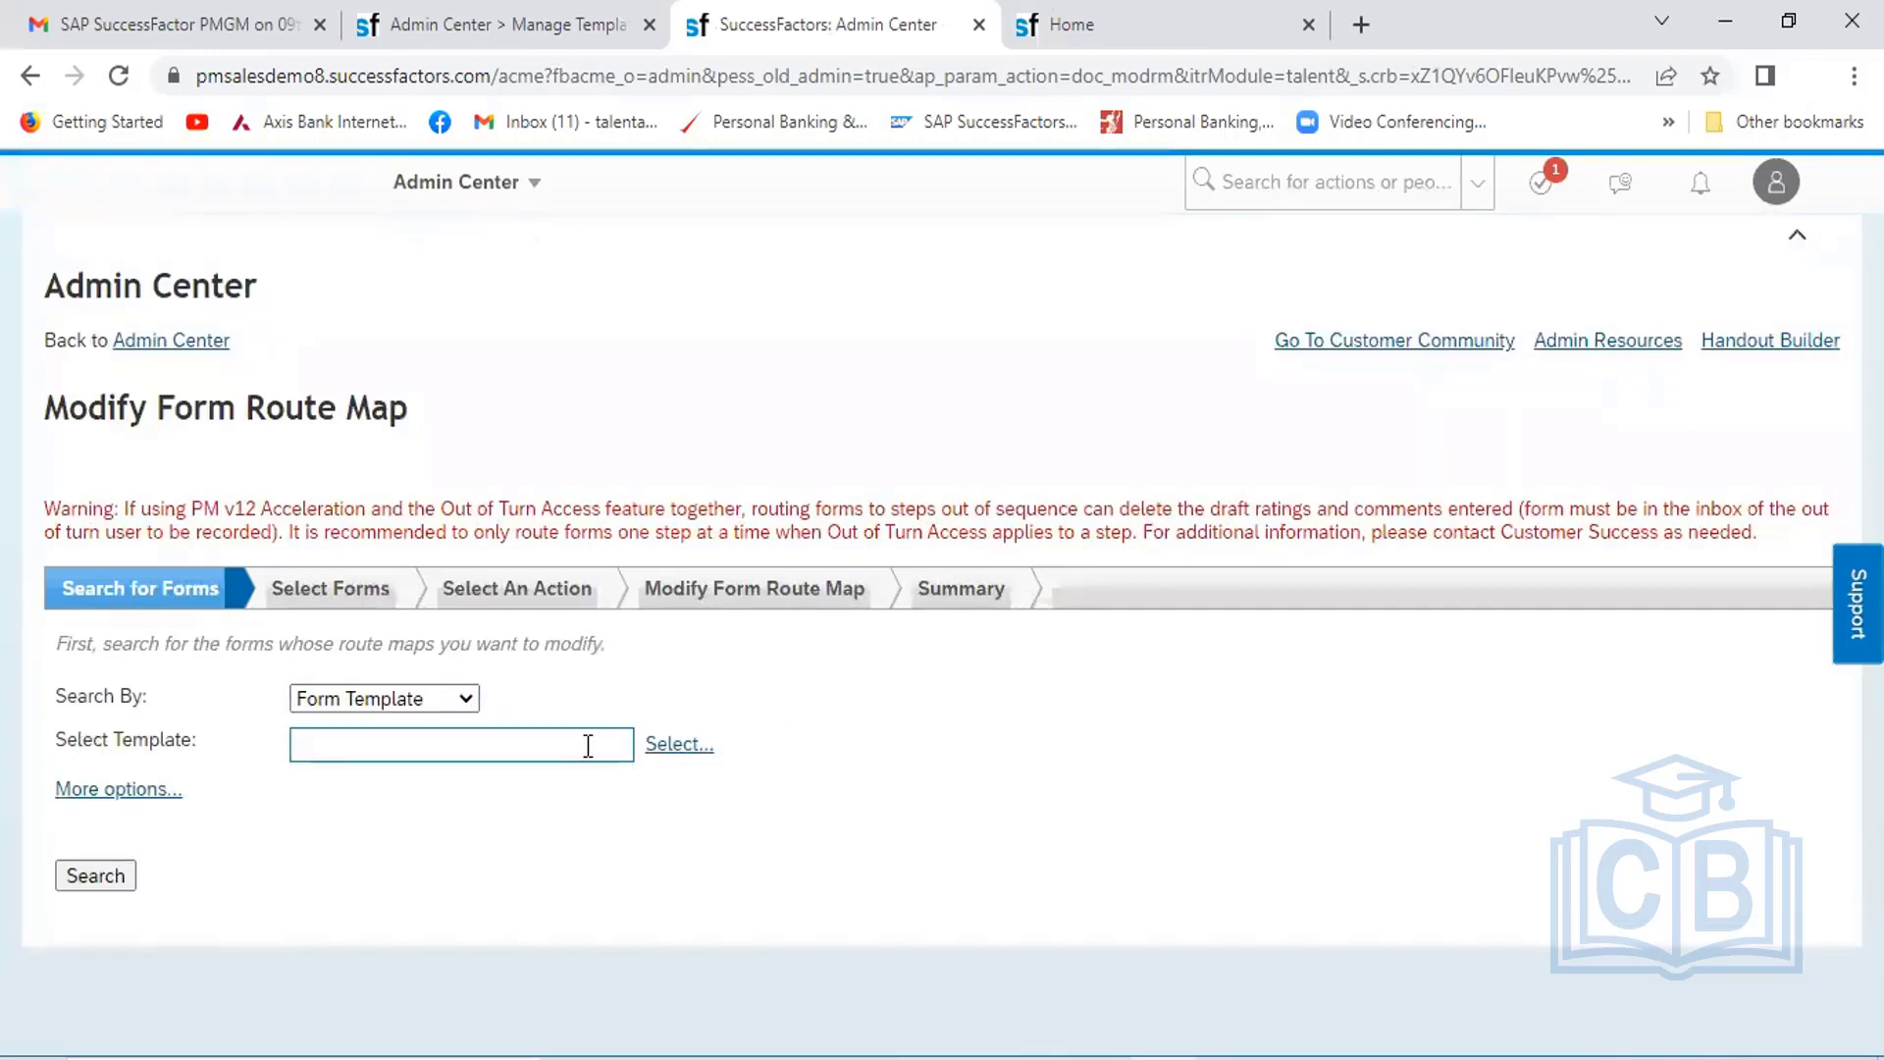
{"action": "left_click", "coordinate": [618, 743]}
{"action": "left_click", "coordinate": [699, 747]}
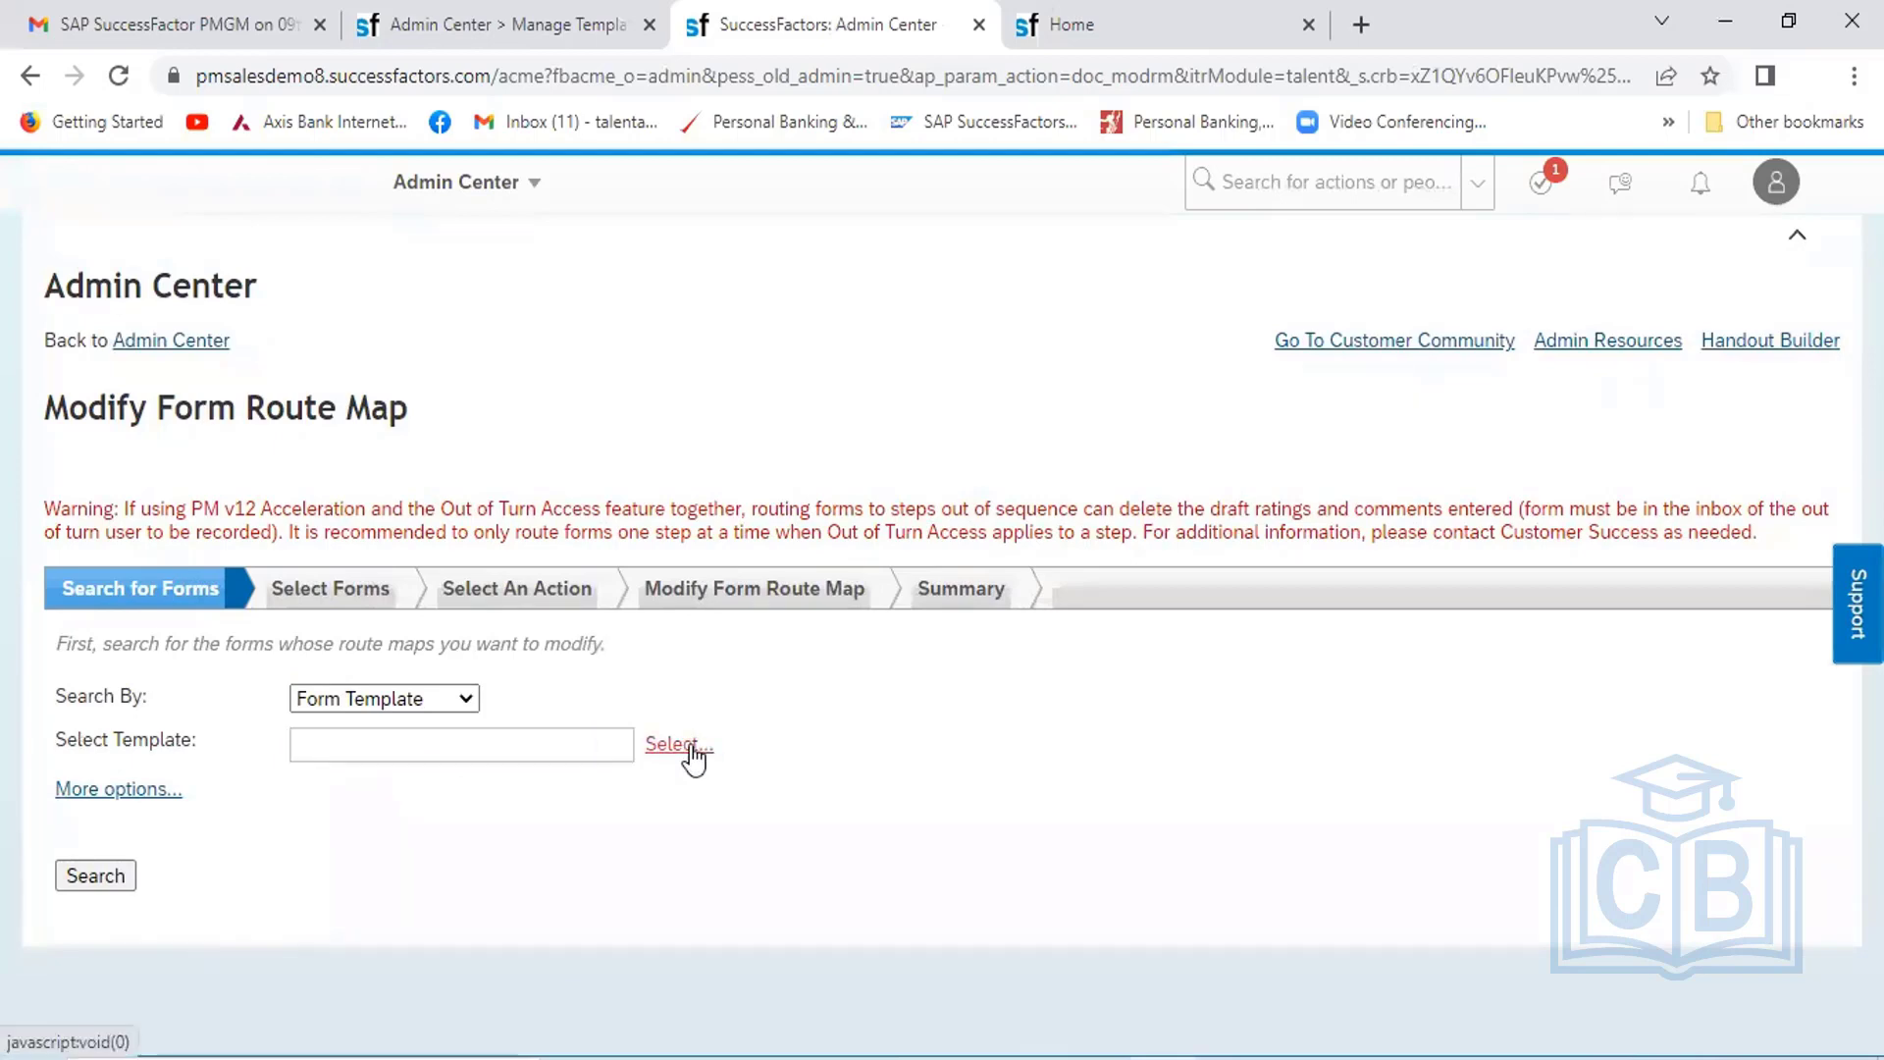
{"action": "left_click", "coordinate": [544, 406]}
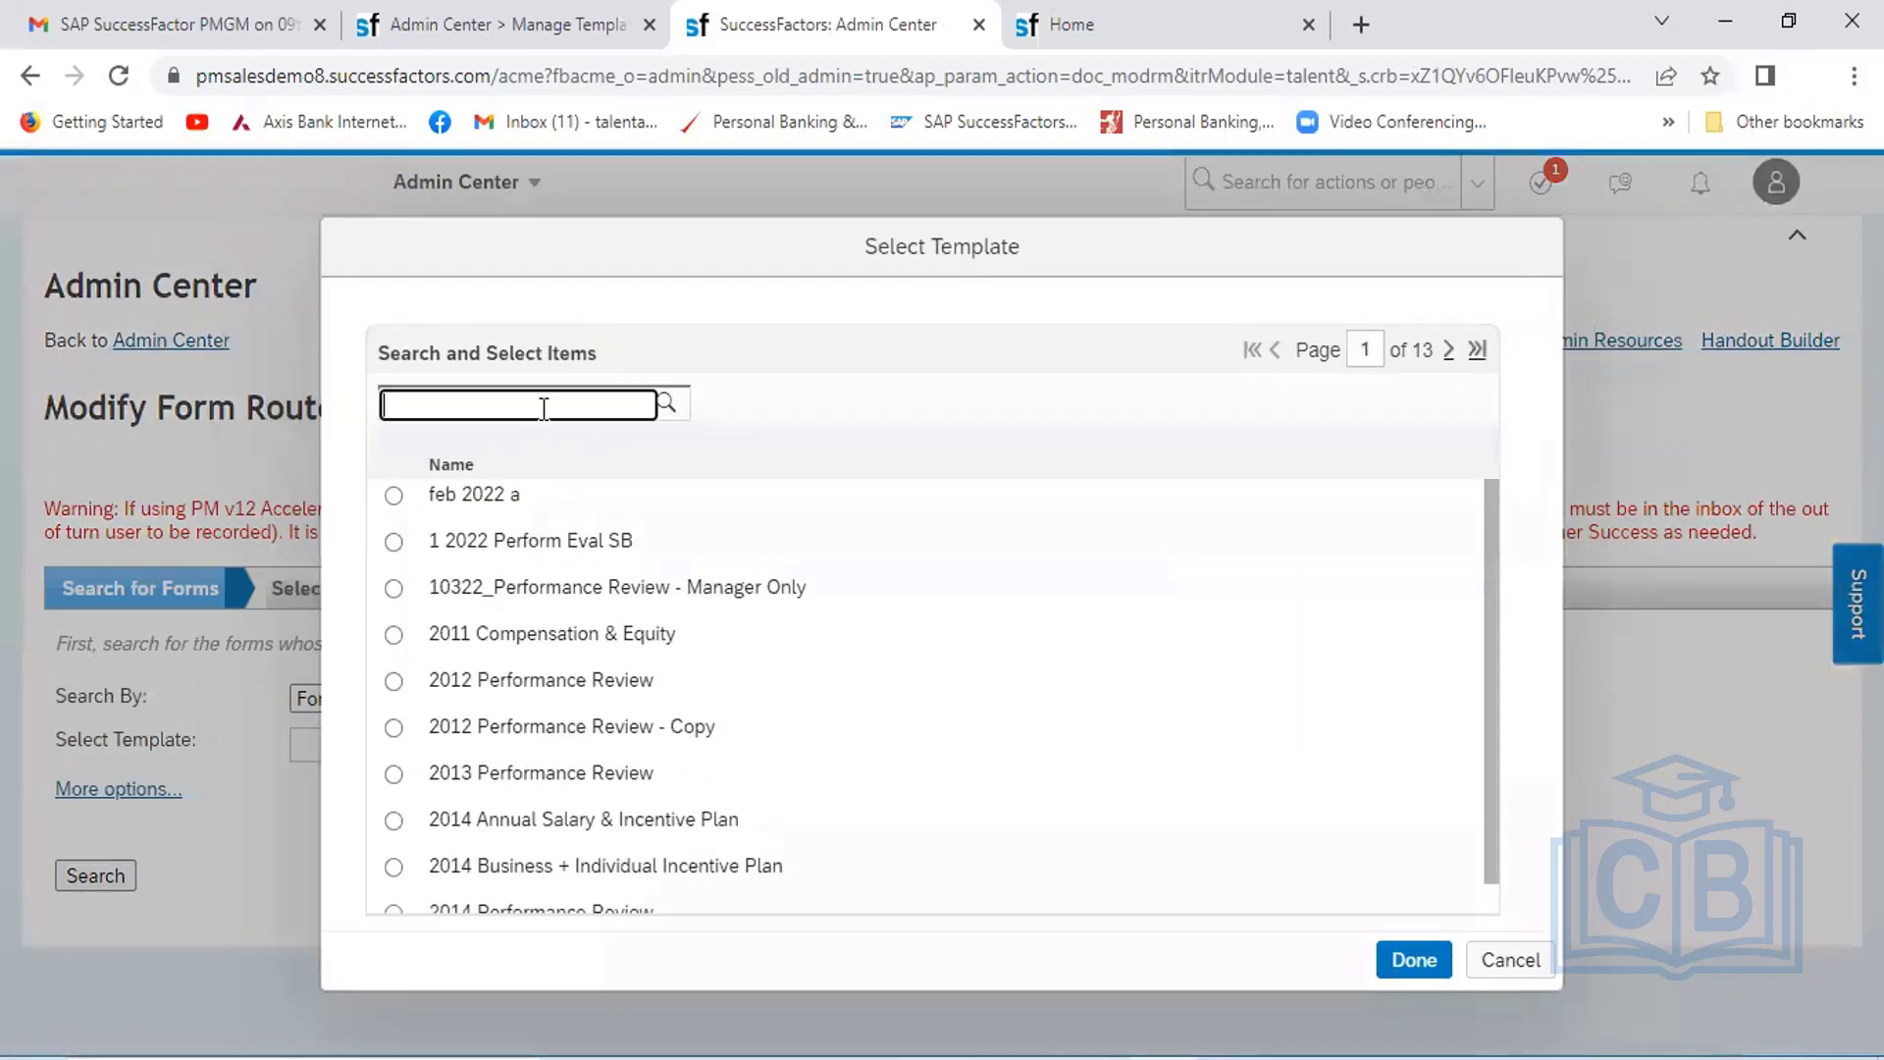
{"action": "type", "text": "HCL"}
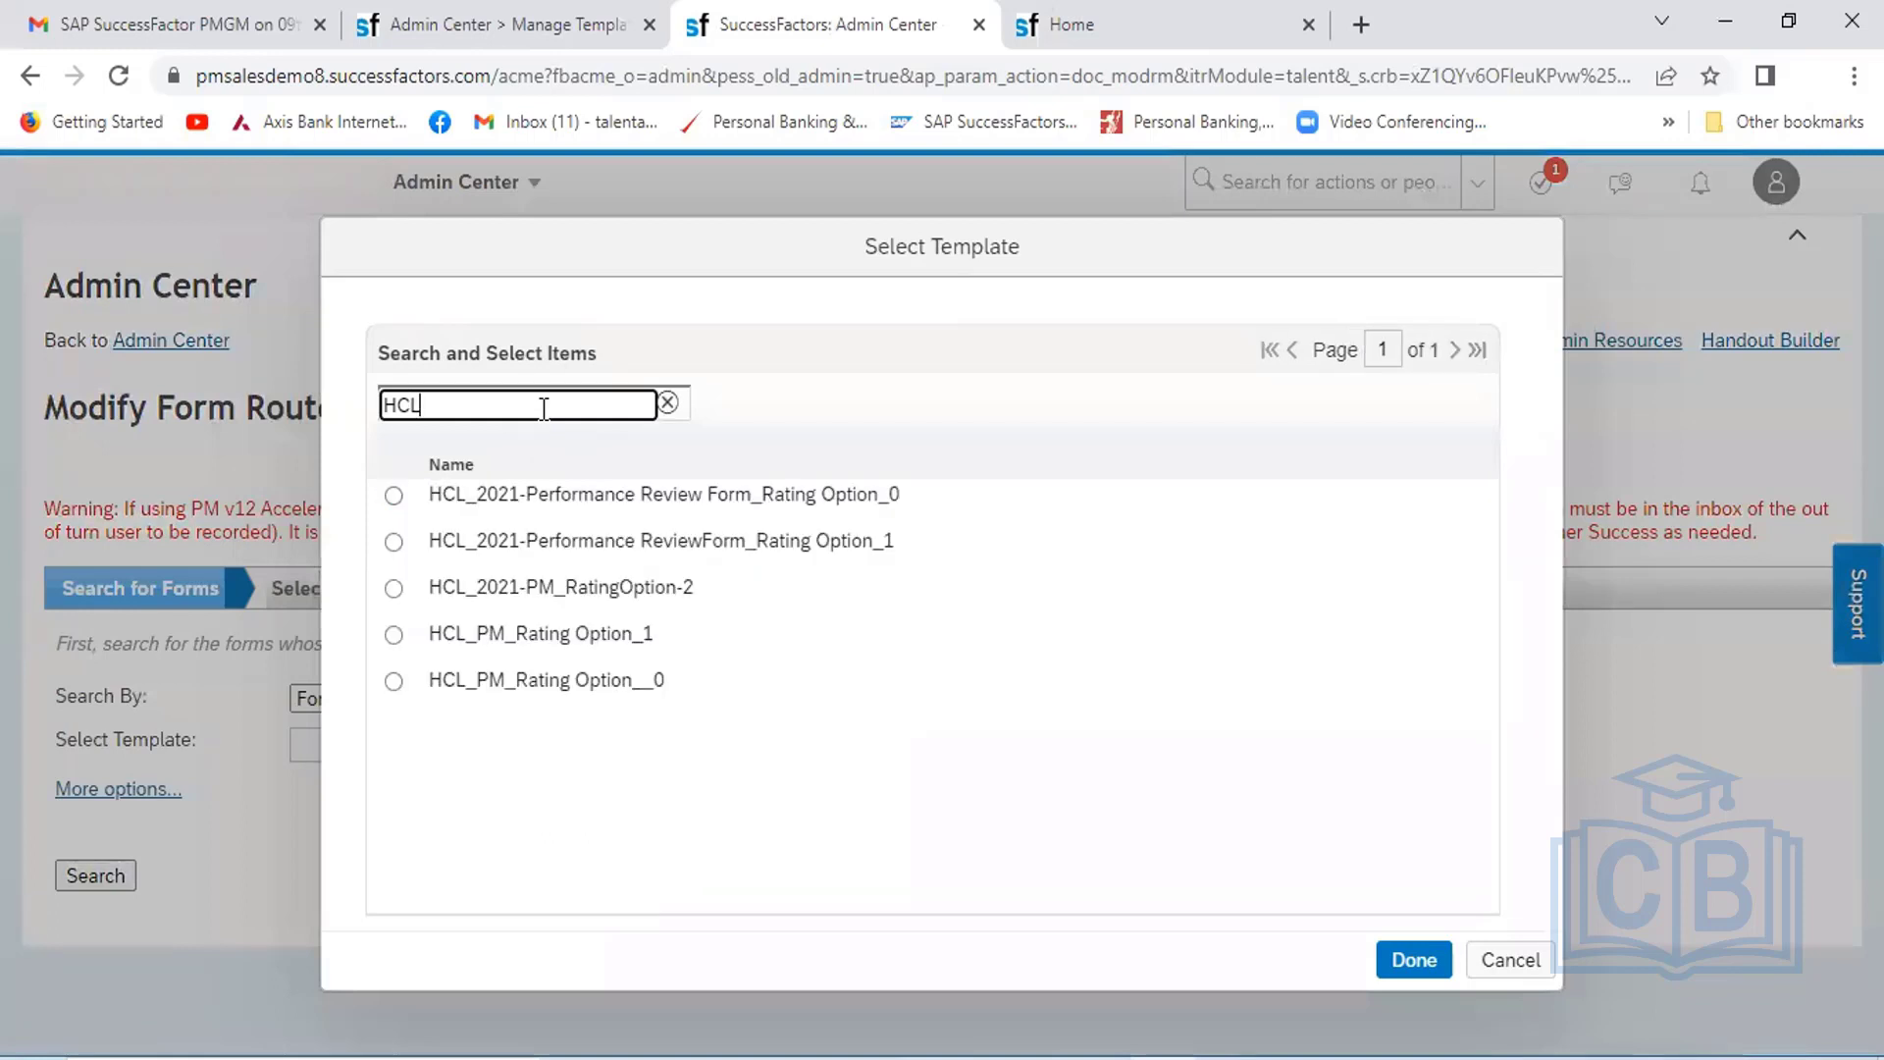
{"action": "left_click", "coordinate": [393, 496]}
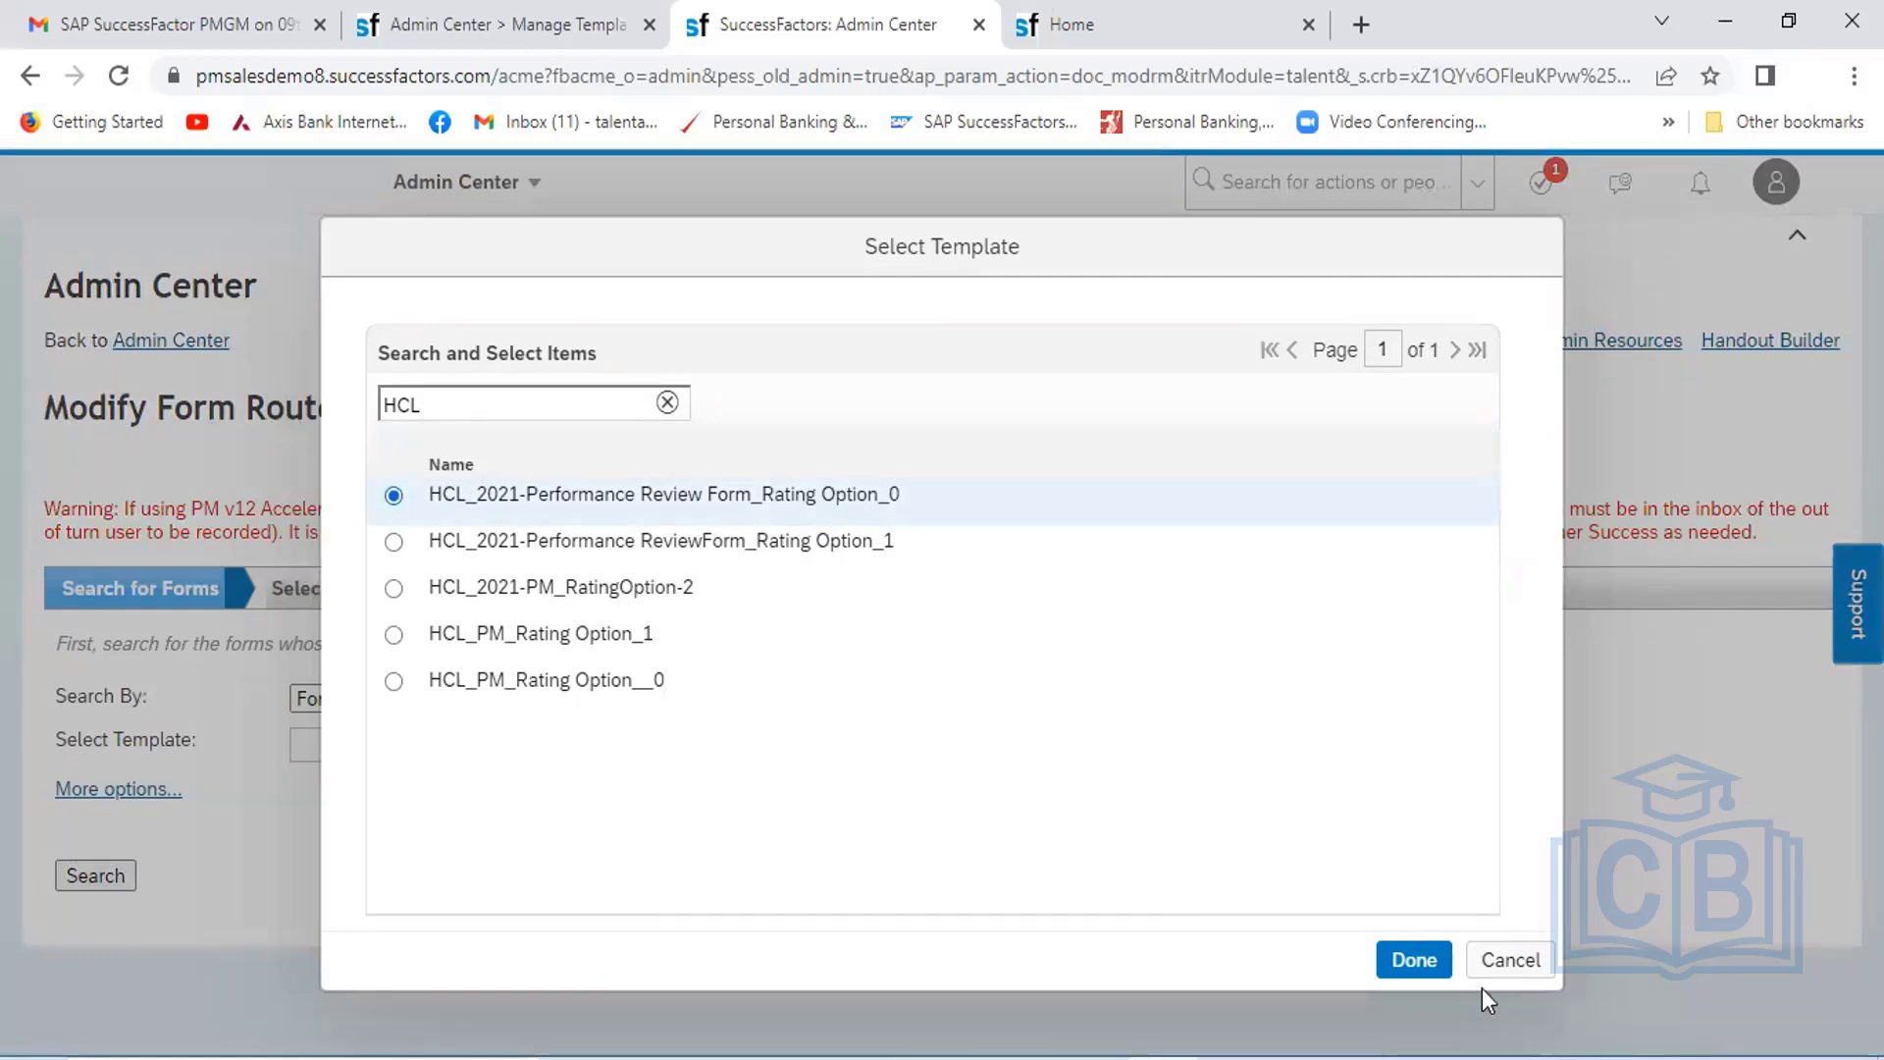
{"action": "left_click", "coordinate": [1413, 958]}
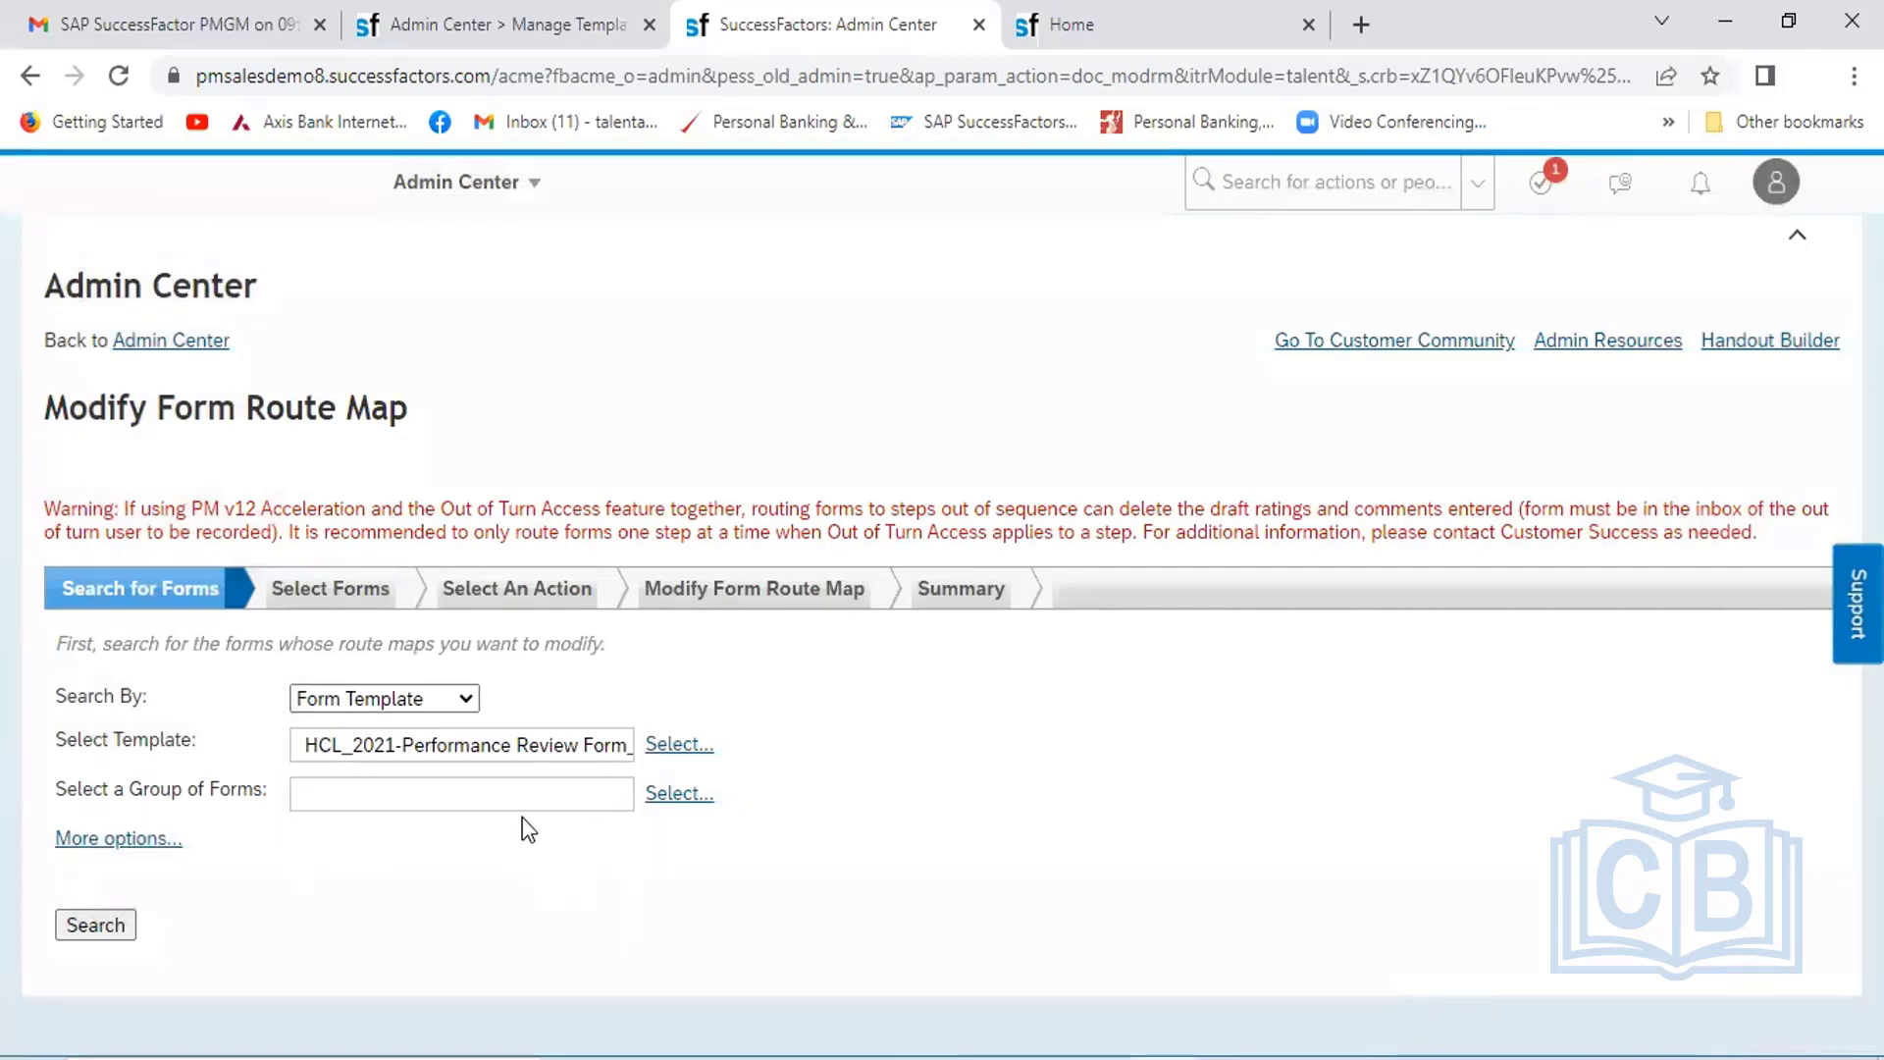
{"action": "left_click", "coordinate": [94, 924]}
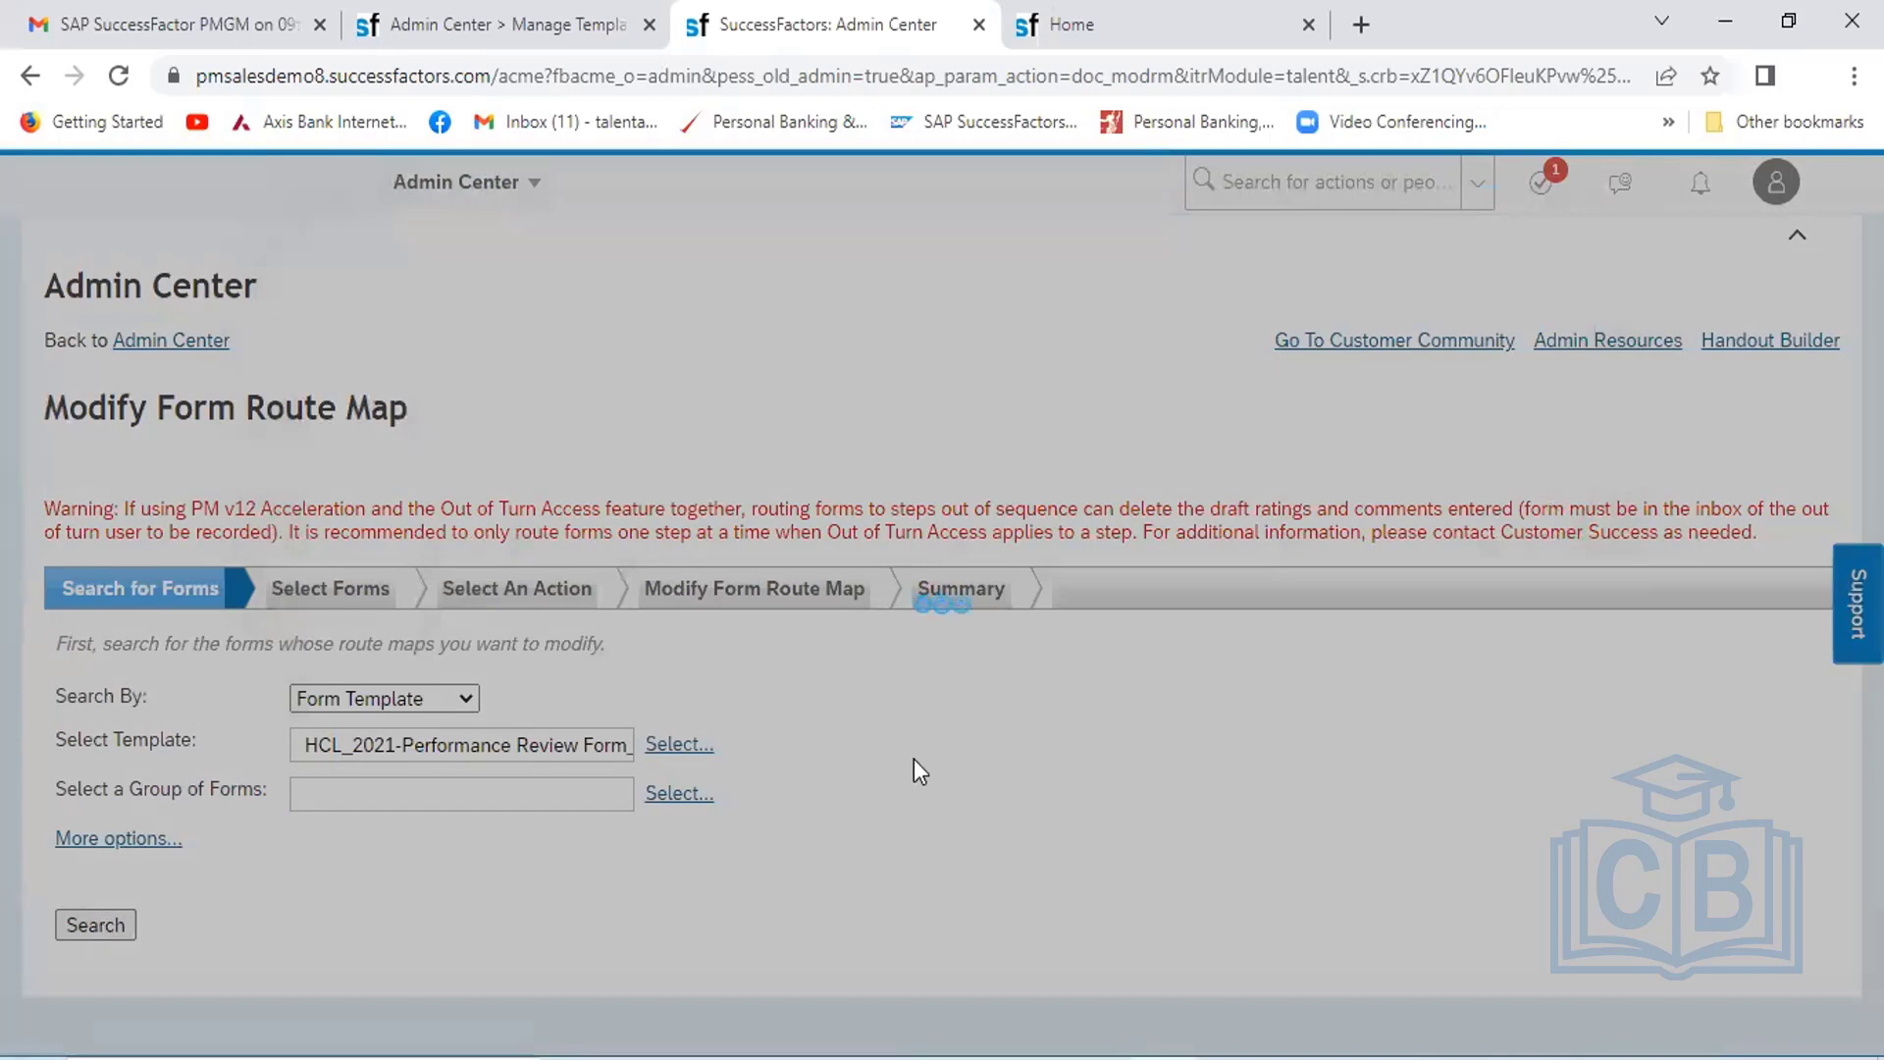
{"action": "scroll", "coordinate": [1175, 722], "scroll_direction": "down", "scroll_amount": 5}
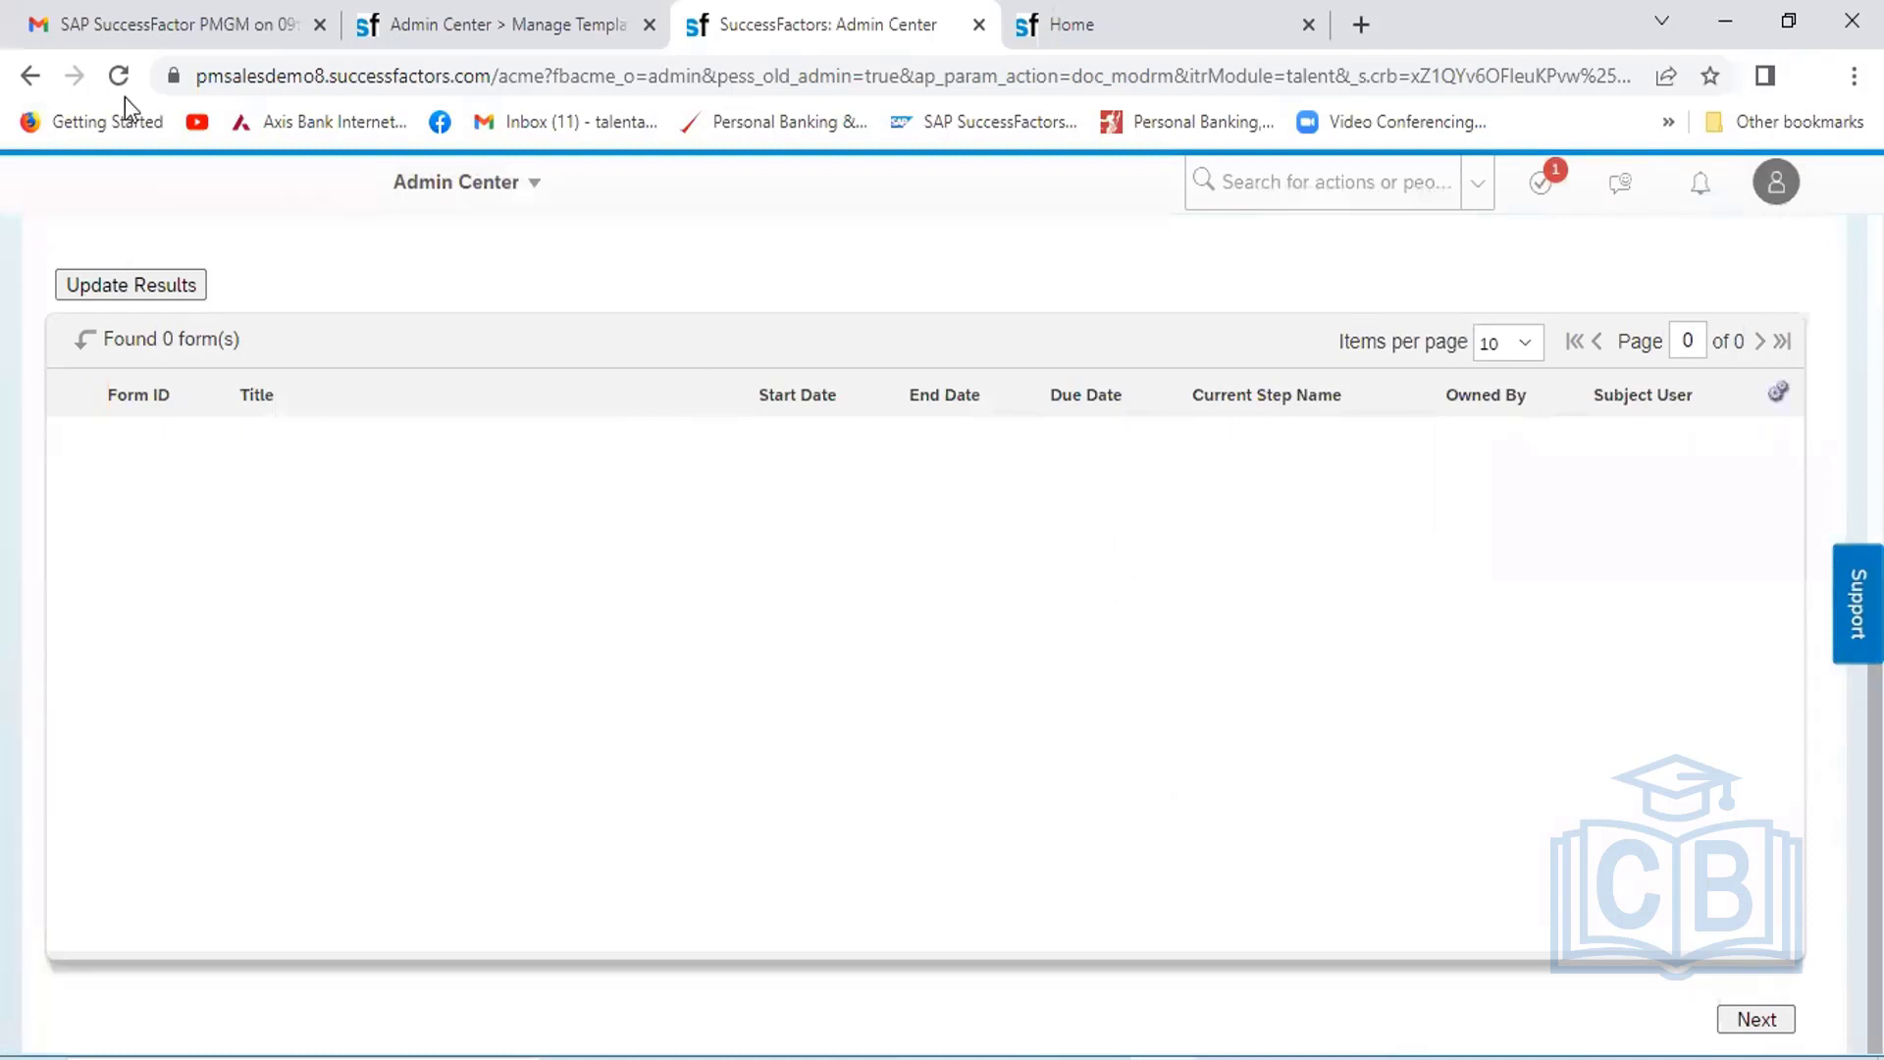
Leave the template search results and reopen Modify Form Route Map from the Admin Center
{"action": "left_click", "coordinate": [30, 75]}
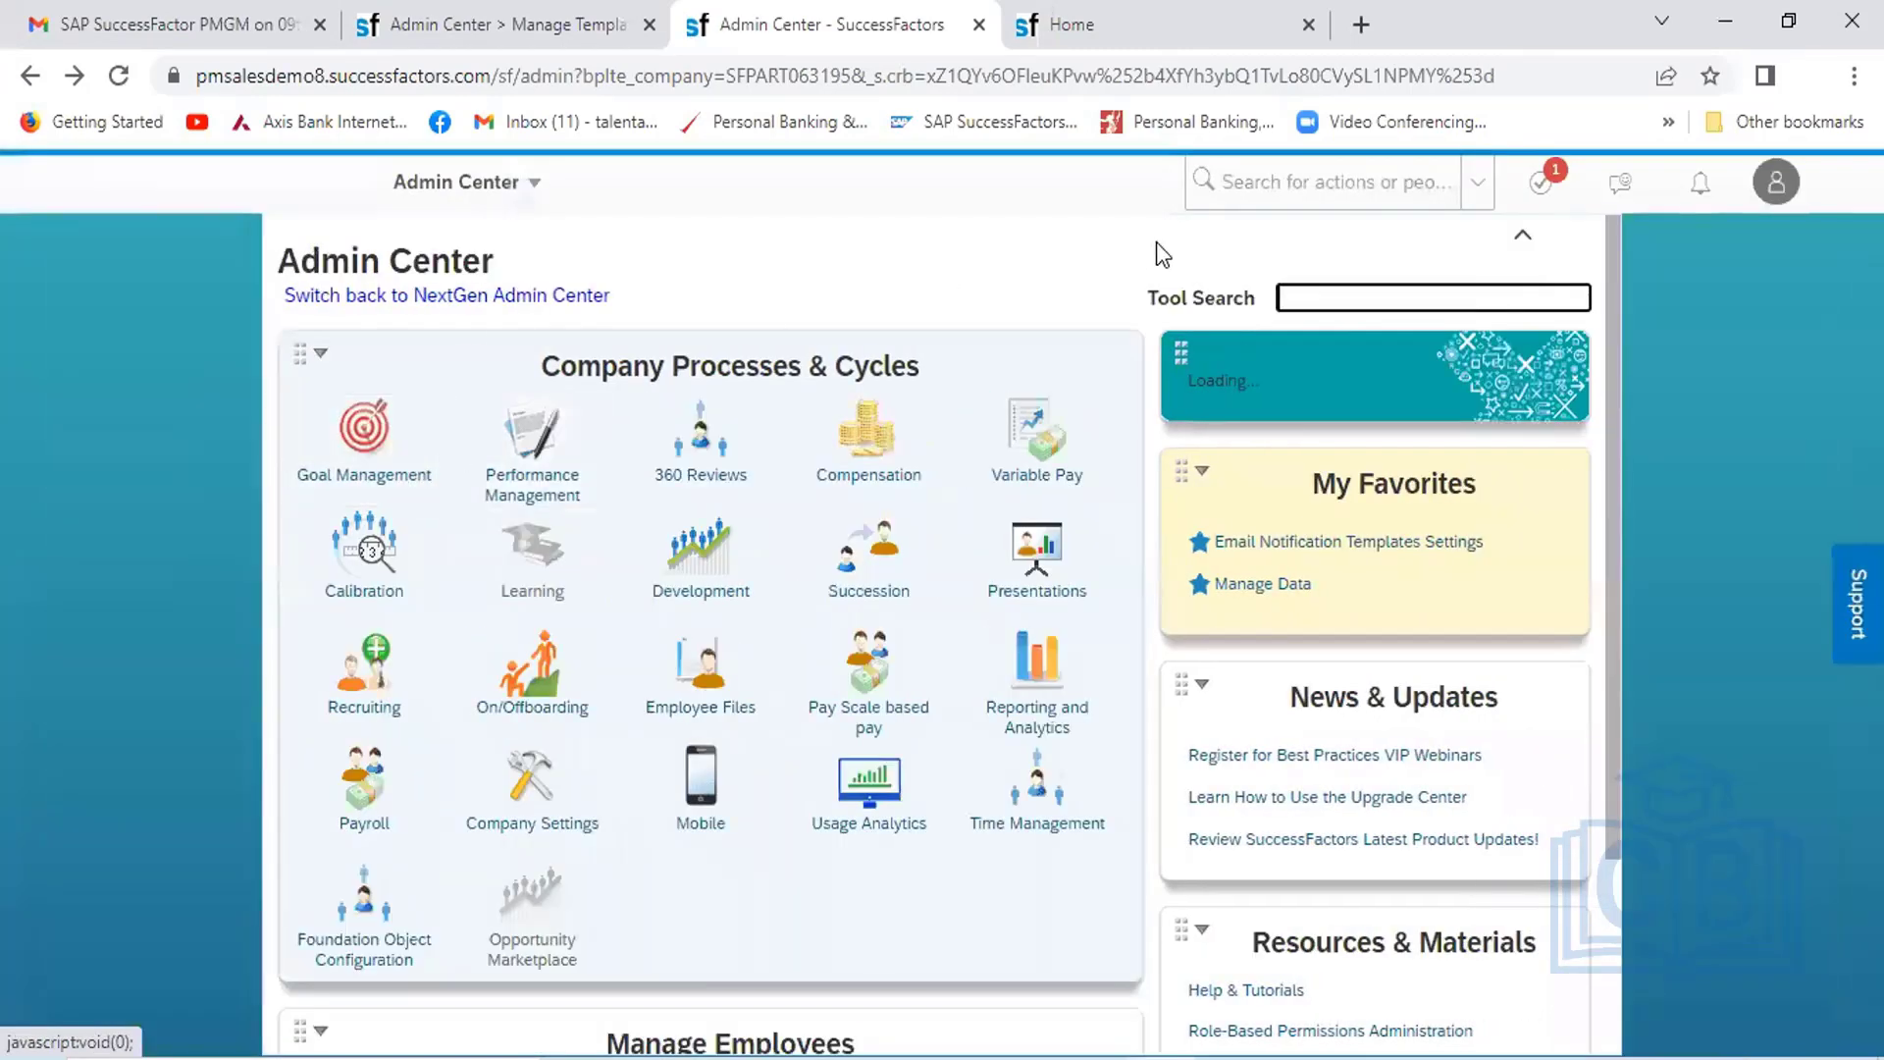
{"action": "left_click", "coordinate": [533, 469]}
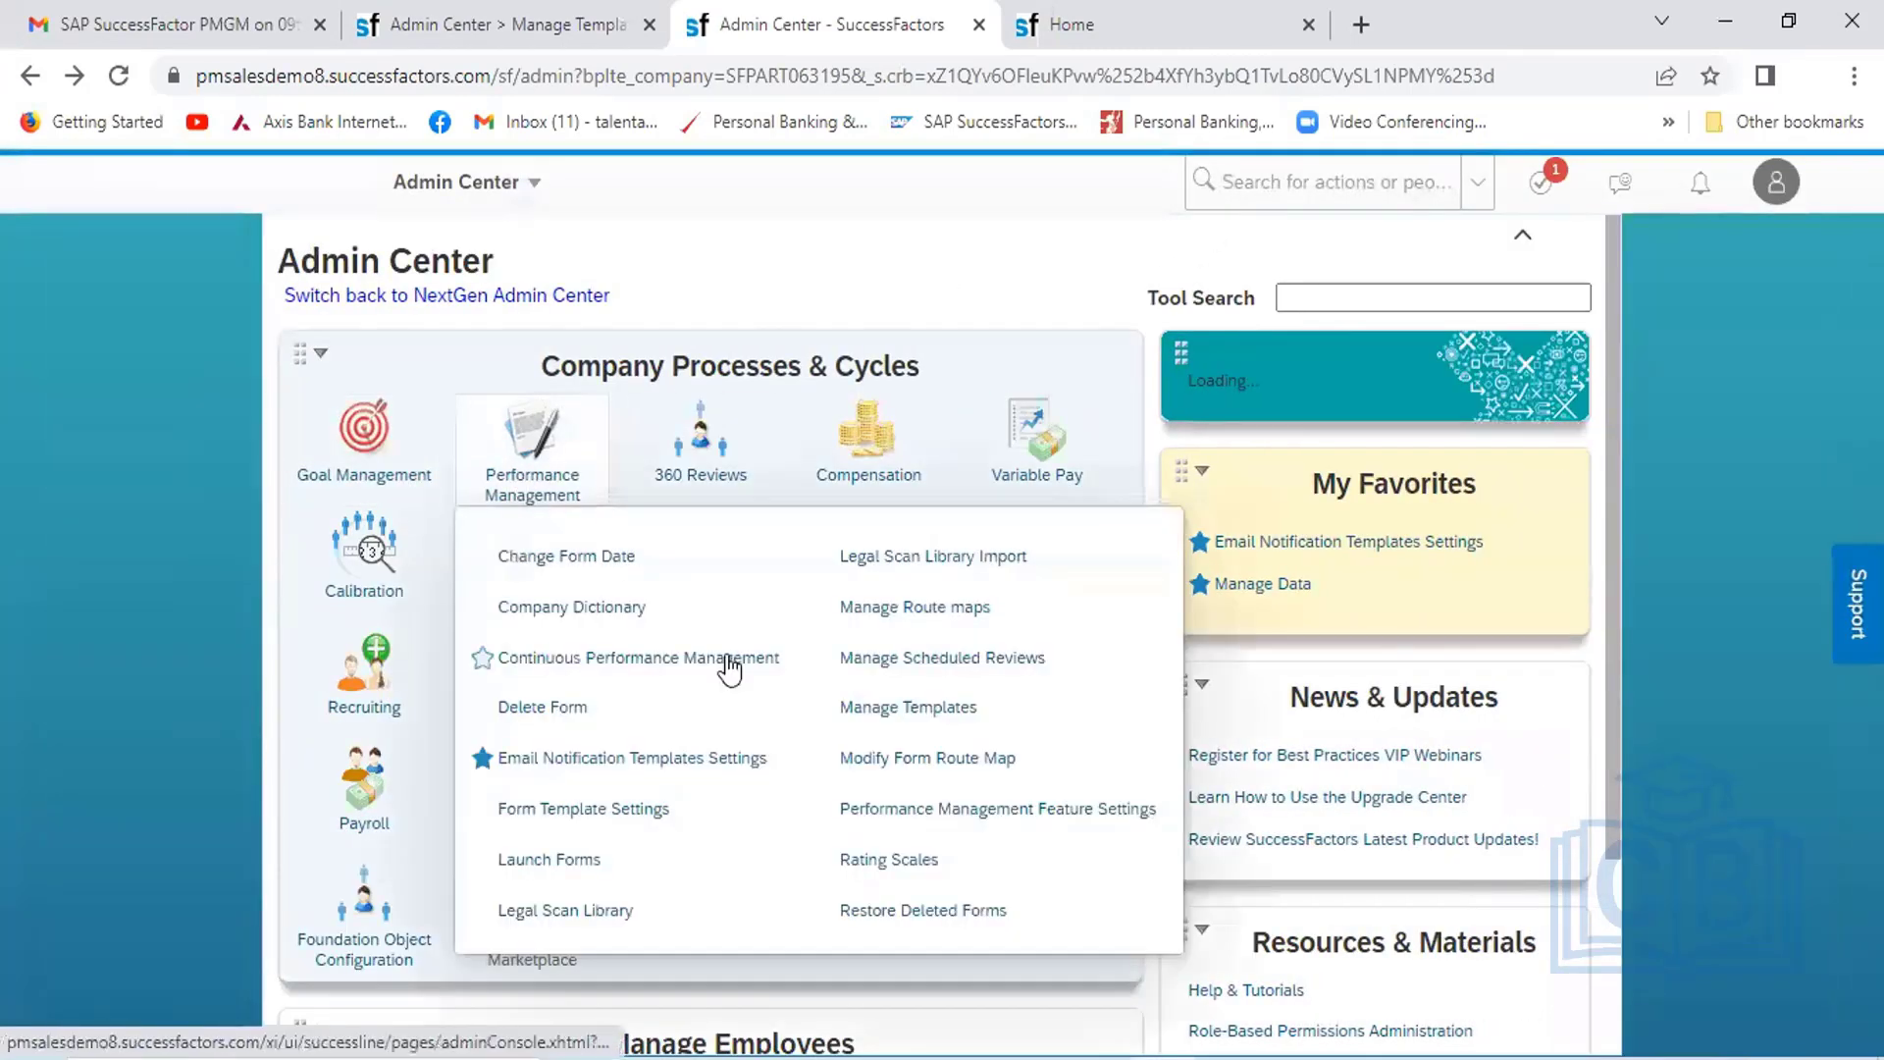
{"action": "left_click", "coordinate": [959, 763]}
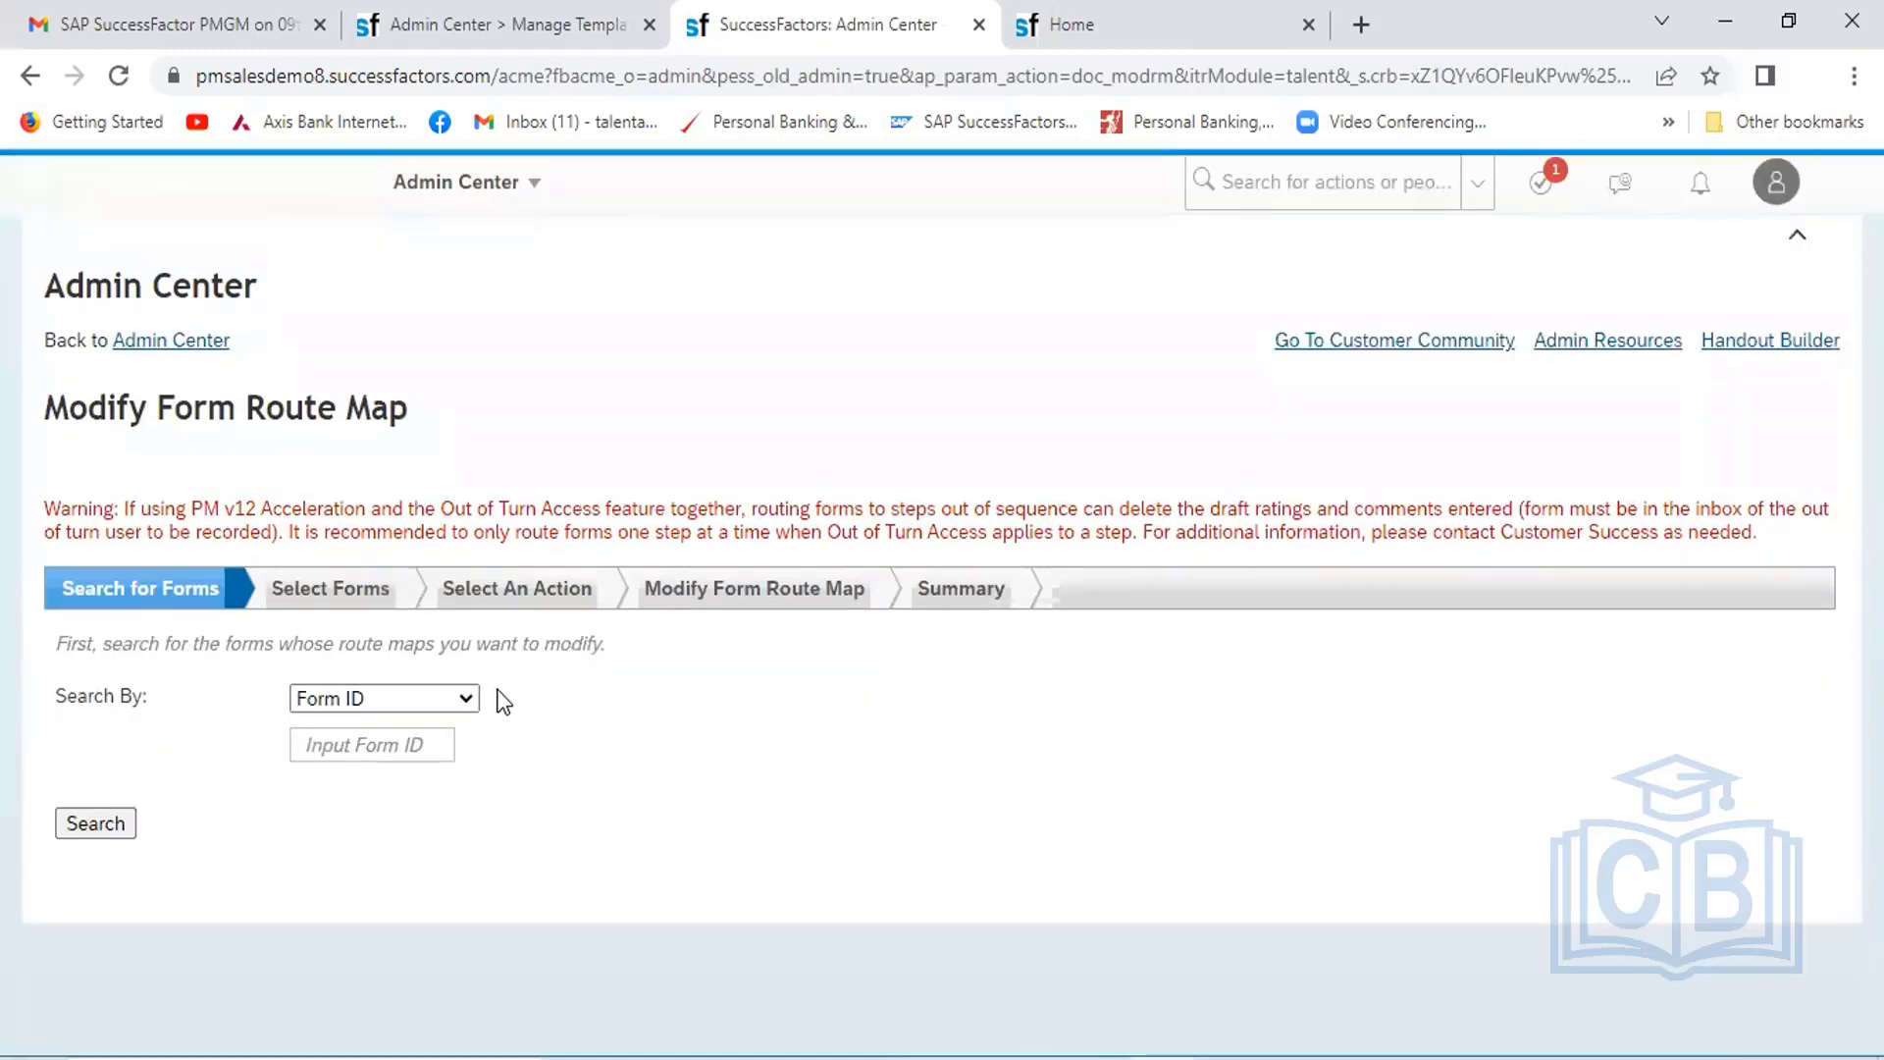
Search for forms by Subject User, entering the name of the employee who is SVP Operations & Maintenance
{"action": "left_click", "coordinate": [477, 697]}
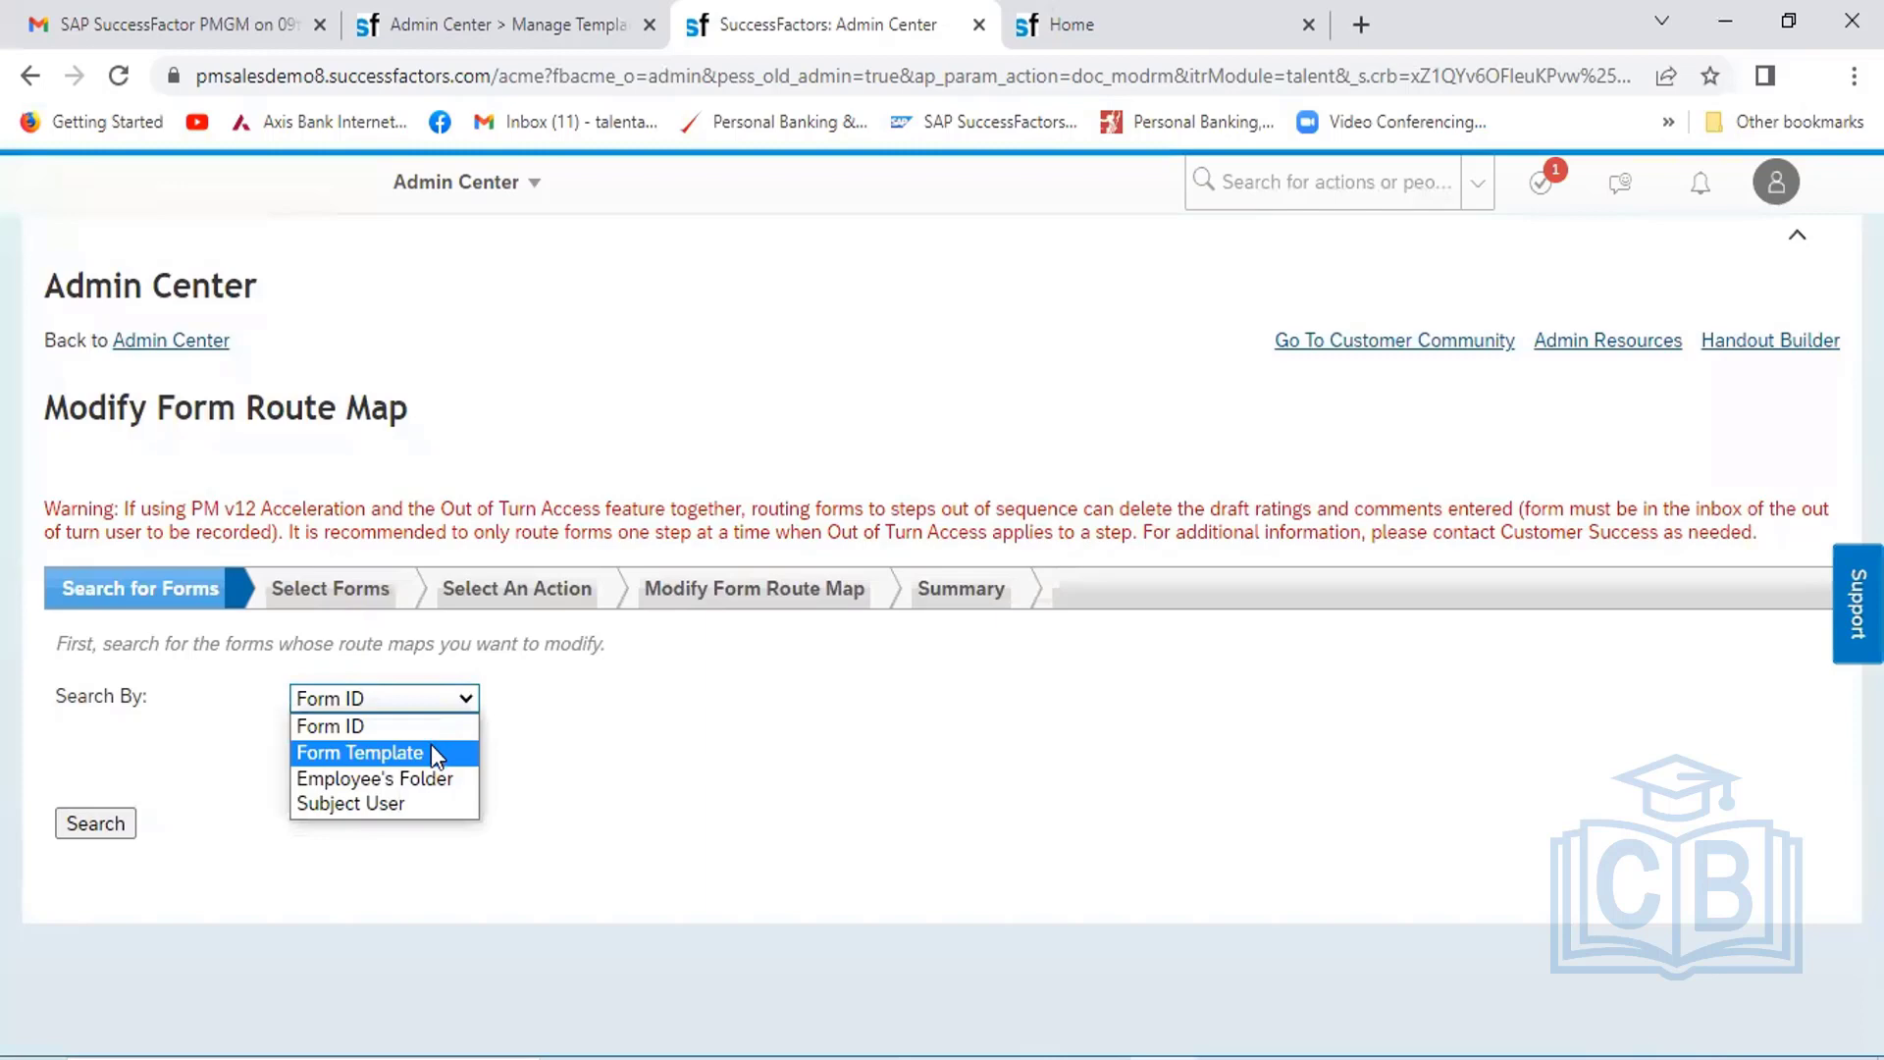
{"action": "left_click", "coordinate": [407, 803]}
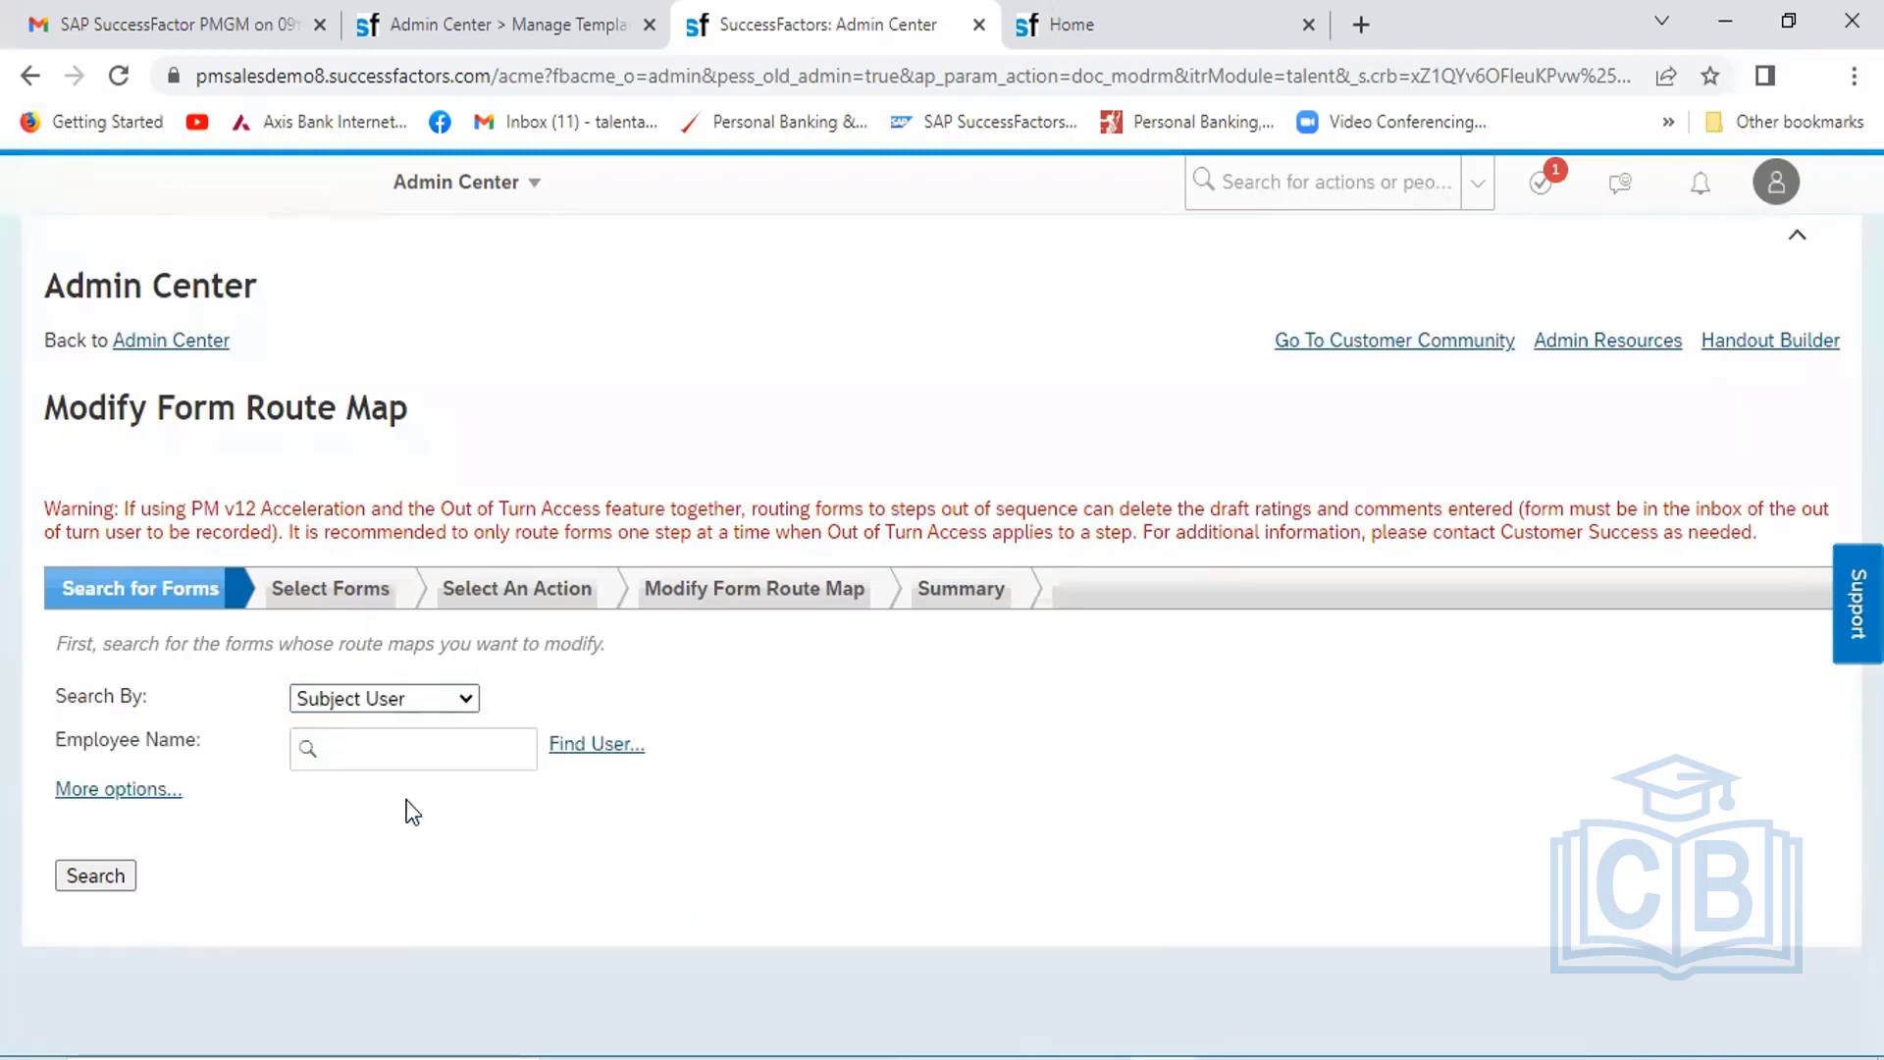
{"action": "left_click", "coordinate": [387, 745]}
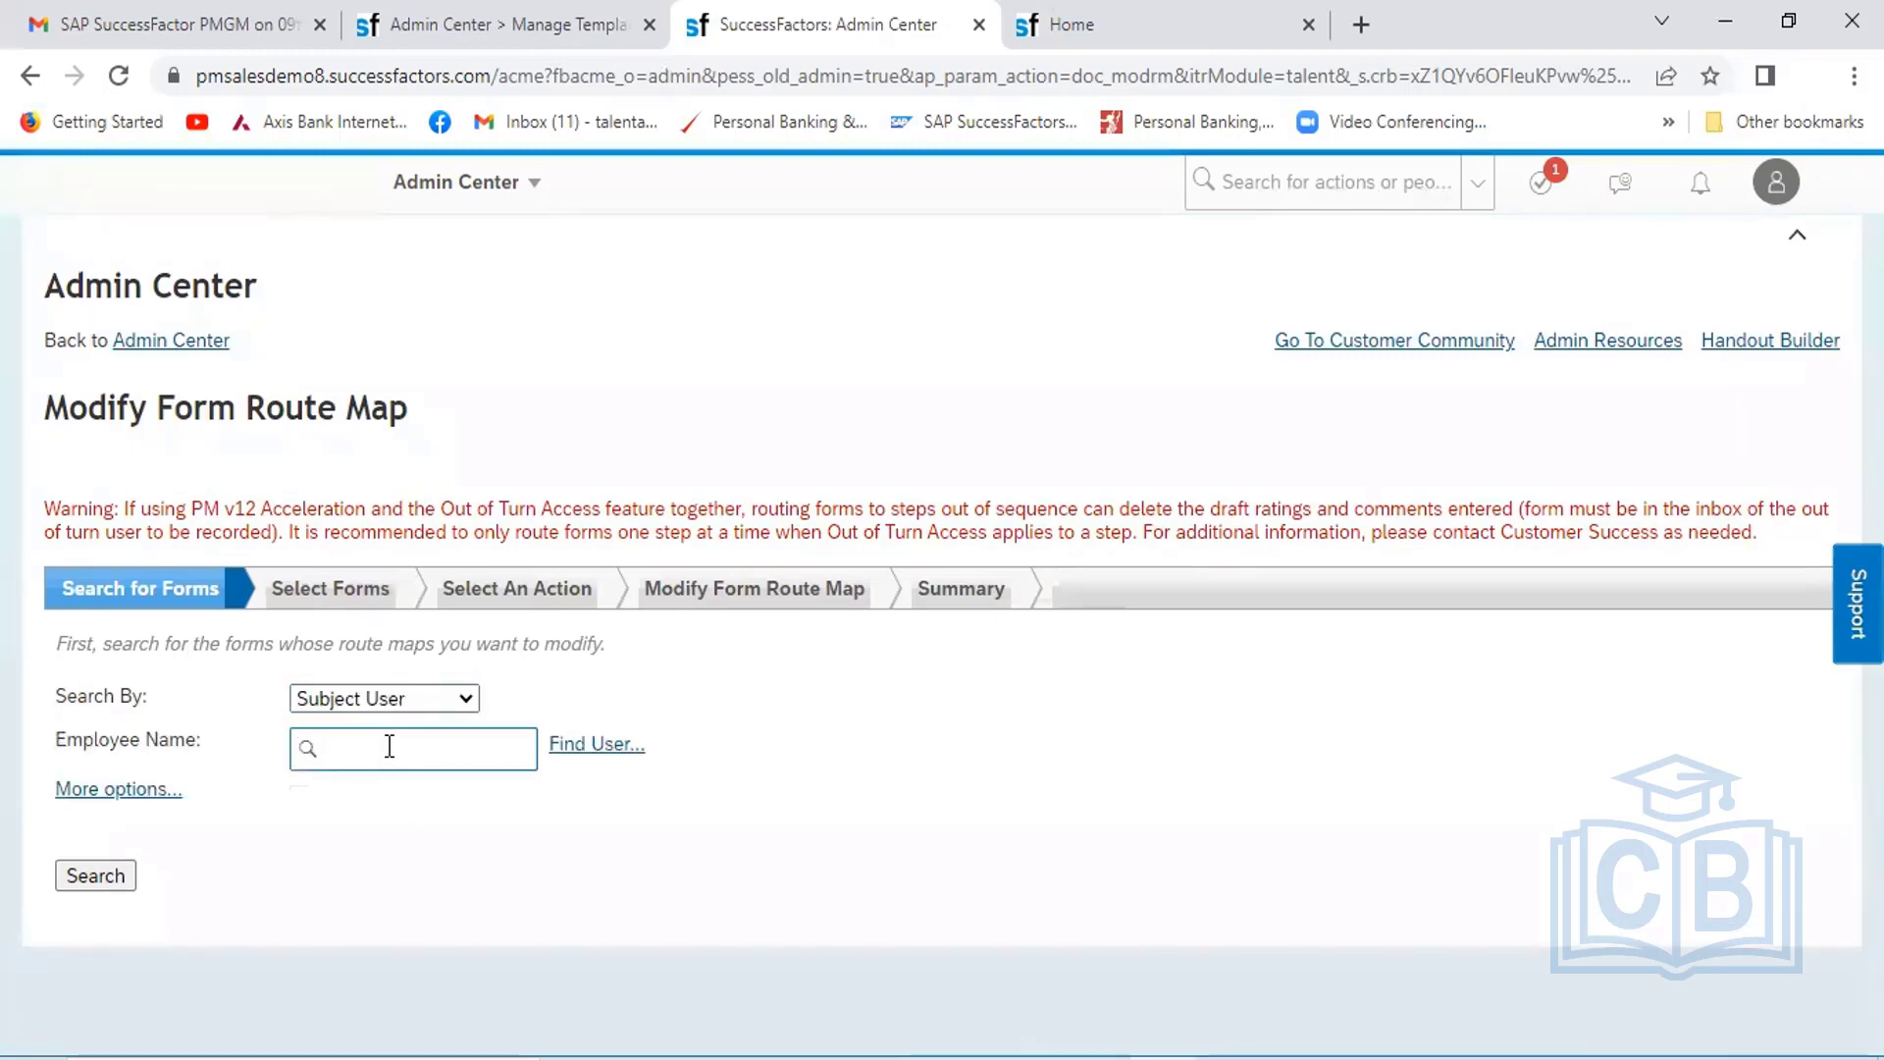
{"action": "type", "text": "Ahmad"}
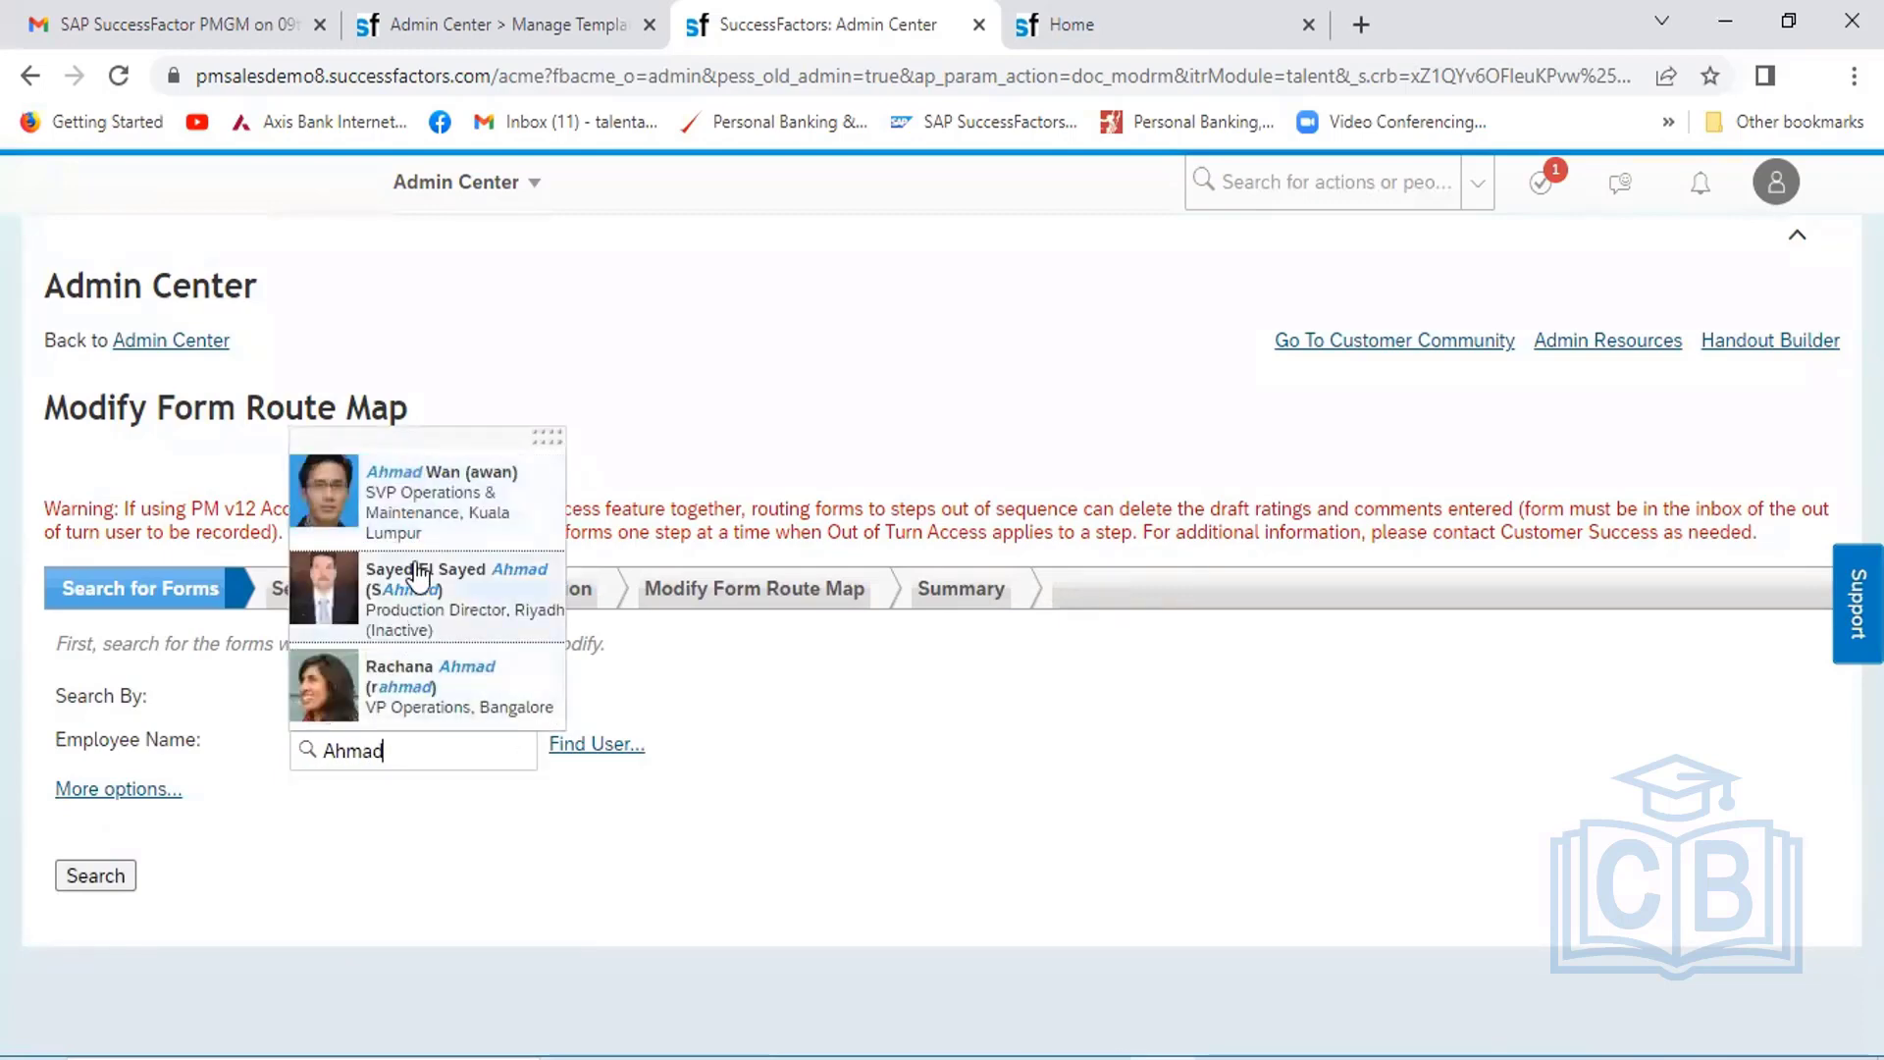
{"action": "left_click", "coordinate": [438, 514]}
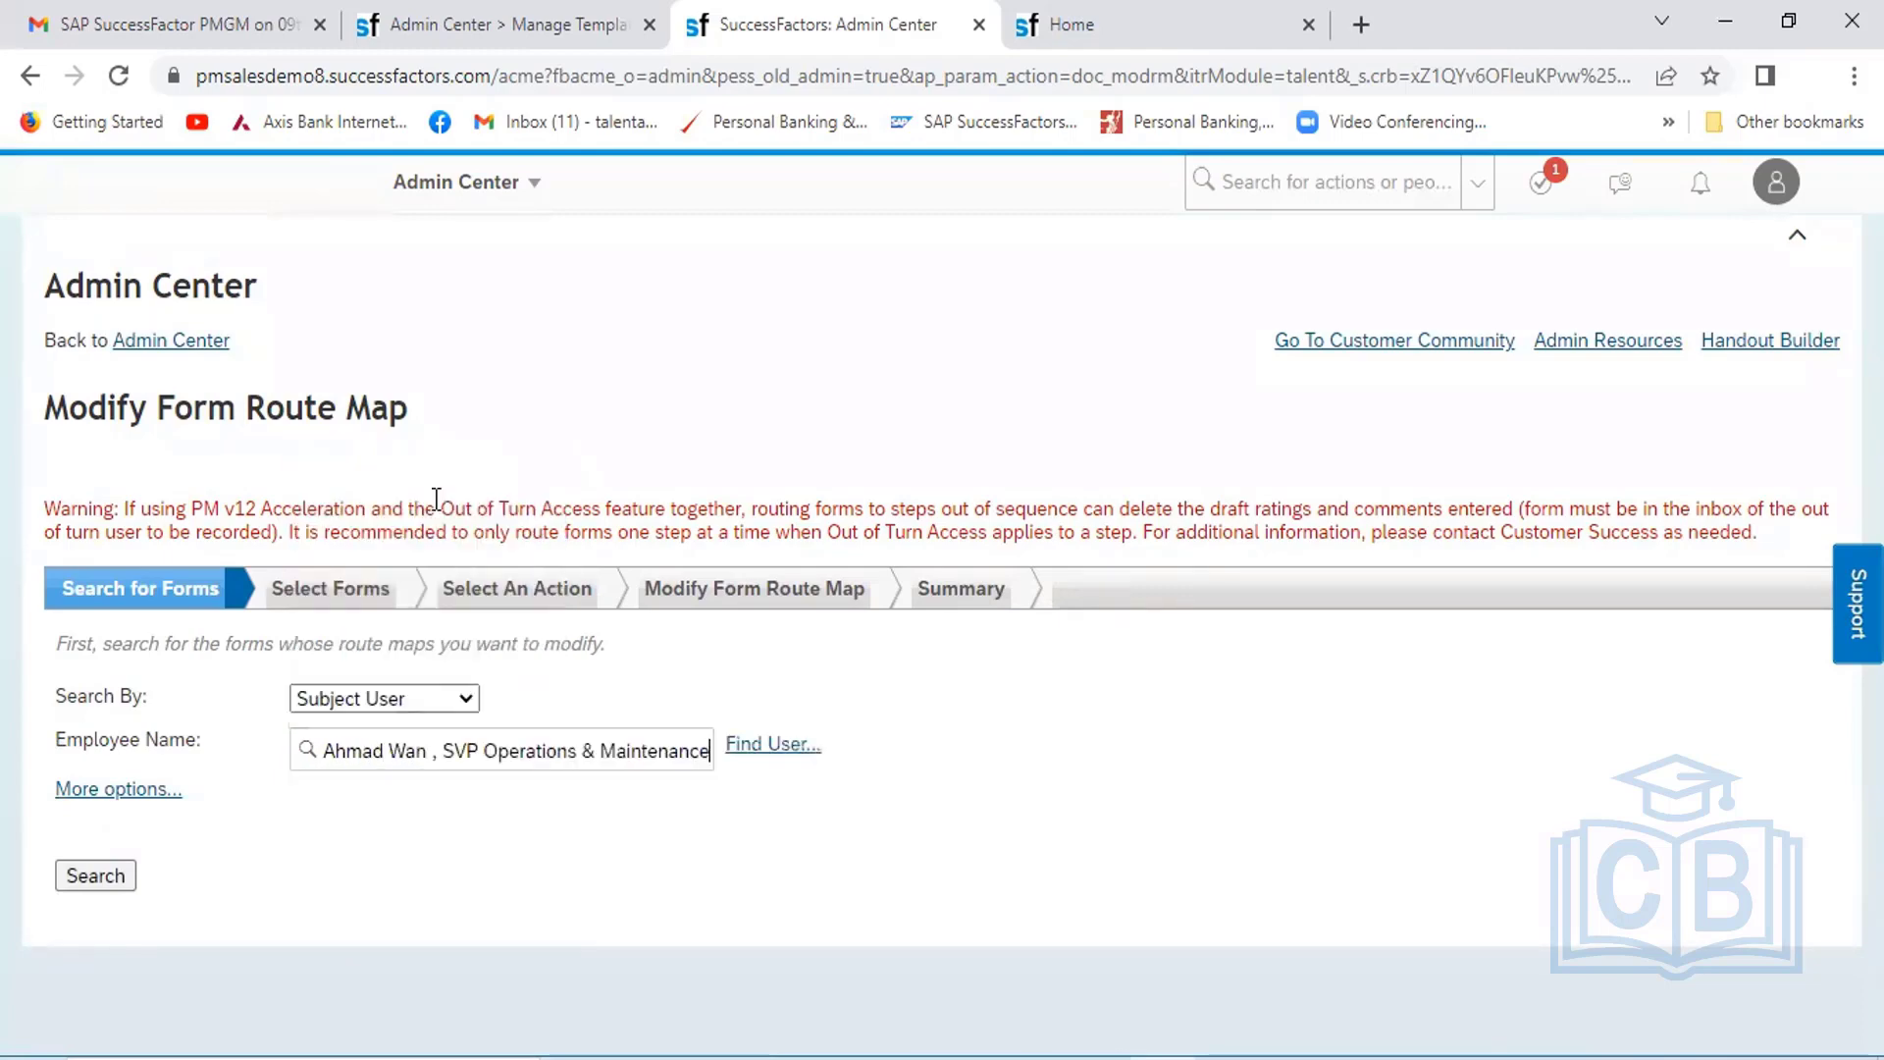
{"action": "left_click", "coordinate": [102, 868]}
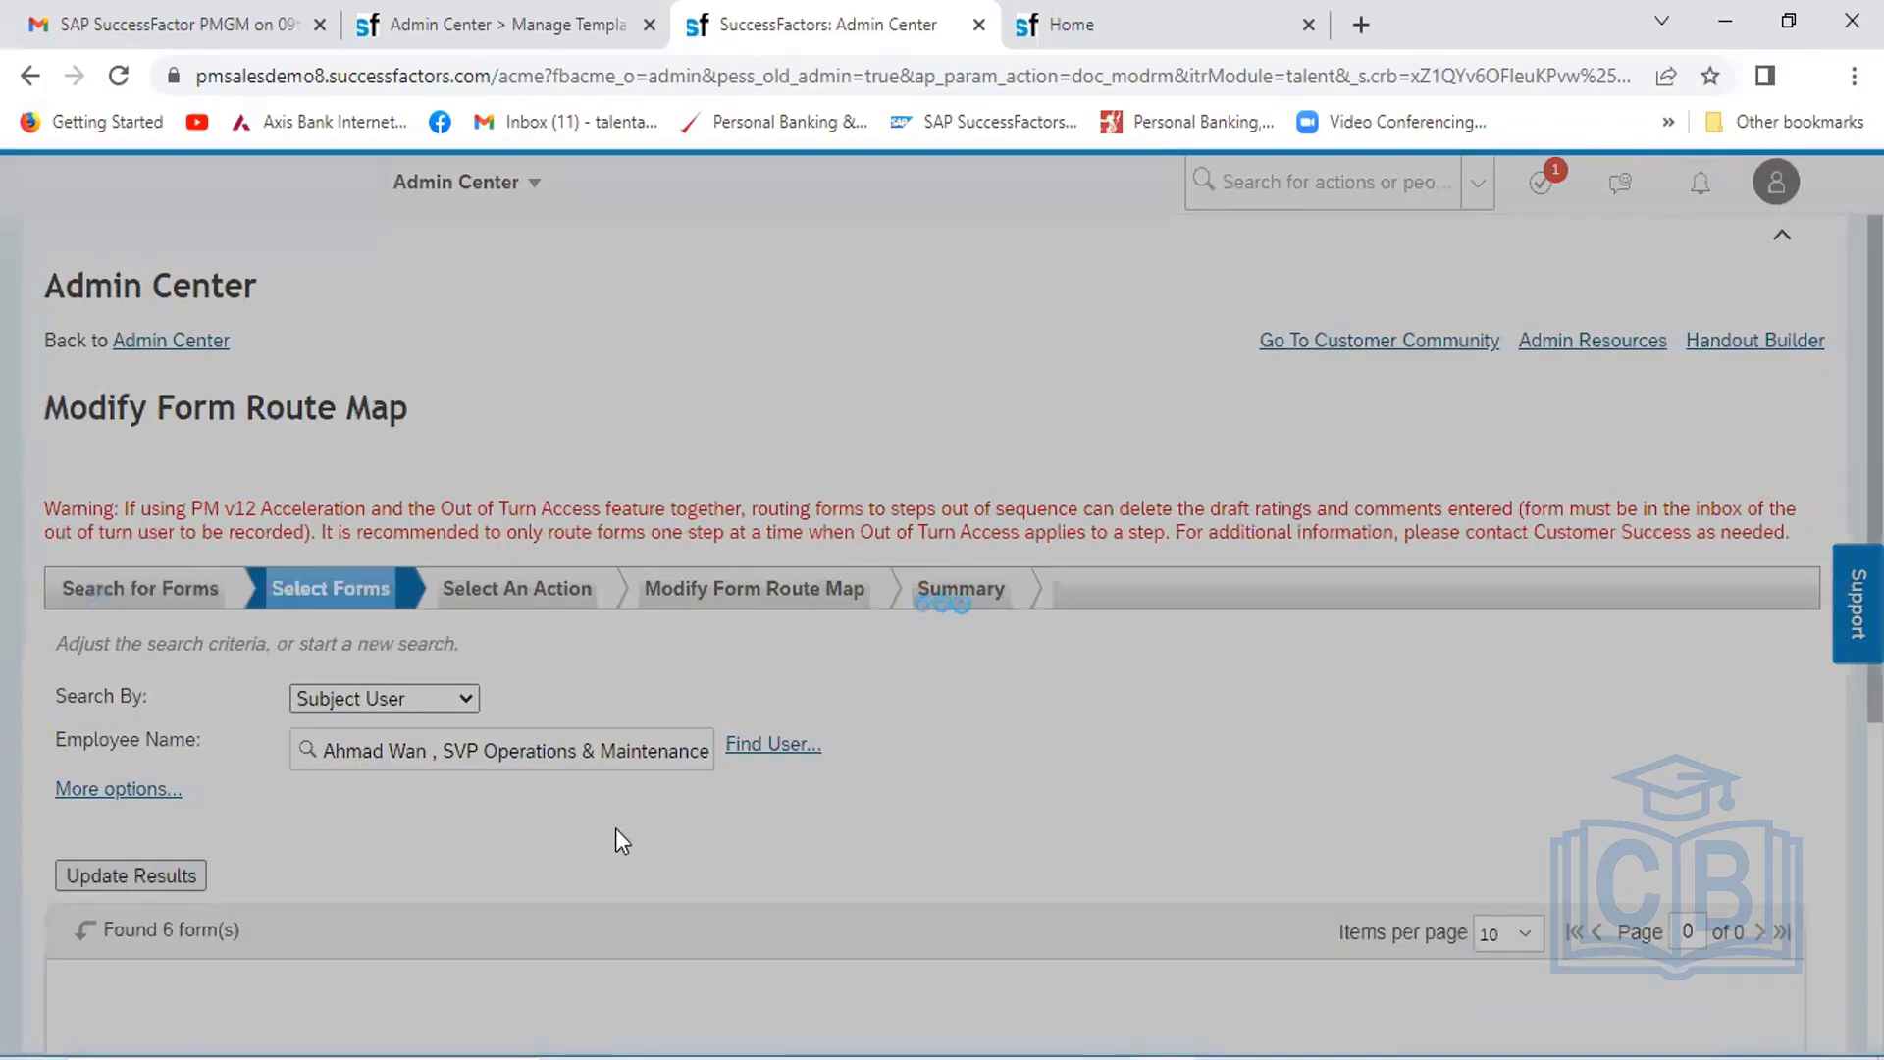
Select the employee's completed HCL_2021-Performance ReviewForm_Rating Option_0 form and review the stages of its route map
{"action": "scroll", "coordinate": [944, 764], "scroll_direction": "down", "scroll_amount": 5}
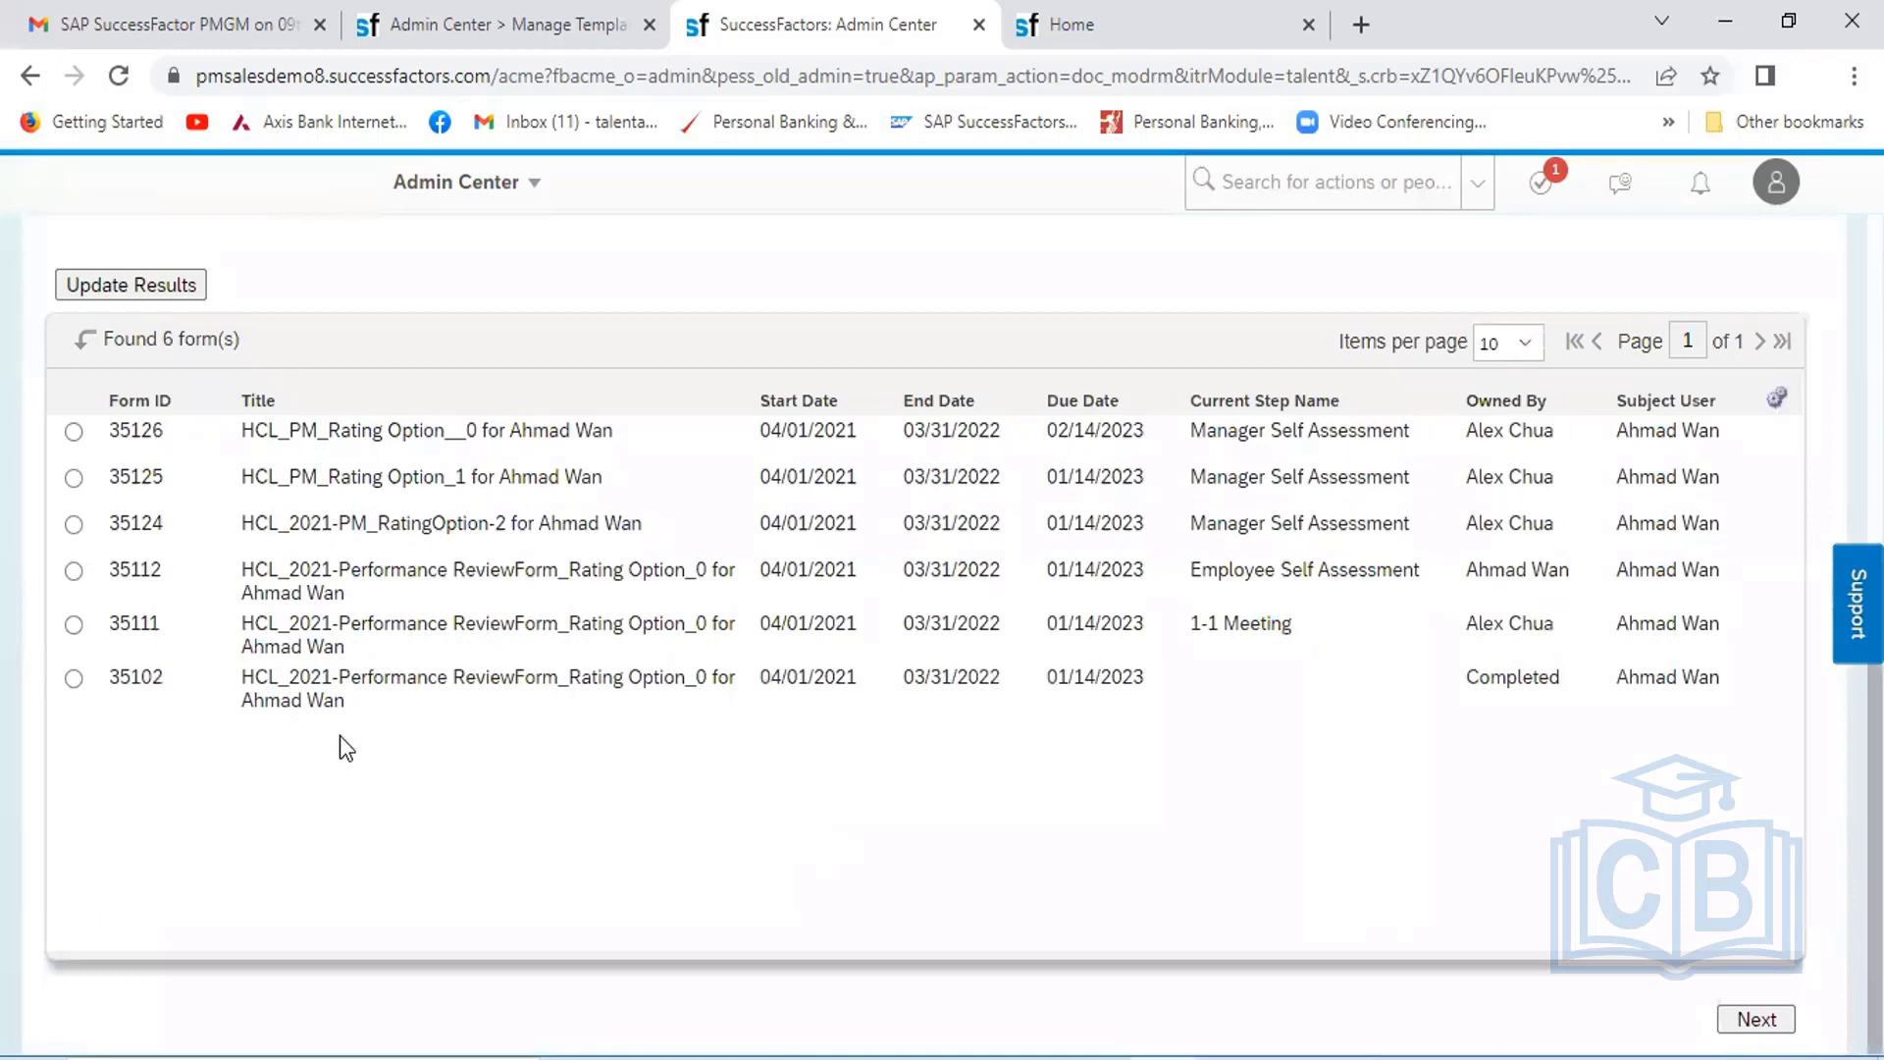
{"action": "left_click", "coordinate": [73, 679]}
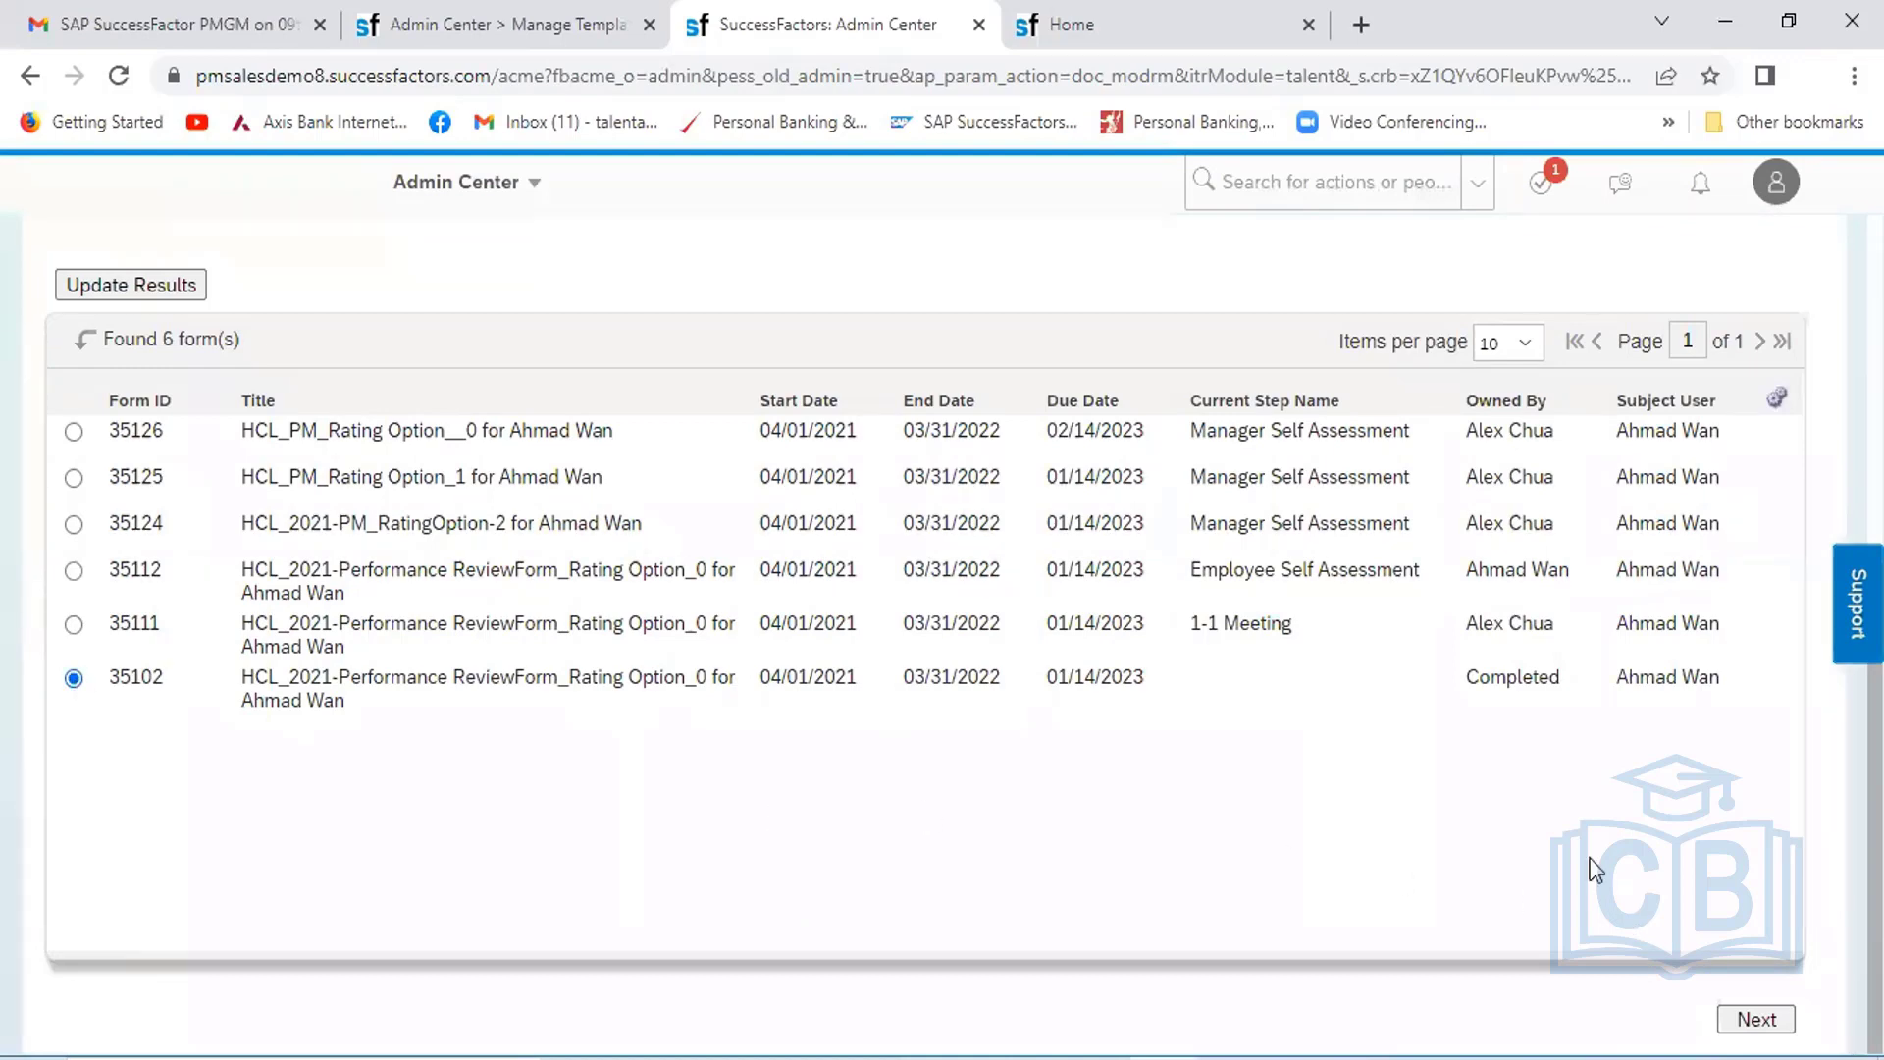
{"action": "left_click", "coordinate": [1756, 1019]}
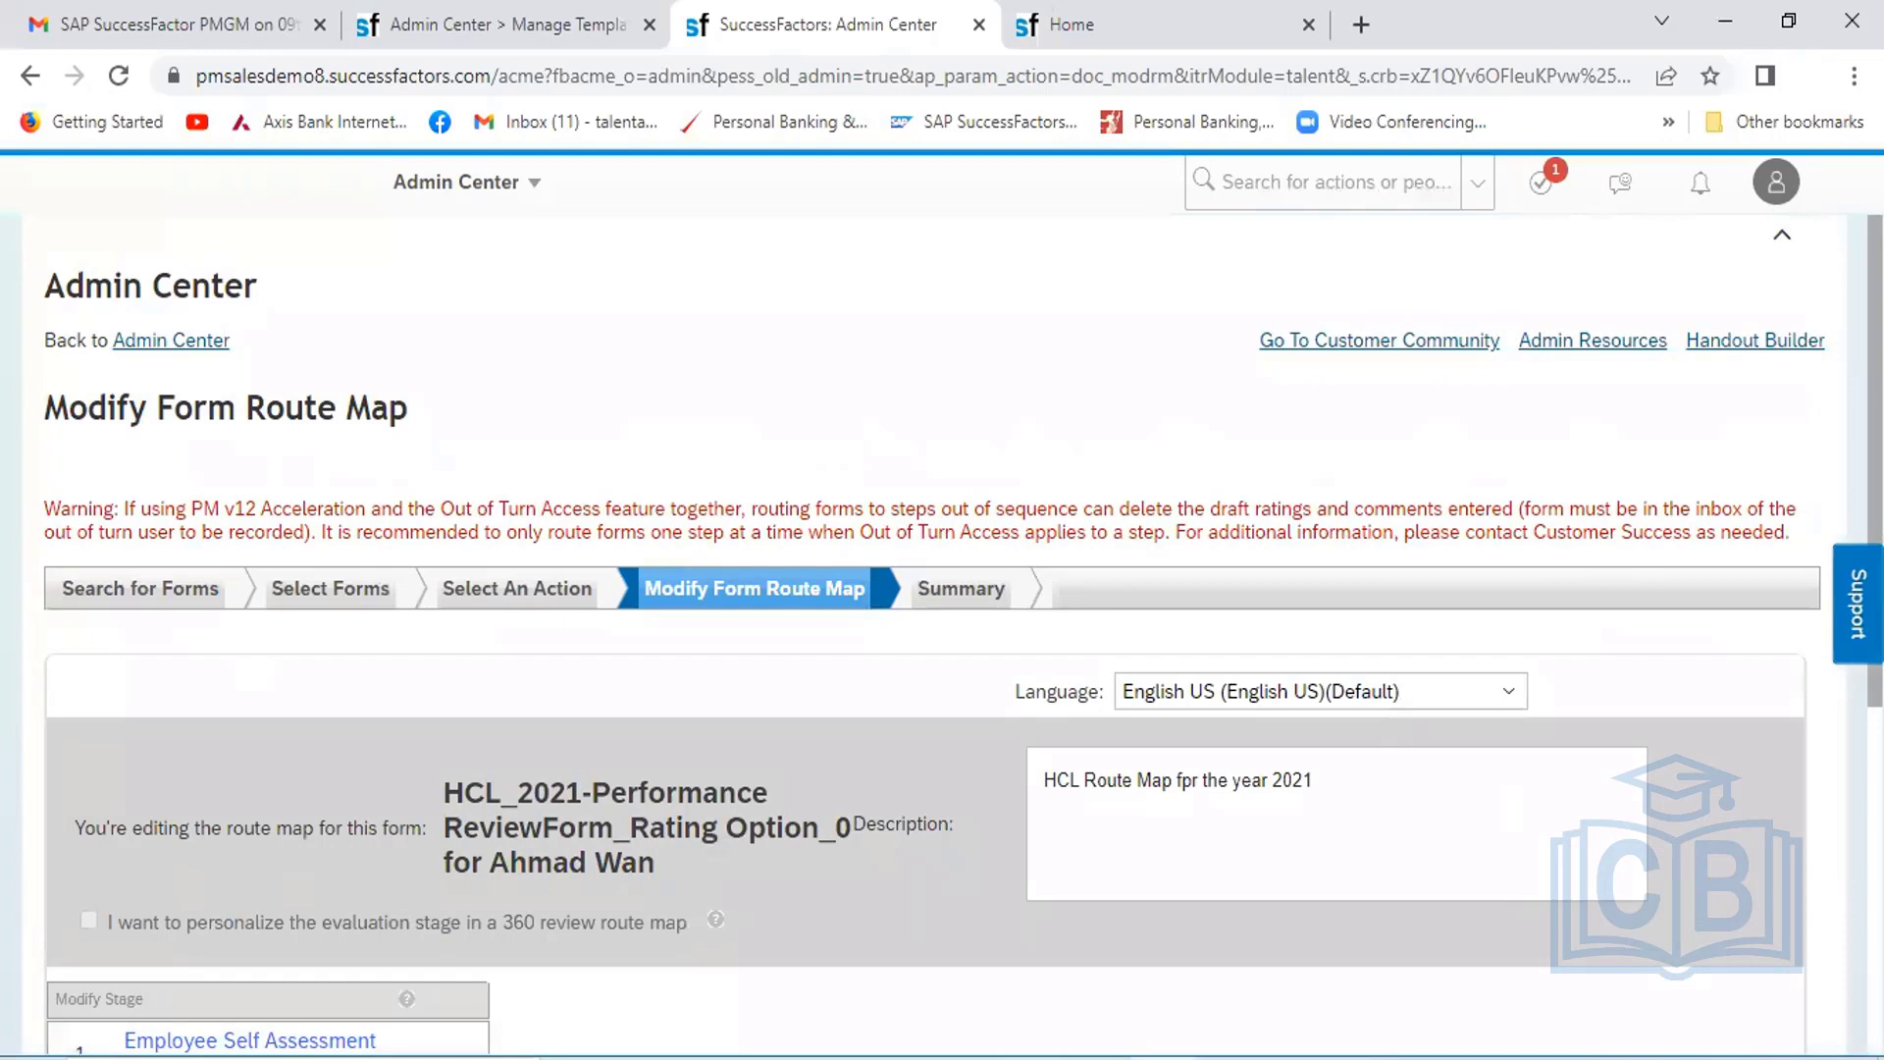
{"action": "scroll", "coordinate": [942, 628], "scroll_direction": "down", "scroll_amount": 5}
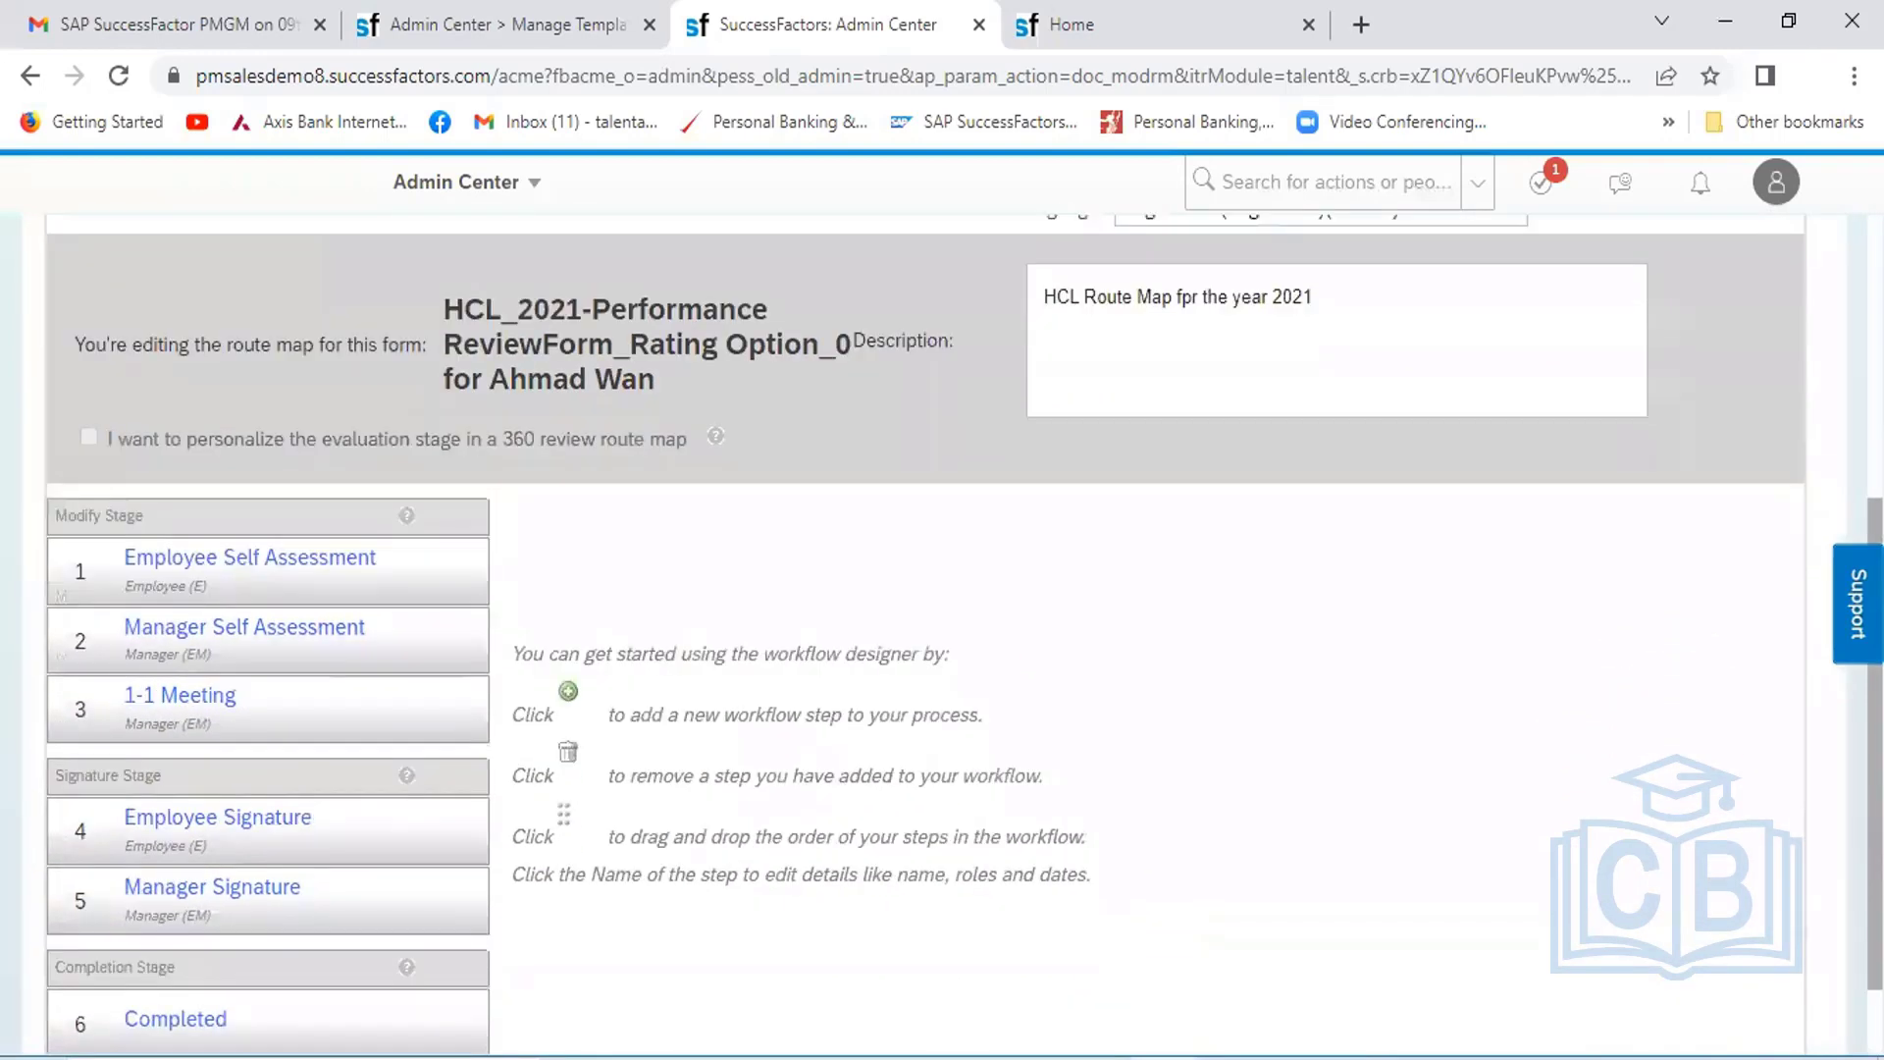
{"action": "scroll", "coordinate": [941, 628], "scroll_direction": "down", "scroll_amount": 1}
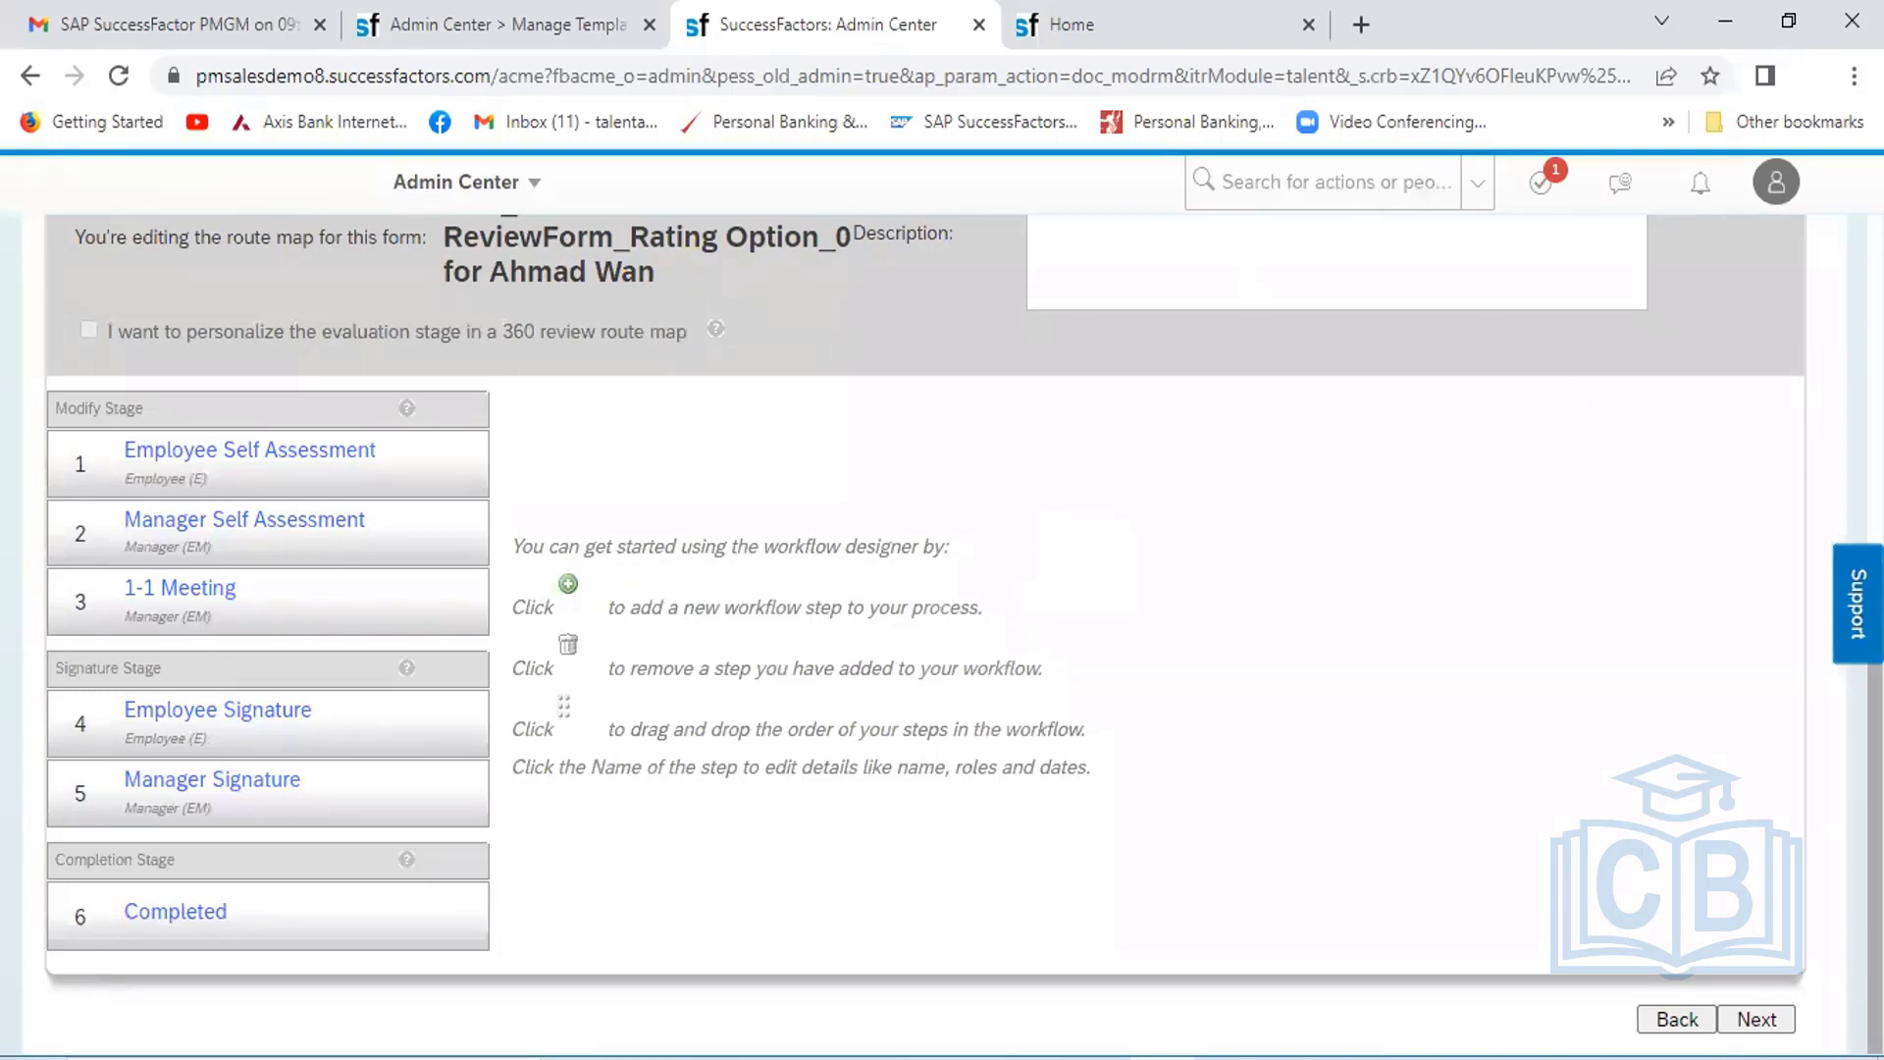
{"action": "scroll", "coordinate": [941, 628], "scroll_direction": "up", "scroll_amount": 5}
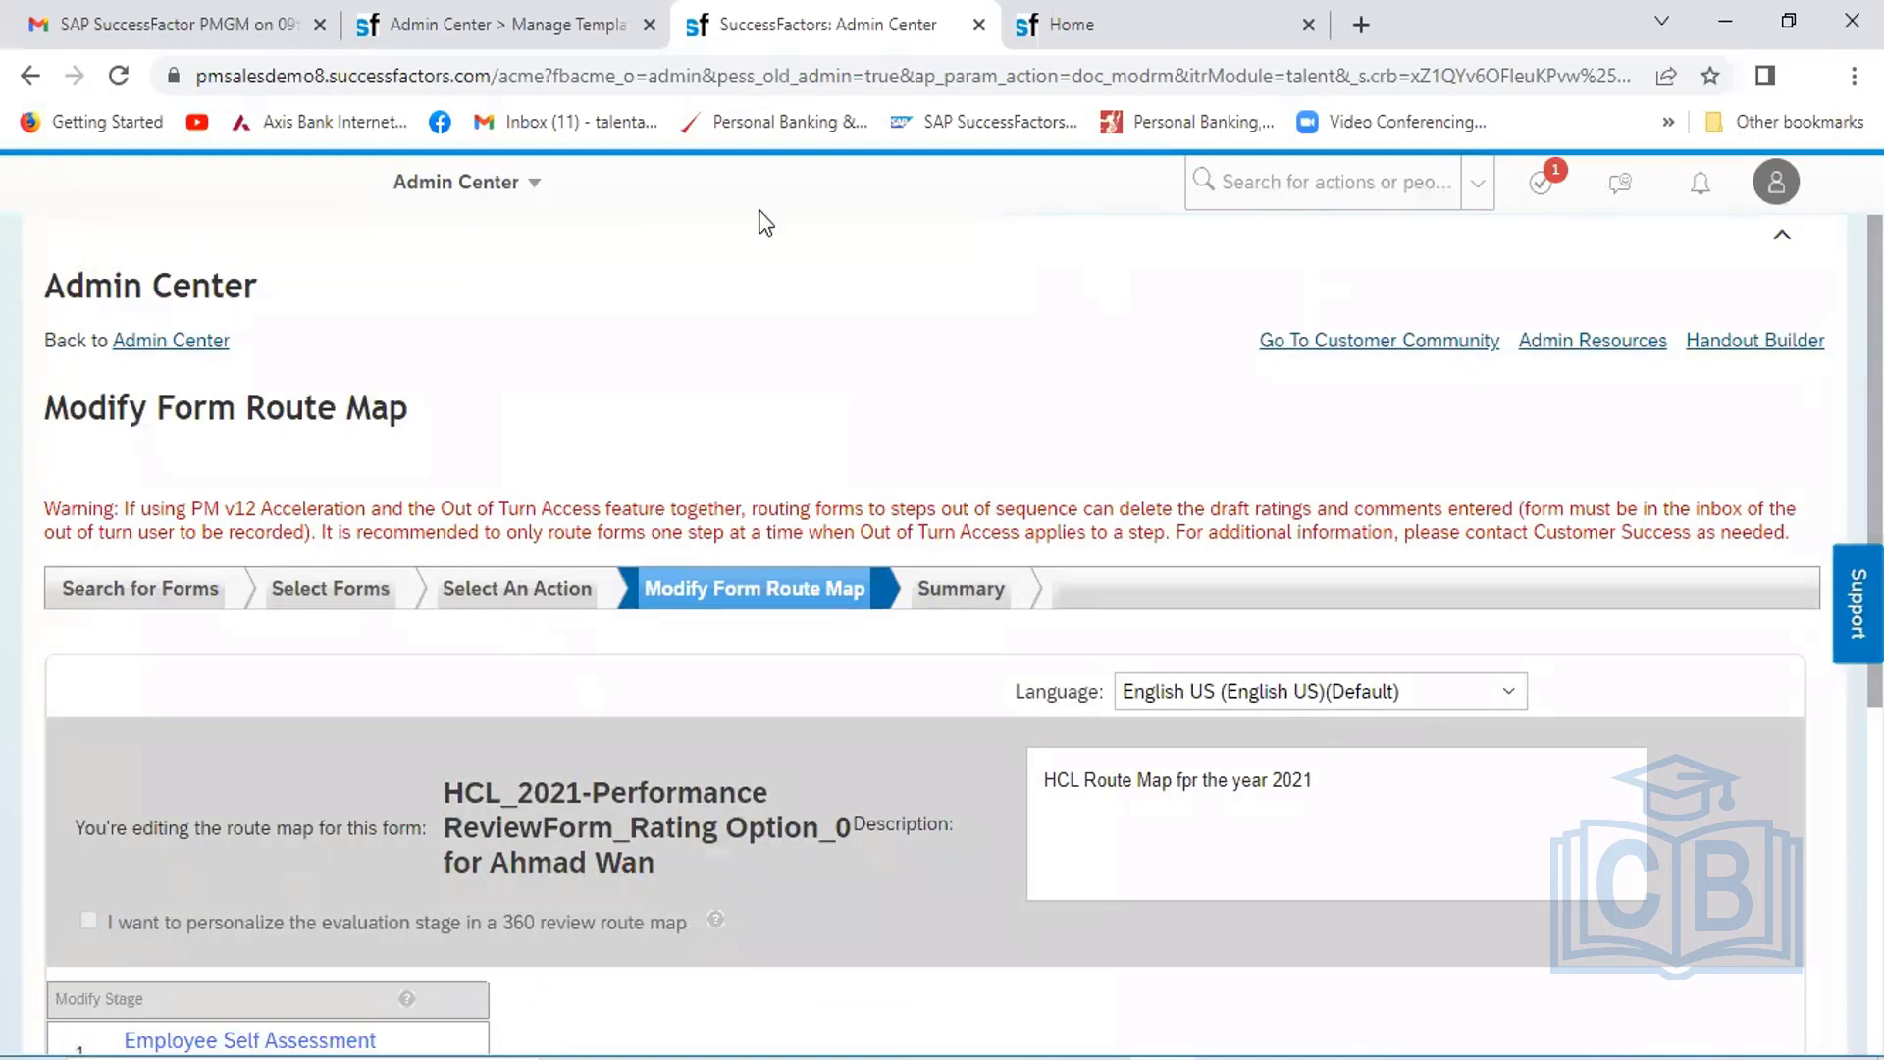
Return to the Admin Center, open Performance Management Feature Settings, and save the enabled features
{"action": "left_click", "coordinate": [536, 188]}
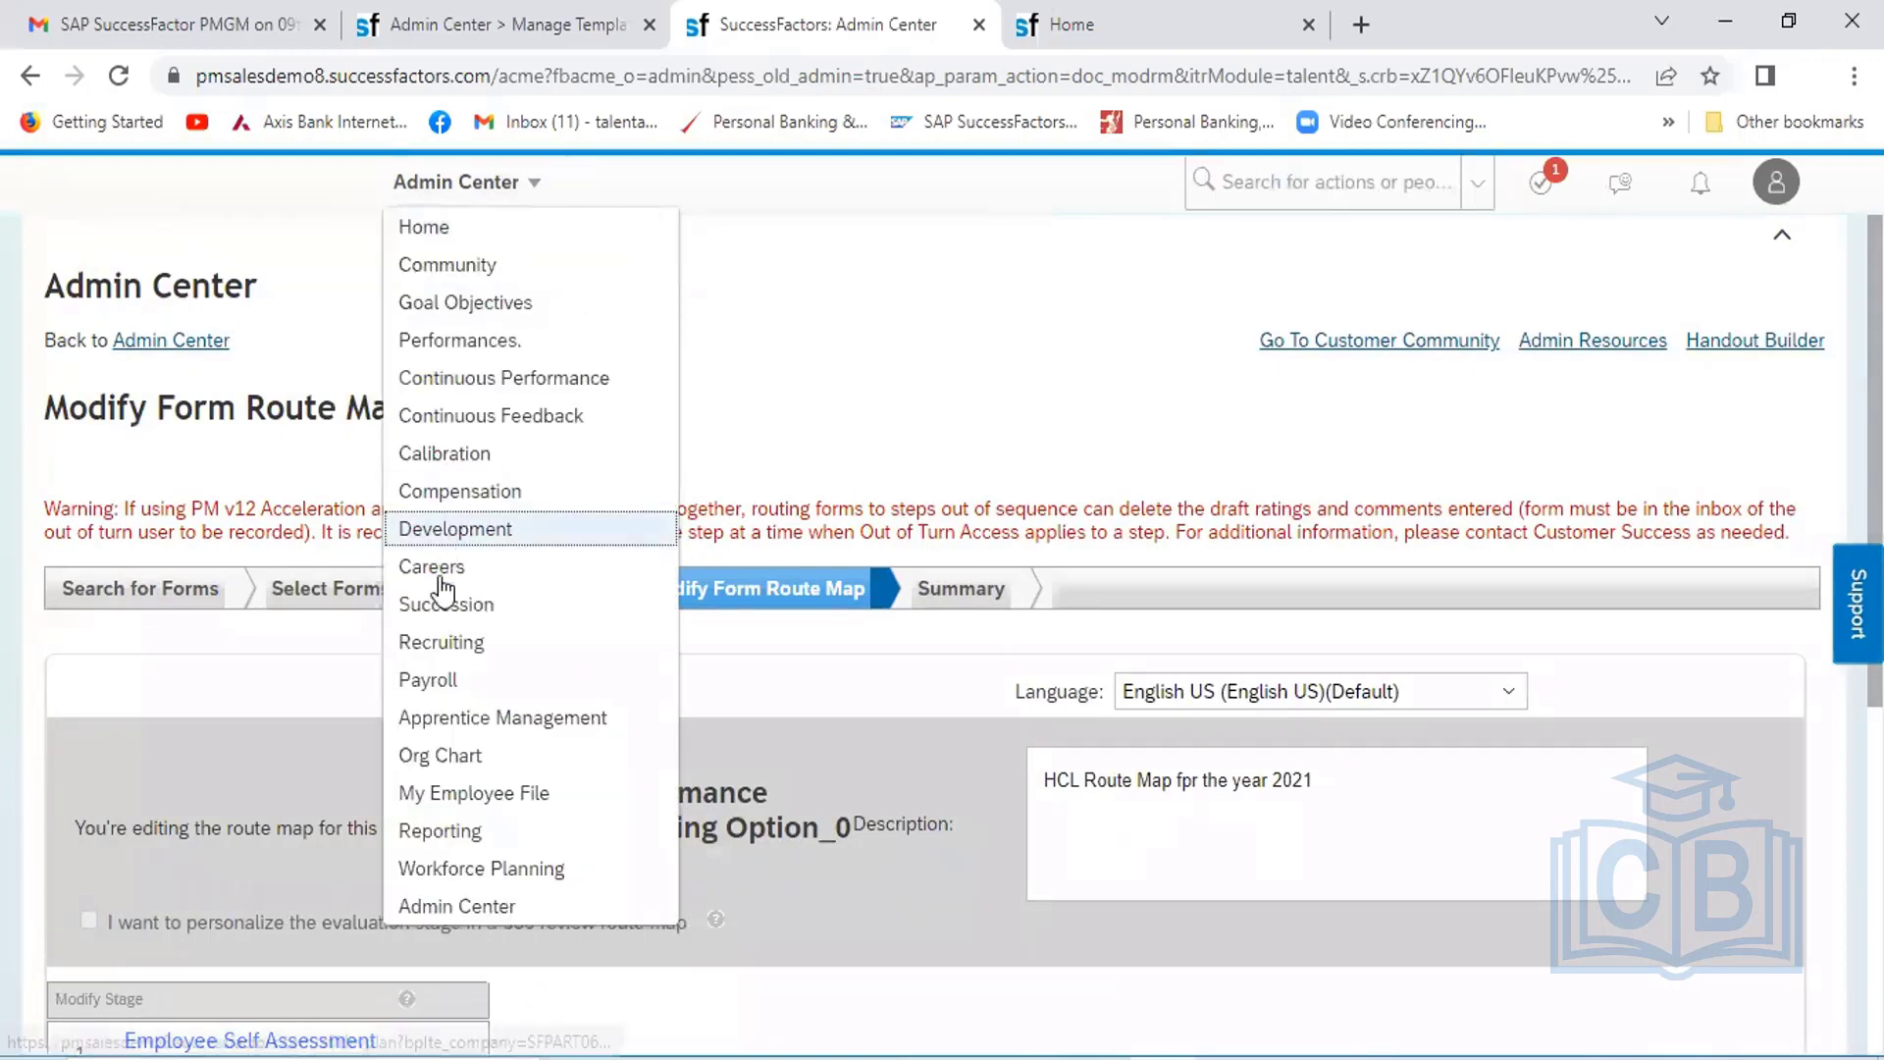
{"action": "left_click", "coordinate": [450, 913]}
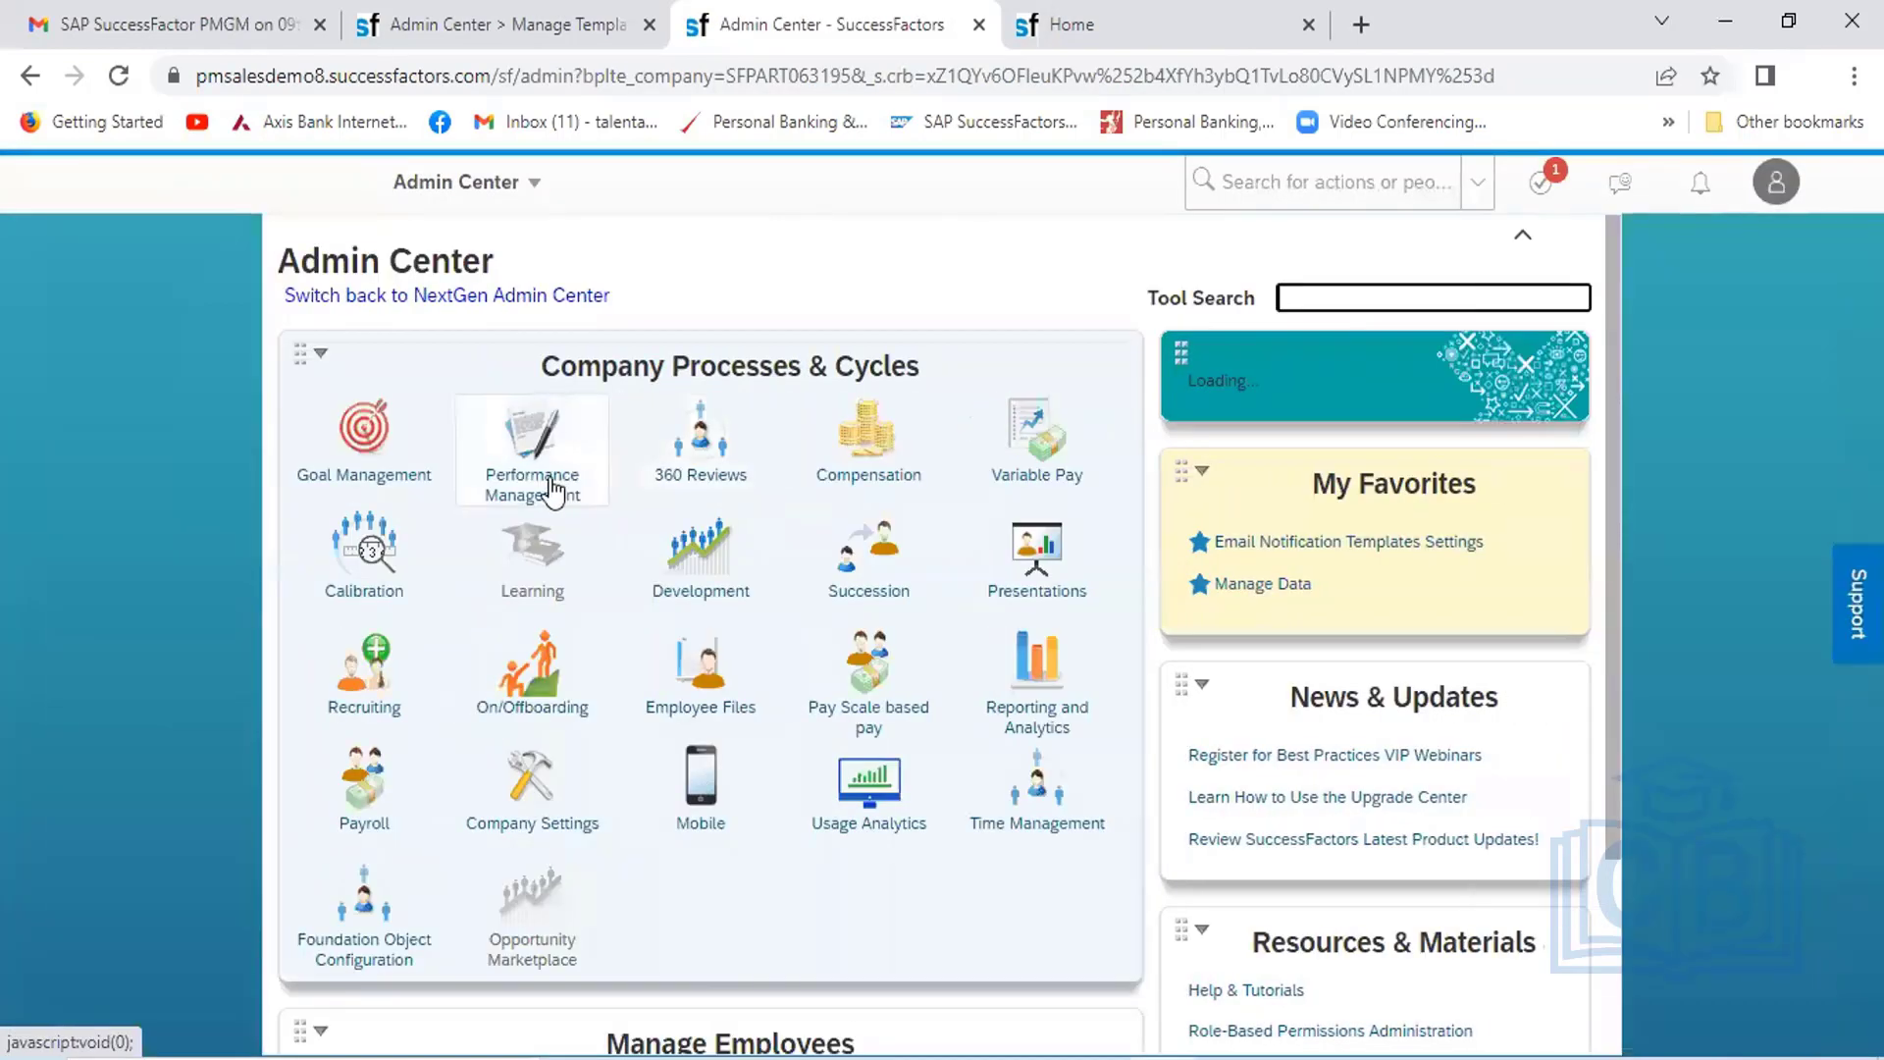
{"action": "left_click", "coordinate": [553, 491]}
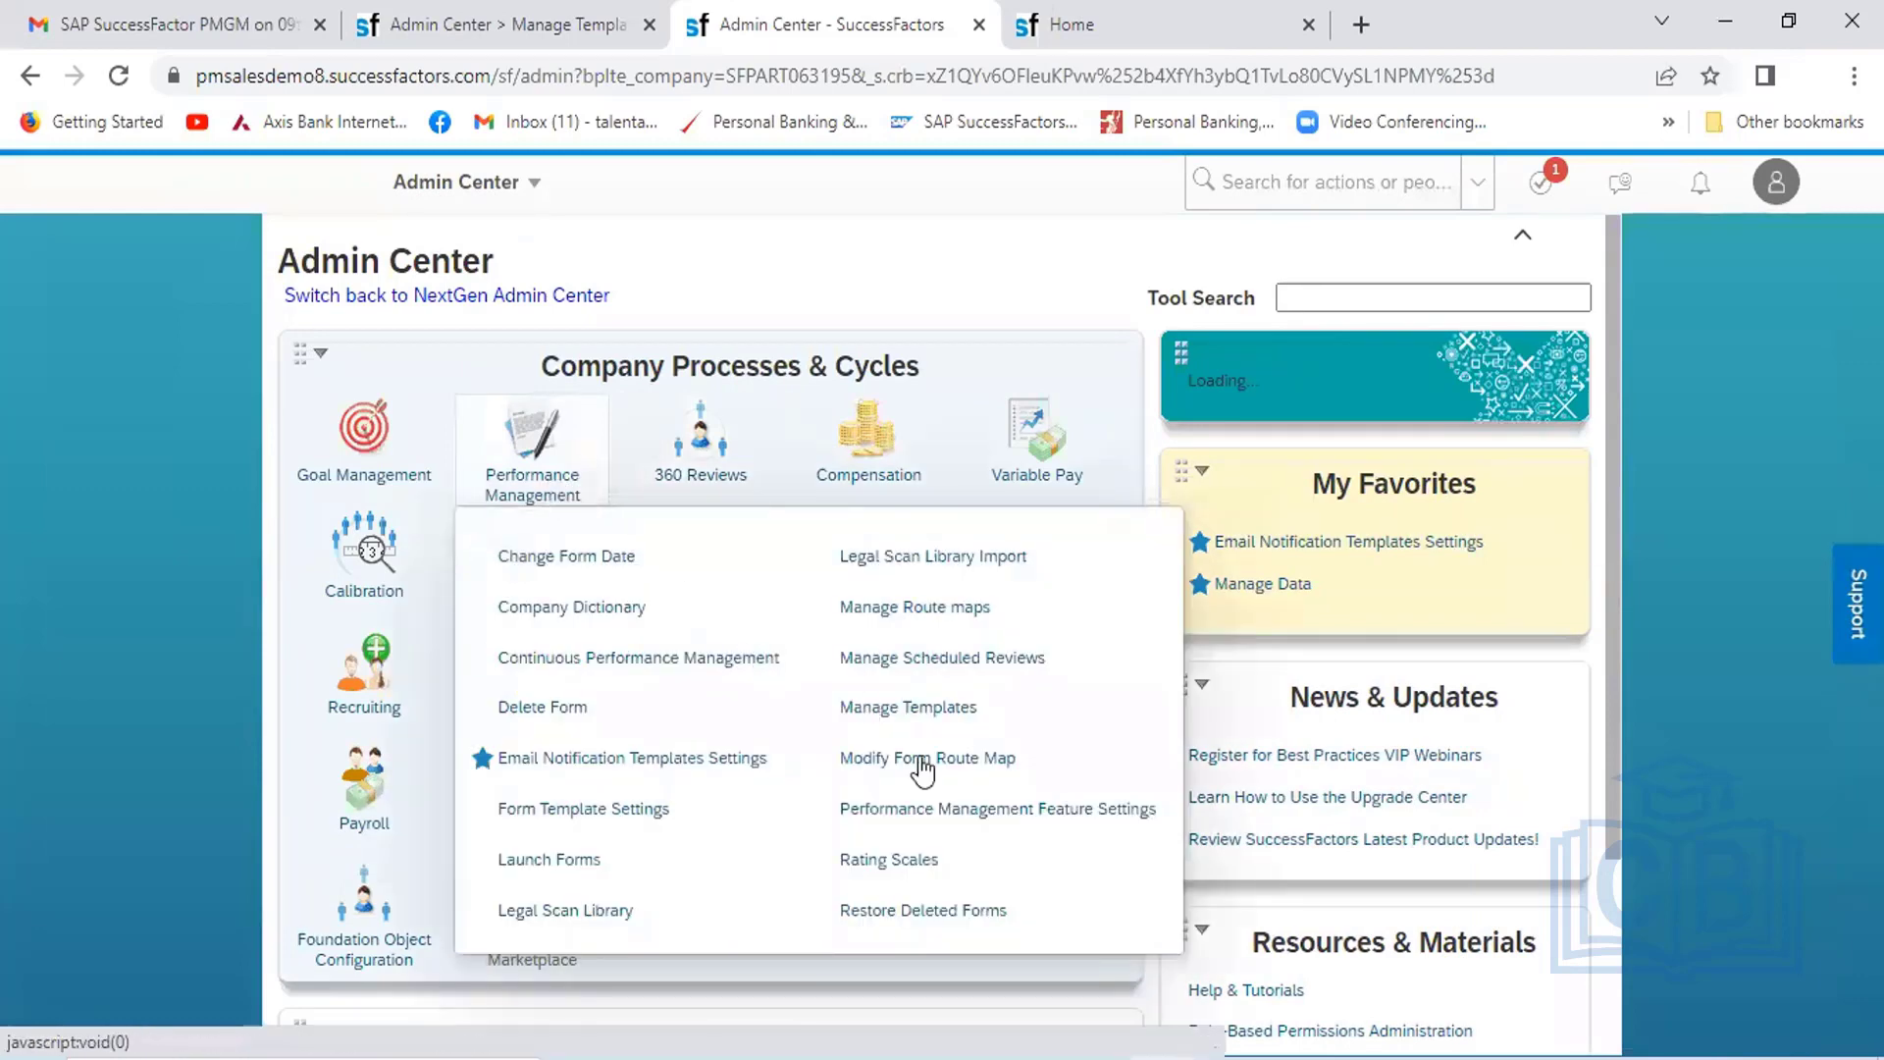
{"action": "left_click", "coordinate": [967, 818]}
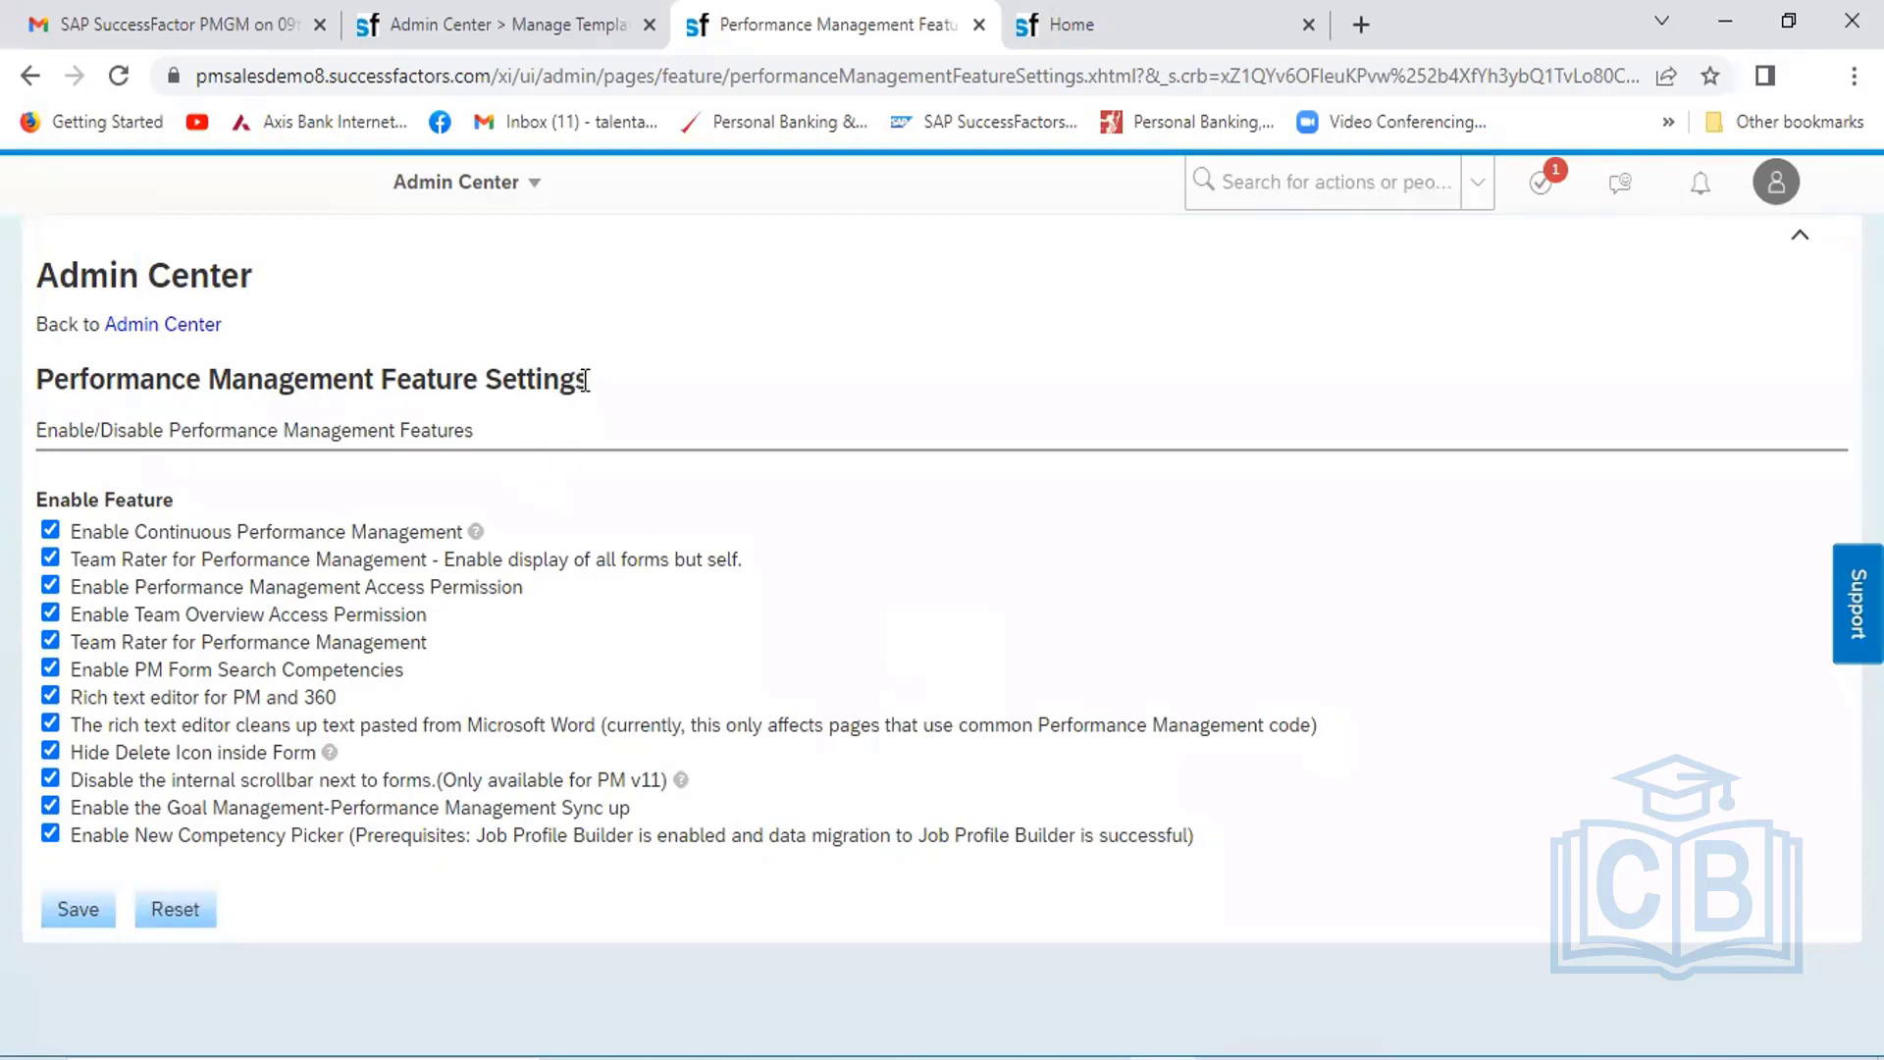
{"action": "left_click_drag", "start_coordinate": [588, 380], "coordinate": [29, 387]}
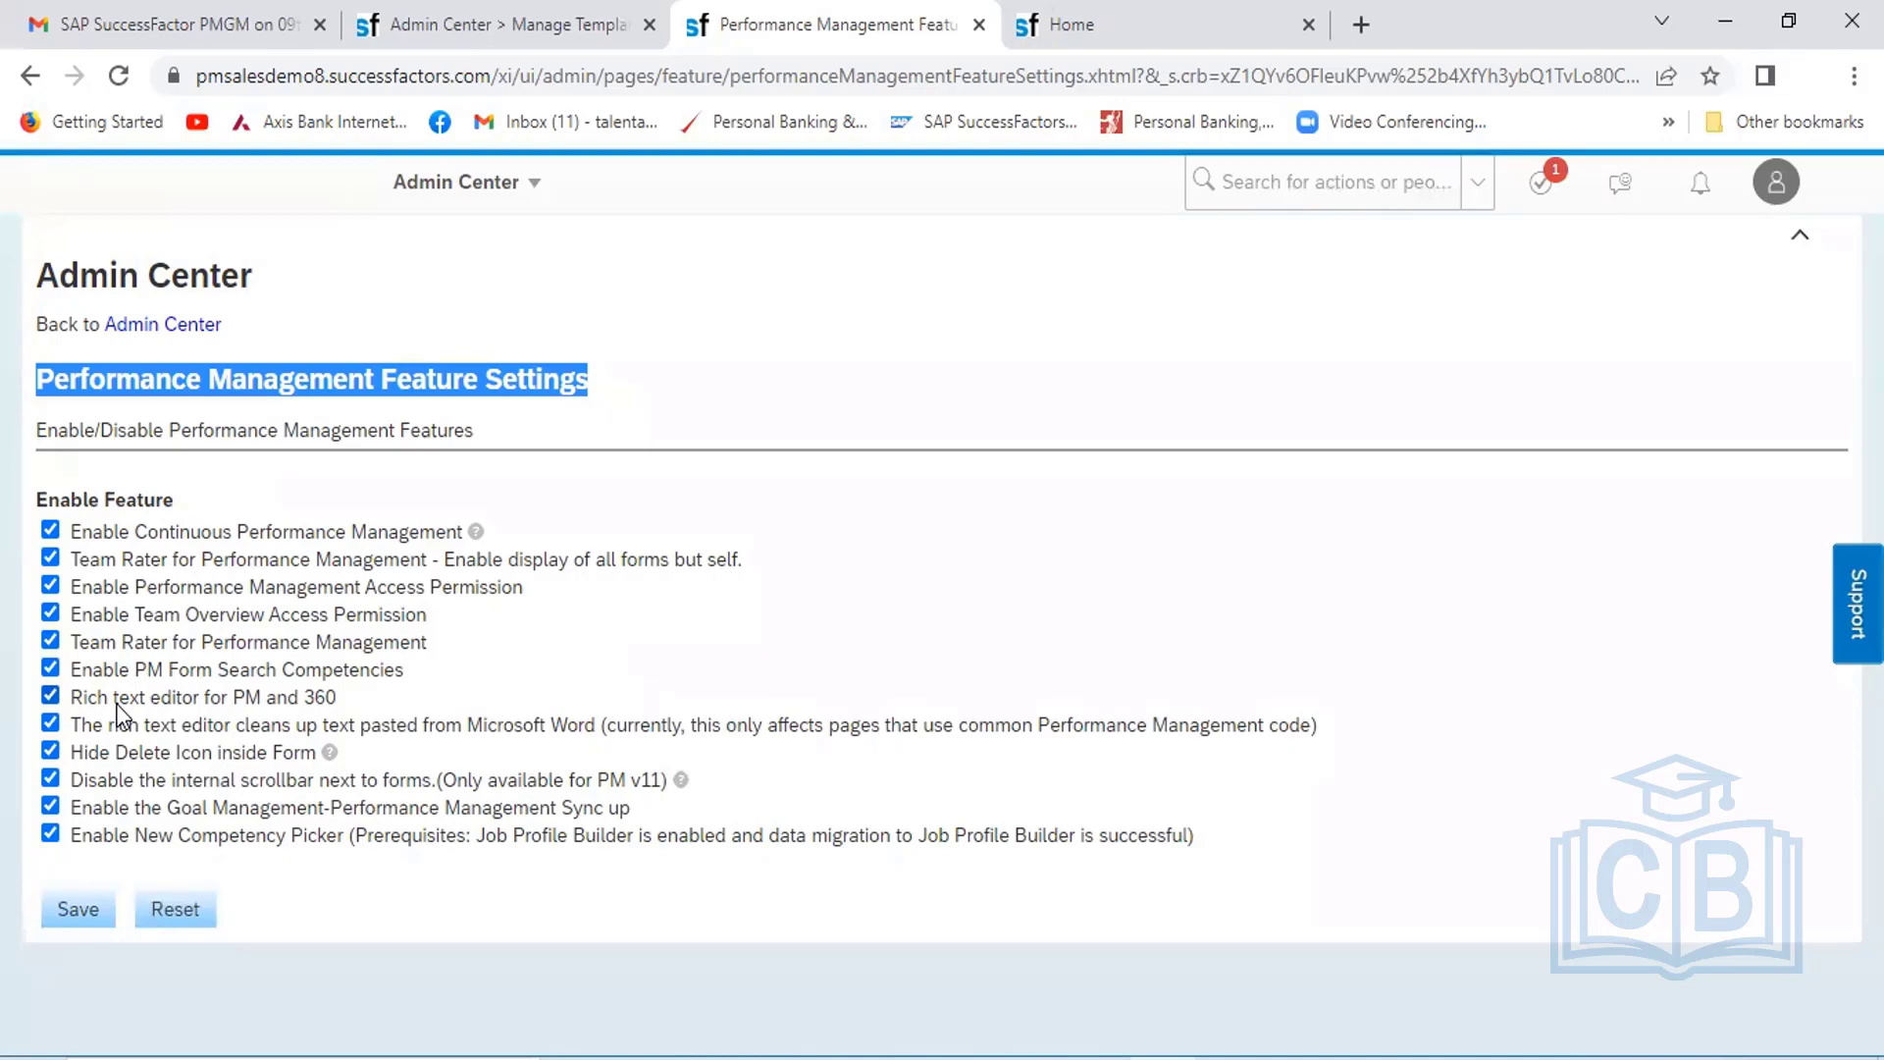
{"action": "left_click", "coordinate": [79, 909]}
Search for the action "Goal management" and open Goal Management Feature Settings
{"action": "left_click", "coordinate": [1274, 191]}
{"action": "type", "text": "G"}
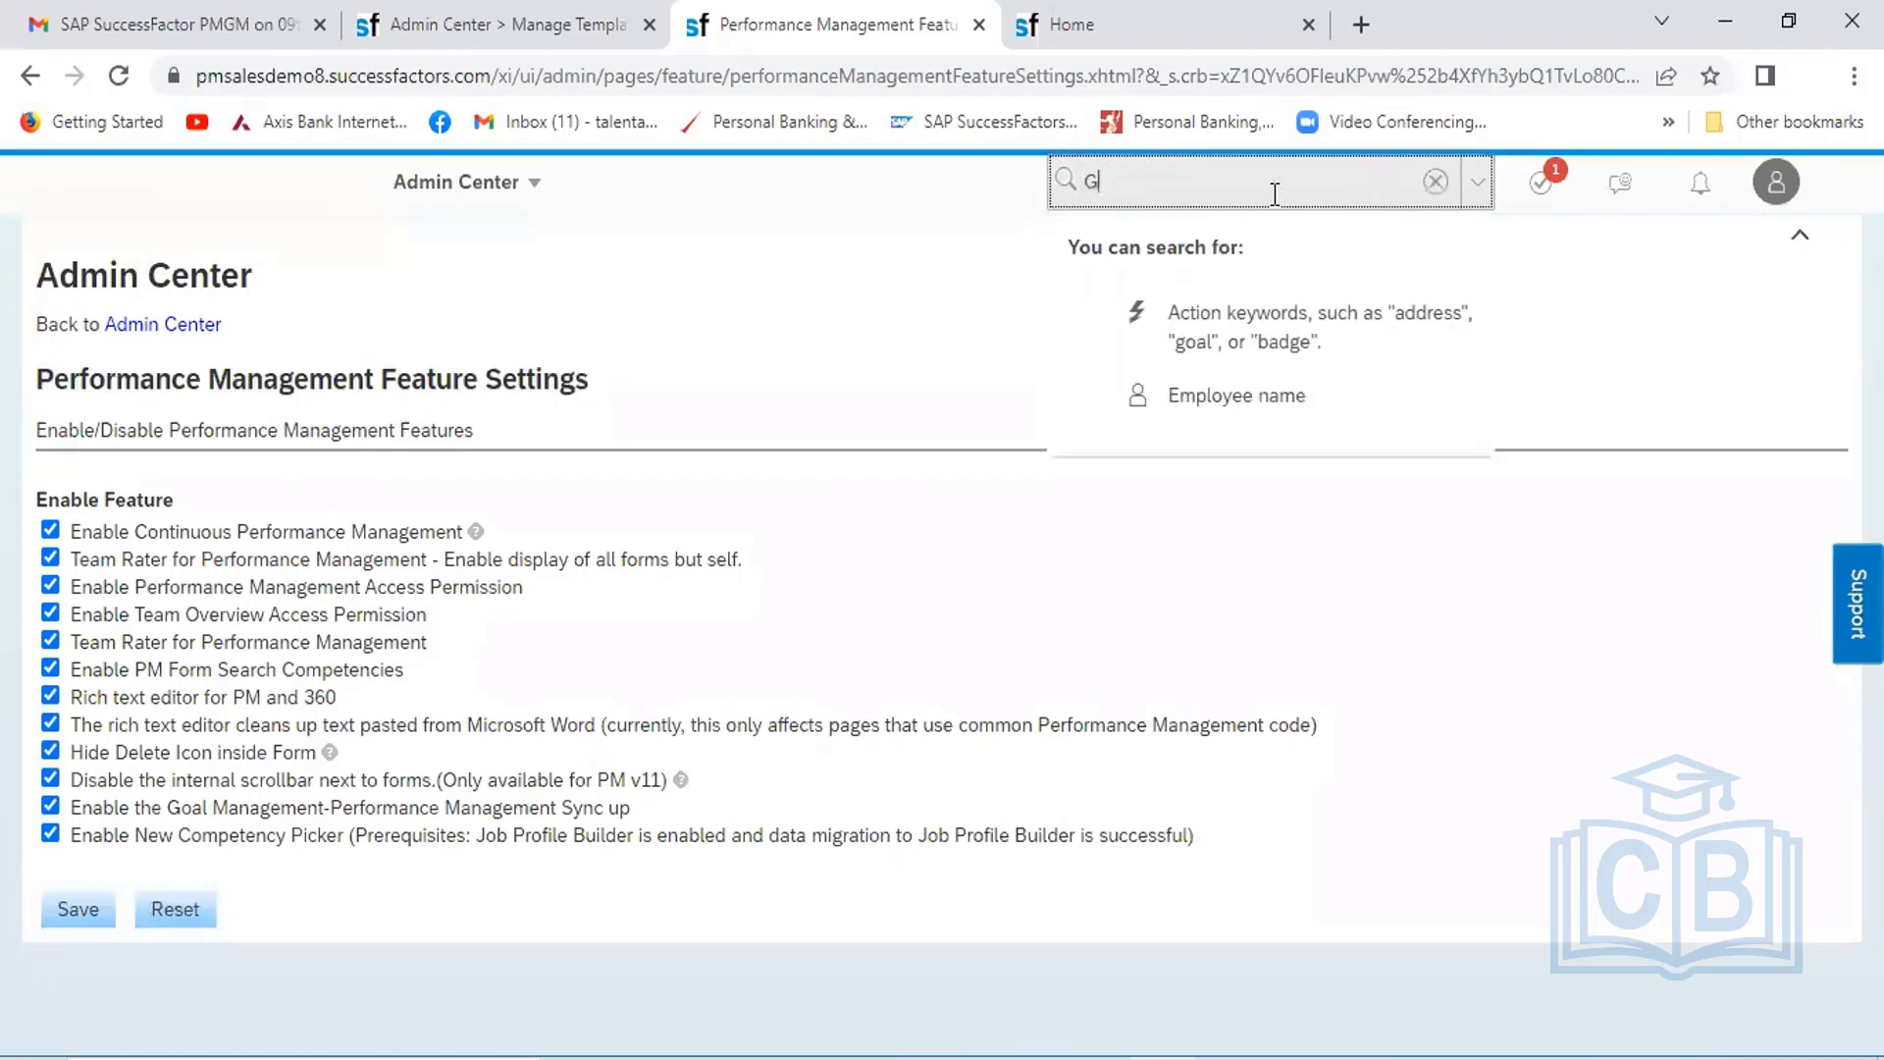
{"action": "type", "text": "oal maanage"}
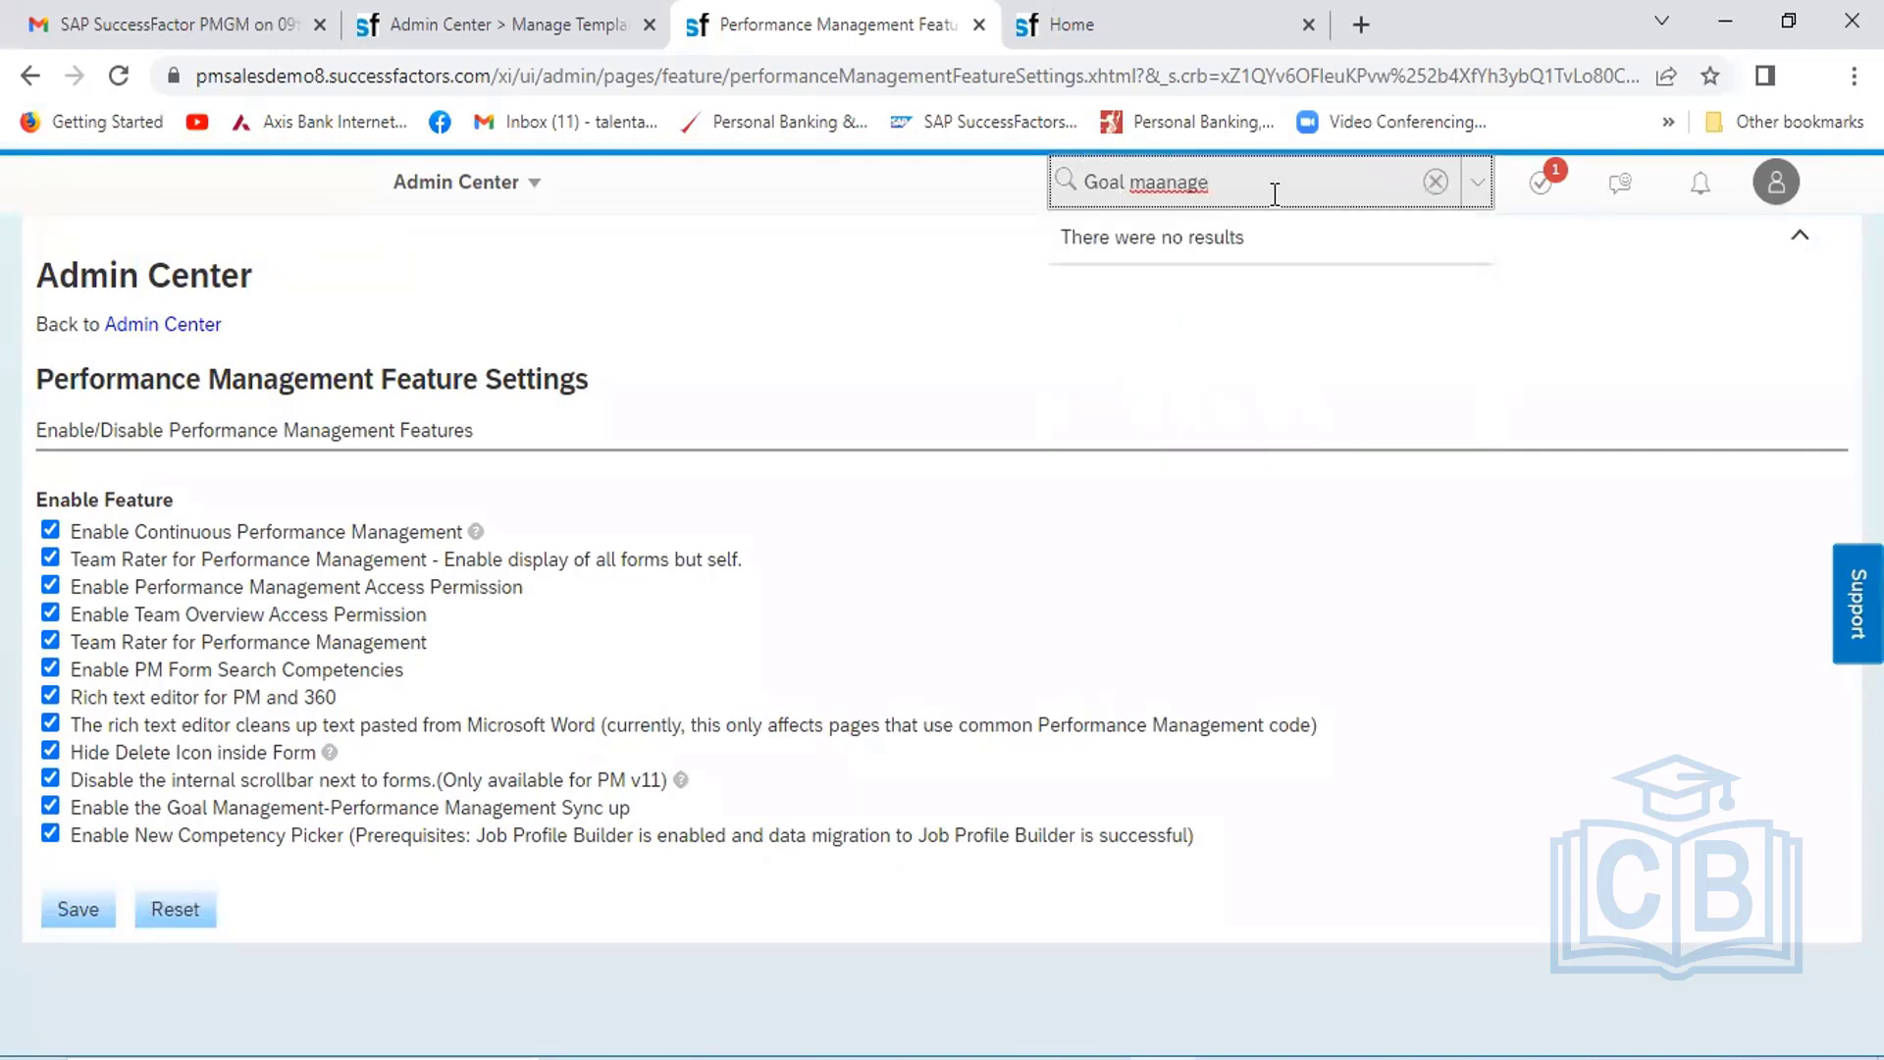
{"action": "key", "text": "BackSpace"}
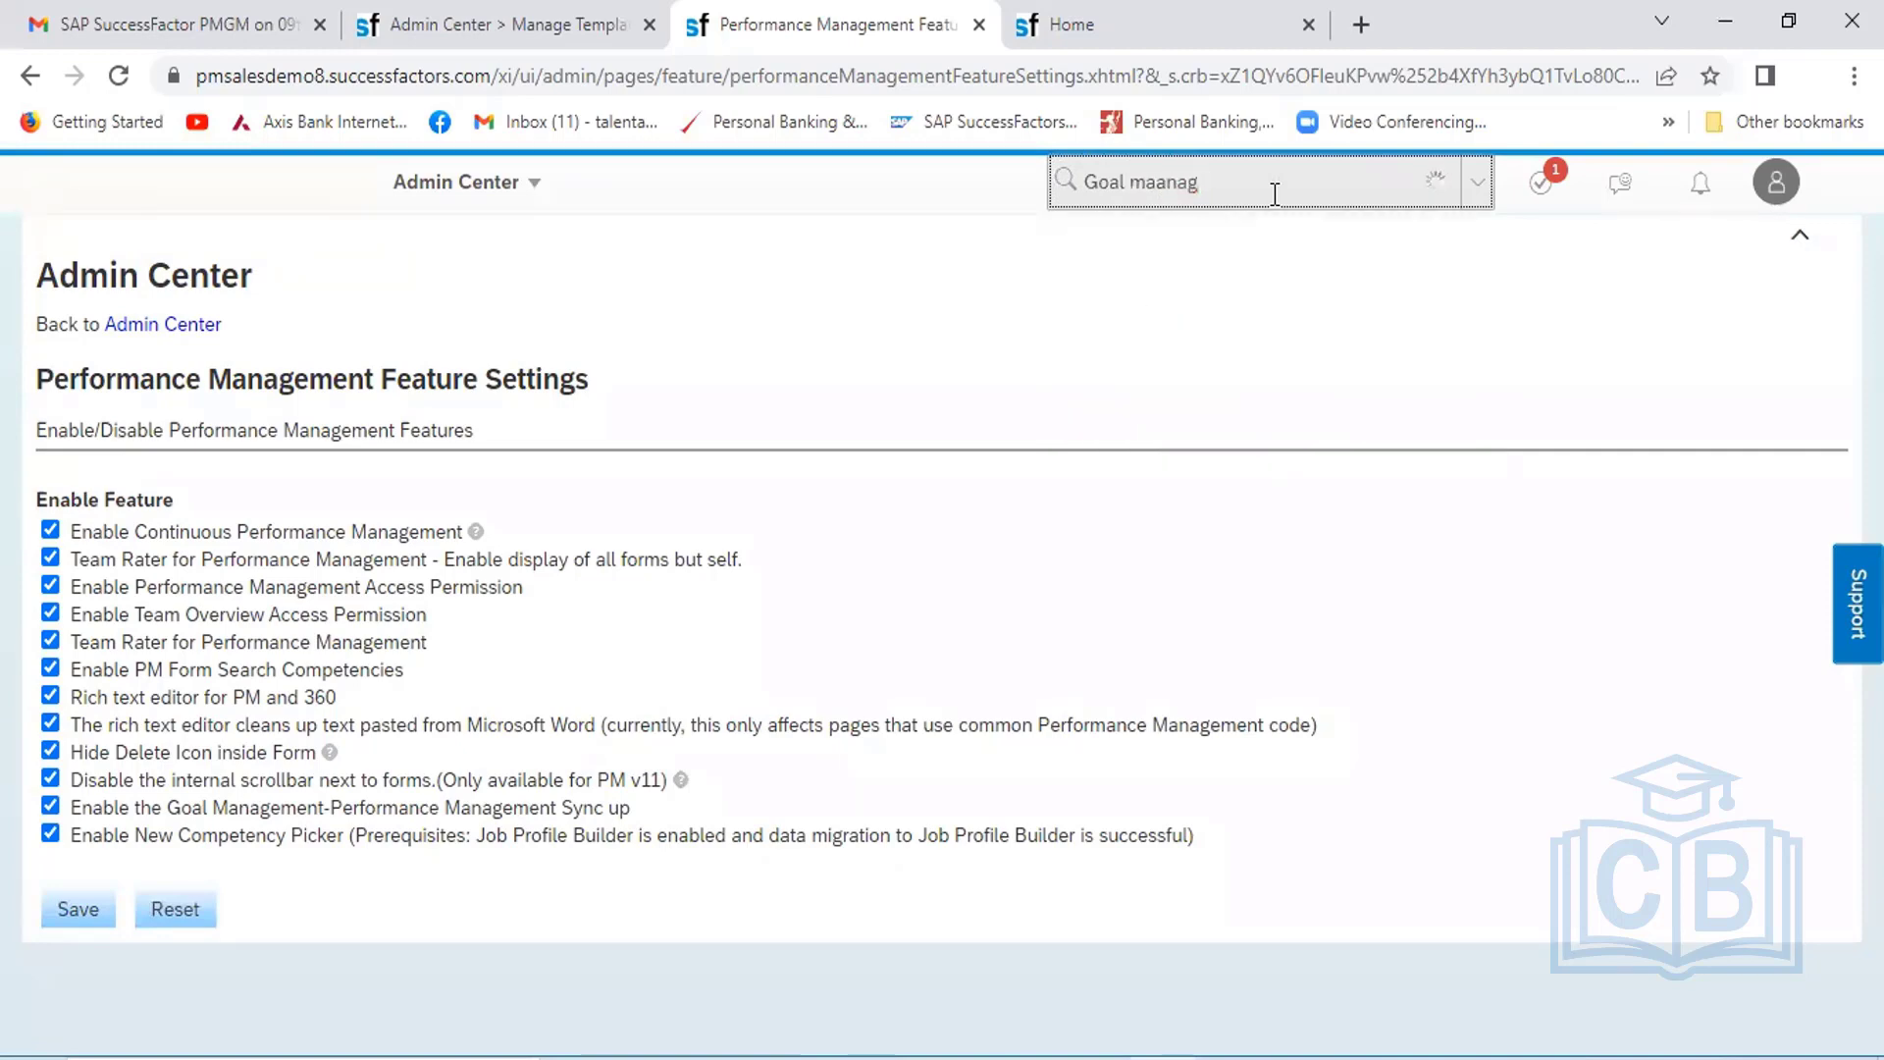
{"action": "key", "text": "BackSpace"}
{"action": "key", "text": "BackSpace"}
{"action": "key", "text": "BackSpace"}
{"action": "key", "text": "BackSpace"}
{"action": "key", "text": "BackSpace"}
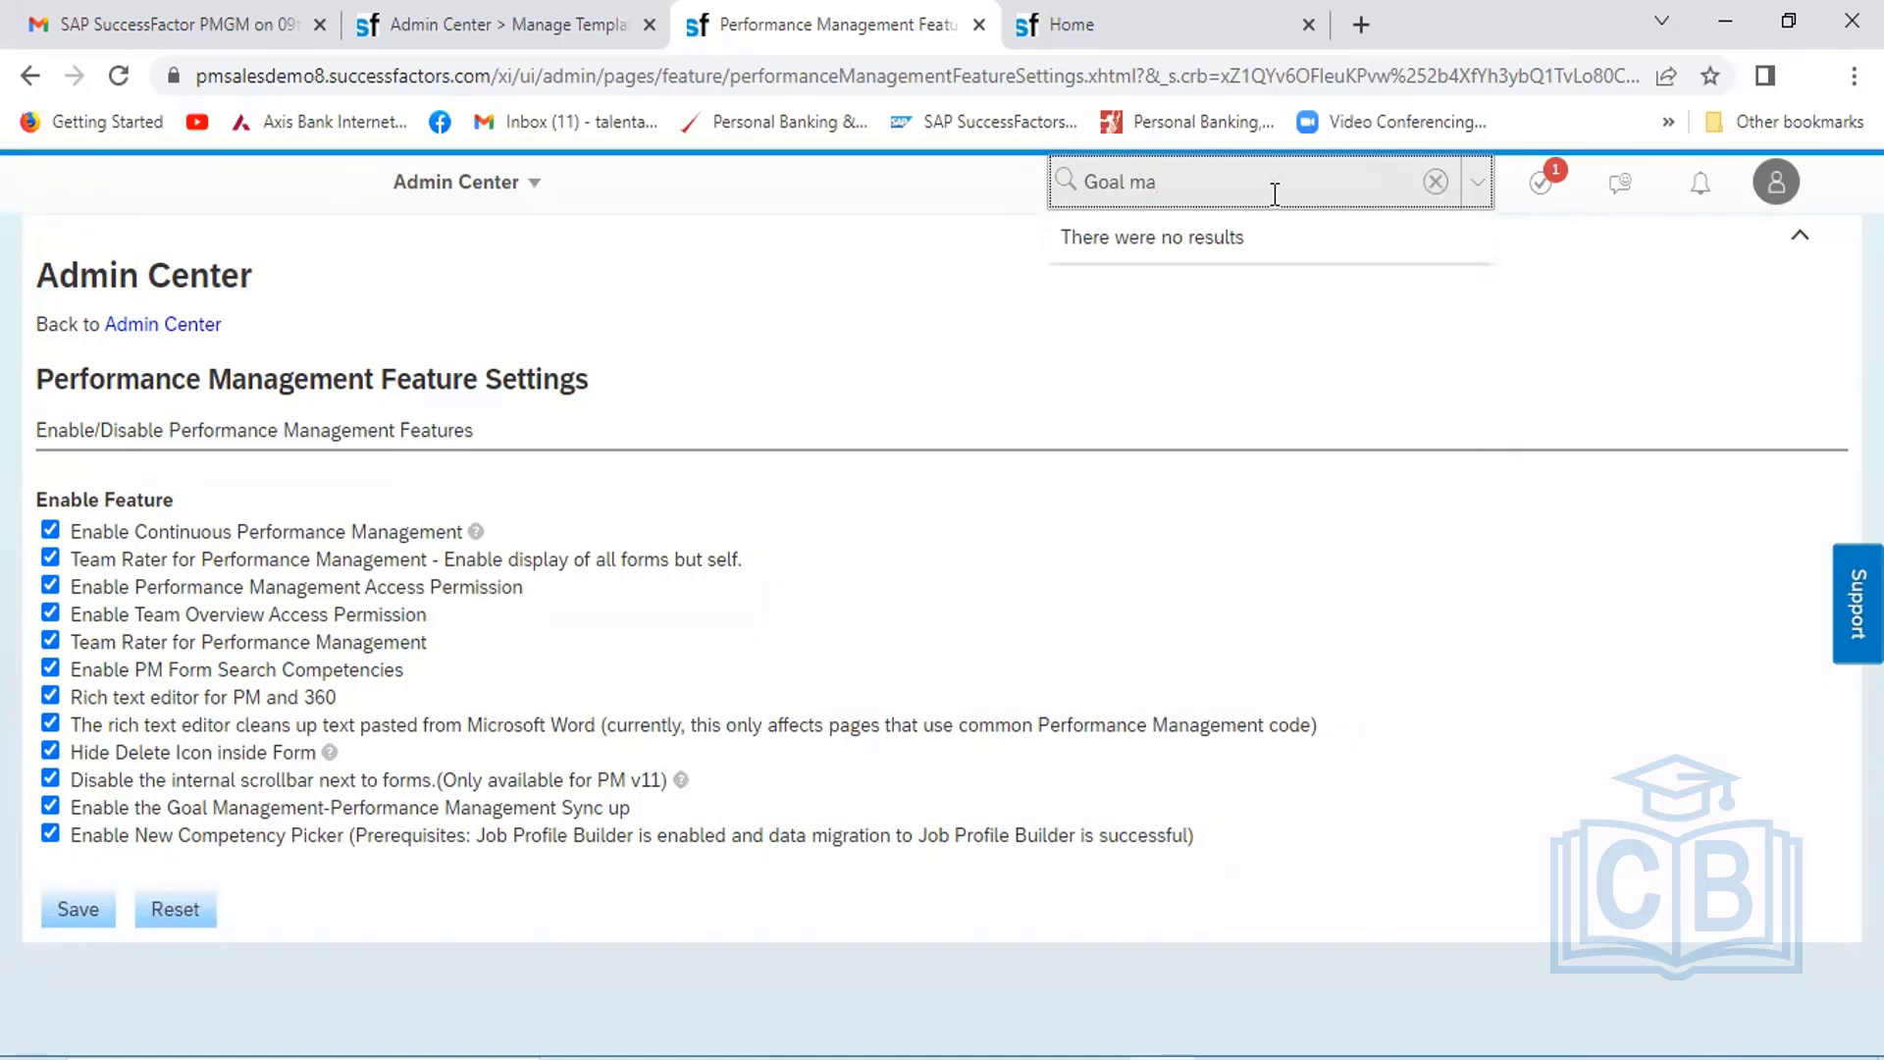
{"action": "type", "text": "anagement"}
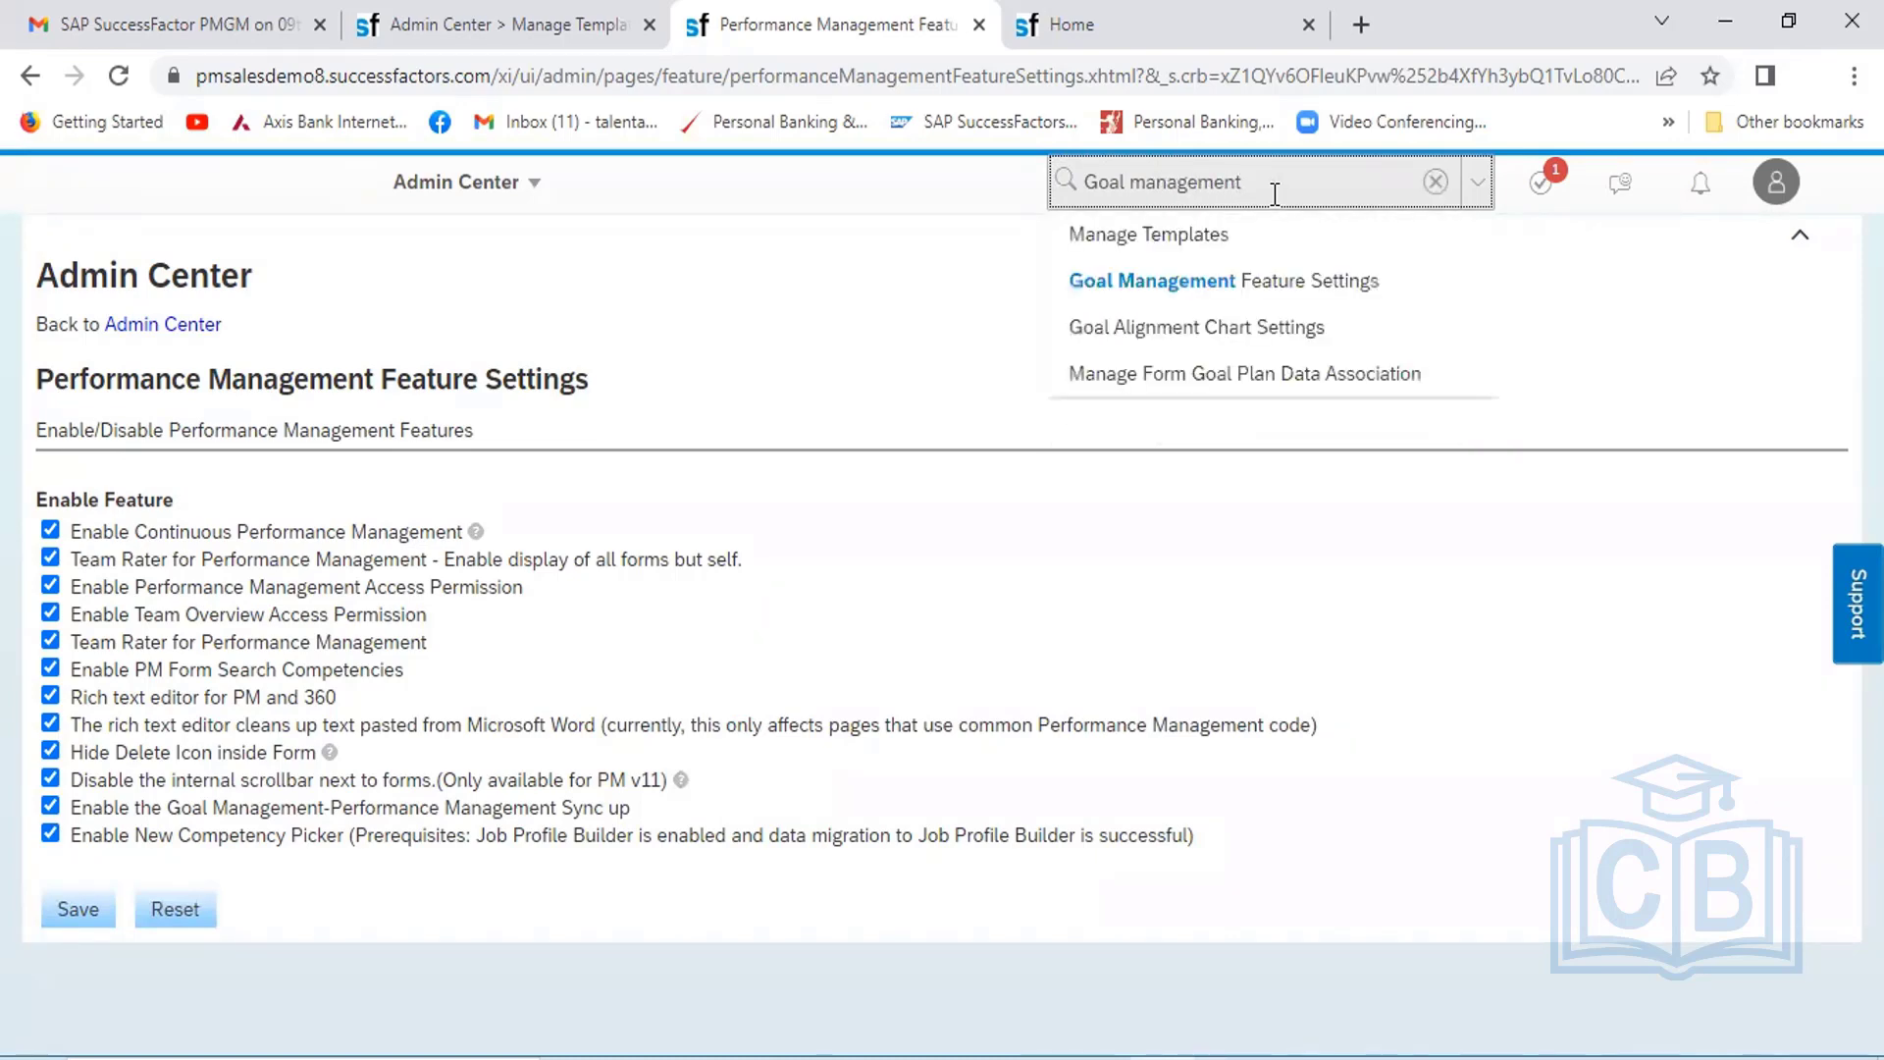
{"action": "left_click", "coordinate": [1246, 290]}
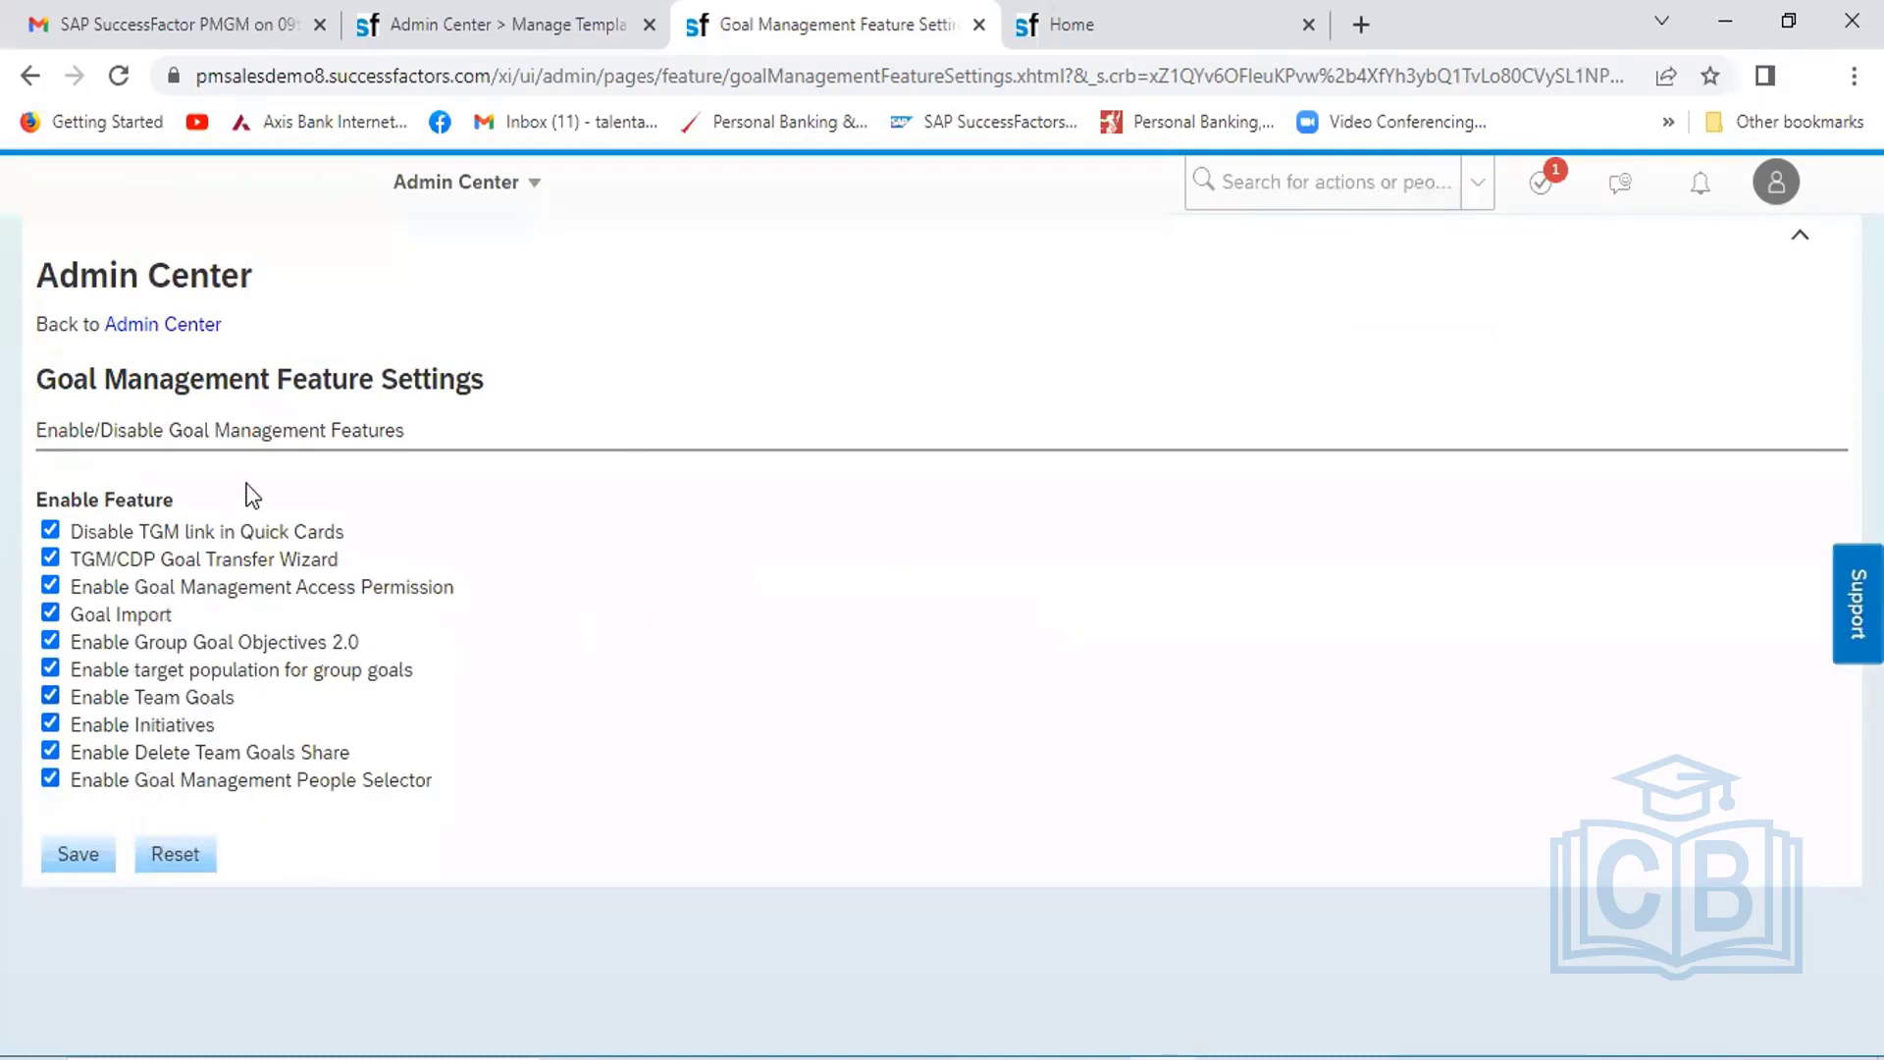
{"action": "left_click_drag", "start_coordinate": [489, 391], "coordinate": [80, 357]}
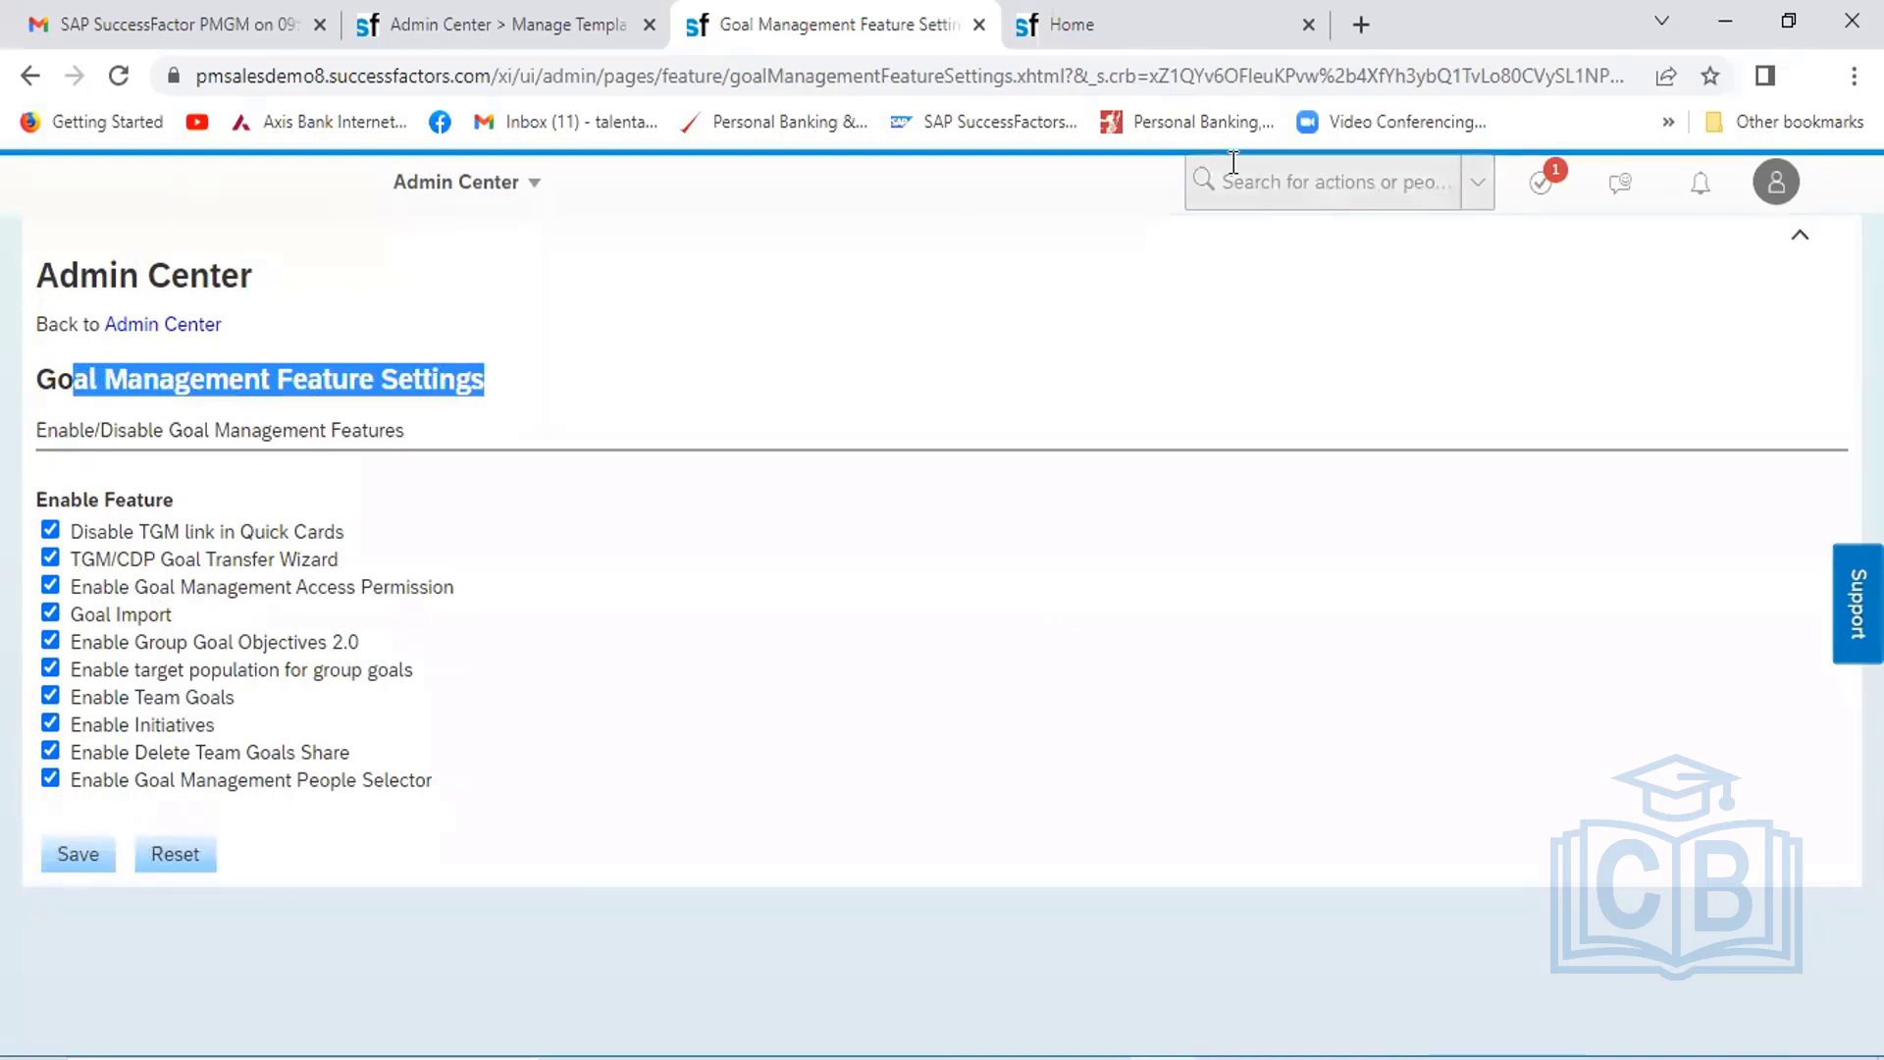
Search for the action "Performance" and open Performance Management Feature Settings
{"action": "left_click", "coordinate": [1260, 183]}
{"action": "type", "text": "Pe"}
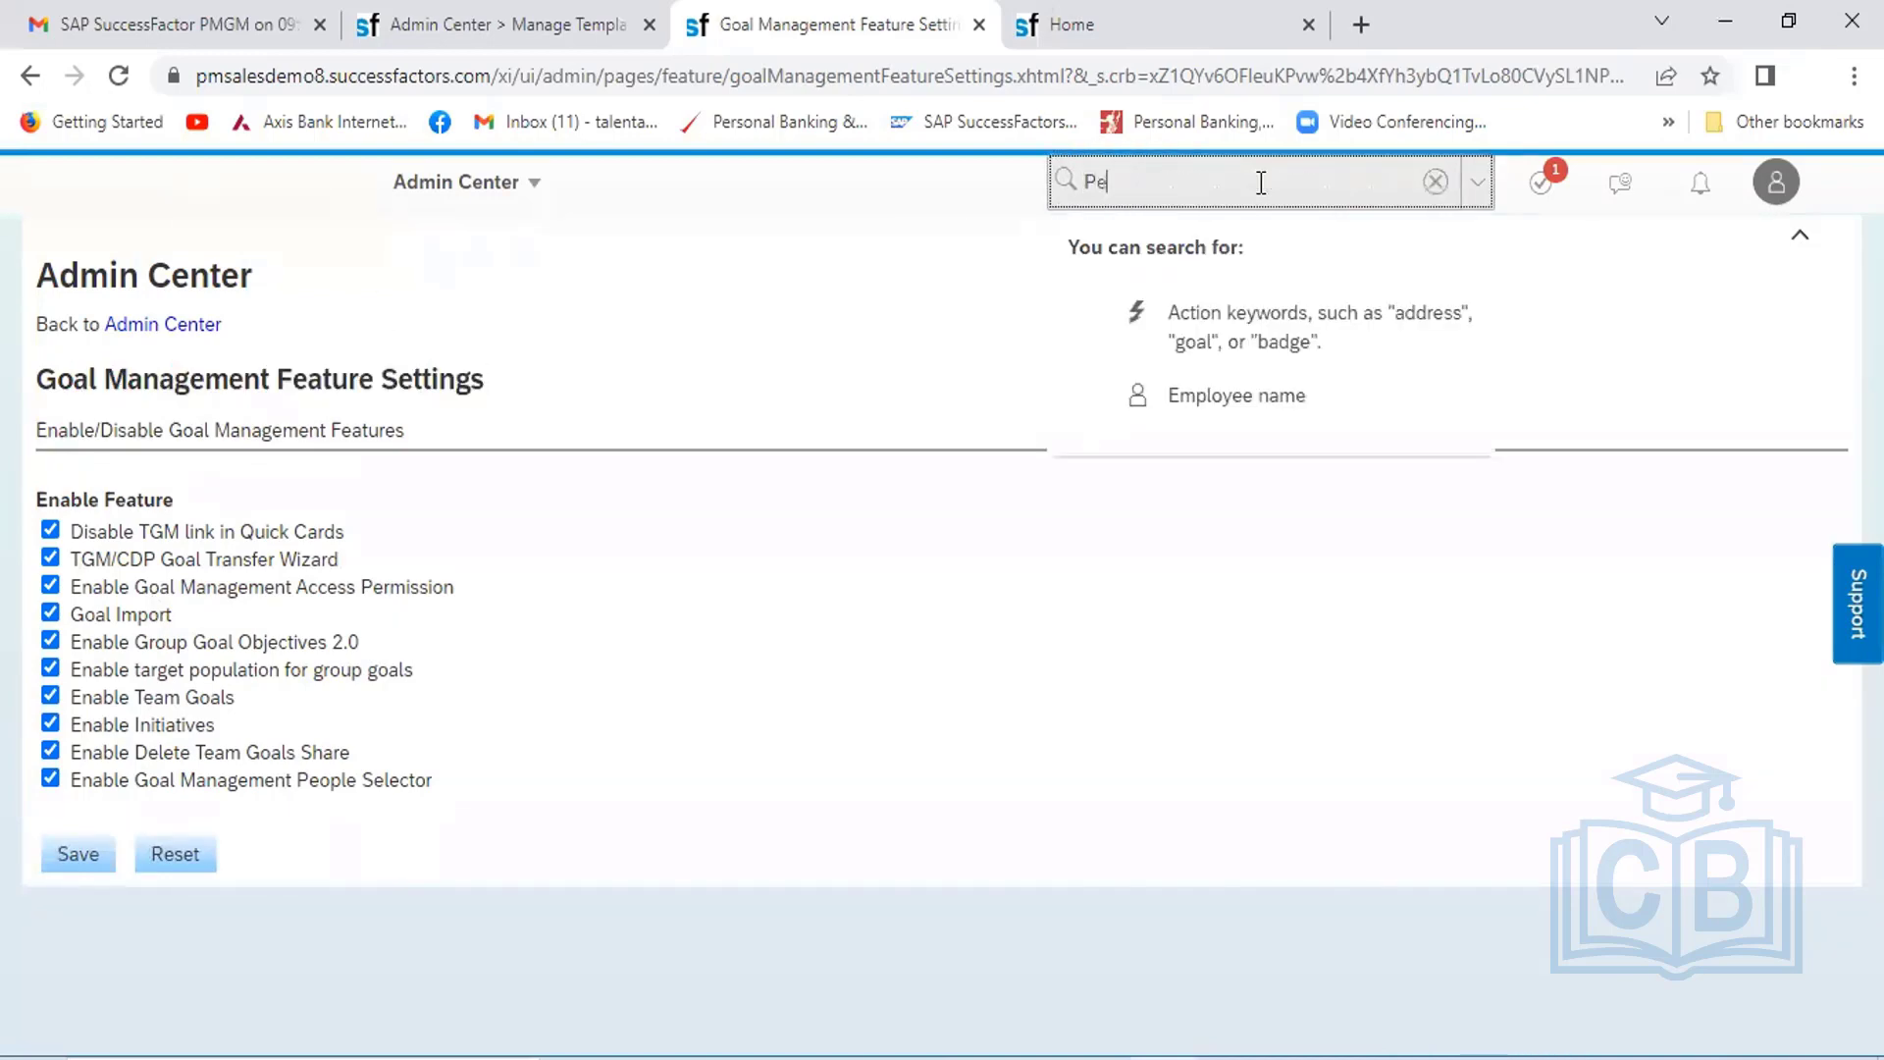
{"action": "type", "text": "rformance"}
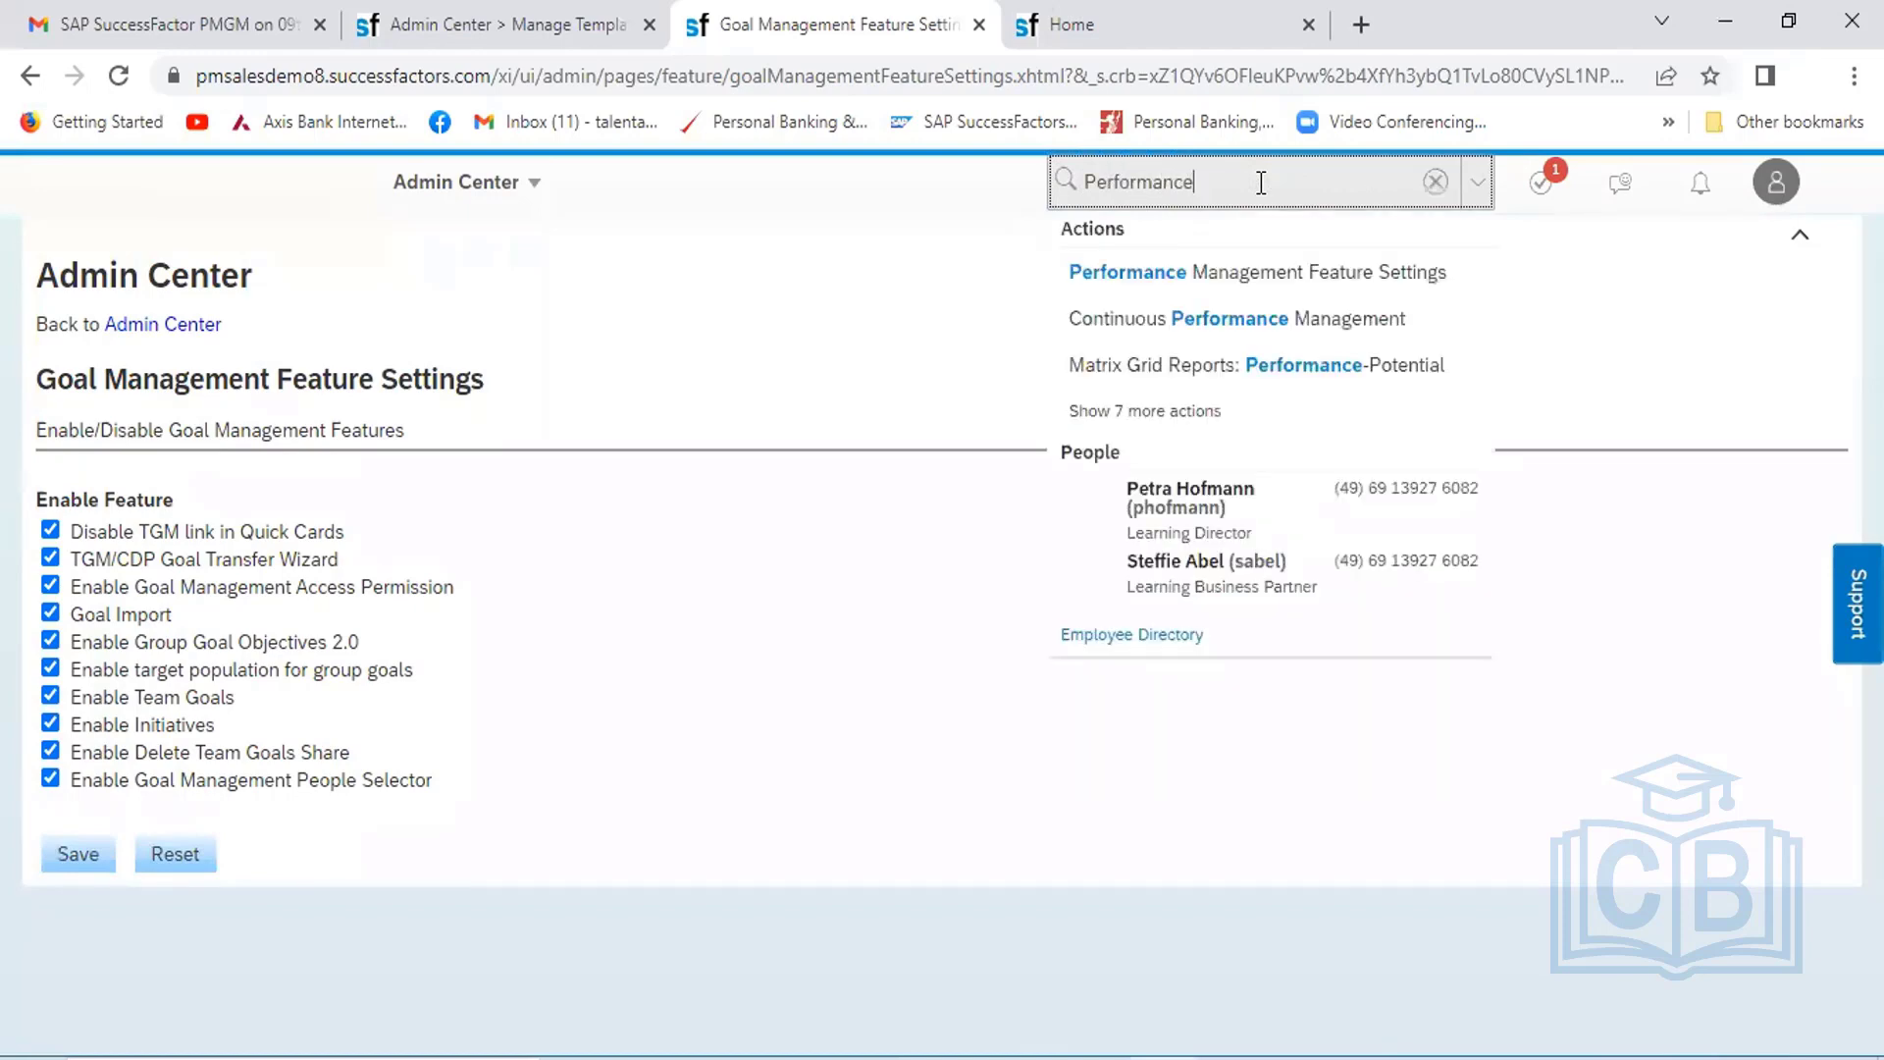
{"action": "left_click", "coordinate": [1245, 274]}
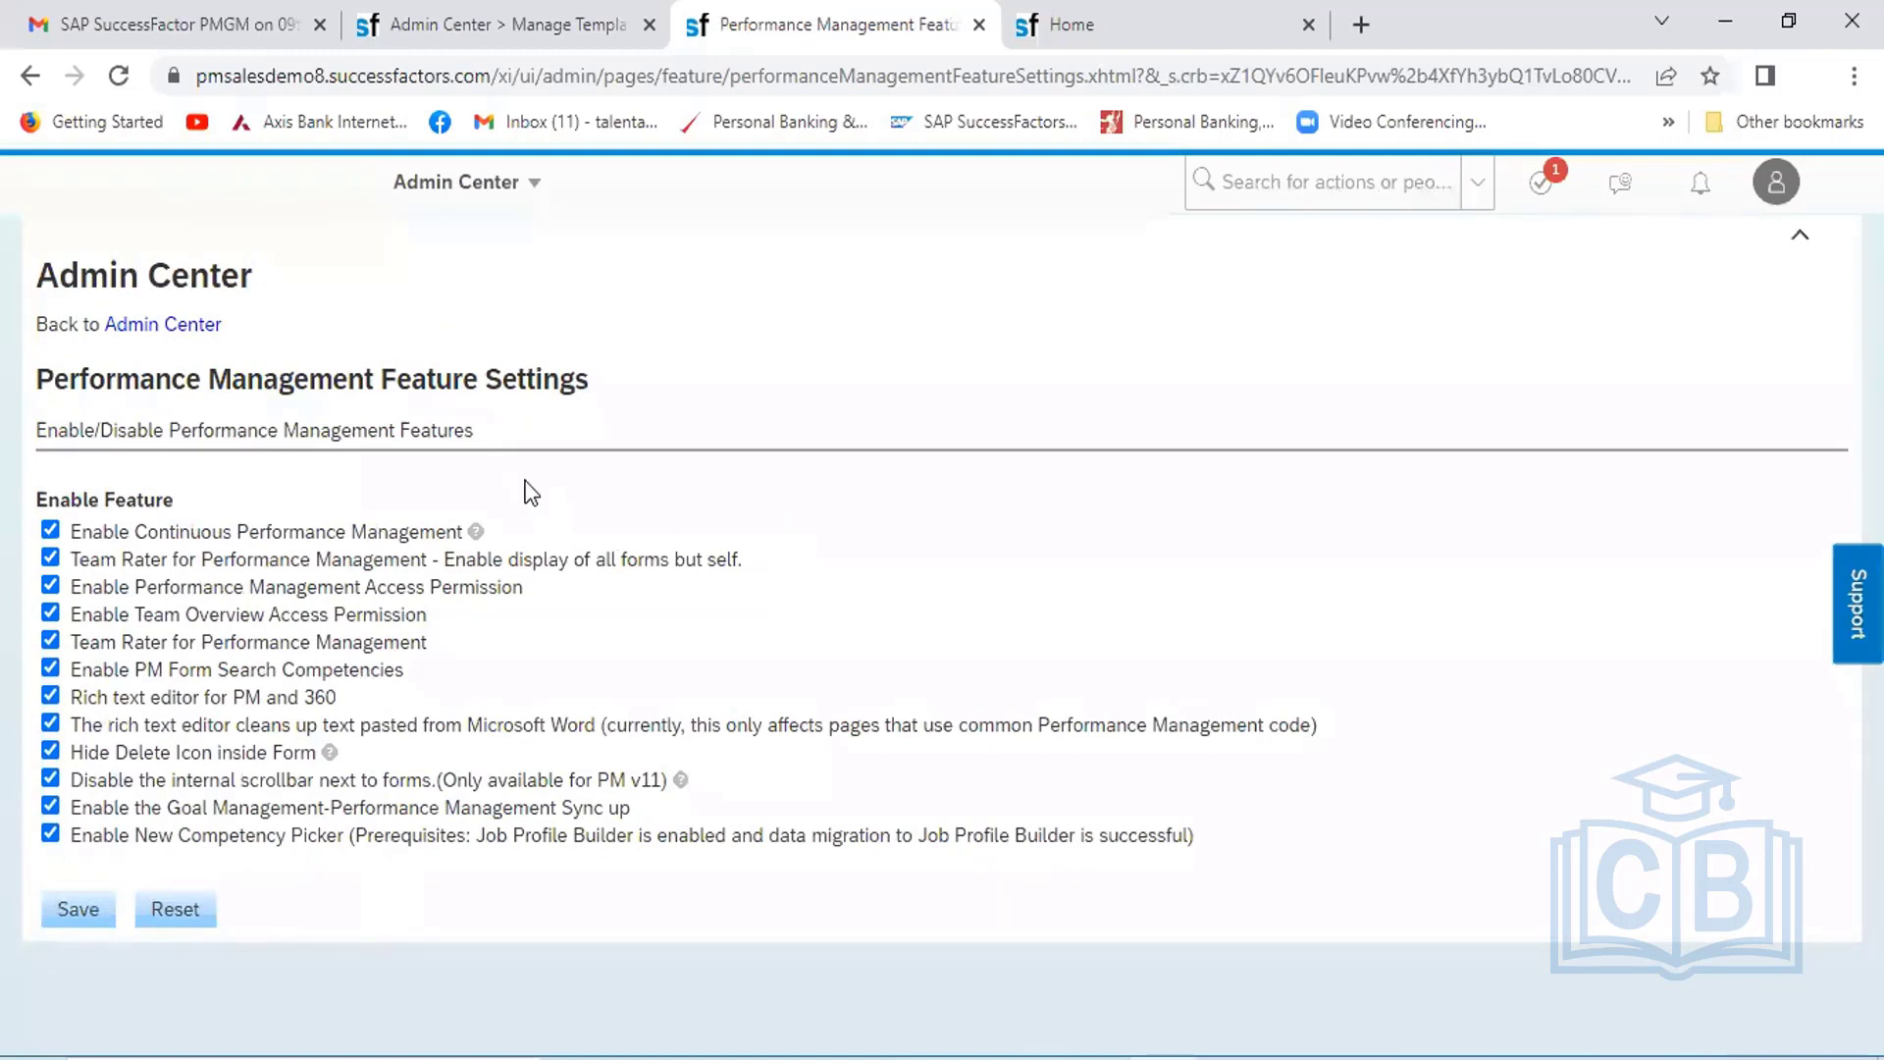
{"action": "left_click_drag", "start_coordinate": [589, 371], "coordinate": [31, 371]}
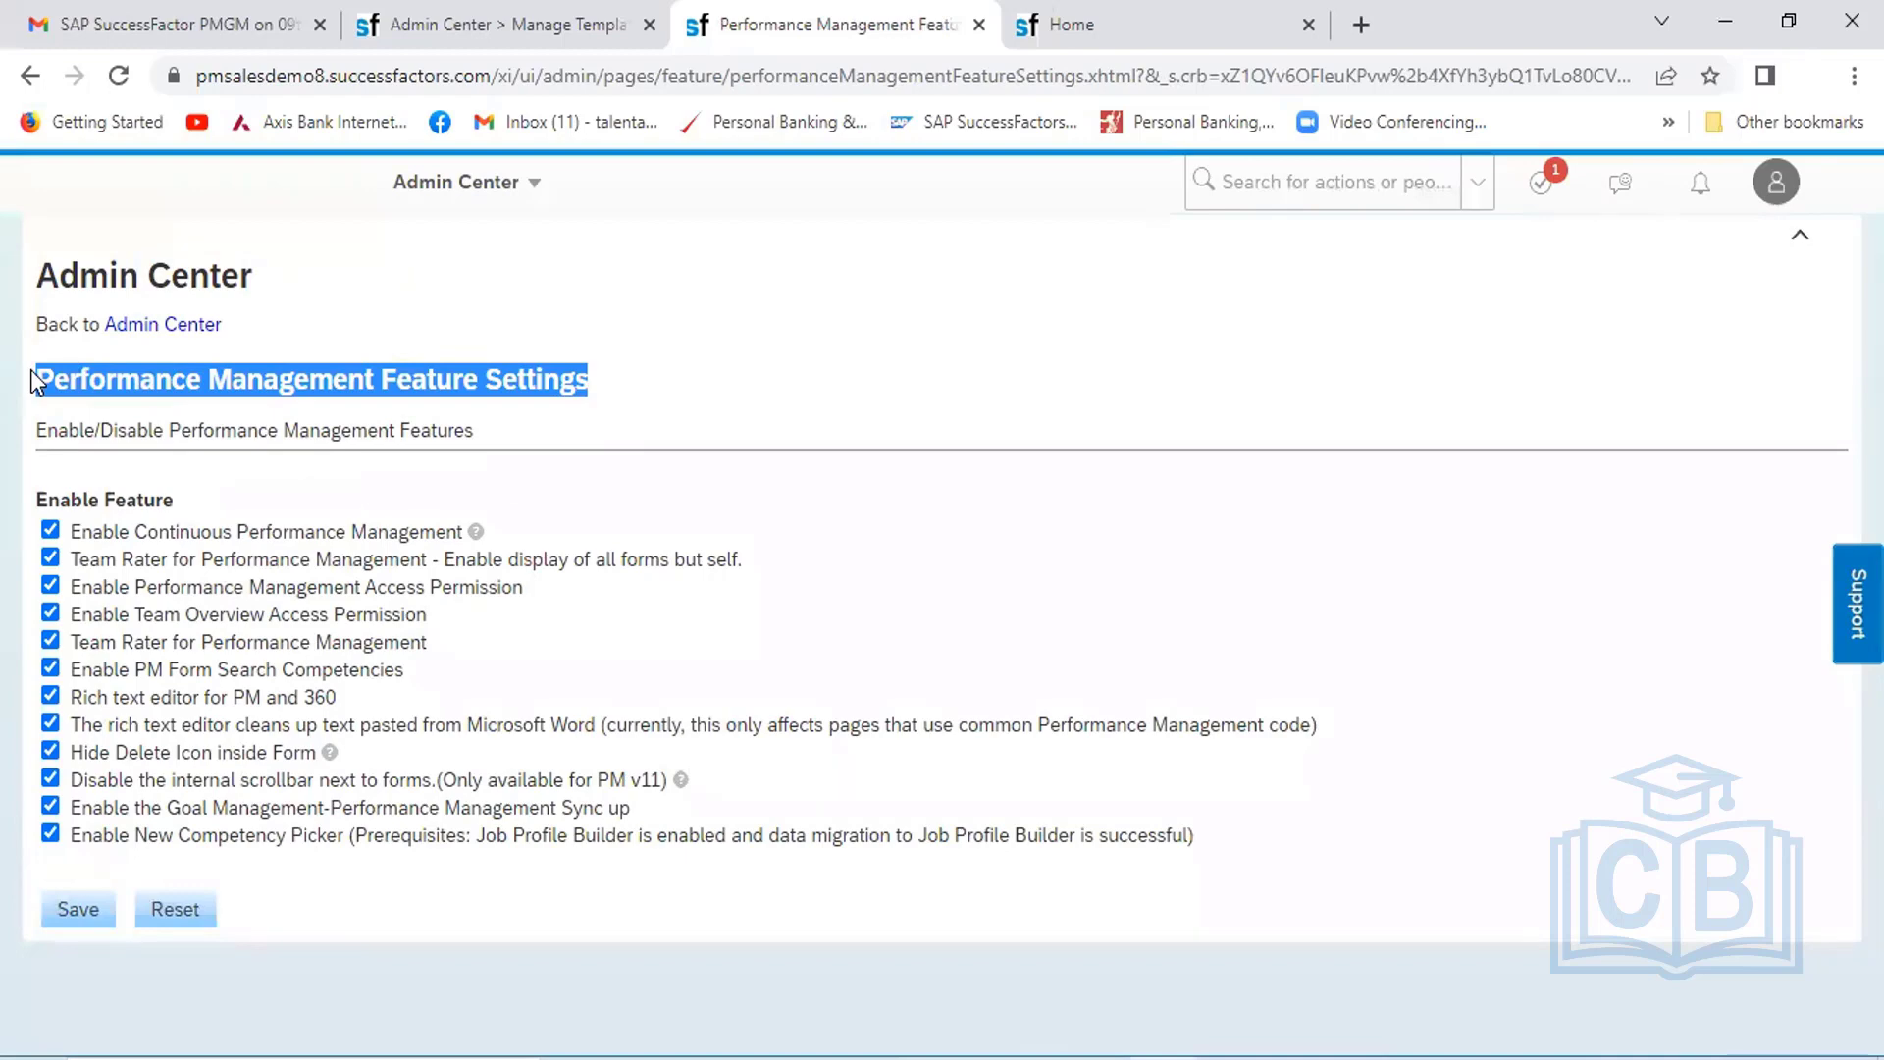
Return to the Admin Center and open the list of Performance Management tools
{"action": "left_click", "coordinate": [529, 196]}
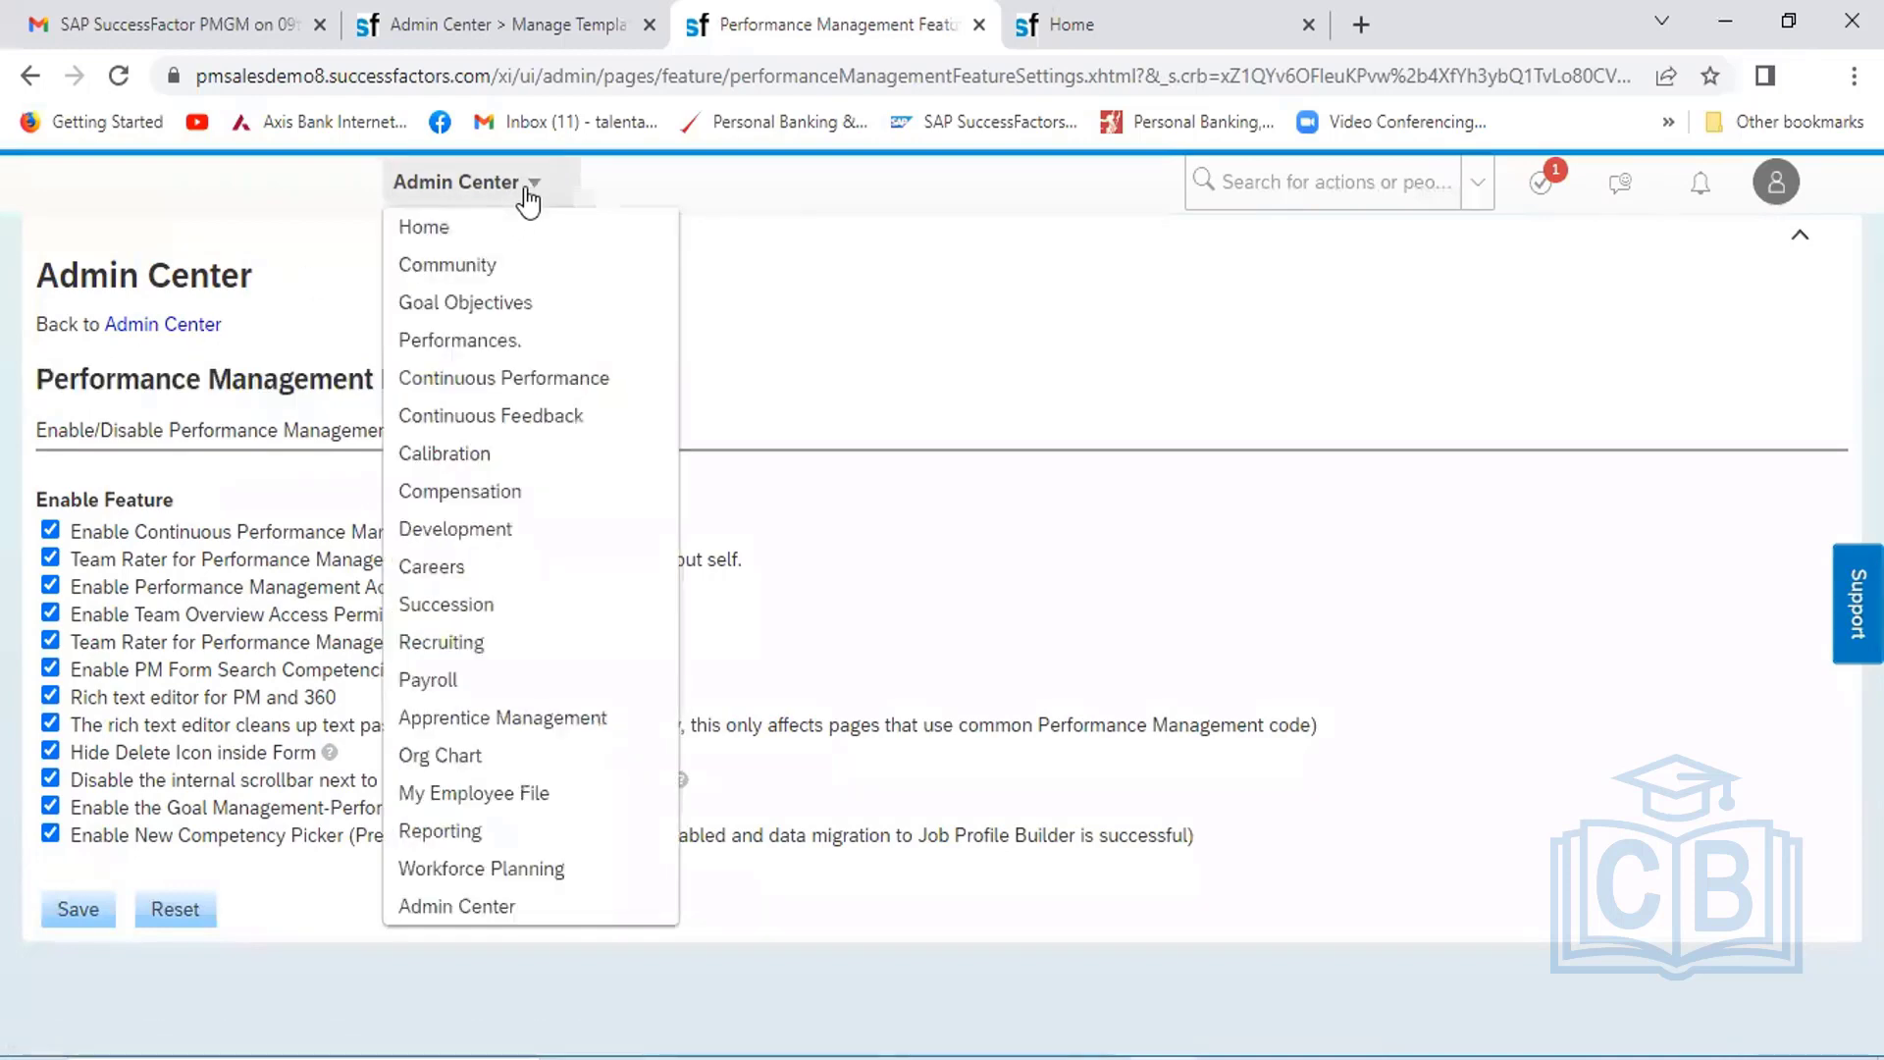
{"action": "left_click", "coordinate": [455, 908]}
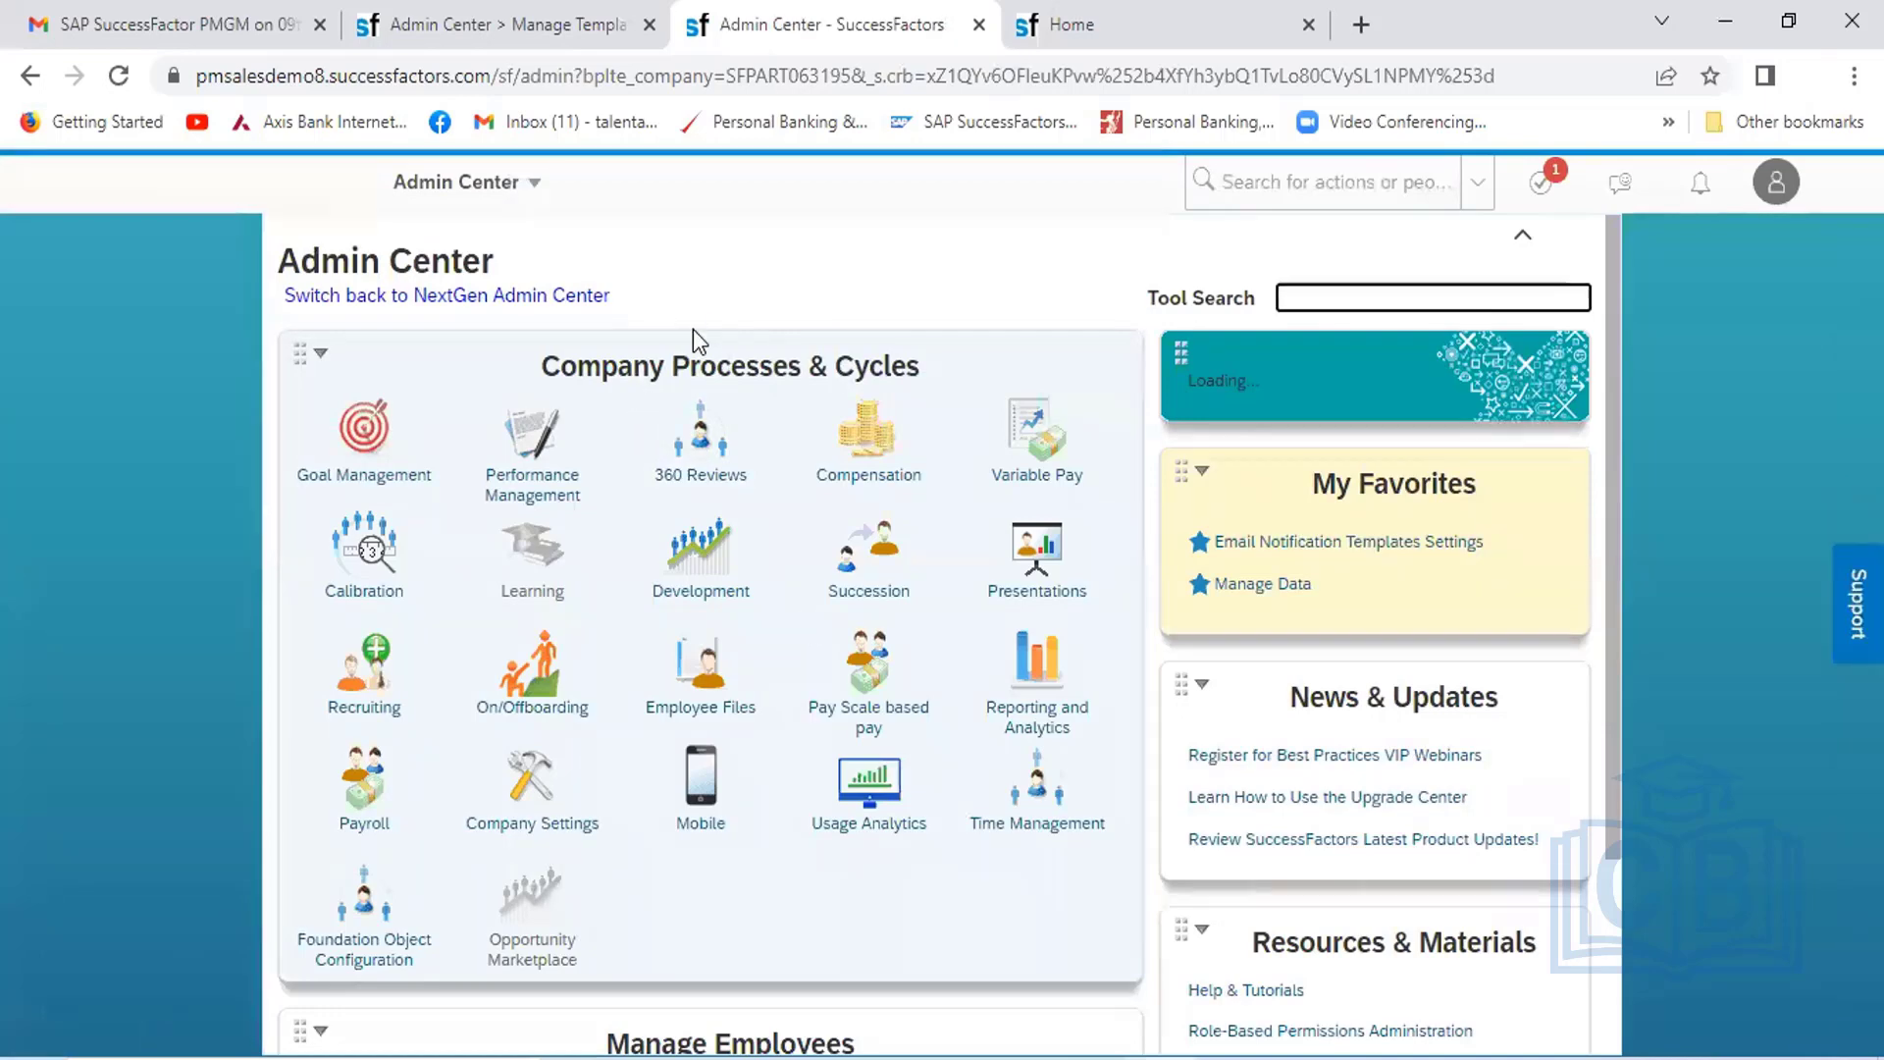
{"action": "left_click", "coordinate": [547, 486]}
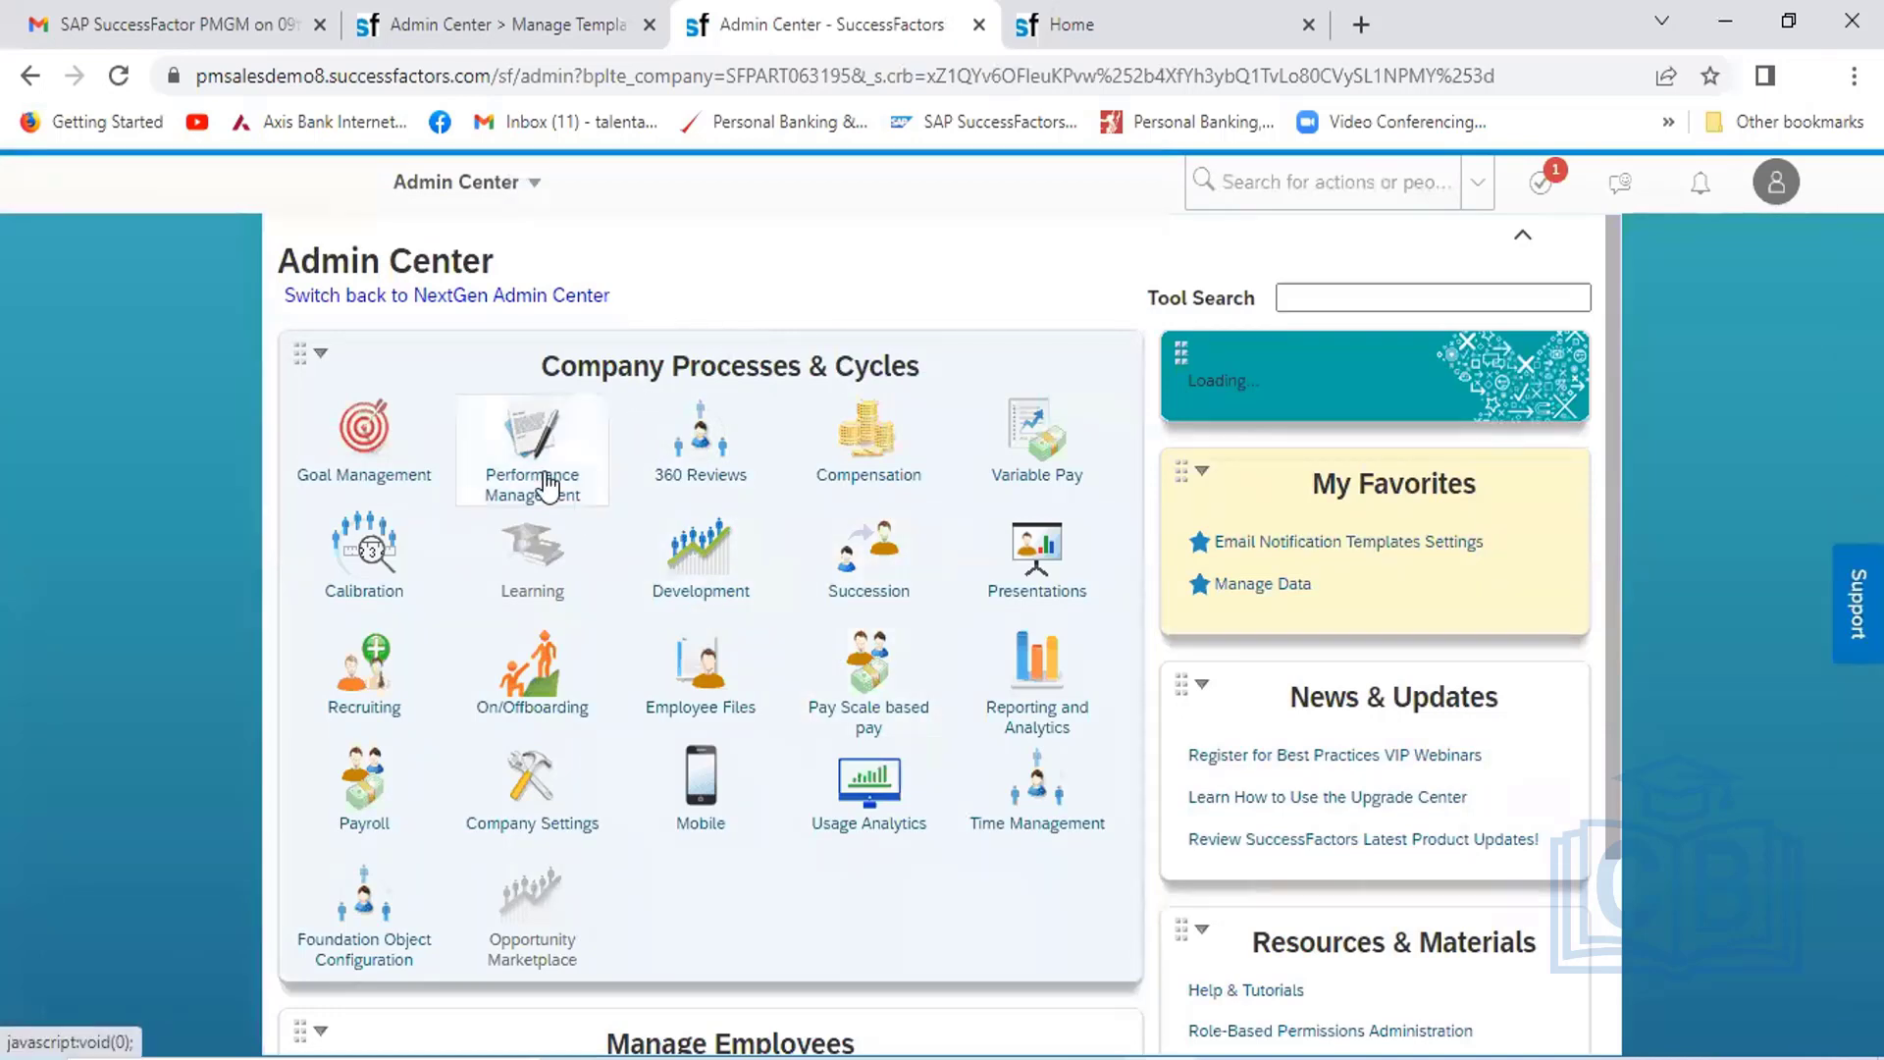